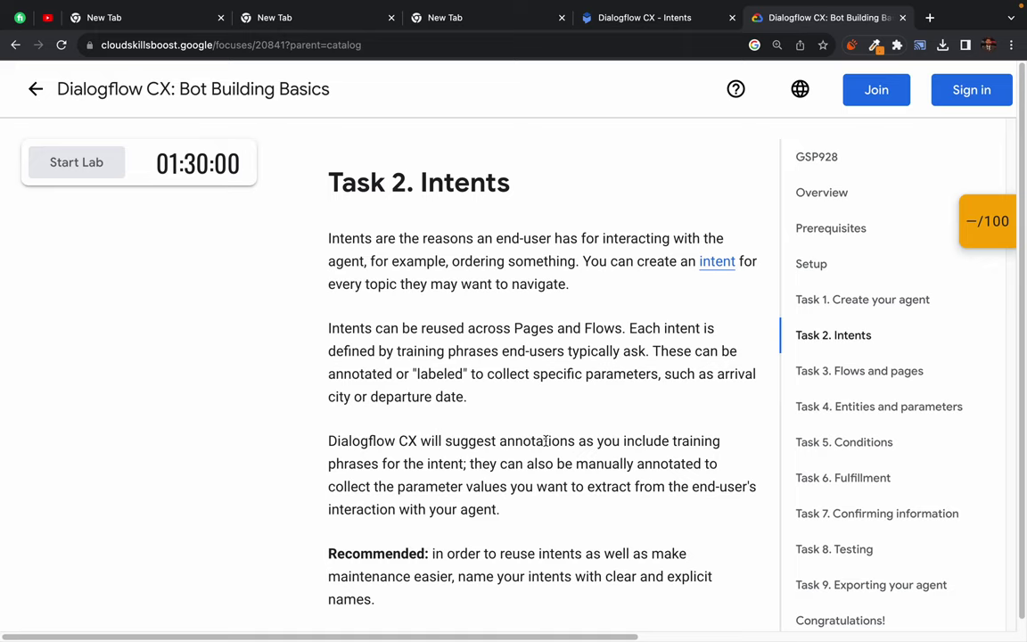
Read Task 2 of the lab guide, covering what intents are, the category.some_description naming format, its examples and the first-intent instructions.
mouse_move(293, 161)
mouse_down()
mouse_move(340, 195)
mouse_move(563, 441)
mouse_up()
click(570, 455)
scroll(543, 326, down, 2)
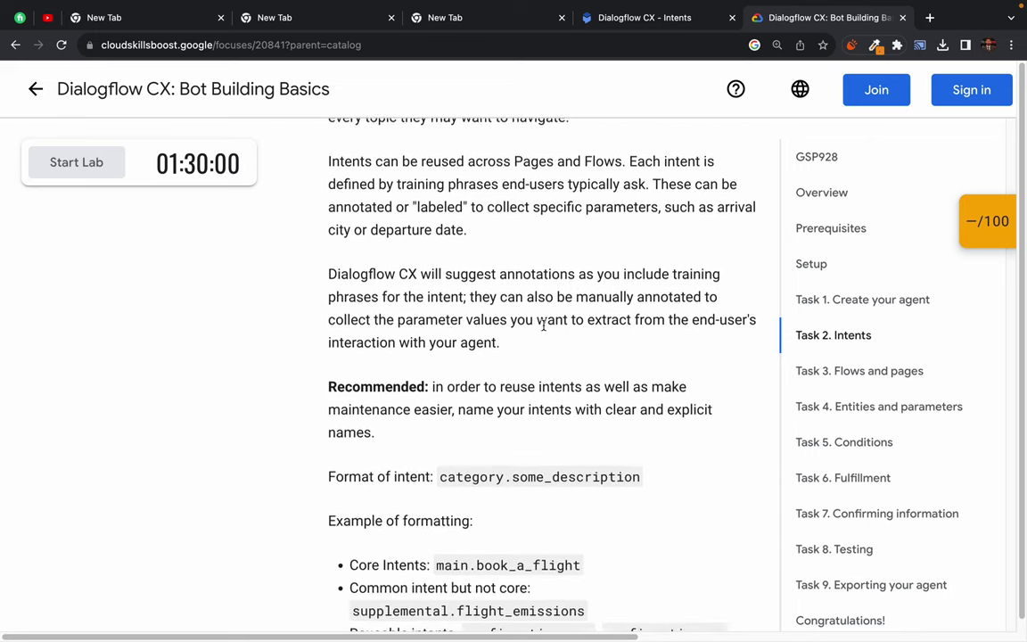
scroll(542, 329, down, 2)
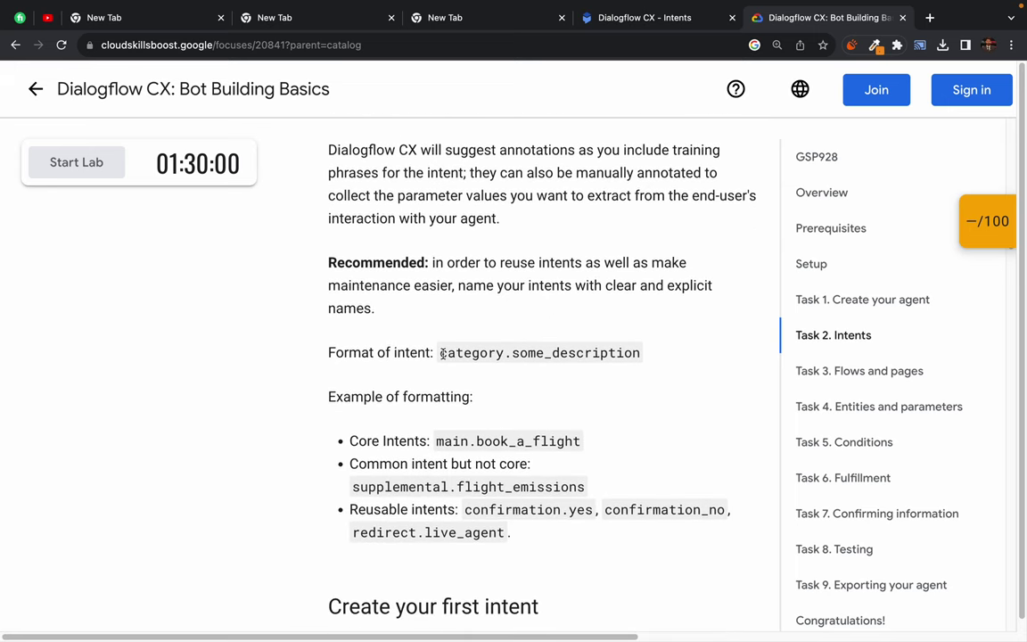
drag(442, 354, 668, 352)
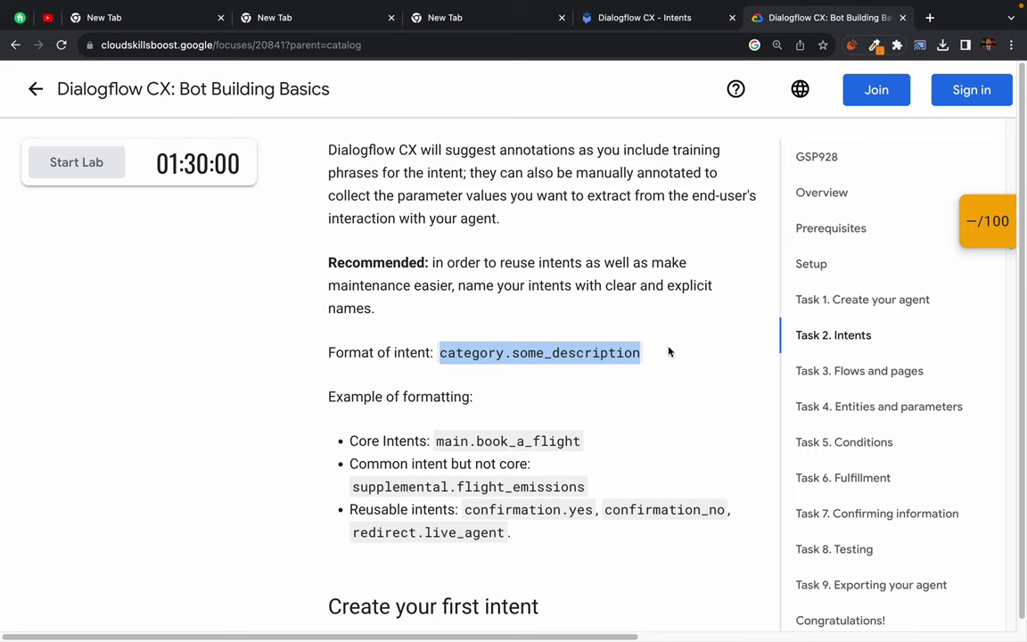
scroll(587, 428, down, 2)
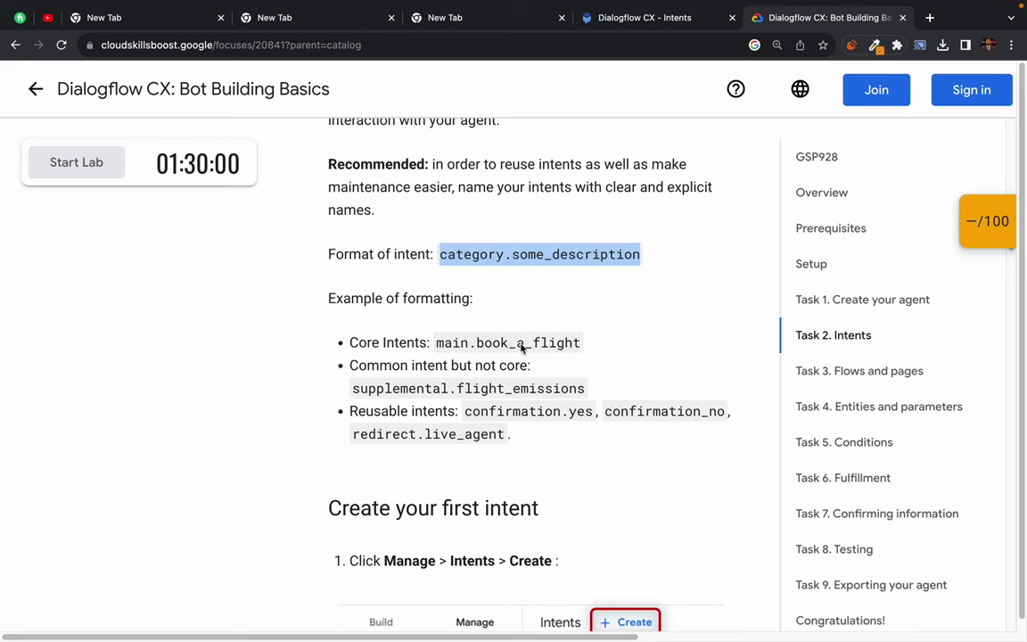
drag(435, 344, 628, 348)
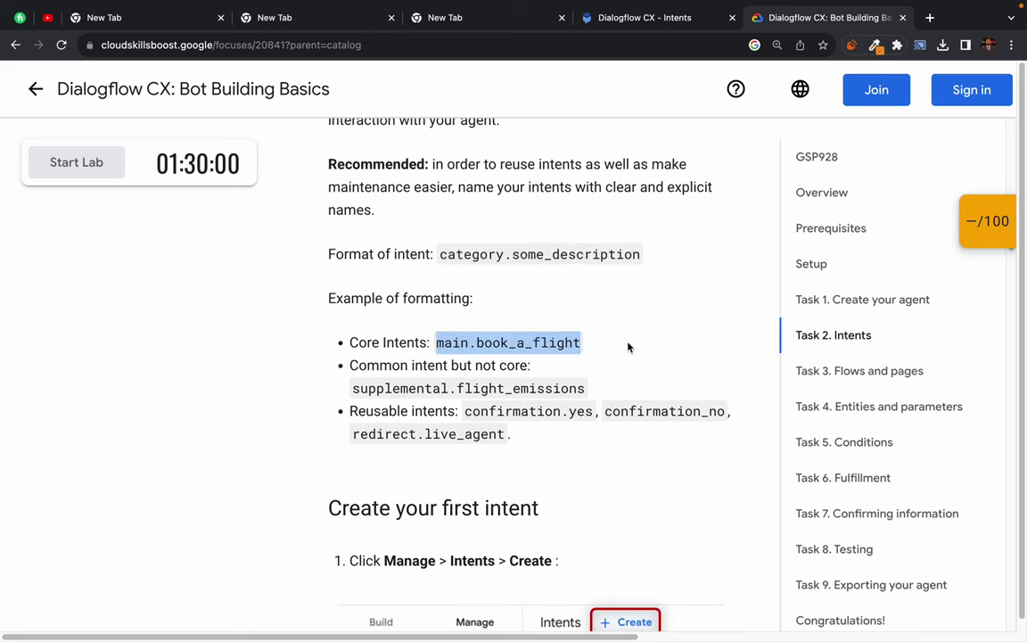
click(628, 347)
drag(436, 344, 585, 342)
click(588, 341)
scroll(556, 415, down, 1)
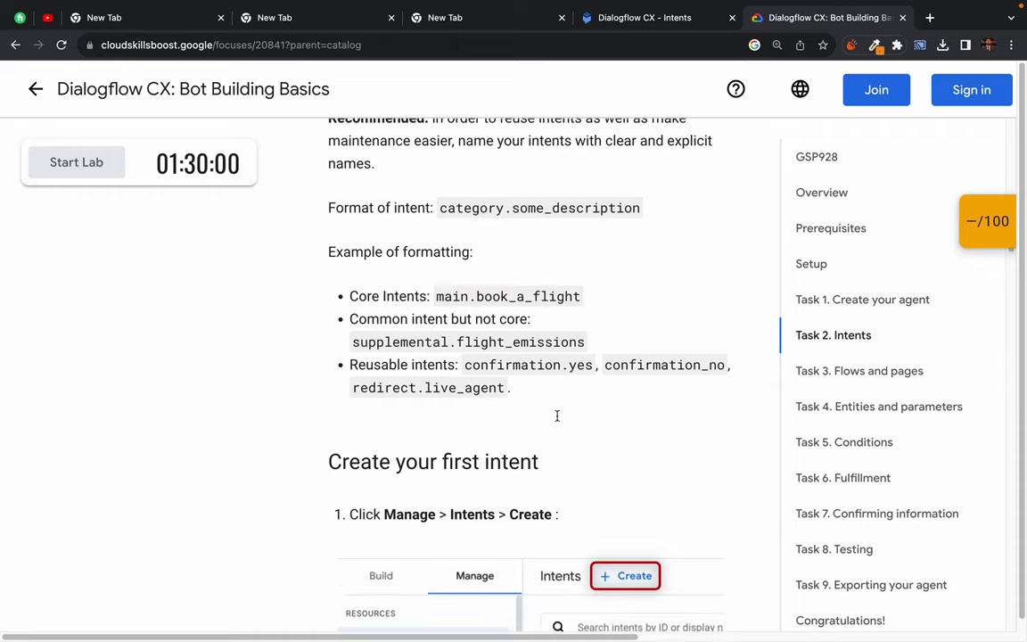
scroll(556, 416, down, 5)
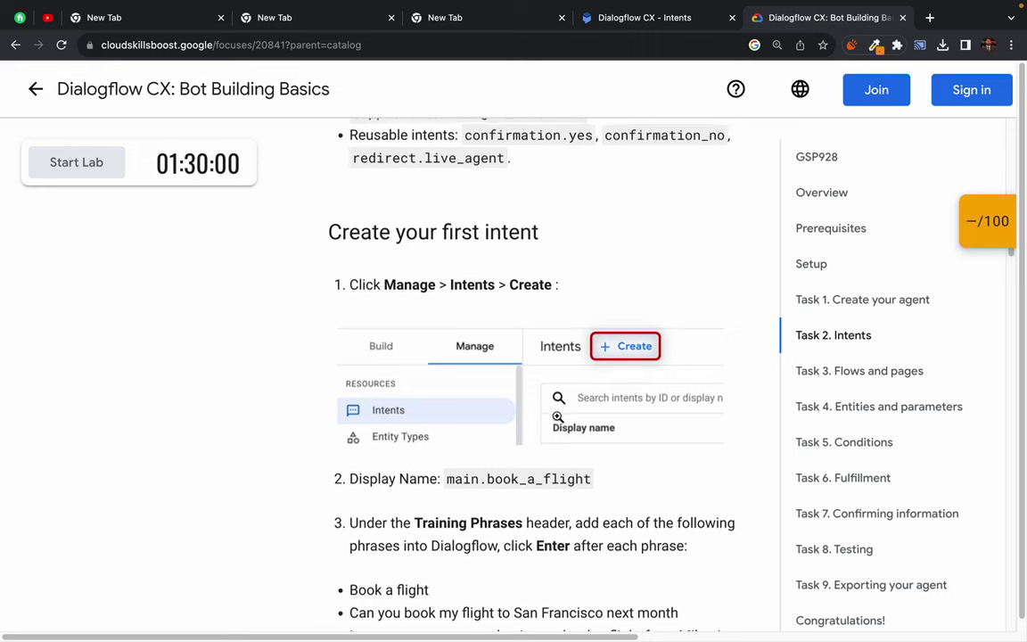
scroll(558, 417, down, 2)
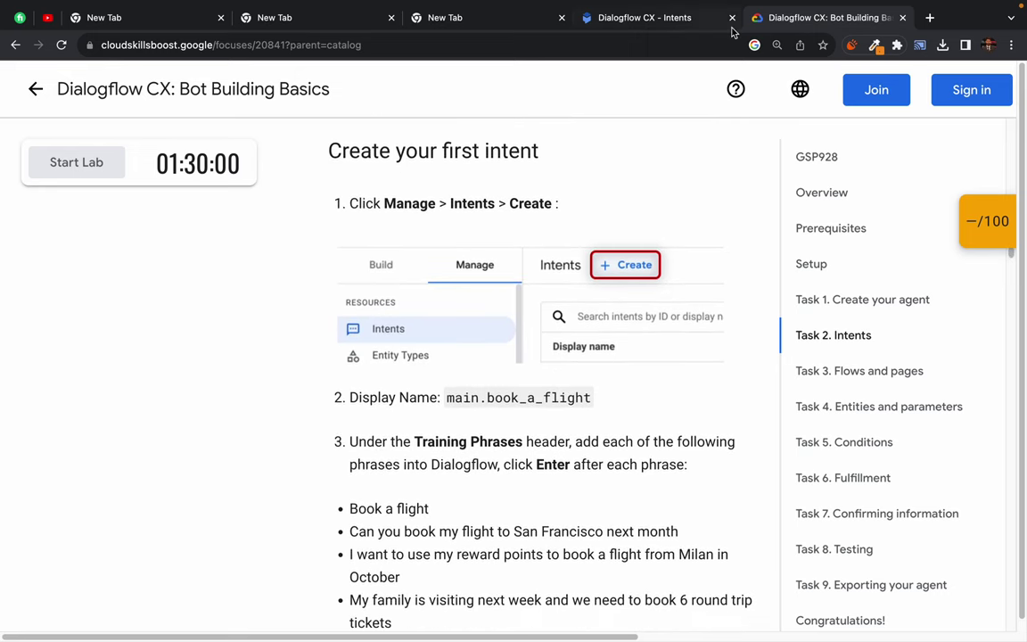
Detach the lab guide into its own full-screen window and return to the Dialogflow CX window.
drag(785, 18, 790, 220)
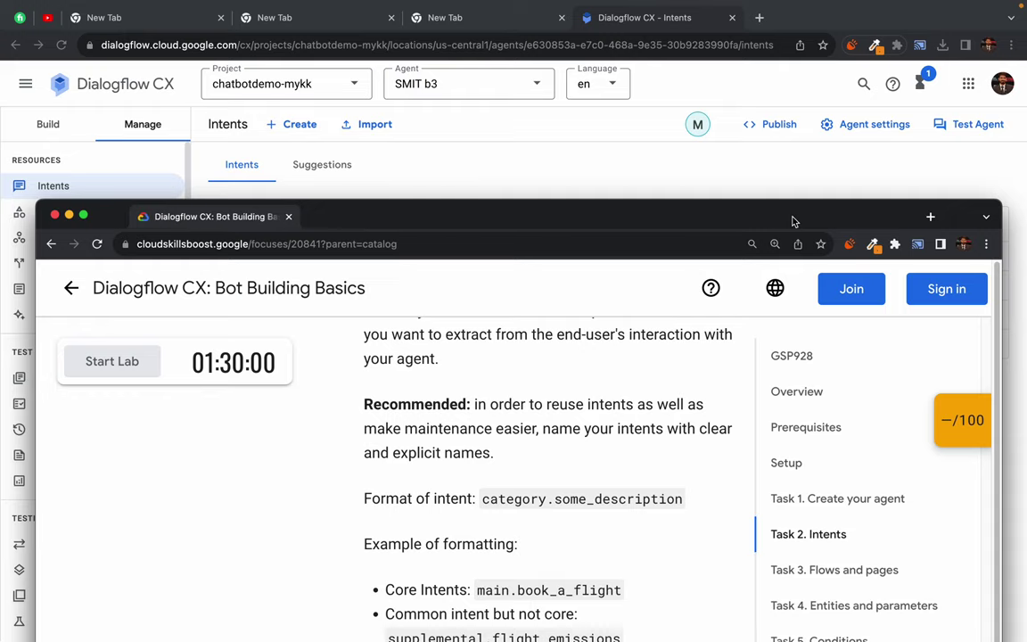
click(85, 215)
key(ctrl+Left)
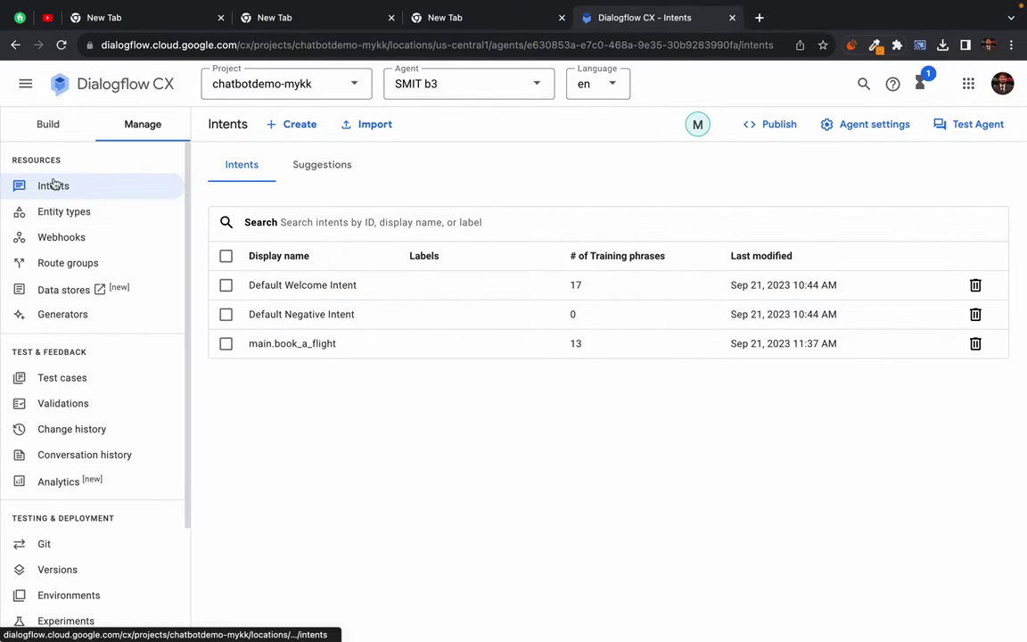
Open the main.book_a_flight intent and look over its display name, description and training phrase fields.
click(292, 354)
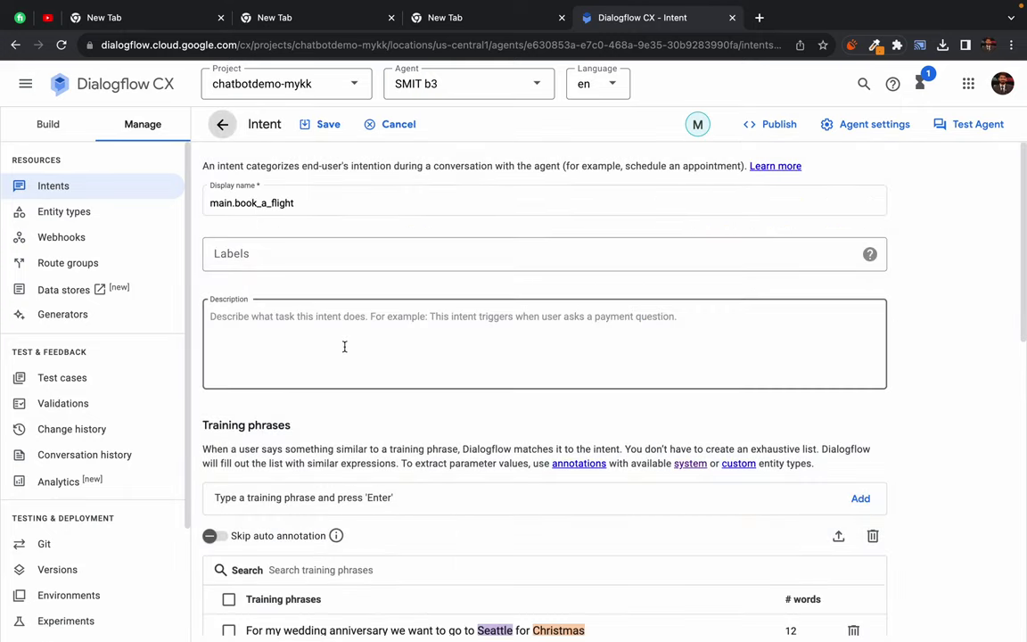
scroll(345, 346, down, 5)
scroll(344, 346, up, 5)
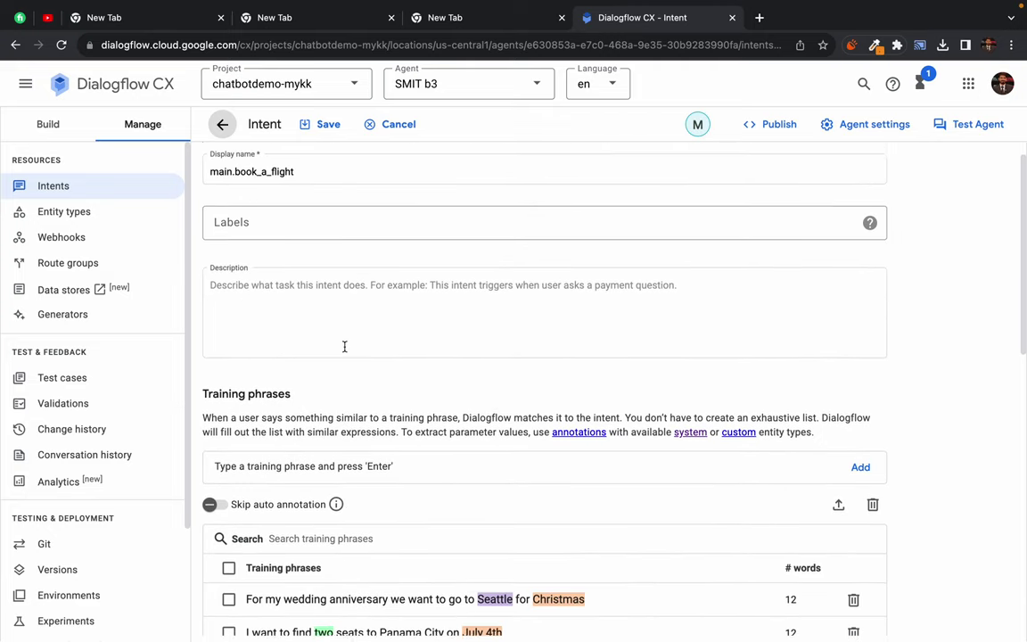
scroll(344, 346, up, 2)
Switch to the lab guide and read the list of flight-booking training phrases to add to the intent.
key(alt+Tab)
scroll(386, 529, down, 5)
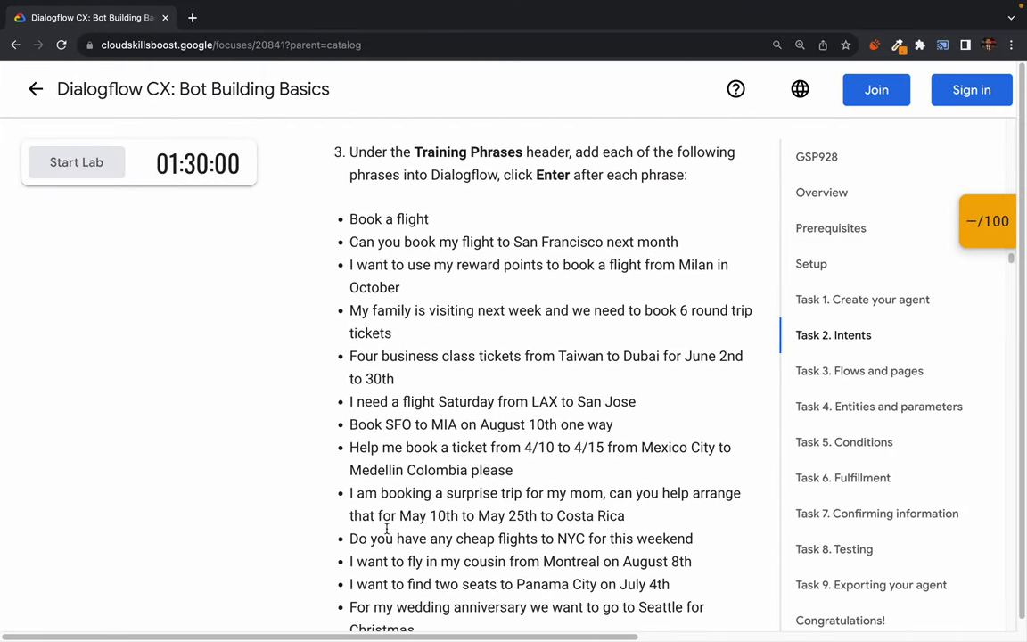
scroll(386, 528, down, 2)
scroll(385, 534, up, 1)
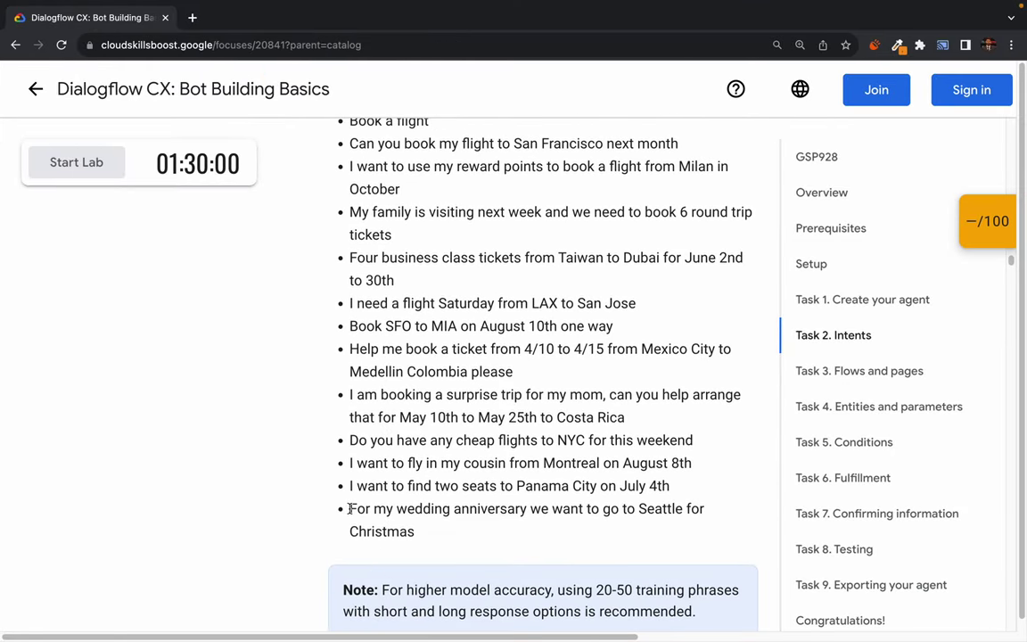
triple_click(350, 508)
click(395, 479)
scroll(392, 359, up, 1)
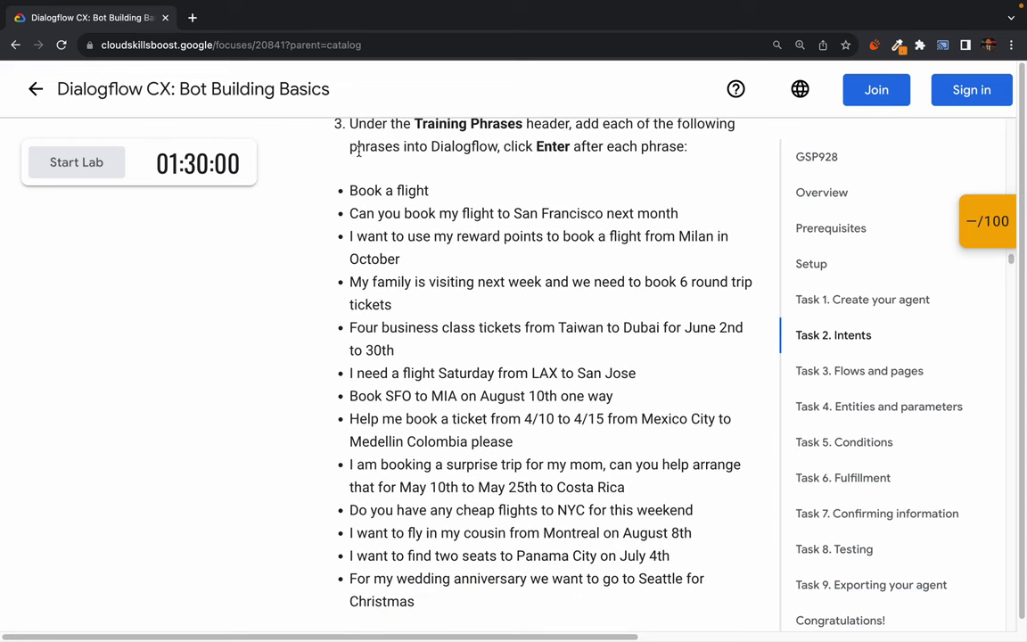
drag(349, 189, 624, 533)
click(627, 535)
Switch back to Dialogflow CX and examine the intent's annotated training phrases and its parameter table.
key(ctrl+Left)
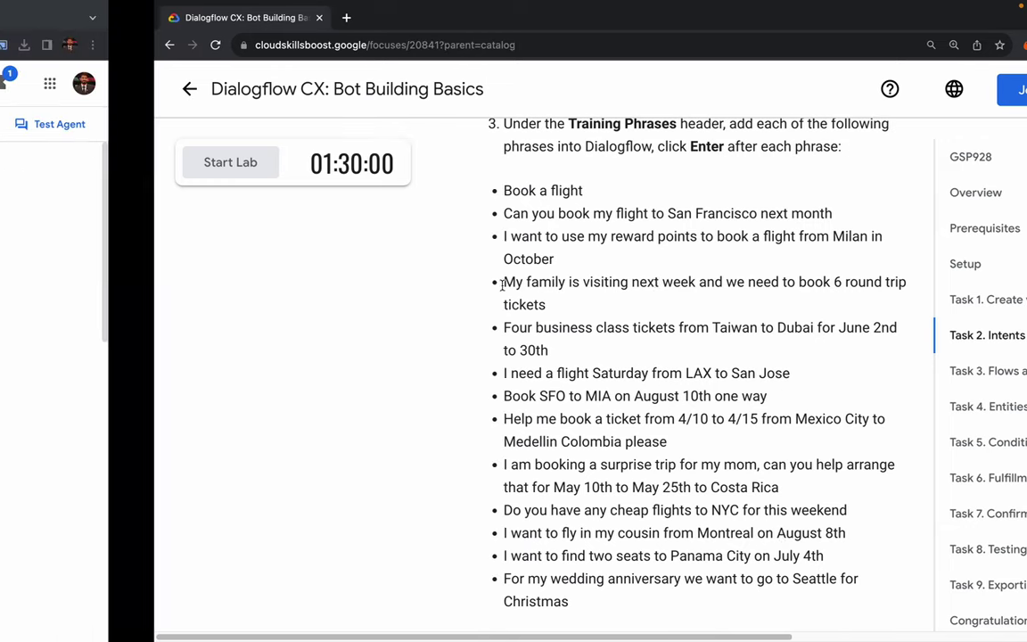
scroll(394, 430, down, 3)
scroll(394, 434, down, 3)
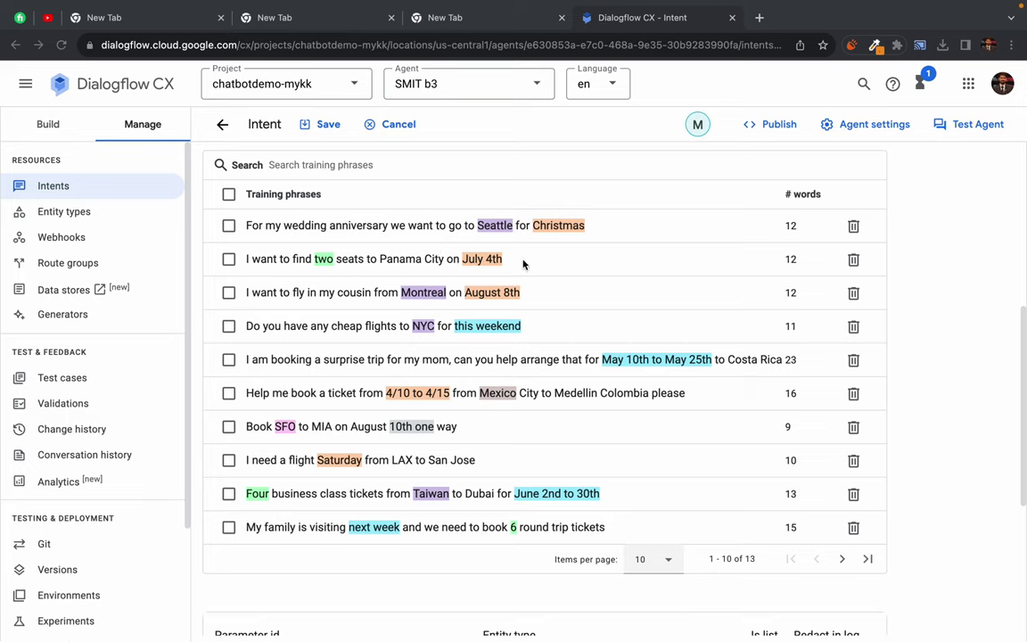
scroll(338, 407, down, 3)
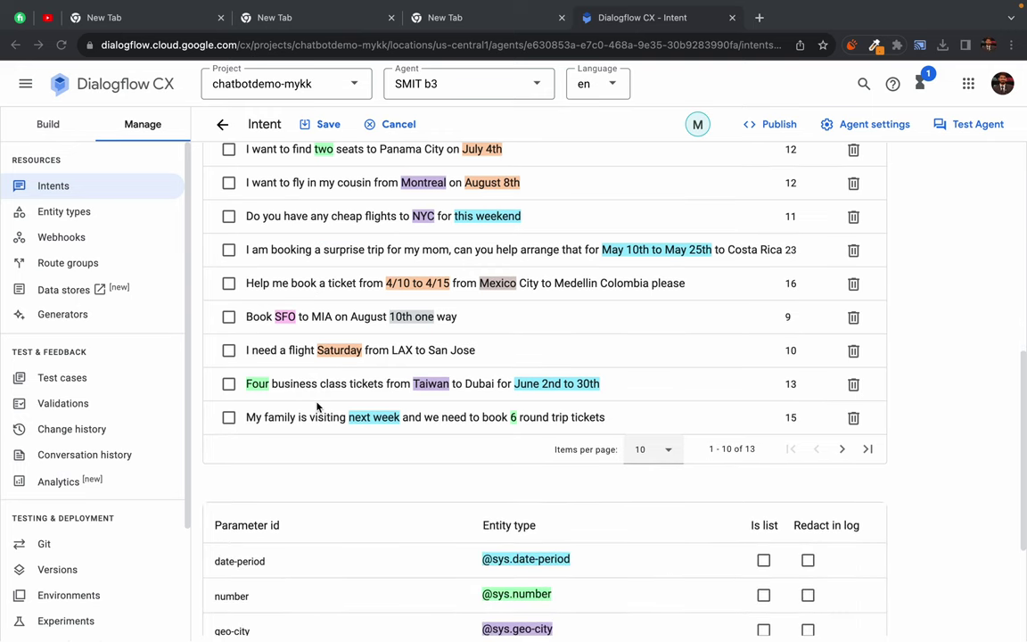
scroll(333, 478, down, 5)
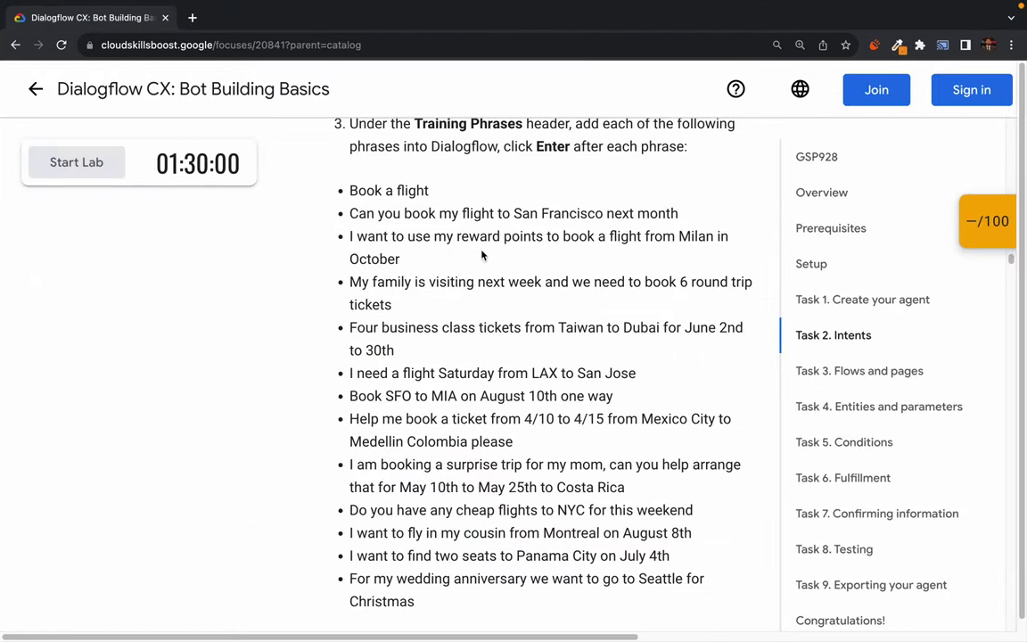
Read the lab guide's steps on saving the intent and on words automatically labeled as entities such as date, place or number.
scroll(470, 348, down, 5)
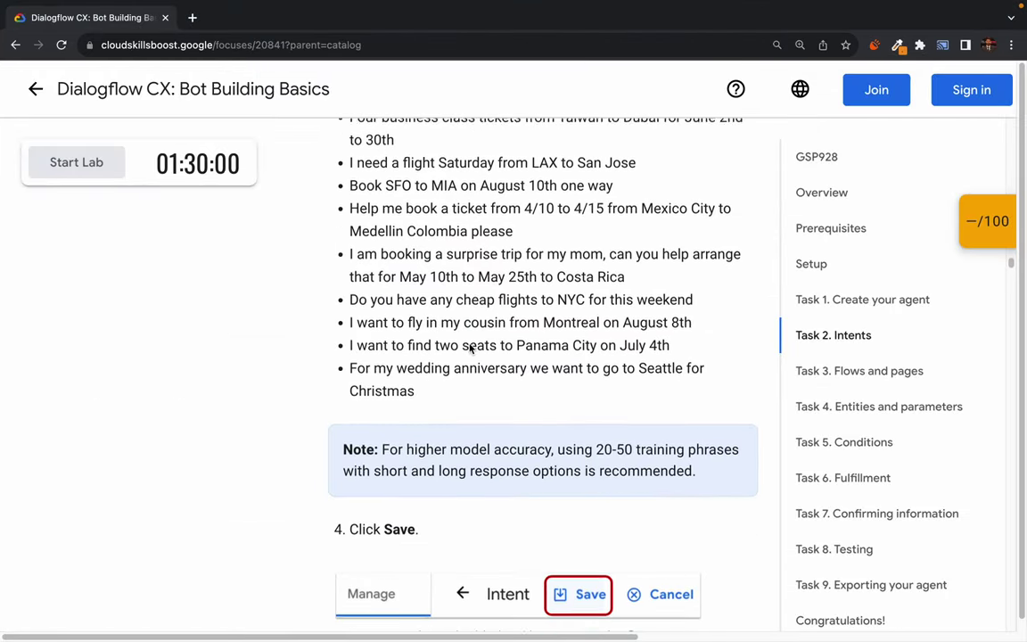
scroll(470, 348, down, 4)
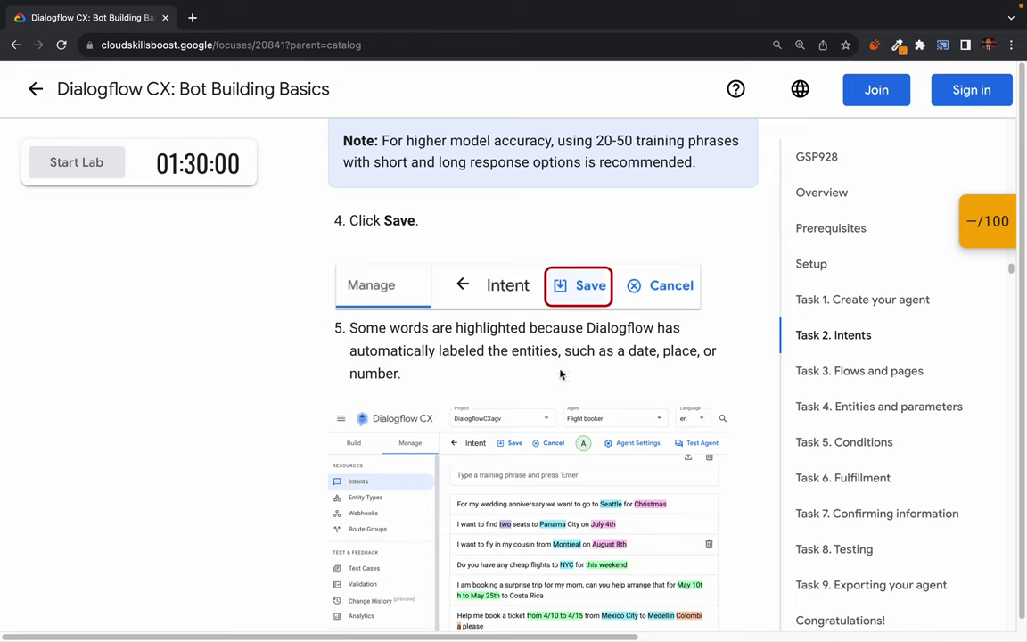
drag(350, 328, 653, 329)
triple_click(473, 350)
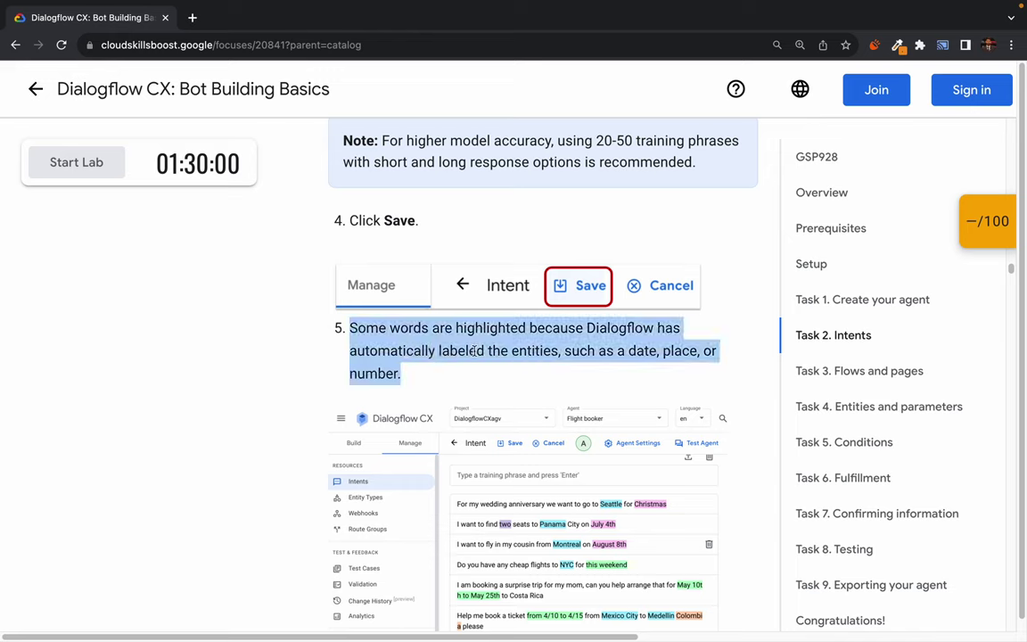
click(642, 344)
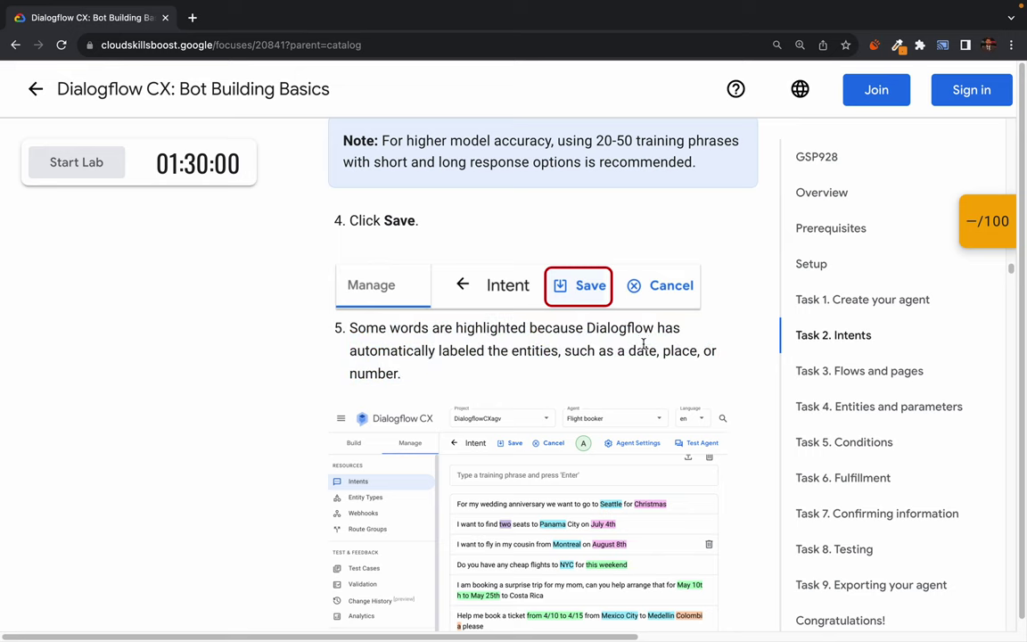
scroll(643, 344, down, 4)
scroll(474, 386, up, 5)
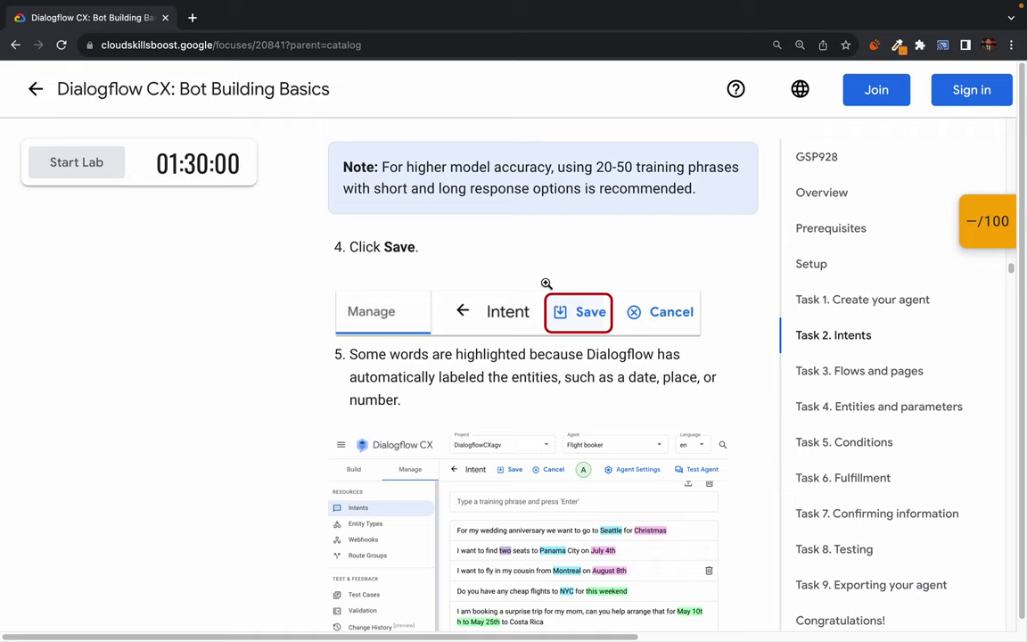
scroll(546, 284, down, 2)
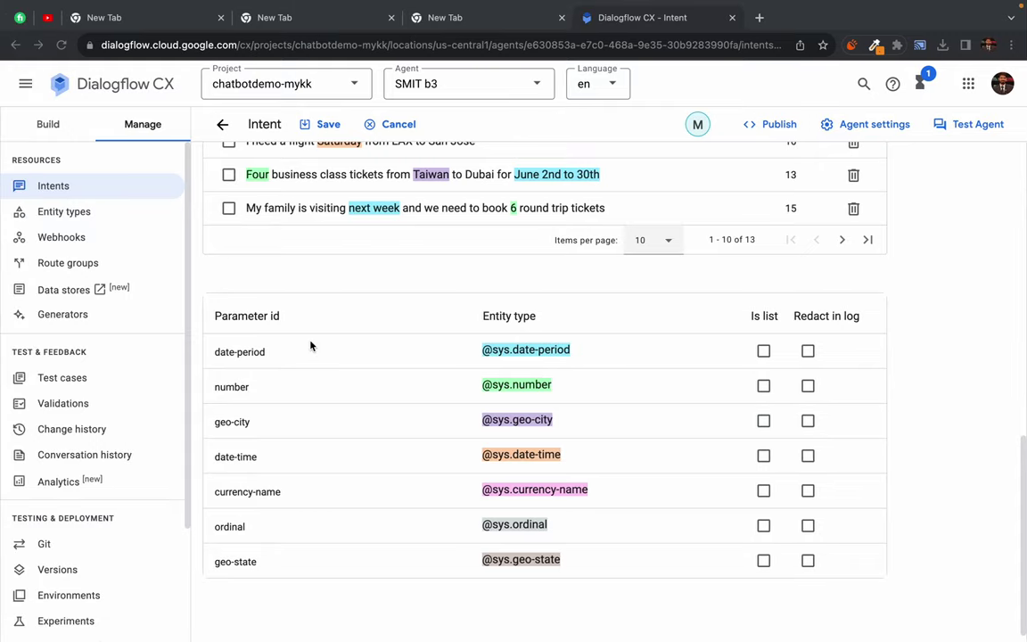
Check the highlighted words against the intent's parameters in Dialogflow CX and open the agent's entity types.
scroll(353, 259, up, 2)
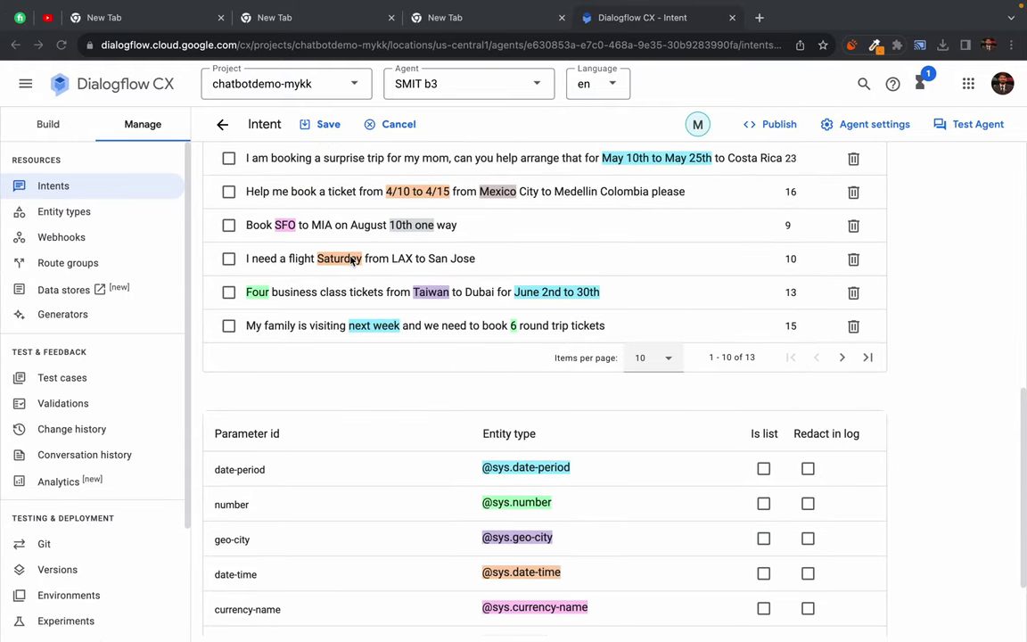
click(61, 214)
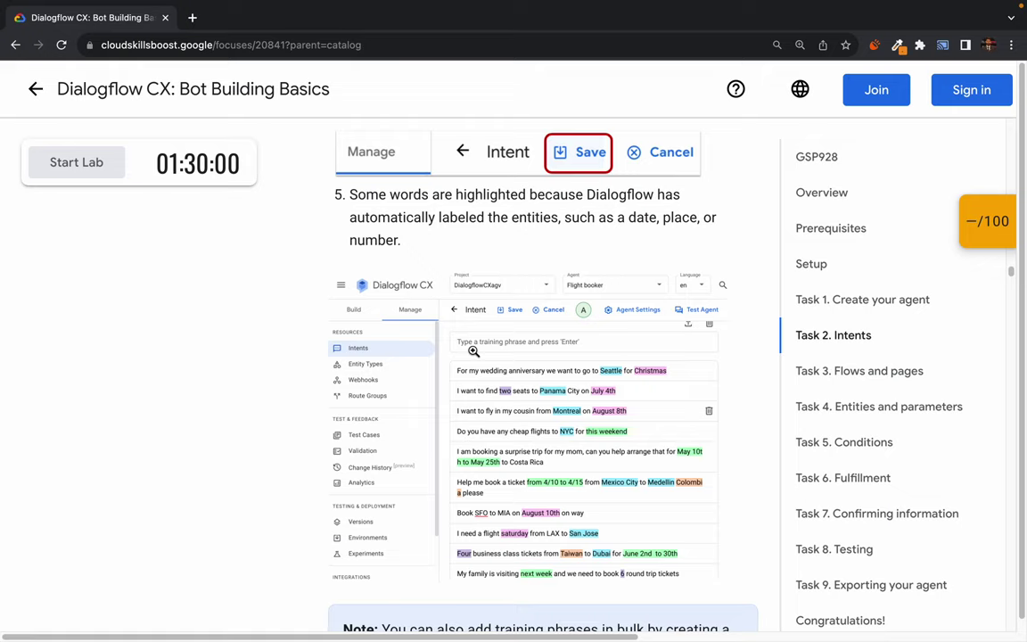
Read the lab guide's annotated phrase example and its note on adding training phrases in bulk with a CSV file.
scroll(446, 329, down, 2)
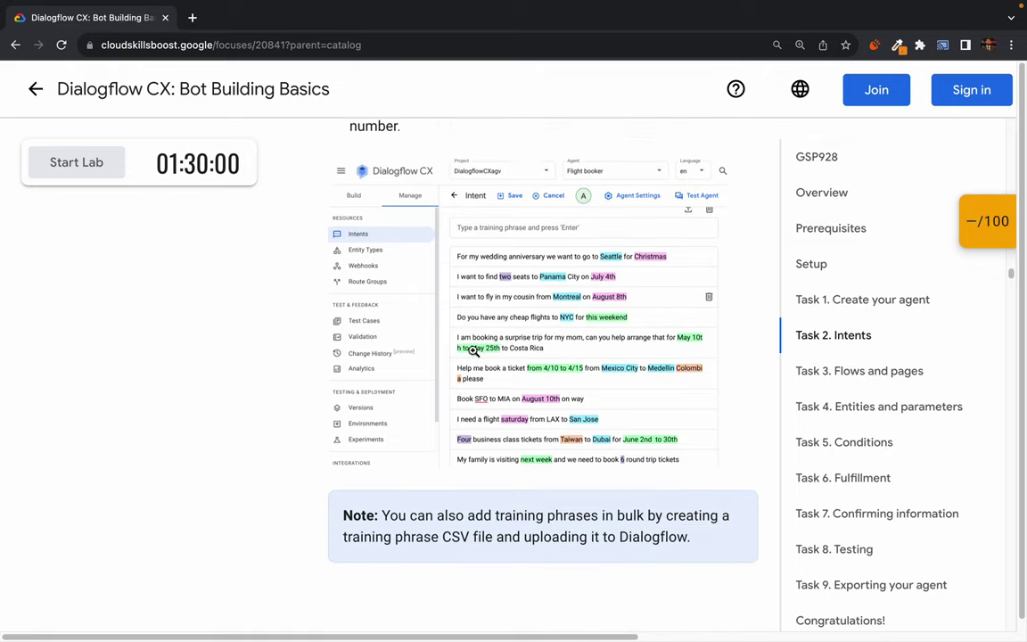
scroll(474, 350, down, 3)
scroll(473, 350, up, 4)
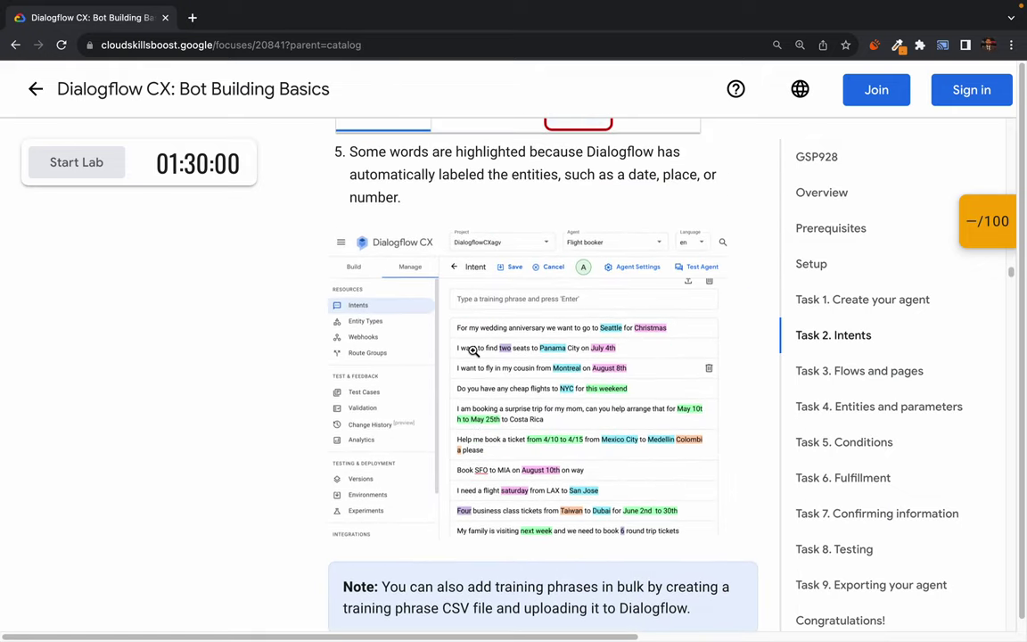
scroll(473, 350, up, 2)
scroll(473, 350, down, 2)
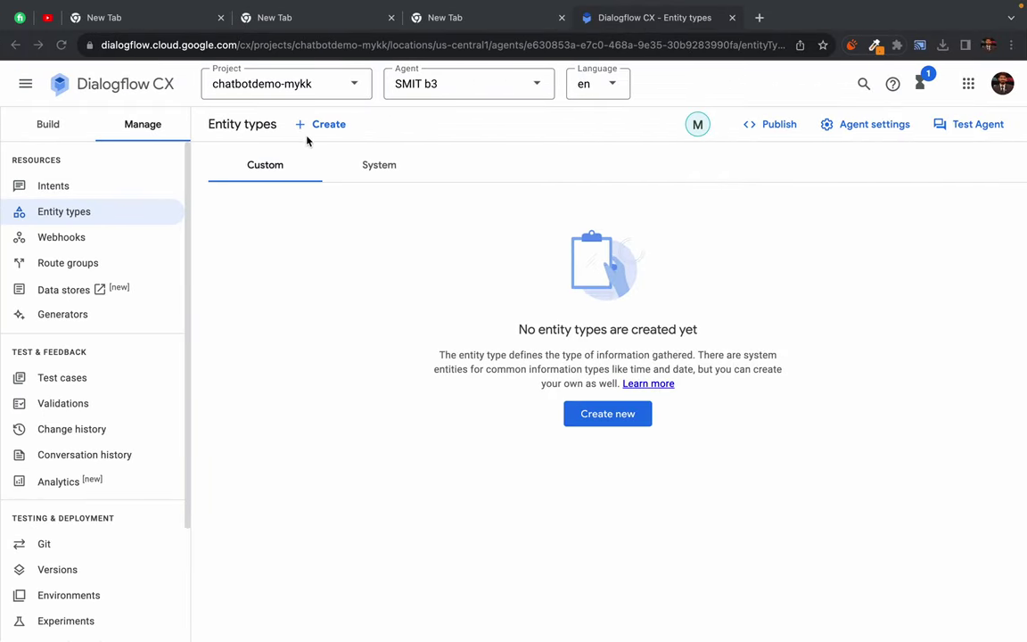
Reopen the main.book_a_flight intent in Dialogflow CX and review its annotated training phrases and parameter entity types.
click(49, 187)
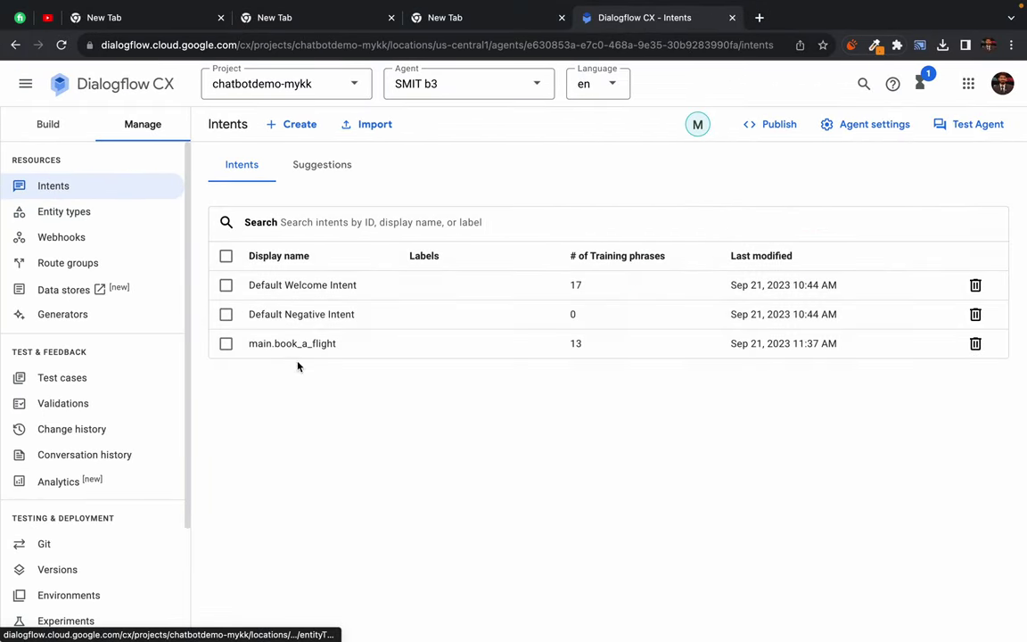
click(293, 345)
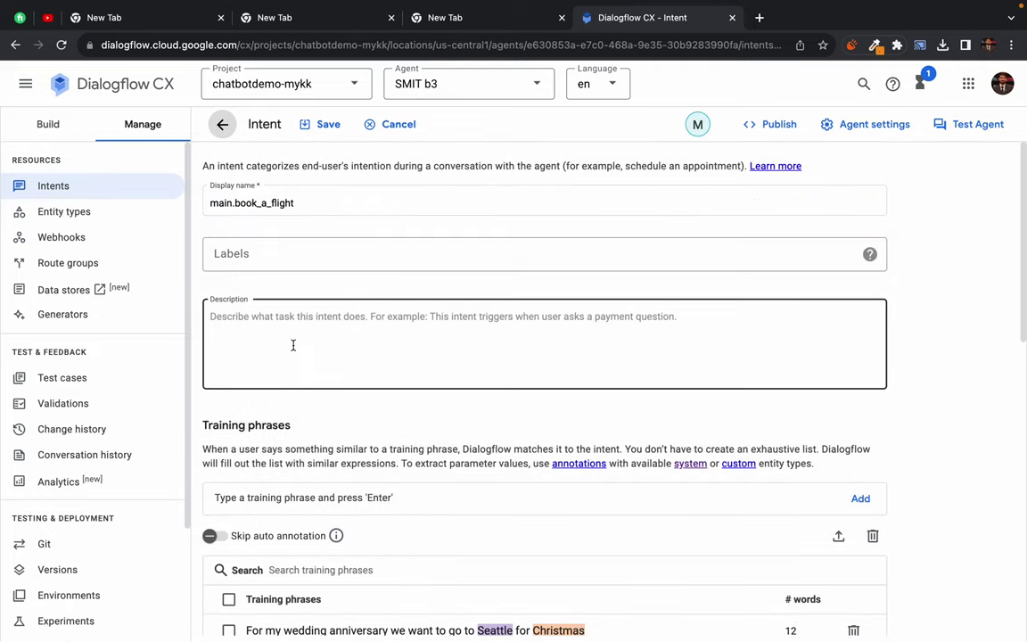
scroll(328, 516, down, 5)
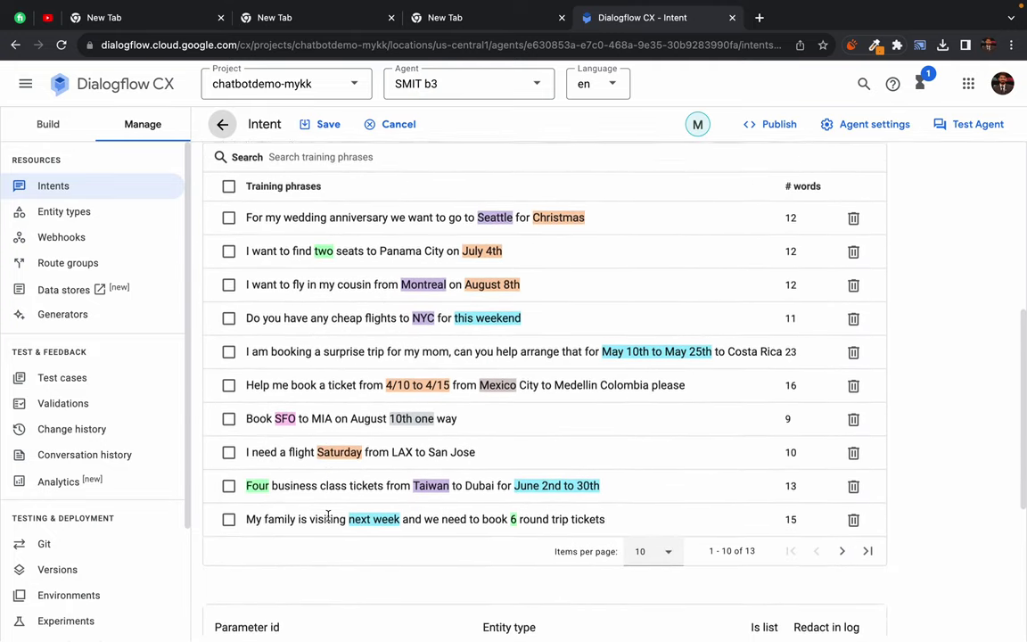
scroll(328, 516, down, 4)
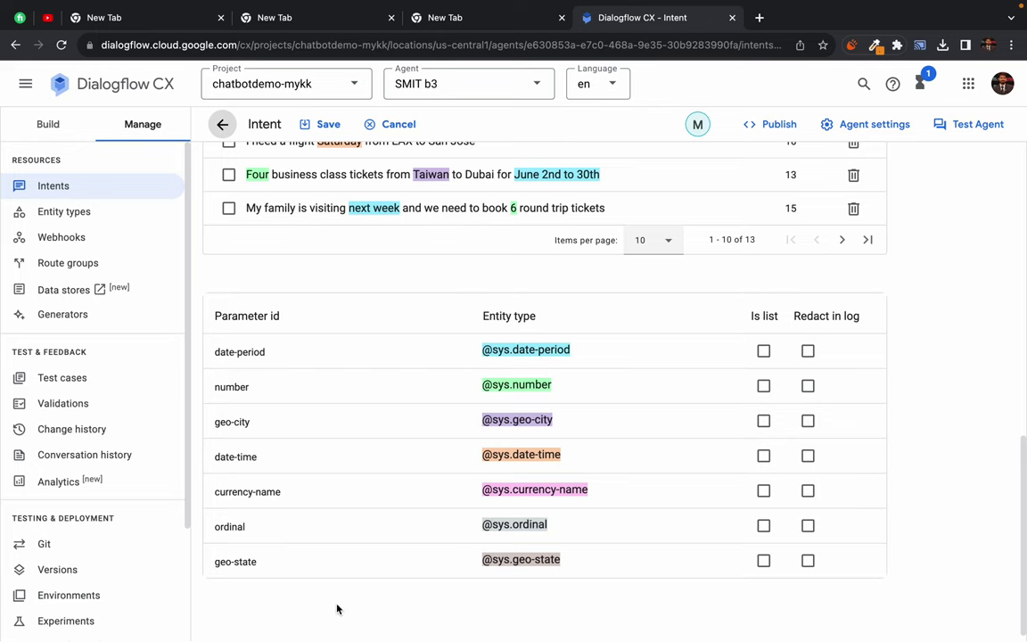
scroll(356, 499, up, 1)
scroll(356, 499, down, 1)
scroll(363, 412, up, 10)
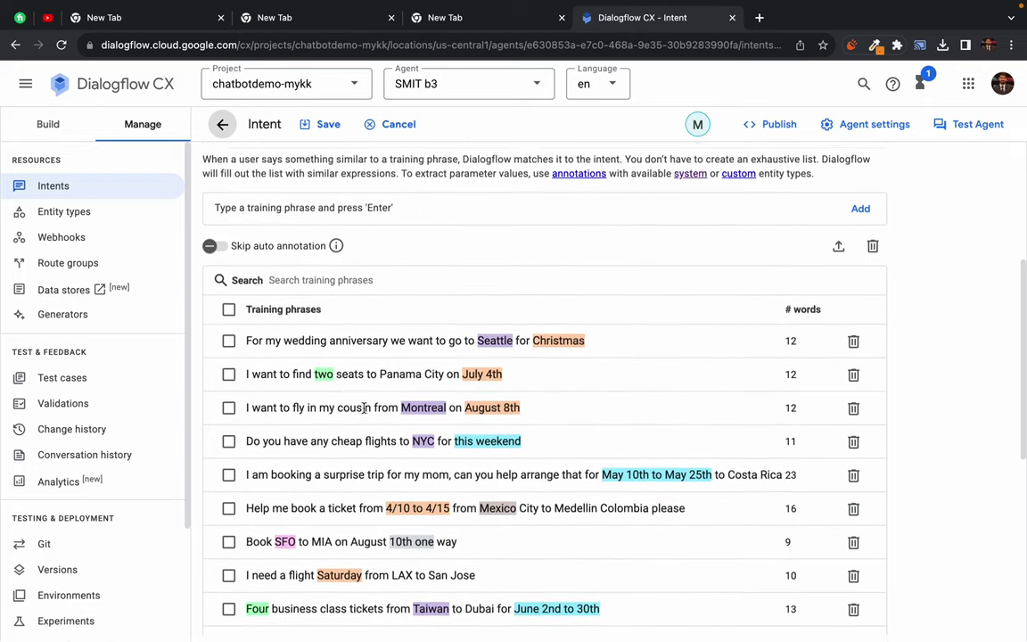
Review the annotated training phrases and the parameter table of the main.book_a_flight intent.
drag(222, 178, 389, 218)
click(370, 221)
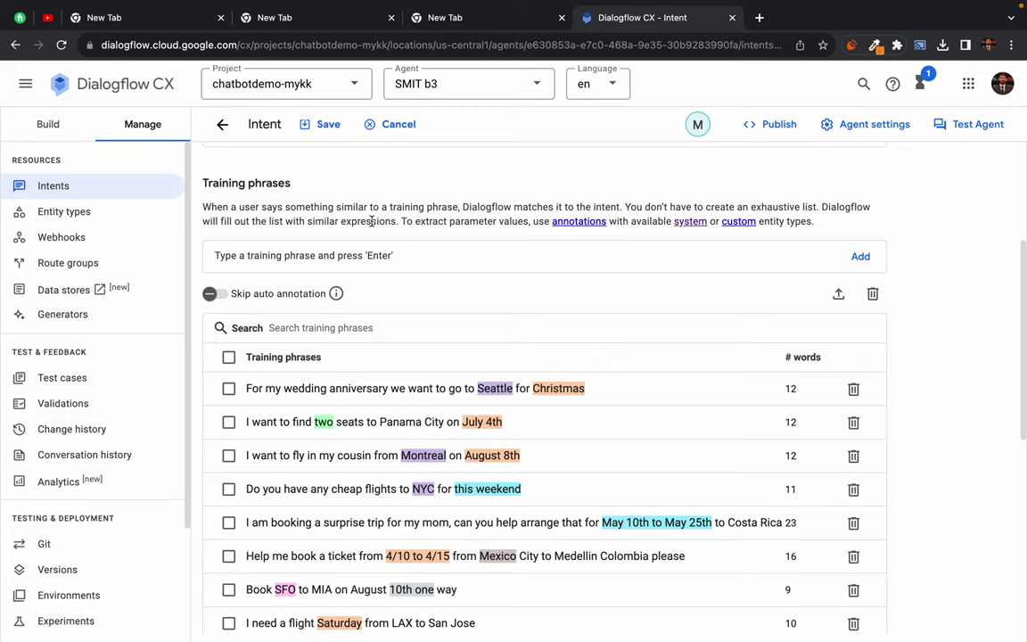
mouse_move(327, 186)
mouse_down()
mouse_move(230, 184)
mouse_move(327, 185)
mouse_up()
scroll(378, 489, down, 3)
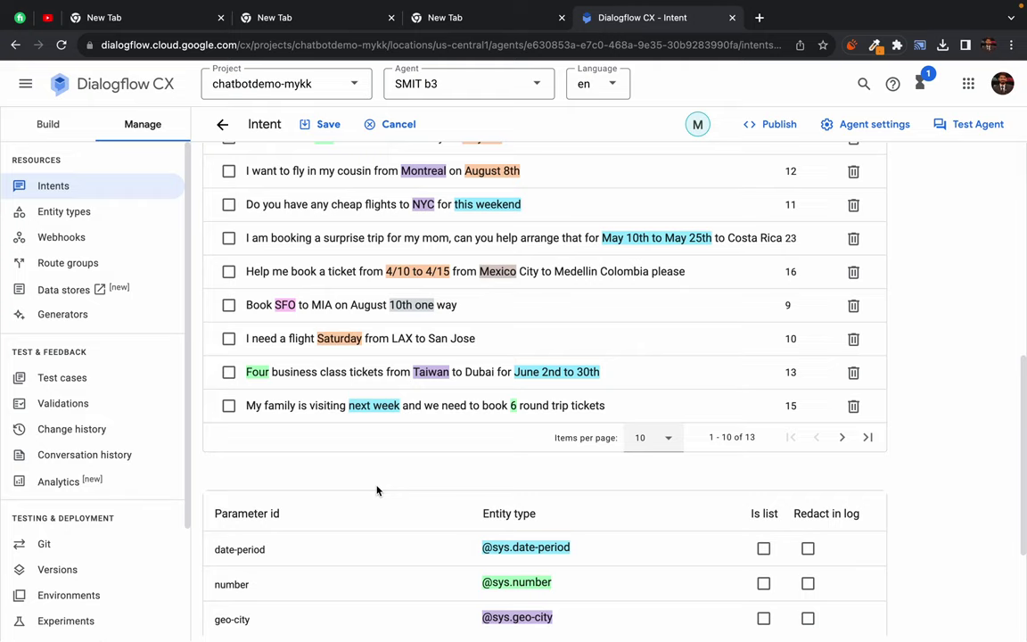
scroll(376, 491, up, 5)
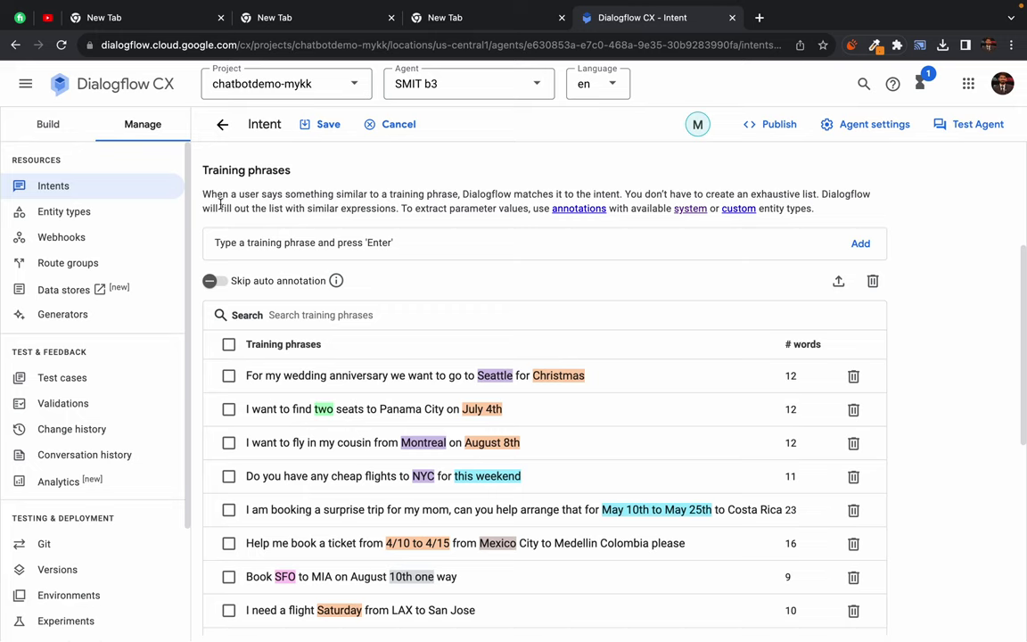
Create a custom entity type with the display name flightClass.
click(65, 214)
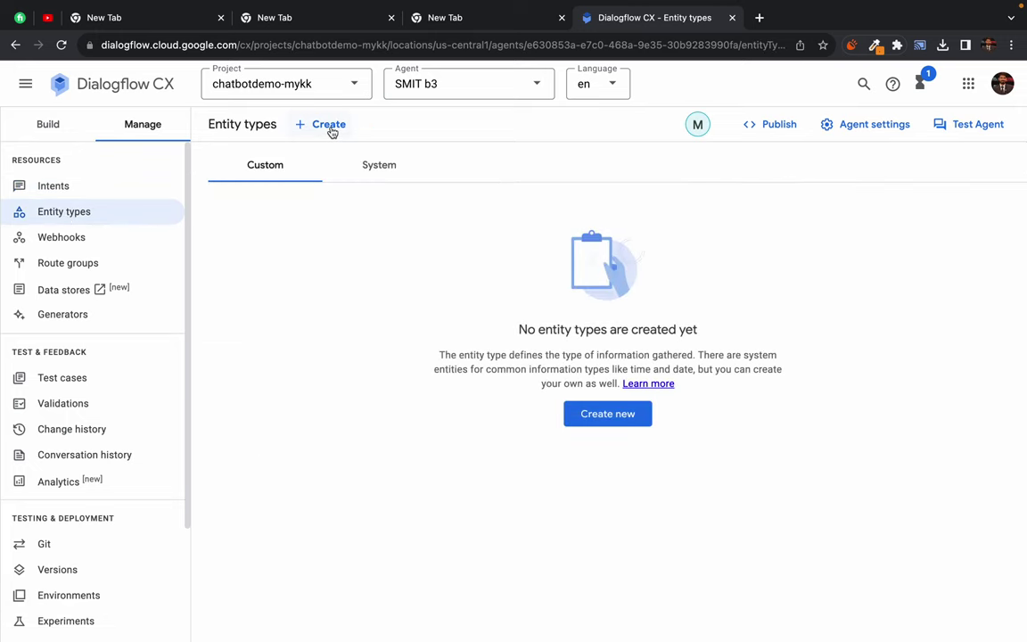
click(329, 125)
click(267, 235)
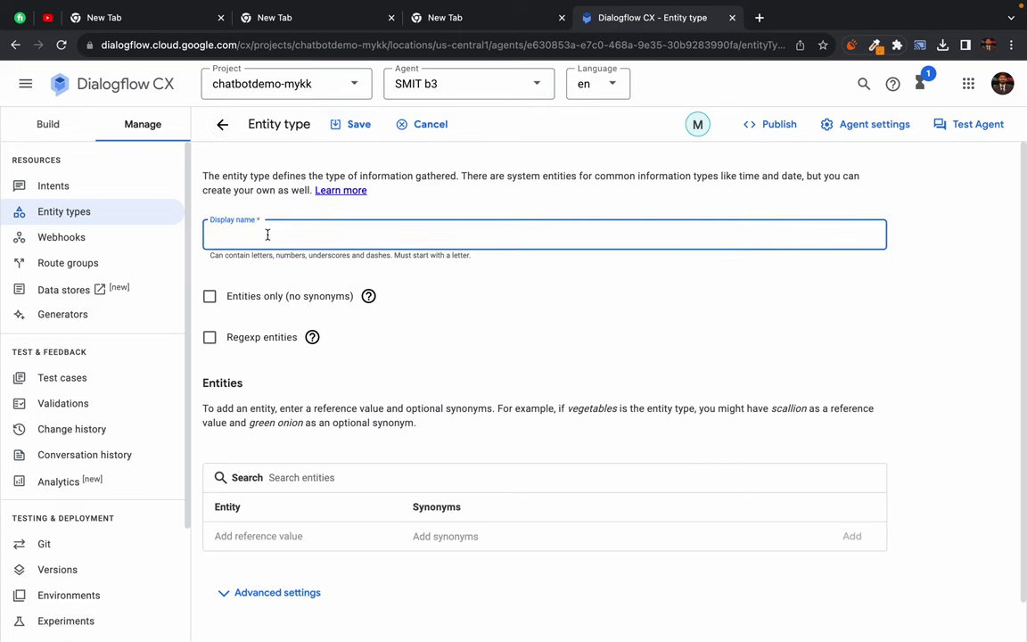
text(flightClass)
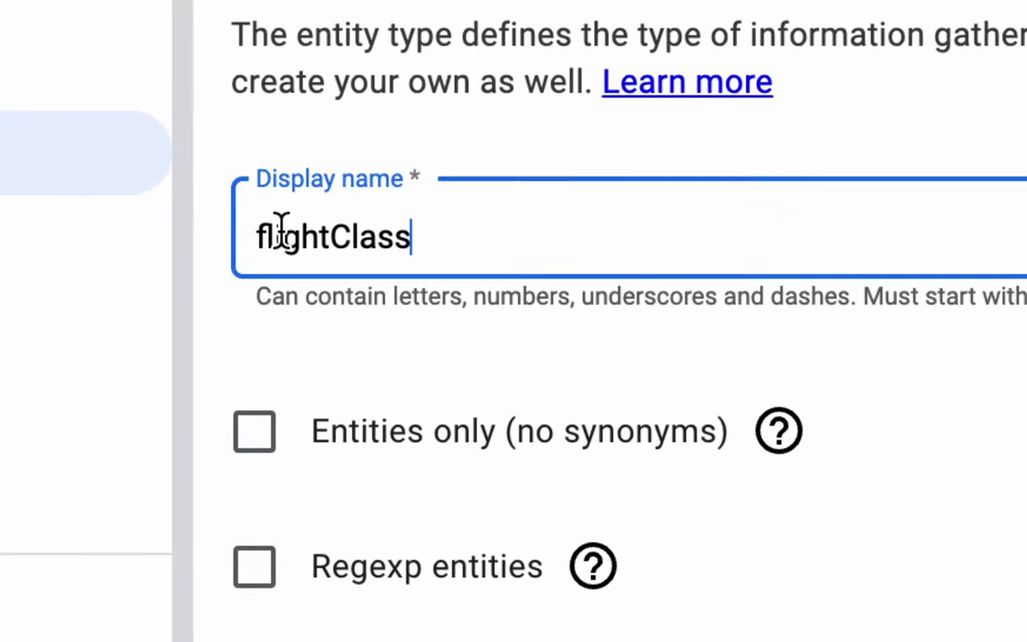
key(super+equal)
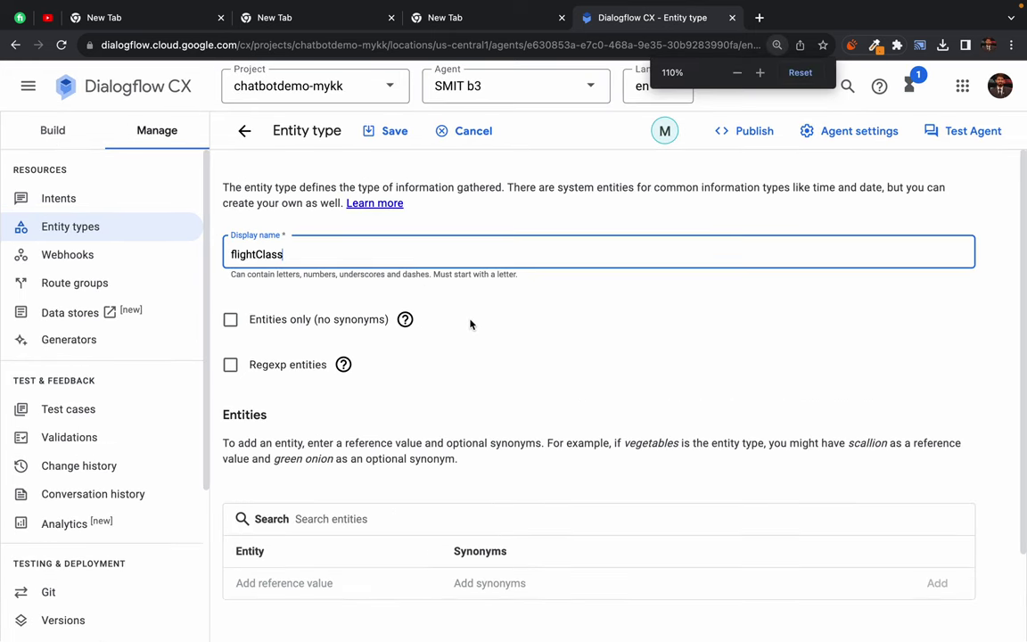
Enter business as the first reference value in the flightClass entities table.
scroll(452, 410, down, 1)
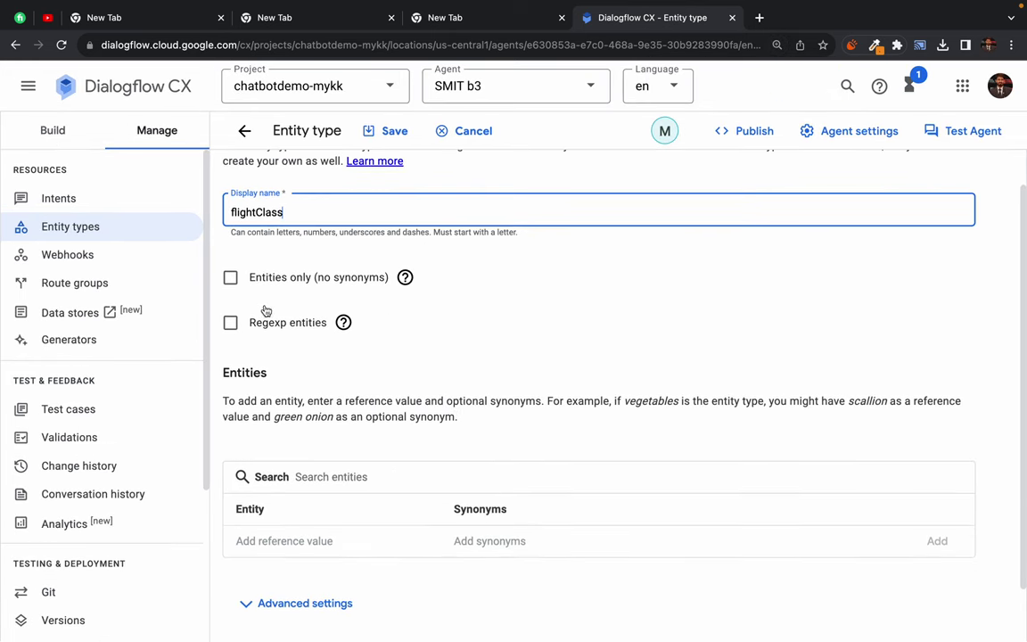
scroll(367, 298, up, 1)
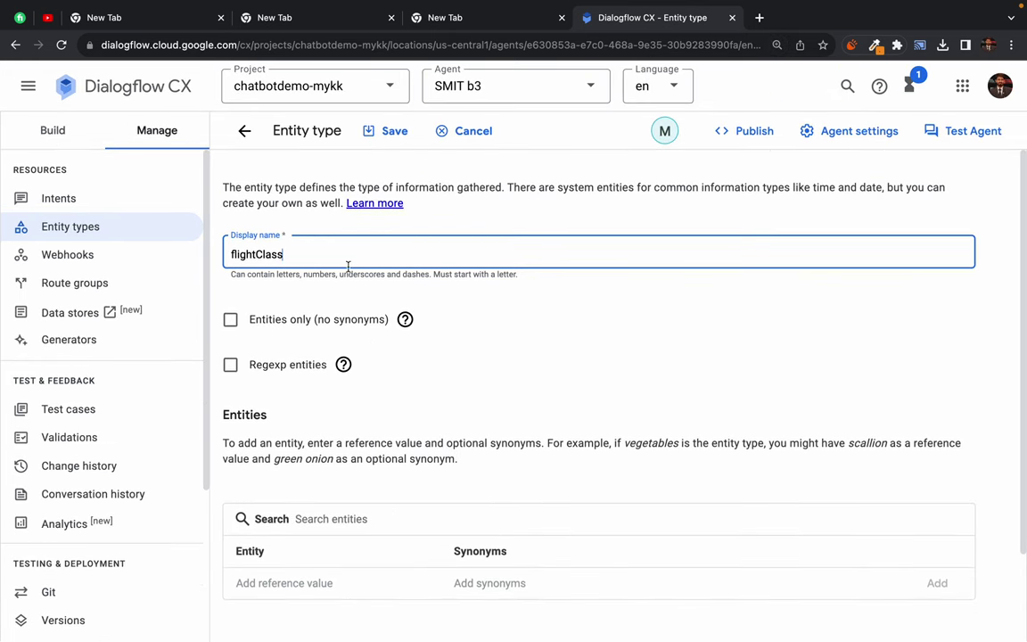
scroll(377, 428, down, 2)
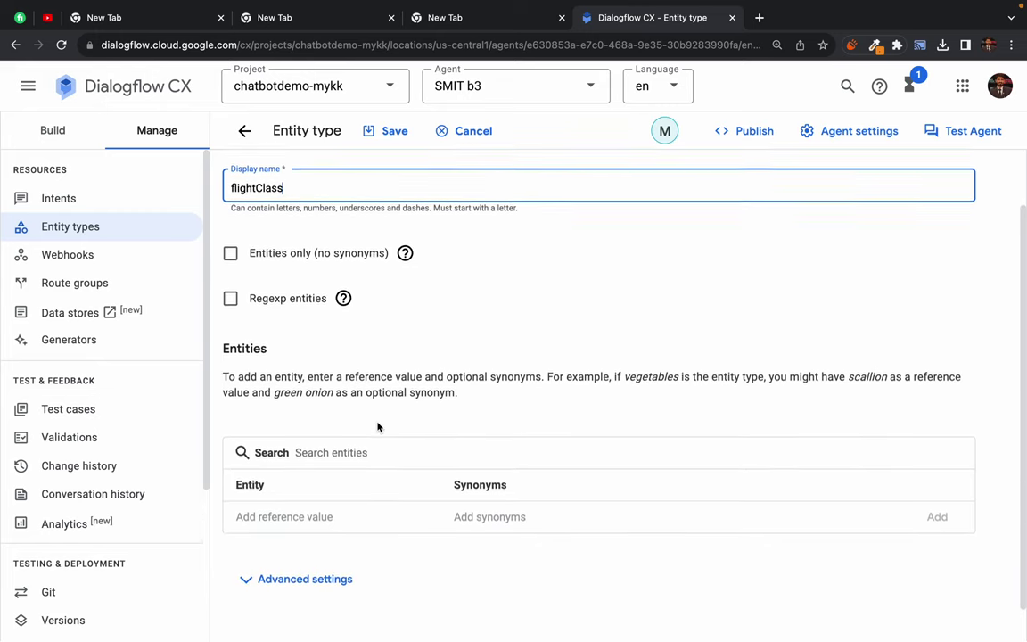
scroll(377, 428, down, 1)
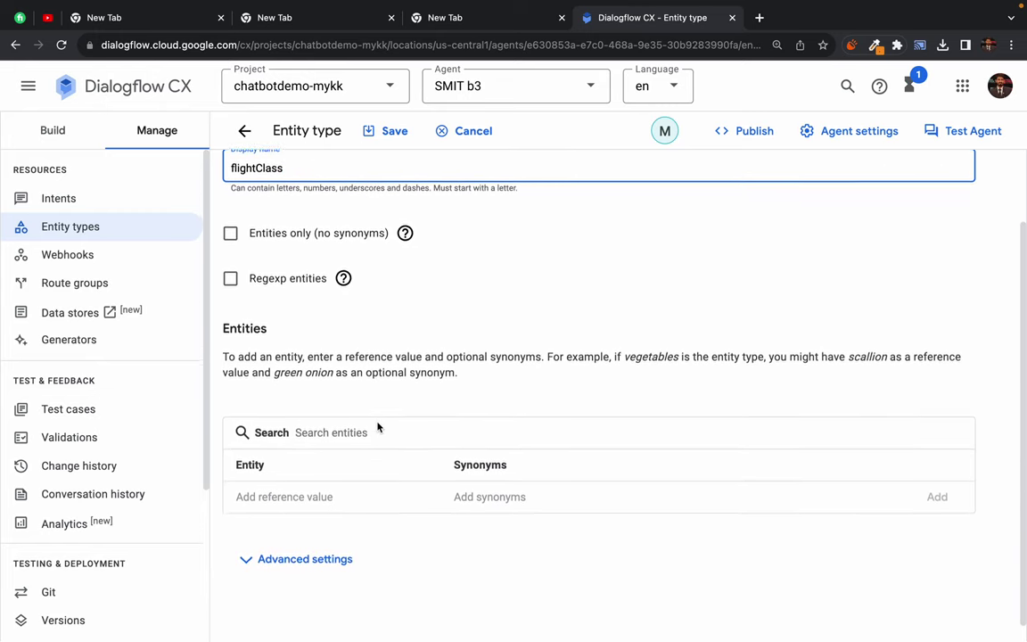
click(266, 487)
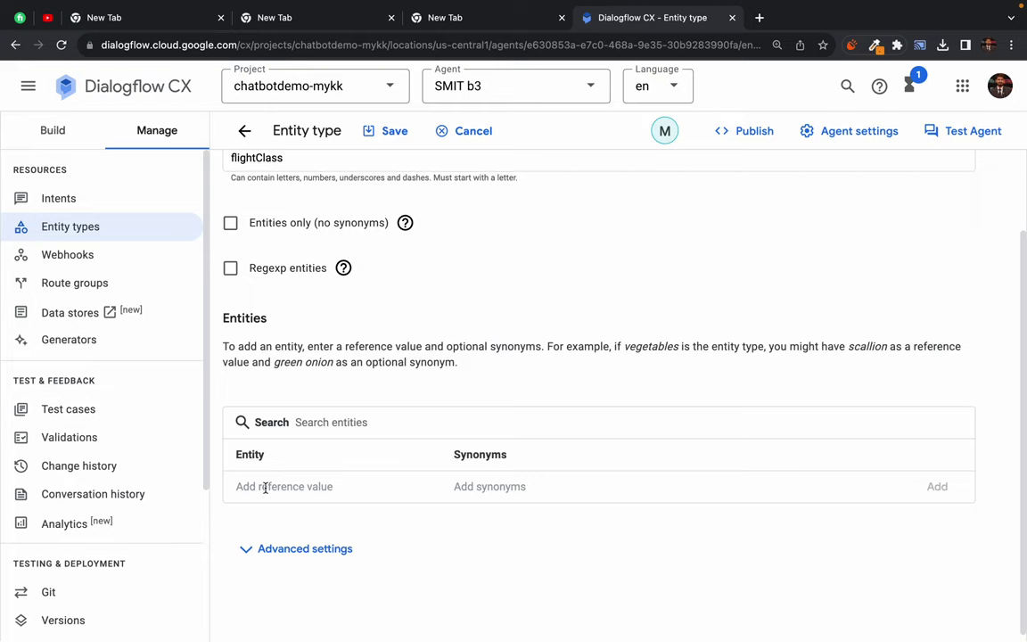
text(business)
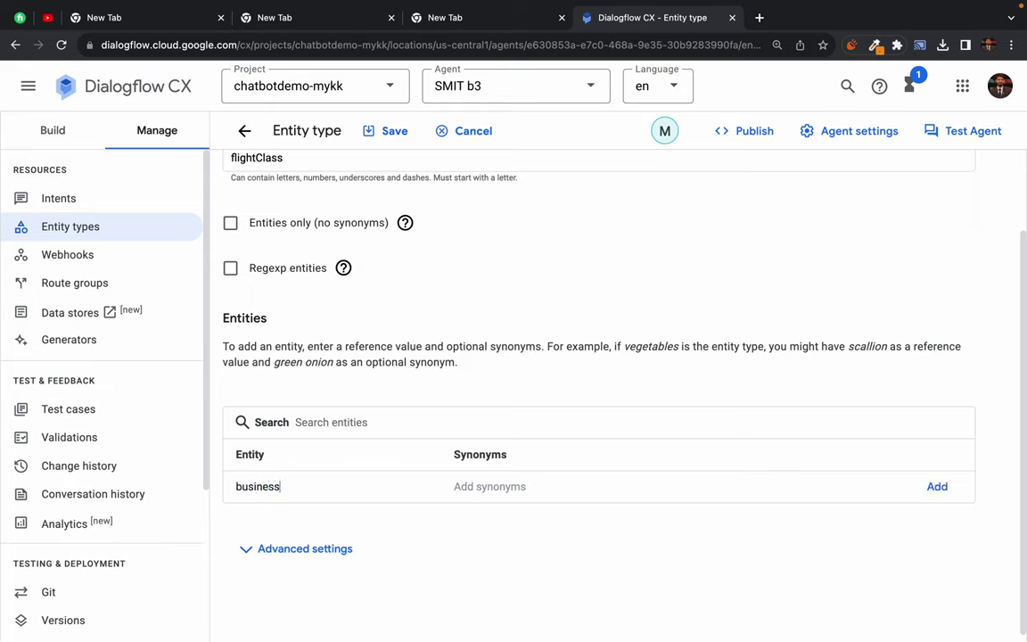
key(Tab)
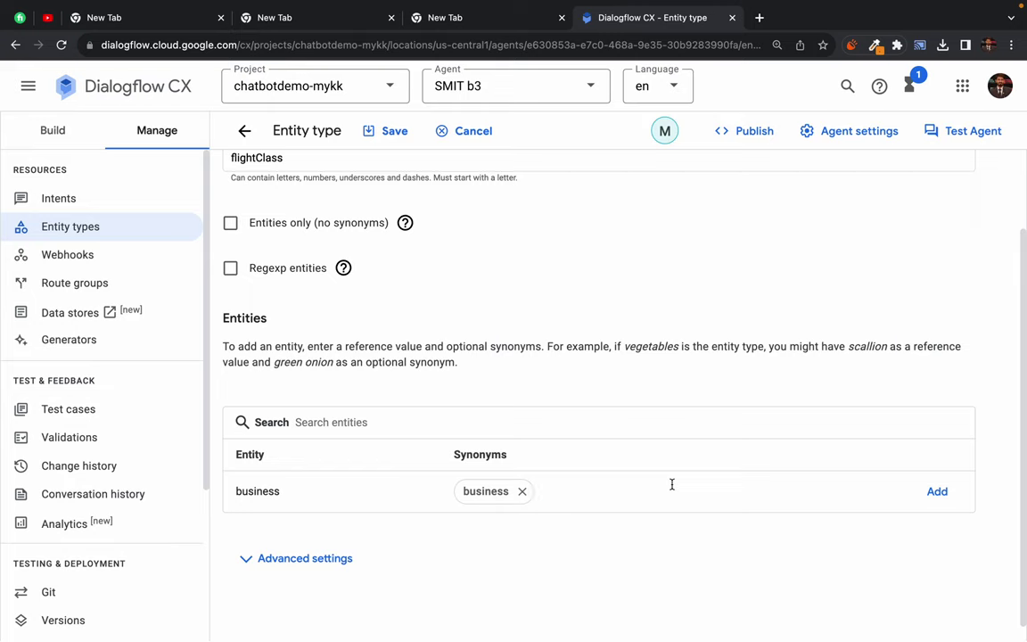
Give the business entity the synonyms vip, best and business class, and add it to the list.
text(vip)
key(Return)
text(best)
key(Return)
text(bu)
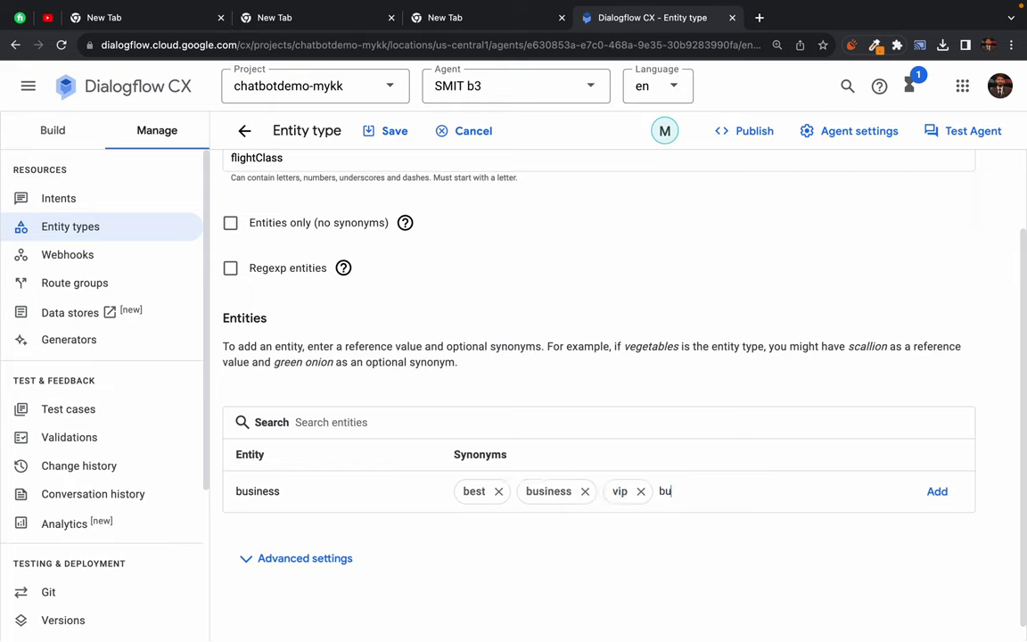
text(siness class)
key(Return)
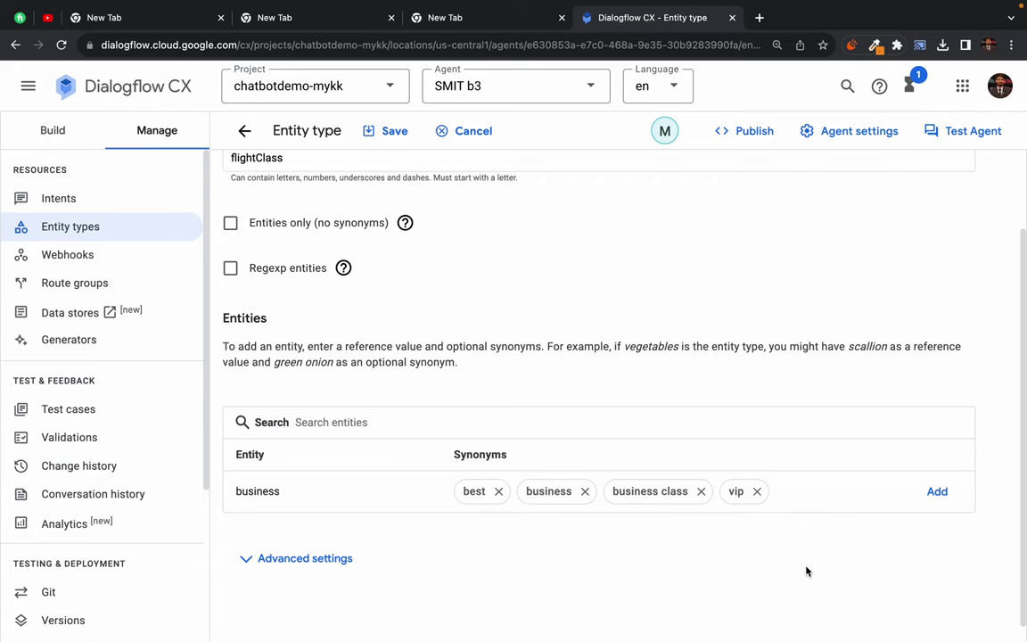
click(936, 493)
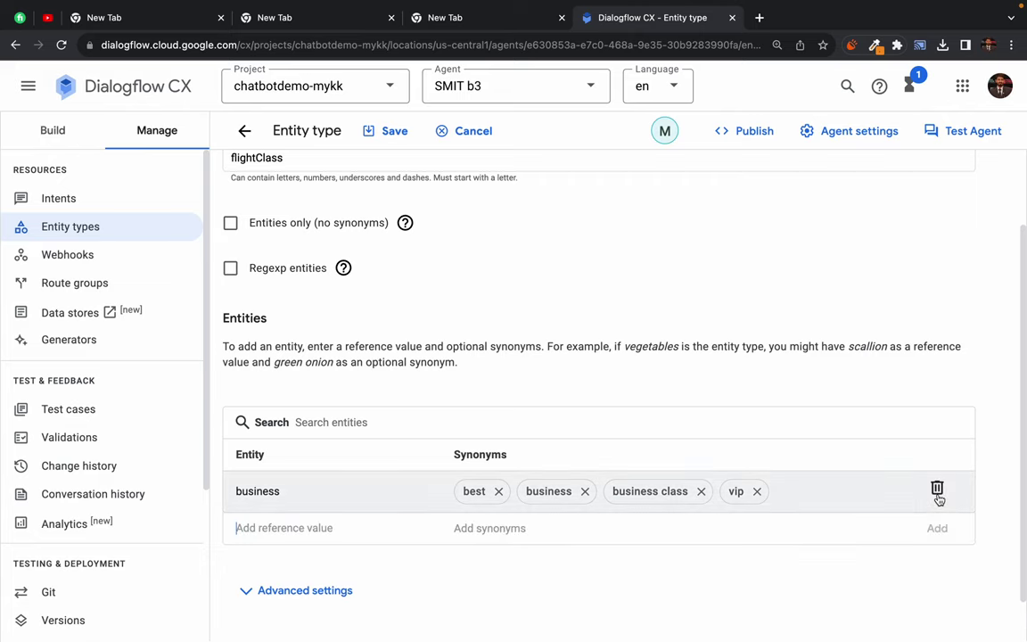
Enter economy as a second reference value with the synonyms cheap and standard.
click(332, 532)
text(econo)
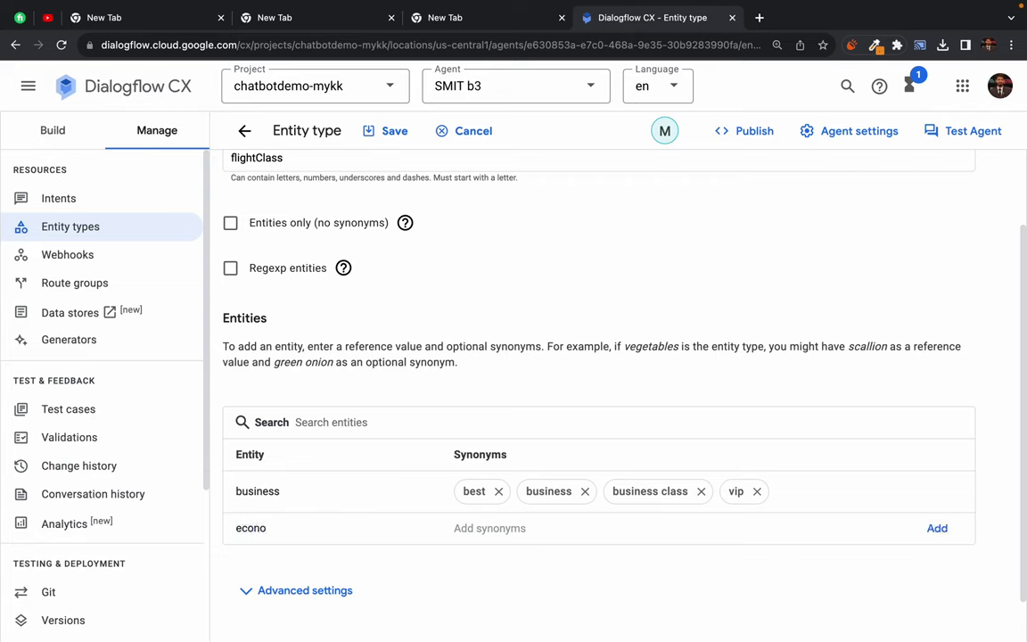
text(my)
click(337, 490)
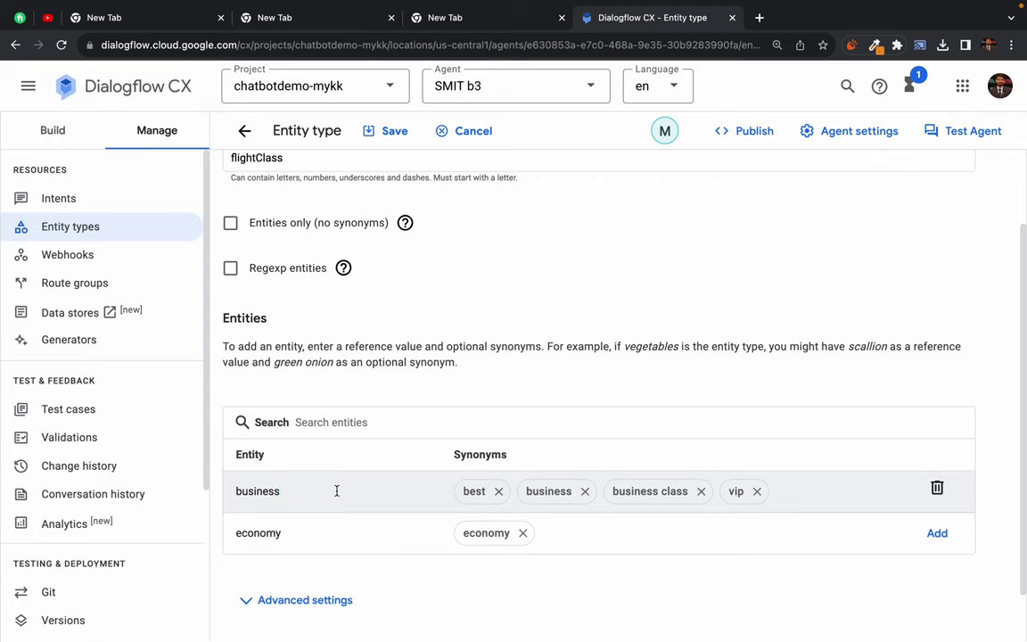
click(598, 539)
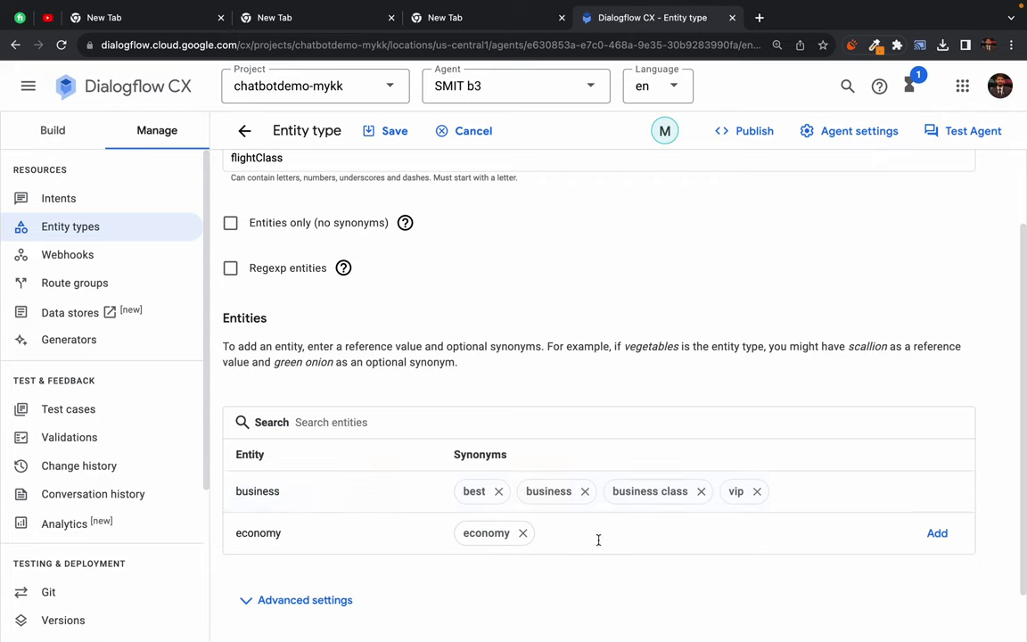
text(cheap)
key(Return)
text(standard)
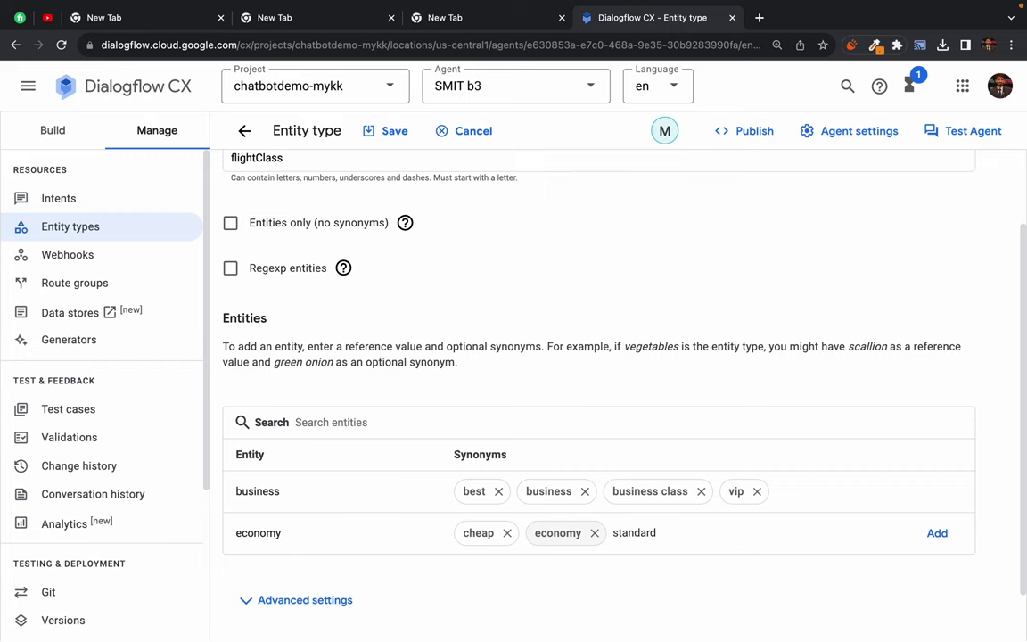
Look up the word standard in a Google search and return to the flightClass entity type.
key(super+a)
key(super+c)
key(super+t)
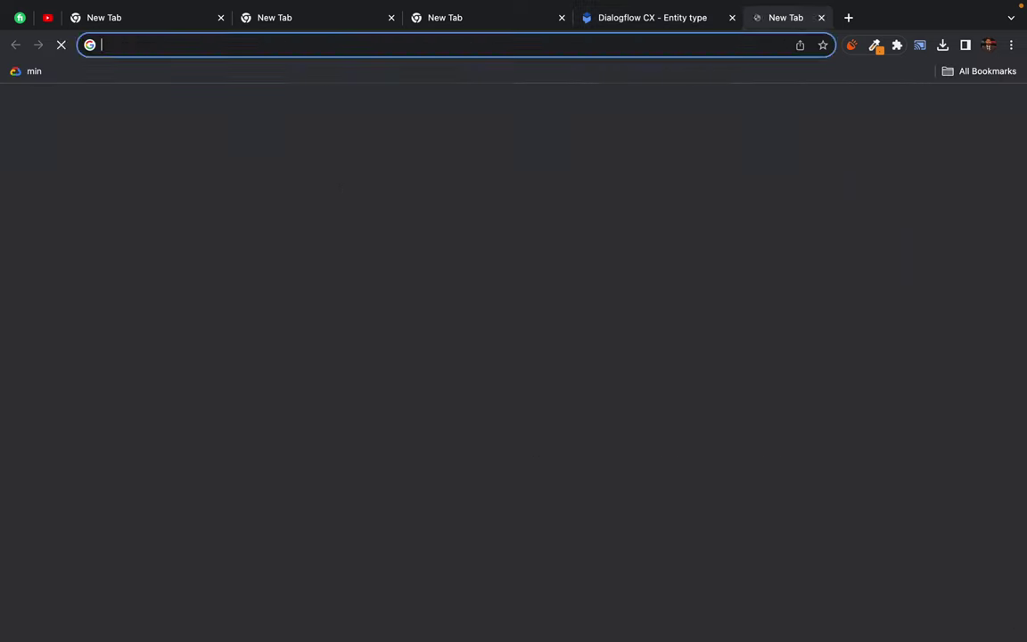
key(super+v)
key(Return)
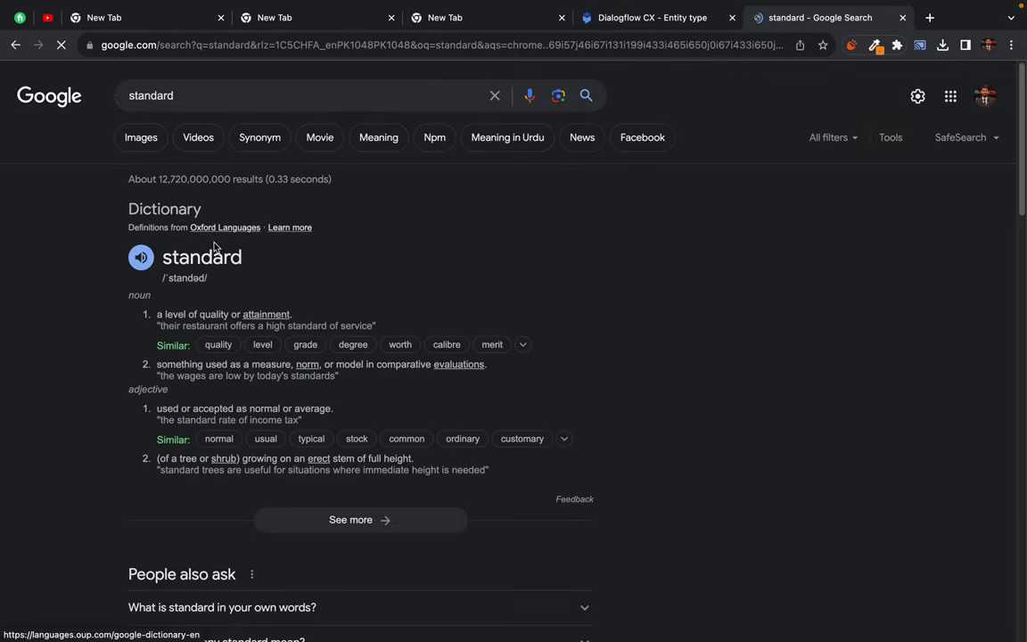
key(super+w)
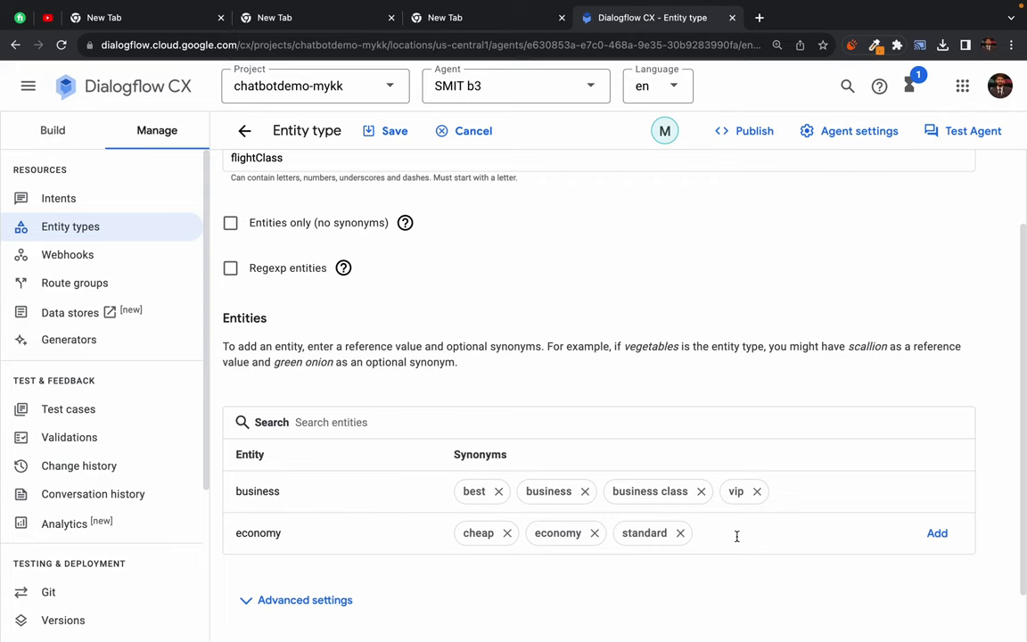
text(normal)
key(Return)
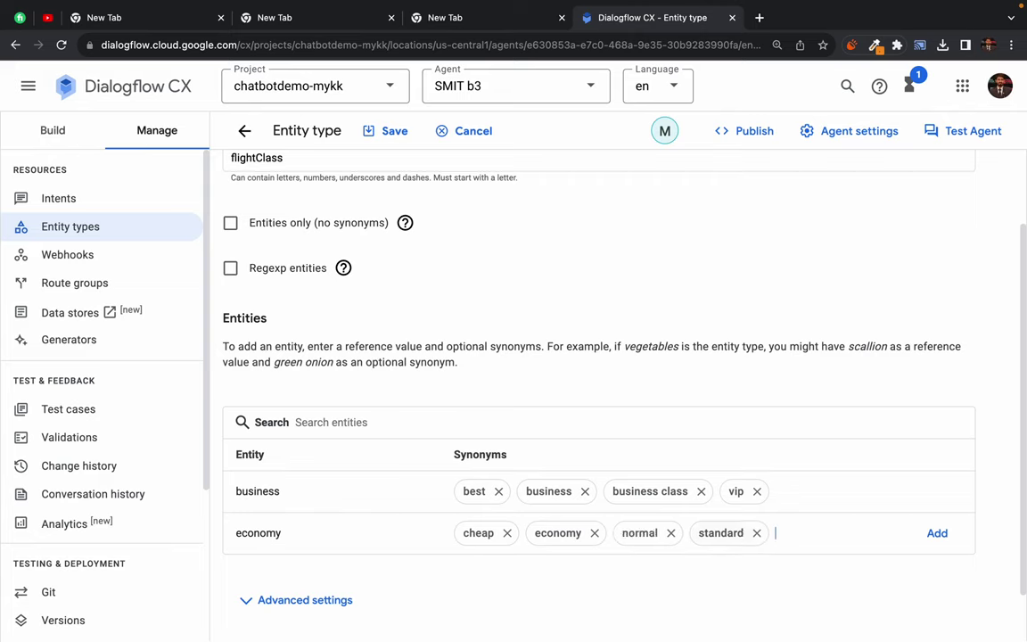
click(670, 533)
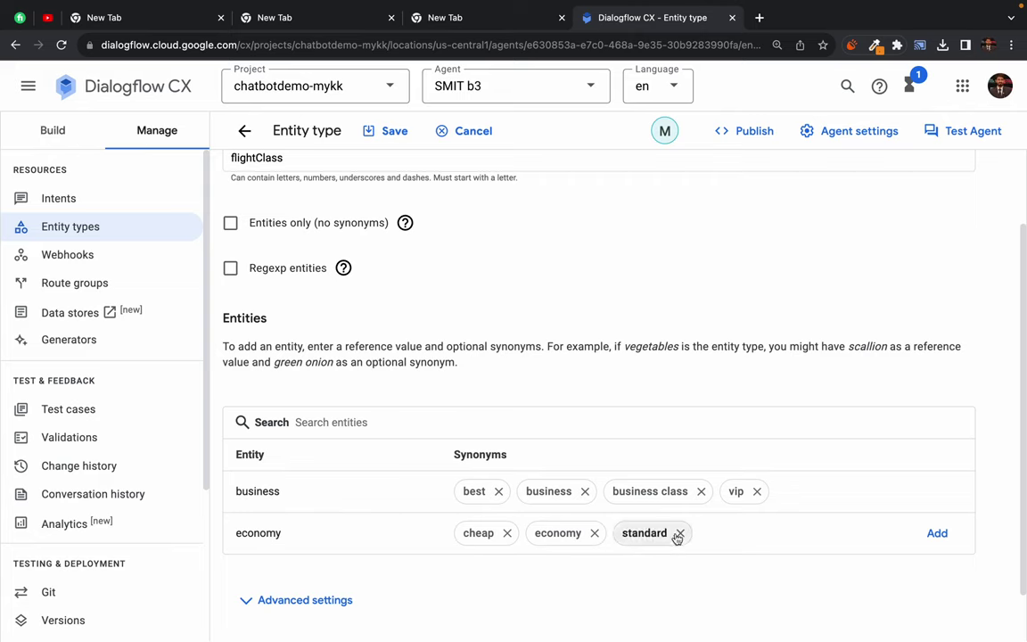
Save the flightClass entity type and open the main.book_a_flight intent.
click(387, 133)
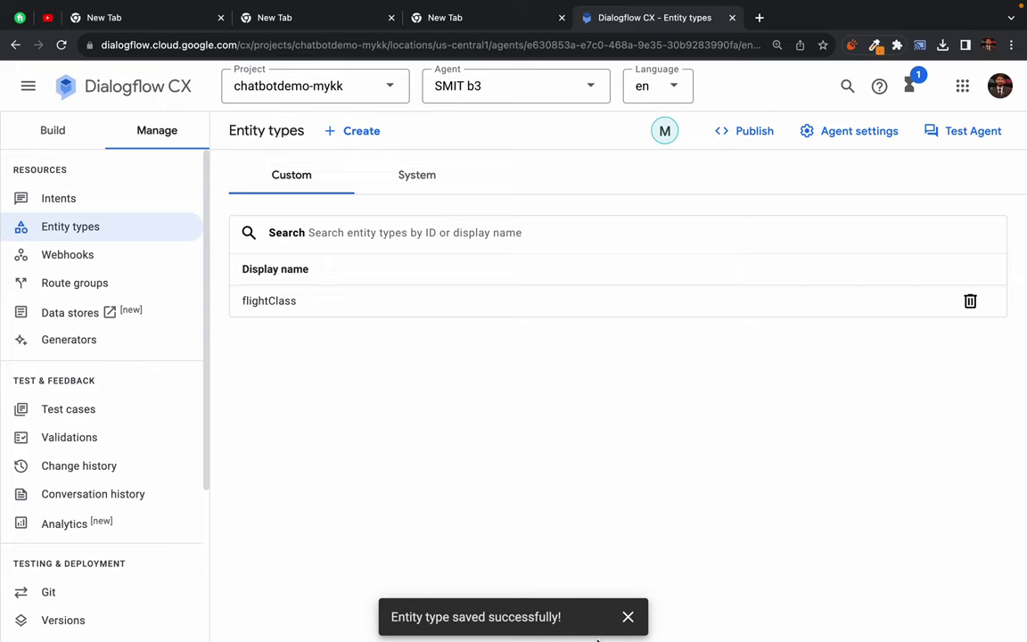
click(630, 617)
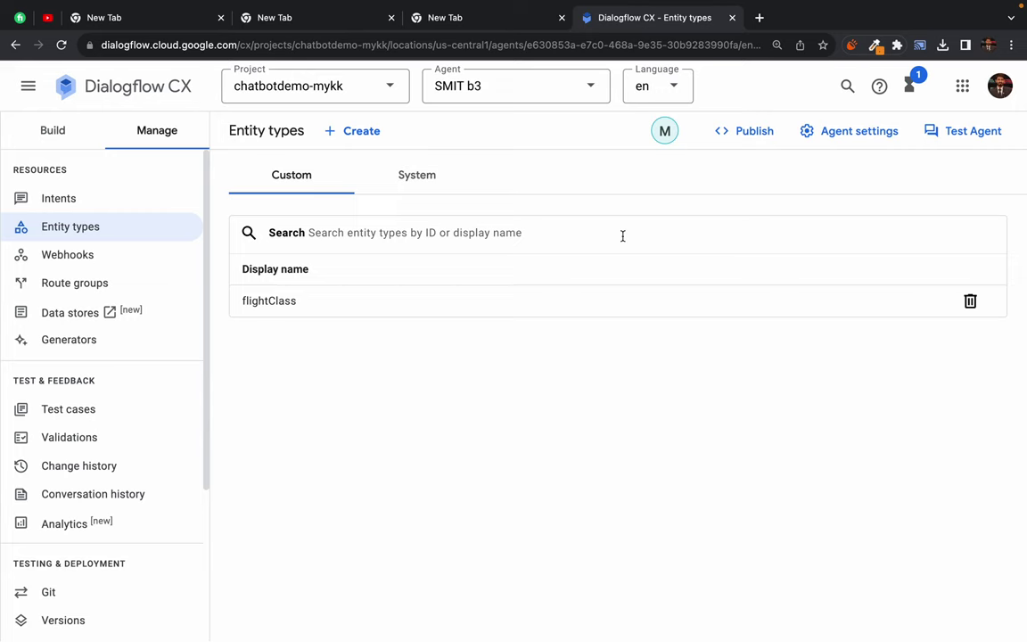
click(76, 199)
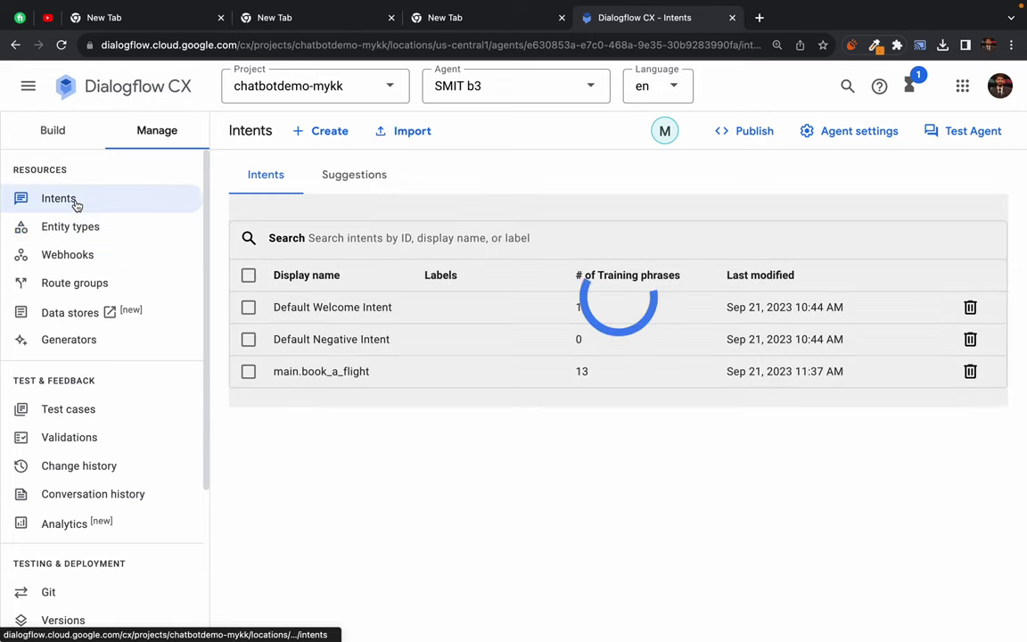
click(345, 375)
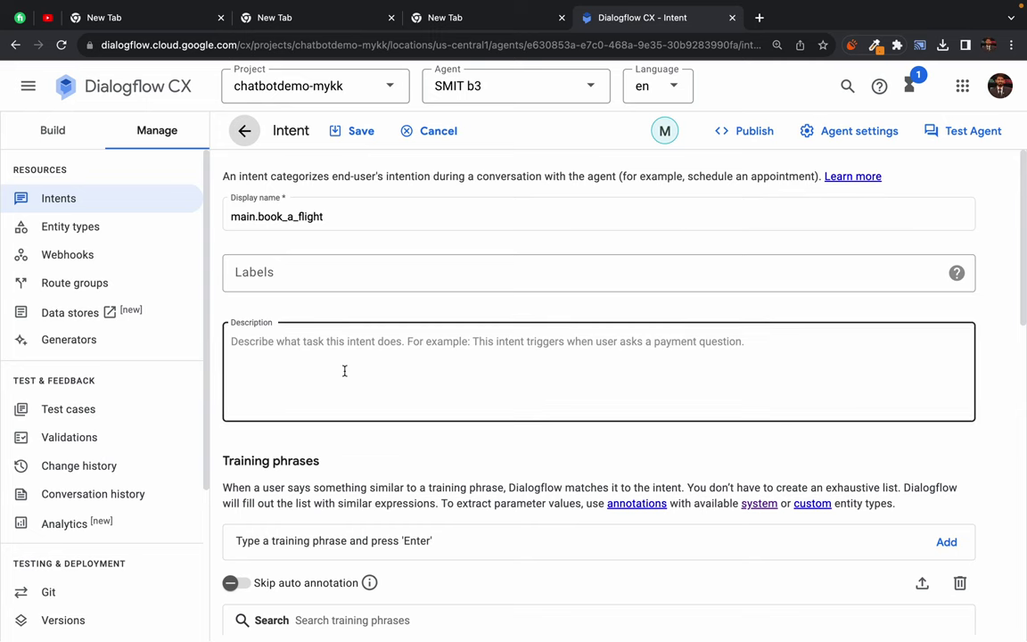
Add the training phrase "I want to go business class" to the main.book_a_flight intent.
scroll(310, 370, down, 3)
click(298, 360)
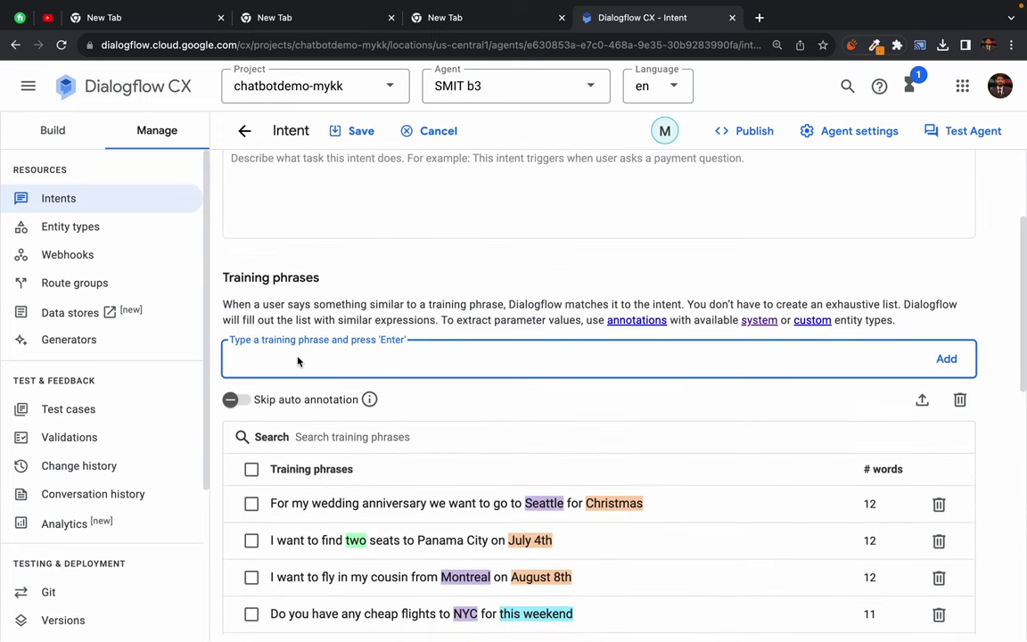
text(I want to go business class)
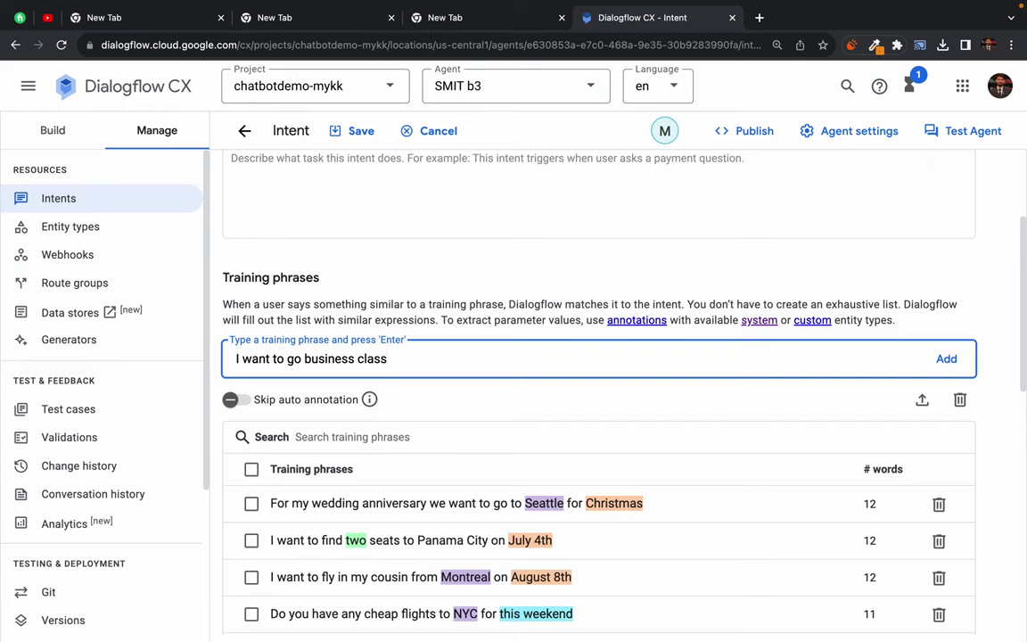
key(Return)
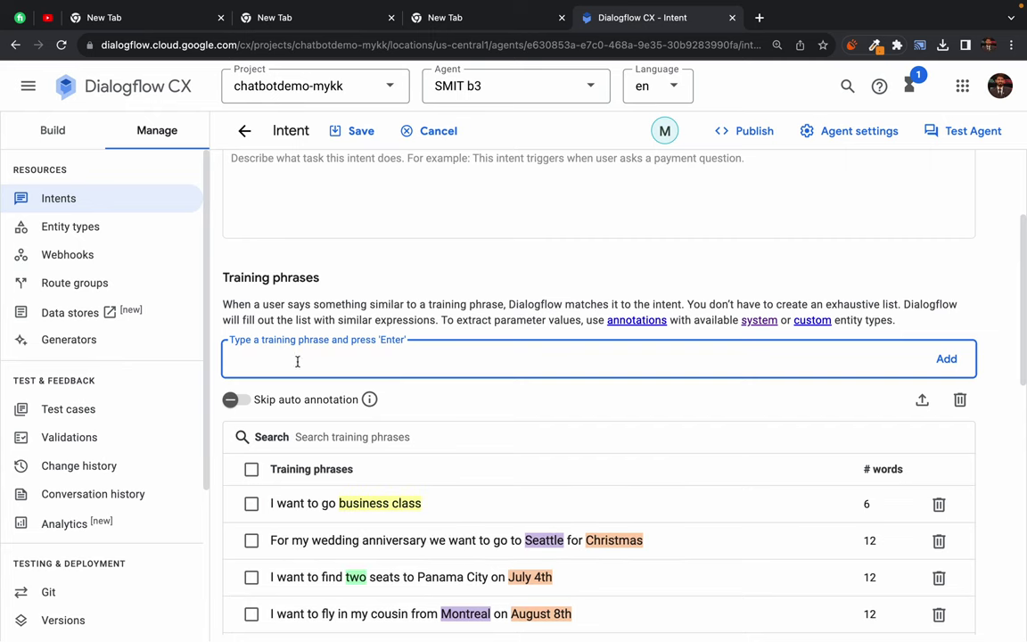
Check the annotation of "business class" in the new training phrase against the intent's parameter table.
scroll(291, 366, down, 2)
mouse_move(378, 443)
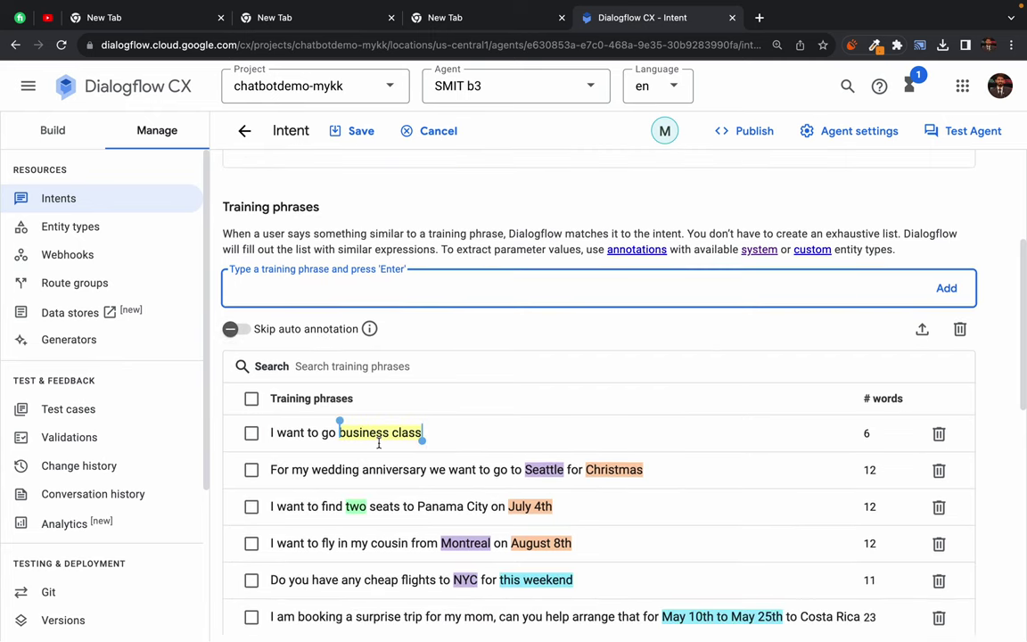
scroll(378, 443, down, 5)
scroll(379, 448, down, 3)
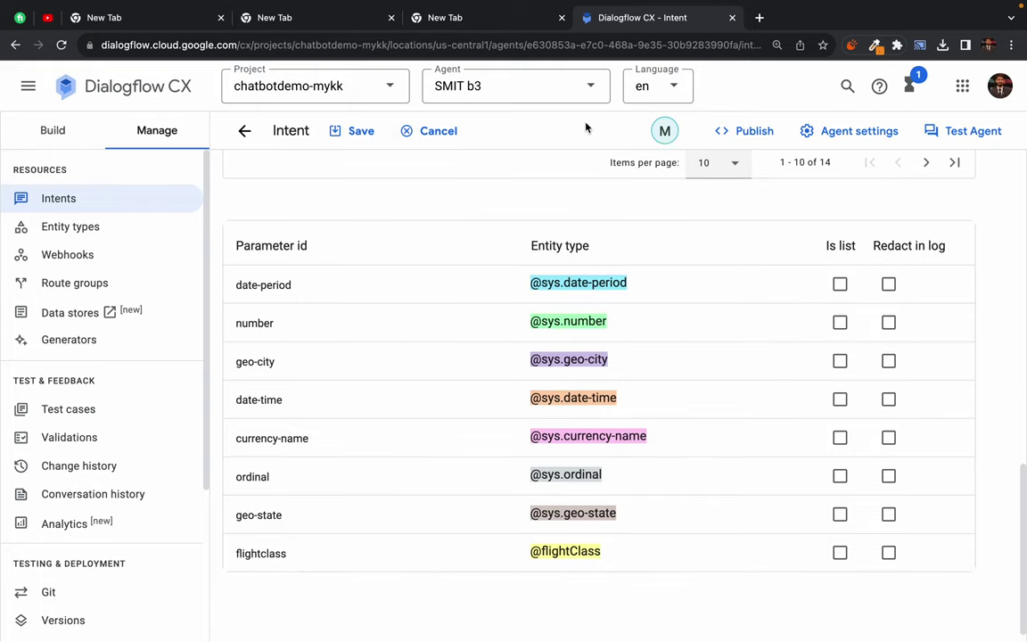
Save the main.book_a_flight intent and open the flightClass entity type to review its entities and synonyms.
click(357, 140)
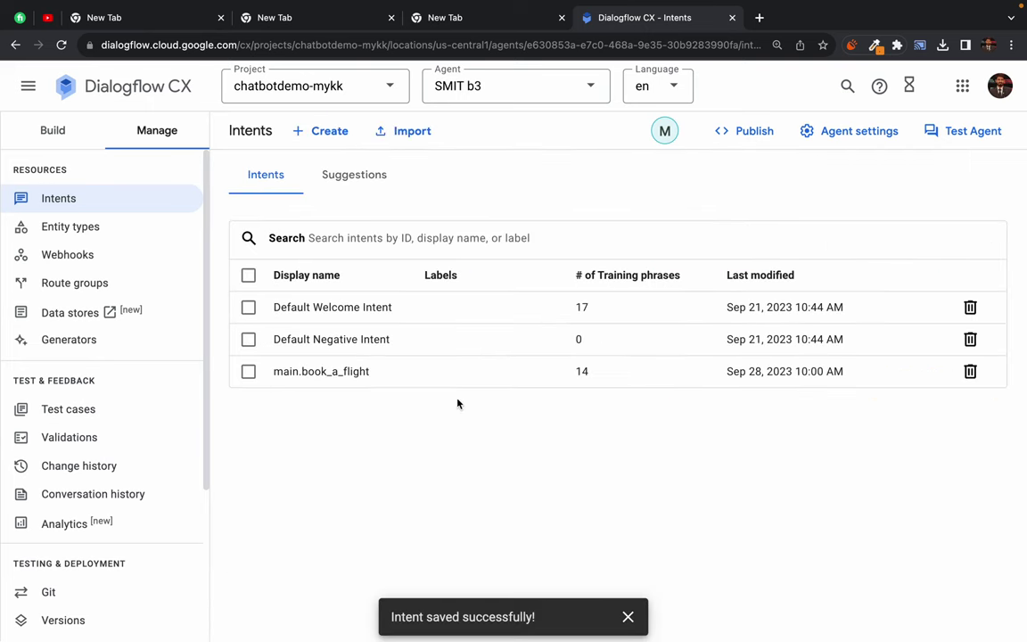
click(314, 378)
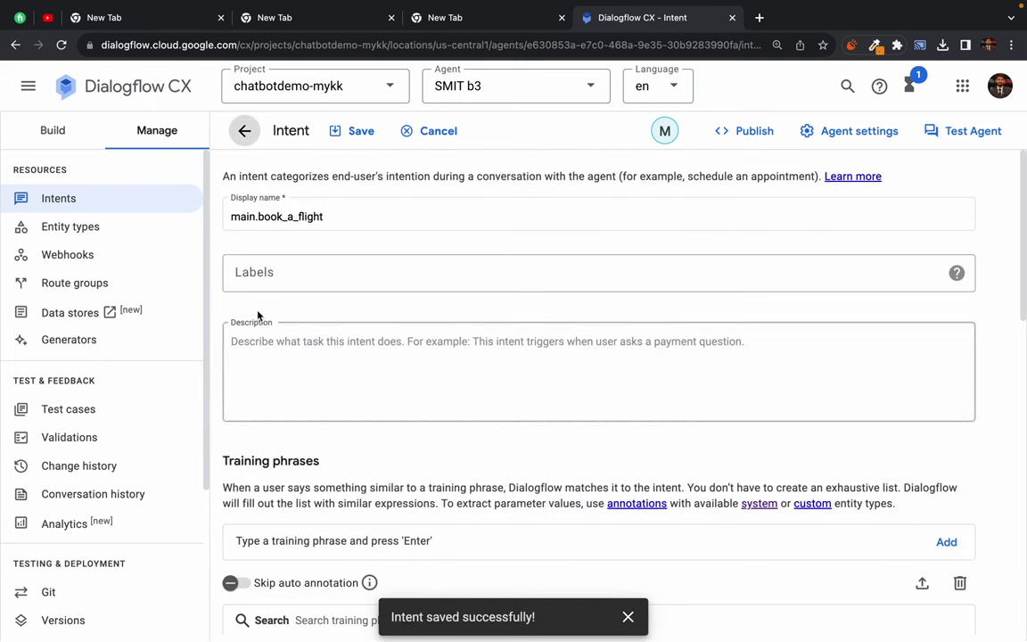
click(67, 227)
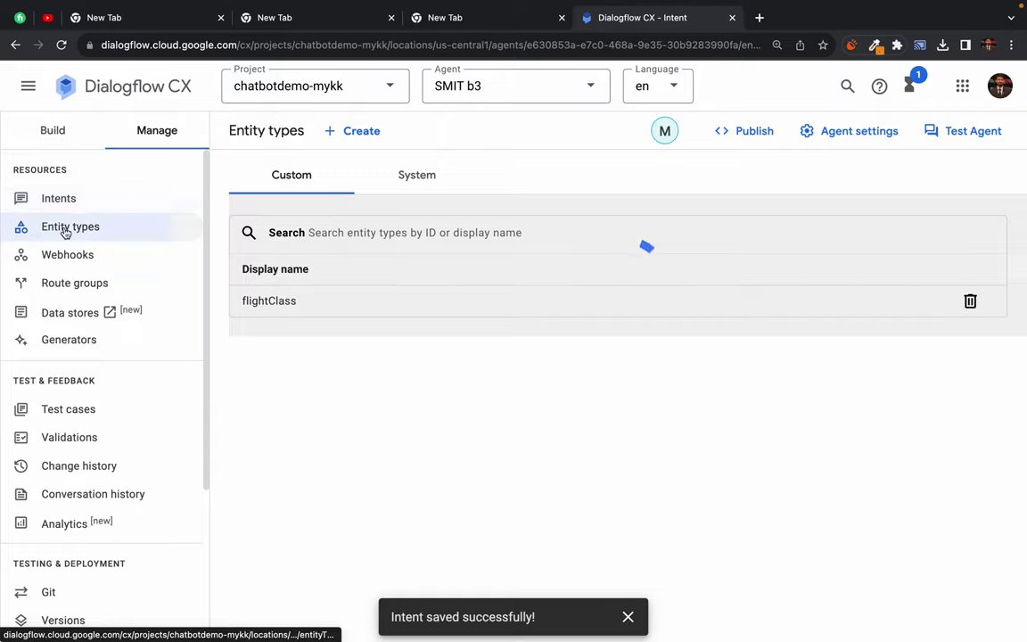
click(277, 303)
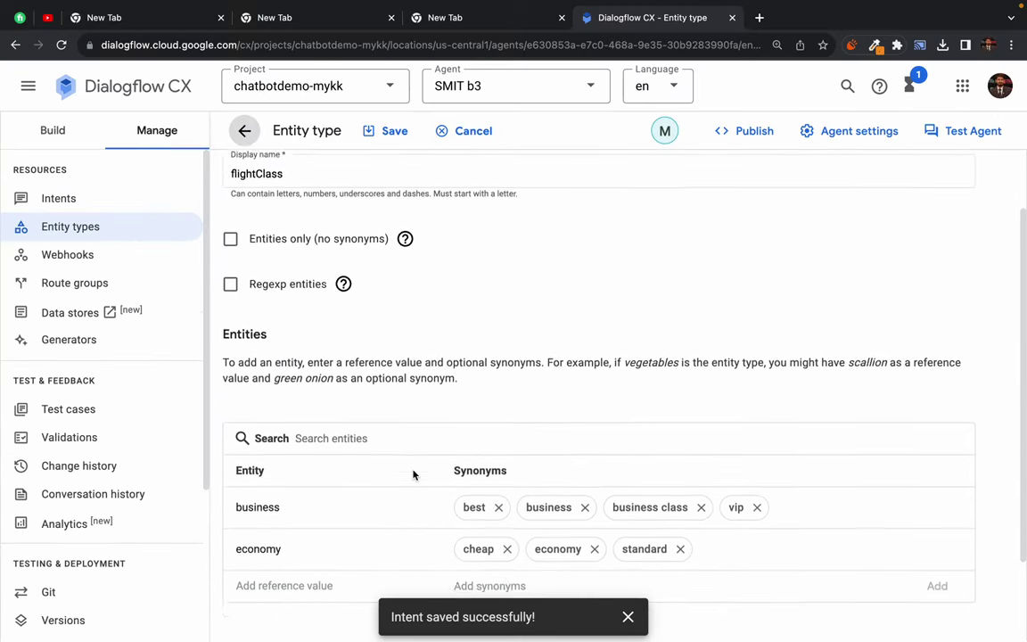
scroll(413, 474, down, 2)
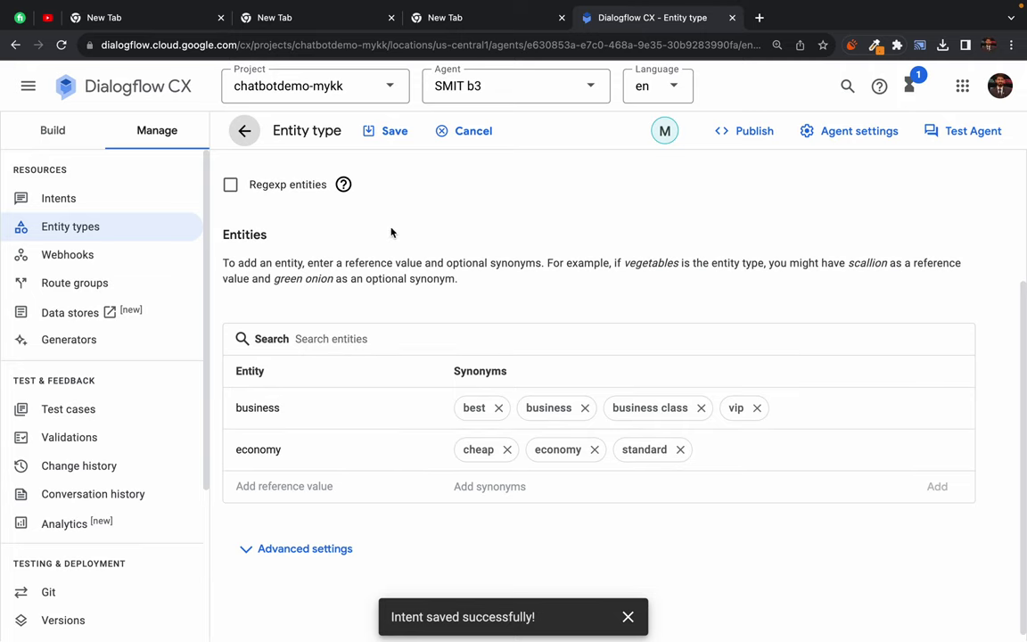
scroll(305, 259, up, 1)
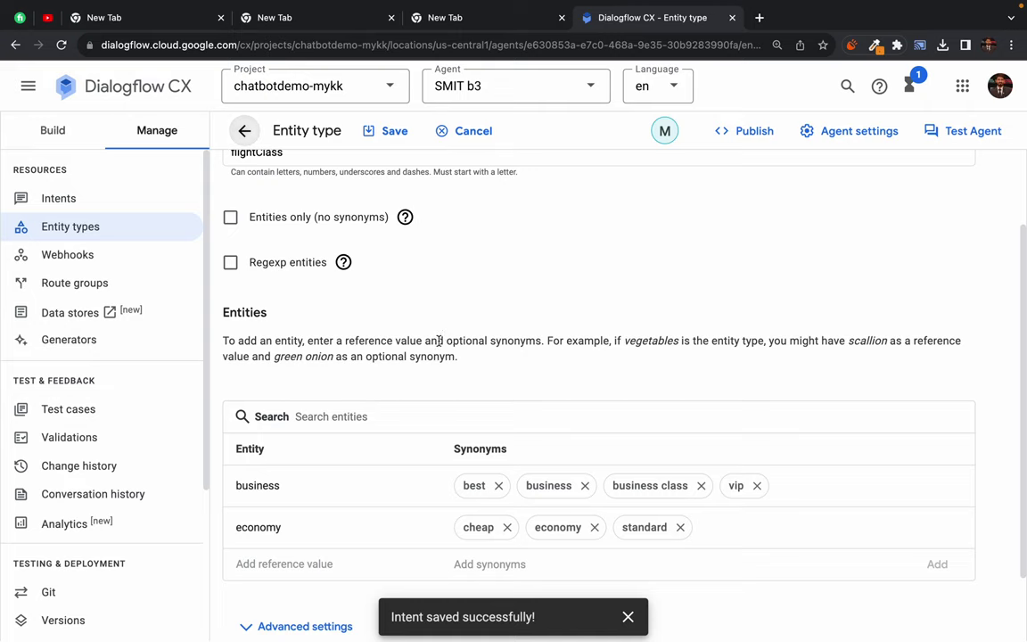
triple_click(438, 340)
click(438, 340)
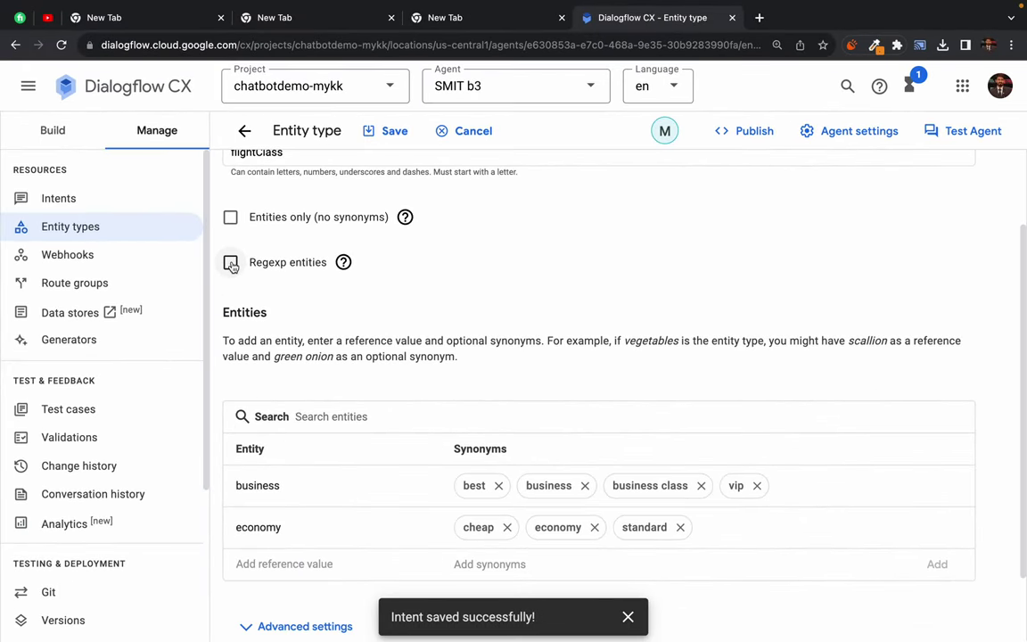
Try the Regexp entities option on the flightClass entity type and turn it back off.
click(230, 263)
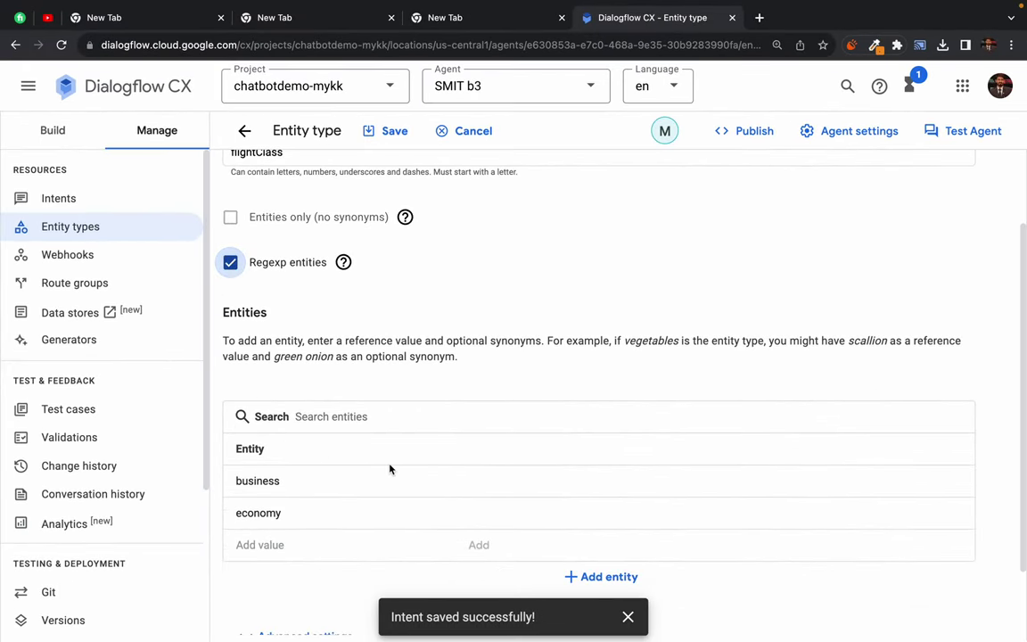
click(321, 478)
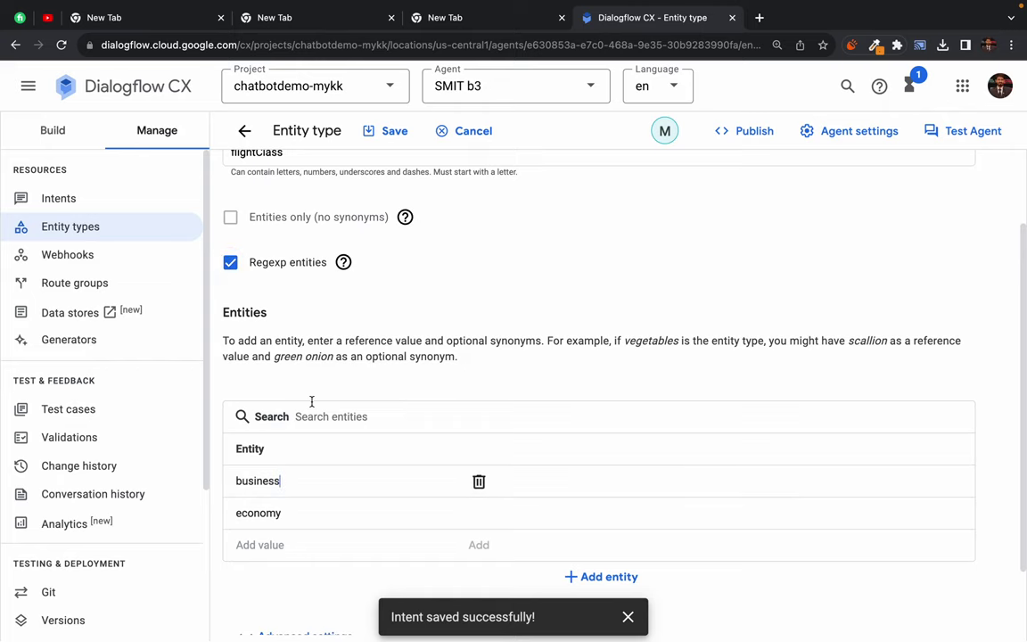
click(231, 263)
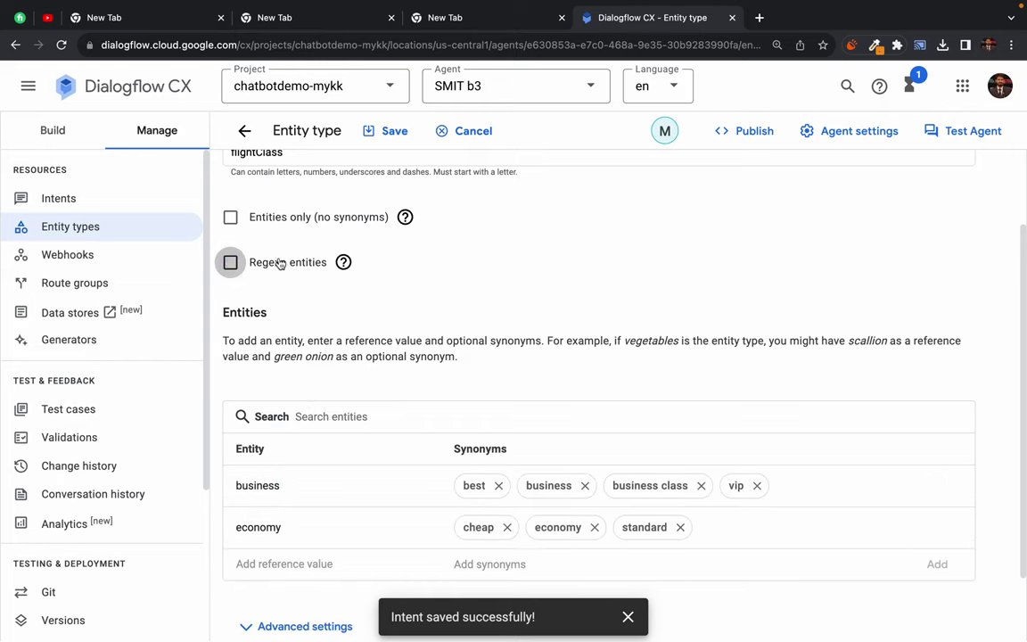
scroll(451, 269, down, 1)
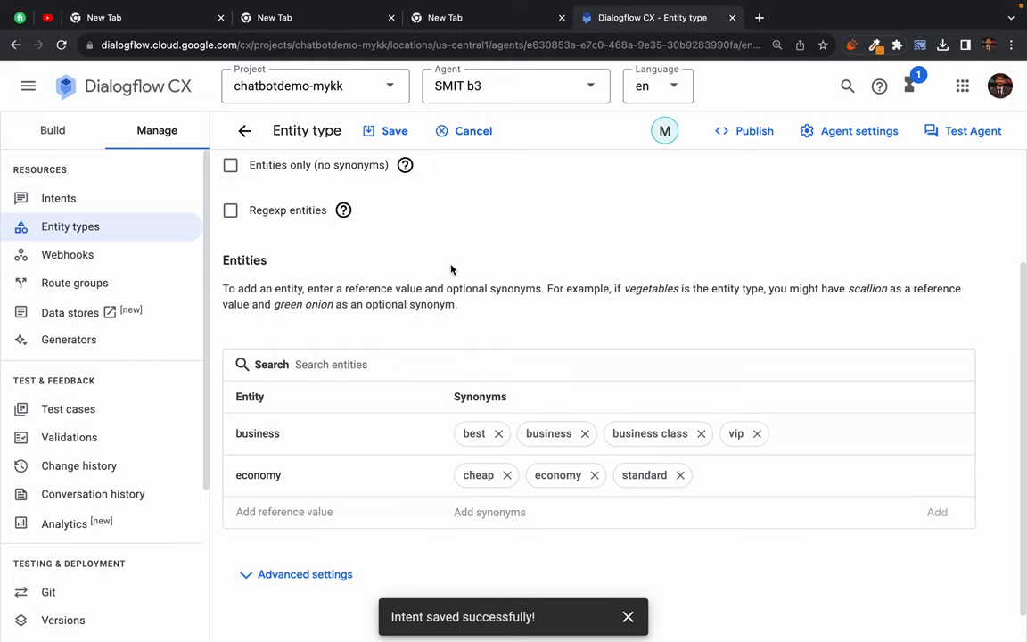
Search Google in a new tab for "regex for phone number" and open the Stack Overflow question on matching standard 10 digit phone numbers.
click(758, 17)
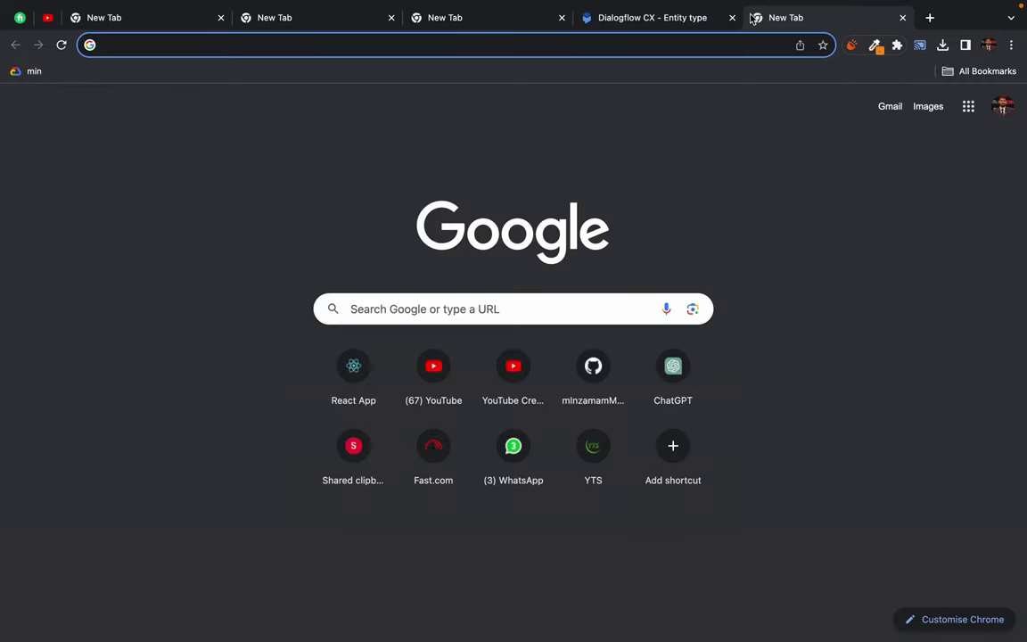
text(r)
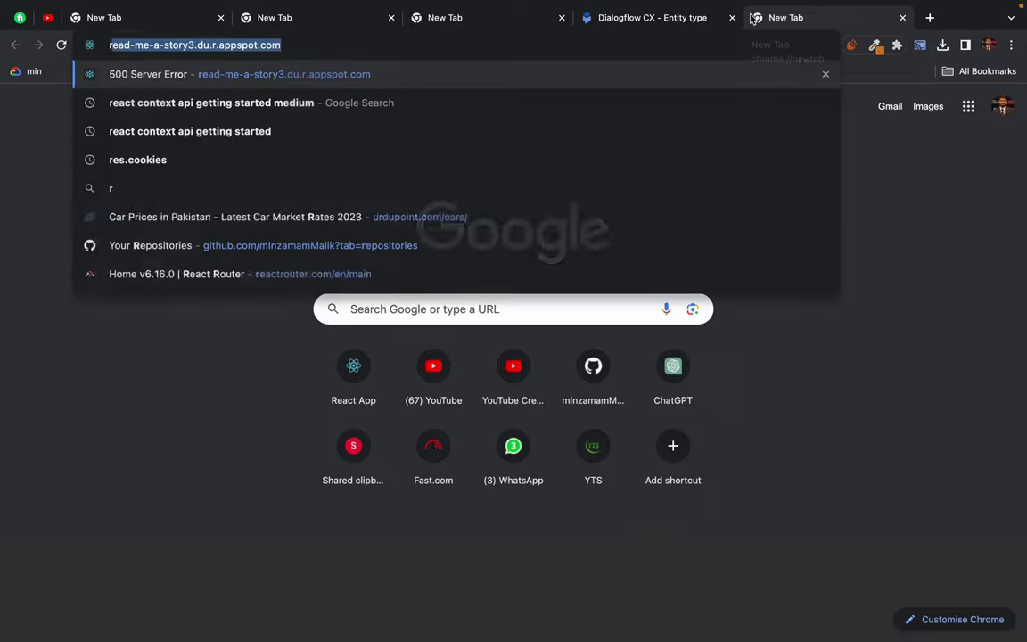
text(egex fo)
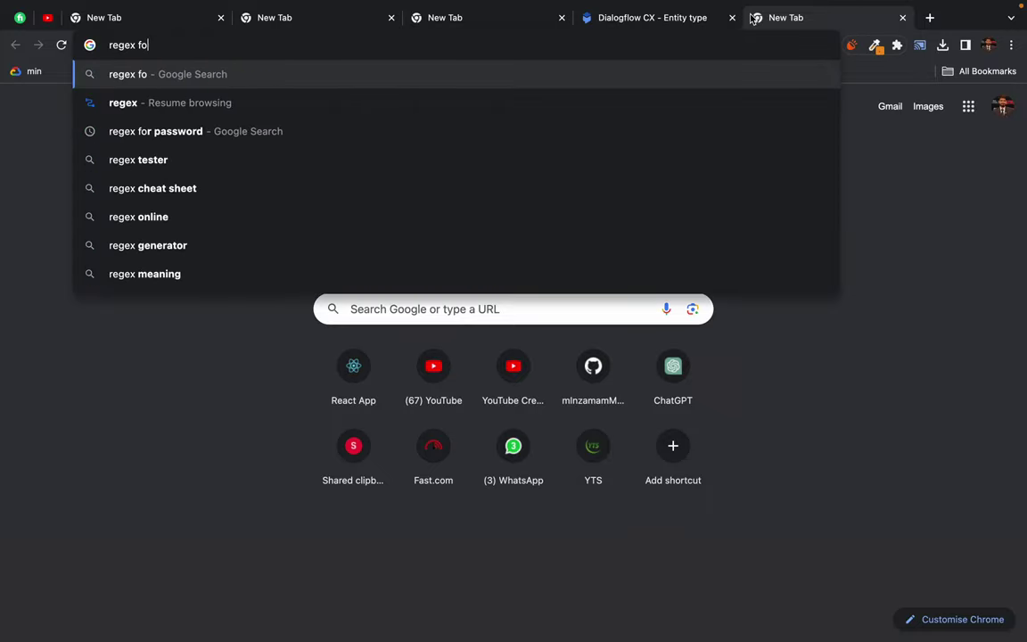
text(r phone numbe)
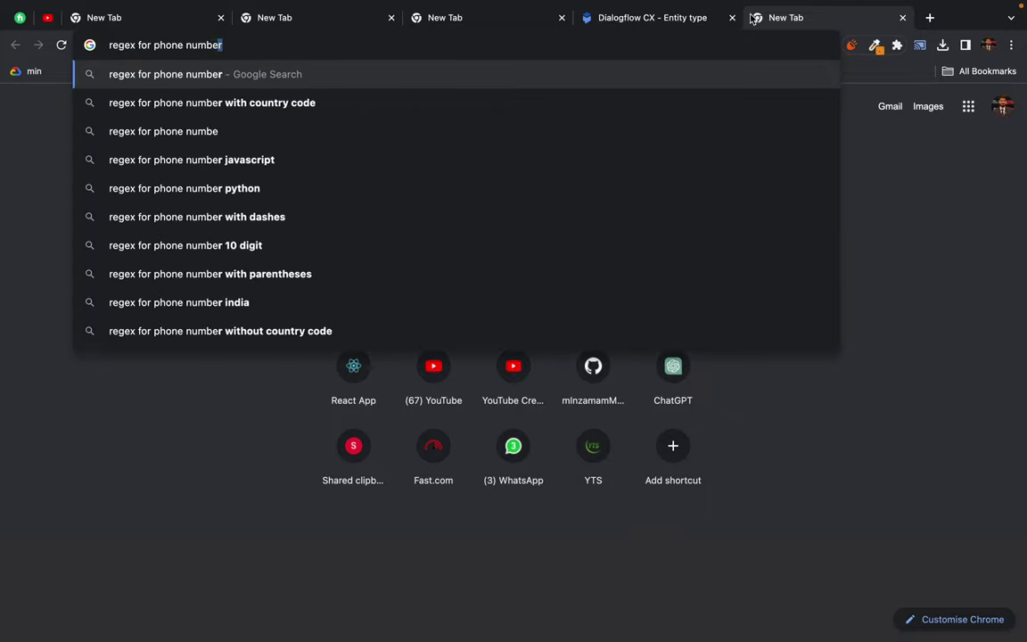
key(Return)
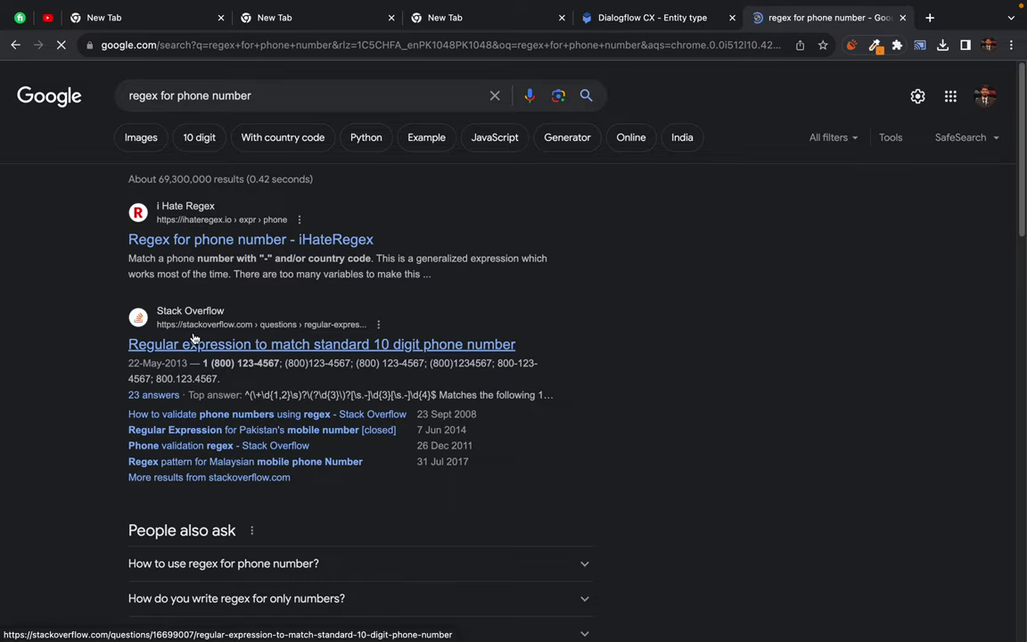
click(193, 343)
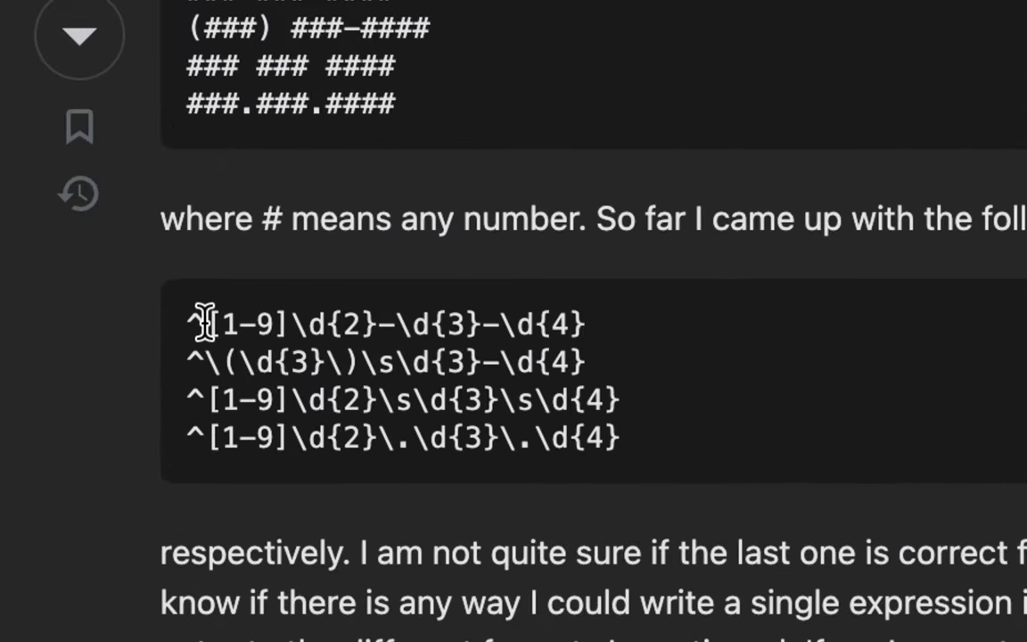
Examine the four phone number regex patterns in the Stack Overflow question, including the [1-9] part of the first one.
drag(246, 349, 321, 350)
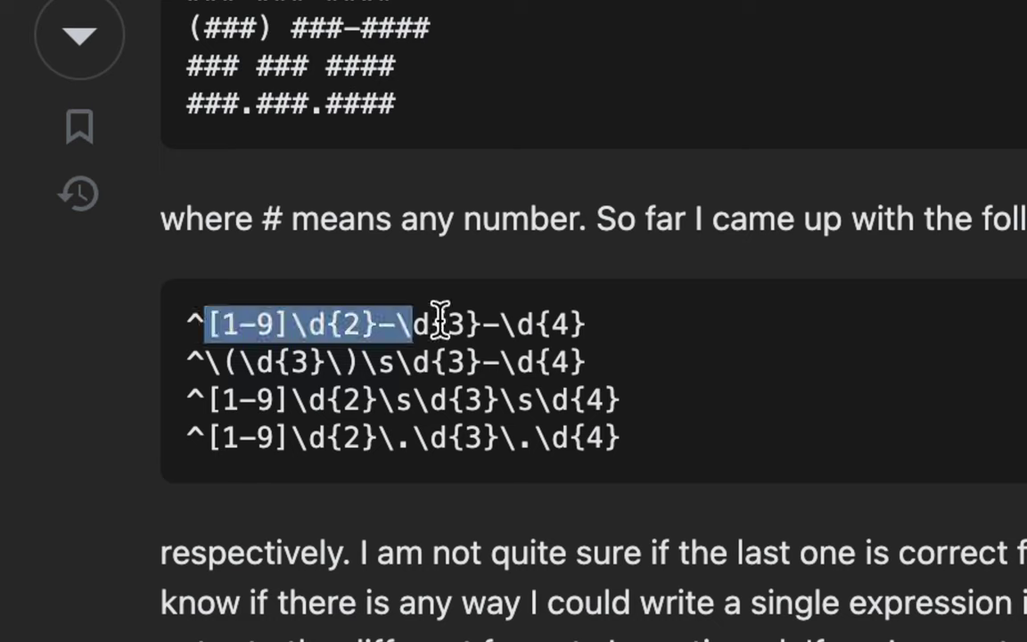
drag(441, 323, 597, 328)
click(599, 329)
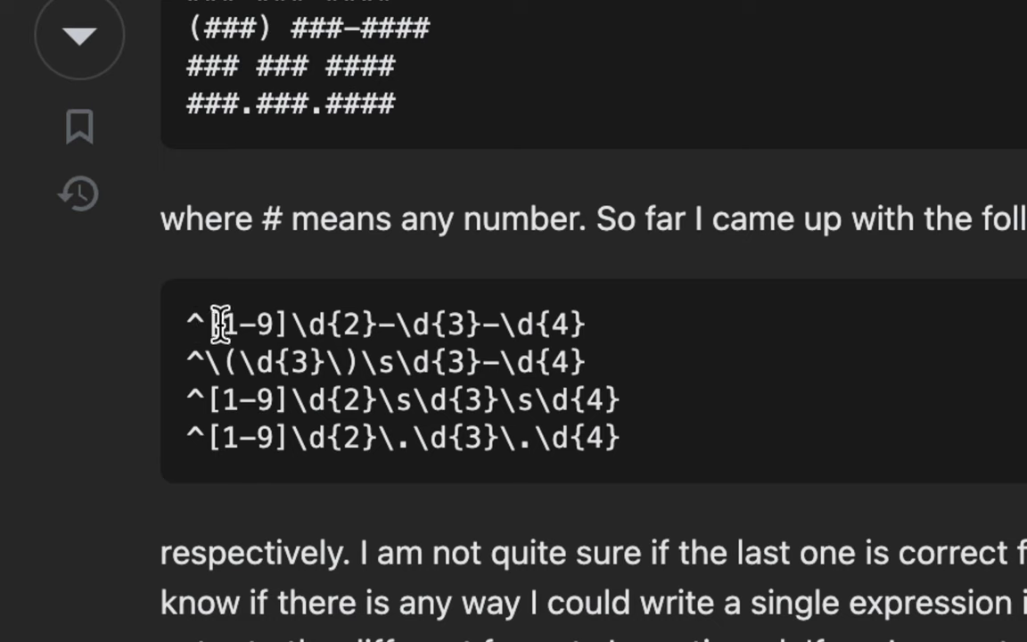
drag(211, 323, 291, 323)
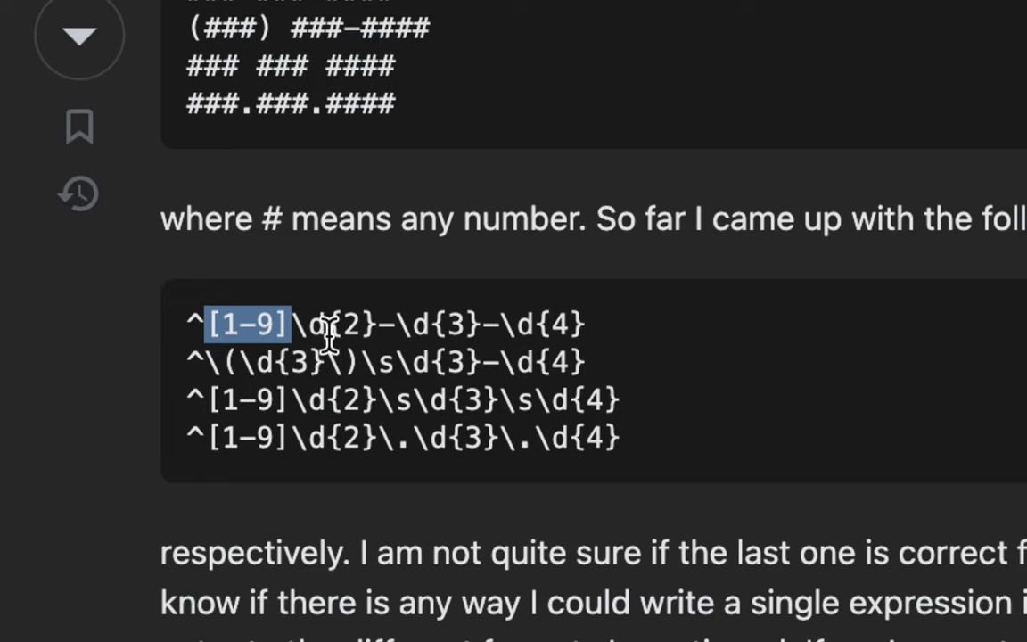
drag(217, 326, 291, 324)
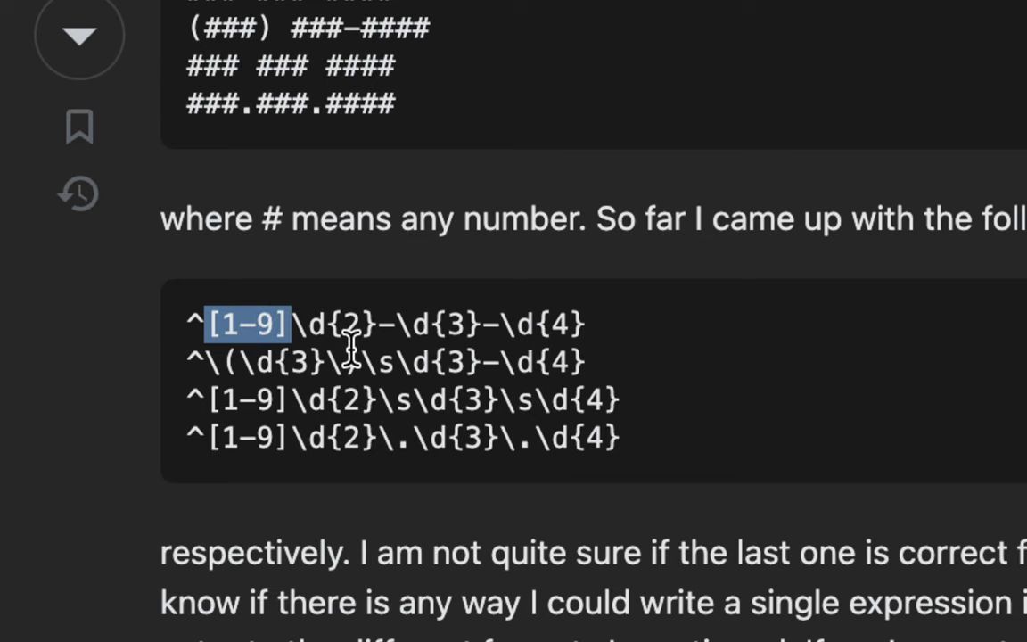
click(294, 324)
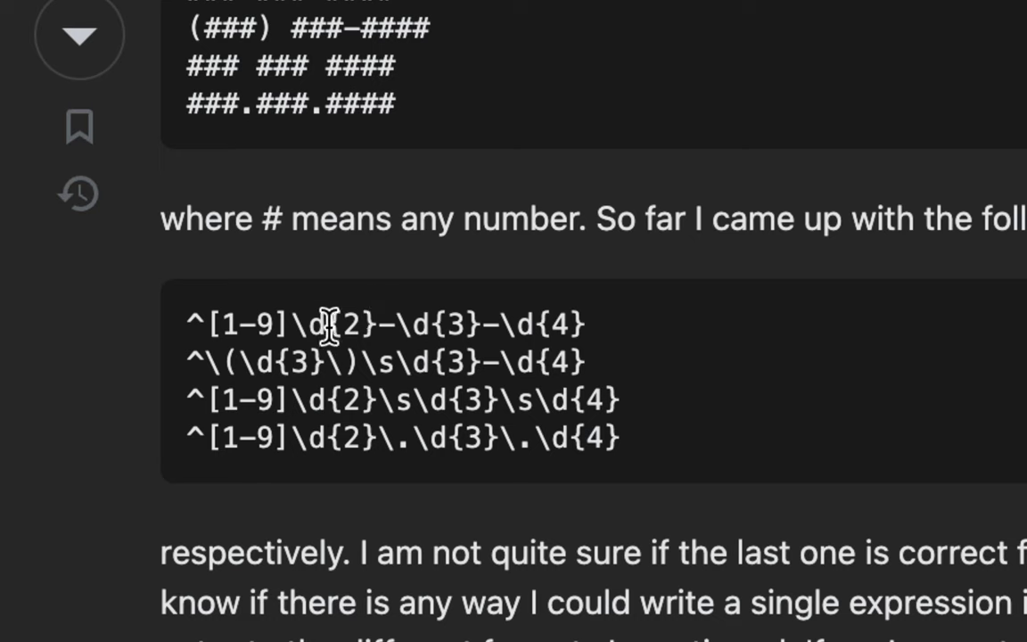
drag(222, 325, 555, 321)
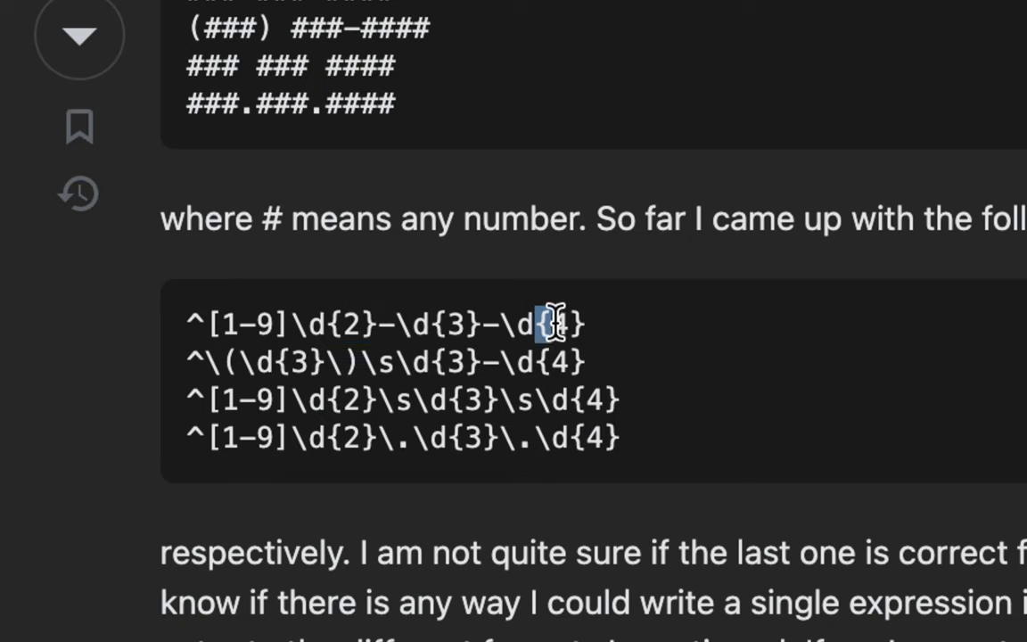
click(607, 339)
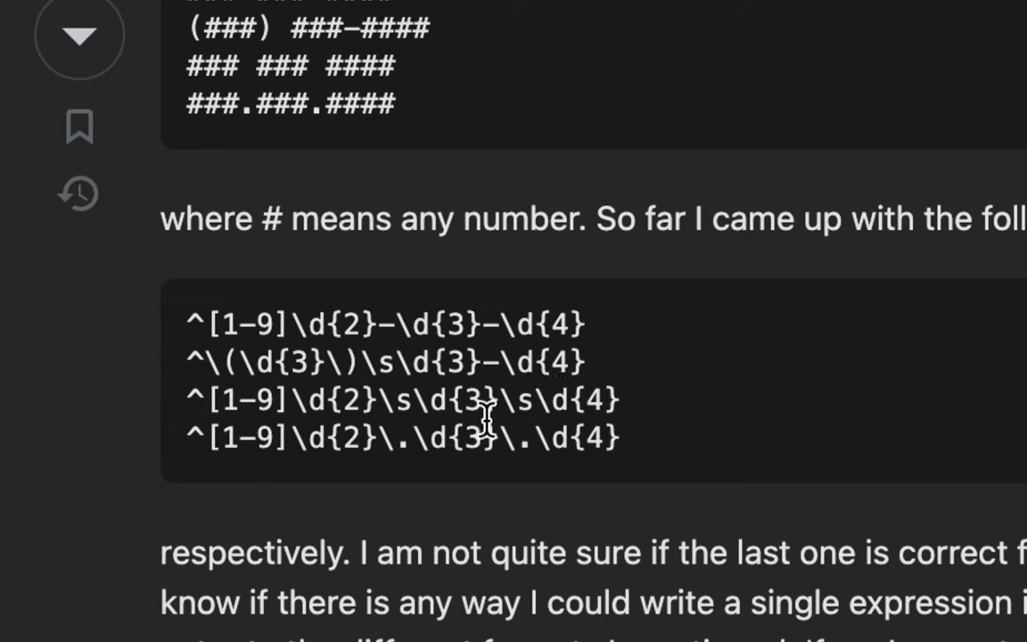
drag(208, 322, 682, 461)
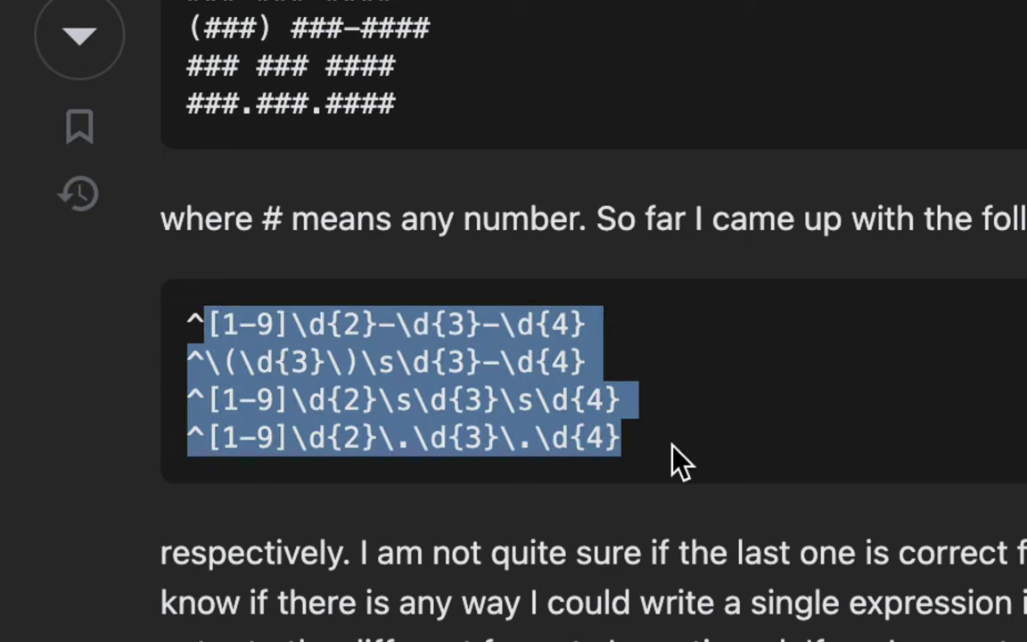
click(682, 461)
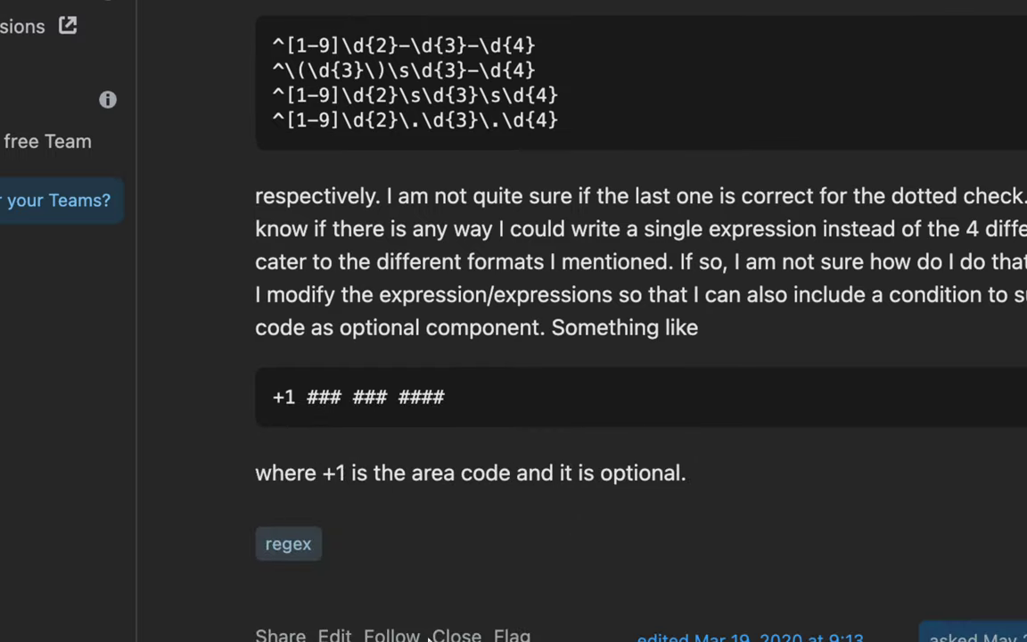
Examine the regex patterns in the accepted answer, and close the Stack Overflow page to return to the flightClass entity type.
mouse_move(437, 628)
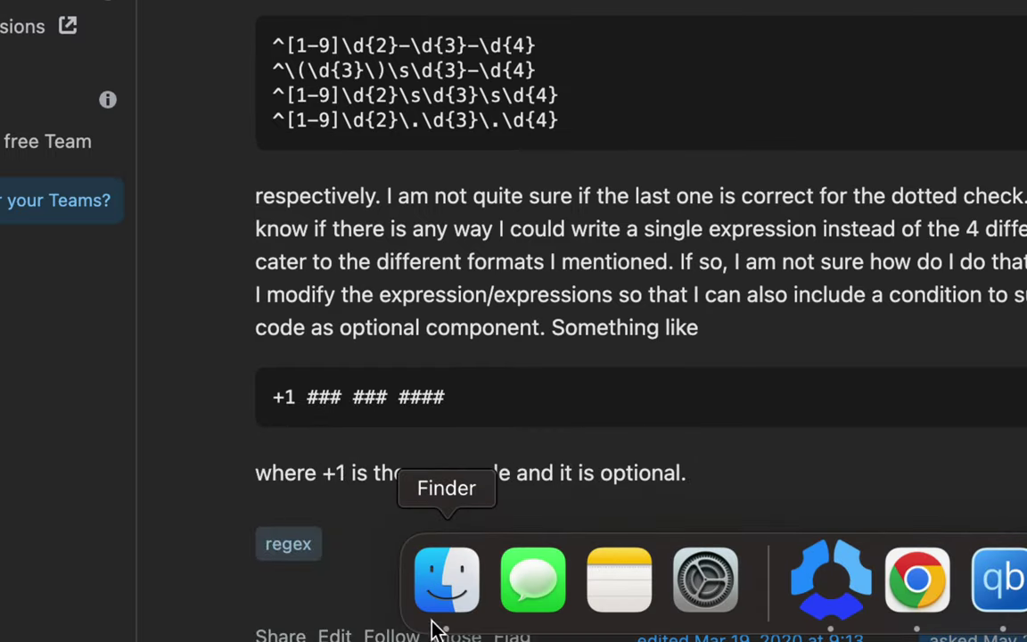
scroll(366, 362, down, 15)
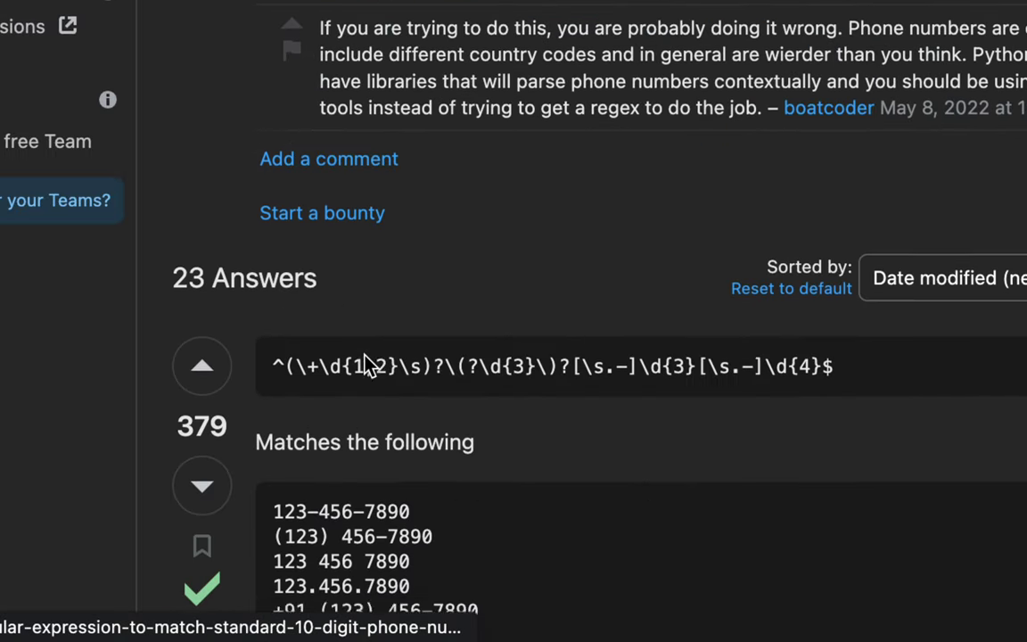
scroll(367, 366, down, 3)
drag(296, 214, 871, 216)
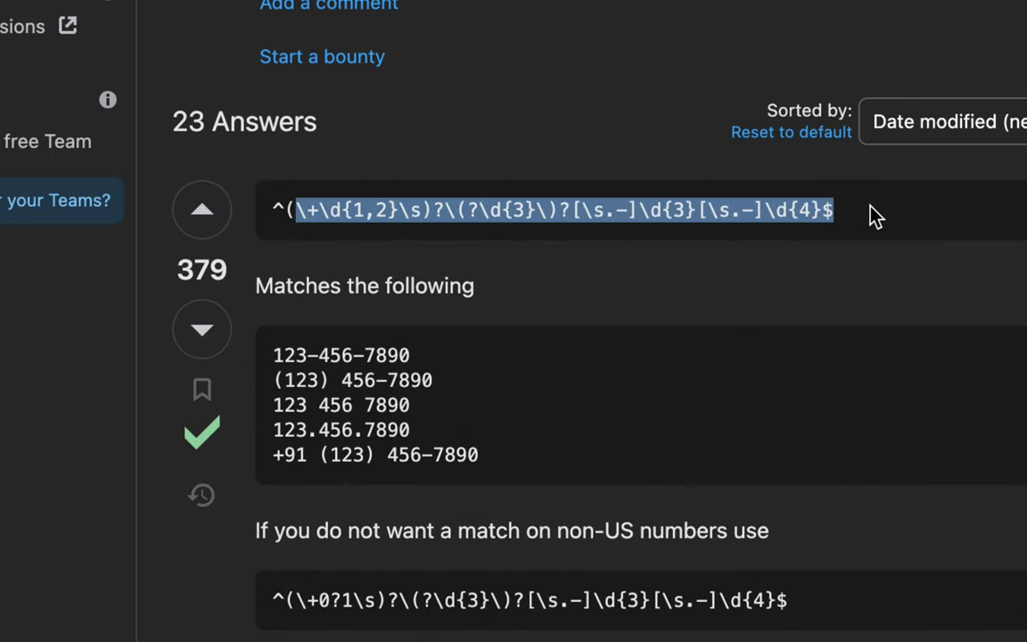
click(873, 216)
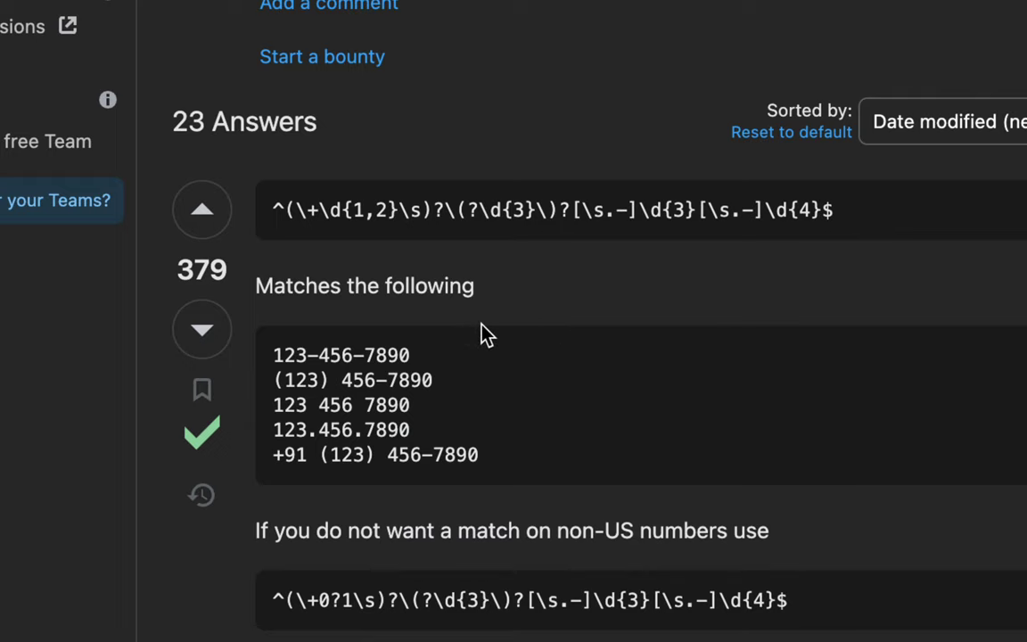
scroll(539, 418, down, 8)
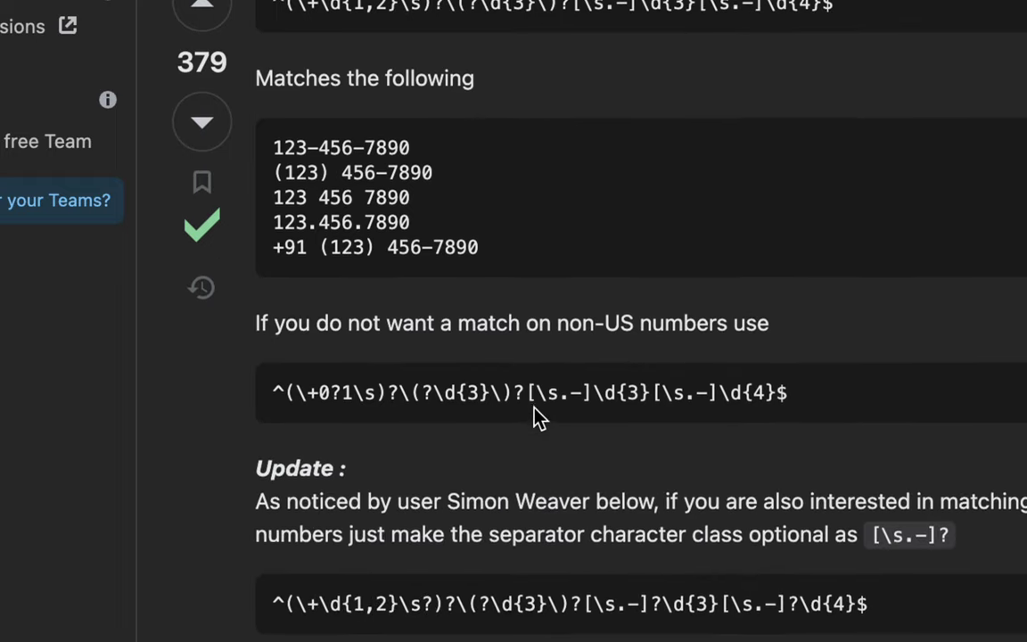
scroll(538, 418, down, 12)
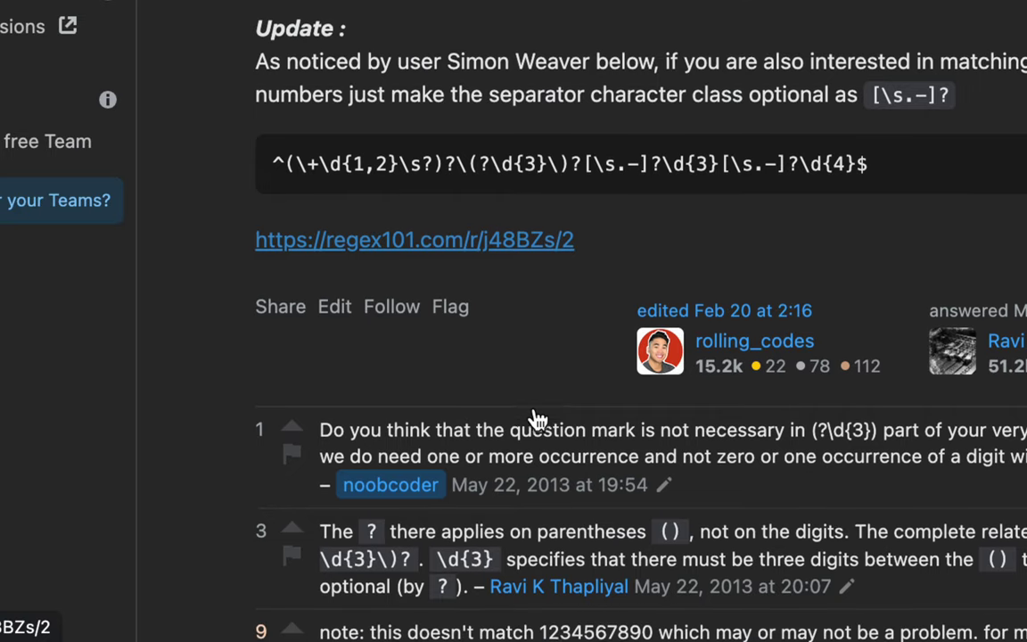
scroll(539, 417, down, 10)
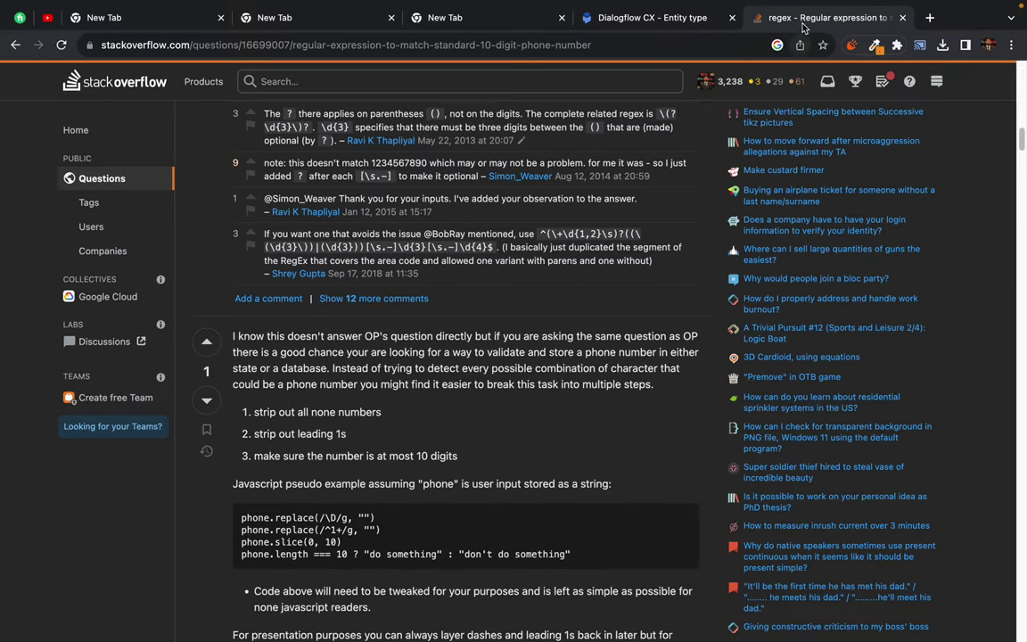
middle_click(821, 22)
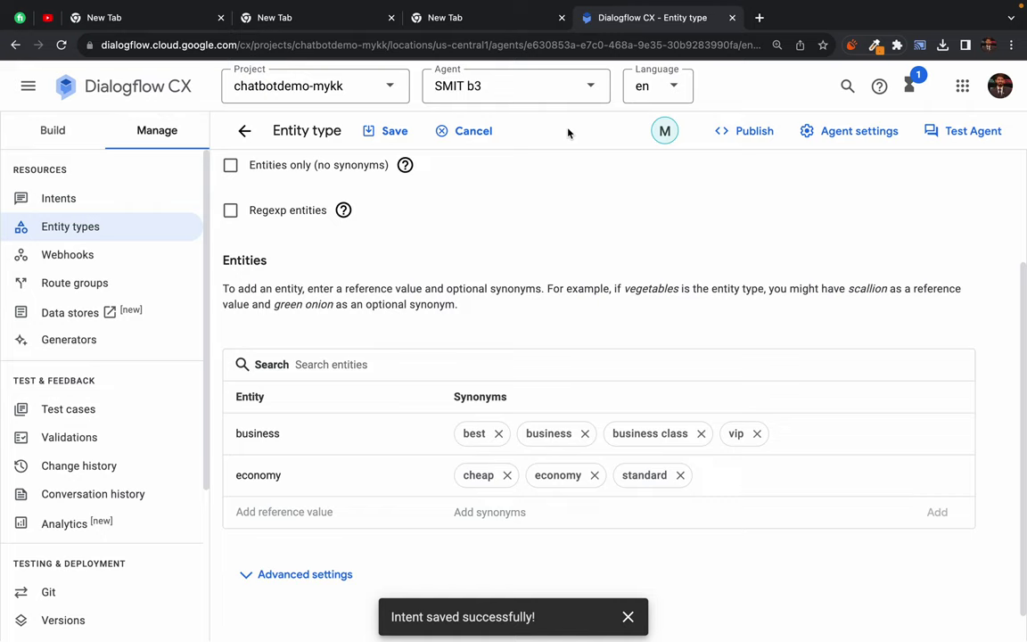
scroll(504, 210, up, 2)
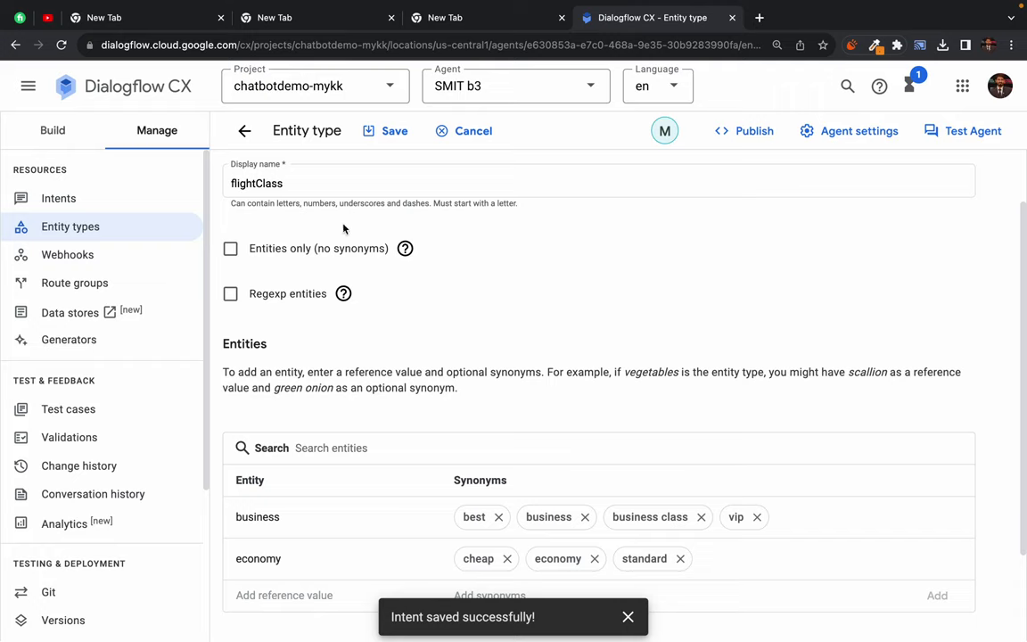
Expand the advanced settings of the flightClass entity type and review Automatic expansion, Fuzzy matching and Redact in log.
scroll(474, 339, down, 2)
scroll(475, 339, up, 2)
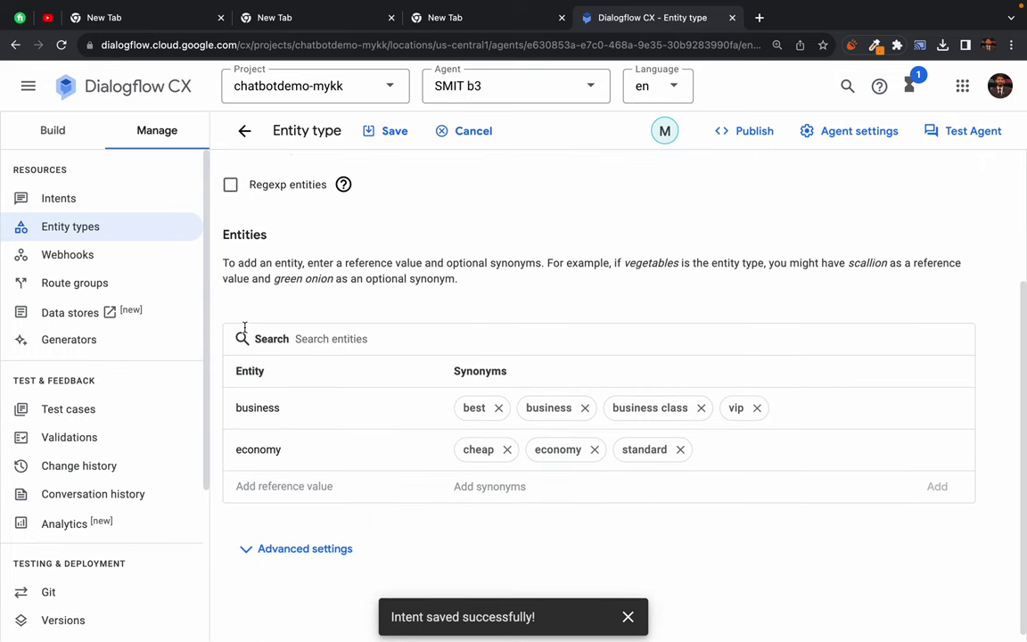
scroll(237, 321, down, 2)
click(253, 573)
scroll(254, 575, down, 4)
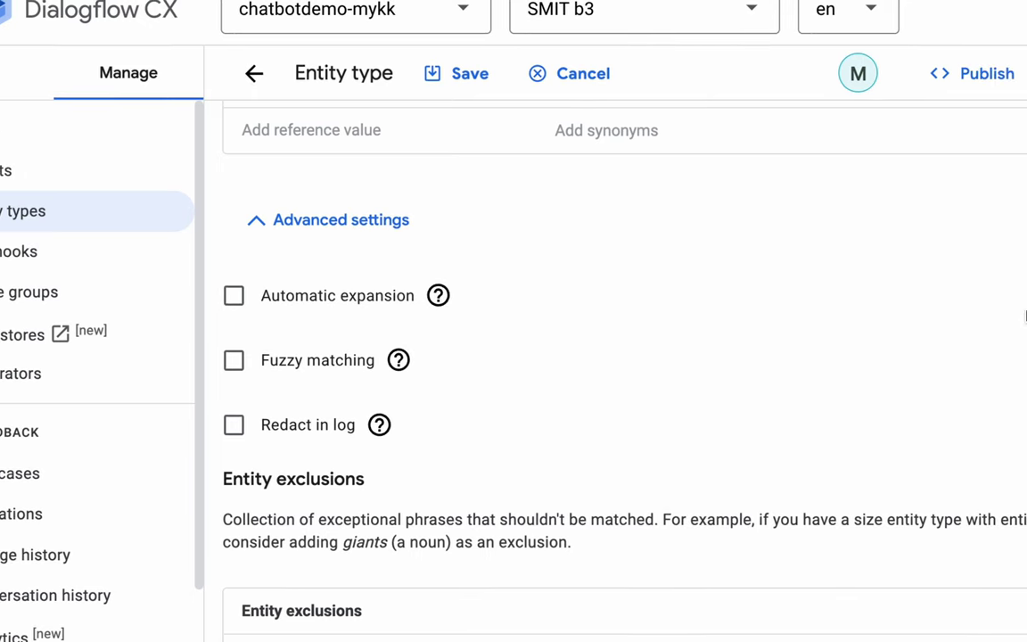
scroll(534, 316, up, 1)
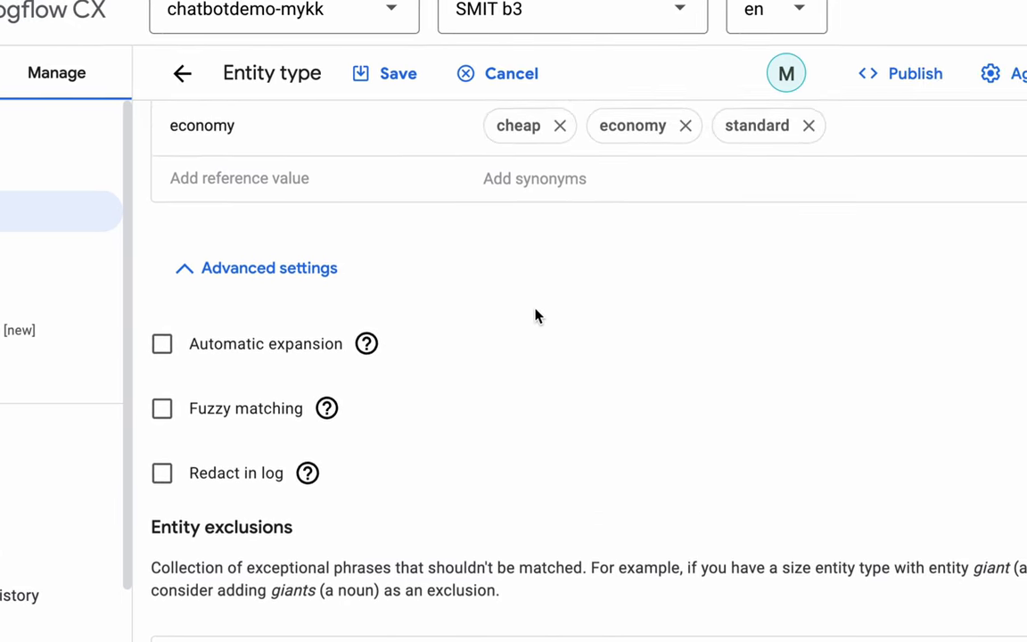
scroll(535, 316, up, 1)
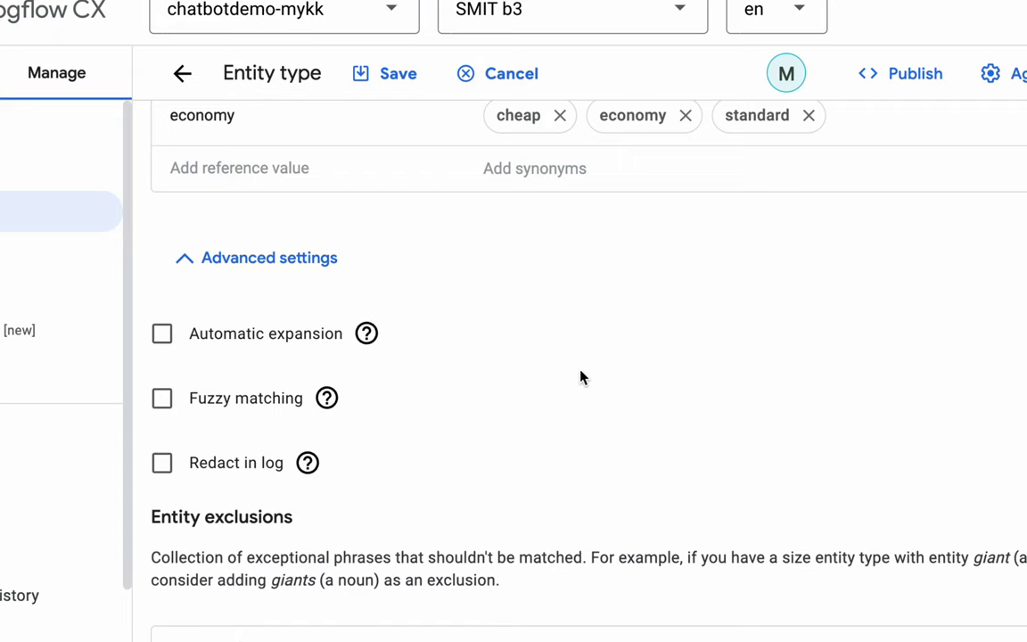
mouse_move(324, 399)
mouse_move(308, 464)
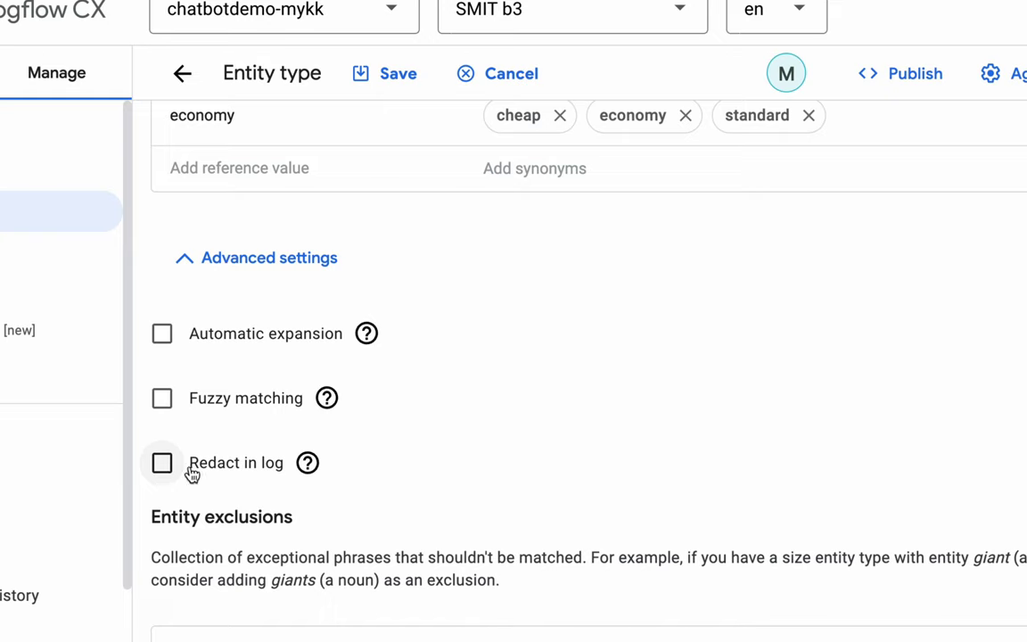
scroll(497, 552, down, 1)
scroll(497, 551, down, 2)
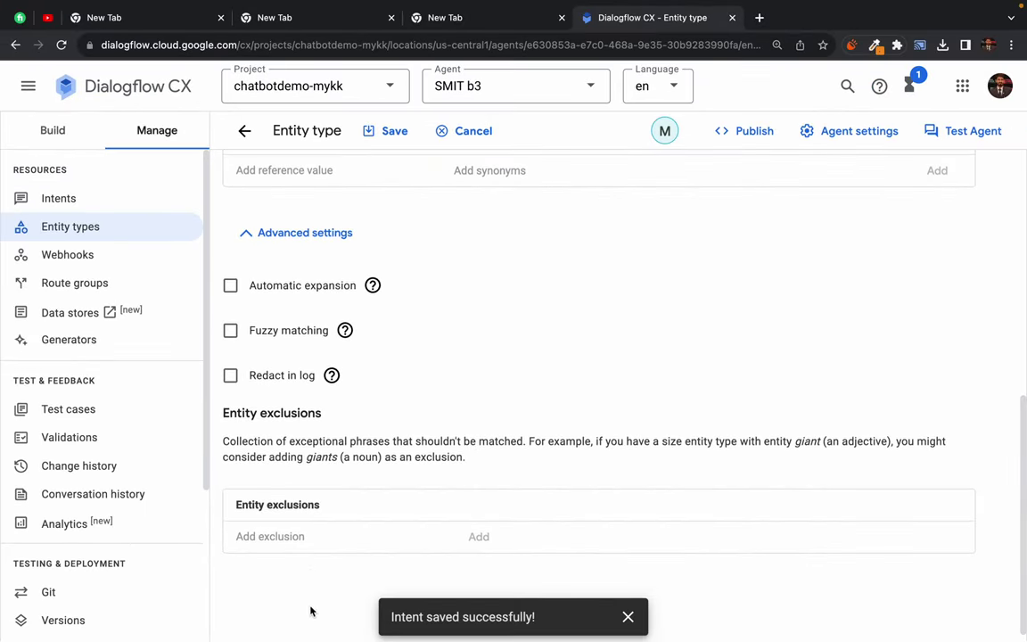
Examine the Redact in log option and the Entity exclusions description about exceptional phrases that shouldn't be matched.
drag(251, 415, 303, 415)
click(356, 414)
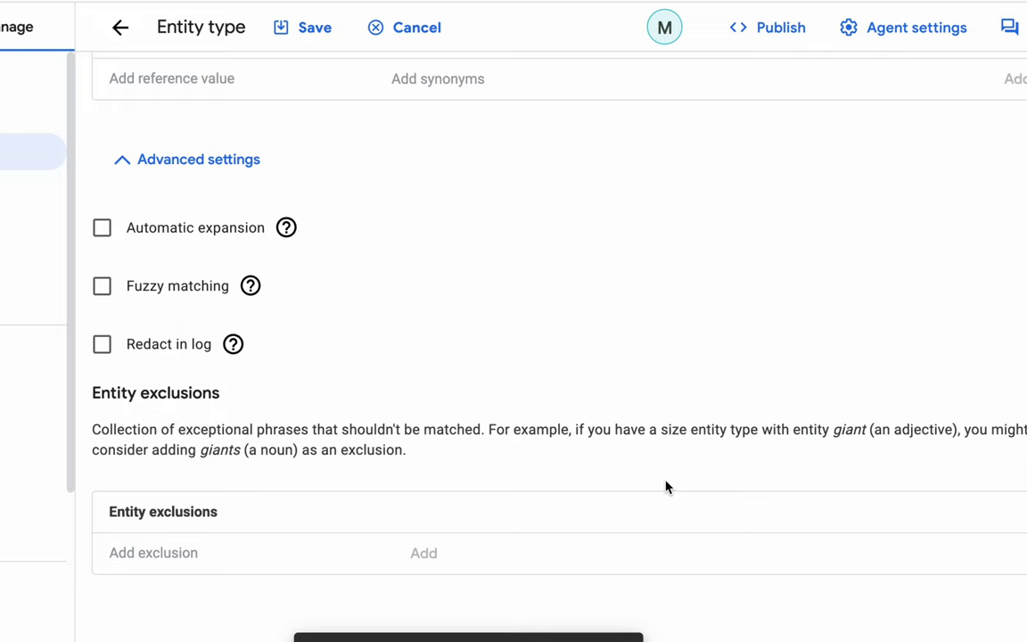
drag(140, 347, 277, 351)
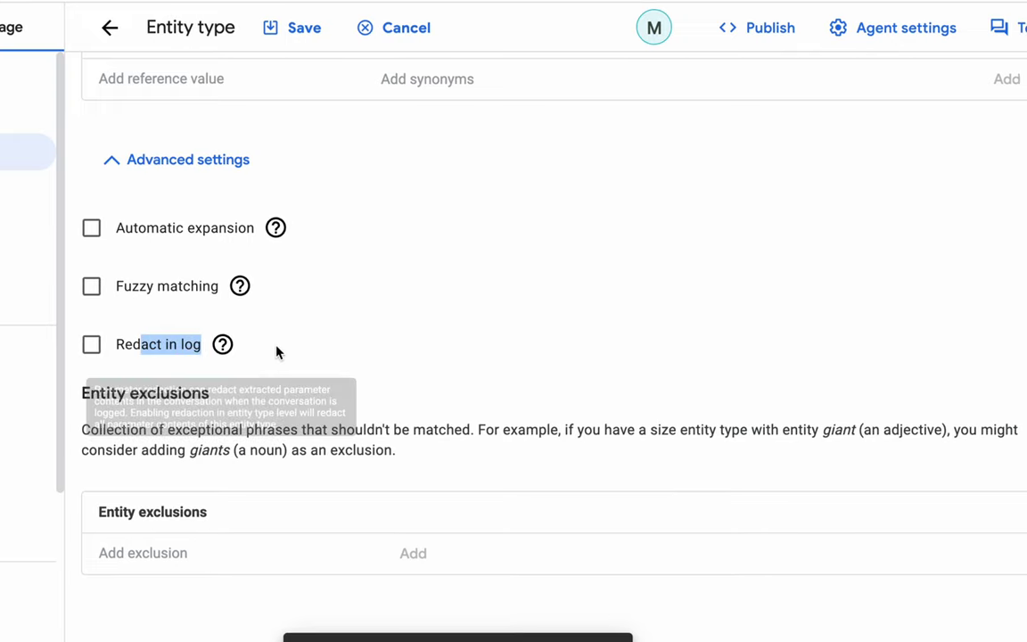
drag(120, 396, 309, 446)
click(188, 451)
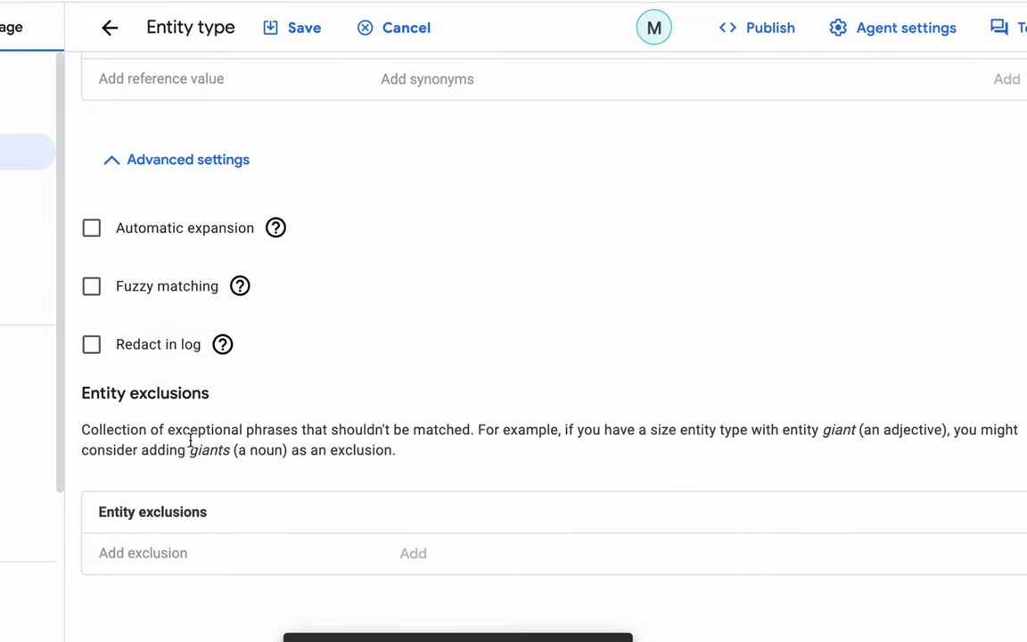
double_click(136, 426)
double_click(199, 429)
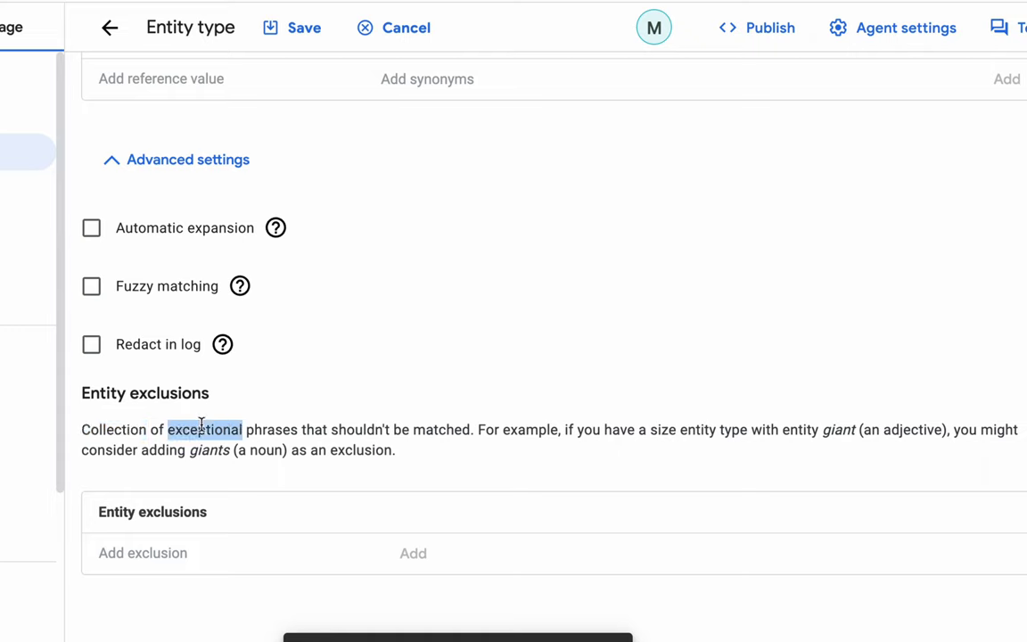
double_click(259, 431)
double_click(355, 429)
double_click(428, 429)
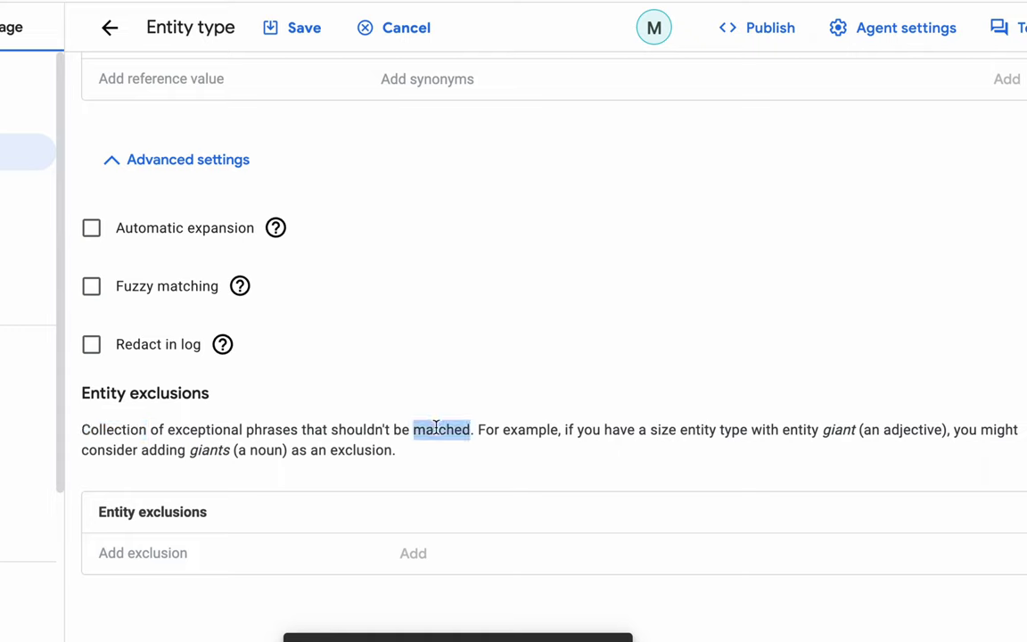
click(440, 430)
double_click(439, 429)
scroll(509, 384, up, 1)
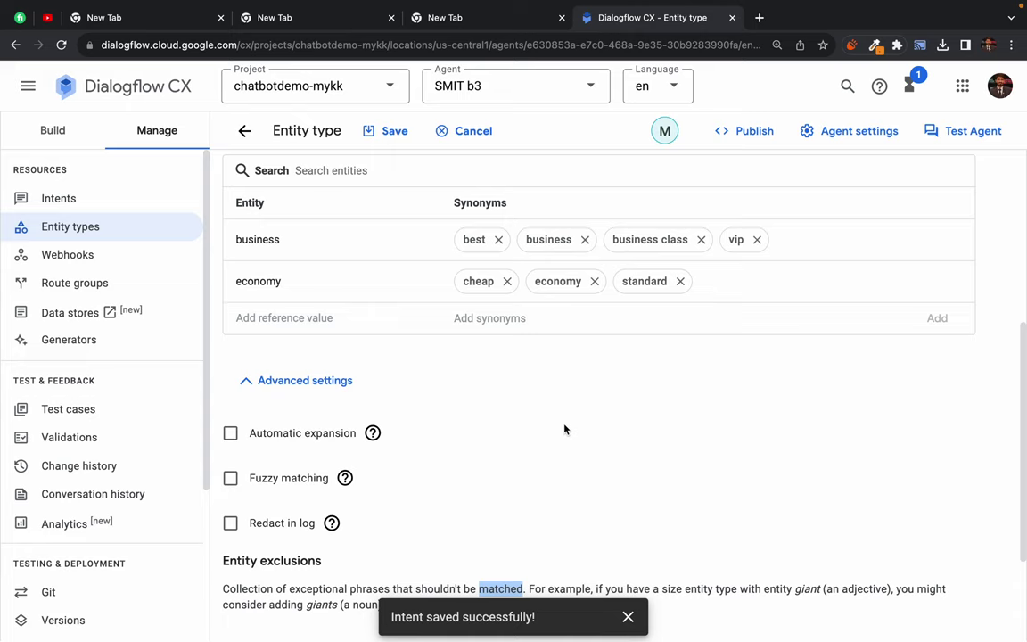
click(581, 433)
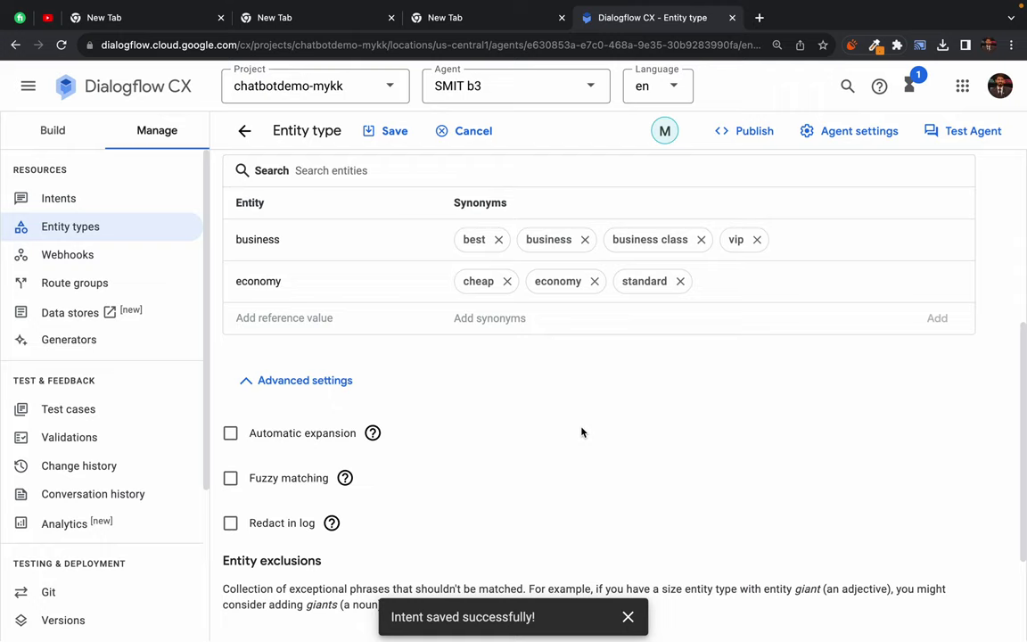
Reread the full Entity exclusions description with its giant and giants example, and collapse the advanced settings.
scroll(581, 432, down, 2)
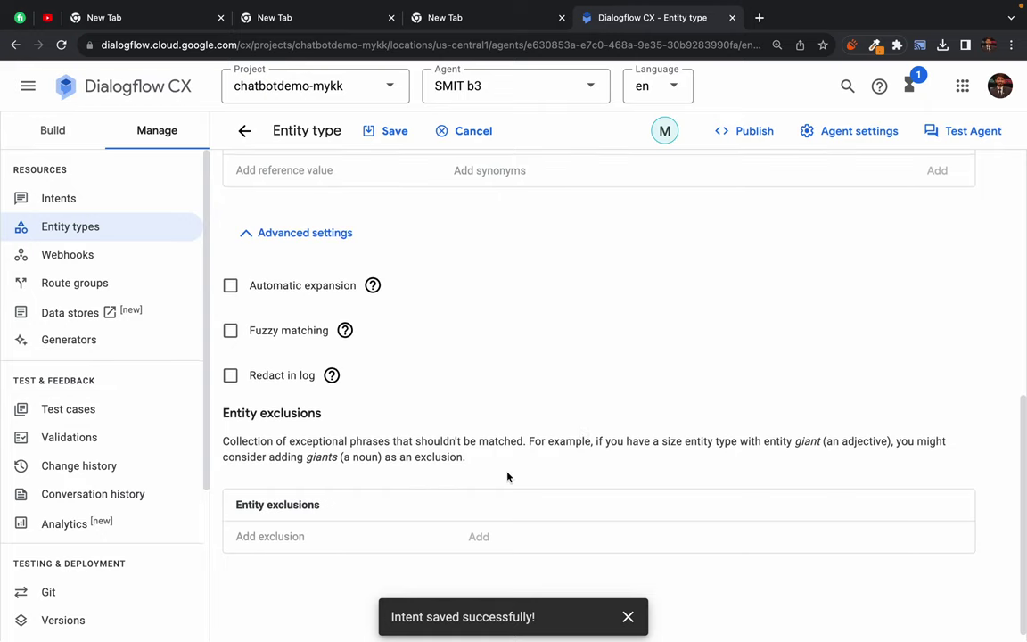
scroll(506, 477, up, 7)
scroll(506, 477, down, 7)
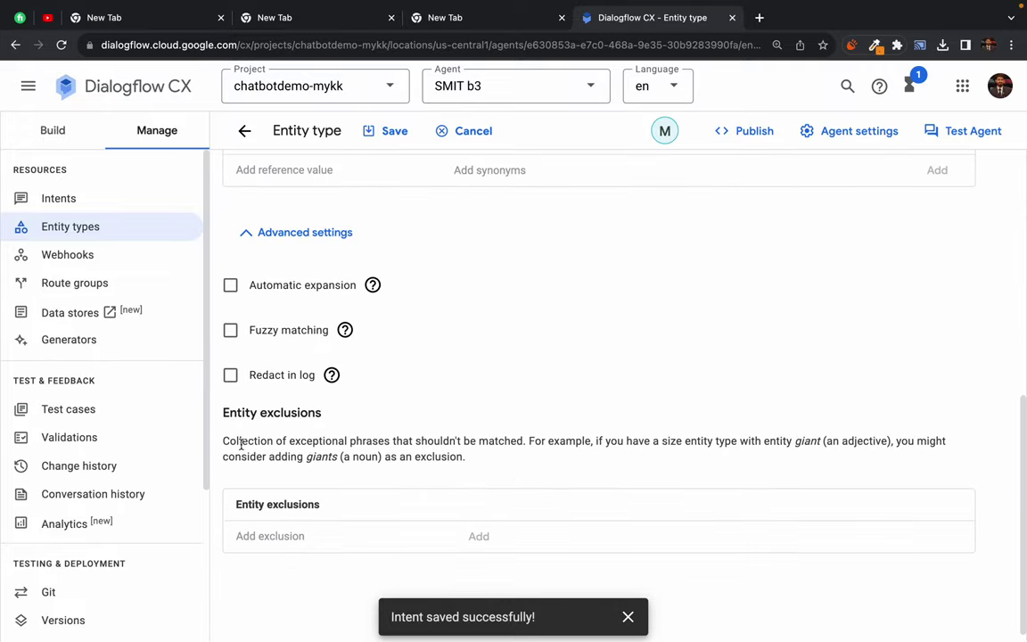
drag(239, 441, 323, 455)
click(293, 453)
drag(254, 442, 365, 458)
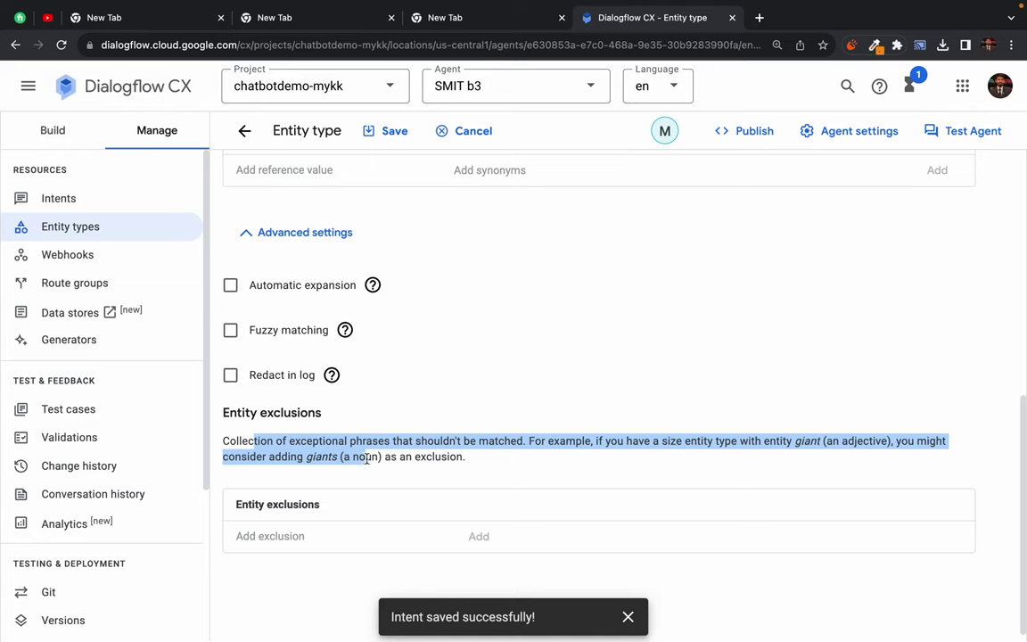
triple_click(433, 443)
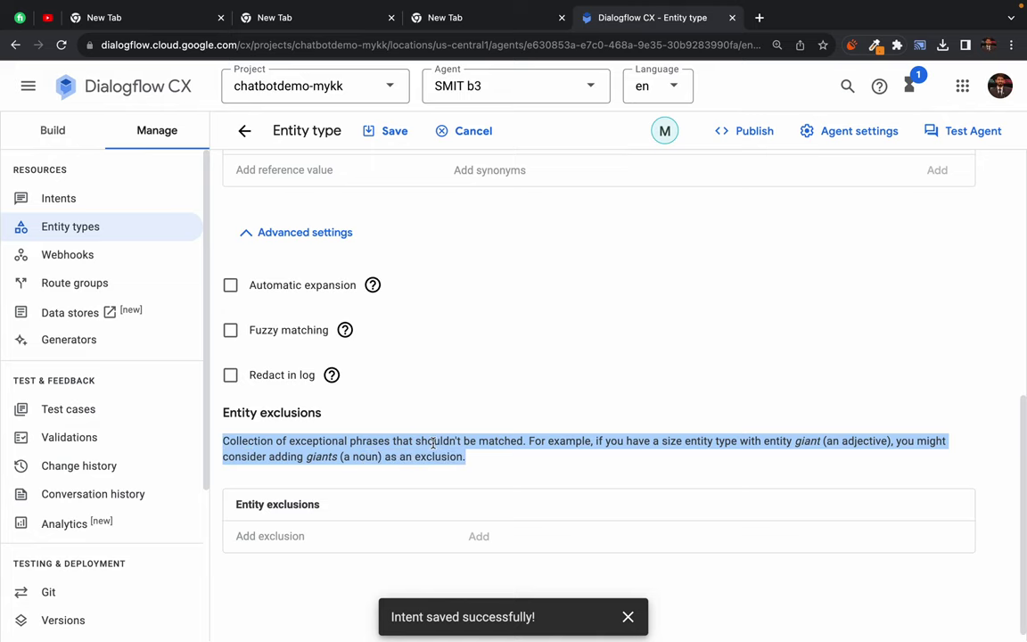
click(433, 443)
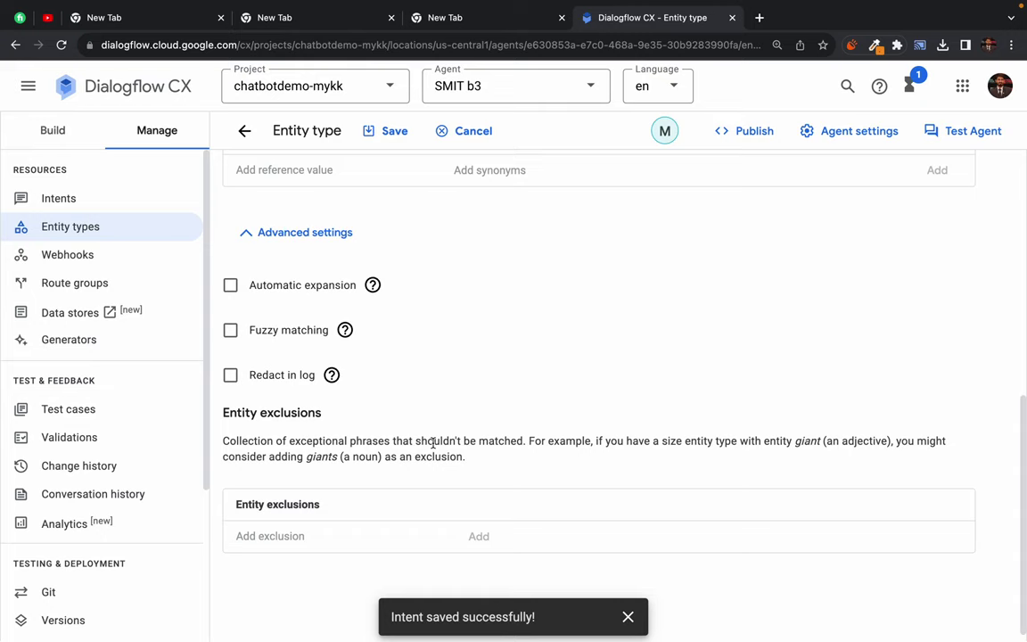
triple_click(433, 443)
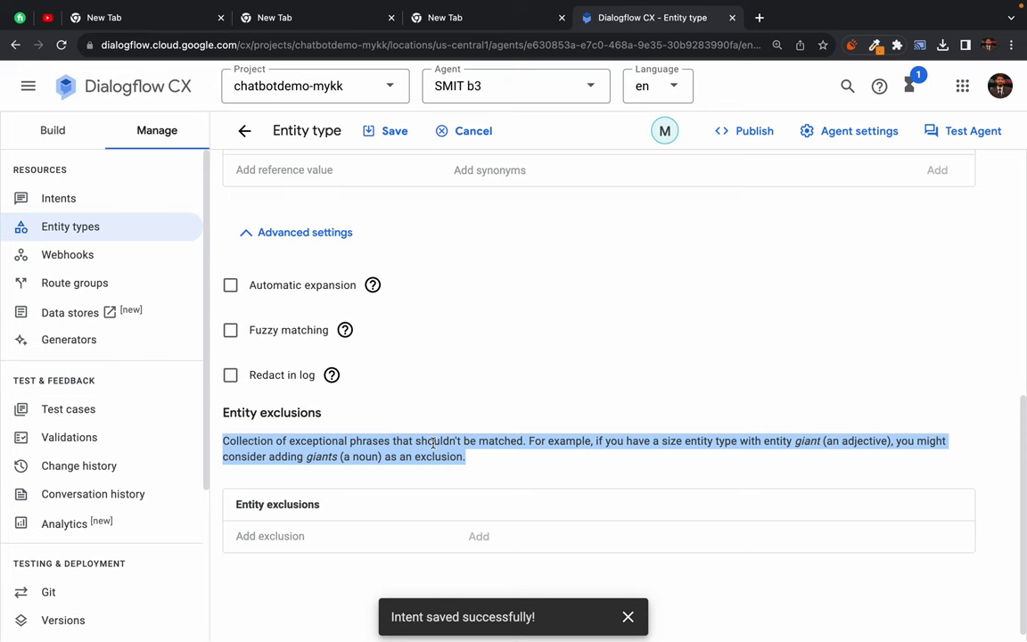
click(433, 443)
triple_click(433, 443)
click(433, 443)
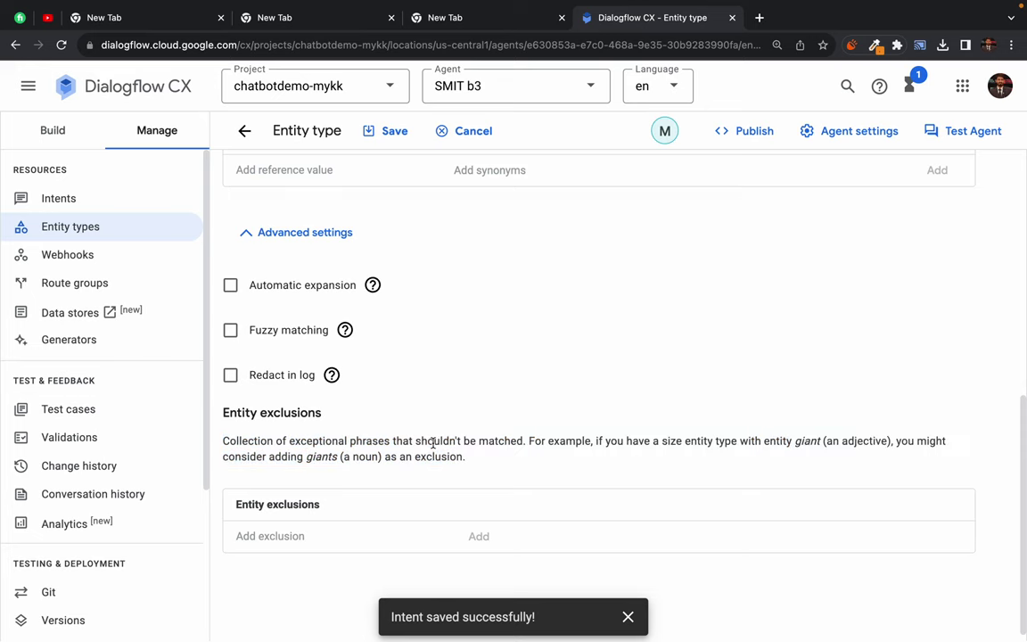
click(252, 234)
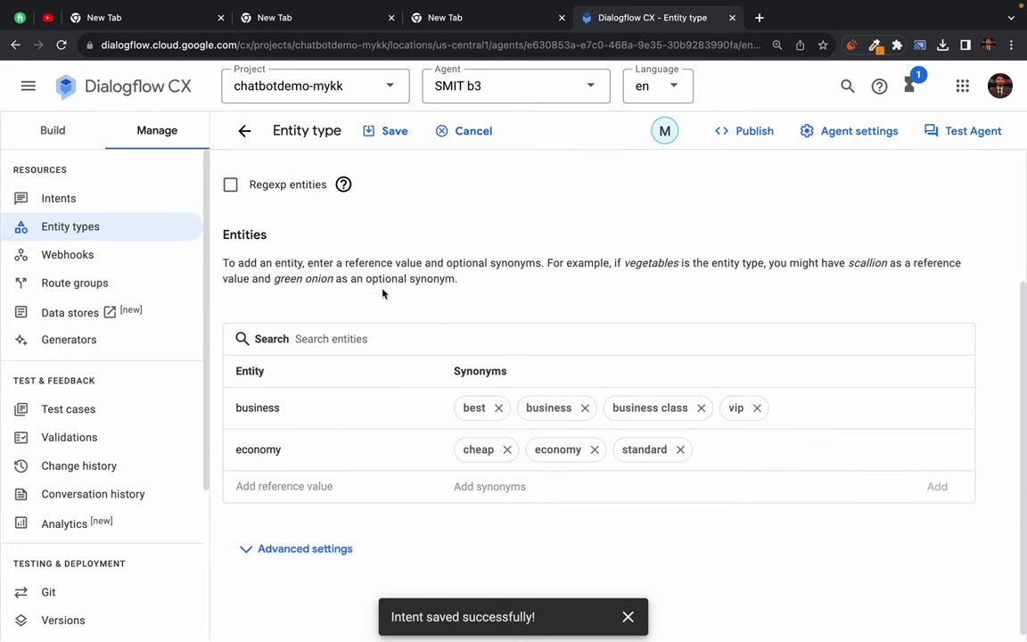
click(919, 44)
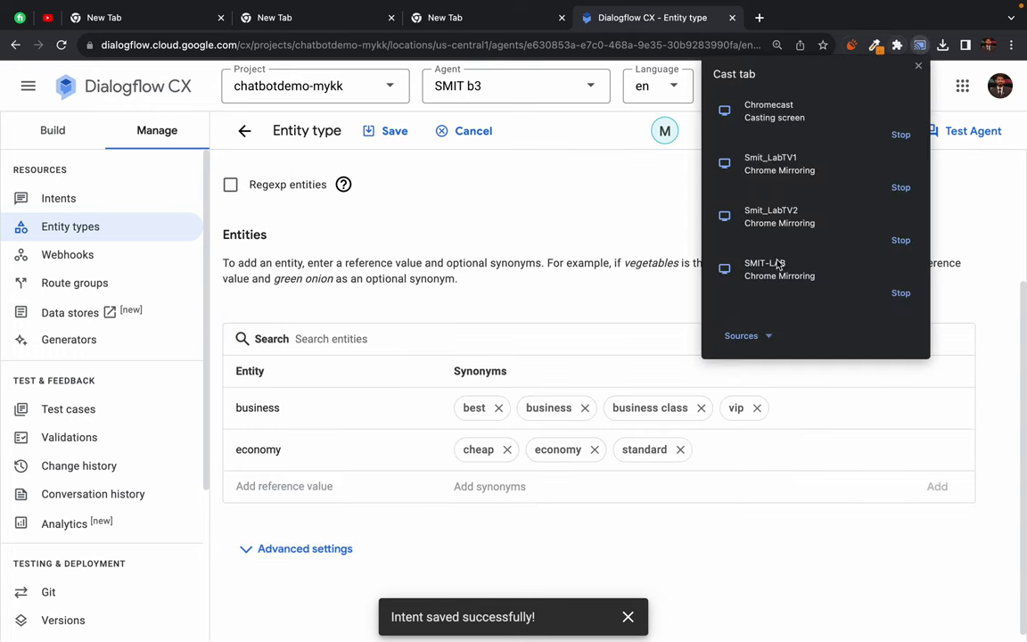
click(514, 206)
Switch to the Dialogflow CX: Bot Building Basics lab and read the first Task 3 sentence on flows, topics and conversational paths.
key(ctrl+Right)
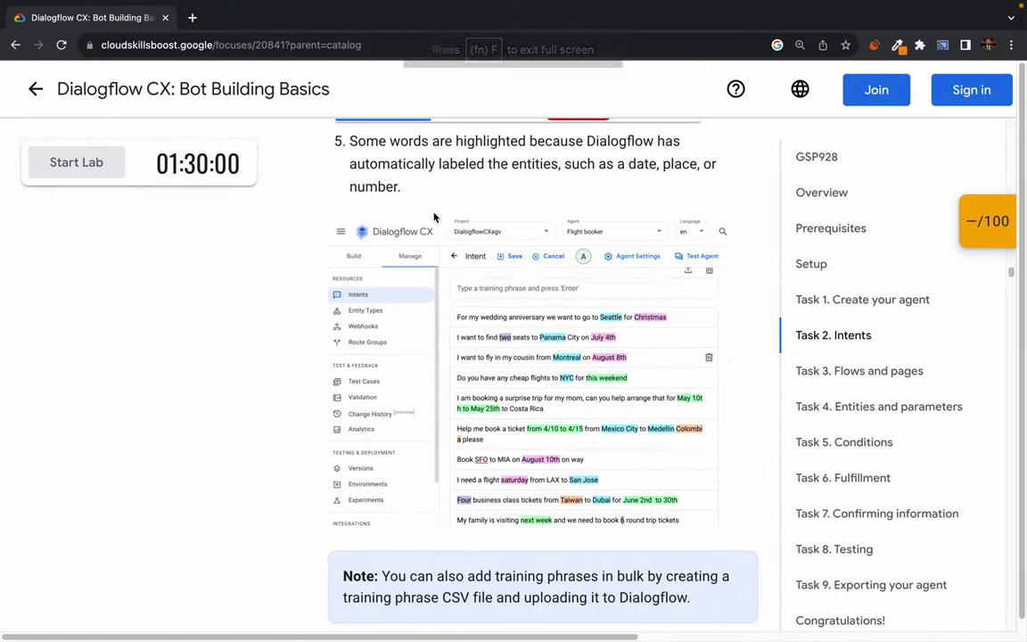
scroll(477, 390, down, 5)
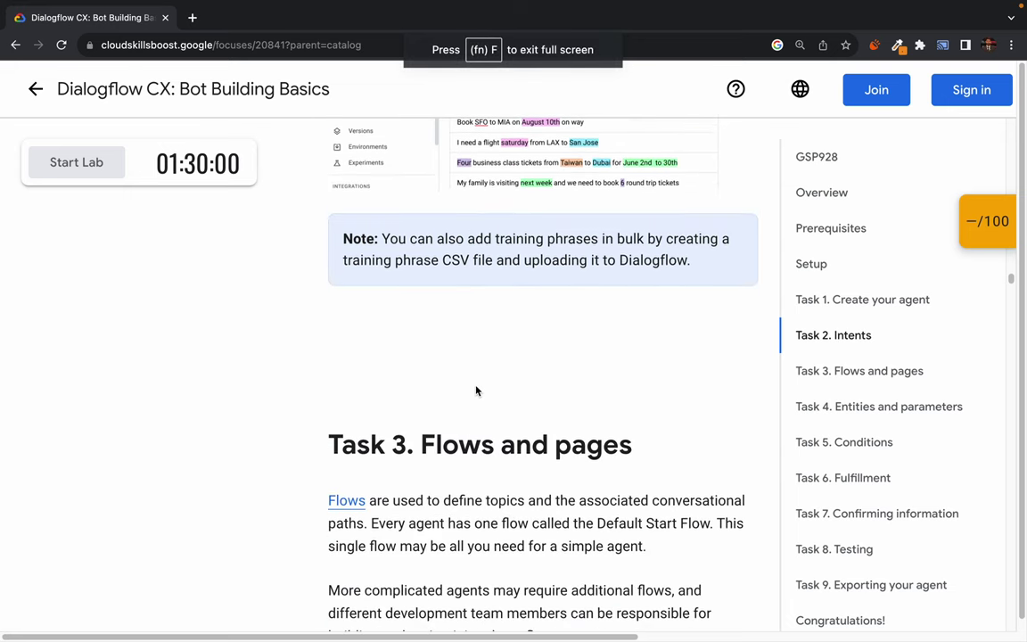
scroll(477, 389, down, 2)
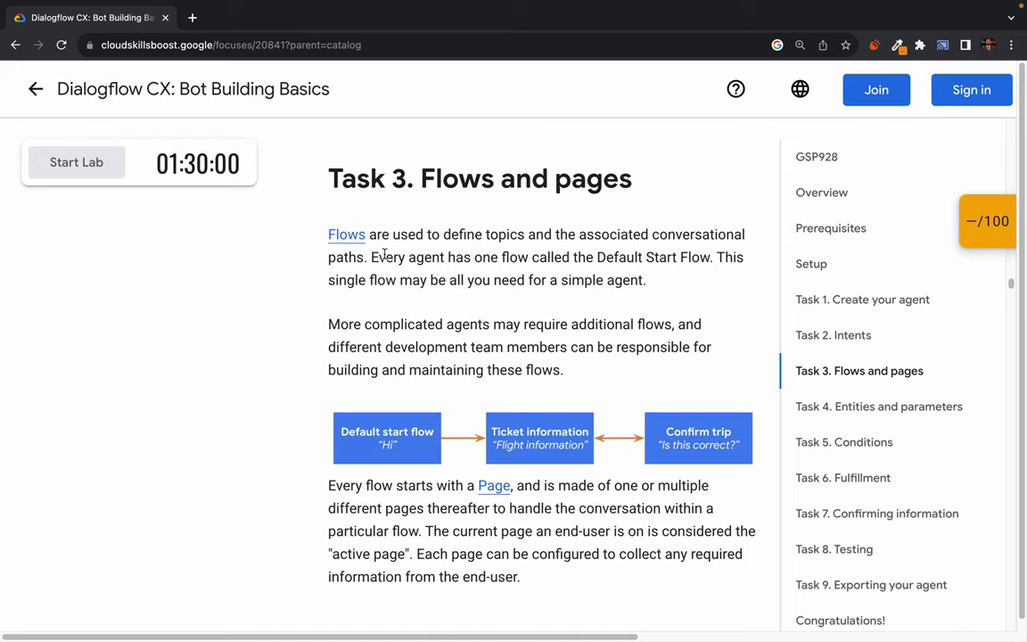
drag(312, 240, 425, 234)
double_click(463, 234)
double_click(498, 234)
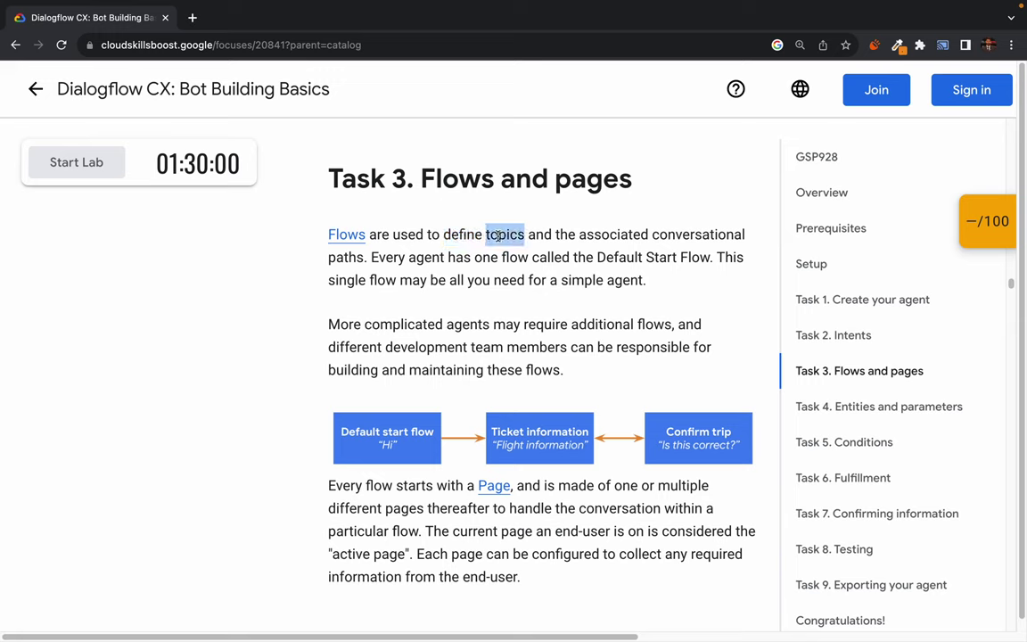
double_click(607, 235)
double_click(698, 234)
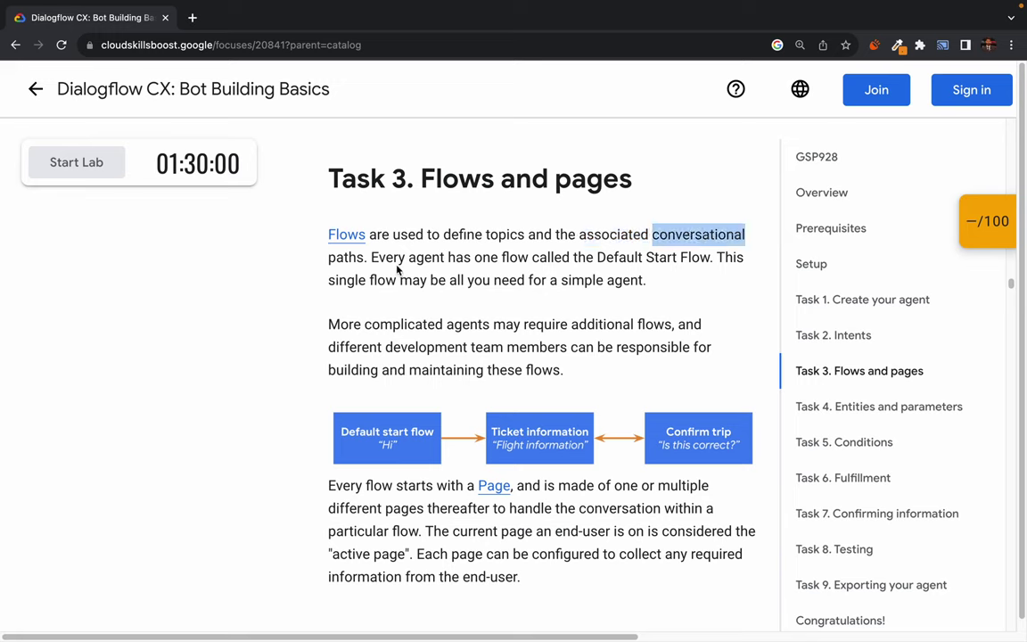
double_click(346, 257)
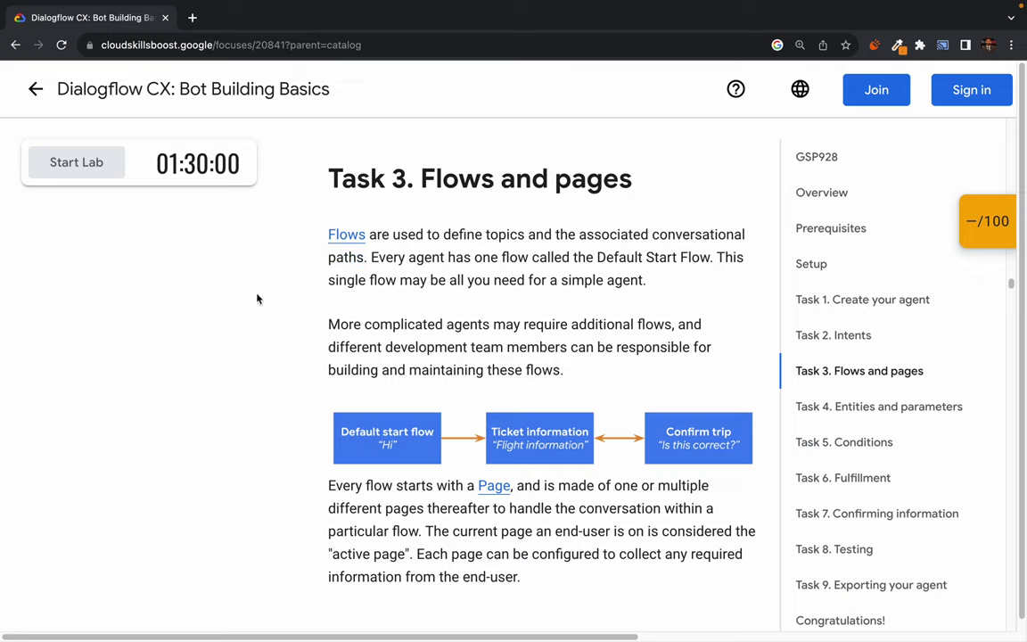
Search Google for "paint" in a new tab and open the JS Paint web app from the results.
click(192, 17)
text(paint)
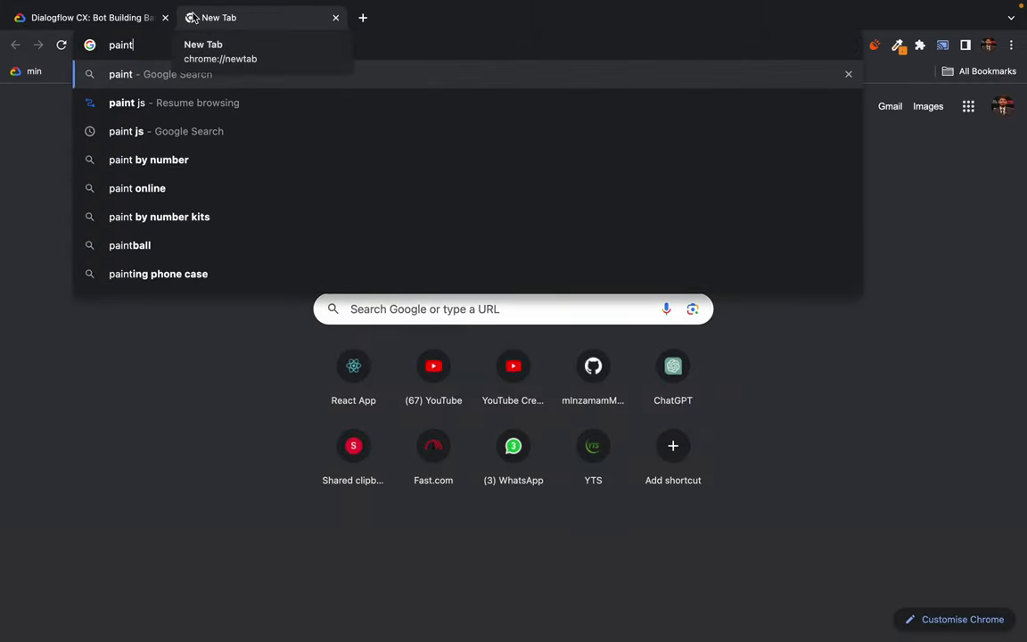
key(Return)
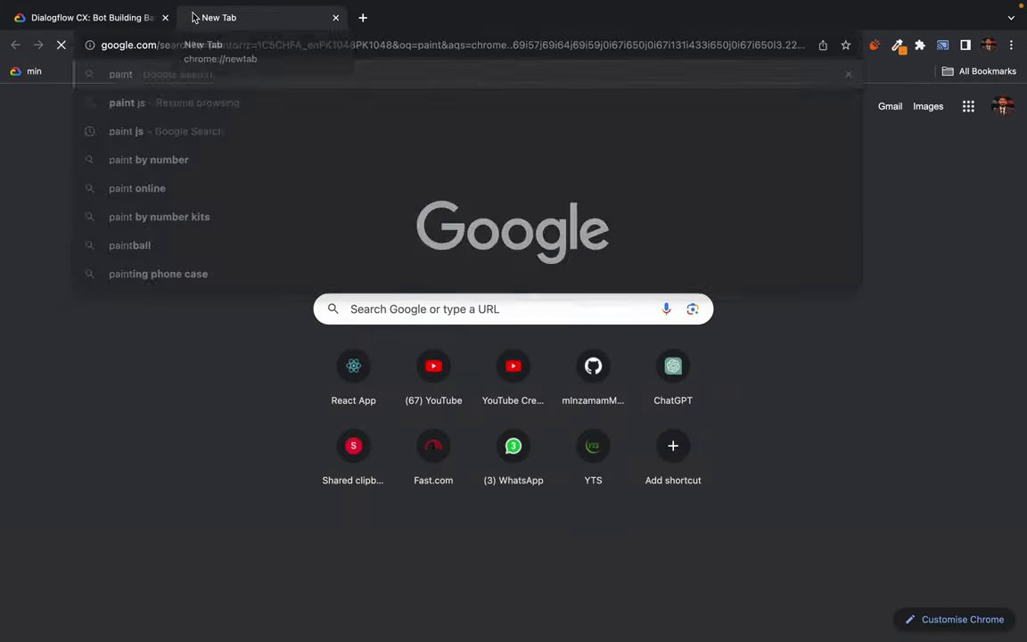
click(163, 286)
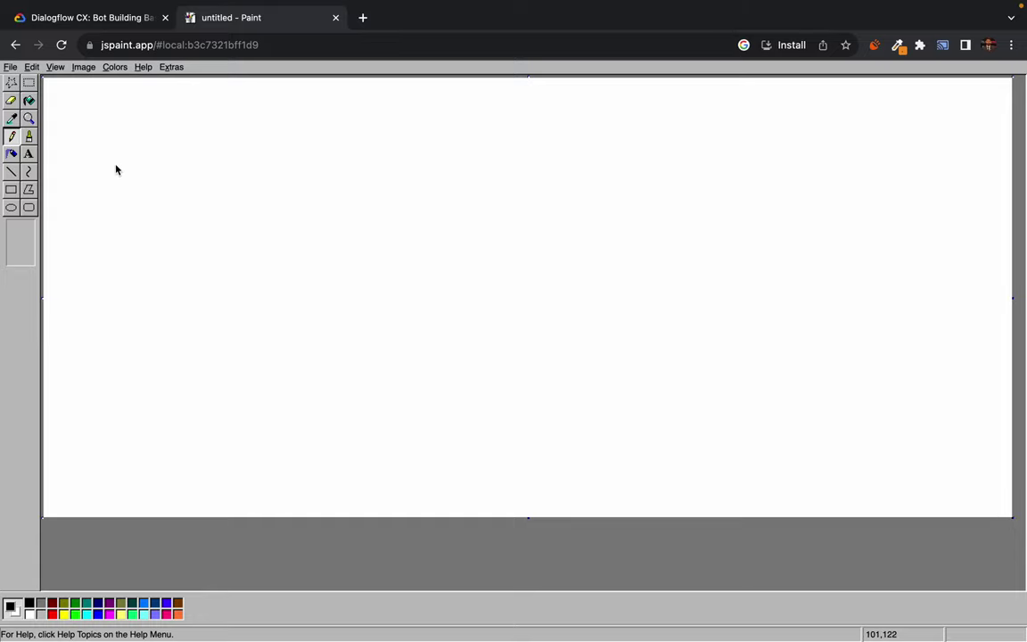
Draw two line-connected circles in the canvas's upper-left area and a third near its right edge, linked to the second by a long curve.
mouse_move(115, 165)
mouse_down()
mouse_move(144, 201)
mouse_move(115, 168)
mouse_up()
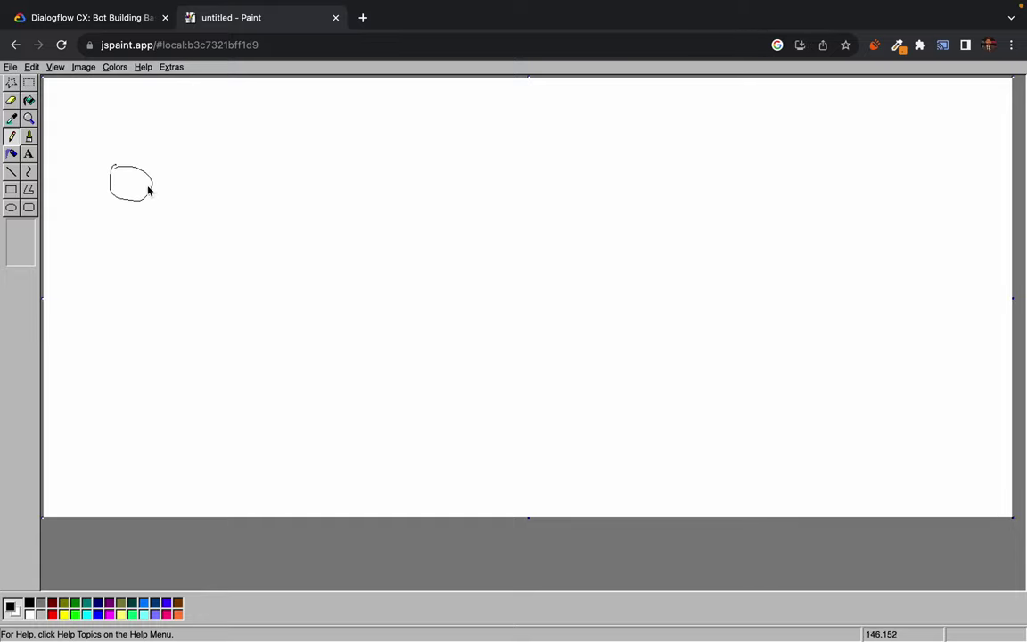
mouse_move(126, 139)
mouse_down()
mouse_move(127, 153)
mouse_move(198, 180)
mouse_move(213, 200)
mouse_move(215, 163)
mouse_up()
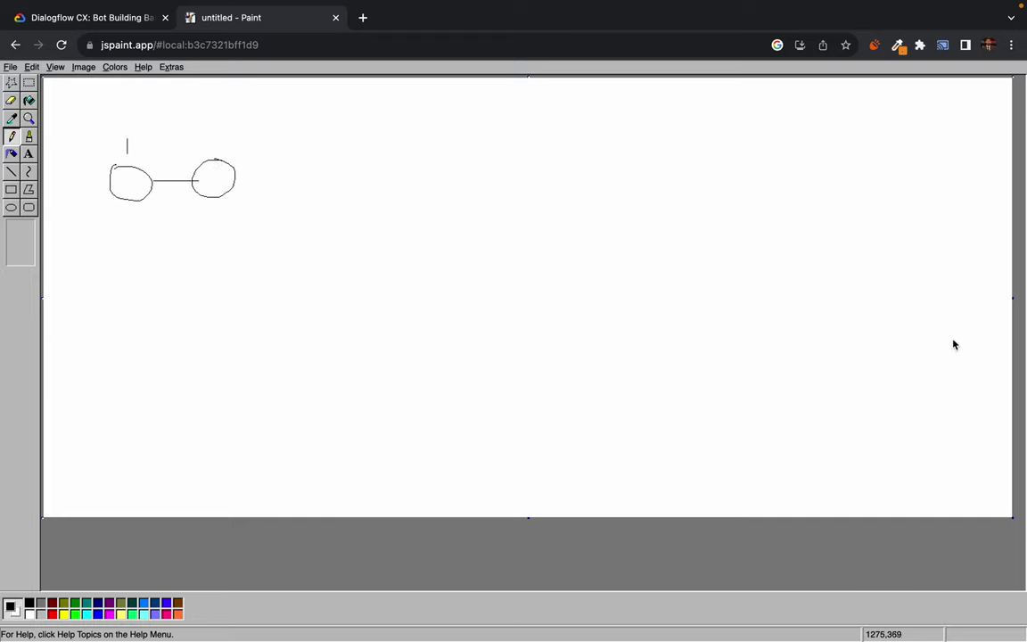
mouse_move(953, 338)
mouse_down()
mouse_move(994, 371)
mouse_move(951, 337)
mouse_up()
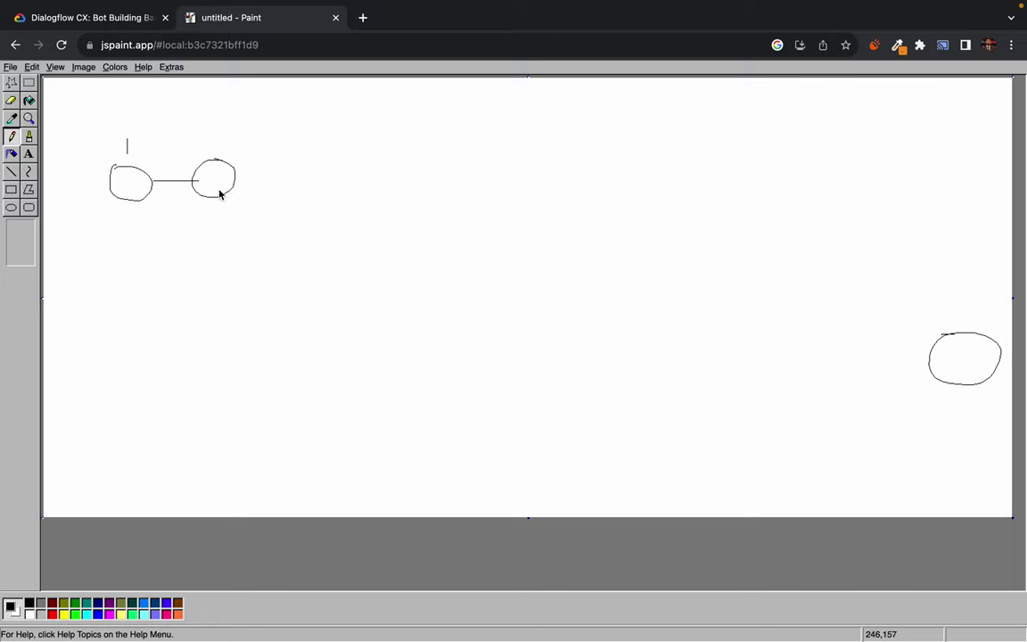
mouse_move(219, 195)
mouse_down()
mouse_move(330, 298)
mouse_move(591, 356)
mouse_move(939, 365)
mouse_up()
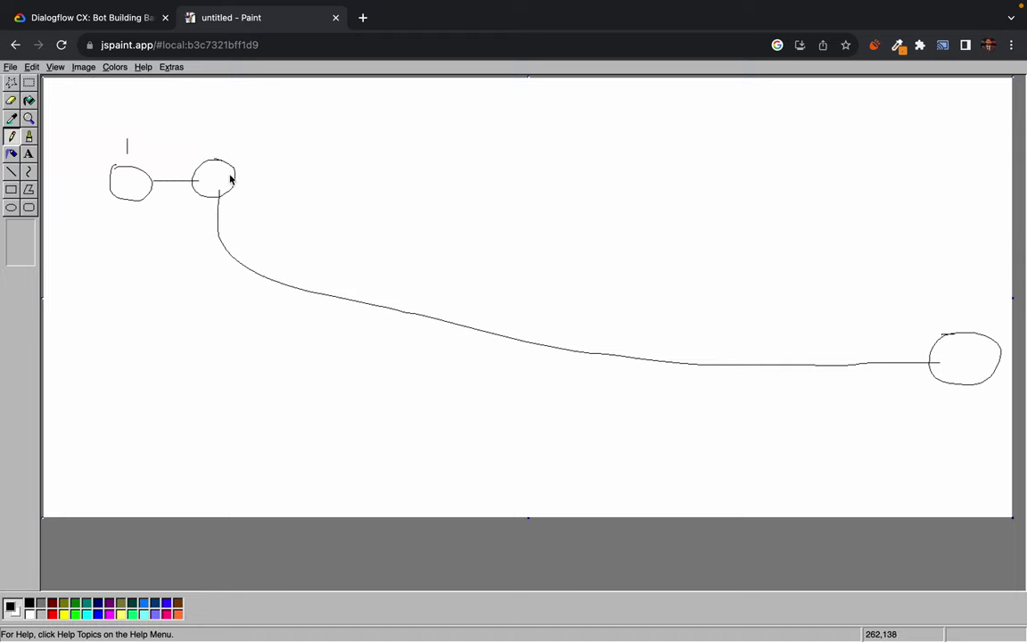
Extend the upper row of the sketch with two more circles, each joined to the previous one by a short horizontal line.
mouse_move(234, 176)
mouse_down()
mouse_move(304, 178)
mouse_move(328, 197)
mouse_move(307, 168)
mouse_up()
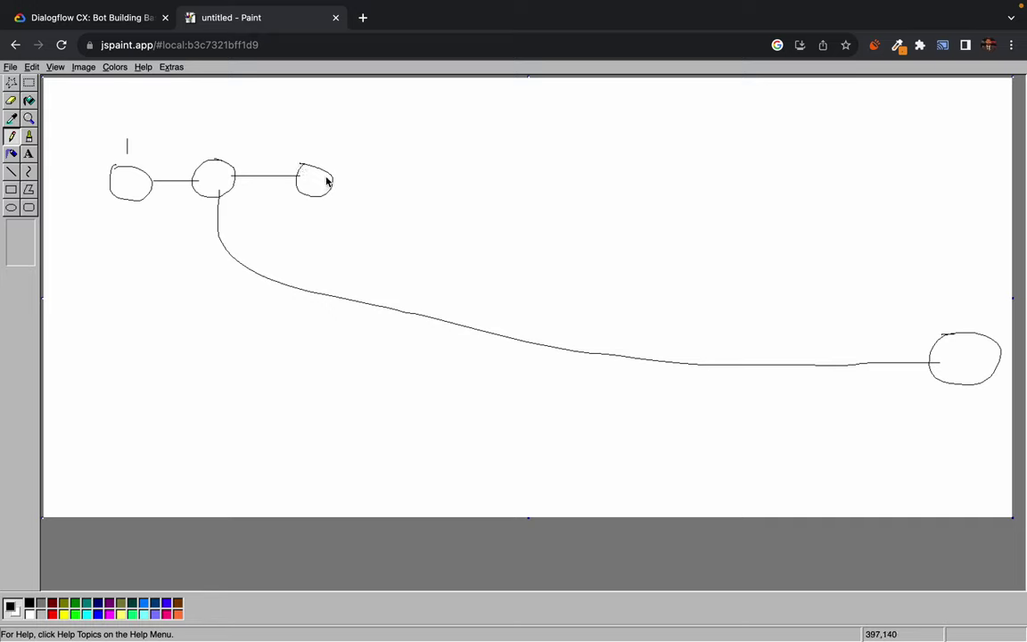
mouse_move(328, 177)
mouse_down()
mouse_move(385, 176)
mouse_move(399, 197)
mouse_move(408, 161)
mouse_up()
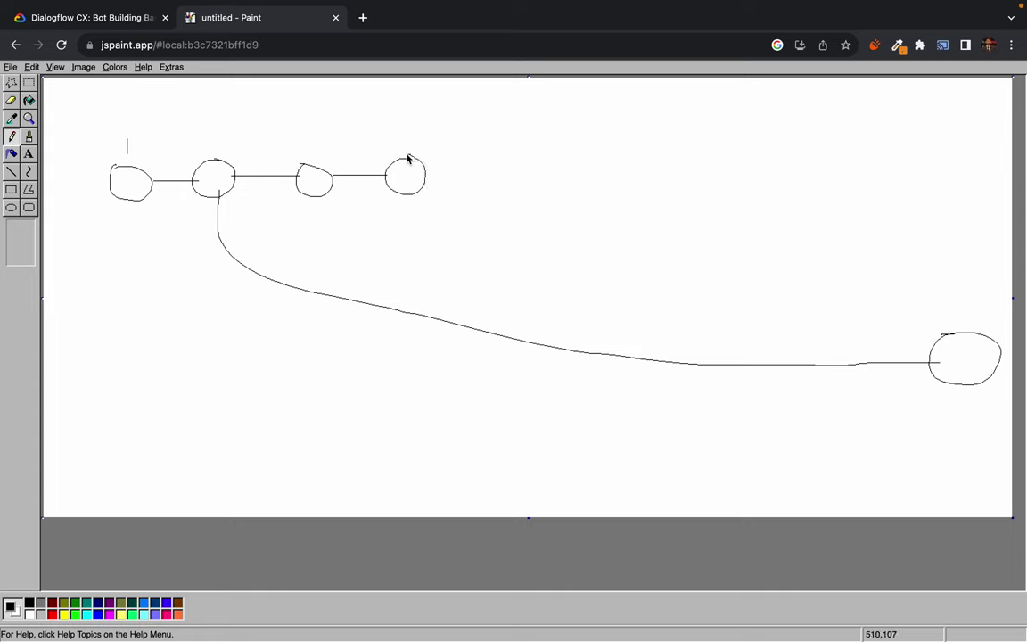
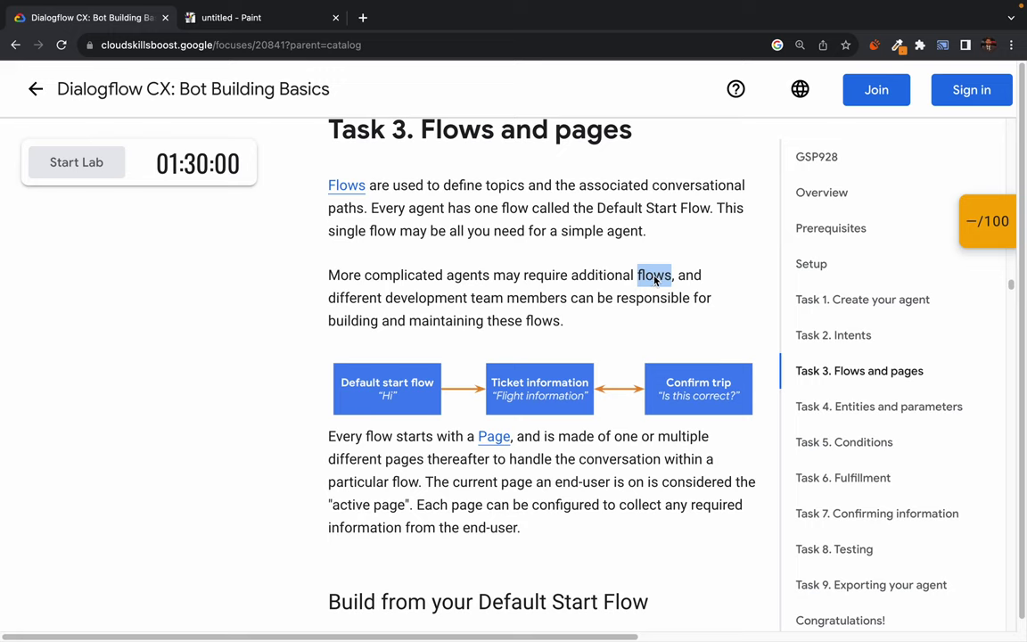
Read the first two Task 3 paragraphs in the lab on the Default Start Flow and additional flows for complicated agents.
scroll(655, 279, up, 1)
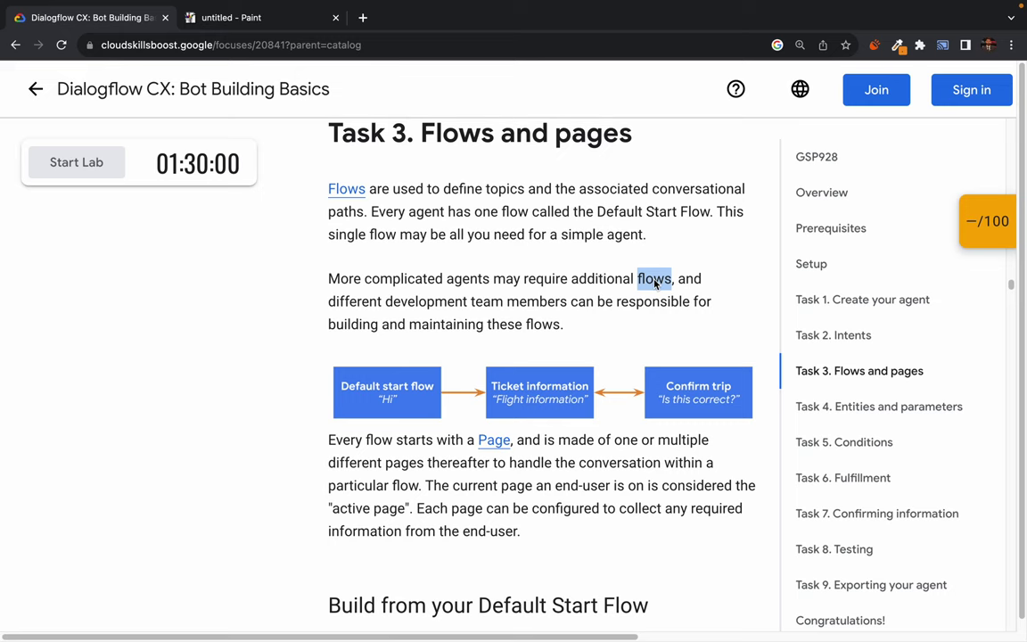
click(655, 282)
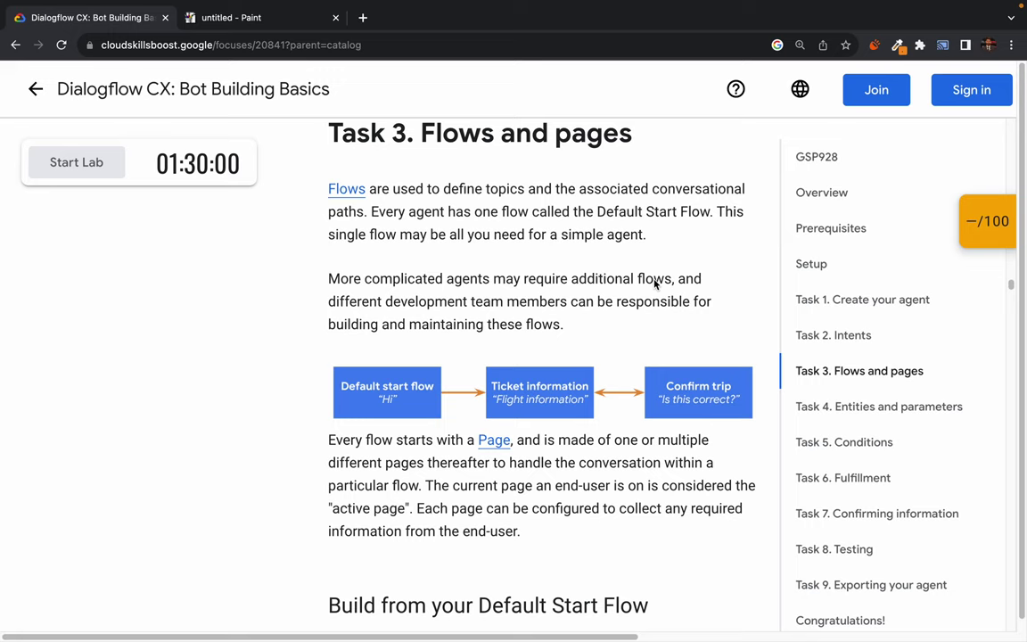
drag(309, 188, 571, 301)
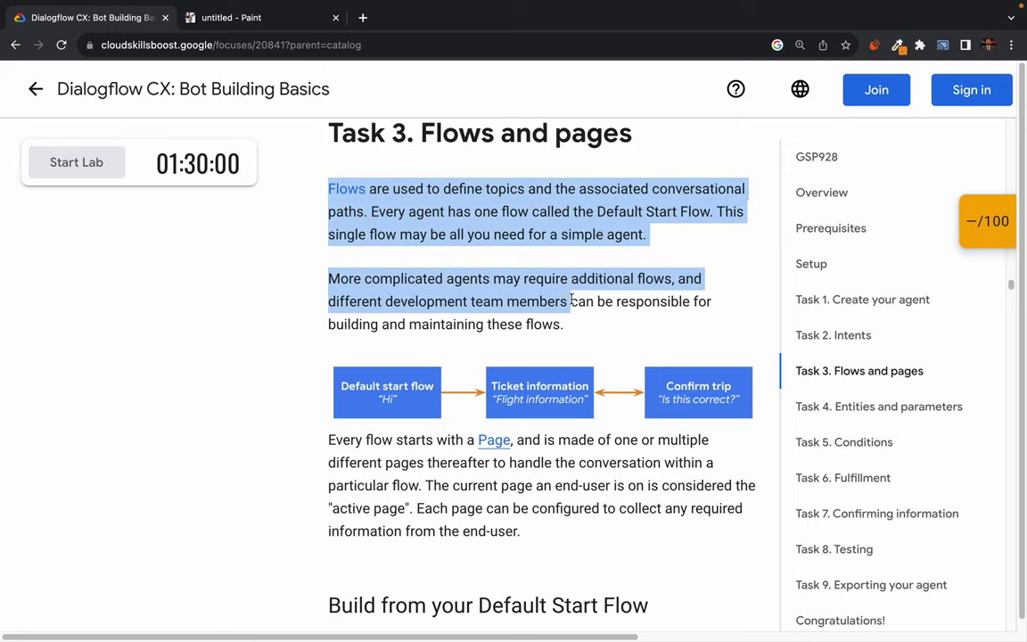
click(571, 301)
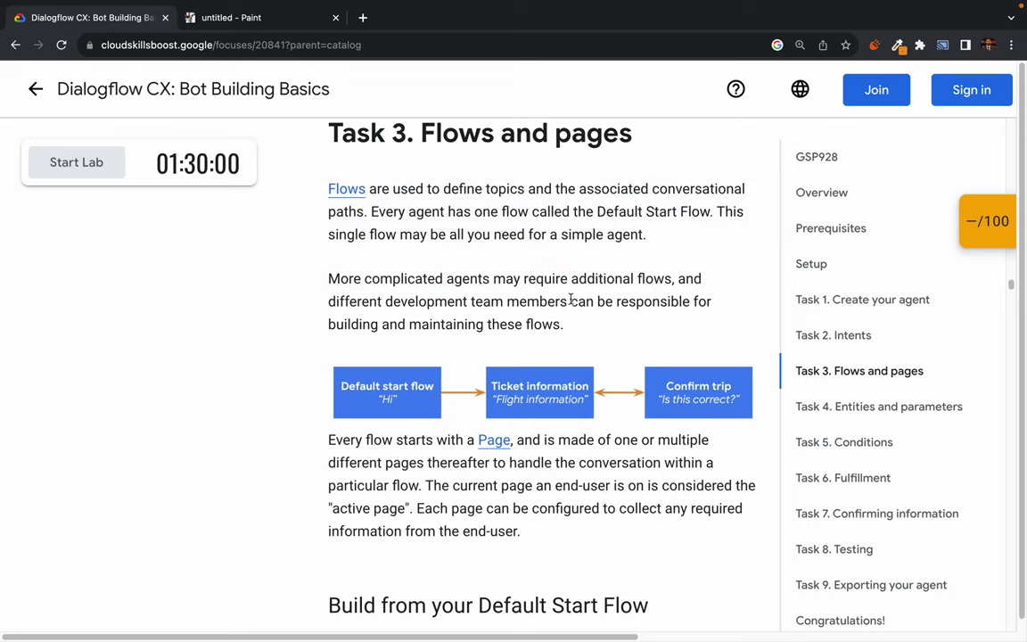
drag(303, 192, 596, 324)
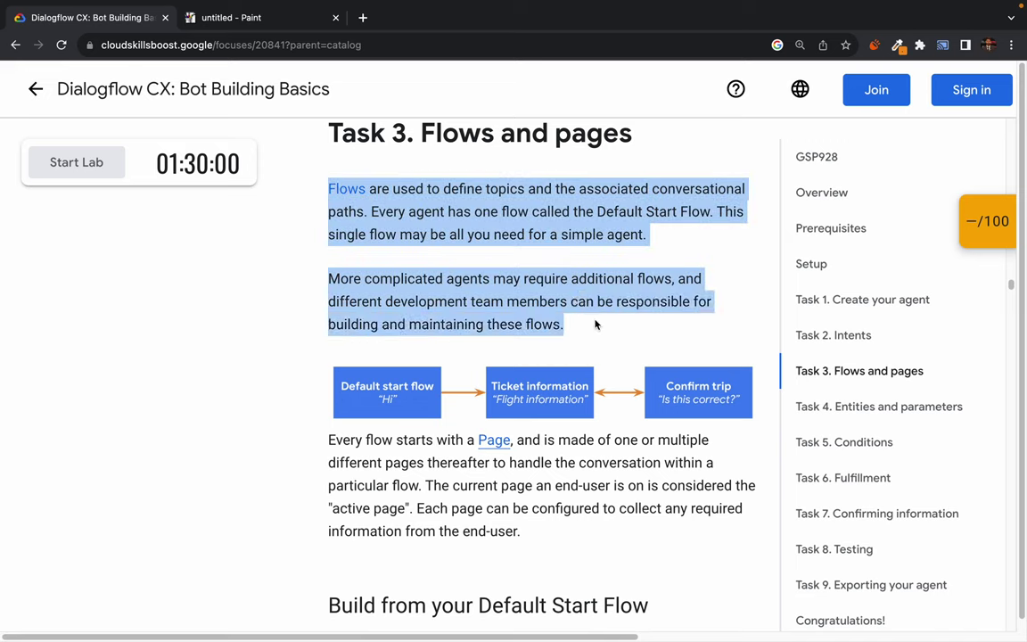
click(600, 330)
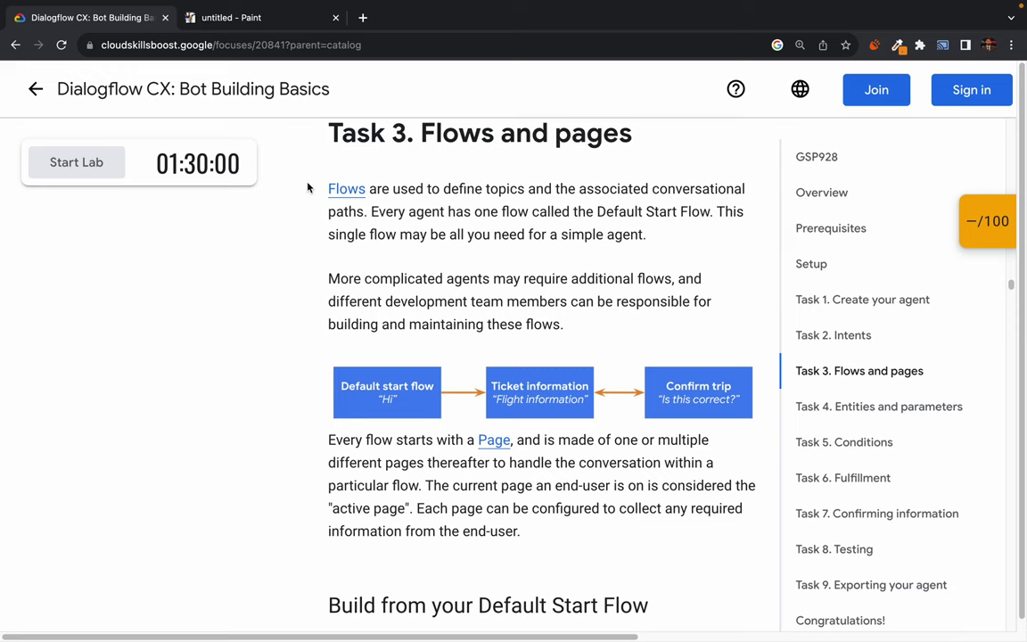
drag(310, 188, 634, 306)
click(634, 306)
Switch to Dialogflow CX and open the Default Start Flow in the agent's build view.
key(ctrl+Left)
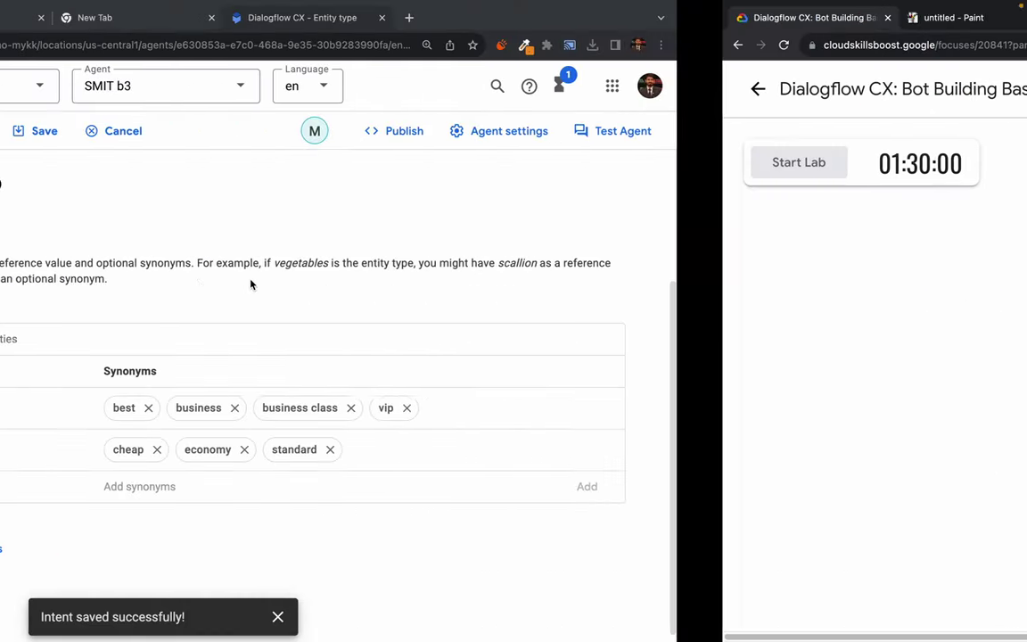
click(49, 129)
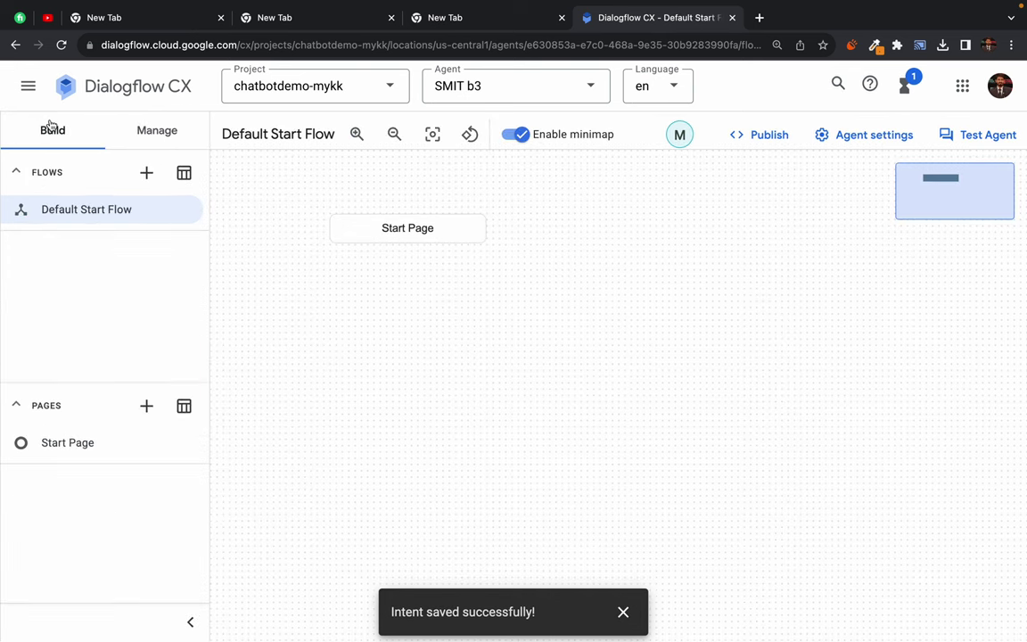
triple_click(78, 211)
Read in the lab that every flow starts with a page, and compare it with the Start Page in Dialogflow CX.
key(ctrl+Right)
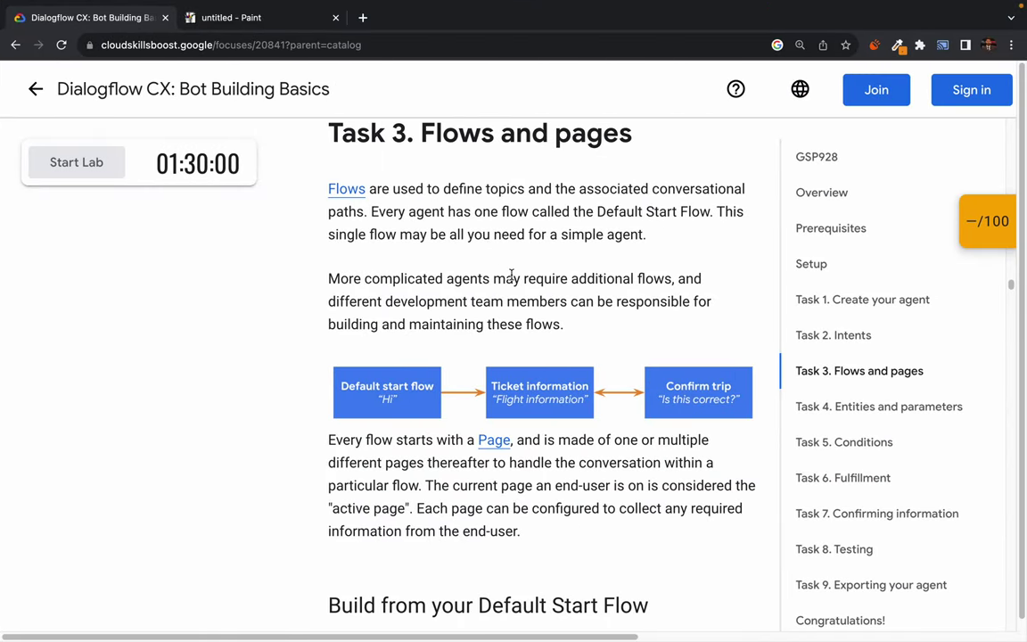
scroll(308, 481, down, 3)
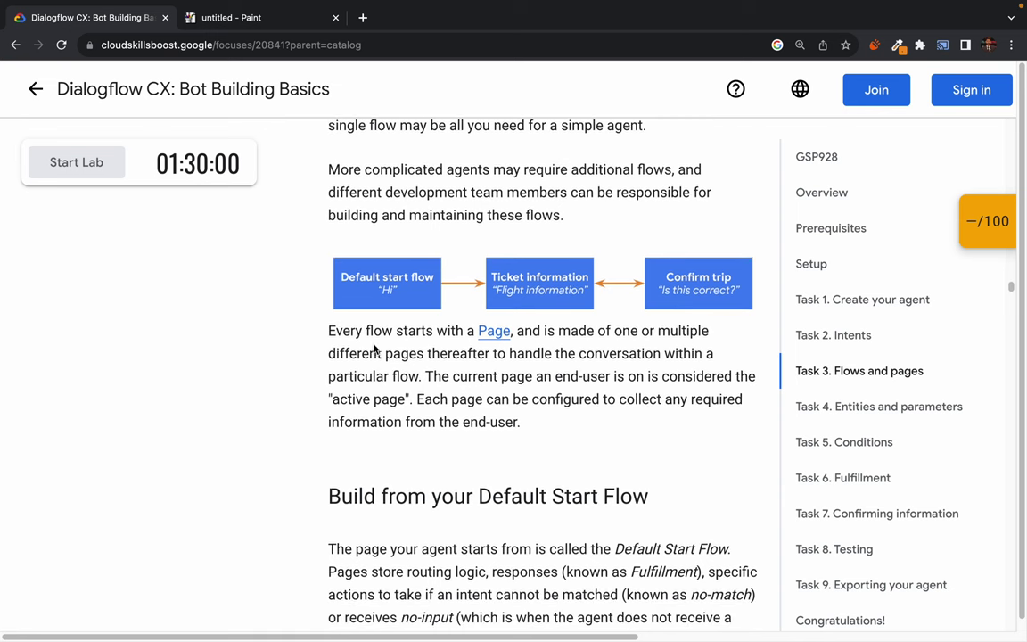
drag(330, 330, 394, 331)
click(408, 331)
key(ctrl+Left)
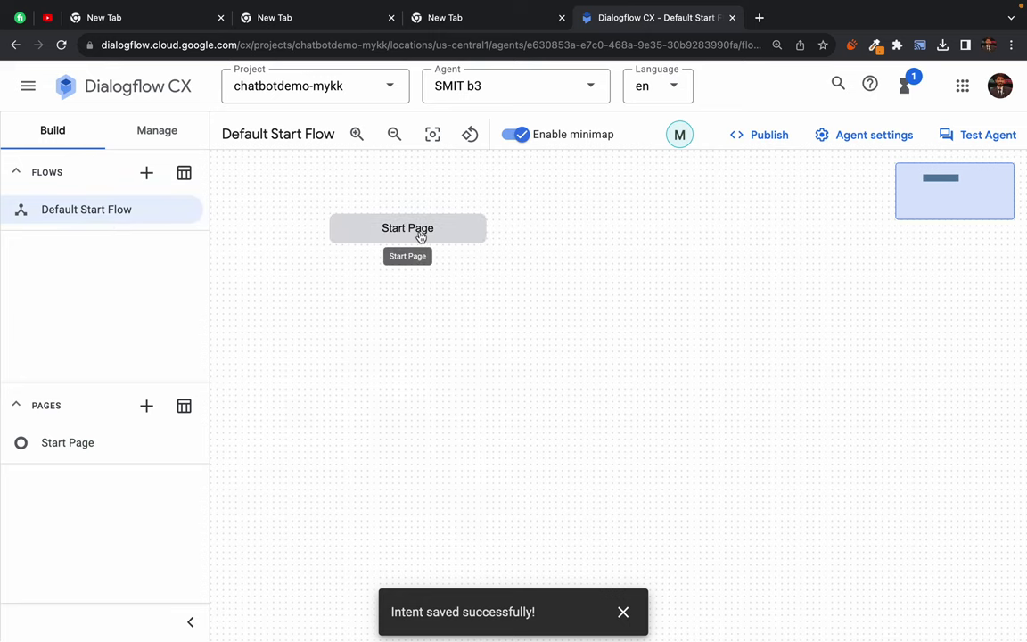
drag(460, 248, 490, 280)
Return to the lab and read how one or multiple pages handle the conversation within a particular flow.
key(ctrl+Right)
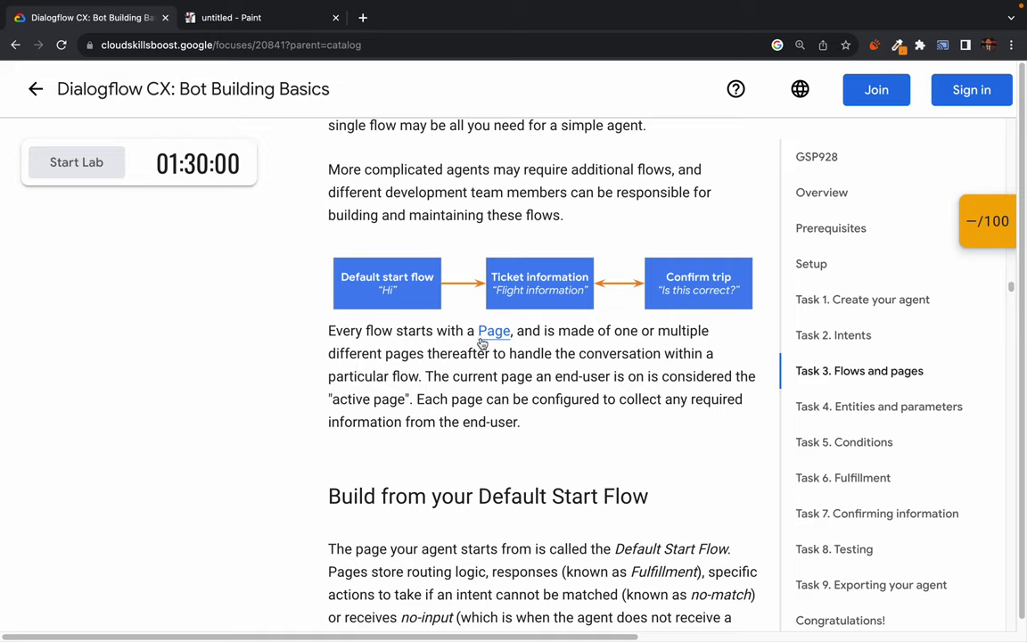
drag(531, 330, 679, 332)
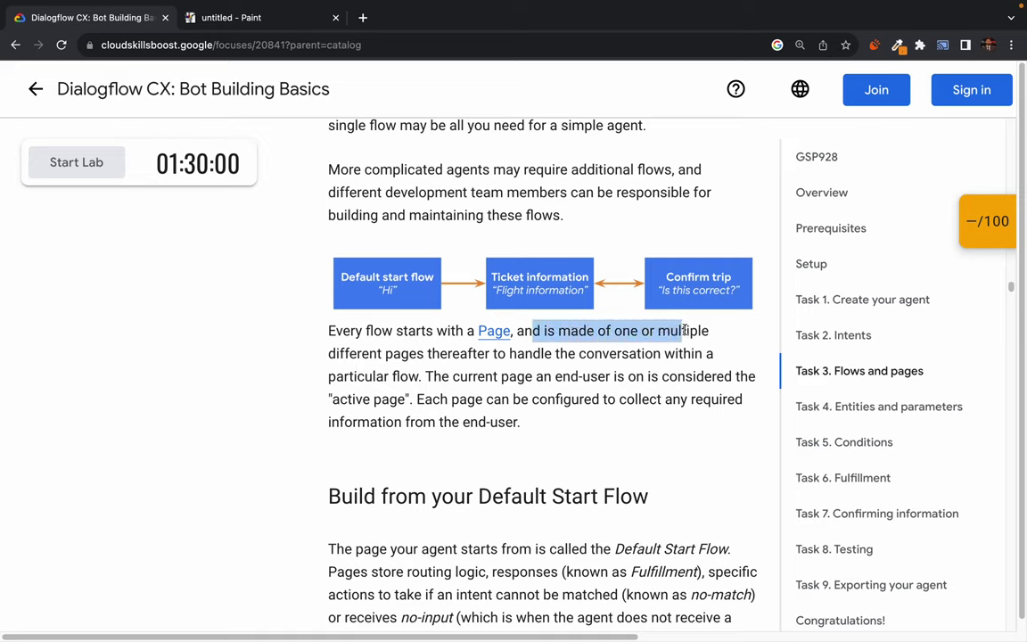
click(686, 331)
drag(359, 348, 413, 355)
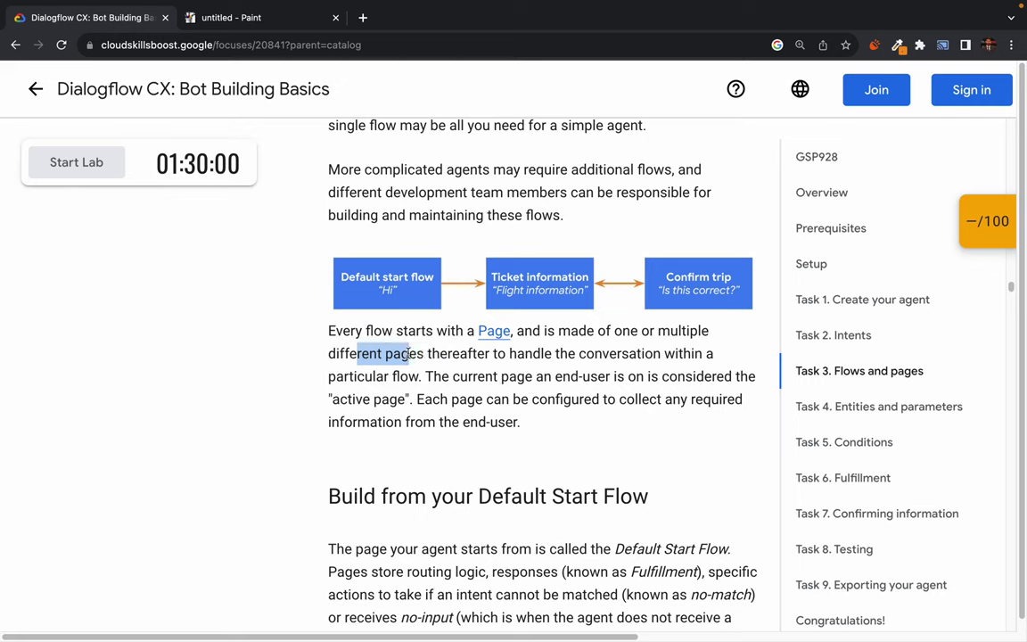
double_click(408, 355)
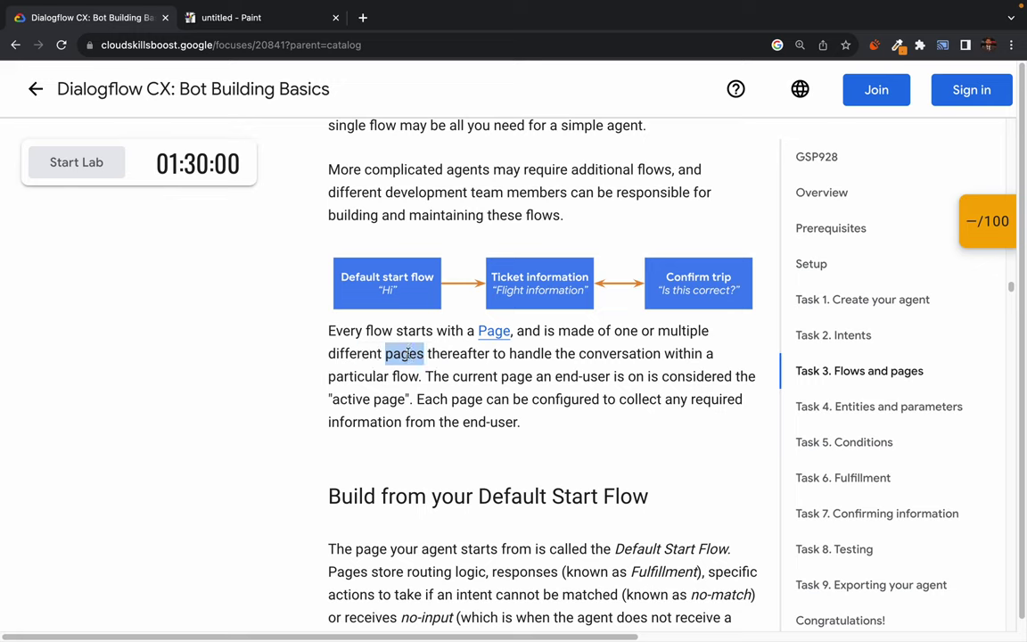
double_click(467, 375)
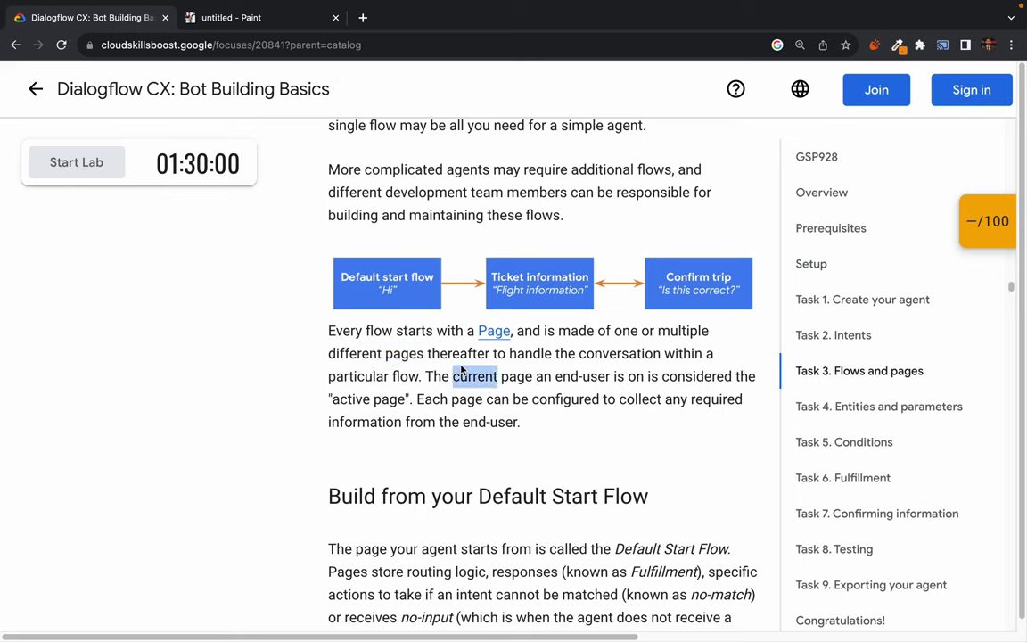
double_click(615, 353)
double_click(380, 376)
Read the sentence defining the end-user's current page as the "active page".
drag(468, 377, 600, 377)
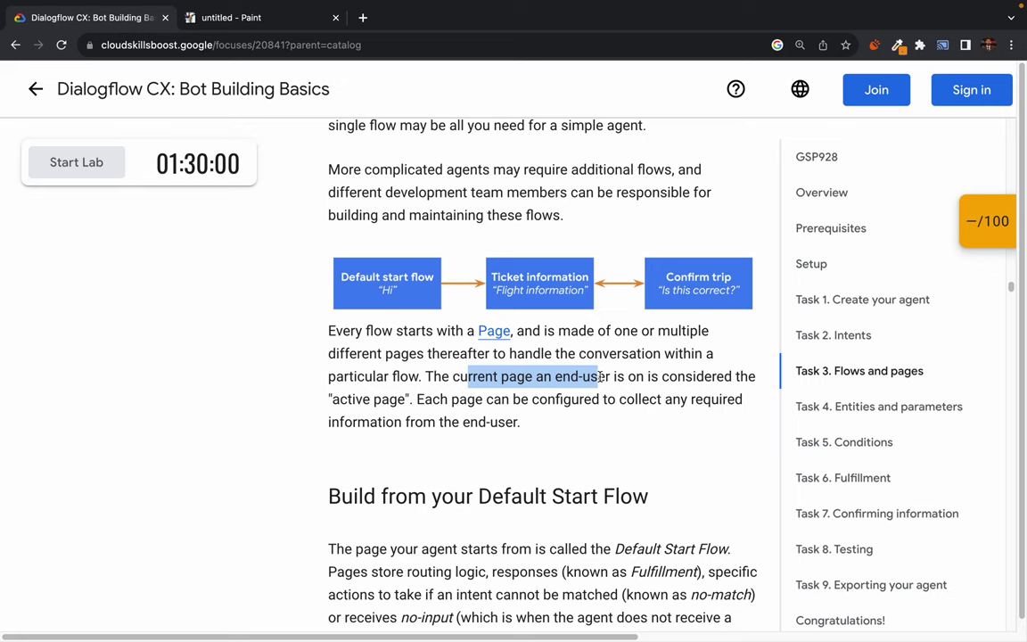
double_click(600, 376)
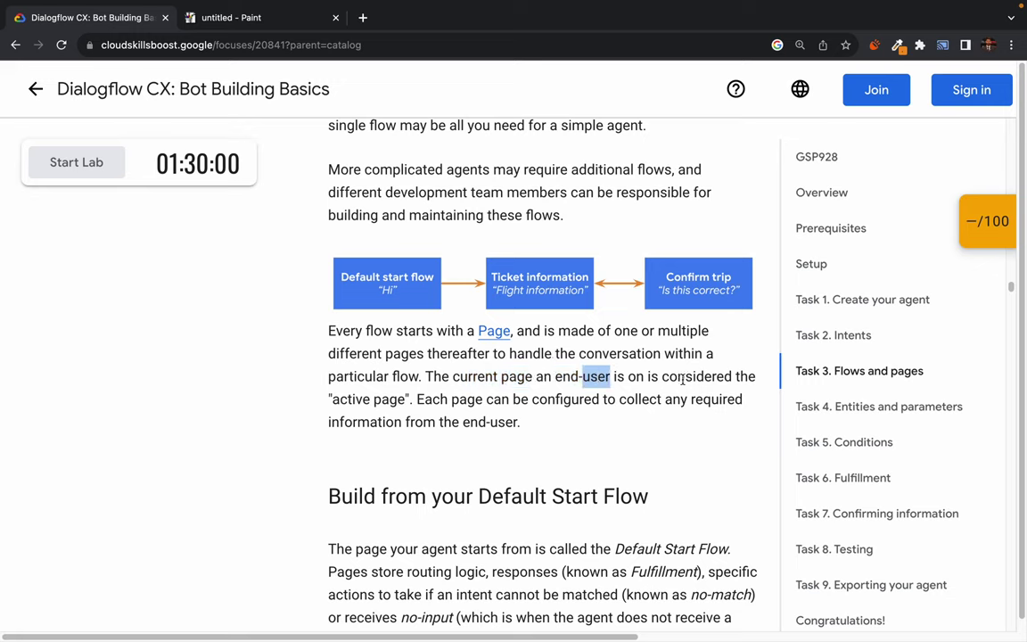
double_click(698, 377)
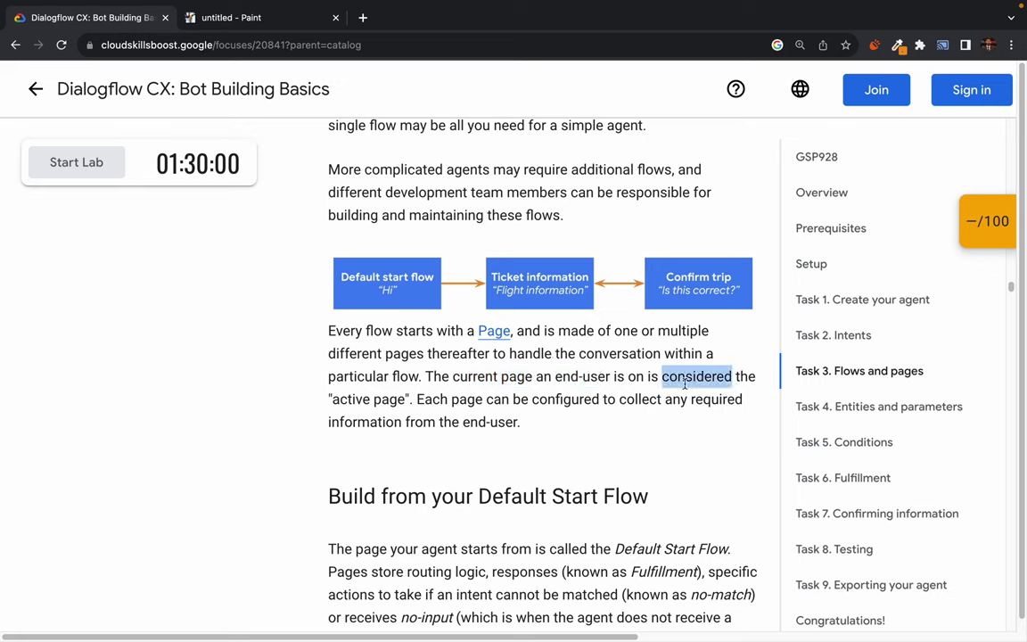
click(343, 401)
double_click(390, 399)
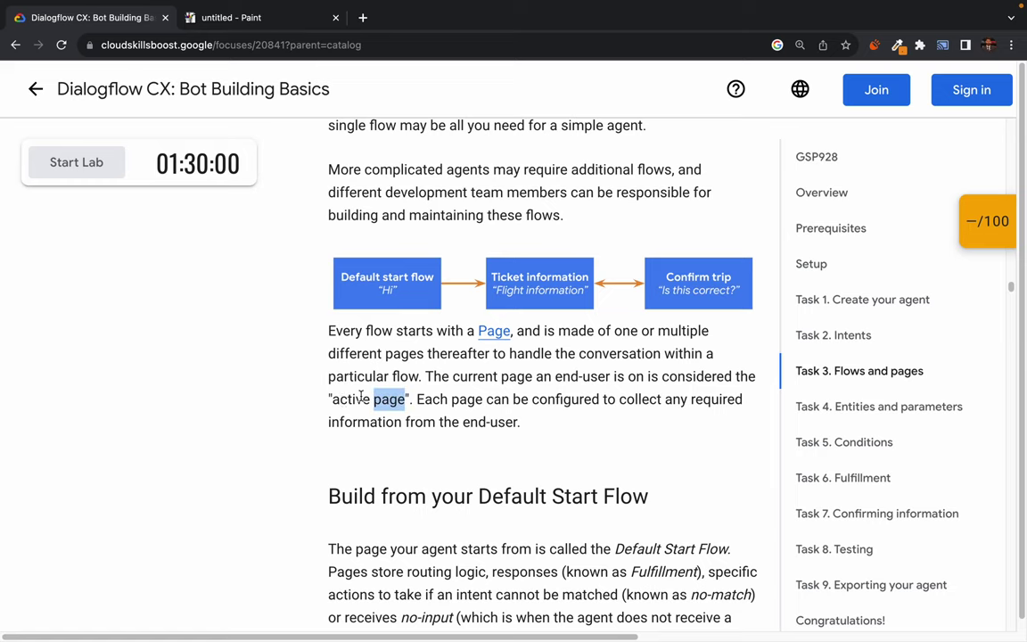
drag(347, 399, 384, 400)
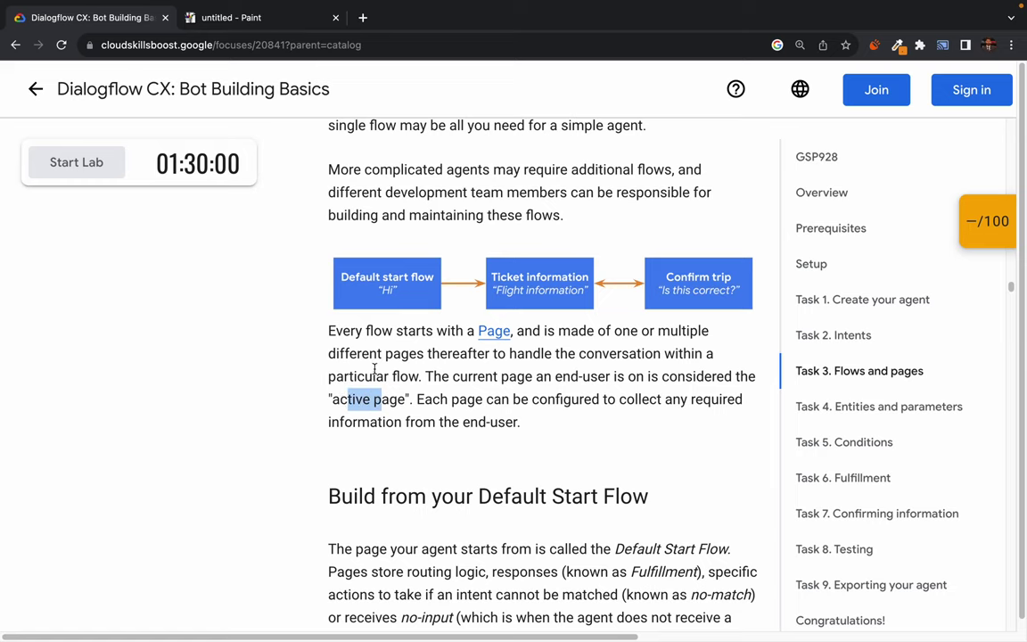
Switch to the JS Paint sketch and draw two short diagonal strokes above the third circle of the upper row.
click(233, 22)
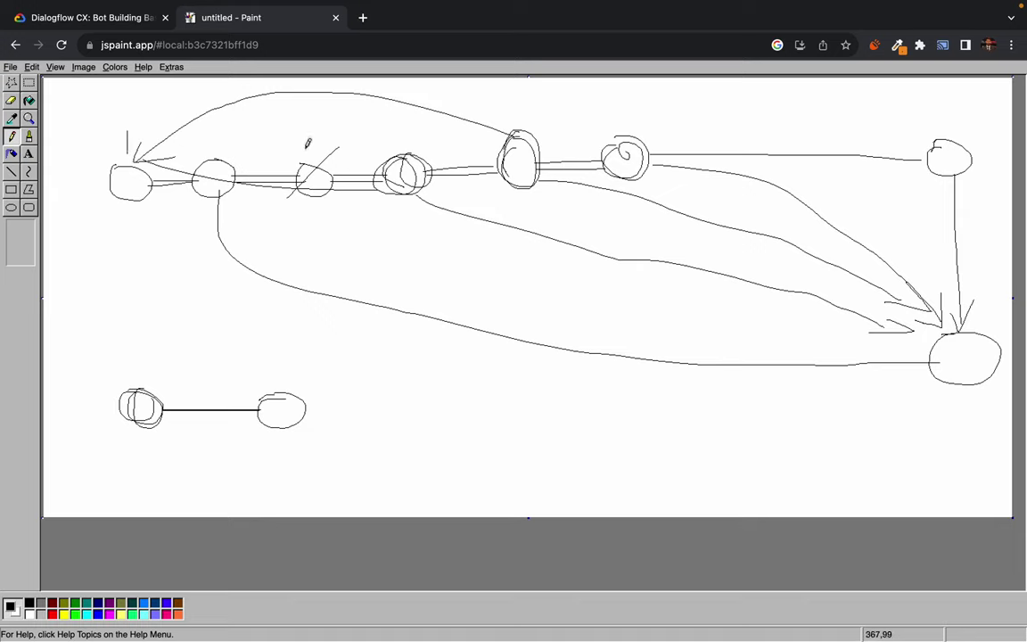
mouse_move(300, 140)
mouse_down()
mouse_move(311, 172)
mouse_move(368, 114)
mouse_up()
drag(299, 145, 365, 119)
Return to the lab and read the sentence on configuring each page to collect required information from the end-user.
click(94, 50)
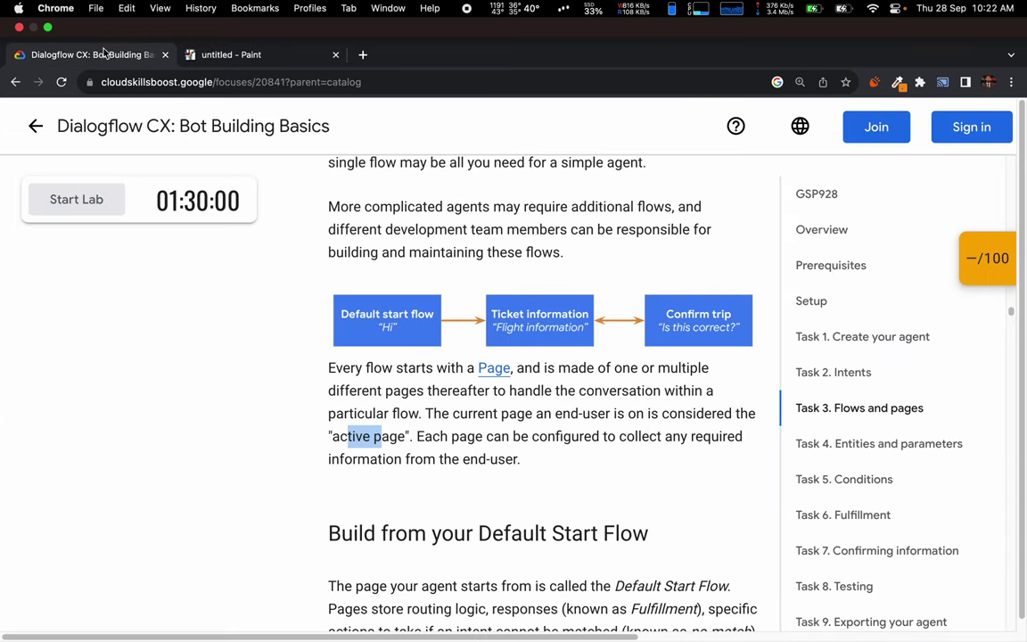
drag(416, 399, 580, 401)
double_click(579, 399)
double_click(642, 400)
double_click(713, 399)
click(365, 422)
double_click(367, 422)
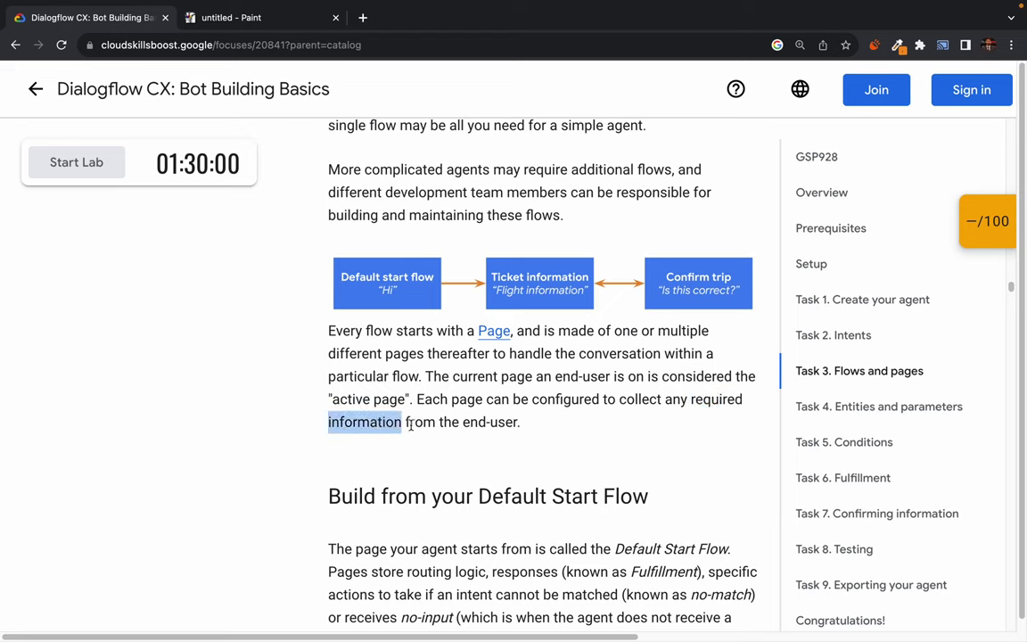
triple_click(481, 422)
click(450, 419)
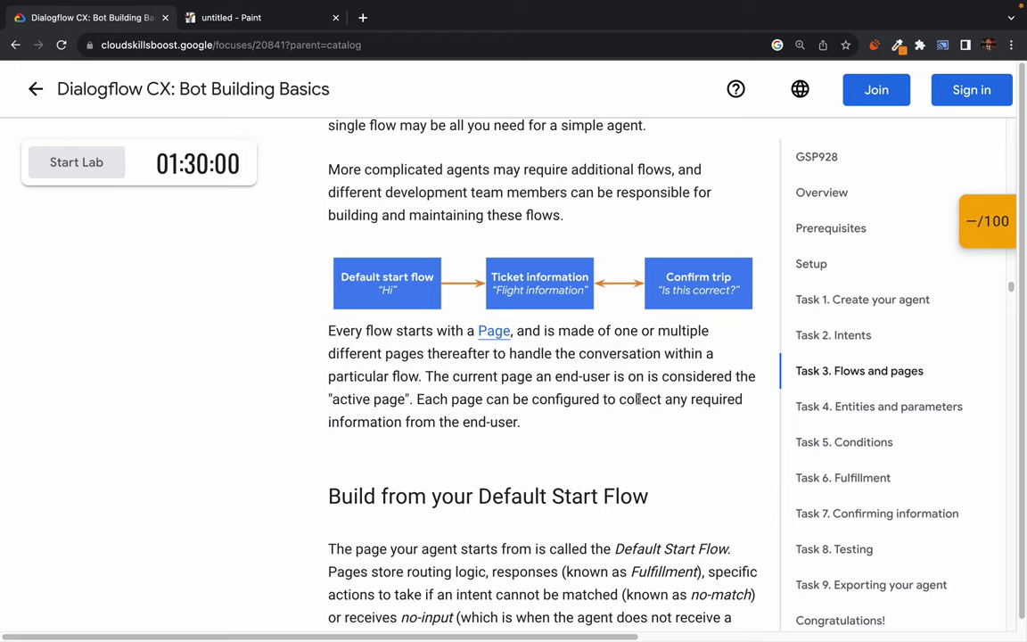
Reread the full last sentence of the paragraph, on what each page can collect from the end-user.
drag(691, 400, 694, 425)
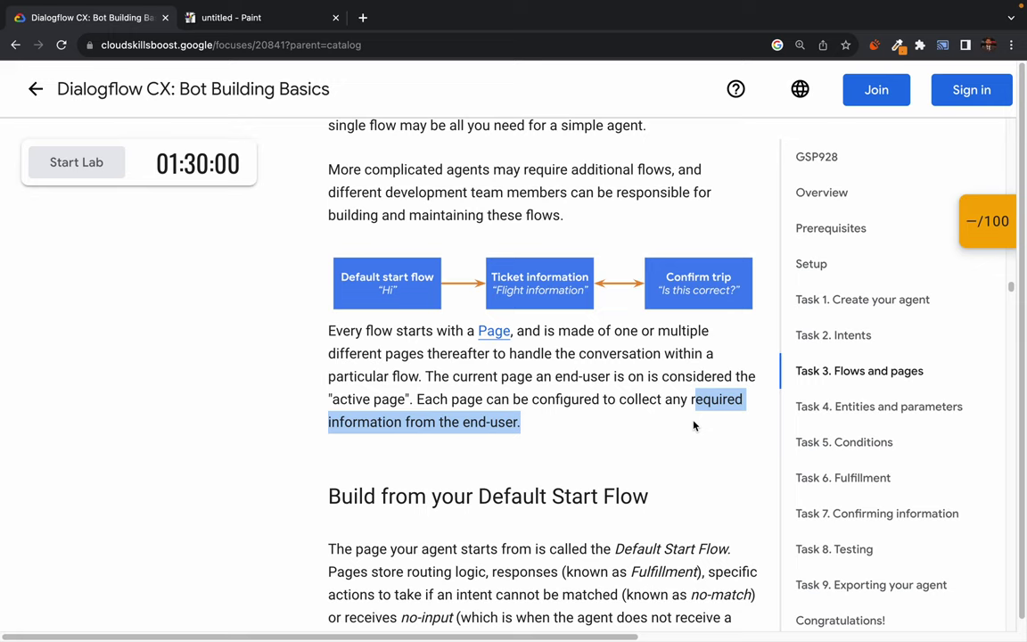
drag(416, 400, 550, 431)
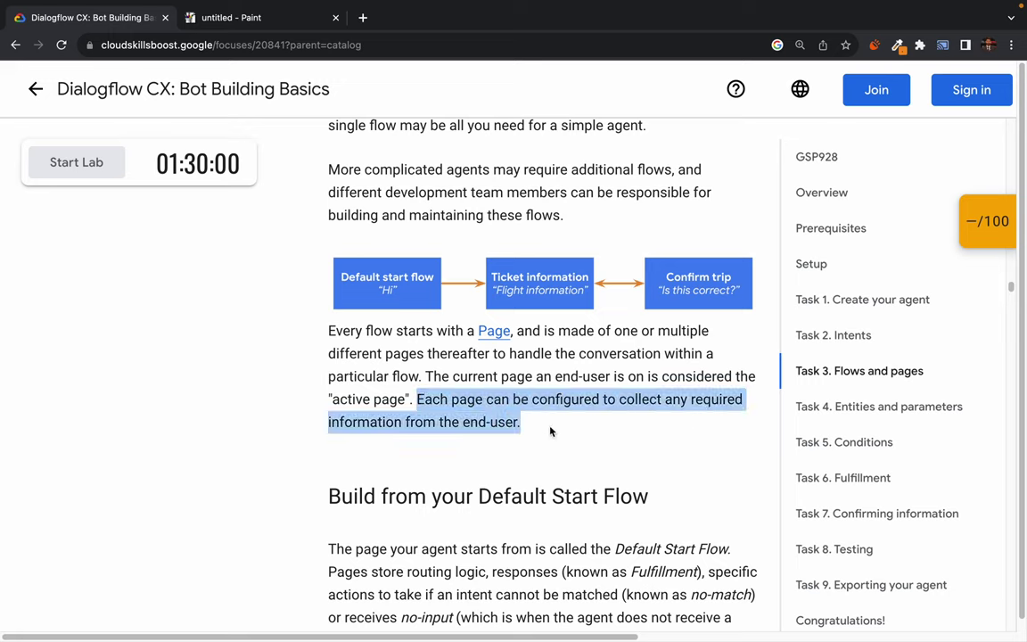
click(556, 433)
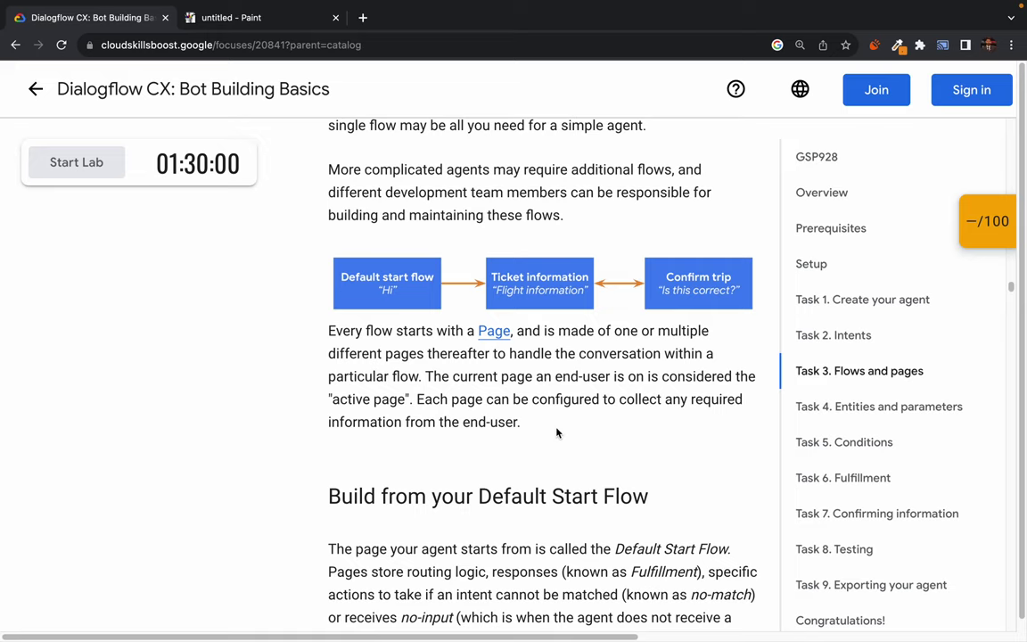
drag(416, 400, 516, 425)
click(516, 426)
Read the "Build from your Default Start Flow" heading and its first sentence on the page the agent starts from.
scroll(516, 425, down, 5)
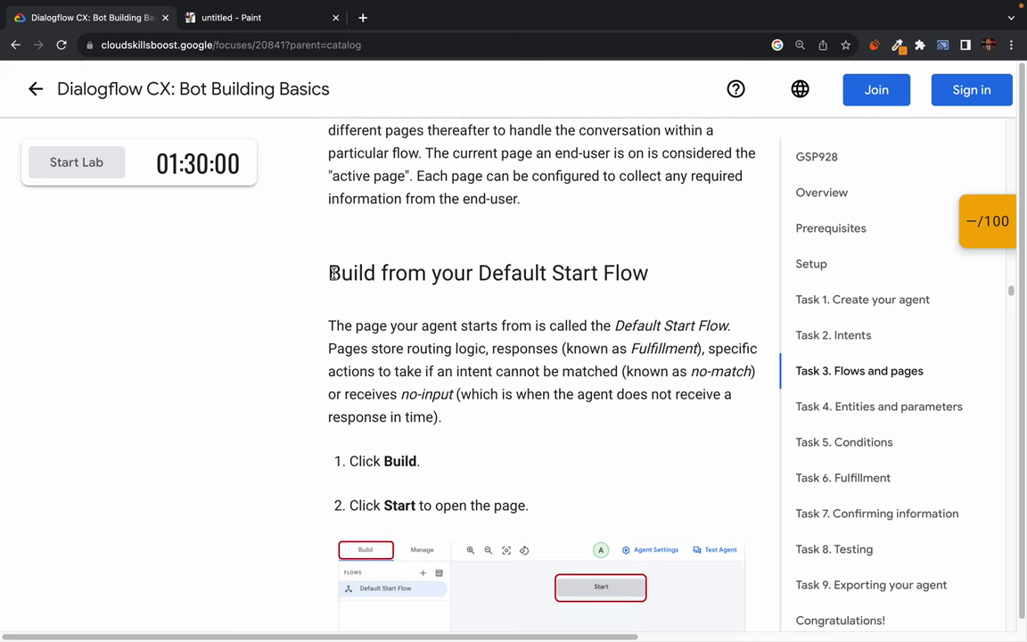
drag(331, 273, 649, 273)
click(664, 265)
scroll(449, 358, down, 2)
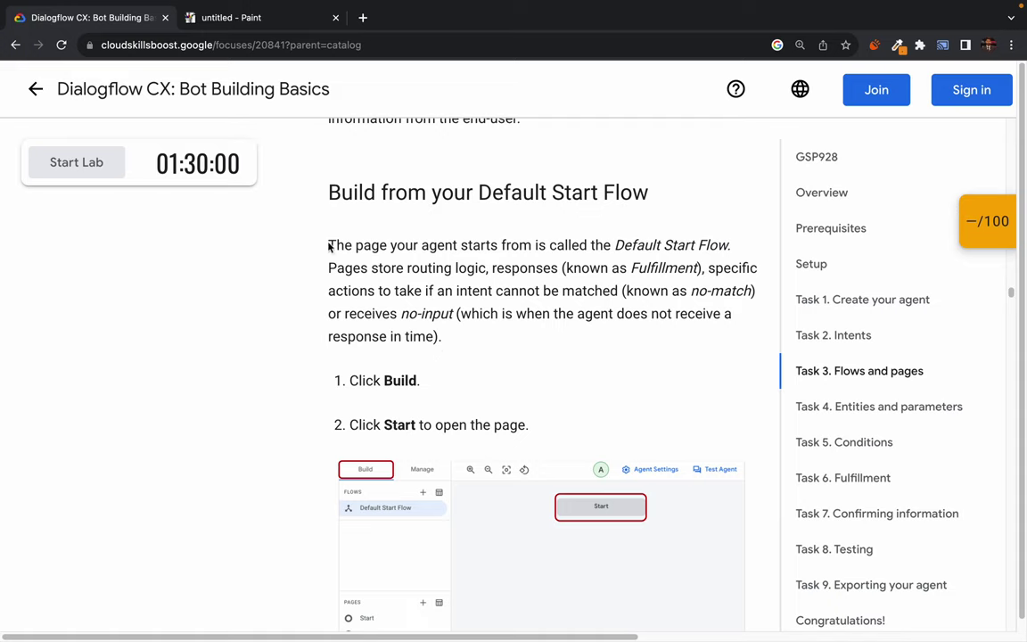
drag(329, 247, 486, 245)
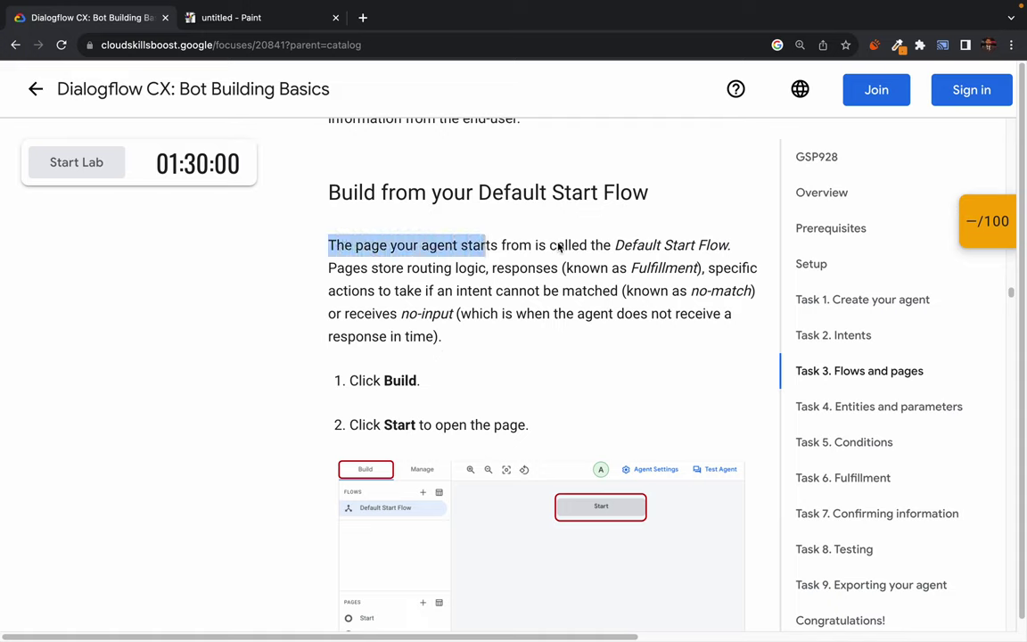
double_click(626, 245)
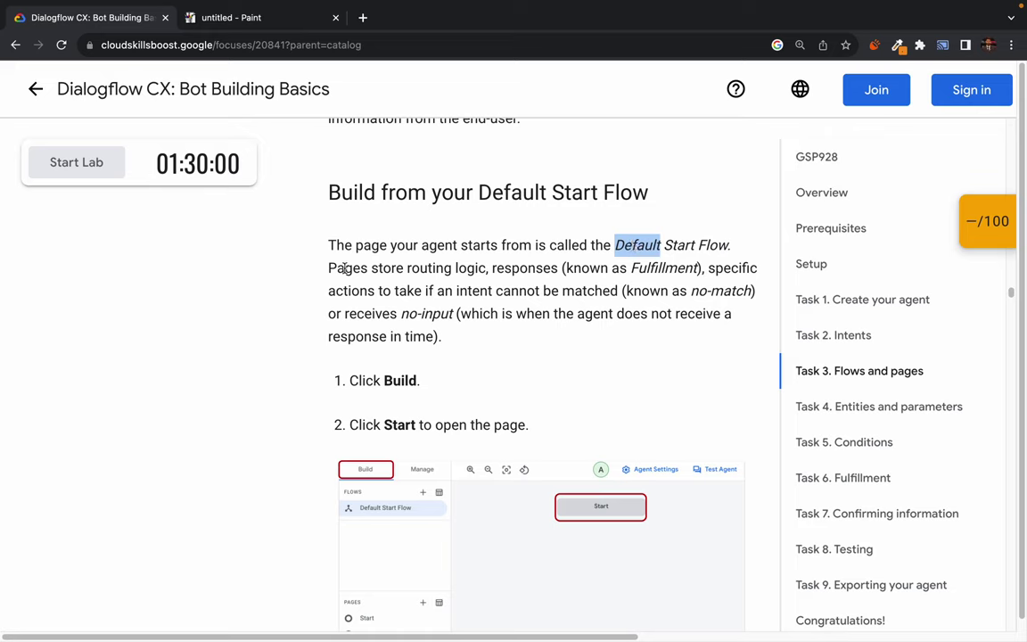
Read the sentence on what pages store: routing logic, Fulfillment responses, and the actions for no-match and no-input.
drag(343, 269, 468, 267)
double_click(476, 268)
double_click(524, 269)
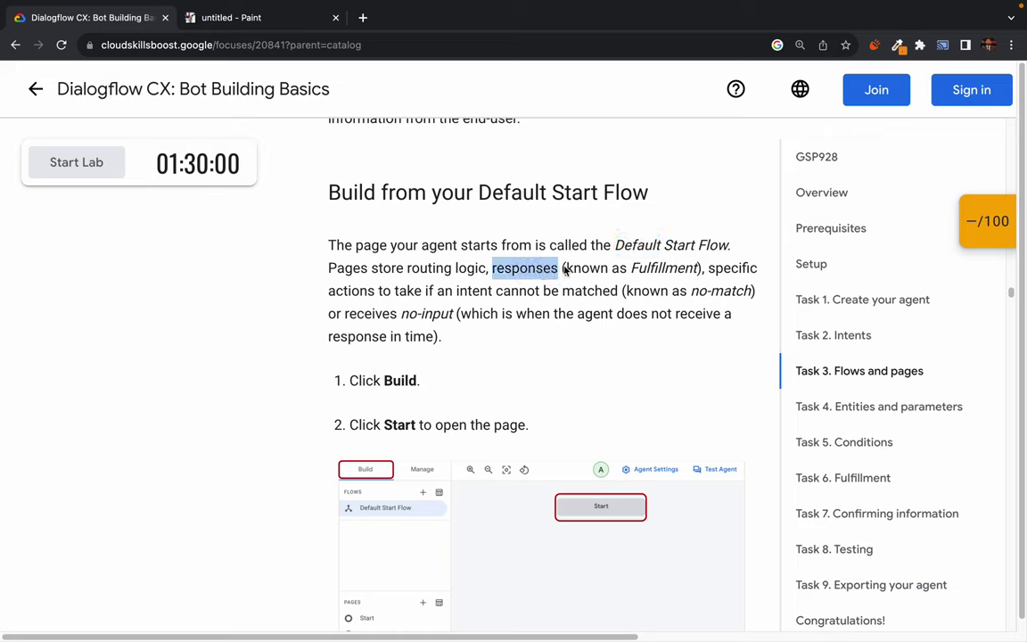
click(676, 264)
double_click(676, 263)
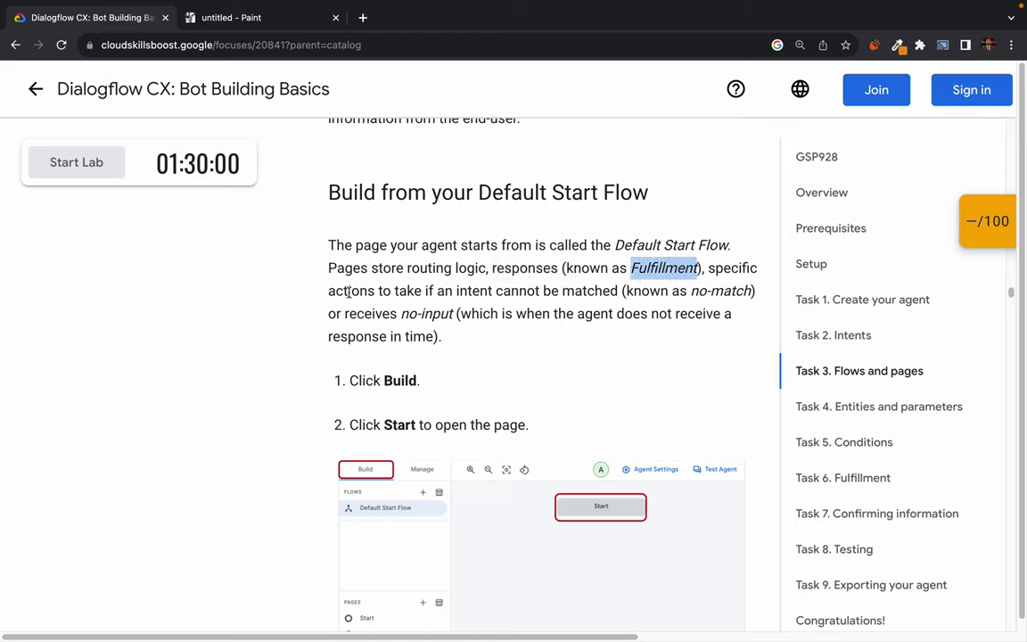
drag(348, 291, 687, 292)
double_click(591, 292)
click(664, 291)
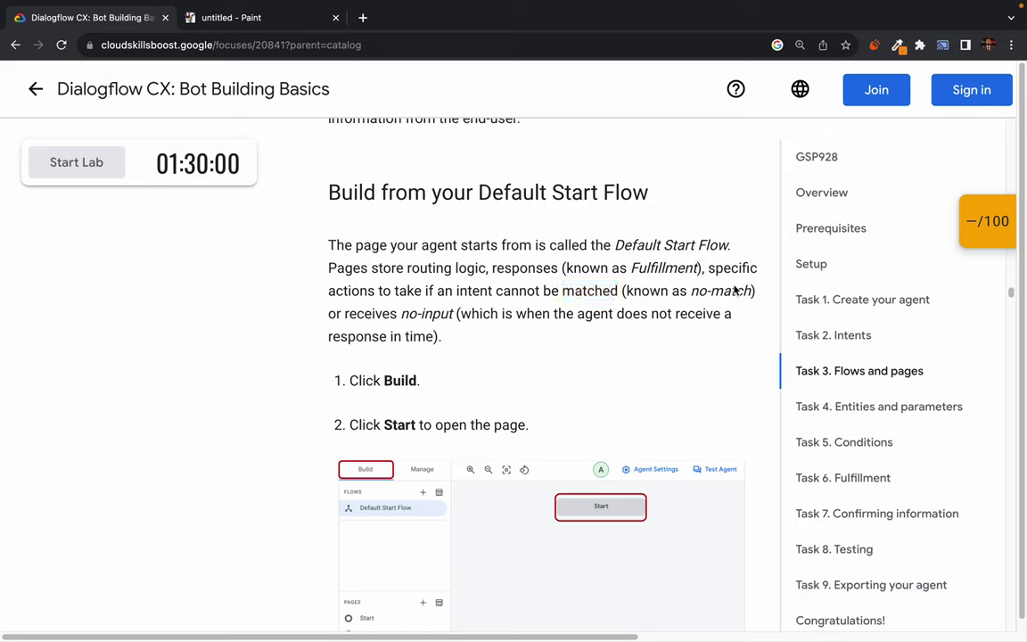
drag(356, 314, 525, 314)
click(465, 314)
Reread the paragraph from the Default Start Flow sentence through the words on pages storing routing logic and responses.
drag(336, 246, 513, 334)
click(514, 336)
drag(337, 245, 724, 250)
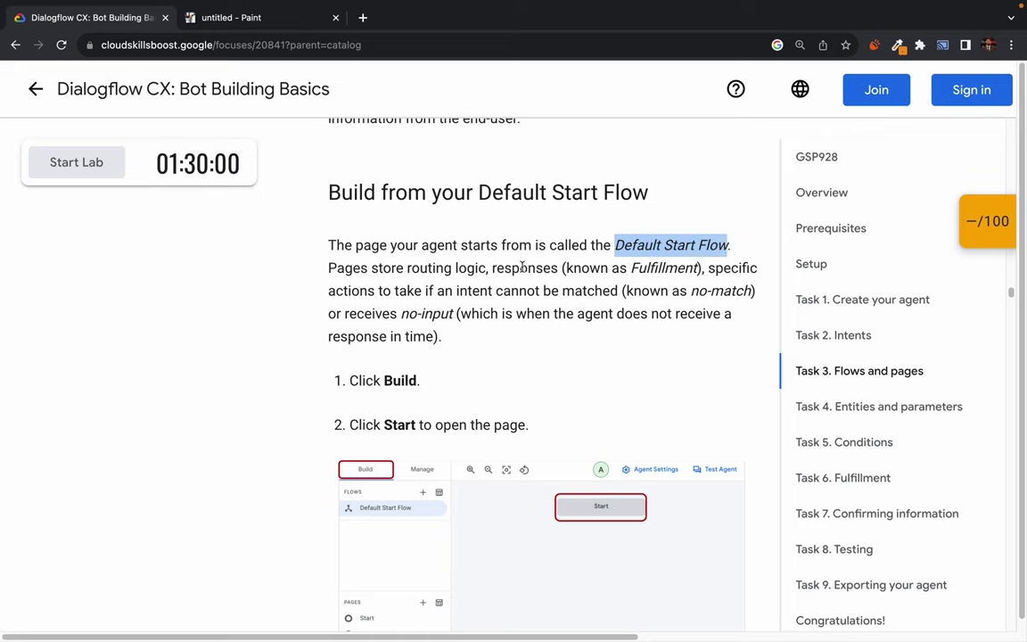
double_click(347, 269)
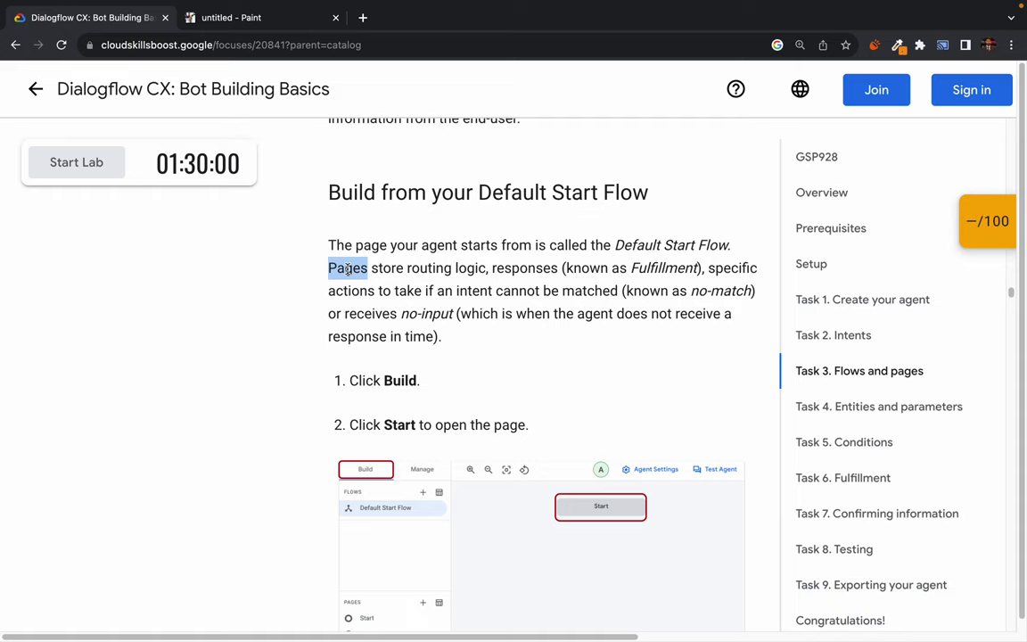
click(387, 268)
double_click(387, 269)
double_click(413, 269)
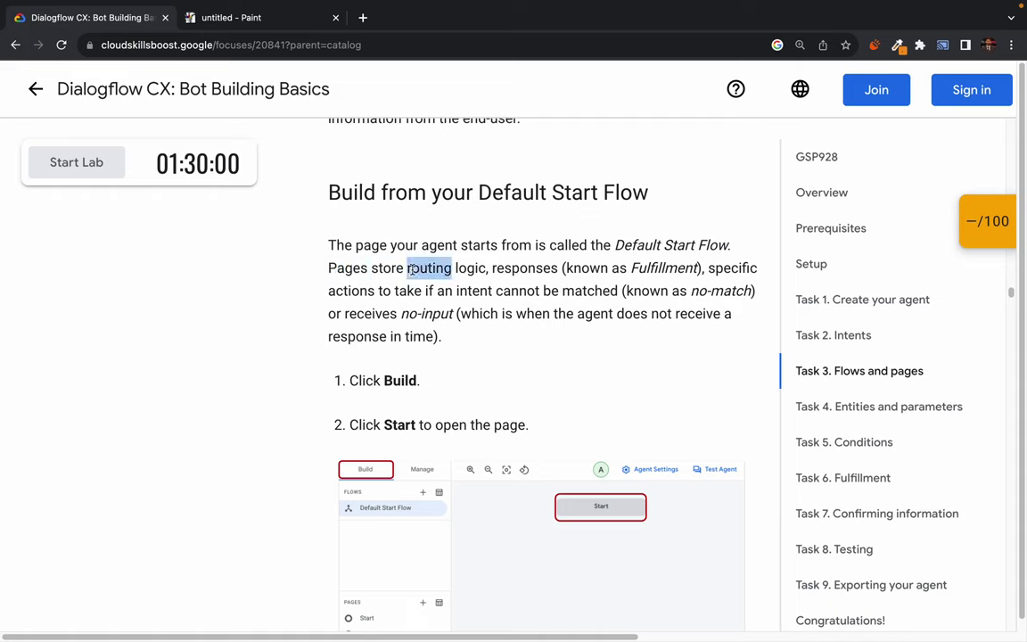
double_click(469, 270)
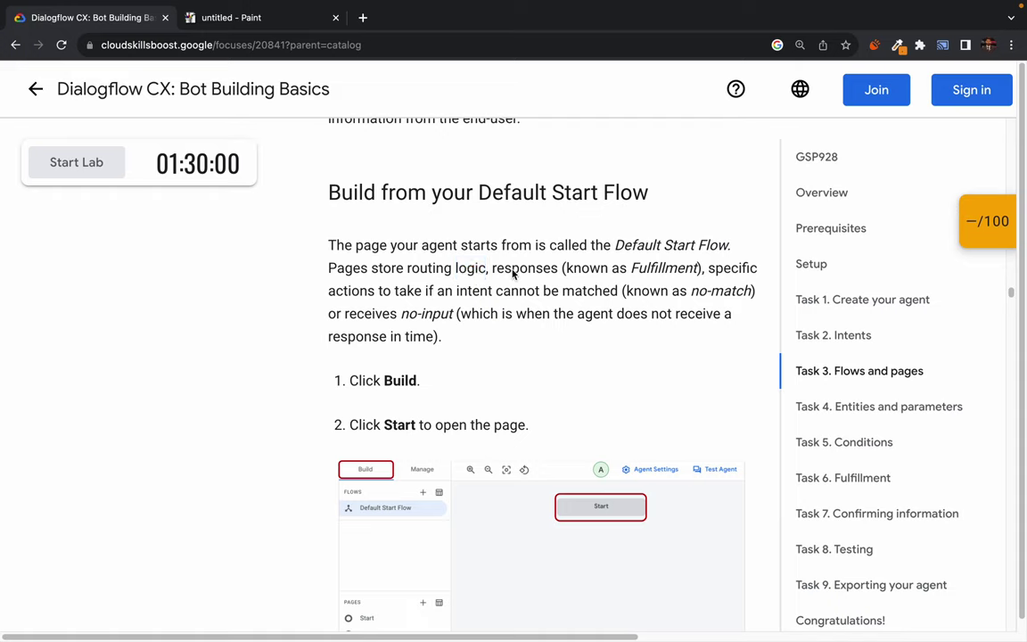
double_click(513, 274)
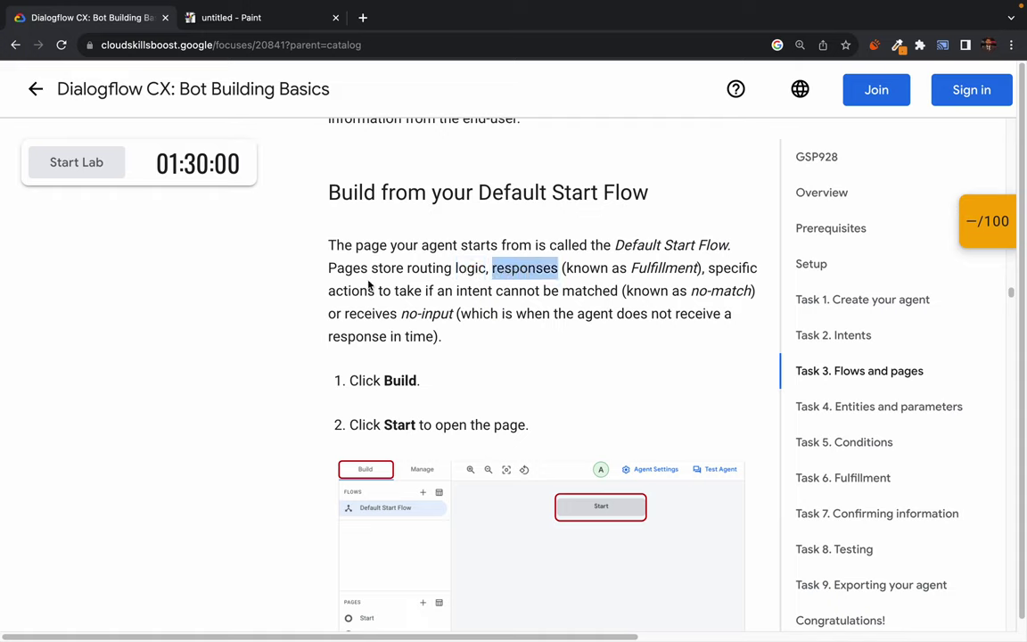
Study how pages relate to responses, known as Fulfillment, in the paragraph's second sentence.
drag(328, 268, 369, 268)
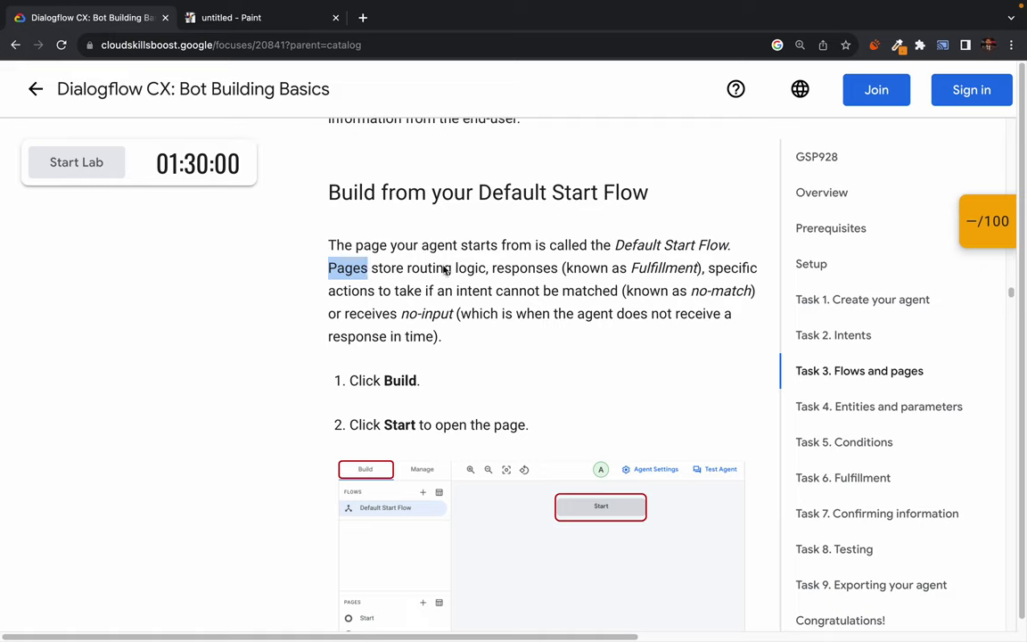
double_click(508, 268)
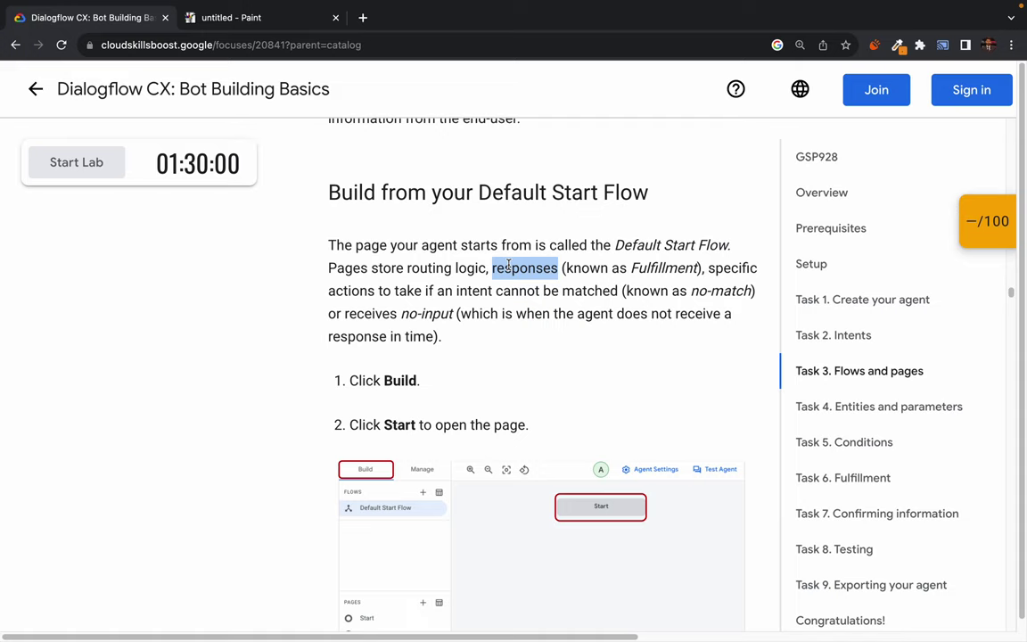
click(505, 268)
drag(328, 268, 368, 269)
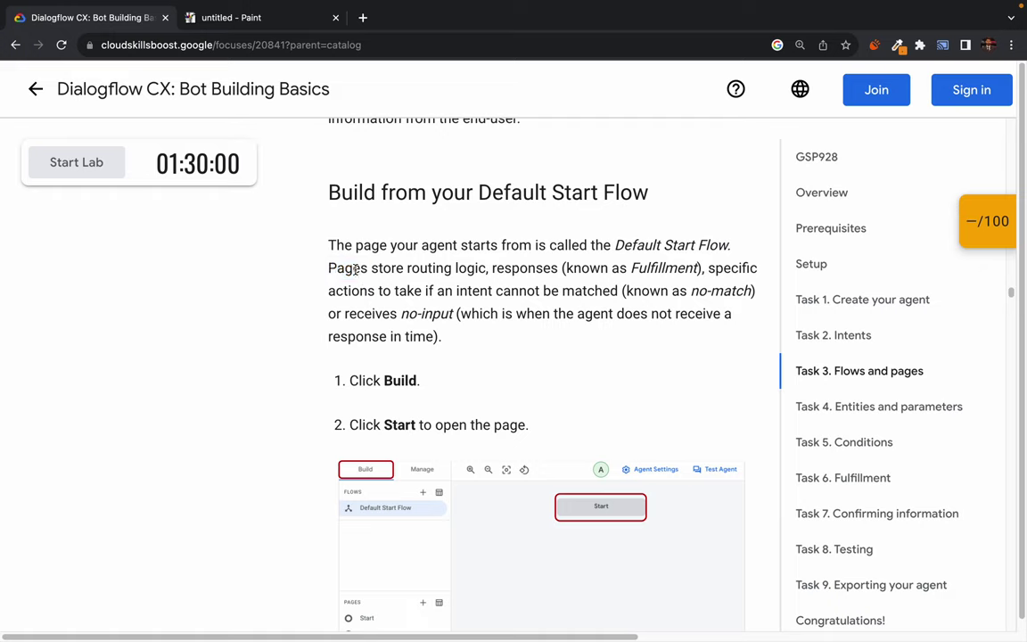
double_click(354, 269)
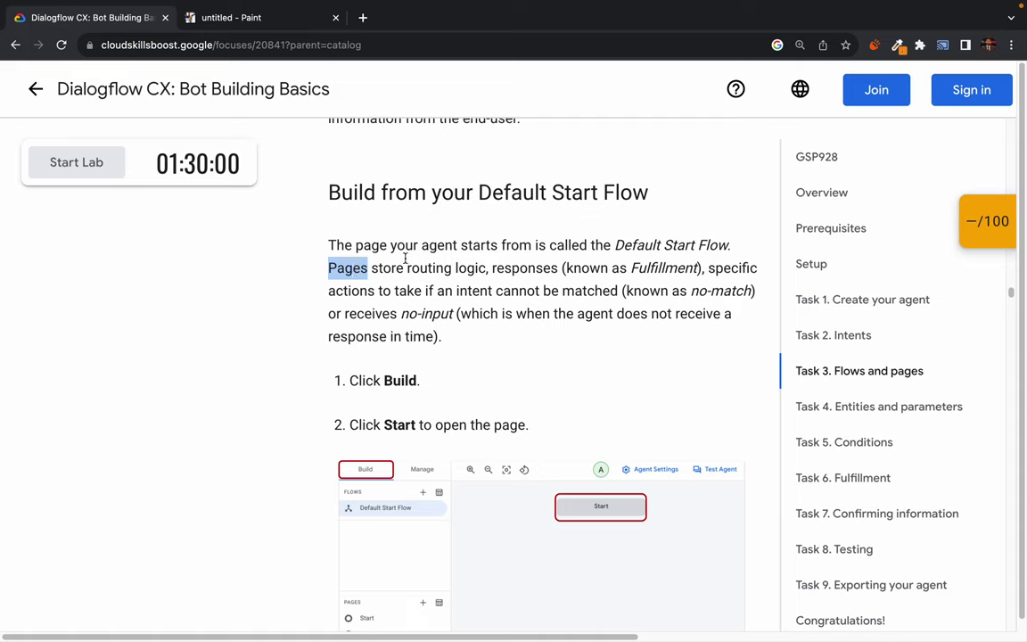
double_click(520, 268)
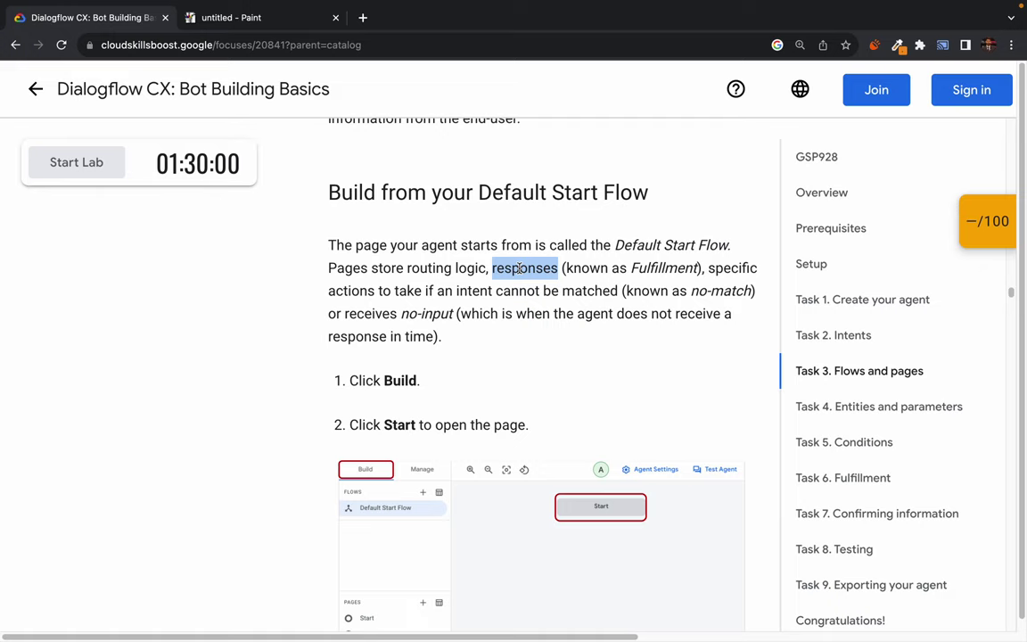
double_click(519, 269)
double_click(654, 267)
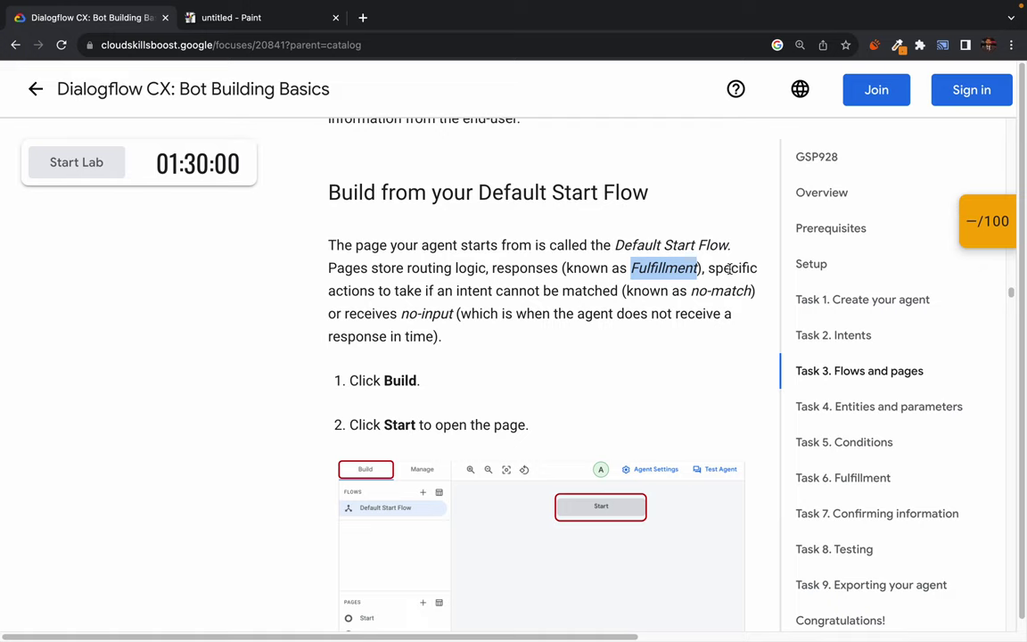
Reread the phrase on pages storing routing logic, focusing on the words "routing" and "logic".
drag(337, 268, 454, 270)
double_click(473, 270)
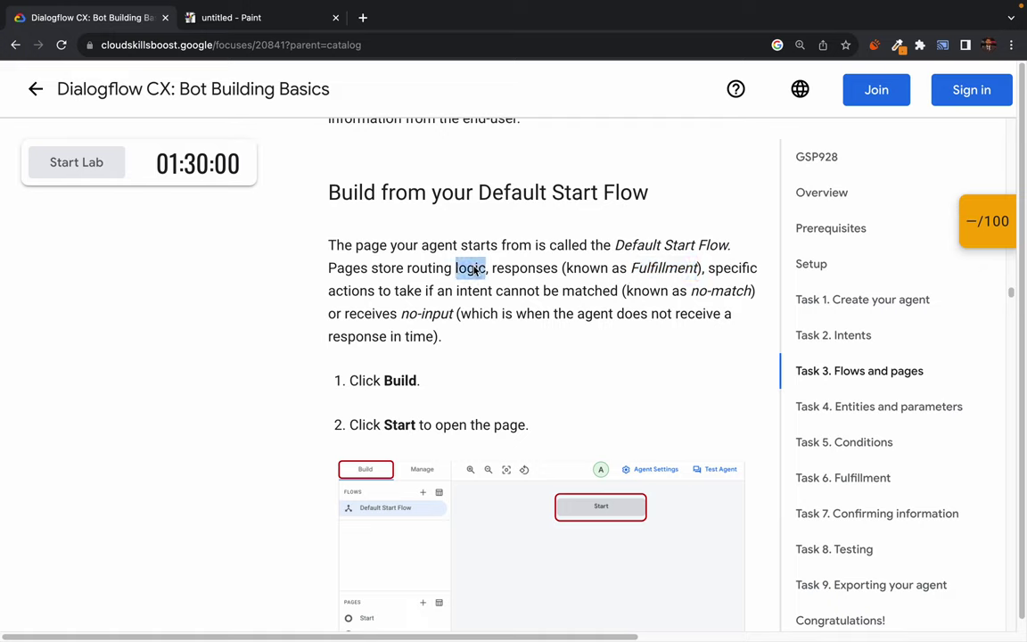
double_click(434, 272)
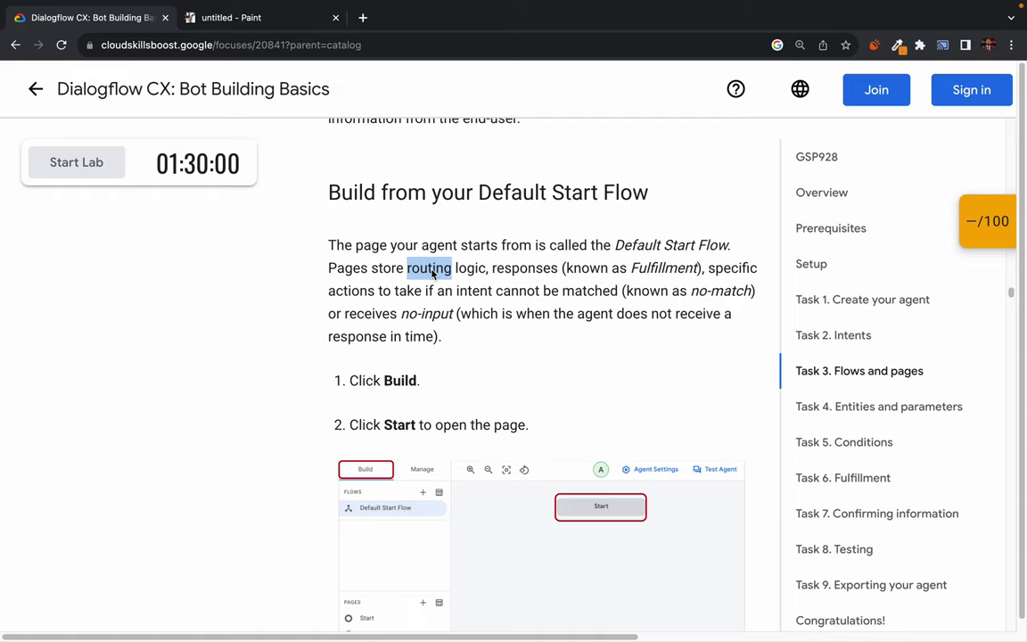
double_click(470, 270)
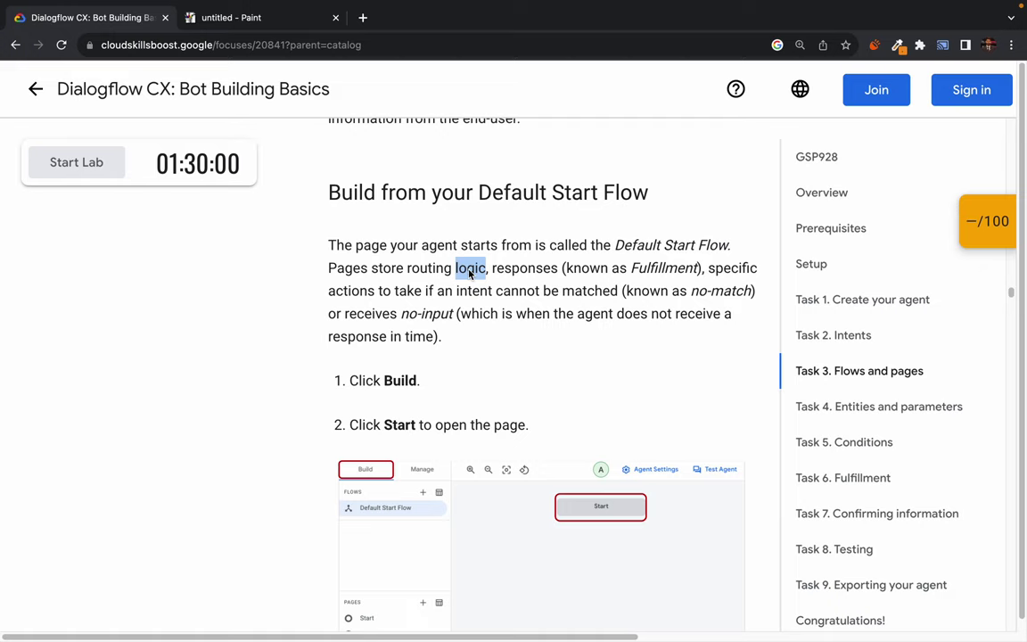
click(469, 272)
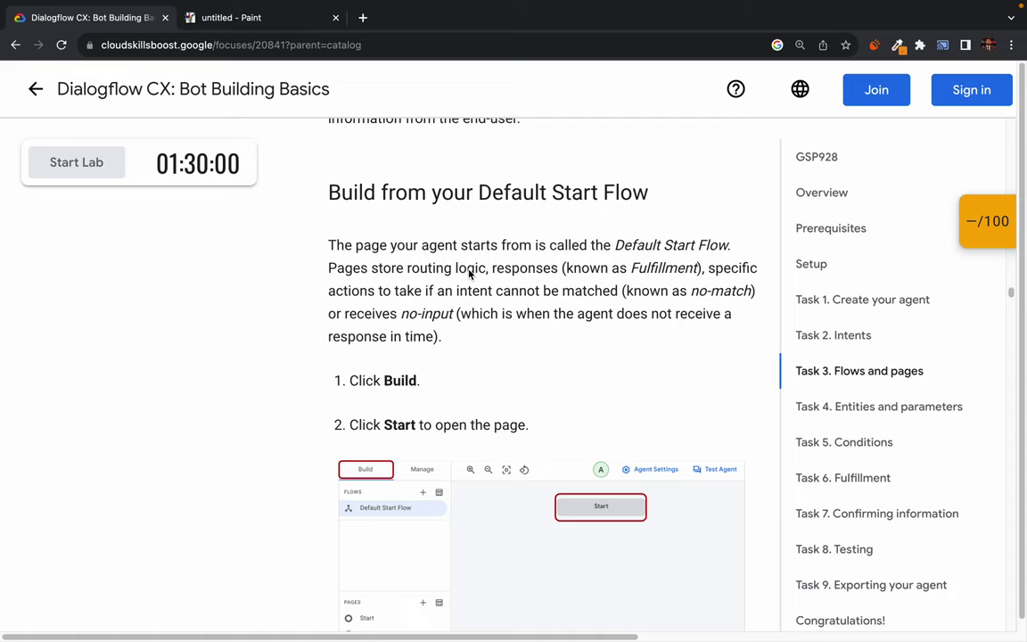
Search Google for "logic" in a new tab and read the first sentence of the Field of study definition.
key(ctrl+t)
text(logic)
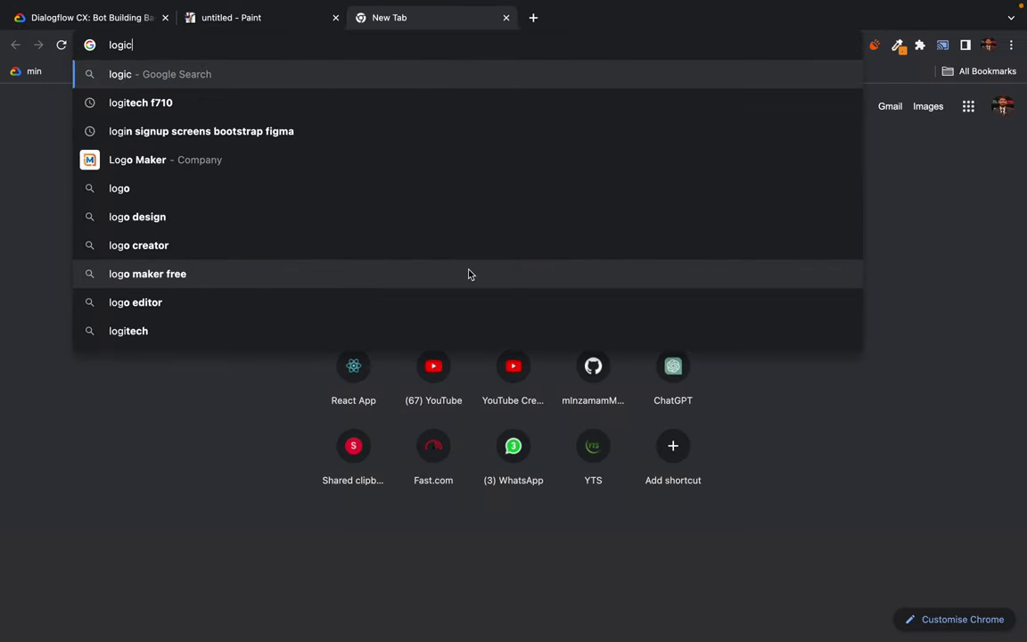
key(Return)
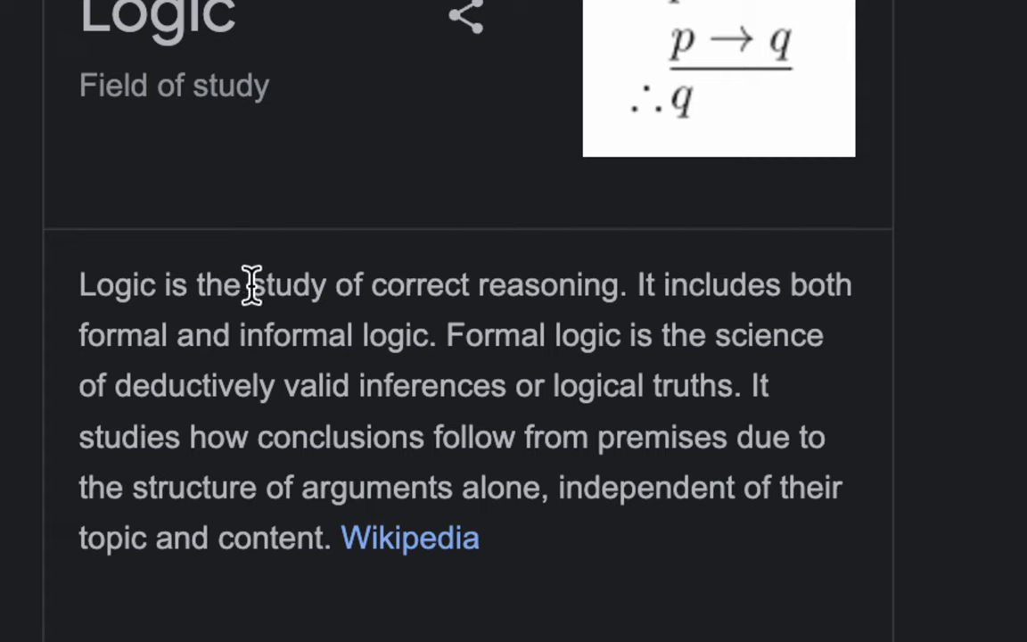
drag(252, 283, 621, 268)
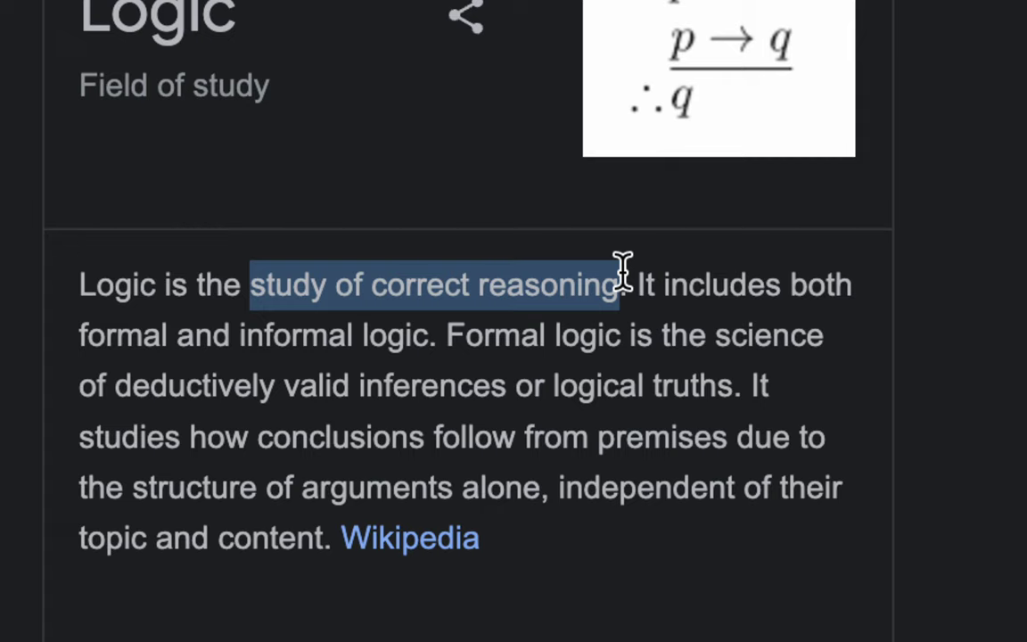
click(584, 282)
drag(252, 292, 617, 292)
click(622, 289)
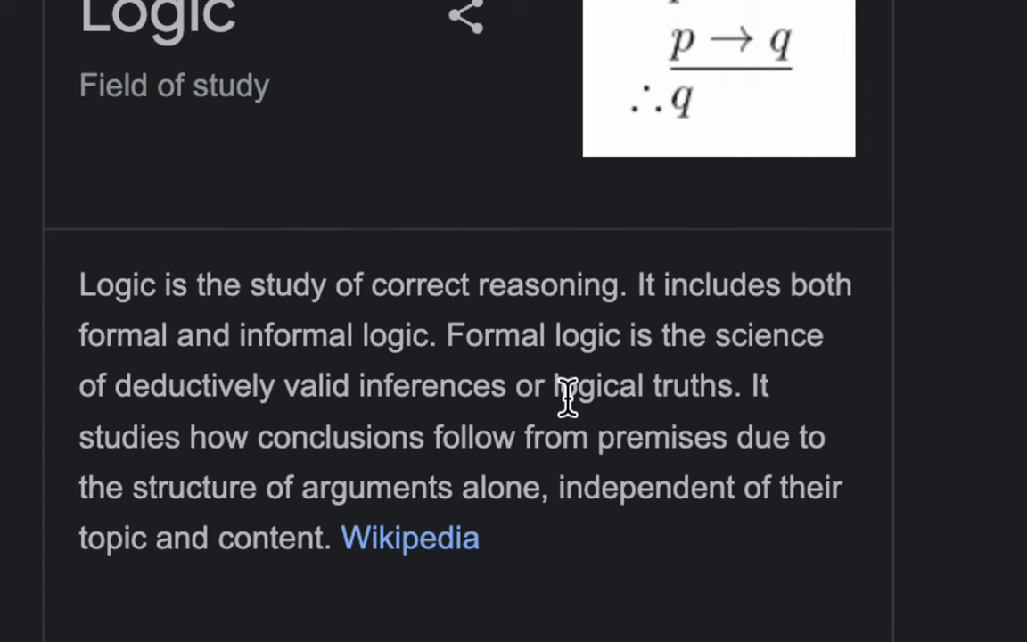
Skim the rest of the logic definition and search results, and close the search tab to return to the lab.
scroll(567, 396, down, 1)
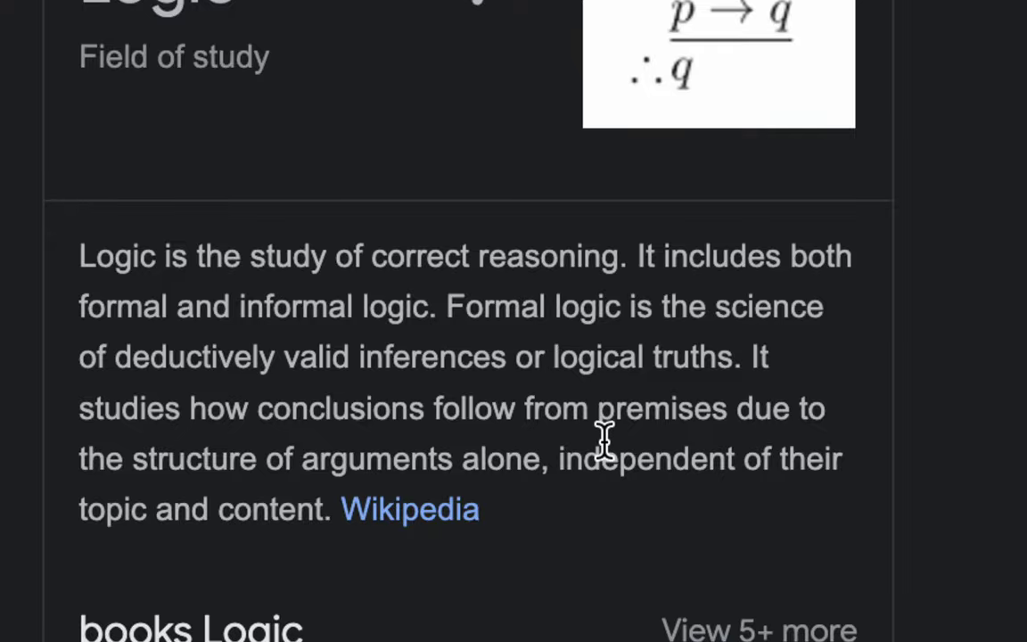
scroll(604, 440, down, 1)
scroll(604, 441, up, 1)
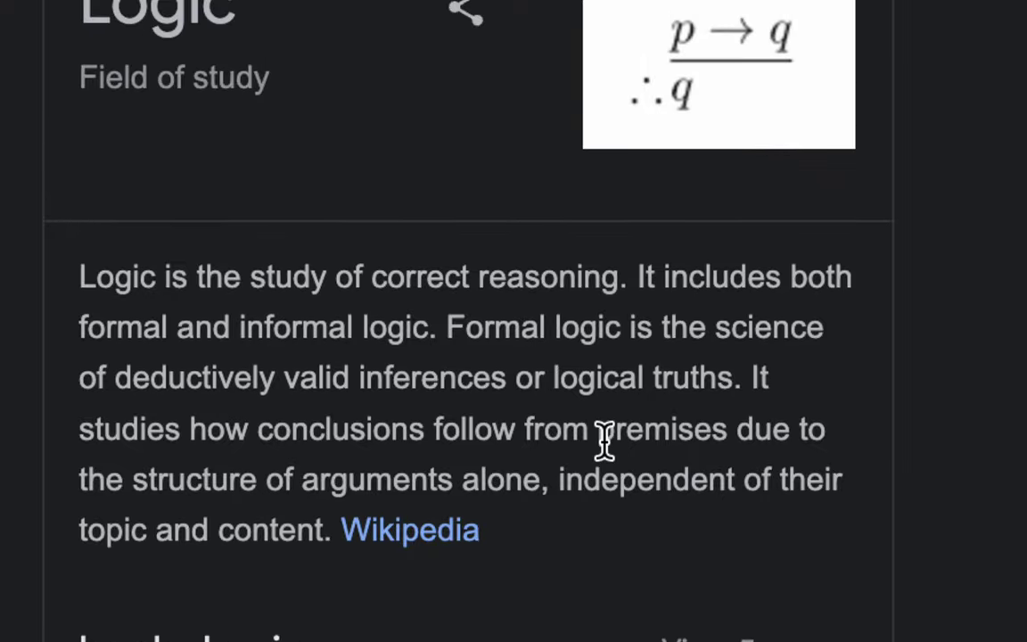
scroll(604, 440, down, 2)
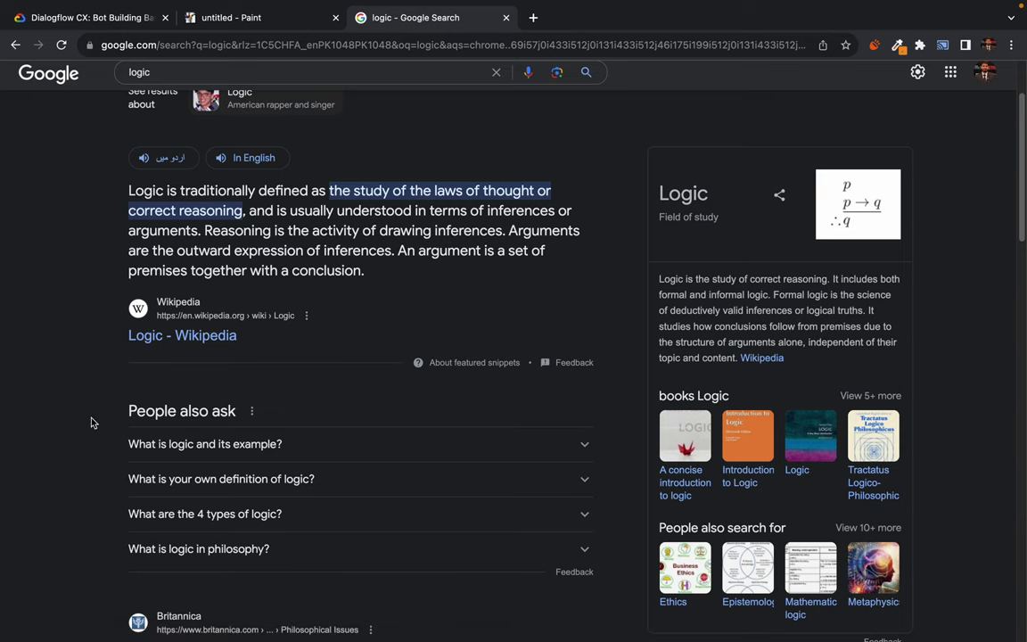
scroll(91, 422, up, 2)
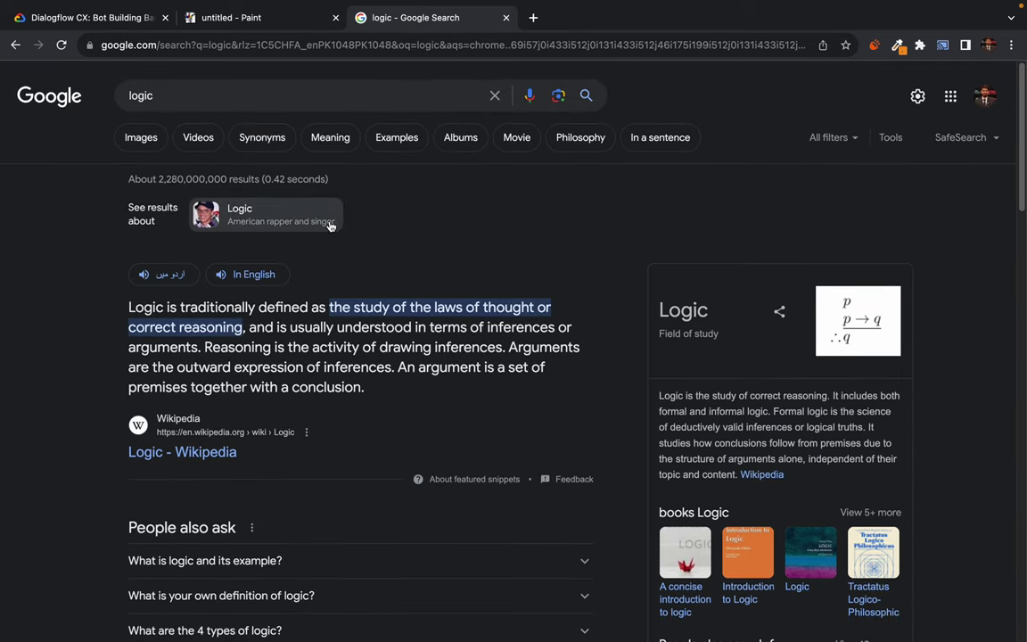
middle_click(389, 27)
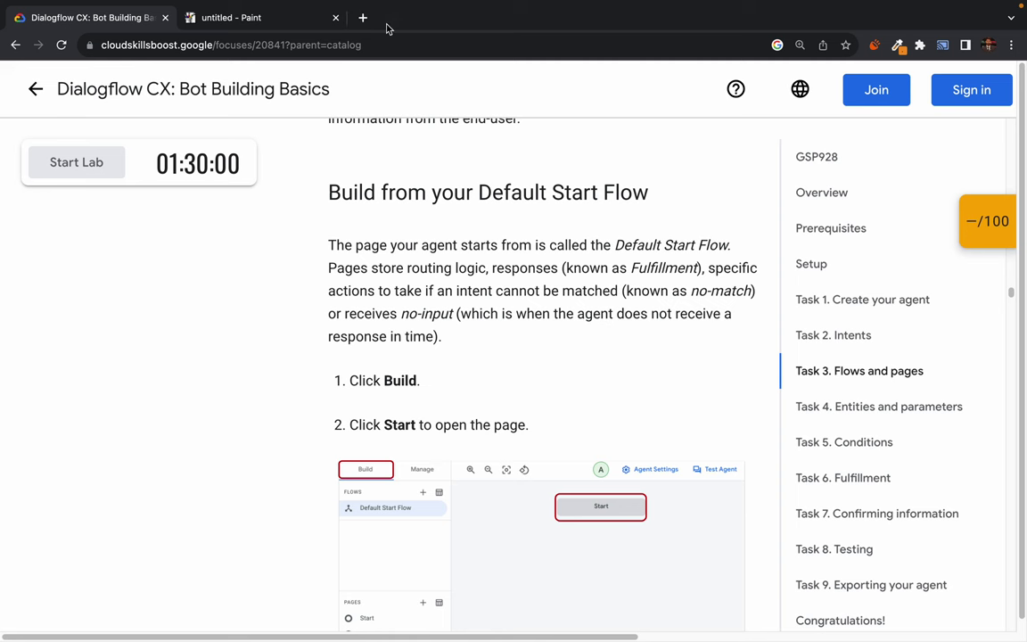
Reread the "Build from your Default Start Flow" heading in the lab instructions.
mouse_move(351, 193)
mouse_down()
mouse_move(570, 194)
mouse_move(357, 194)
mouse_up()
click(574, 197)
click(352, 192)
drag(352, 192, 526, 193)
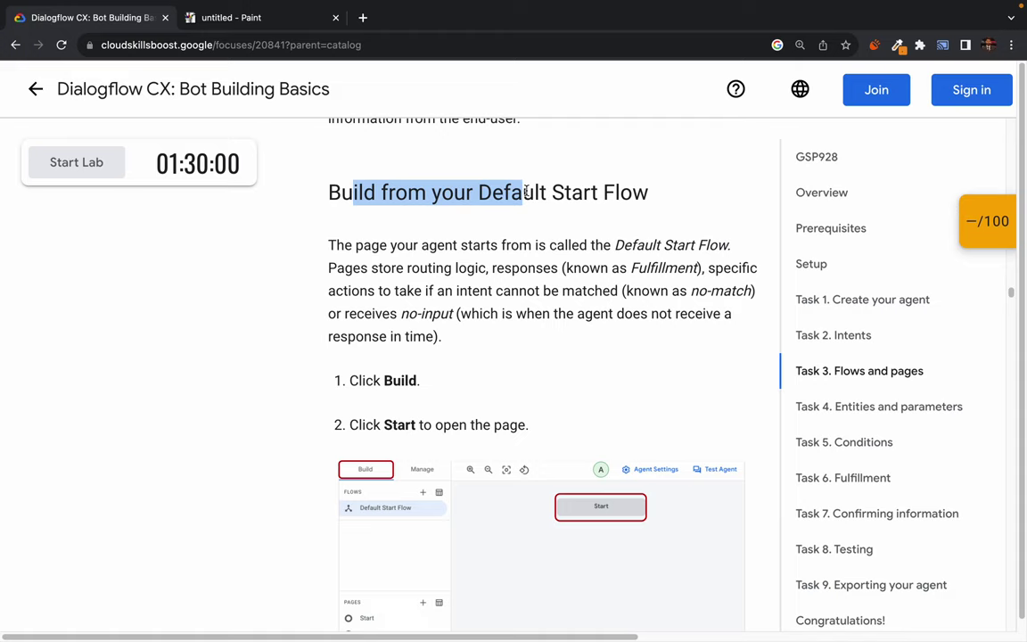
click(525, 192)
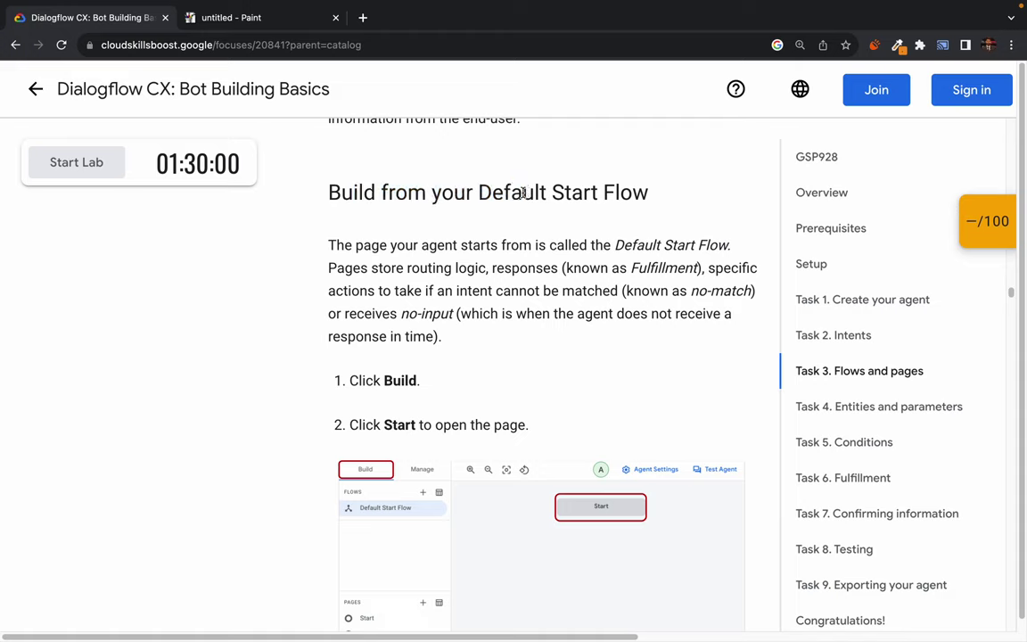
triple_click(522, 193)
click(523, 194)
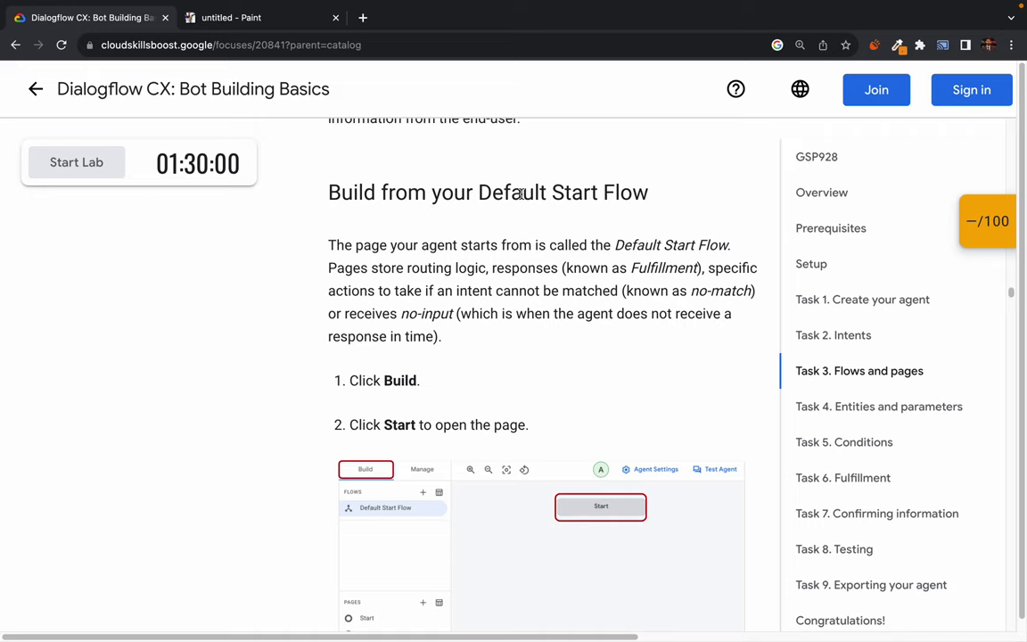
Read the Default Start Flow paragraph on what pages store: routing logic, responses (Fulfillment) and specific actions for no-match.
scroll(539, 336, down, 1)
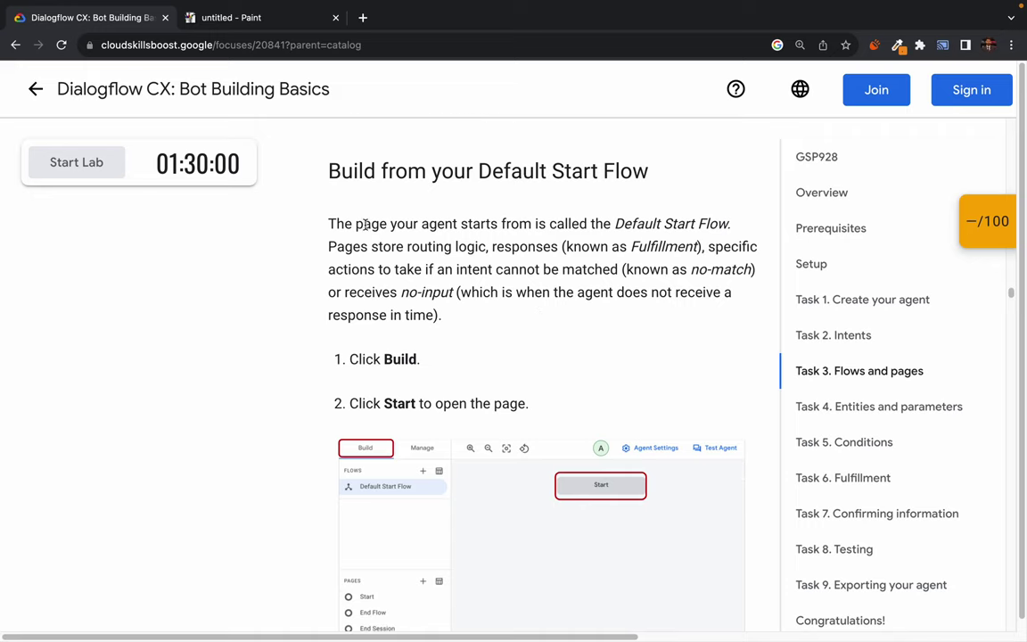
drag(329, 247, 485, 250)
double_click(441, 250)
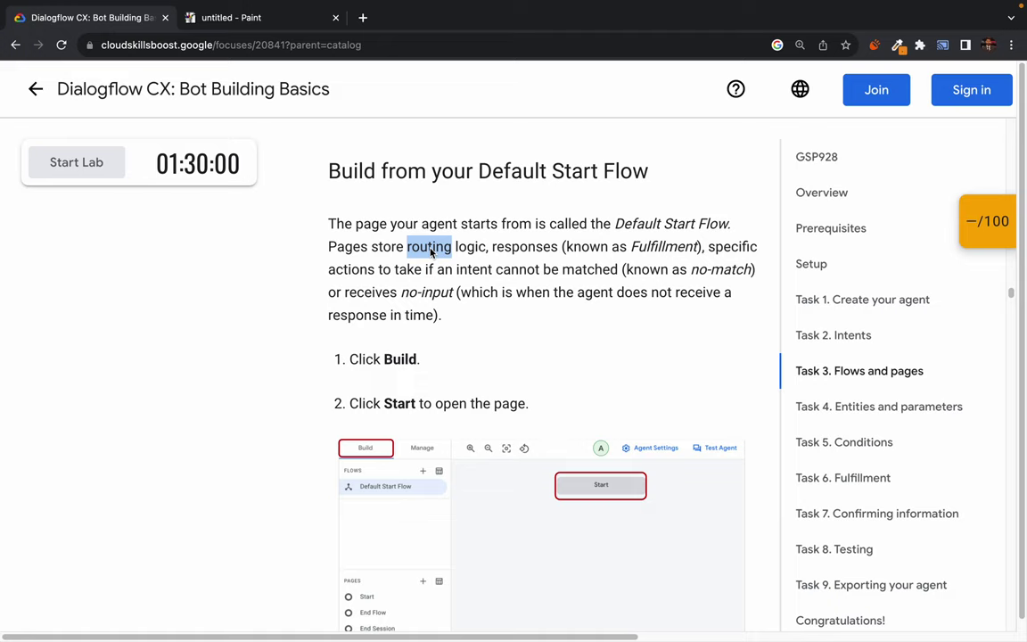
double_click(524, 246)
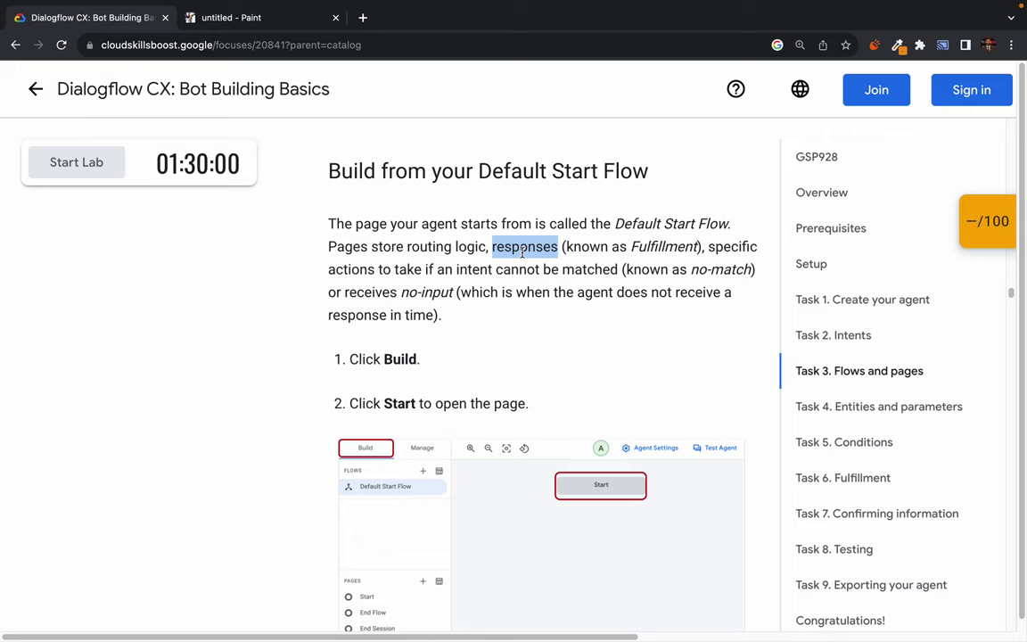
double_click(664, 247)
double_click(721, 248)
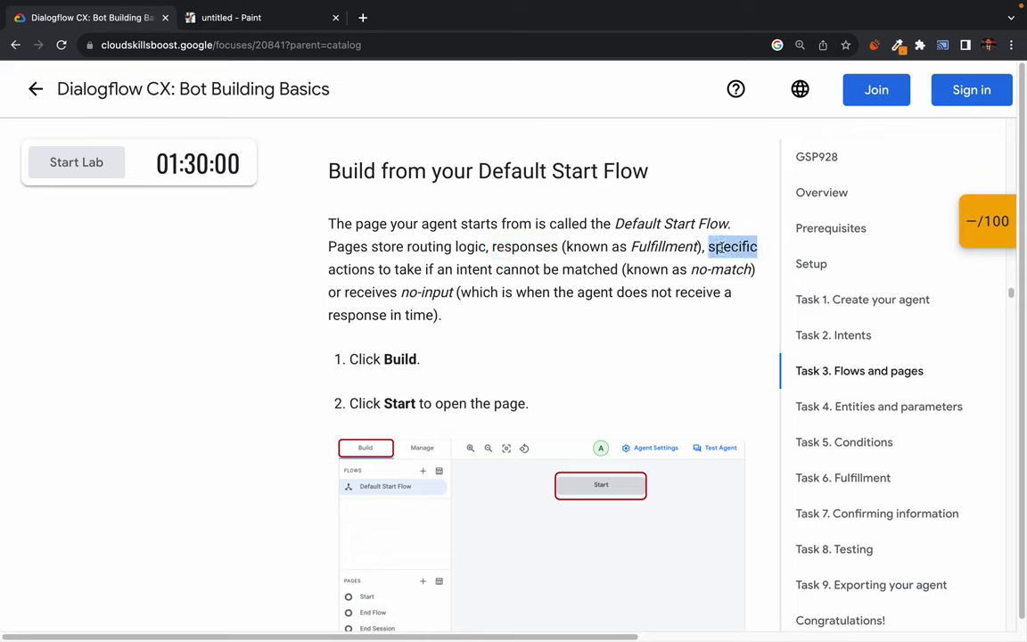
double_click(417, 269)
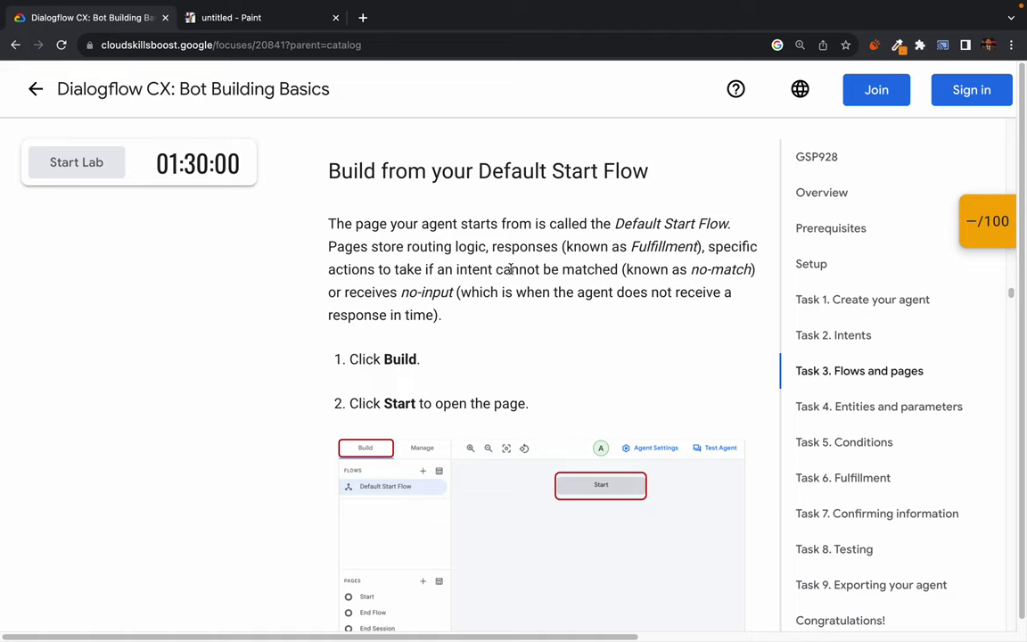
double_click(589, 271)
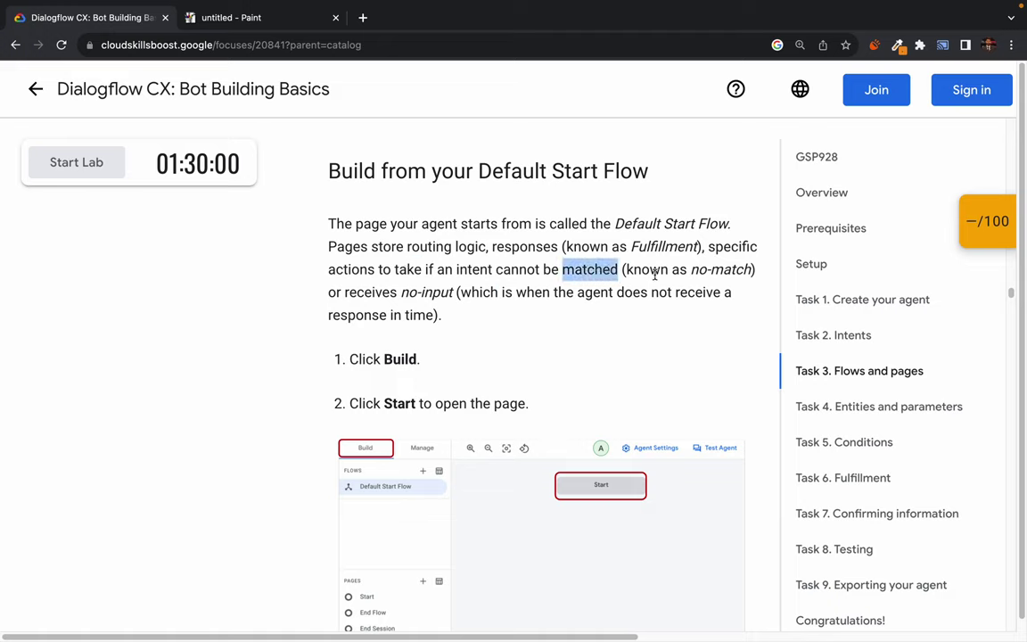
drag(692, 269, 754, 270)
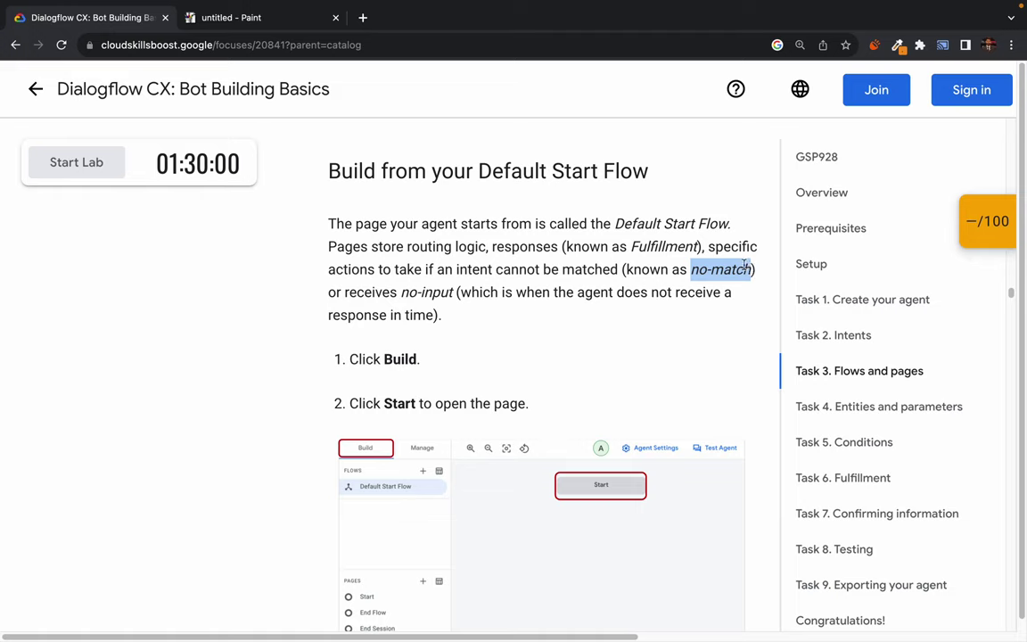
Reread the phrase "Pages store routing logic" together with the term "no-match".
double_click(347, 247)
drag(381, 245, 486, 248)
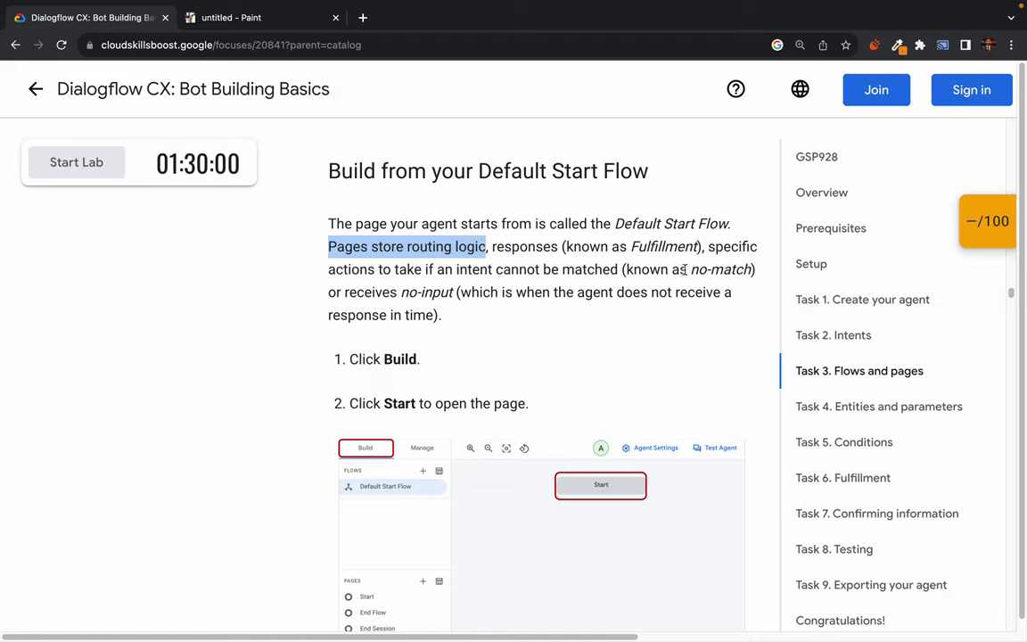
drag(691, 270, 754, 270)
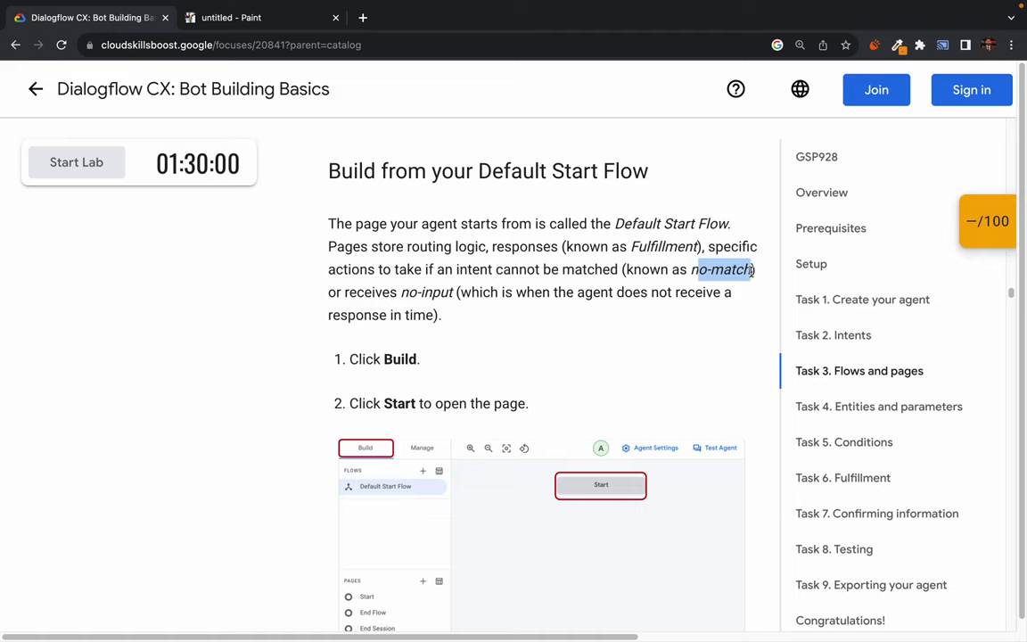
click(752, 272)
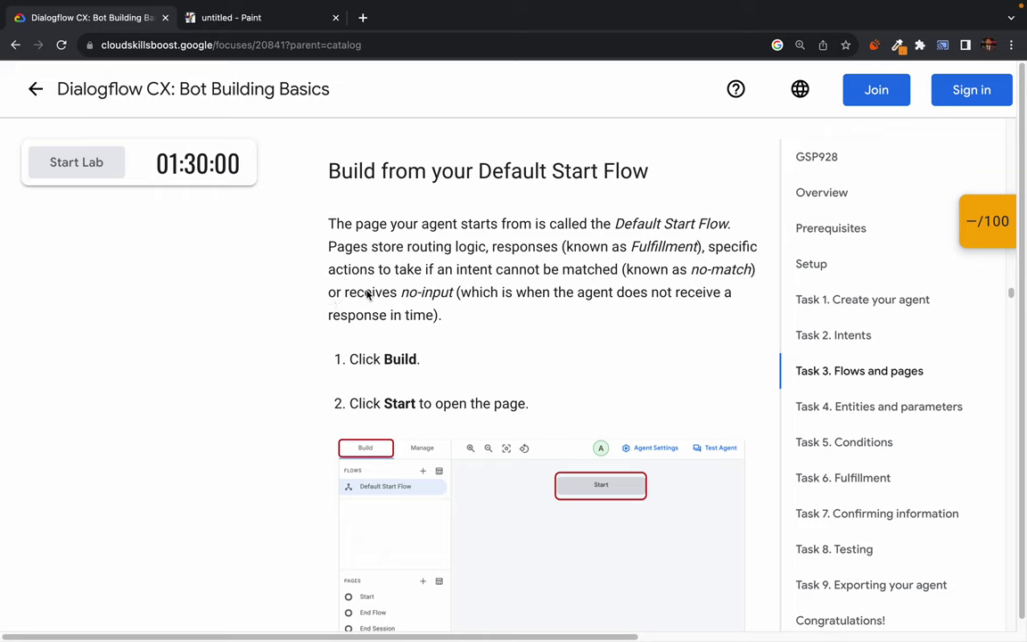
Read the explanation of "no-input", covering the case where the agent does not receive a response in time.
mouse_move(348, 296)
mouse_down()
mouse_move(456, 301)
mouse_move(346, 295)
mouse_up()
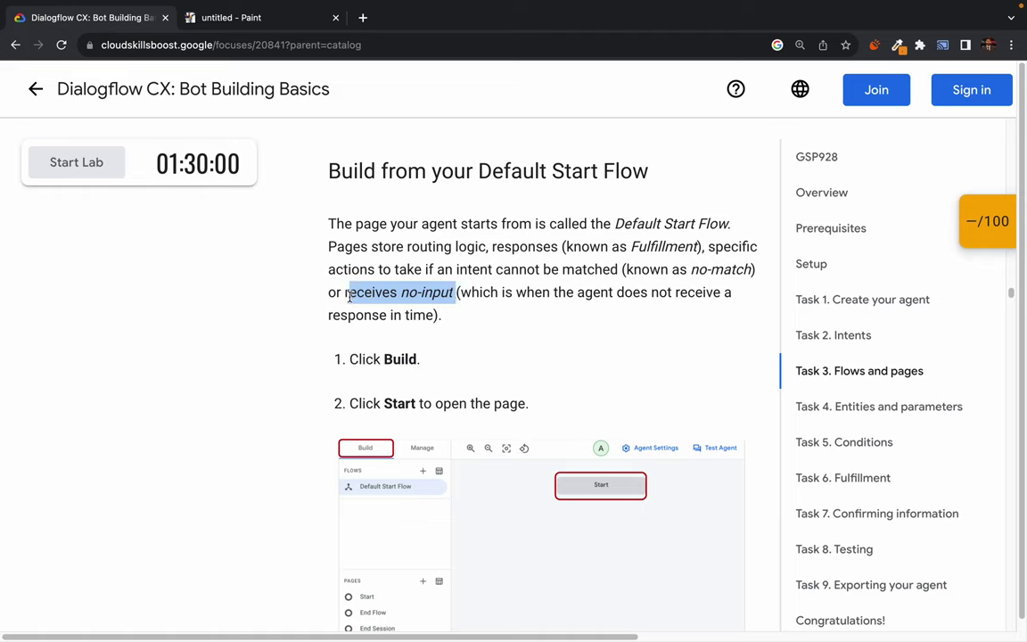
double_click(433, 298)
click(433, 298)
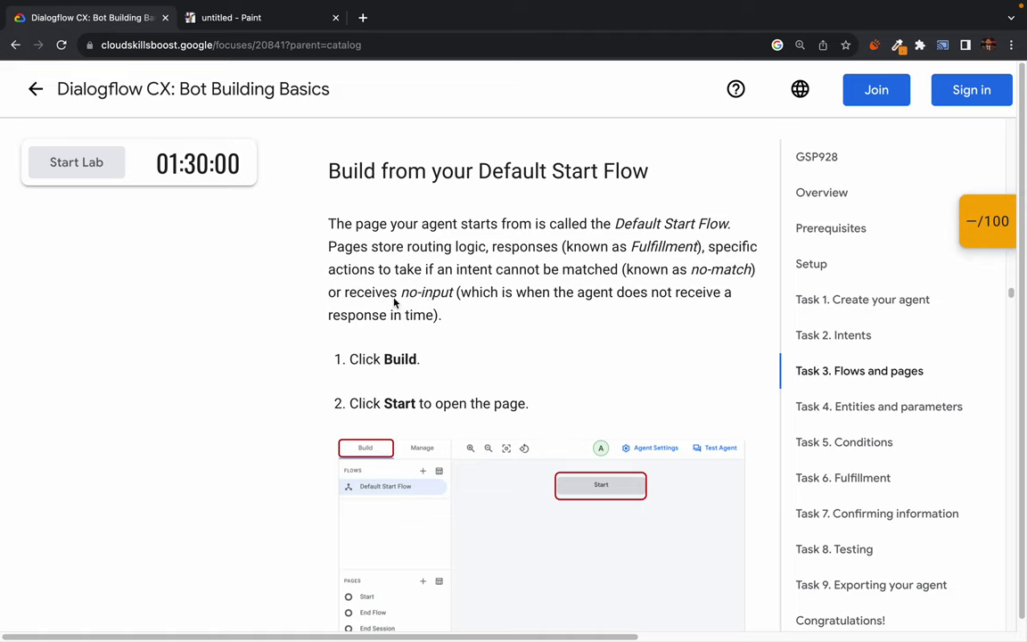
drag(403, 302, 453, 297)
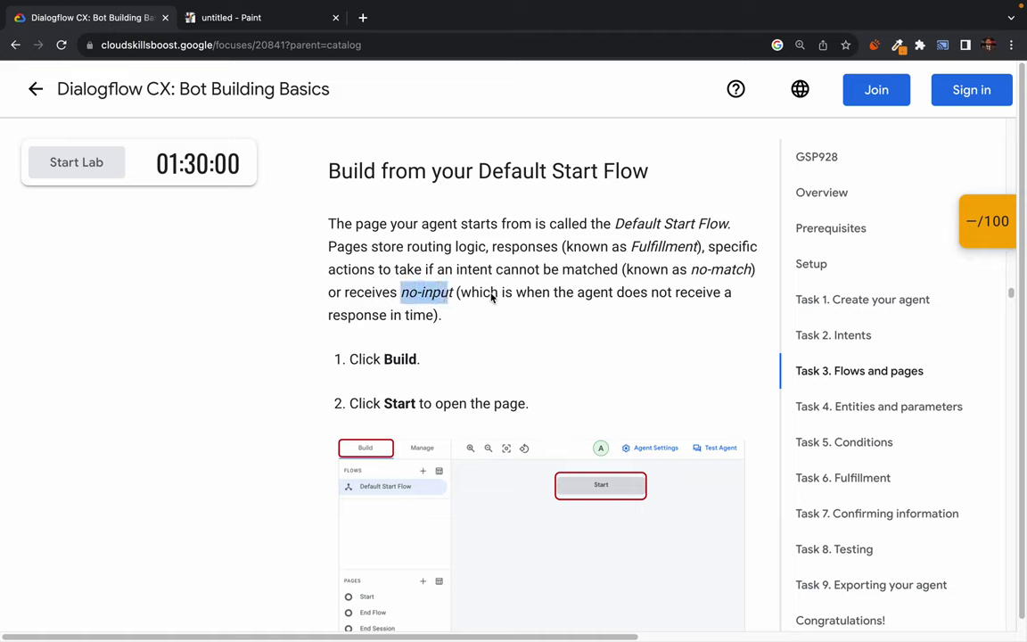
drag(517, 294, 729, 295)
click(729, 294)
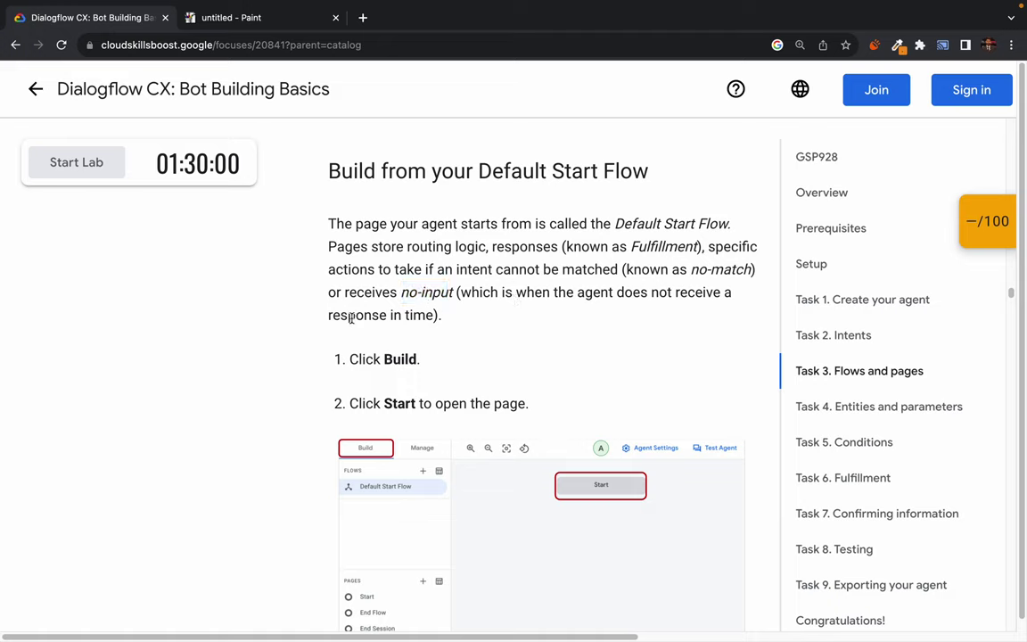
drag(348, 314, 417, 318)
double_click(419, 318)
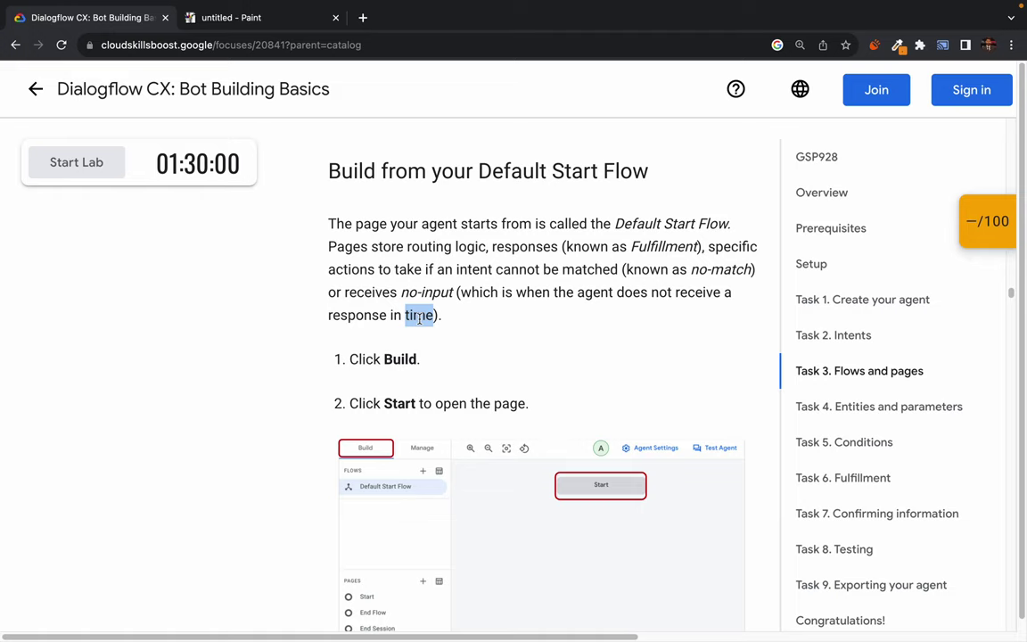
click(419, 318)
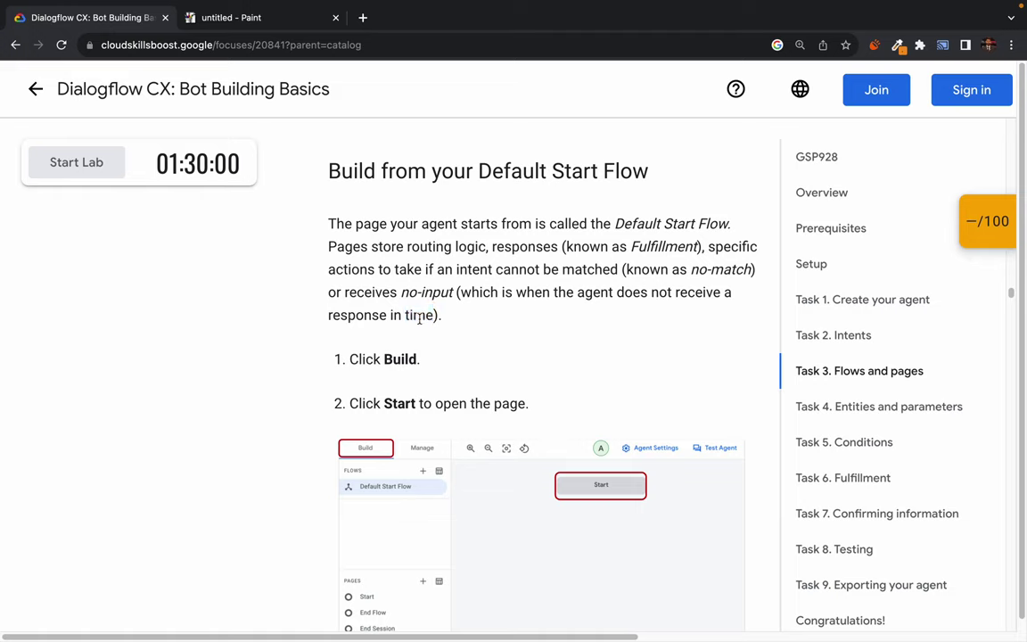
double_click(419, 318)
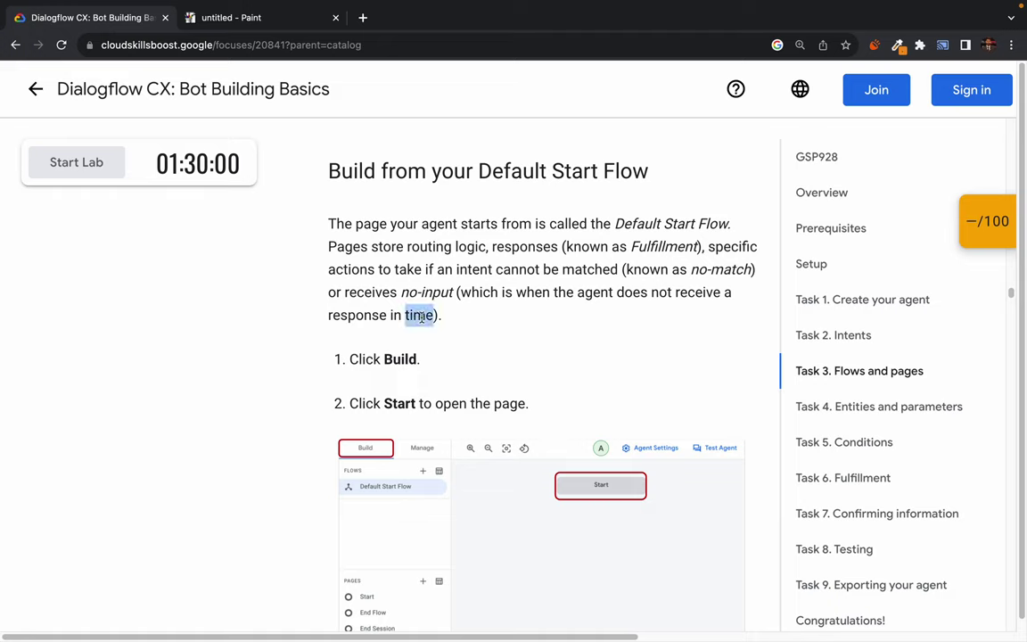
click(421, 318)
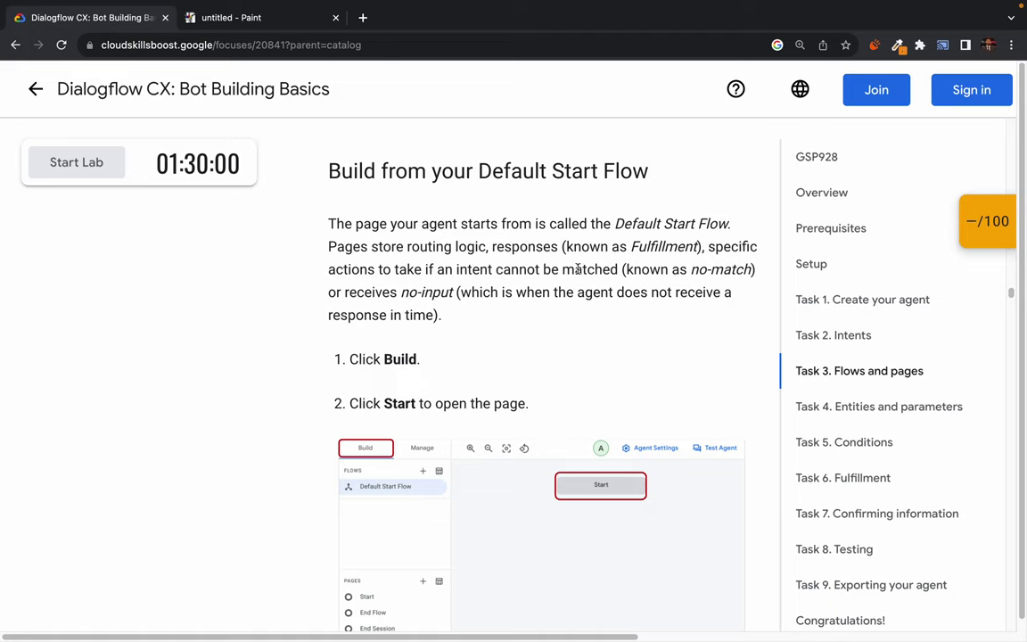
Reread the whole sentence on pages storing routing logic, responses and actions for unmatched intents.
drag(641, 269, 552, 320)
click(553, 320)
drag(329, 247, 685, 259)
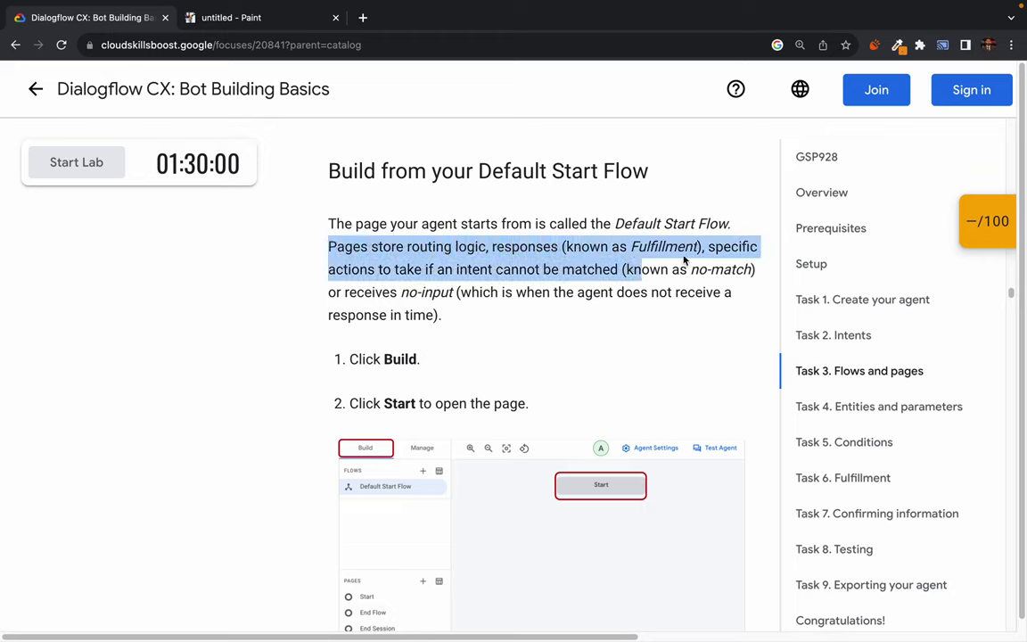
click(745, 247)
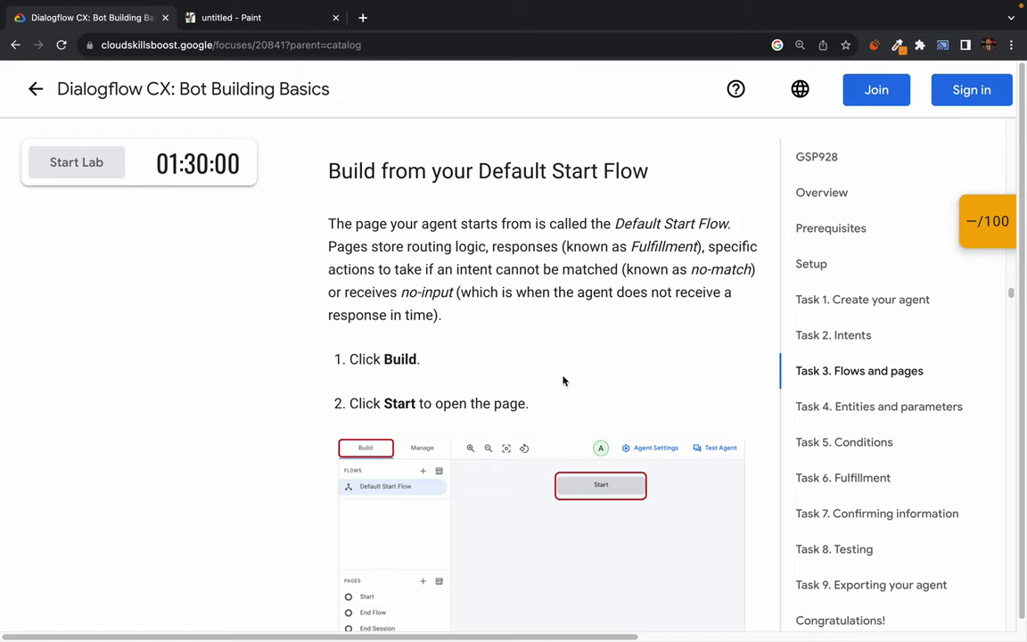
Read lab steps 1 and 2 on going to Build and opening the Start page.
scroll(240, 519, down, 3)
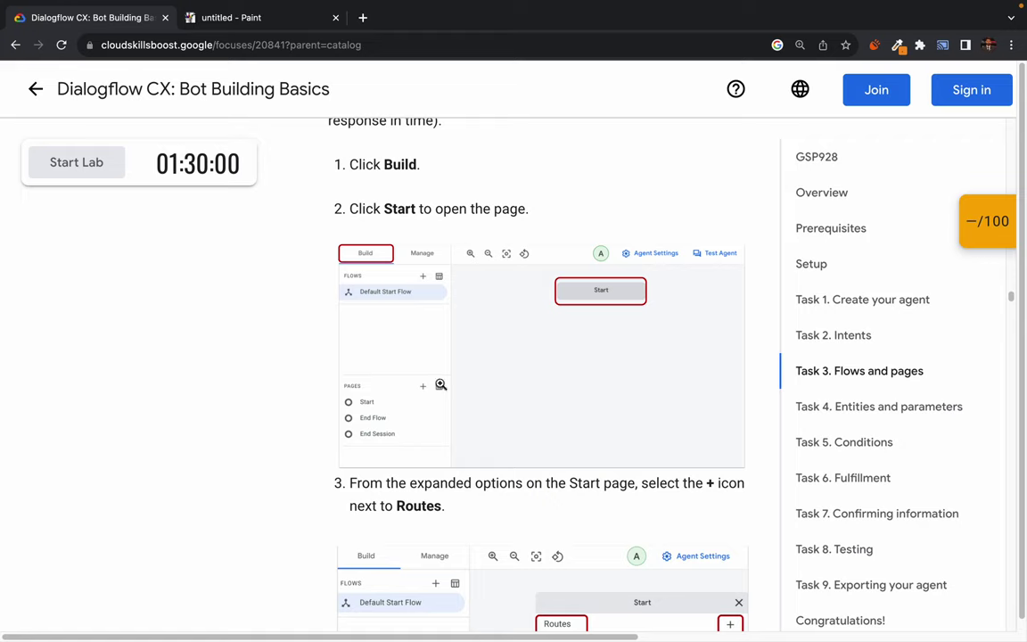
drag(361, 208, 456, 209)
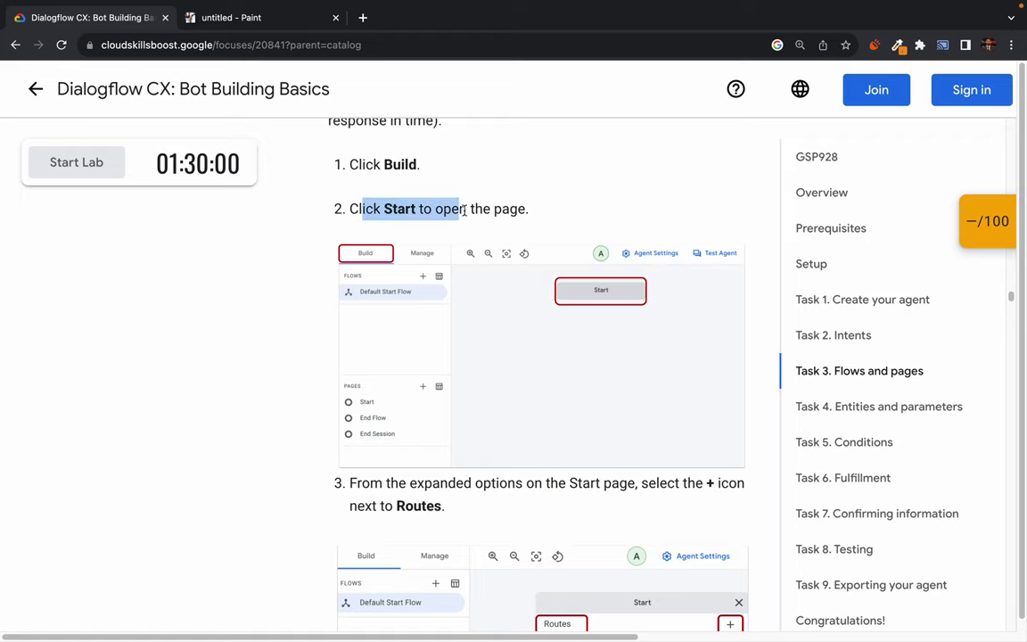
click(504, 215)
scroll(566, 393, down, 1)
scroll(566, 393, right, 1)
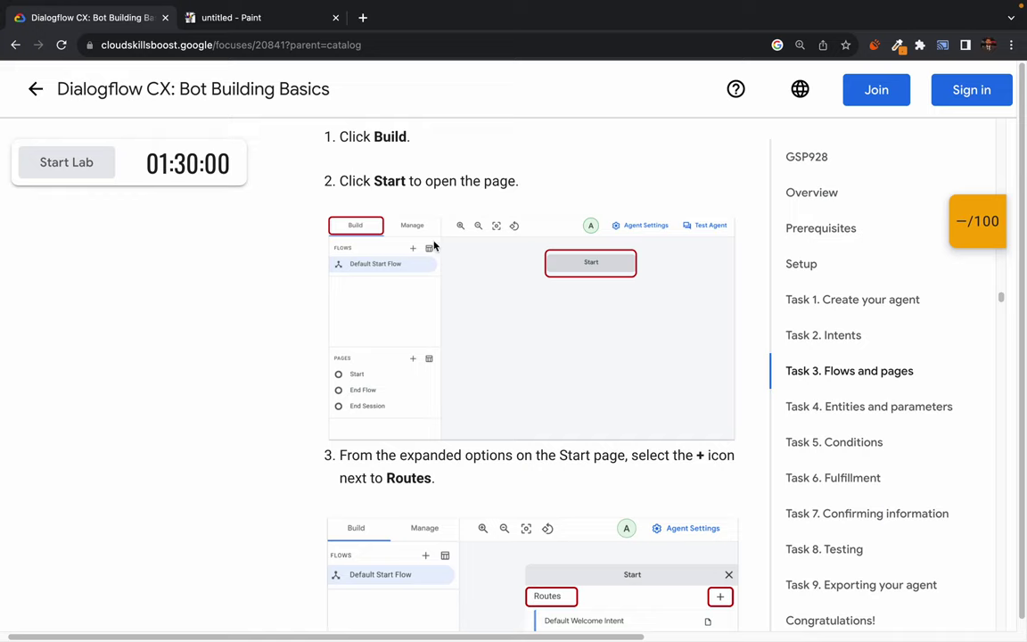
drag(351, 181, 510, 181)
click(512, 182)
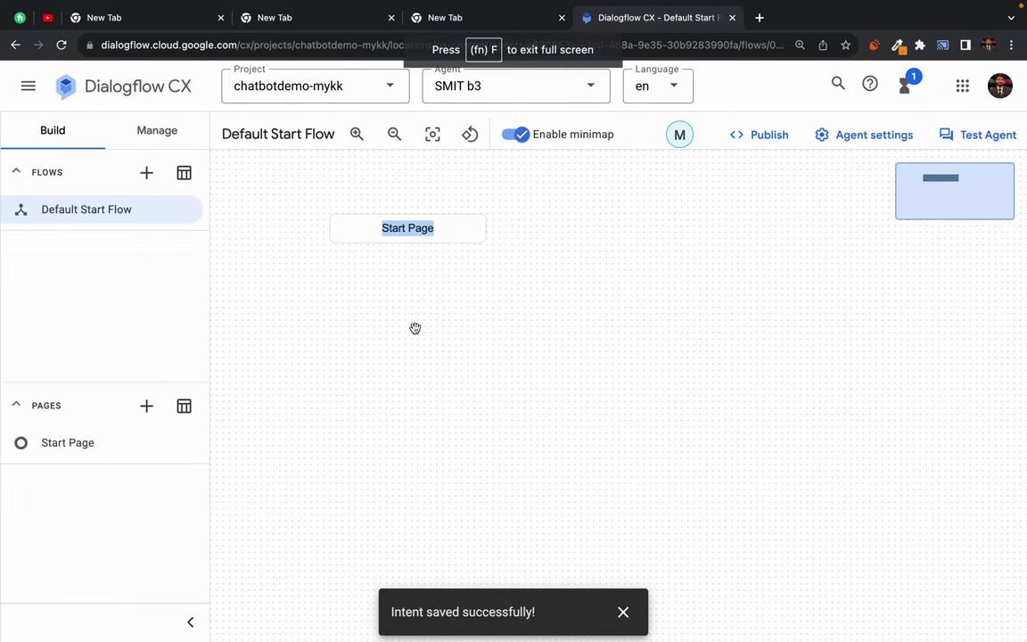
Open the Start Page of the Default Start Flow in Dialogflow CX.
click(367, 229)
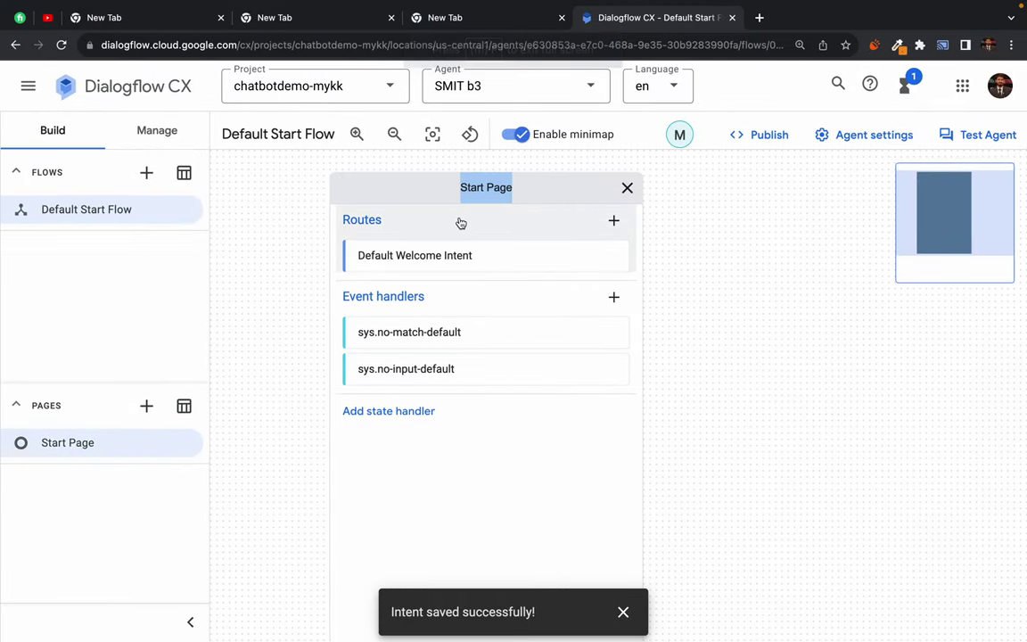
click(482, 197)
click(411, 247)
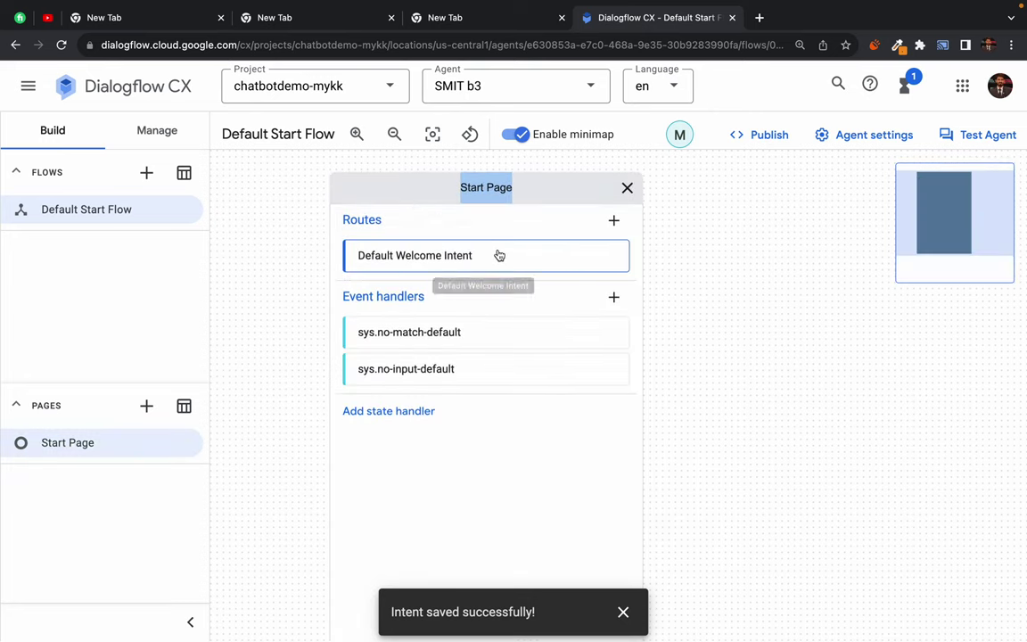
Inspect the Start Page's routes table, close it, and dismiss the intent notification.
click(491, 225)
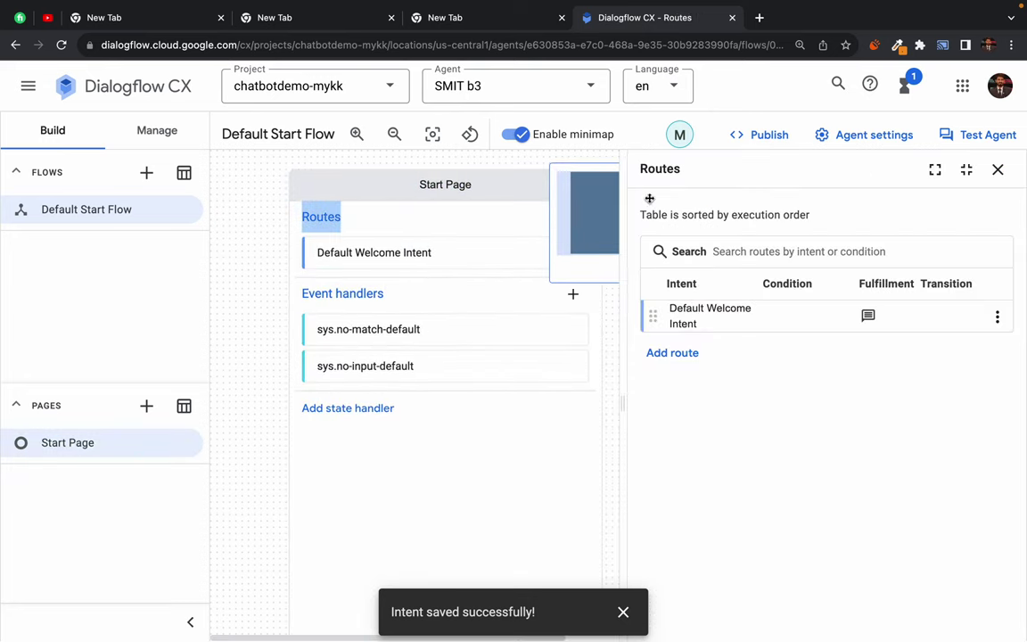
click(997, 169)
click(392, 228)
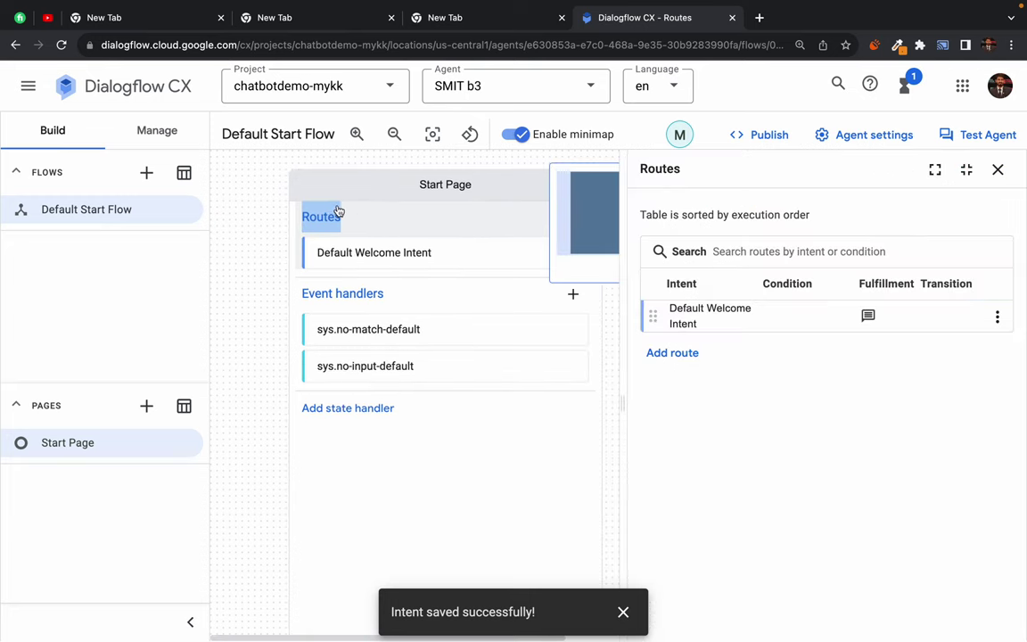
click(297, 234)
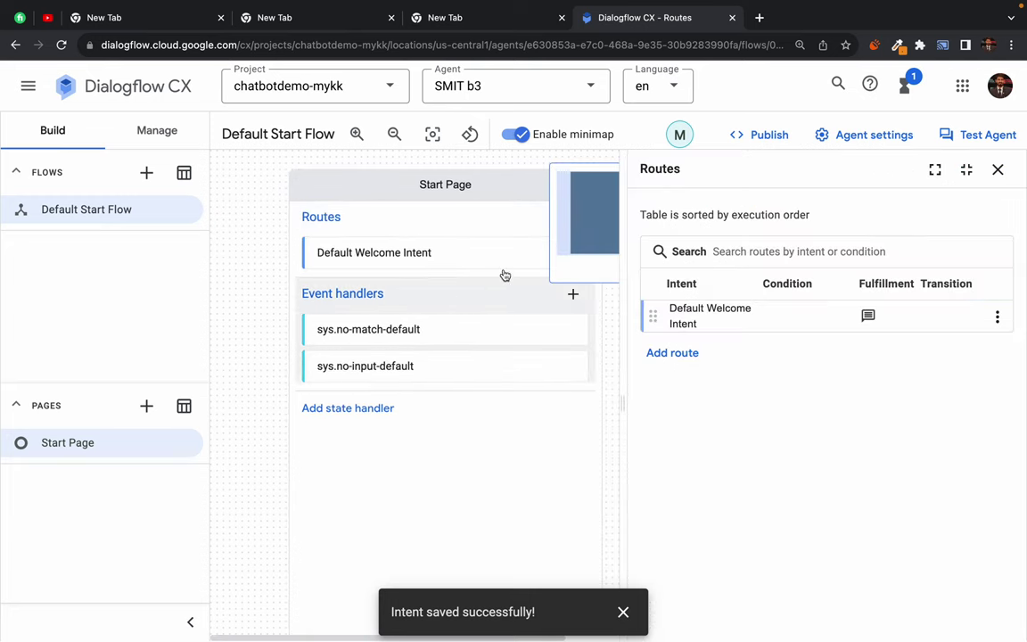
click(997, 169)
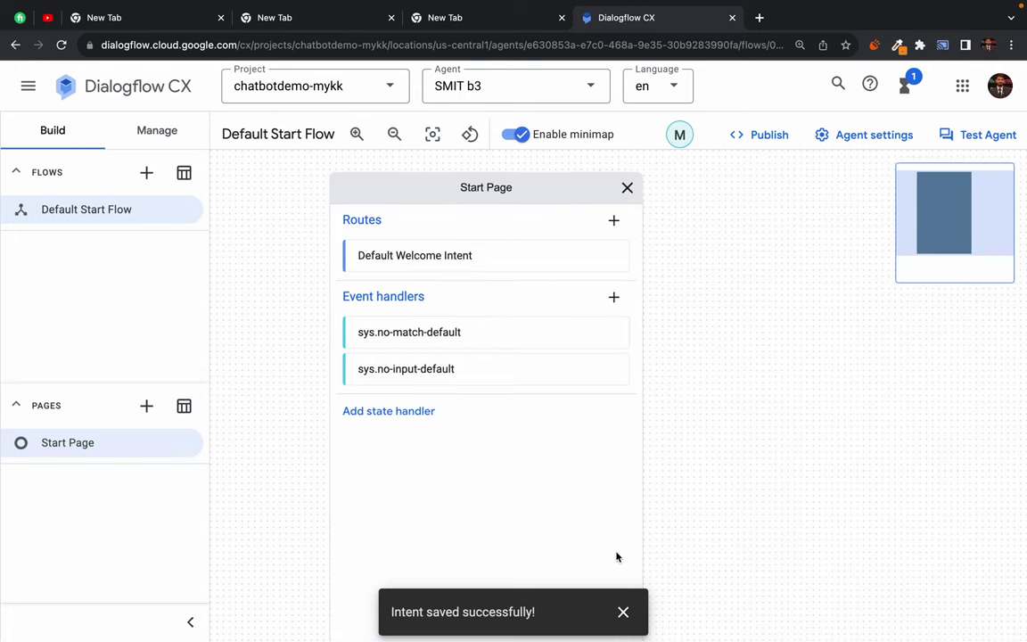
click(635, 619)
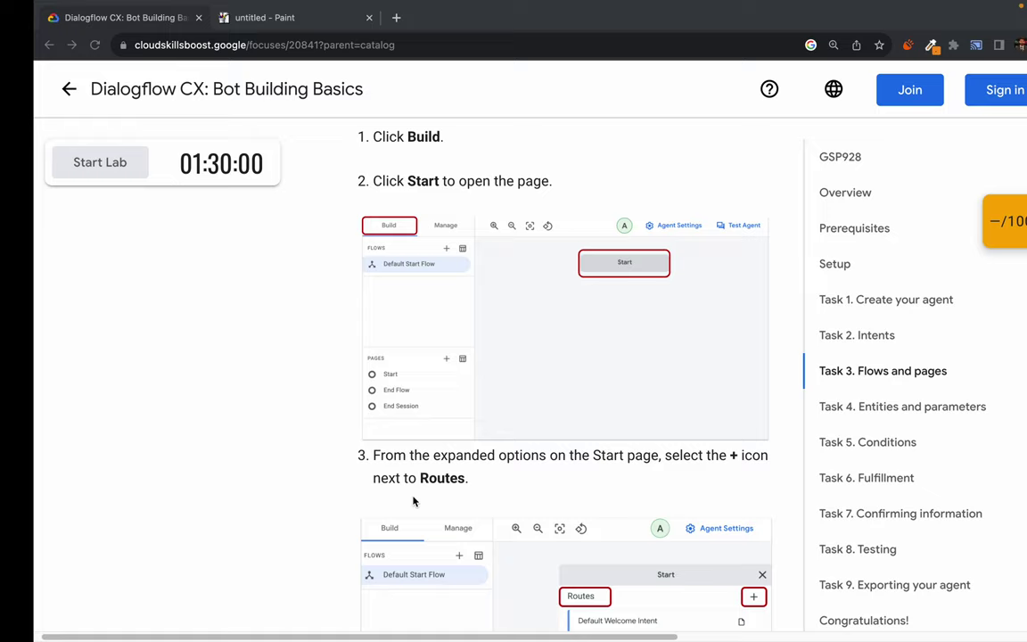
Compare the Start Page with the lab instructions and read steps 3 and 4 on adding a route for main.book_a_flight.
key(ctrl+Left)
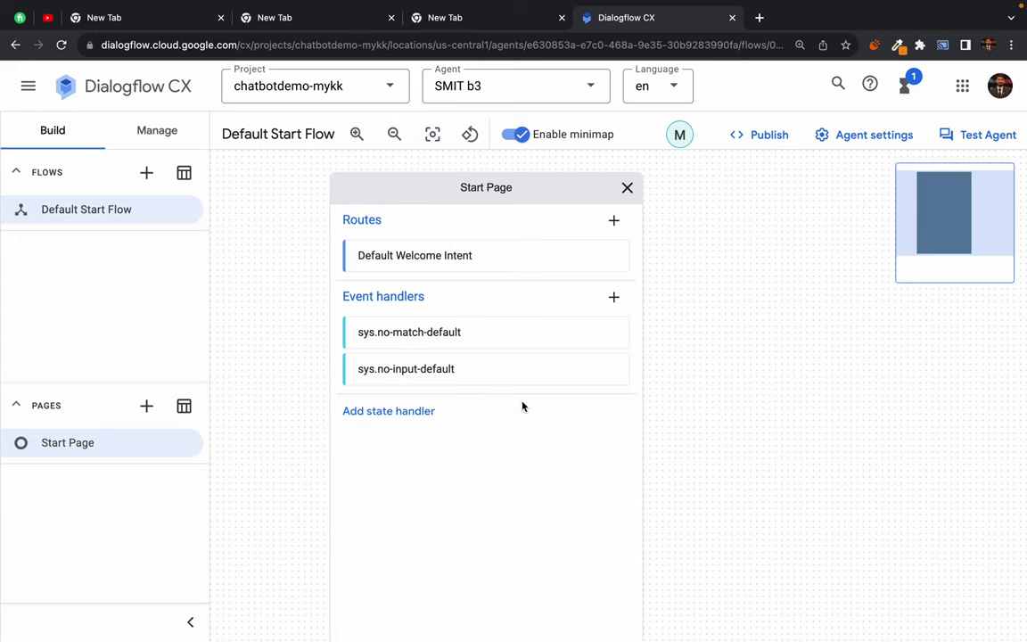
key(ctrl+Right)
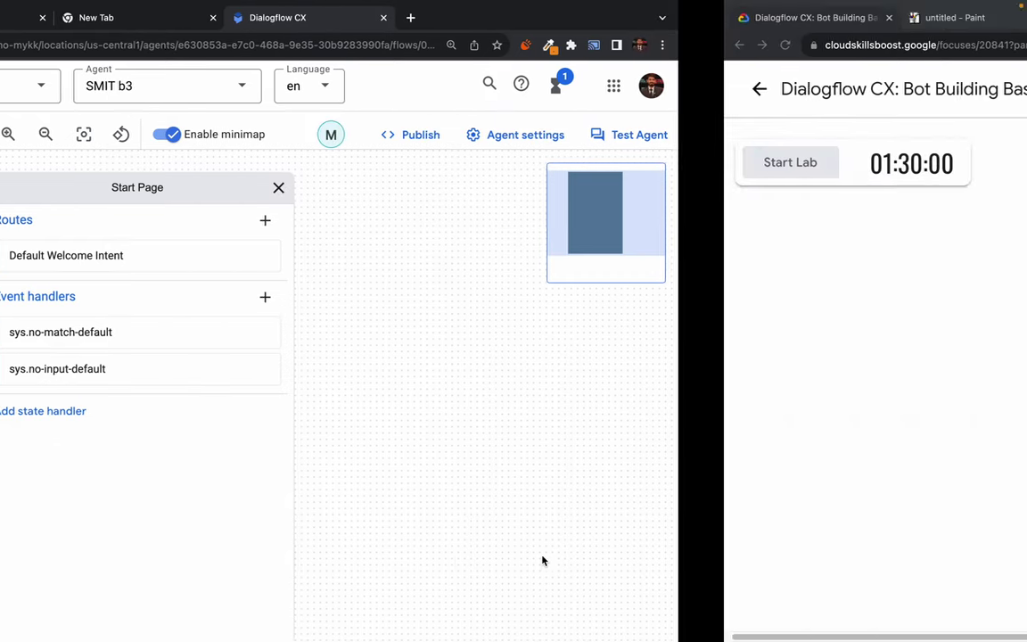
scroll(534, 428, down, 4)
scroll(534, 427, down, 3)
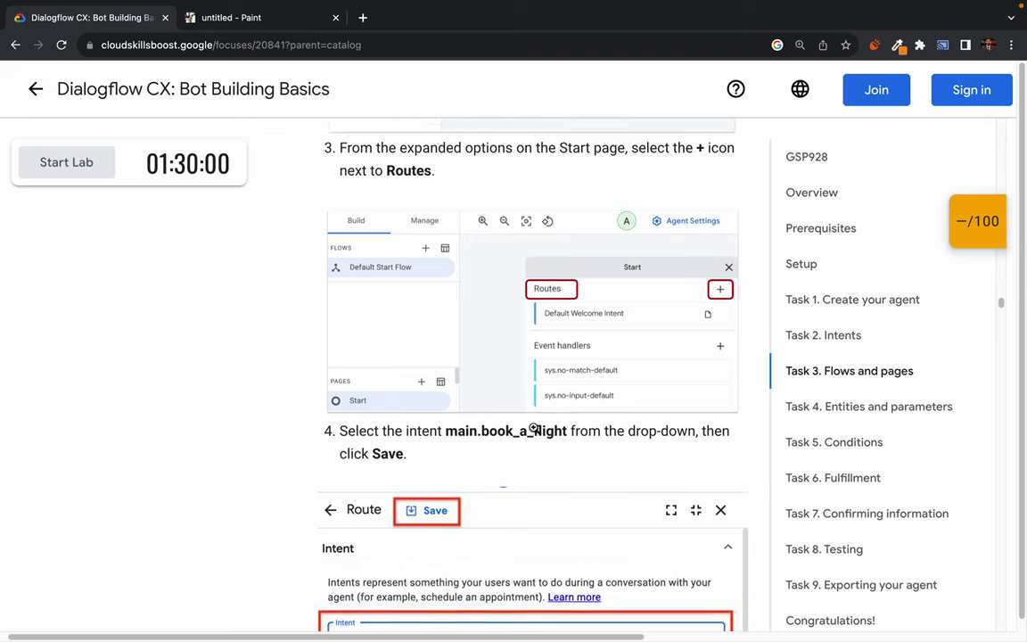
drag(570, 187, 624, 301)
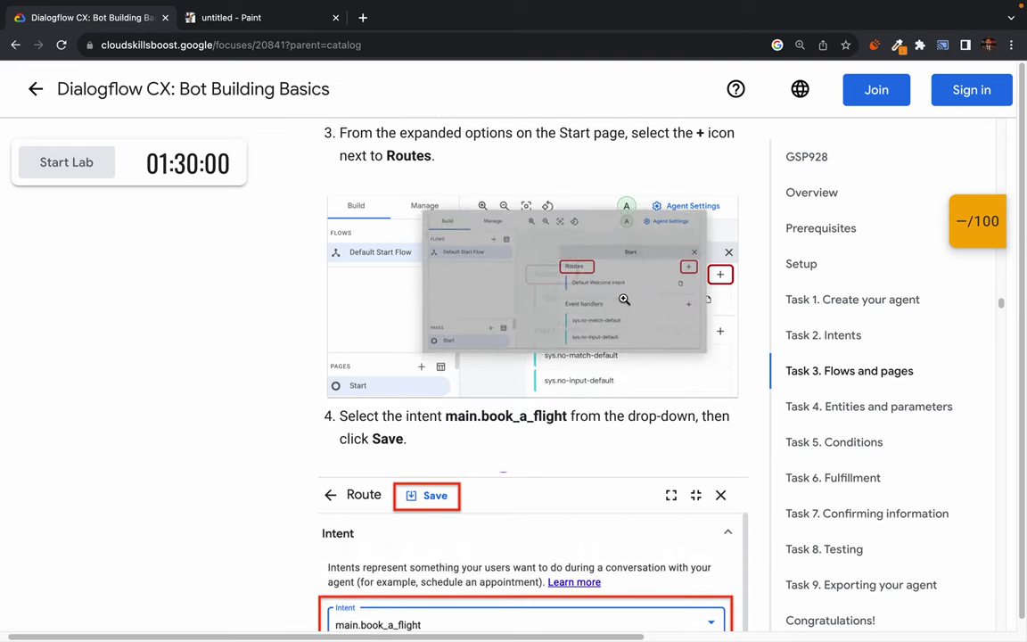
Reread lab step 3 on adding a route from the Start page and compare it with the screenshots around it.
scroll(650, 243, up, 2)
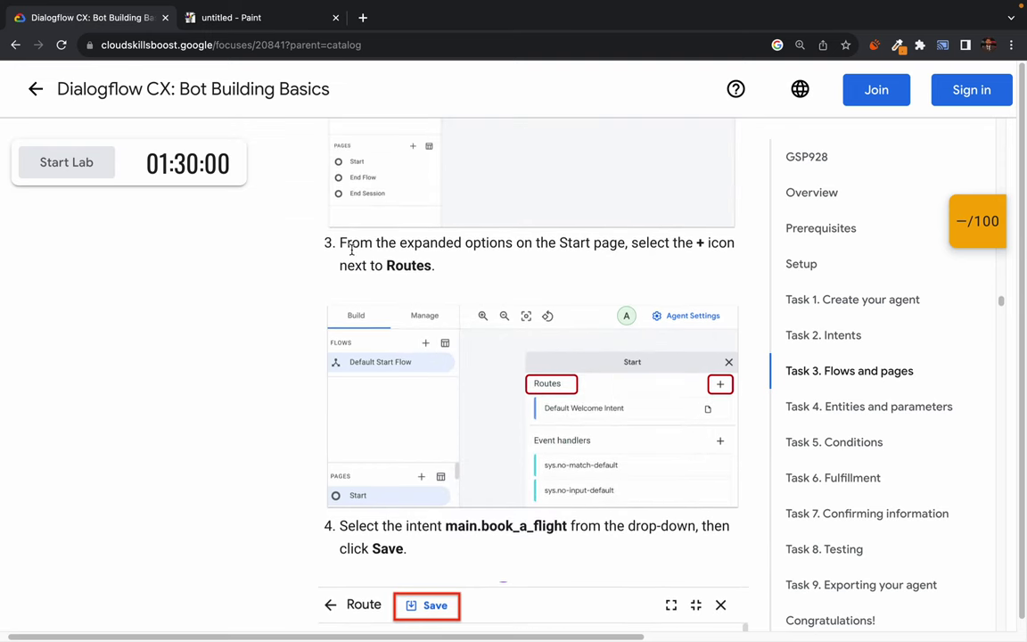
scroll(350, 249, up, 5)
scroll(350, 248, down, 3)
scroll(352, 250, up, 1)
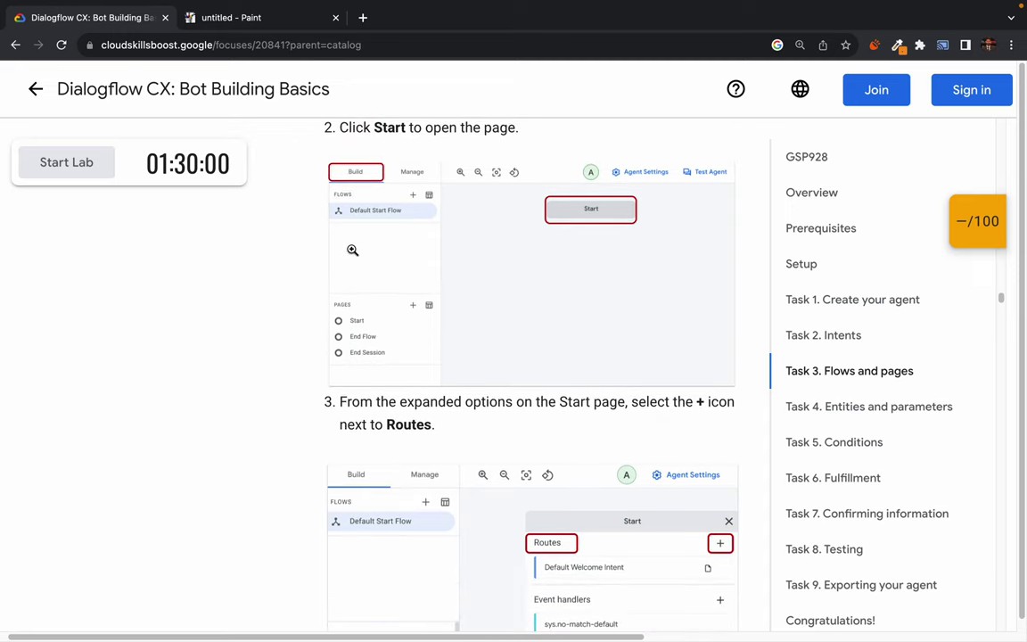
scroll(352, 250, down, 4)
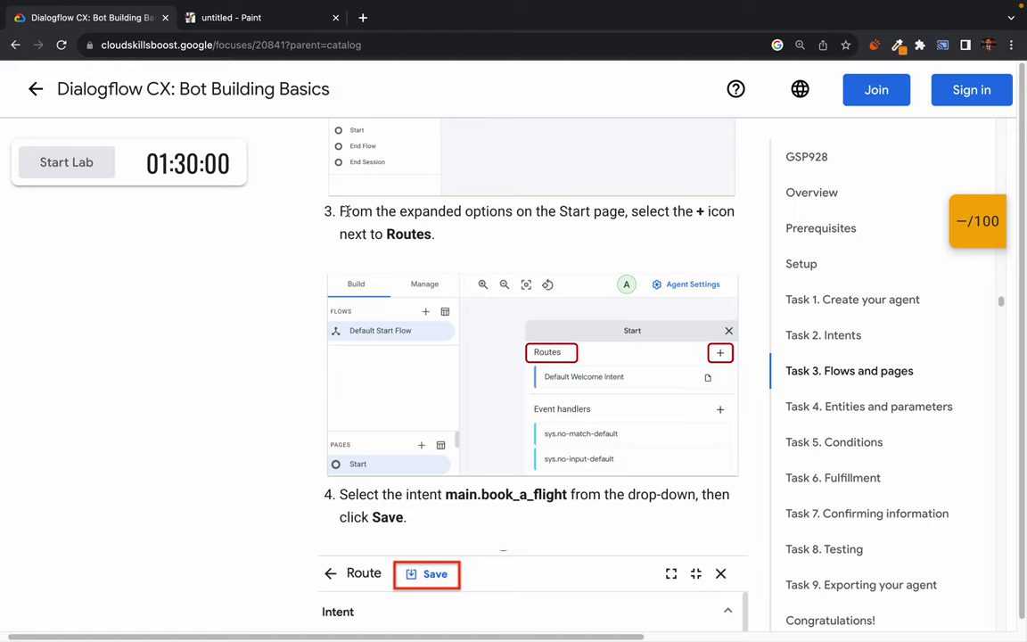
drag(631, 211, 729, 211)
click(384, 219)
drag(339, 234, 470, 238)
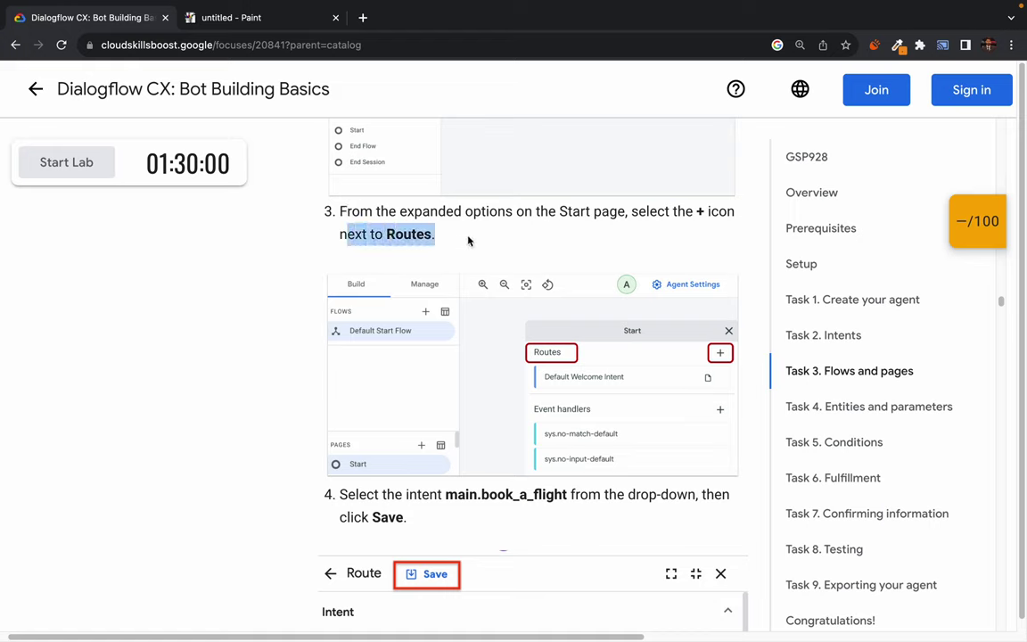
click(470, 238)
scroll(647, 345, down, 2)
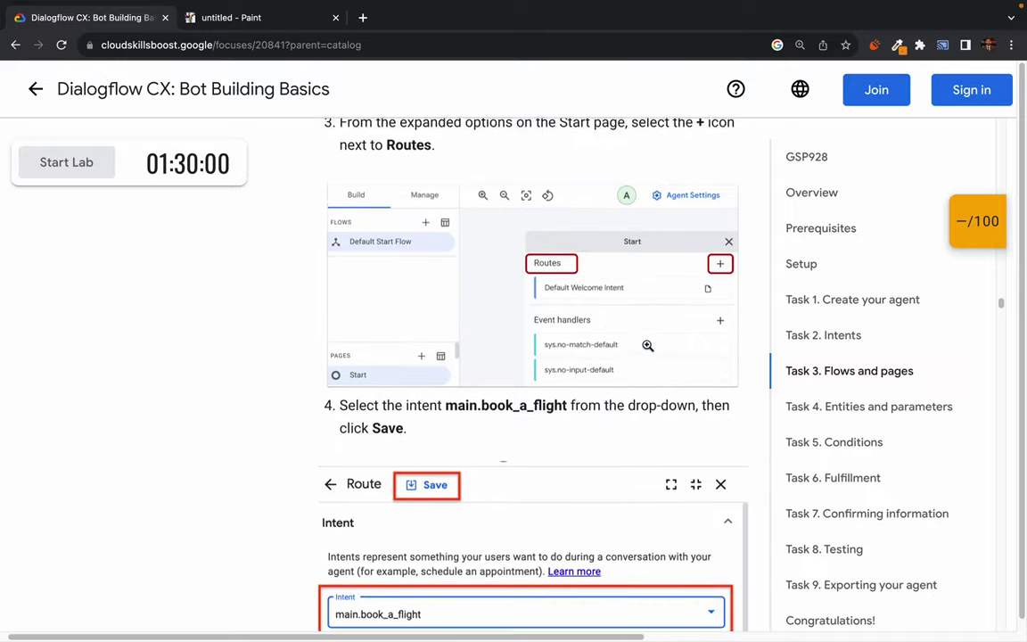
scroll(647, 345, up, 2)
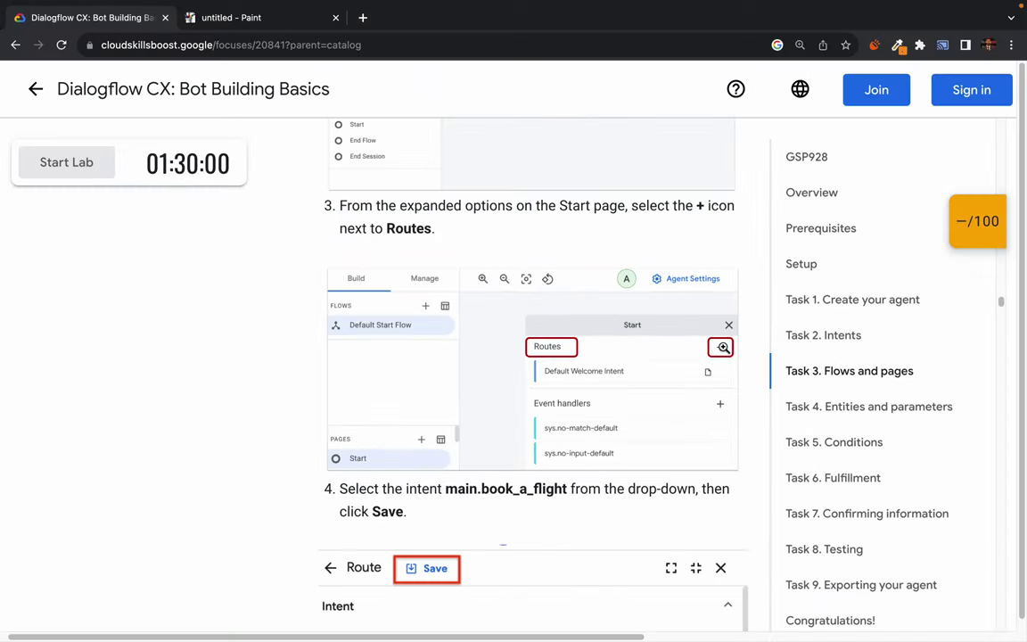
scroll(614, 464, down, 3)
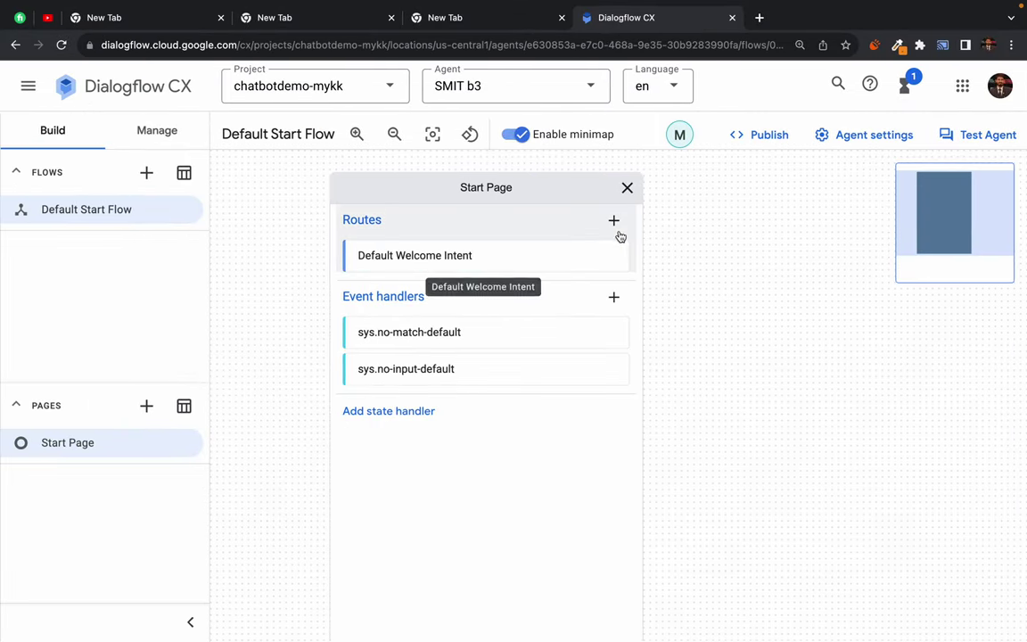
Open a new route form for the Start Page in Dialogflow CX and place the cursor in its description.
click(614, 222)
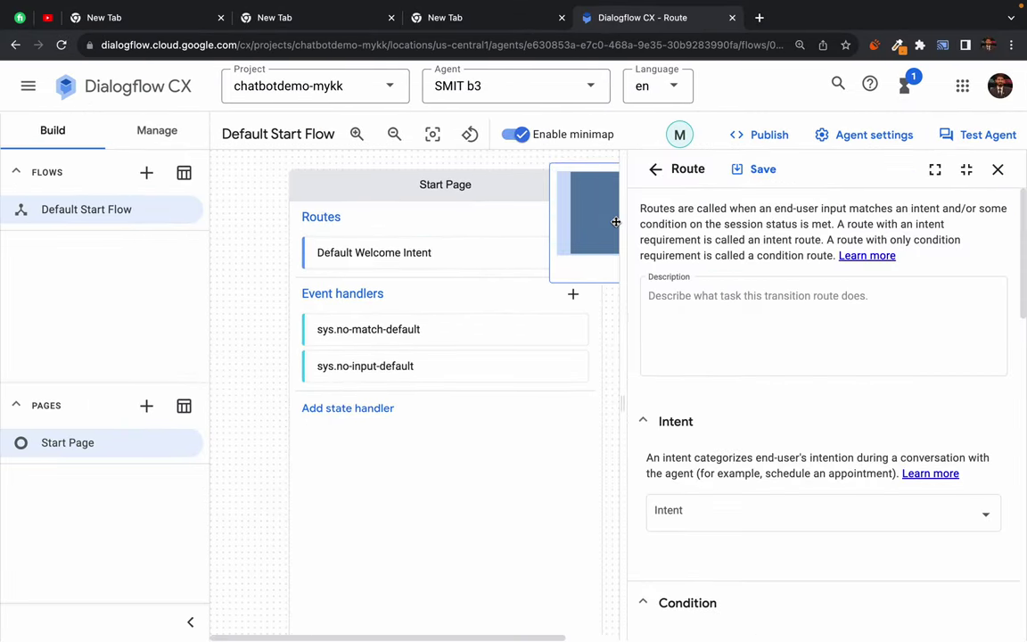
scroll(757, 250, up, 1)
scroll(751, 269, down, 1)
scroll(751, 268, up, 1)
click(749, 303)
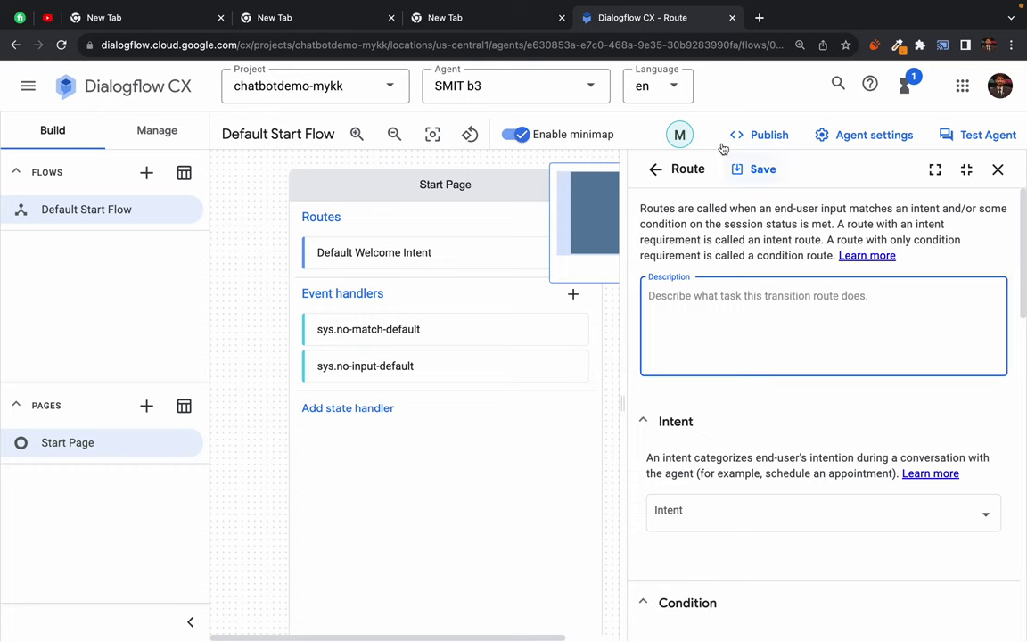
Switch to the lab page and read steps 4 to 7 on selecting main.book_a_flight and adding the Ticket information page.
key(ctrl+Right)
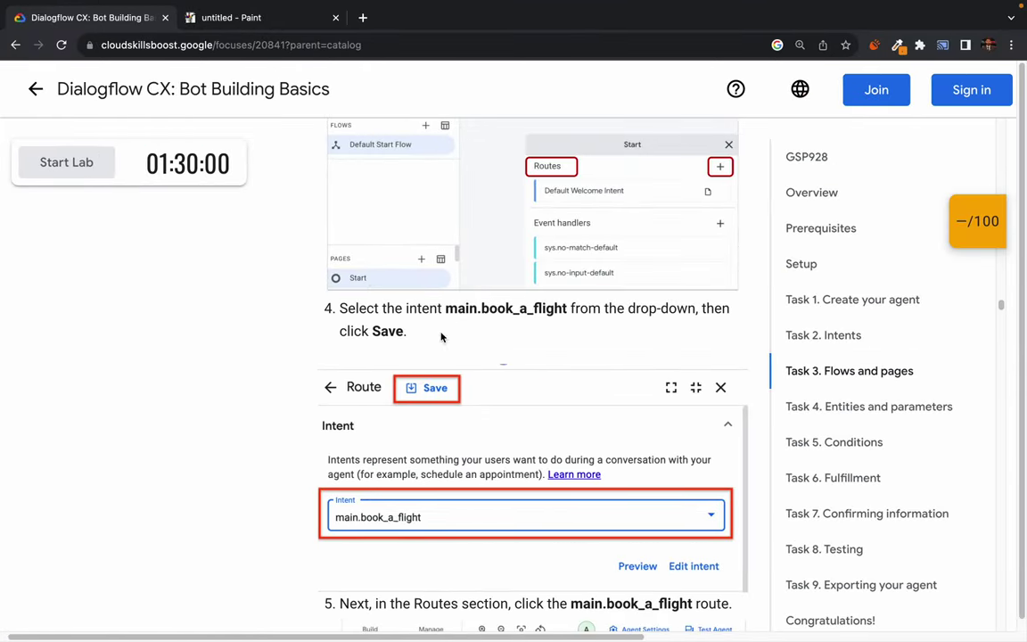
scroll(470, 445, down, 2)
scroll(470, 446, up, 2)
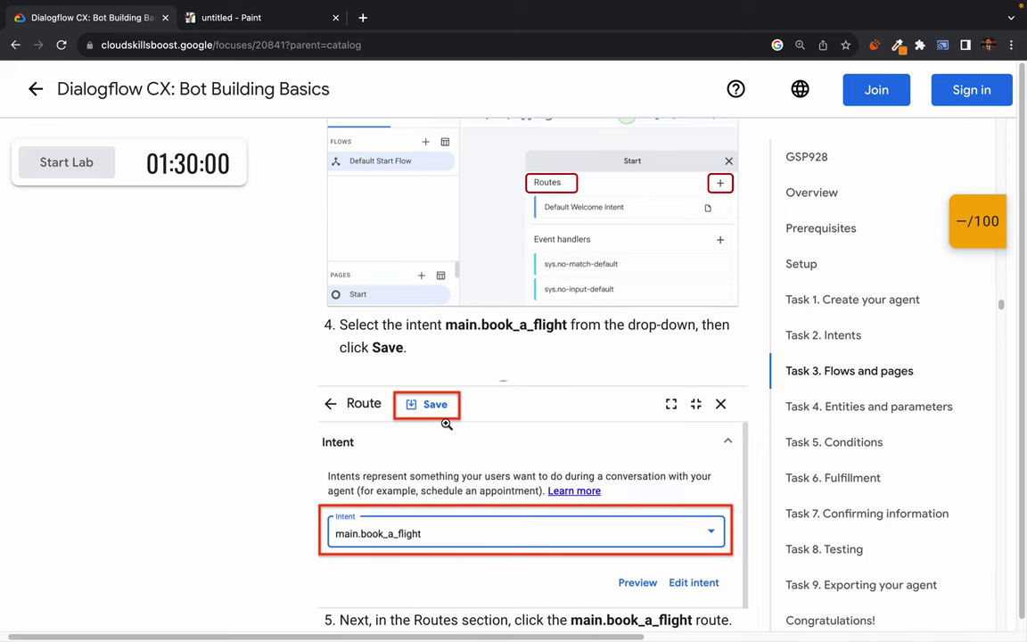
scroll(563, 321, down, 3)
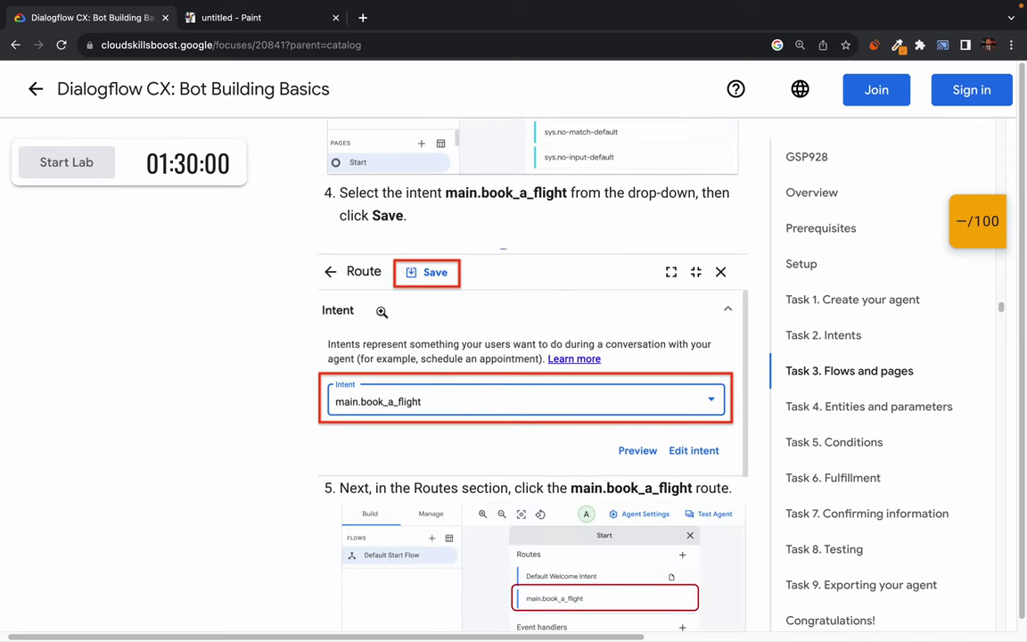
scroll(446, 424, down, 2)
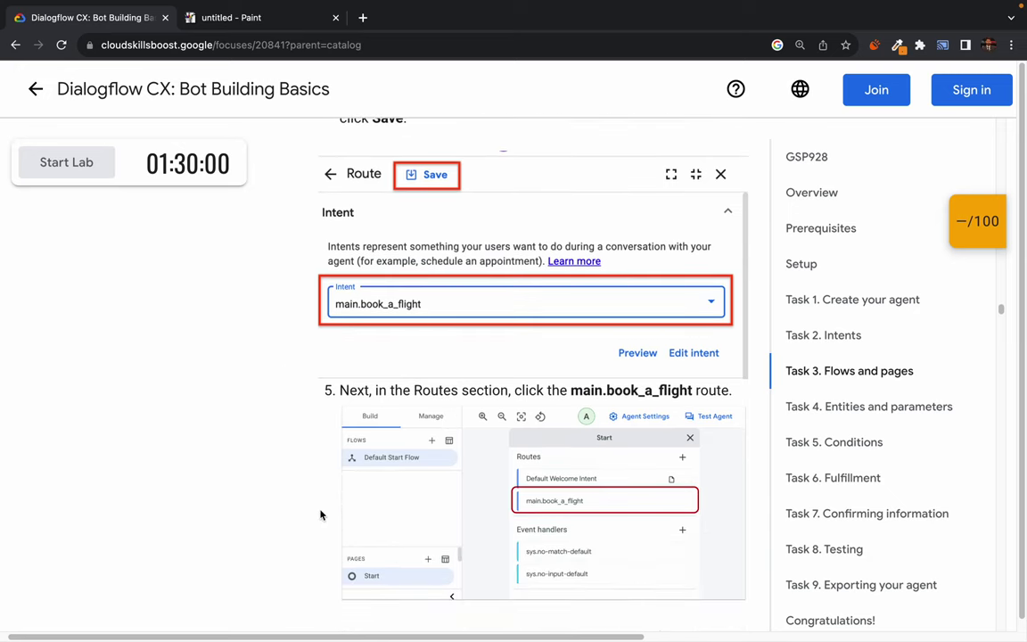
scroll(321, 515, down, 2)
scroll(321, 515, down, 3)
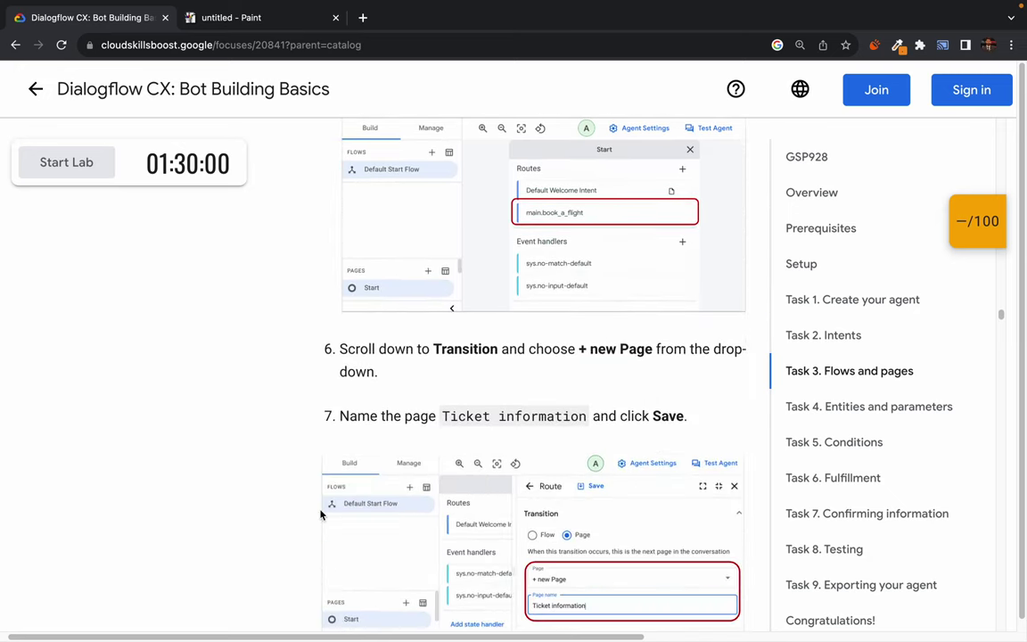
scroll(321, 511, down, 1)
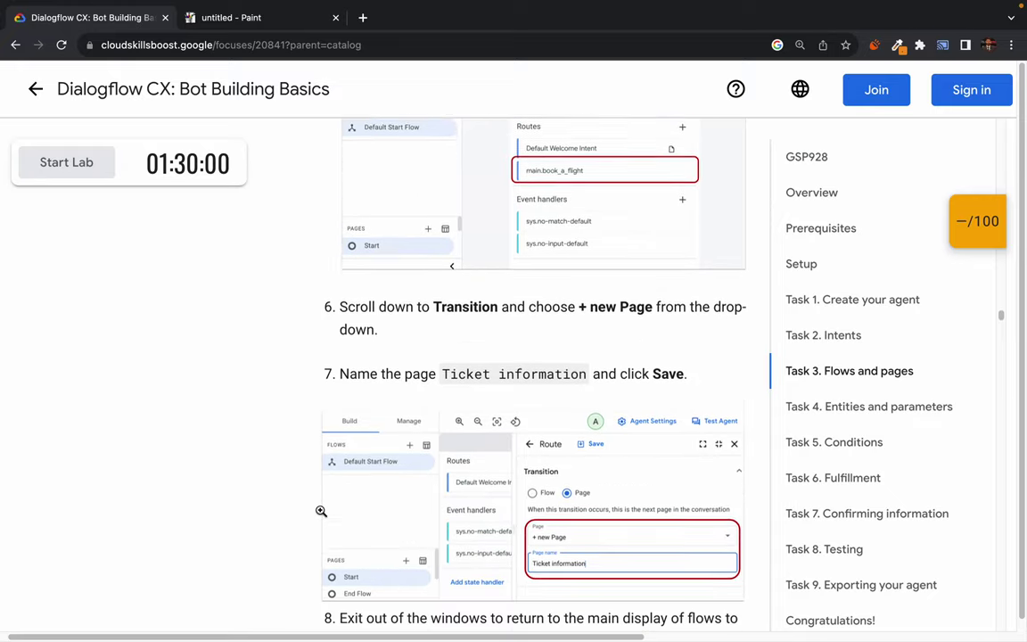
scroll(321, 511, up, 3)
scroll(321, 510, up, 3)
Return to Dialogflow CX, start a route on the Start Page again, and describe it as "Book flight".
key(ctrl+Right)
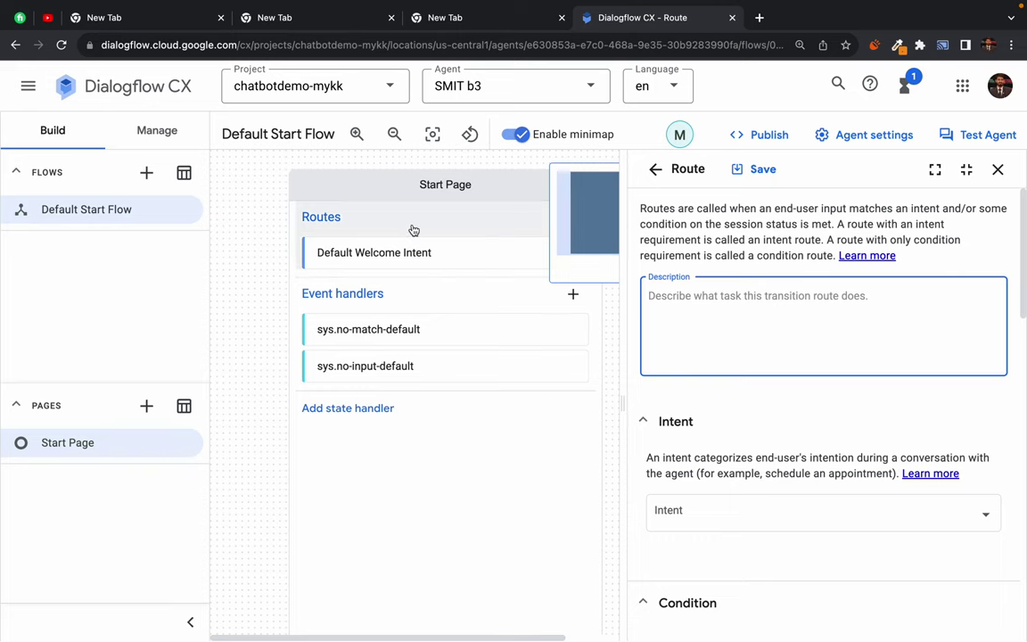
scroll(412, 229, up, 4)
scroll(412, 229, down, 1)
click(394, 133)
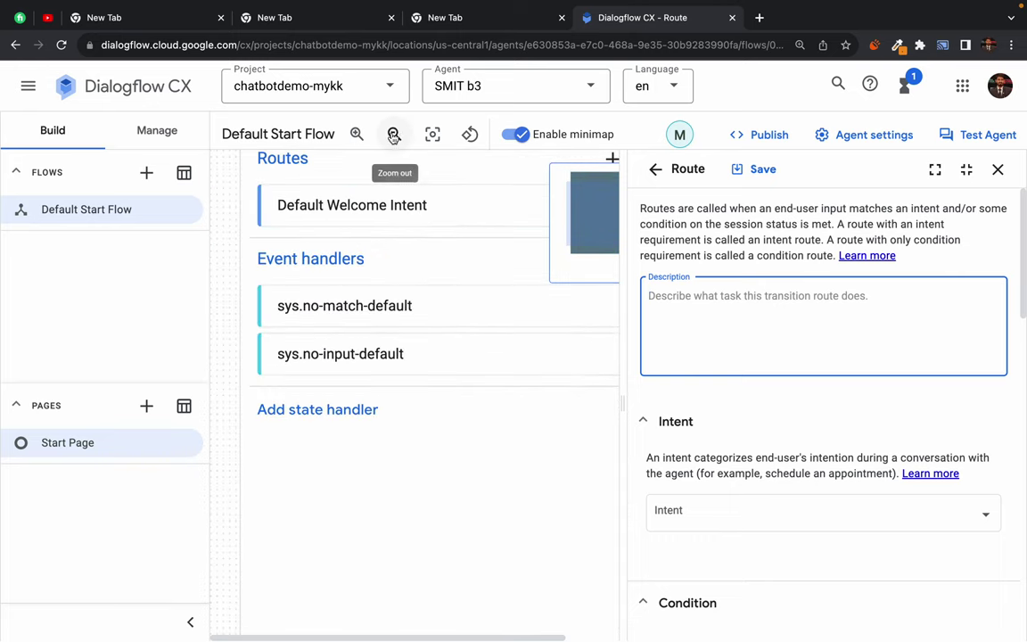
click(432, 133)
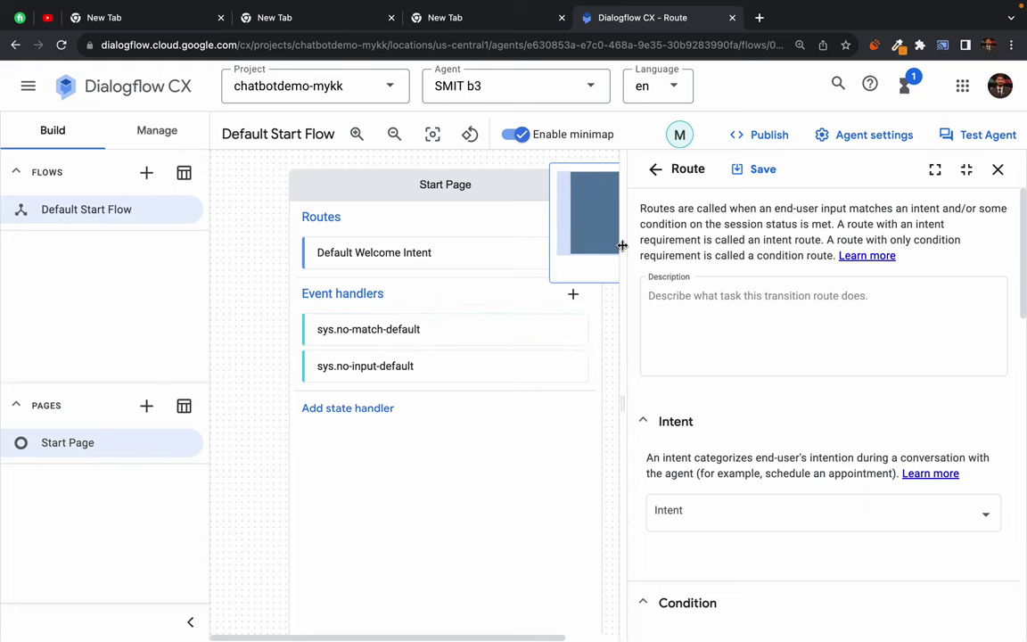
key(ctrl+minus)
key(ctrl+minus)
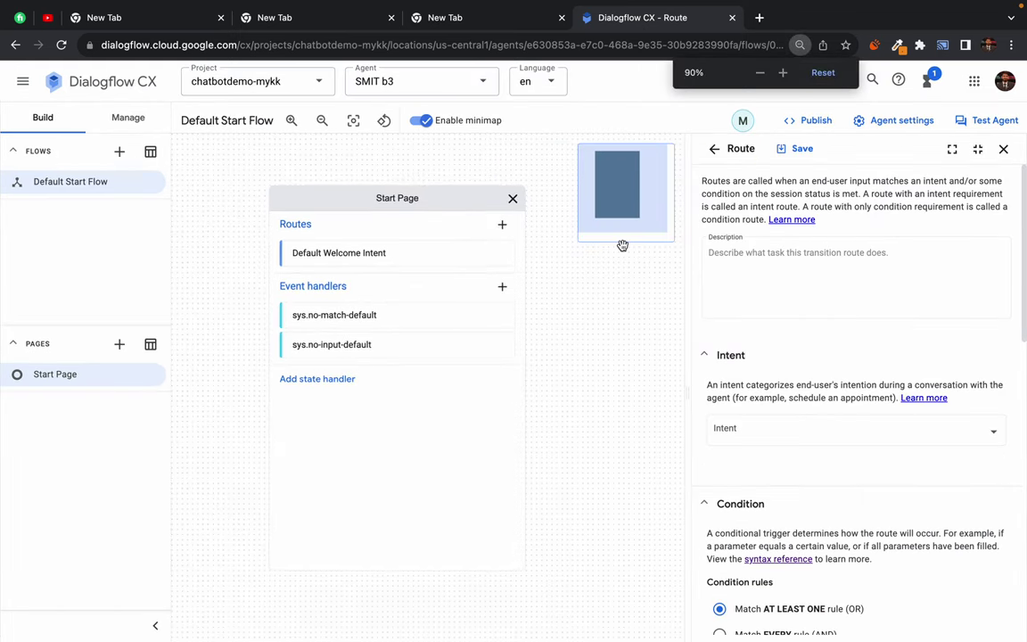
drag(573, 302, 516, 302)
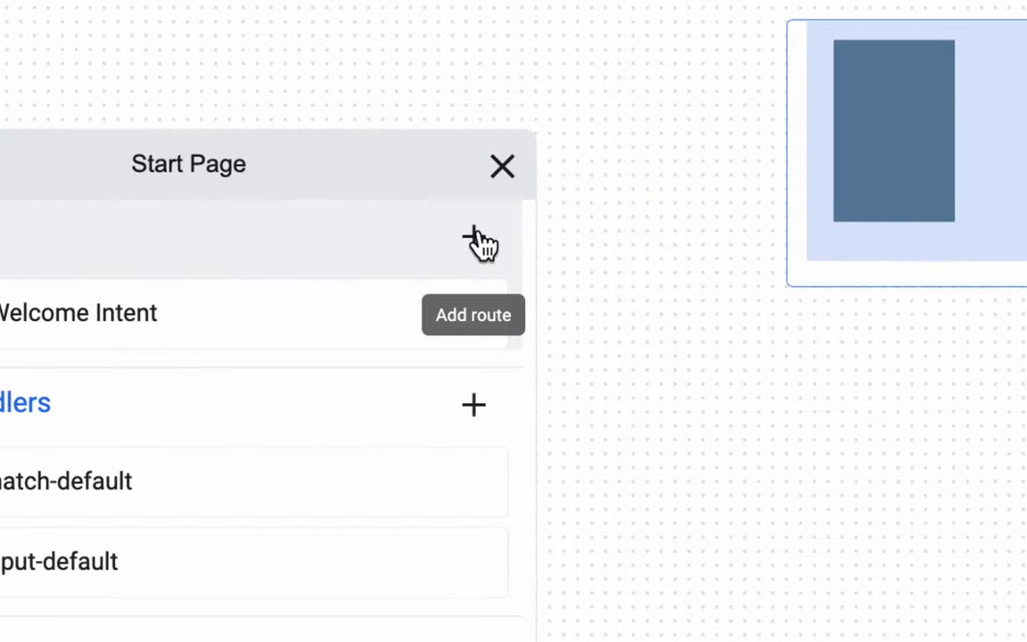
click(475, 245)
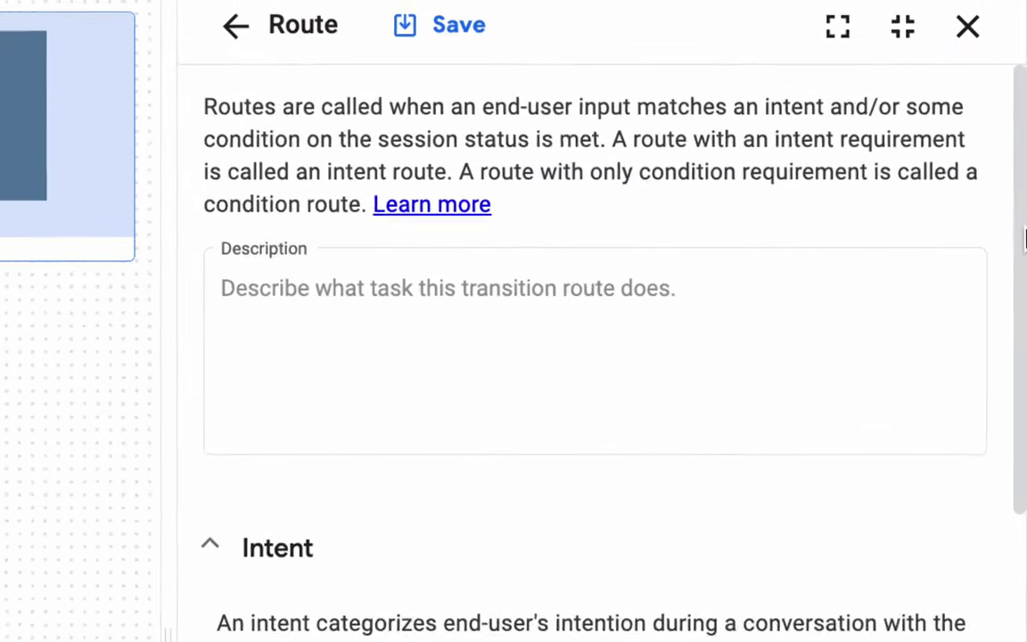
click(435, 277)
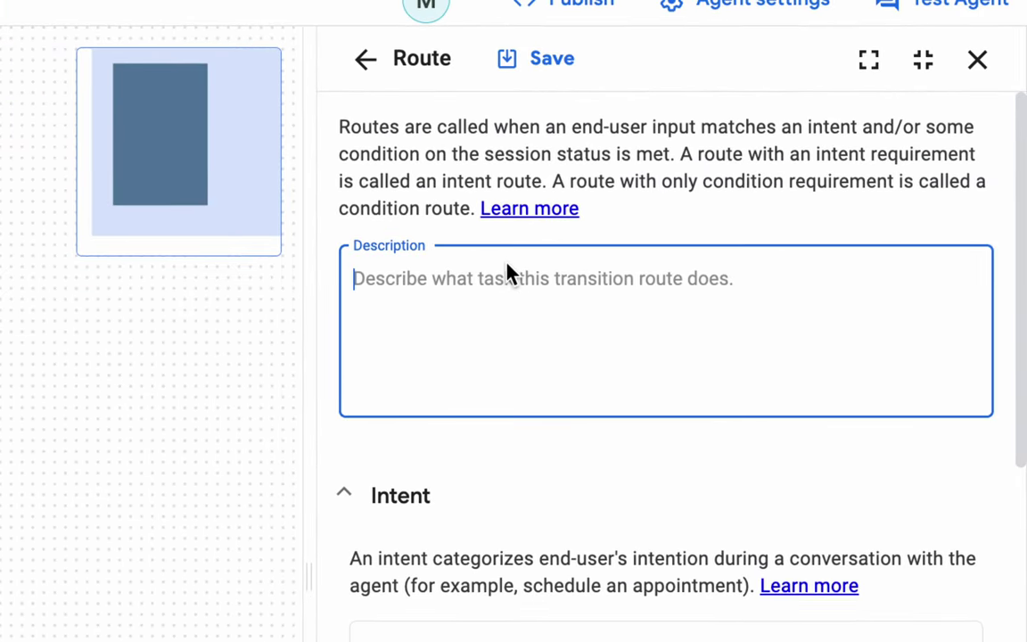
text(Book flight)
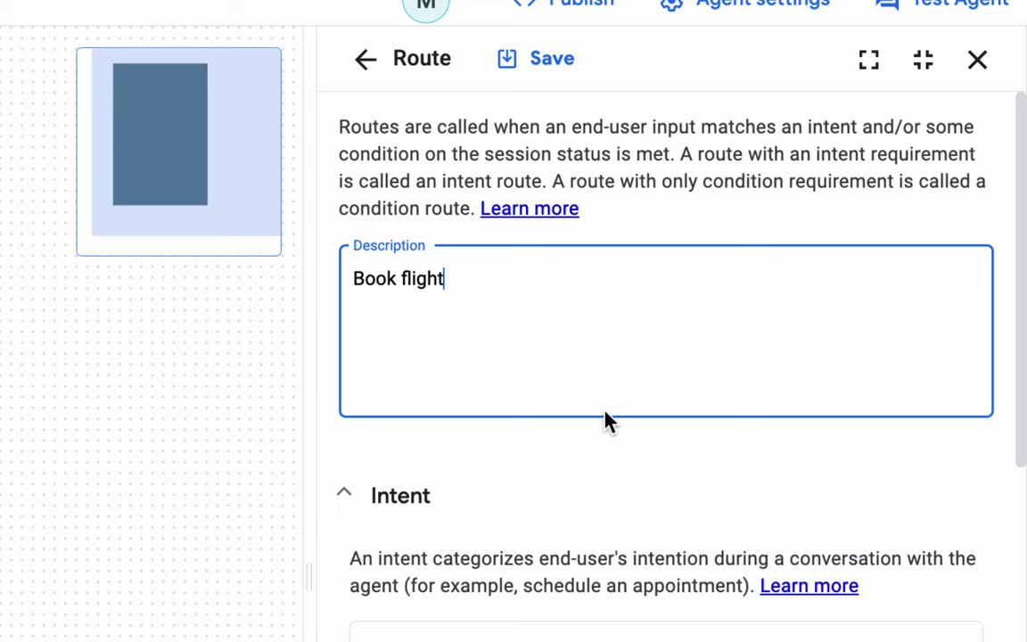
Set the new route's intent to main.book_a_flight.
scroll(686, 529, down, 2)
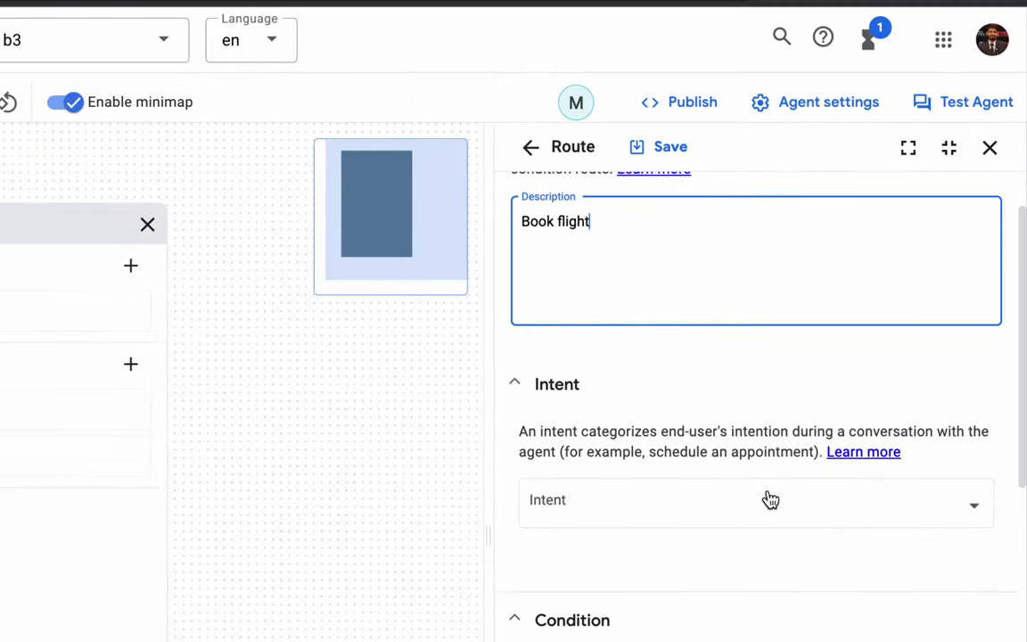
scroll(770, 500, up, 1)
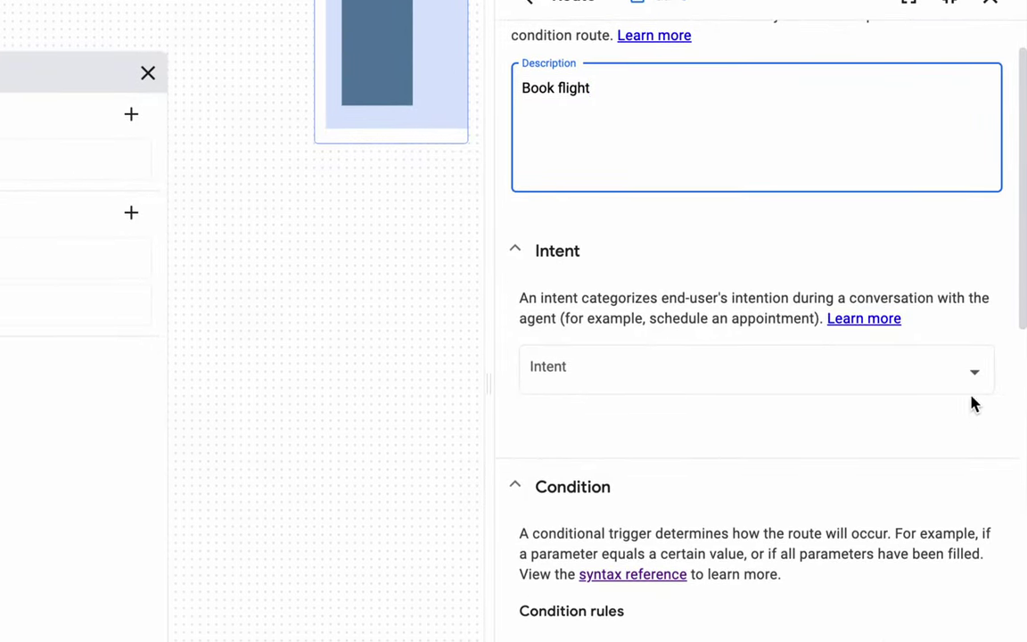
click(975, 381)
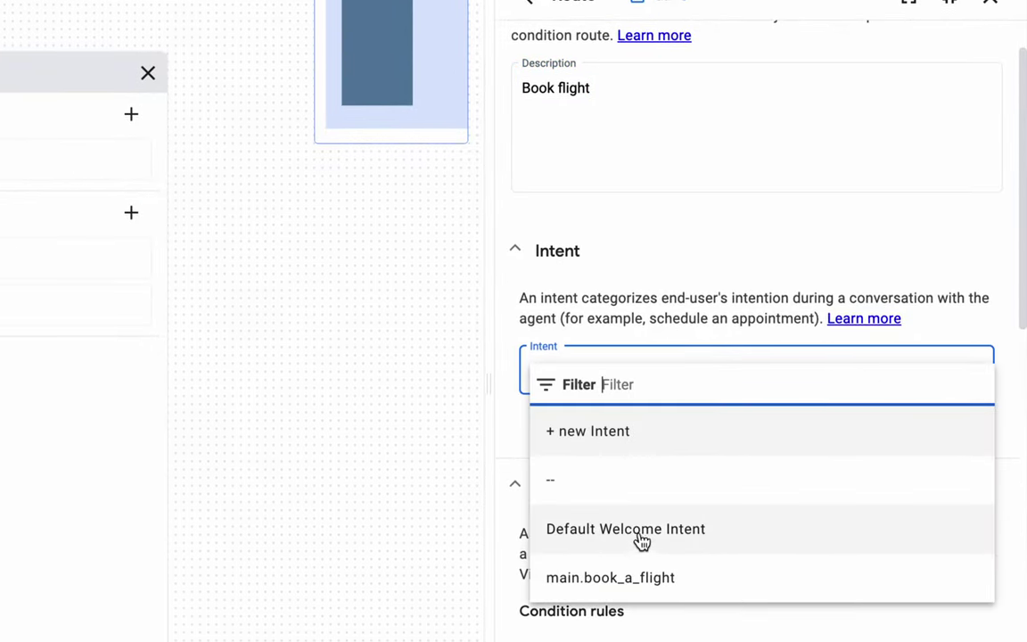
click(623, 579)
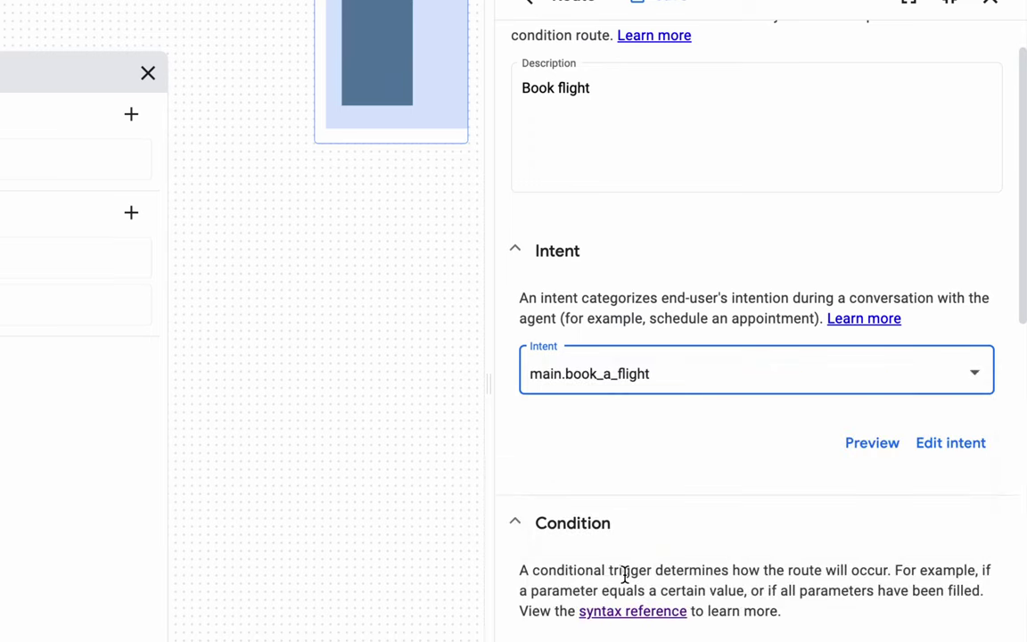
click(639, 382)
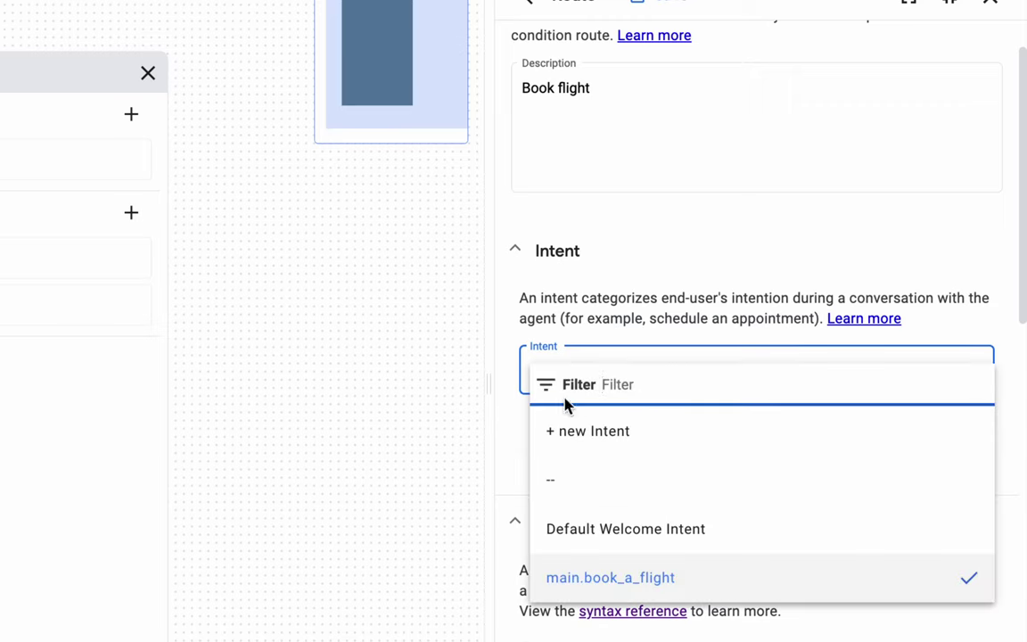
click(503, 384)
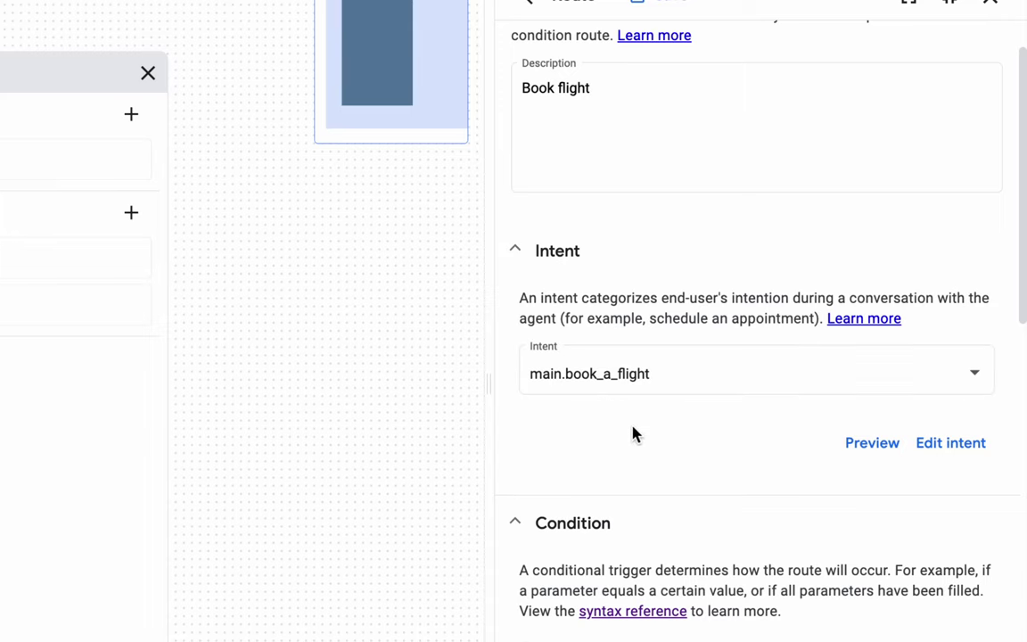
Collapse the route's Condition and Fulfillment sections to reach the Transition settings.
scroll(664, 454, down, 1)
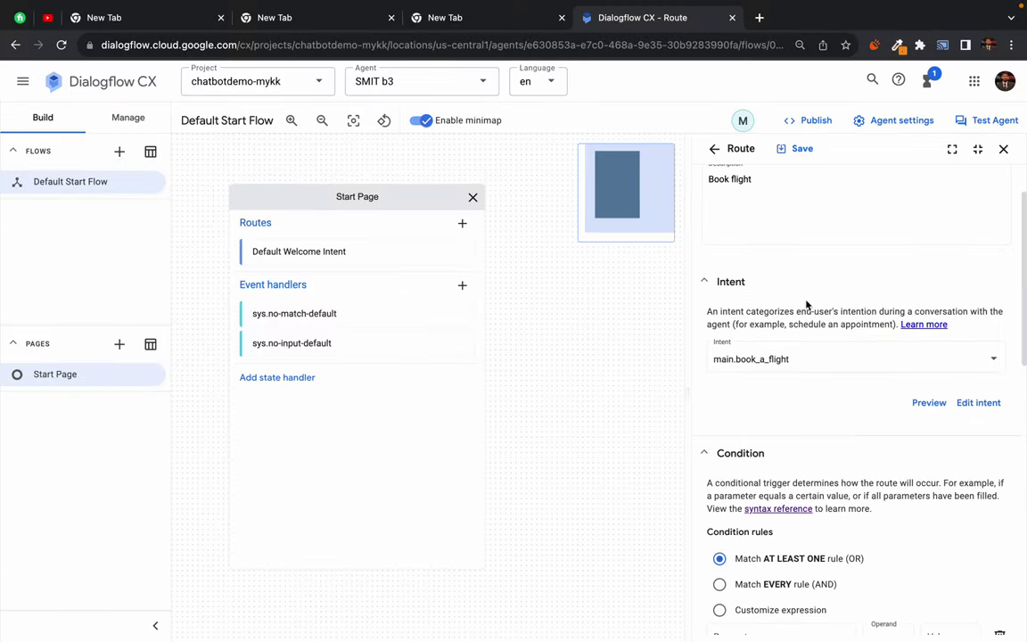
scroll(805, 463, down, 2)
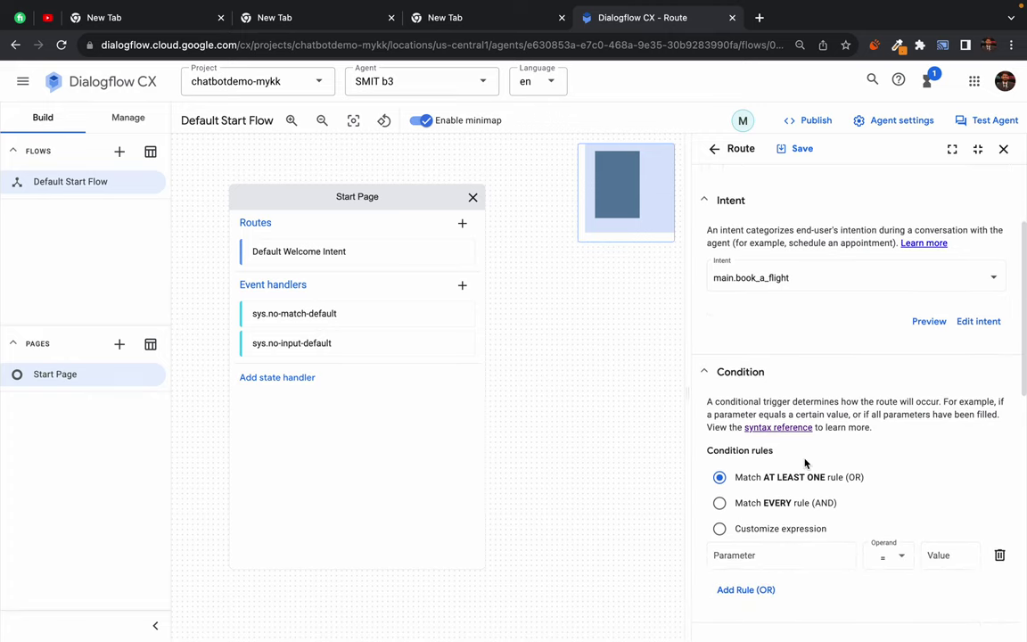
click(704, 374)
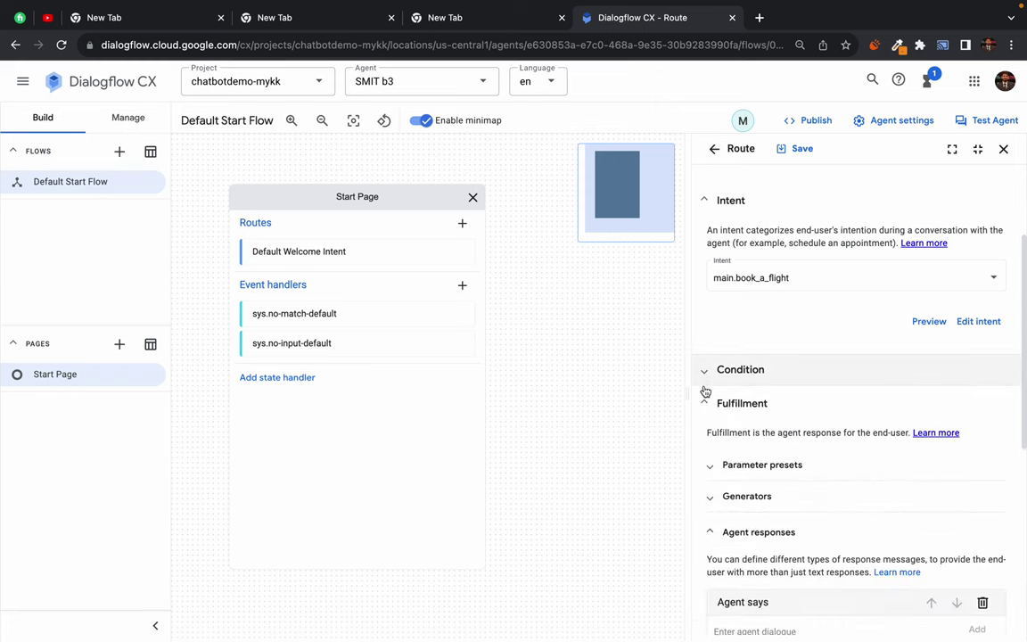
click(705, 409)
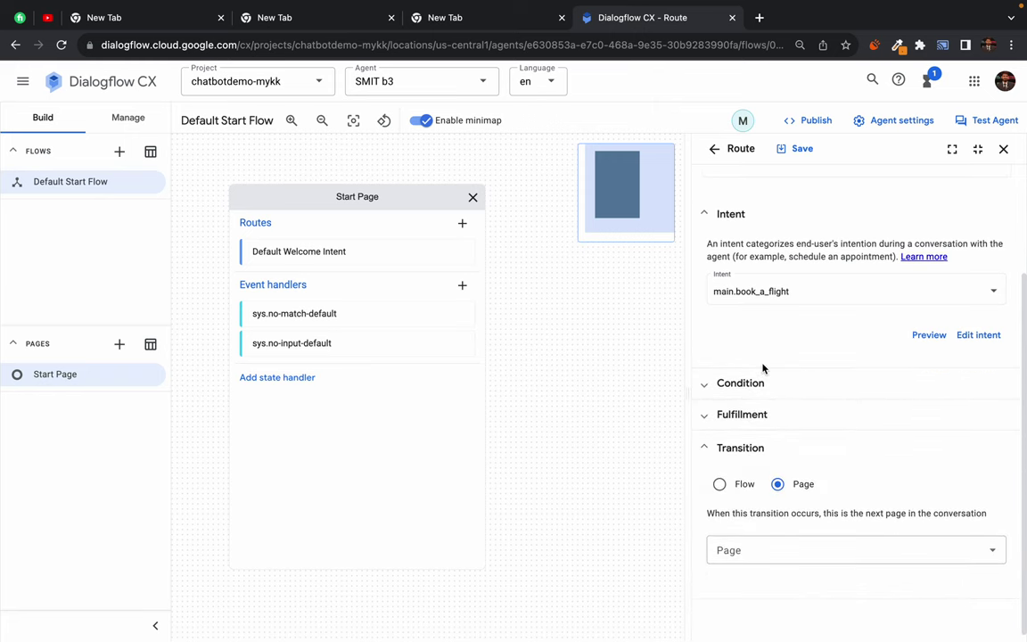
Switch to the lab page and read steps 5 to 7 on the route's transition to a new page.
key(ctrl+Right)
scroll(470, 455, down, 2)
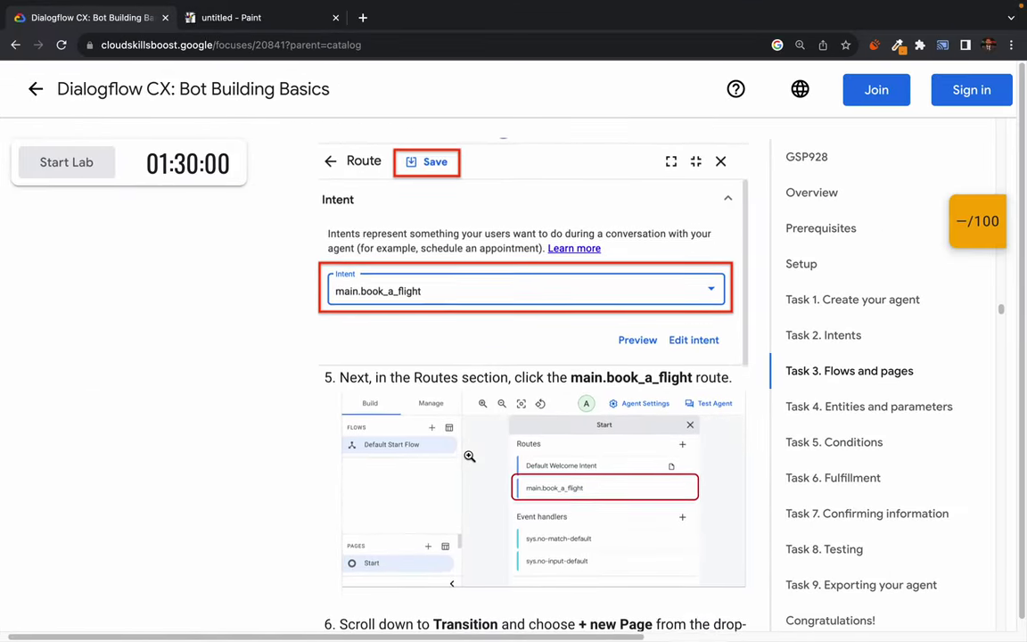
scroll(470, 456, down, 5)
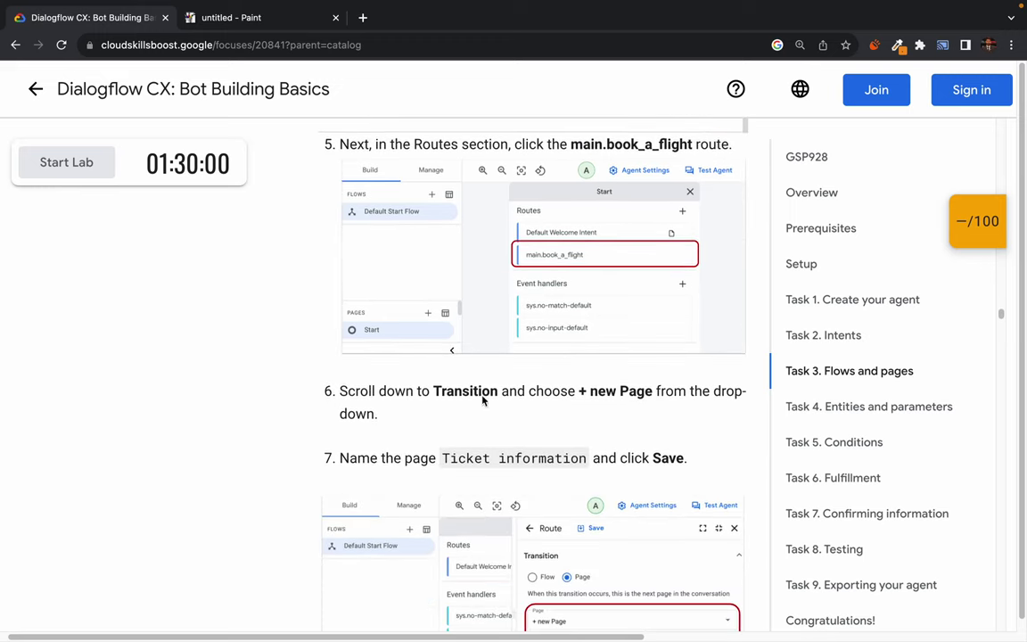
Check the lab's step on saving the route, return to Dialogflow CX, and save the new main.book_a_flight route.
scroll(625, 268, up, 7)
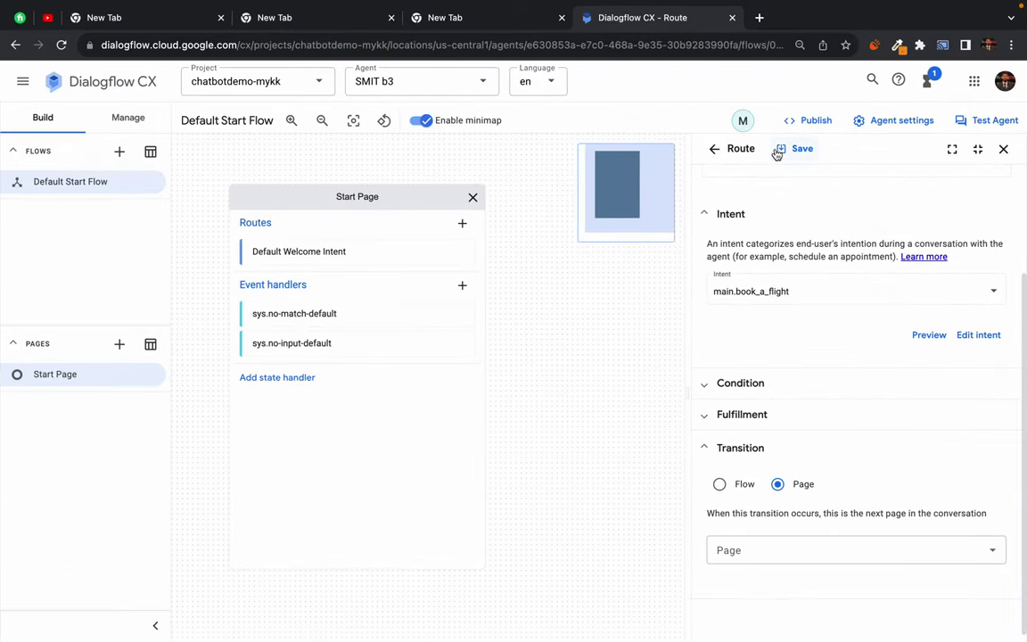
click(794, 151)
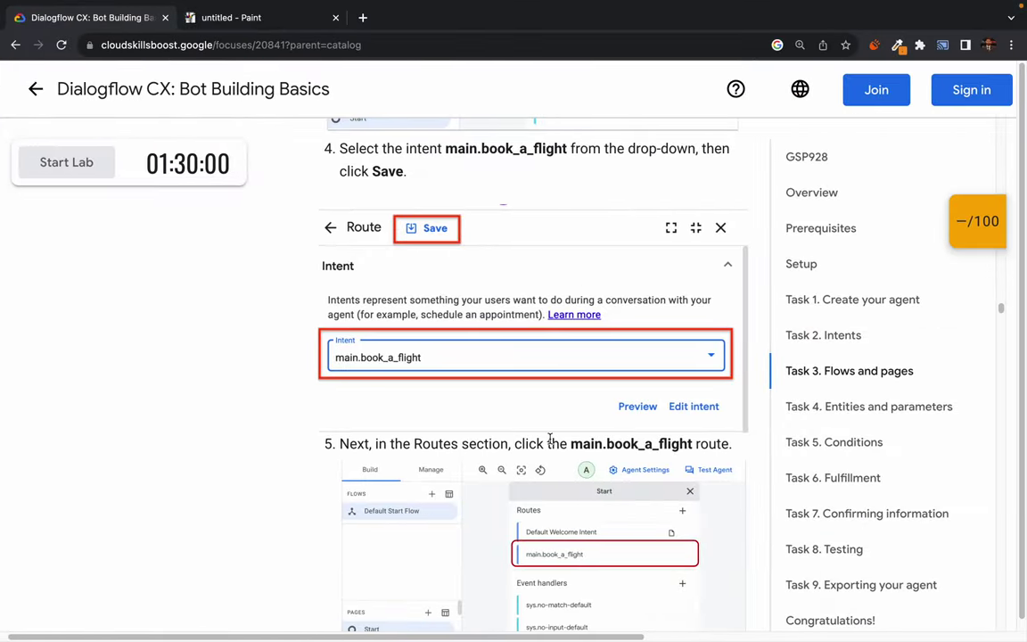
Switch to the lab page and read steps 6 and 7 on choosing and naming the transition's new page.
scroll(550, 438, down, 5)
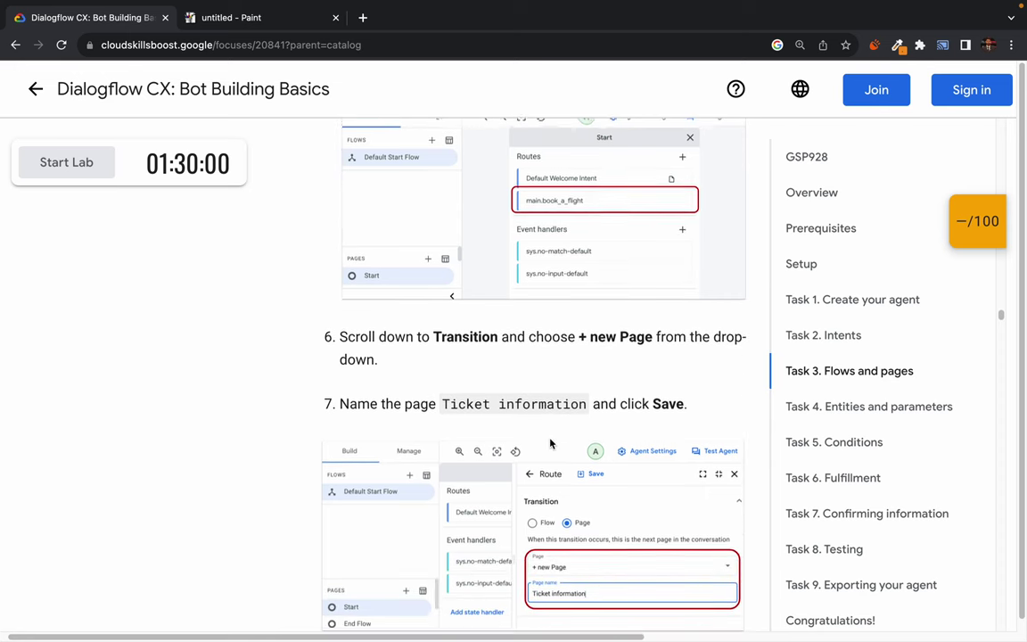
drag(352, 315, 727, 316)
double_click(543, 315)
triple_click(727, 316)
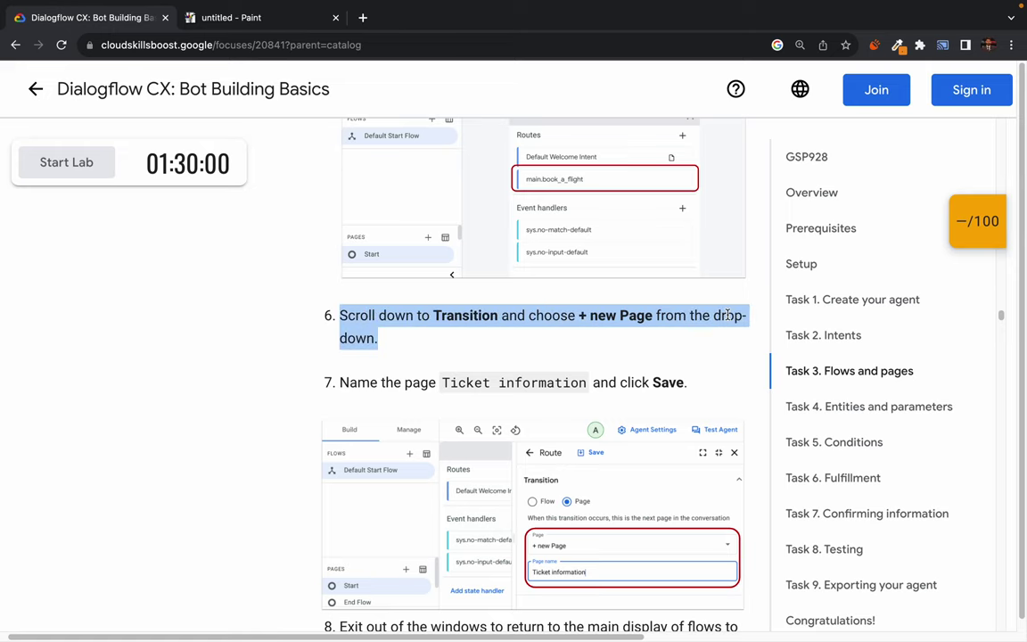
click(555, 383)
Return to Dialogflow CX, open the Start Page's main.book_a_flight route, and collapse its Condition and Fulfillment sections.
key(ctrl+Left)
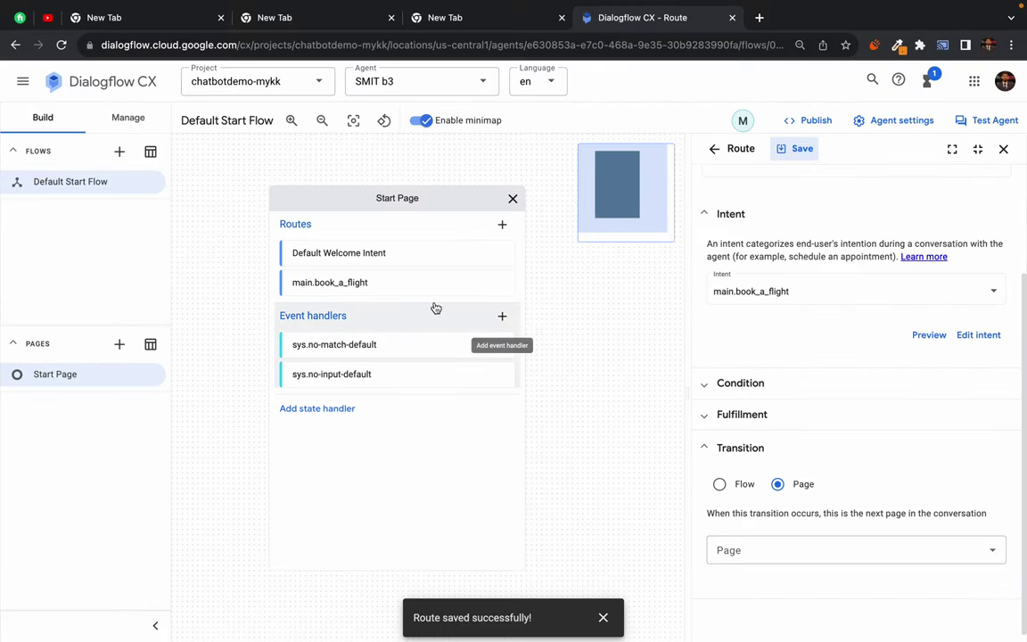
double_click(348, 282)
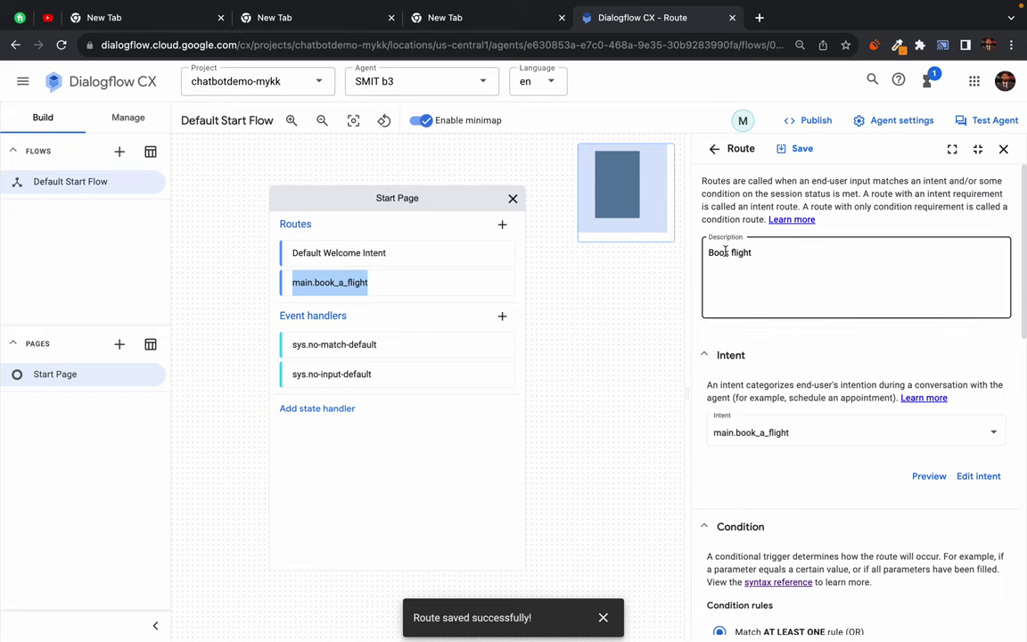
drag(716, 252, 768, 252)
click(769, 253)
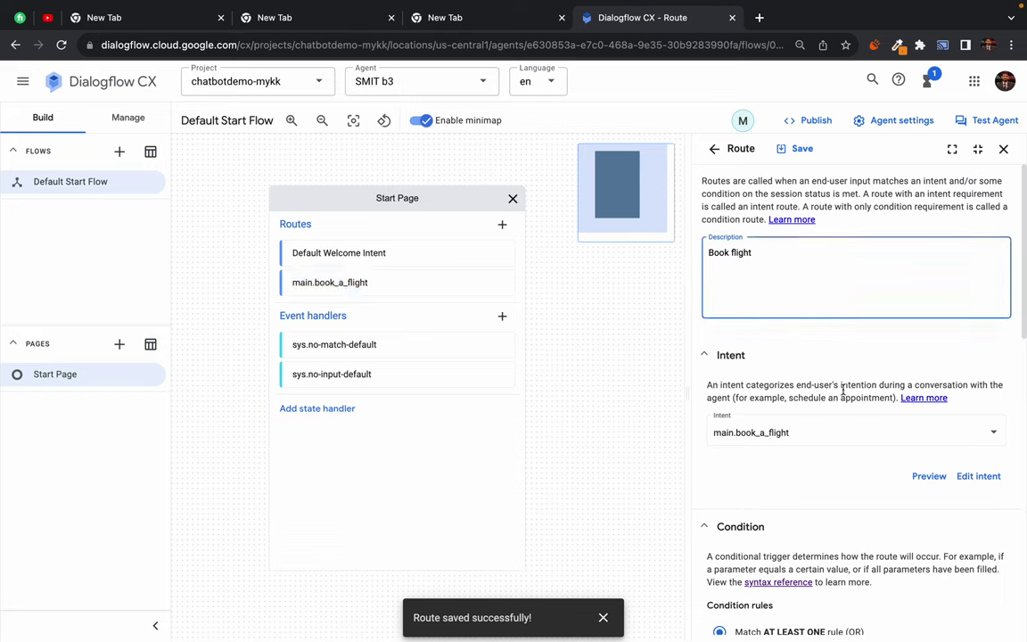
scroll(841, 389, down, 1)
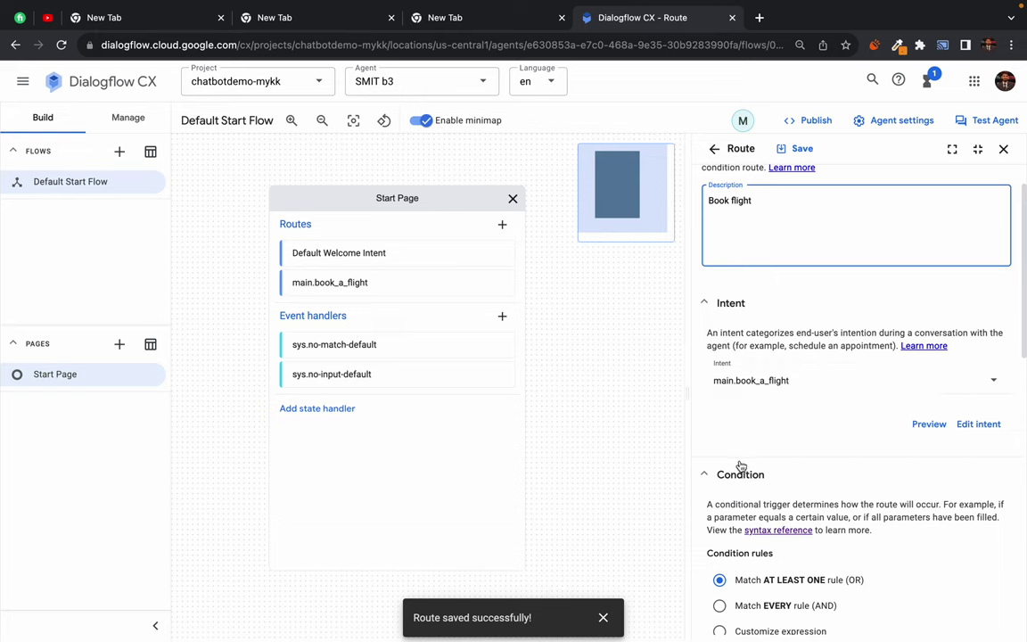
click(703, 474)
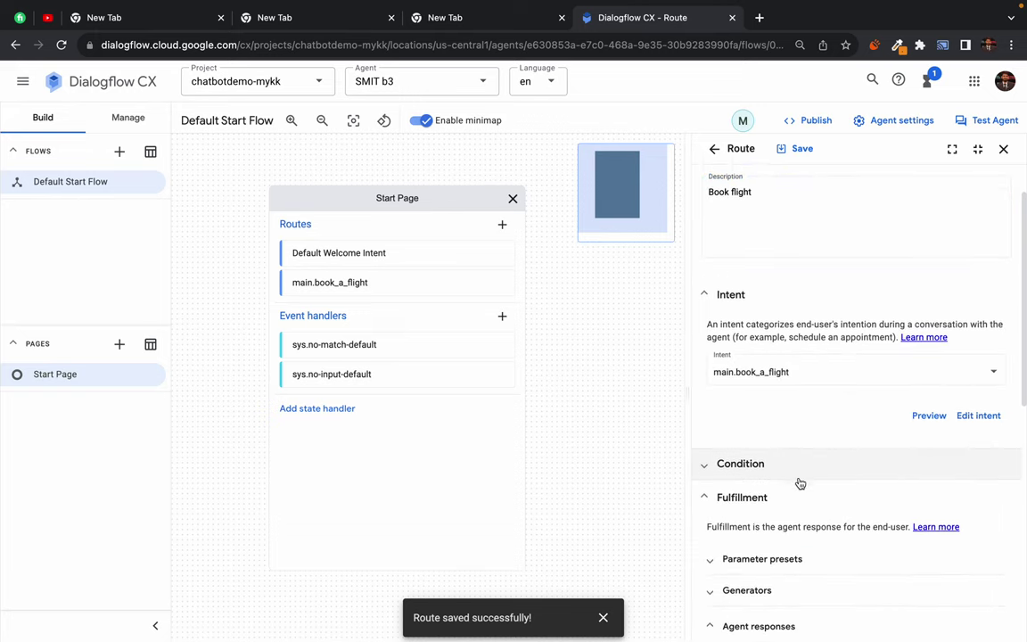
scroll(799, 483, down, 4)
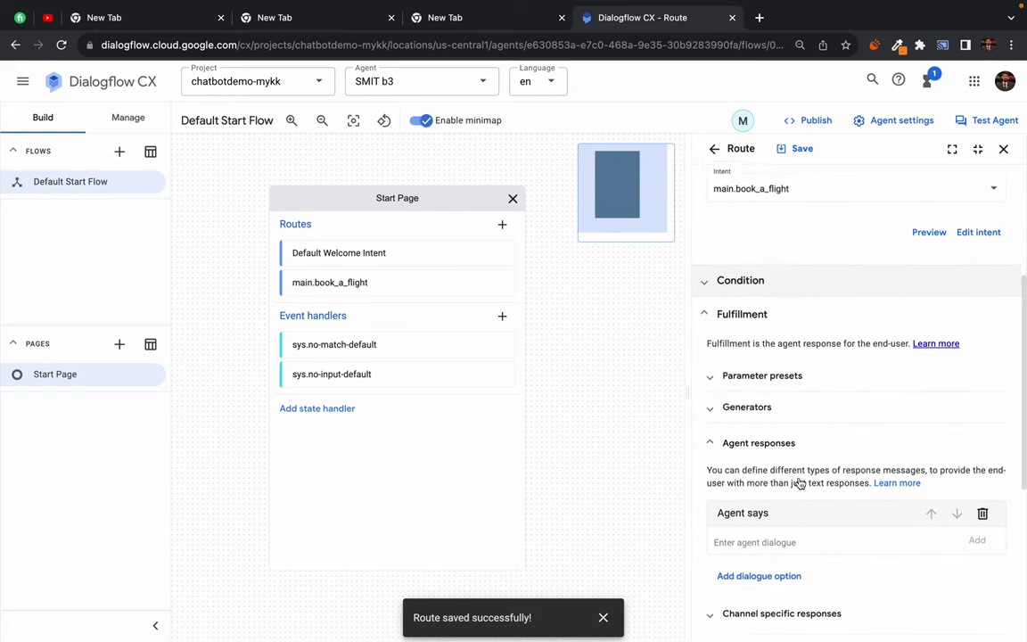
click(706, 306)
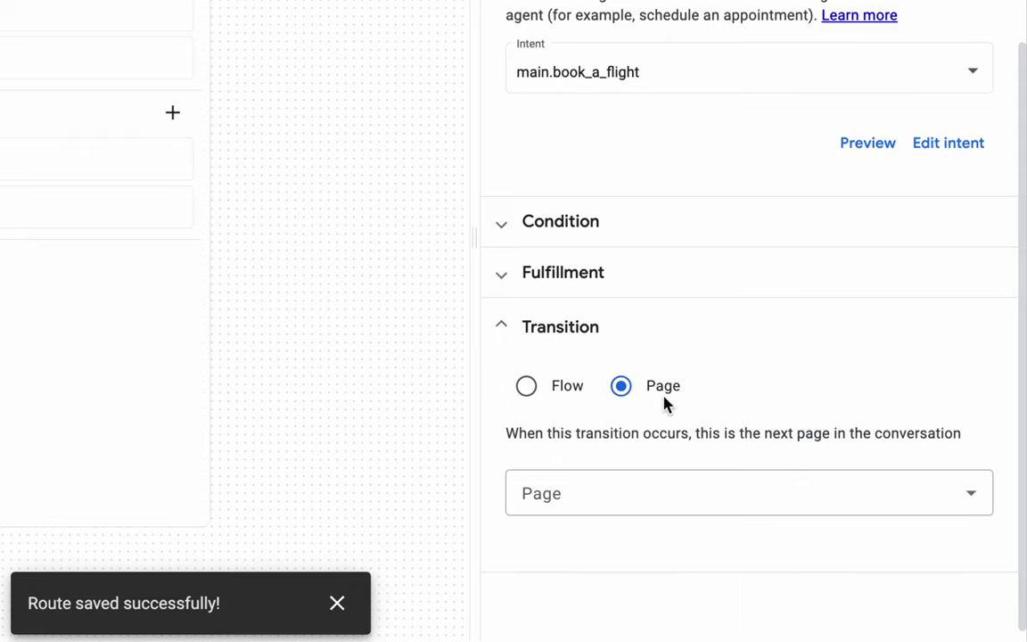
Make the route transition to a new page named "Ticket Information", as the lab describes, and save the route.
click(607, 494)
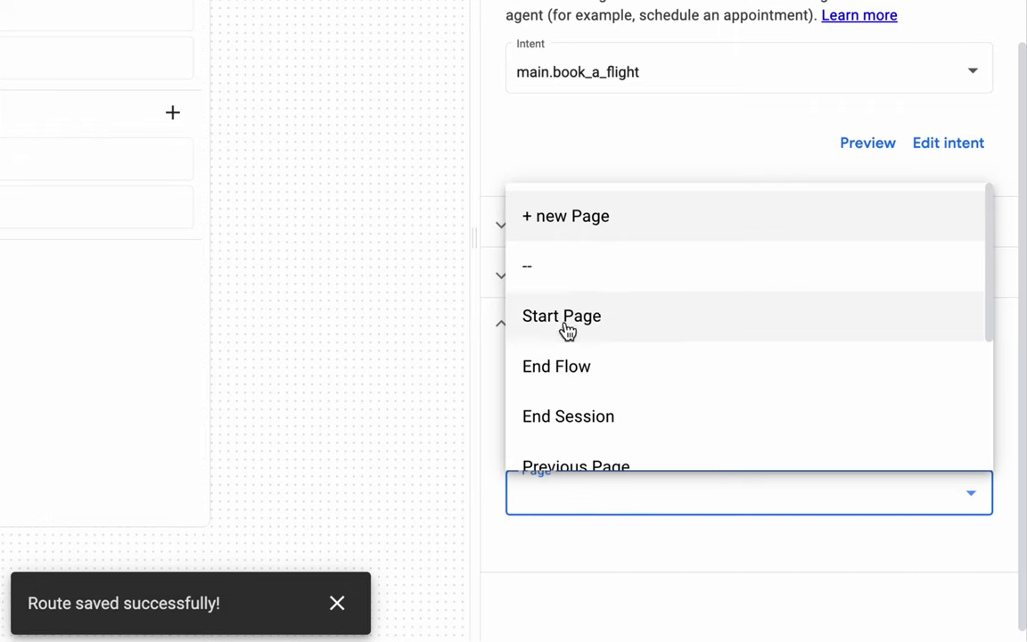
click(591, 225)
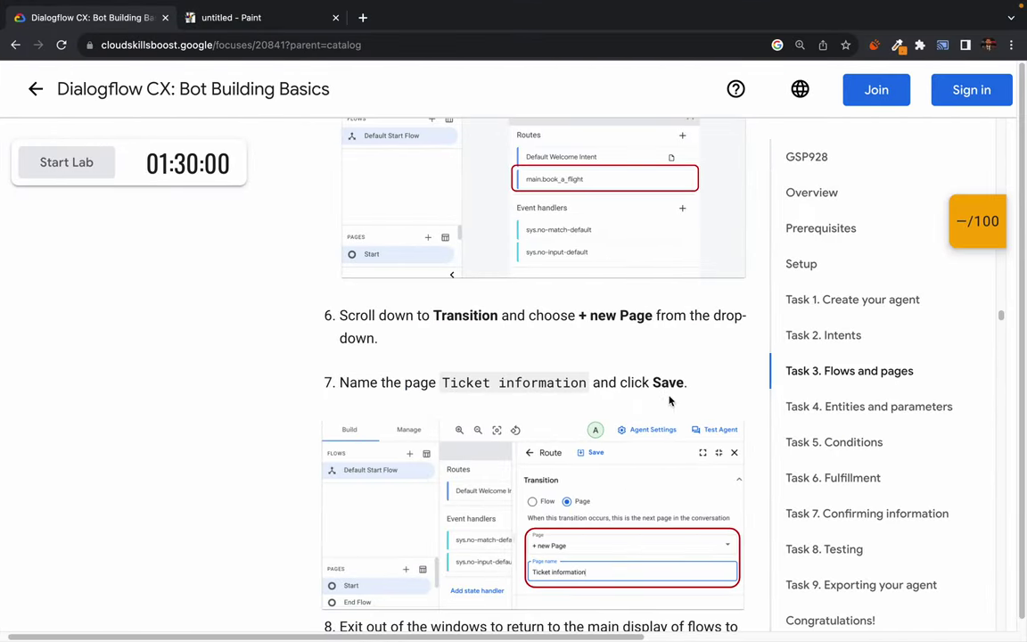
scroll(659, 375, down, 5)
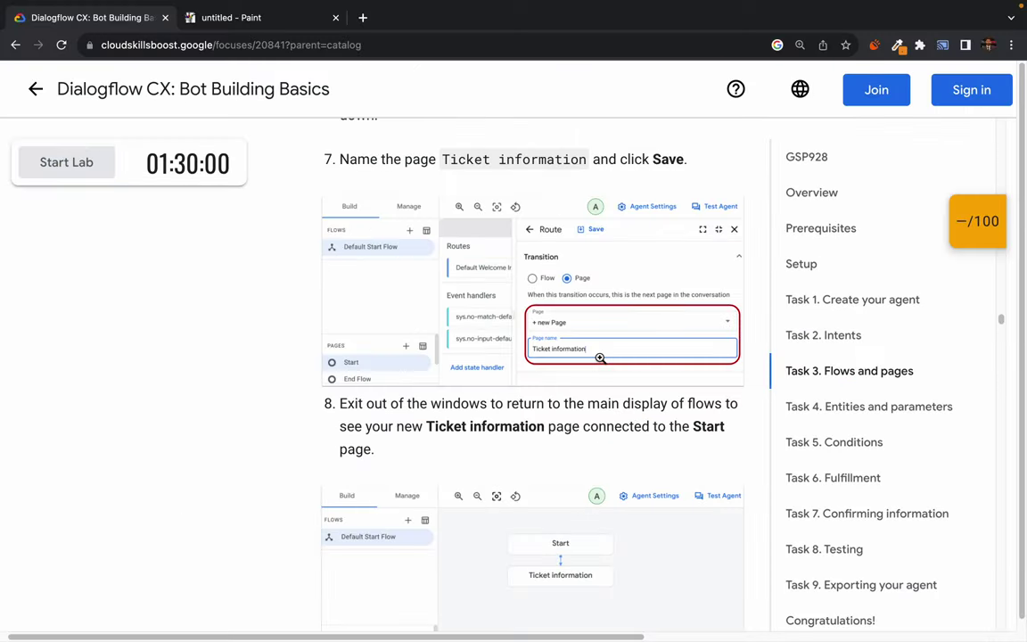
key(ctrl+Left)
click(760, 570)
text(T)
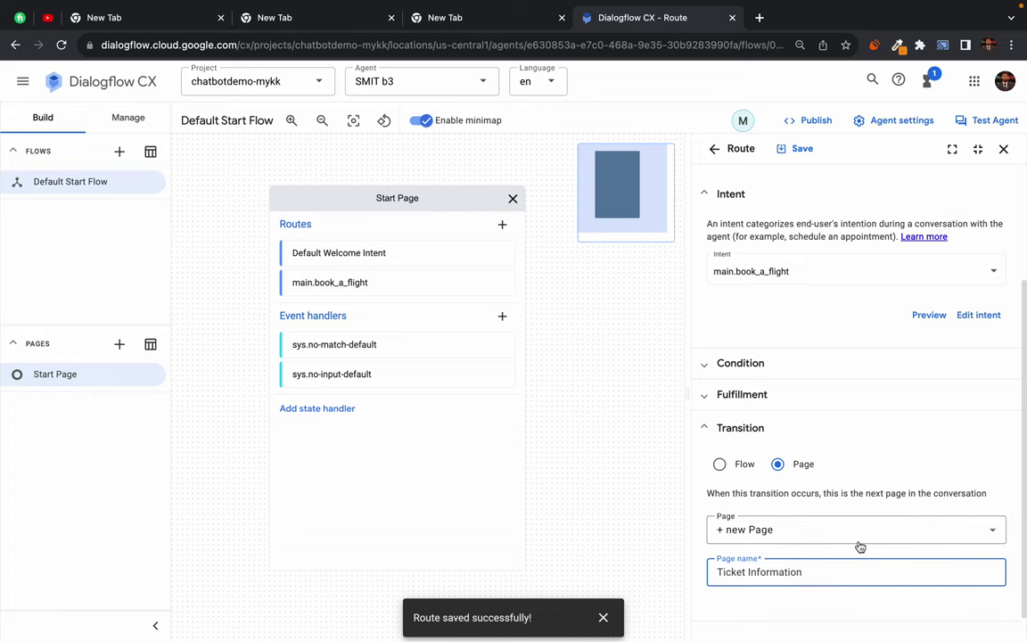
scroll(860, 546, down, 1)
click(805, 152)
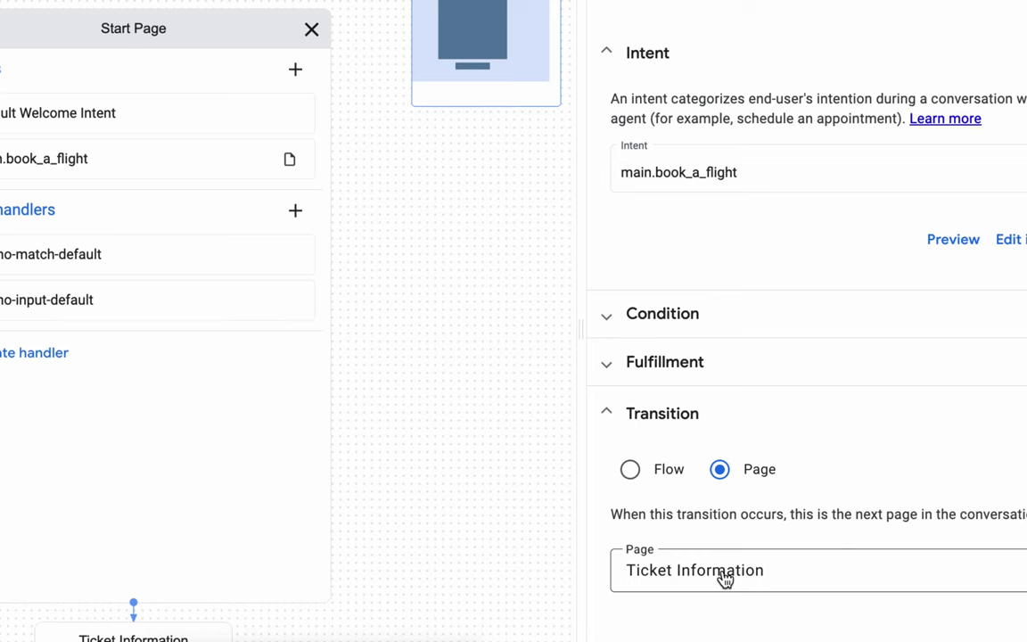
click(796, 148)
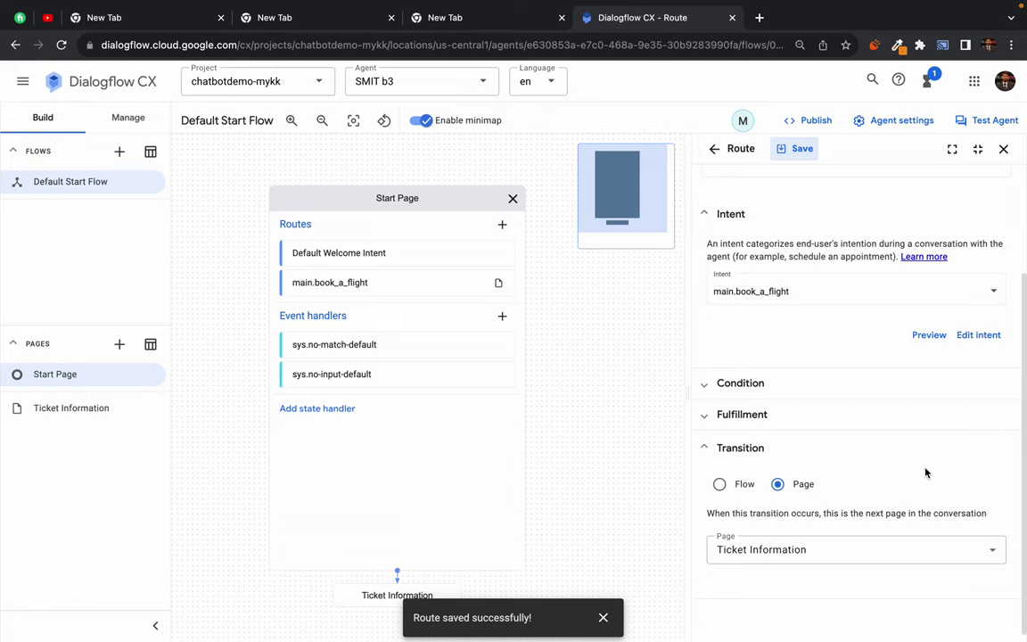
scroll(927, 470, up, 1)
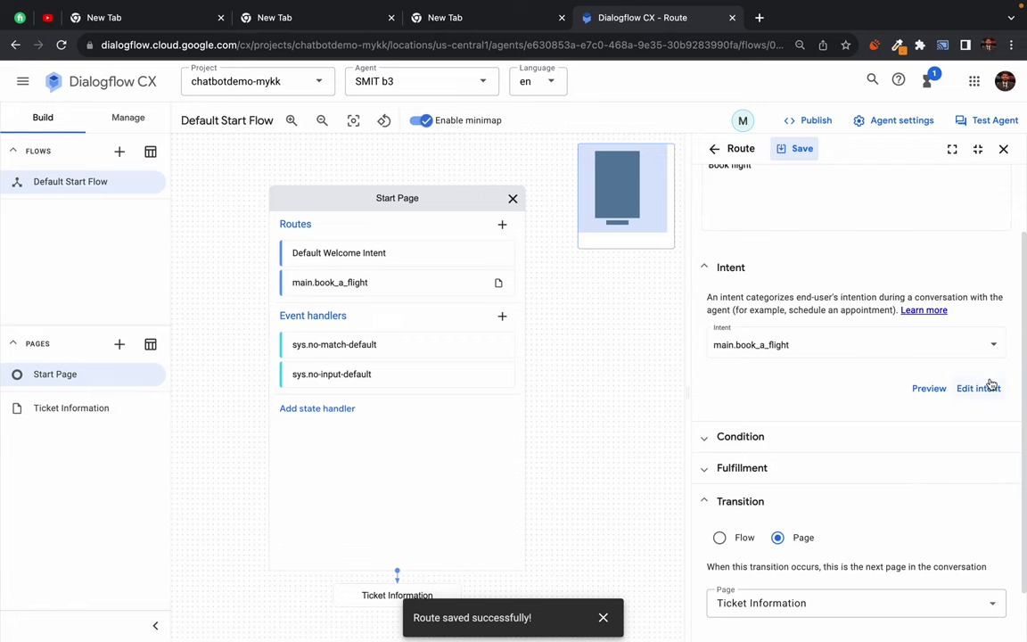
click(795, 346)
click(755, 380)
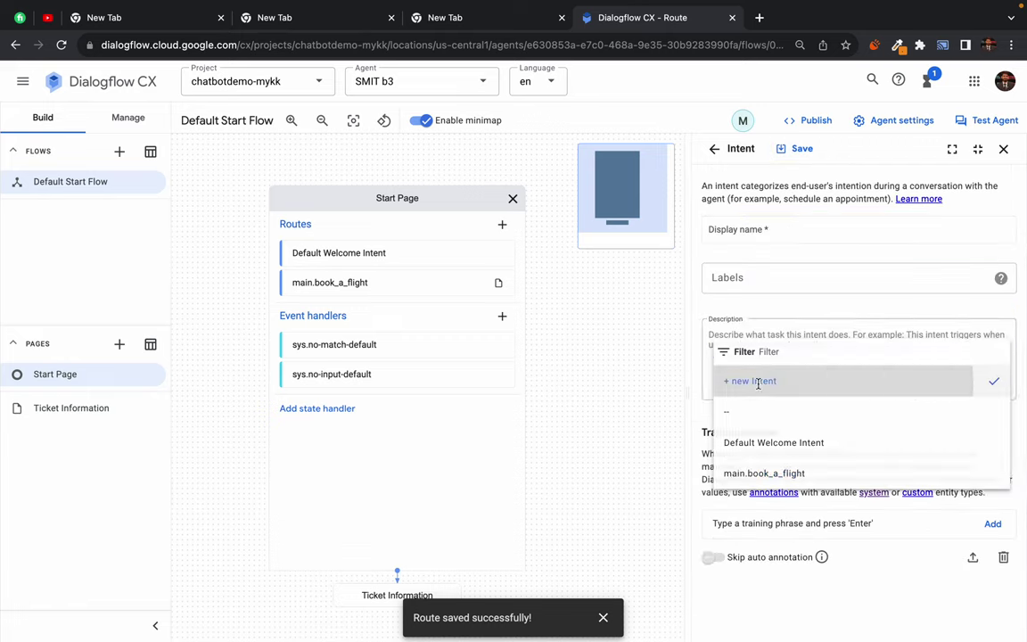
click(713, 149)
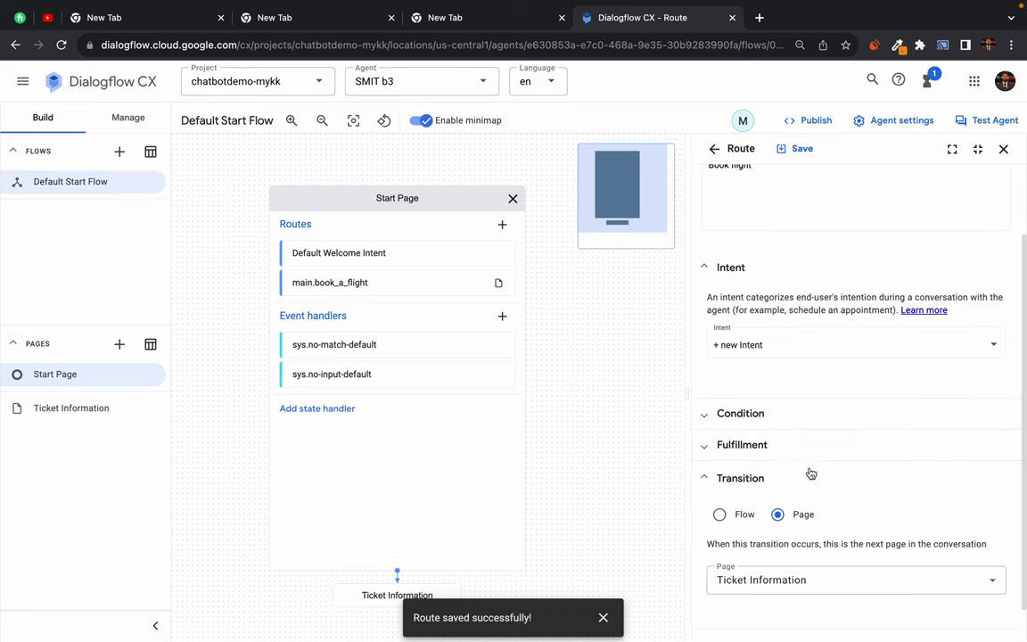
scroll(810, 473, down, 1)
click(791, 550)
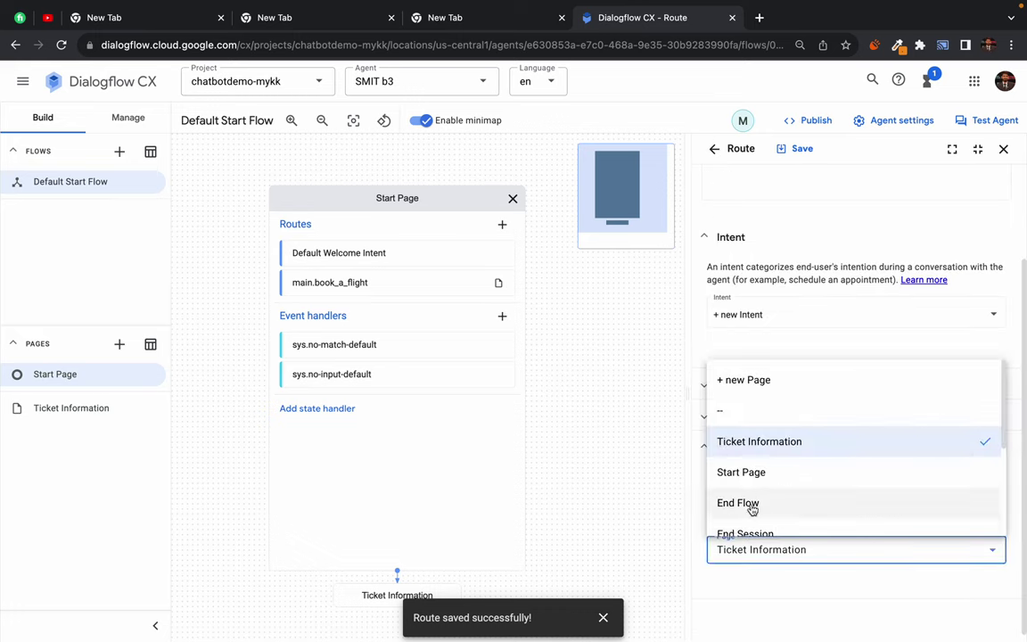
click(529, 403)
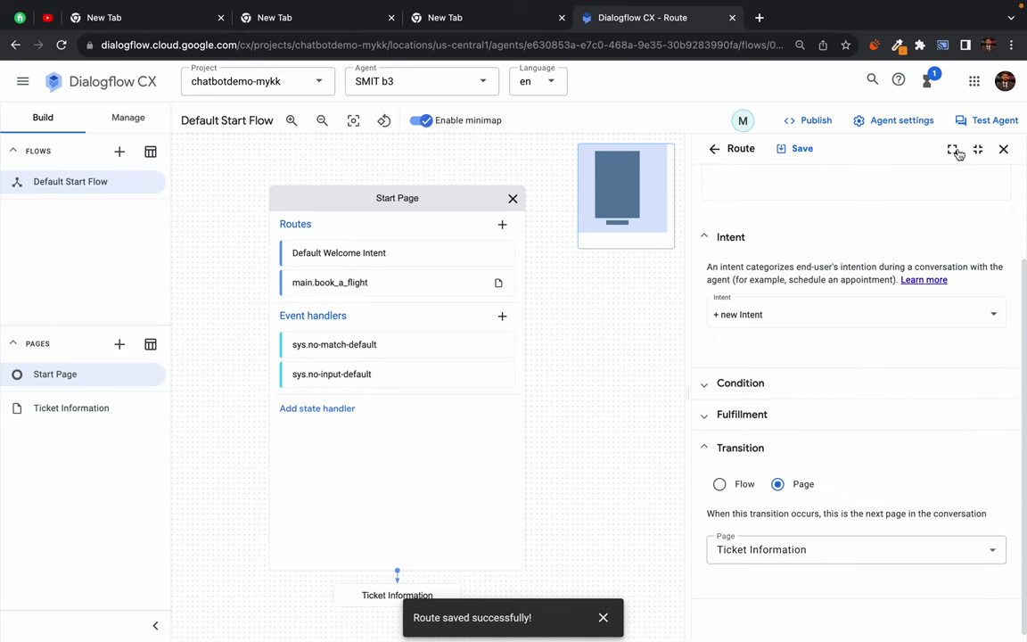
click(1003, 149)
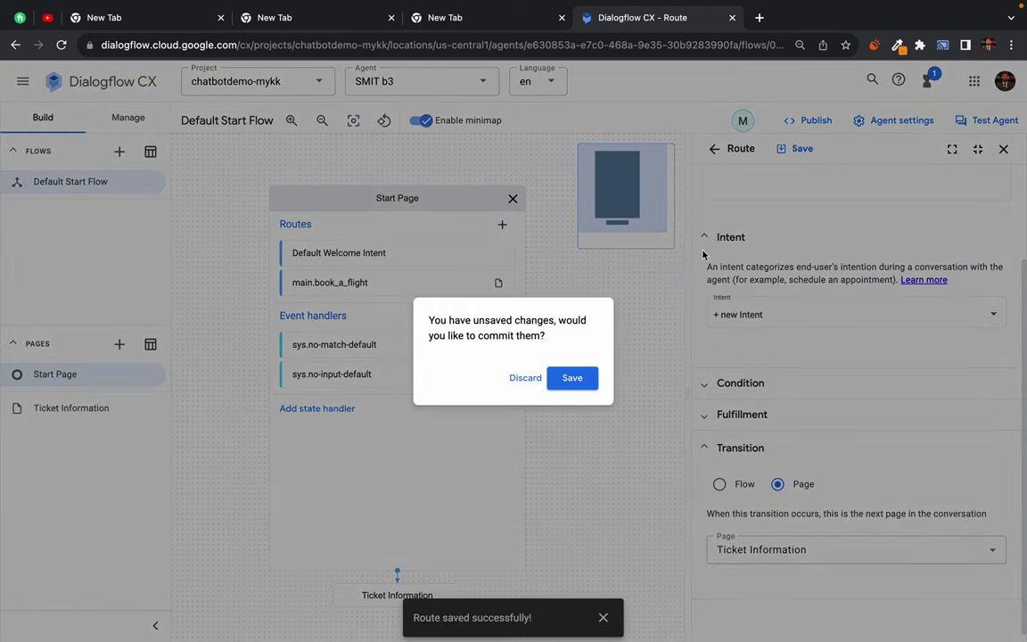
click(526, 384)
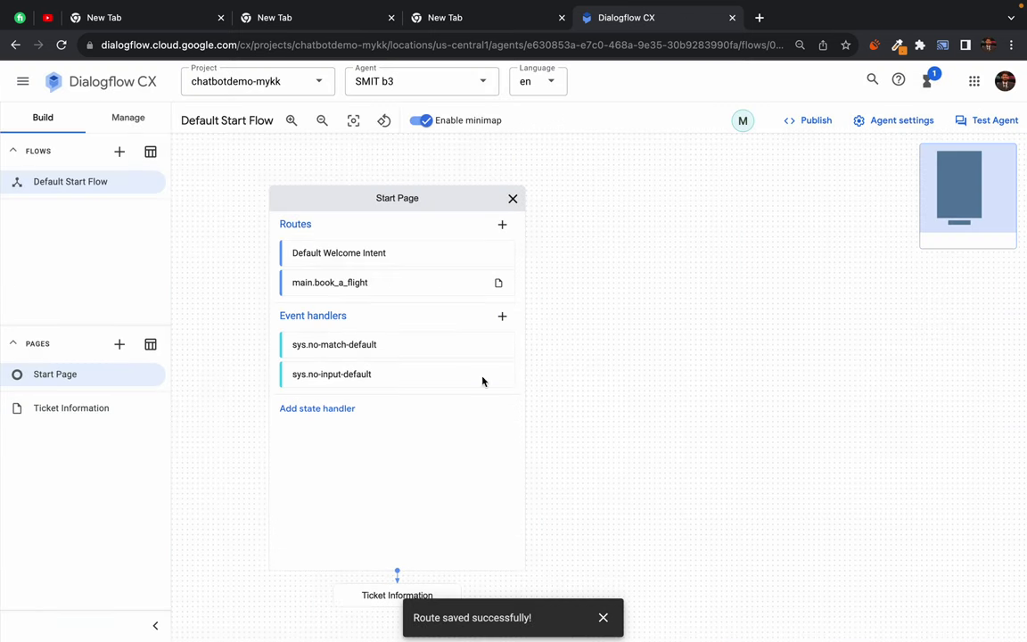
Reopen the main.book_a_flight route, review its description, intent and transition page, and close it.
click(357, 283)
click(981, 301)
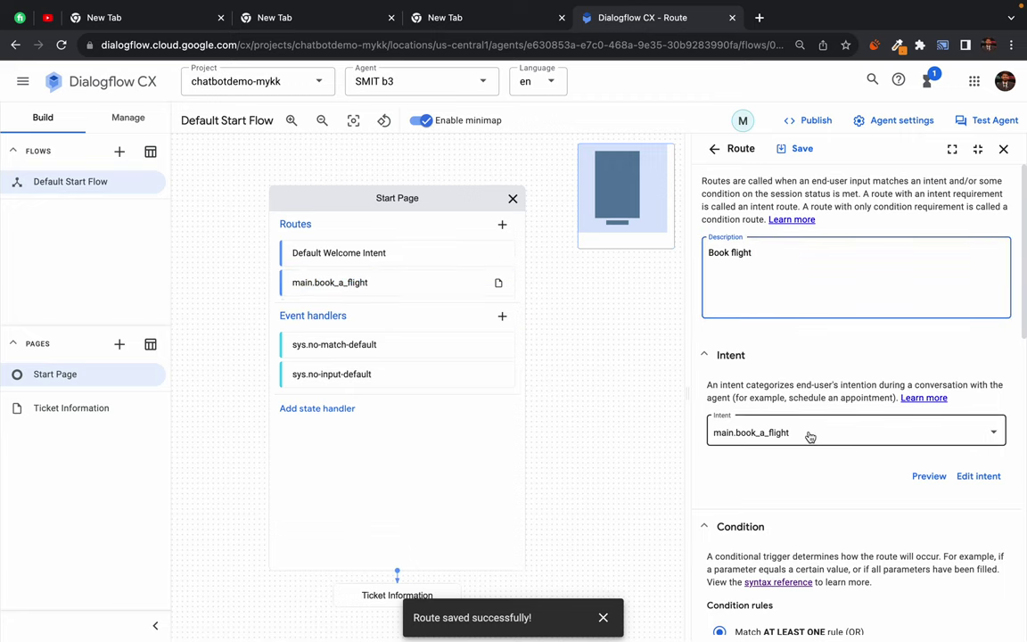
scroll(810, 438, down, 4)
scroll(811, 440, down, 5)
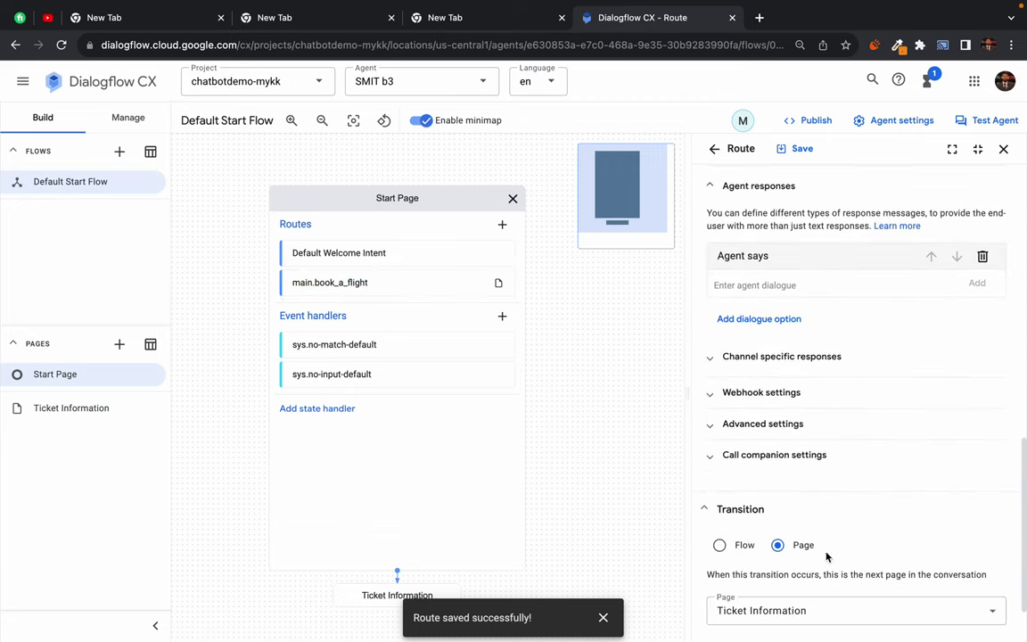
scroll(724, 190, up, 6)
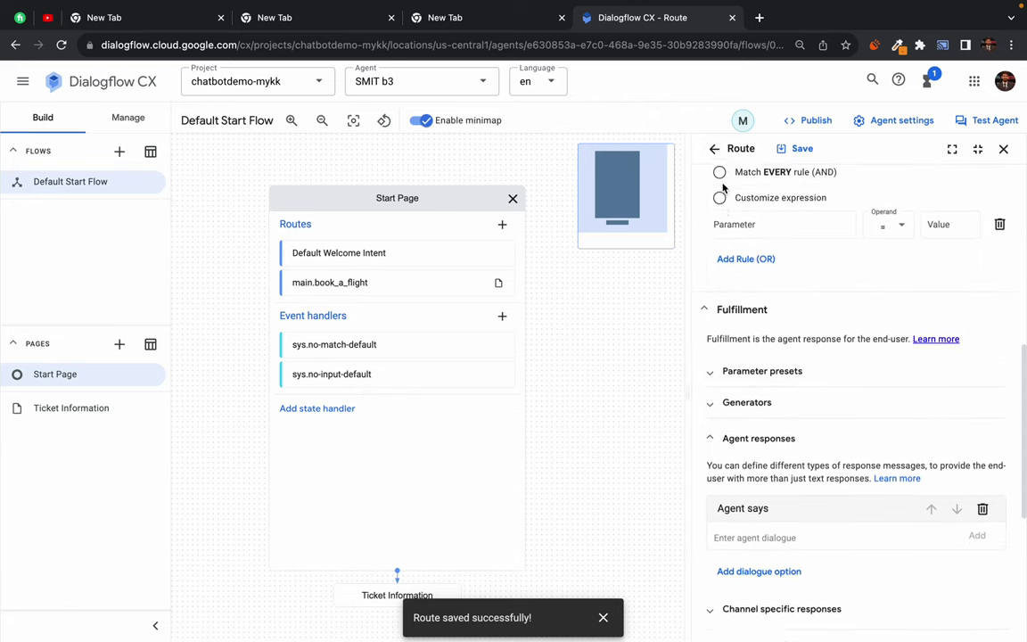
click(704, 283)
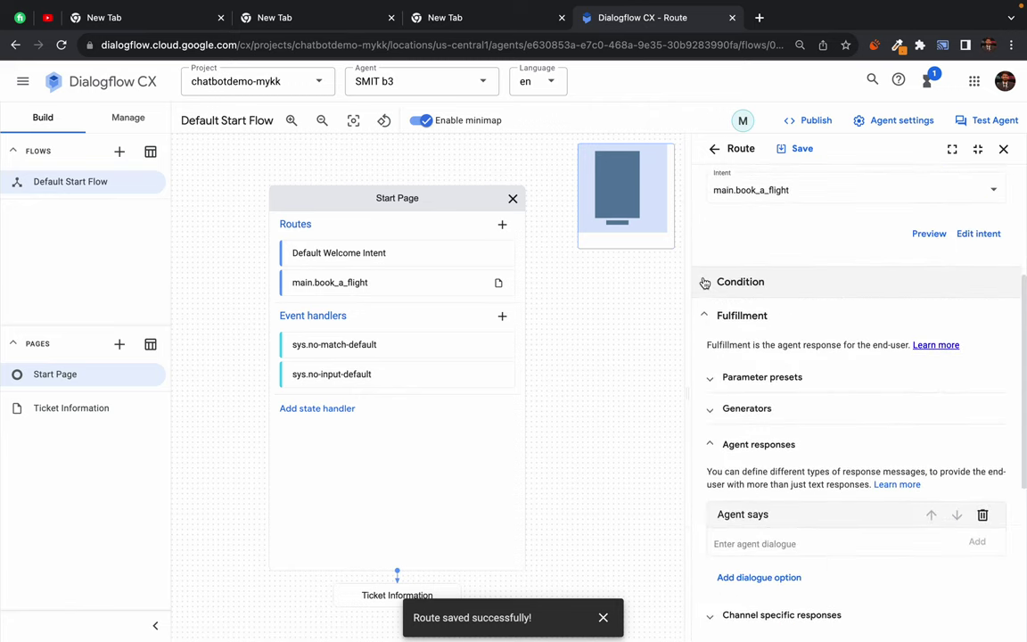
click(703, 313)
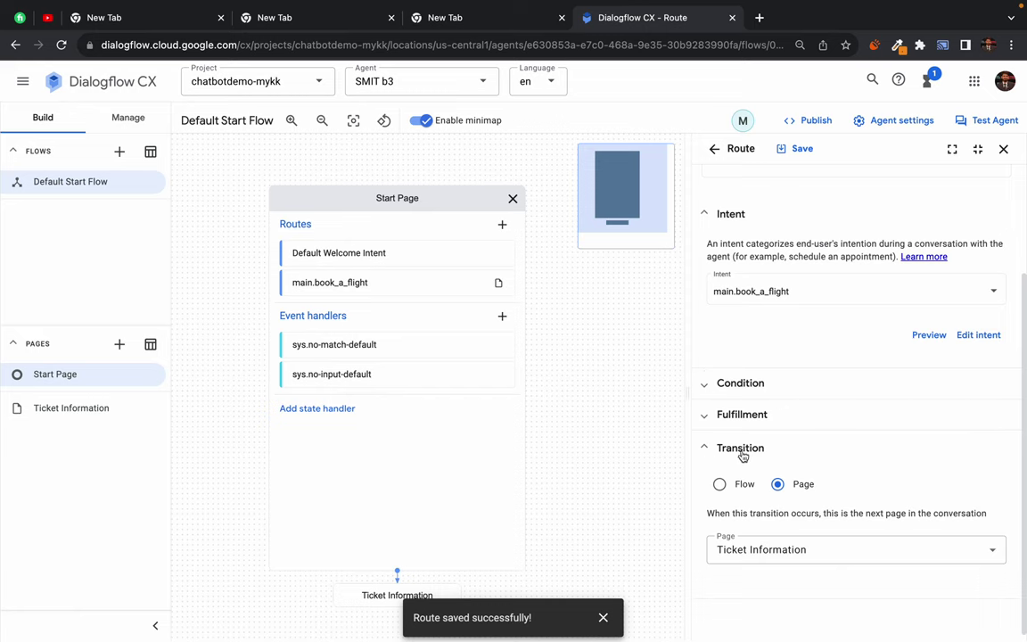
scroll(763, 337, up, 2)
scroll(764, 337, up, 2)
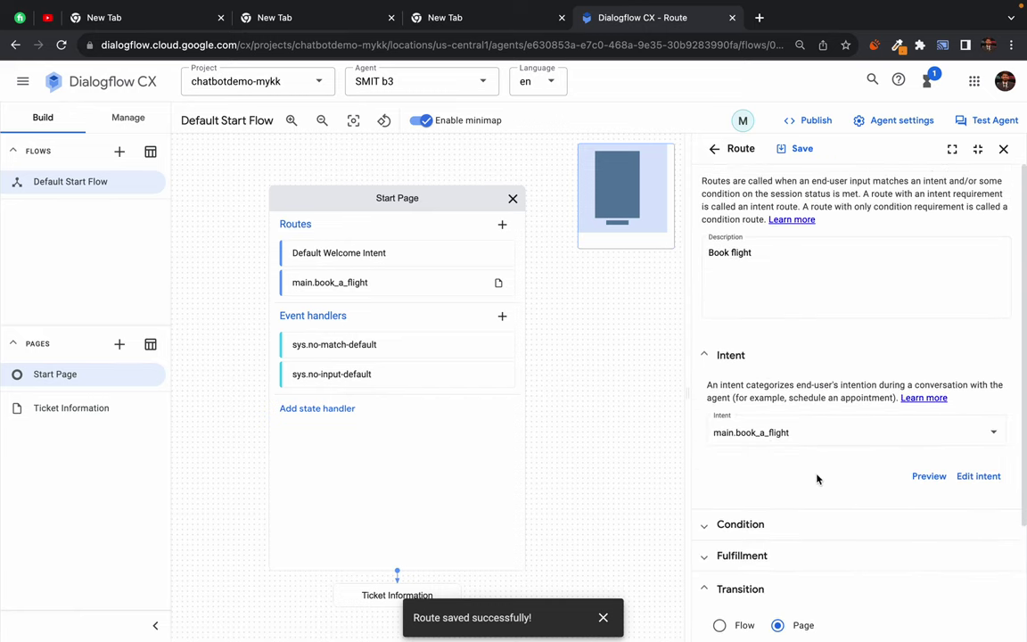
scroll(817, 479, down, 3)
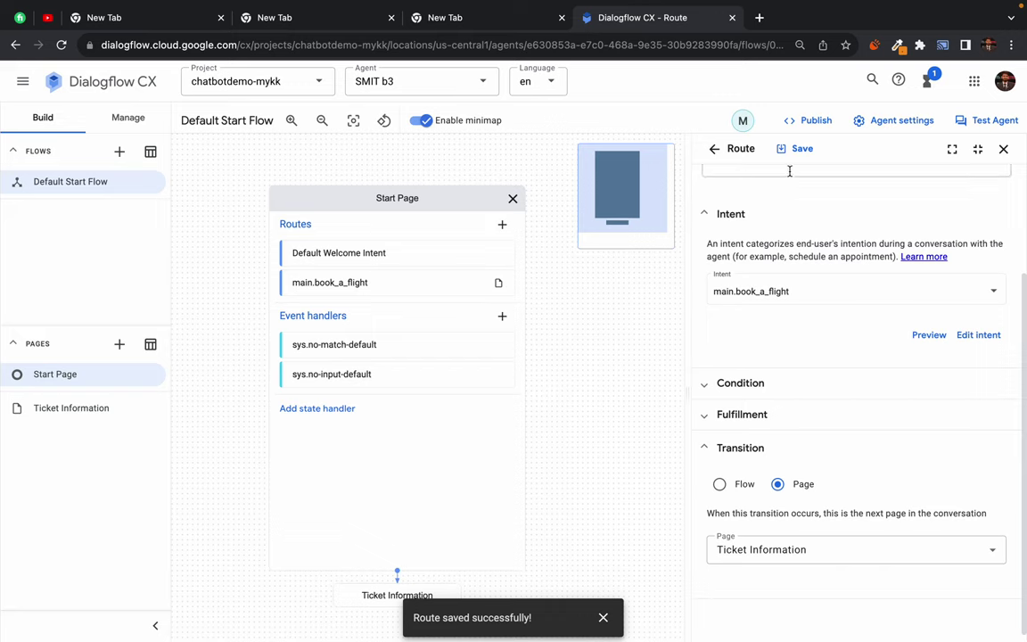
click(1003, 152)
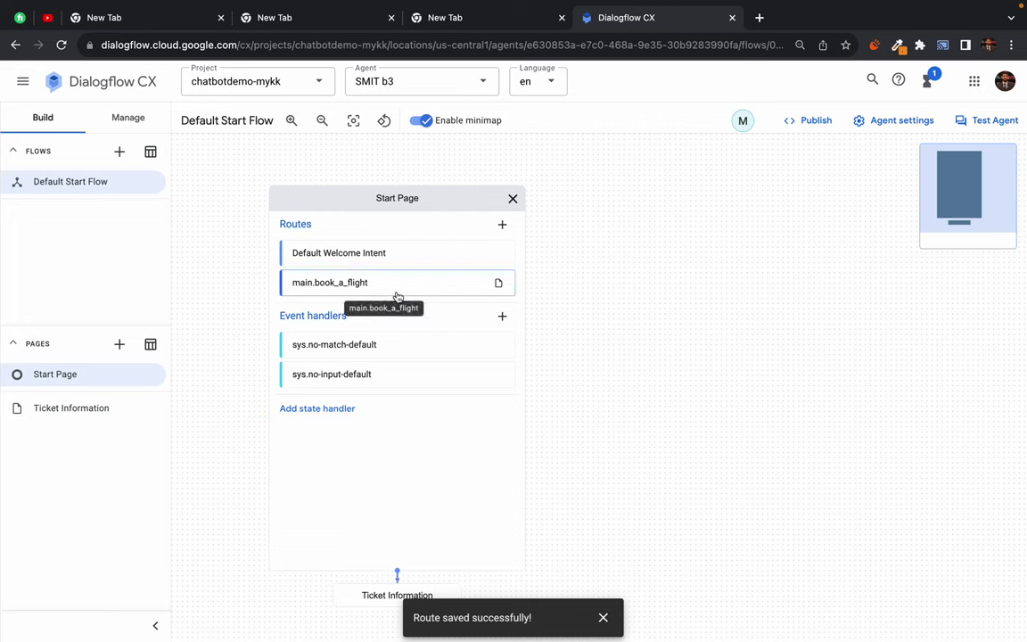
Open the main.book_a_flight route again and examine its Intent section.
double_click(338, 283)
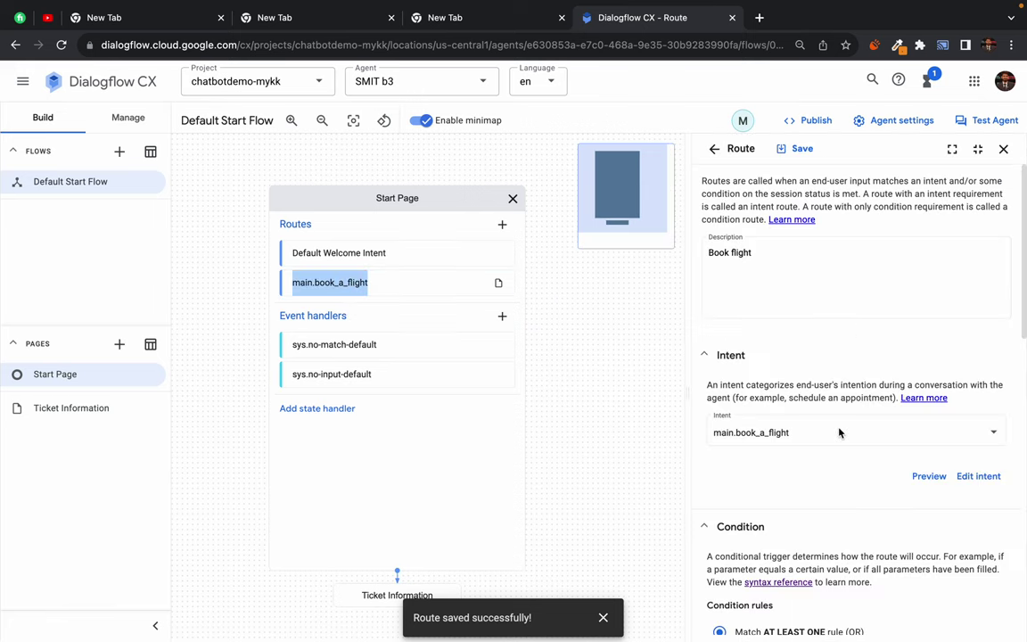
scroll(839, 434, down, 2)
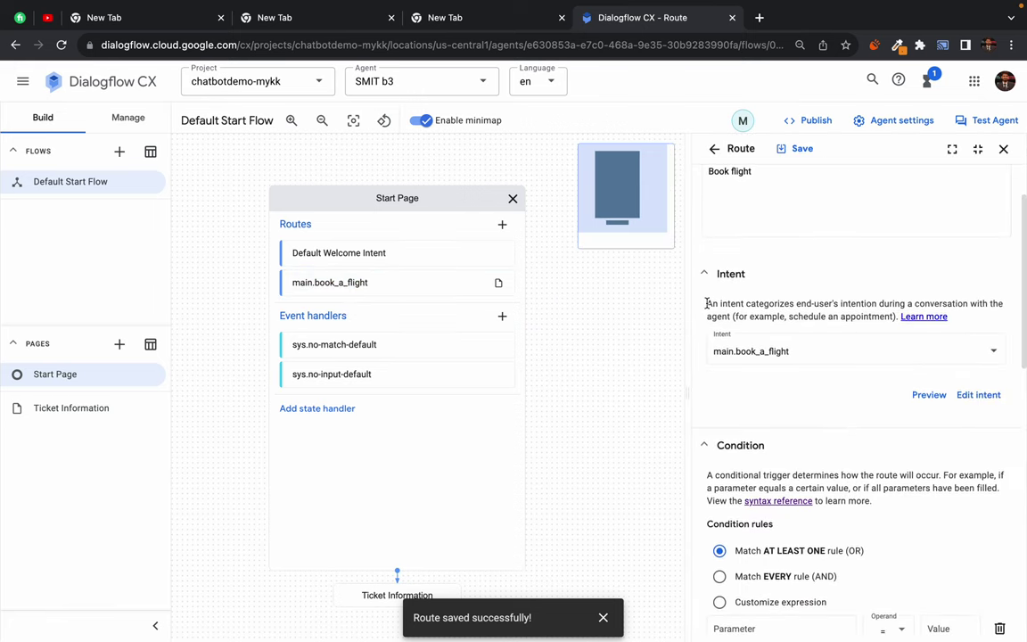
drag(706, 302, 794, 388)
click(805, 402)
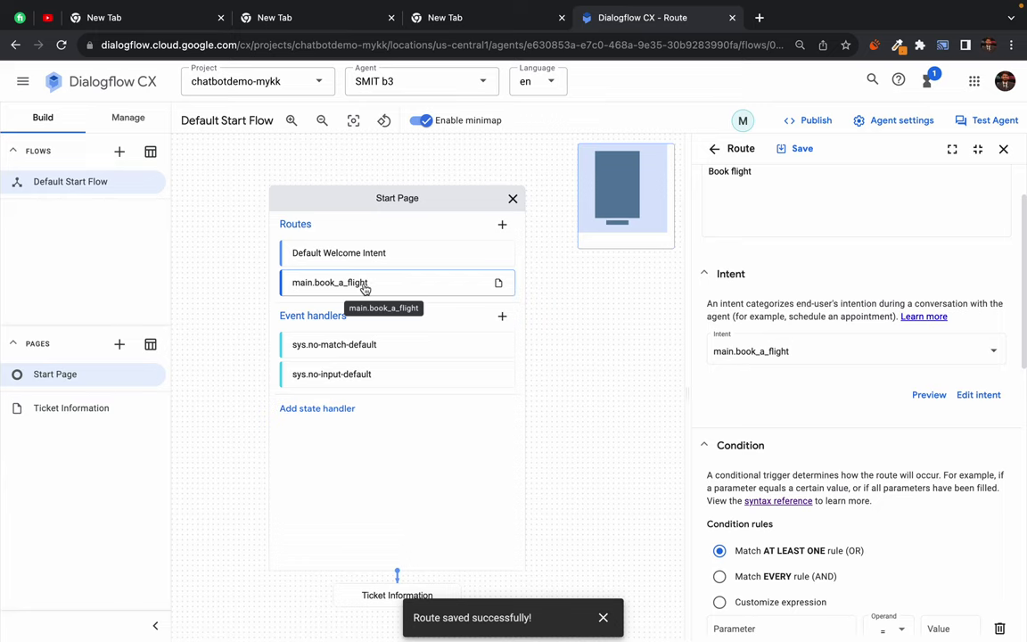
Examine the Start Page's link to Ticket Information in the flow graph, dismiss the save notification, and read step 8 of the lab.
scroll(481, 424, up, 3)
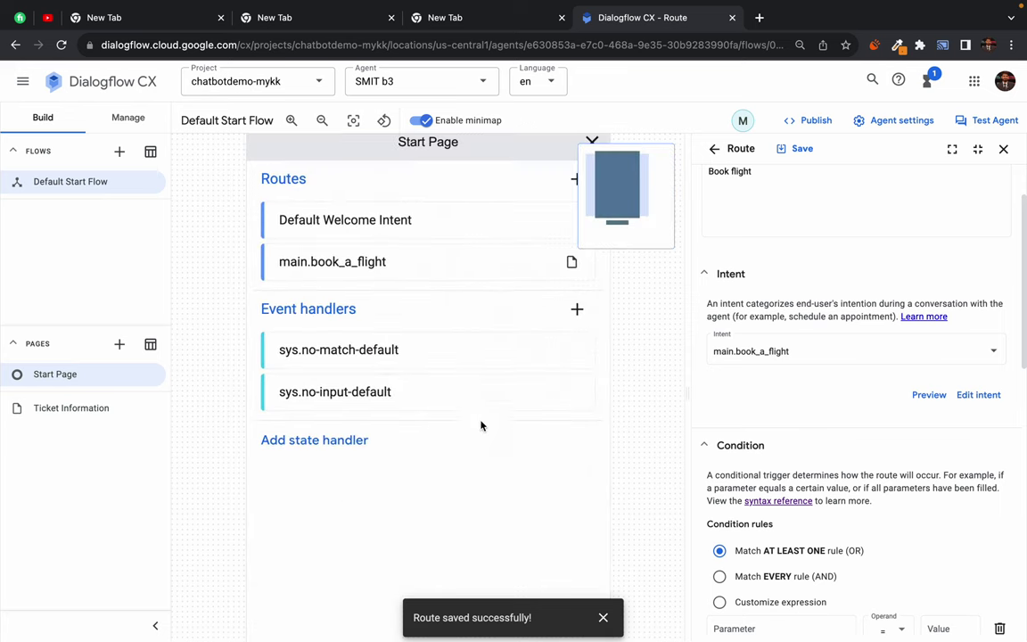
click(322, 119)
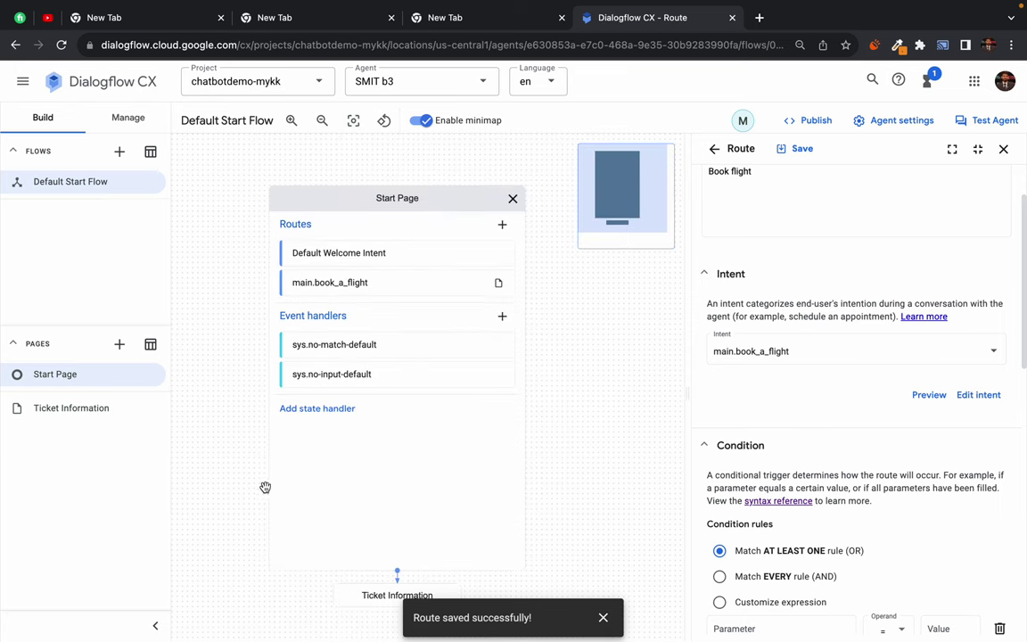
drag(257, 438, 258, 229)
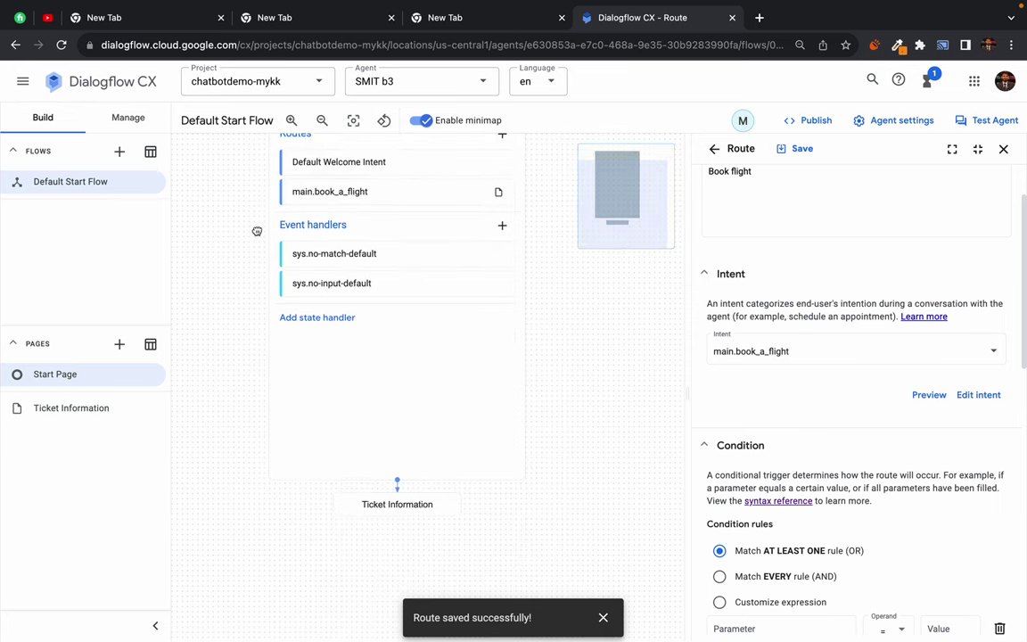
click(603, 618)
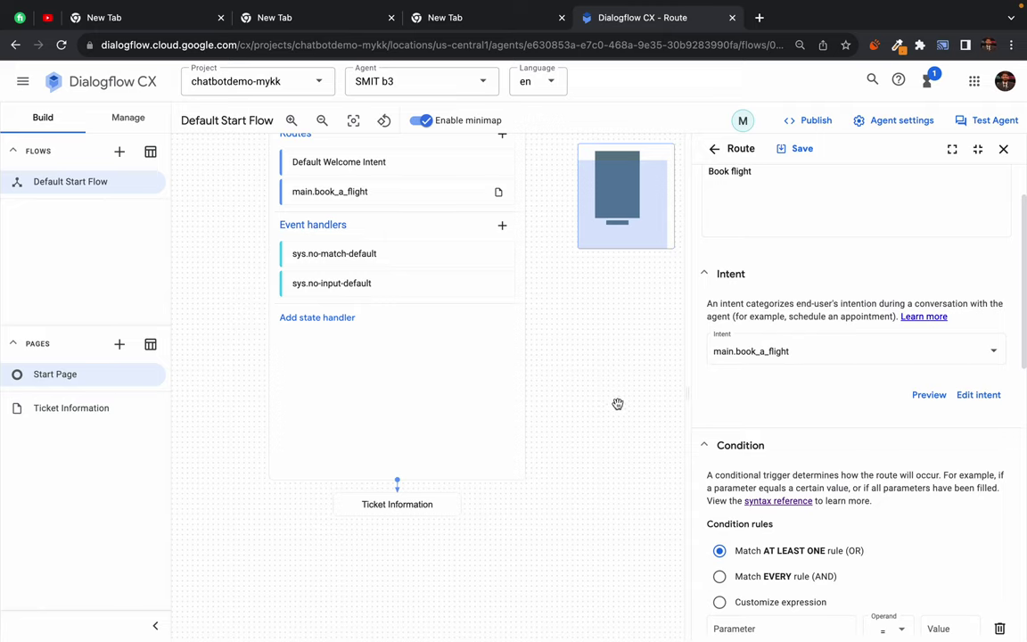
key(ctrl+Right)
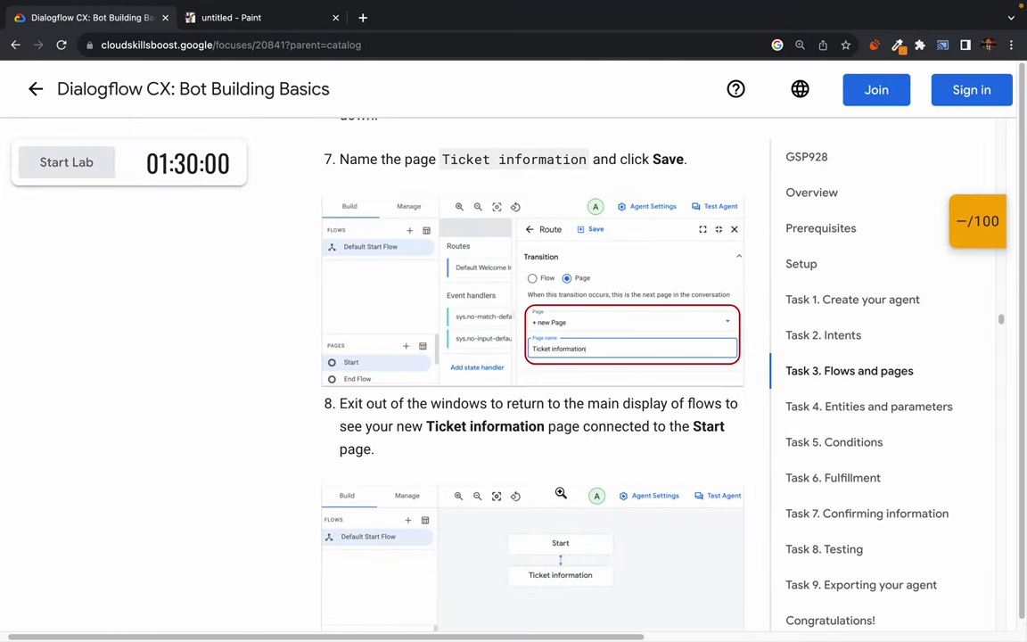
scroll(665, 525, down, 5)
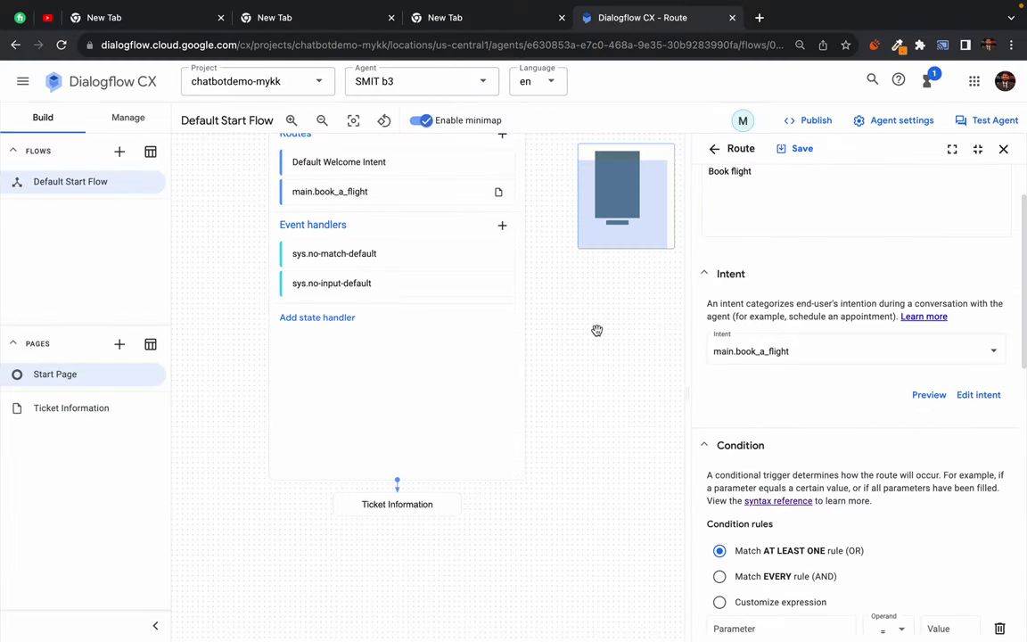
Return to Dialogflow CX and close the expanded Start Page and its route details to show the main flow graph.
scroll(595, 328, up, 2)
scroll(598, 335, down, 5)
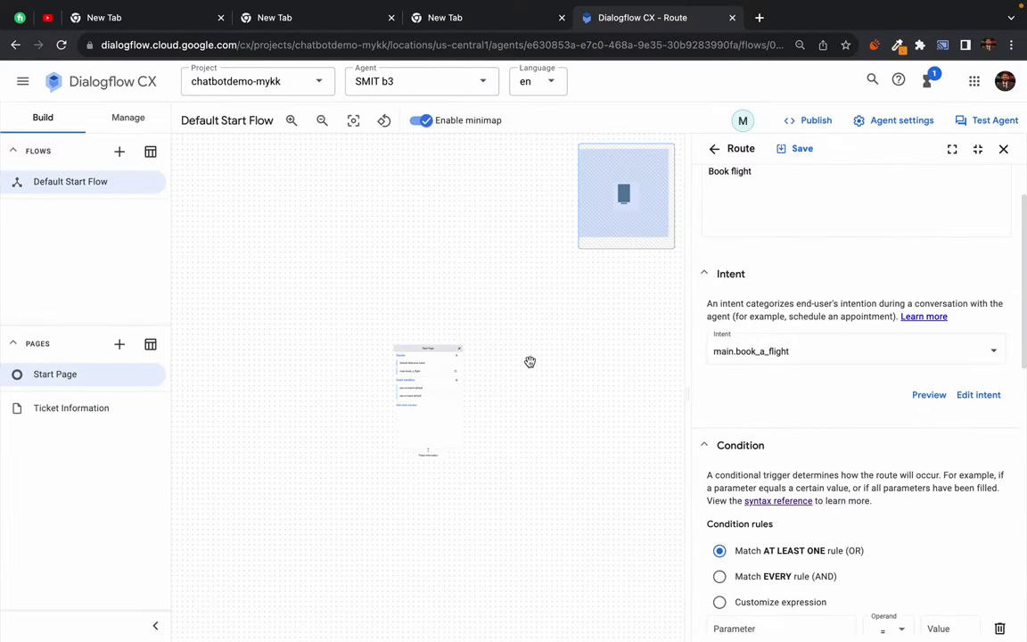
click(346, 124)
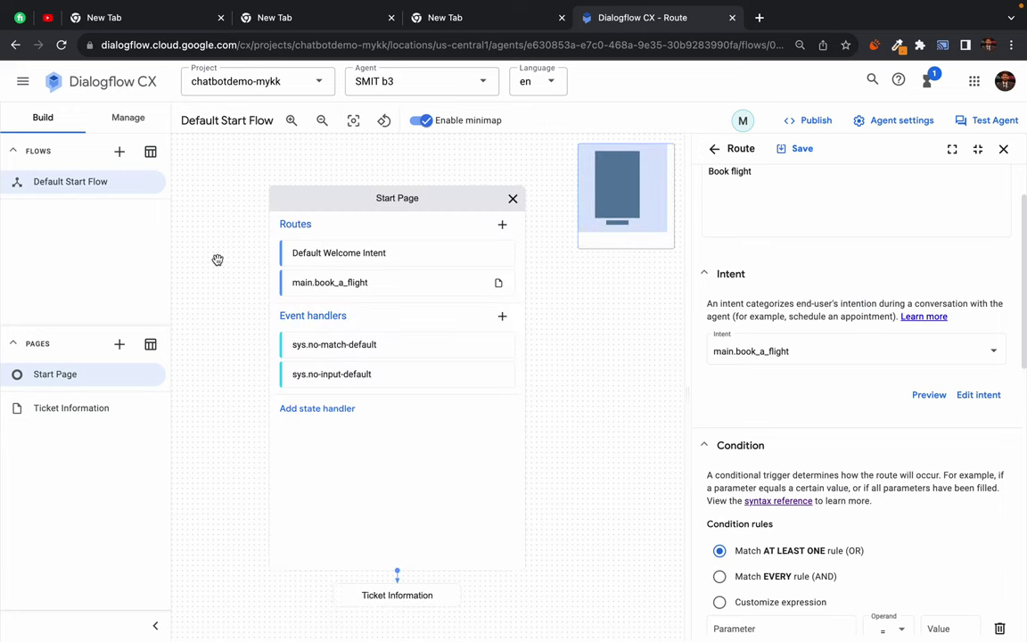
click(513, 199)
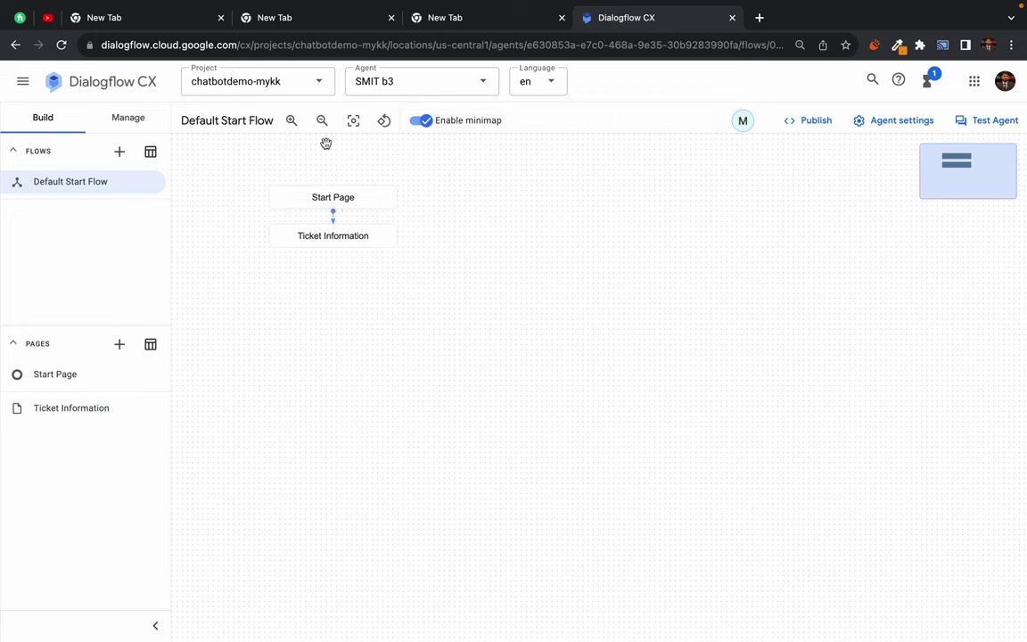
Examine the Start Page and Ticket Information nodes and the connection between them in the Default Start Flow graph.
click(291, 120)
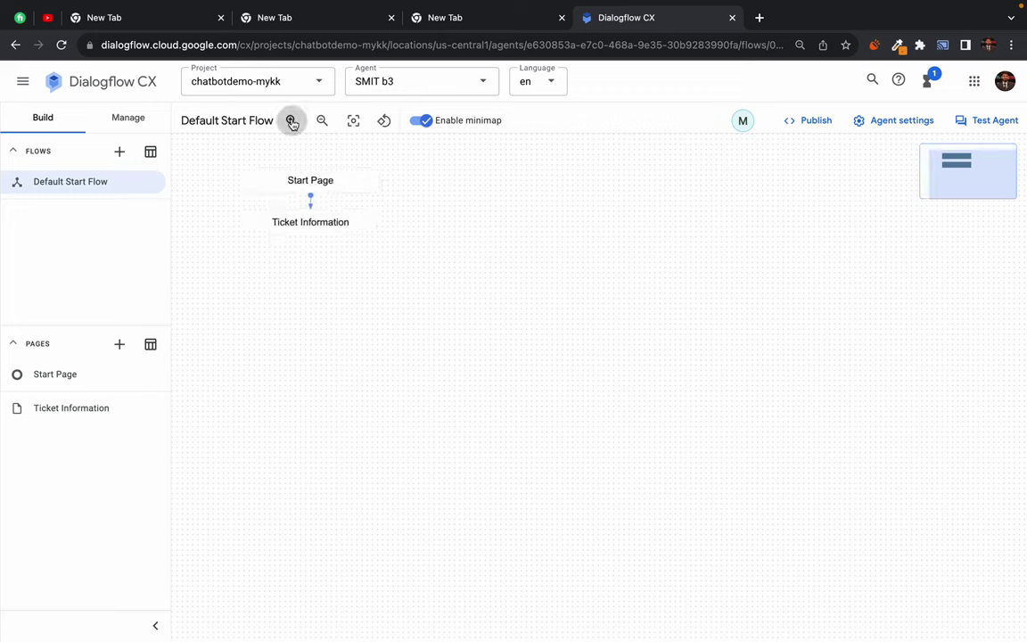
click(323, 122)
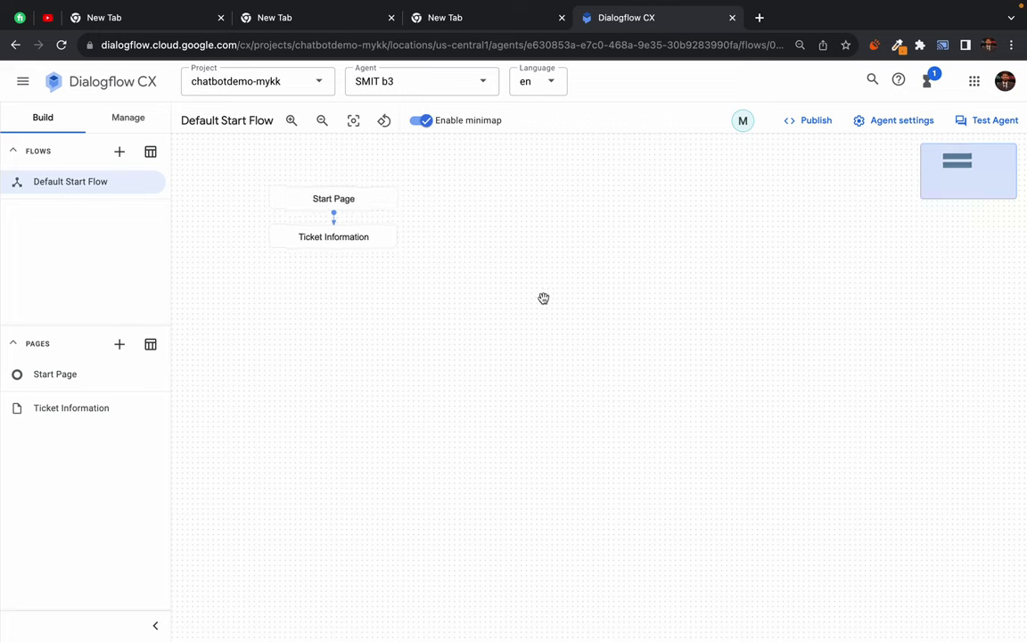
triple_click(335, 198)
drag(334, 198, 539, 208)
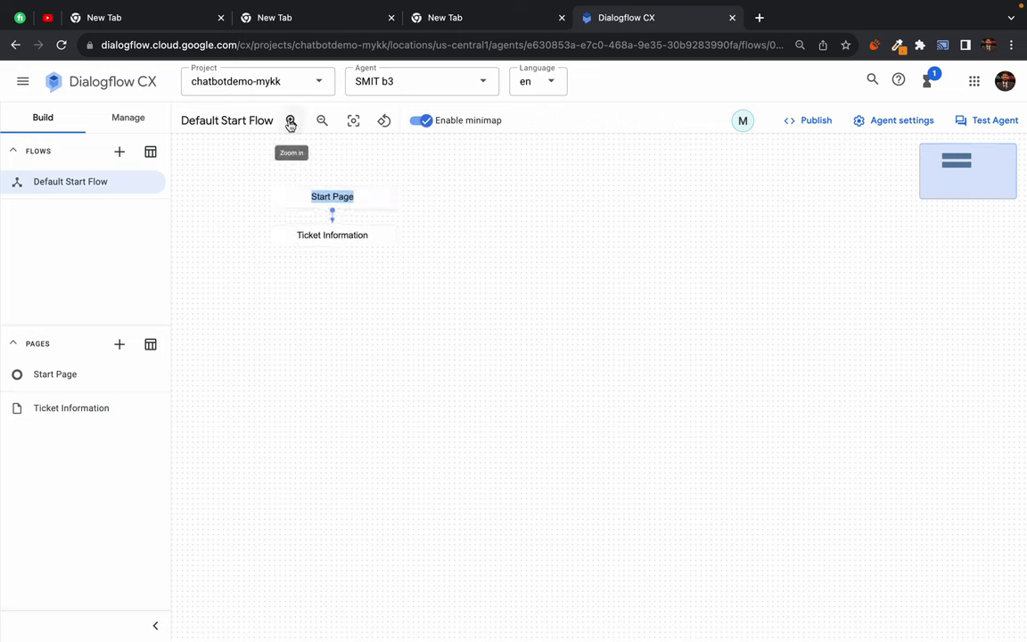
click(290, 122)
drag(192, 167, 256, 206)
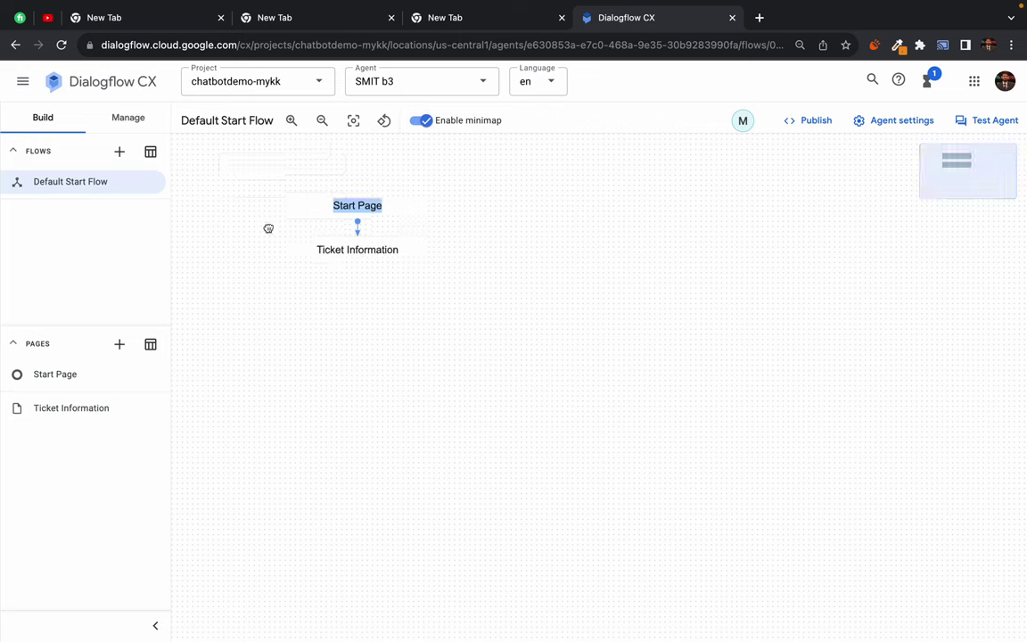
click(292, 120)
click(292, 120)
drag(355, 213, 411, 248)
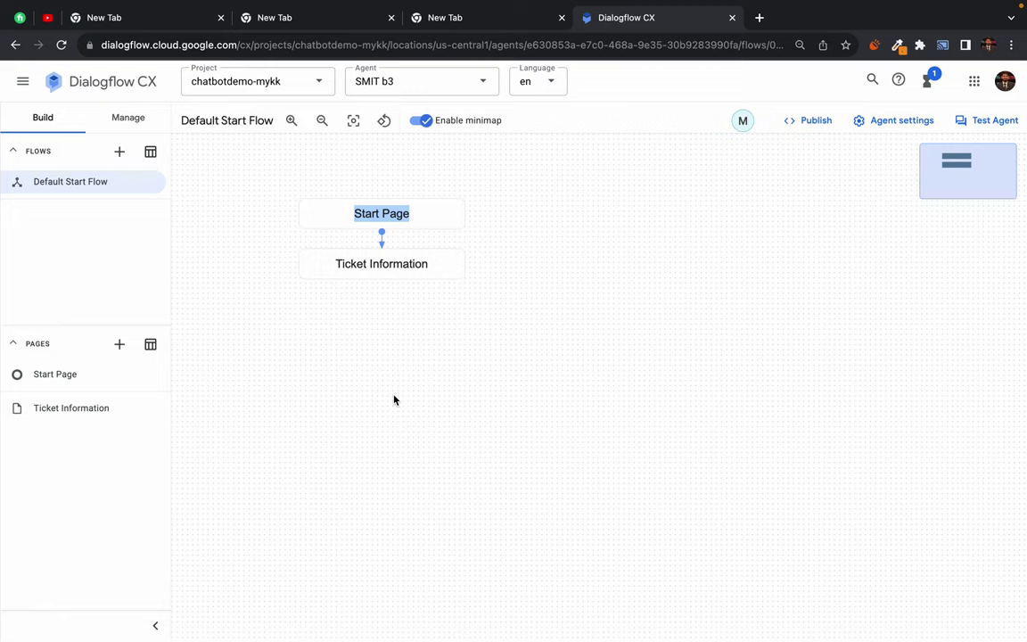
Switch to the lab guide and reread step 8 about returning to the main flow display and its linked pages.
key(ctrl+Right)
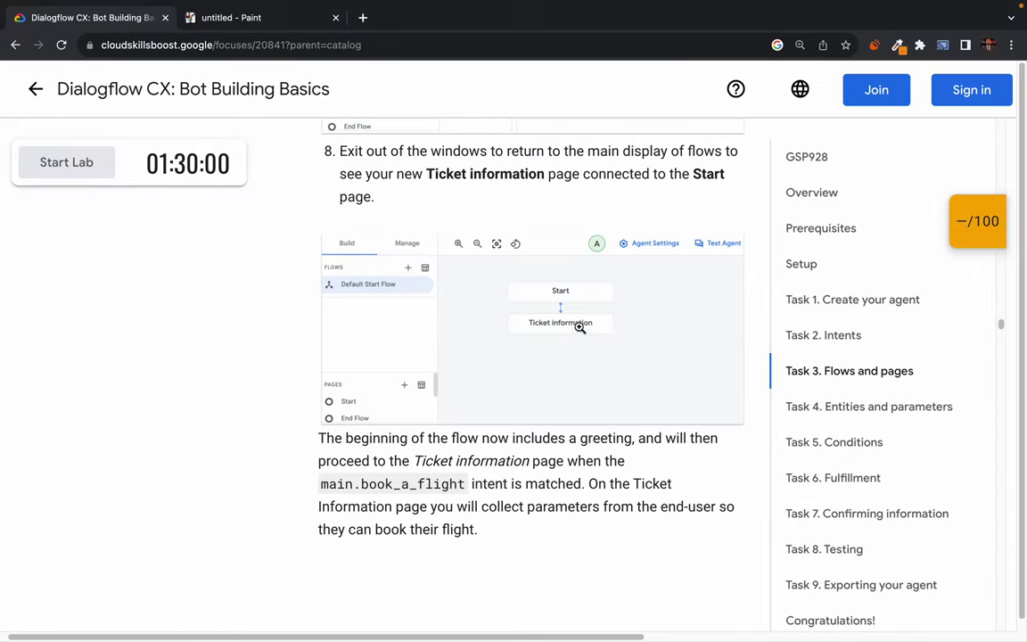
scroll(527, 428, down, 2)
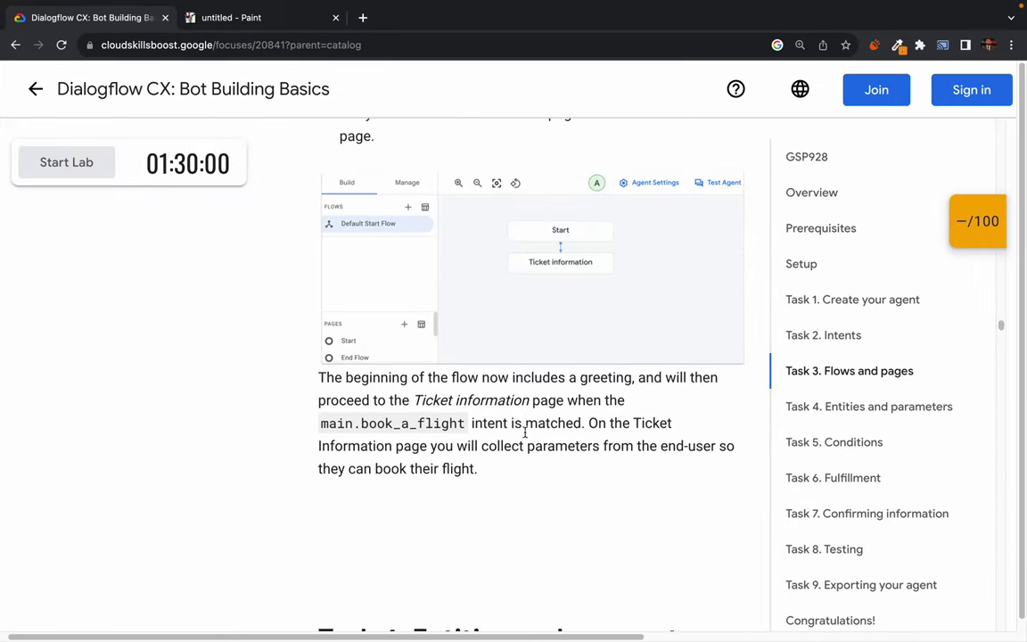
scroll(524, 434, up, 5)
scroll(526, 432, up, 1)
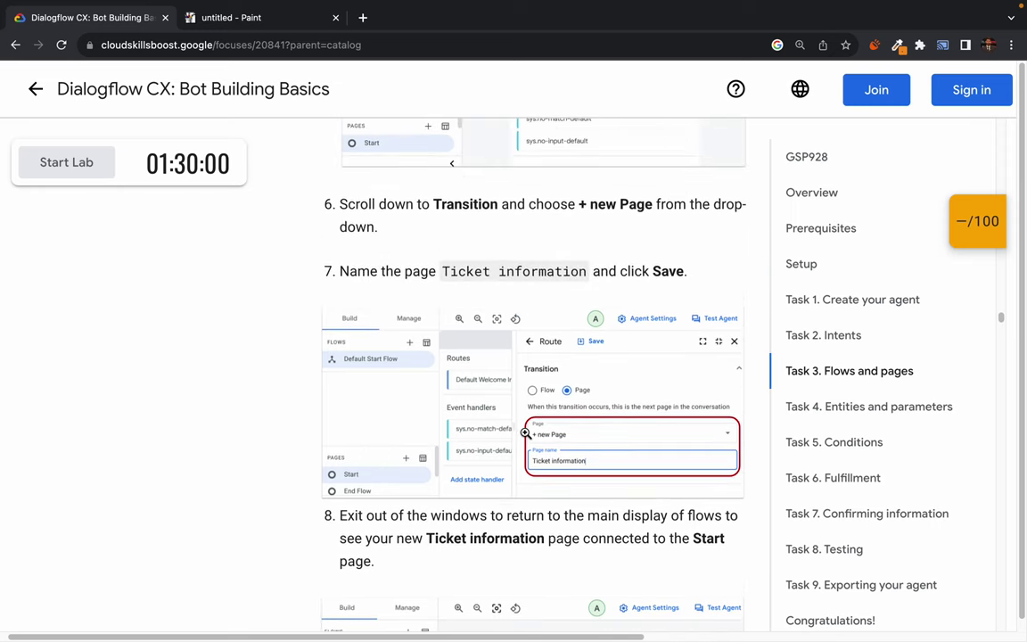
scroll(390, 404, down, 3)
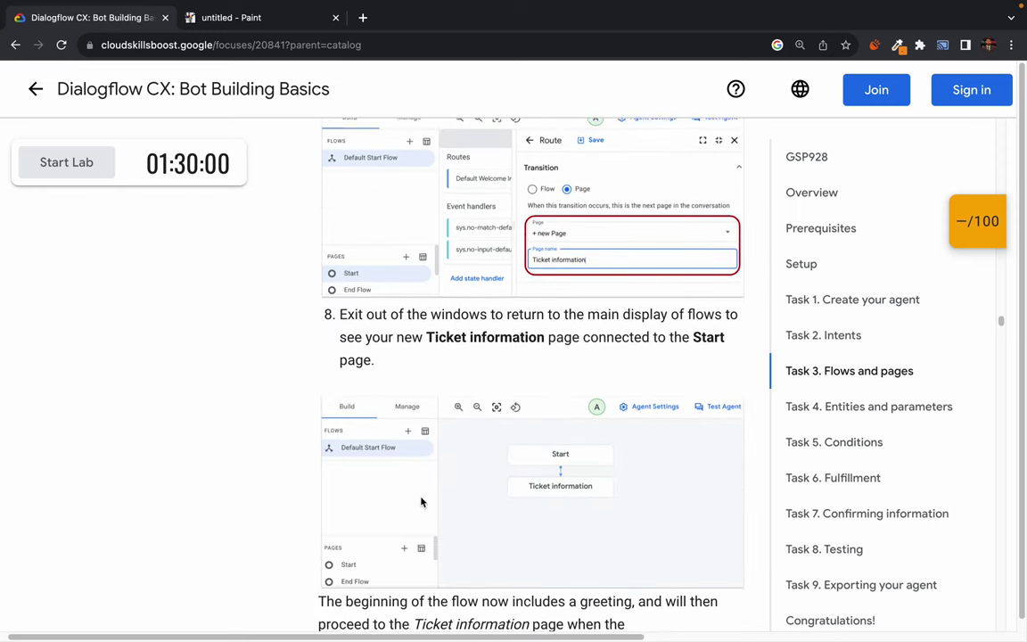
drag(338, 288, 451, 294)
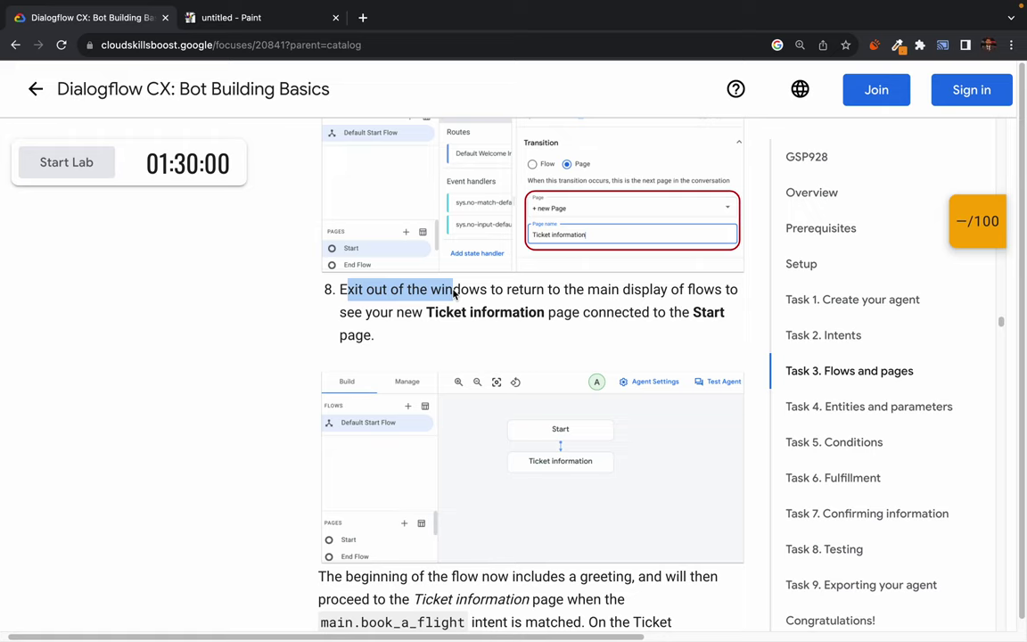
click(492, 295)
triple_click(664, 294)
click(664, 295)
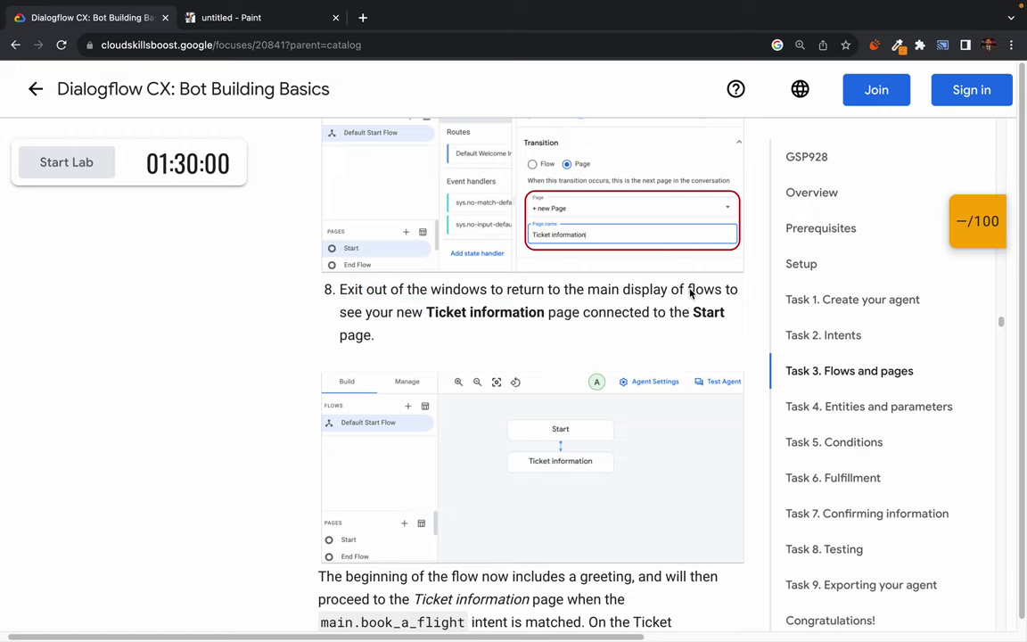
drag(367, 312, 655, 319)
click(659, 314)
triple_click(612, 312)
click(600, 312)
scroll(442, 383, down, 3)
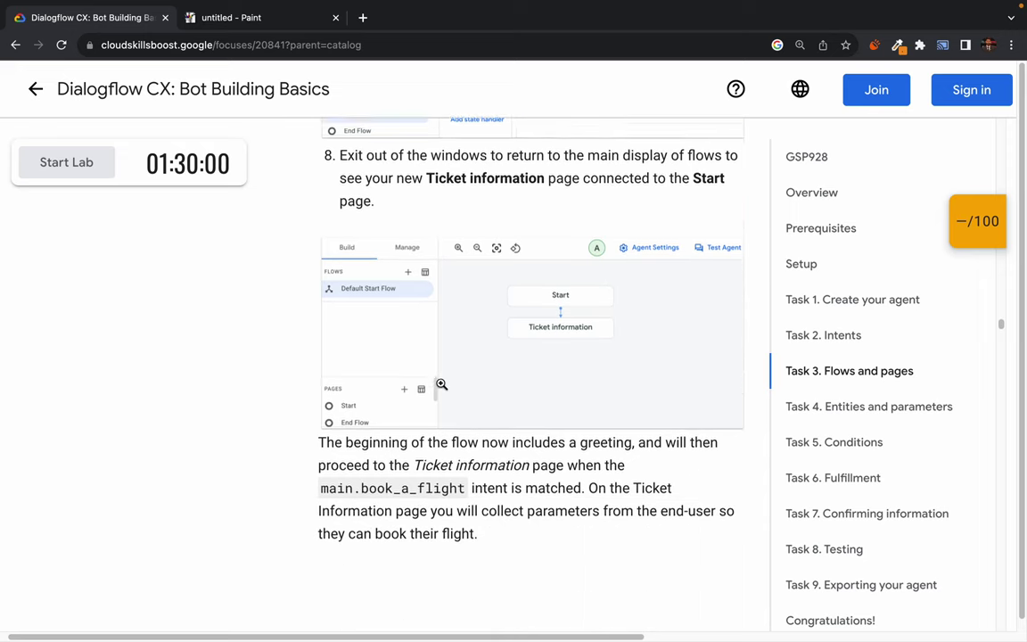
Read the closing paragraph of Task 3 on the greeting, the main.book_a_flight intent and the parameters collected on the Ticket Information page.
scroll(610, 419, down, 2)
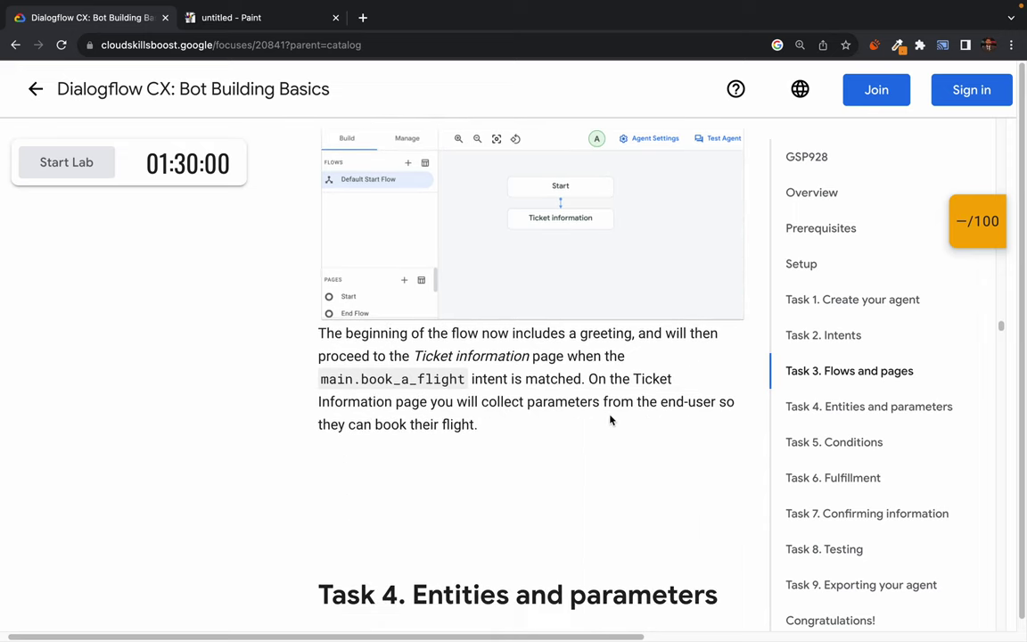
double_click(386, 336)
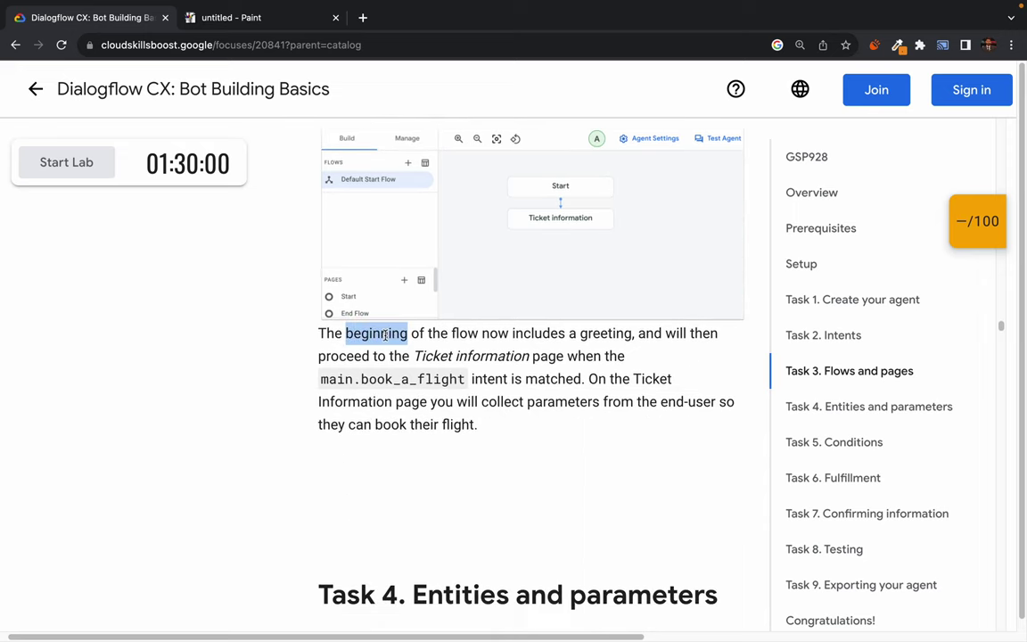
double_click(492, 334)
double_click(595, 335)
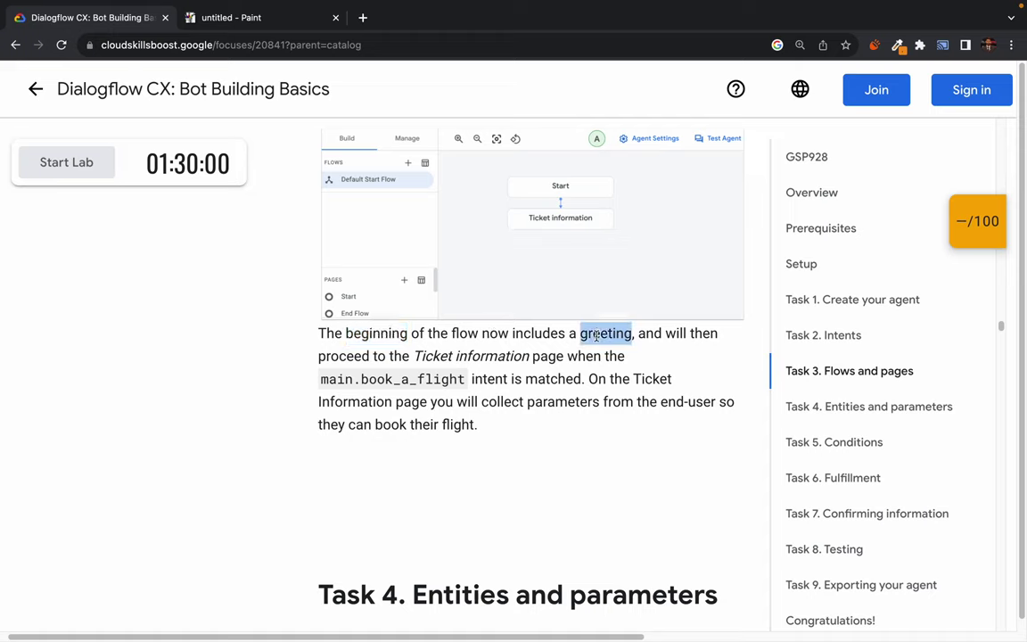
double_click(650, 334)
double_click(703, 333)
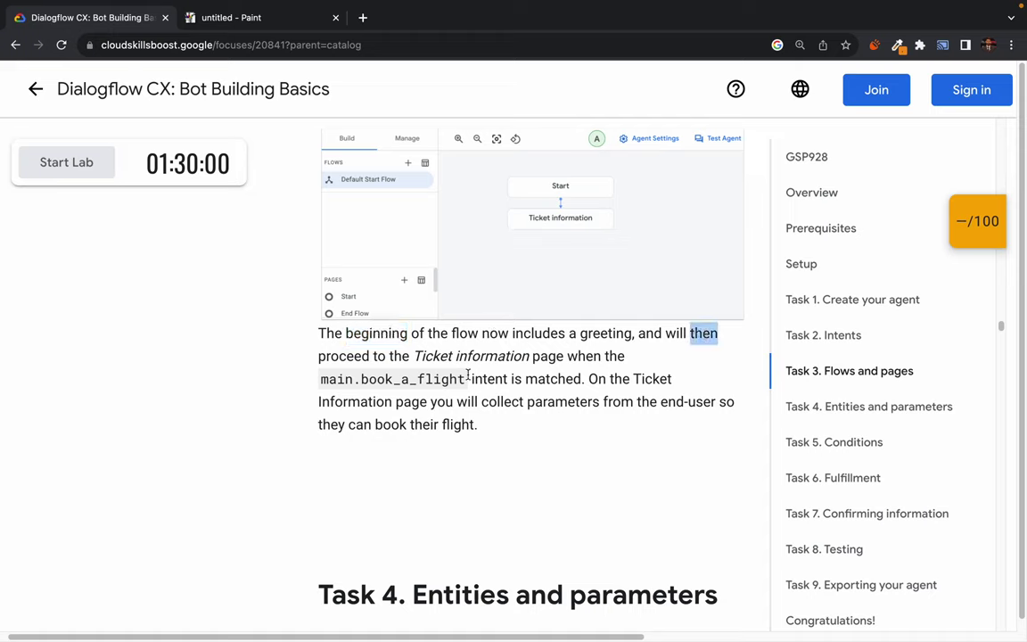
double_click(344, 357)
double_click(521, 356)
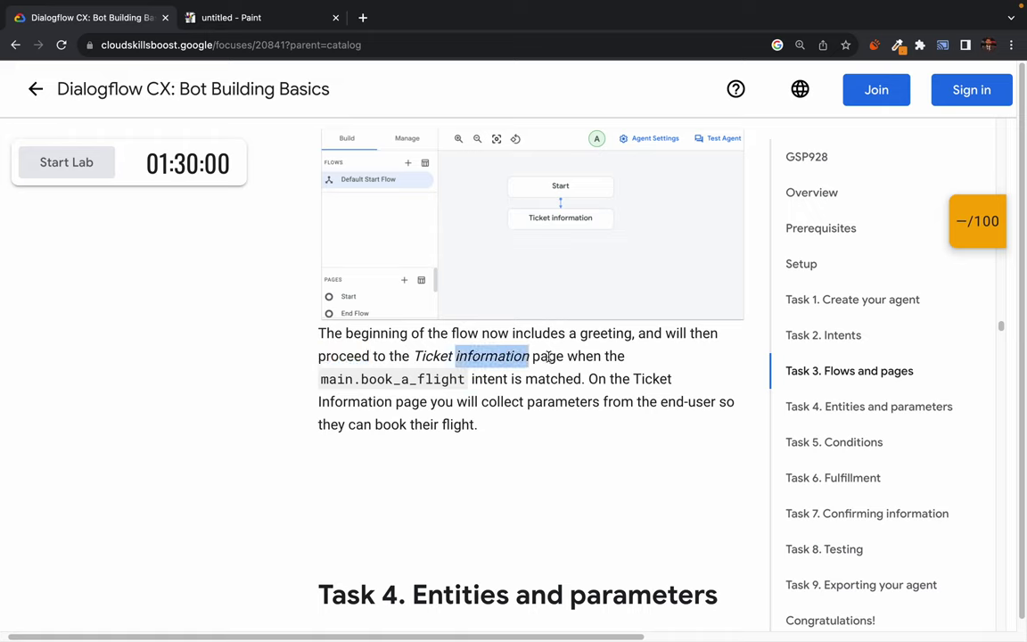
double_click(547, 357)
double_click(584, 356)
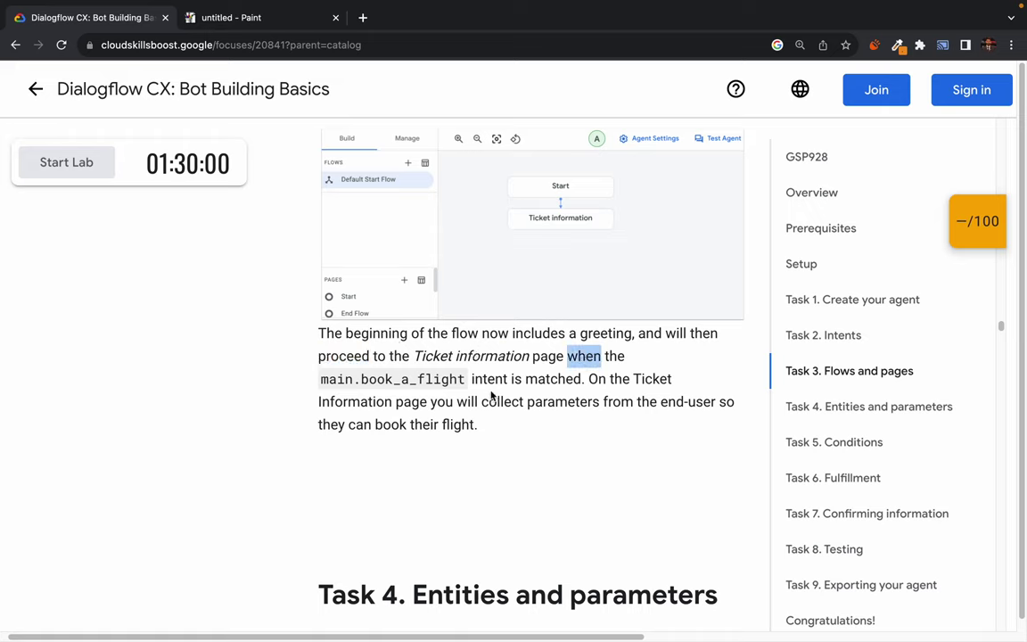
drag(489, 379, 609, 433)
click(395, 416)
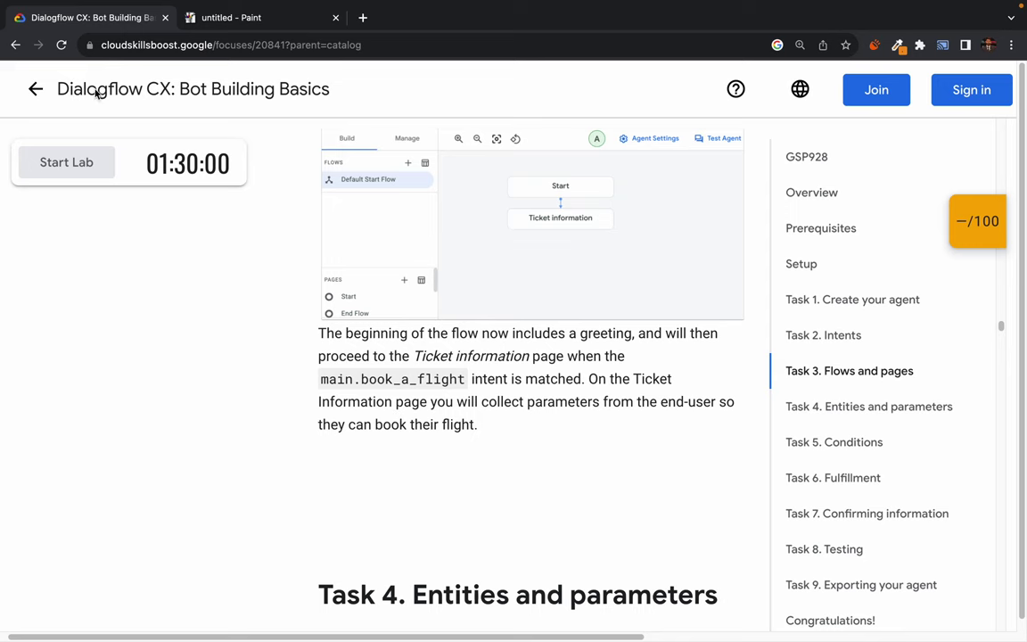
Return to Dialogflow CX, open the agent simulator, and review its Environment, Flow and Page choices, keeping Start Page selected.
key(ctrl+Right)
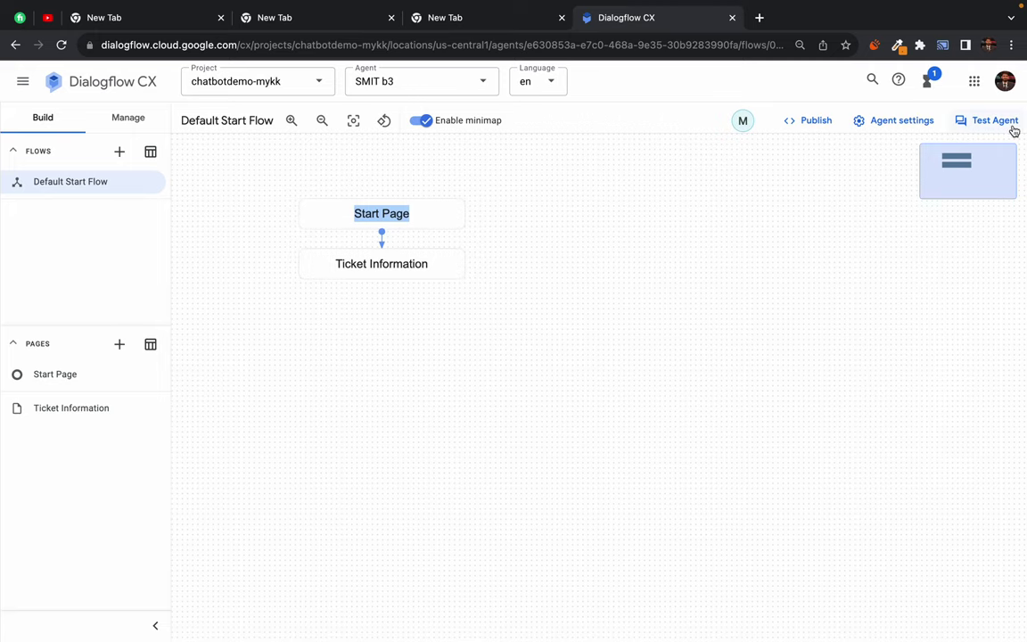
click(986, 122)
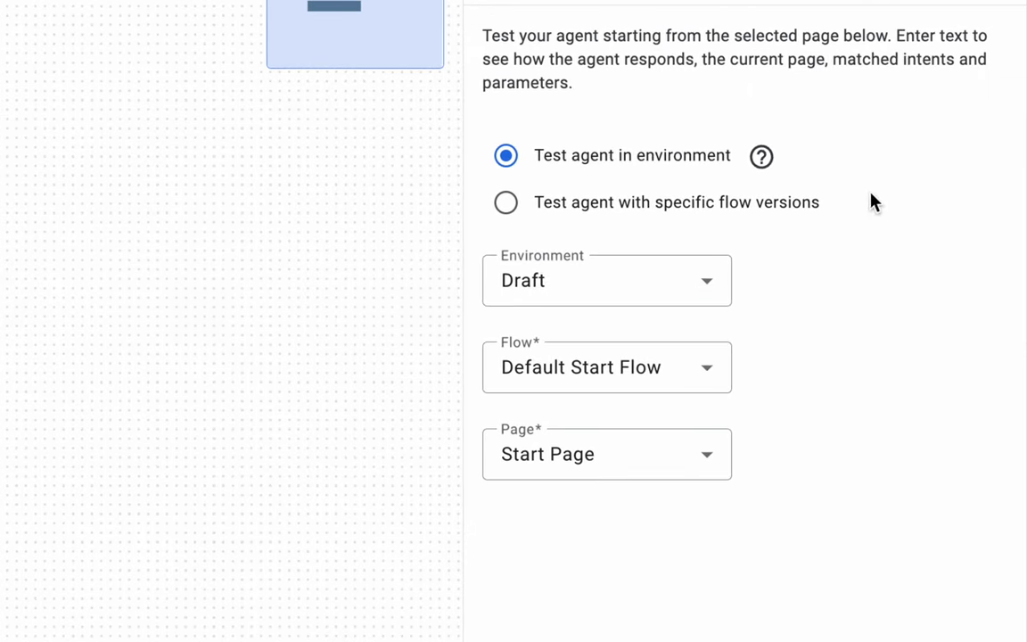
click(703, 285)
click(703, 285)
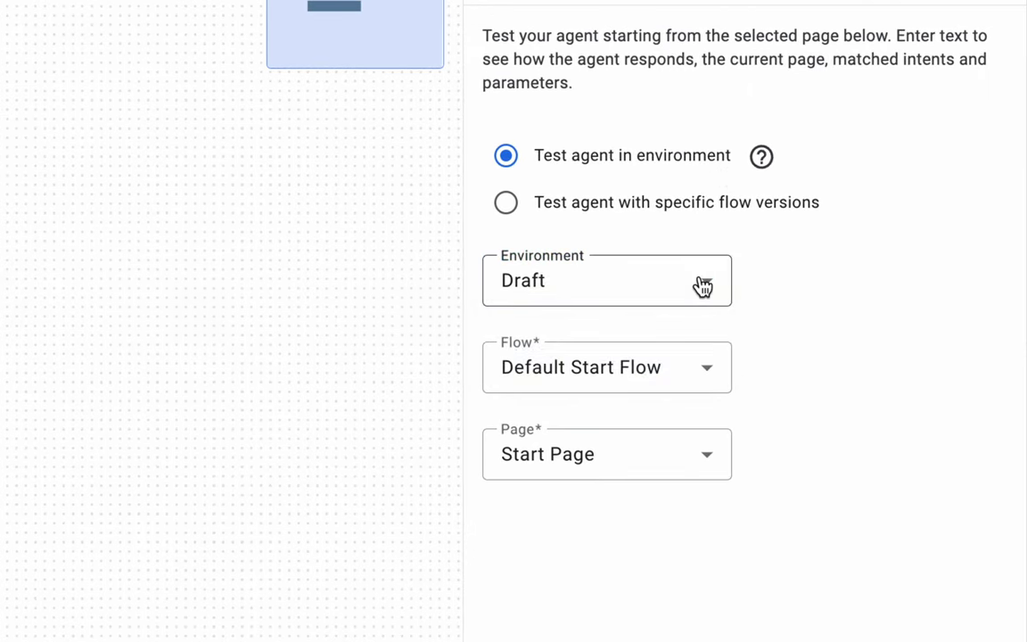
click(714, 372)
click(717, 371)
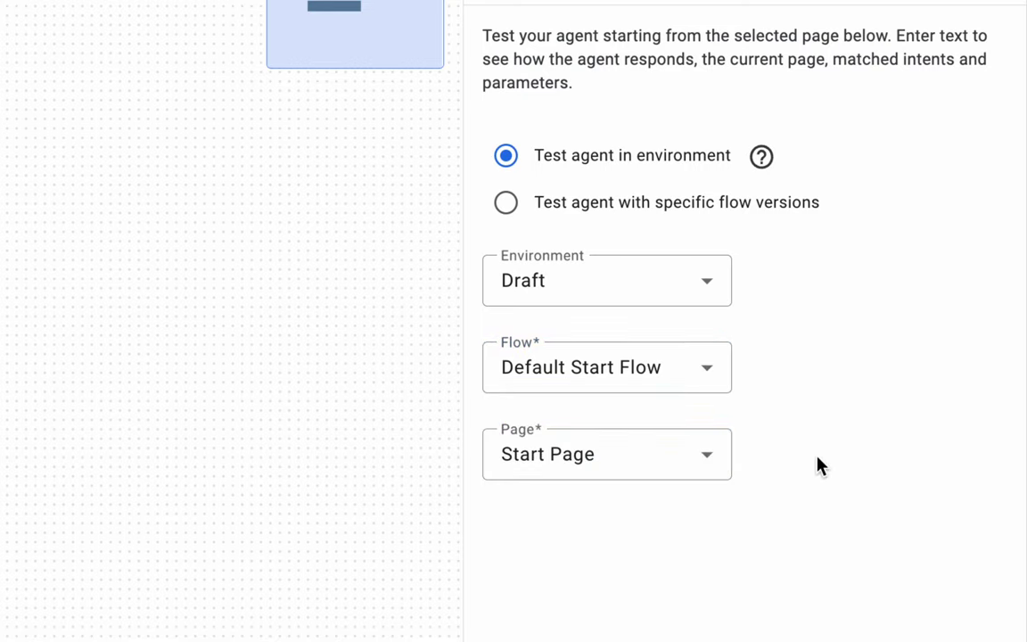
click(713, 376)
click(714, 378)
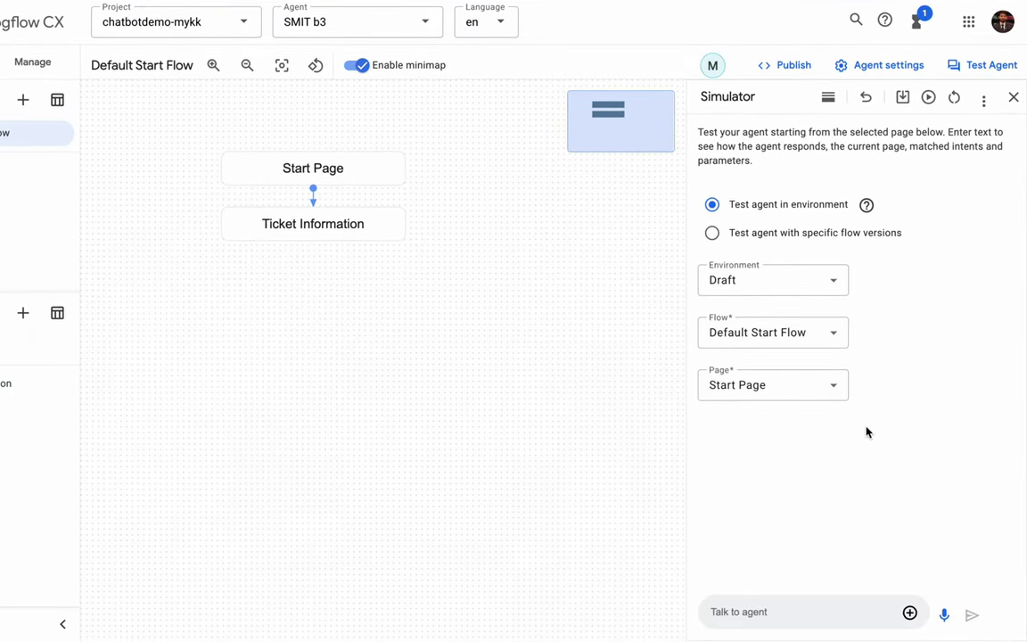
click(829, 391)
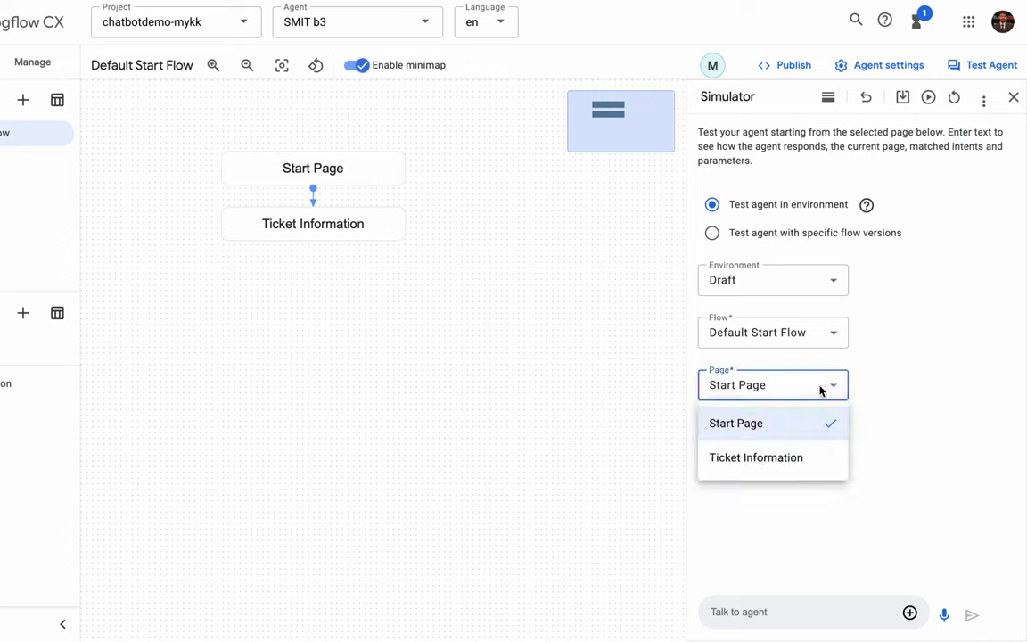
click(914, 435)
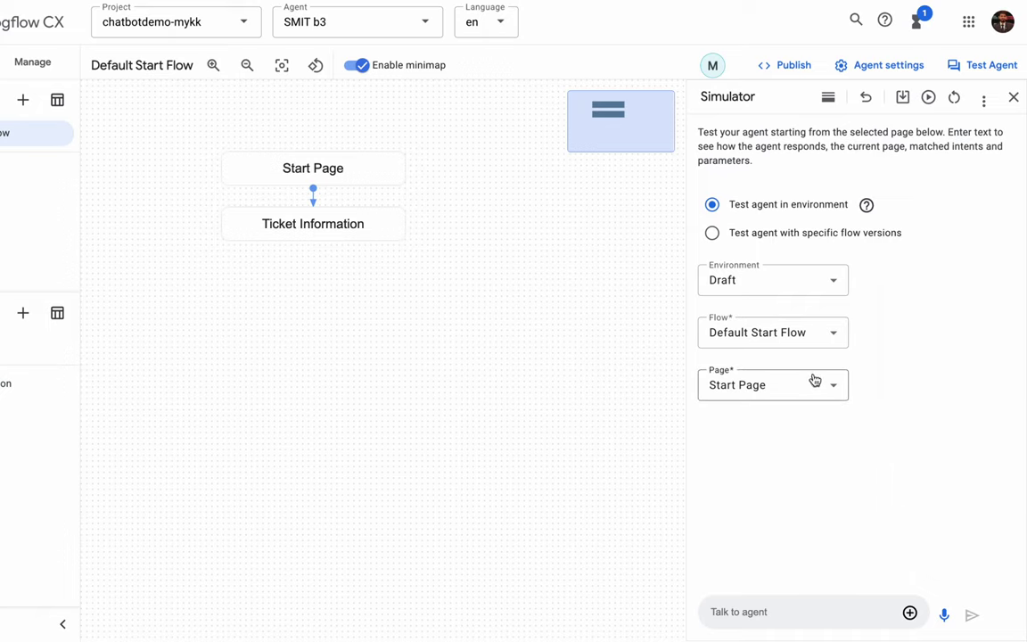
Open the Start Page node, send "hi" to the agent in the simulator, and read its reply.
double_click(303, 174)
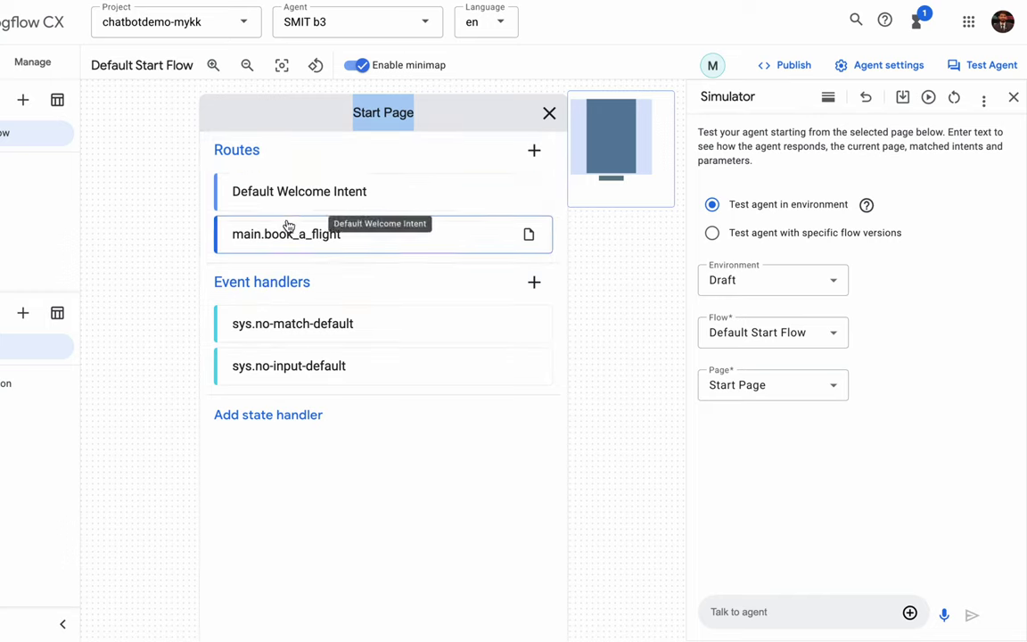
click(775, 613)
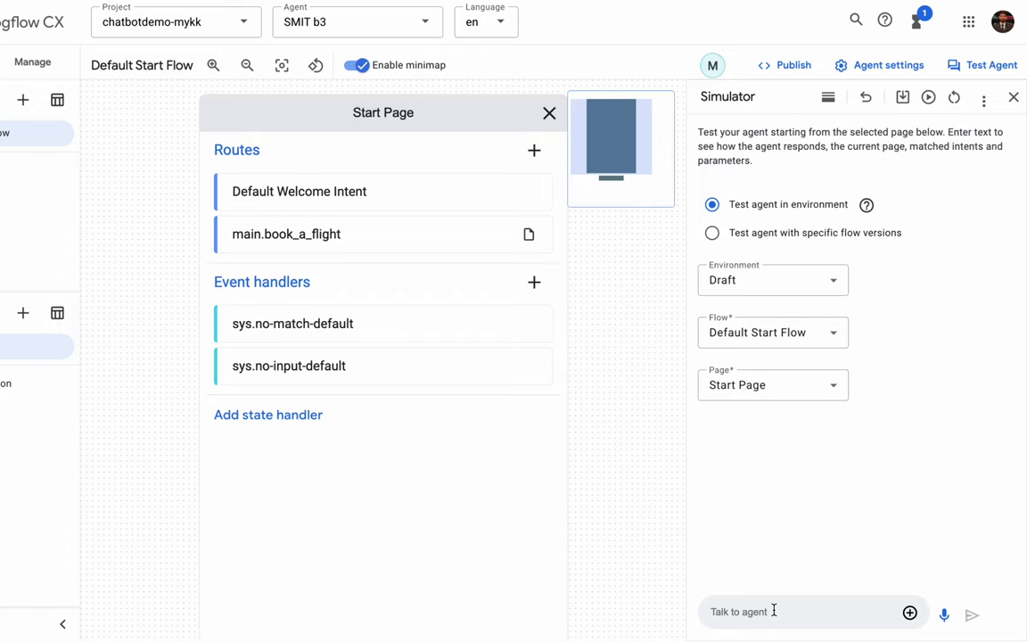
text(hi)
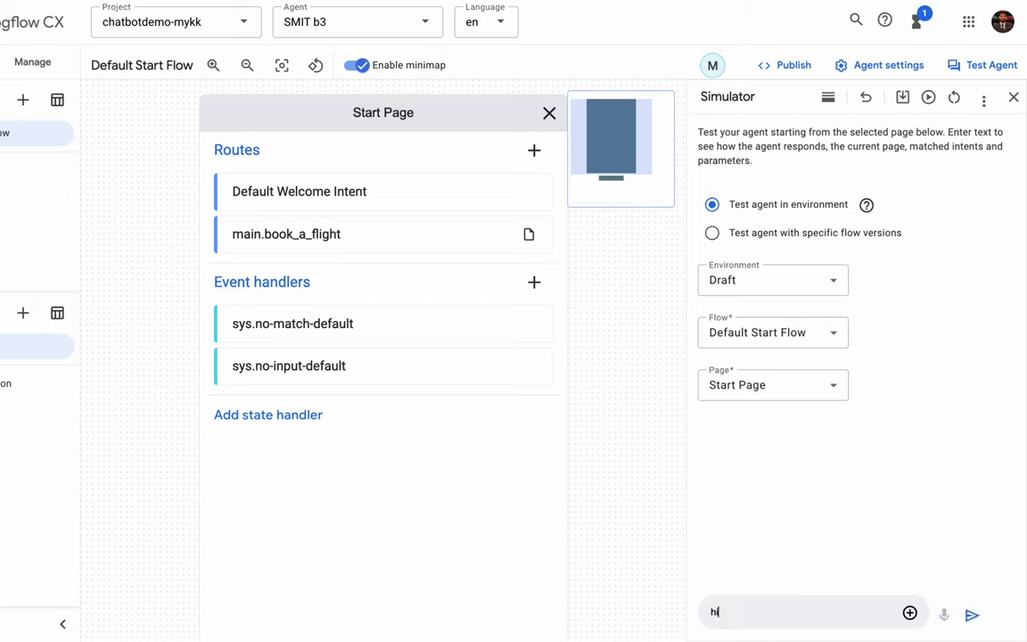
key(Return)
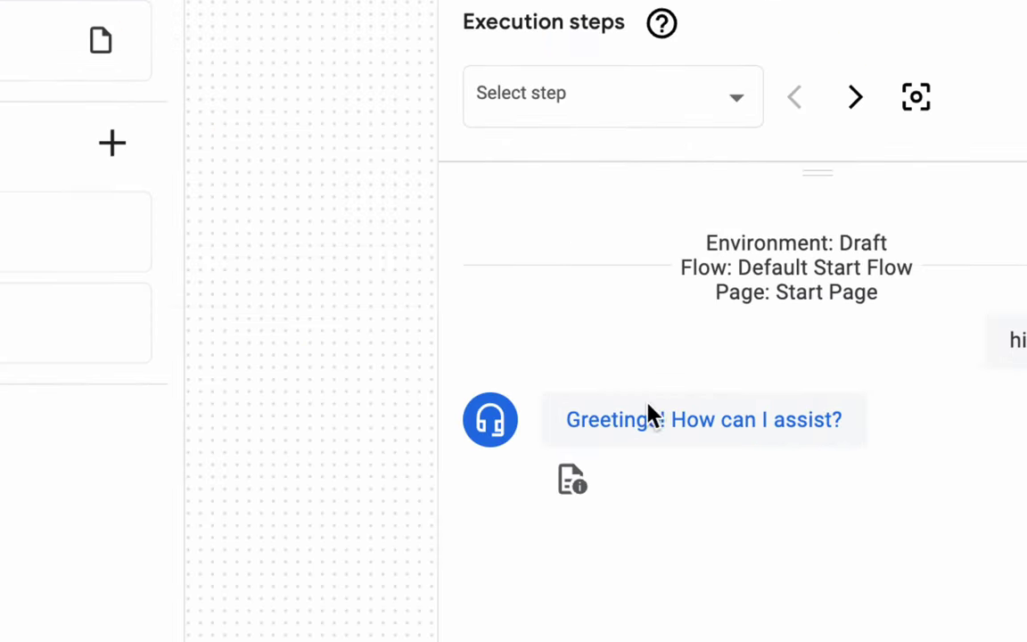
drag(575, 411, 807, 419)
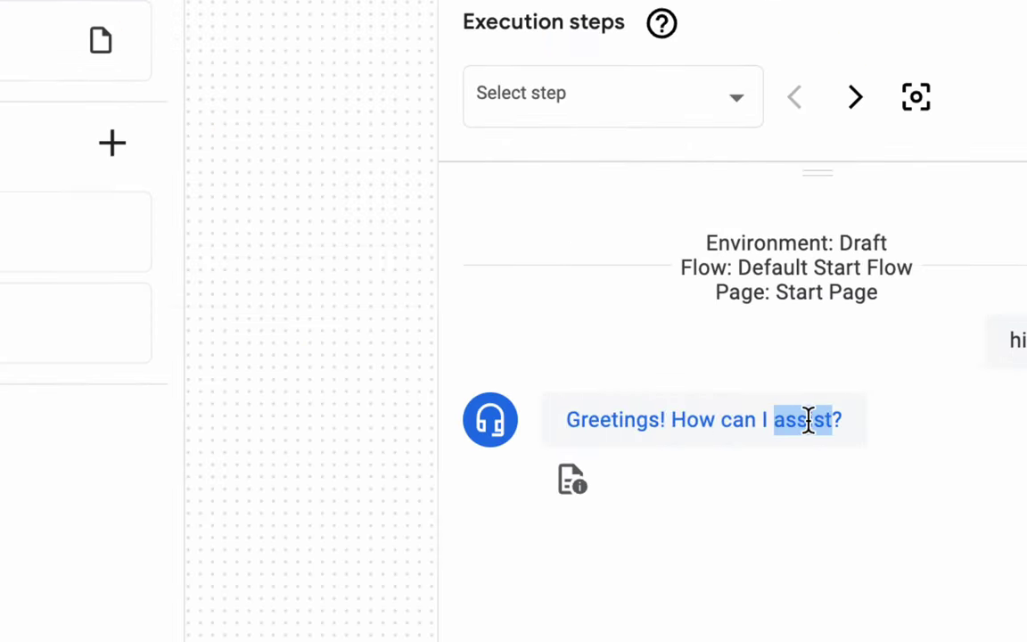
click(863, 428)
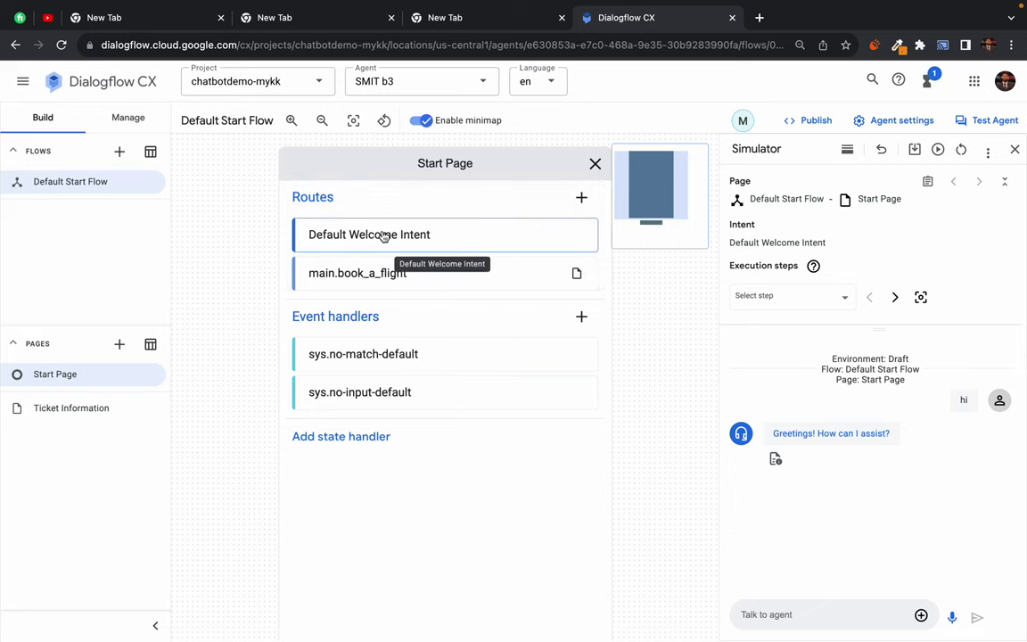
Close the simulator, open the Default Welcome Intent route, and preview its intent with the full list of training phrases.
click(1014, 148)
triple_click(403, 234)
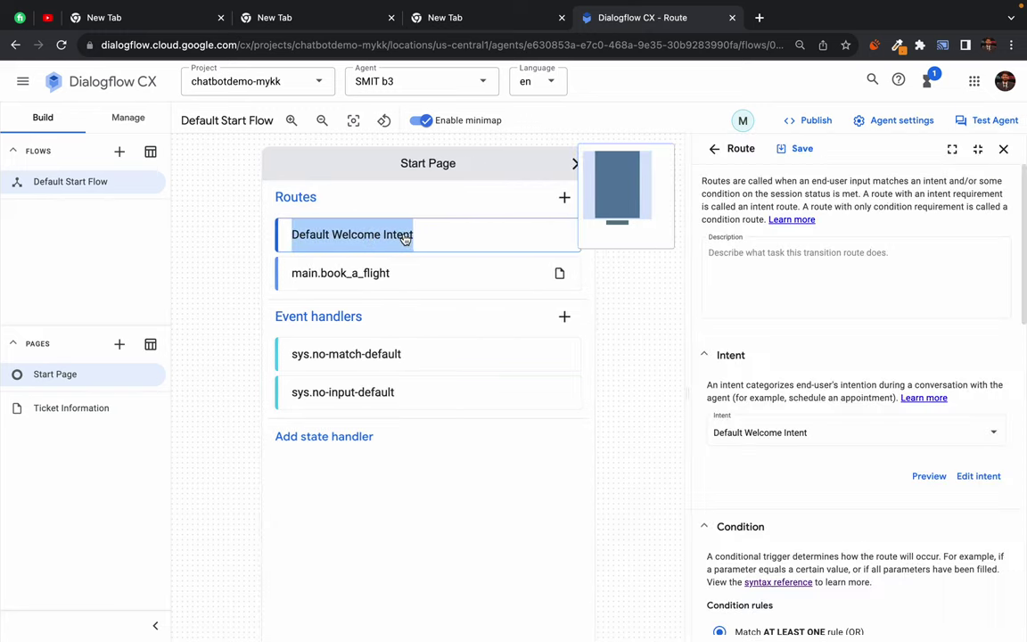
scroll(815, 357, up, 1)
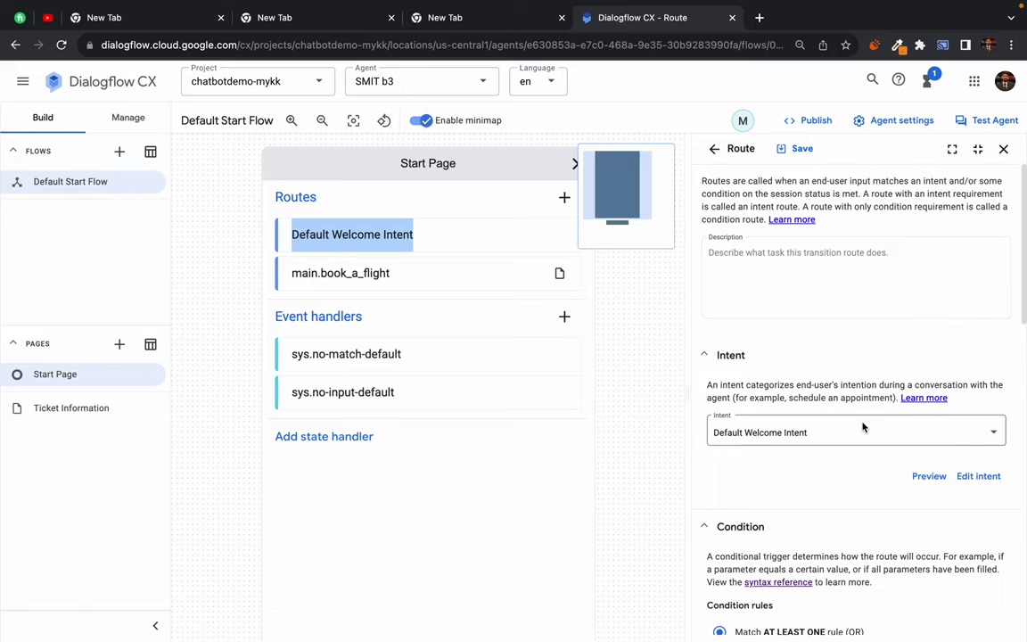
scroll(903, 341, down, 3)
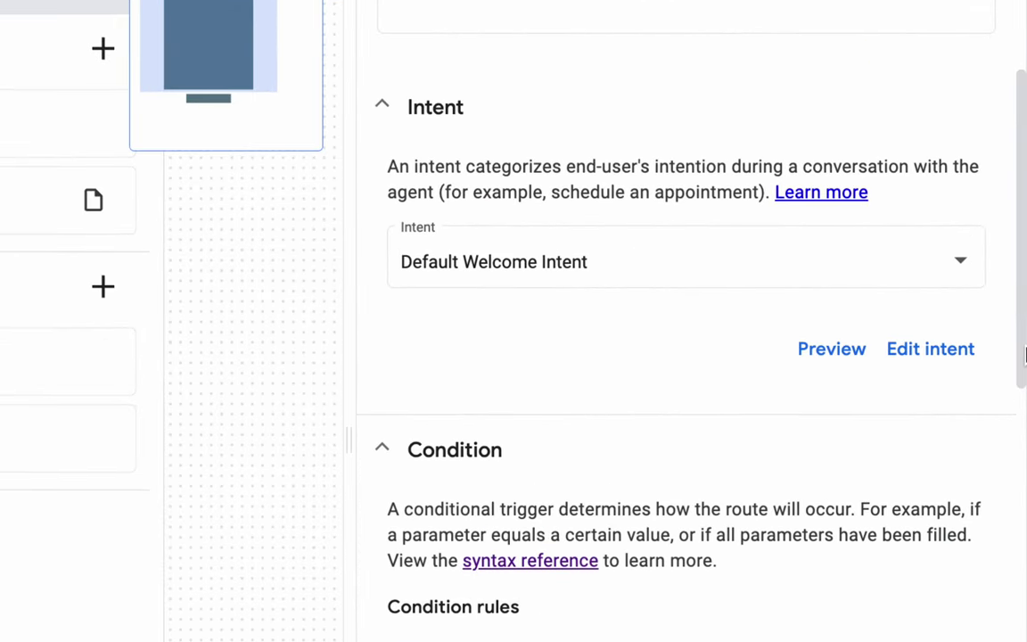
click(831, 356)
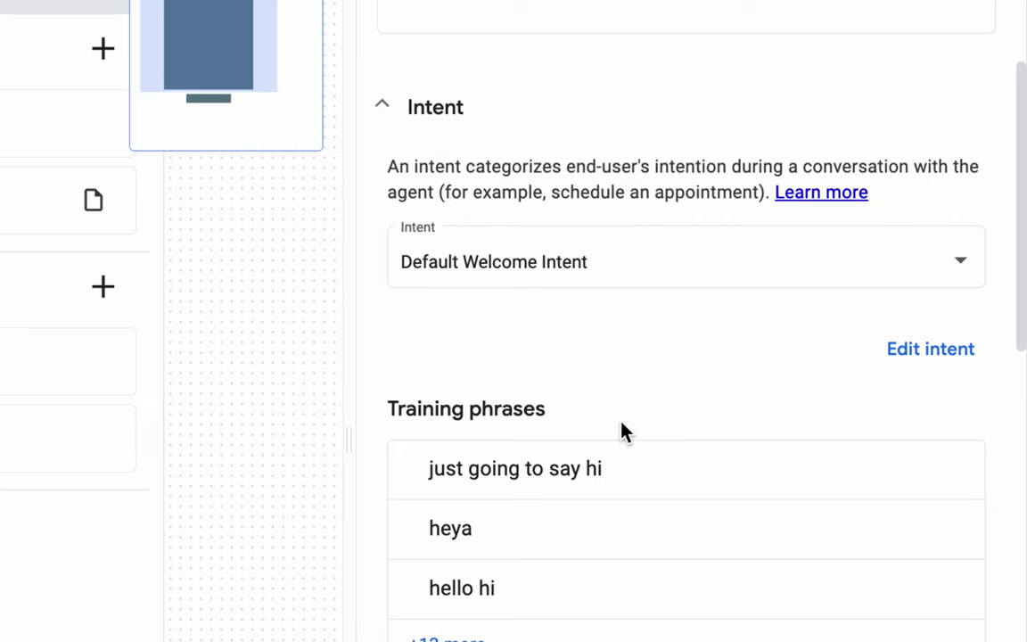
scroll(621, 430, down, 3)
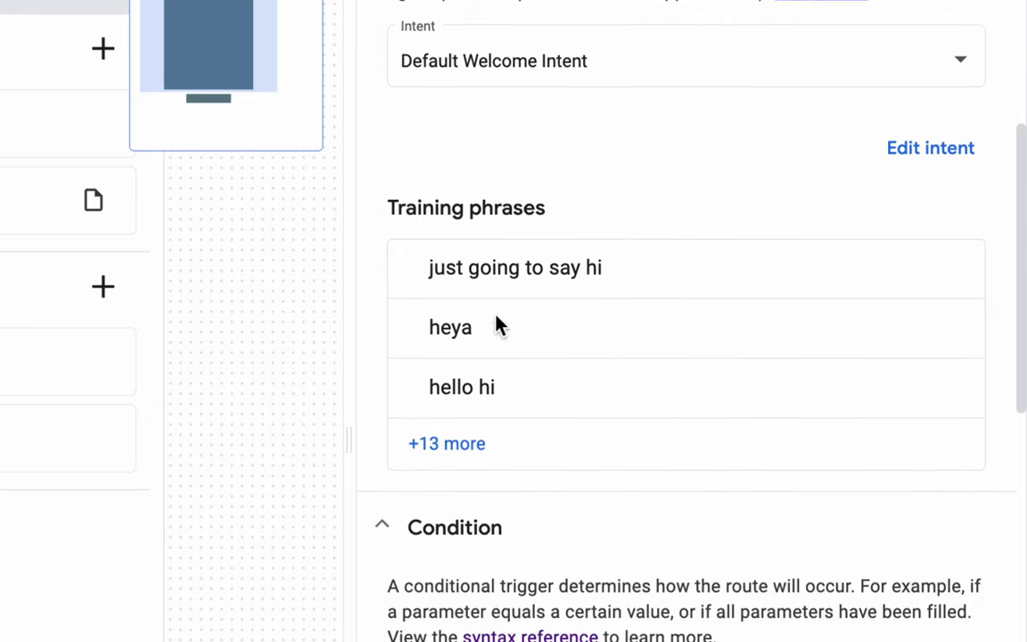
click(454, 444)
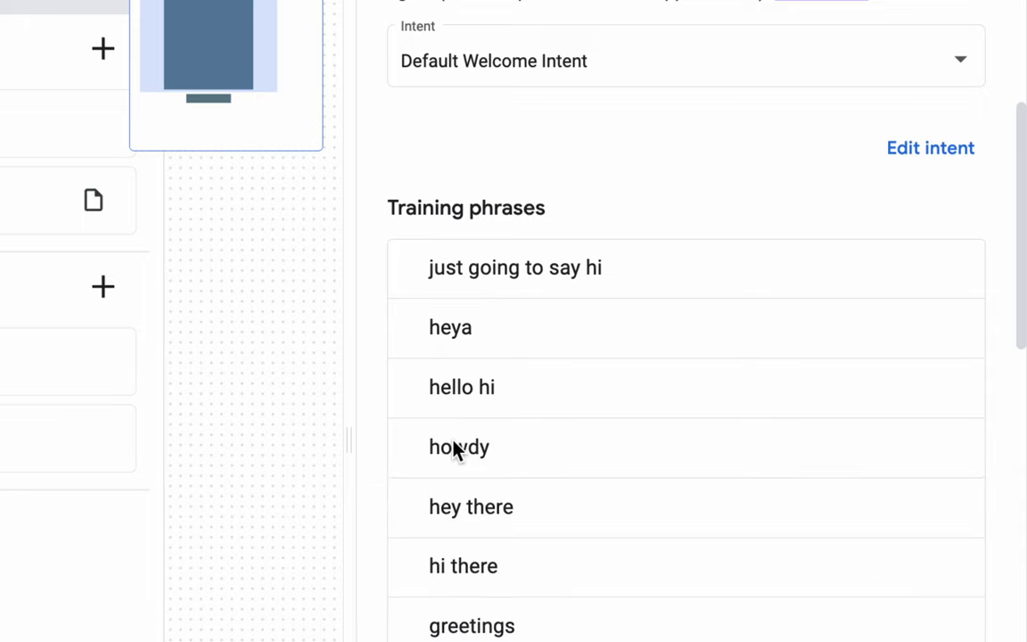
Read through the Default Welcome Intent training phrases and close the route.
scroll(531, 525, down, 4)
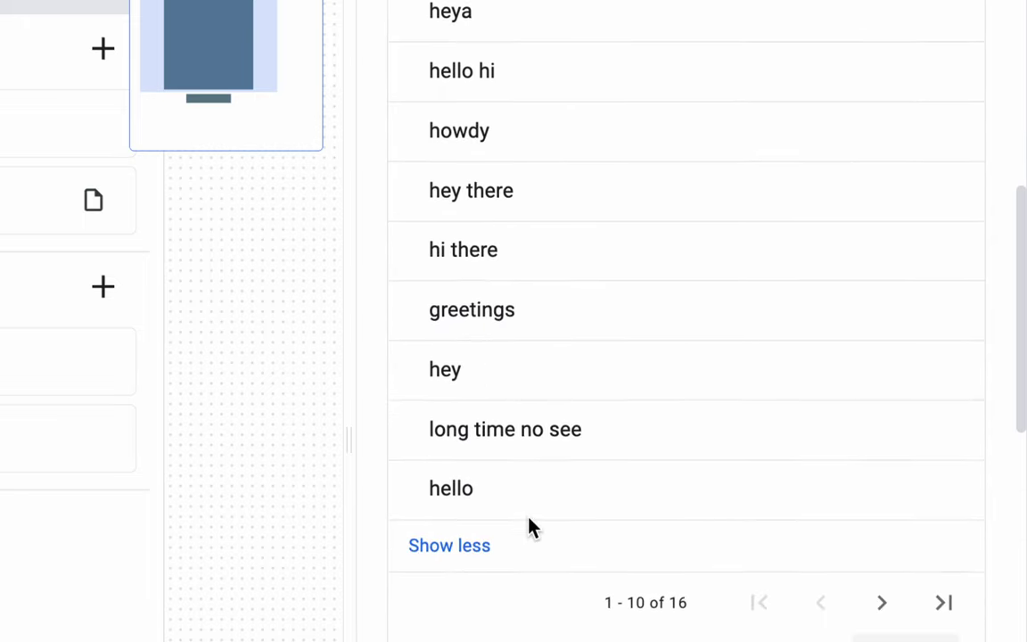
scroll(530, 525, down, 2)
scroll(529, 525, up, 10)
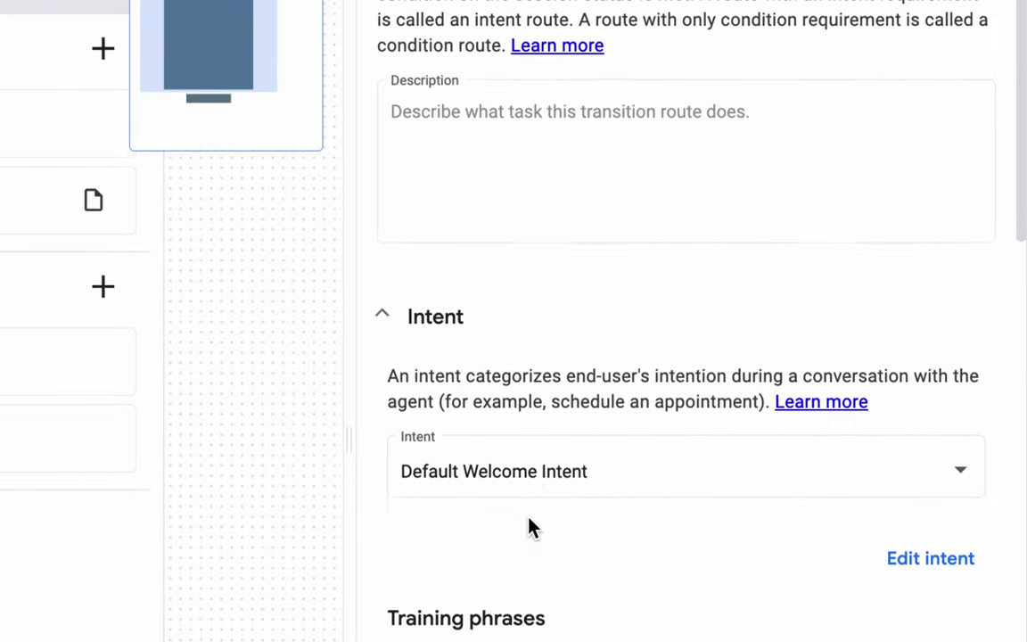
click(392, 366)
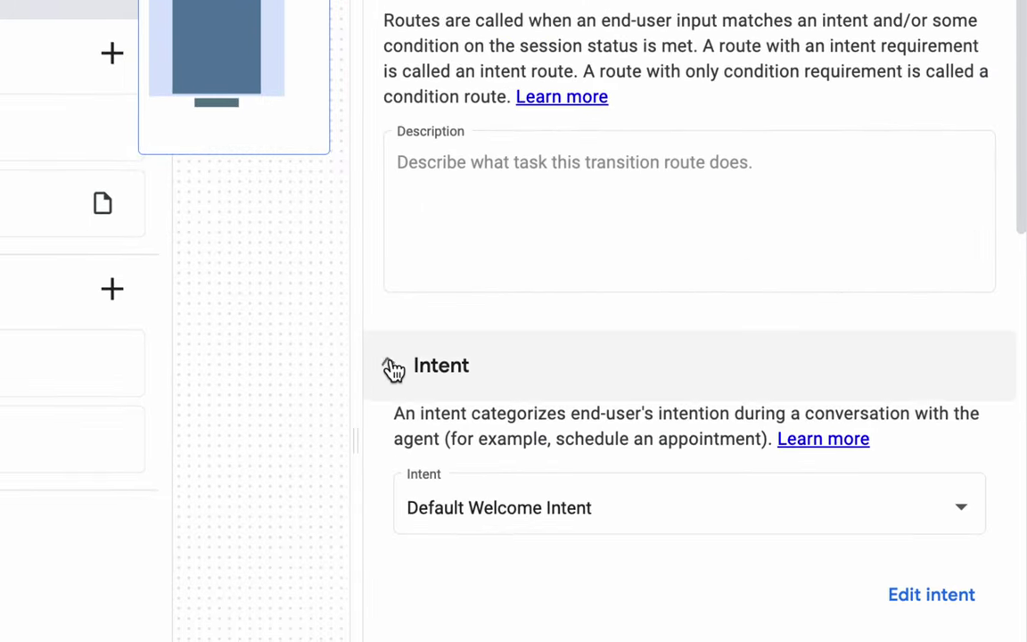
click(394, 371)
scroll(941, 574, down, 3)
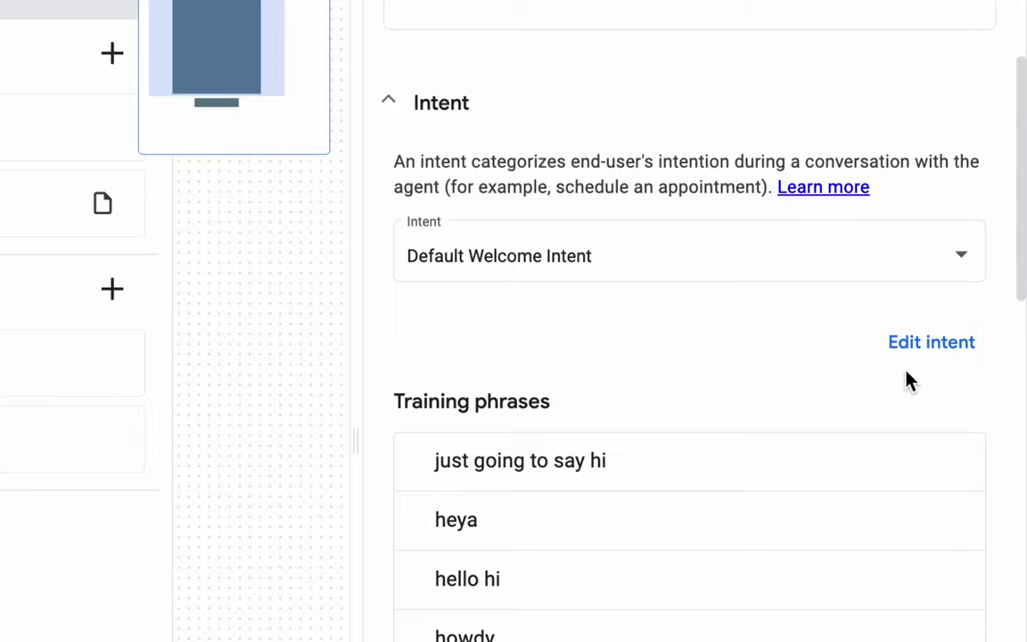
click(1002, 149)
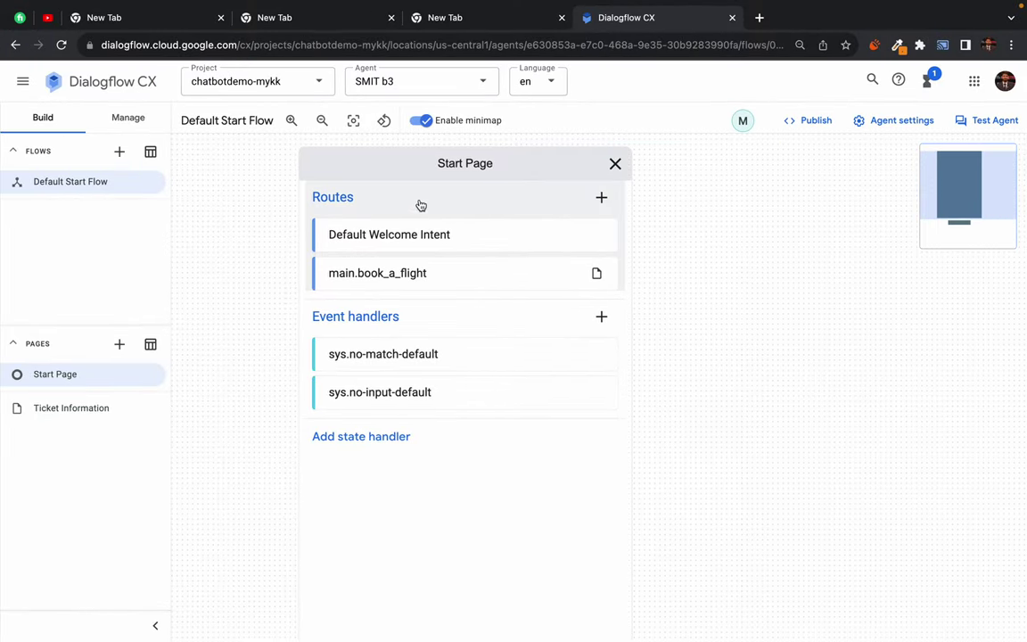
Reopen the Default Welcome Intent route, collapse Intent and Condition, and examine the agent responses under Fulfillment.
click(373, 234)
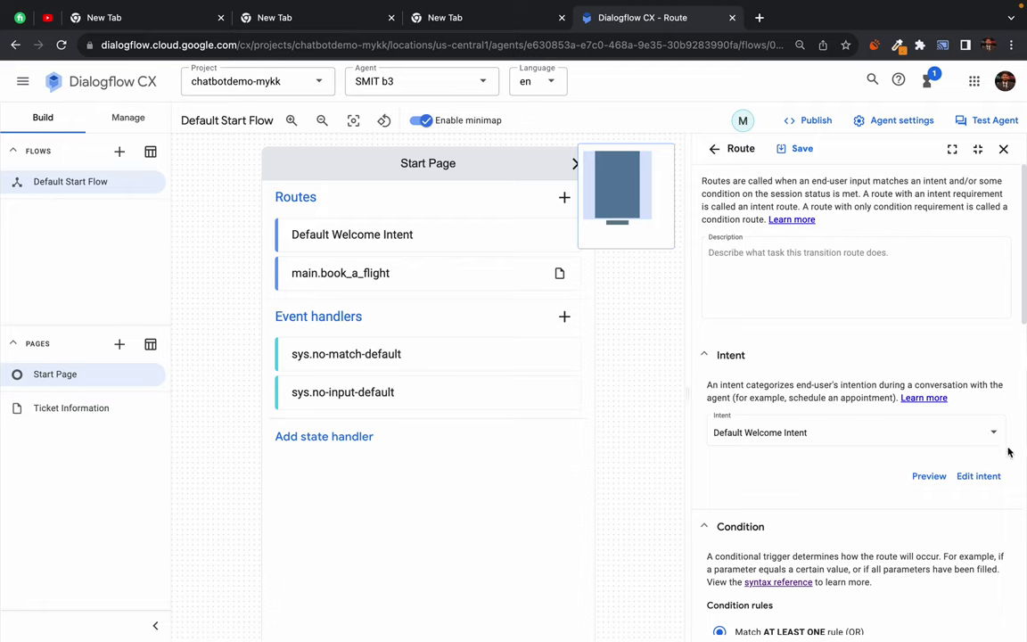
click(704, 354)
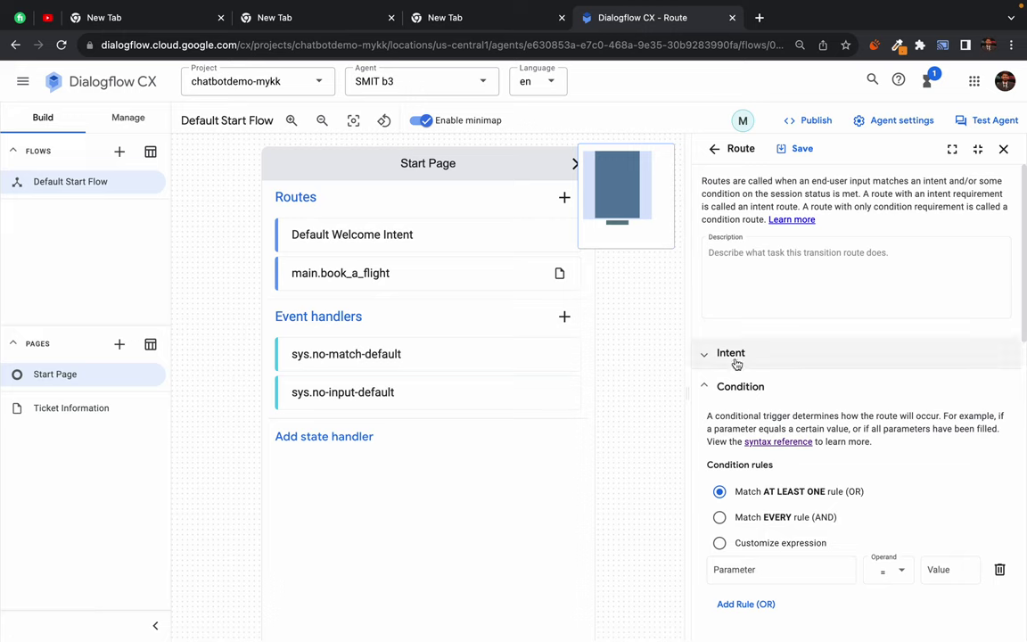
click(710, 386)
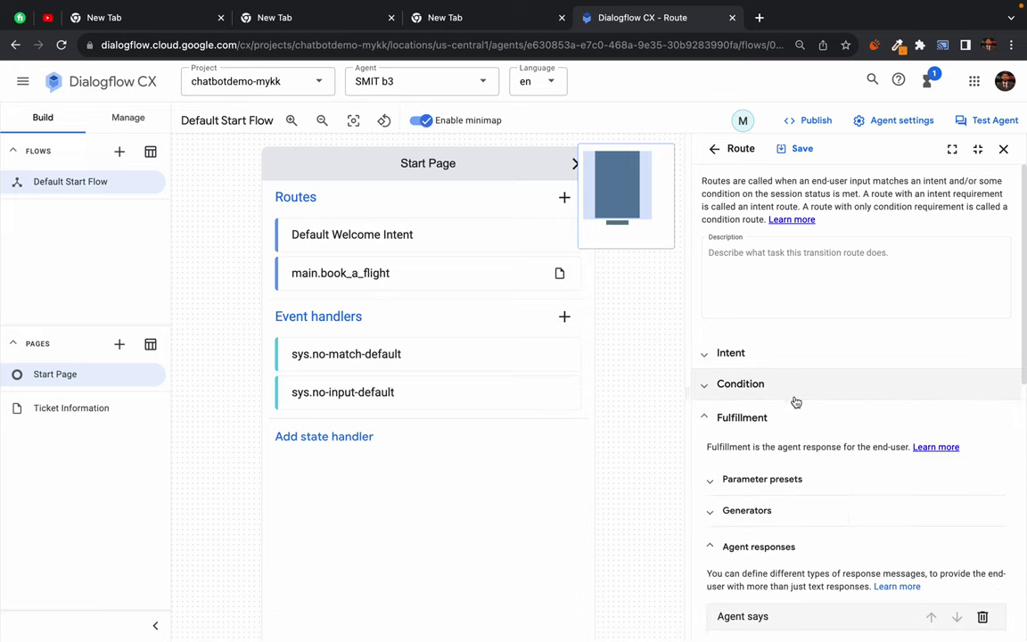
scroll(936, 565, down, 5)
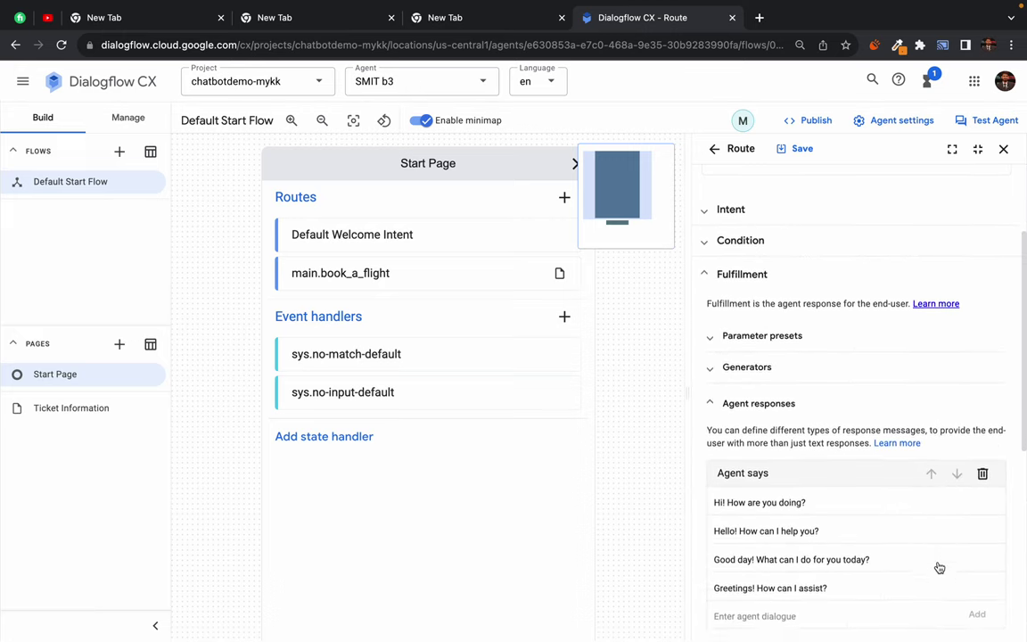
scroll(891, 401, up, 1)
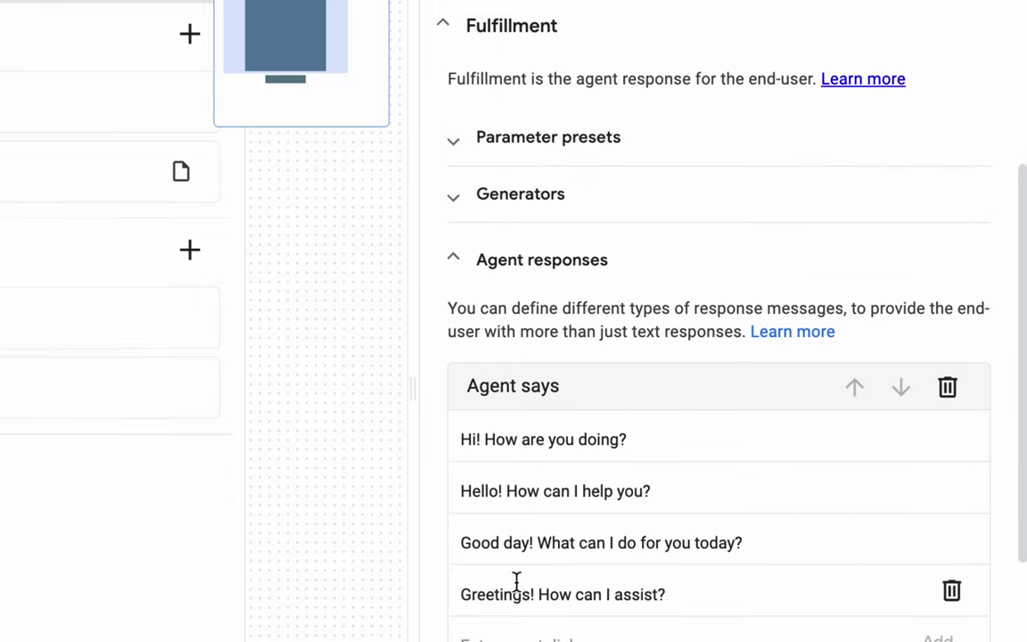
scroll(502, 314, up, 1)
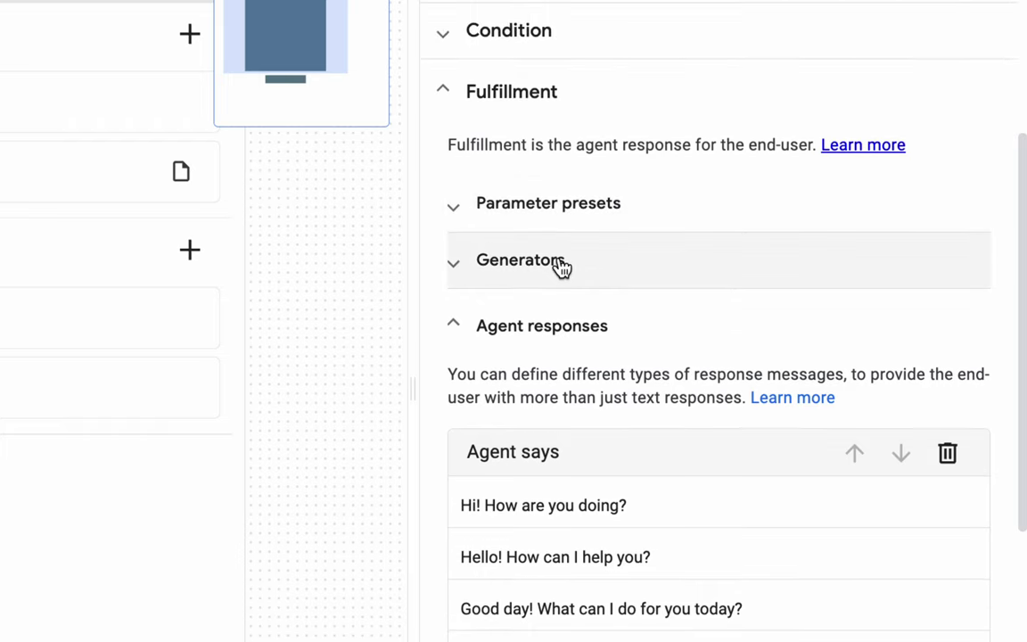
Review the rest of the Fulfillment section, from the agent dialogue lines to the channel, webhook, advanced and call companion settings.
scroll(581, 341, down, 1)
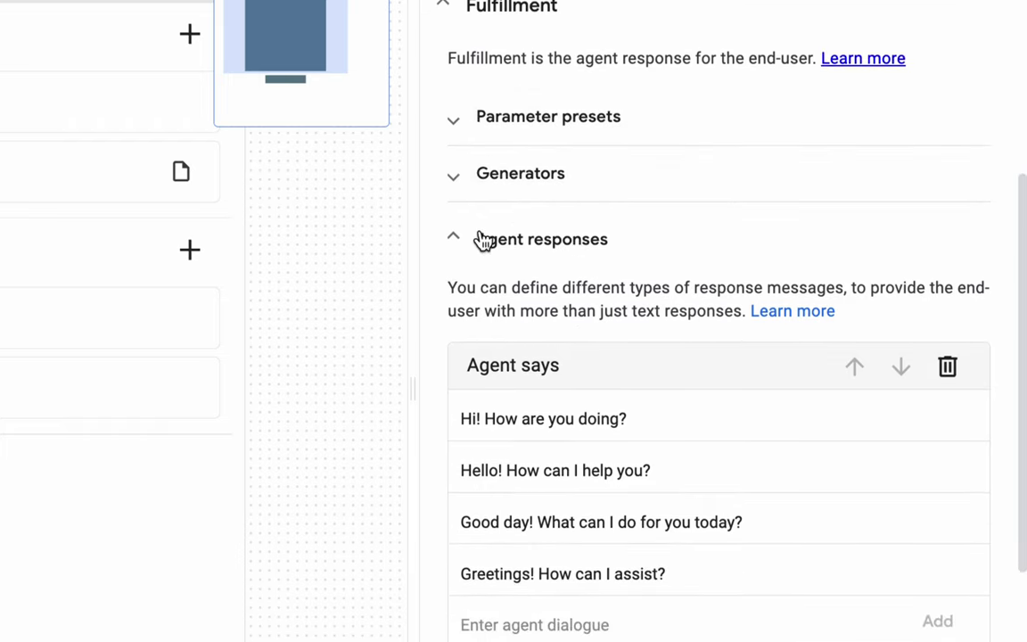
scroll(550, 408, down, 1)
scroll(517, 374, down, 1)
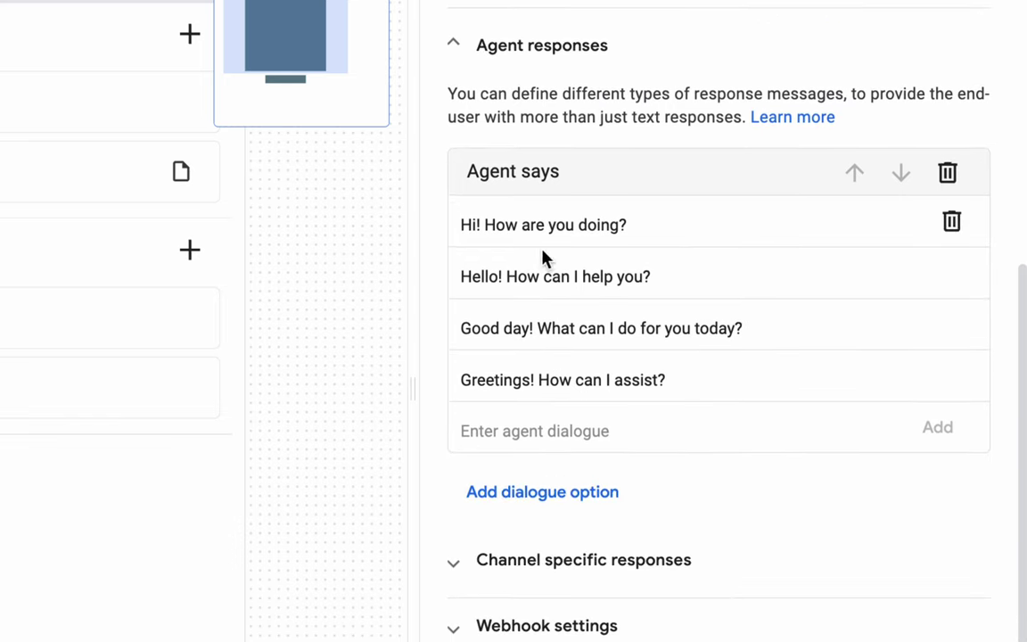
scroll(539, 215, down, 1)
scroll(539, 216, down, 1)
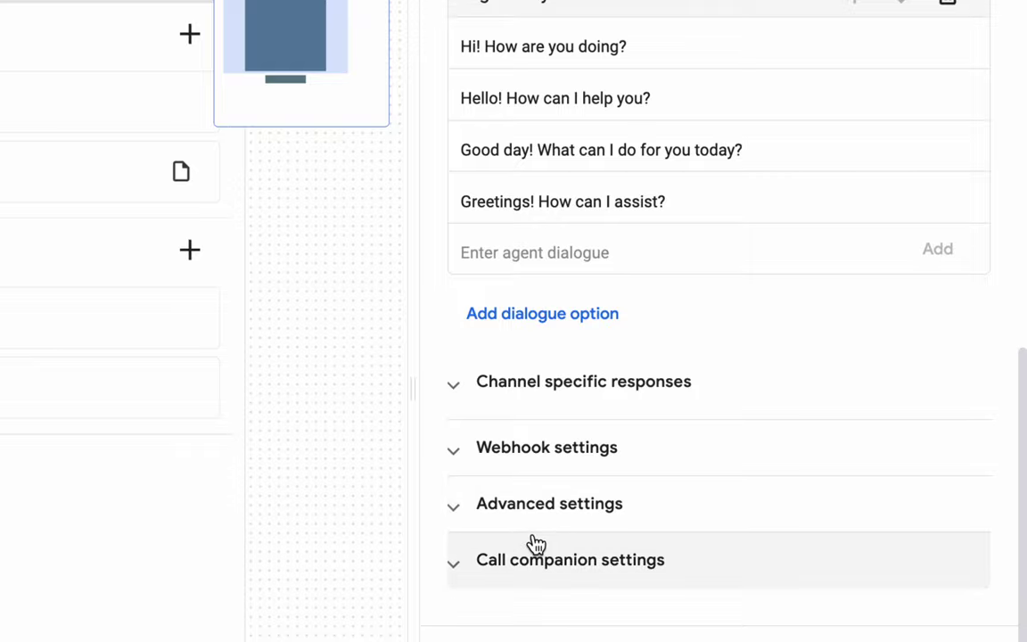
scroll(538, 362, up, 2)
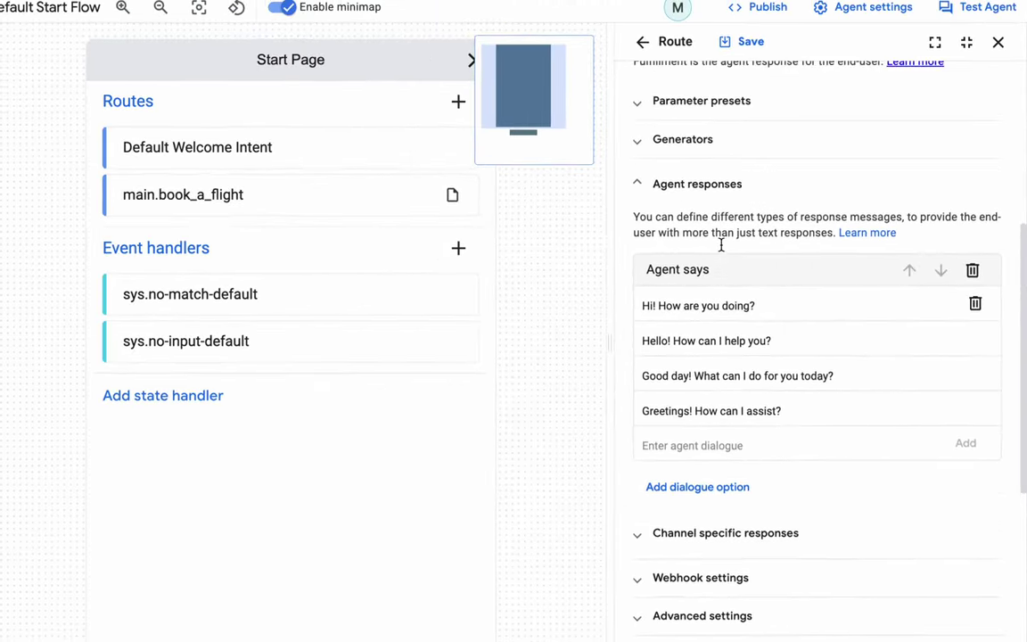
scroll(721, 244, up, 3)
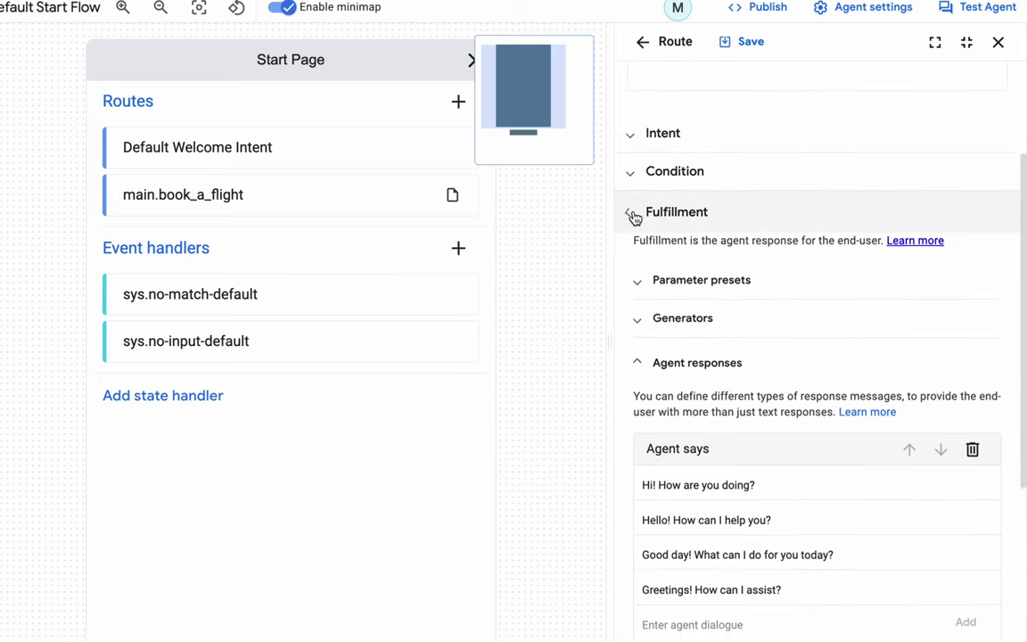
Collapse Fulfillment and view the page choices available for the Default Welcome Intent route's transition.
click(632, 214)
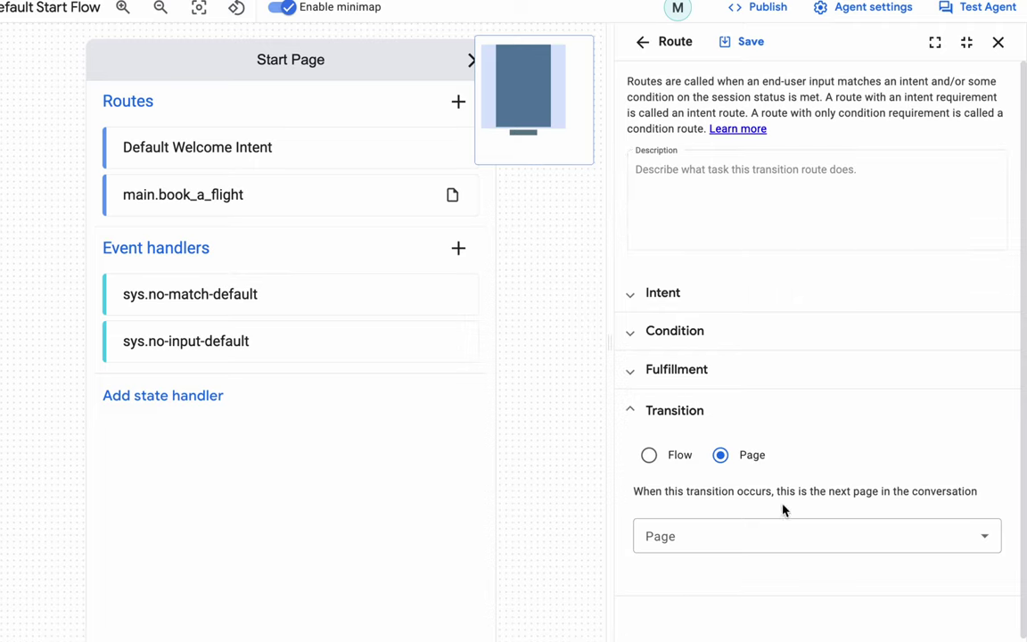
click(729, 464)
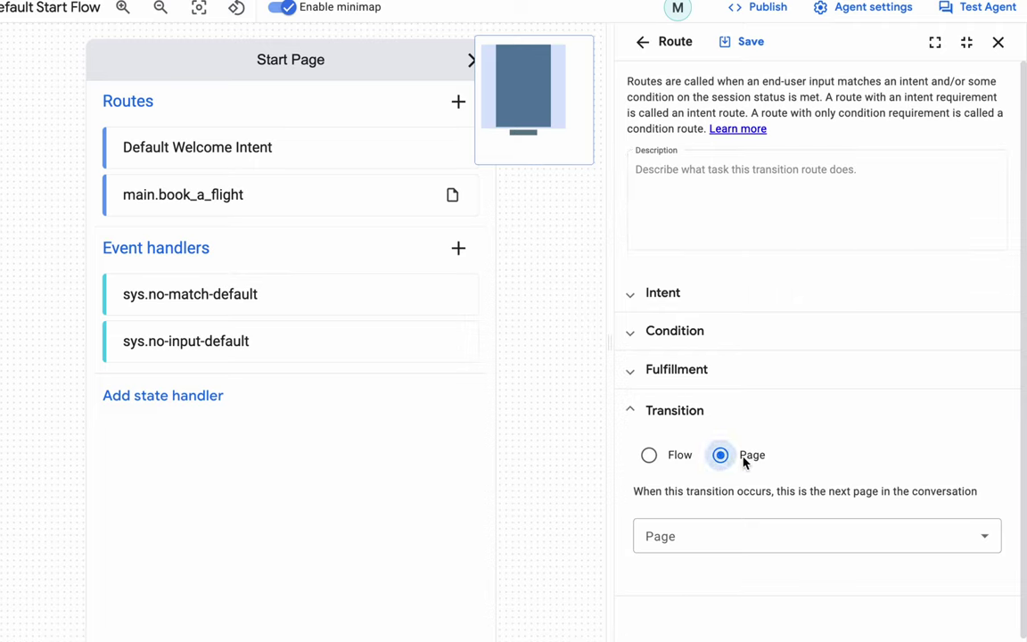
click(682, 545)
click(559, 534)
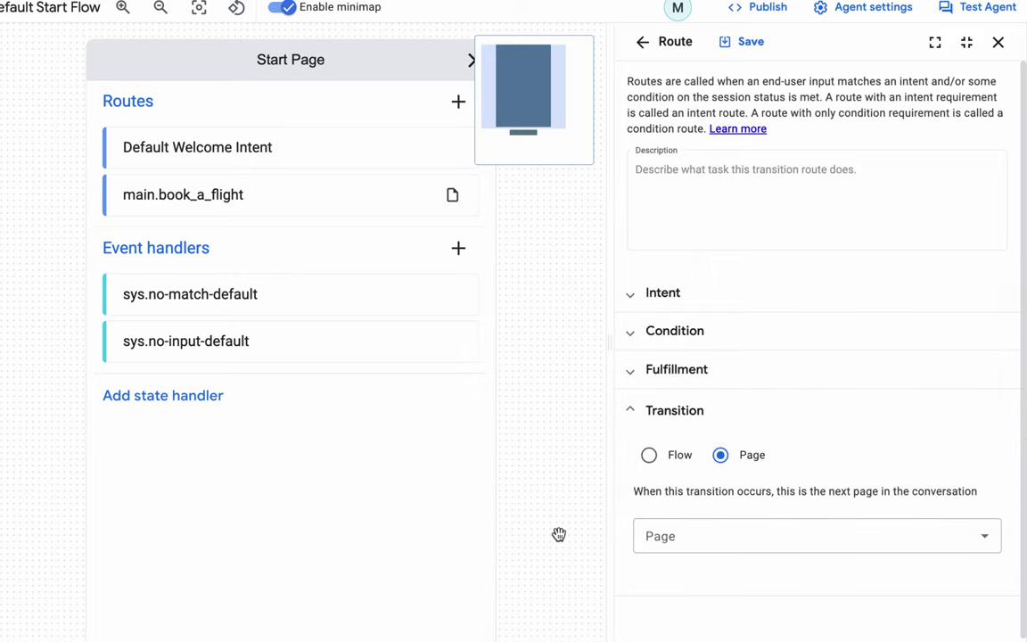
click(681, 546)
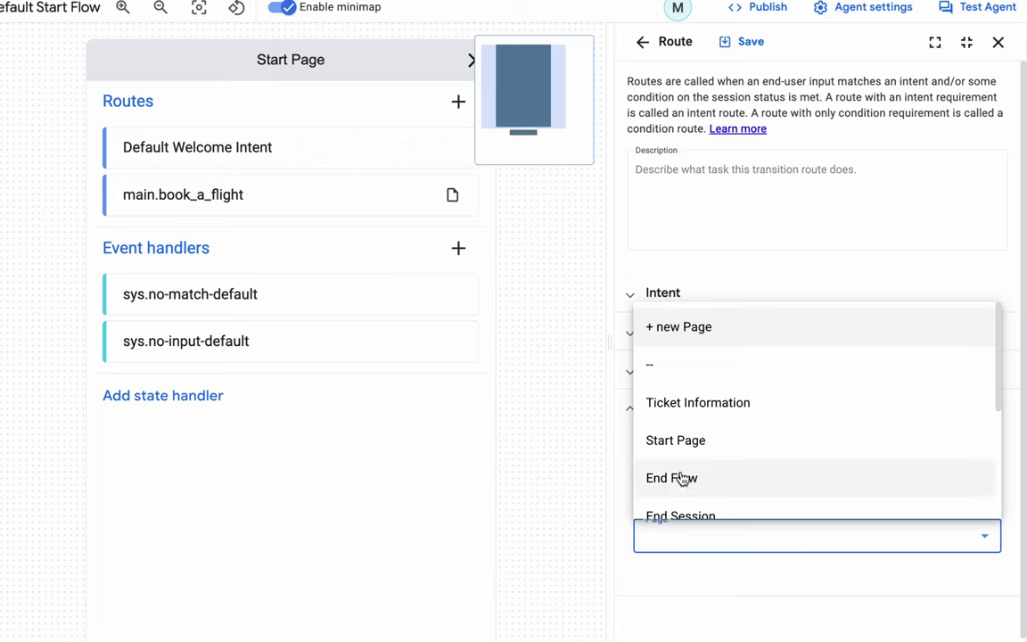
Try Start Page as the transition page, reset it to the blank -- option, and close the route with its changes saved.
click(680, 442)
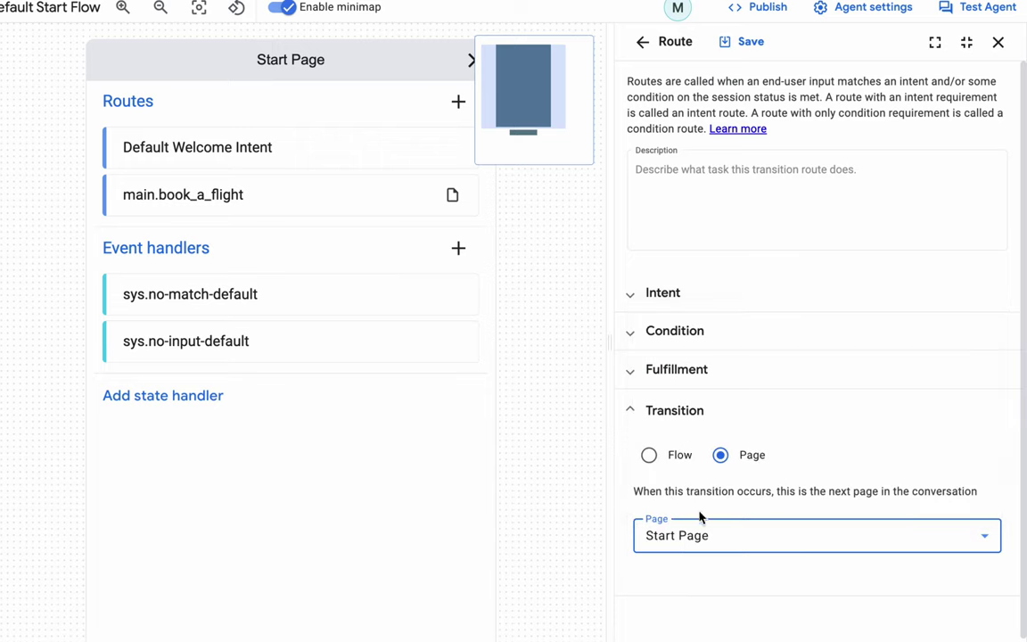
click(709, 537)
click(684, 363)
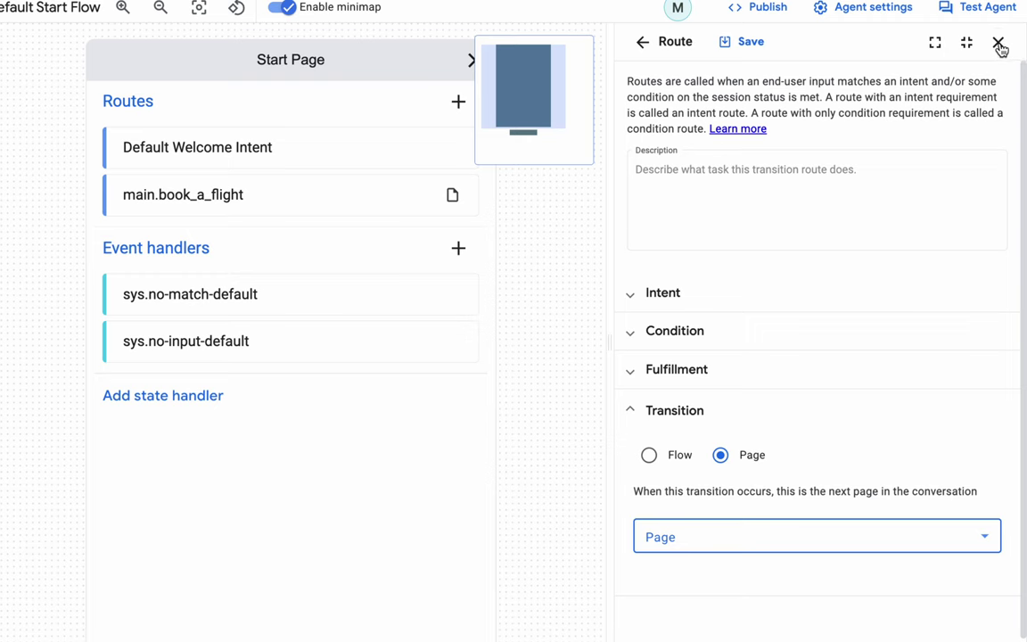
click(998, 45)
click(480, 322)
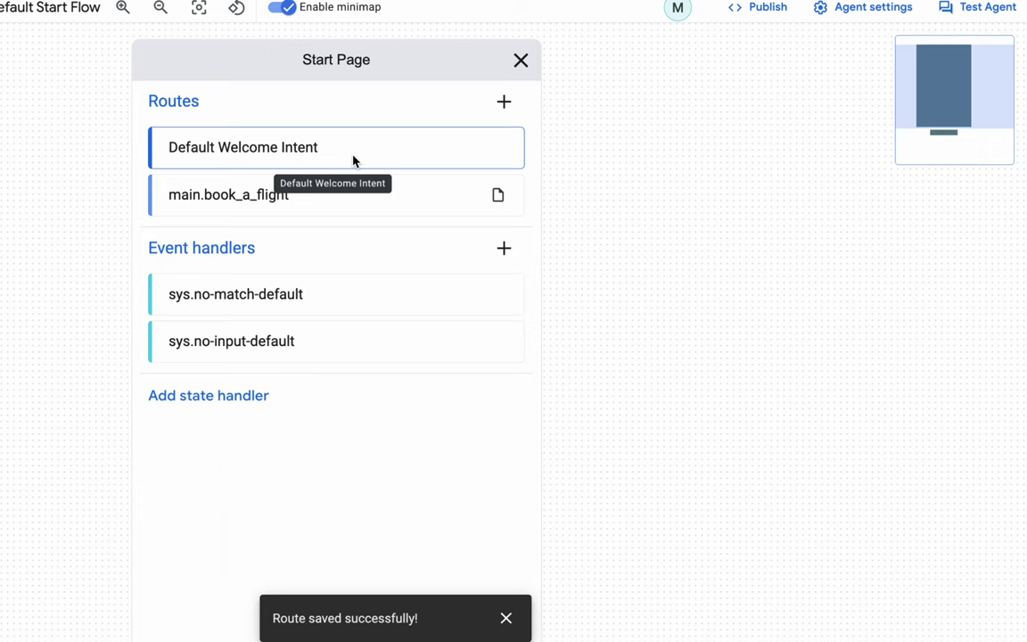
Open the main.book_a_flight route, review its description and intent, and collapse Condition and Fulfillment to examine its Transition page.
double_click(237, 197)
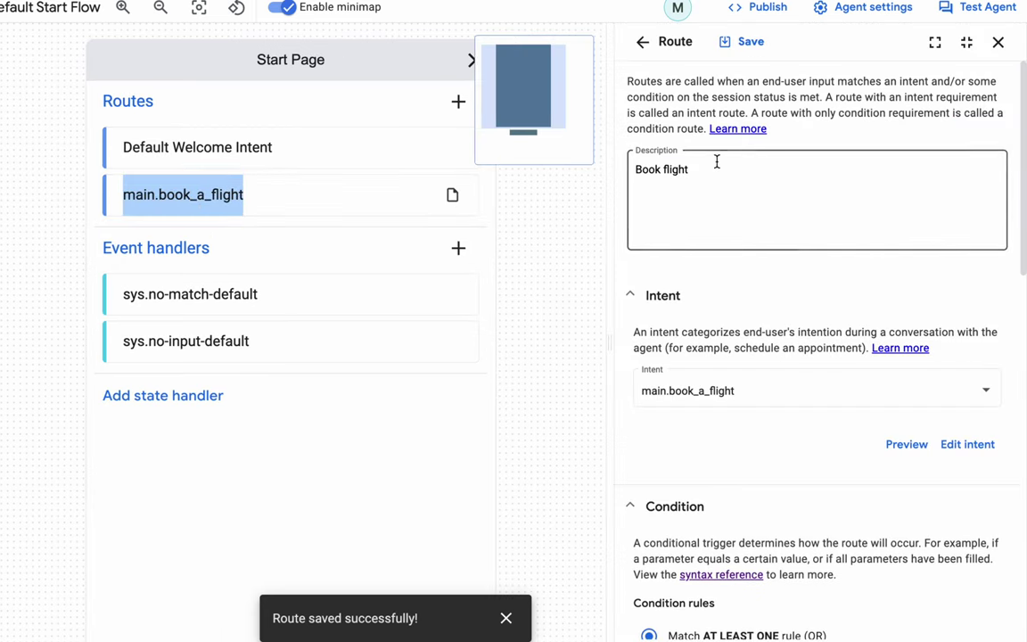
scroll(793, 361, down, 1)
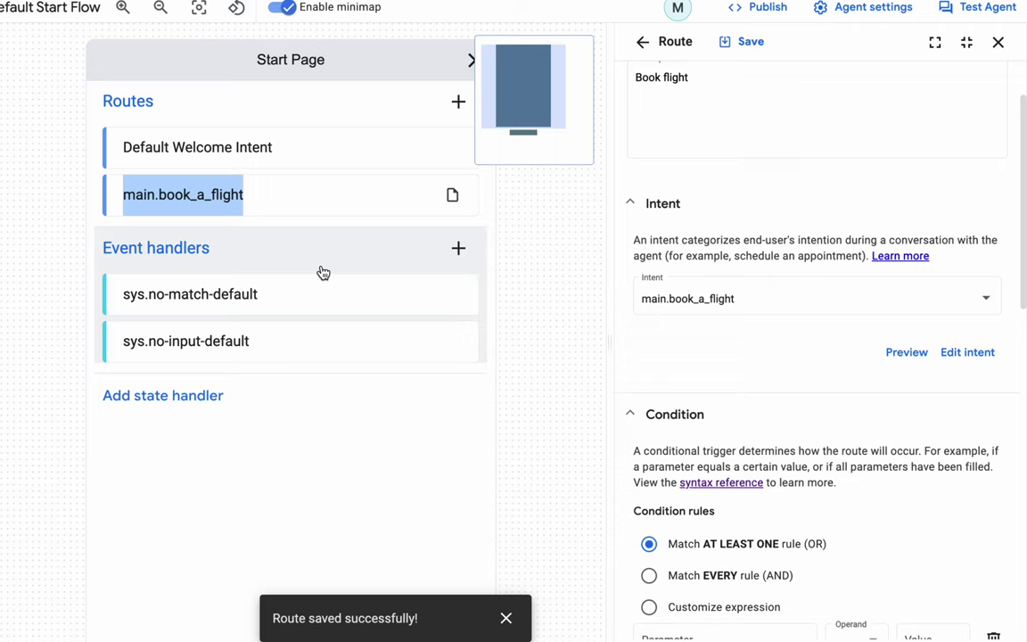
scroll(824, 473, down, 1)
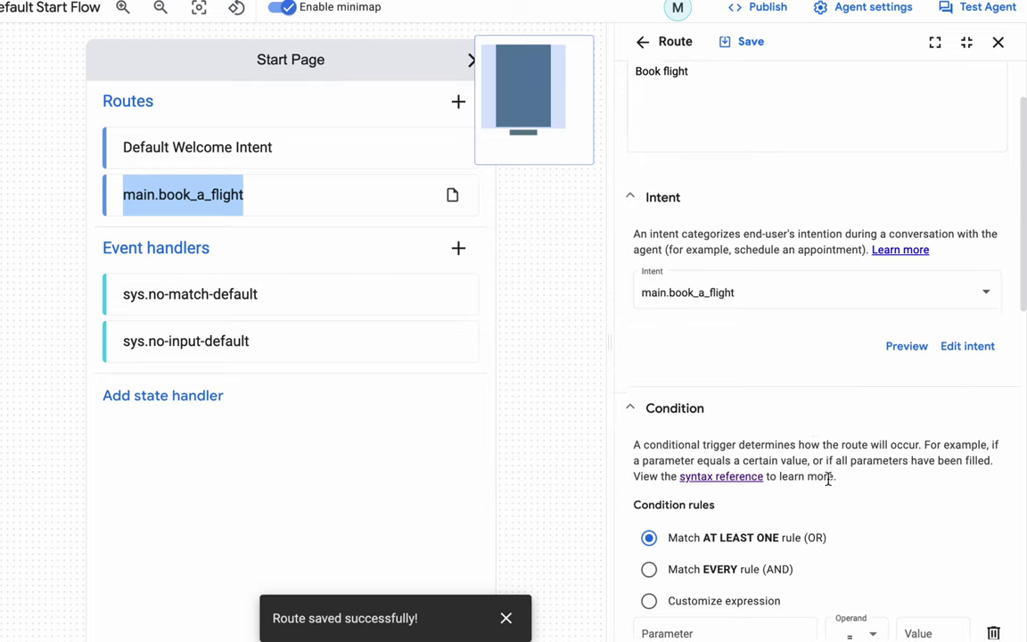
click(643, 392)
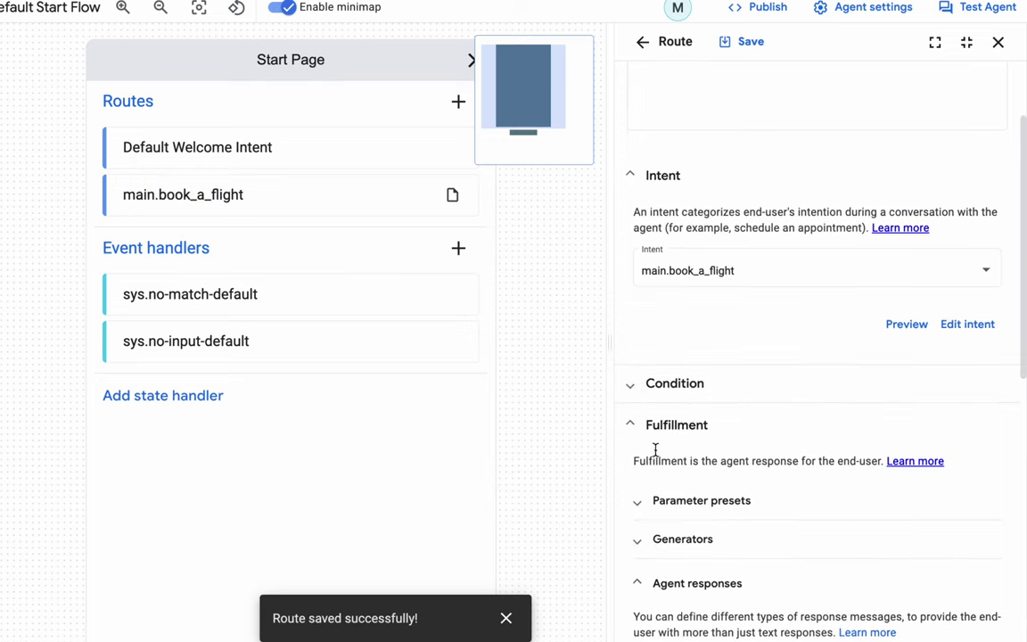
click(633, 428)
scroll(647, 398, down, 2)
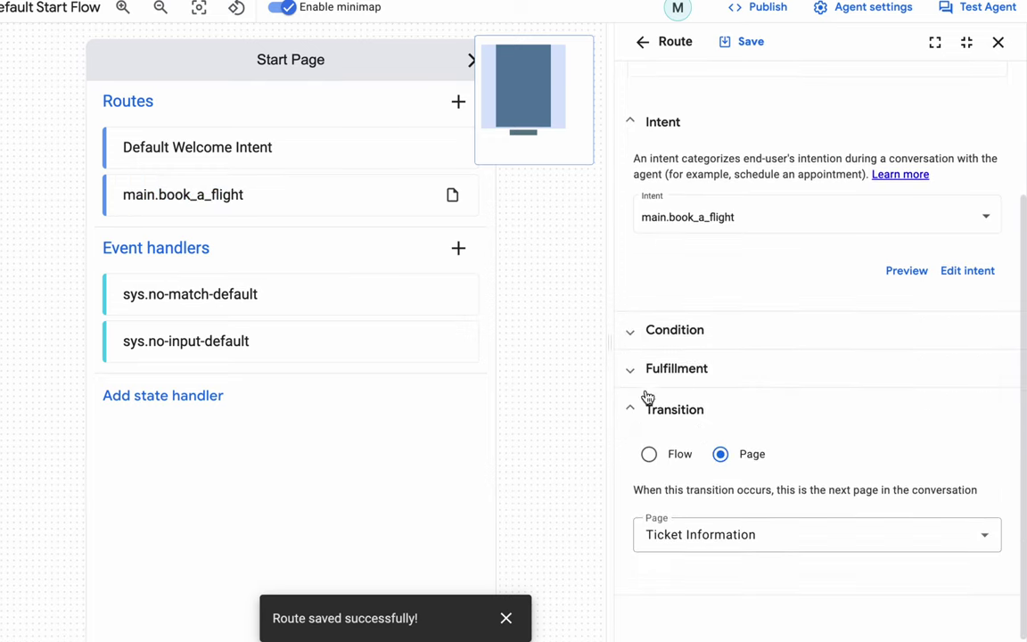
Examine the agent responses under Fulfillment of the main.book_a_flight route, compare them with the Transition section, and close the route.
click(633, 369)
scroll(719, 437, down, 1)
scroll(719, 436, down, 3)
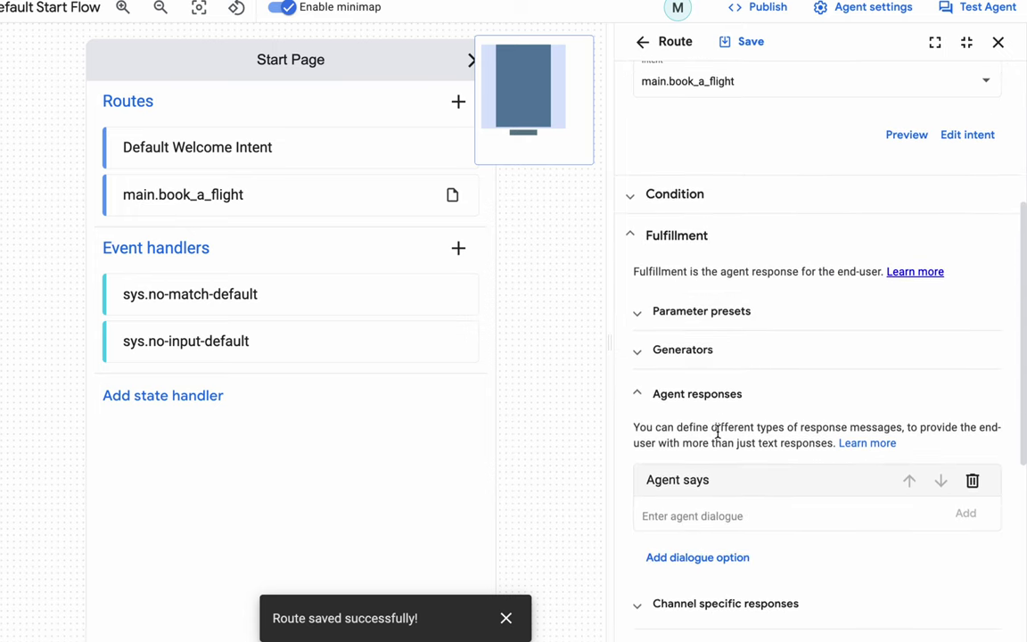
scroll(718, 432, down, 2)
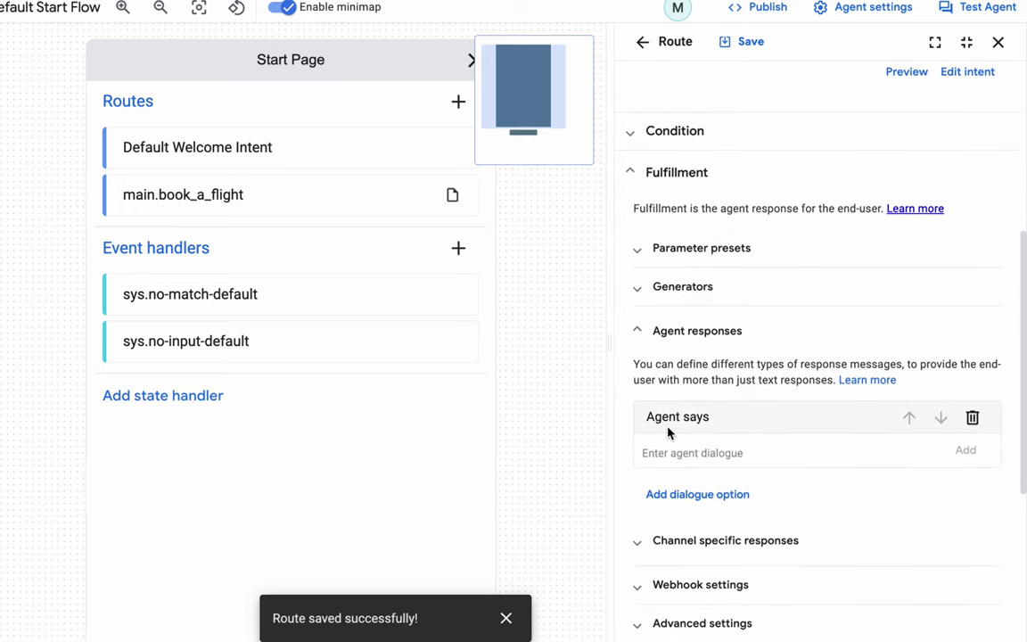
click(633, 172)
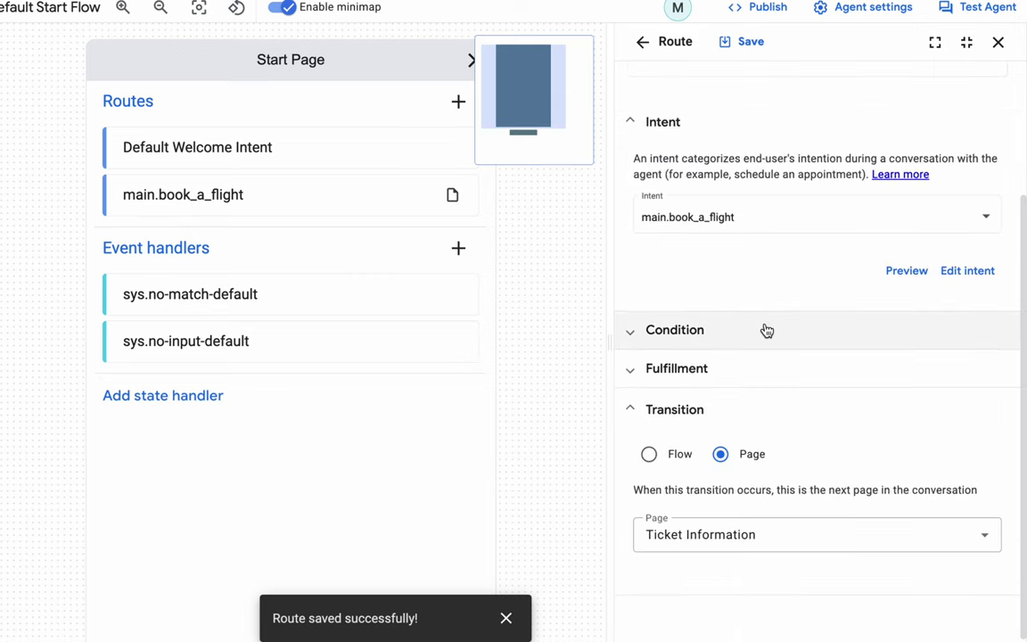
click(632, 370)
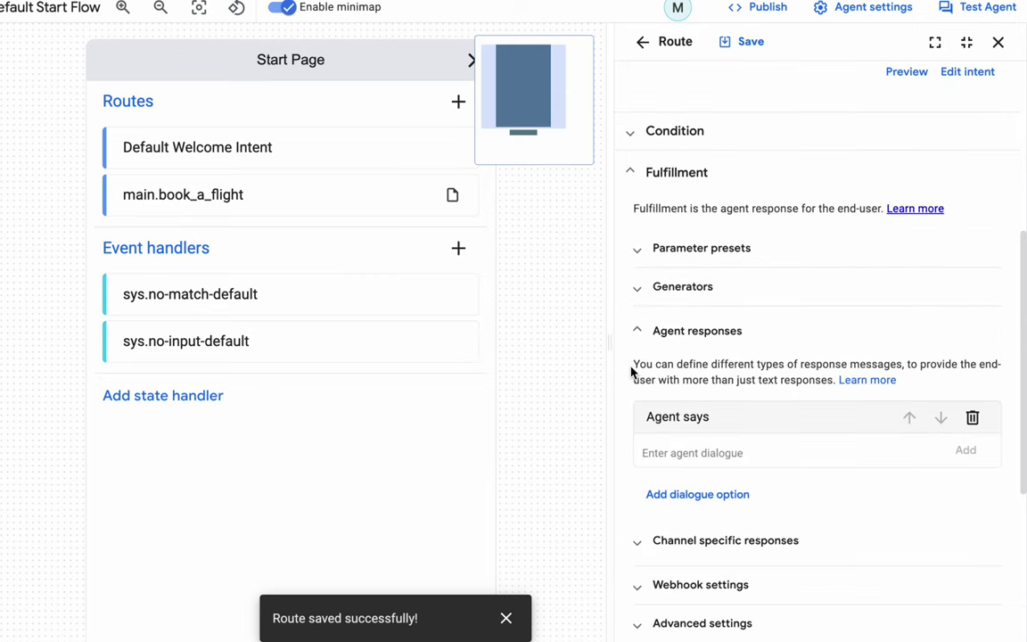
click(998, 60)
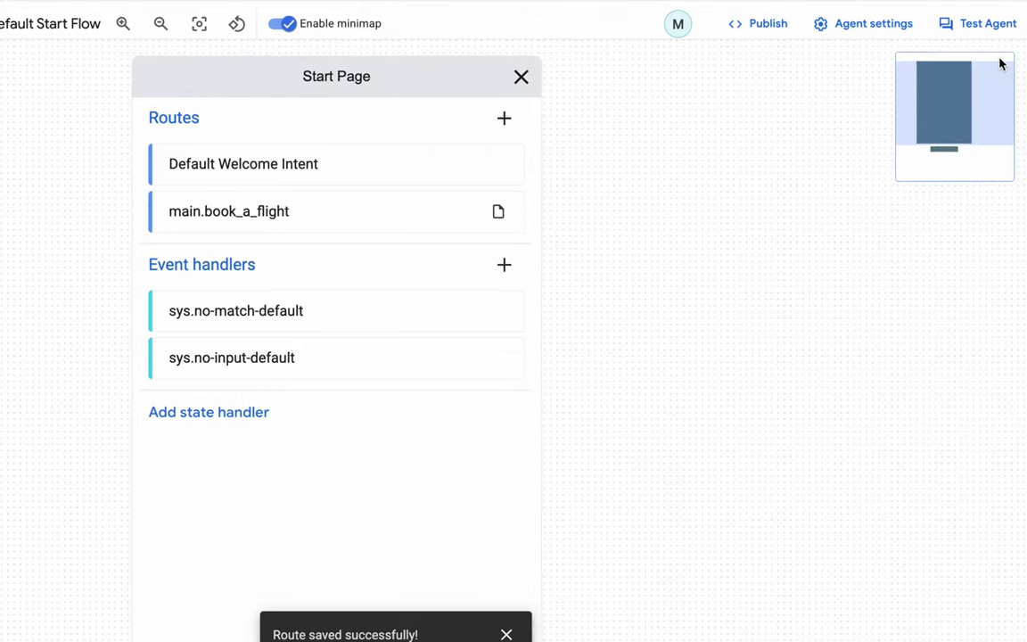
Open the agent simulator with the Draft environment, Default Start Flow and Start Page, and send the message "hi".
click(985, 23)
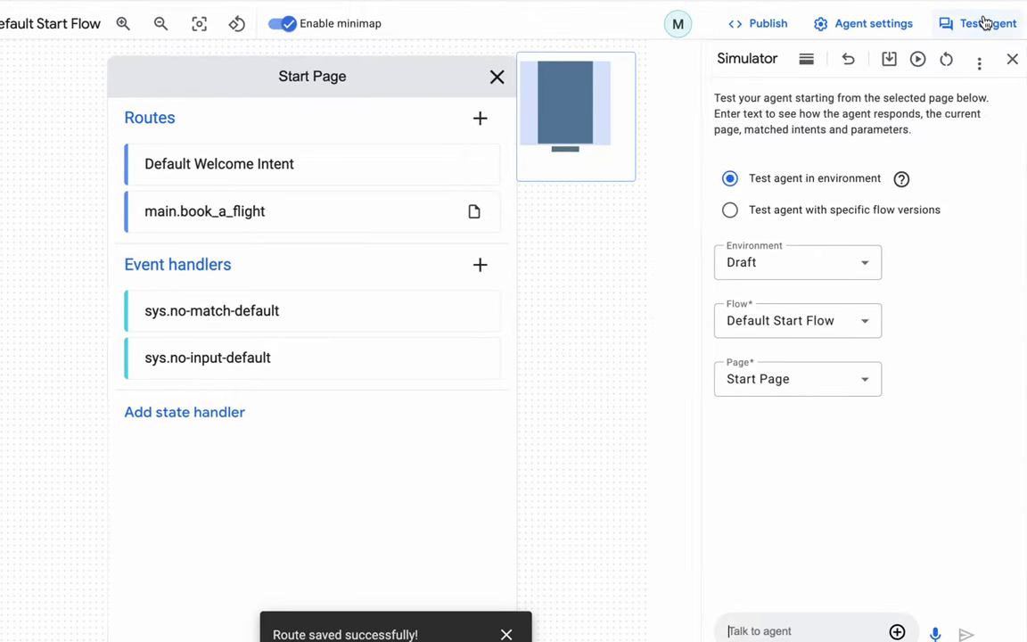
click(746, 626)
text(hi)
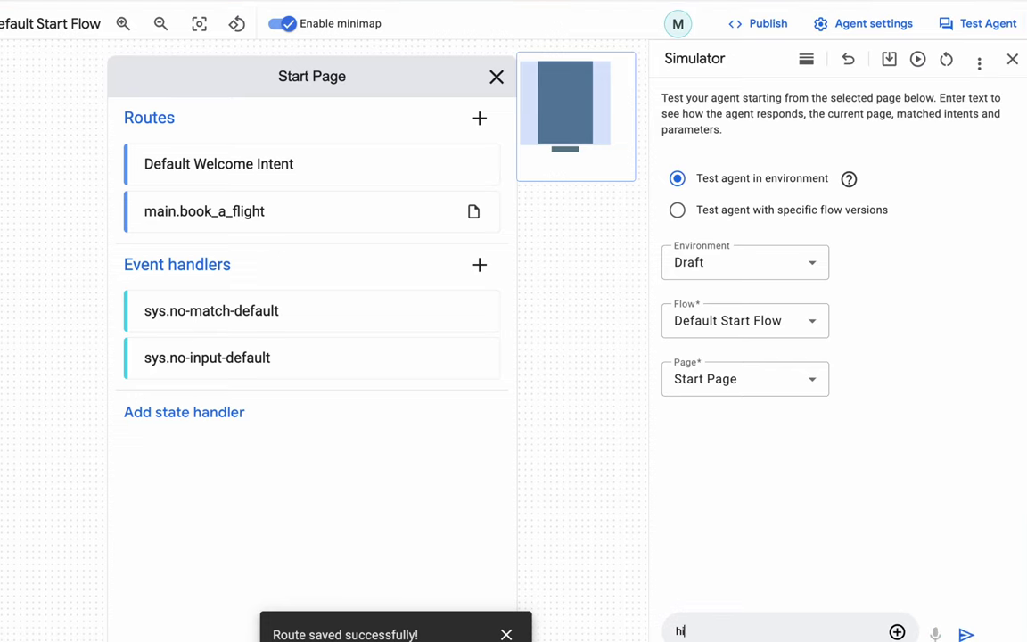
key(Return)
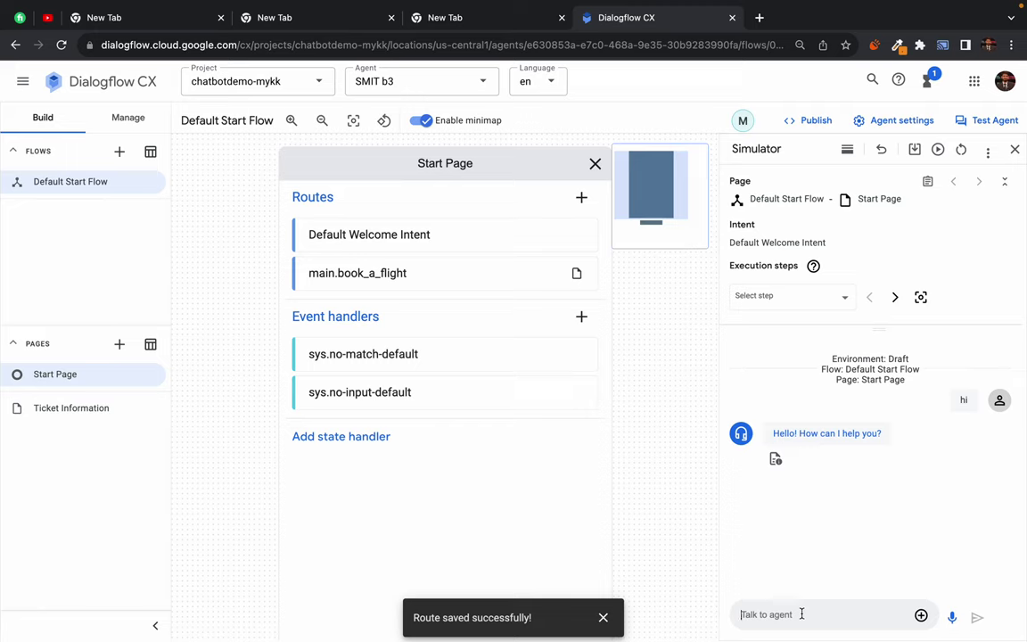
Send the message "book business class flight" to the agent in the simulator.
click(801, 613)
text(book business class fli)
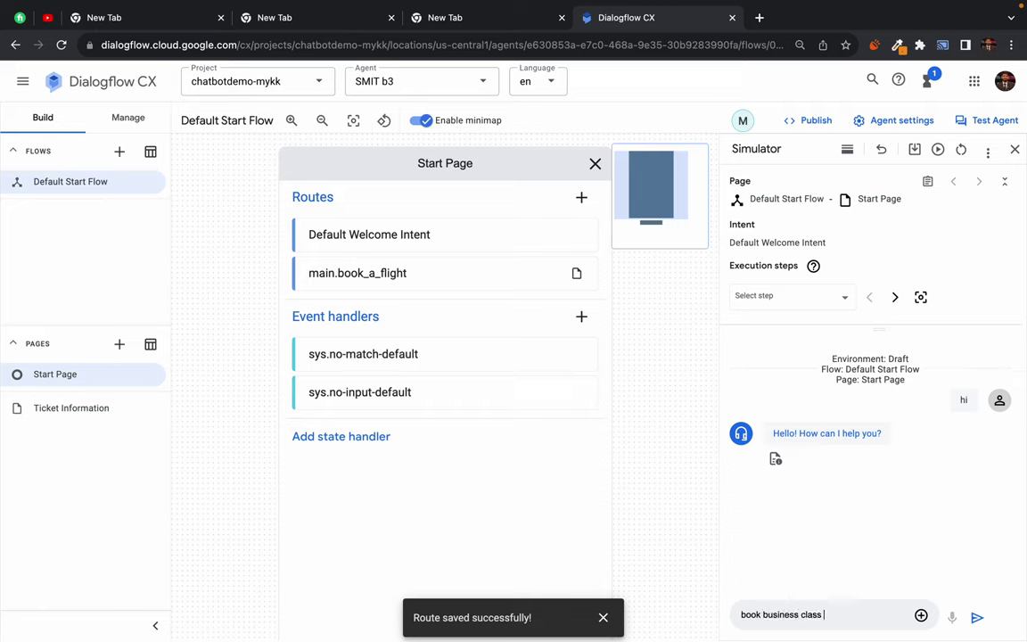
text(ght)
key(Return)
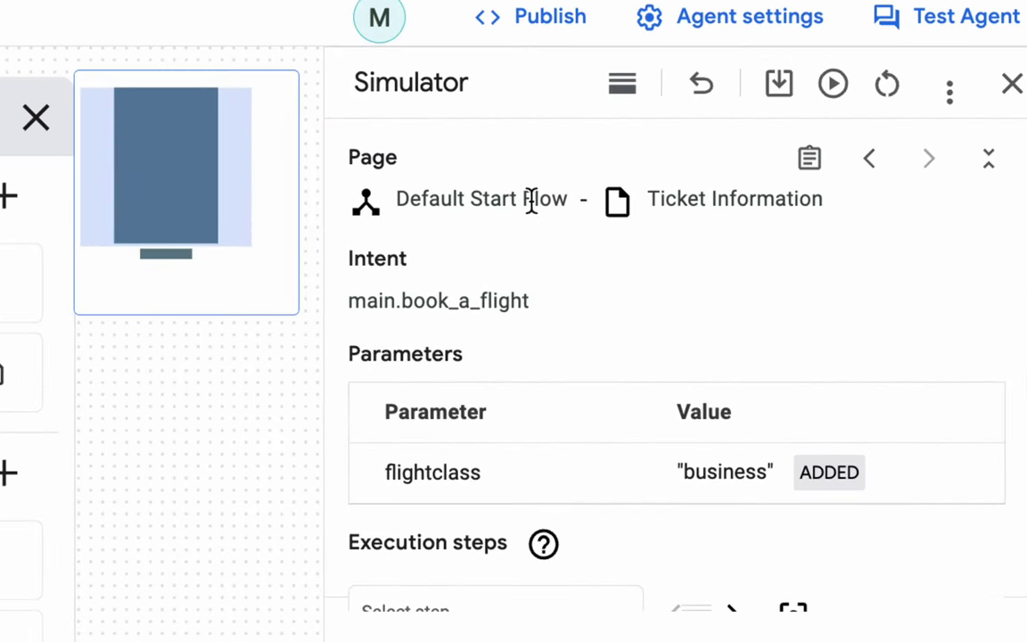
Examine the simulator's current page, matched intent, flightclass parameter and execution steps for the booking message.
drag(663, 200, 804, 202)
click(725, 220)
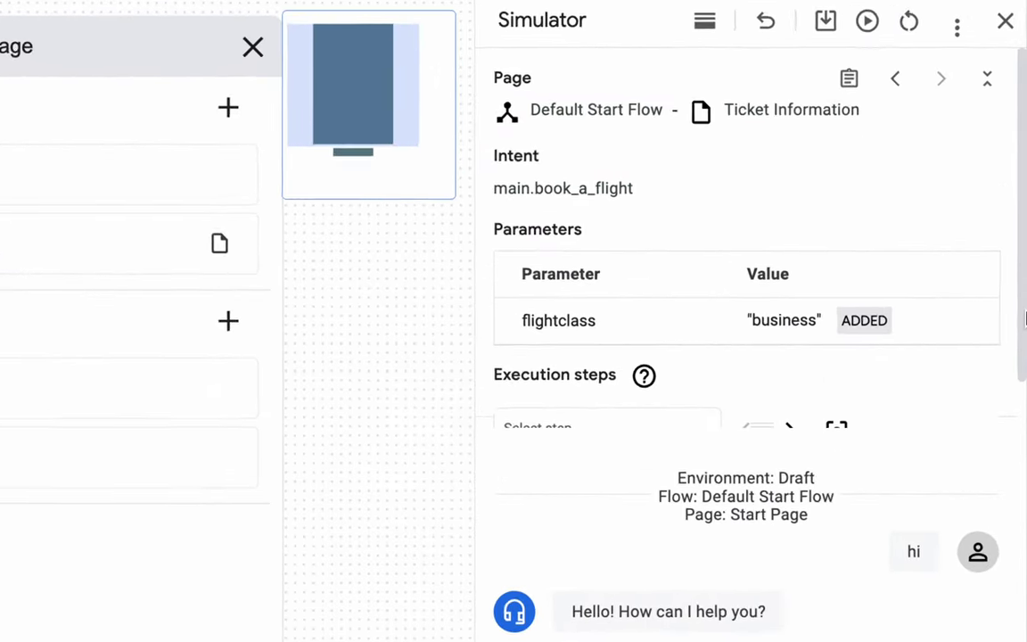
drag(494, 235, 615, 235)
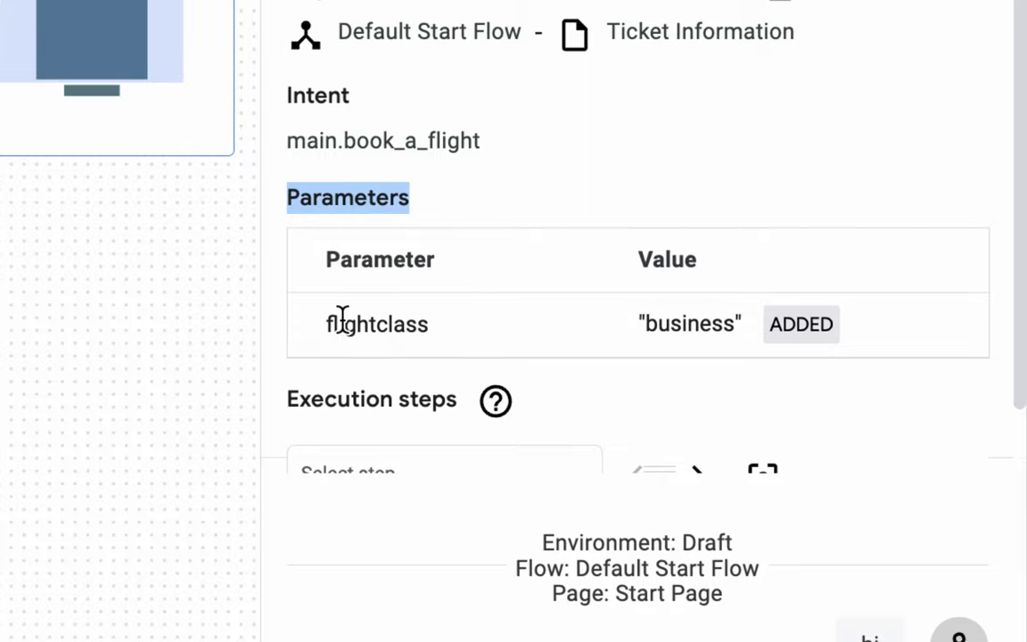
drag(343, 318, 497, 335)
drag(615, 332, 851, 289)
click(817, 186)
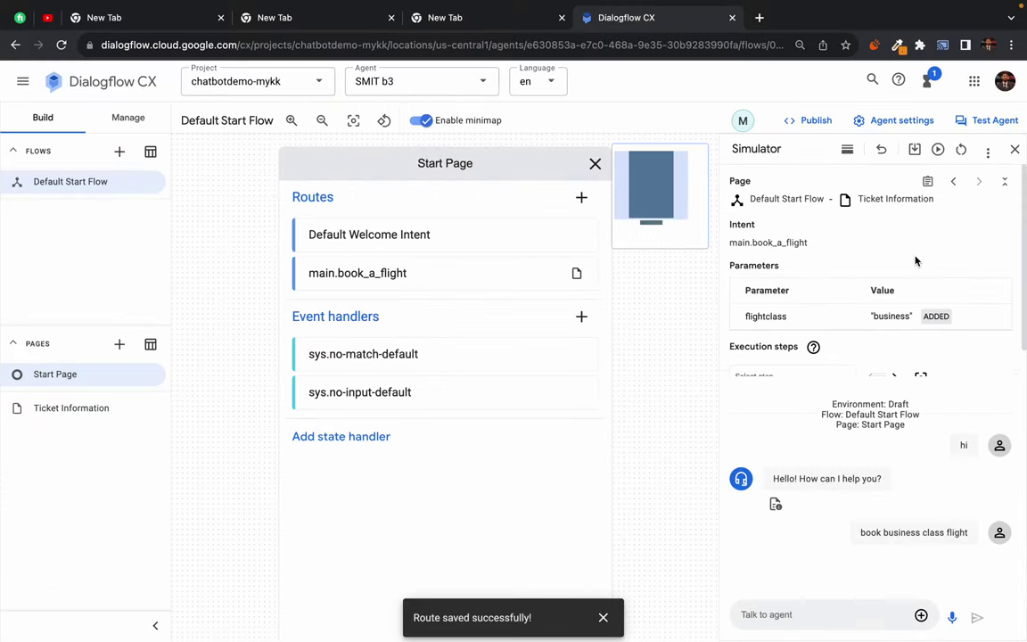
scroll(915, 261, down, 1)
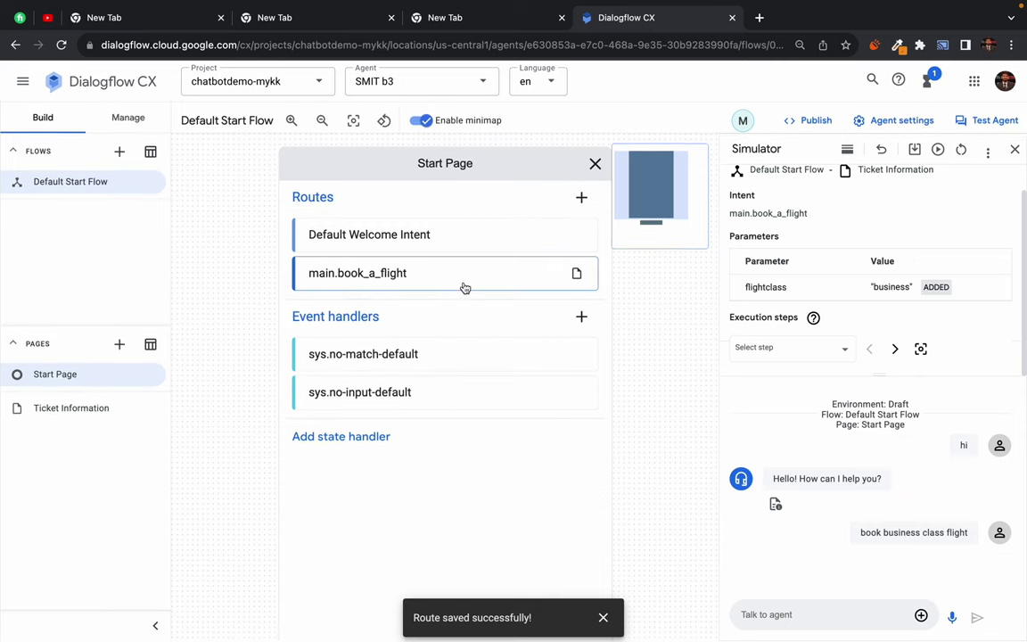
Open the main.book_a_flight route of the Start Page and close the simulator.
double_click(401, 279)
click(1015, 149)
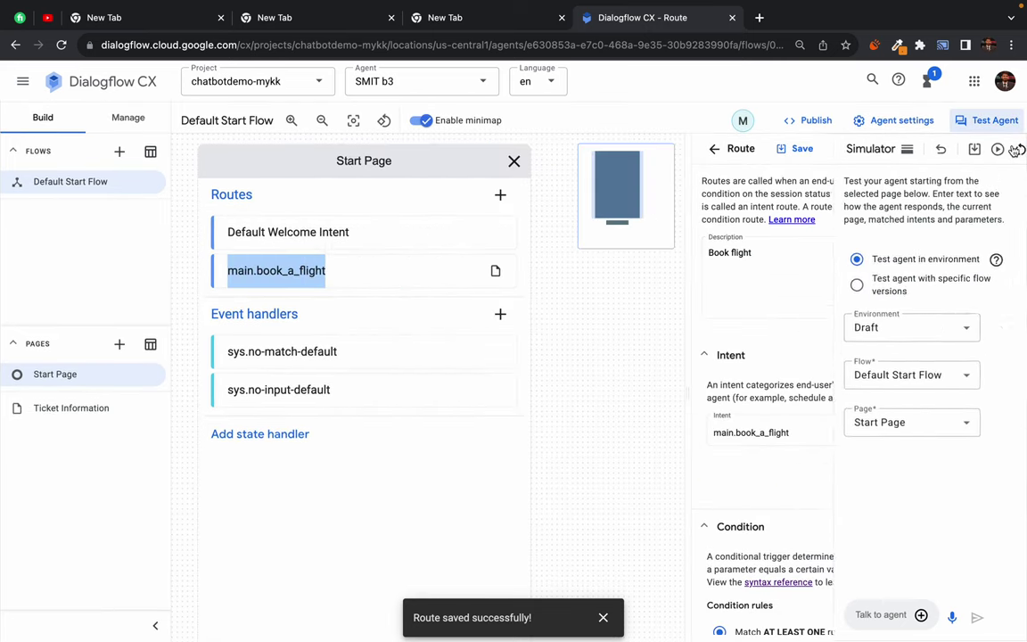
click(1015, 149)
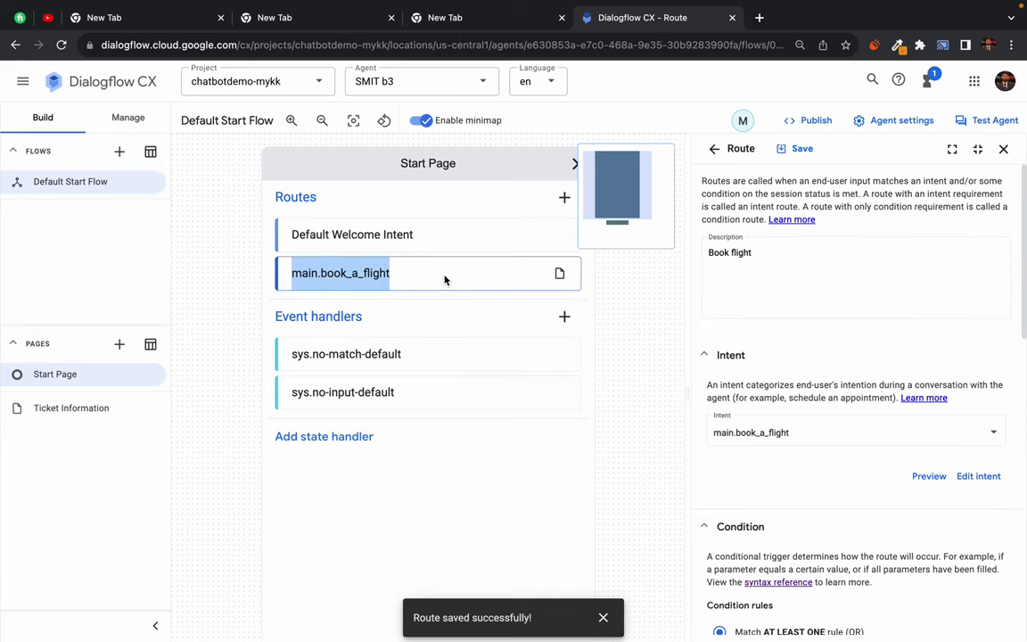
Add the agent response "ok I am sending you on ticket information page" to the route's fulfillment, save the route and close it.
scroll(850, 425, down, 3)
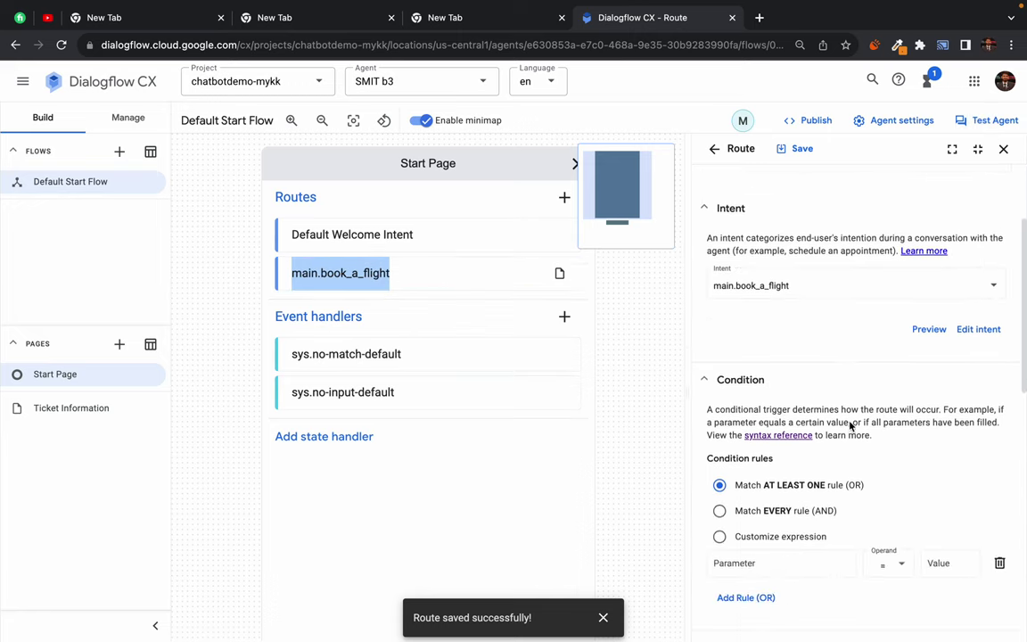
scroll(850, 427, down, 4)
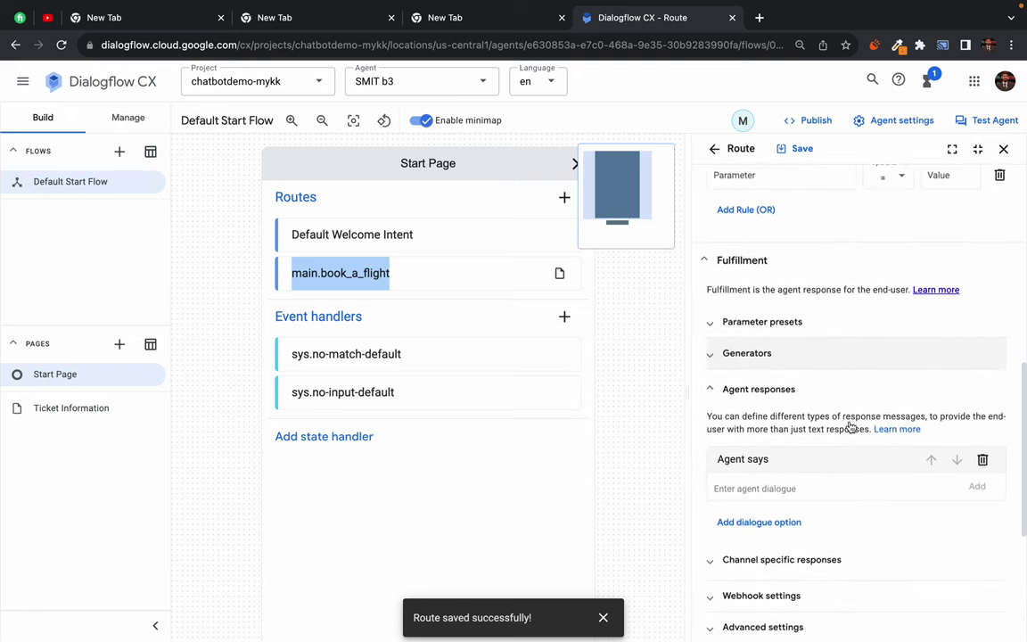
scroll(848, 458, down, 1)
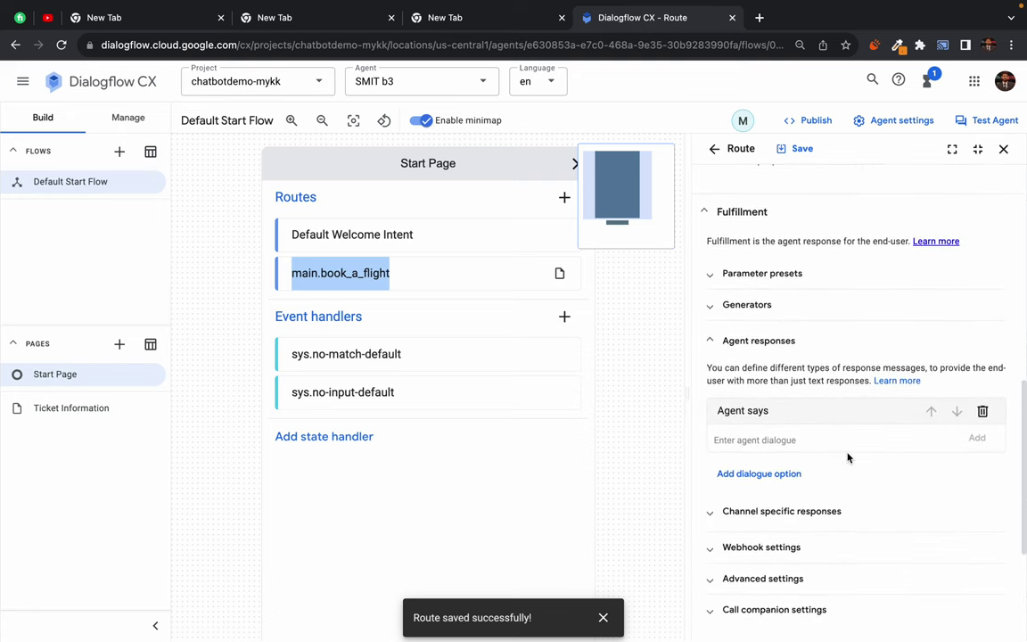
click(755, 408)
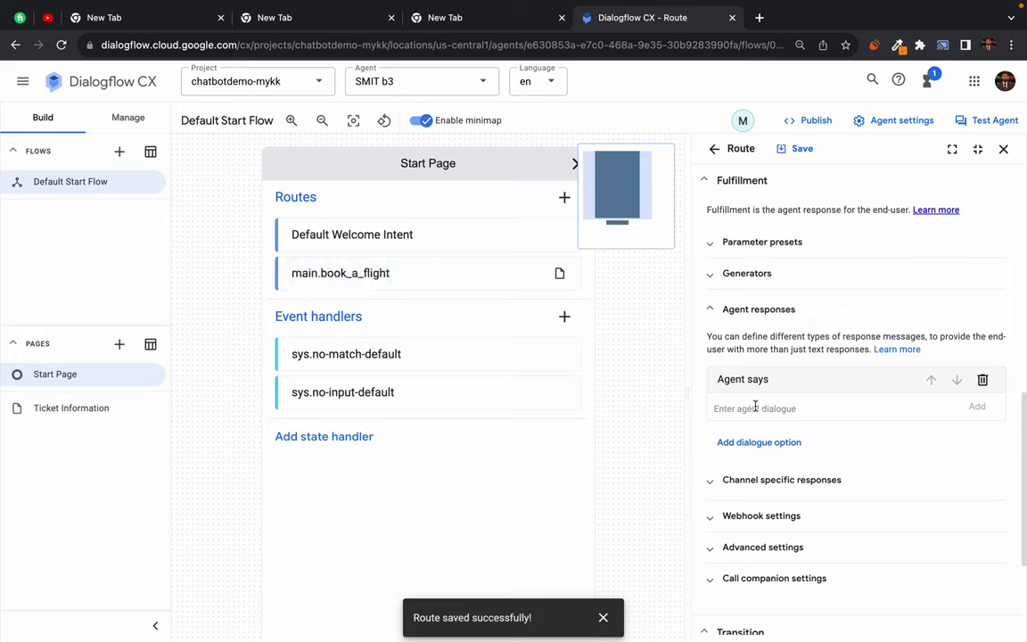
text(ok I am s)
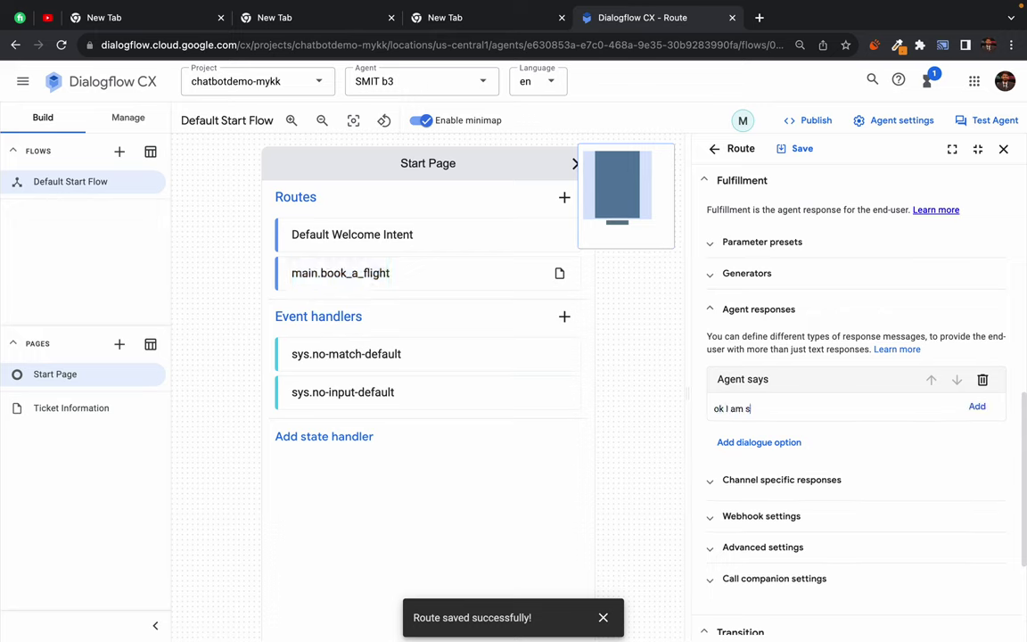
text(ending you on ticket informatio)
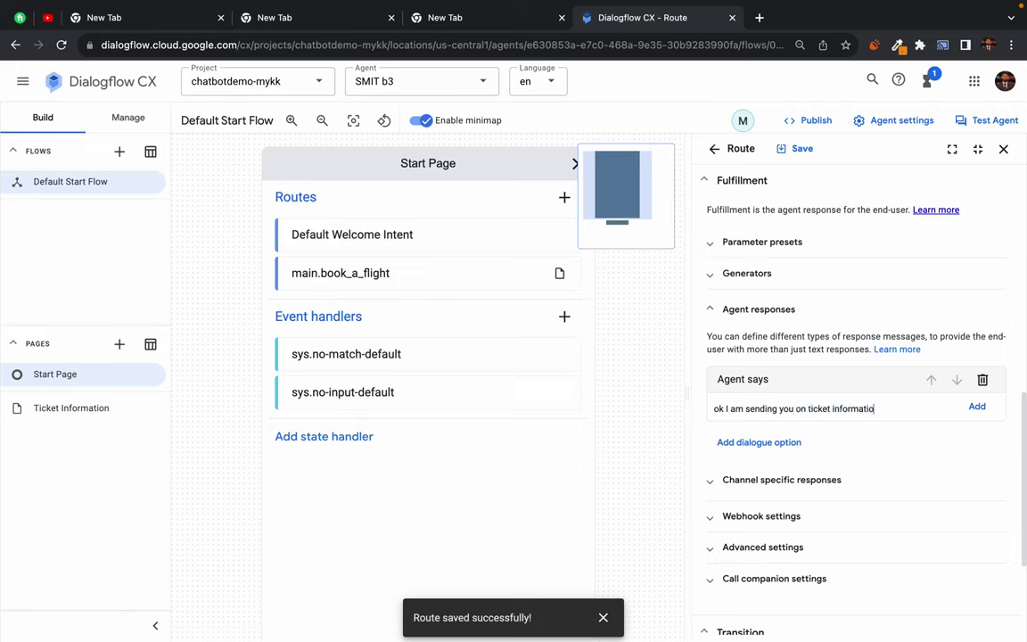
text(n page)
click(796, 149)
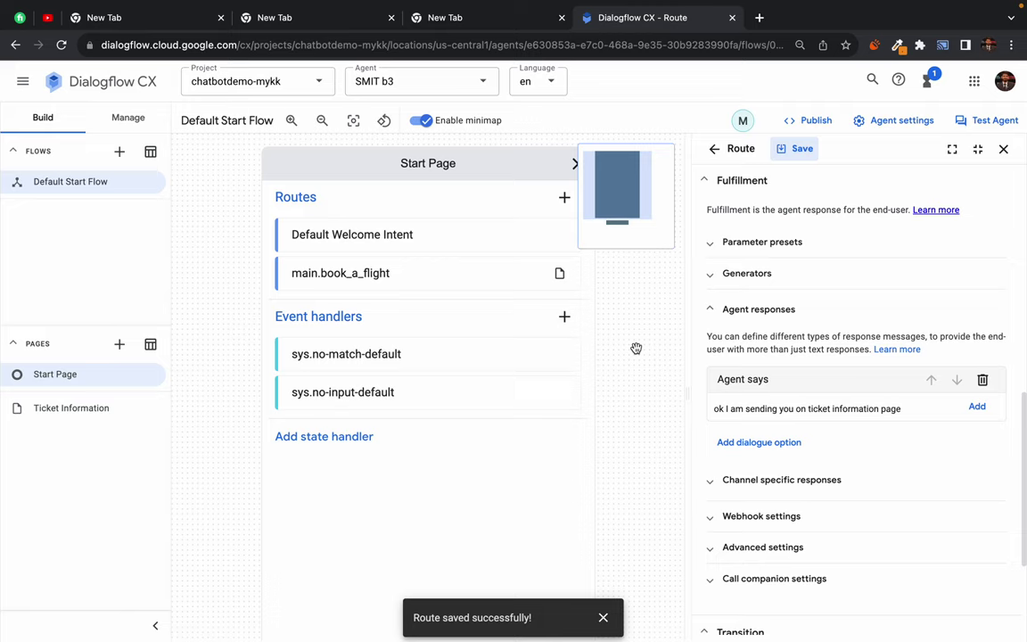
drag(718, 409, 891, 409)
click(890, 409)
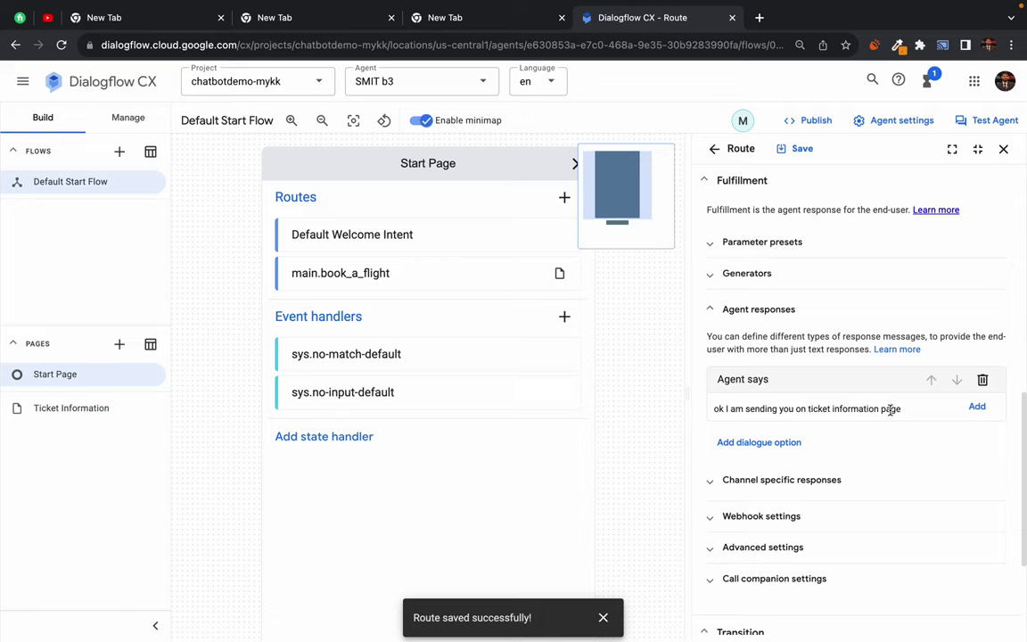
click(794, 149)
click(1004, 150)
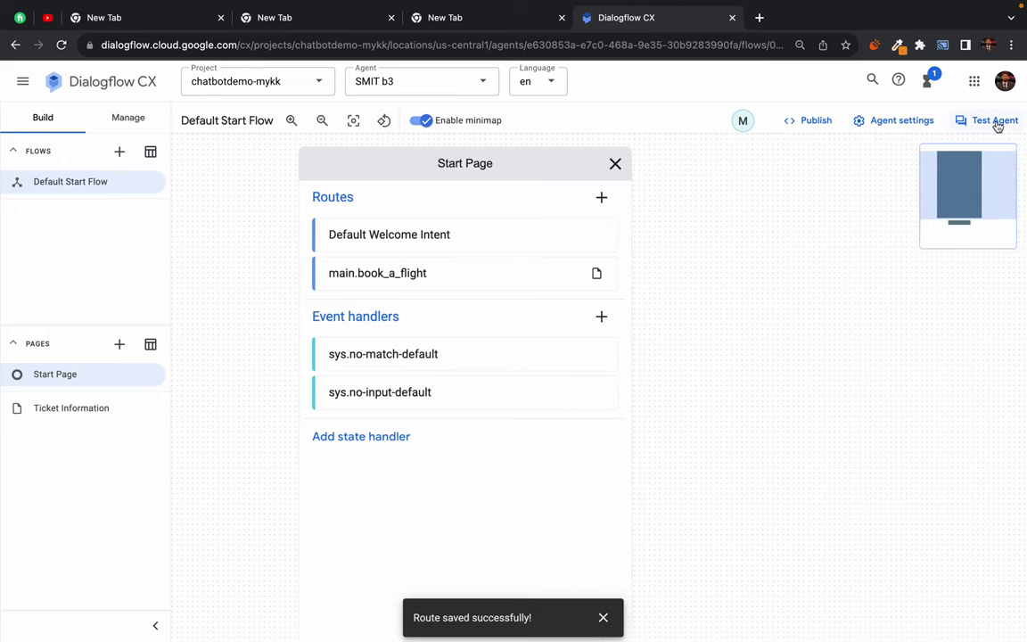
Test the agent in a new simulator session with "hi" and "book business class flight", and review its reply.
click(997, 127)
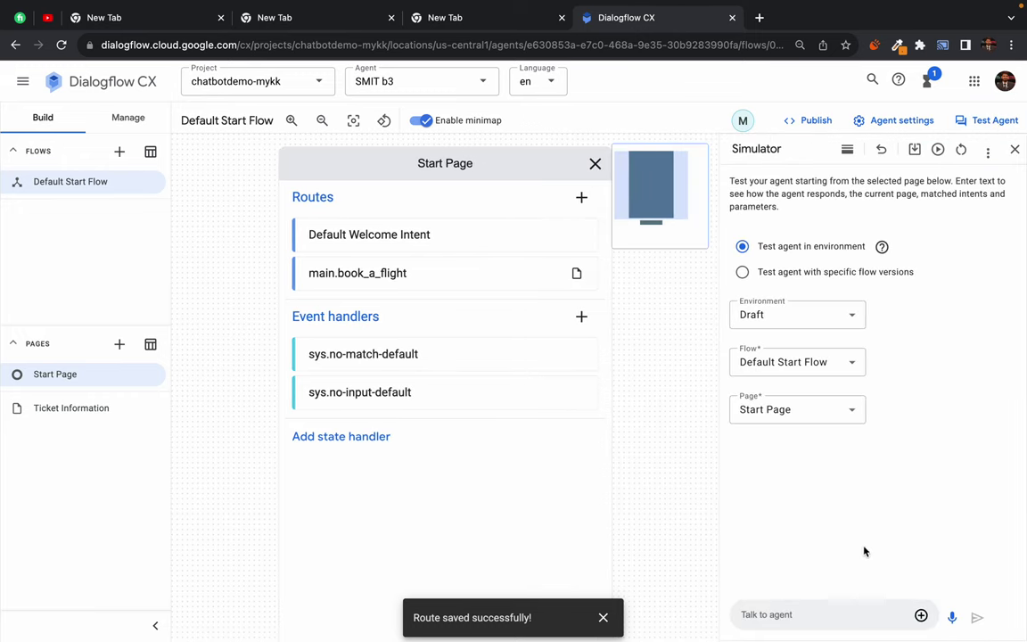
click(830, 615)
text(hi)
key(Return)
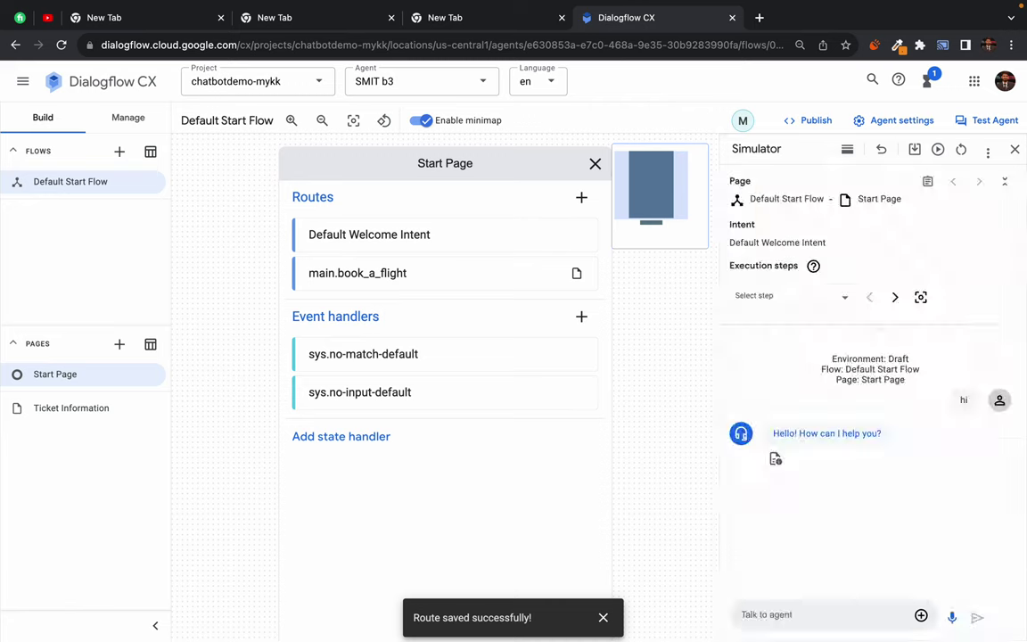
text(book business class flight)
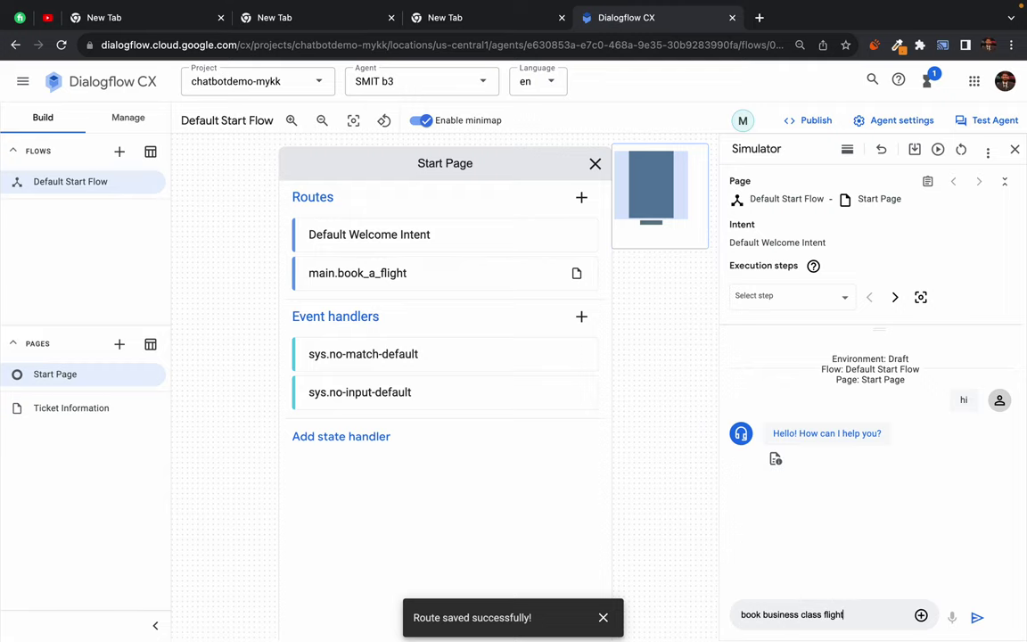
key(Return)
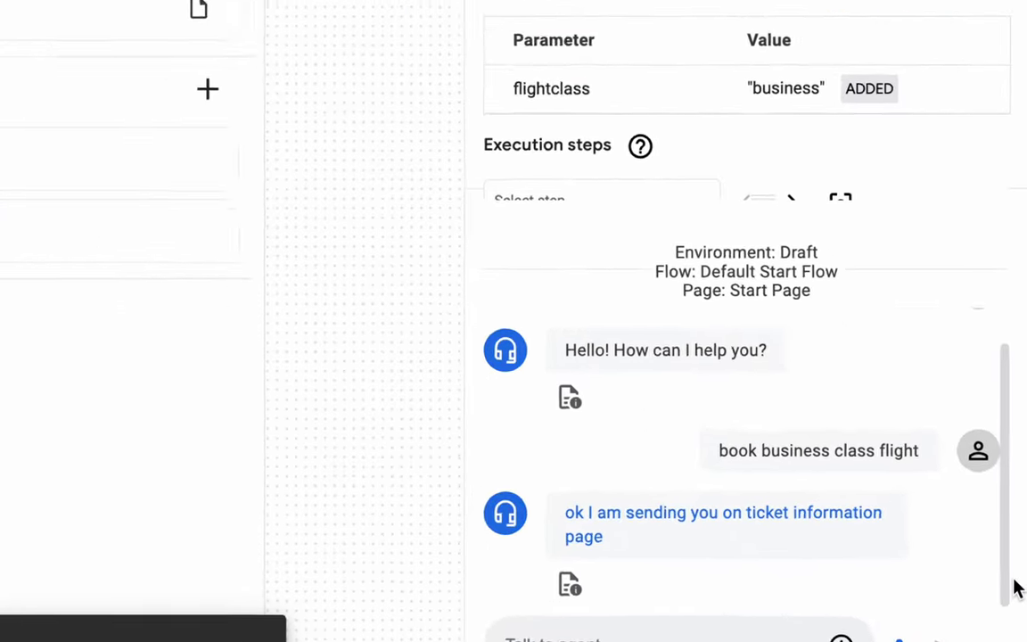
drag(594, 512, 688, 541)
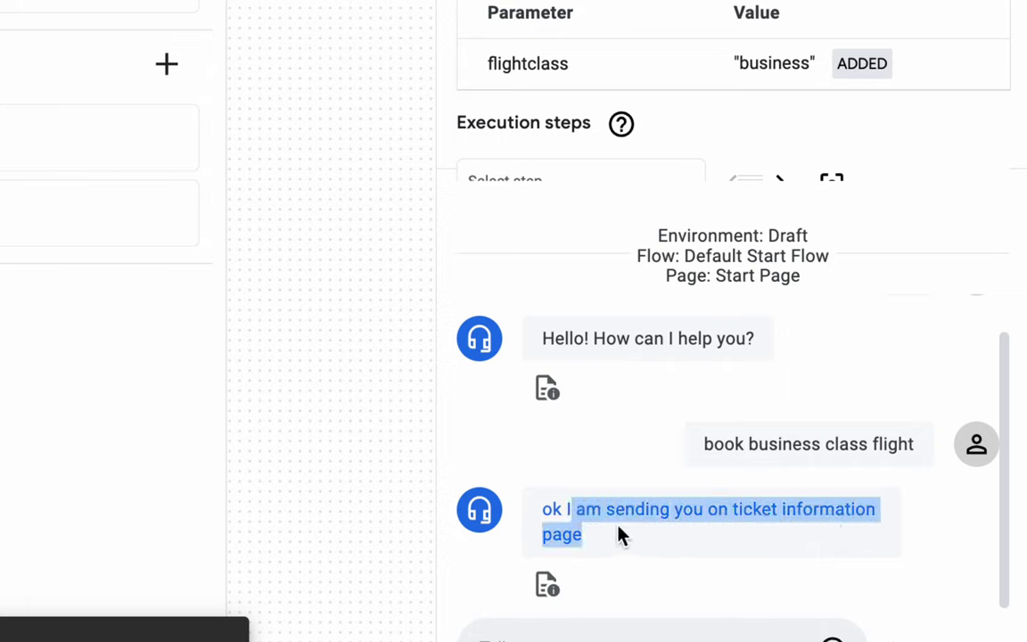
click(621, 535)
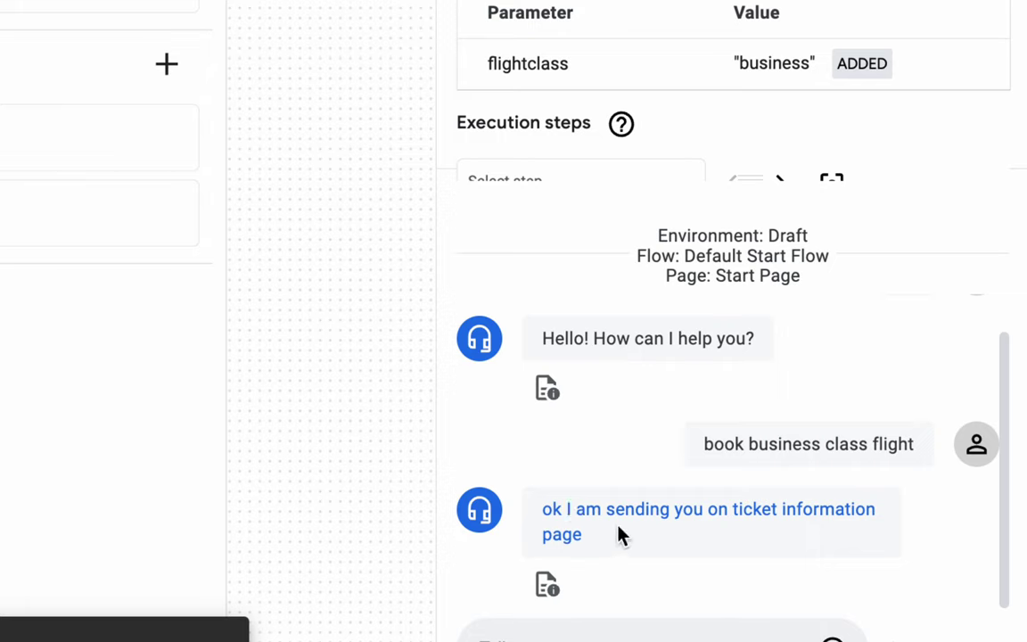
triple_click(635, 511)
click(635, 511)
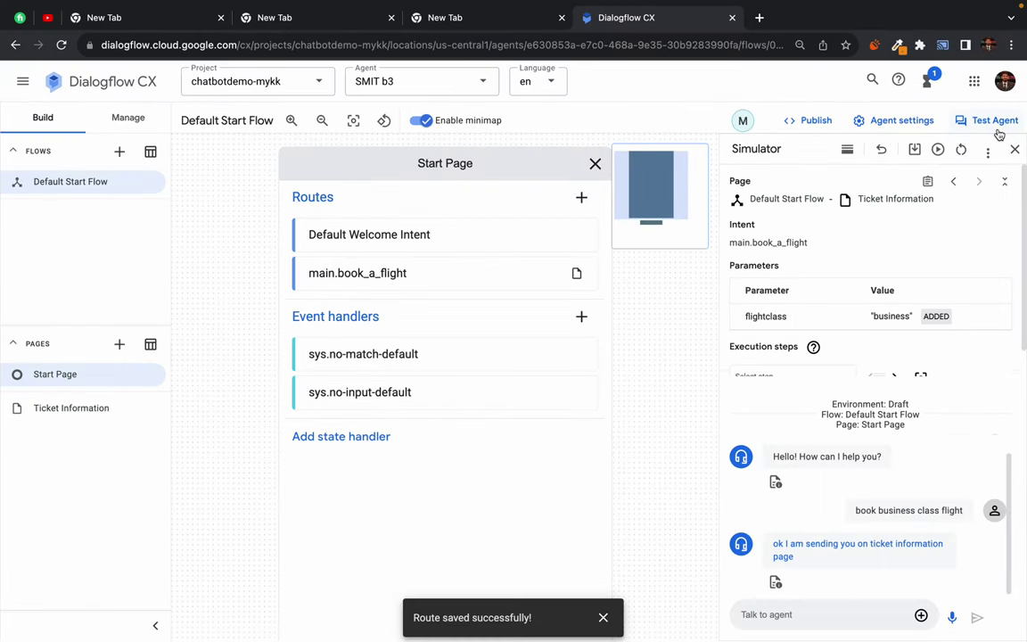
click(805, 614)
text(hi)
key(Return)
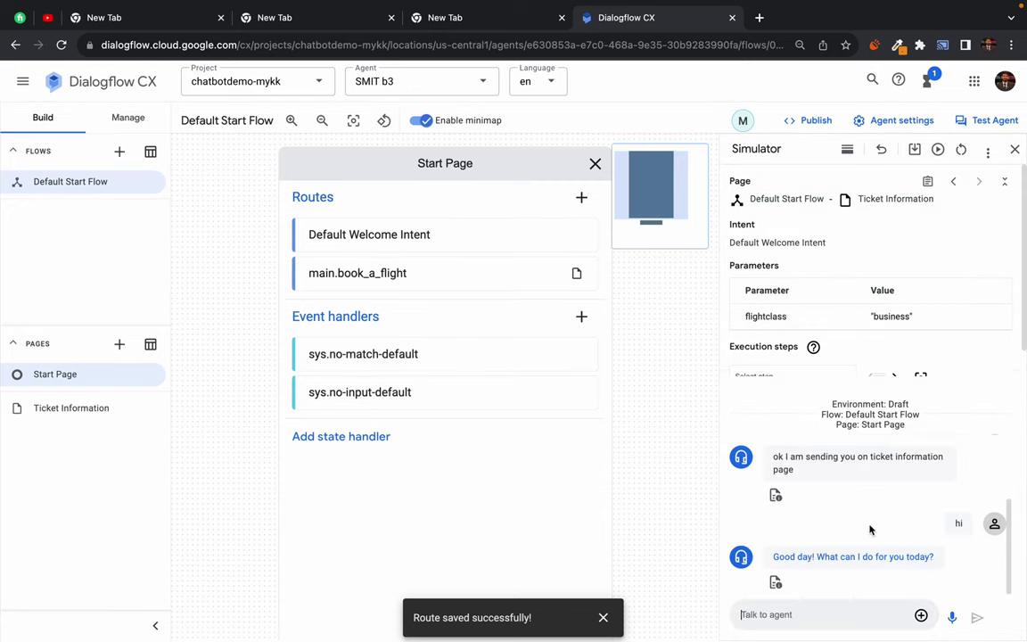
click(1015, 150)
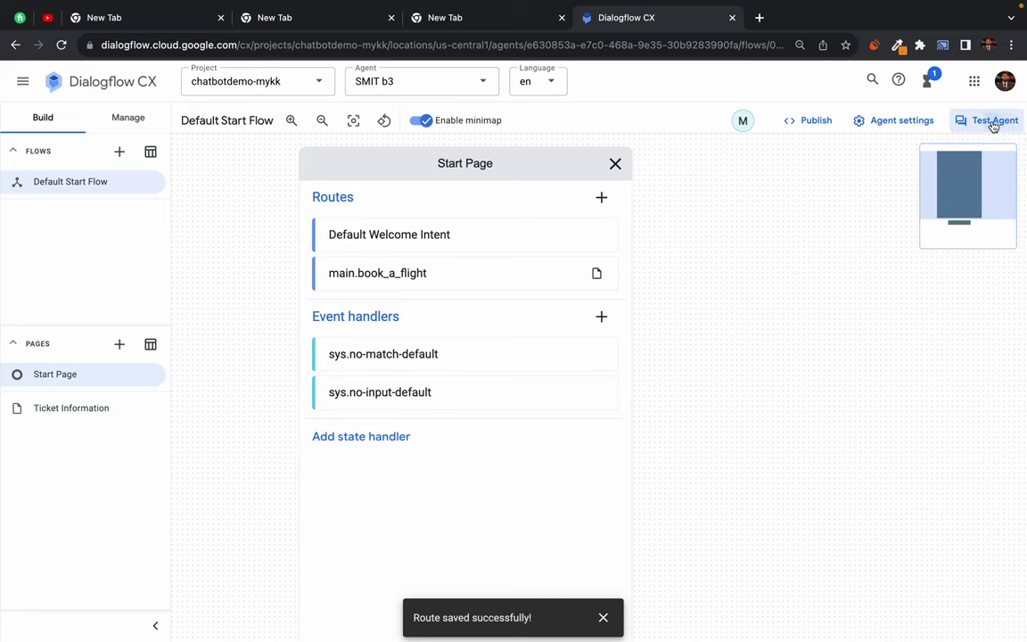
Start a new simulator session, send "hi", and check the current flow and page.
click(992, 123)
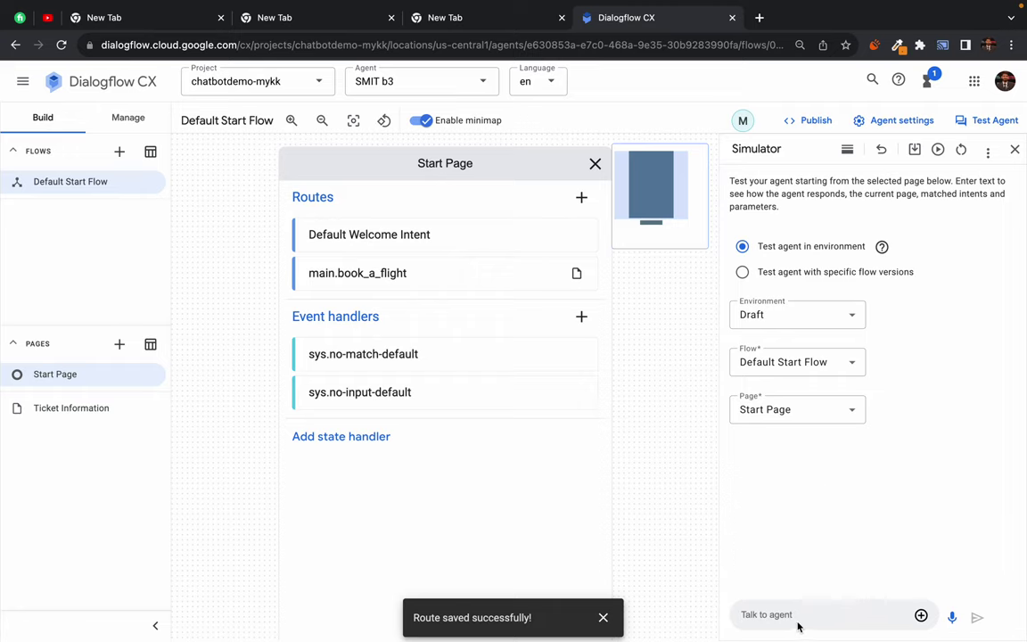
text(hi)
key(Return)
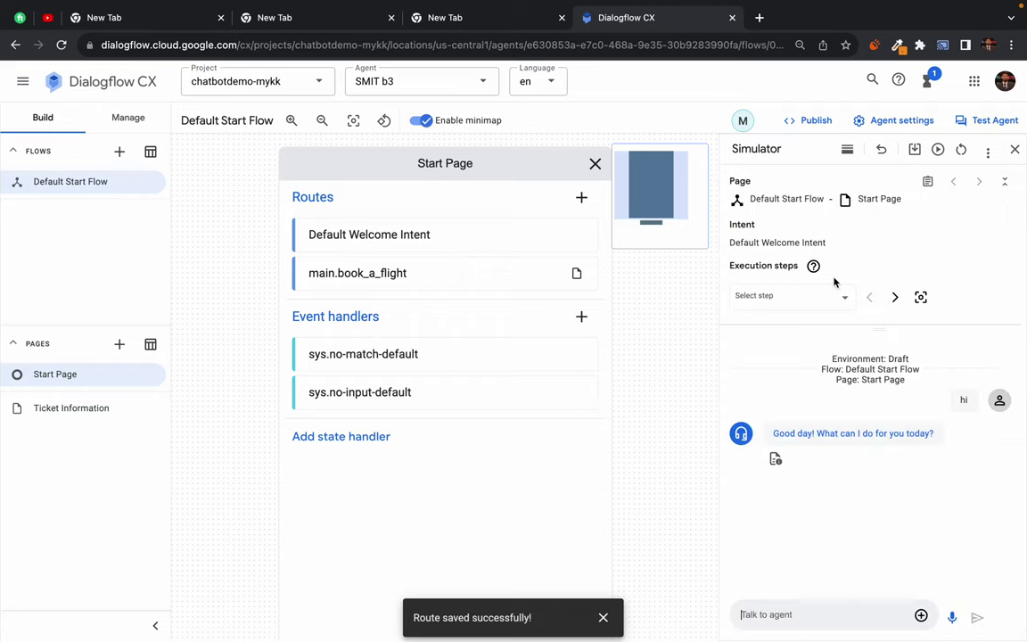
drag(856, 221, 958, 223)
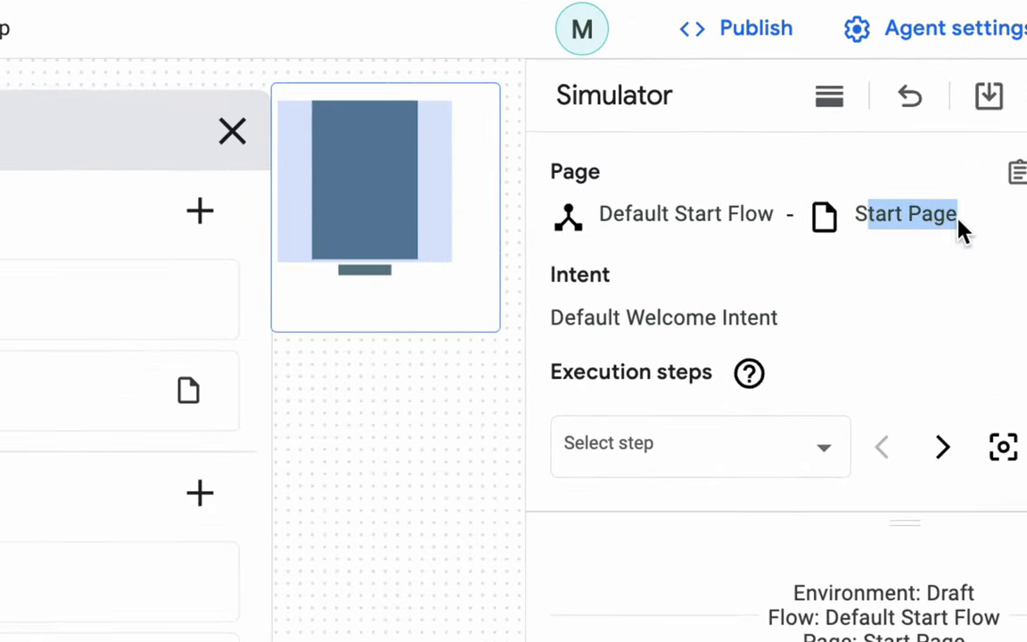
drag(855, 214, 952, 214)
drag(724, 214, 740, 222)
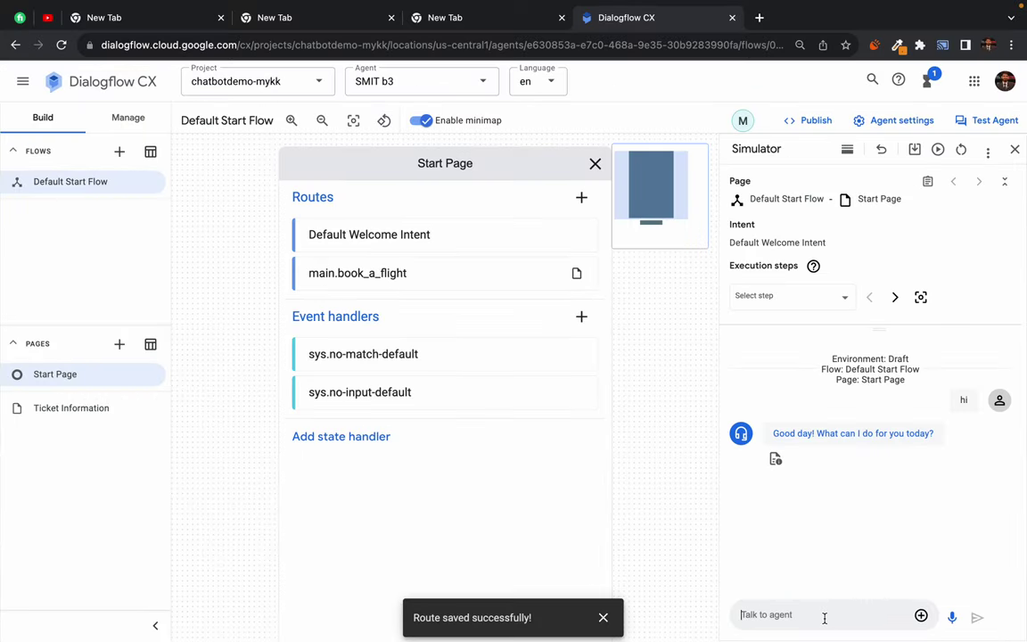
Send "book flight" to the agent, check the current page and the reply, and close the simulator.
click(825, 614)
text(book flight)
key(Return)
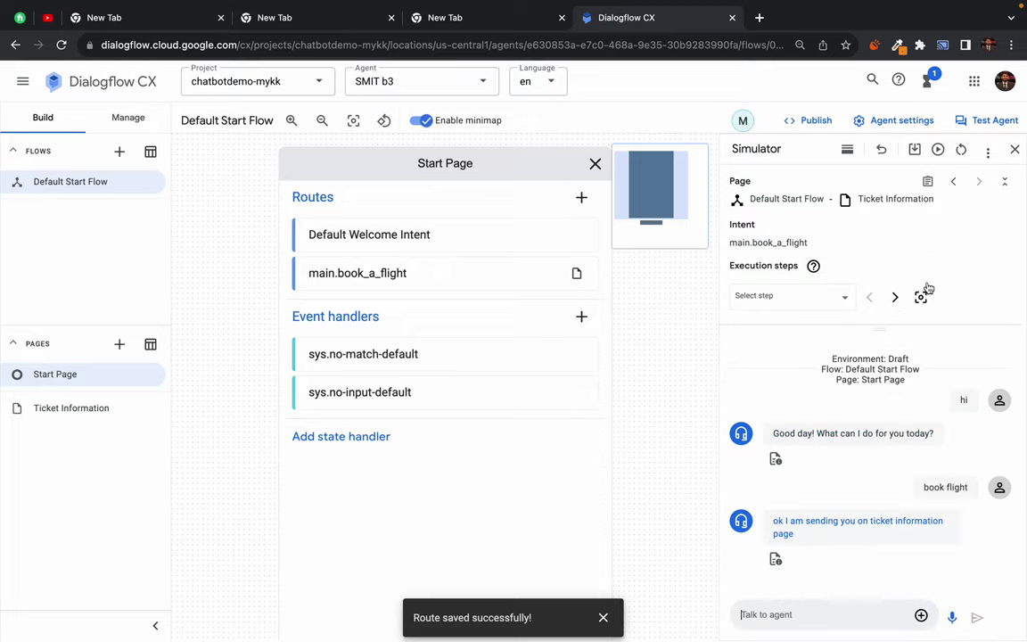
drag(694, 241, 869, 230)
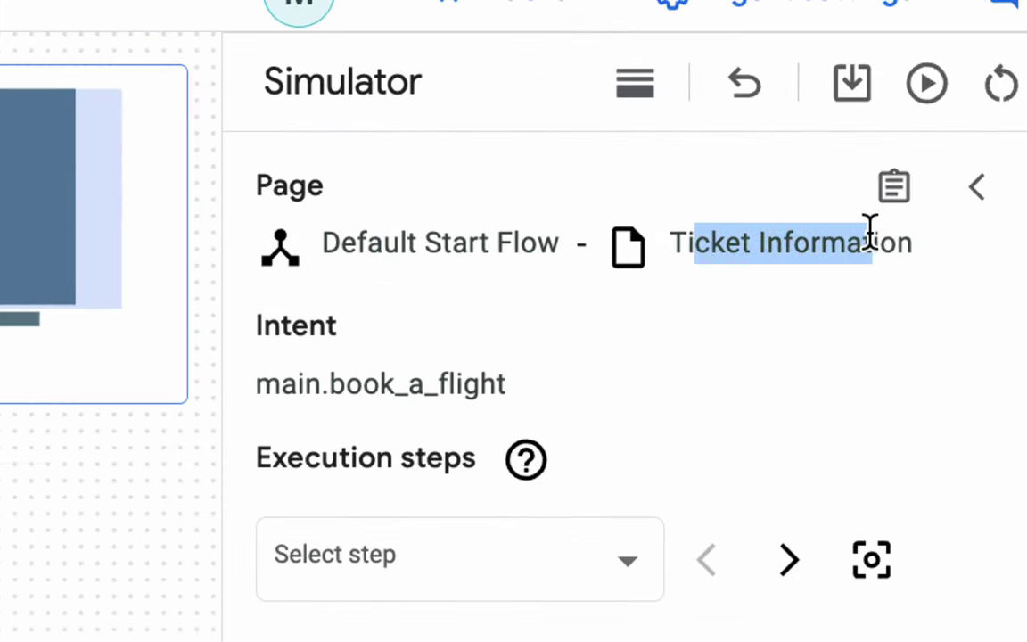
click(818, 266)
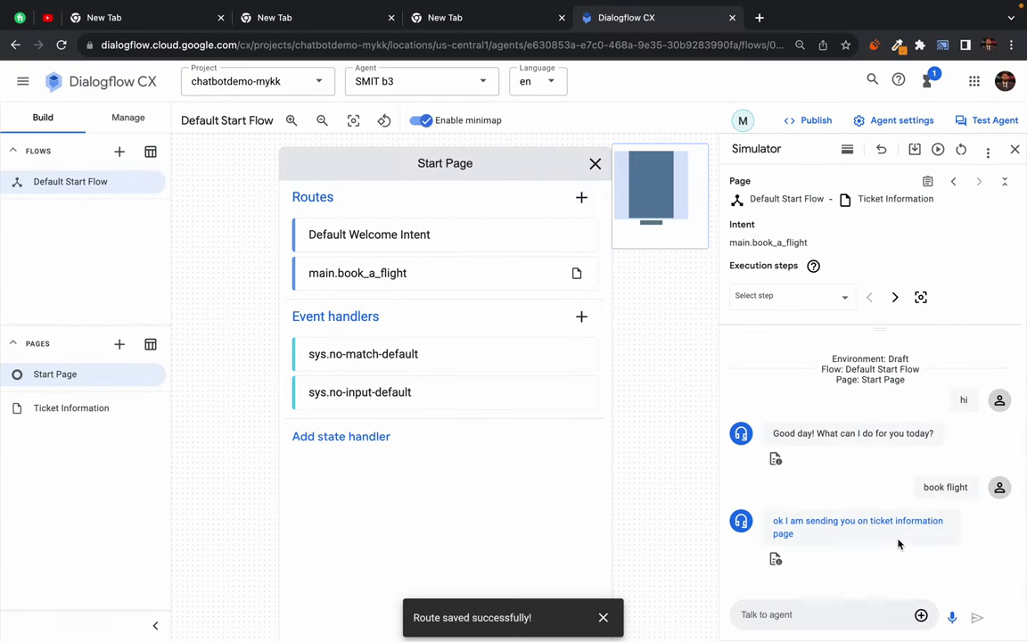
drag(774, 520, 810, 536)
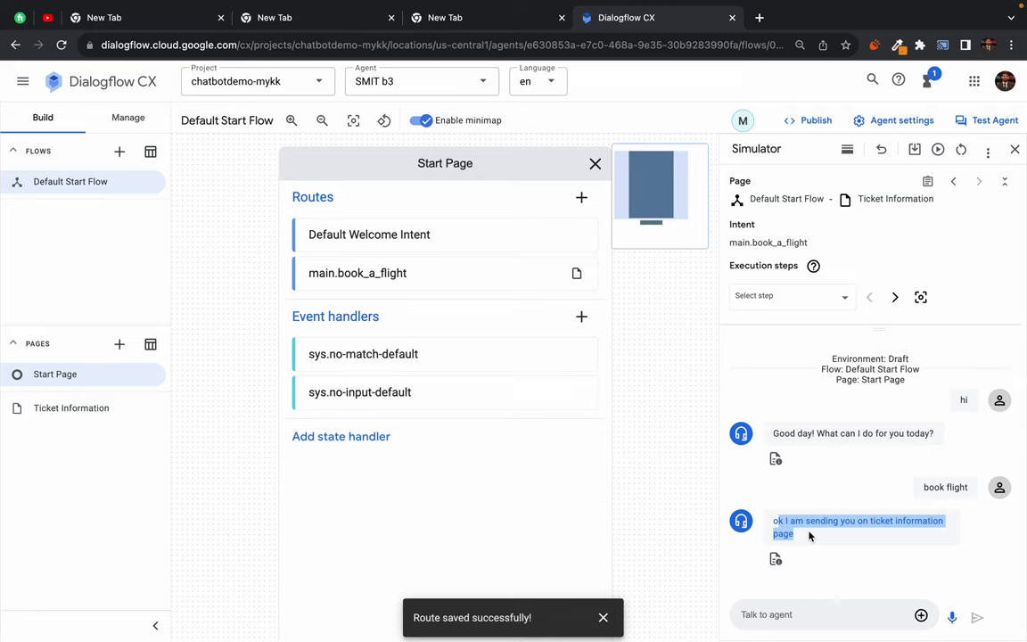
click(1015, 149)
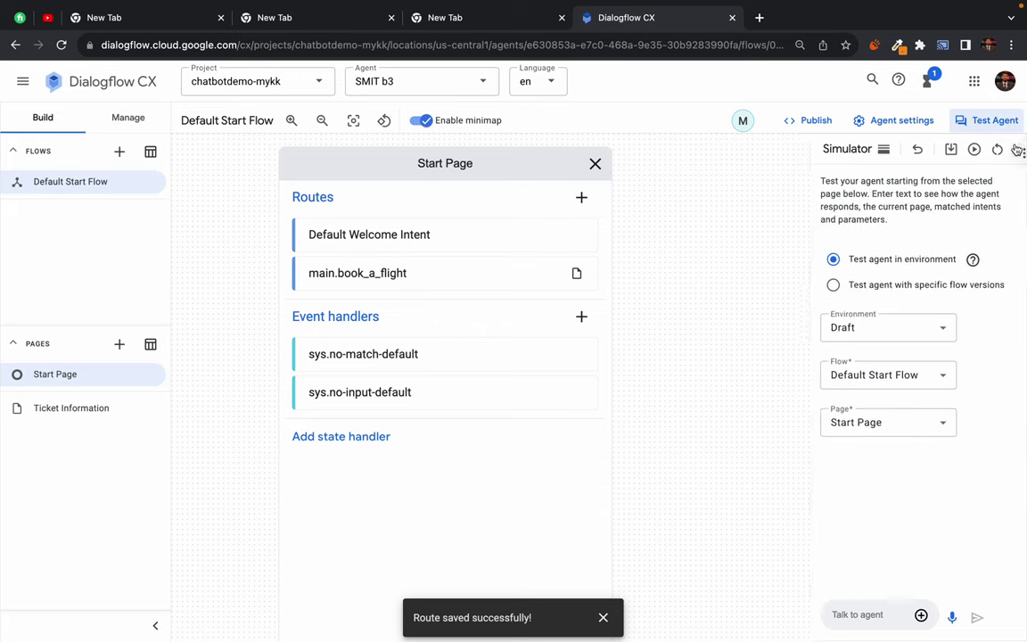
Switch to the Dialogflow CX: Bot Building Basics lab guide and read the paragraph describing the flow from greeting to the Ticket Information page.
key(ctrl+Right)
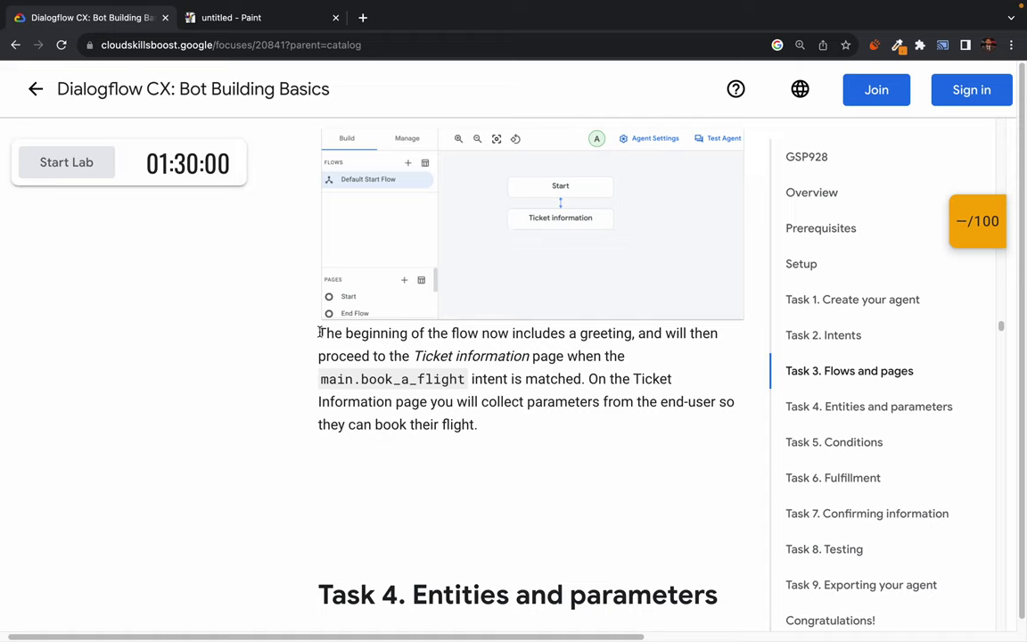
drag(319, 332, 532, 332)
double_click(538, 332)
double_click(605, 332)
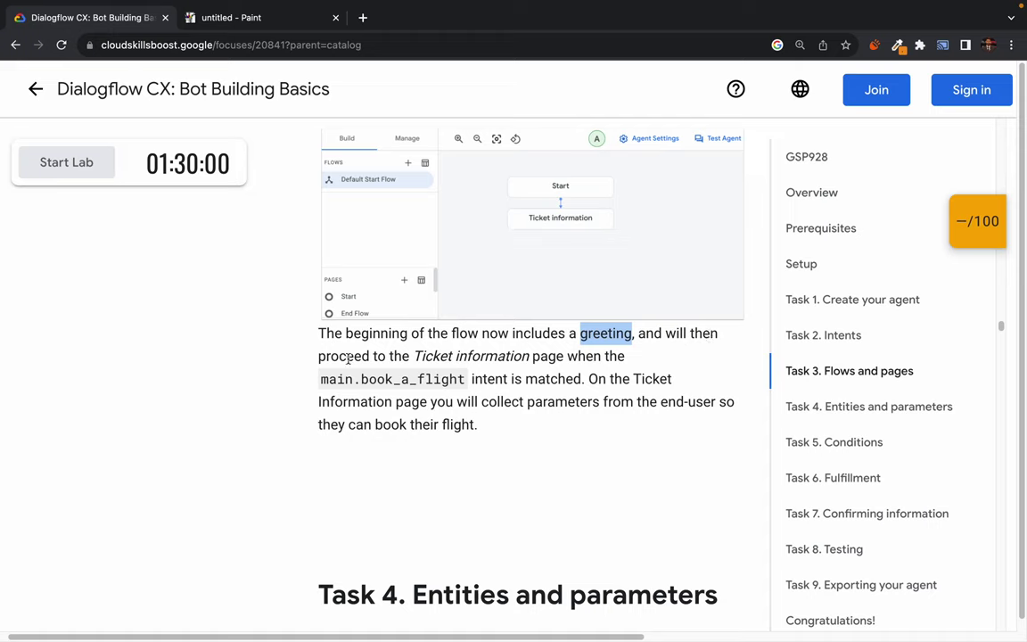
drag(415, 356, 552, 356)
double_click(547, 356)
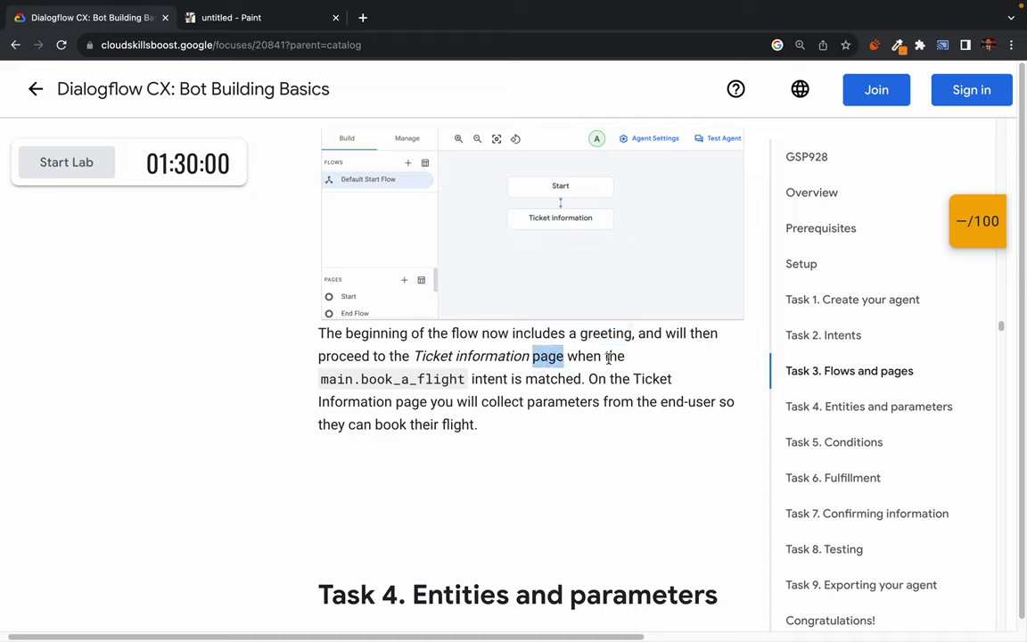
double_click(337, 379)
drag(364, 381, 465, 381)
double_click(553, 379)
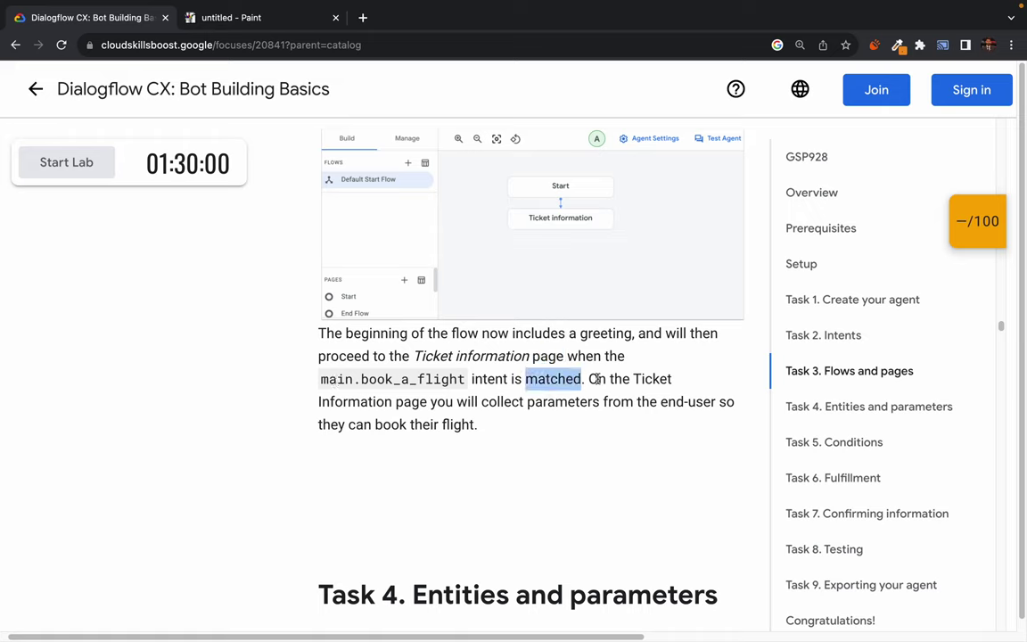
drag(612, 379, 664, 380)
click(591, 379)
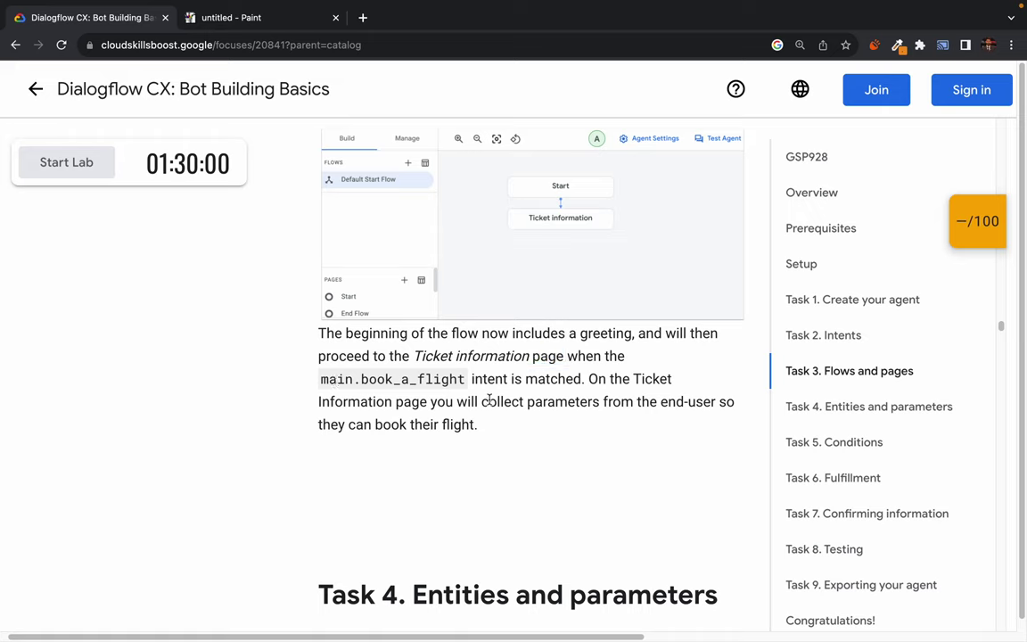
drag(511, 402, 538, 429)
click(434, 538)
Read the Task 4 "Entities and parameters" heading and the definition of entities and built-in system entities.
scroll(433, 536, down, 3)
scroll(433, 536, down, 5)
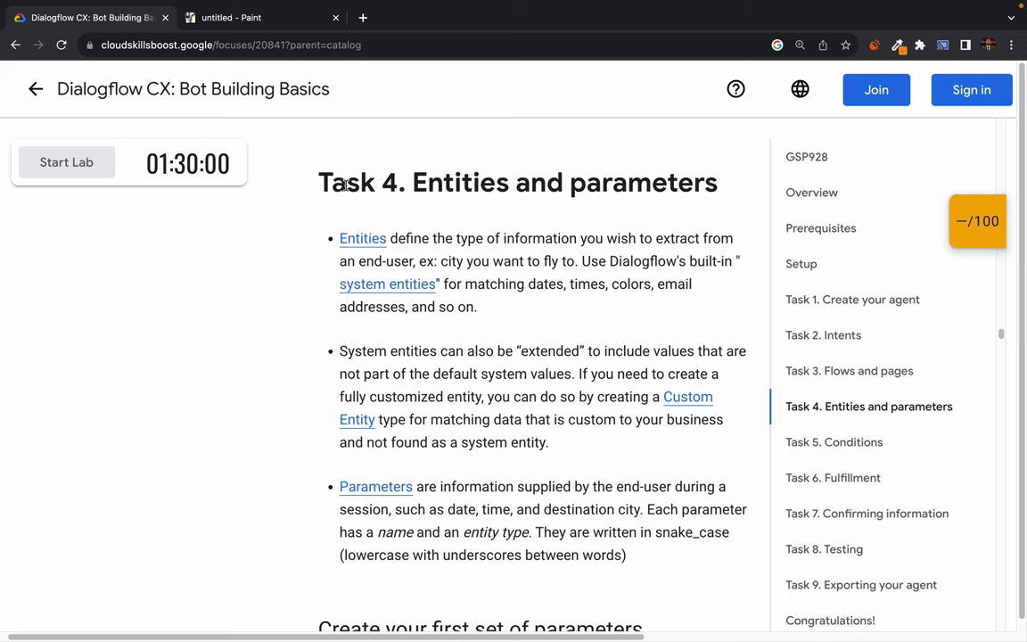
drag(345, 182, 667, 184)
triple_click(630, 184)
double_click(630, 184)
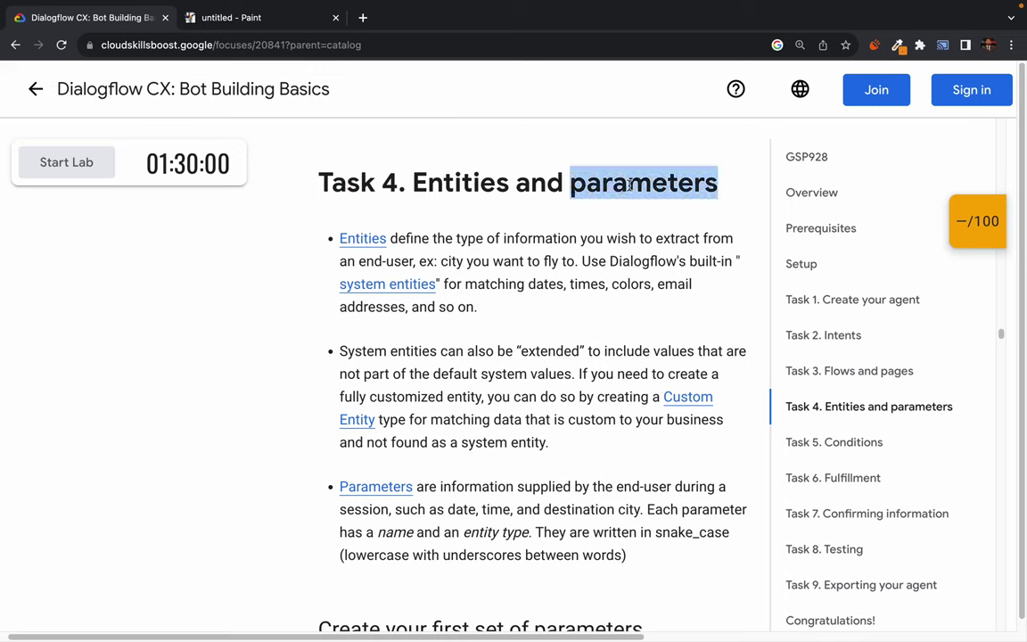
click(630, 184)
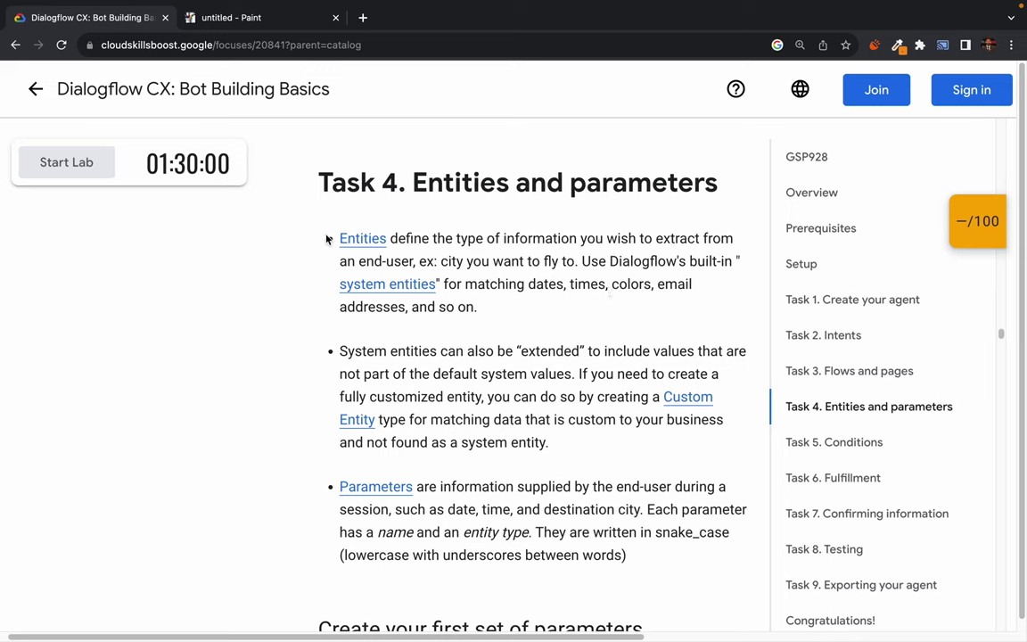
drag(322, 236, 668, 261)
click(669, 261)
drag(332, 236, 560, 320)
click(559, 320)
mouse_move(431, 7)
Read the Task 4 paragraph on extending system entities and creating a Custom Entity for business-specific data.
scroll(473, 345, down, 3)
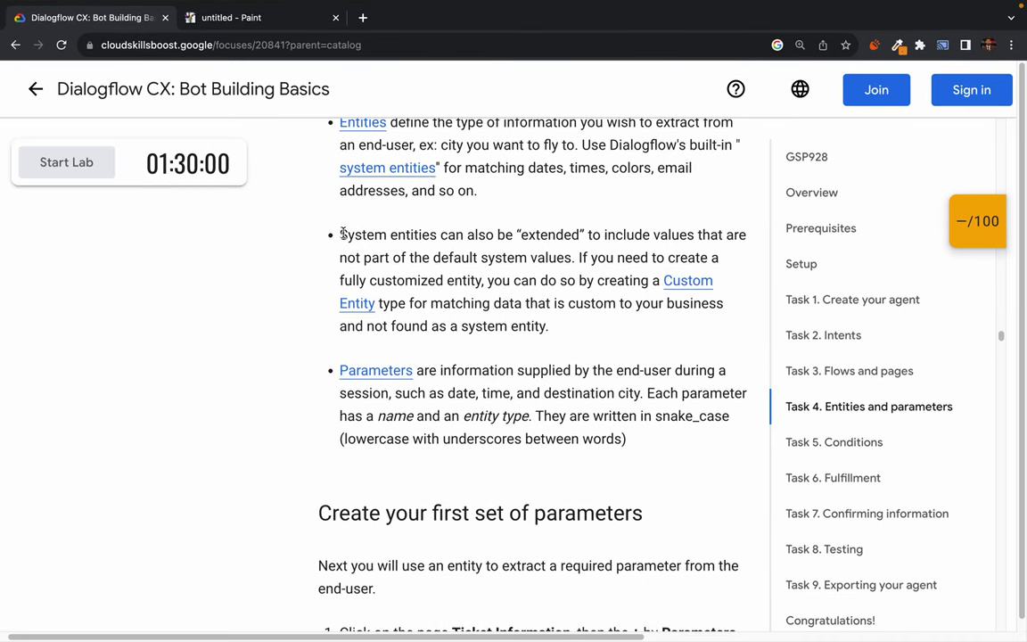
drag(339, 235, 649, 234)
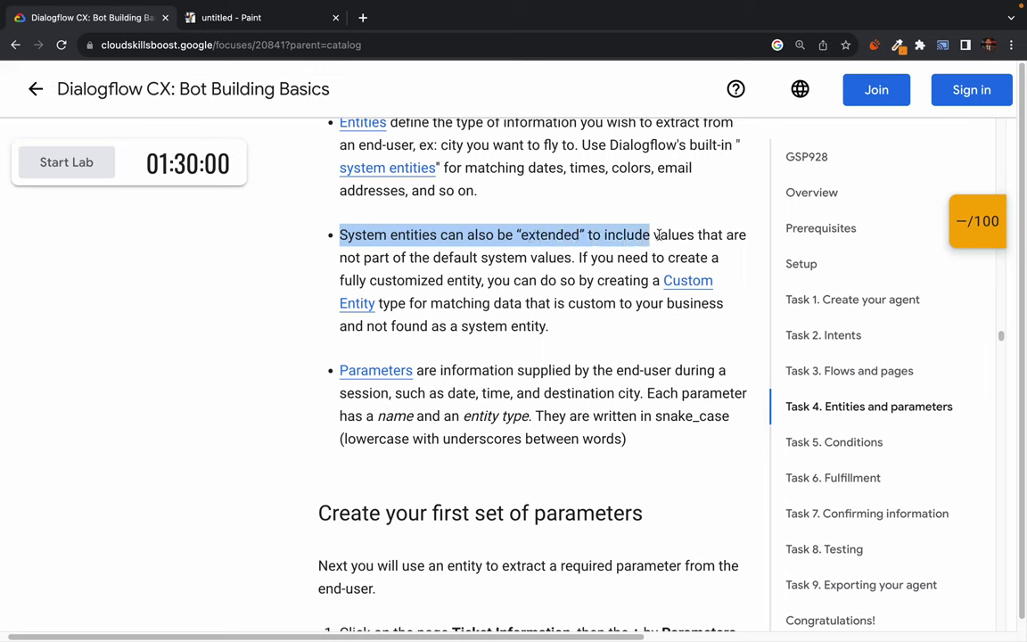
double_click(571, 235)
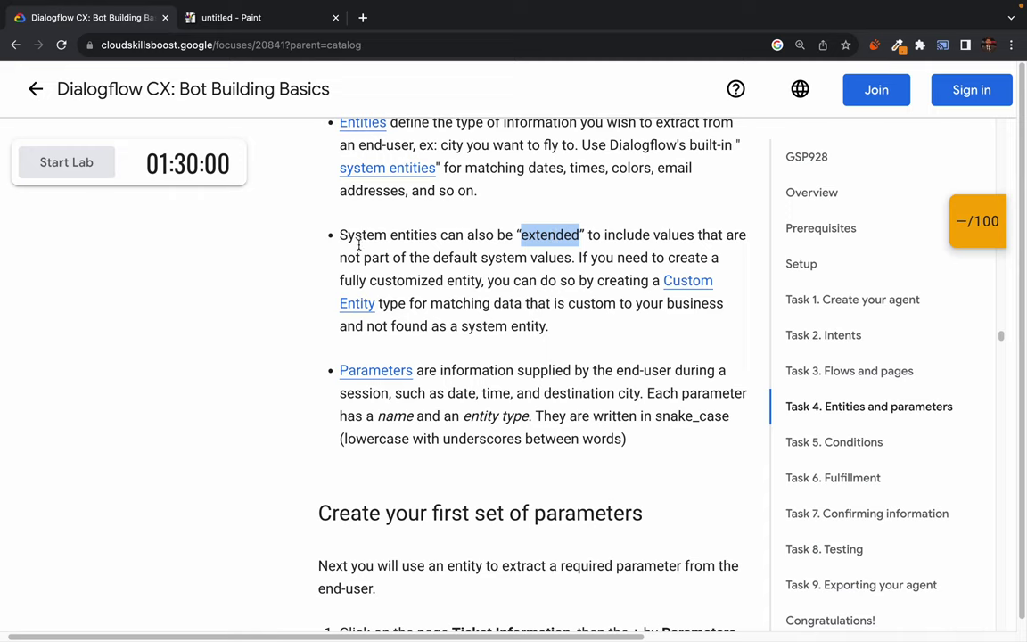
scroll(461, 308, down, 2)
drag(412, 227, 596, 362)
click(529, 275)
scroll(530, 276, up, 1)
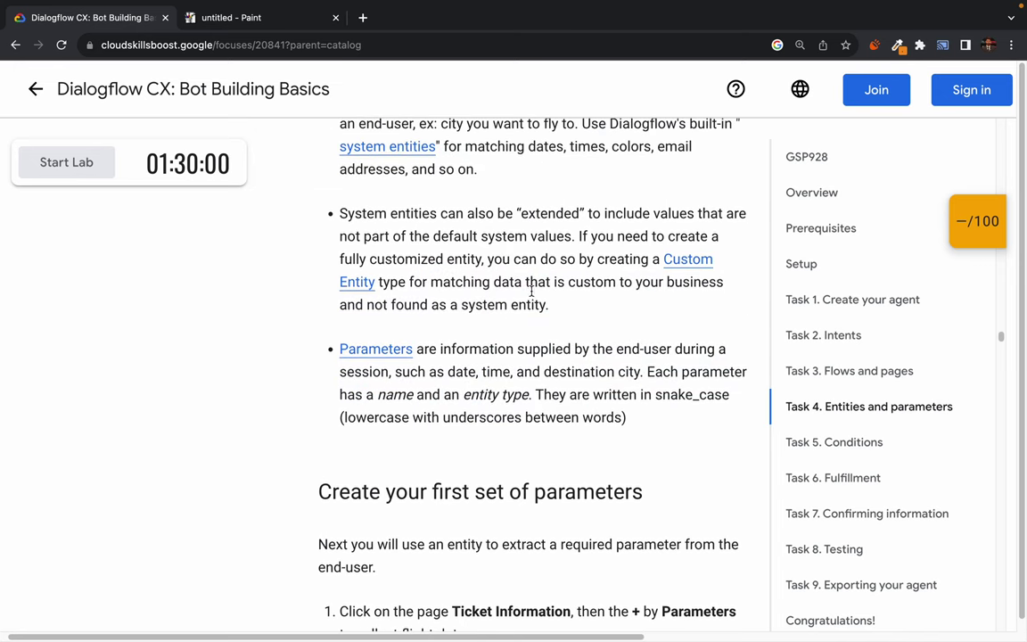
drag(577, 235, 700, 233)
click(699, 233)
drag(549, 258, 734, 285)
click(562, 285)
drag(593, 282, 550, 306)
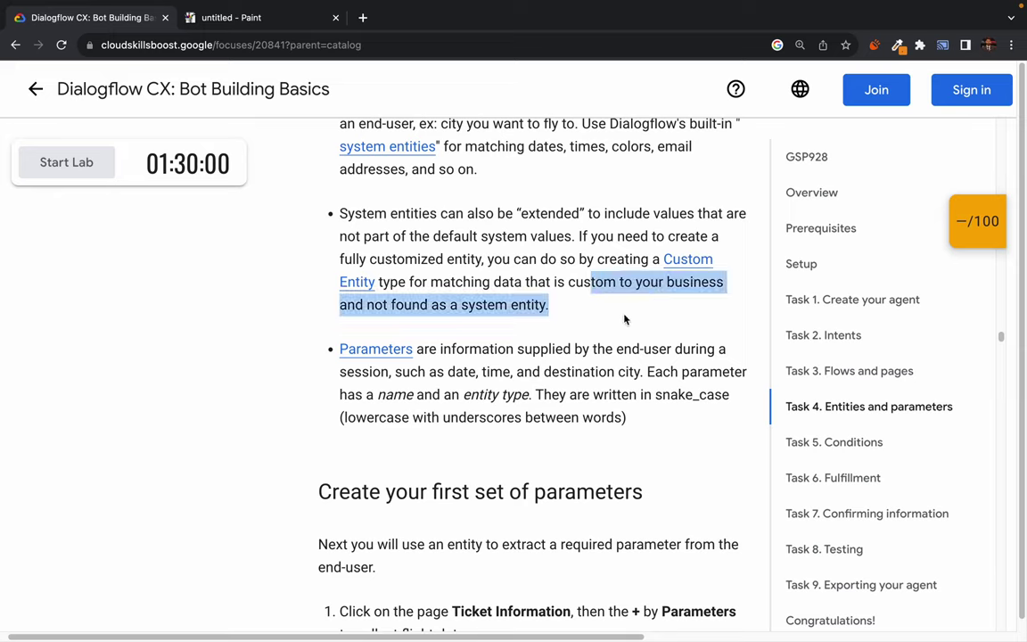
click(630, 325)
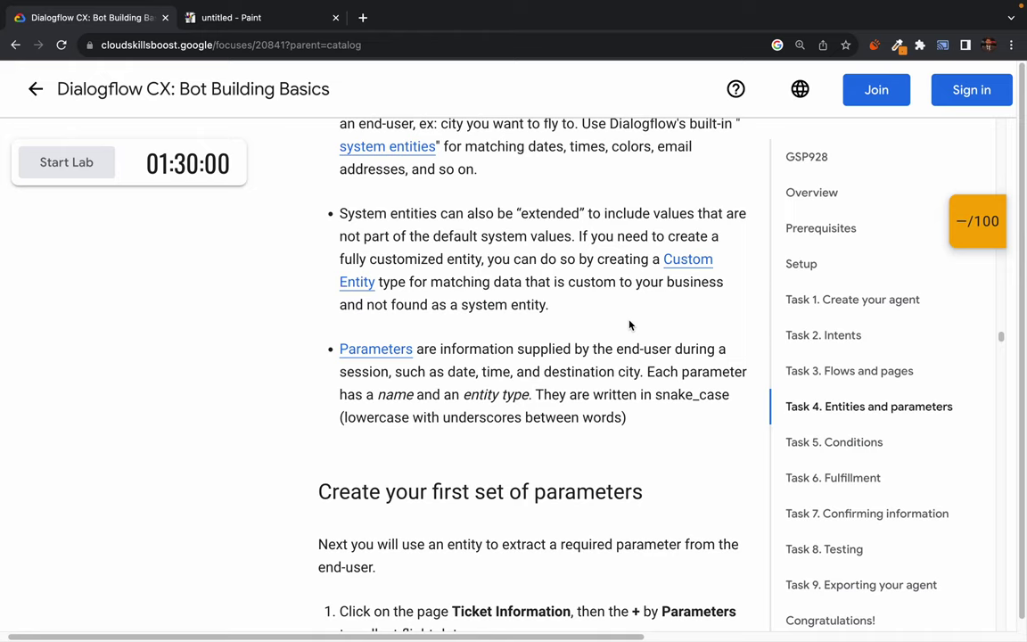
drag(366, 305, 586, 323)
click(607, 305)
click(587, 324)
Read the Task 4 definition of parameters supplied by the end-user during a session.
scroll(499, 356, down, 1)
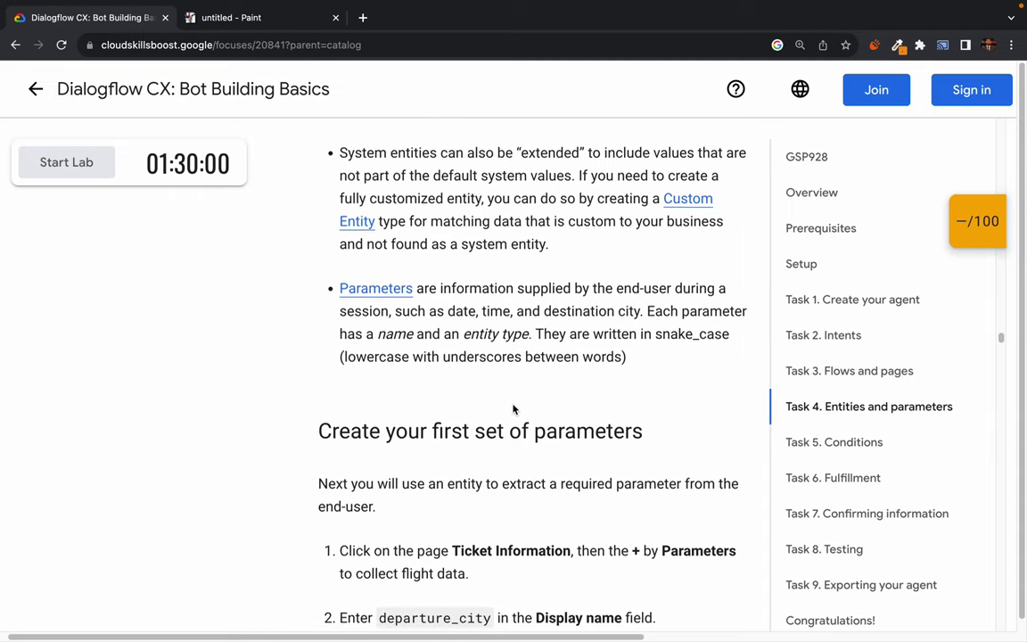
double_click(495, 288)
double_click(544, 288)
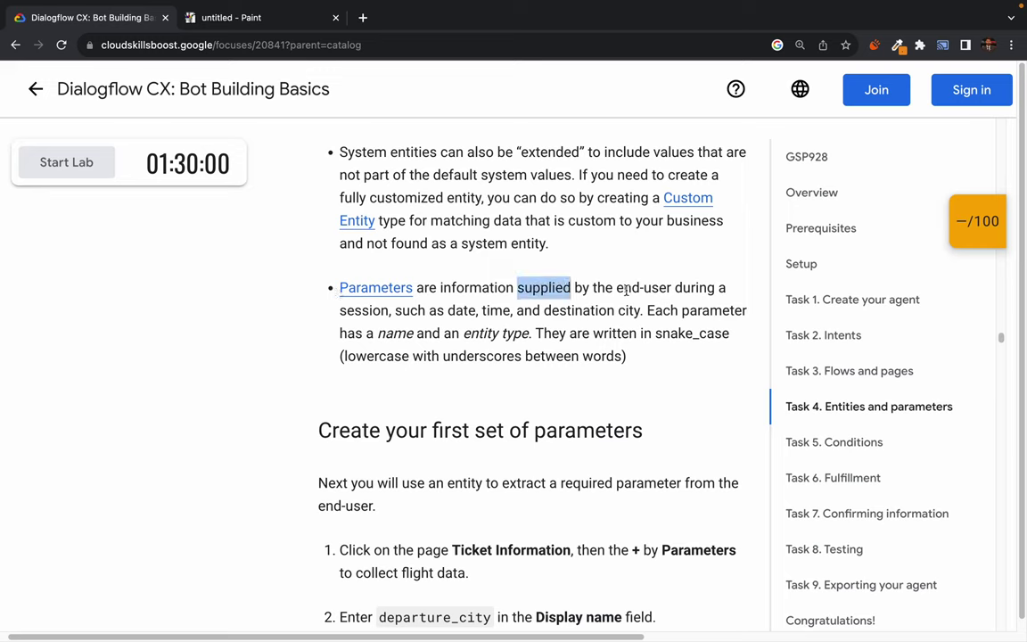
double_click(626, 287)
double_click(694, 288)
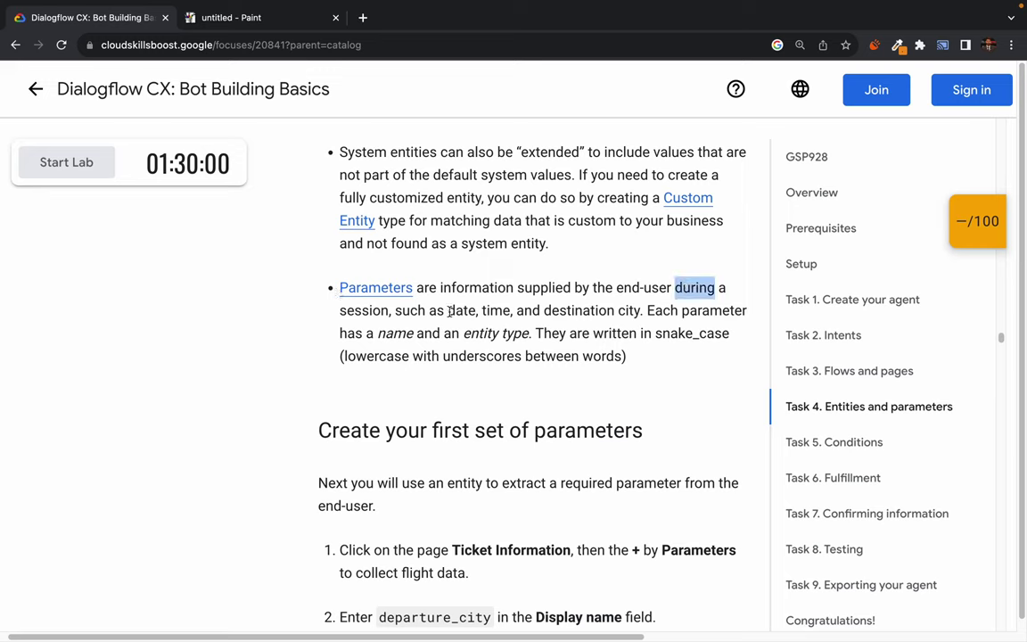
double_click(368, 309)
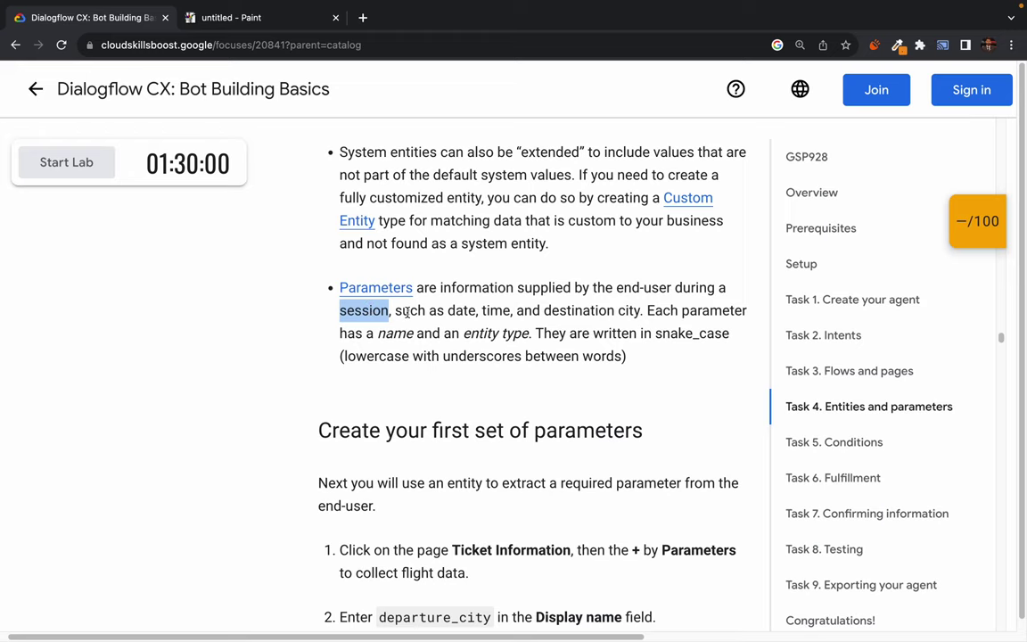
drag(410, 310, 707, 314)
click(653, 298)
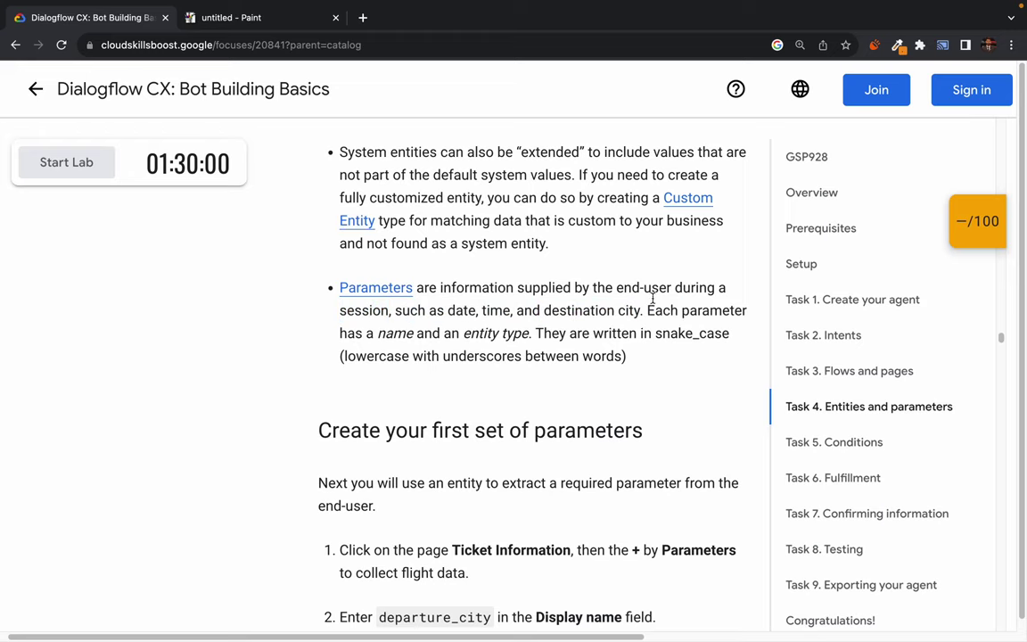
Read the heading and introduction of the "Create your first set of parameters" section.
scroll(435, 378, down, 3)
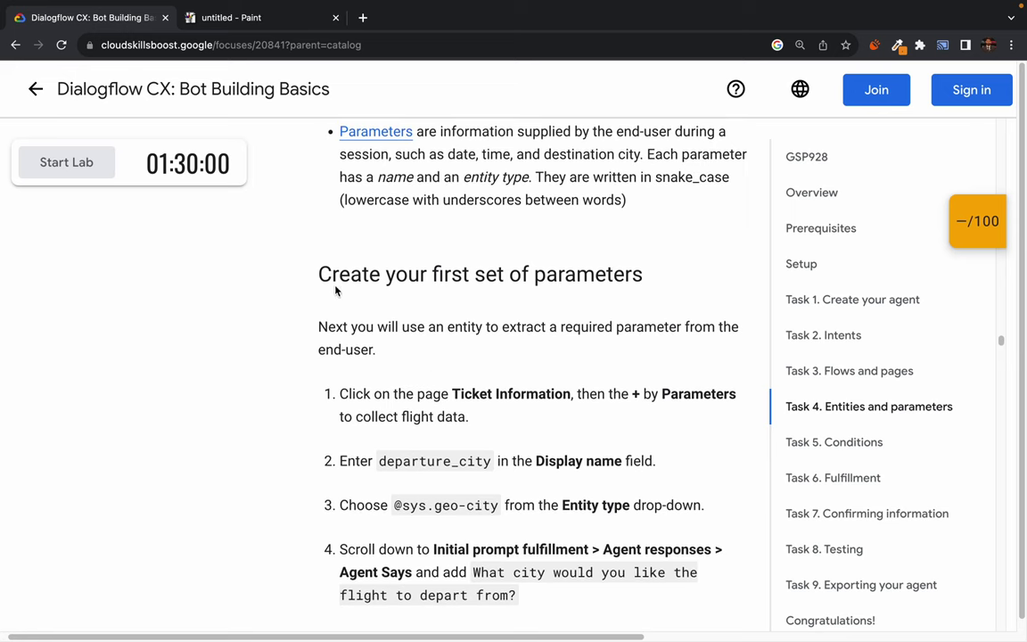
drag(330, 275, 592, 279)
triple_click(593, 279)
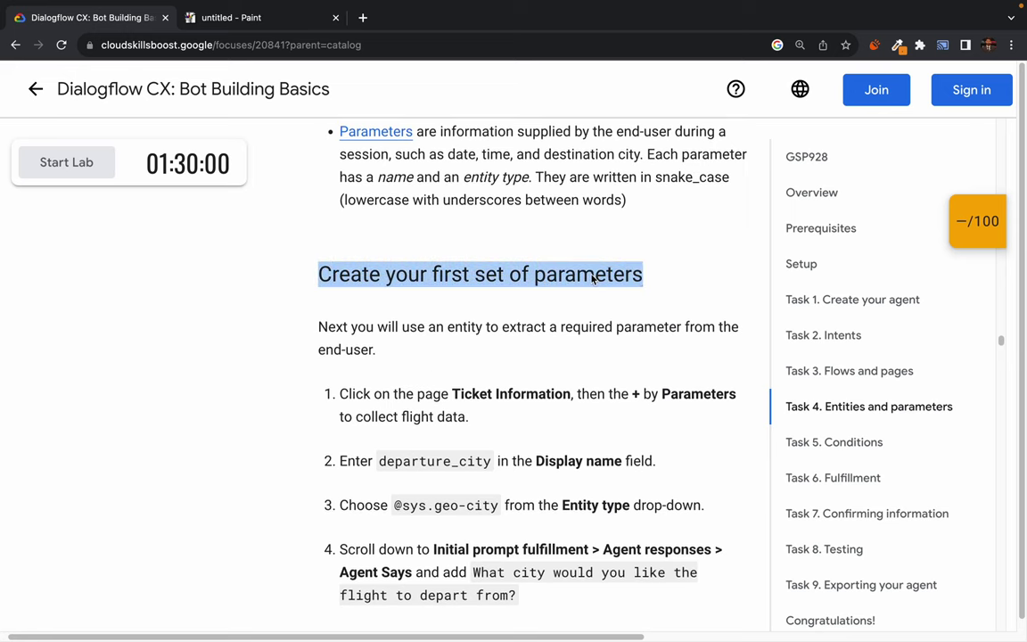
click(592, 279)
drag(339, 274, 623, 278)
triple_click(622, 278)
click(623, 278)
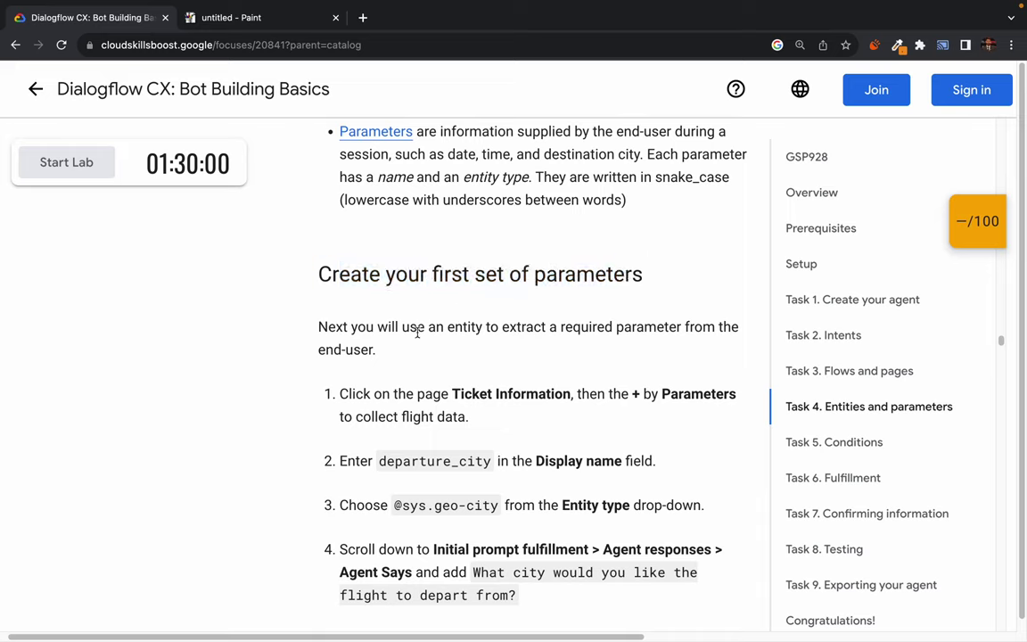
drag(327, 326, 458, 326)
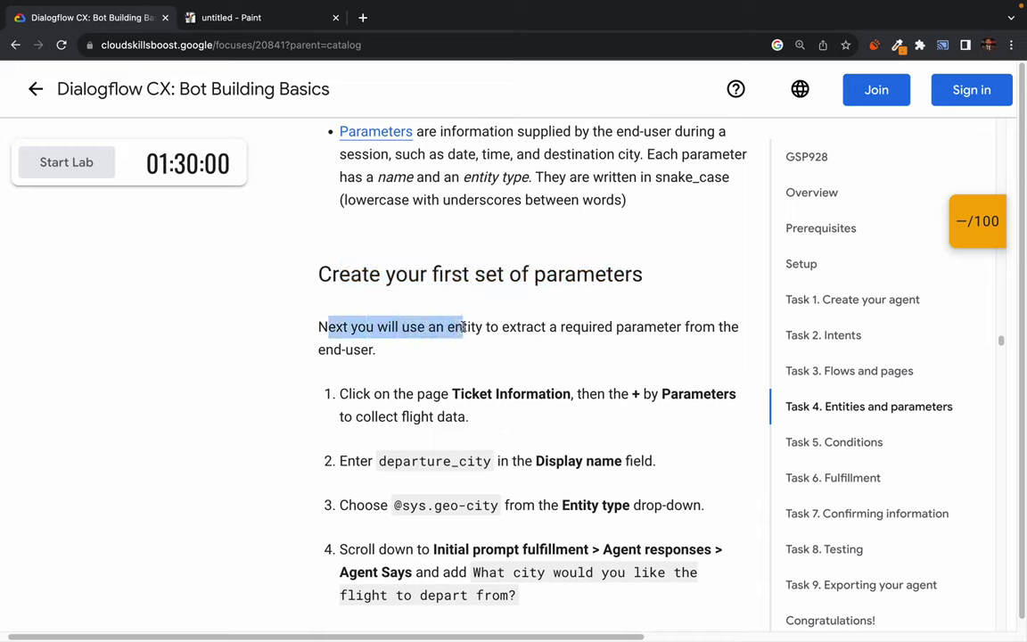
double_click(465, 327)
double_click(523, 327)
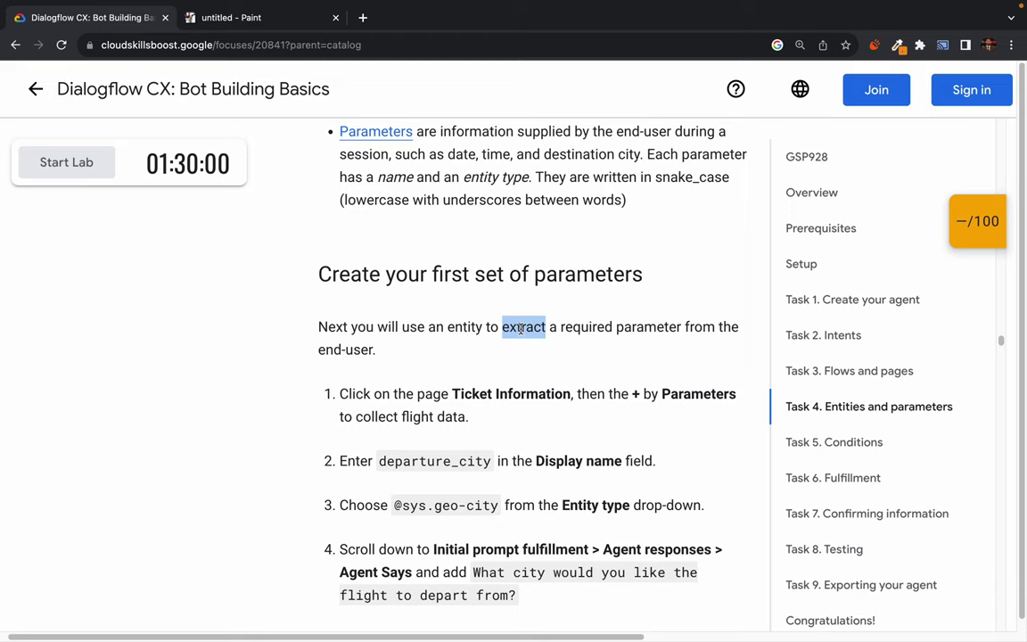
double_click(586, 328)
click(312, 343)
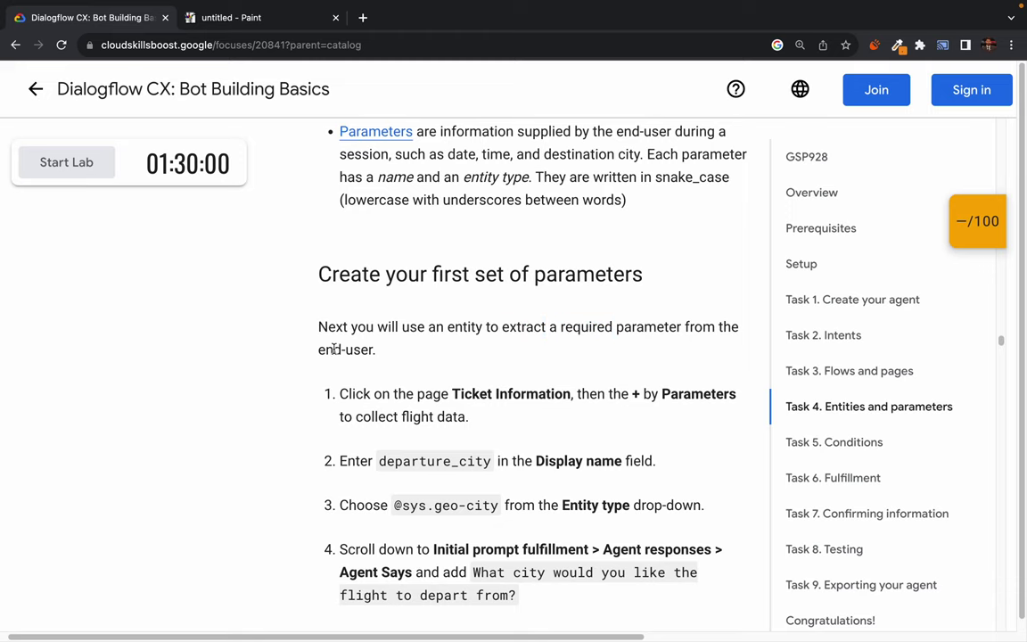
Read the first instruction on adding a parameter to the Ticket Information page and look over the remaining steps and example form.
scroll(371, 348, down, 3)
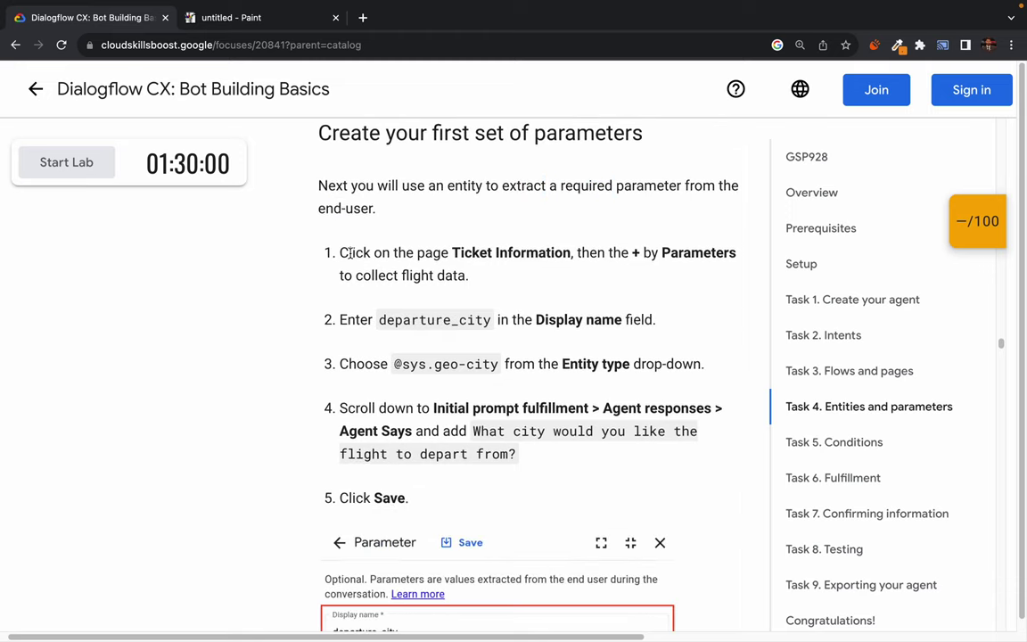
drag(350, 253, 534, 254)
double_click(532, 255)
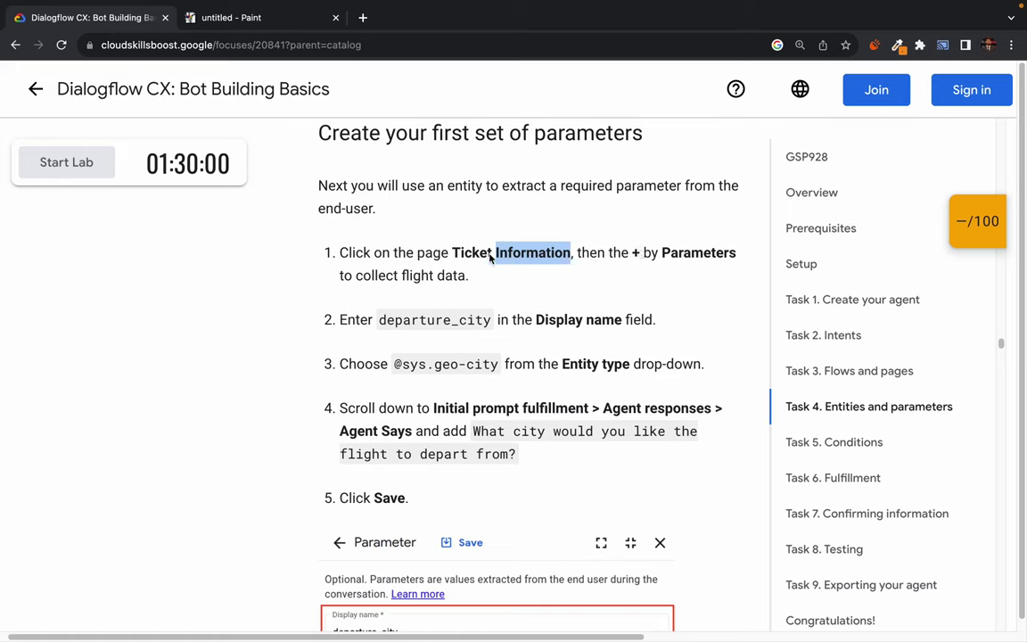
drag(371, 254, 692, 256)
double_click(696, 255)
drag(375, 275, 488, 284)
click(497, 312)
scroll(550, 350, down, 2)
scroll(551, 349, down, 2)
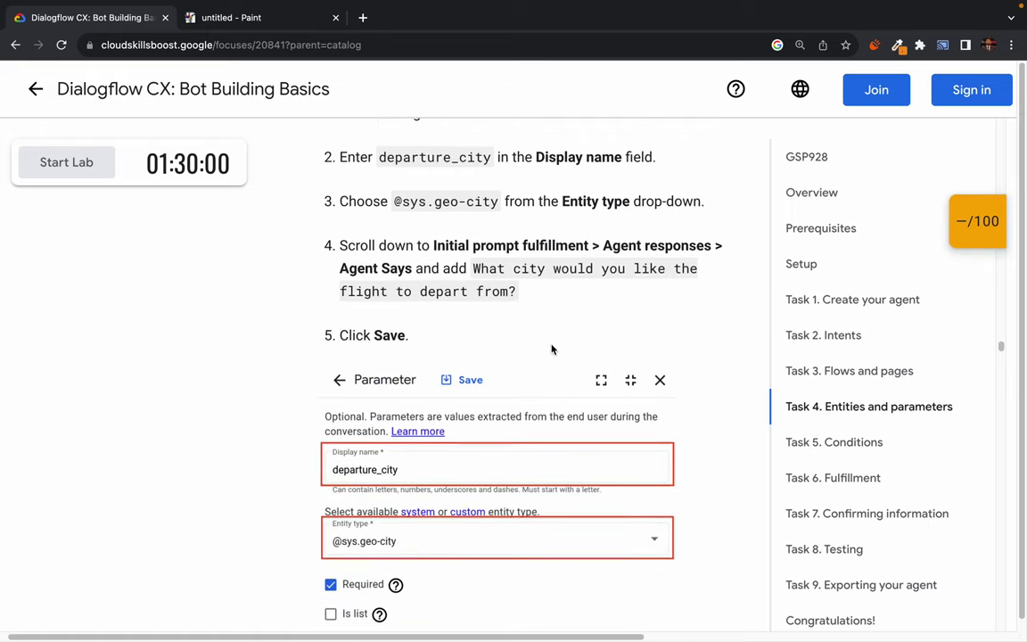
scroll(551, 349, up, 6)
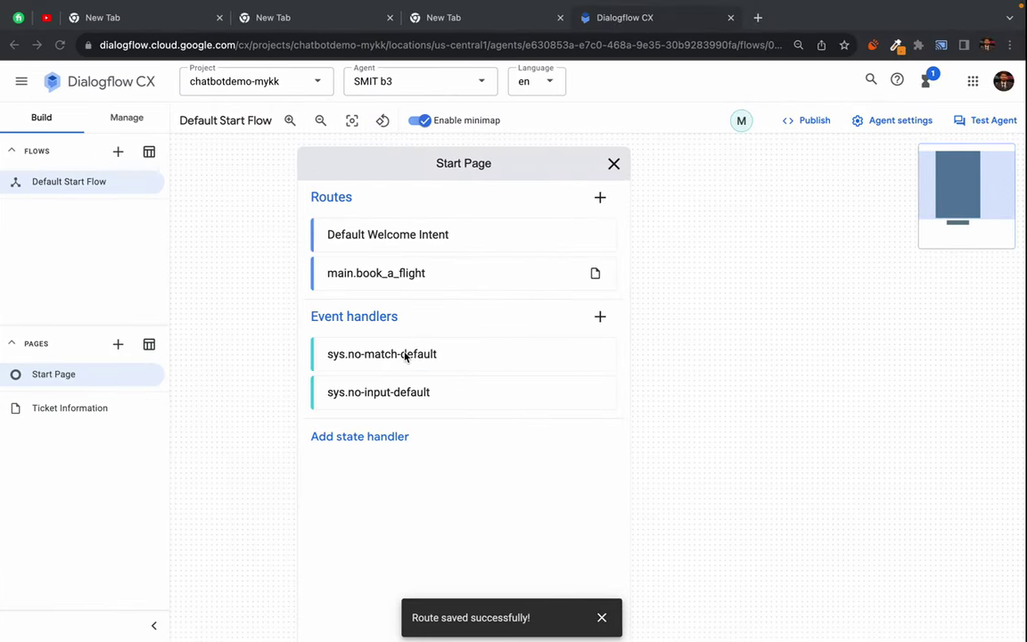
Switch to Dialogflow CX, open the Ticket Information page from the flow graph and start a new parameter on it.
scroll(327, 486, down, 5)
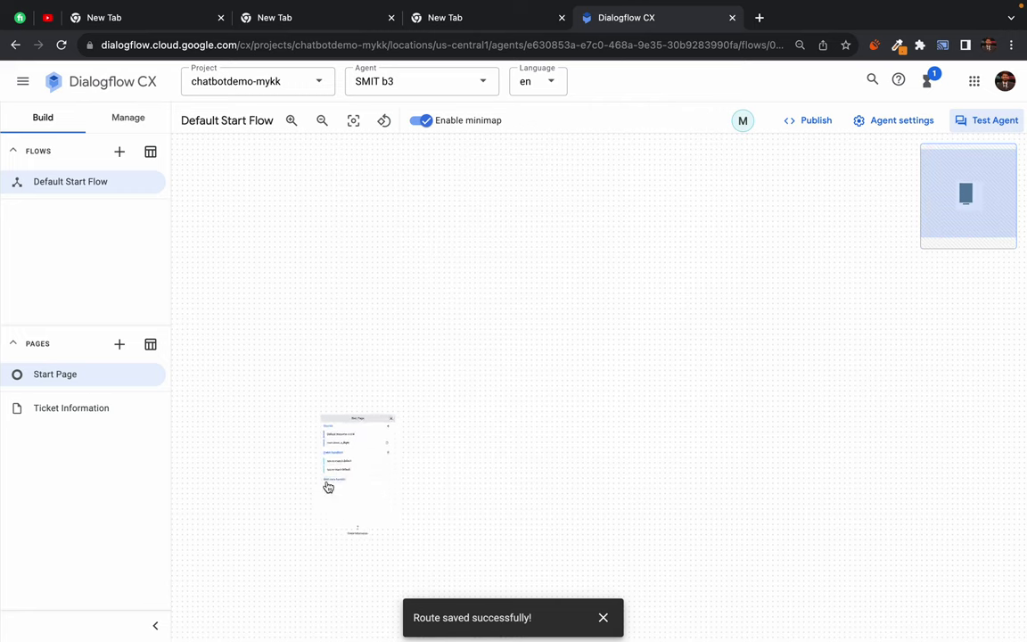
scroll(328, 486, up, 3)
drag(562, 492, 561, 335)
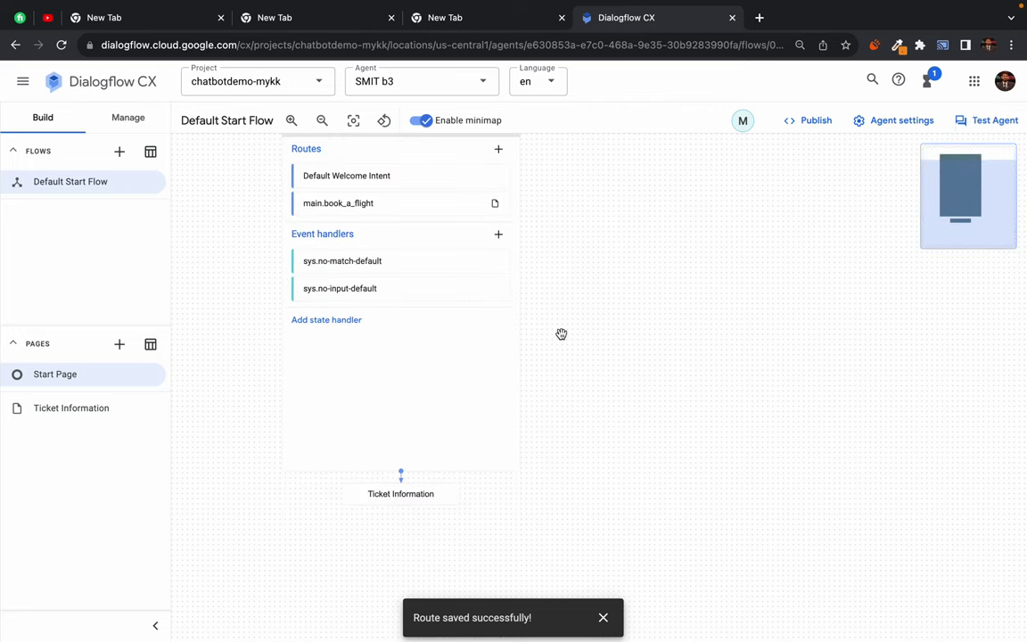
click(353, 120)
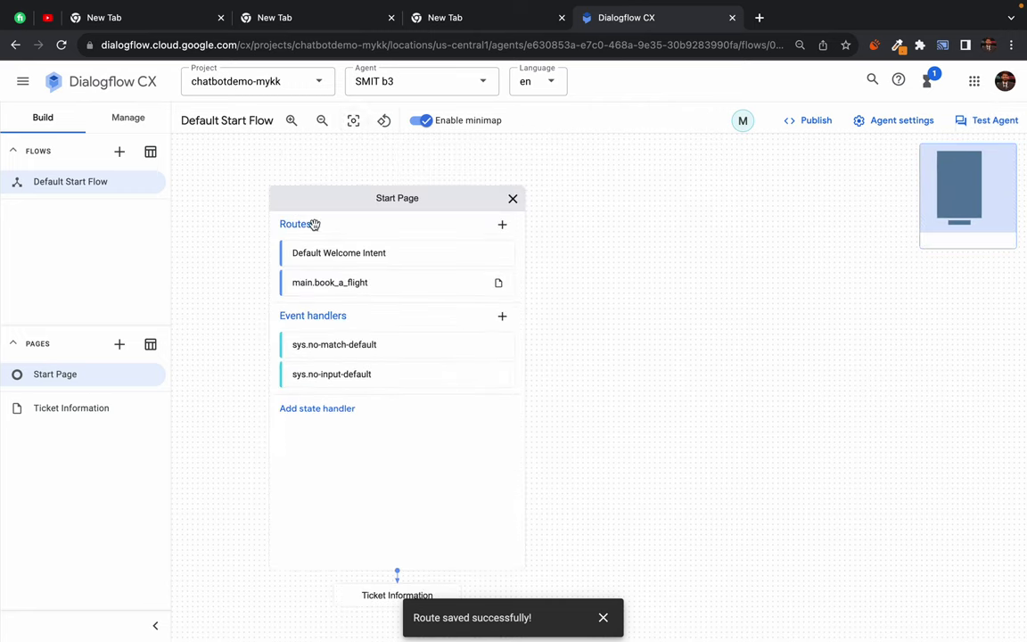
click(353, 604)
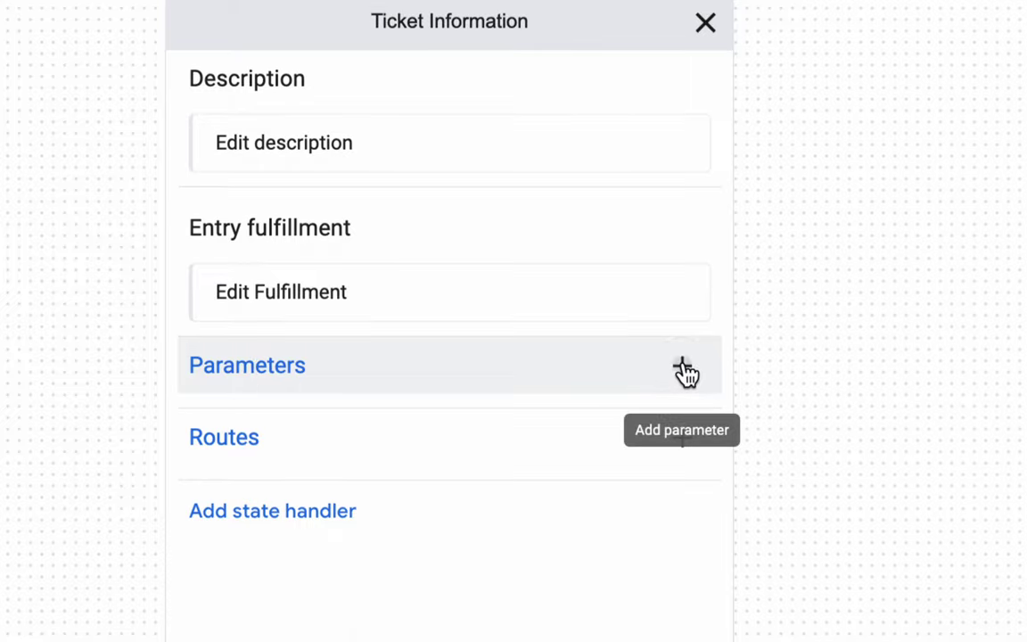
click(682, 368)
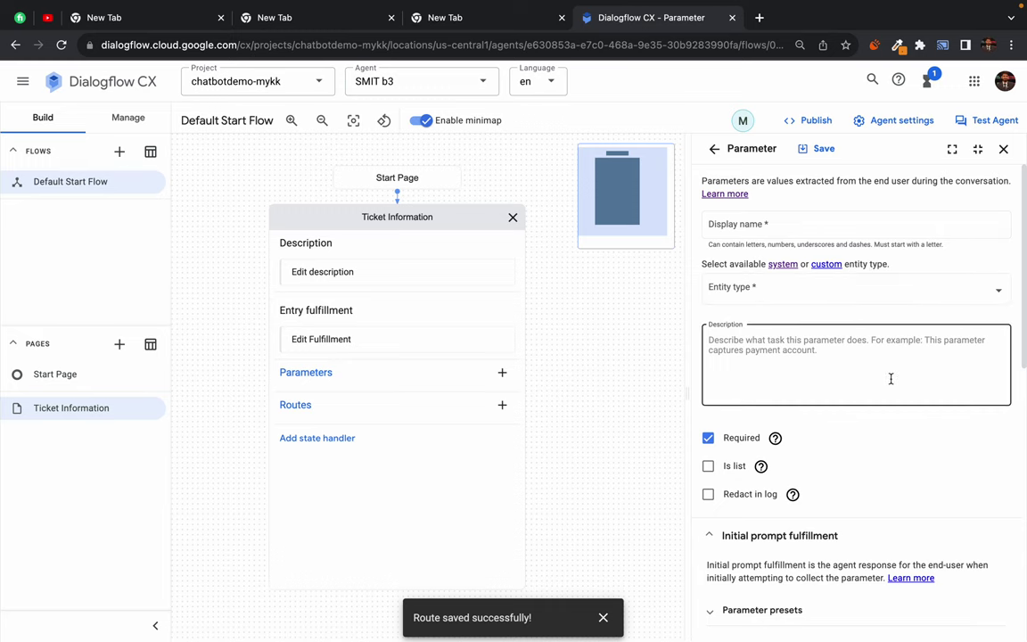
Check the display name in the lab guide and name the new parameter departure_city in Dialogflow CX.
key(ctrl+Right)
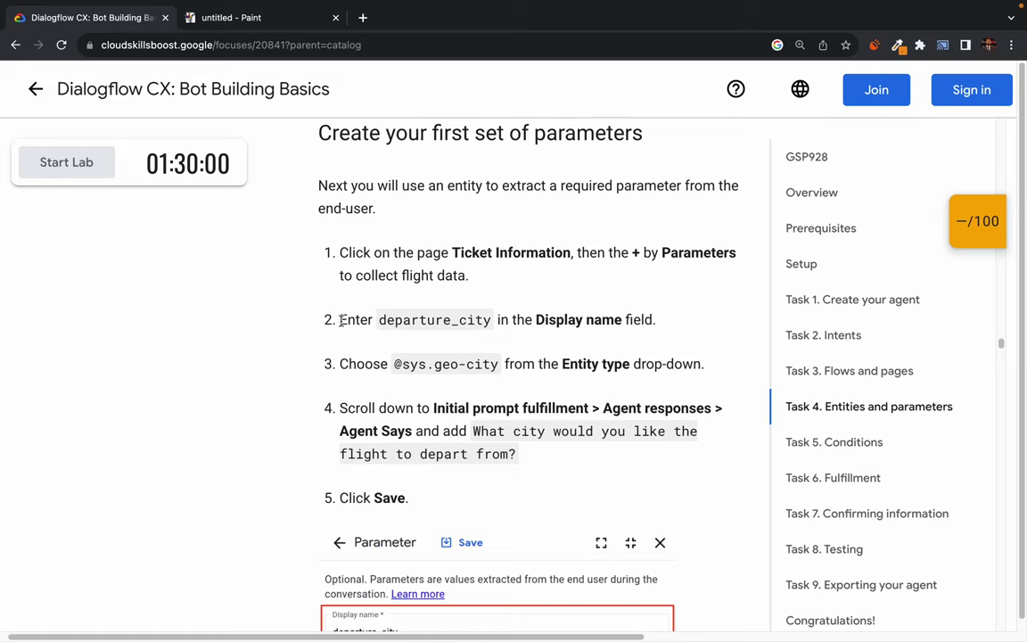
double_click(344, 321)
double_click(441, 321)
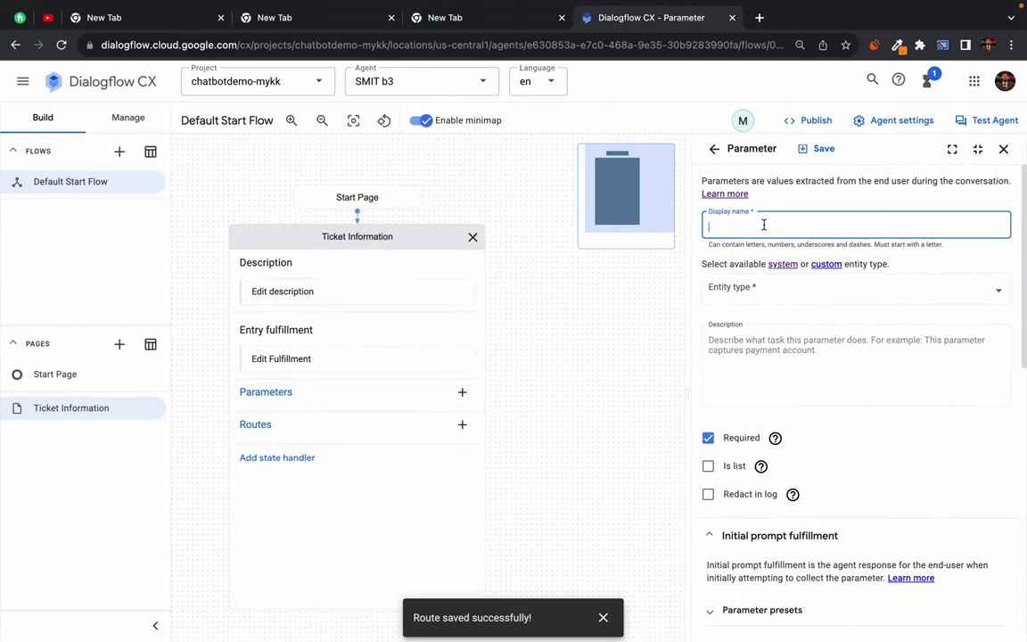
text(departure_city)
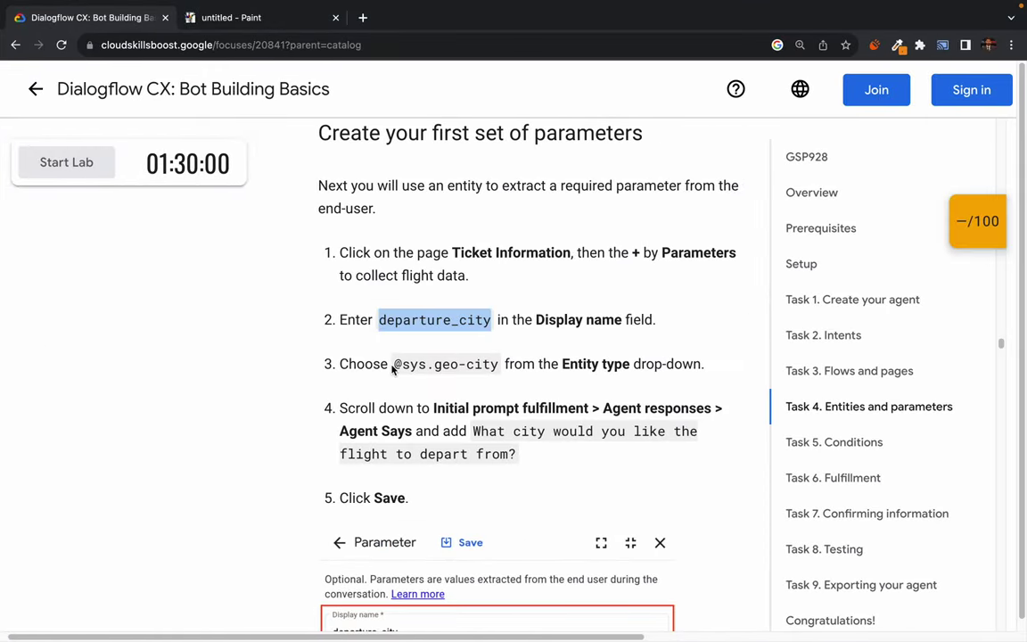
drag(392, 366, 500, 372)
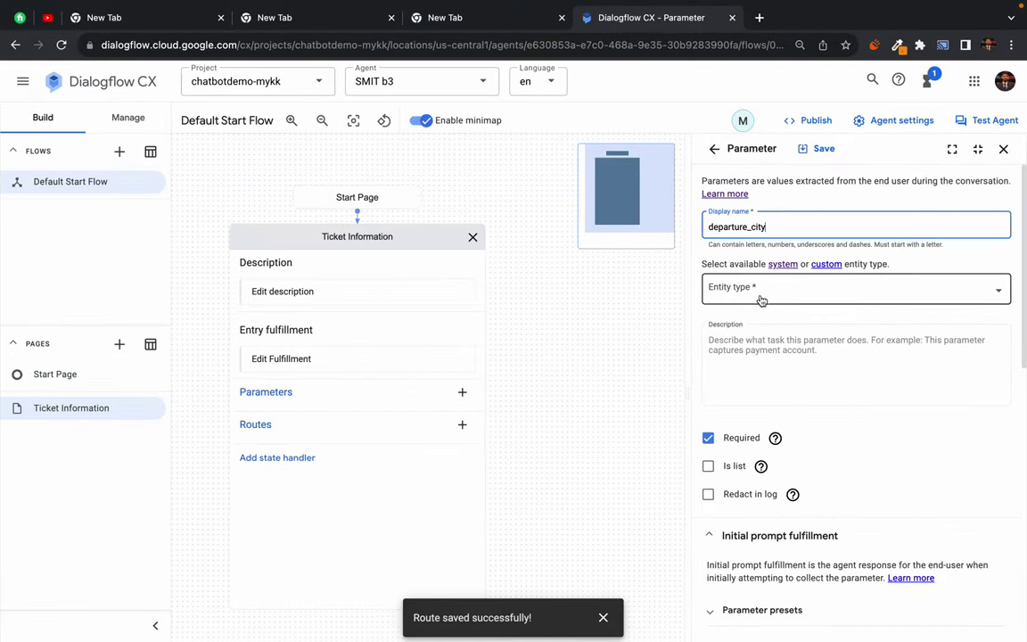
click(761, 289)
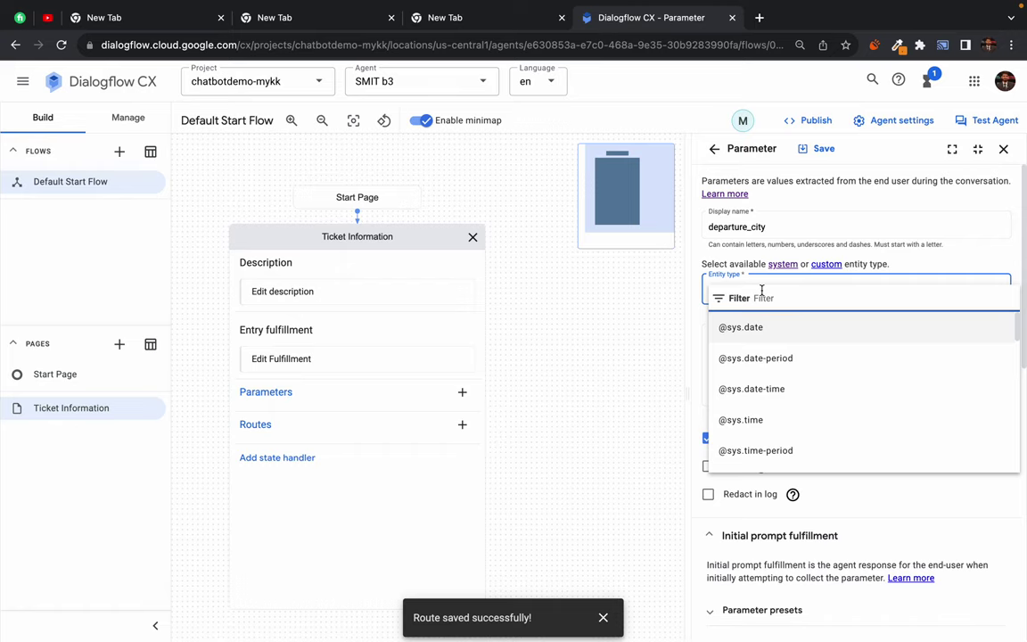
text(geo)
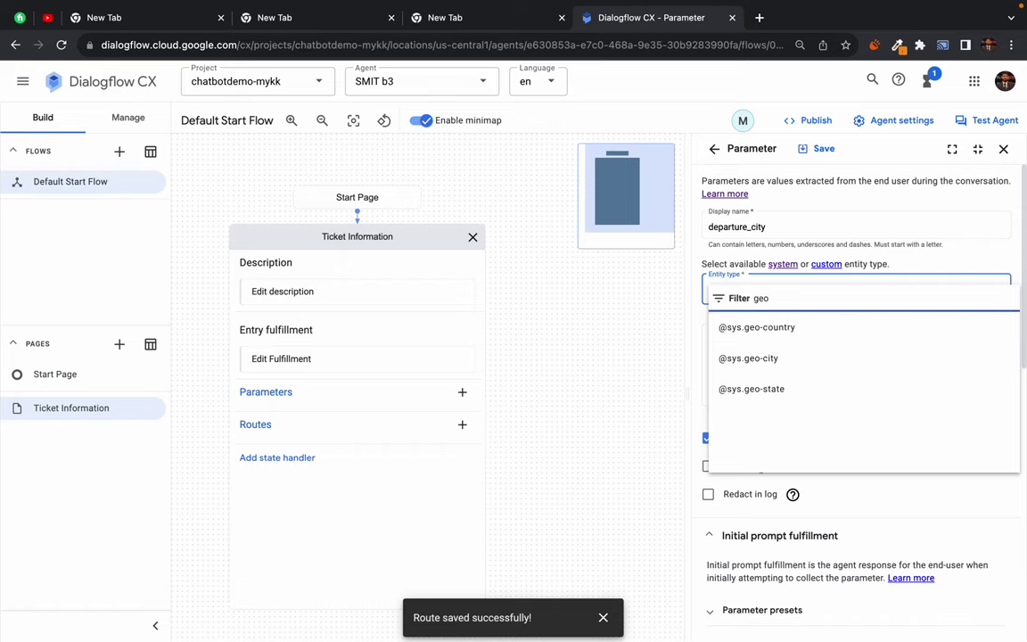
click(762, 357)
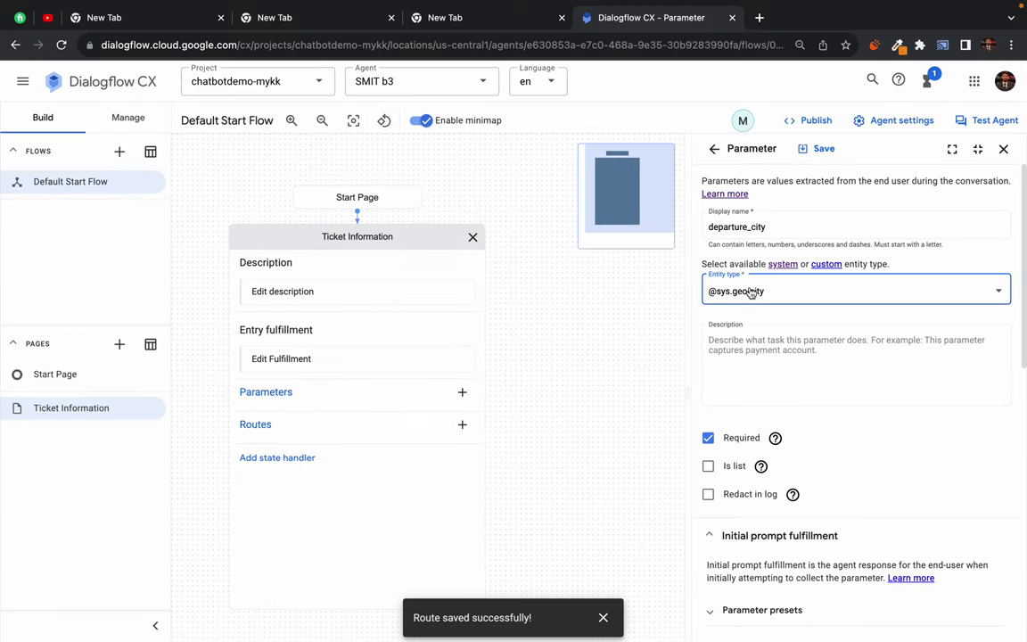
click(767, 328)
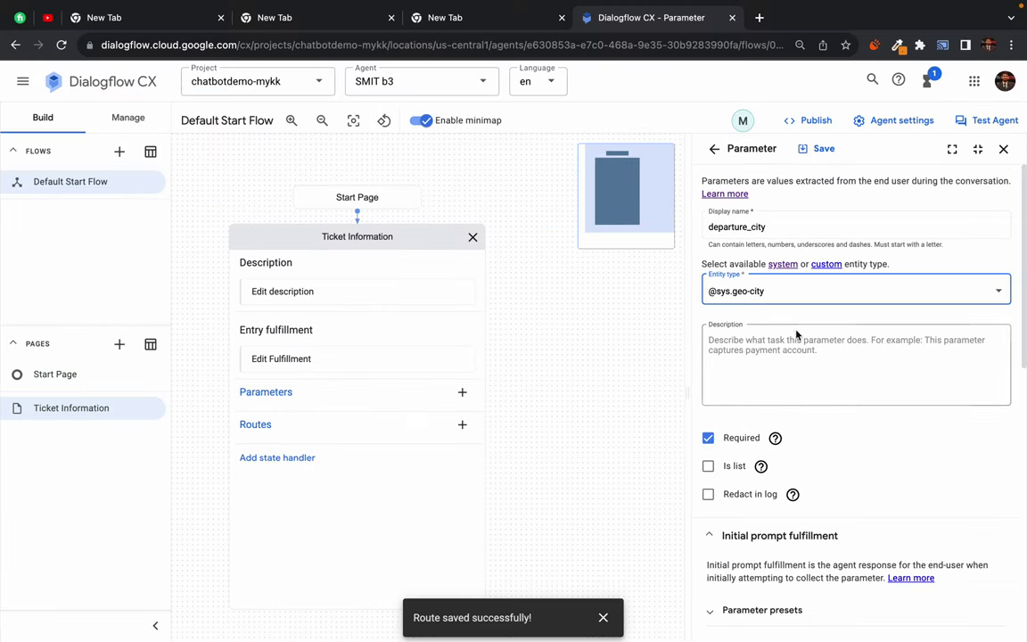
Switch to the lab guide, read the initial prompt instruction and copy the text "What city would you like the flight to depart from?".
key(ctrl+Right)
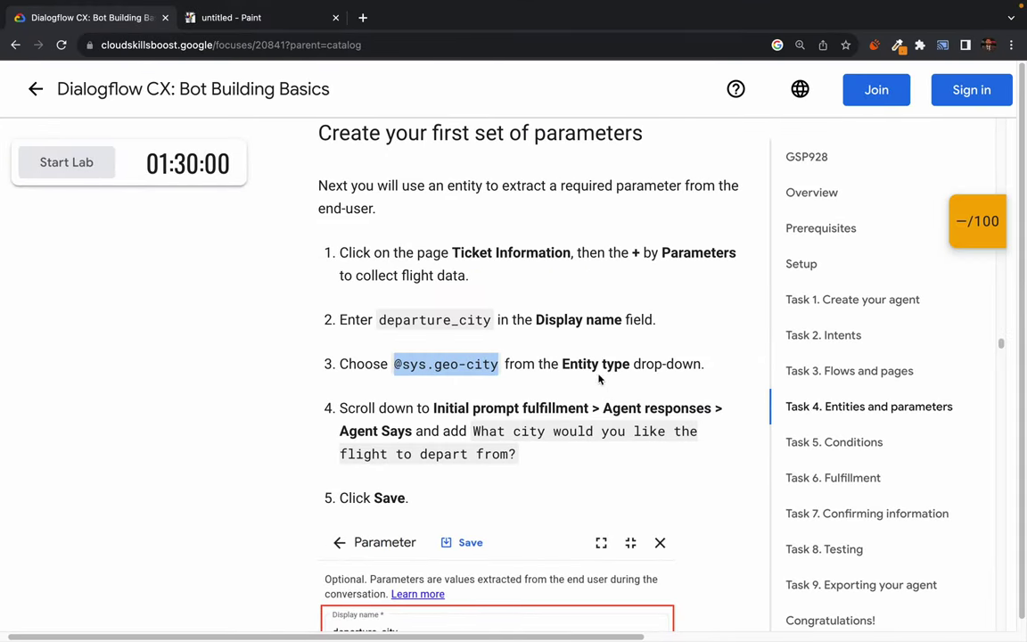
click(476, 332)
scroll(463, 420, down, 2)
drag(338, 341, 470, 341)
click(484, 339)
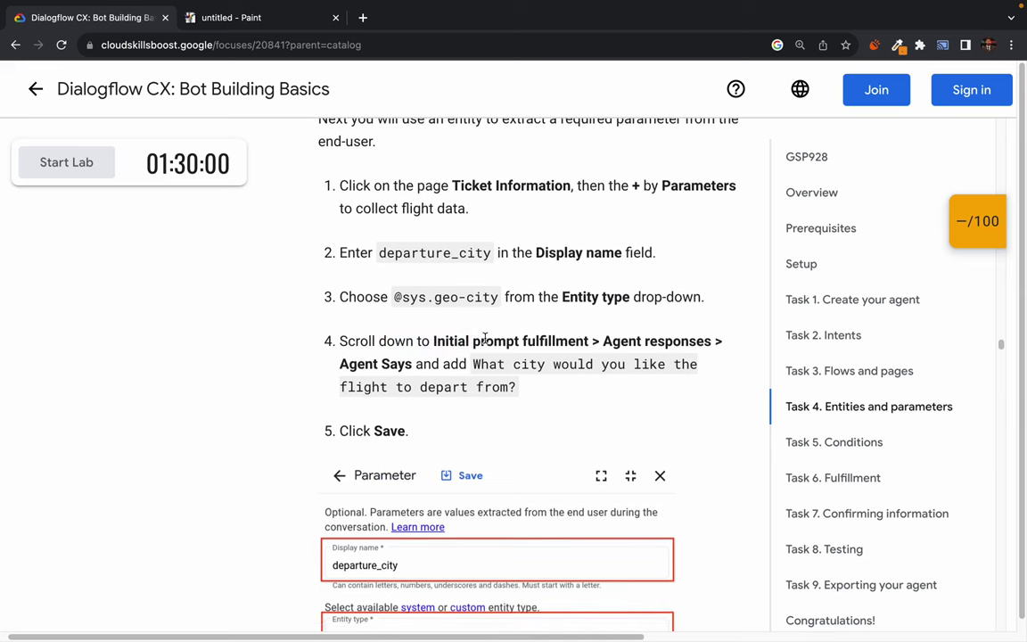
double_click(555, 337)
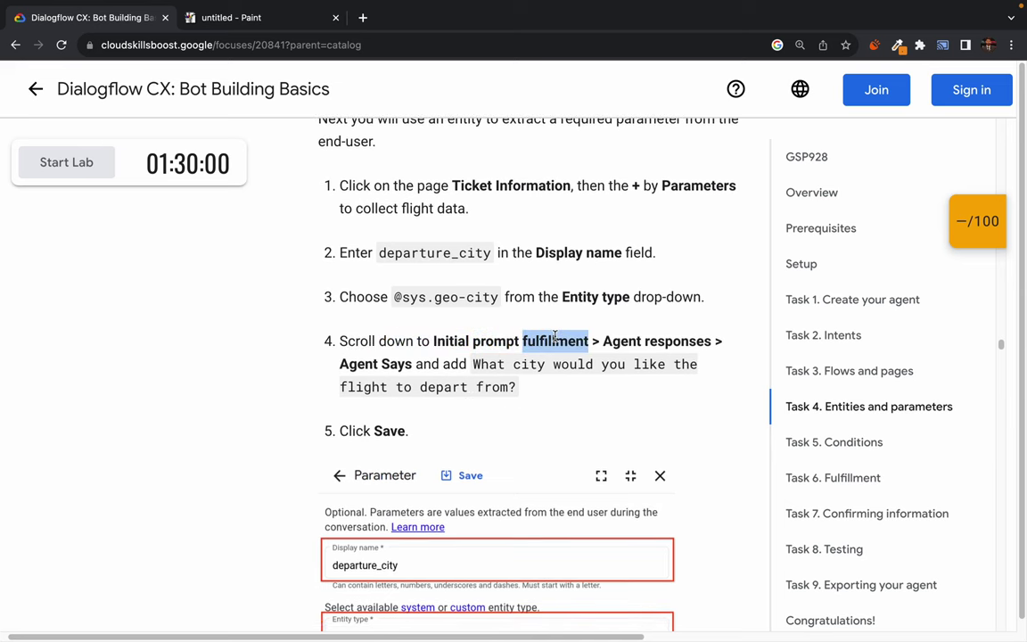
drag(603, 341, 686, 341)
click(628, 343)
drag(340, 364, 515, 381)
key(ctrl+c)
click(472, 362)
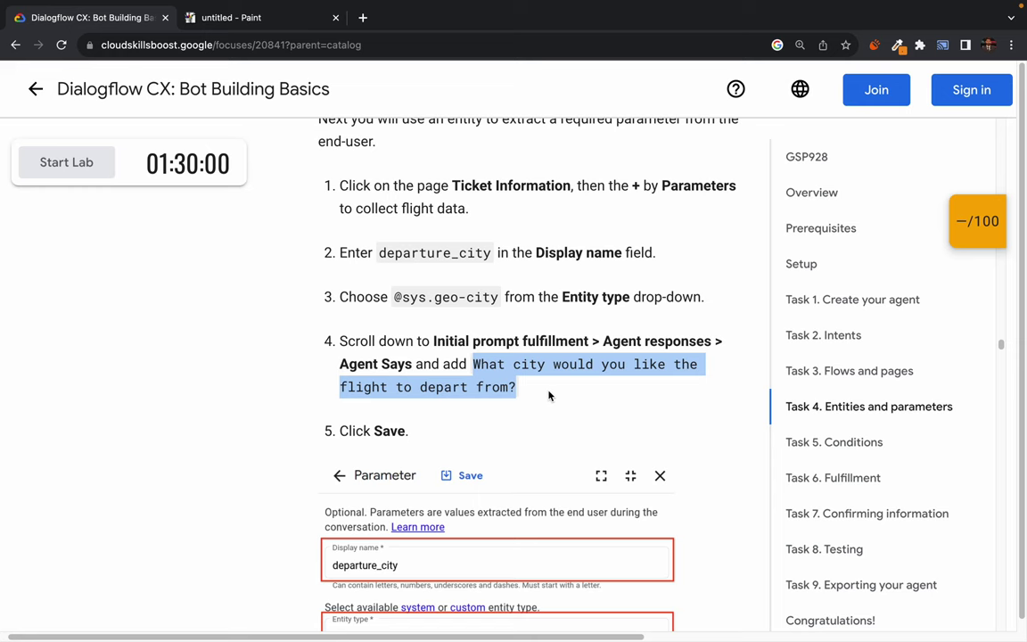
Return to Dialogflow CX and review the parameter's name, entity type, Required option and initial prompt fulfillment settings.
key(super+grave)
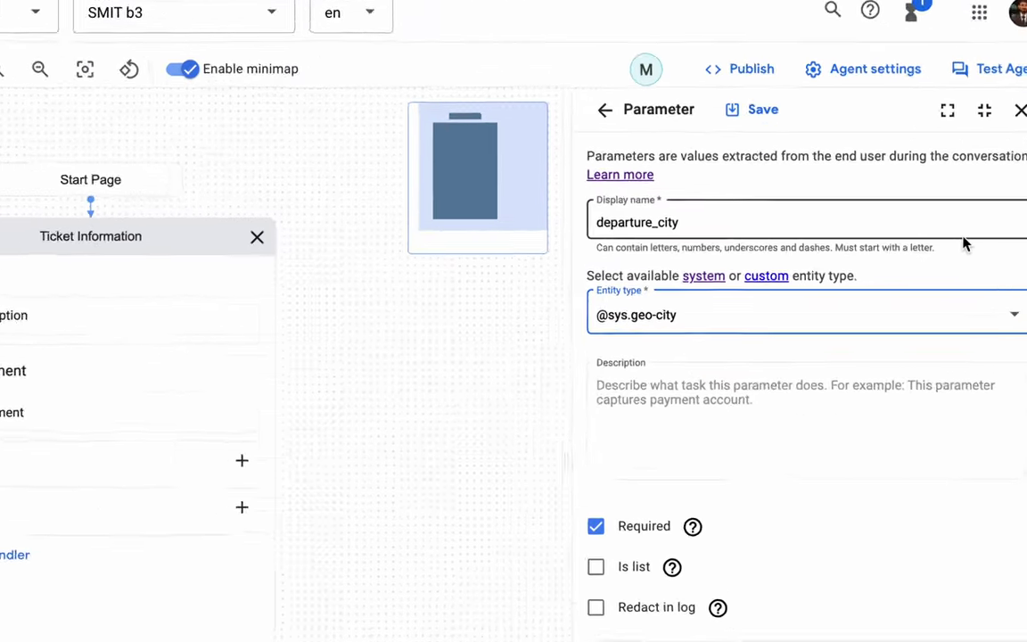
drag(597, 220, 703, 221)
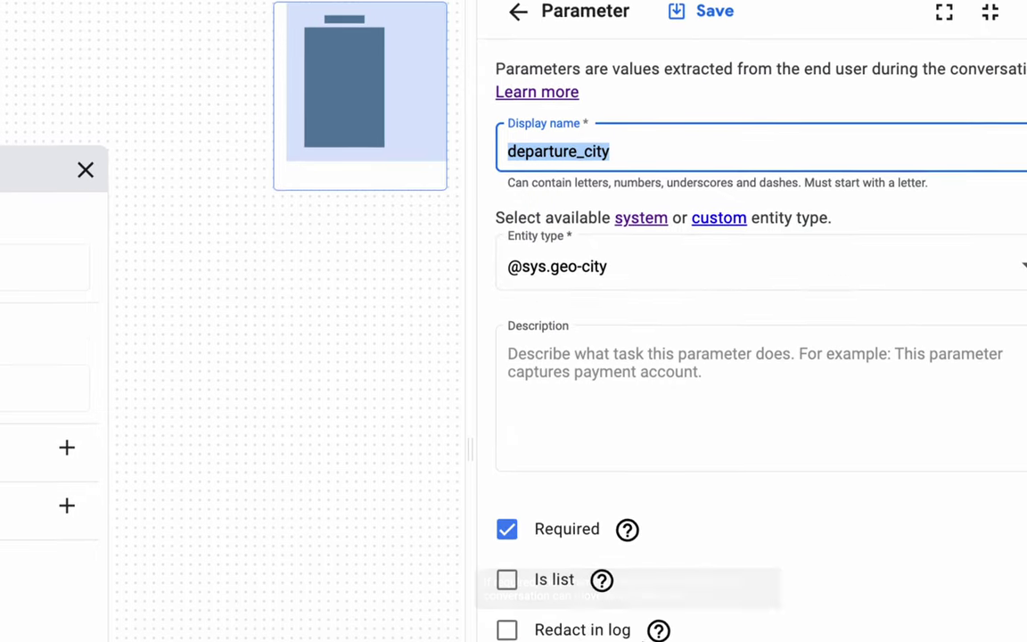
scroll(742, 490, down, 2)
scroll(742, 490, down, 1)
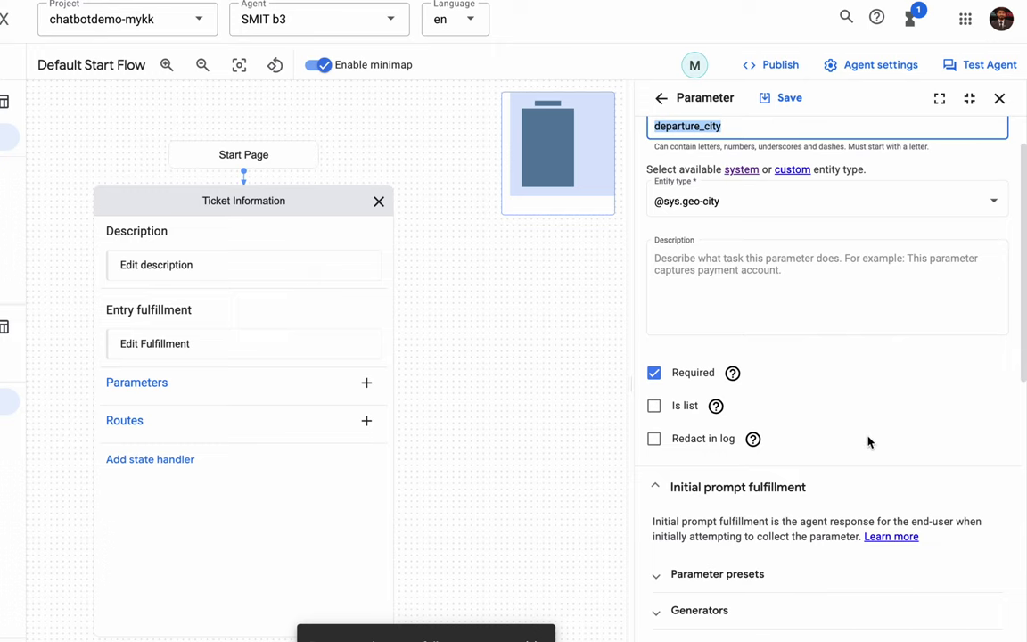
scroll(910, 509, down, 2)
scroll(910, 504, up, 1)
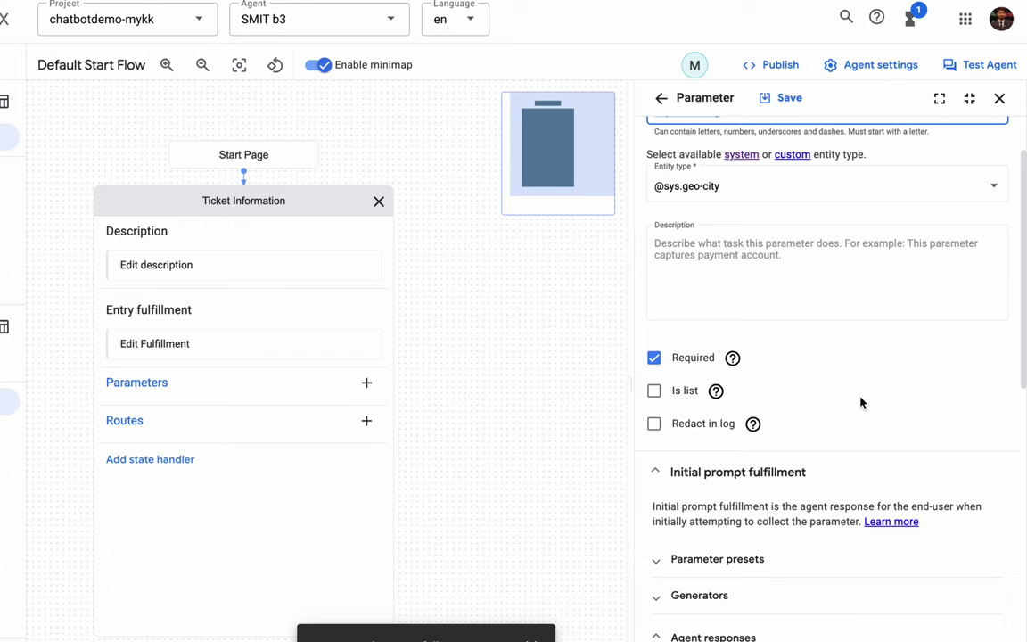
scroll(861, 402, up, 1)
scroll(860, 403, down, 4)
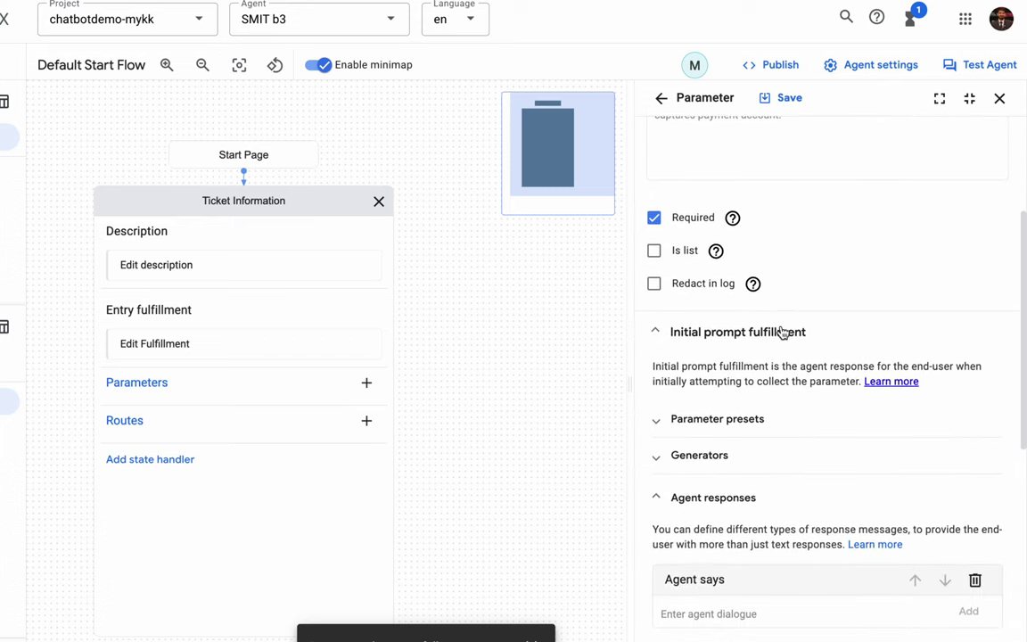
scroll(919, 481, down, 2)
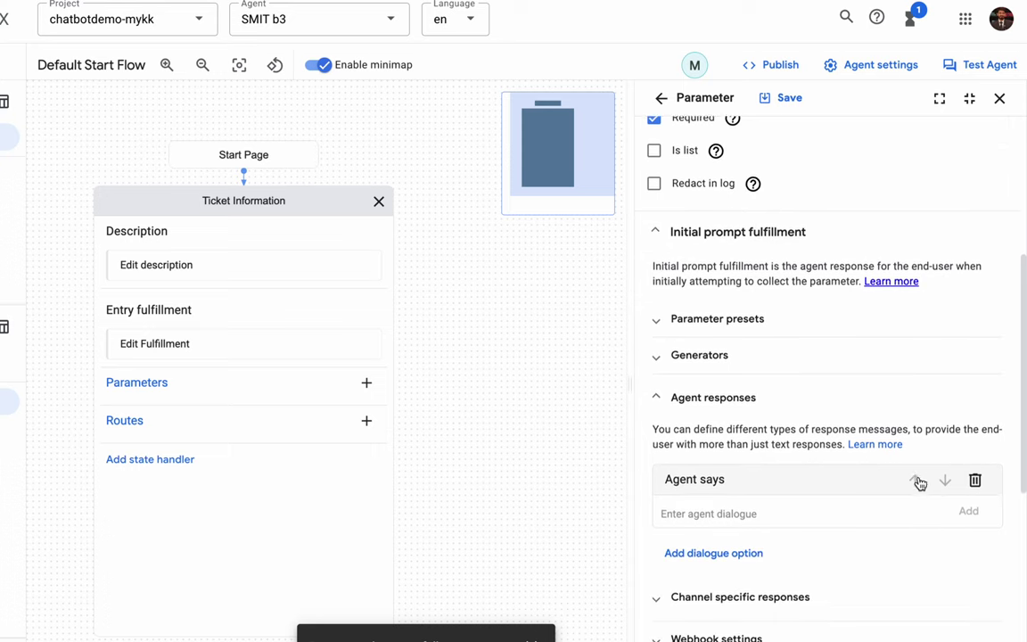
Recheck in the lab guide where the prompt text belongs and find the matching Agent responses section in Dialogflow CX.
key(alt+Tab)
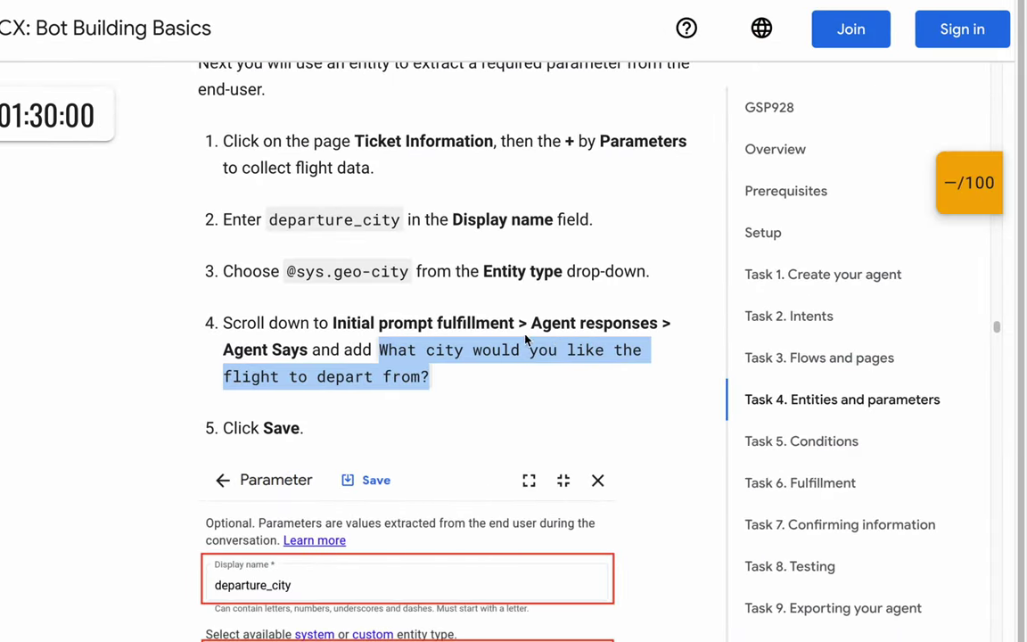
triple_click(573, 323)
click(473, 376)
key(alt+Tab)
scroll(844, 474, down, 2)
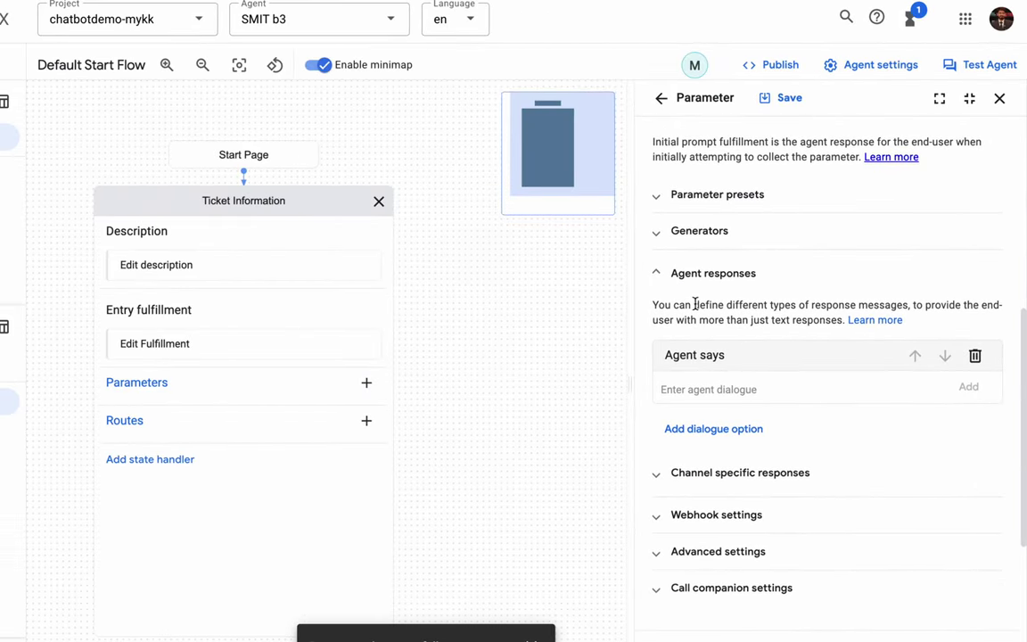
drag(683, 277, 710, 304)
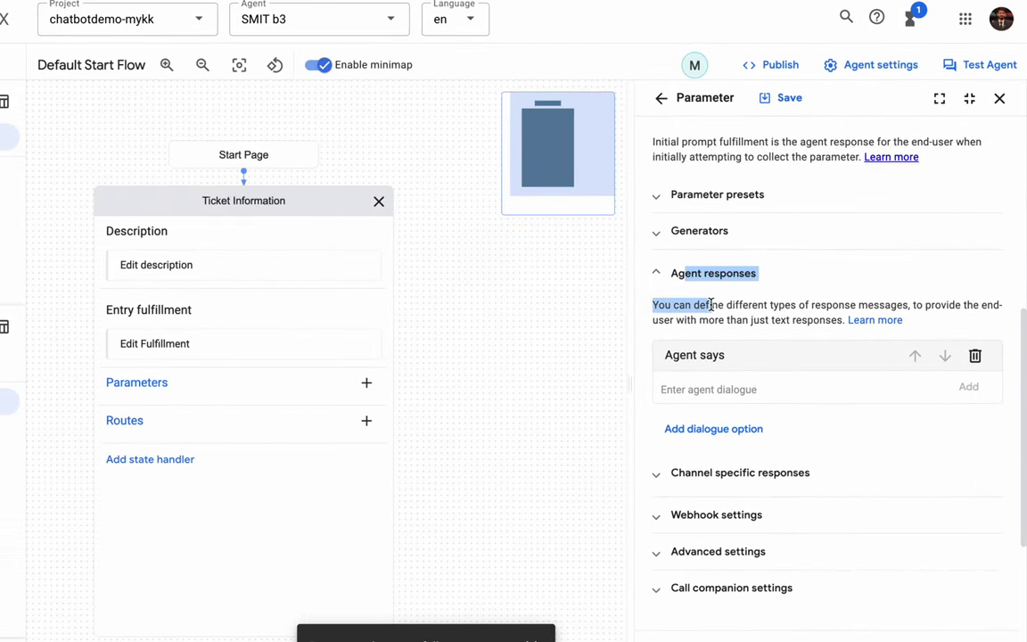
click(710, 305)
scroll(740, 316, up, 1)
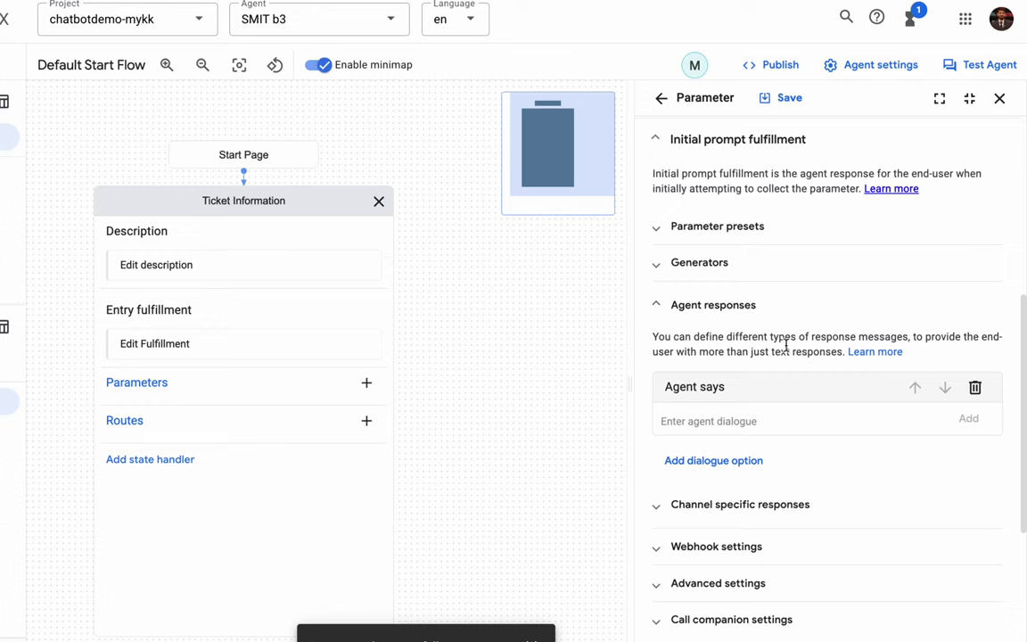
Add the copied text "What city would you like the flight to depart from?" as an Agent says response of the initial prompt.
click(728, 421)
key(ctrl+v)
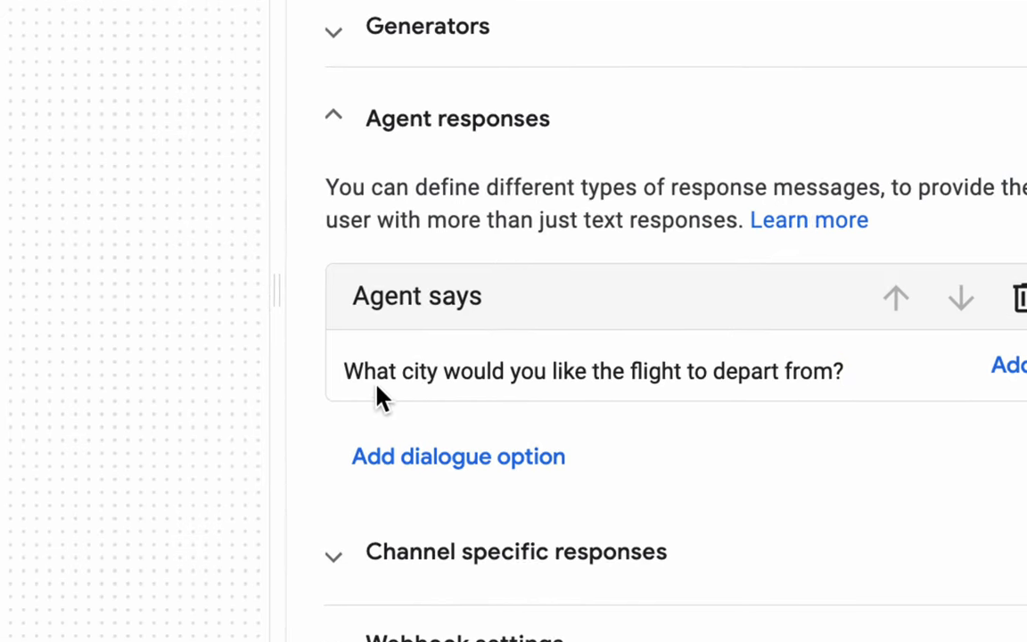
drag(676, 420, 727, 423)
double_click(488, 374)
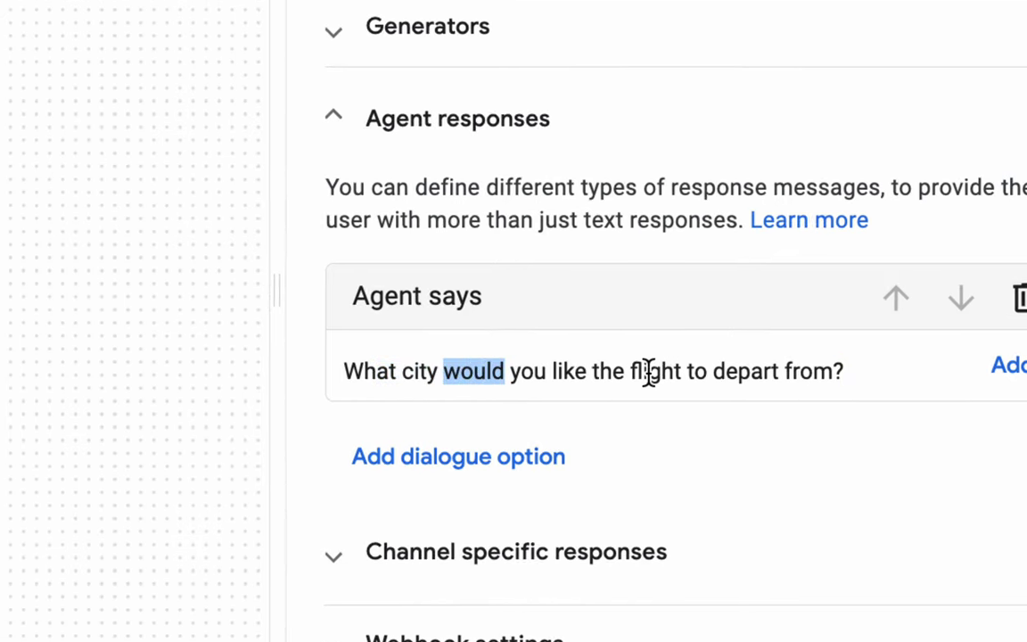
click(649, 369)
triple_click(748, 361)
click(827, 369)
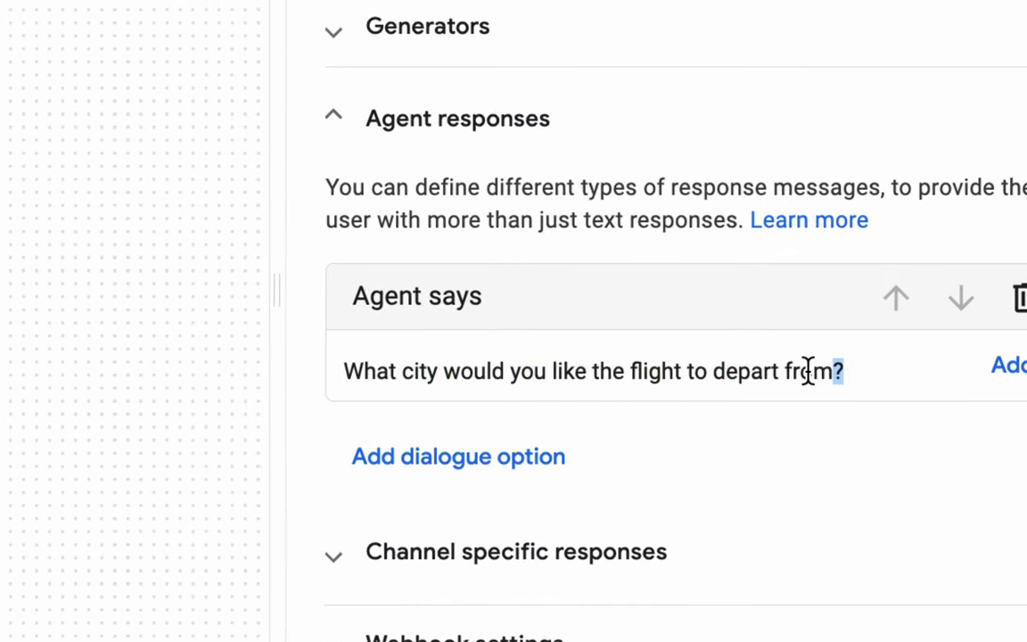
click(1005, 393)
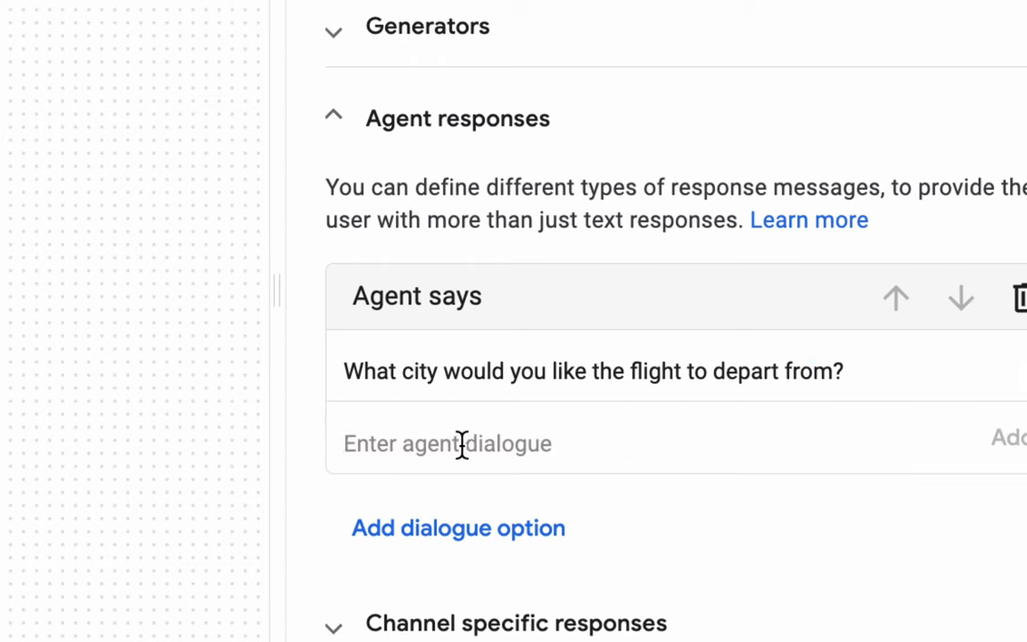
Add "kon sy city jana chahtay ho?" as a second Agent says response.
text(kon sy)
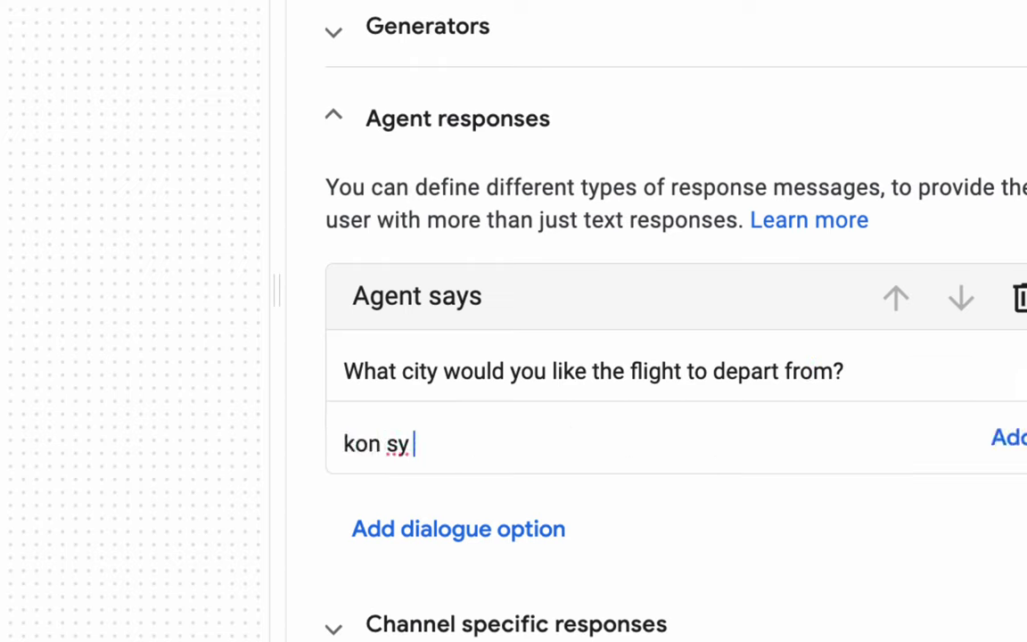
text( city jana )
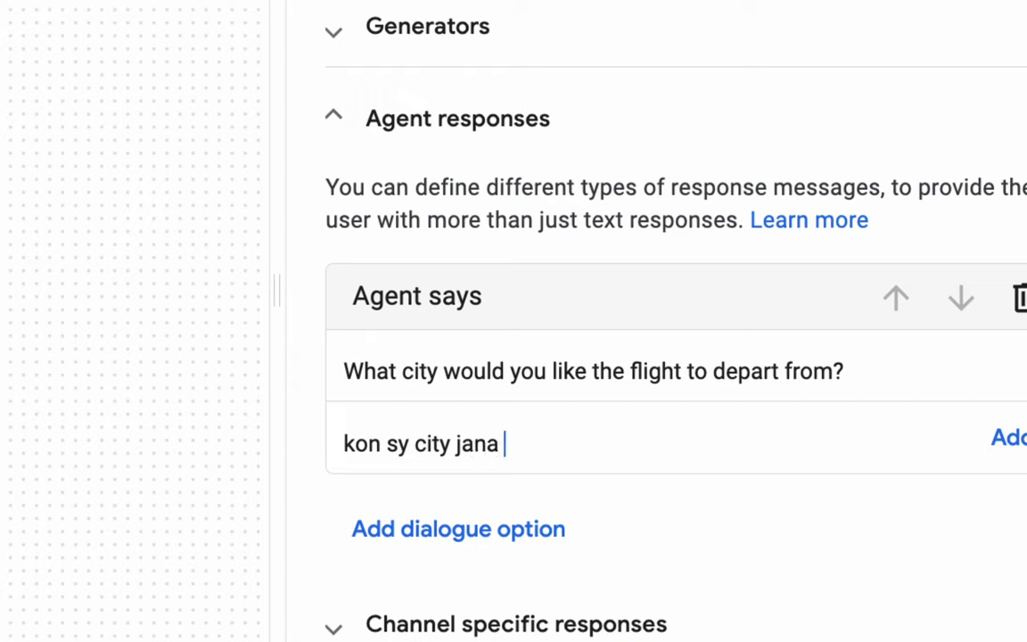
text(chahtay ahi)
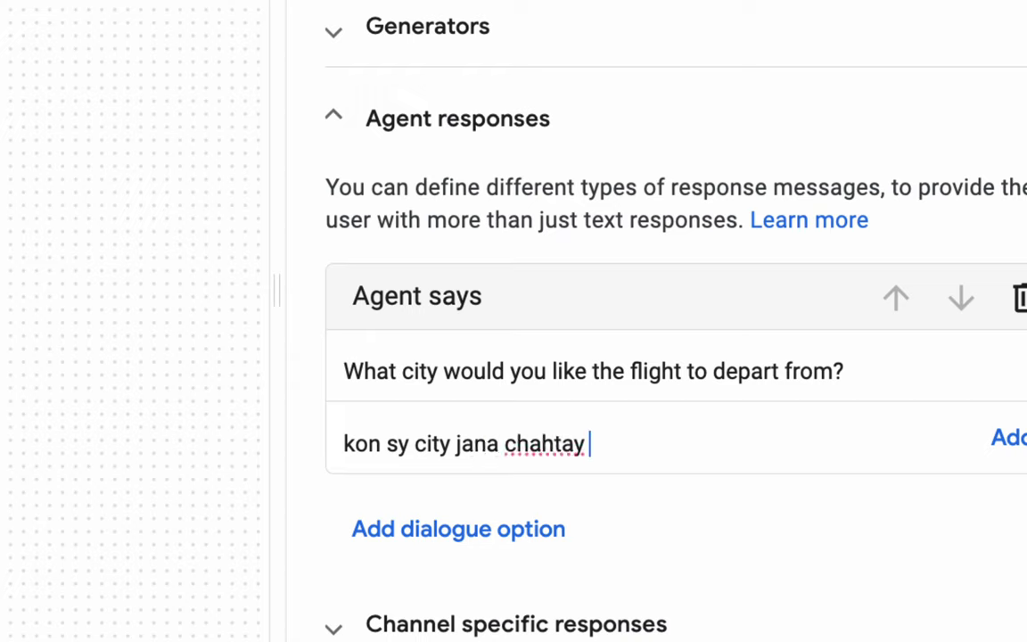
key(BackSpace)
key(BackSpace)
key(BackSpace)
text(ho?)
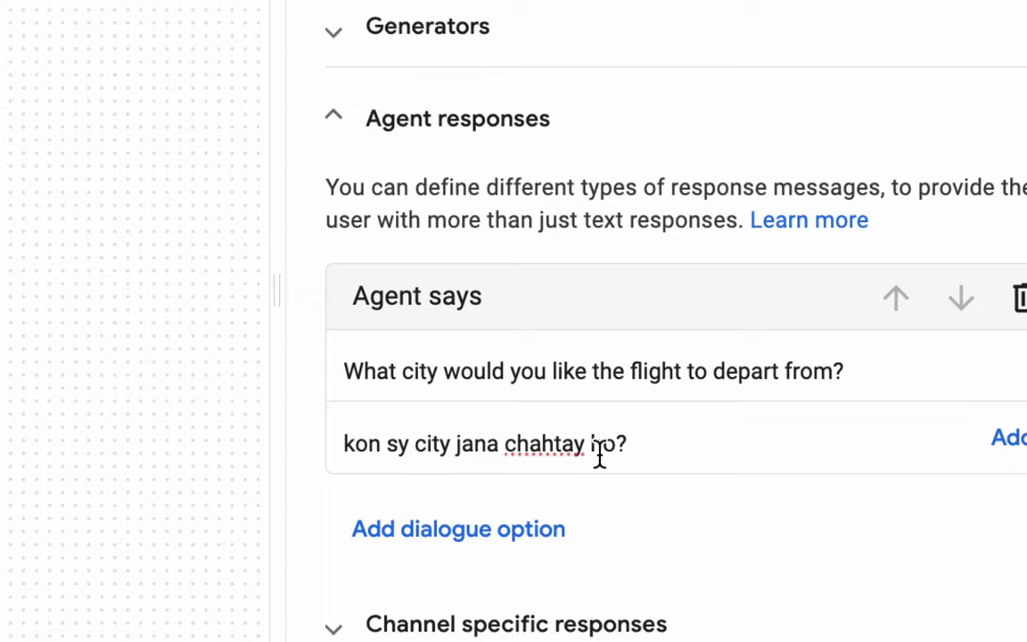
click(999, 453)
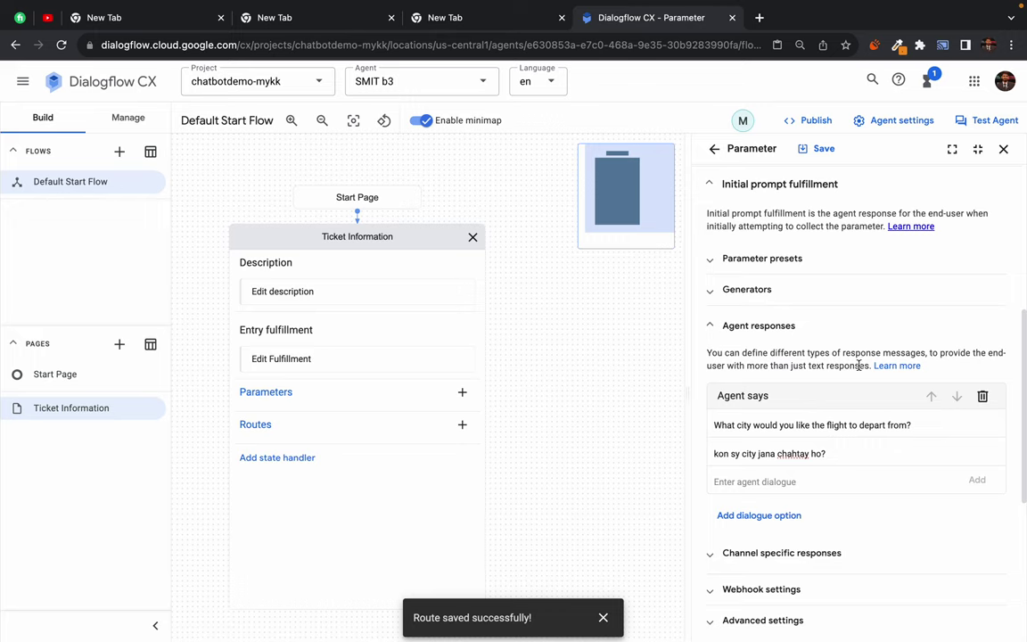
Review the parameter form and read the explanation of what initial prompt fulfillment does.
scroll(788, 303, up, 5)
click(787, 310)
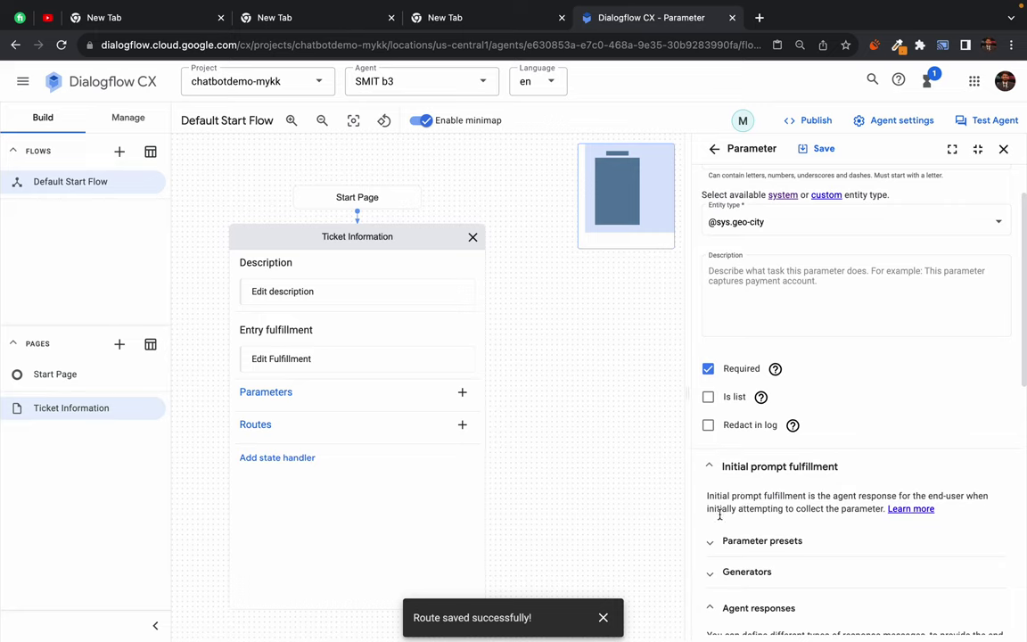
scroll(718, 535, down, 2)
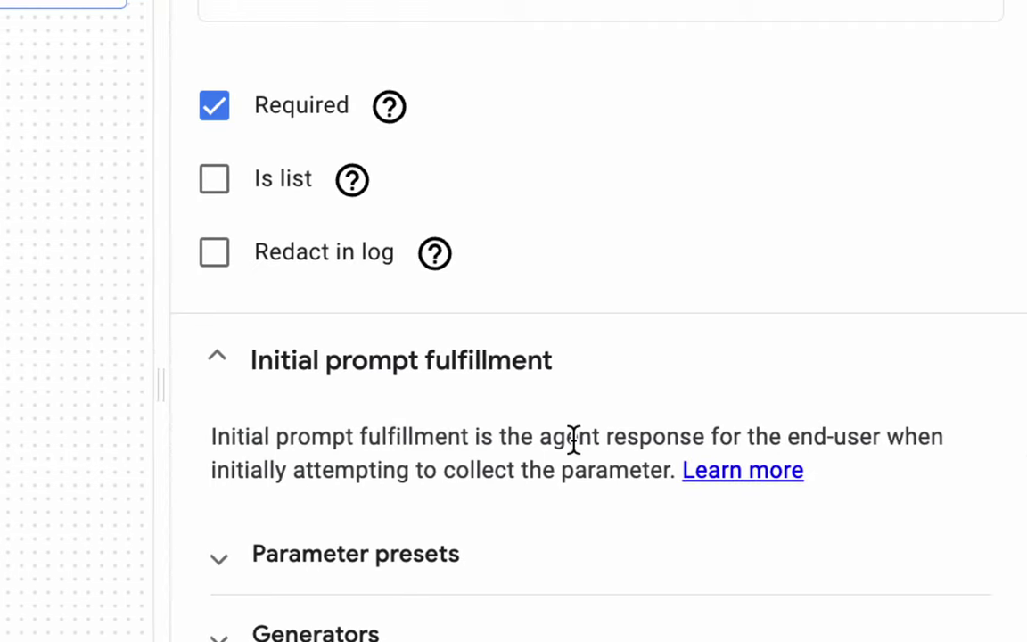
drag(225, 463, 536, 467)
click(589, 467)
double_click(589, 468)
click(589, 467)
triple_click(303, 436)
click(304, 437)
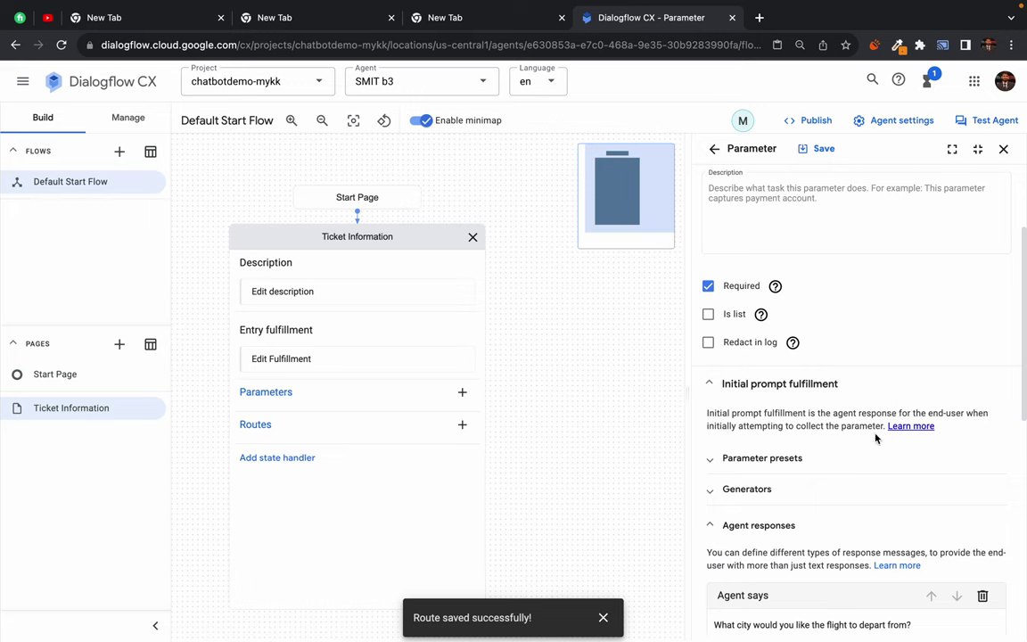
scroll(823, 463, down, 3)
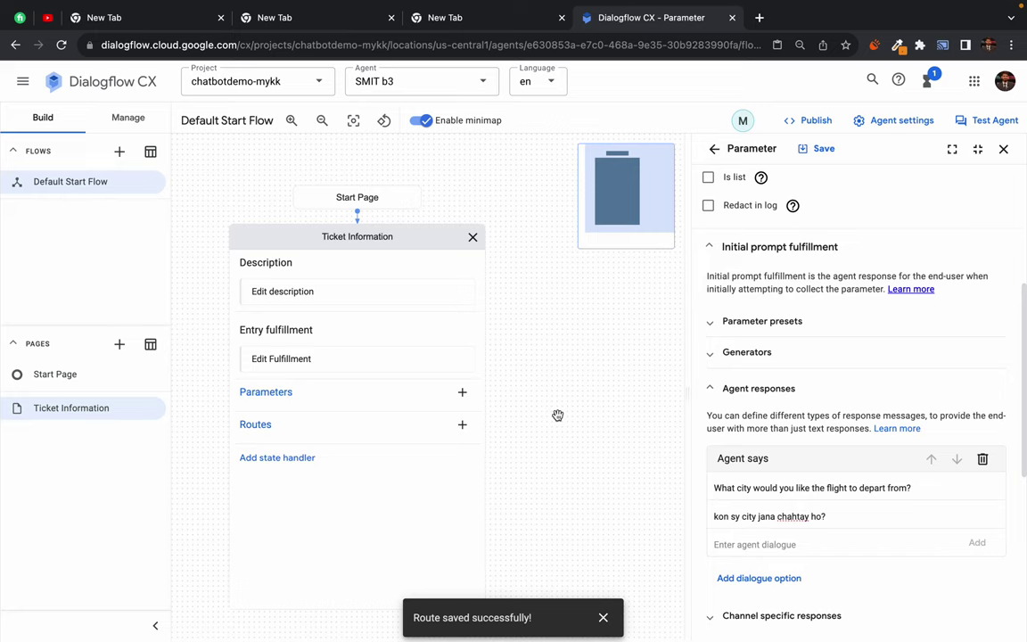
Save the departure_city parameter and check the lab guide for the additional parameters to create.
click(823, 153)
key(ctrl+Right)
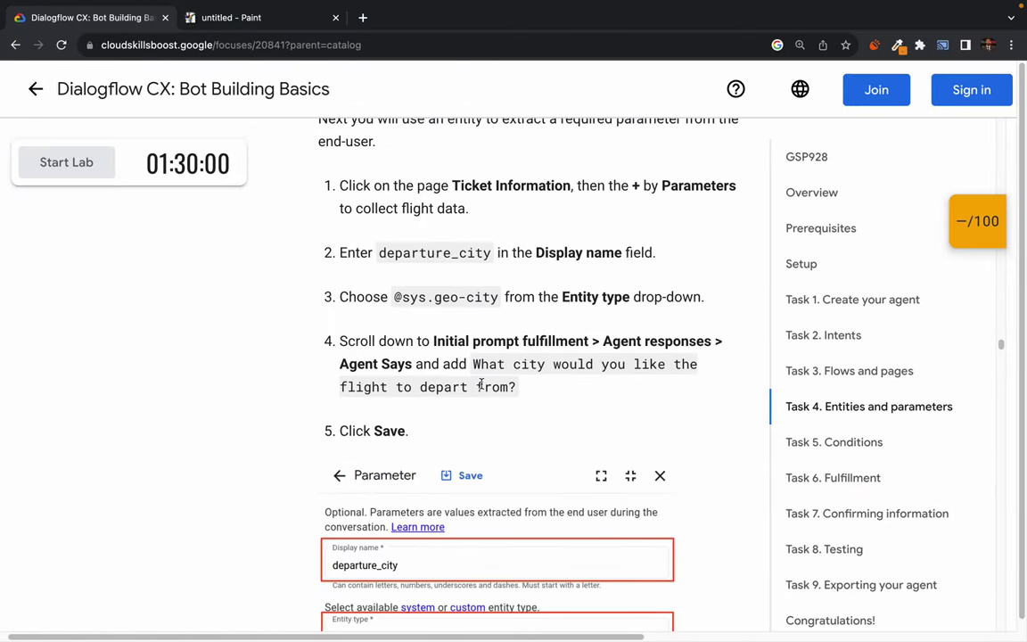
scroll(480, 384, down, 6)
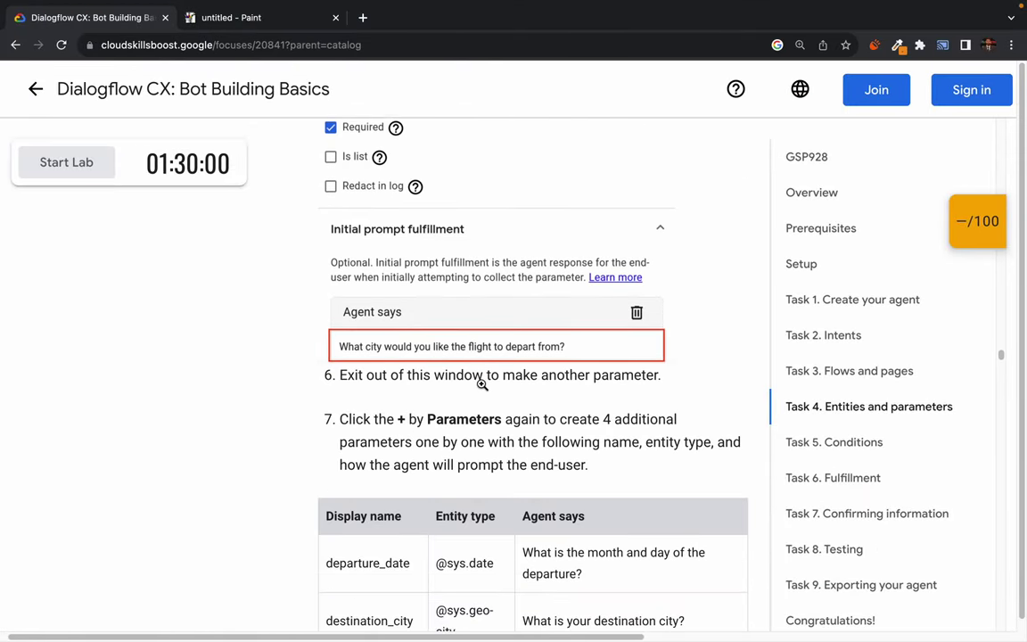
scroll(481, 385, down, 1)
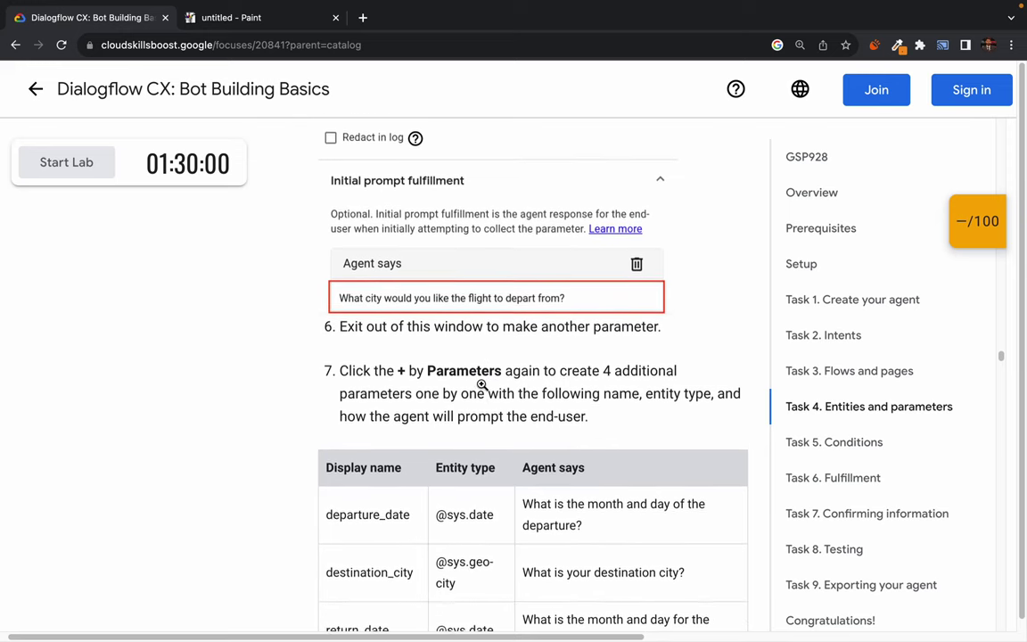
scroll(483, 384, up, 1)
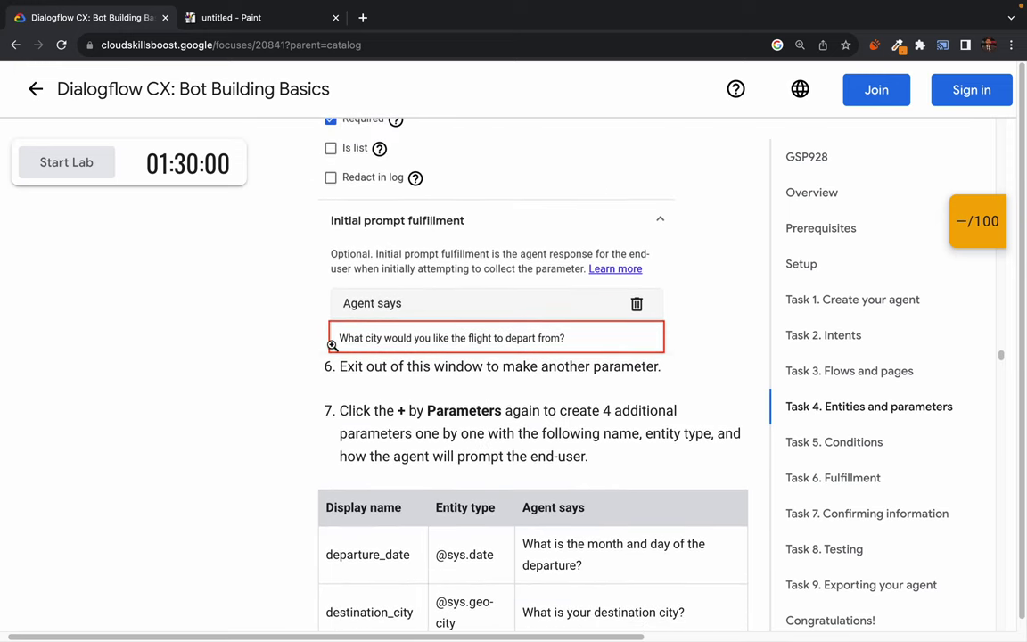
scroll(374, 360, down, 2)
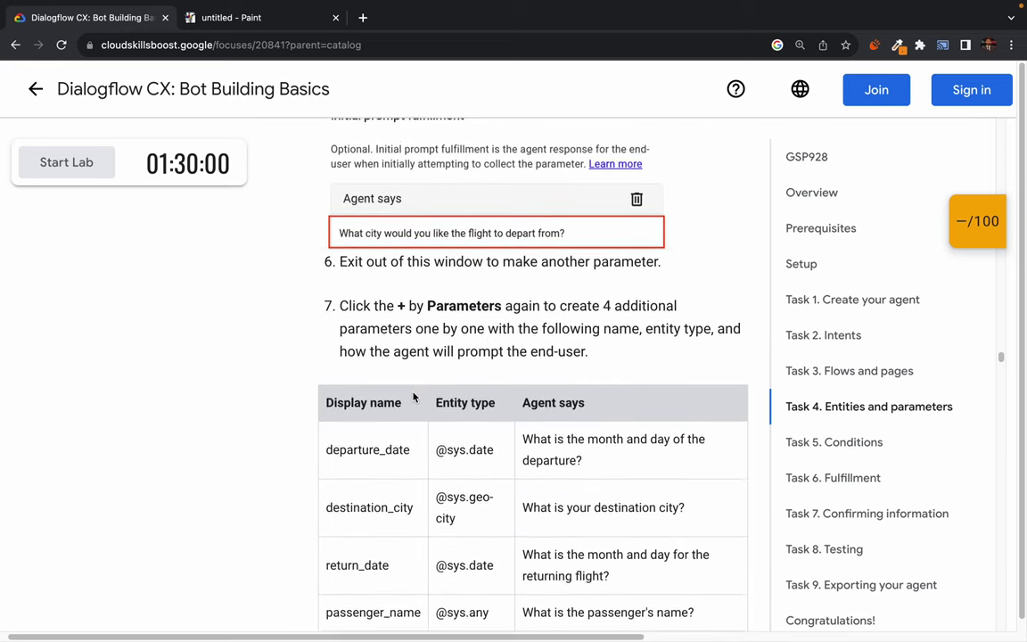
drag(338, 260, 648, 258)
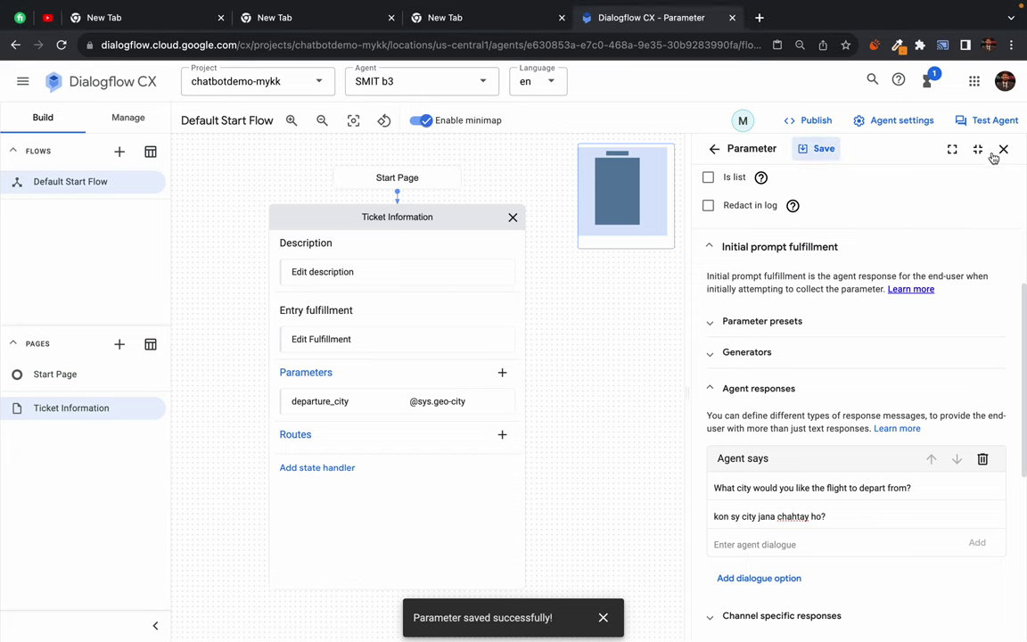
Close the saved parameter and start a new one on the Ticket Information page with the display name departure_date from the lab guide.
click(1001, 148)
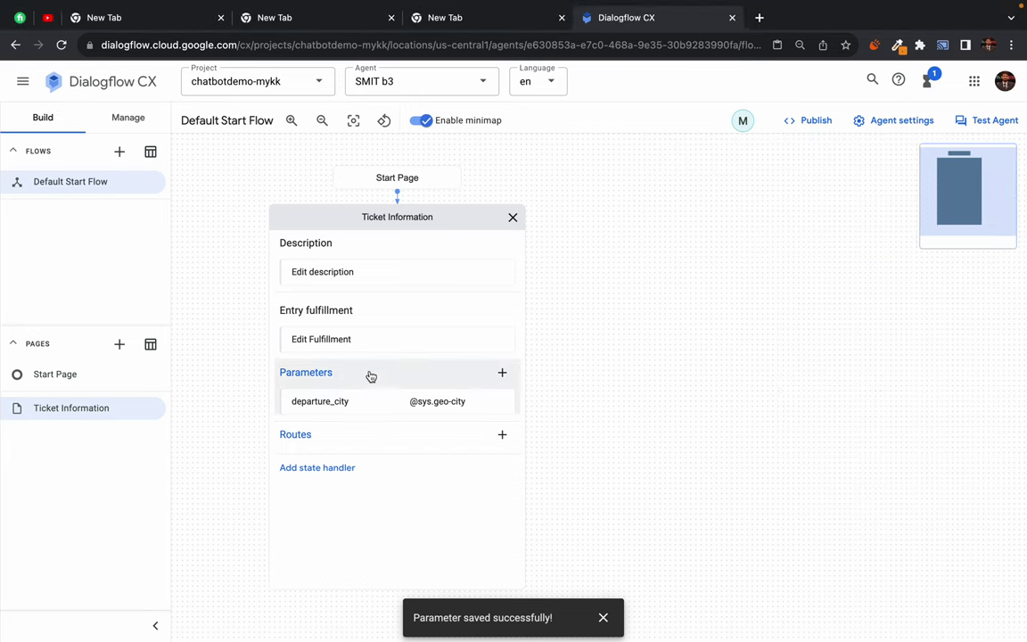
click(502, 373)
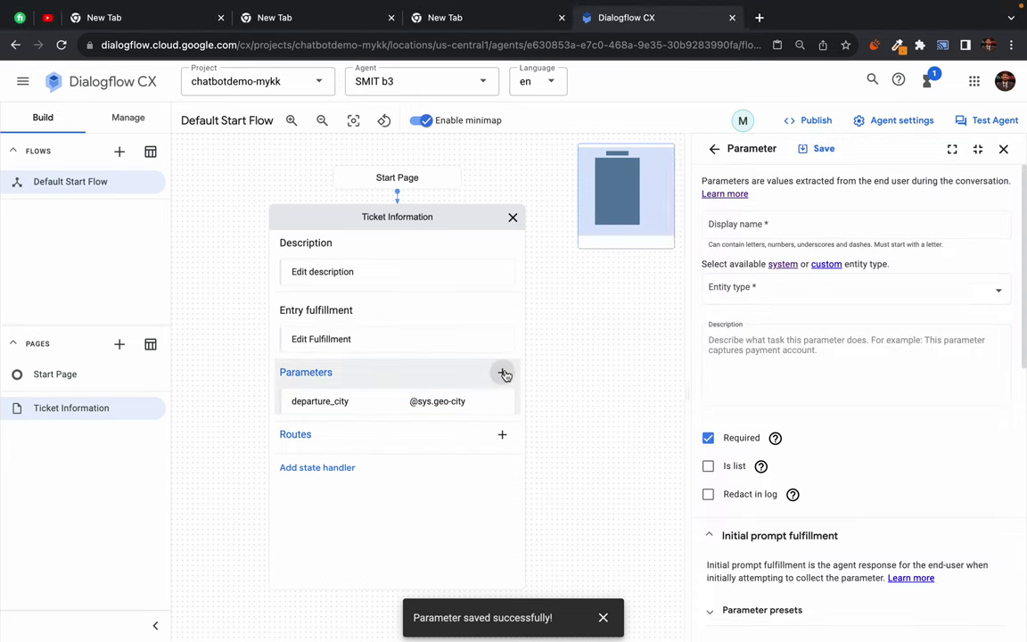
click(747, 228)
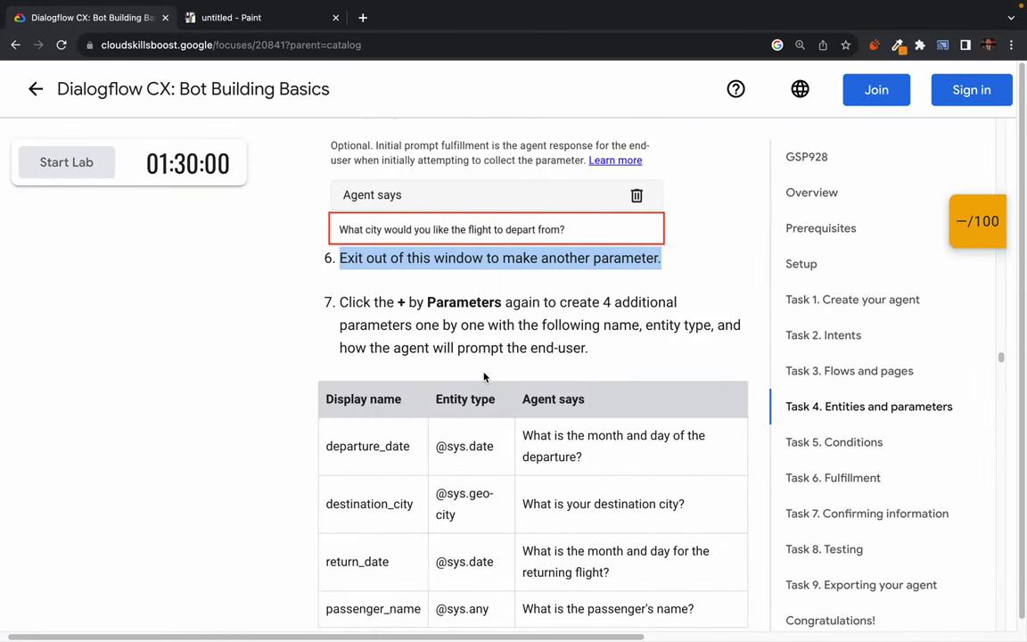
scroll(484, 377, down, 3)
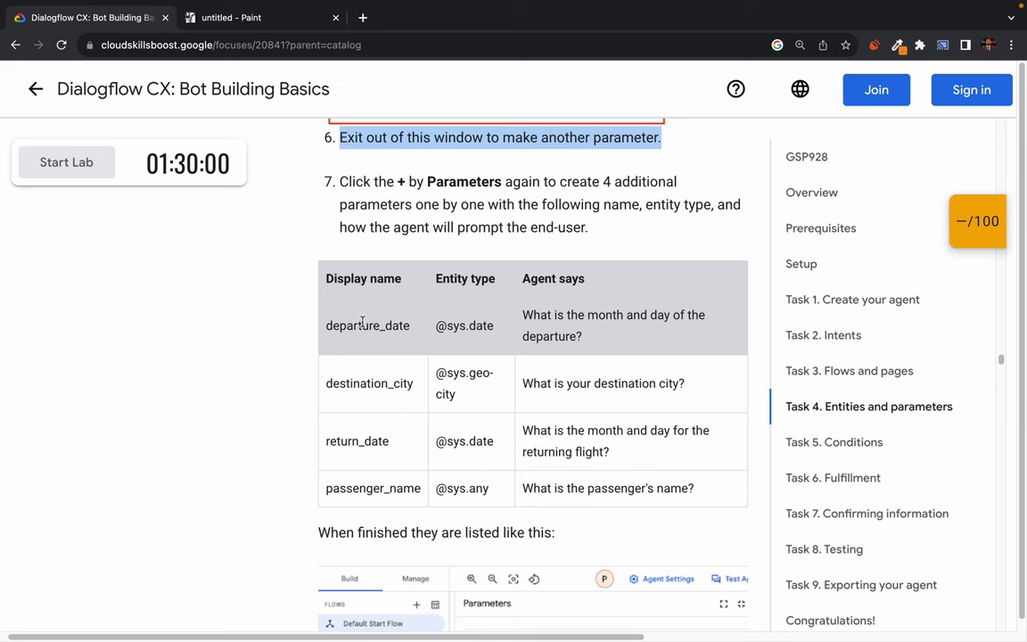
double_click(363, 324)
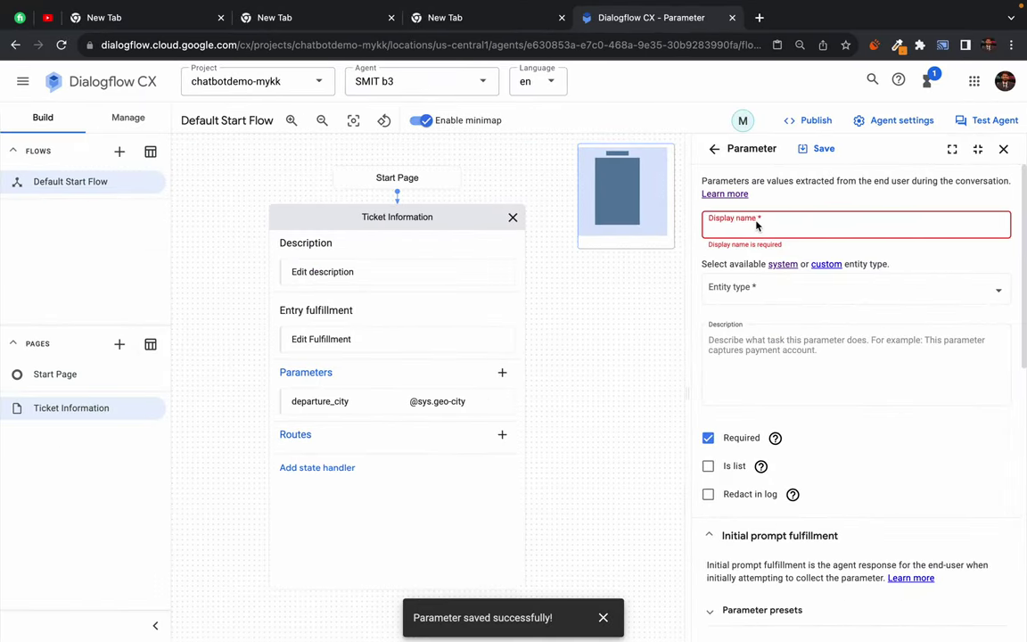
text(departure_date)
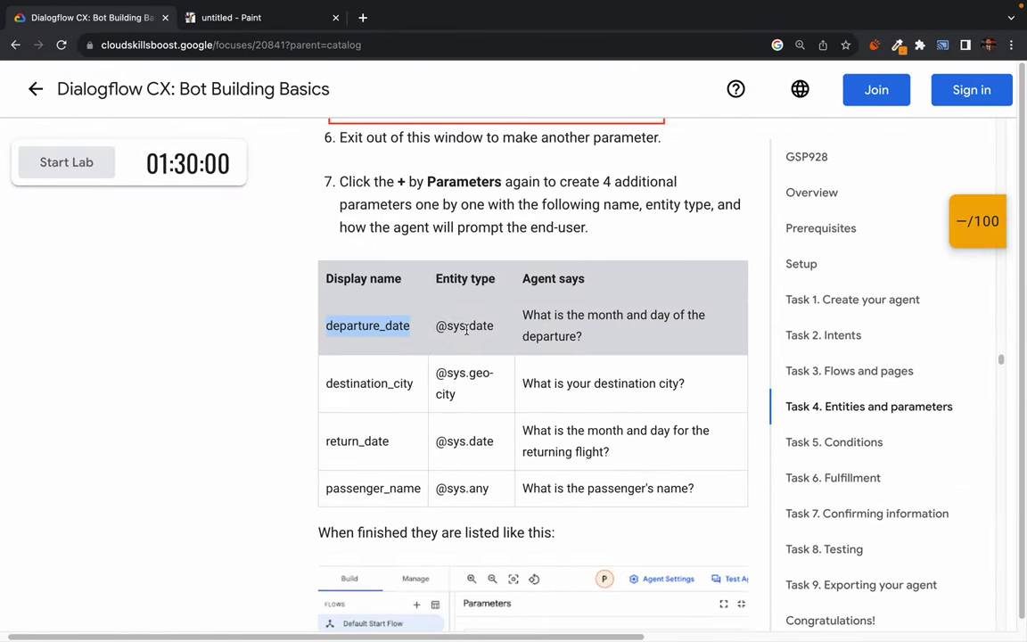
click(457, 326)
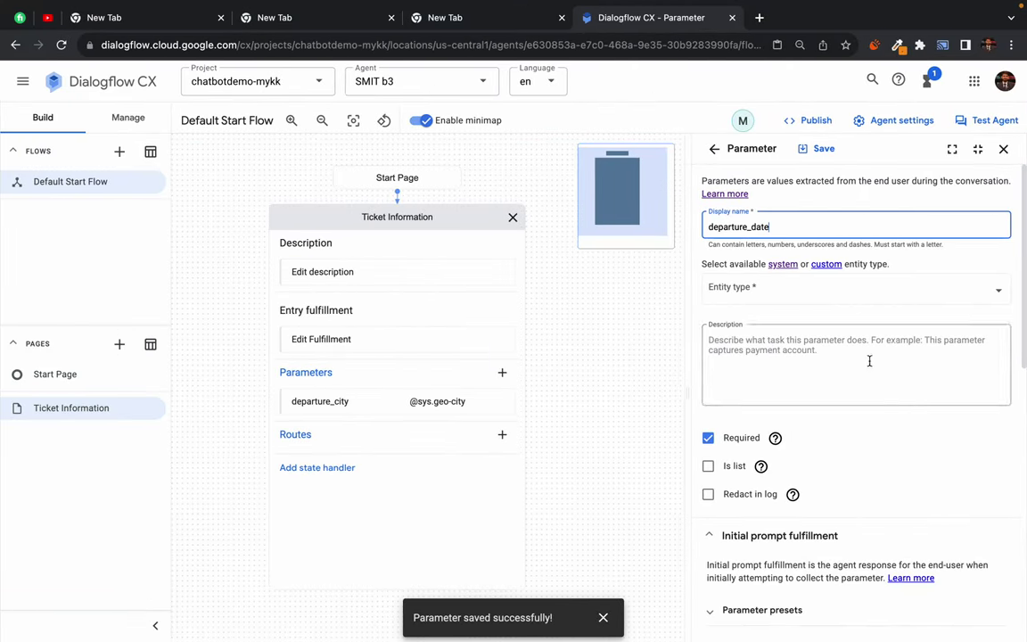
click(777, 292)
text(dat)
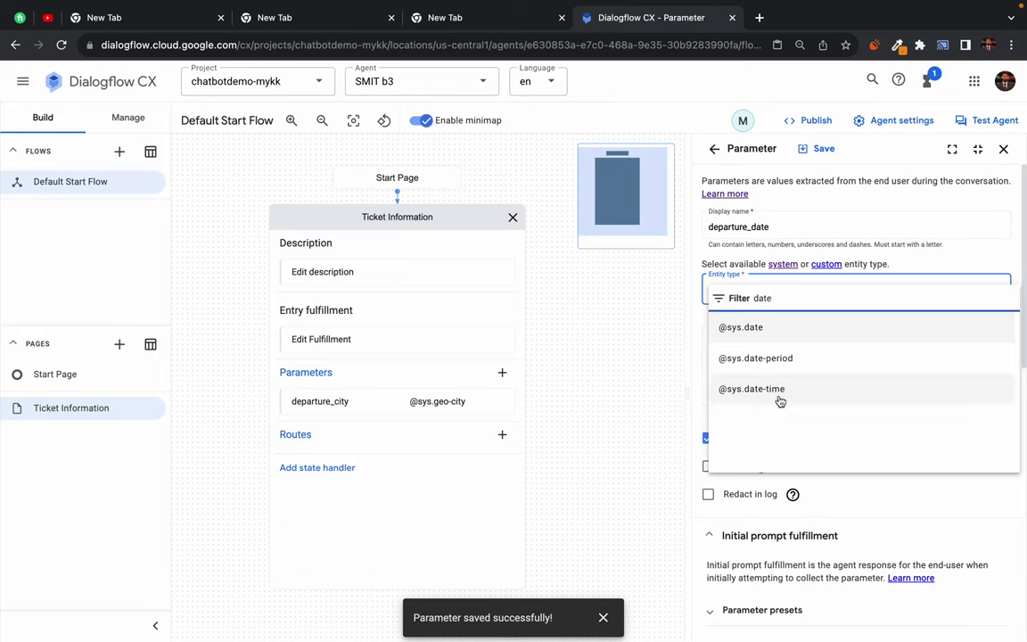
click(761, 329)
Copy "What is the month and day of the departure?" from the lab guide into the Agent says response and save the parameter.
scroll(852, 482, down, 3)
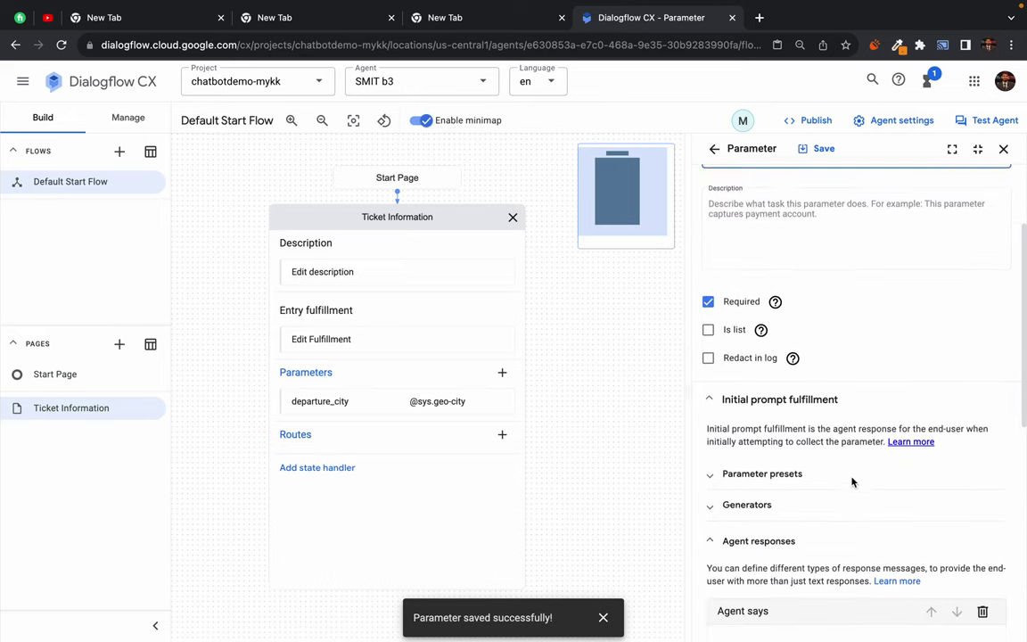
key(ctrl+Right)
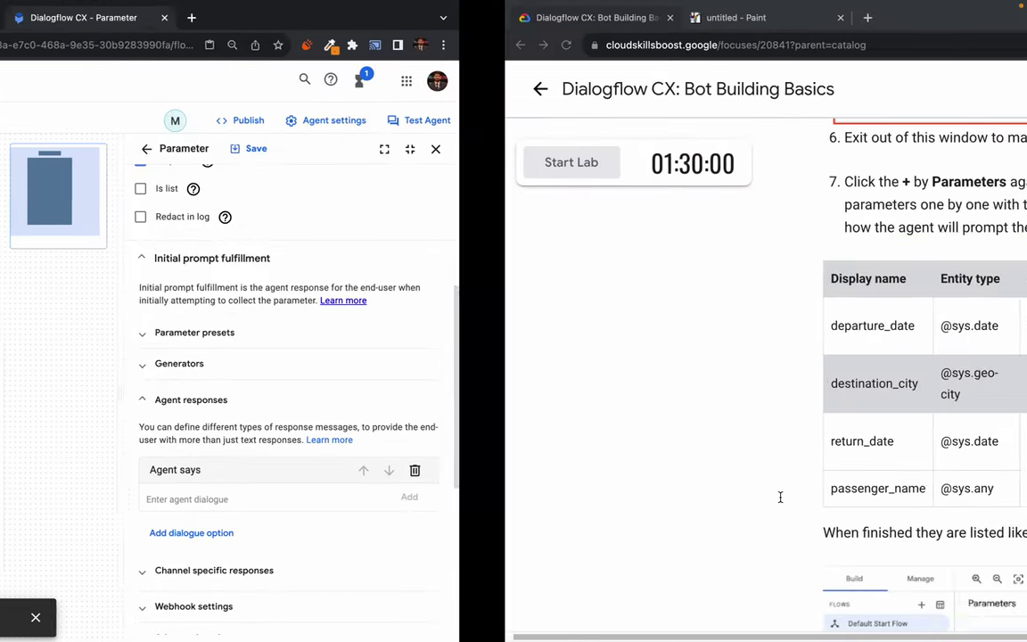
drag(524, 317, 600, 339)
key(super+c)
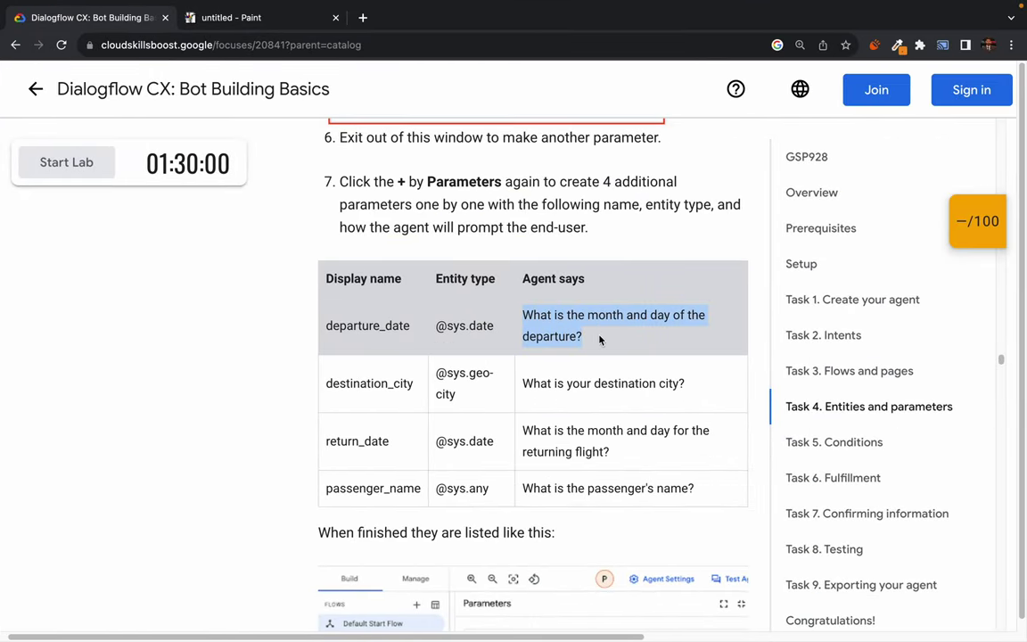
key(ctrl+Left)
click(762, 500)
key(super+v)
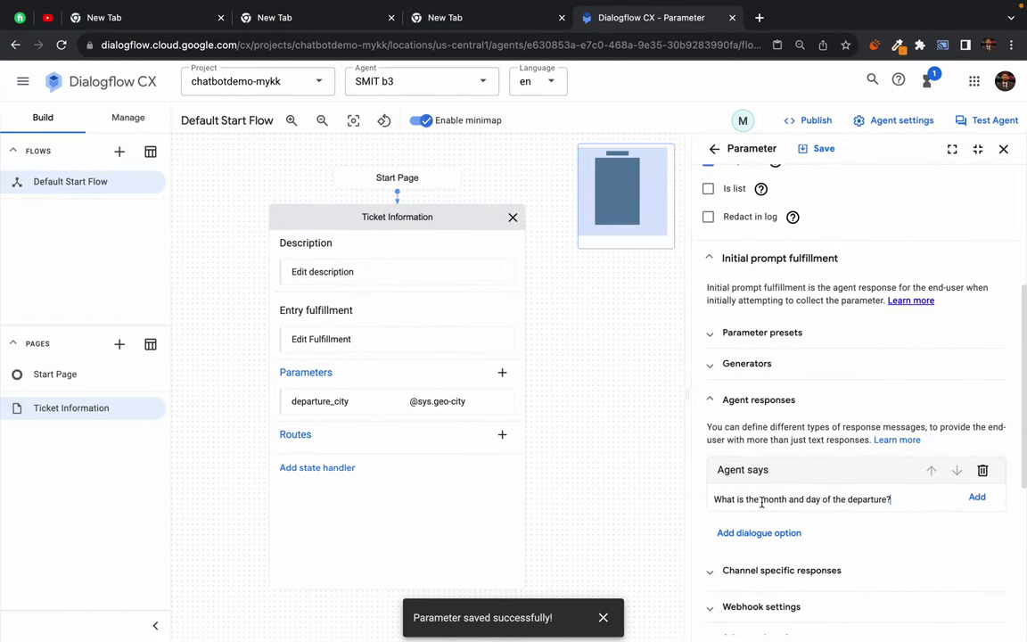
click(818, 148)
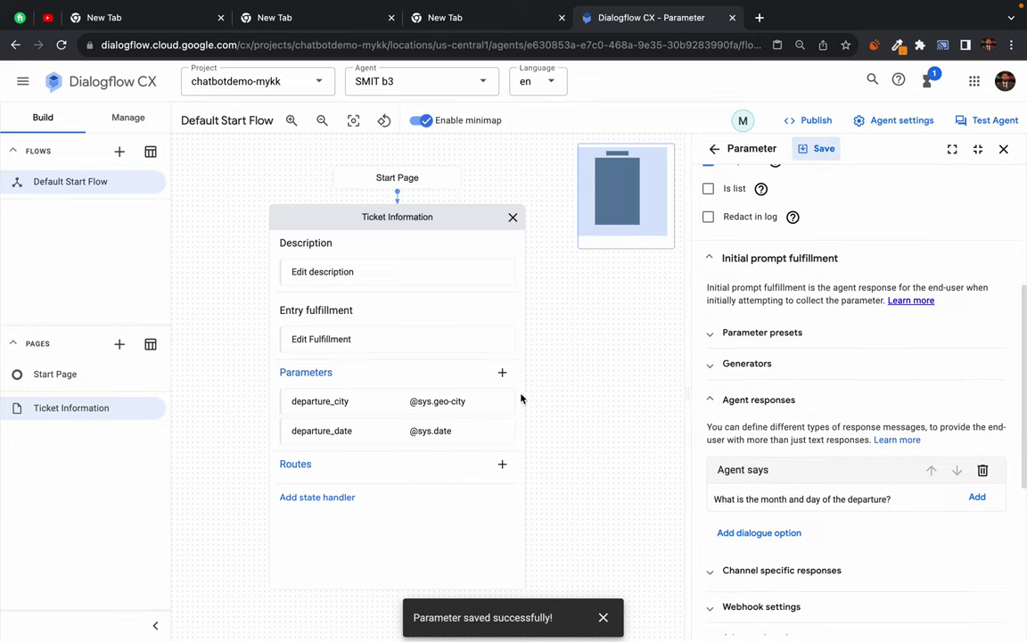
Start another Ticket Information parameter and give it the display name destination_city copied from the lab guide.
click(501, 372)
key(ctrl+Right)
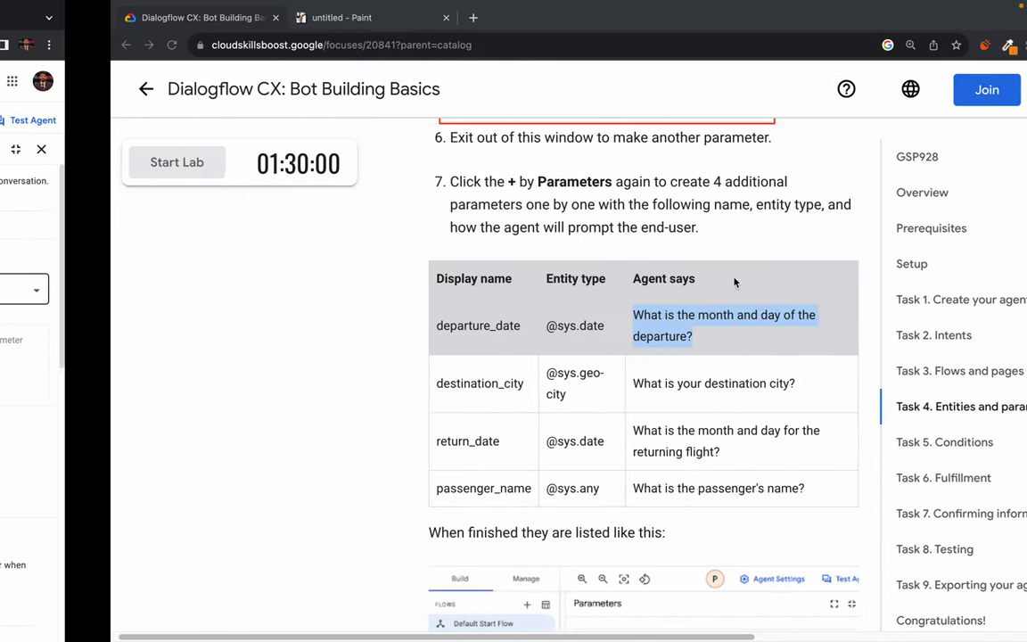
double_click(353, 382)
key(ctrl+c)
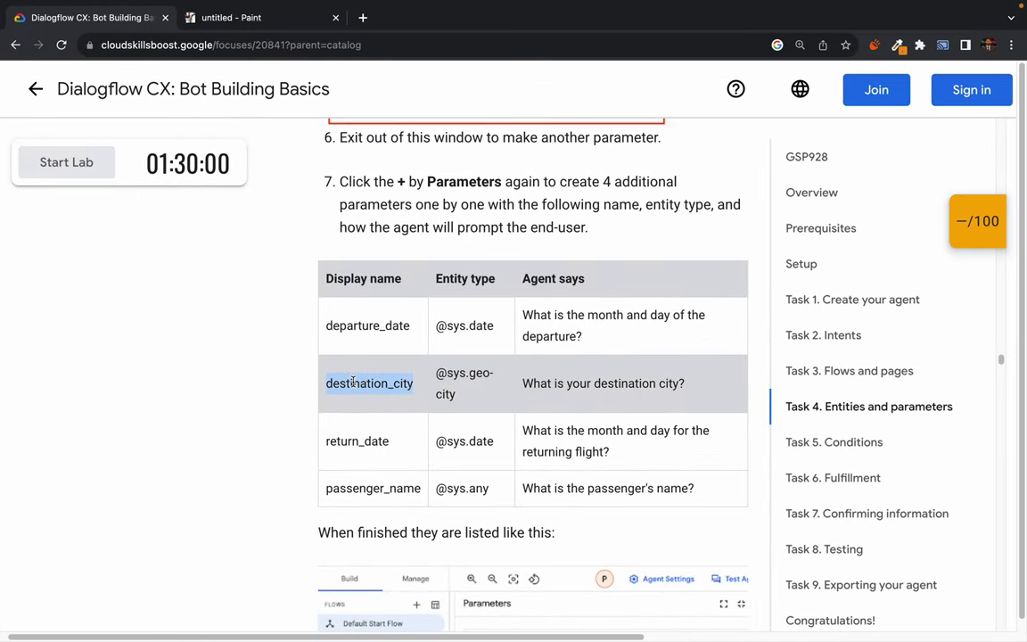
key(ctrl+Left)
click(740, 287)
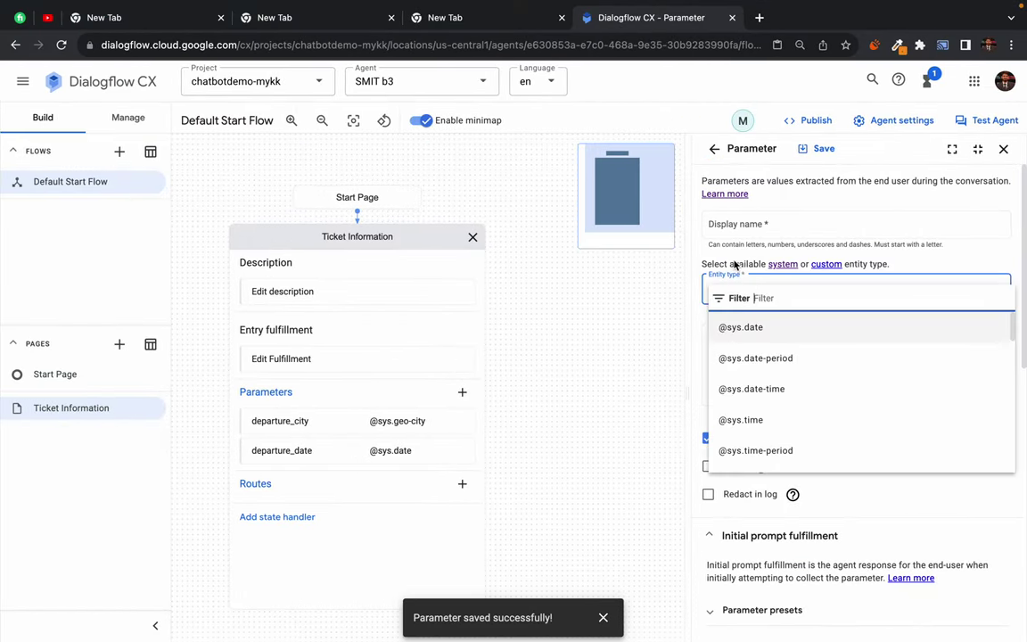
click(734, 222)
key(ctrl+v)
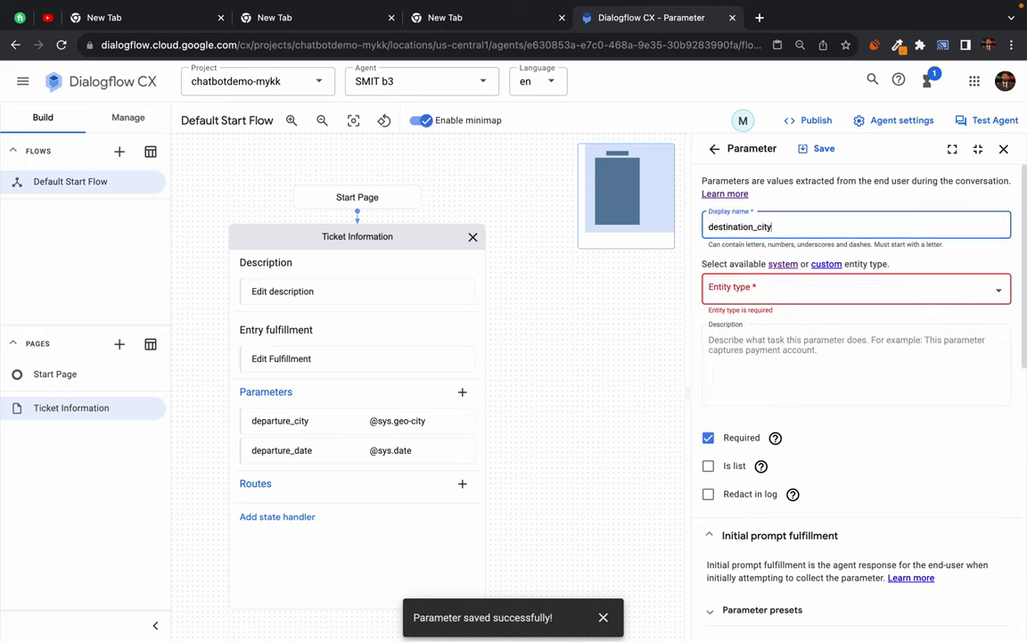
click(718, 286)
text(city)
click(749, 327)
Copy "What is your destination city?" from the lab guide into the initial prompt's Agent says response and save the parameter.
scroll(781, 477, down, 3)
scroll(781, 476, down, 3)
key(alt+Tab)
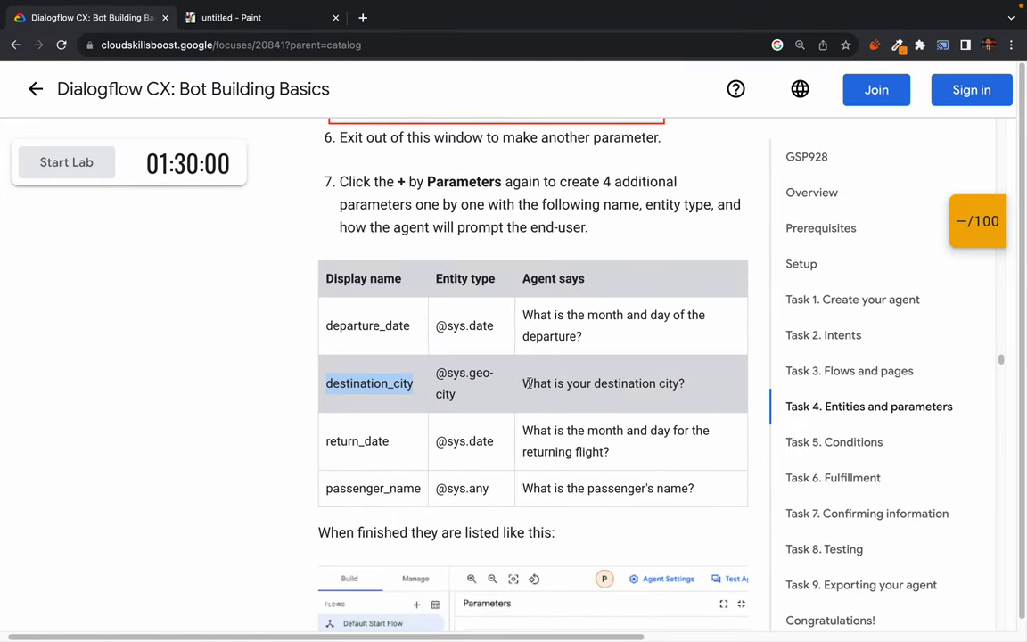
drag(526, 384, 696, 386)
key(ctrl+c)
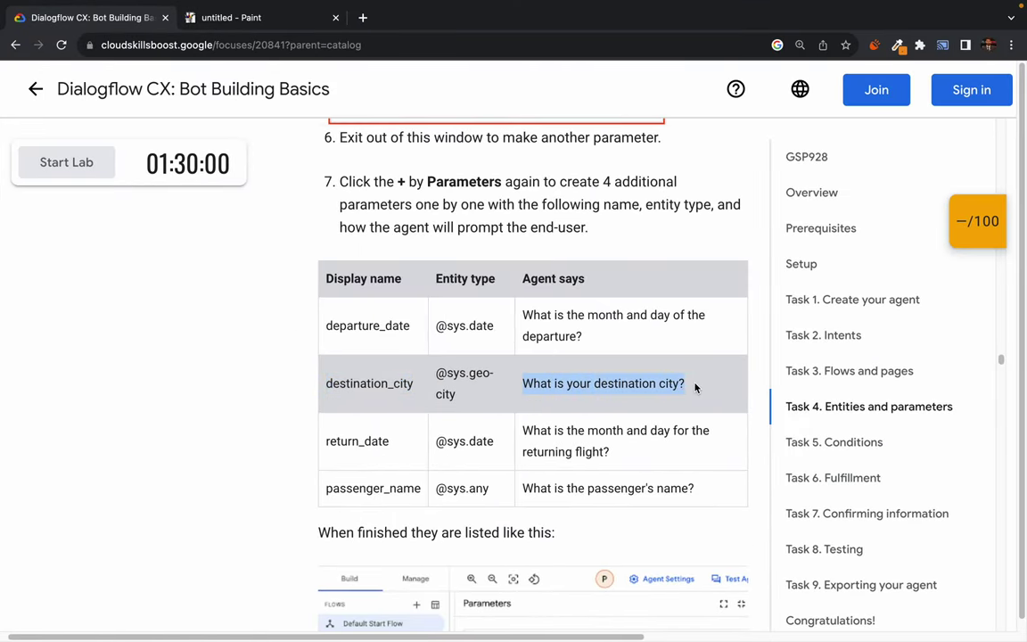
key(alt+Tab)
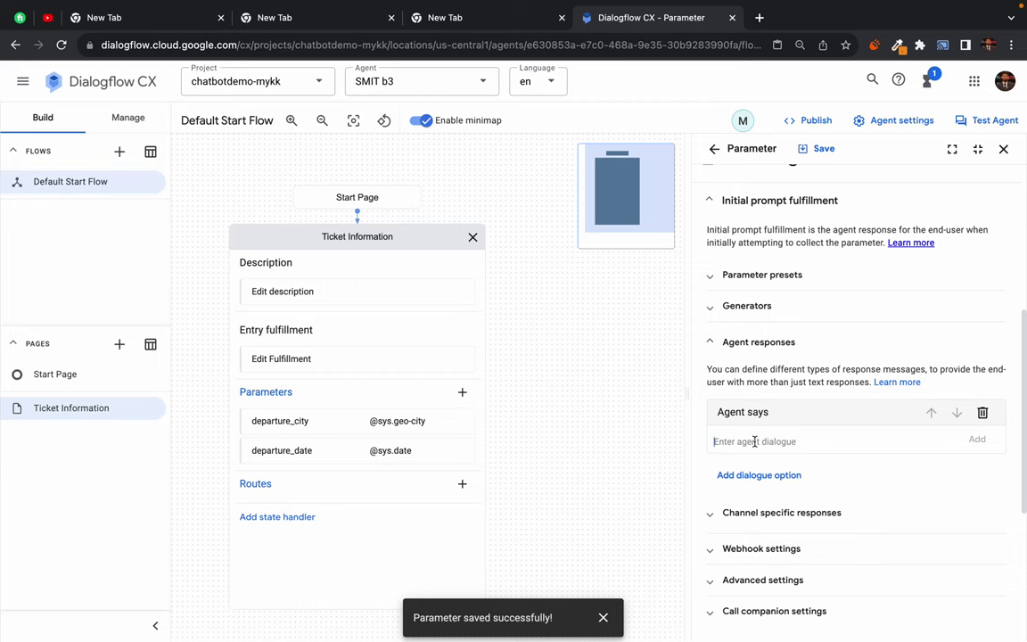
key(ctrl+v)
click(814, 147)
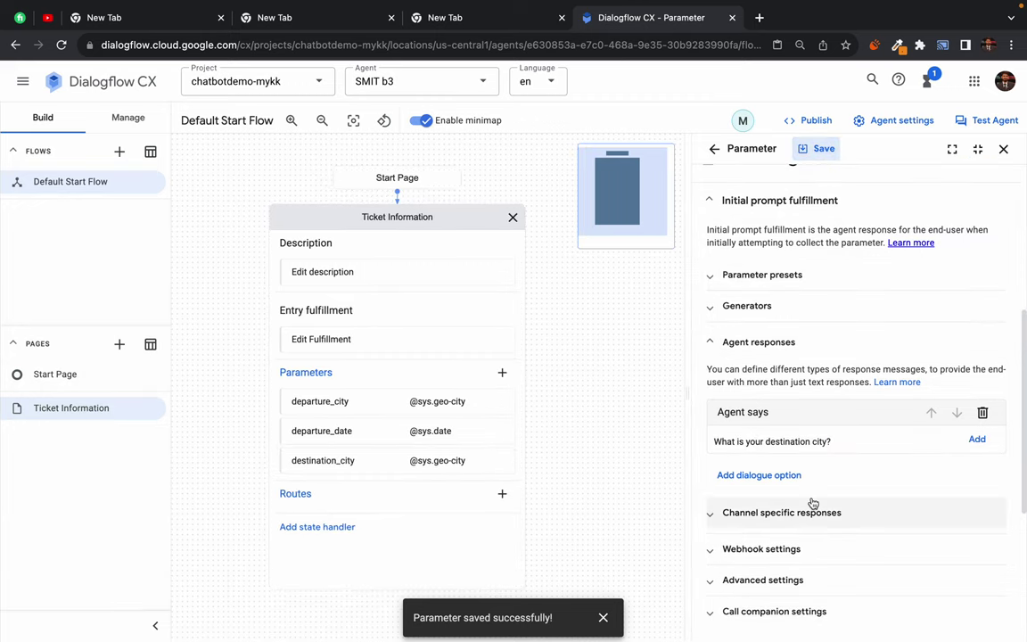
scroll(813, 504, up, 3)
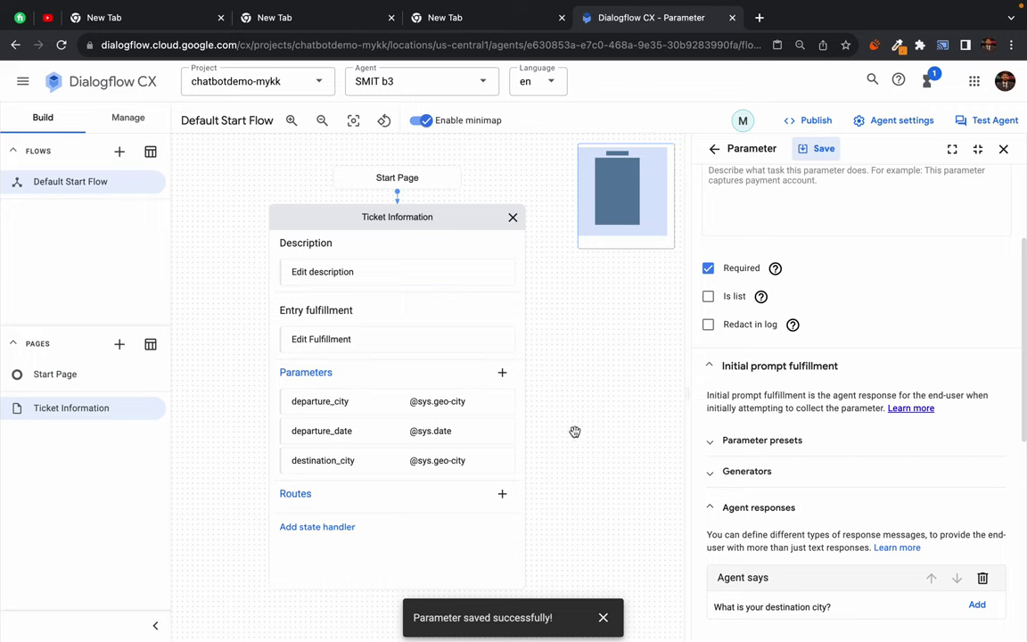
scroll(575, 298, up, 3)
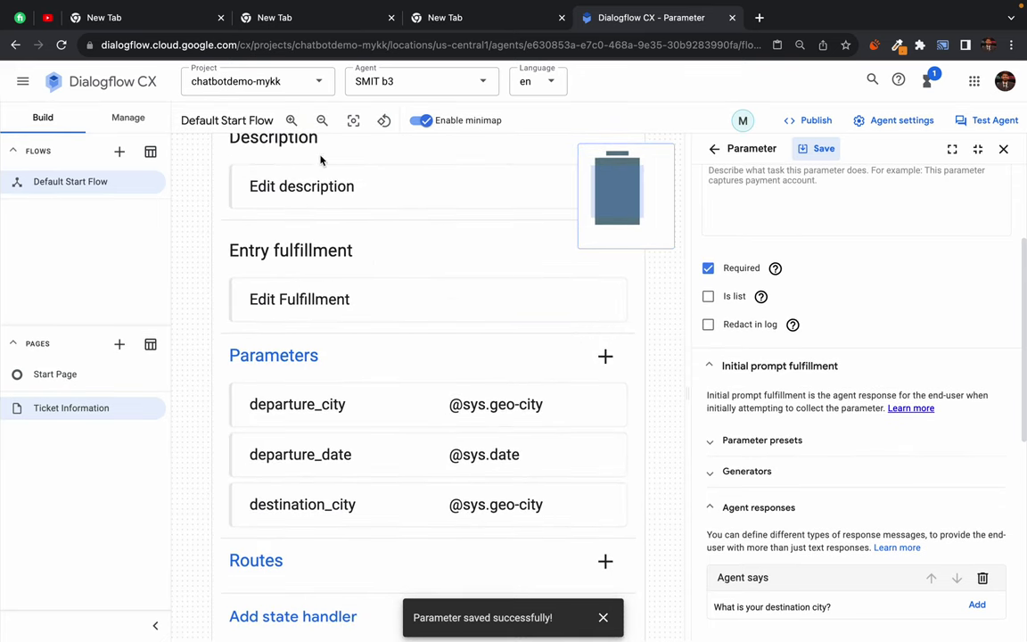
click(353, 120)
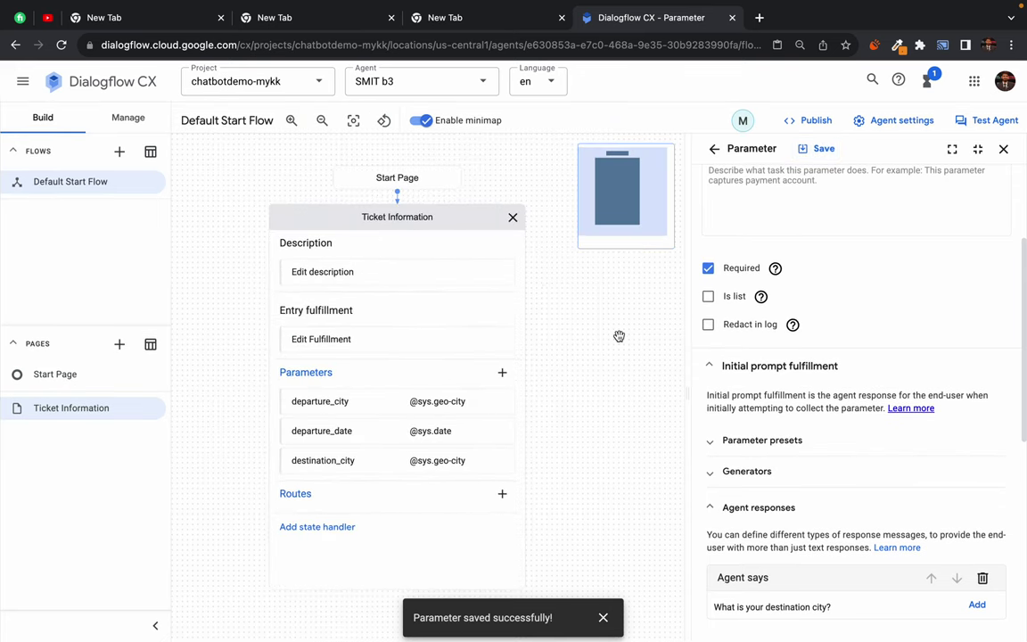
key(ctrl+Right)
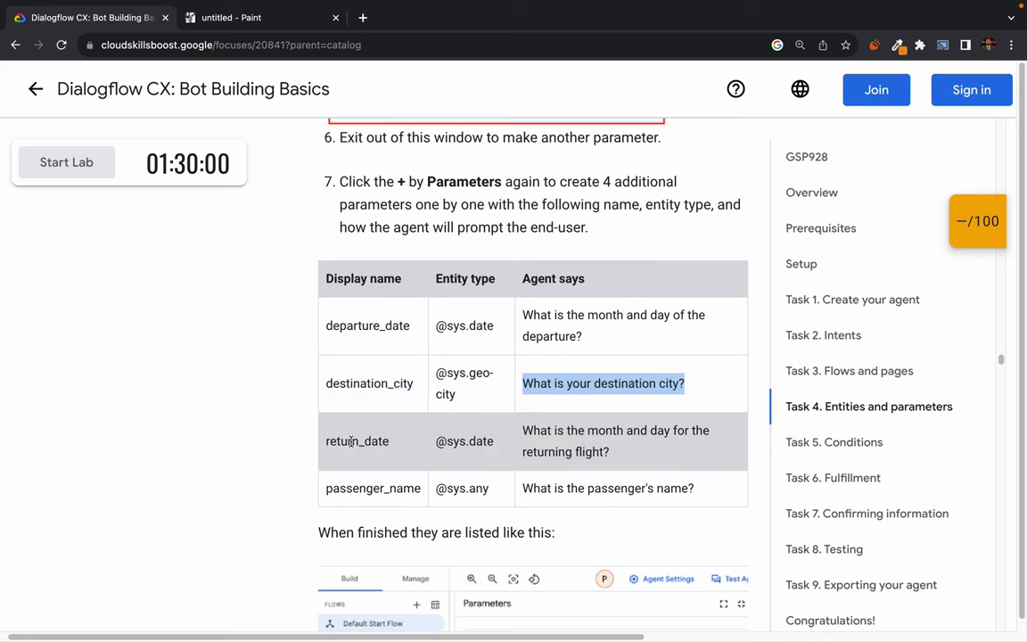
double_click(350, 442)
key(ctrl+Left)
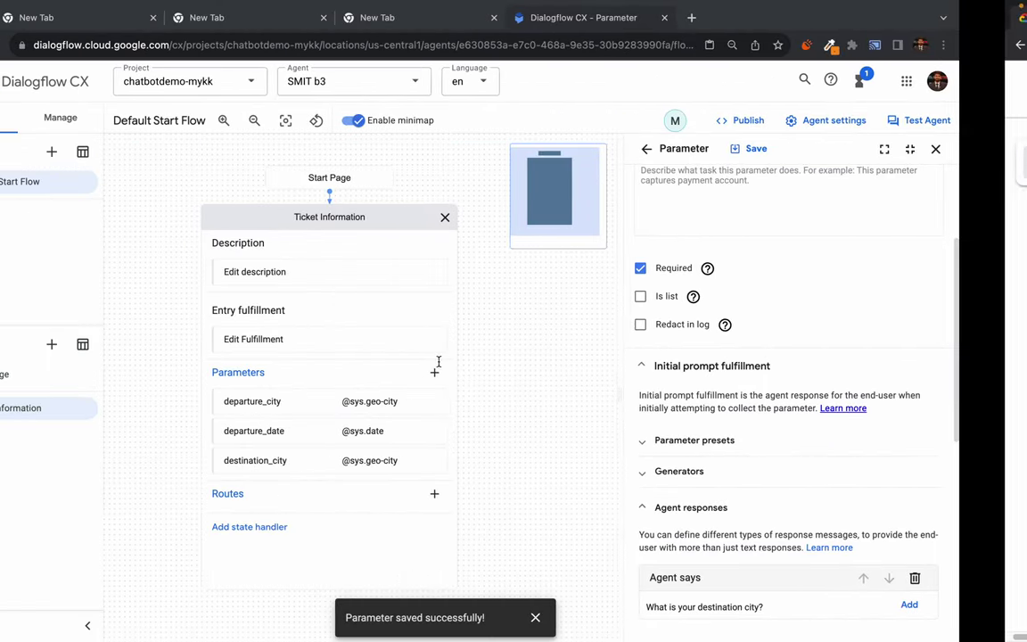
scroll(758, 223, up, 3)
click(760, 225)
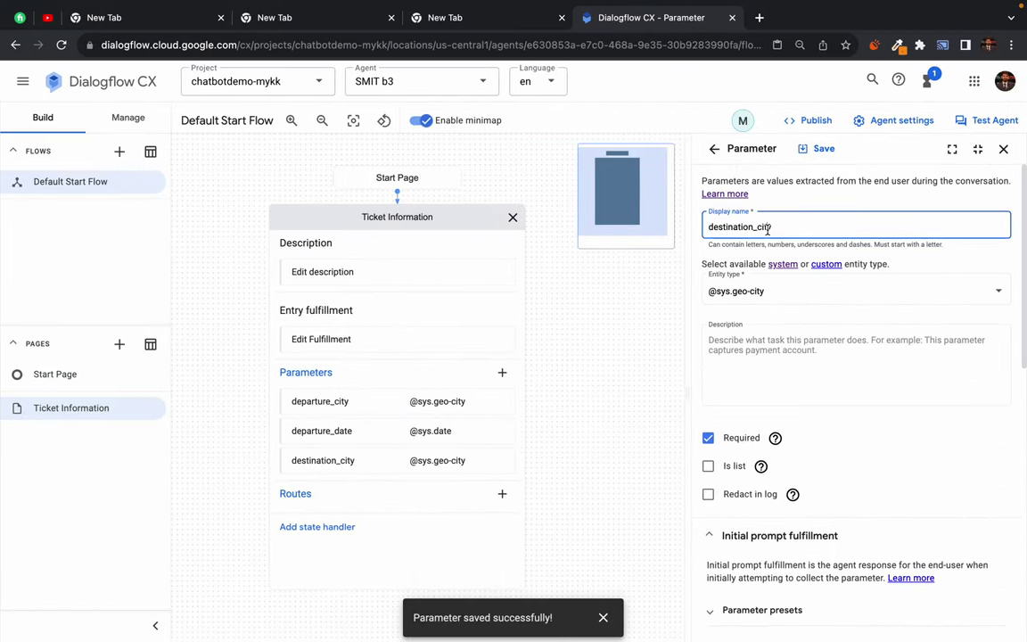
click(502, 372)
click(755, 223)
text(return_date)
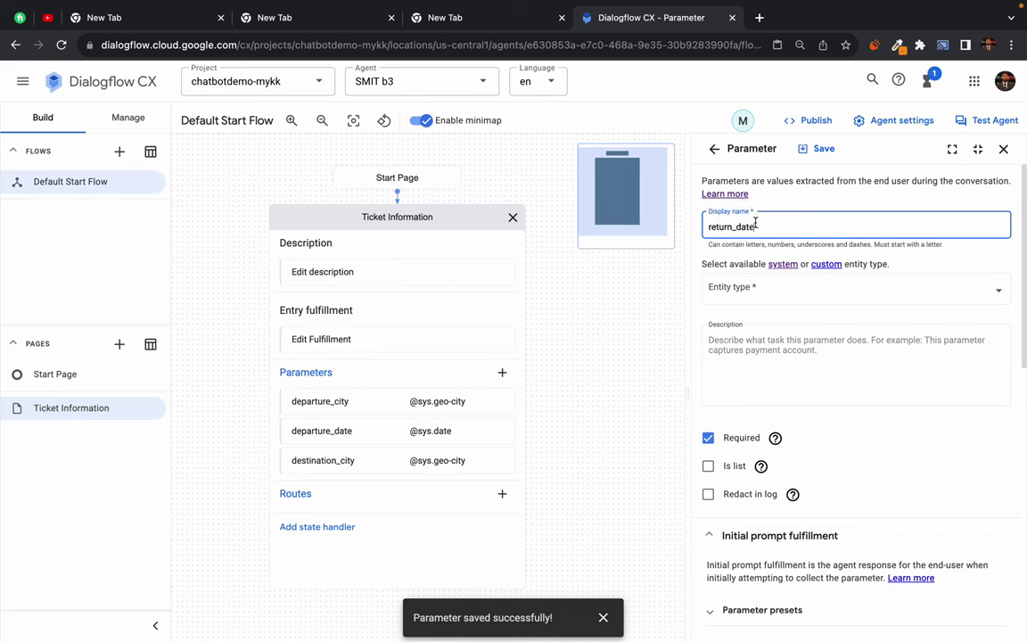
click(743, 289)
click(747, 329)
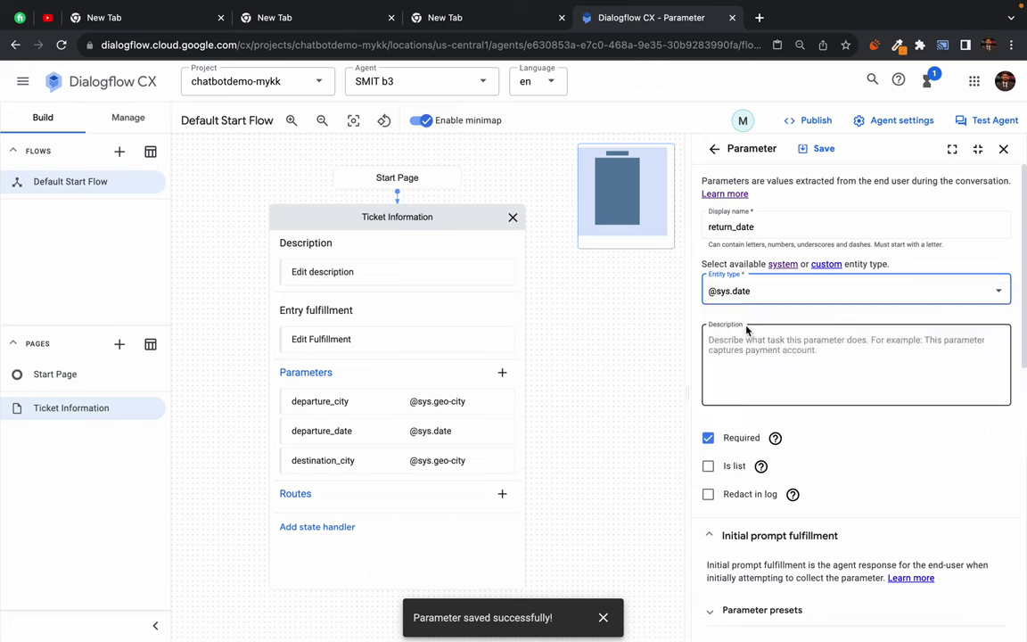
Copy "What is the month and day for the returning flight?" from the lab guide into return_date's Agent says response and save the parameter.
scroll(772, 463, down, 3)
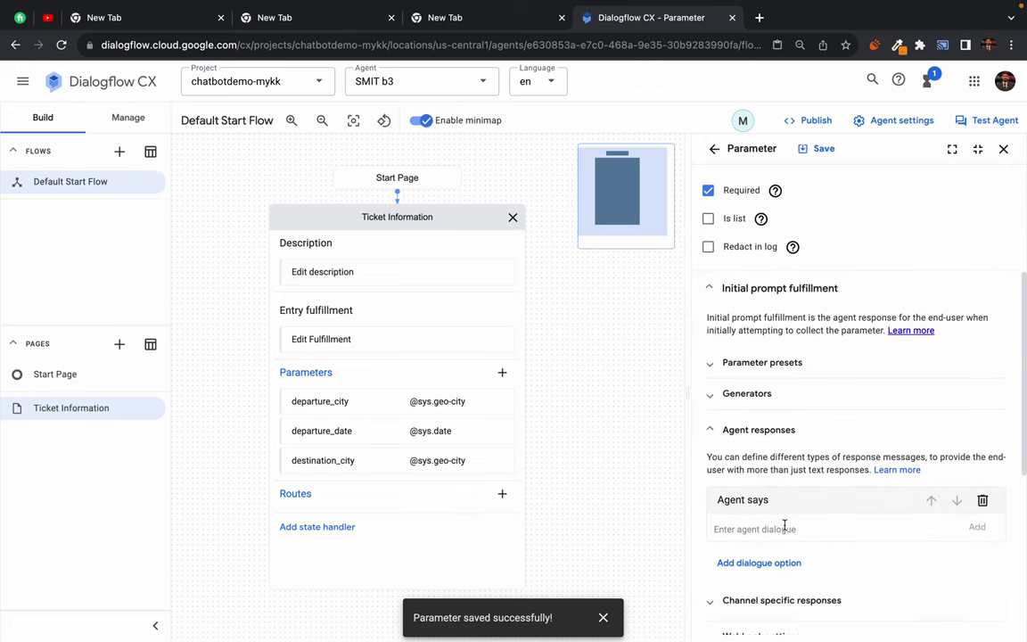
key(alt+Tab)
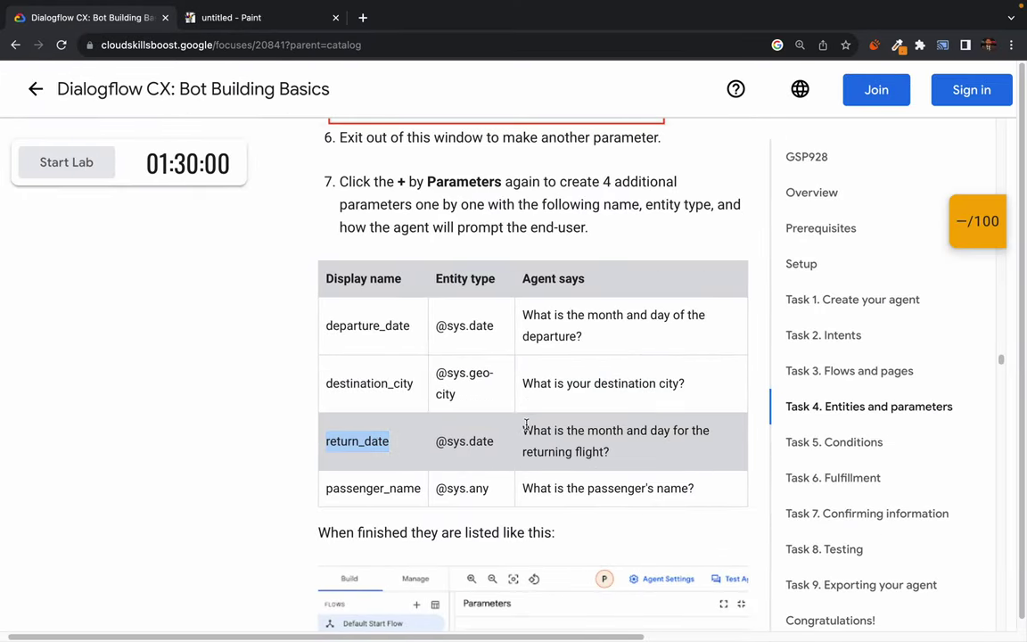
drag(523, 430, 614, 452)
key(ctrl+c)
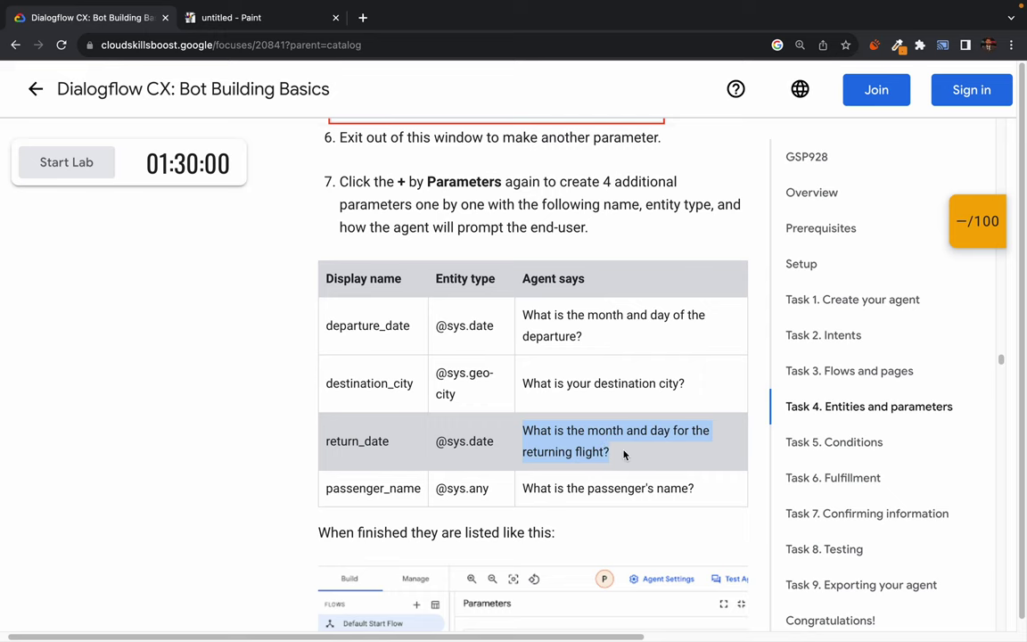
key(alt+Tab)
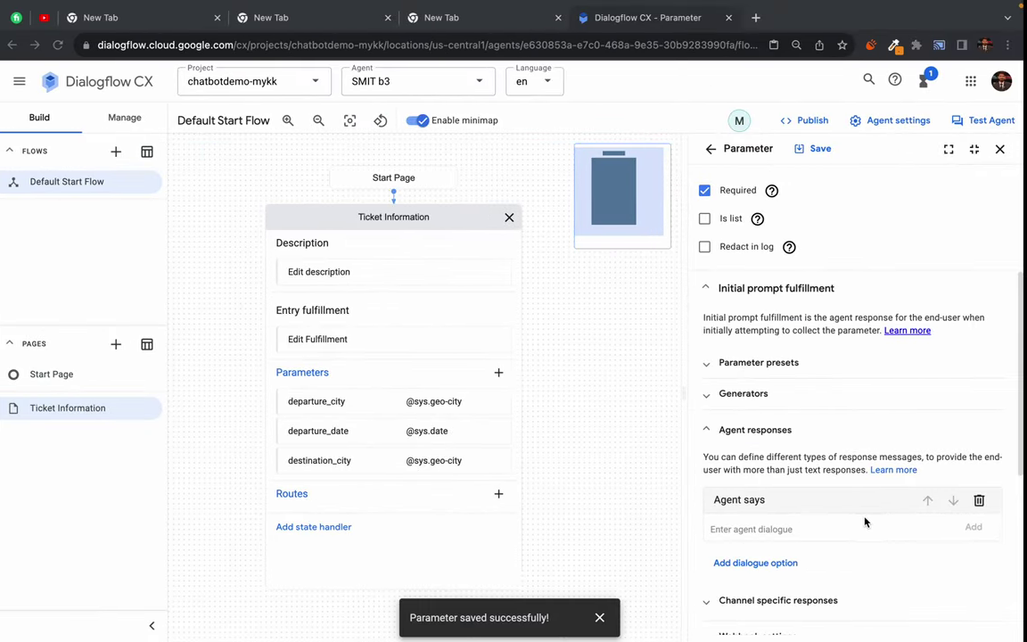
click(772, 528)
key(ctrl+v)
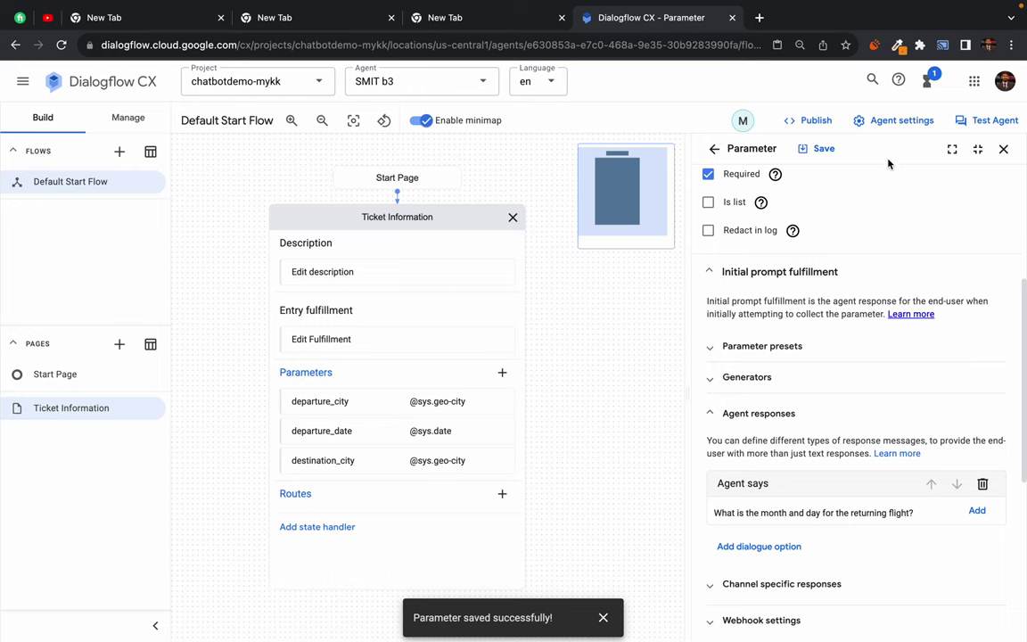
click(820, 149)
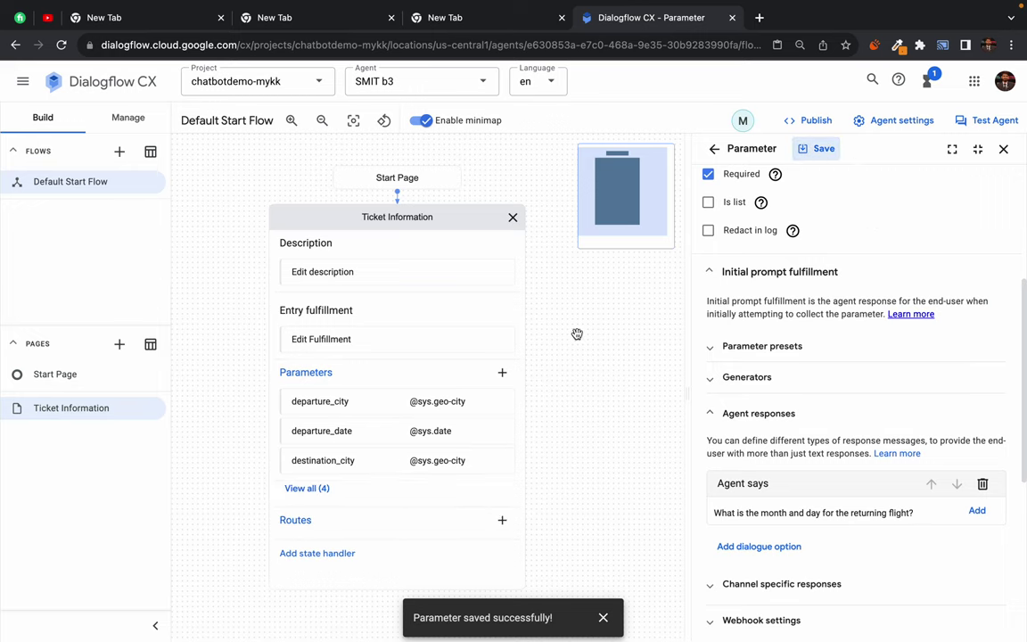
Open the full list of the Ticket Information page's parameters to review the ones created.
click(503, 373)
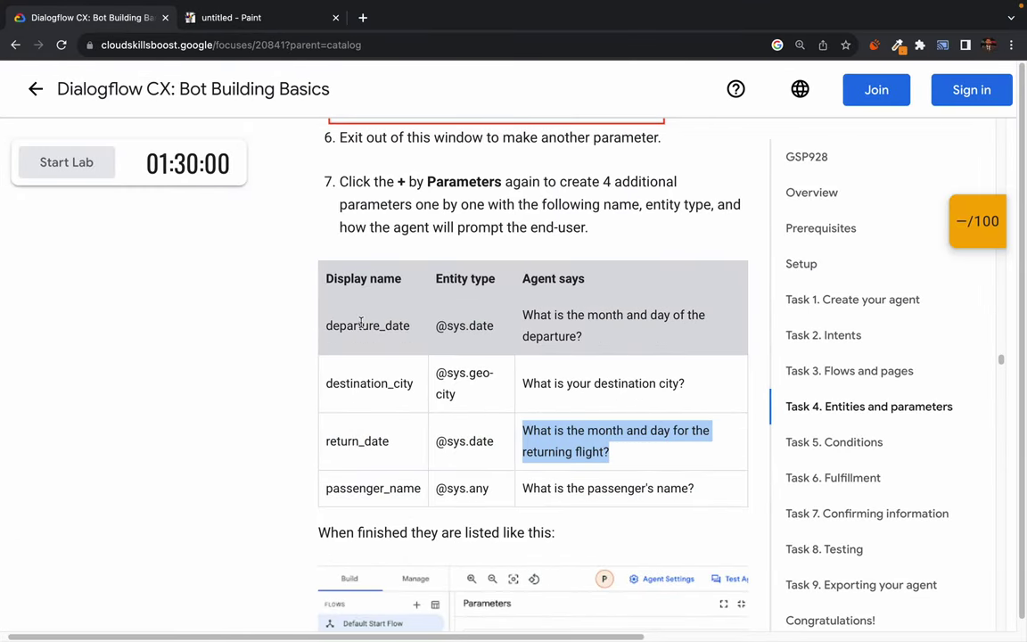
key(ctrl+Left)
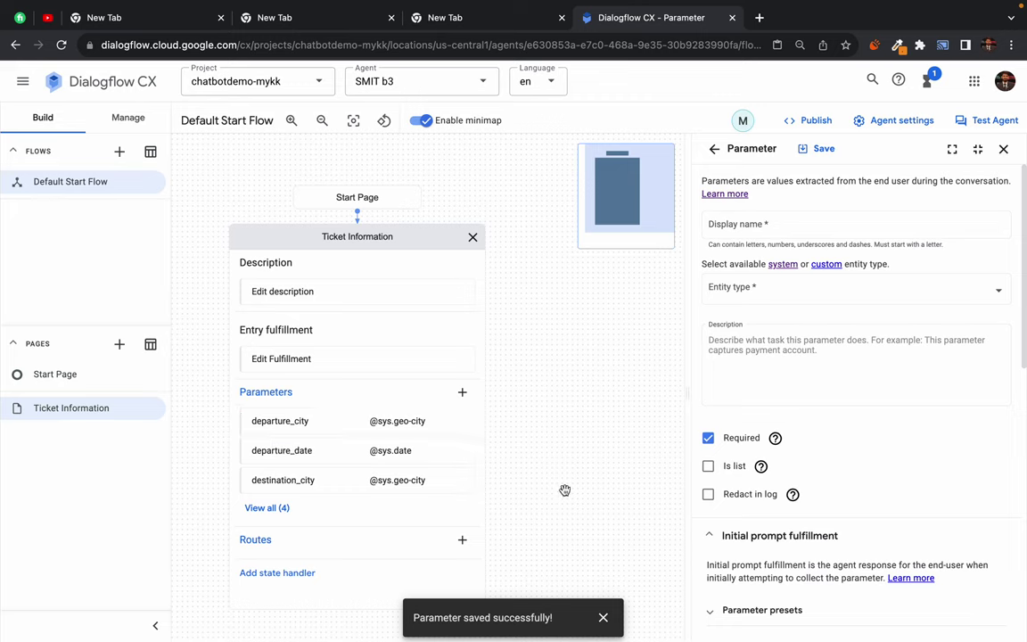
click(266, 509)
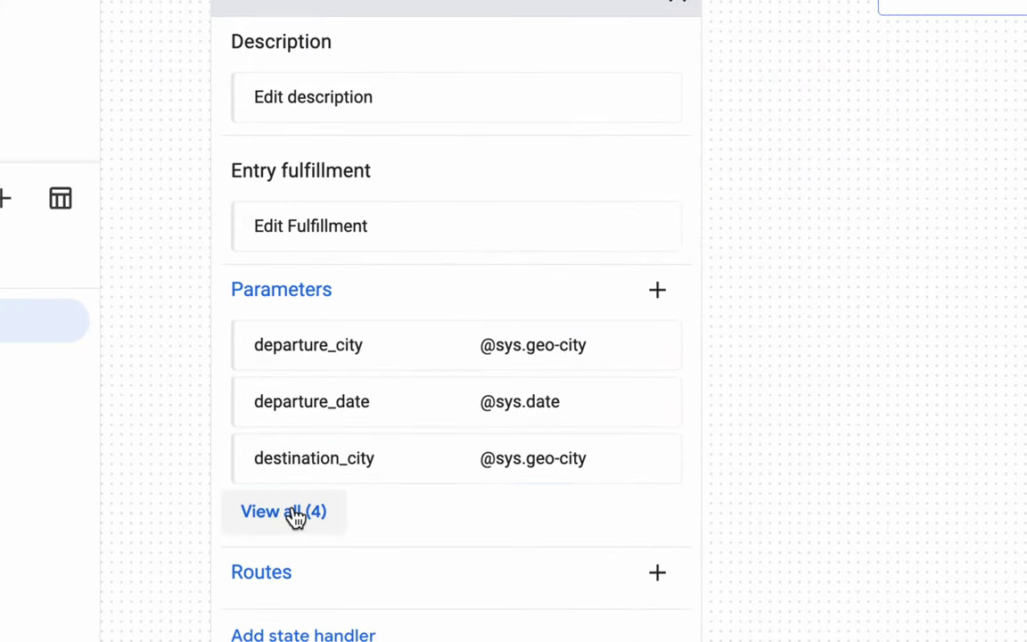
click(294, 516)
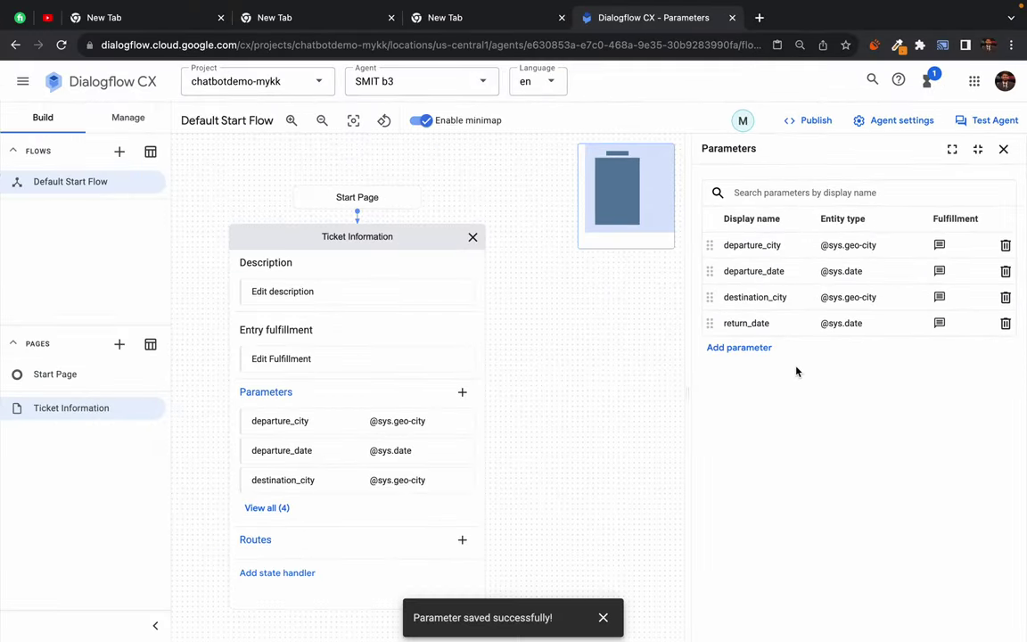
key(ctrl+Right)
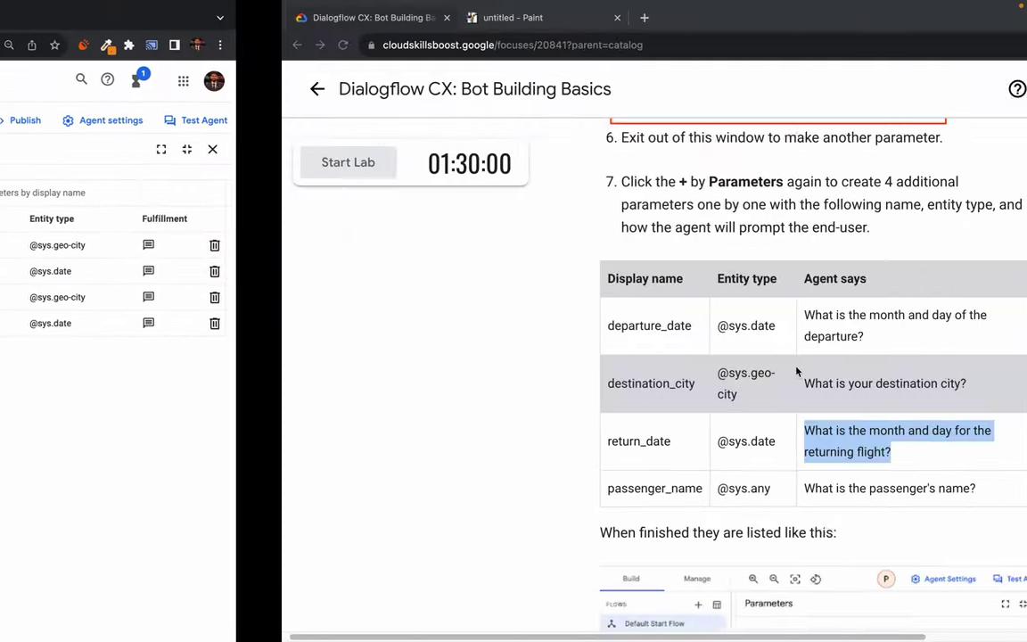
click(366, 493)
double_click(366, 493)
key(ctrl+c)
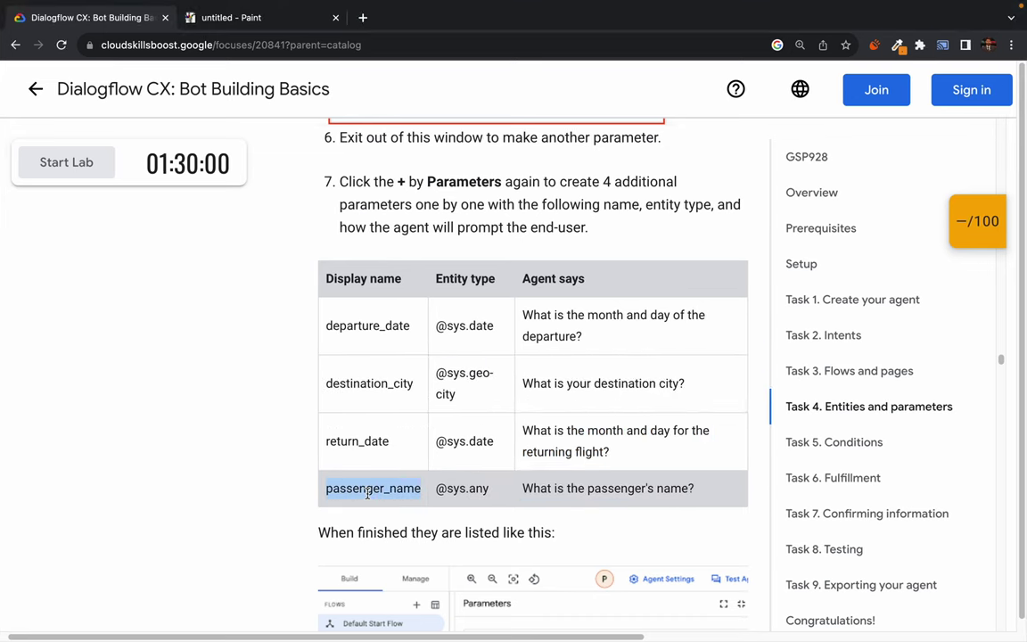
key(ctrl+Left)
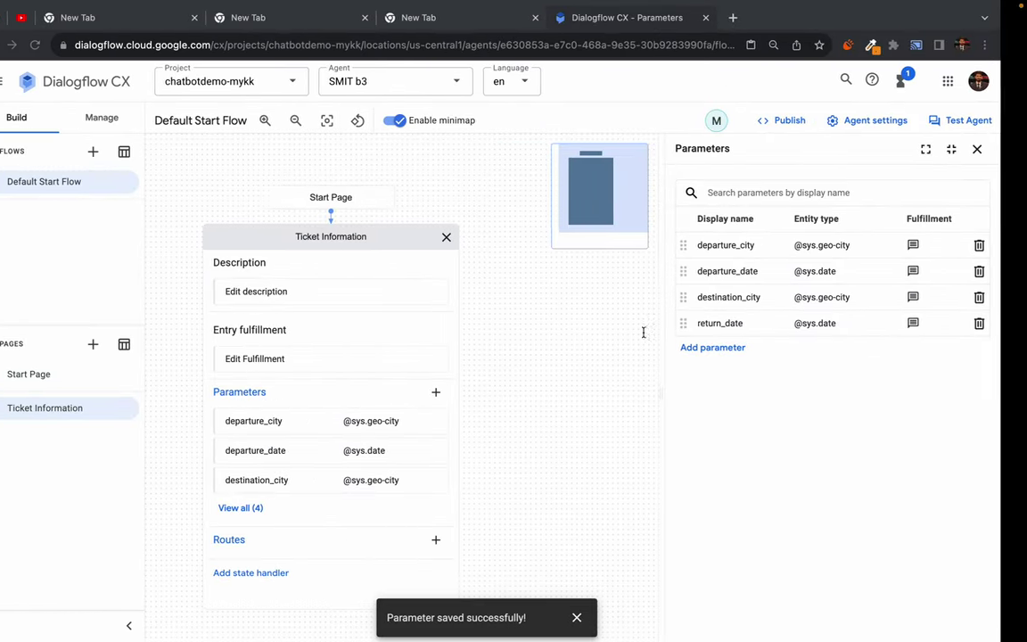
click(752, 349)
click(741, 233)
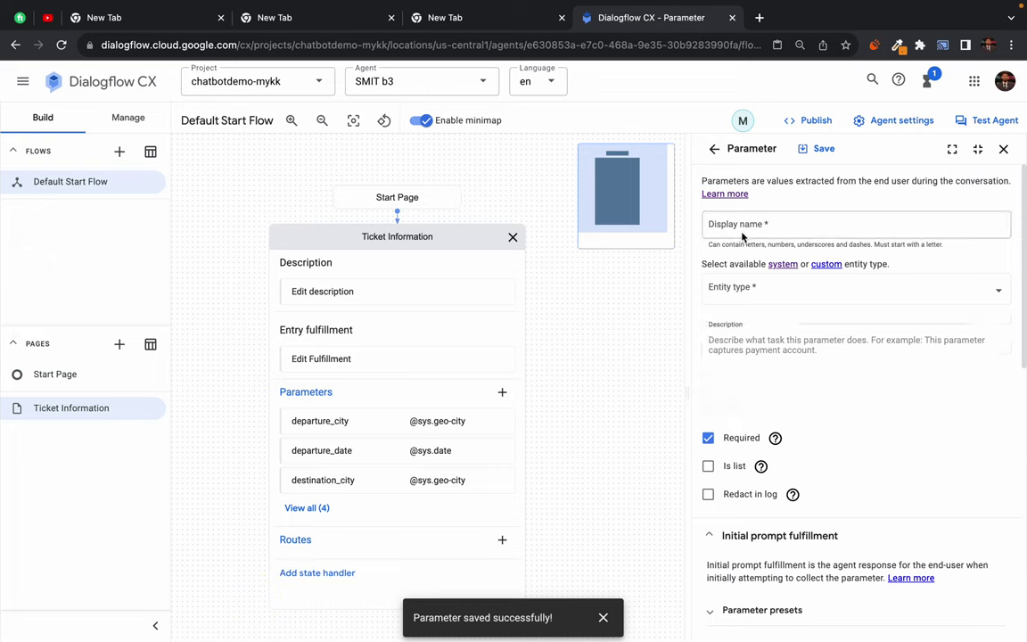
key(ctrl+v)
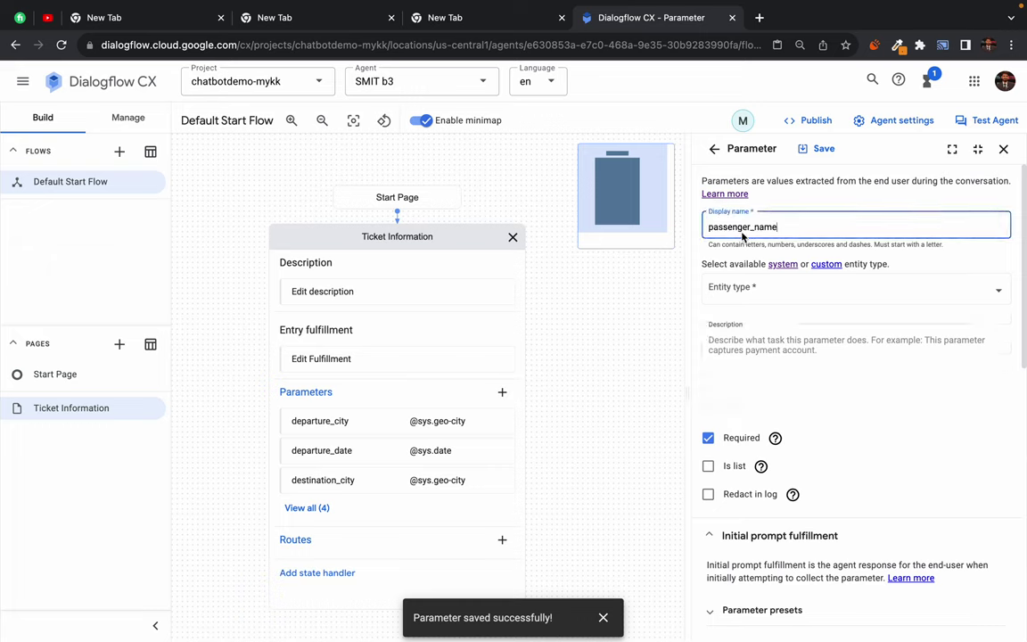
click(752, 288)
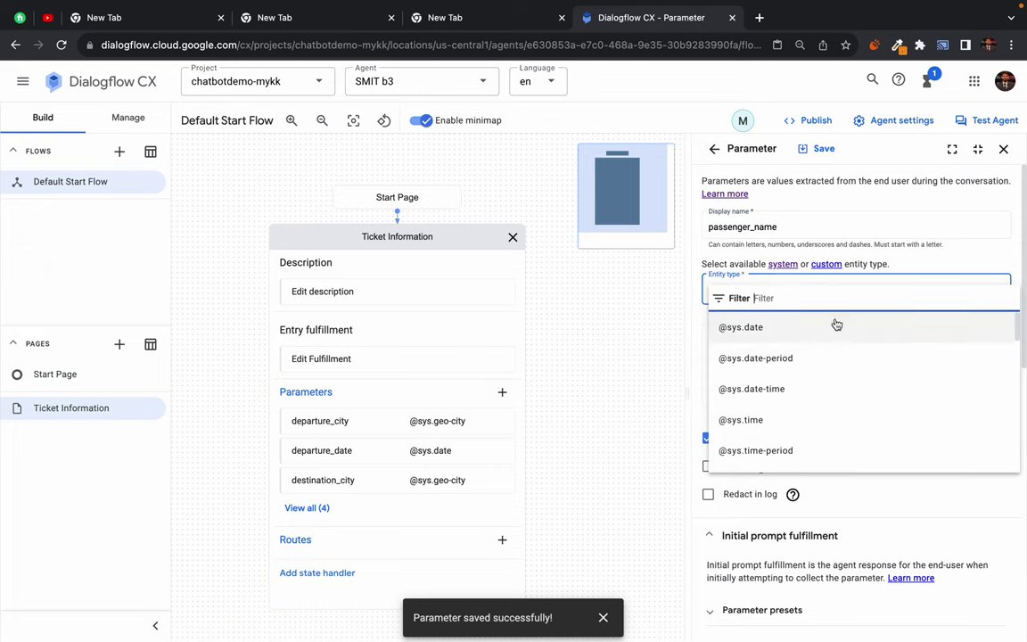
text(any)
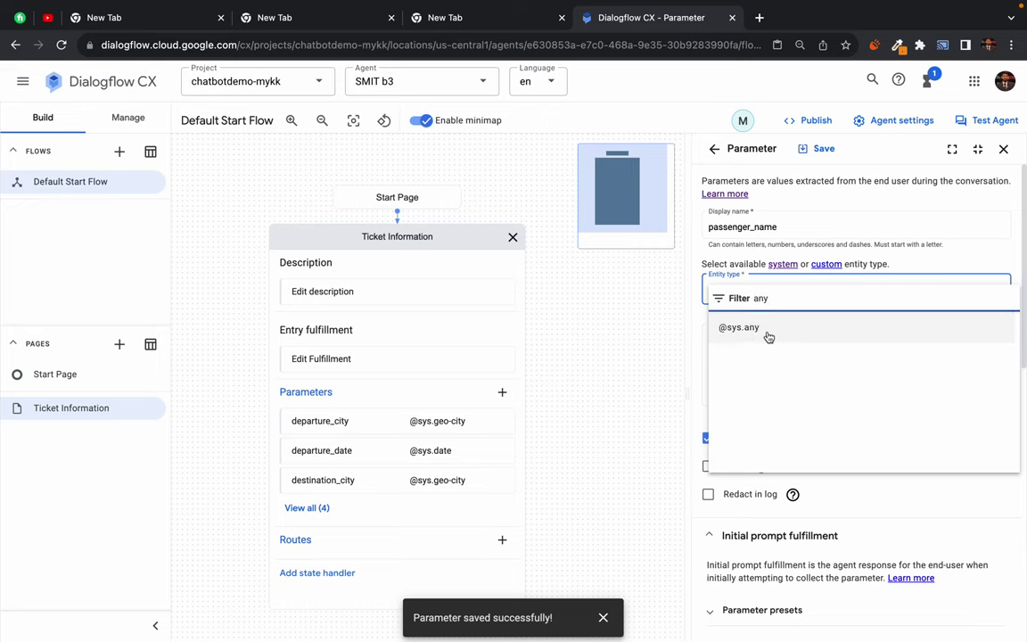
click(757, 334)
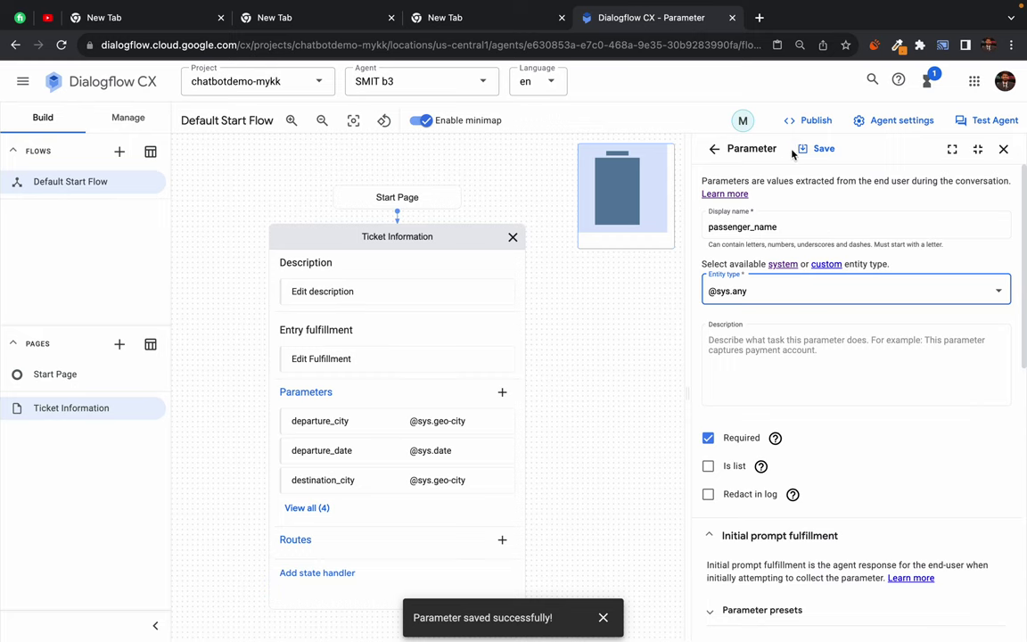
Copy "What is the passenger's name?" from the lab guide into passenger_name's Agent says response, save it and return to the parameter list.
key(alt+Tab)
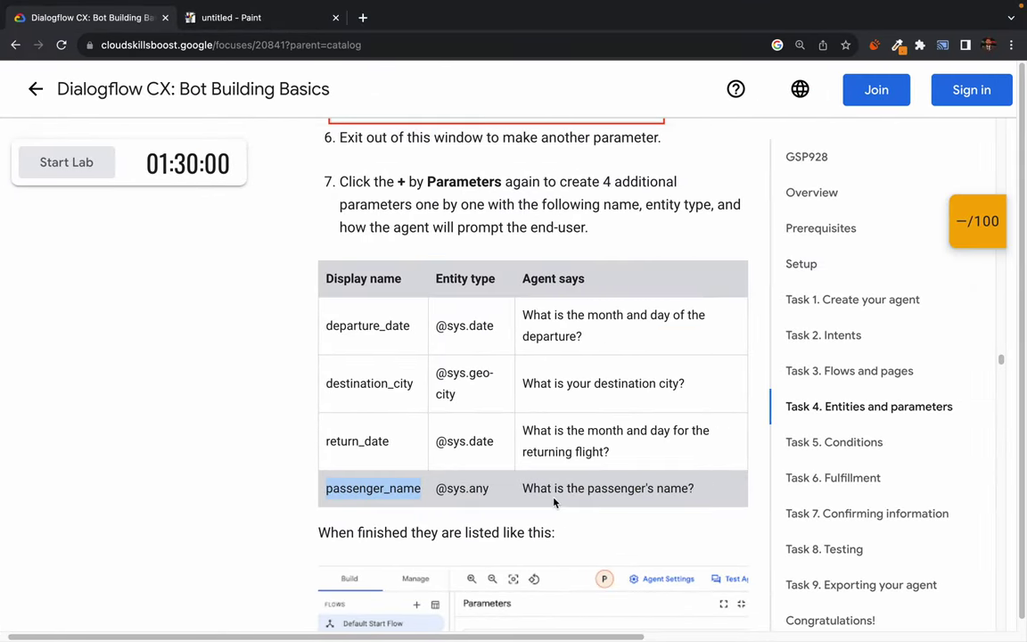
triple_click(536, 489)
key(ctrl+c)
key(alt+Tab)
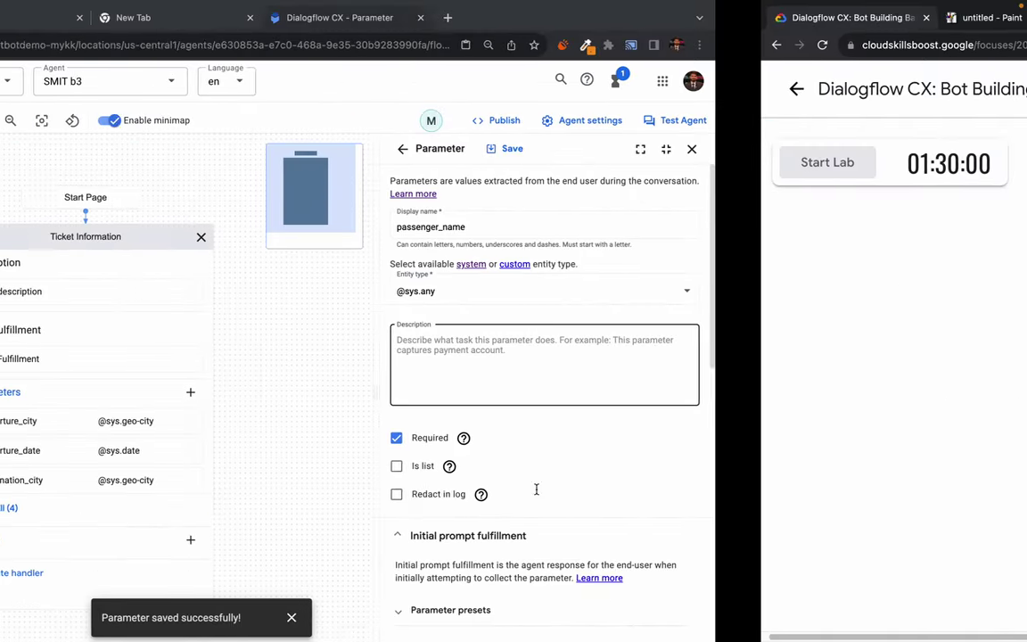
scroll(850, 493, down, 3)
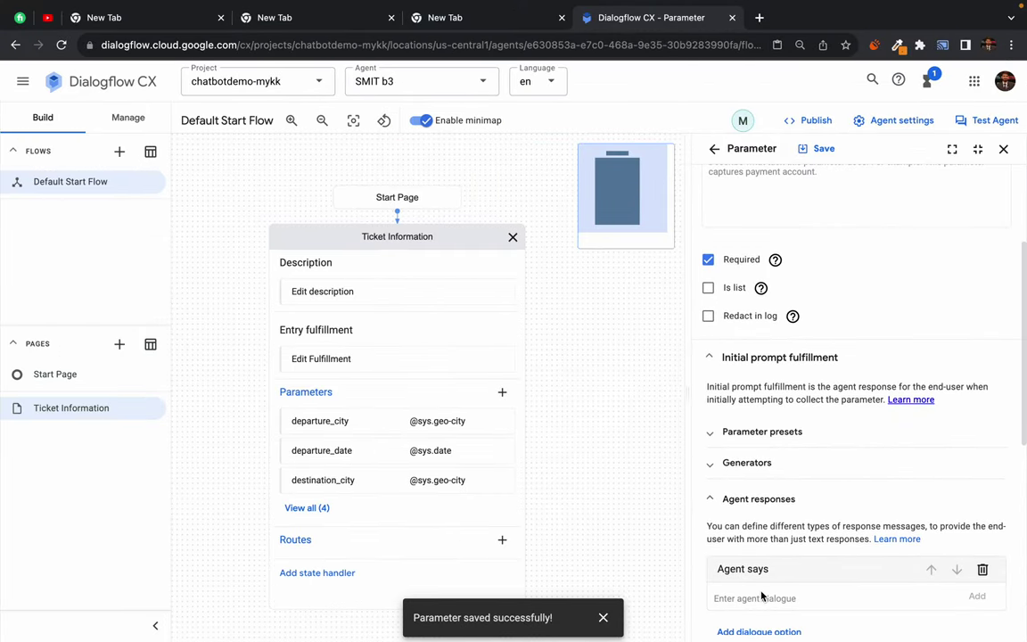
key(ctrl+v)
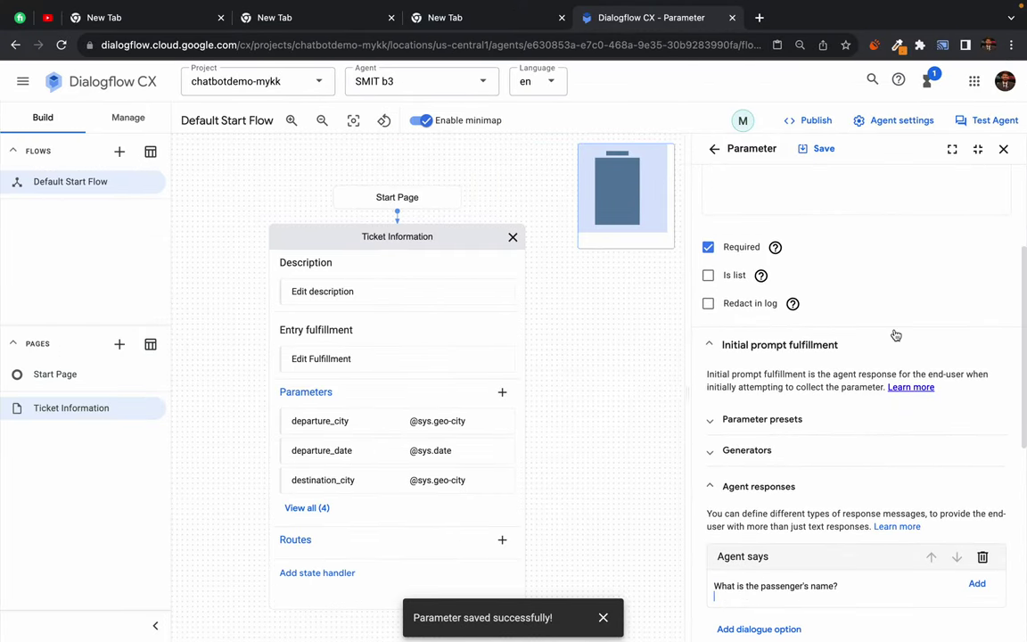
click(818, 149)
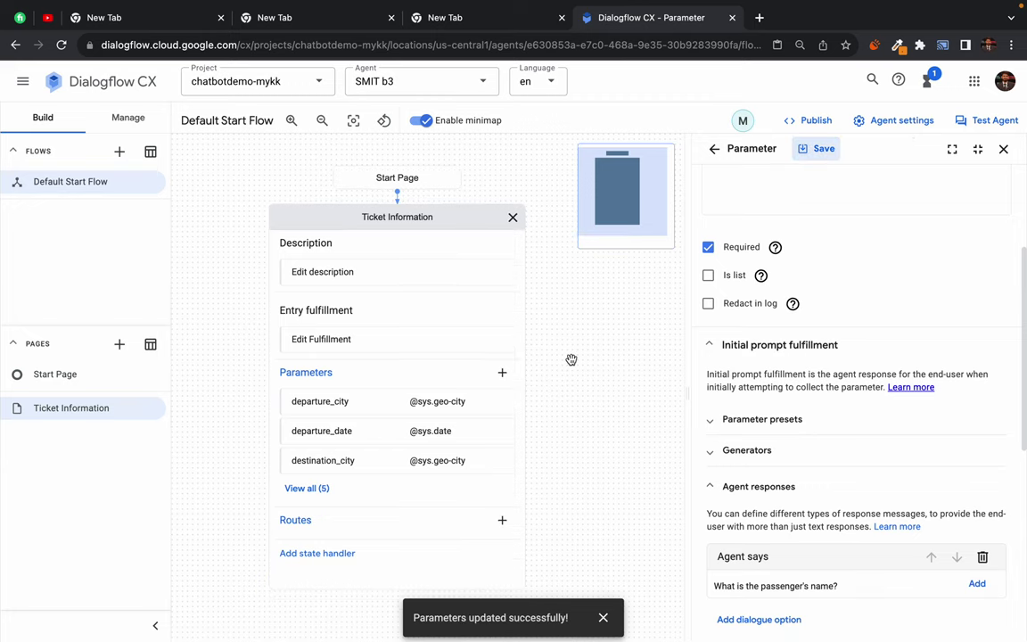
click(715, 150)
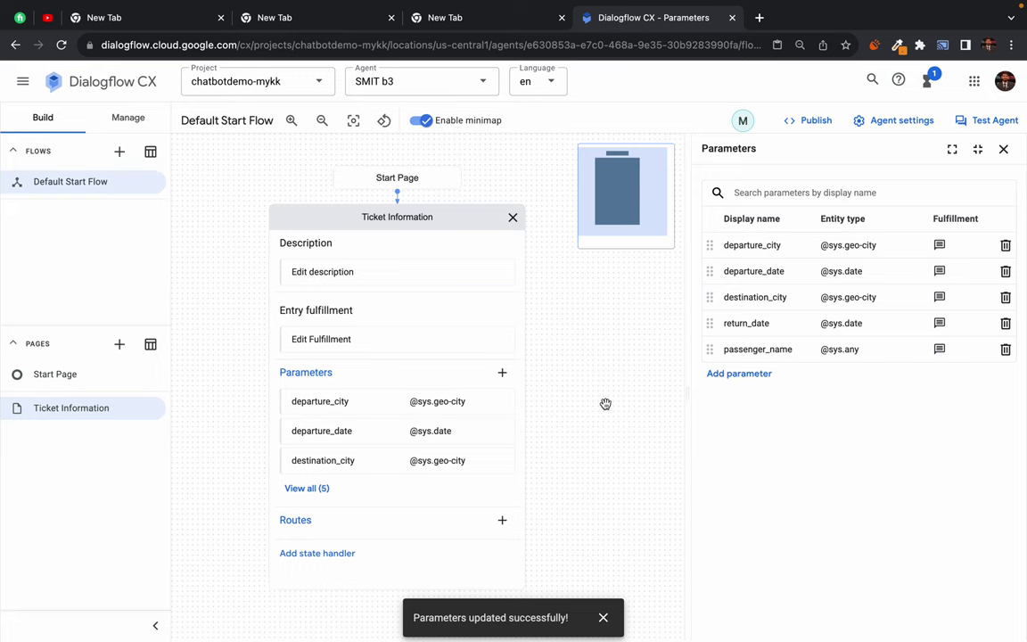
Examine the lab guide's example of the finished parameter list for the flight-booking page.
key(ctrl+Right)
scroll(384, 403, down, 5)
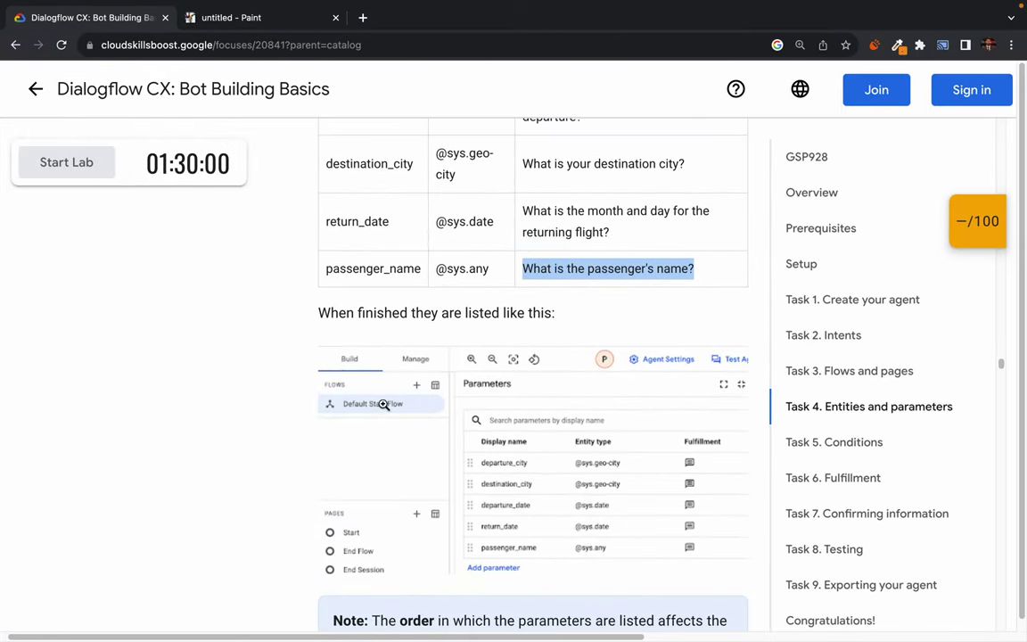
drag(329, 313, 534, 313)
triple_click(539, 313)
double_click(481, 313)
scroll(575, 408, down, 1)
scroll(589, 356, down, 2)
scroll(624, 421, down, 1)
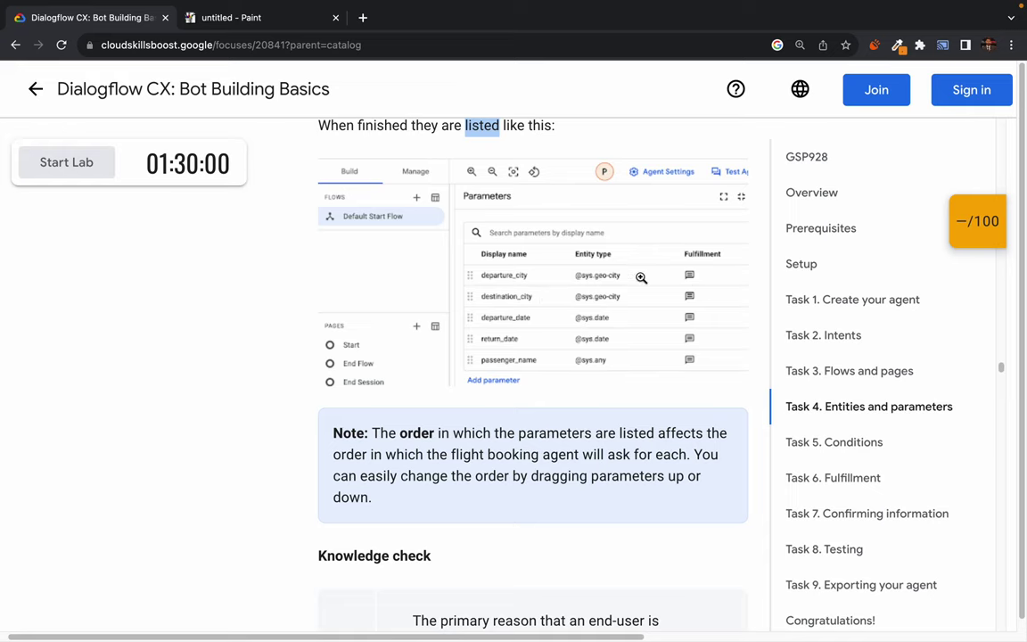
Read the lab guide's note on how the parameter order affects the agent's questions and how to reorder parameters.
scroll(542, 417, down, 2)
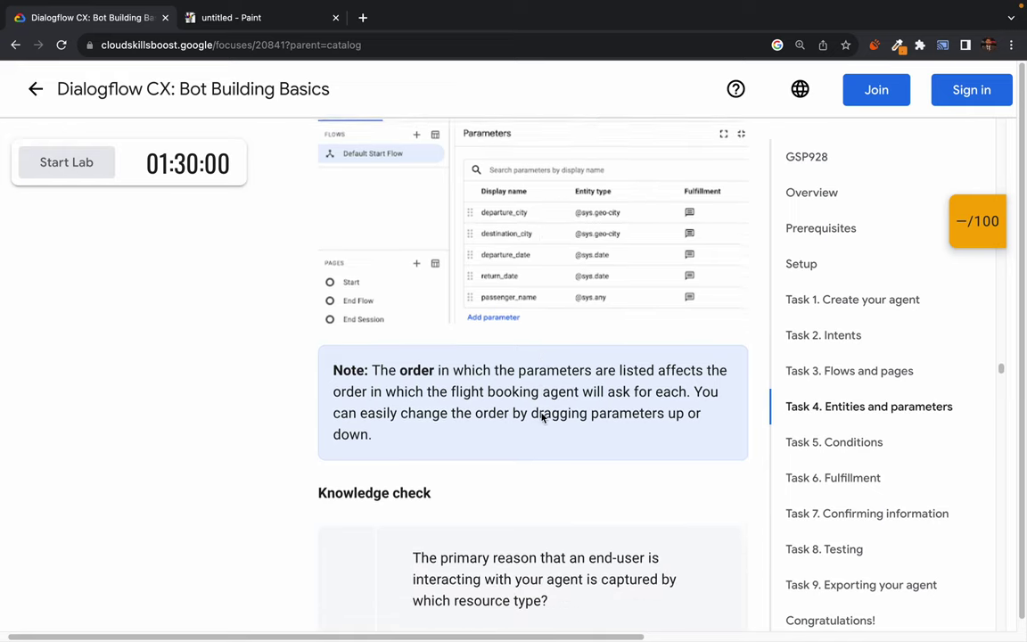
scroll(542, 417, down, 3)
scroll(541, 414, up, 2)
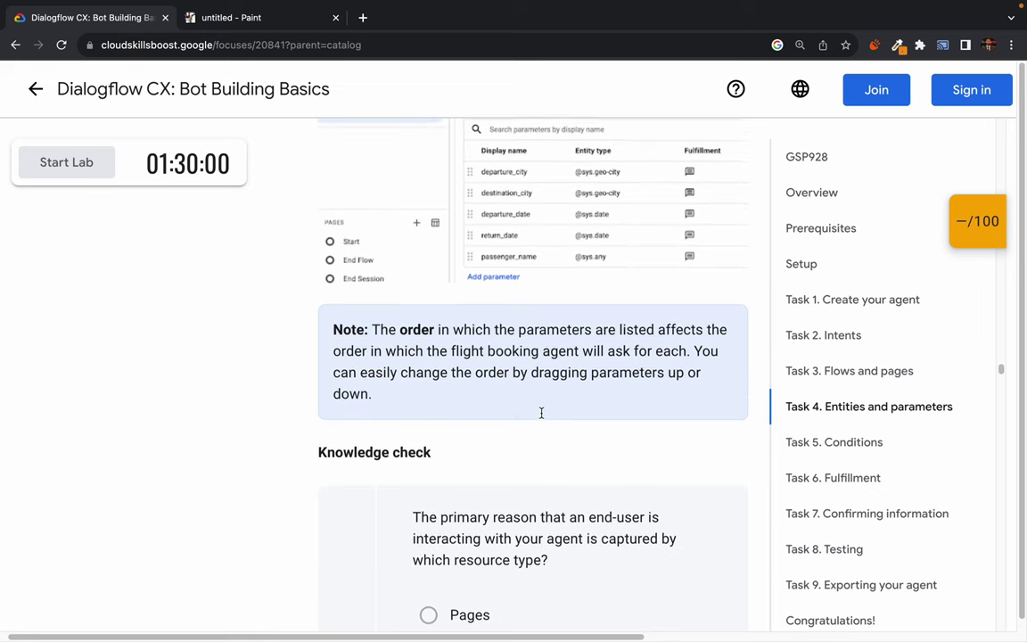
scroll(541, 413, down, 1)
drag(381, 307, 558, 307)
double_click(556, 308)
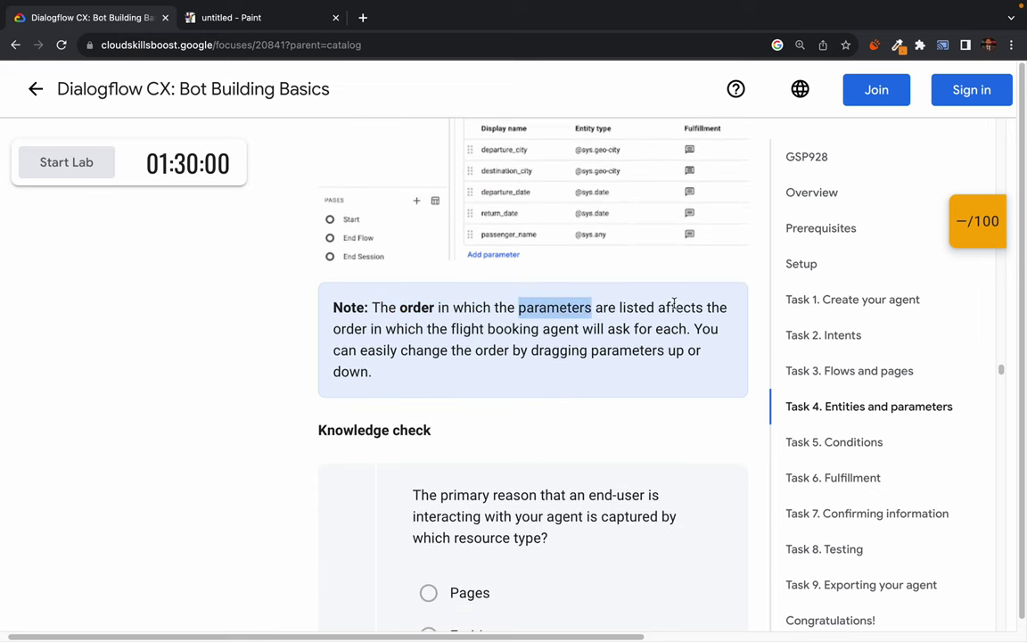
double_click(667, 308)
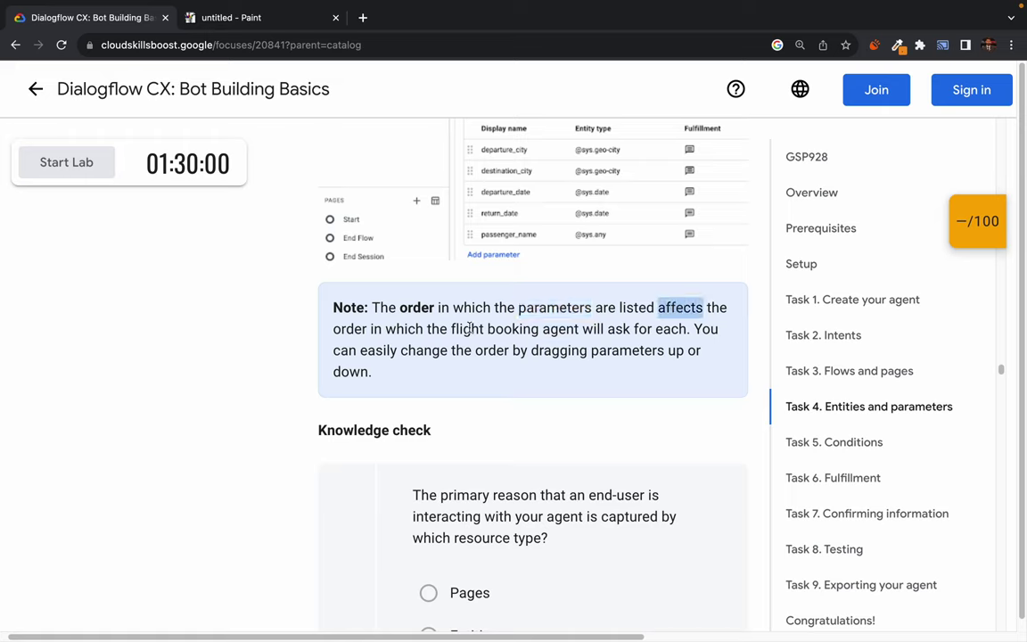
double_click(512, 328)
double_click(660, 329)
scroll(485, 192, up, 1)
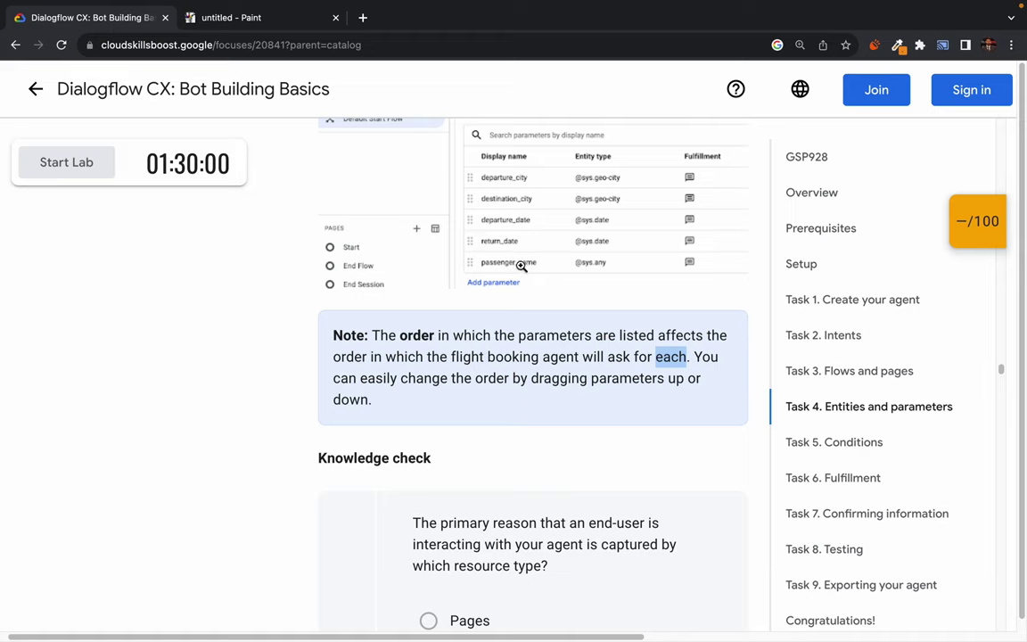
drag(341, 378, 586, 380)
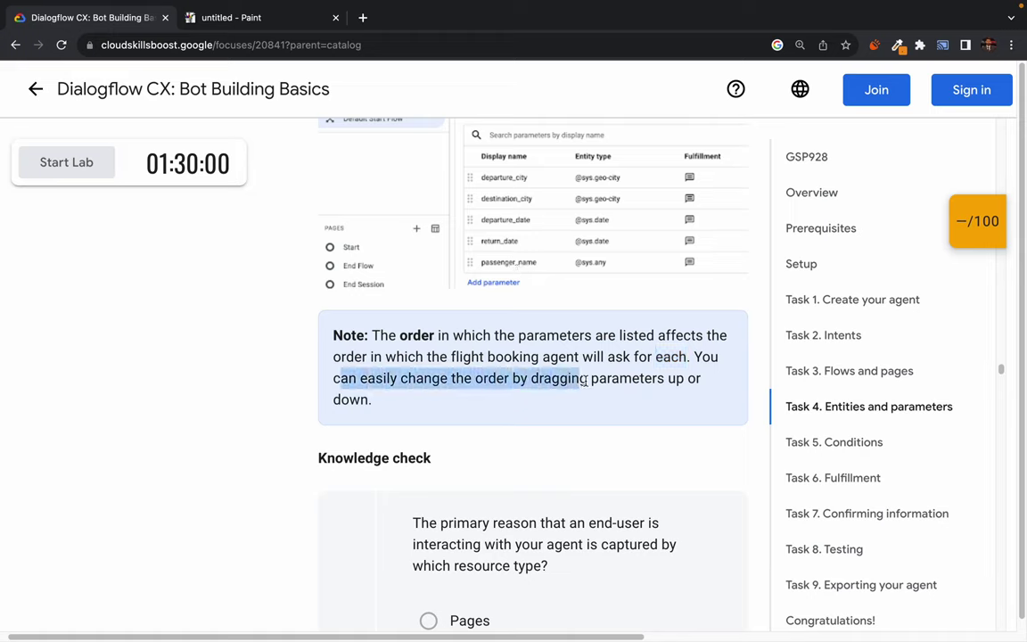
triple_click(664, 385)
click(664, 385)
Check the order of the Ticket Information parameters in the agent and go back to the lab guide.
key(ctrl+Left)
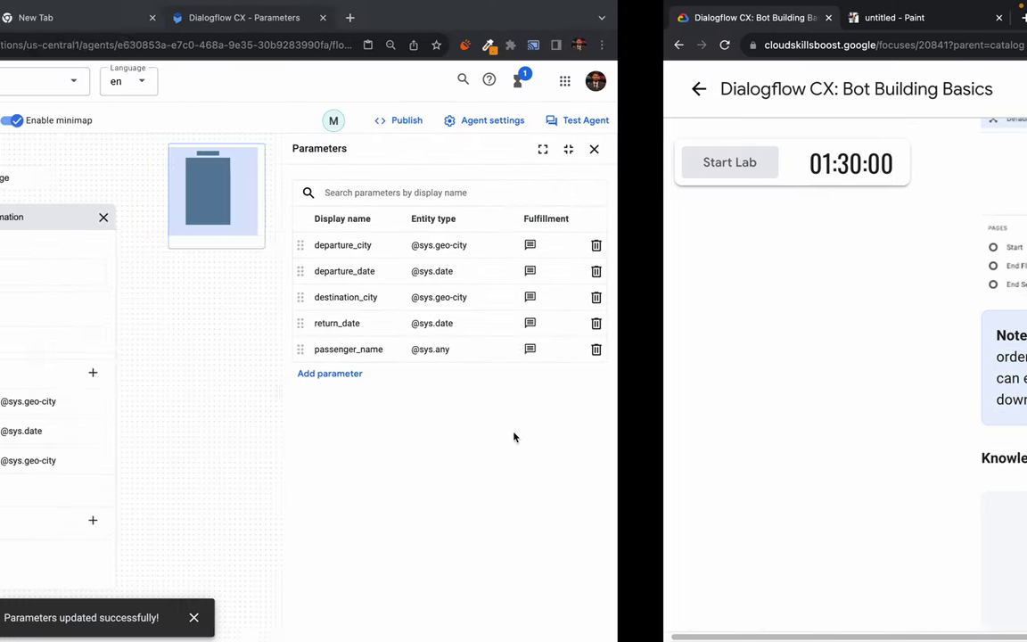
mouse_move(709, 348)
mouse_down()
mouse_move(711, 325)
mouse_move(711, 353)
mouse_up()
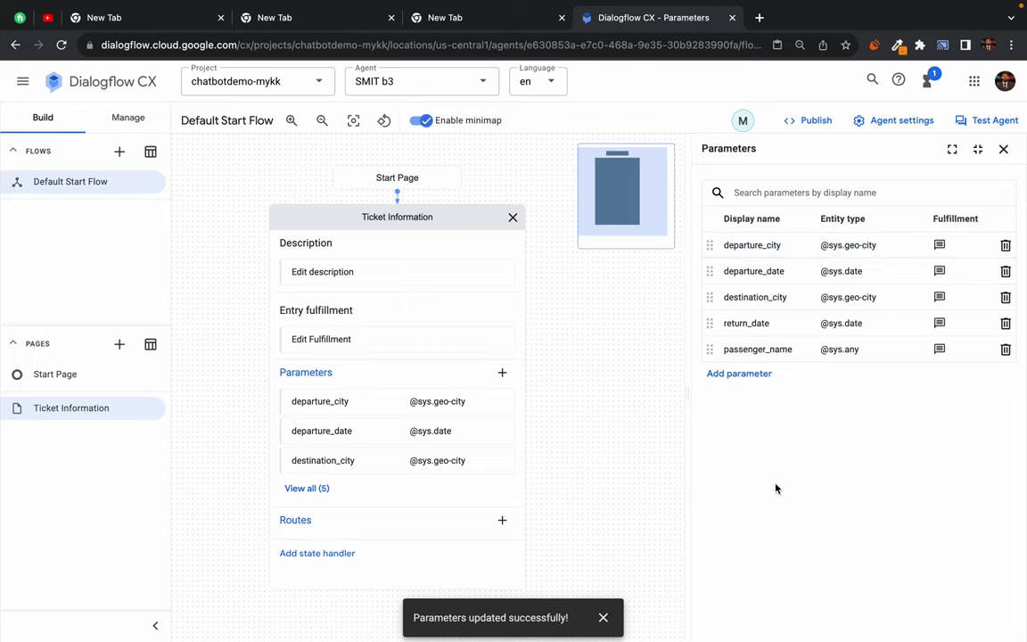
key(ctrl+Right)
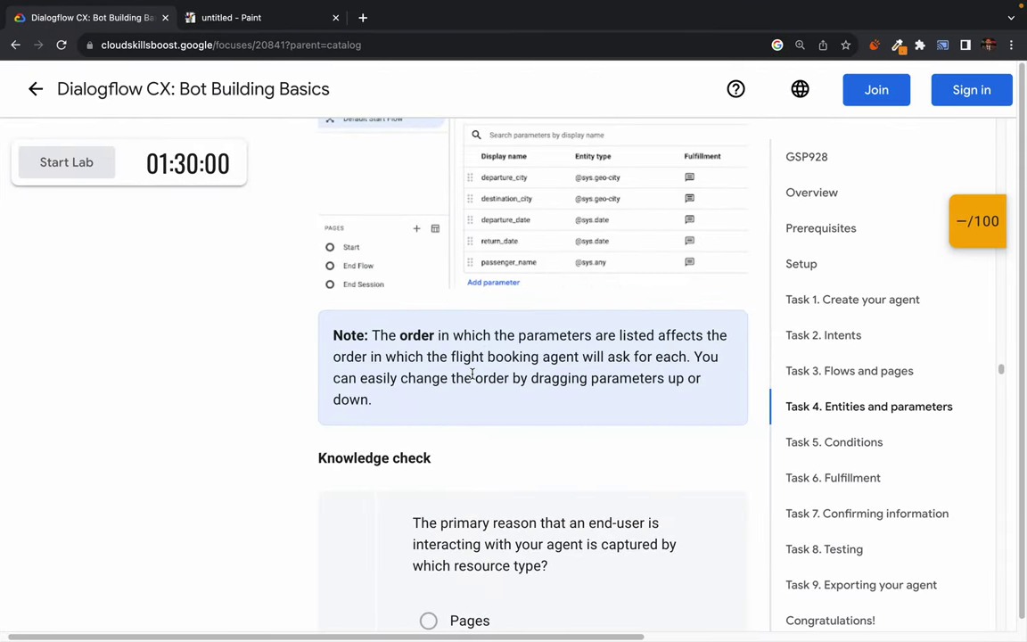
Read the lab guide's introduction to Task 5 on routing the end user to another page with a condition.
scroll(551, 460, down, 15)
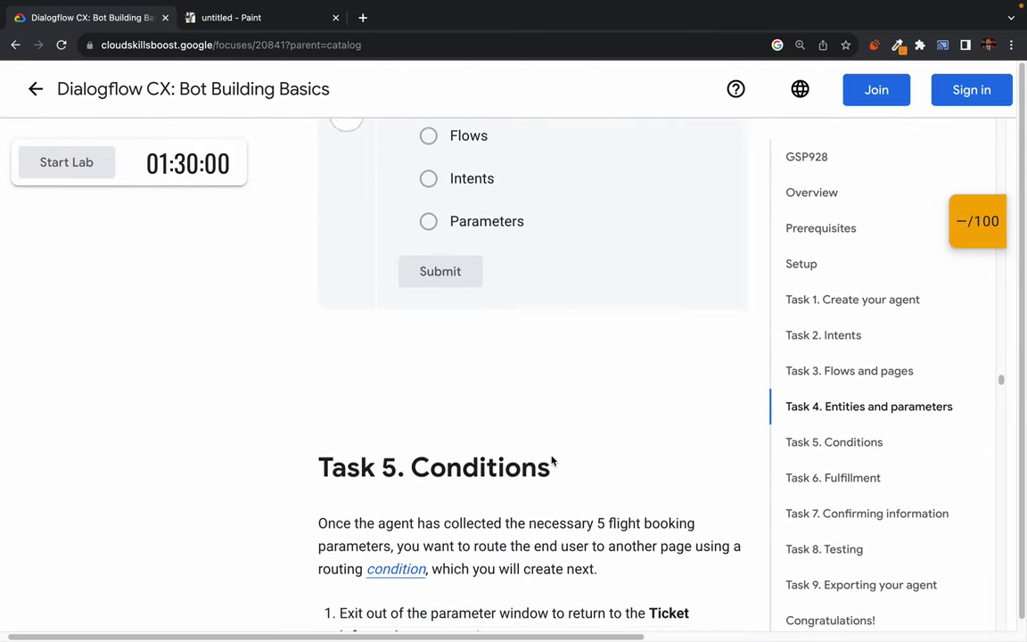
scroll(551, 460, down, 5)
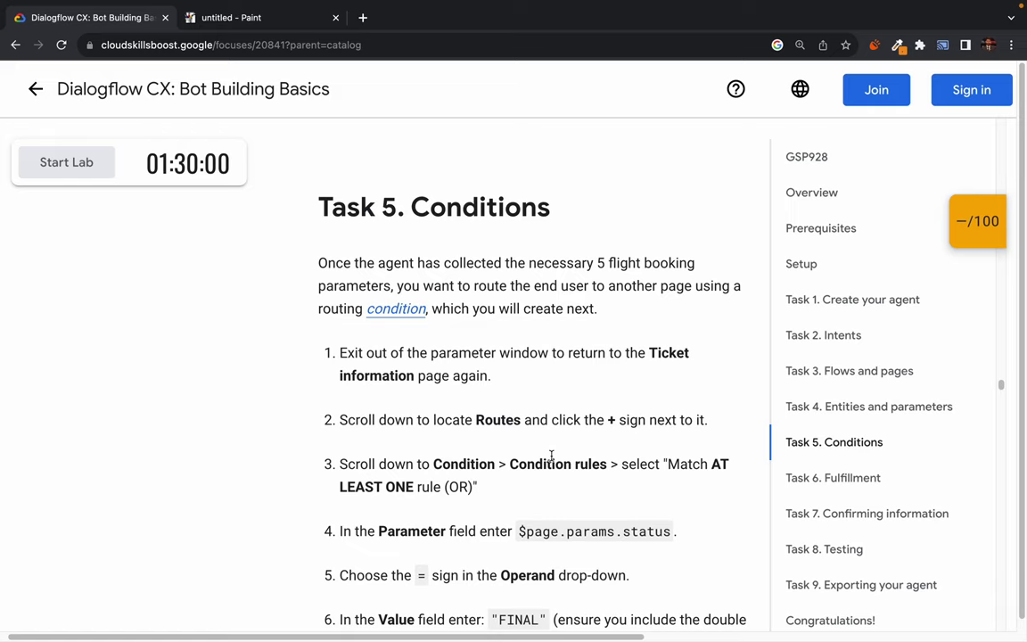
drag(319, 263, 481, 267)
double_click(472, 264)
double_click(560, 264)
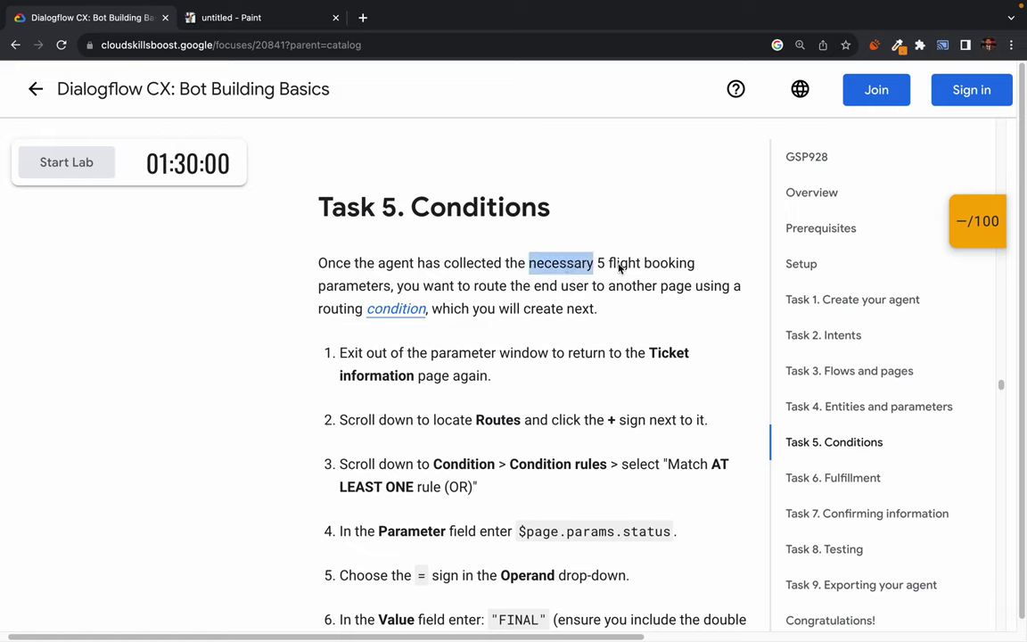
double_click(624, 264)
double_click(668, 263)
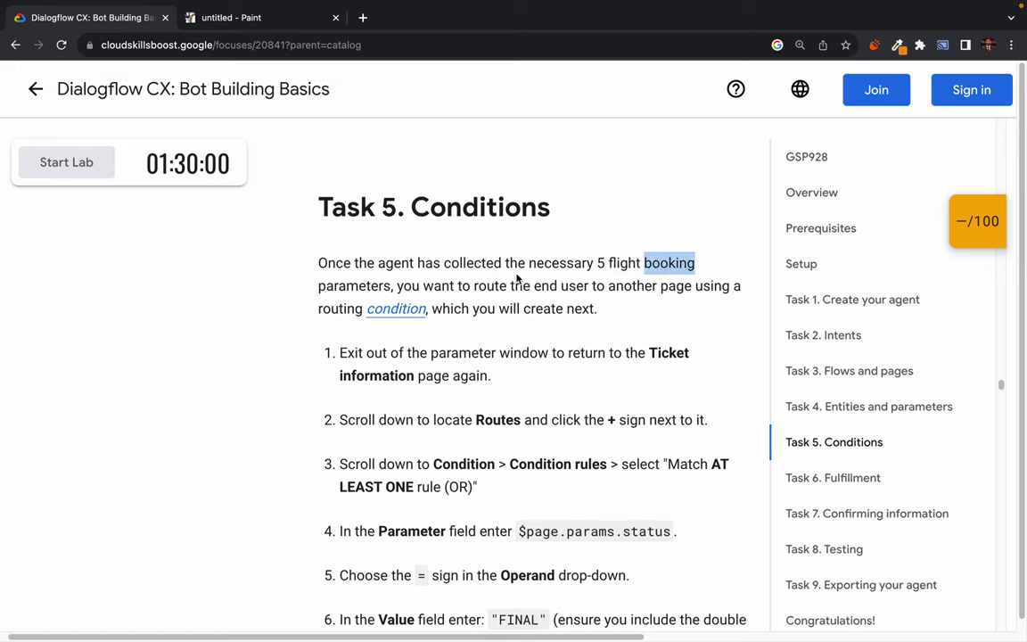
double_click(354, 285)
double_click(438, 286)
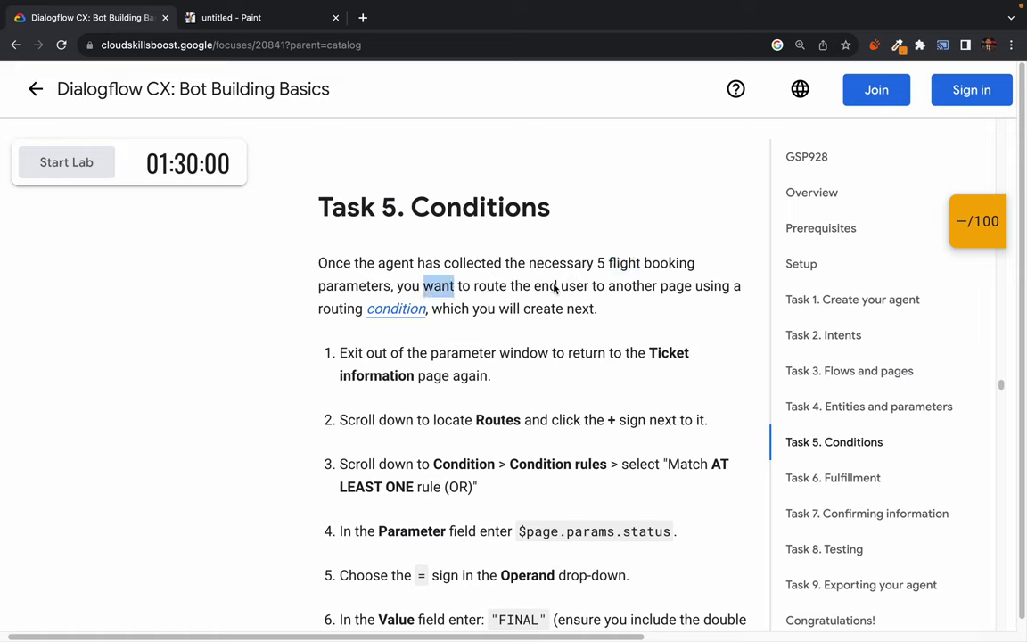
double_click(520, 286)
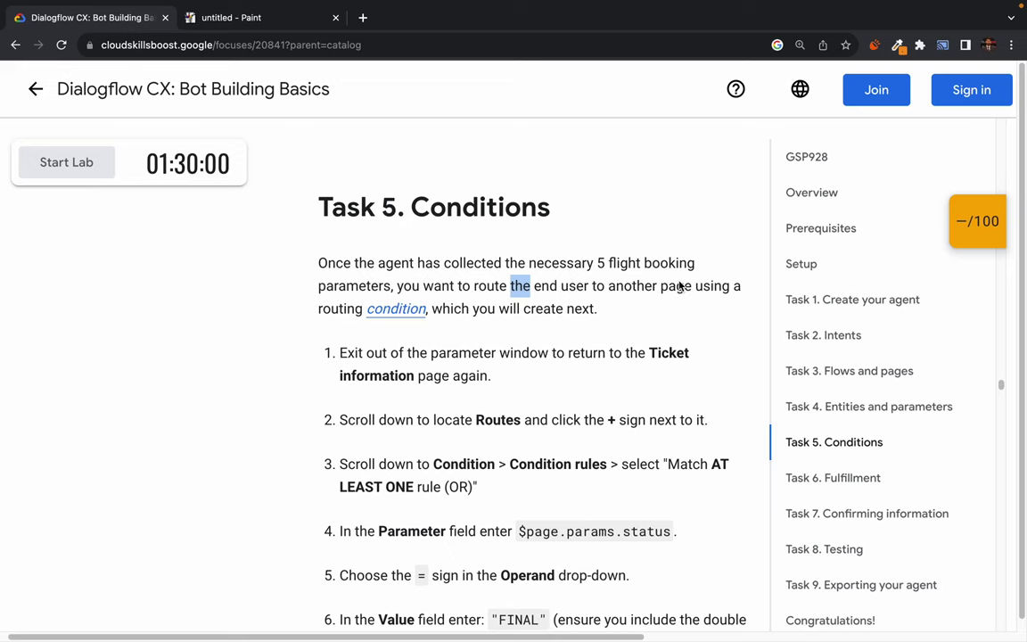
triple_click(679, 286)
click(679, 286)
drag(332, 309, 514, 311)
double_click(451, 309)
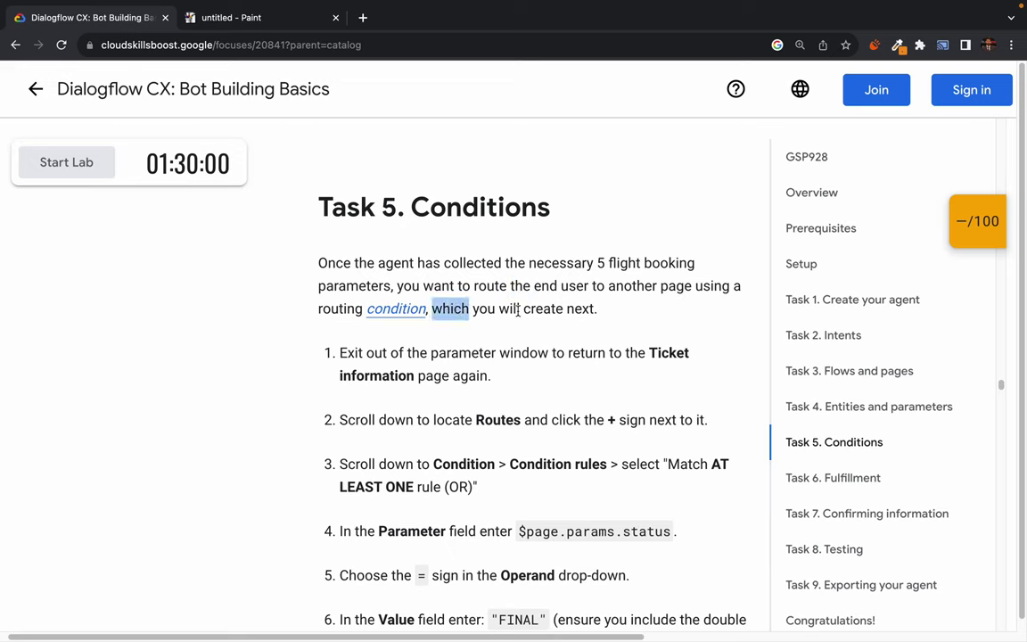
click(500, 275)
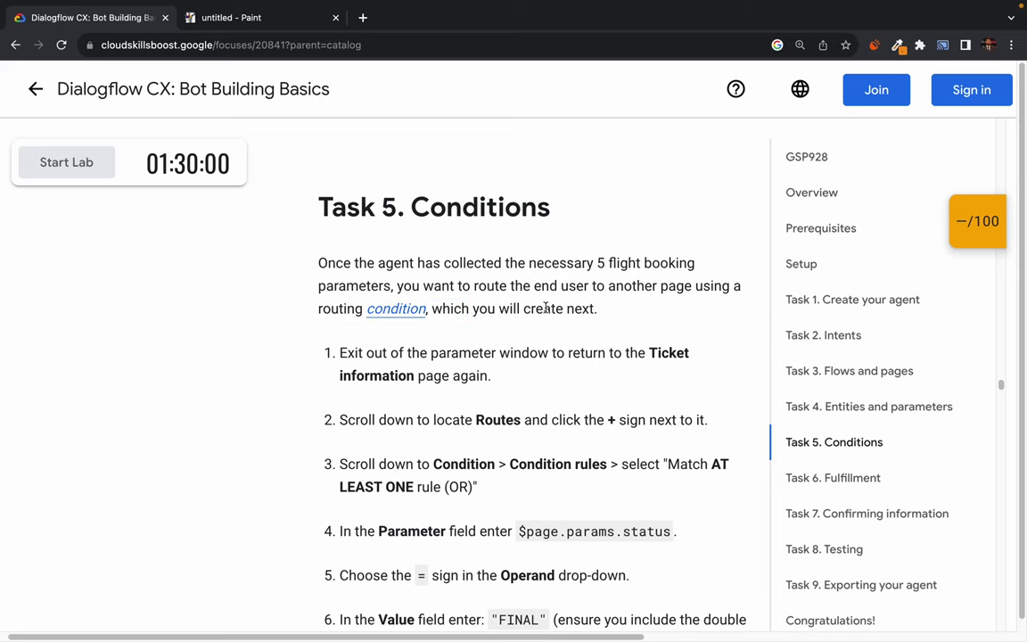
drag(380, 263, 605, 307)
click(606, 307)
Check the Ticket Information page in the agent, and read the lab guide's steps on returning to it and adding a route.
key(ctrl+Right)
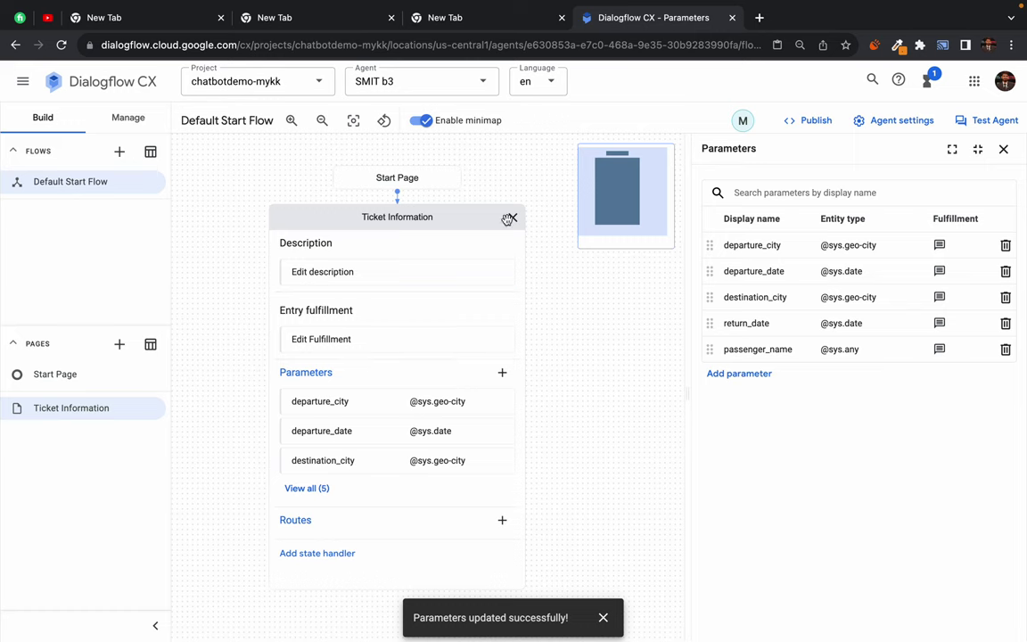
scroll(633, 376, down, 3)
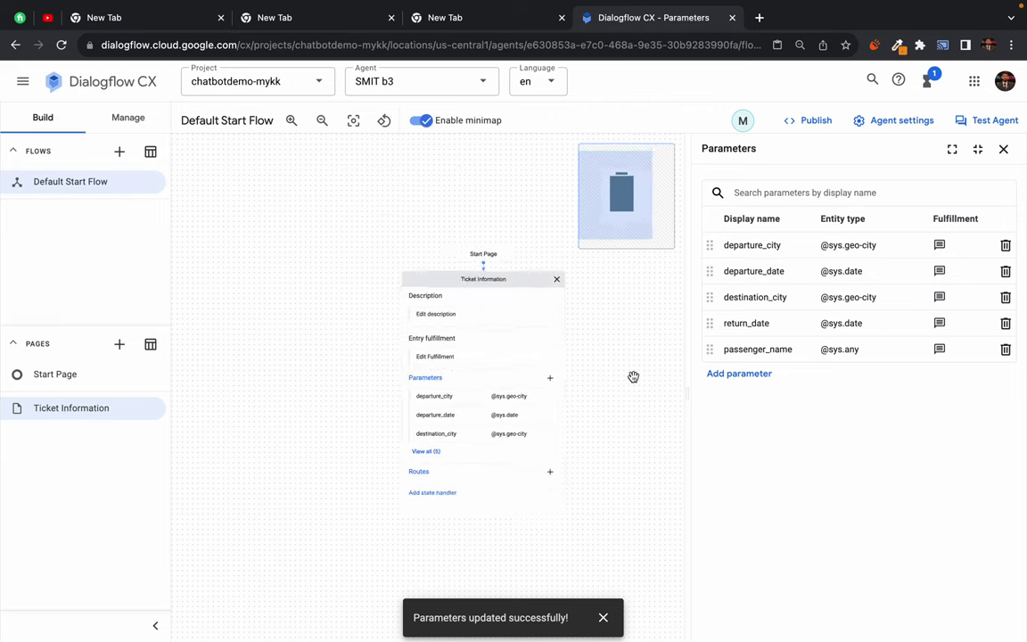
click(353, 120)
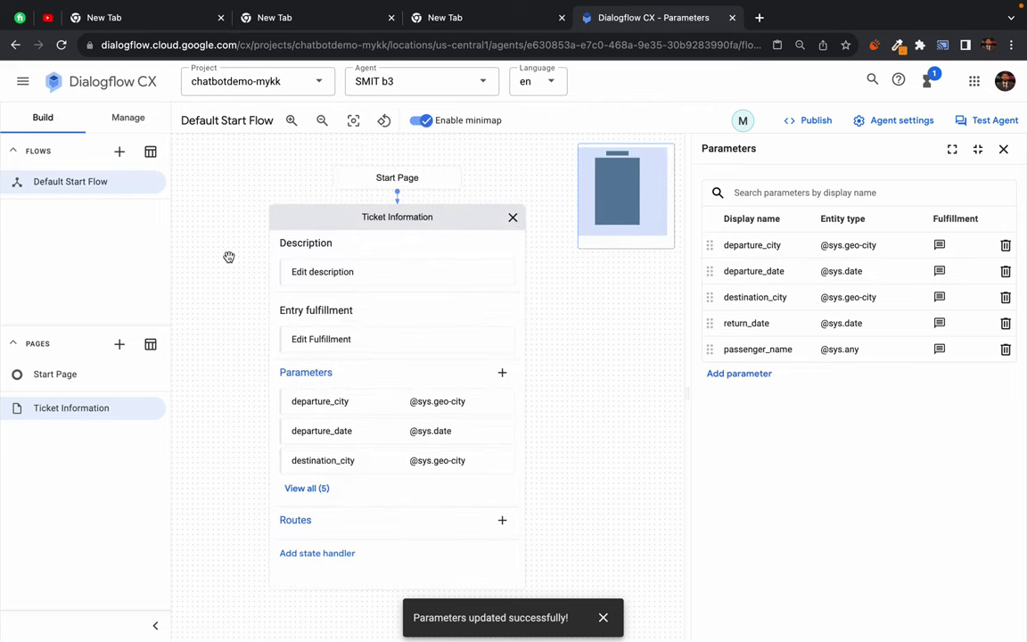
drag(230, 275, 232, 231)
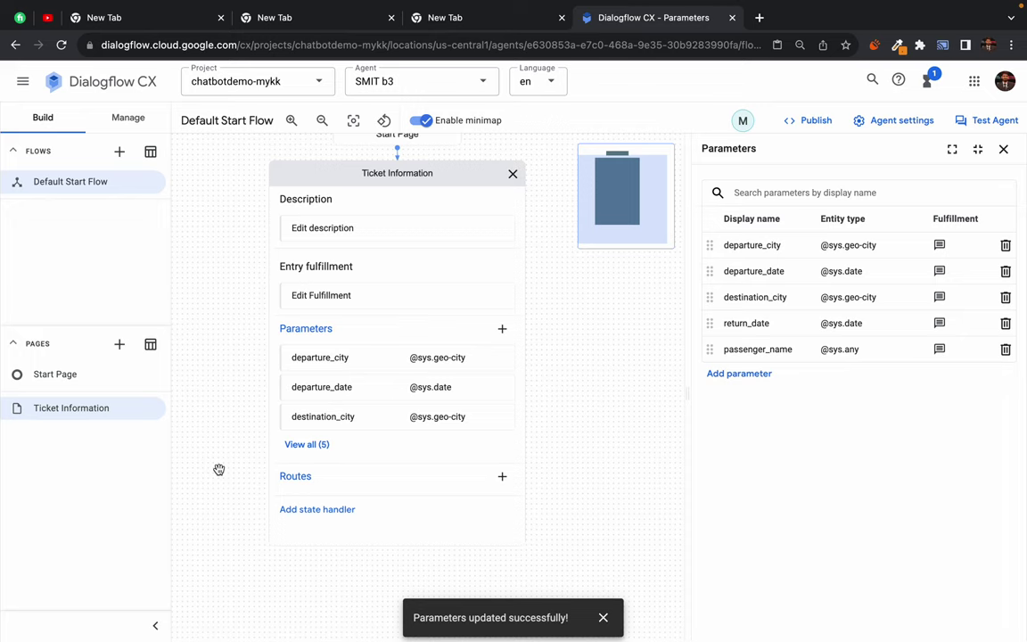
key(ctrl+Right)
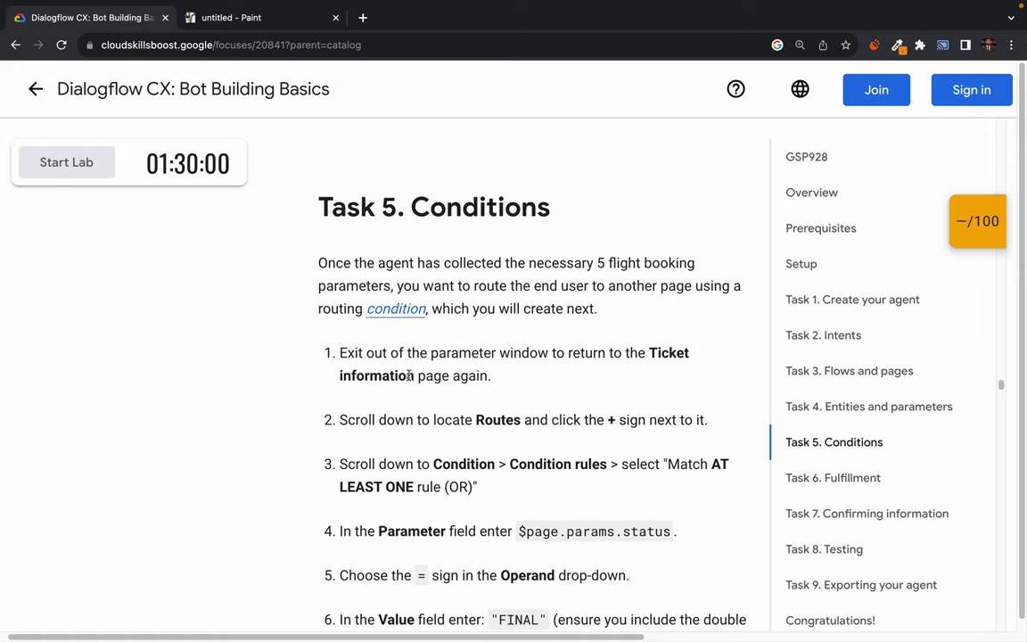
drag(418, 376, 491, 375)
click(491, 375)
drag(347, 421, 495, 420)
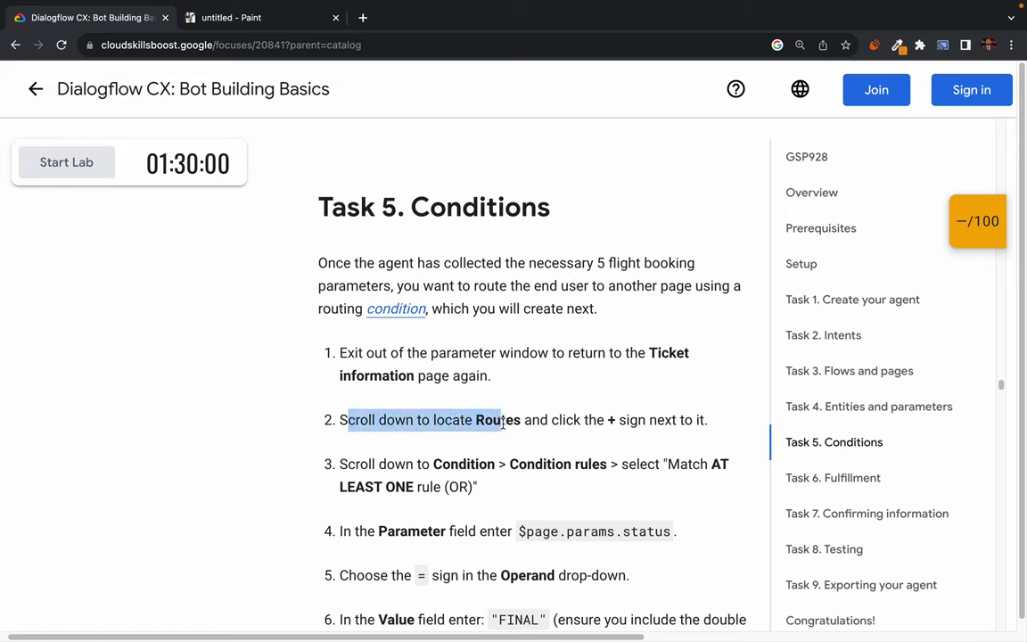
double_click(508, 423)
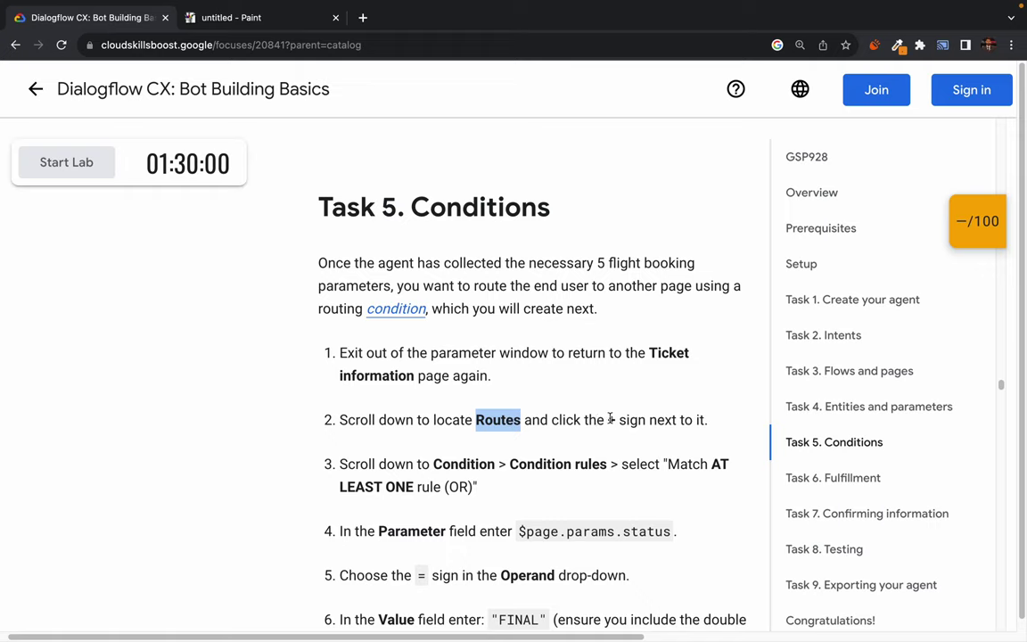
drag(607, 421, 690, 419)
click(692, 419)
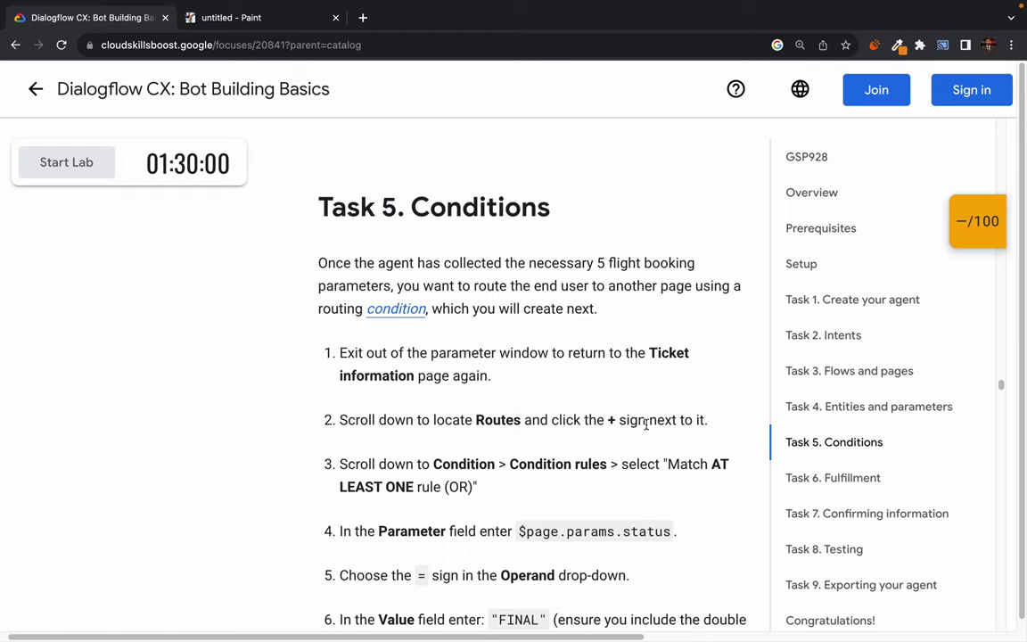
Return to the agent, leave the parameter list, and compare the sections of the Start Page and Ticket Information pages.
key(ctrl+Left)
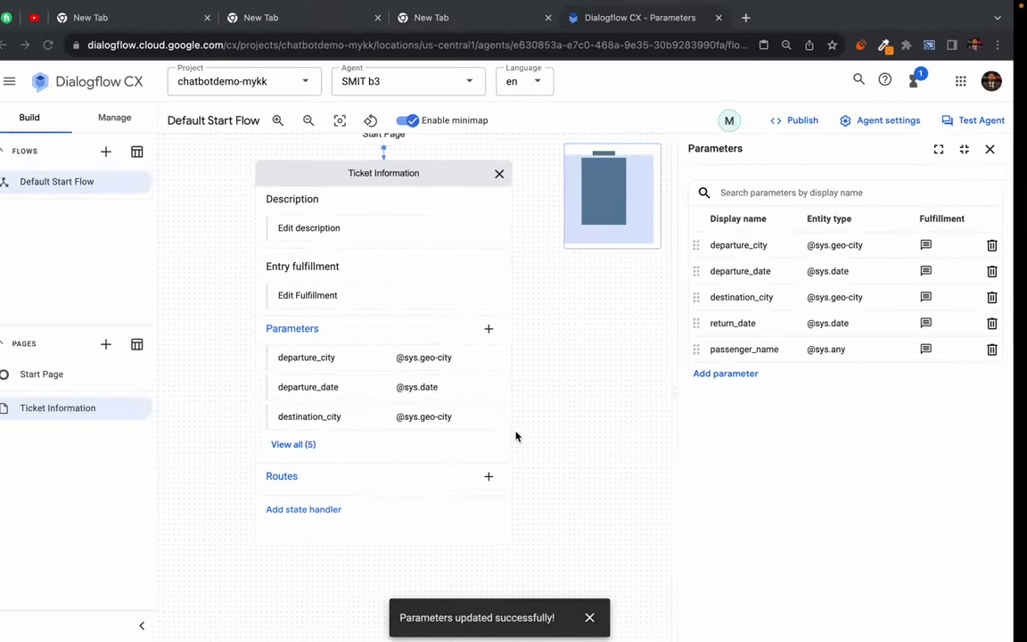
double_click(334, 175)
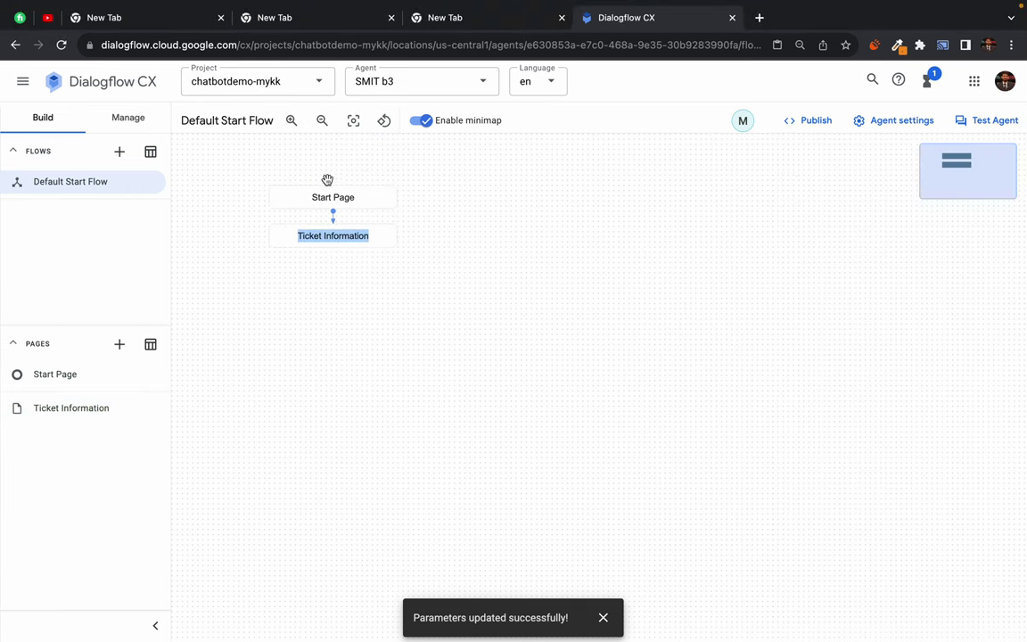
click(290, 239)
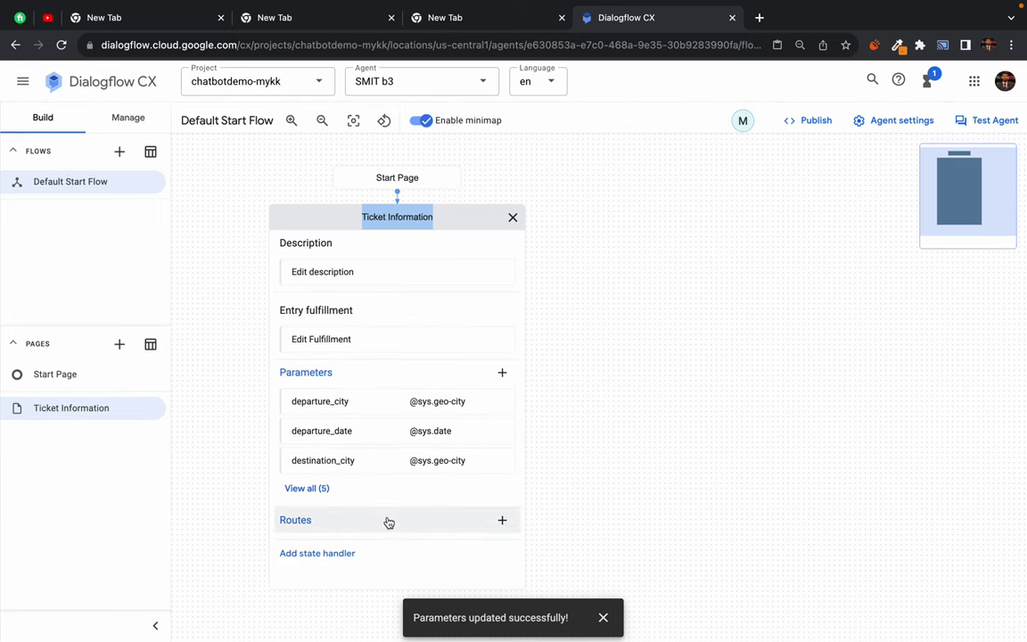
click(357, 178)
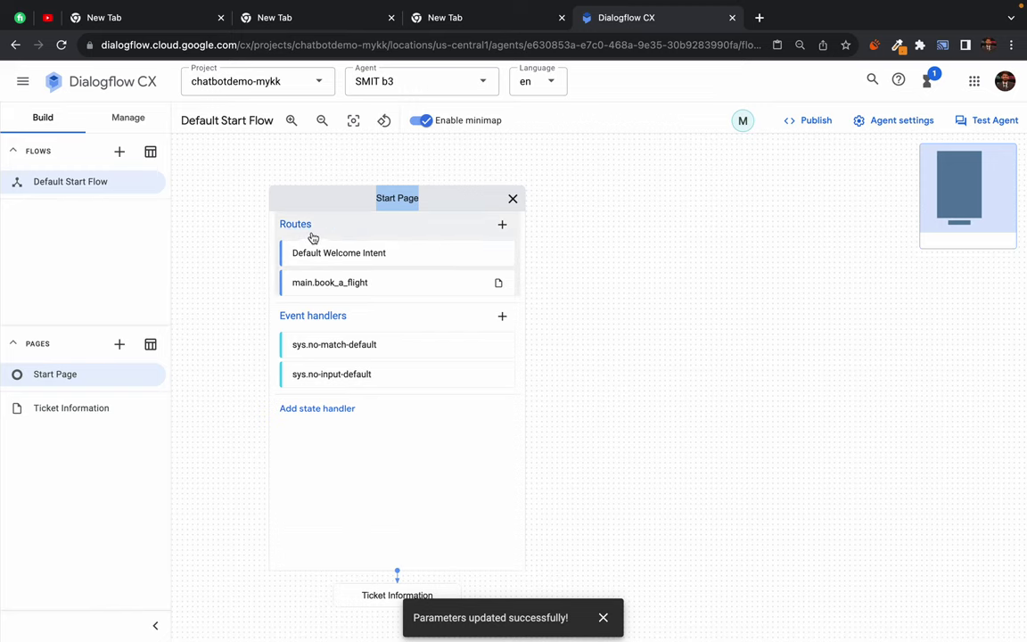
click(350, 602)
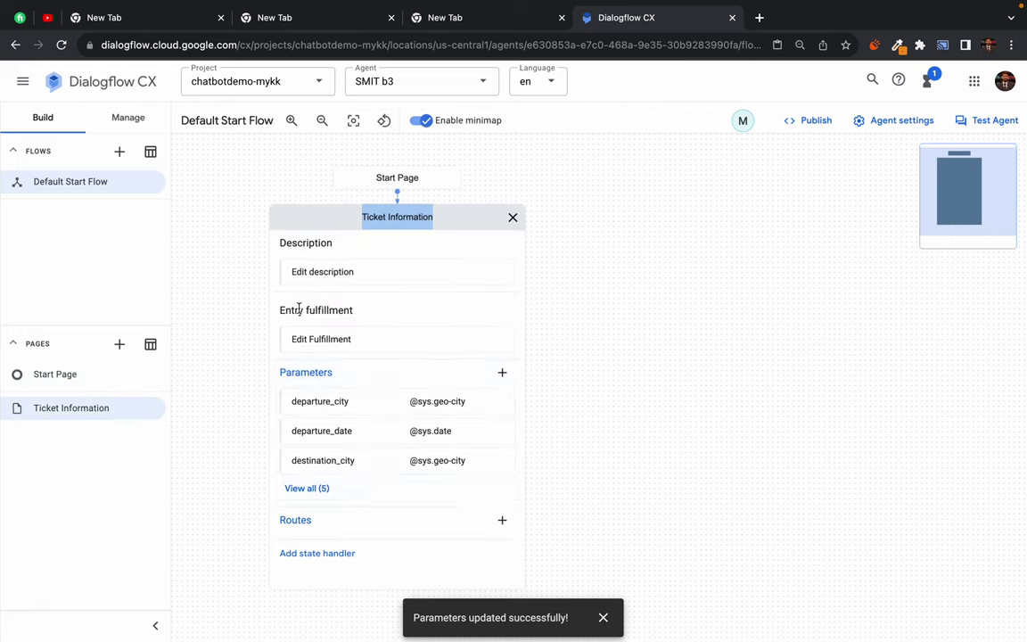
drag(299, 311, 376, 316)
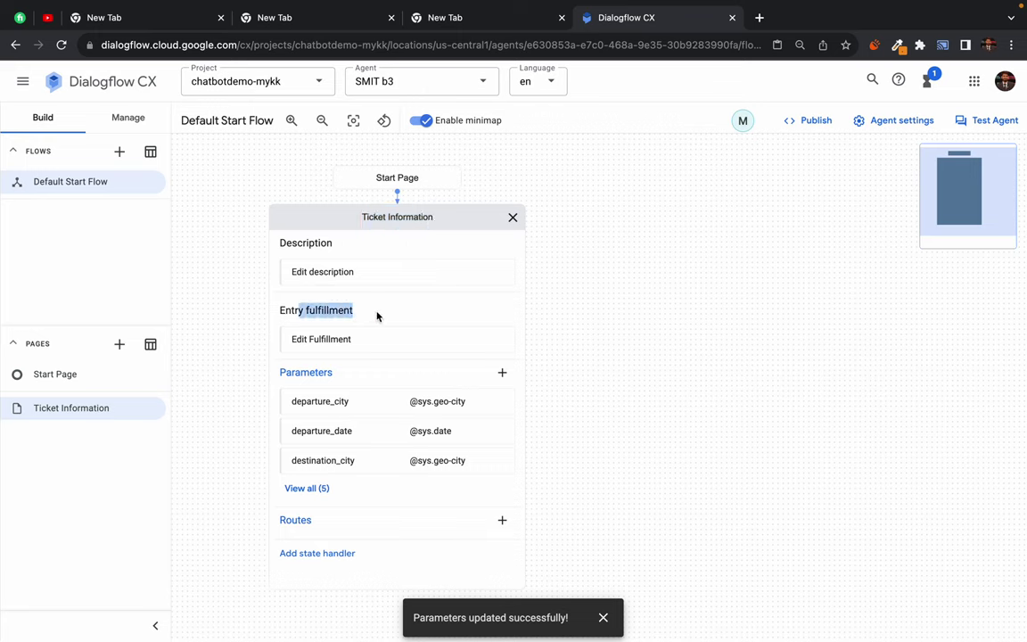
triple_click(306, 312)
click(389, 178)
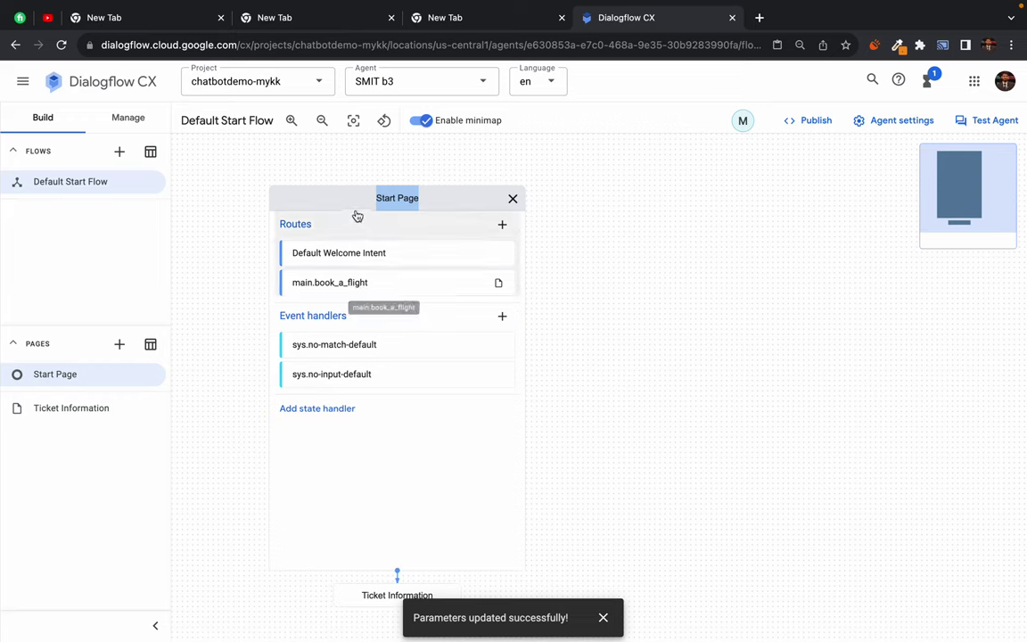
Set the Ticket Information page's entry fulfillment response to "Wellcome to Flight information page" and save it.
click(362, 593)
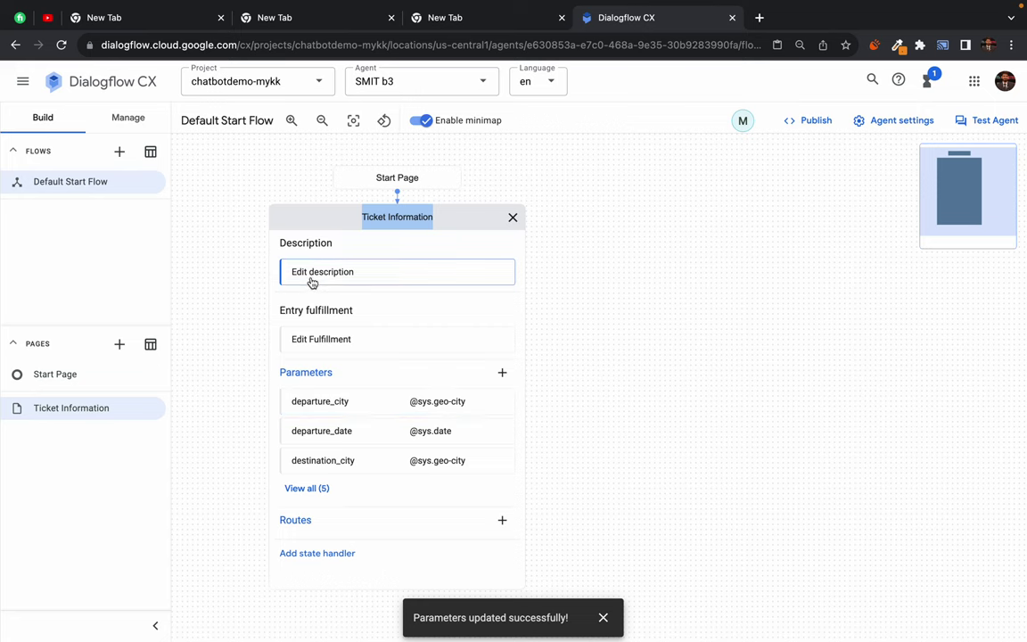
click(347, 342)
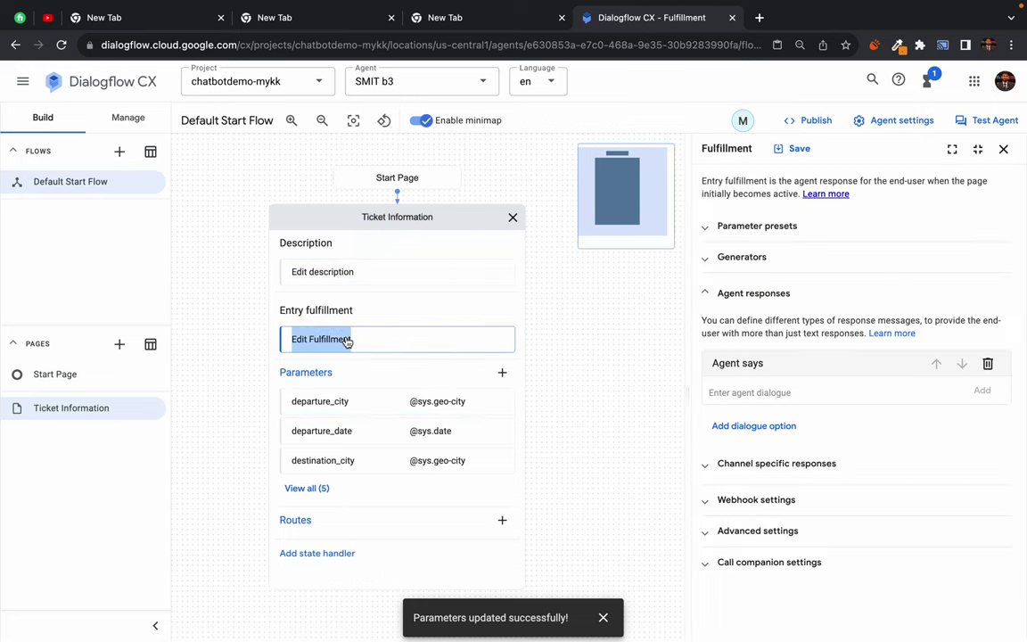
click(774, 389)
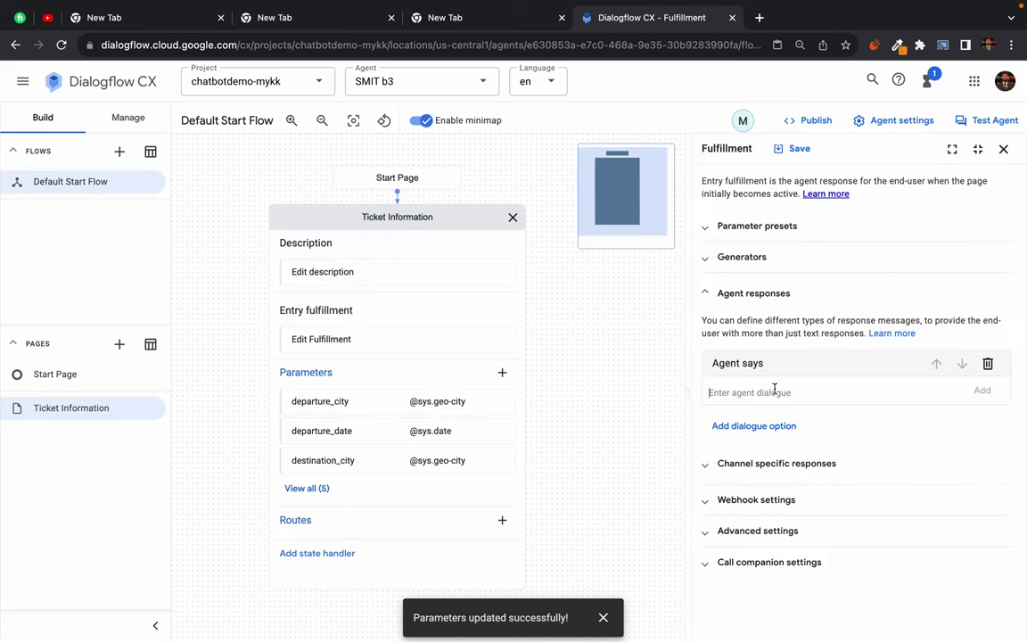
text(Welc)
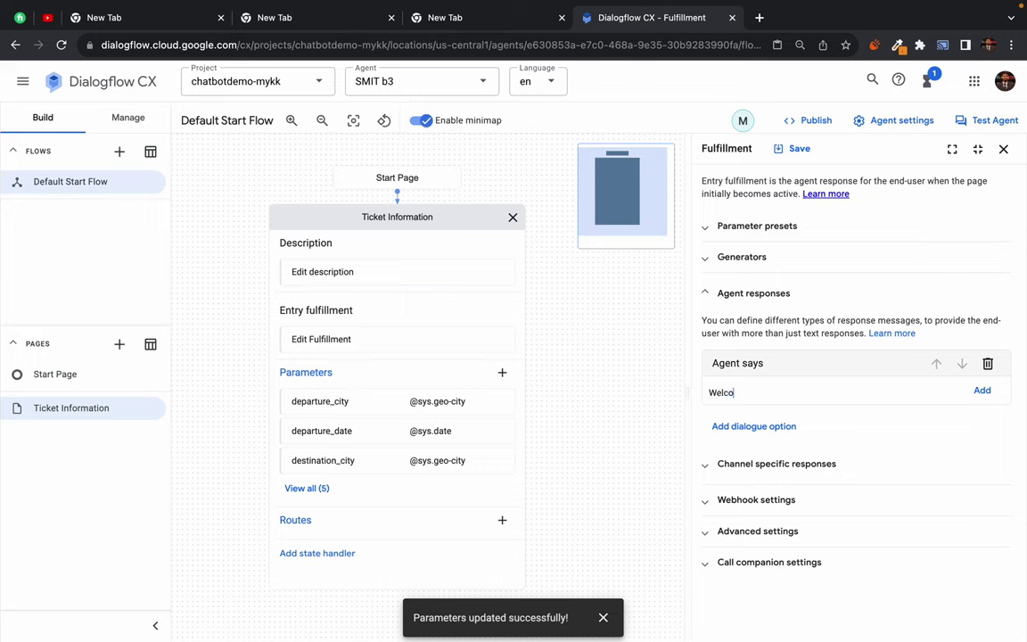
key(BackSpace)
text(lcome to Flight information page)
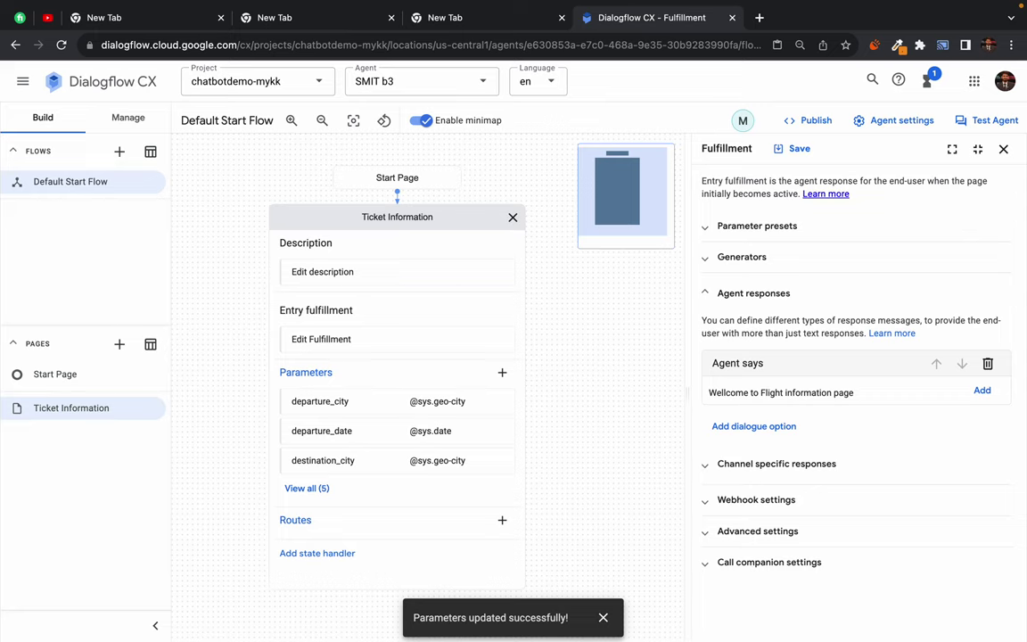
click(790, 148)
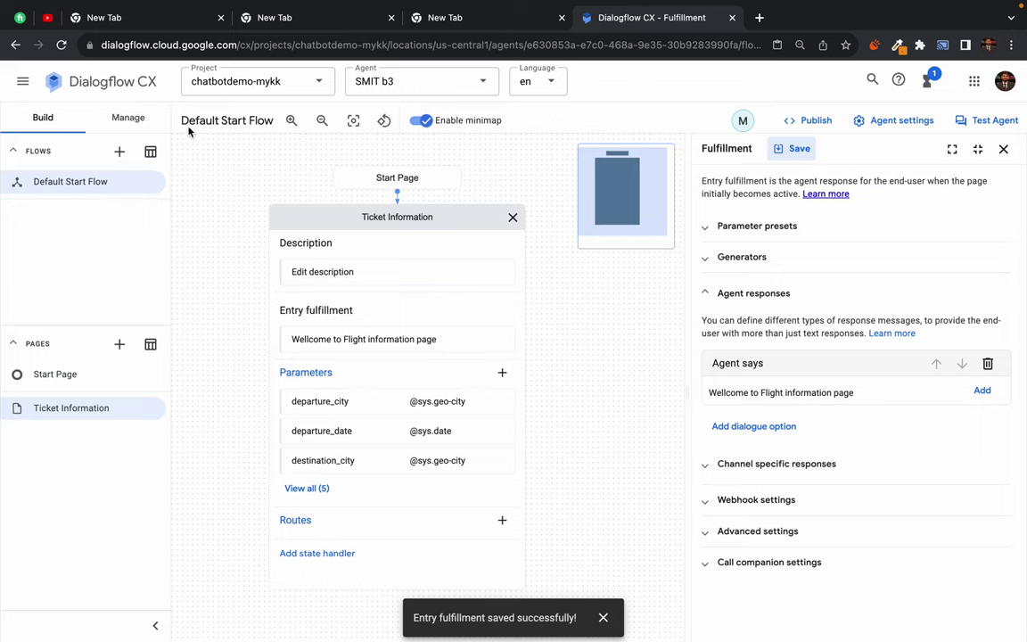
Test the agent from the Start Page in the simulator with "hi" and "book a flight", and review its replies.
click(350, 406)
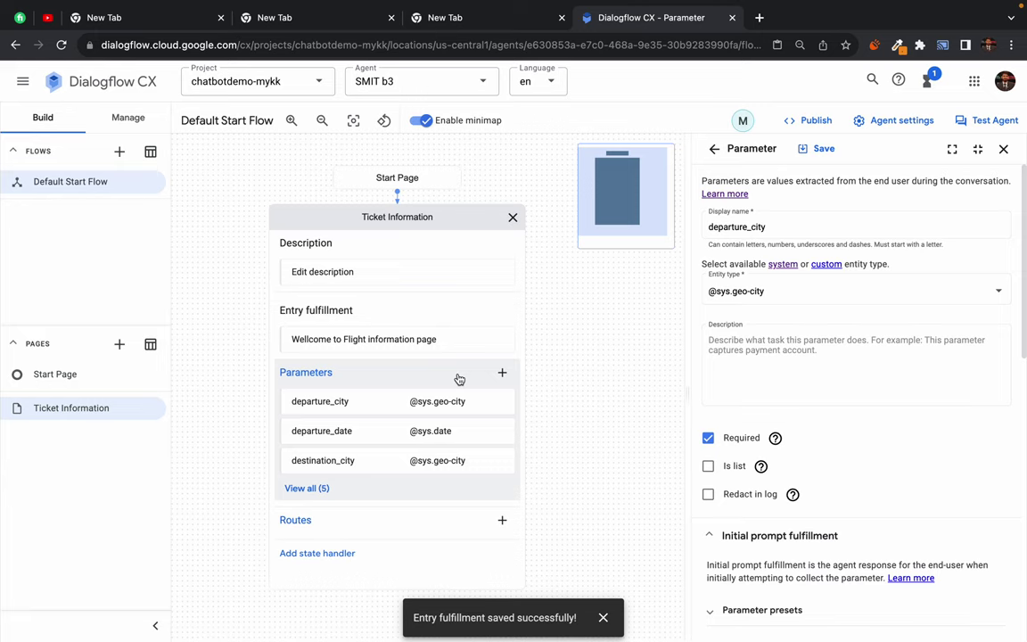
click(984, 123)
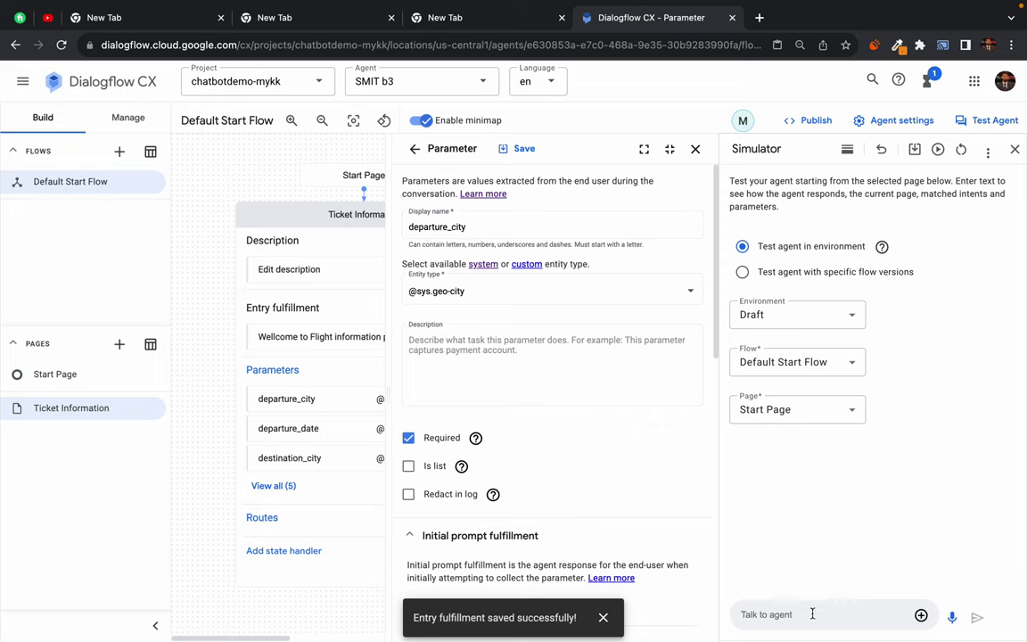
text(hi)
key(Return)
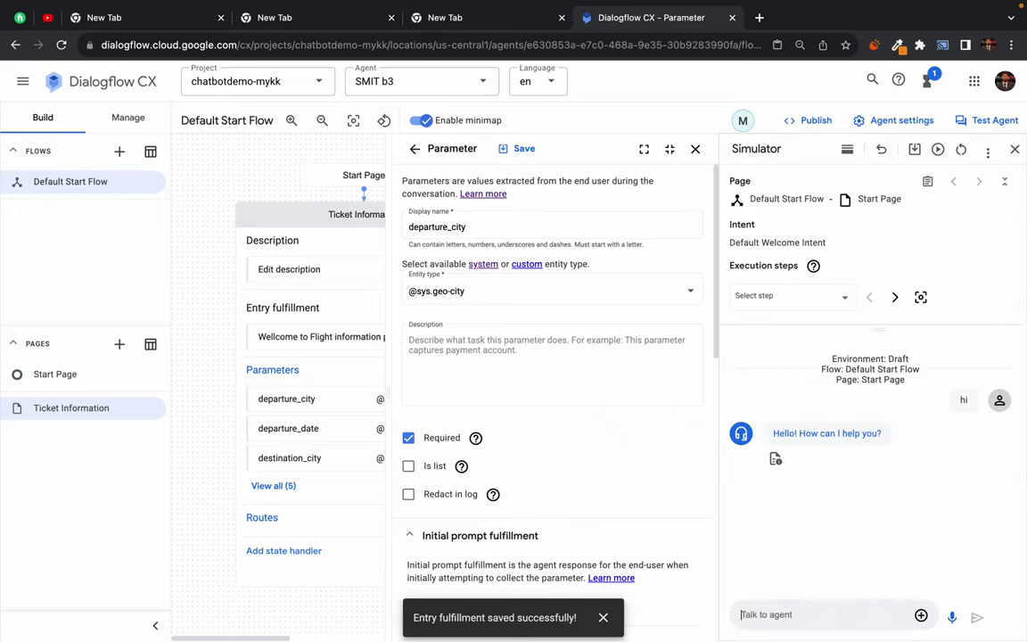
text(book a flight)
key(Return)
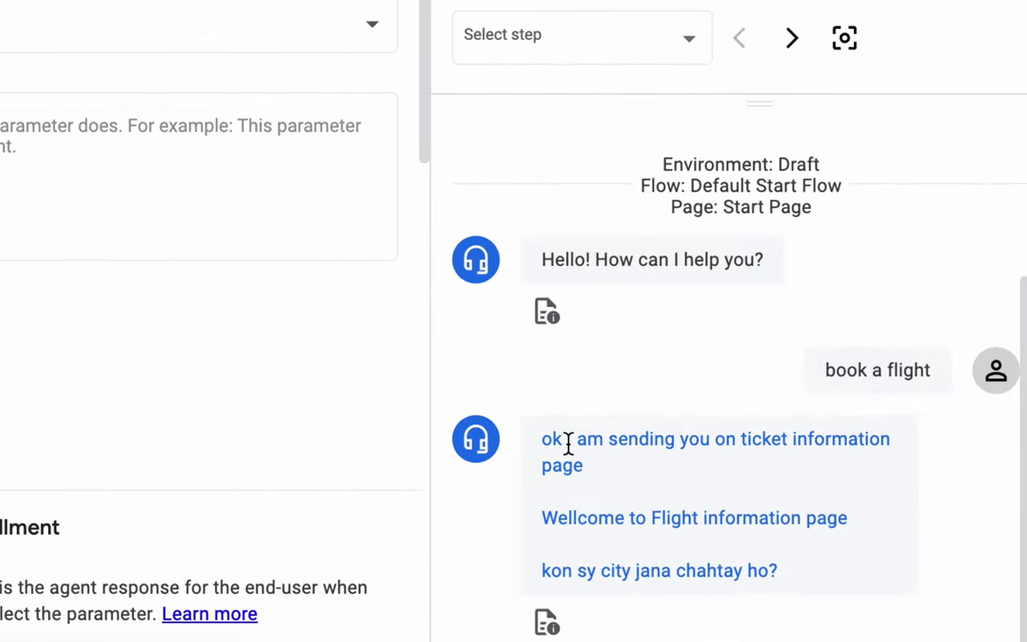
drag(546, 441, 597, 464)
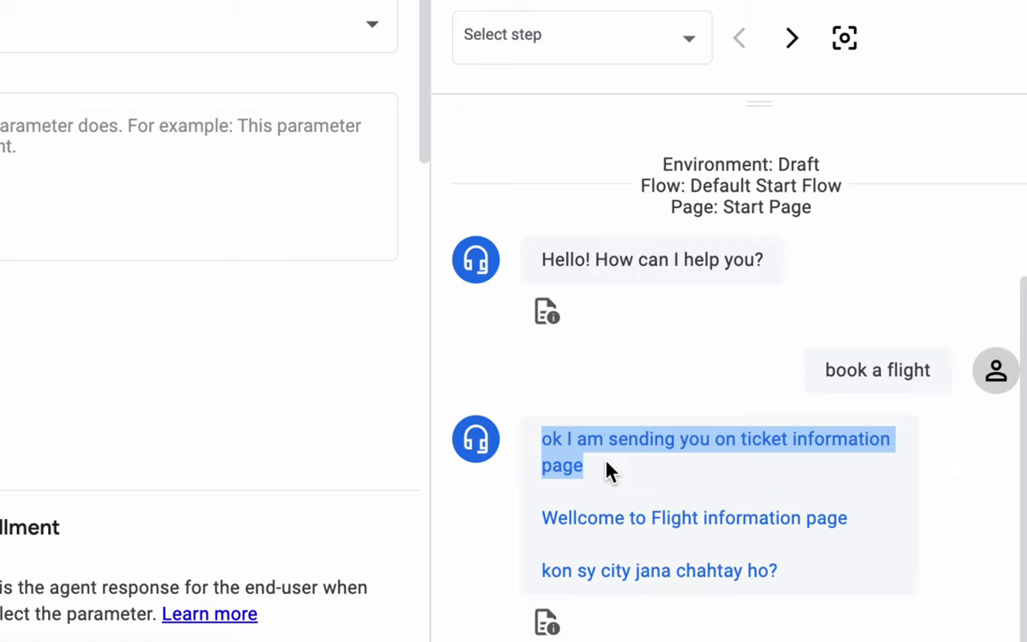
drag(541, 518, 855, 525)
triple_click(715, 518)
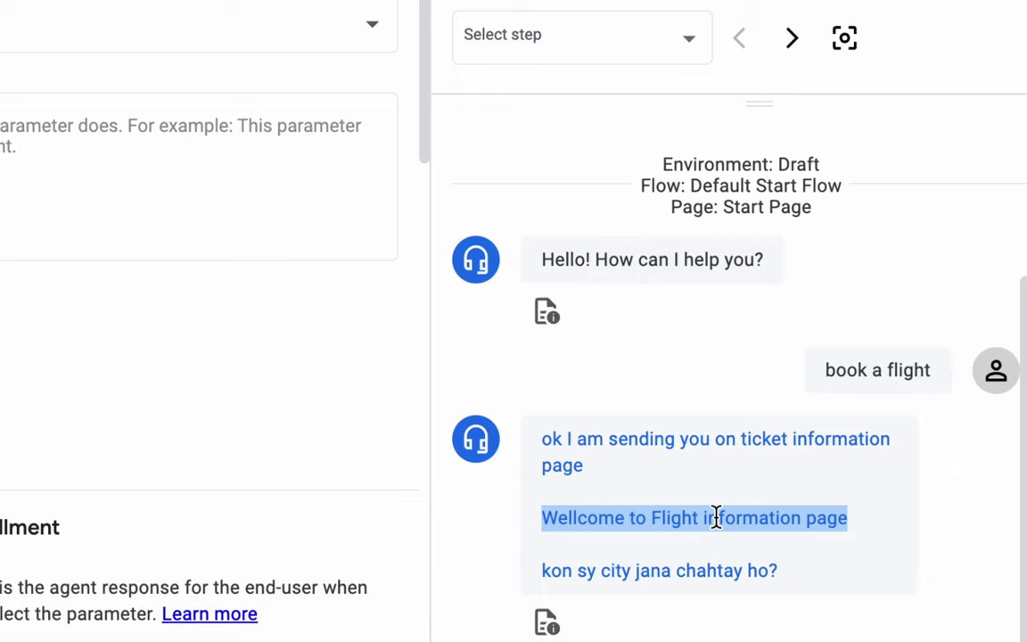
Examine the simulator's reply to "book a flight" line by line, from the routing message to the departure city question.
drag(715, 518, 709, 520)
drag(709, 518, 681, 442)
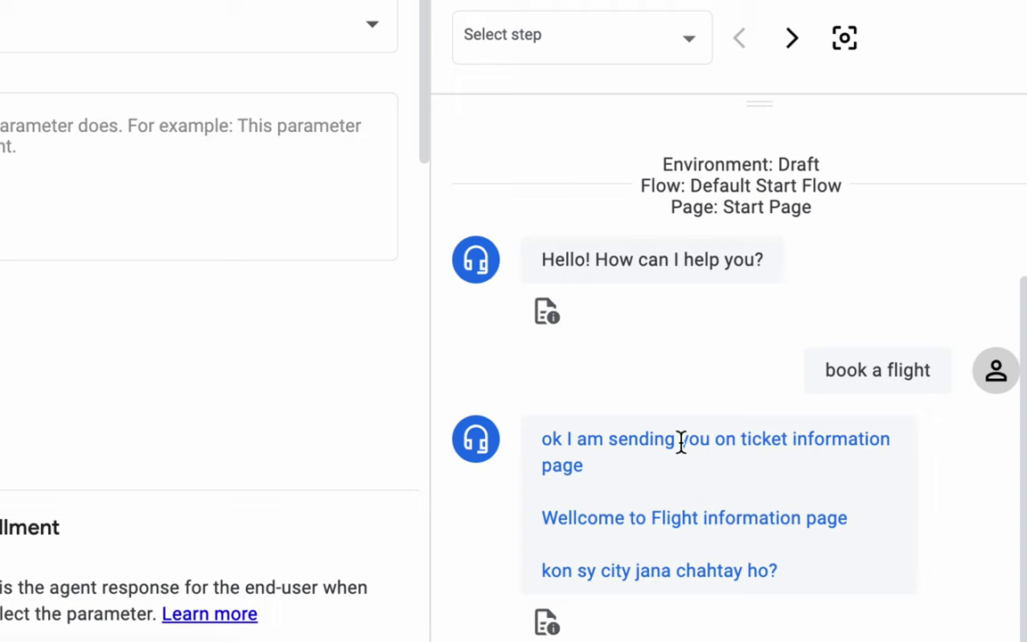
triple_click(681, 440)
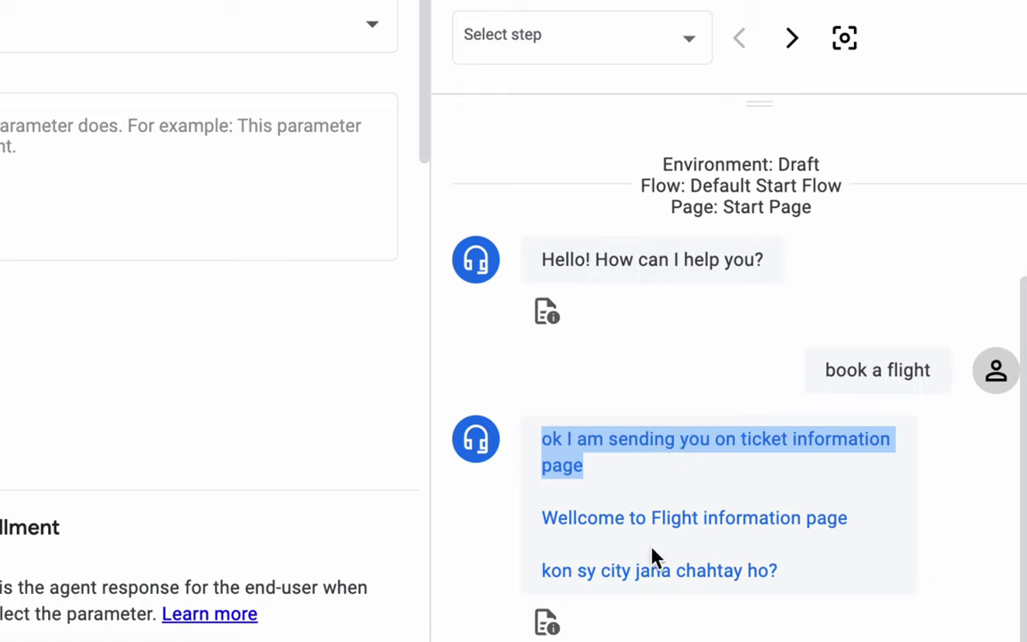
drag(542, 572, 804, 568)
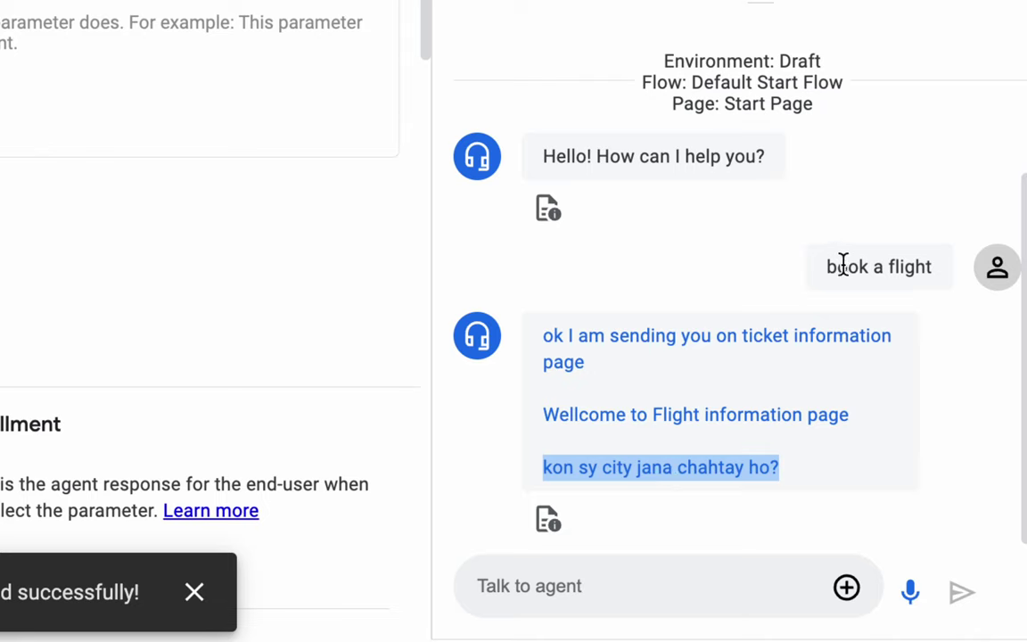
drag(825, 270, 921, 267)
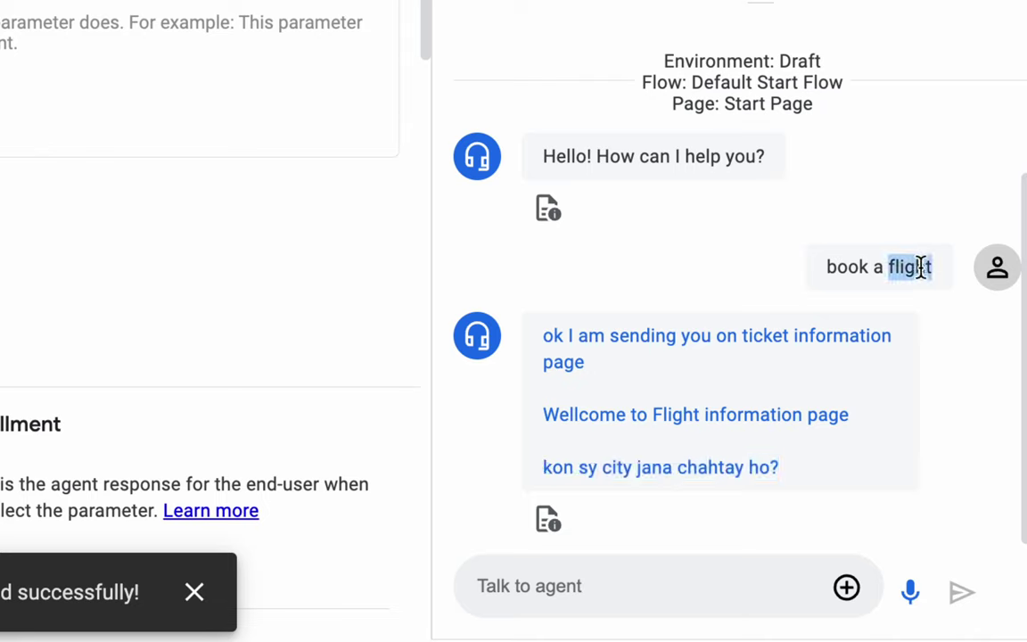
drag(546, 465, 848, 475)
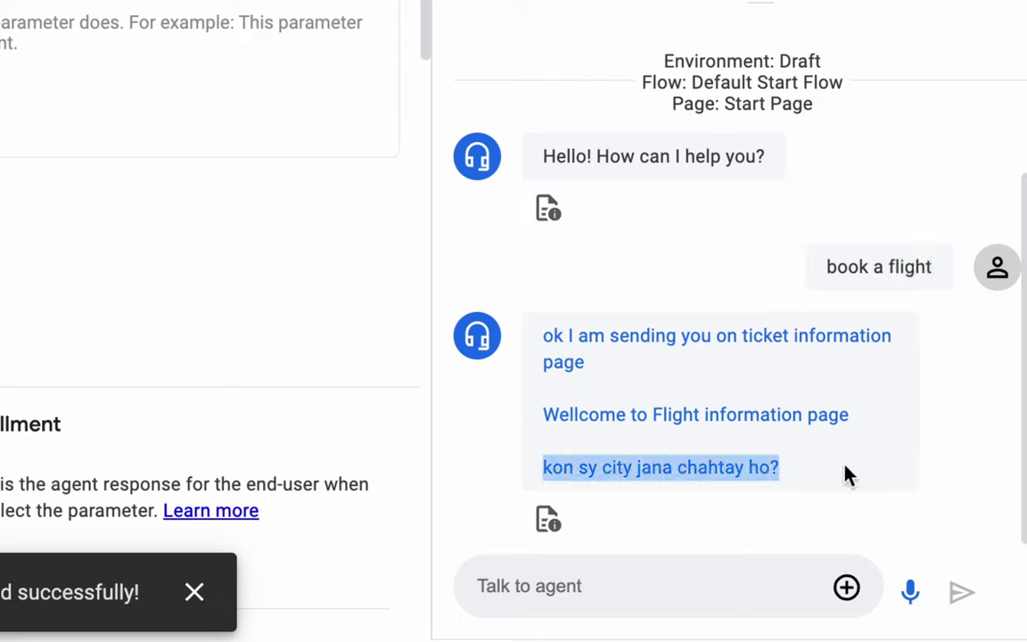
click(645, 587)
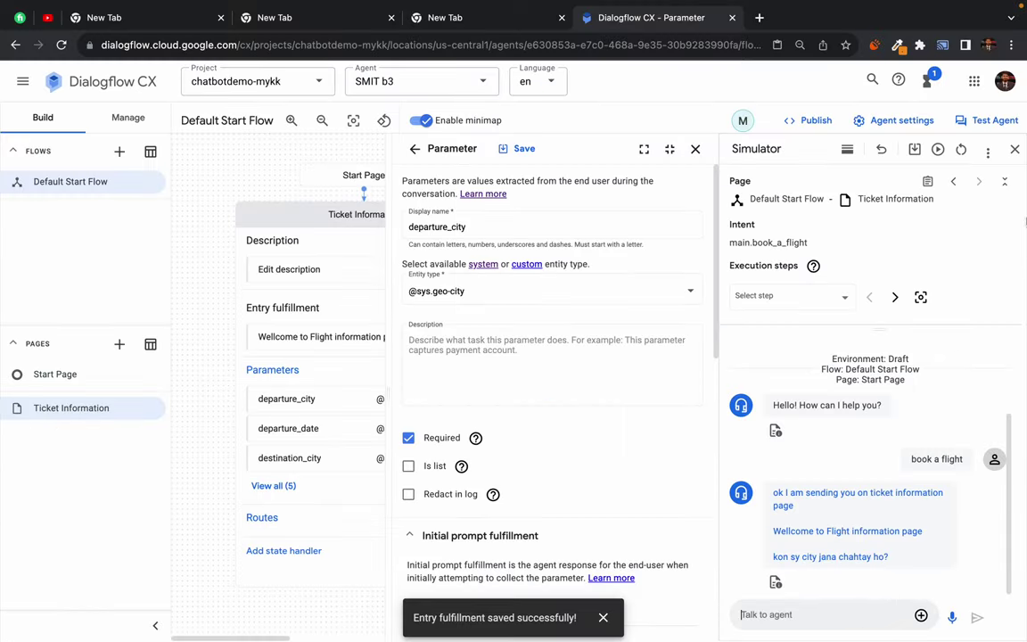
Close the simulator and the departure_city parameter settings, and start a new route on the Ticket Information page.
click(1014, 150)
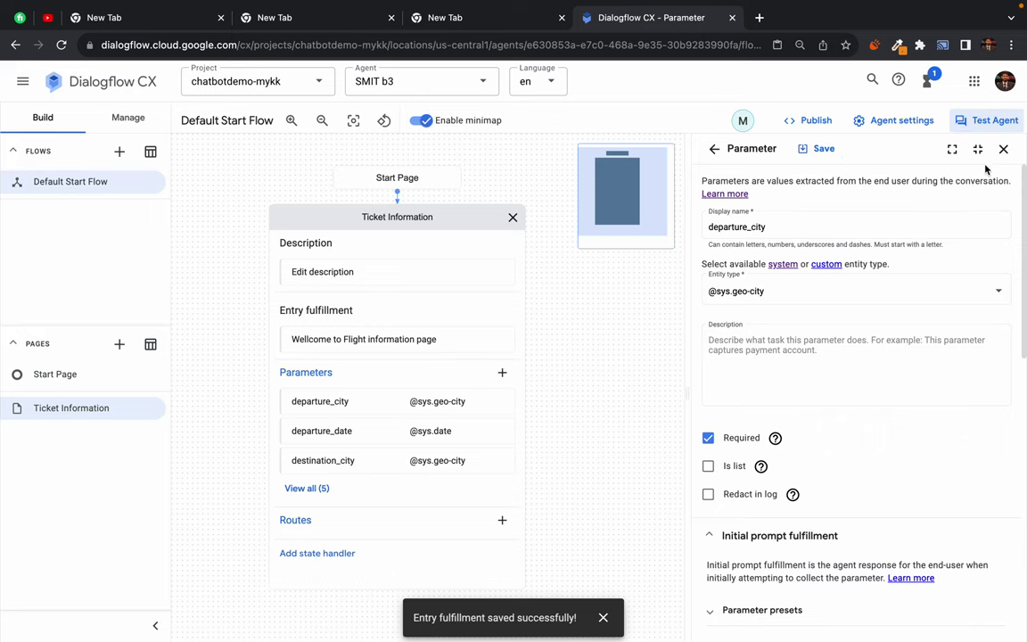
click(1003, 149)
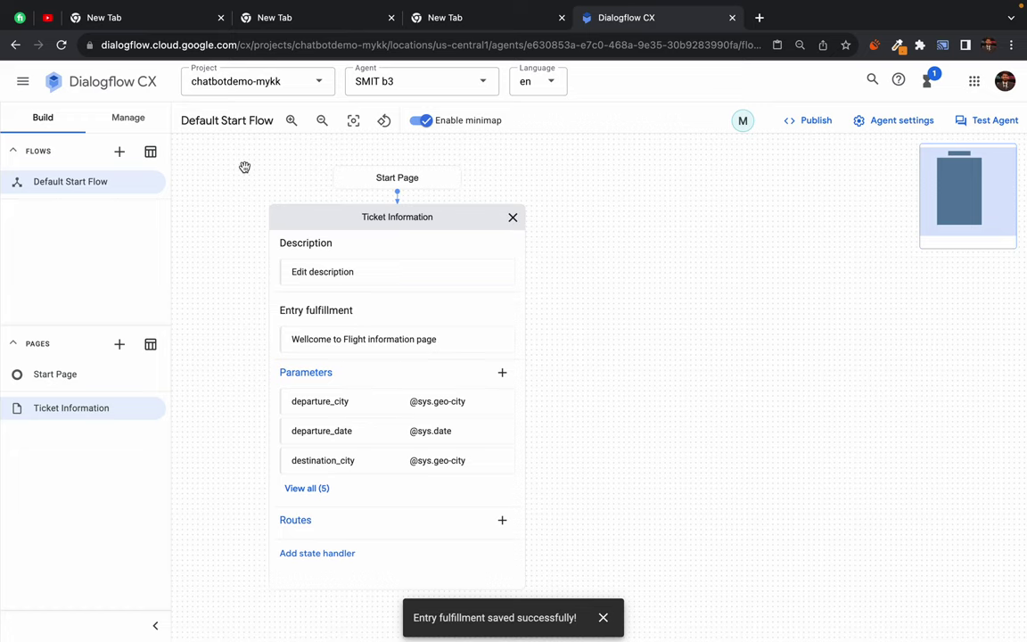
drag(206, 360, 209, 354)
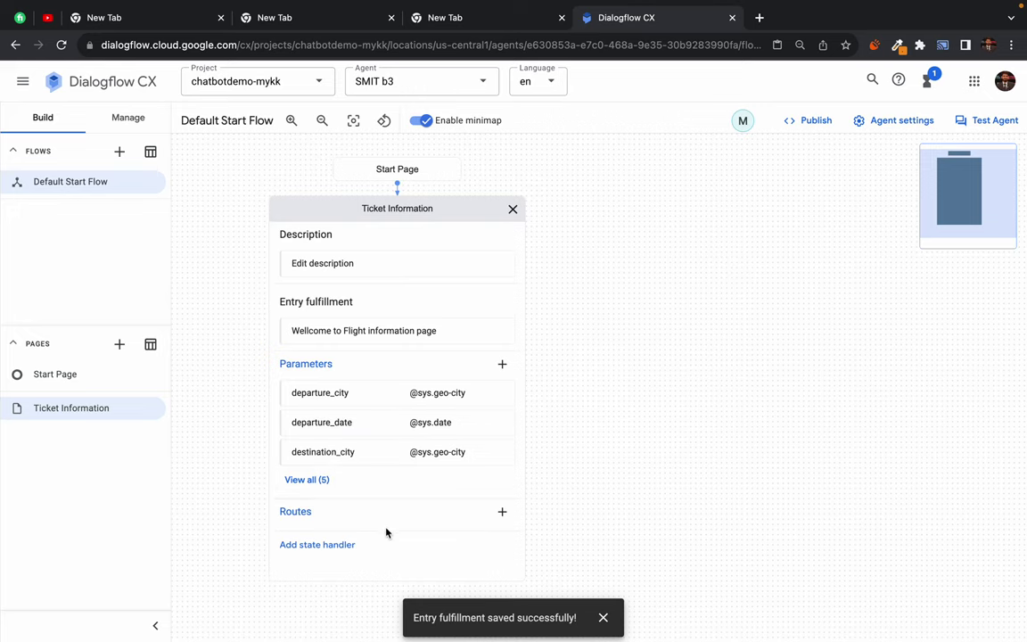
click(502, 516)
Switch to the lab guide and read Task 5's instruction on choosing the condition rule type for the route.
key(ctrl+Right)
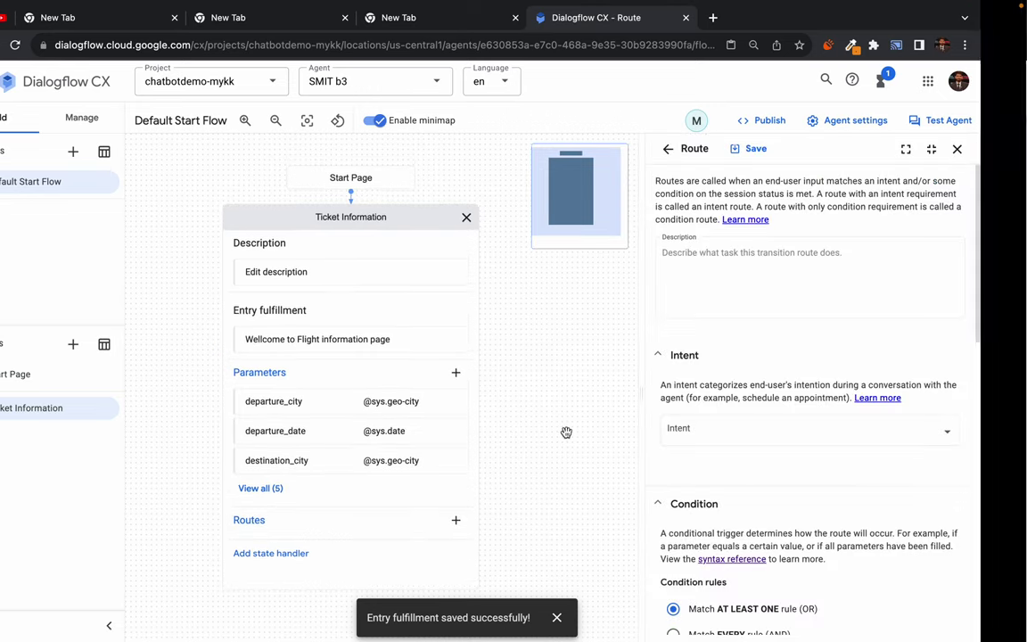
drag(325, 263, 573, 322)
click(574, 322)
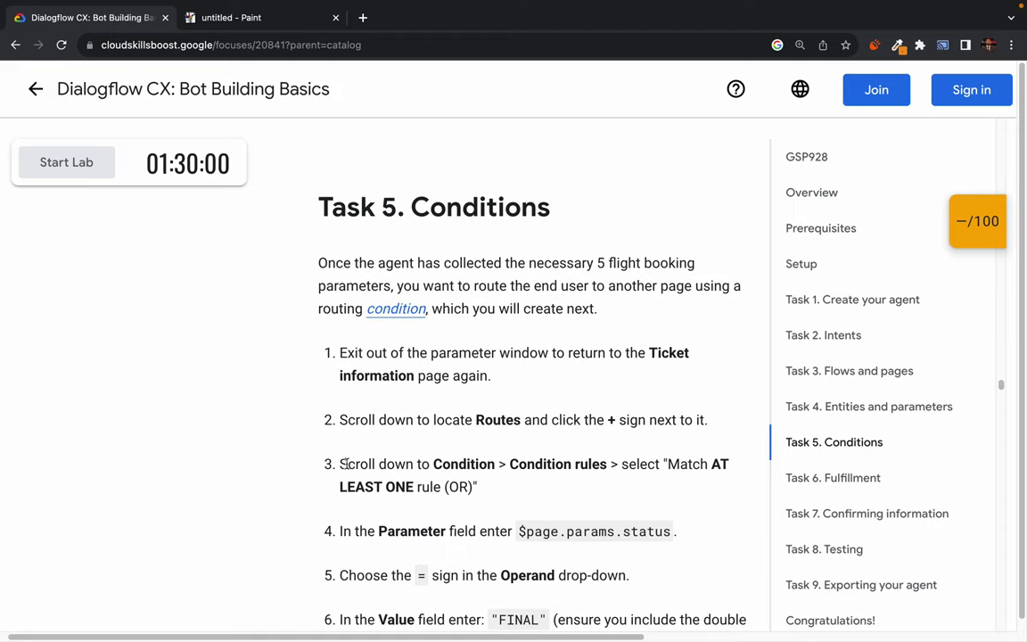
drag(346, 464, 489, 465)
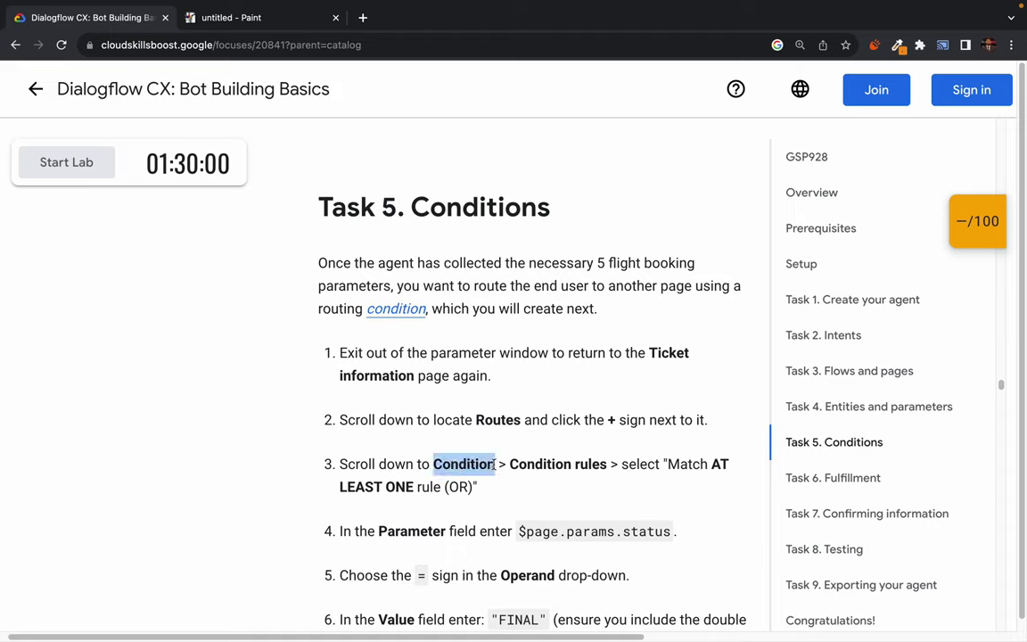
double_click(535, 464)
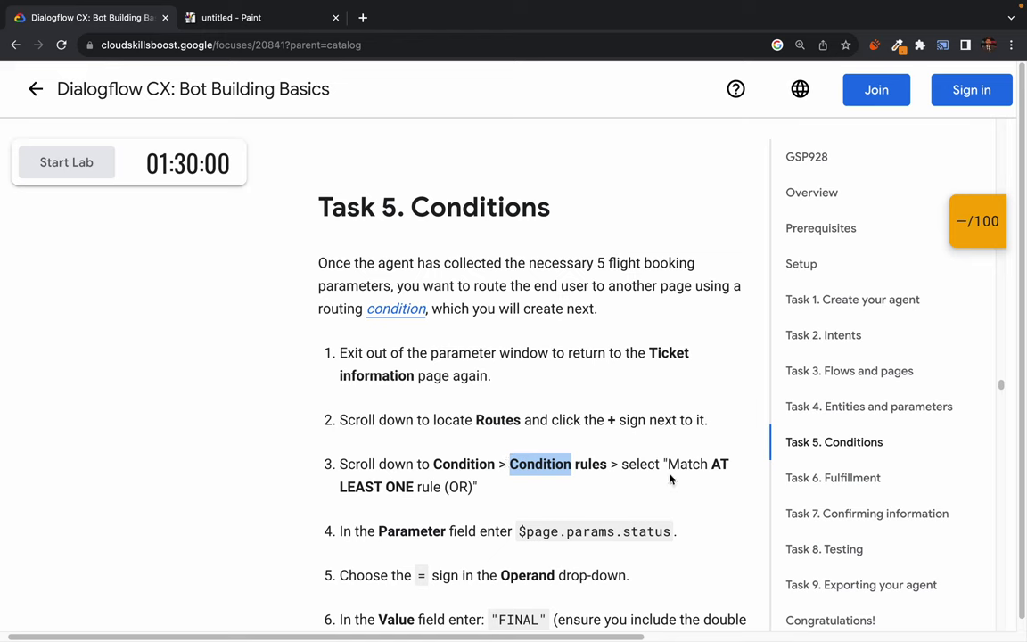
drag(332, 491, 443, 487)
click(481, 488)
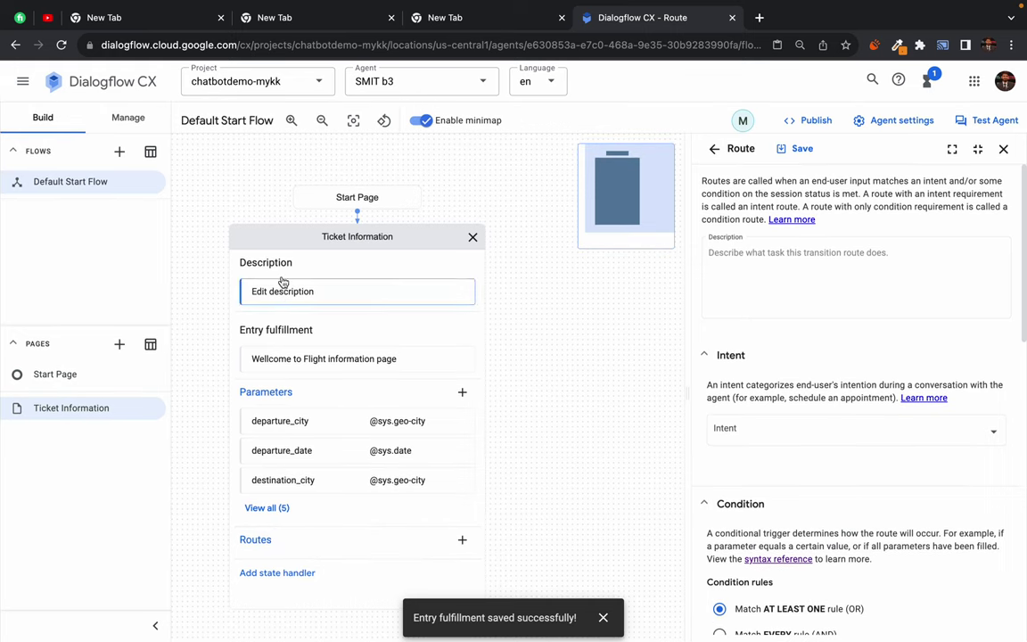
Return to the new route in the agent, look over its settings, and collapse the Intent section.
drag(205, 266, 245, 175)
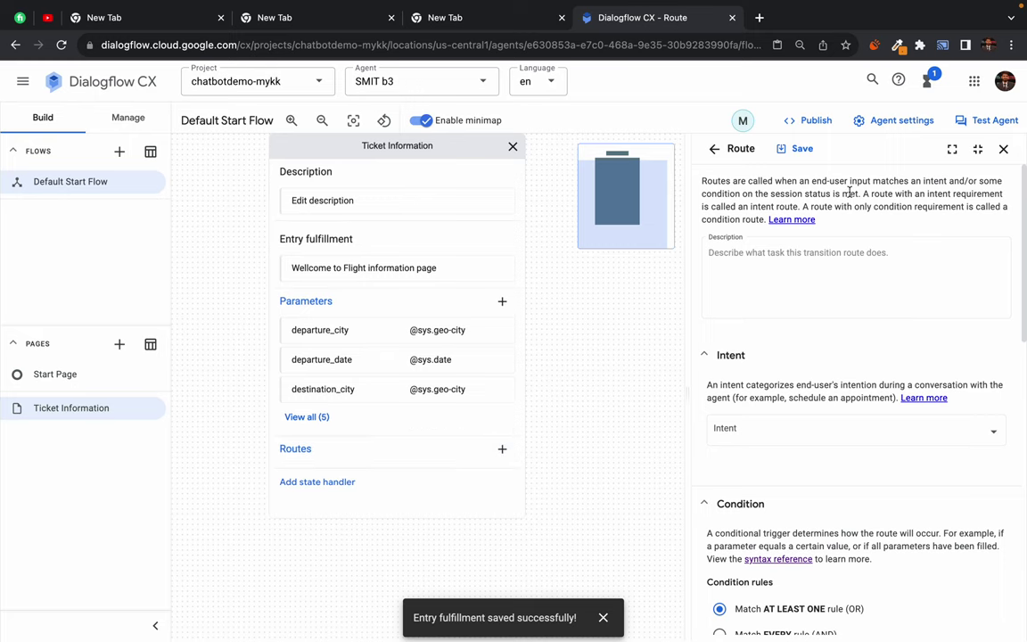
scroll(878, 419, down, 1)
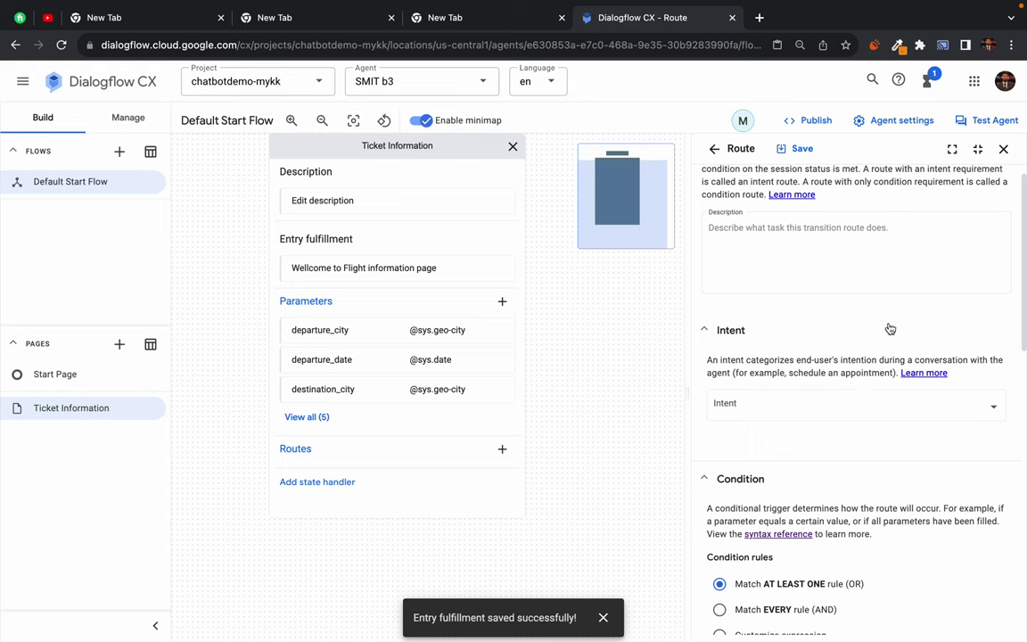
scroll(802, 410, down, 4)
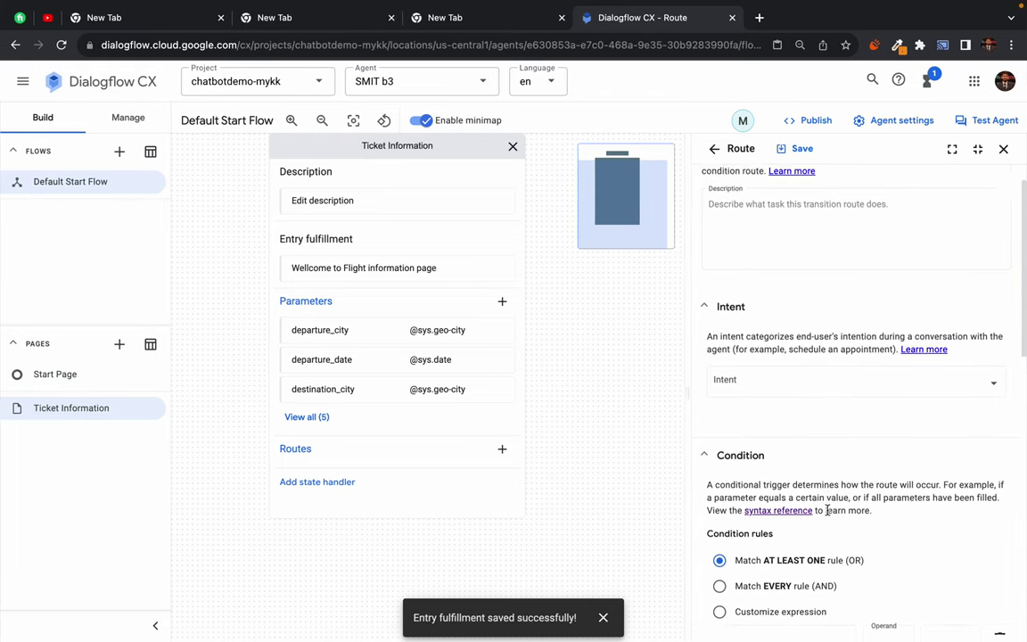
scroll(738, 334, up, 3)
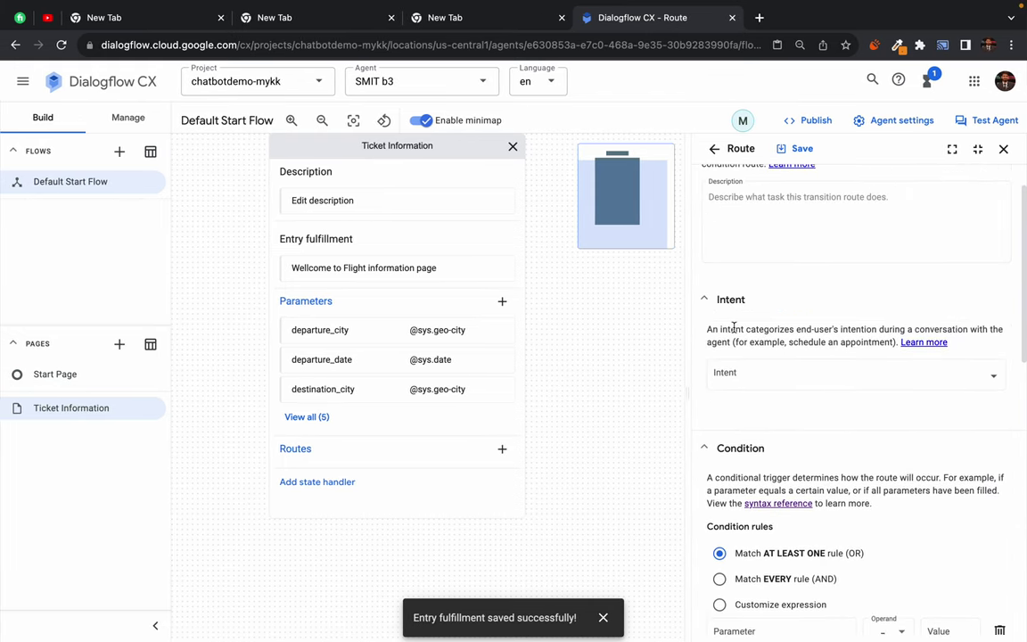
click(706, 299)
scroll(710, 305, up, 1)
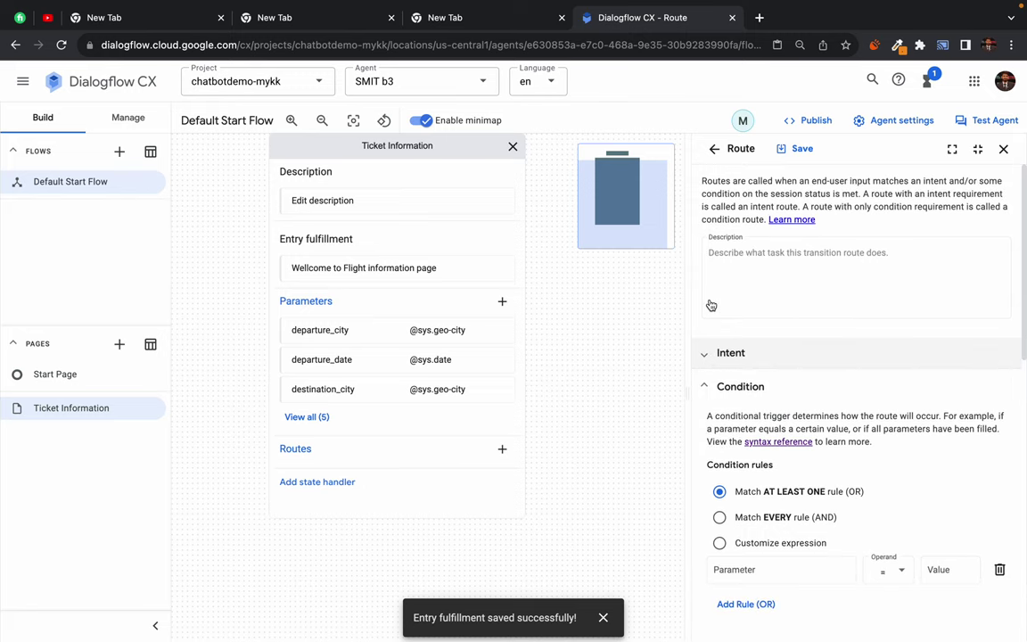
scroll(818, 437, down, 2)
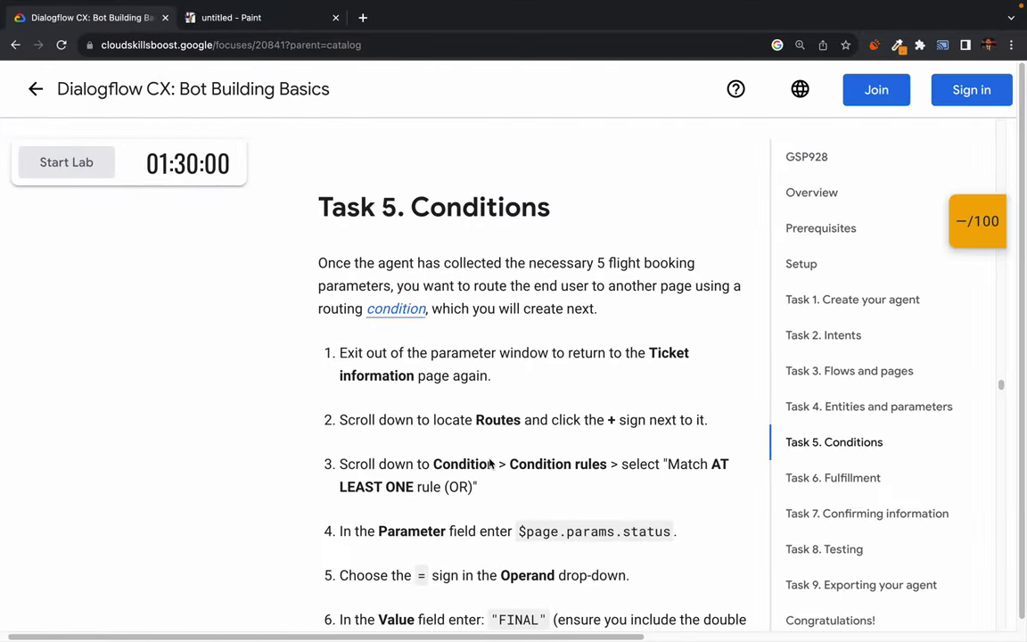
Check the lab guide's parameter instruction, and set the route's condition rule parameter to $page.params.status.
scroll(493, 491, down, 4)
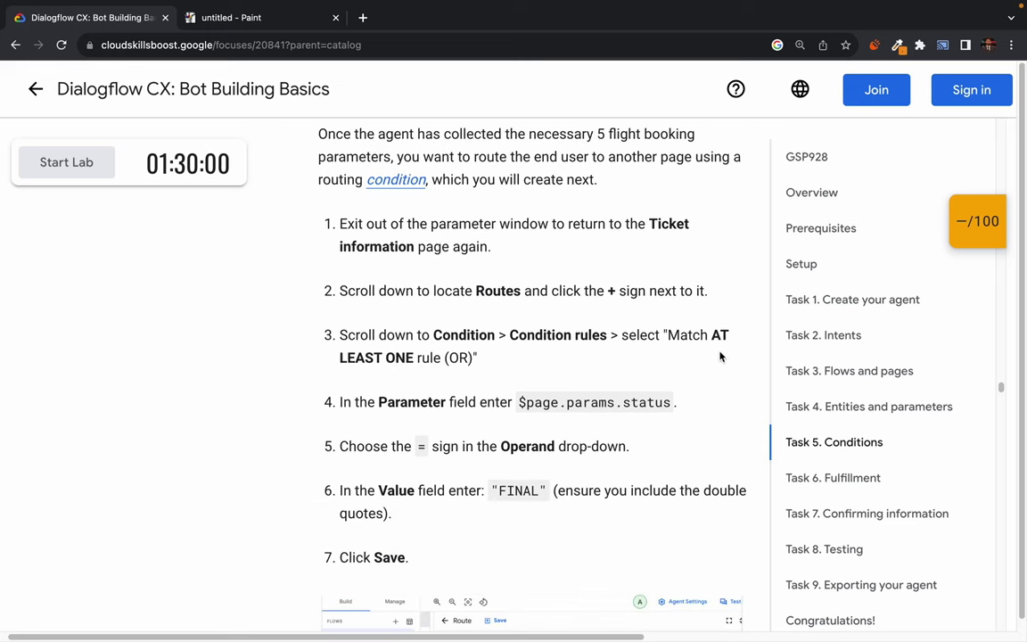
scroll(495, 438, down, 1)
drag(338, 332, 675, 331)
double_click(496, 332)
click(484, 333)
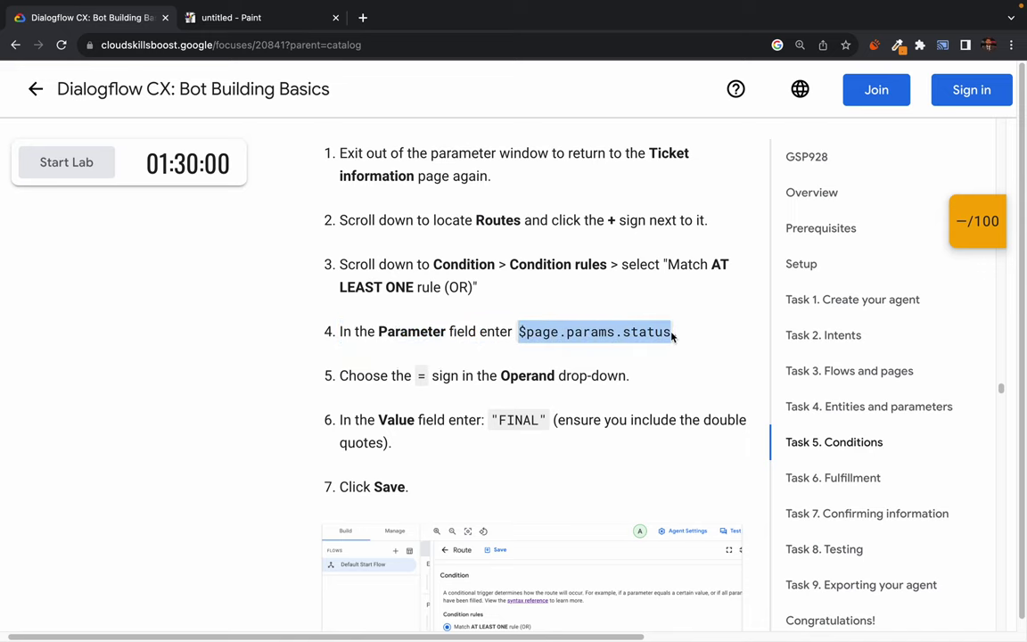
key(alt+Tab)
scroll(900, 535, down, 2)
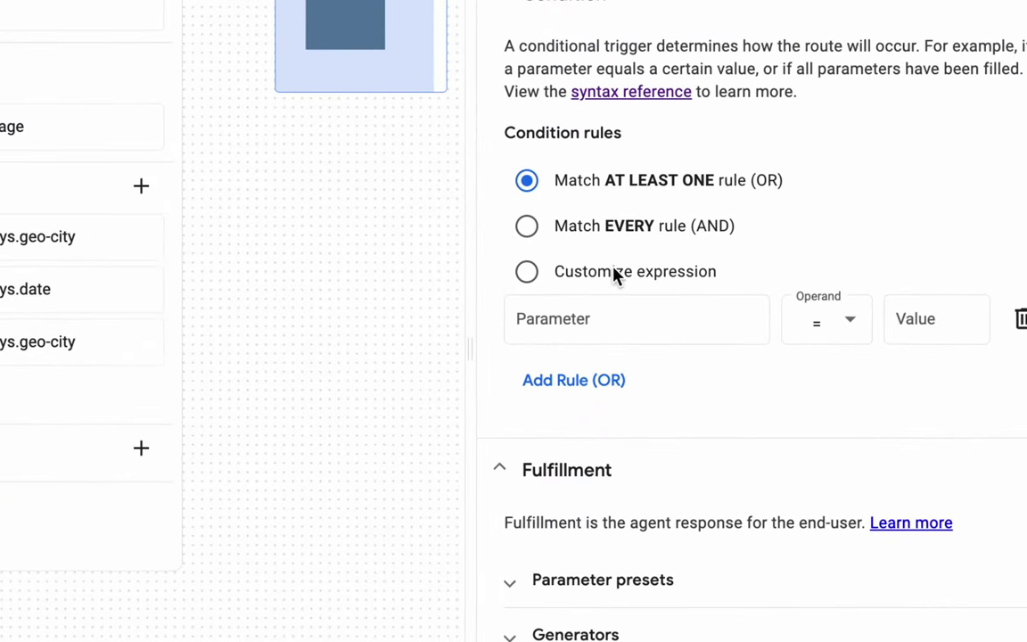
click(609, 317)
click(578, 318)
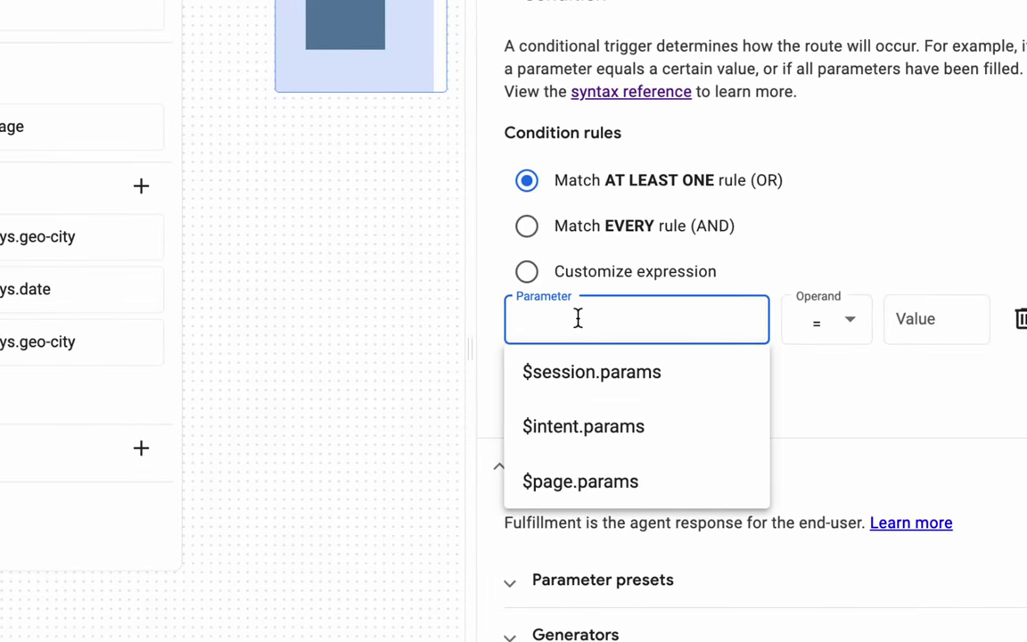
text($page.)
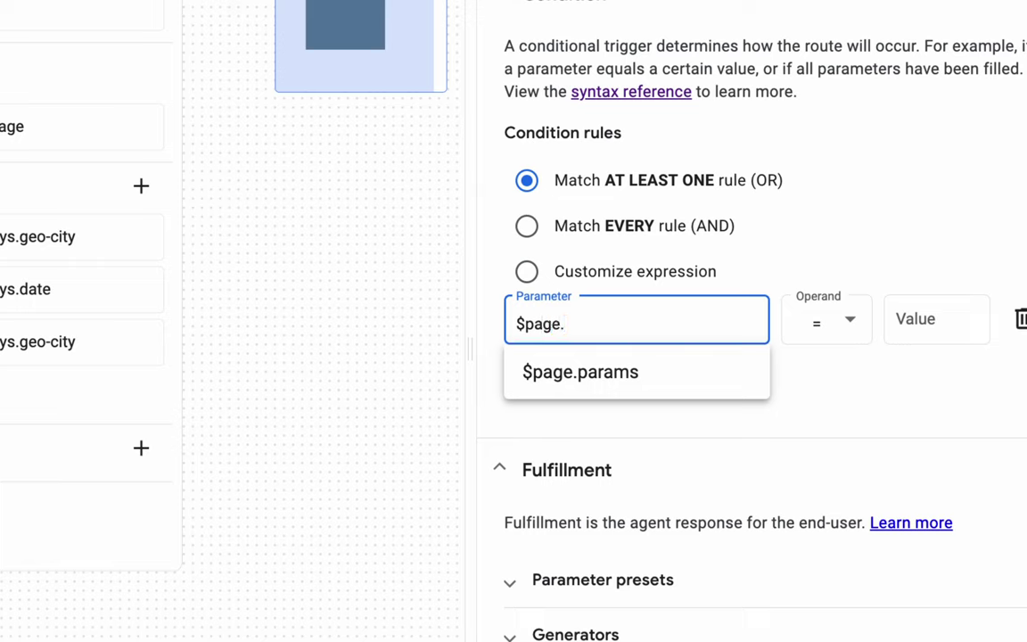
text(params.status)
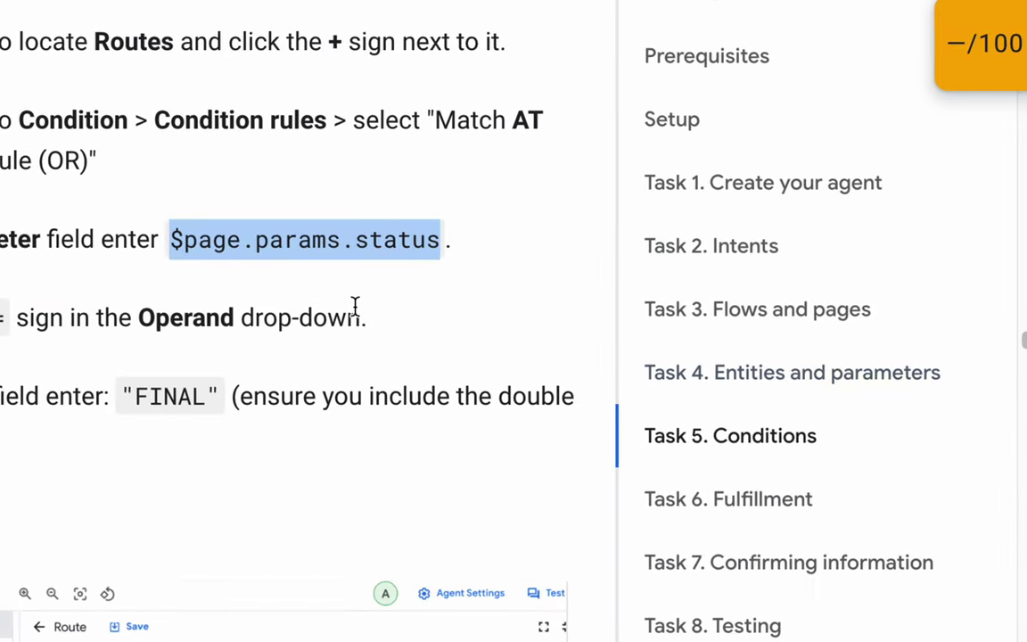
Read the lab guide's operand and value instructions, and copy "FINAL" with its double quotes into the condition rule's value.
drag(154, 318, 285, 319)
click(291, 318)
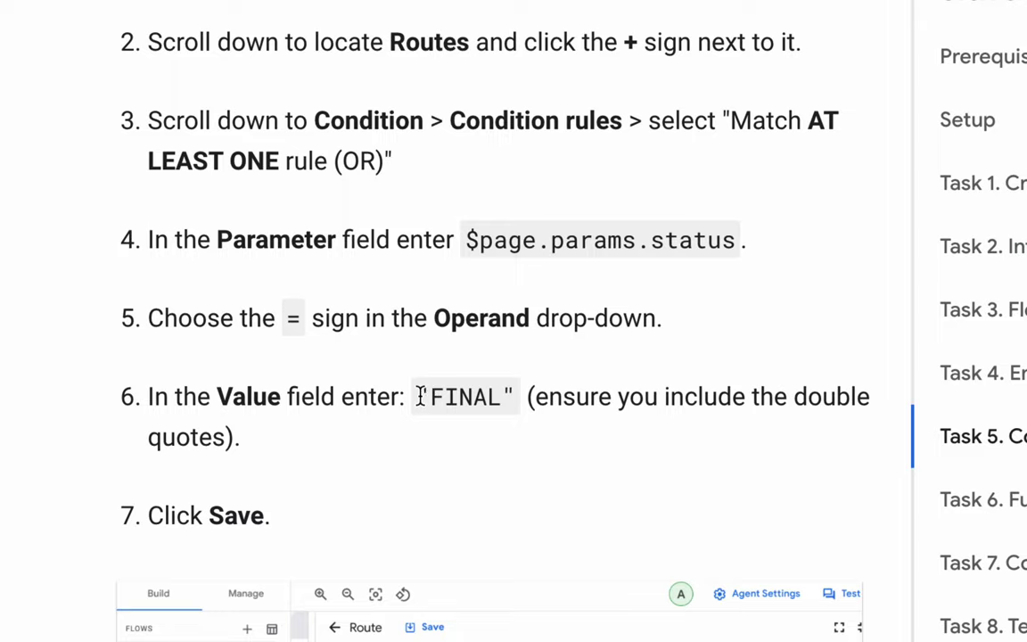
drag(417, 397, 509, 397)
key(ctrl+c)
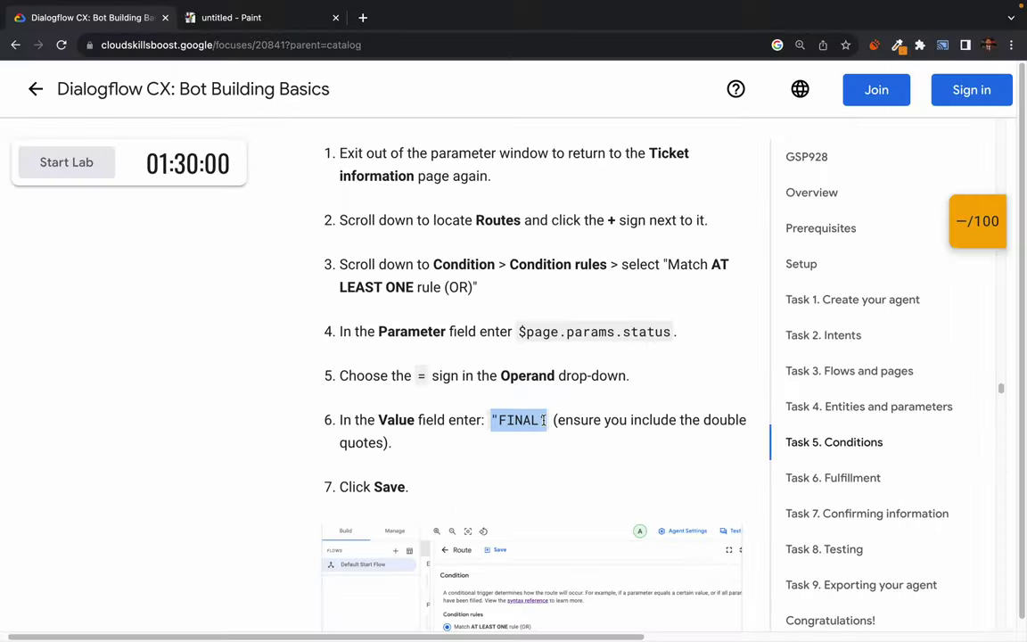
key(ctrl+Right)
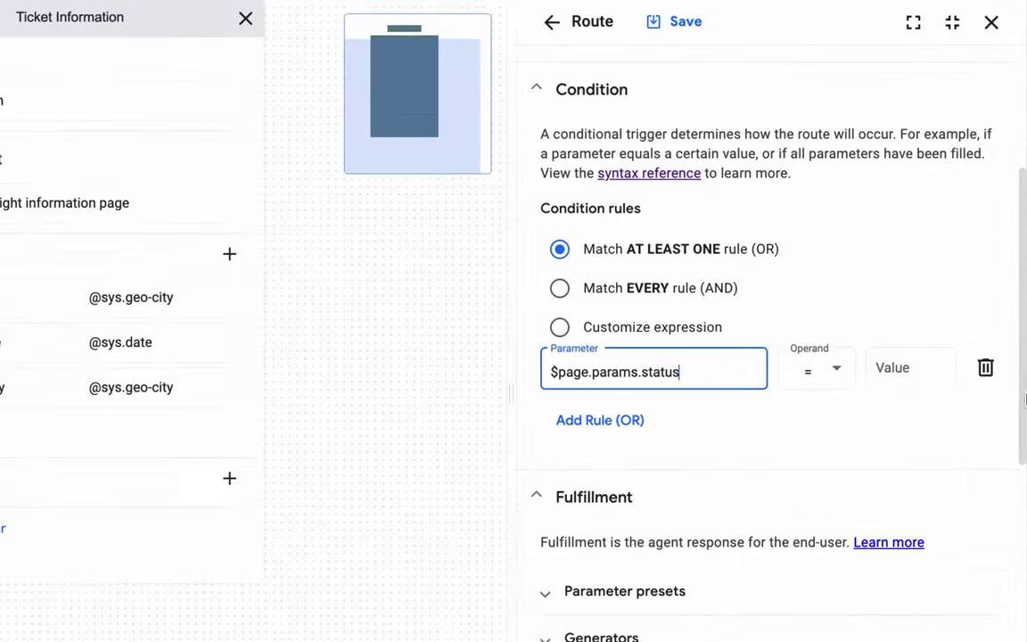
click(943, 379)
key(ctrl+v)
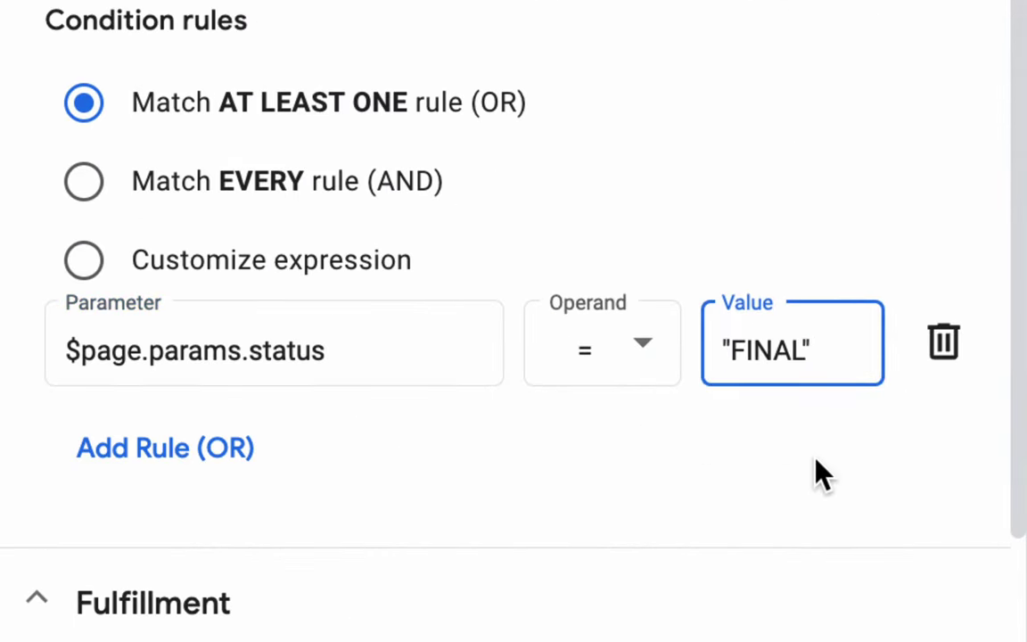
Remove the double quotes from the condition value so it reads FINAL, and save the route.
key(BackSpace)
key(Home)
key(Delete)
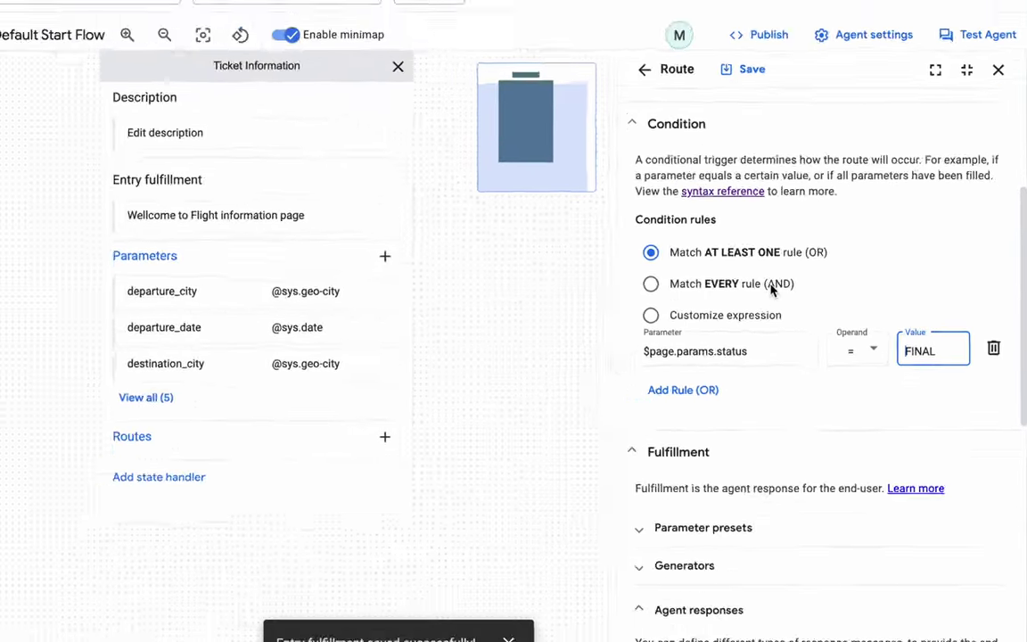
click(753, 68)
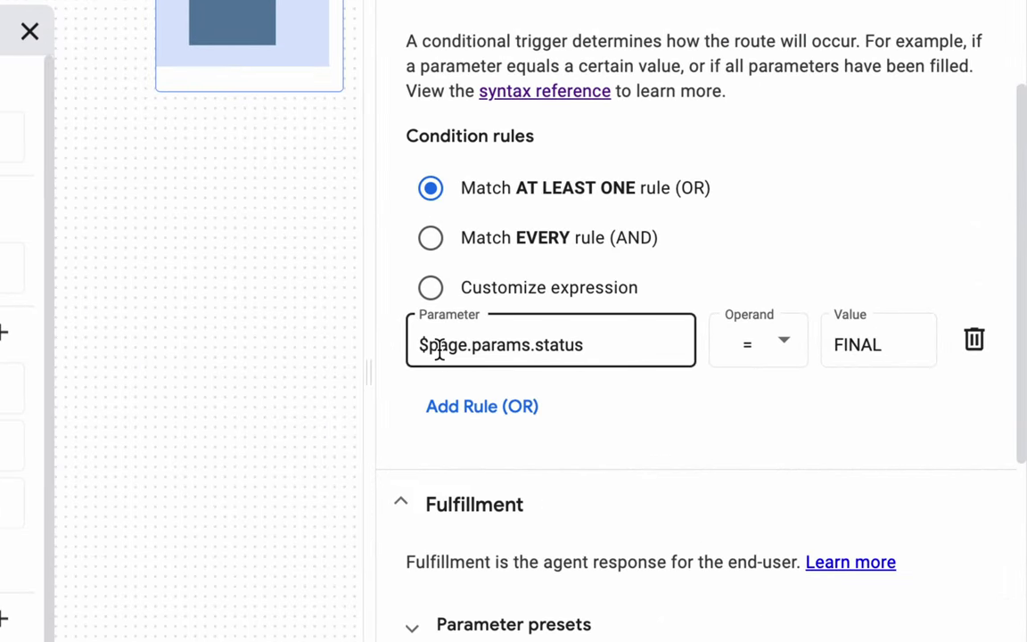
Examine the page, params and status parts of the saved condition rule's parameter expression.
click(439, 350)
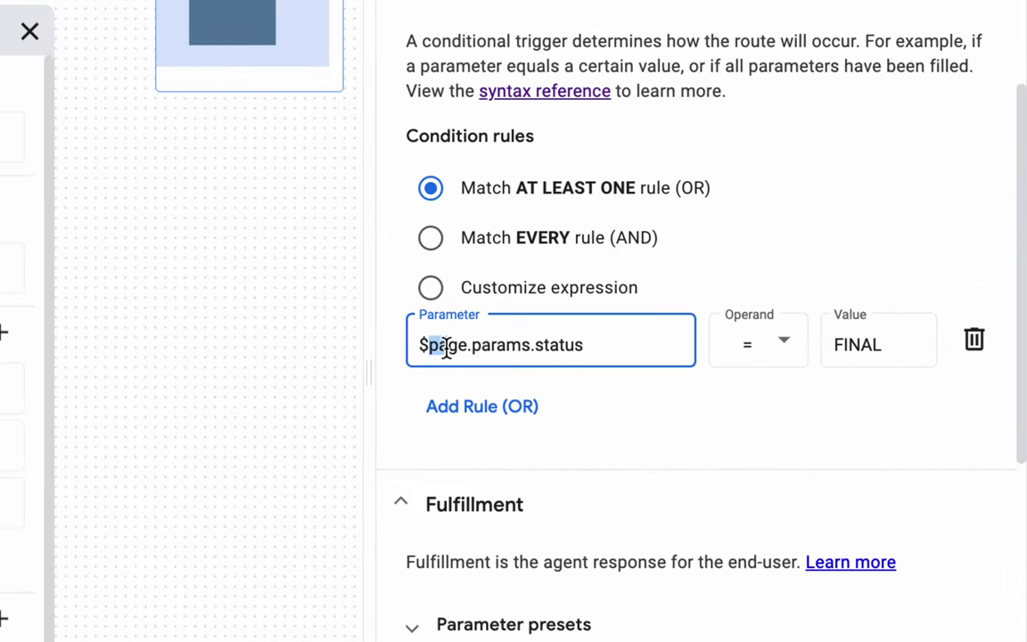
double_click(493, 346)
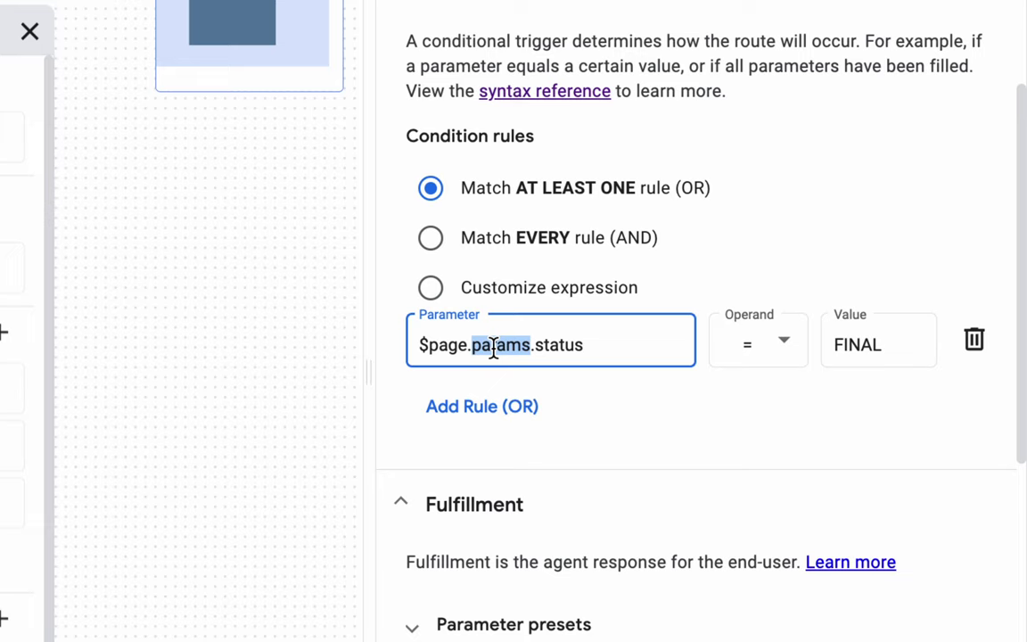
click(551, 349)
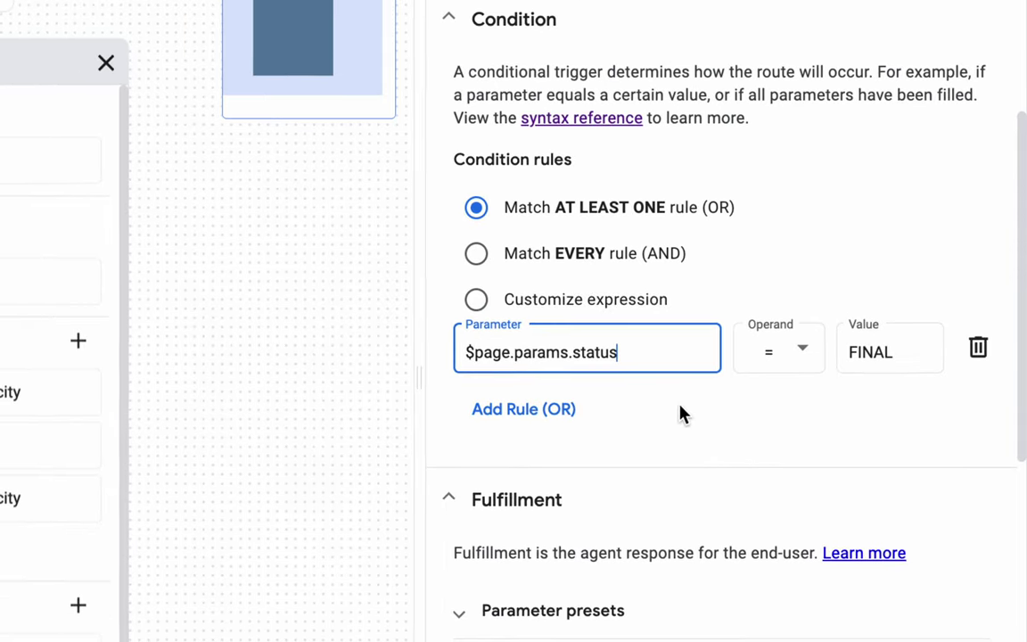
Recheck the lab guide's value instruction, put double quotes around FINAL in the condition rule's value, and save the route.
click(802, 147)
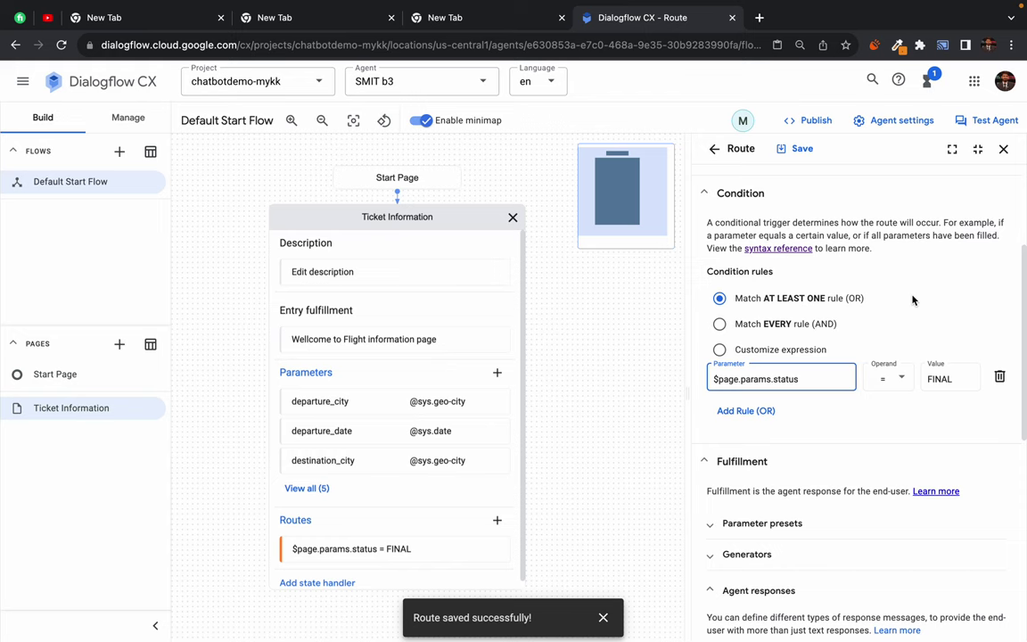
key(ctrl+Right)
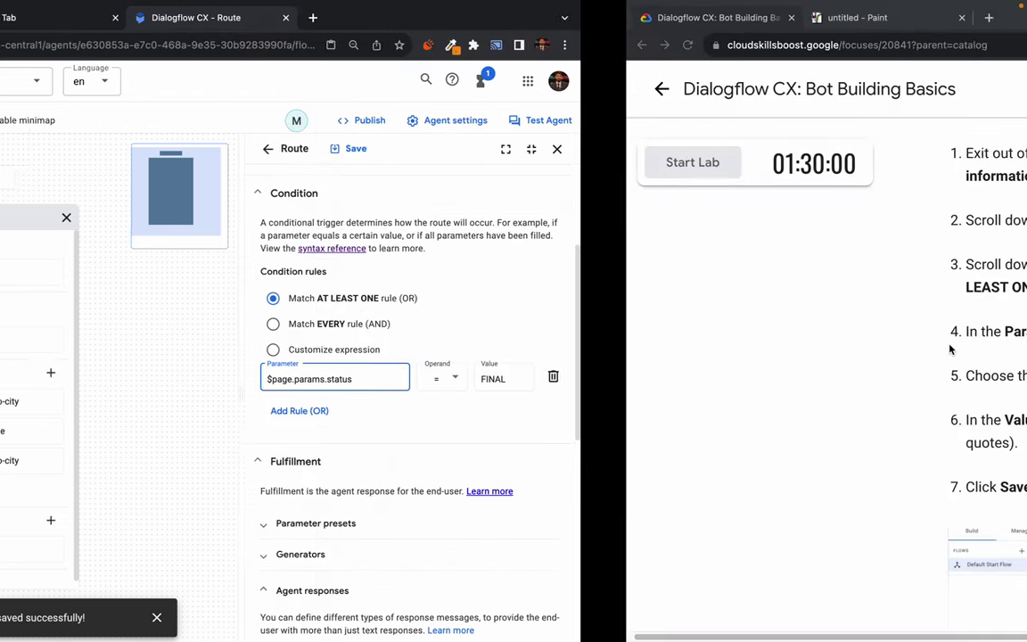
drag(555, 421, 736, 421)
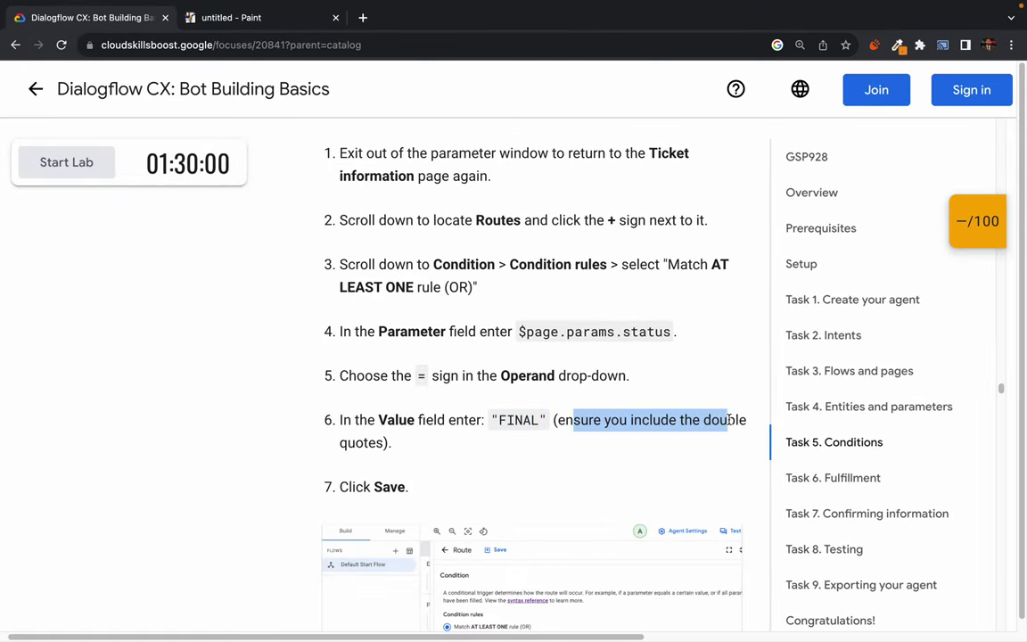
click(637, 522)
key(ctrl+Left)
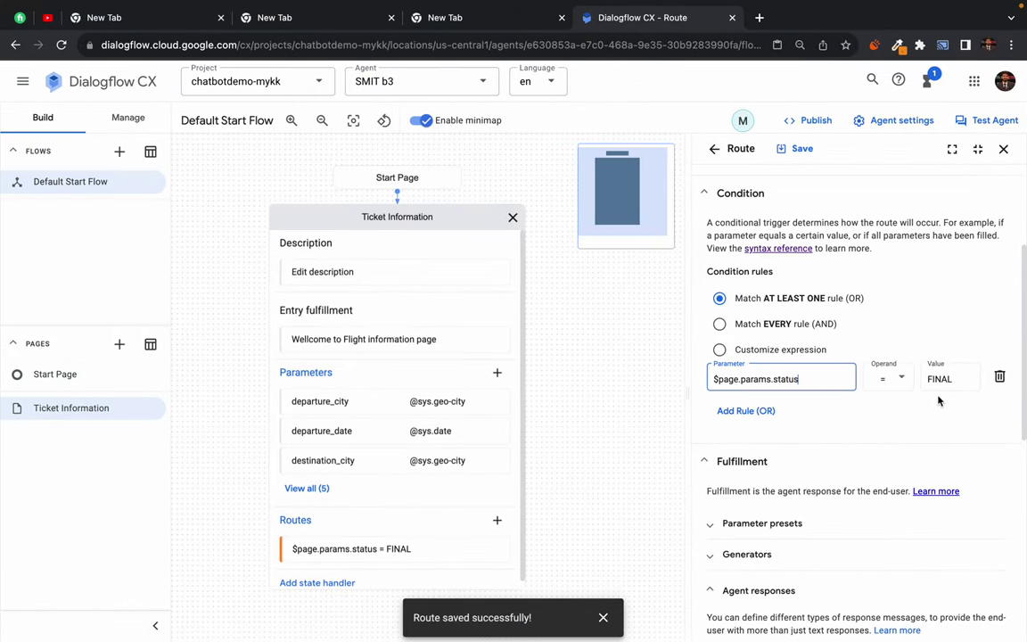
click(929, 379)
text(")
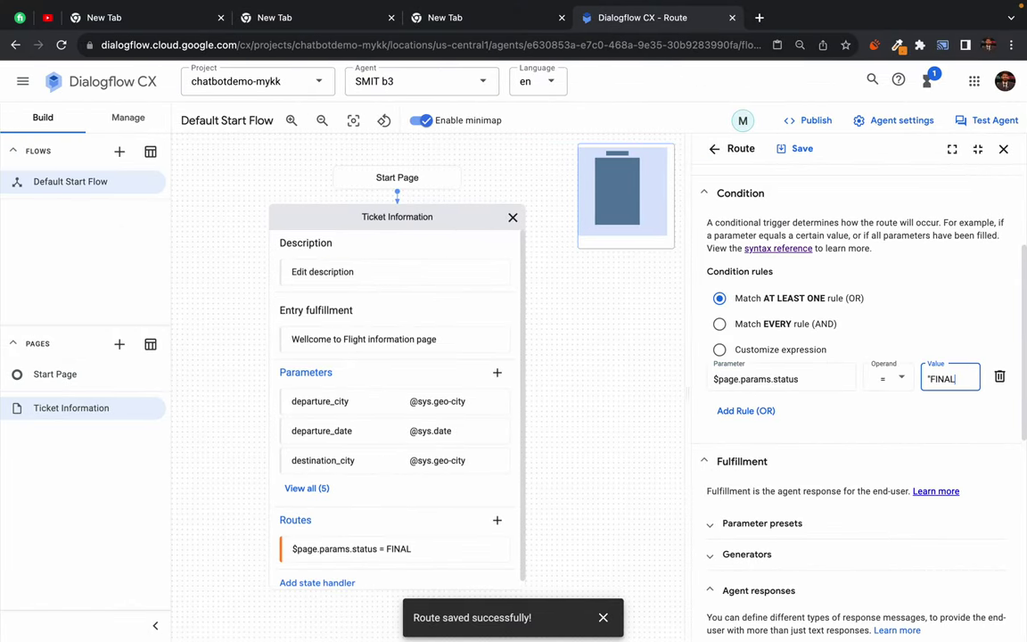
key(End)
text(")
click(795, 149)
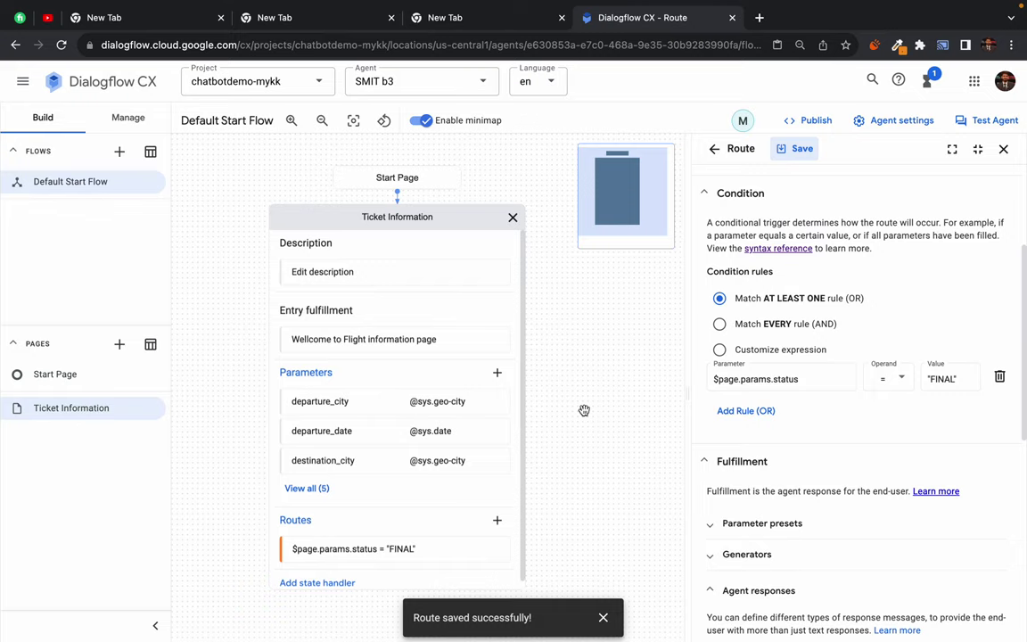
Look through the lab guide's remaining Task 5 content and knowledge check, up to the Task 6 Fulfillment section.
key(ctrl+Right)
scroll(482, 446, down, 5)
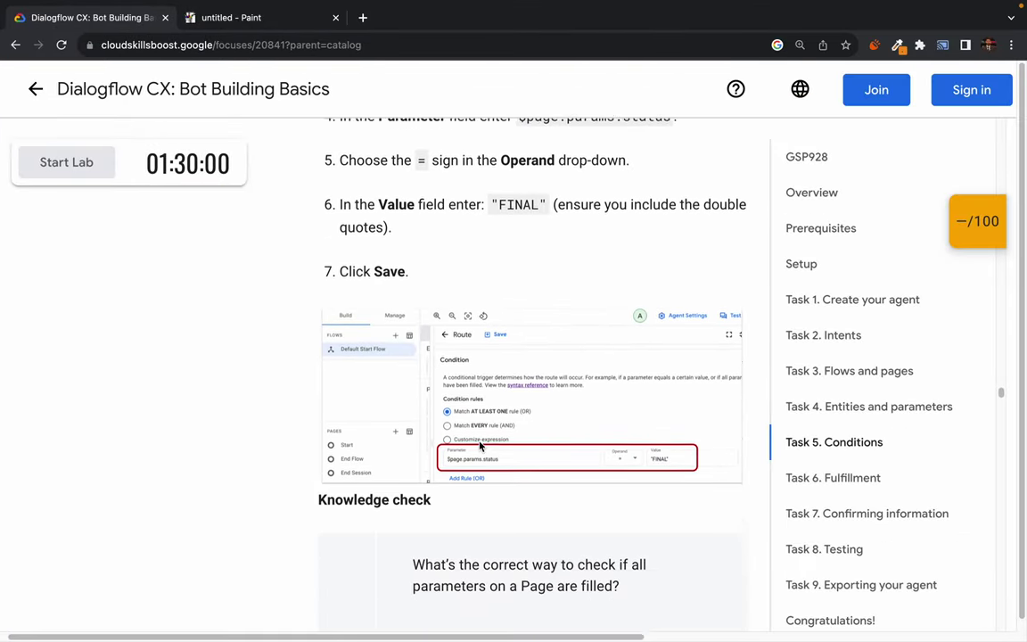
scroll(480, 442, down, 10)
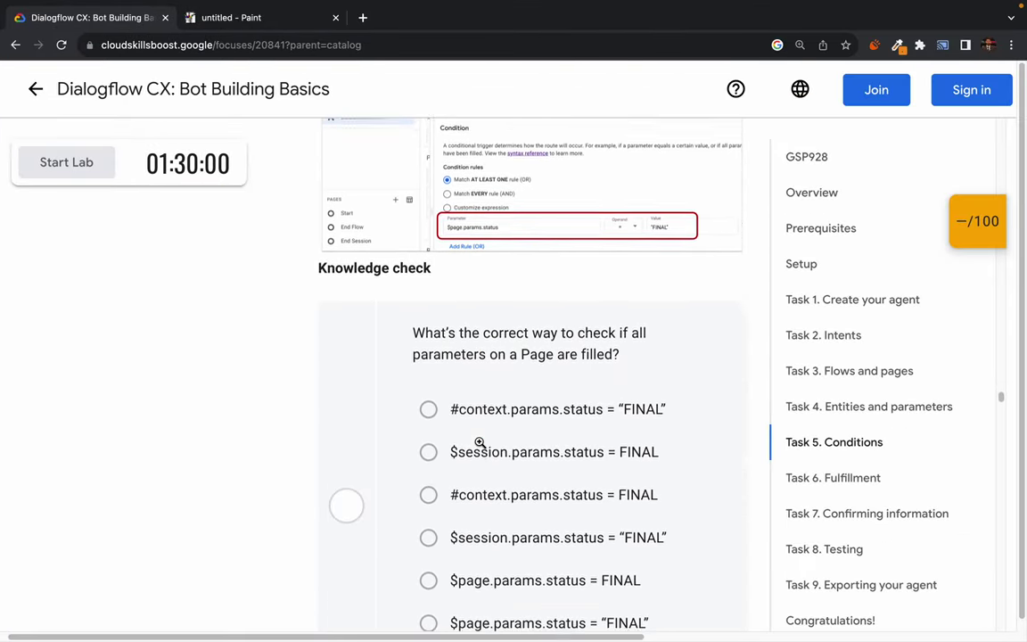
scroll(480, 446, down, 4)
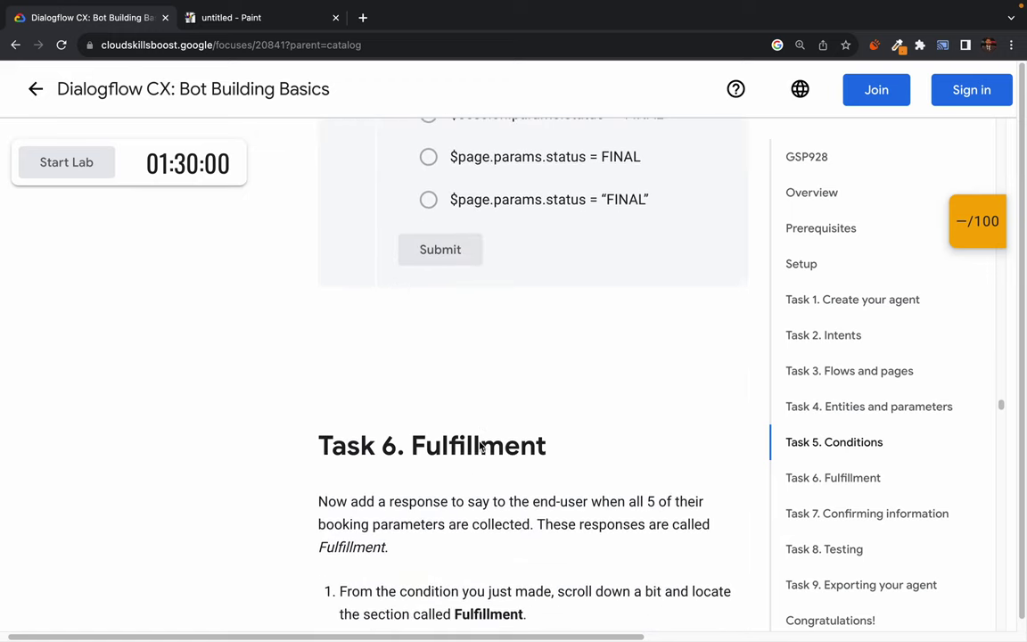
drag(320, 384, 591, 473)
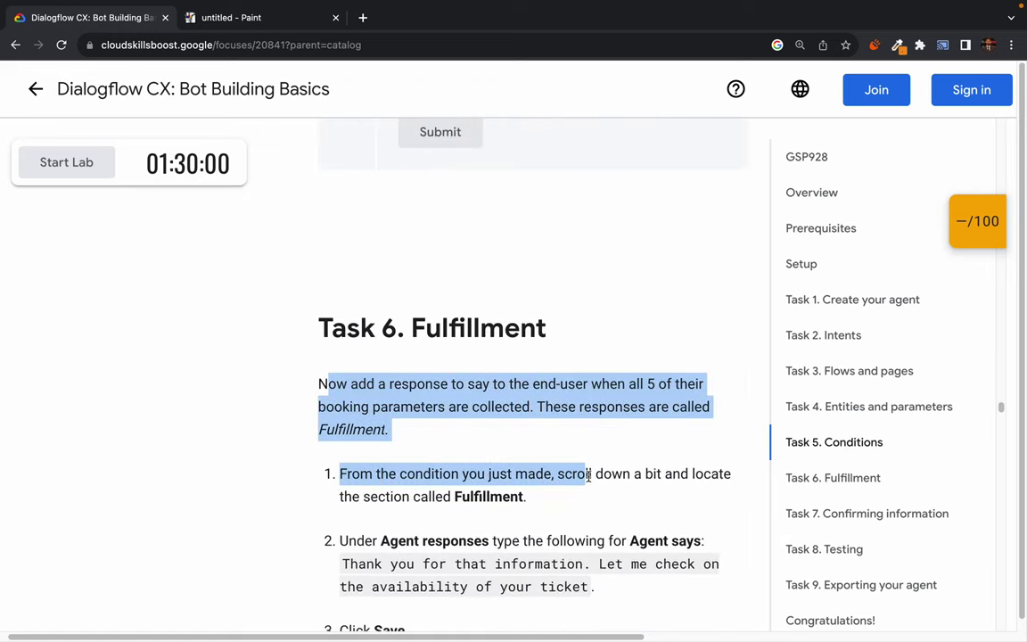
click(589, 472)
scroll(588, 477, down, 1)
scroll(588, 477, down, 1)
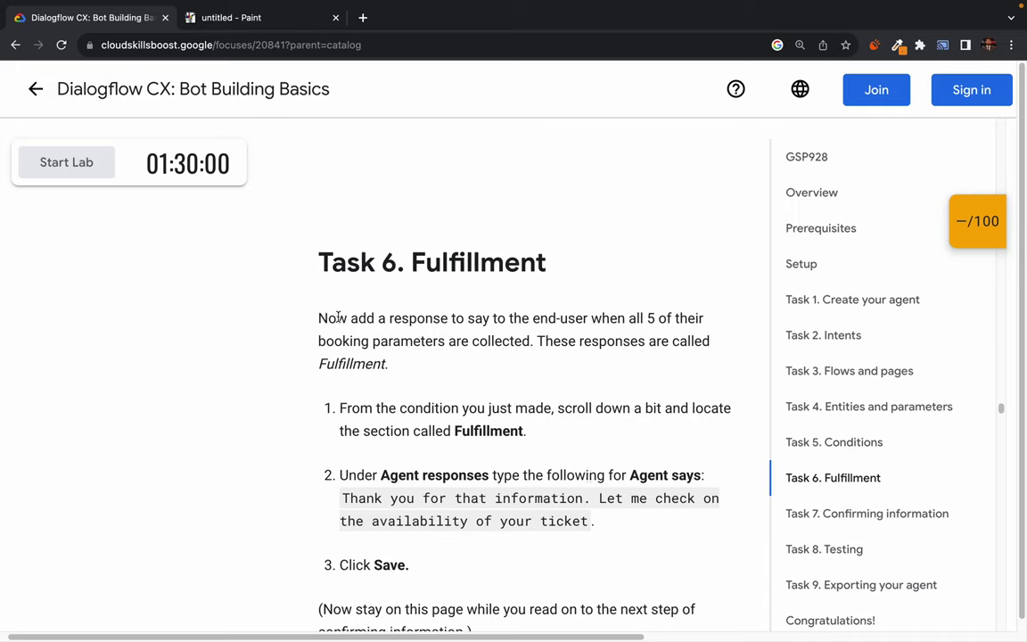
Read the lab guide's Task 6 introduction about the response given once all 5 booking parameters are collected.
drag(336, 318, 561, 318)
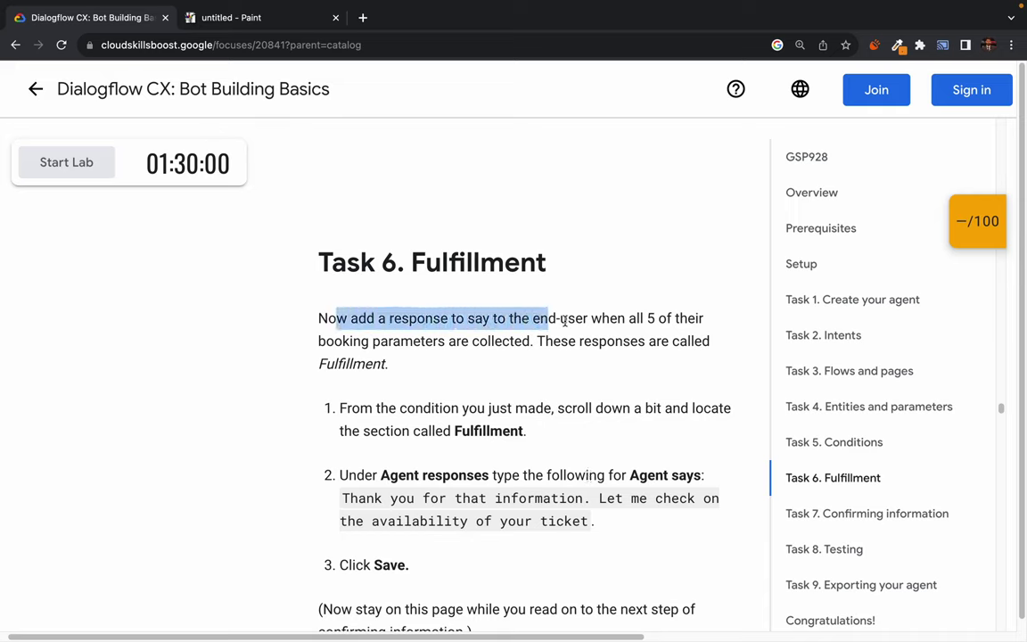
double_click(573, 318)
drag(628, 319, 710, 321)
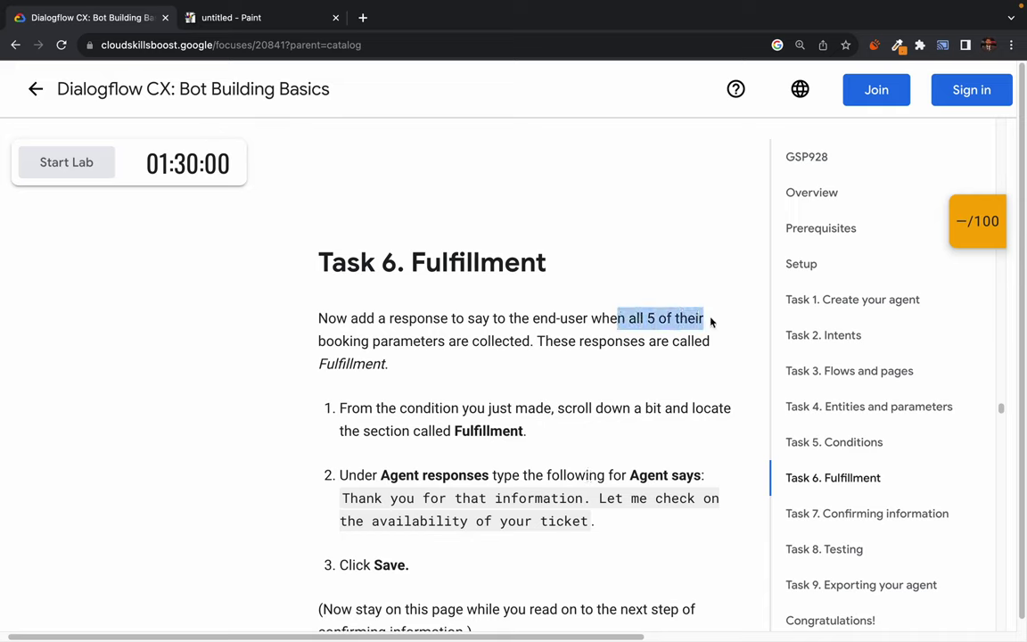
click(522, 321)
drag(338, 341, 444, 340)
click(504, 340)
double_click(504, 340)
drag(579, 340, 689, 339)
click(516, 373)
scroll(445, 401, down, 3)
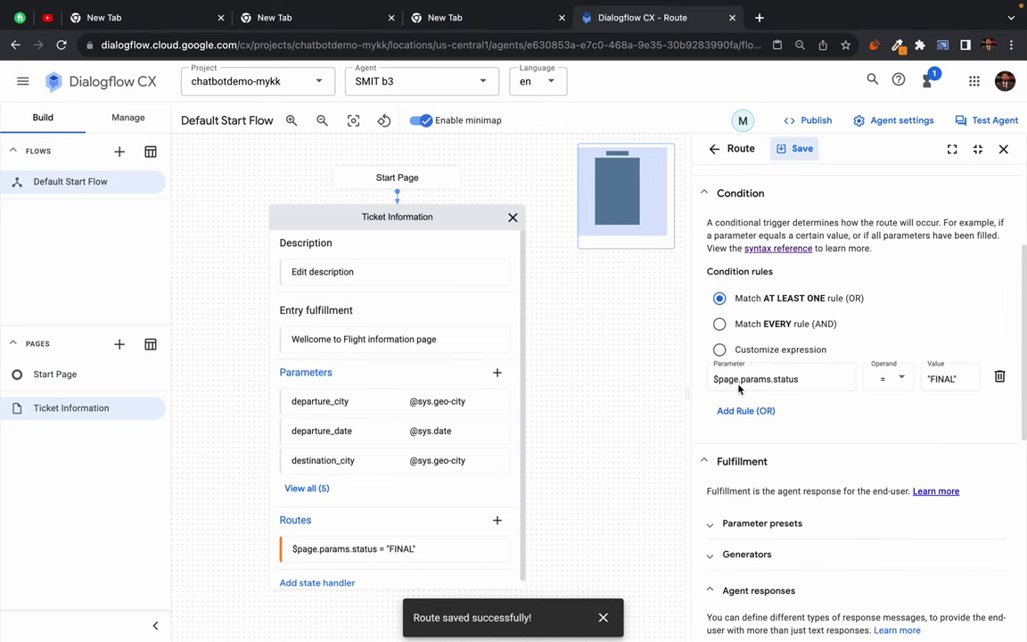
Copy "Thank you for that information. Let me check on the availability of your ticket" from the lab guide into the route's agent response and save.
scroll(841, 446, down, 3)
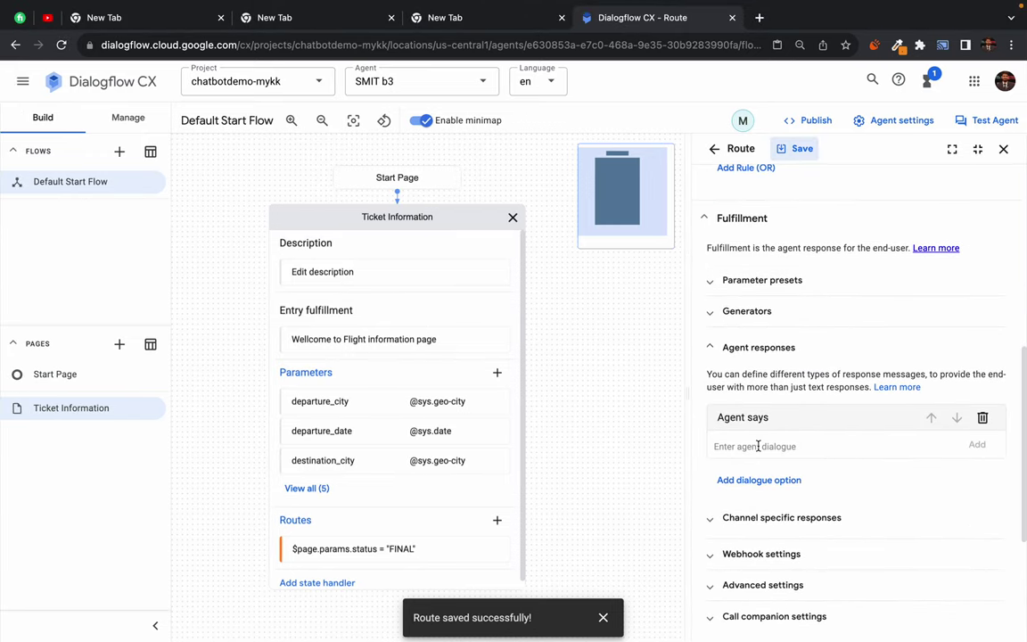
click(757, 446)
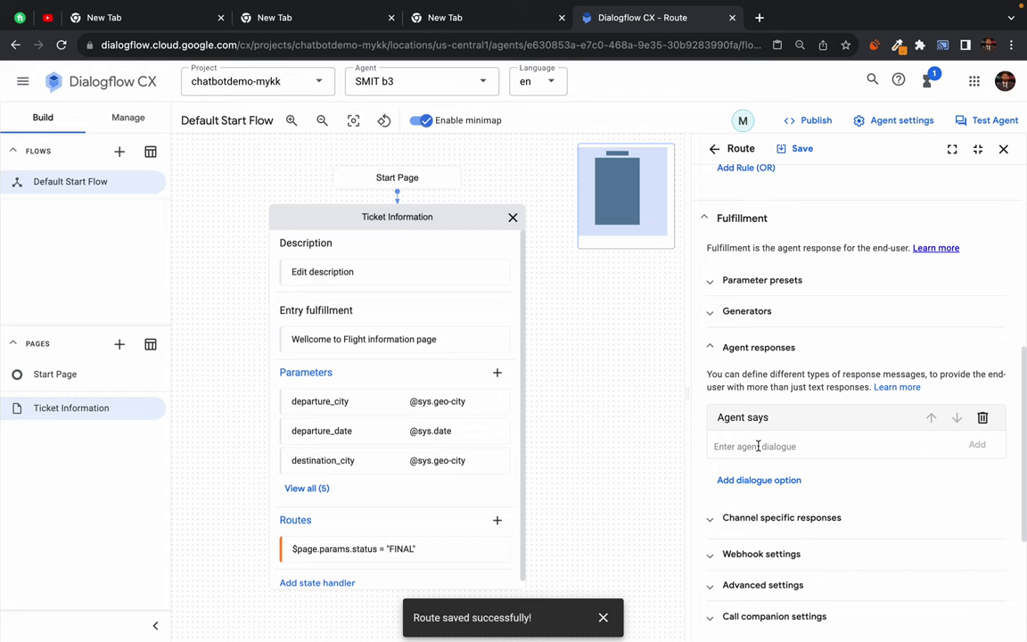
key(ctrl+Right)
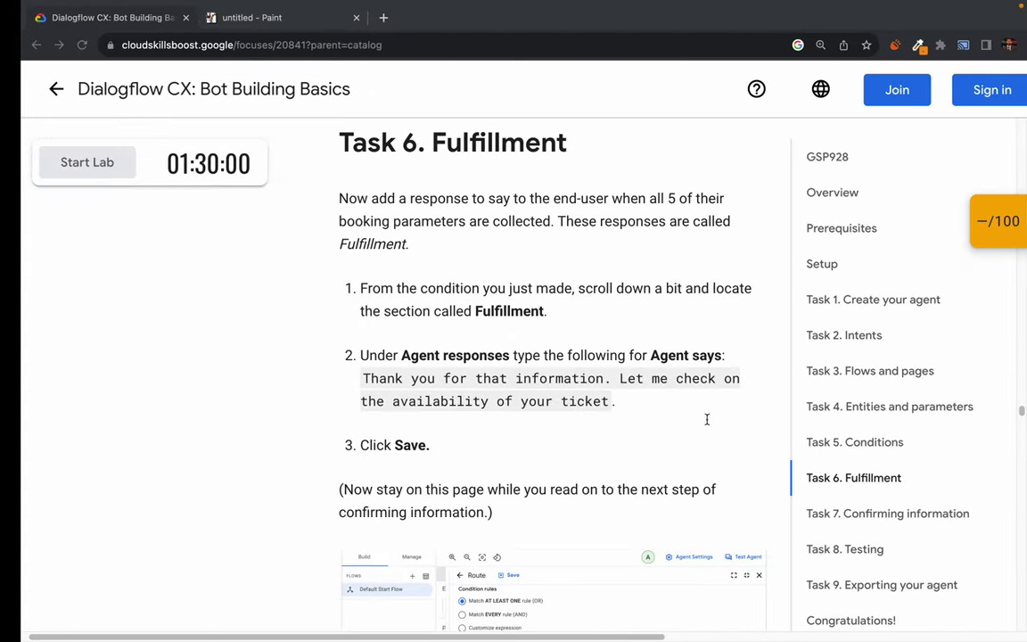
drag(345, 382, 593, 403)
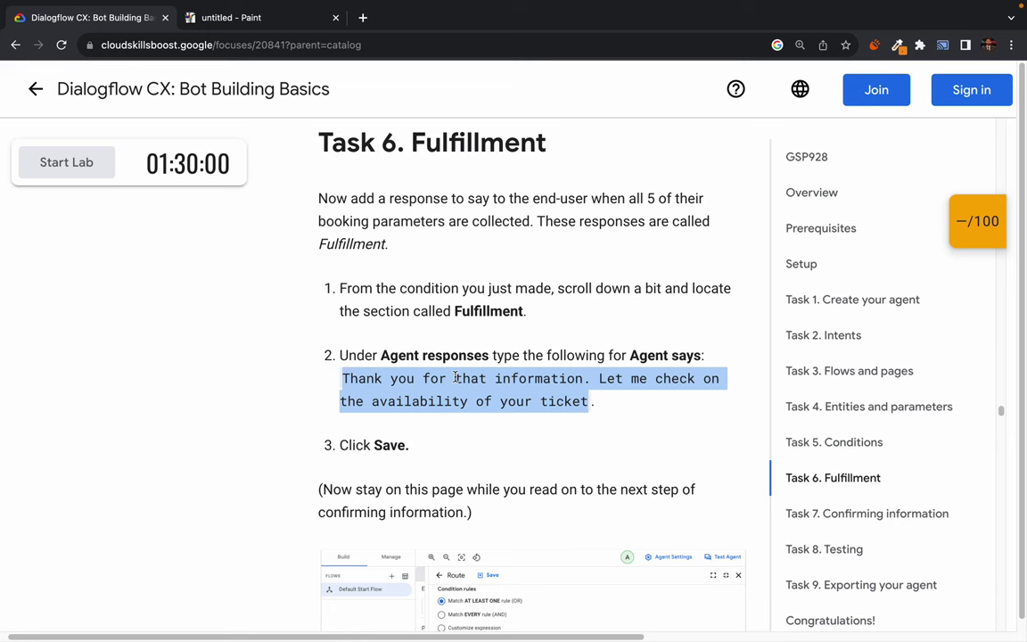
key(ctrl+c)
key(ctrl+Left)
key(ctrl+v)
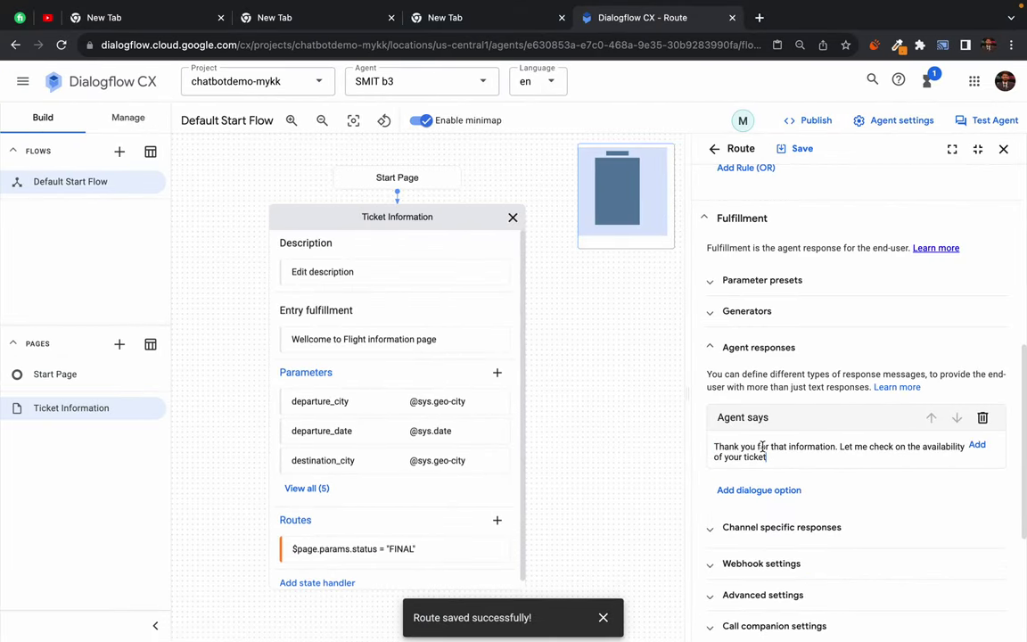
scroll(821, 443, down, 2)
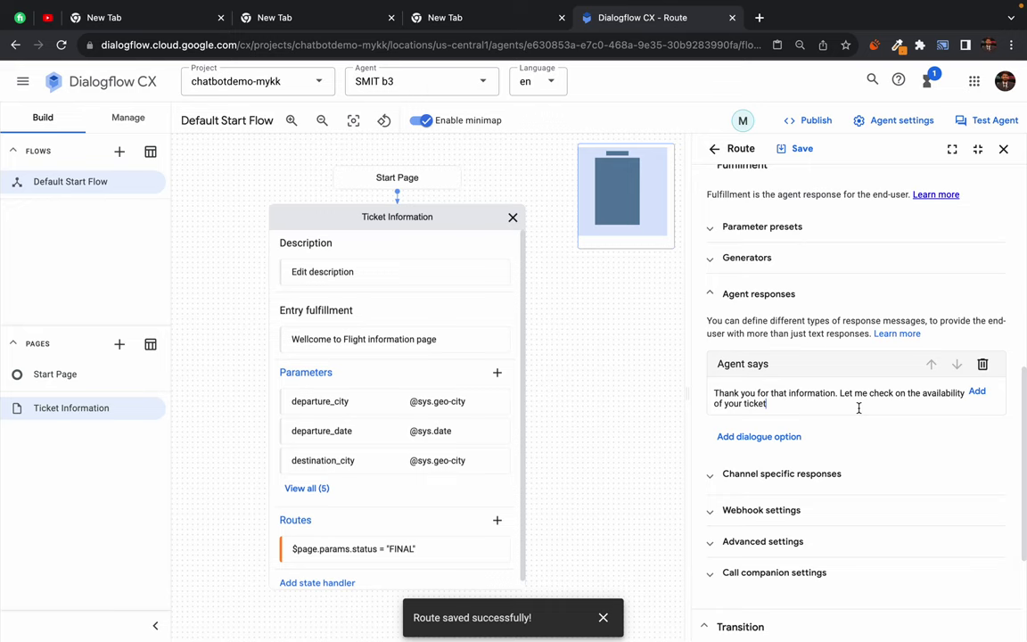
click(798, 149)
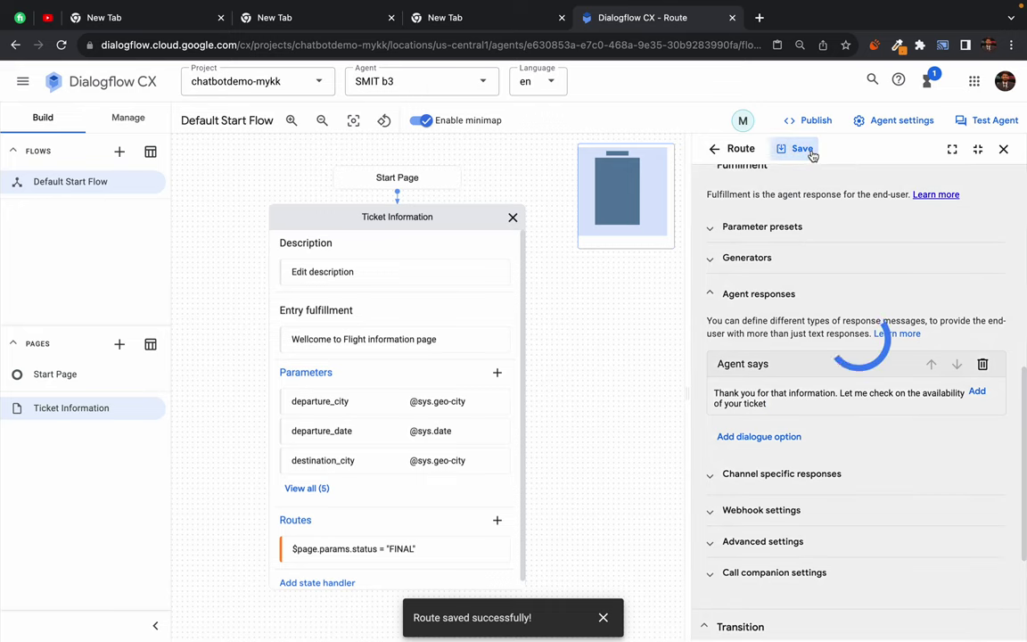
Check the lab guide's Task 6 reference screenshot and go on to the Task 7 Confirming information section.
key(ctrl+Right)
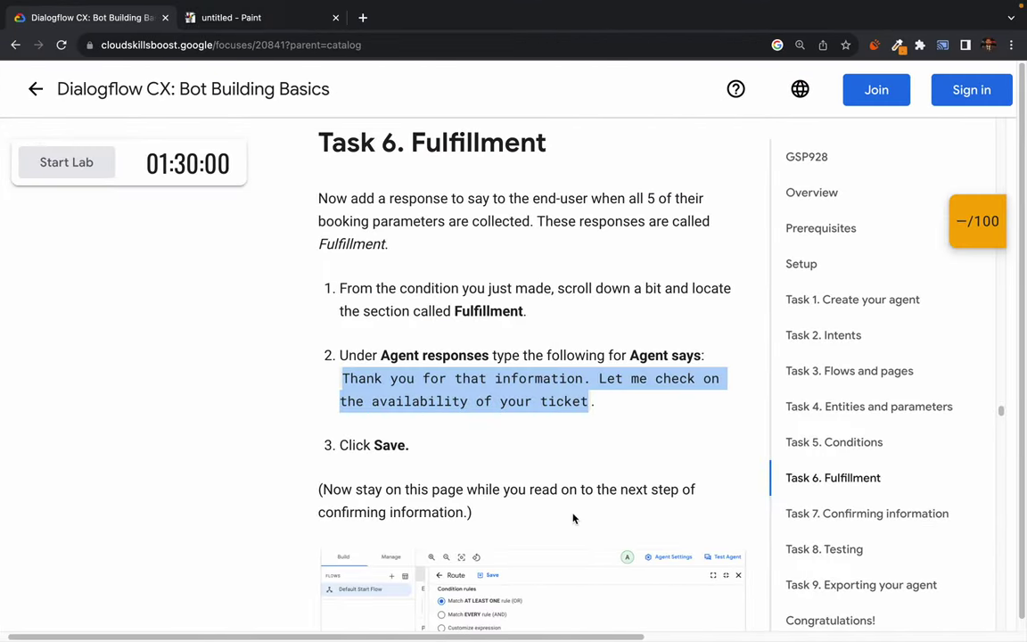
scroll(484, 482, down, 3)
scroll(484, 482, down, 2)
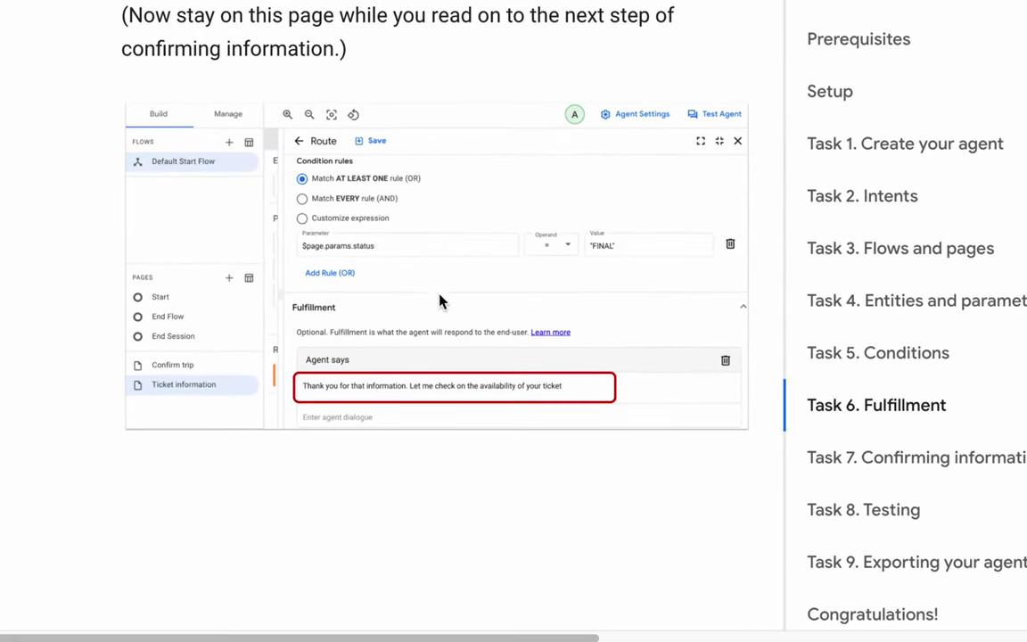
scroll(365, 555, down, 5)
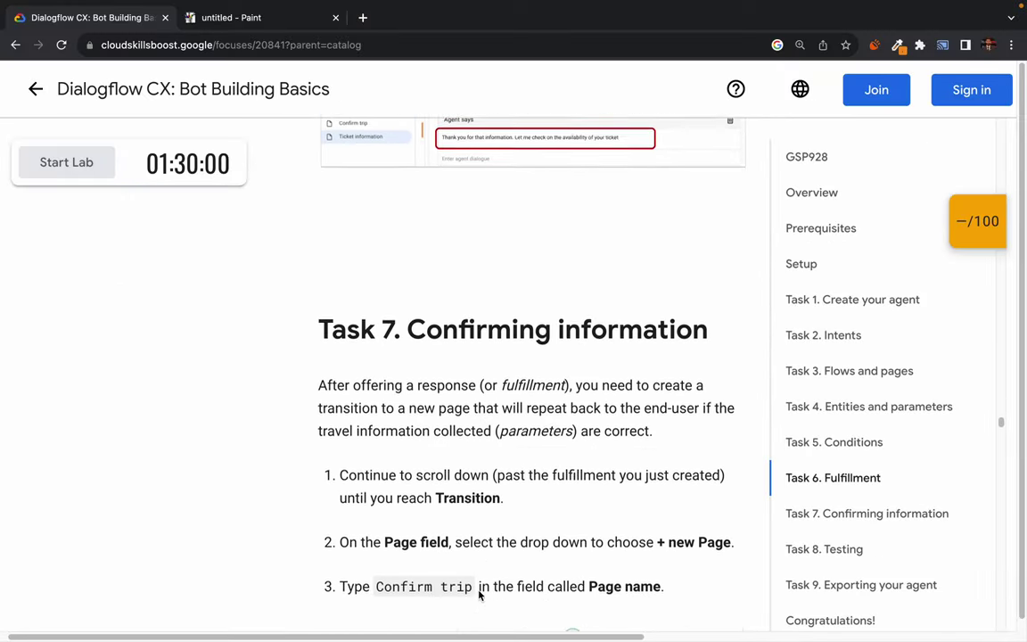
scroll(479, 596, down, 3)
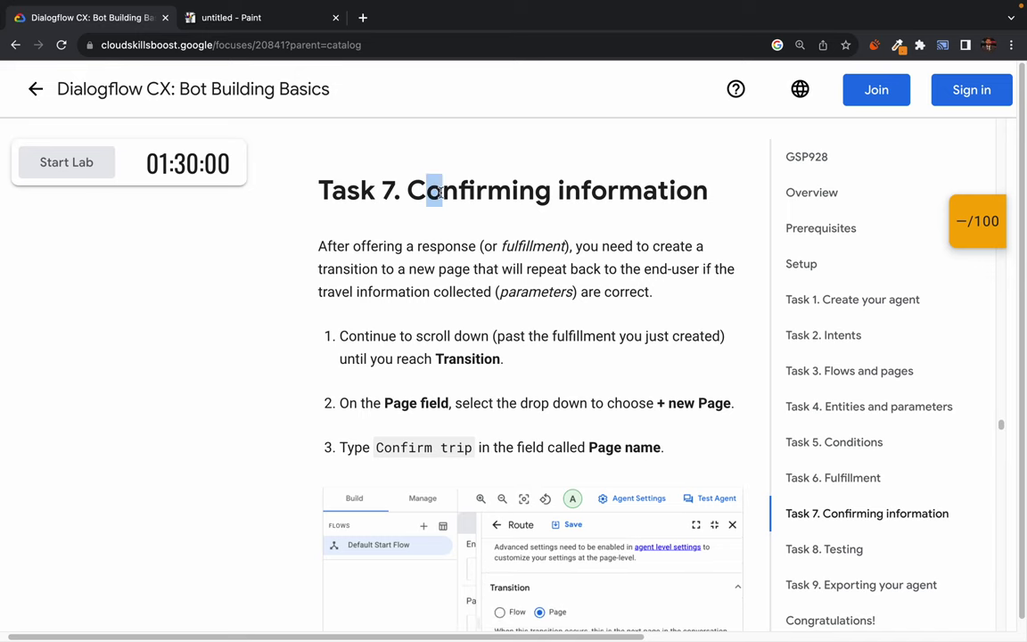
drag(431, 191, 552, 190)
double_click(570, 190)
scroll(532, 183, down, 1)
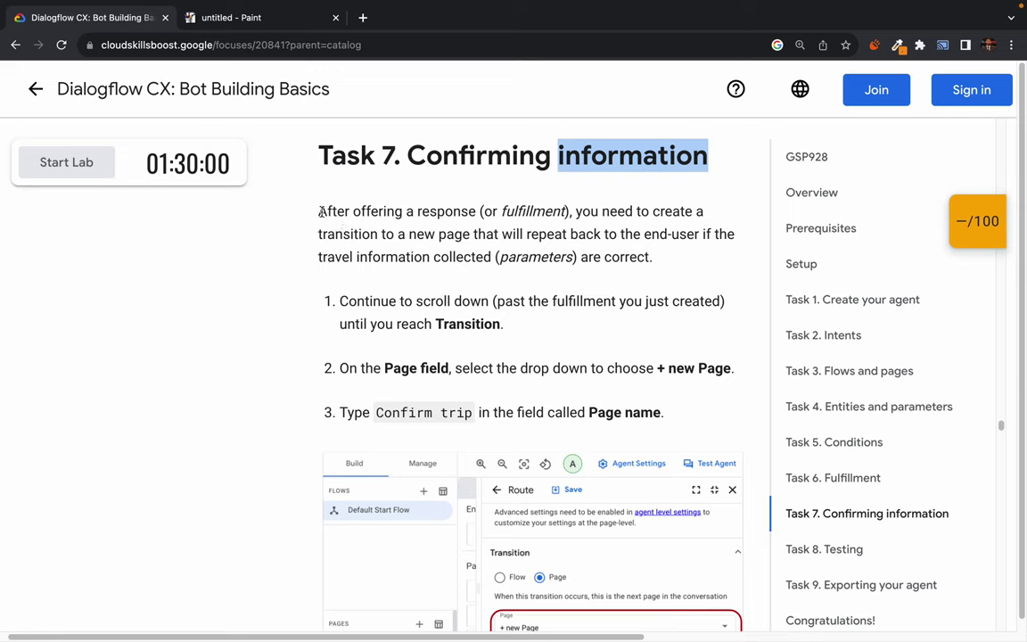
Read in the Task 7 introduction about creating a transition to a new page after the fulfillment response.
drag(319, 212, 410, 211)
double_click(446, 212)
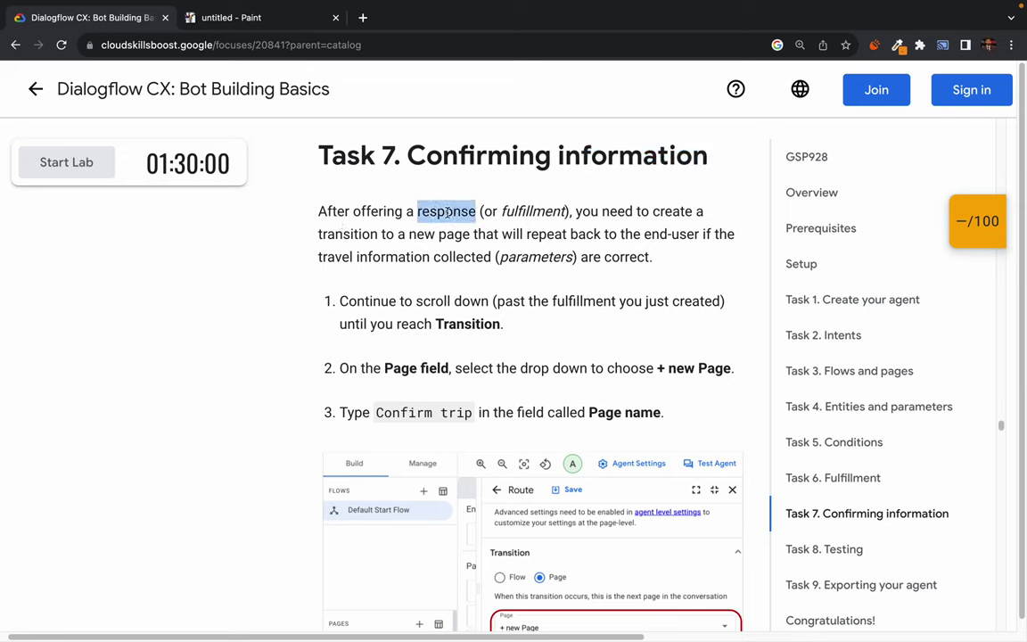
double_click(533, 211)
drag(603, 212, 647, 212)
click(647, 212)
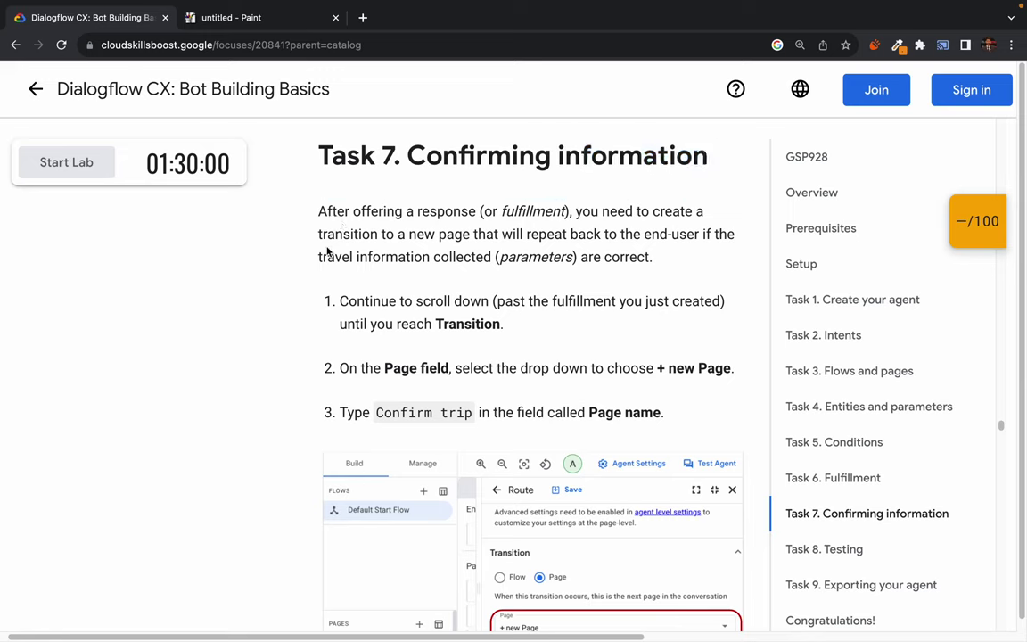
double_click(352, 234)
double_click(455, 234)
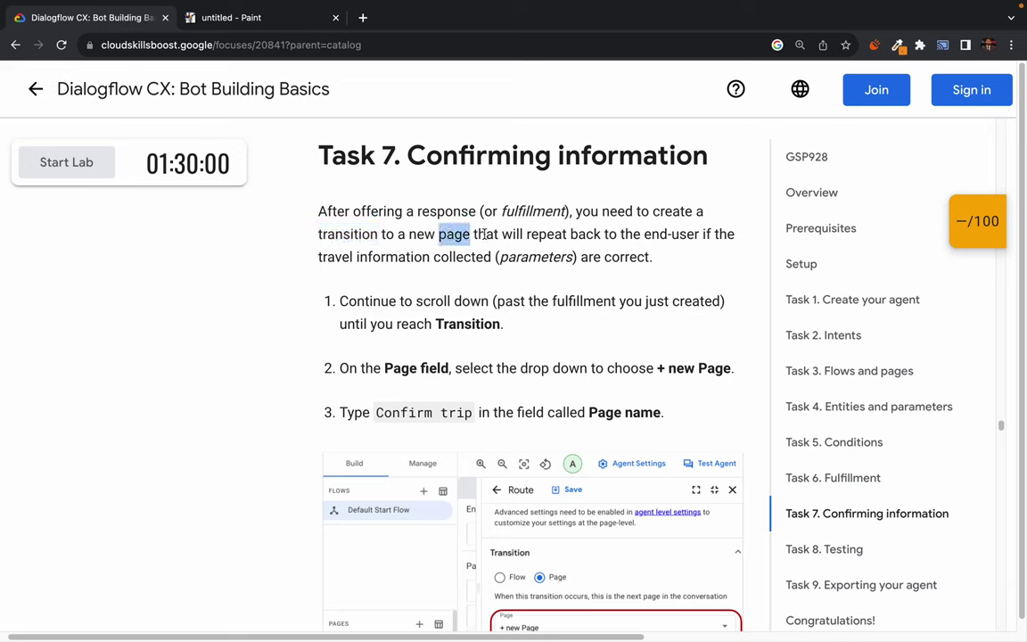
drag(485, 233, 693, 233)
click(692, 232)
triple_click(693, 233)
Read the end of the Task 7 introduction about confirming the collected travel parameters, and review the whole paragraph.
double_click(392, 257)
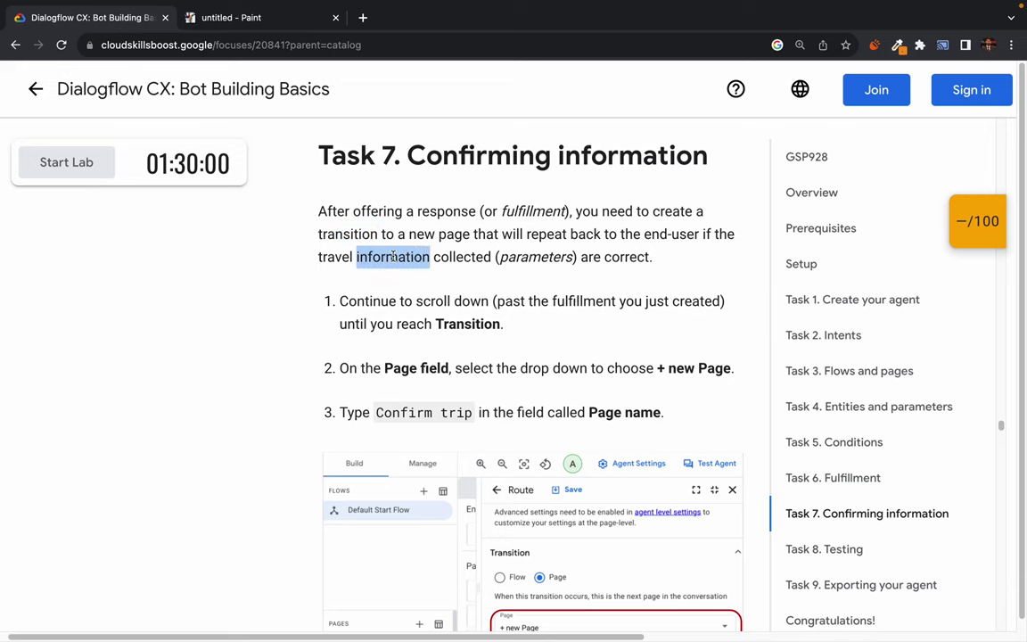
double_click(456, 257)
click(567, 254)
double_click(622, 257)
double_click(622, 257)
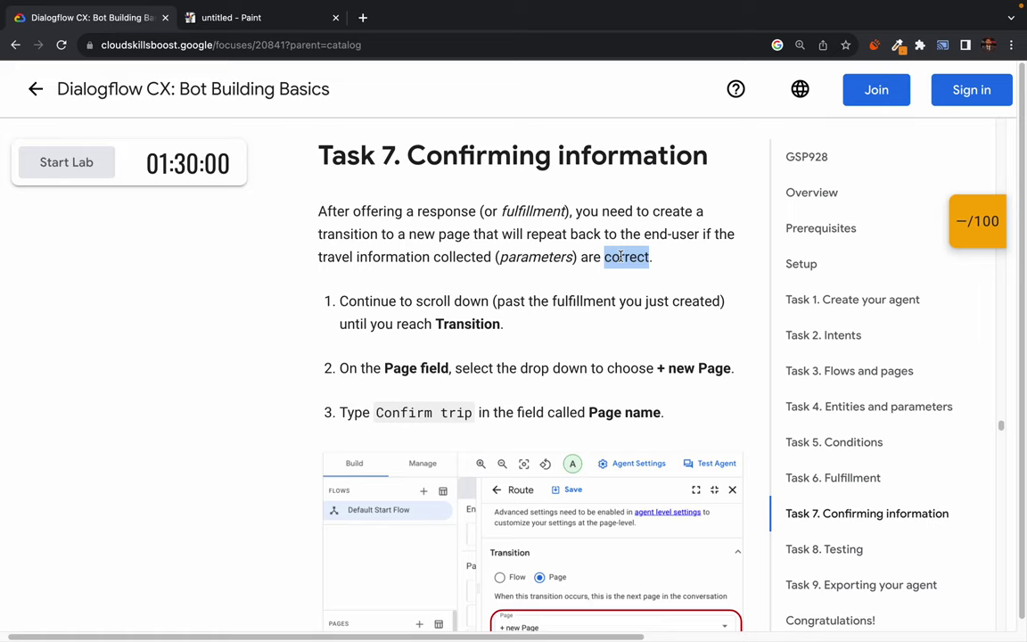
click(621, 256)
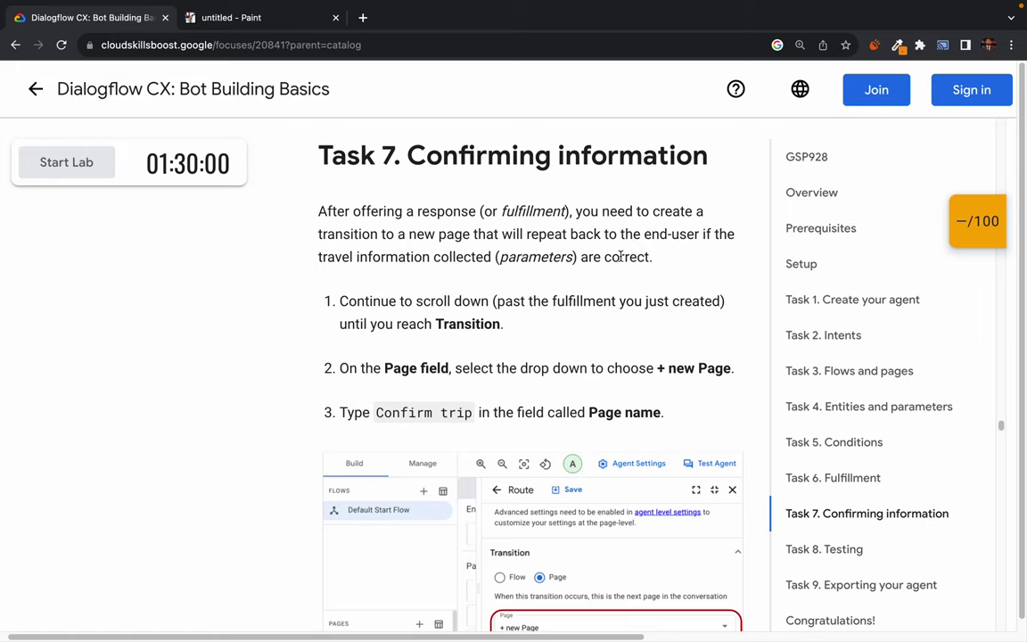
mouse_move(622, 3)
drag(349, 156, 653, 259)
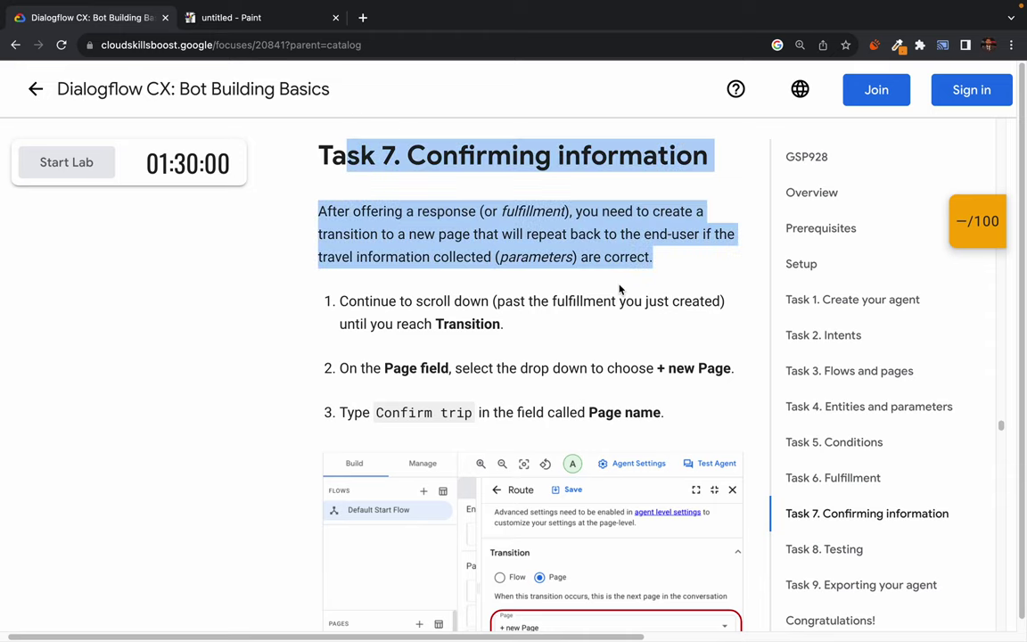
click(620, 289)
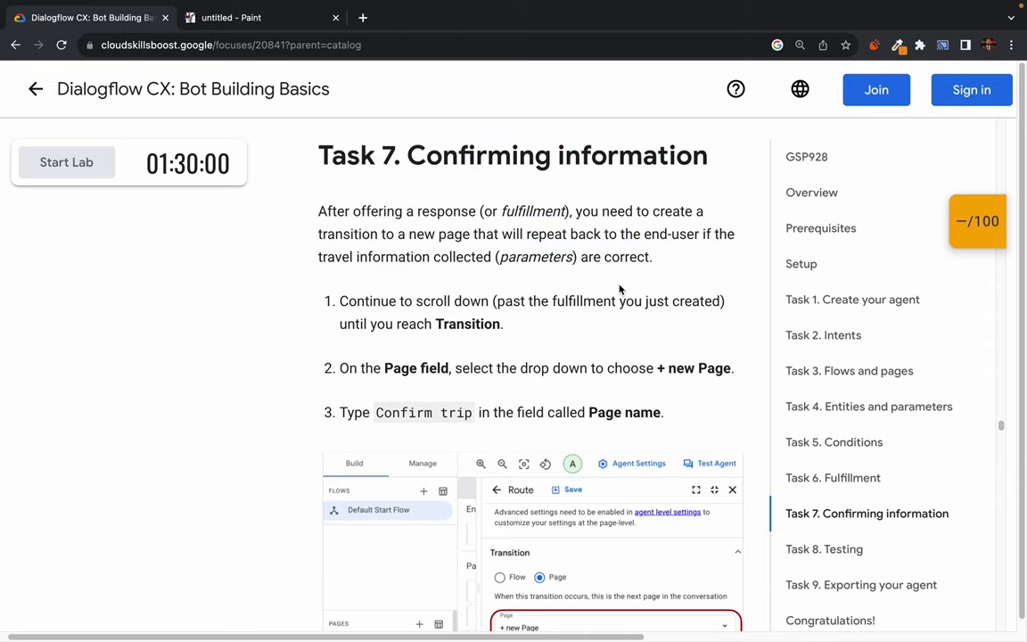
scroll(662, 369, down, 1)
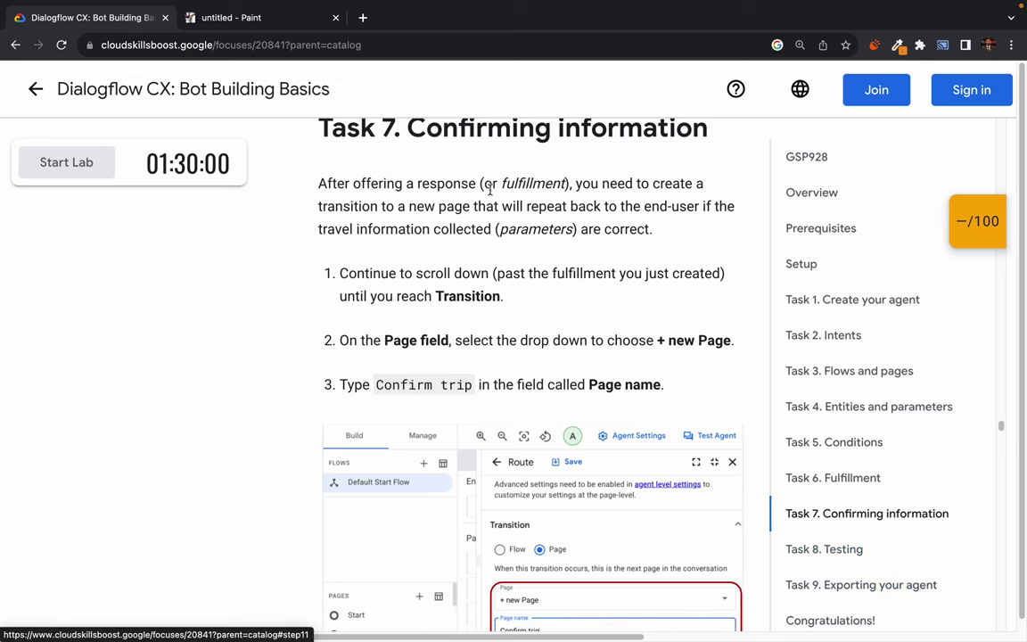
Read Task 7 steps 1 to 3 in the lab guide on setting the Transition to a new page named Confirm trip.
drag(337, 184, 567, 277)
click(618, 309)
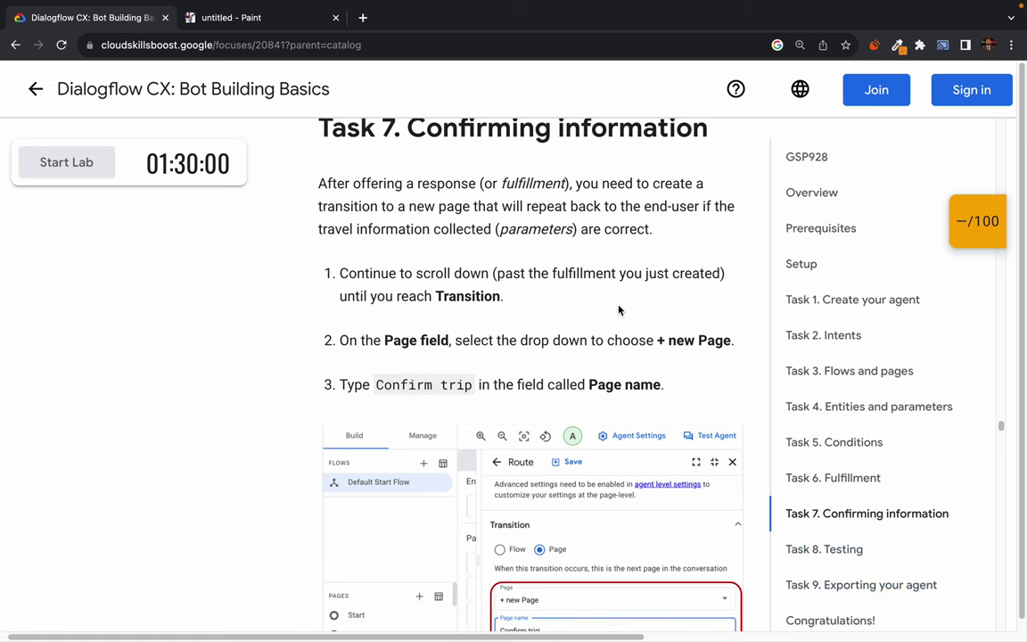
scroll(594, 229, up, 1)
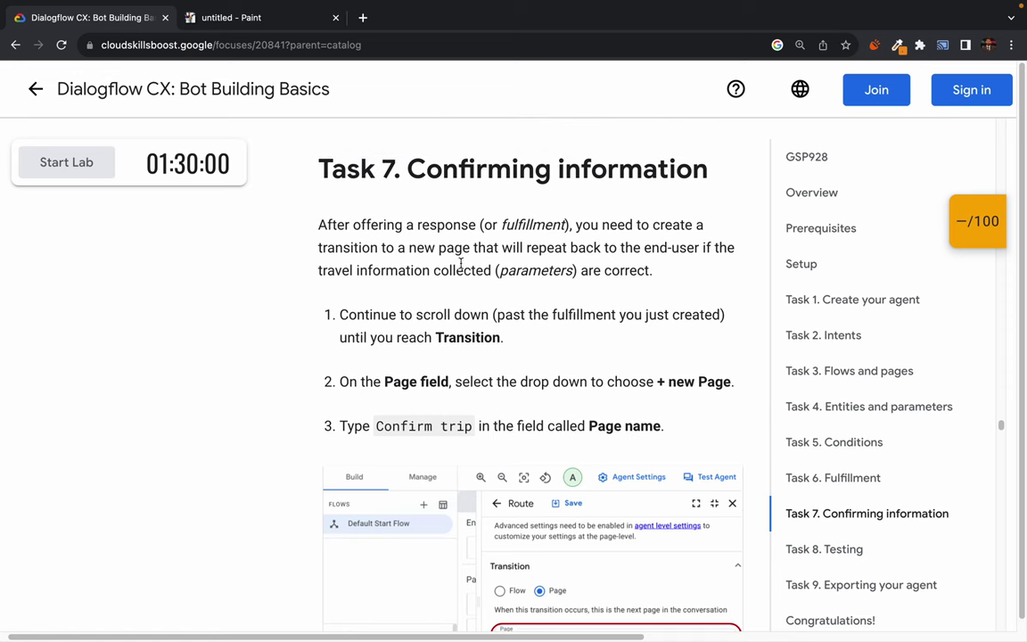
drag(337, 315, 575, 348)
click(576, 348)
drag(341, 380, 458, 385)
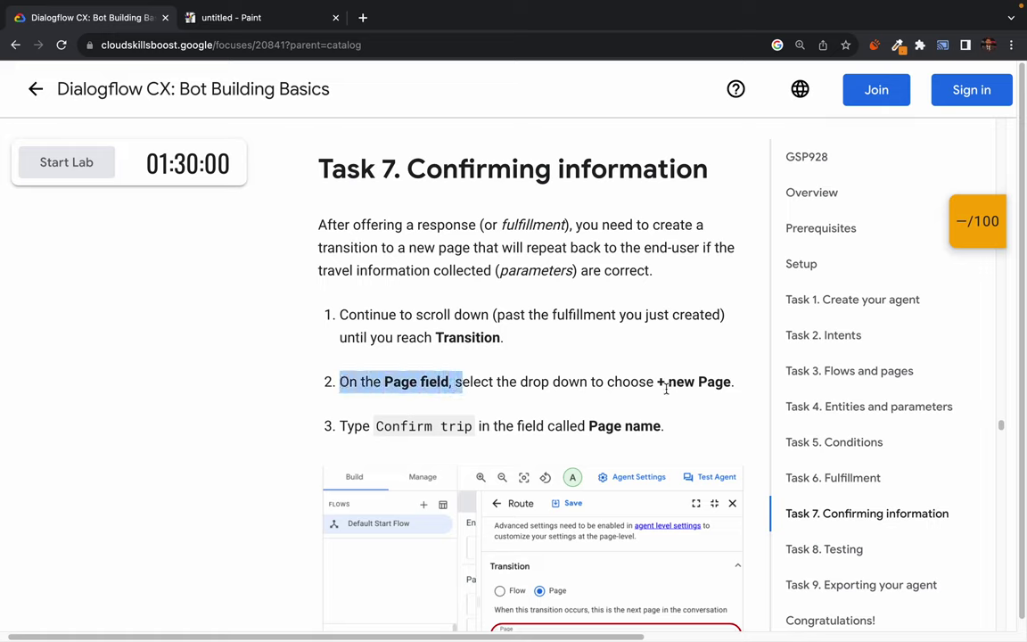
drag(660, 384, 712, 388)
click(466, 383)
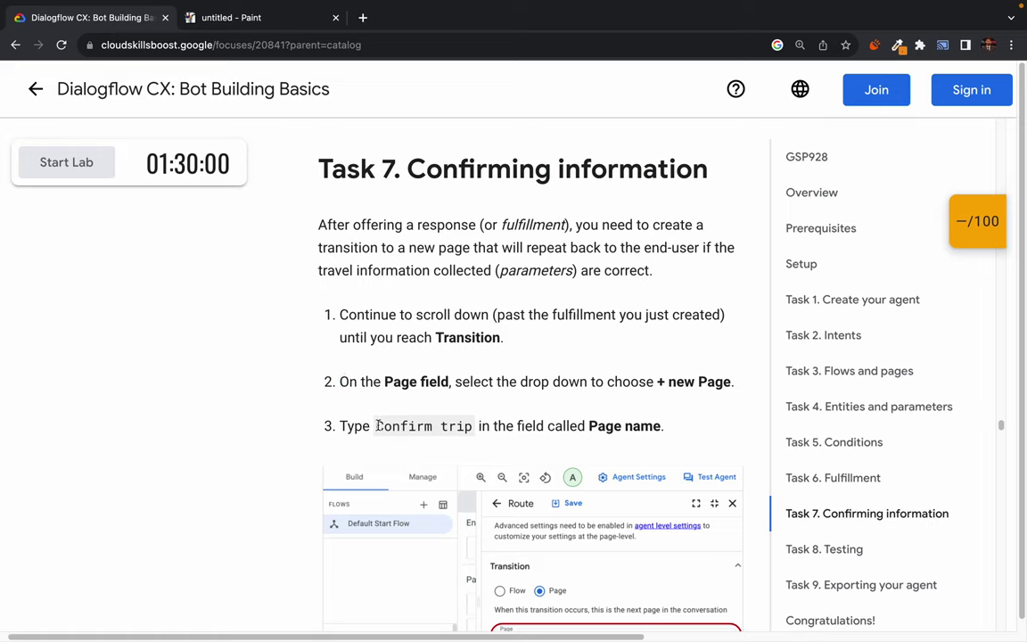
drag(374, 426, 477, 428)
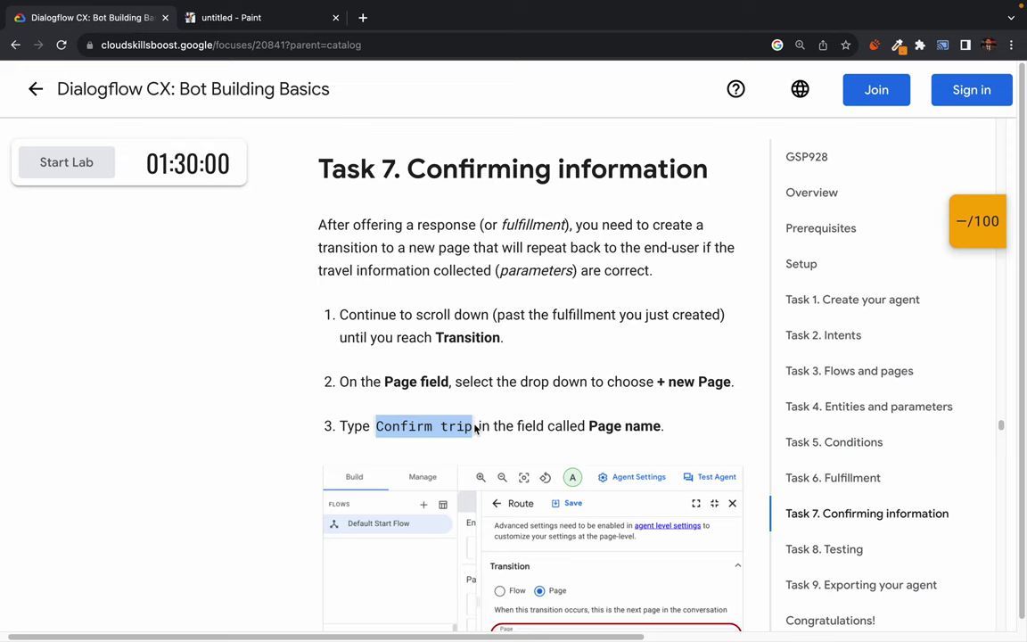
scroll(571, 261, up, 1)
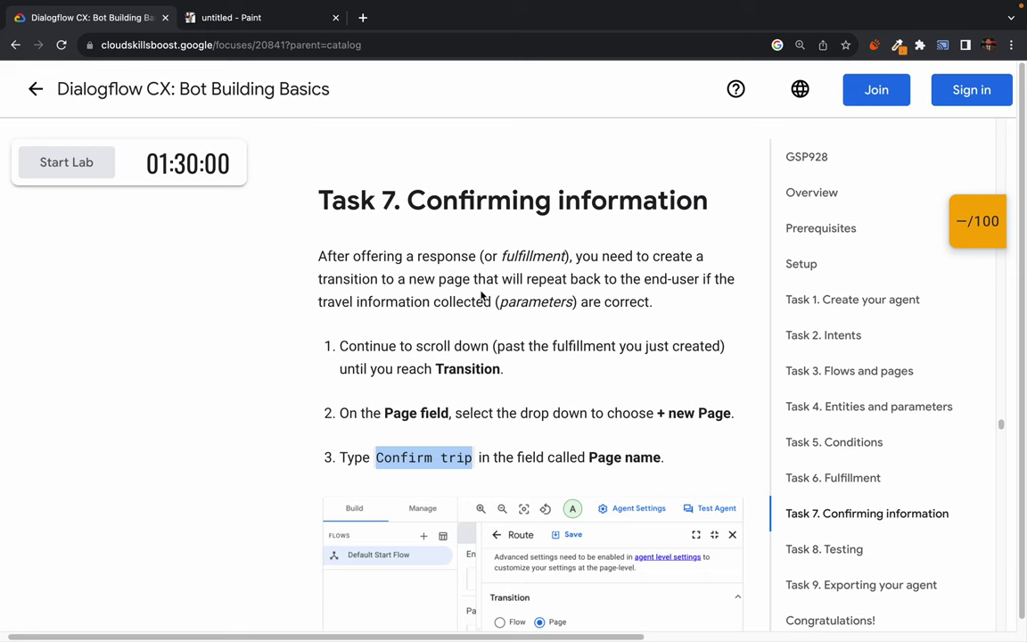
Switch to Dialogflow CX and open the $page.params.status = "FINAL" route on the Ticket Information page.
key(ctrl+Left)
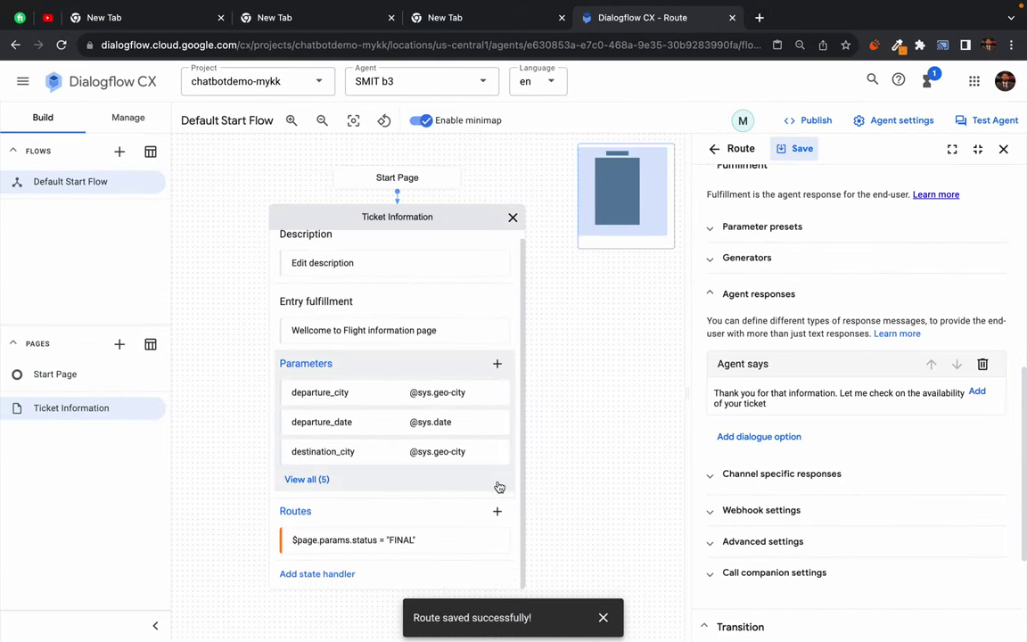
scroll(499, 487, up, 1)
double_click(346, 221)
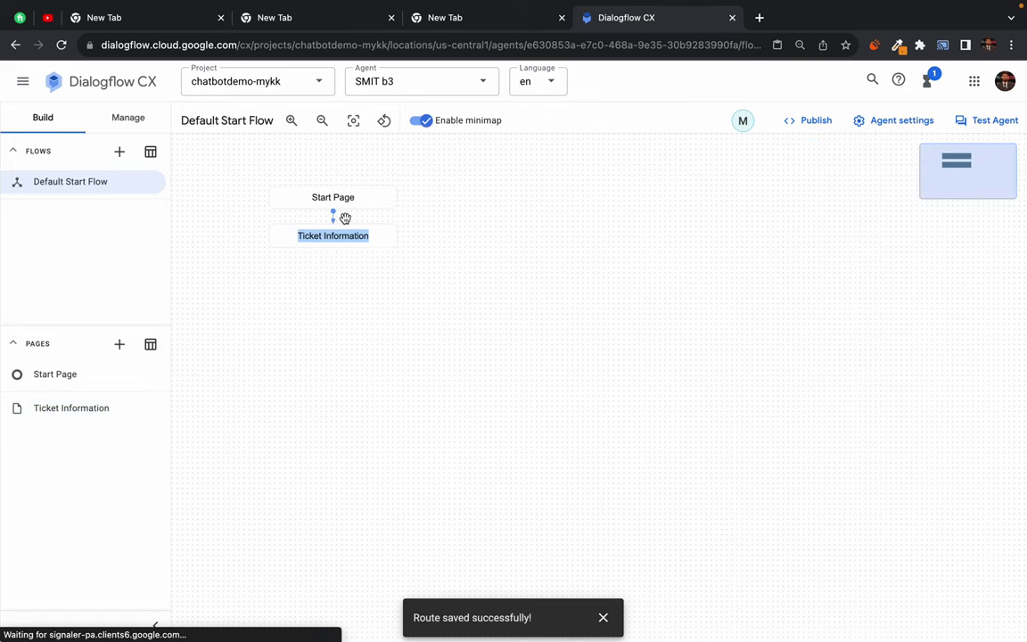
click(328, 237)
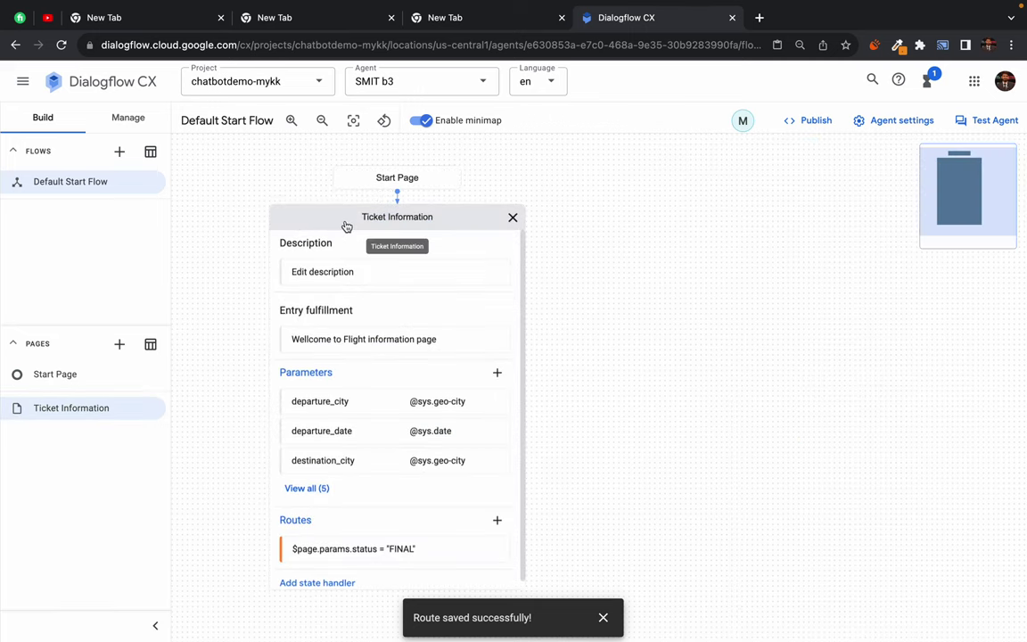
click(345, 226)
click(339, 230)
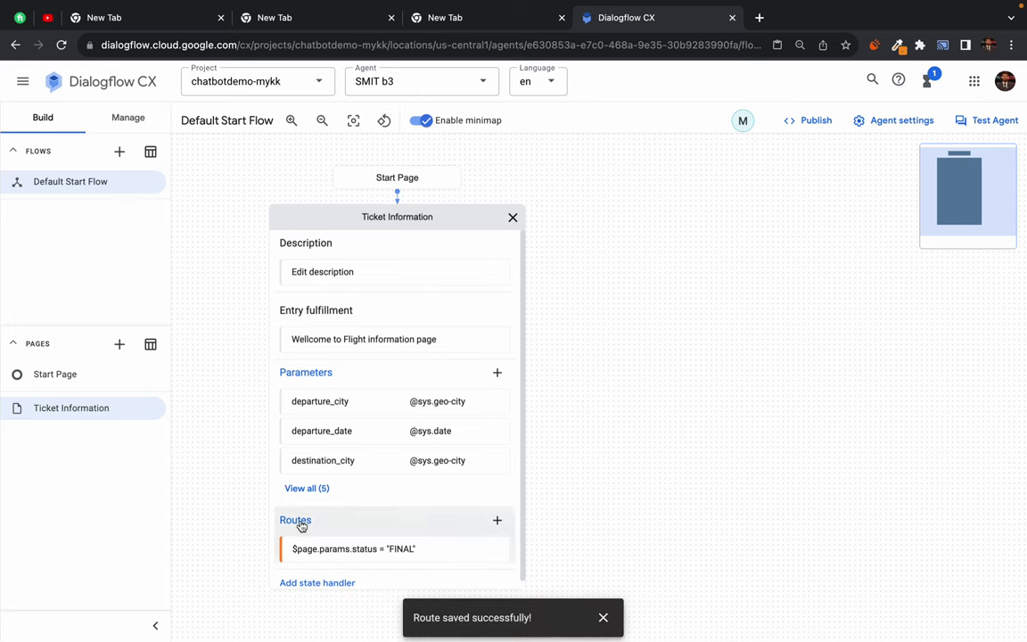
scroll(295, 521, down, 1)
double_click(328, 541)
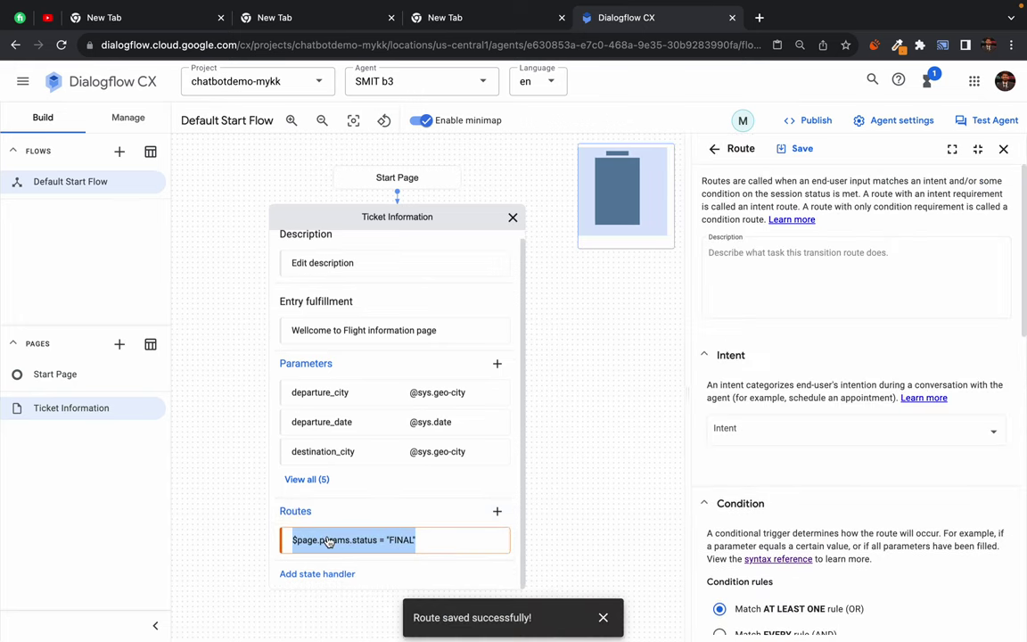
Set the route's transition to a new page named "Confirm trip" and save the route.
scroll(861, 485, down, 10)
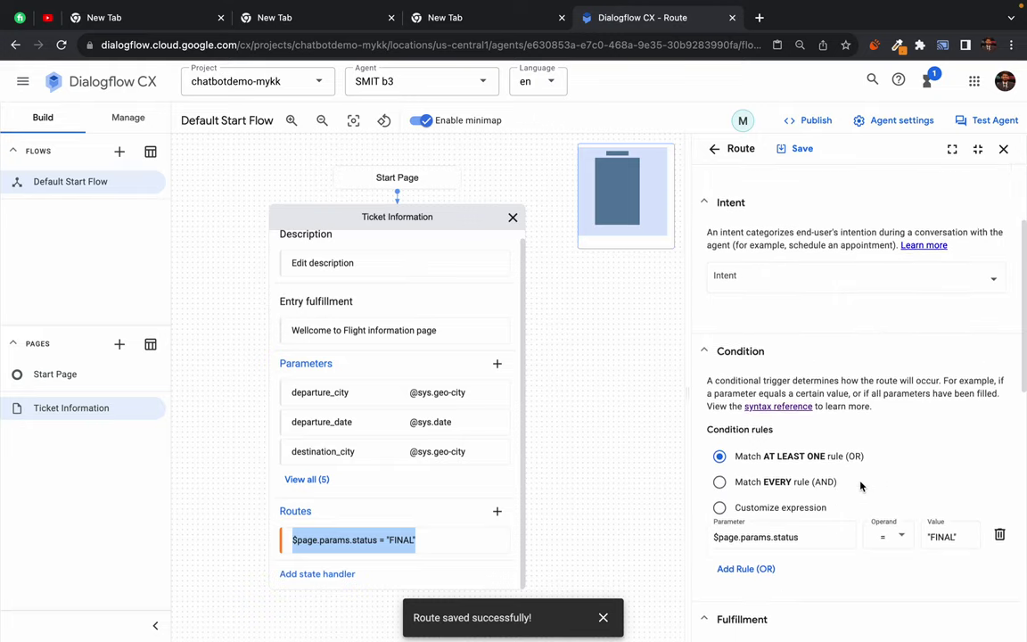
scroll(802, 446, down, 3)
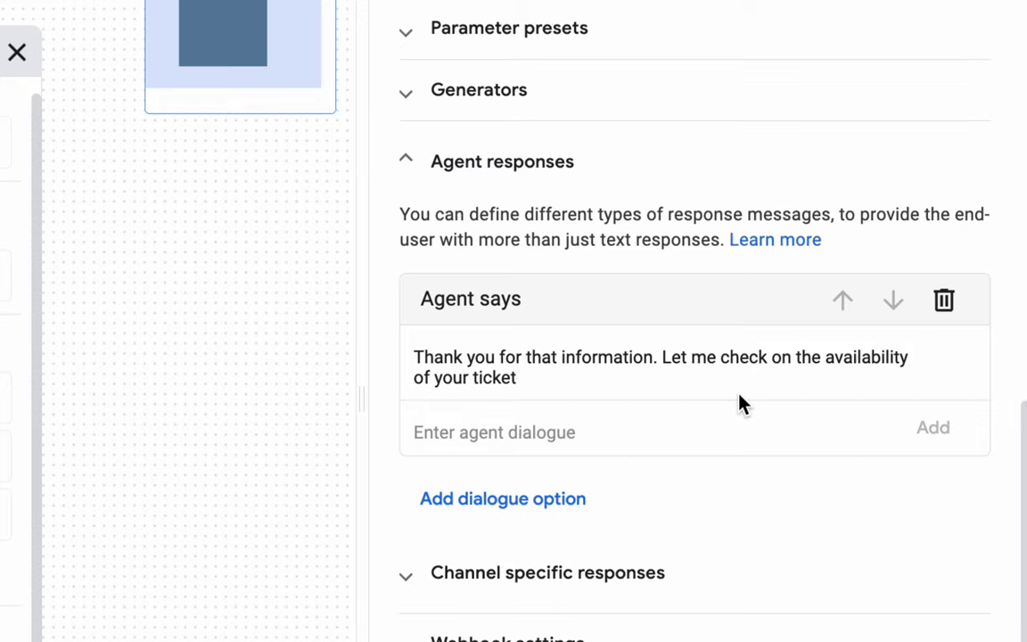
scroll(806, 553, down, 2)
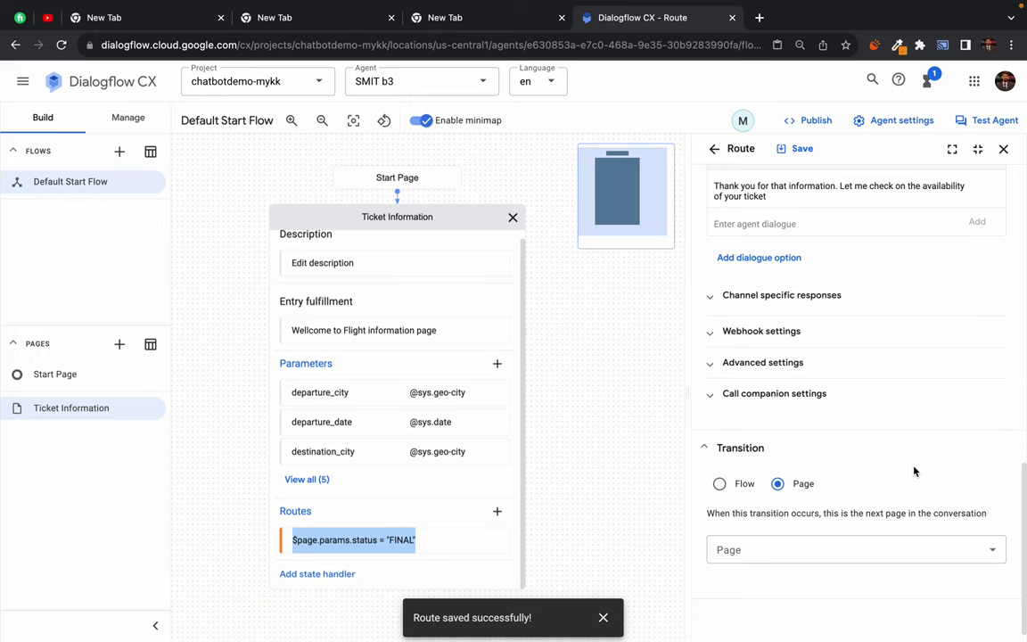
click(793, 550)
click(723, 378)
click(738, 592)
text(Confirm trip)
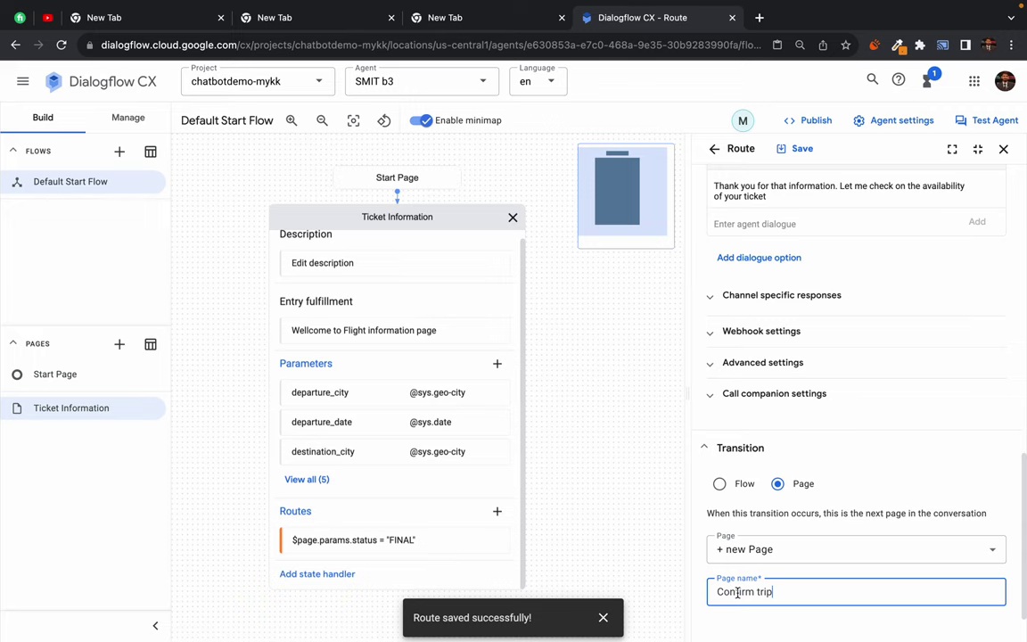
click(802, 151)
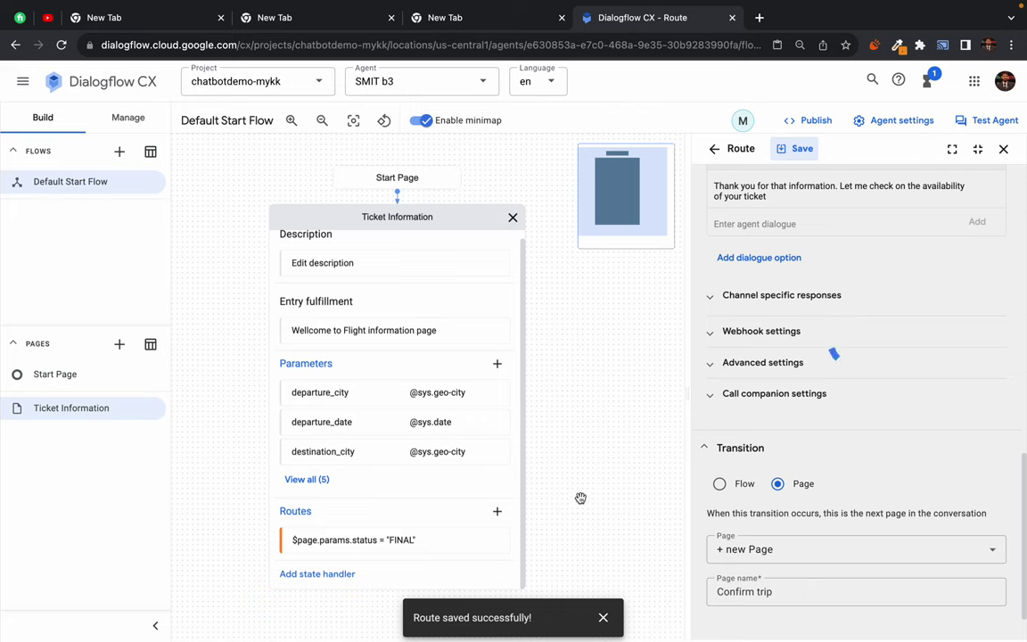
Check the new page in the flow graph, close the route settings and open the Confirm trip page.
drag(580, 499, 590, 419)
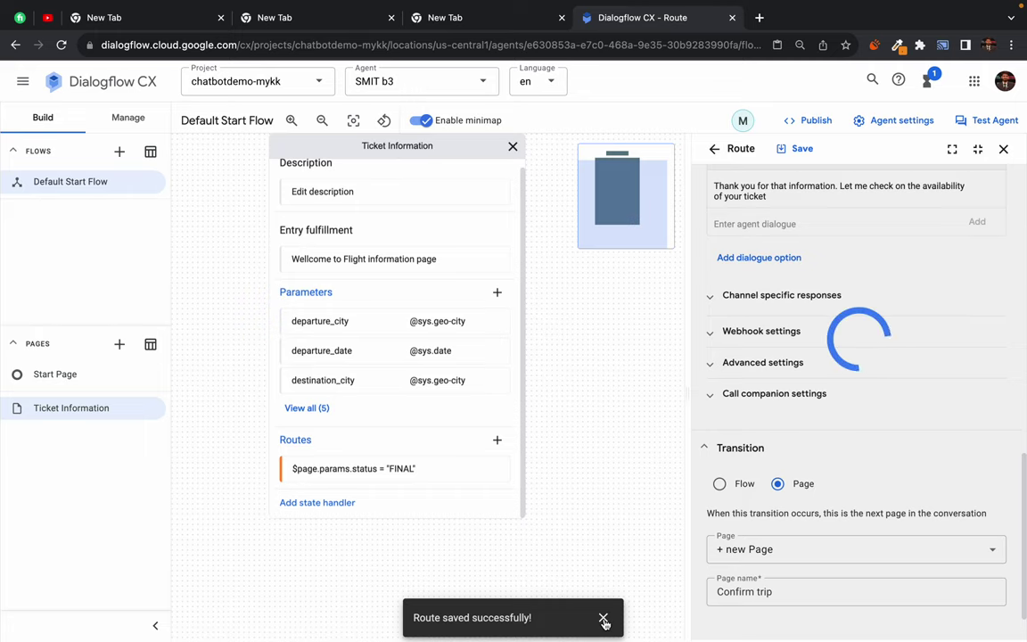
drag(595, 375, 598, 427)
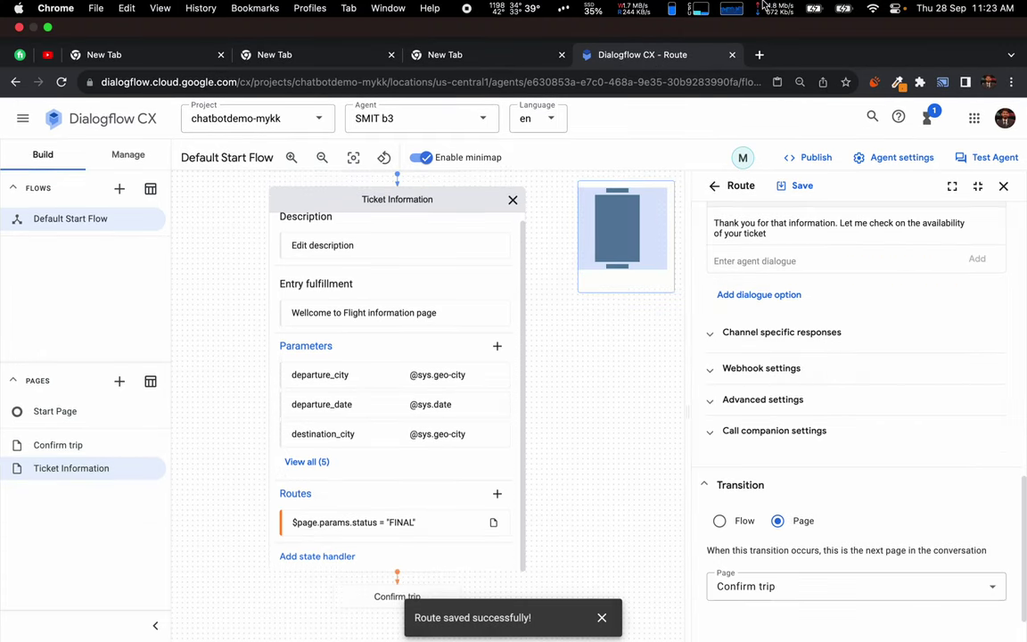
drag(595, 454, 596, 472)
click(609, 238)
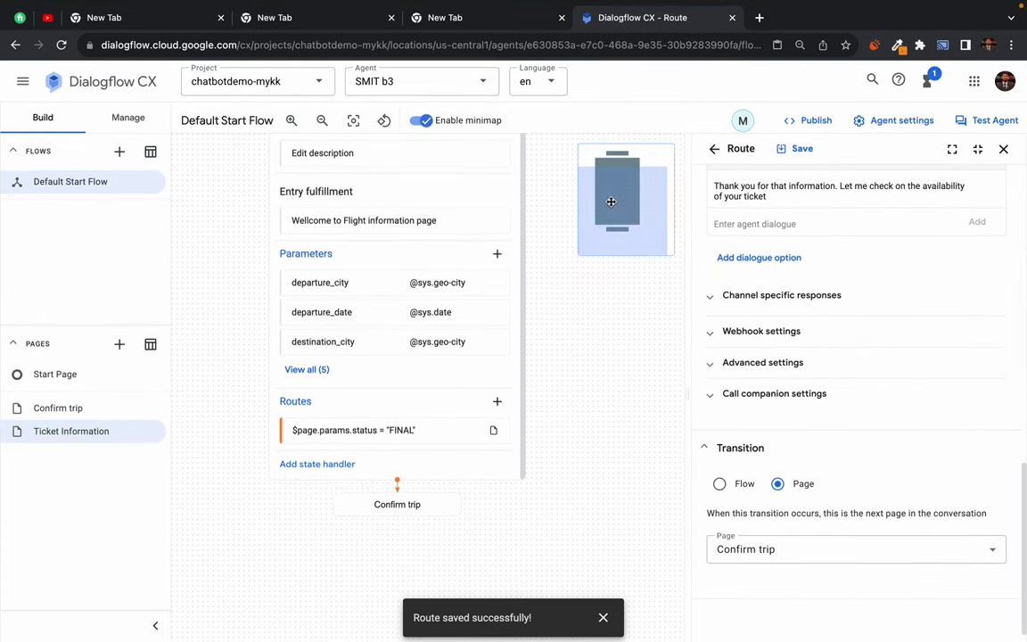
click(603, 617)
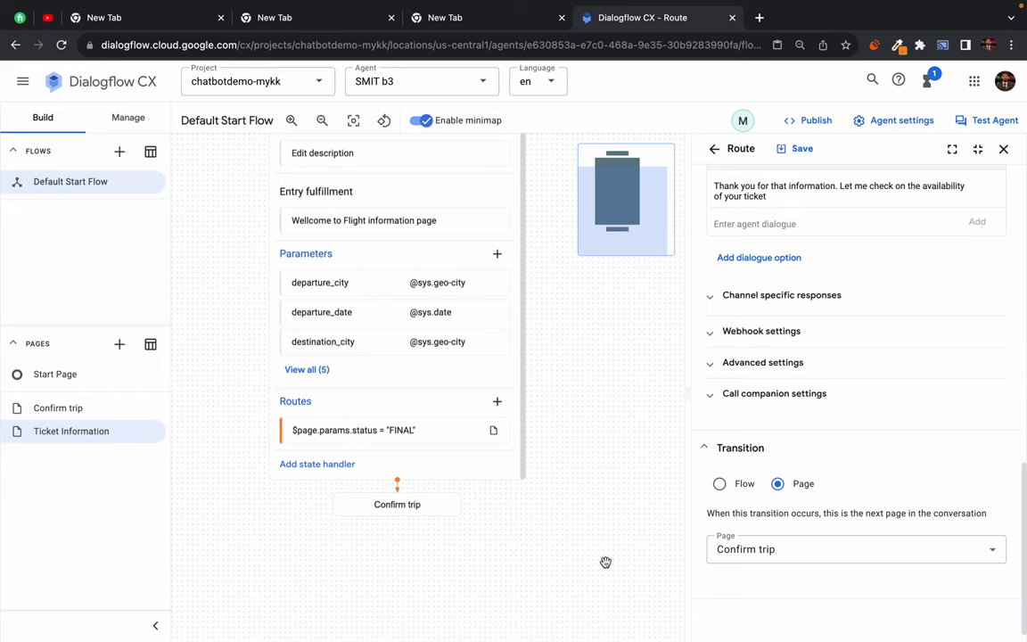
click(1004, 149)
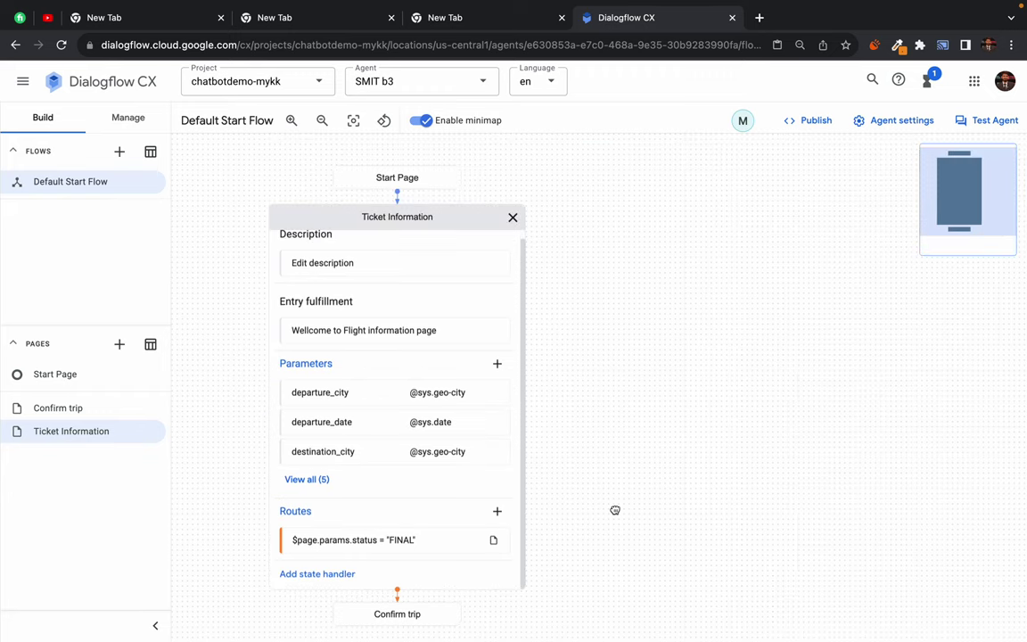
scroll(606, 419, down, 3)
double_click(420, 513)
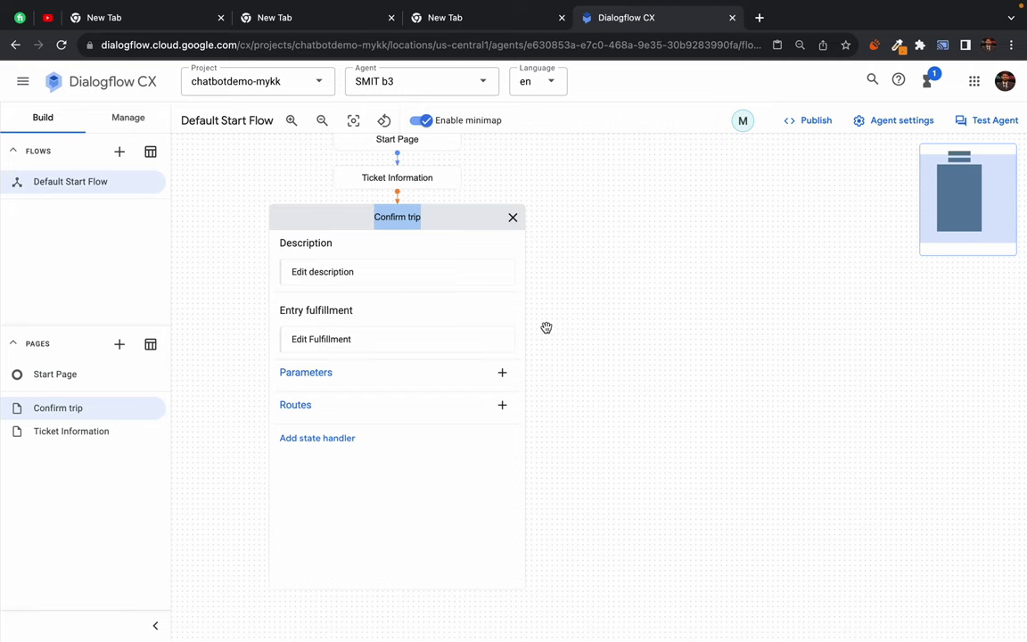
Switch to the lab guide and check Task 7 steps 4 to 6 with the reference screenshot of the three-page flow.
key(ctrl+Right)
scroll(487, 361, down, 3)
scroll(574, 486, down, 1)
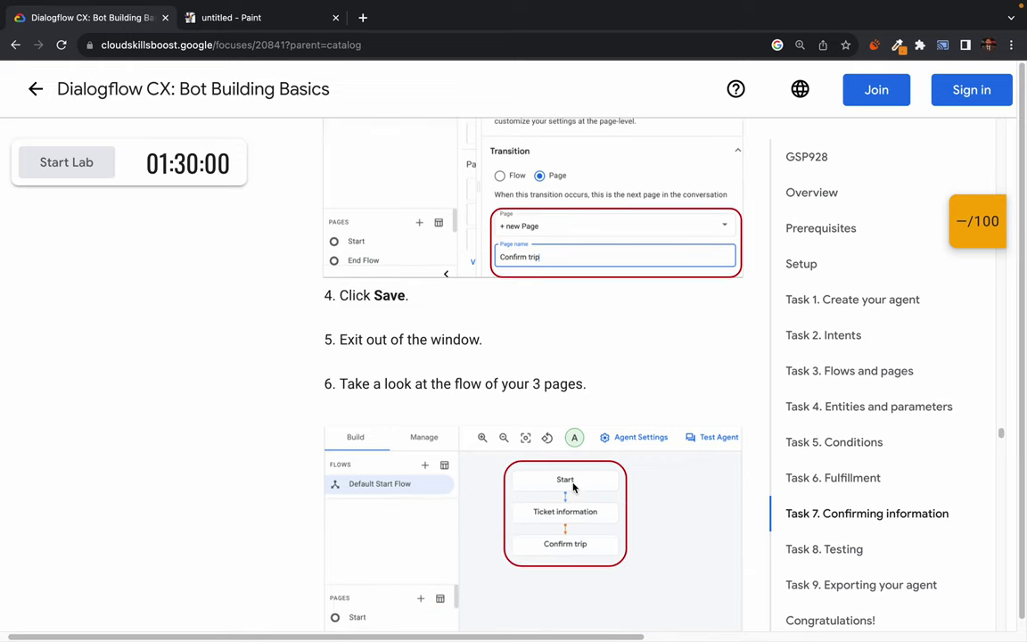
scroll(573, 486, down, 1)
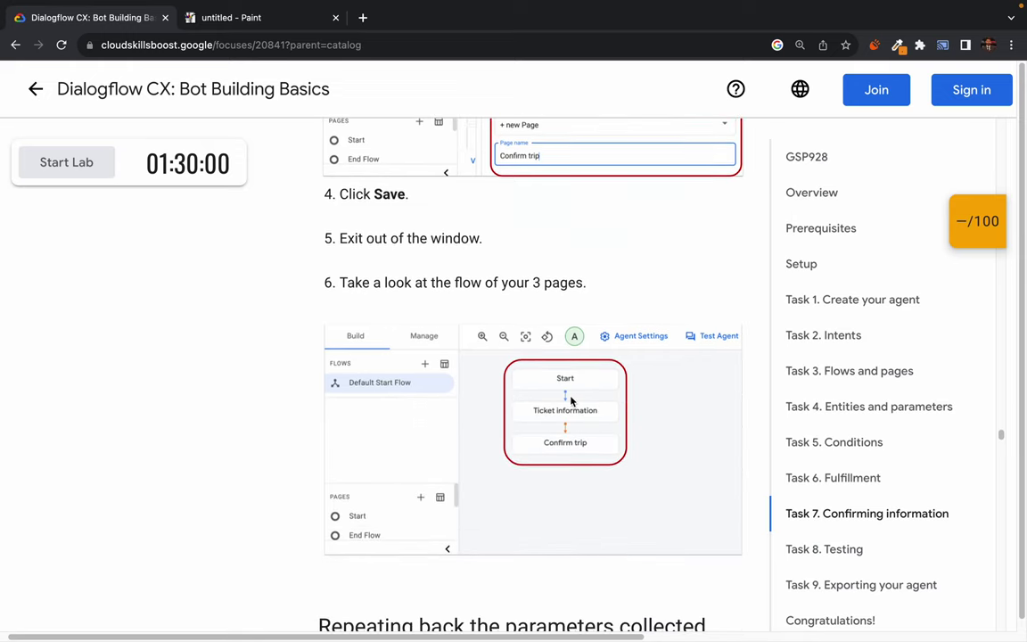
Read in the section on repeating back collected parameters how session parameters store information throughout the session.
scroll(571, 401, down, 3)
scroll(571, 397, down, 1)
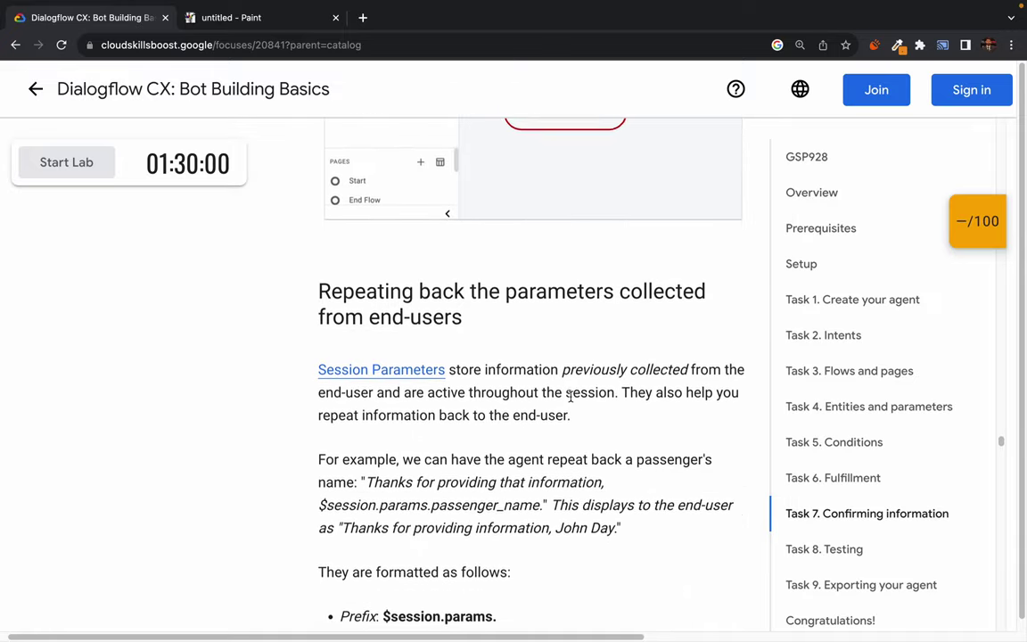
scroll(570, 397, down, 2)
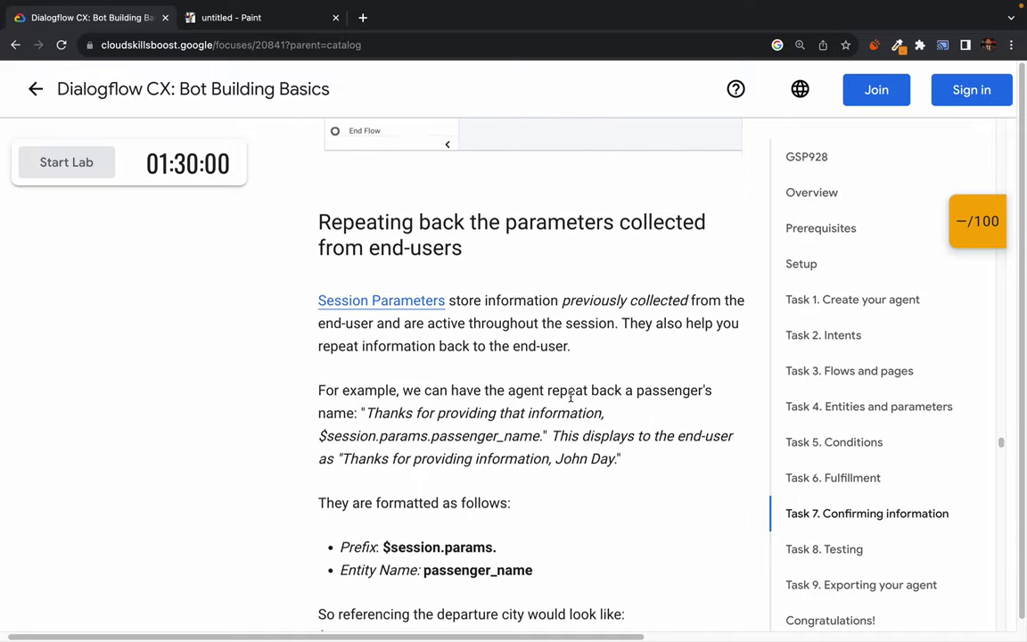
scroll(570, 399, up, 1)
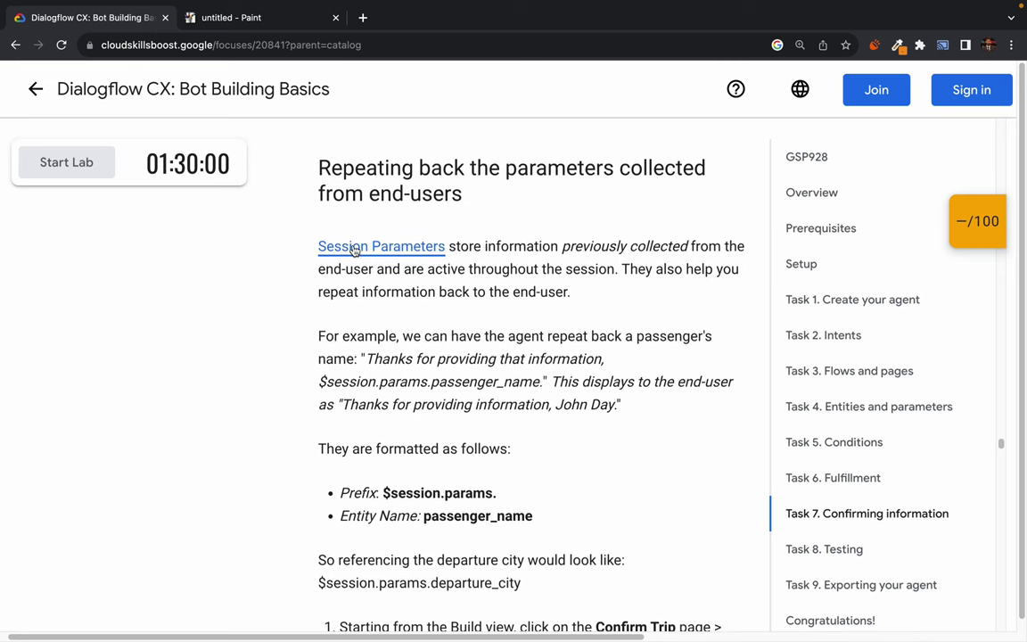
double_click(512, 247)
click(538, 247)
double_click(651, 246)
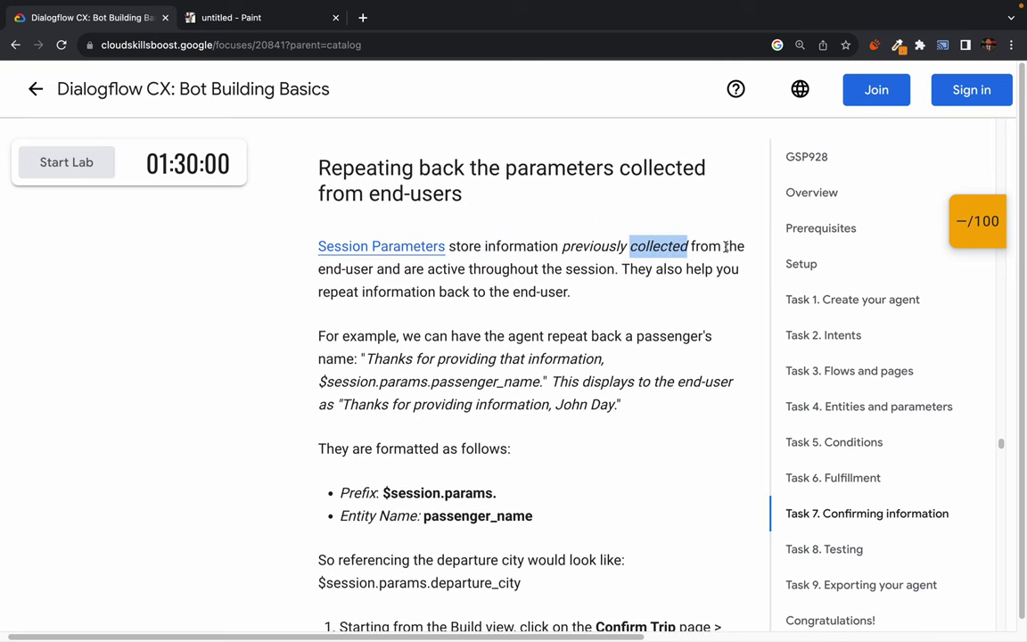
double_click(508, 268)
double_click(584, 269)
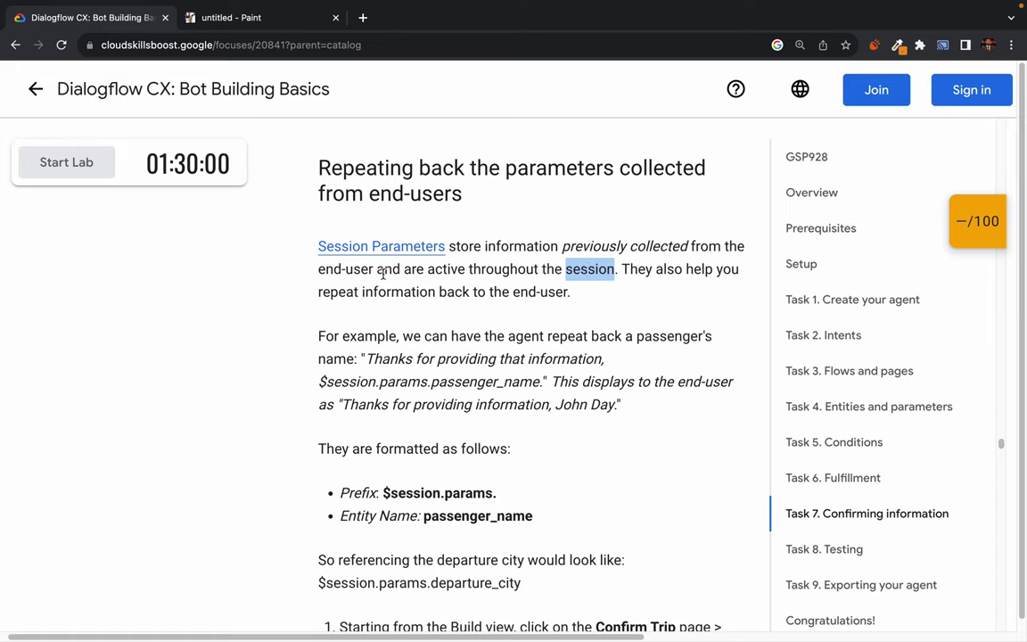
Read how session parameters help repeat information back to the end-user, and review the whole paragraph.
click(631, 269)
drag(631, 270, 713, 269)
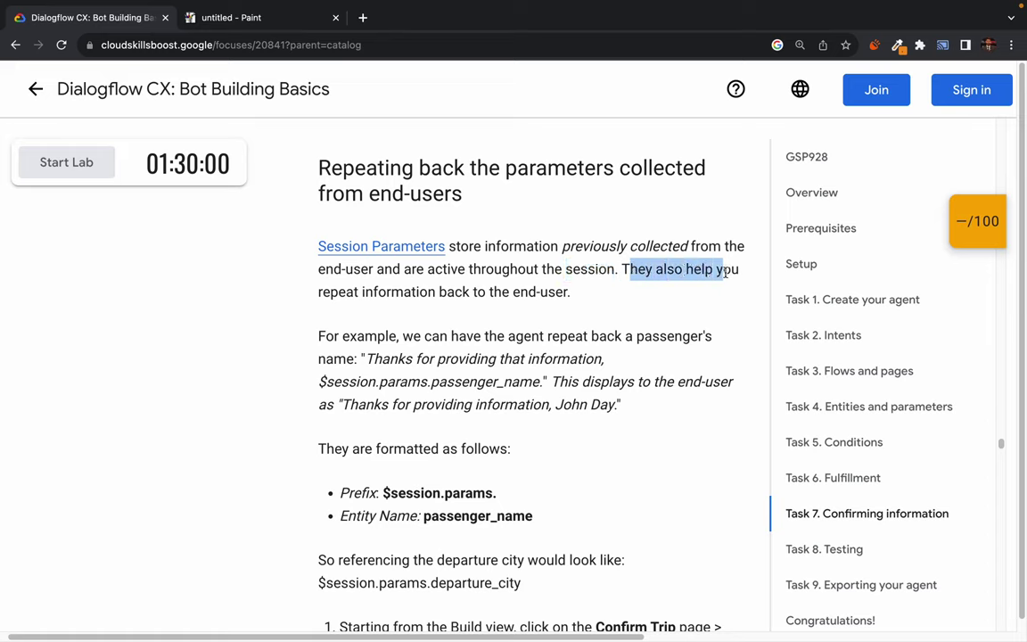
double_click(728, 269)
drag(339, 293, 532, 291)
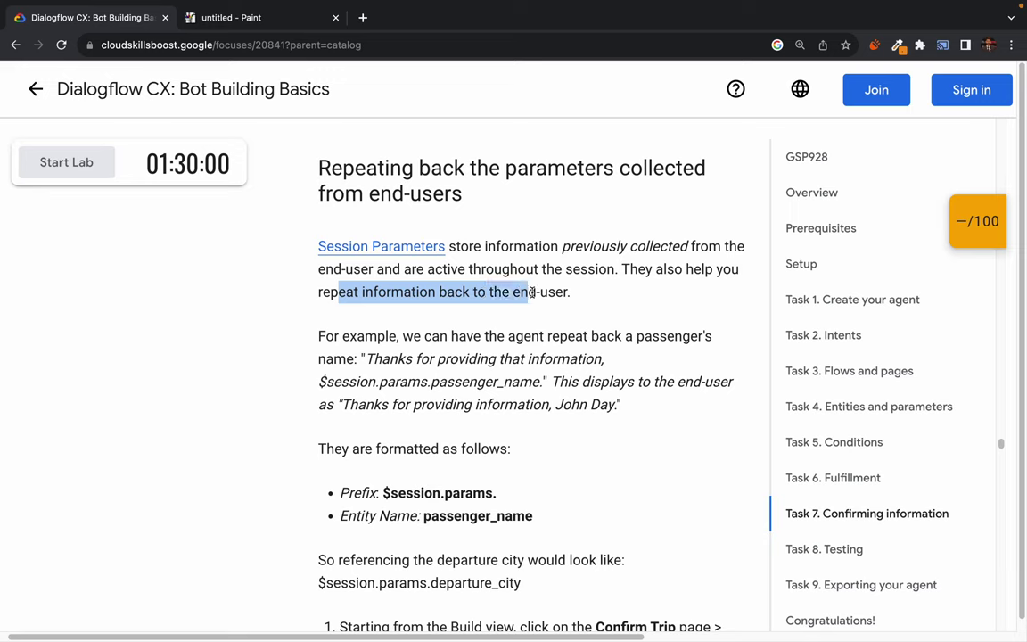
triple_click(535, 292)
click(535, 293)
triple_click(535, 293)
click(573, 293)
drag(573, 293, 298, 257)
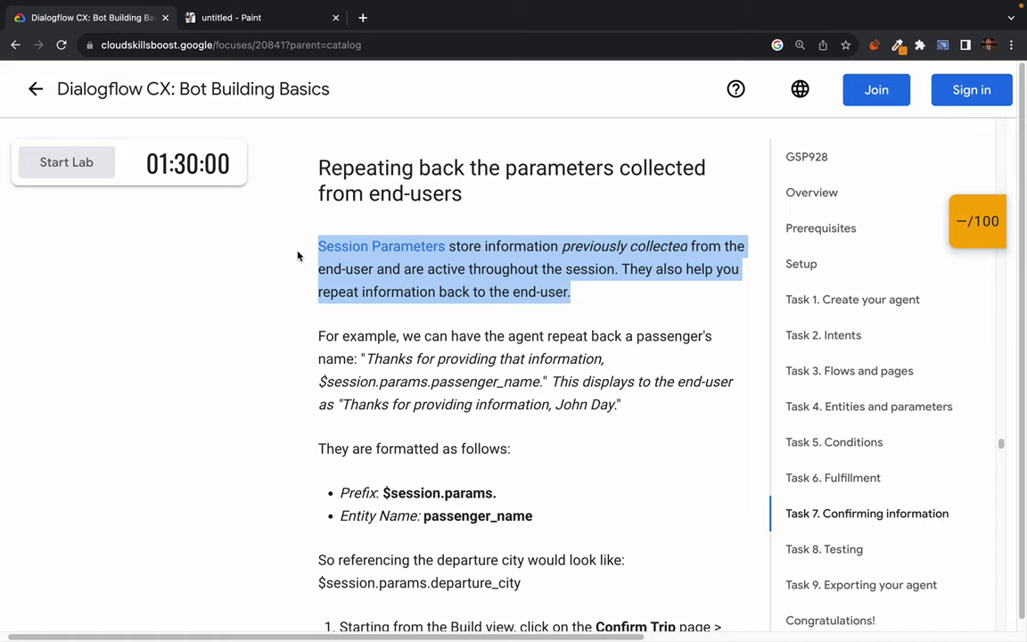
click(535, 267)
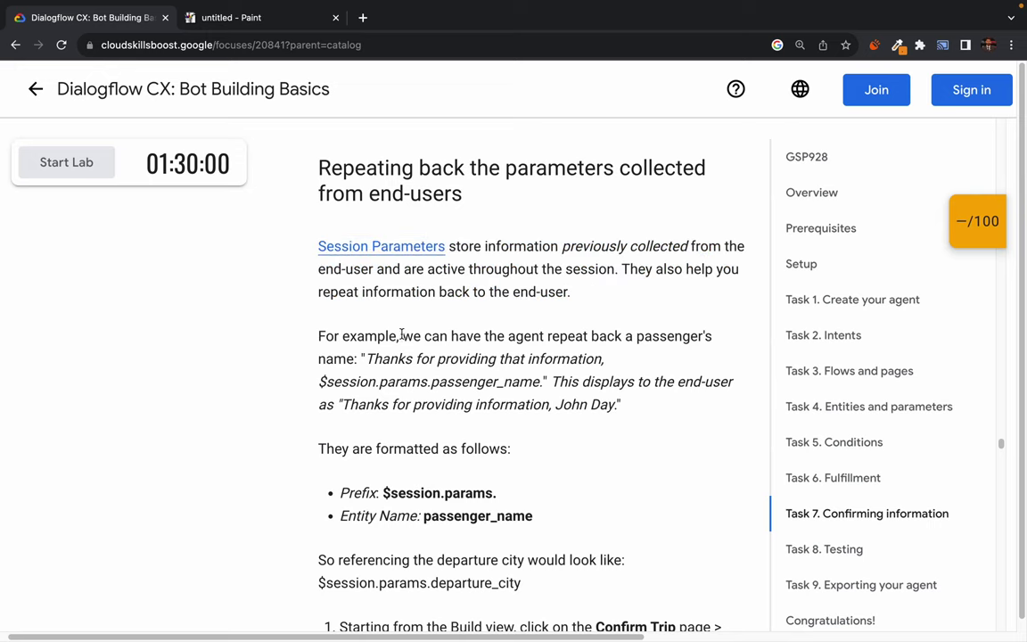
Read the example of the agent repeating back a passenger's name with $session.params.passenger_name.
drag(414, 336, 530, 339)
double_click(528, 339)
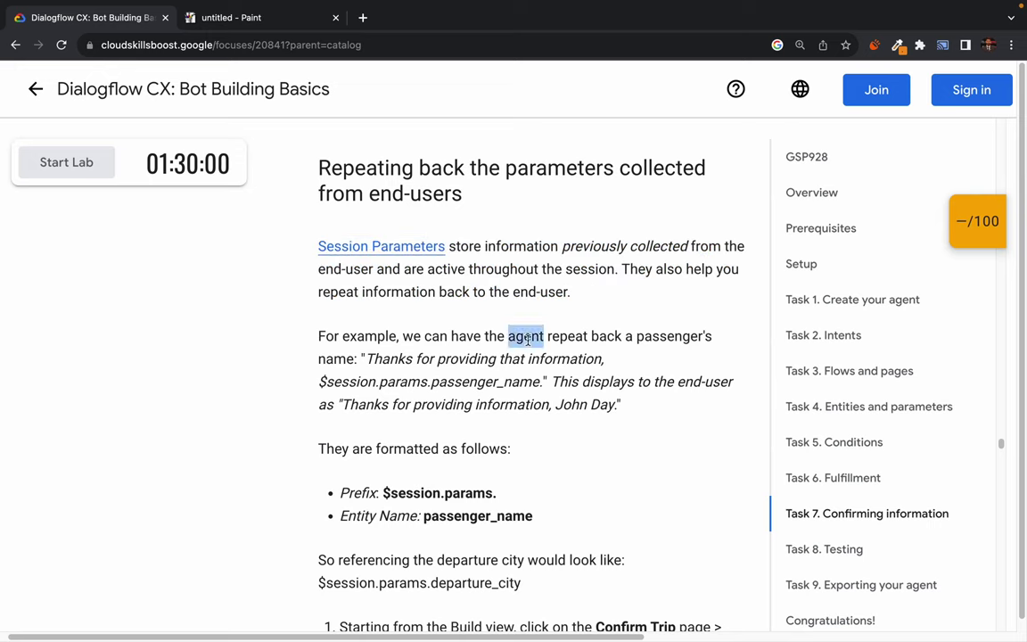
double_click(667, 338)
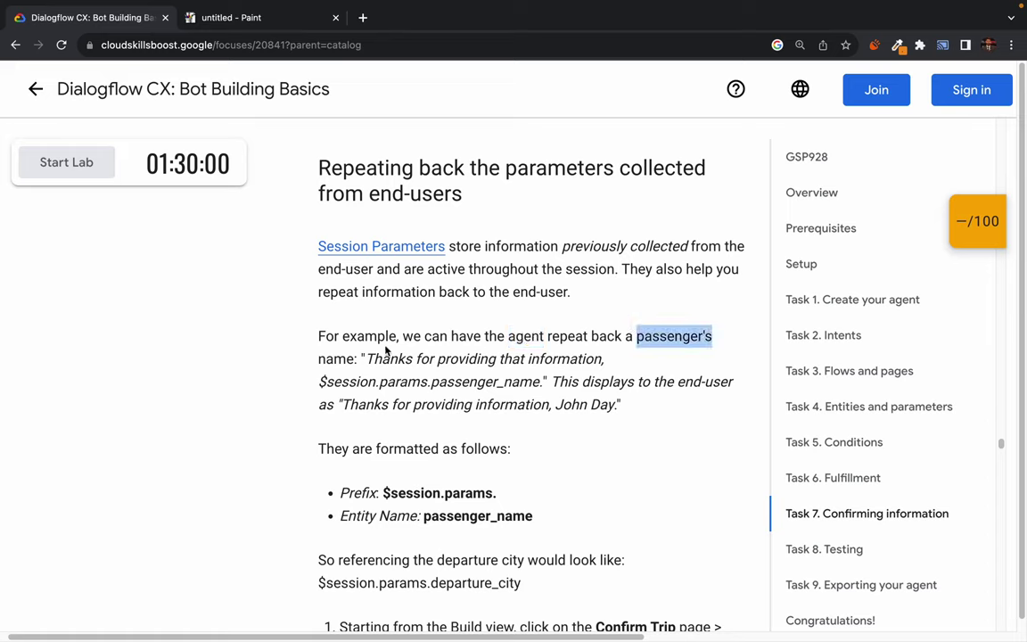
drag(365, 358, 425, 382)
click(437, 382)
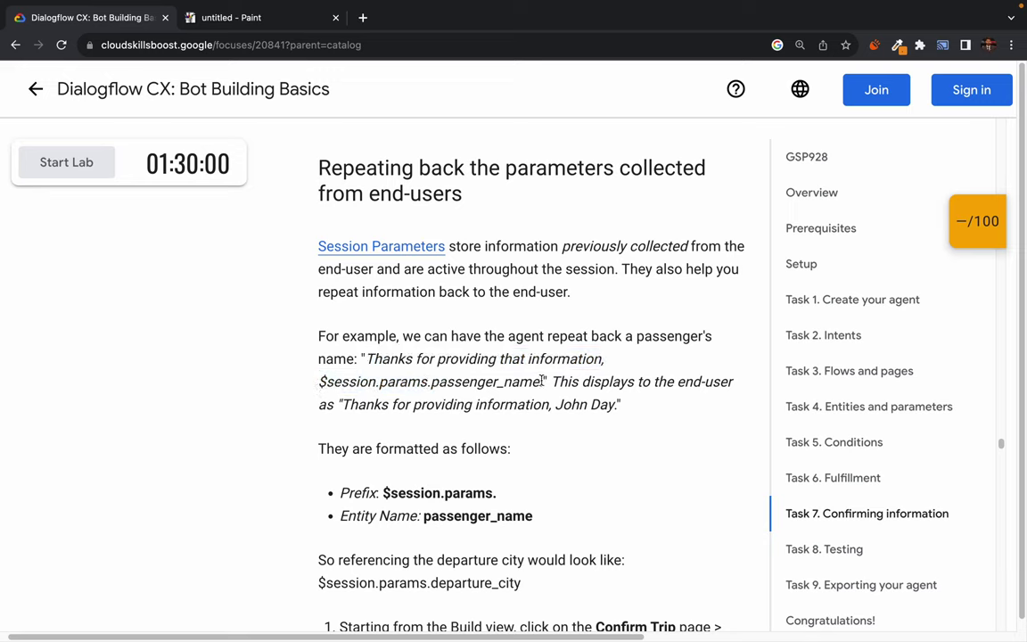
drag(369, 358, 543, 381)
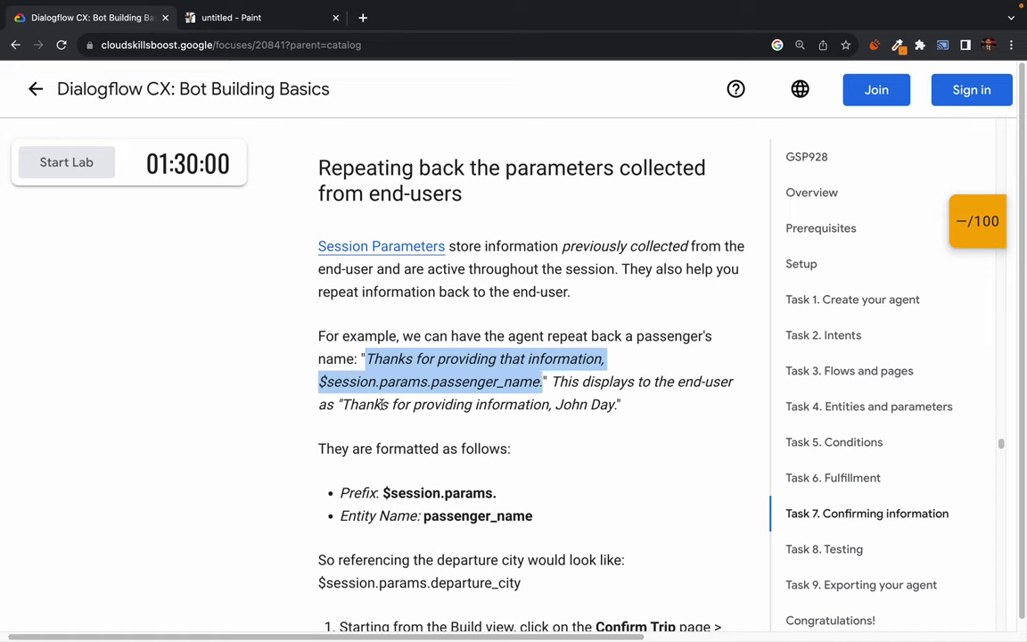
drag(570, 405, 602, 406)
click(610, 406)
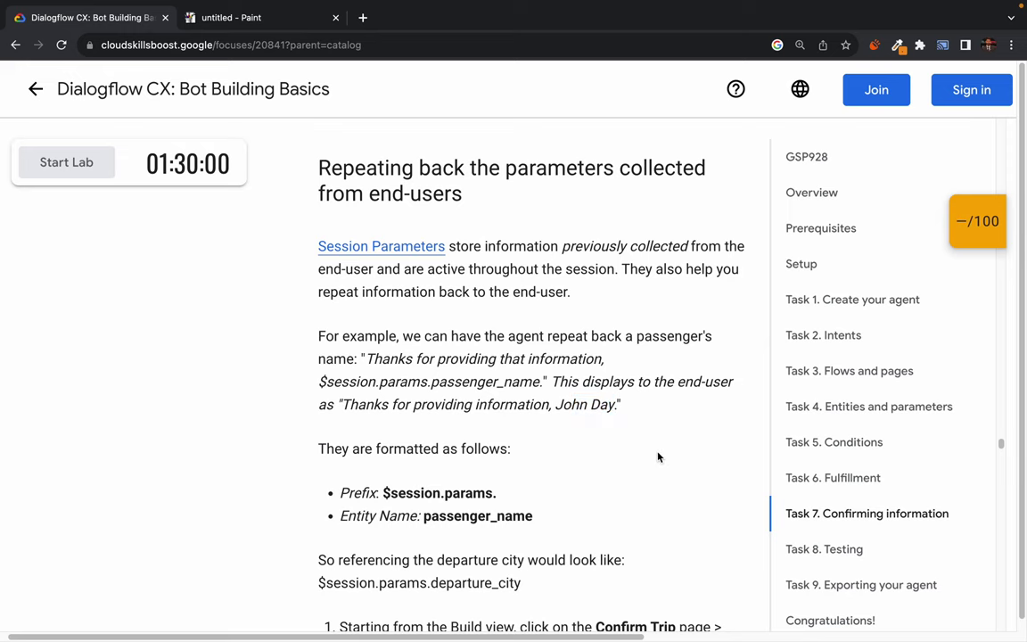
Read how session parameter references are formatted from a prefix and an entity name.
scroll(522, 482, down, 3)
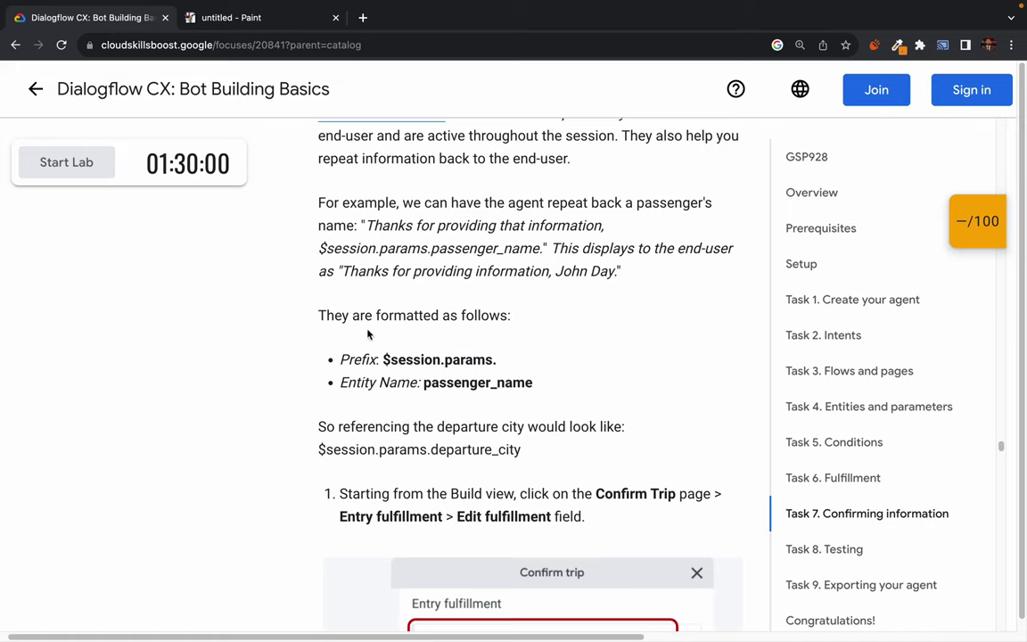
drag(341, 315, 574, 375)
click(575, 375)
drag(335, 316, 588, 392)
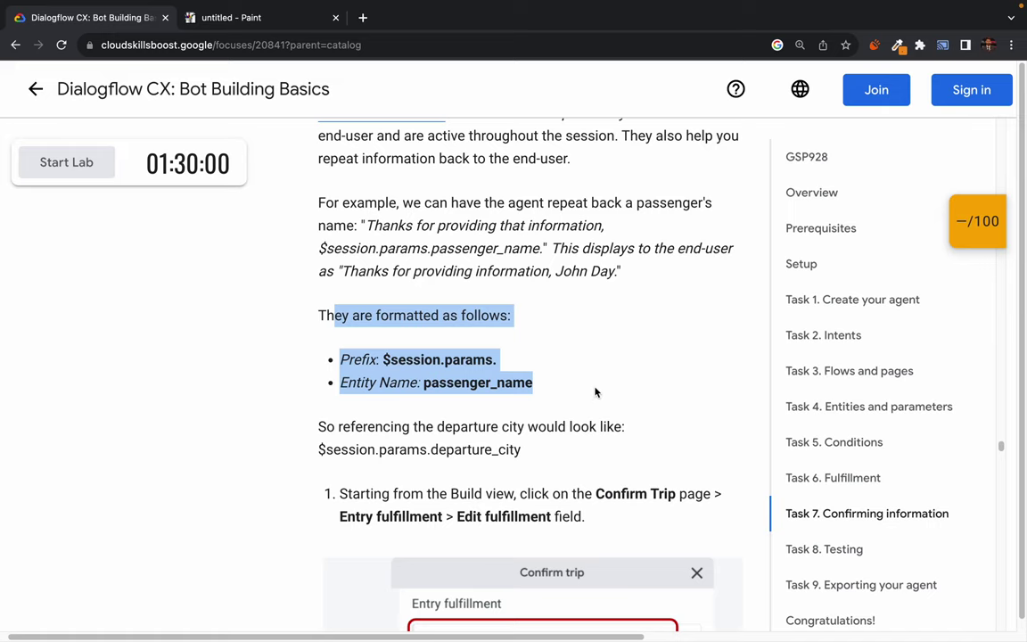
click(595, 392)
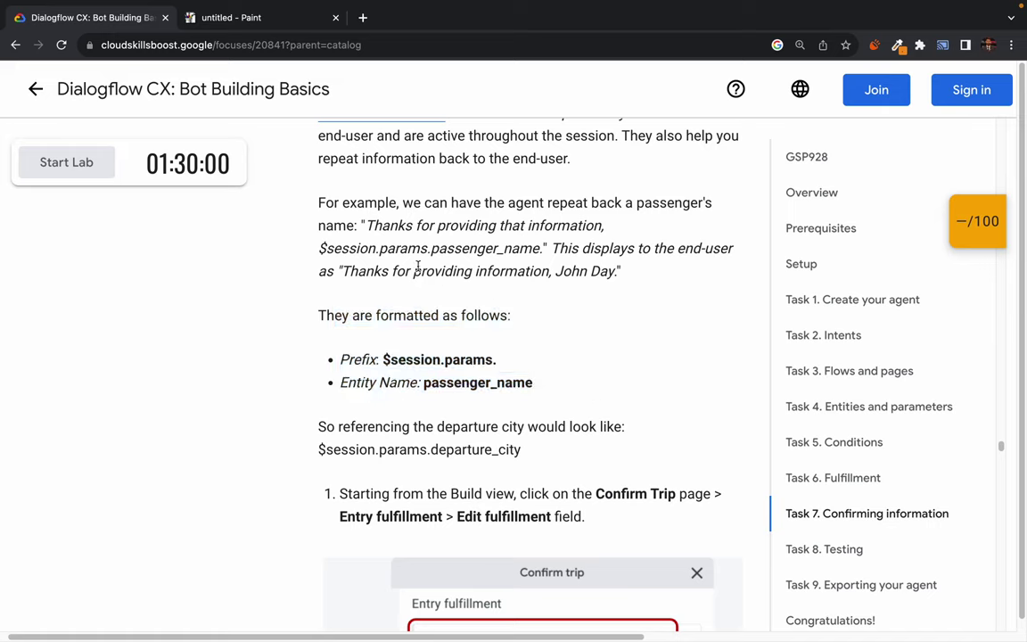
drag(335, 315, 647, 392)
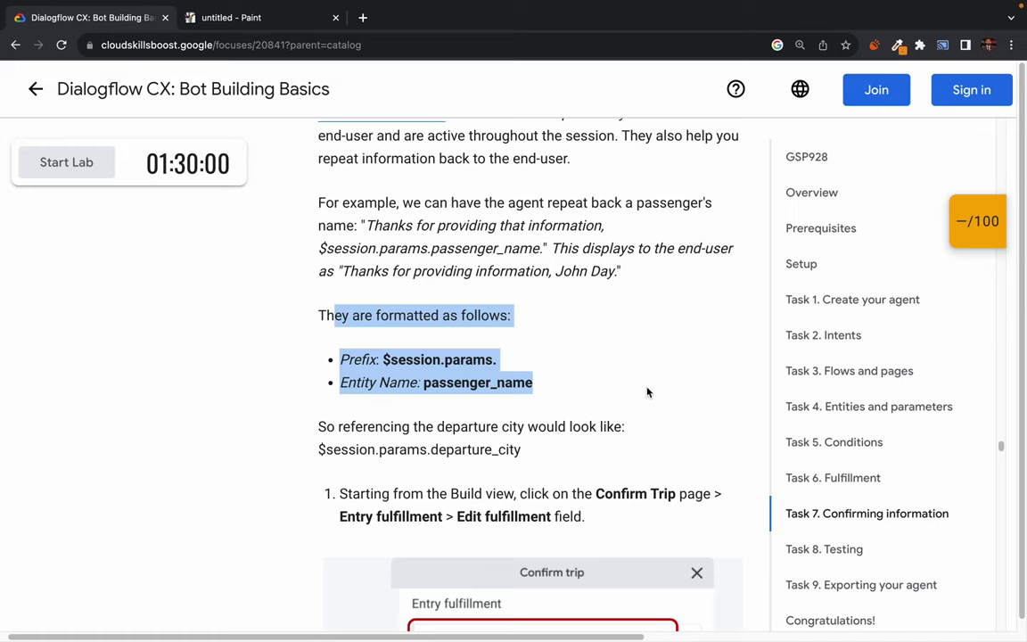
click(647, 393)
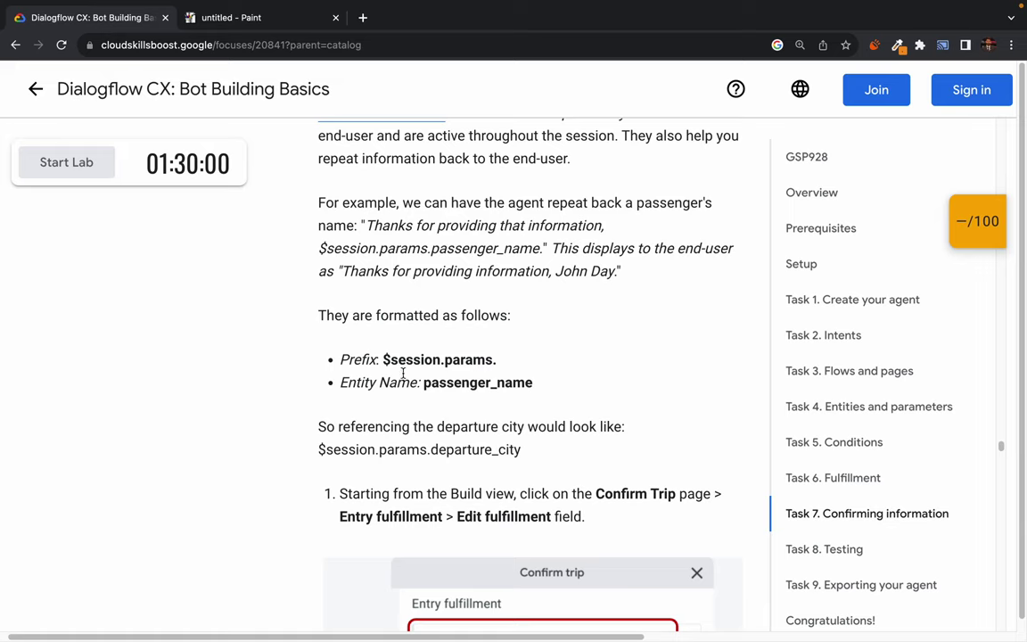
drag(353, 359, 568, 385)
click(568, 385)
triple_click(399, 321)
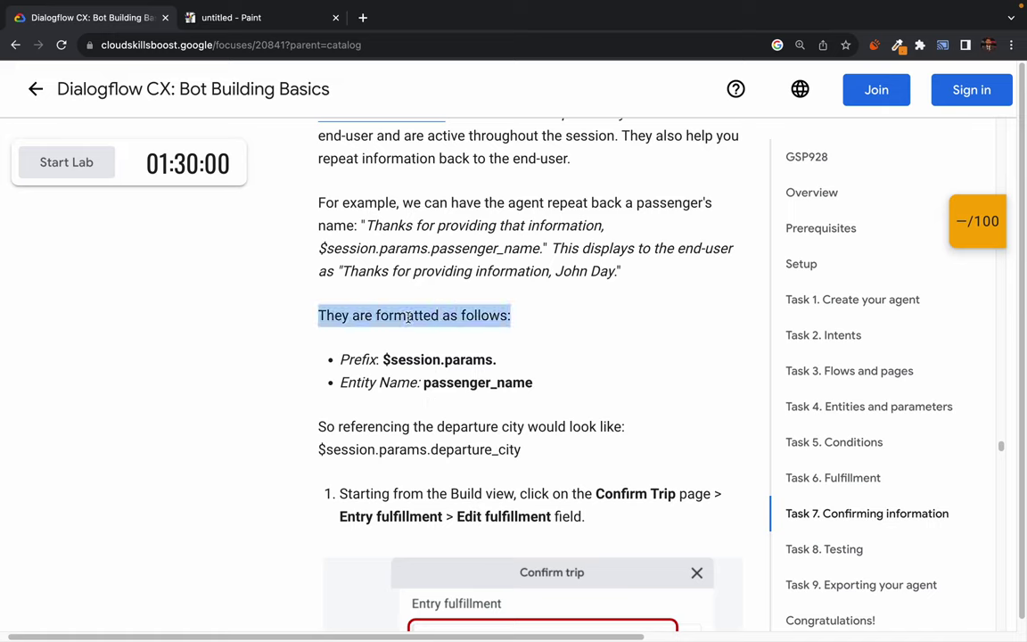
click(408, 317)
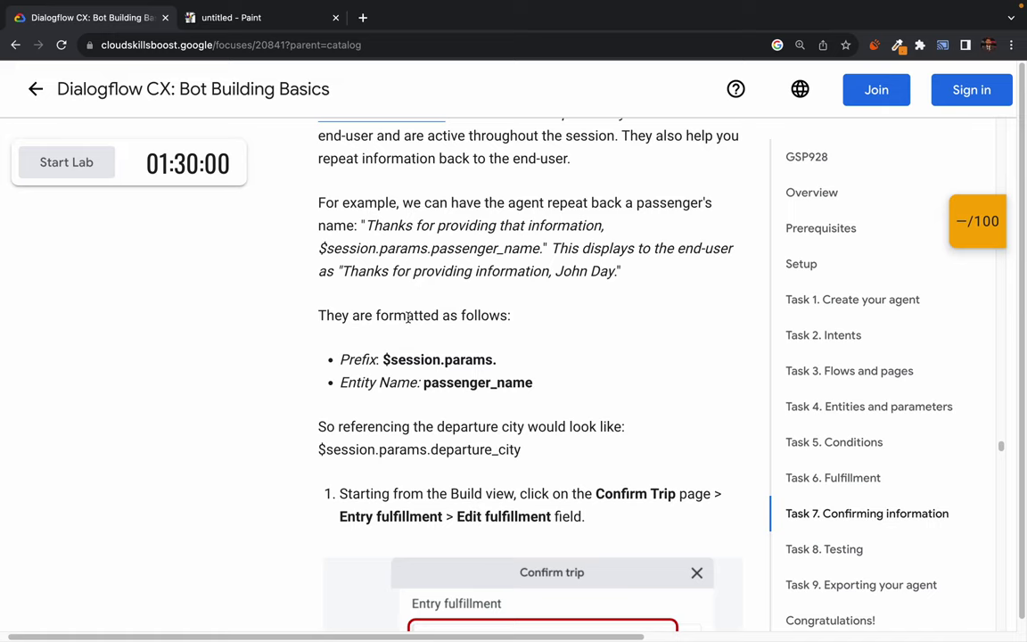
triple_click(408, 318)
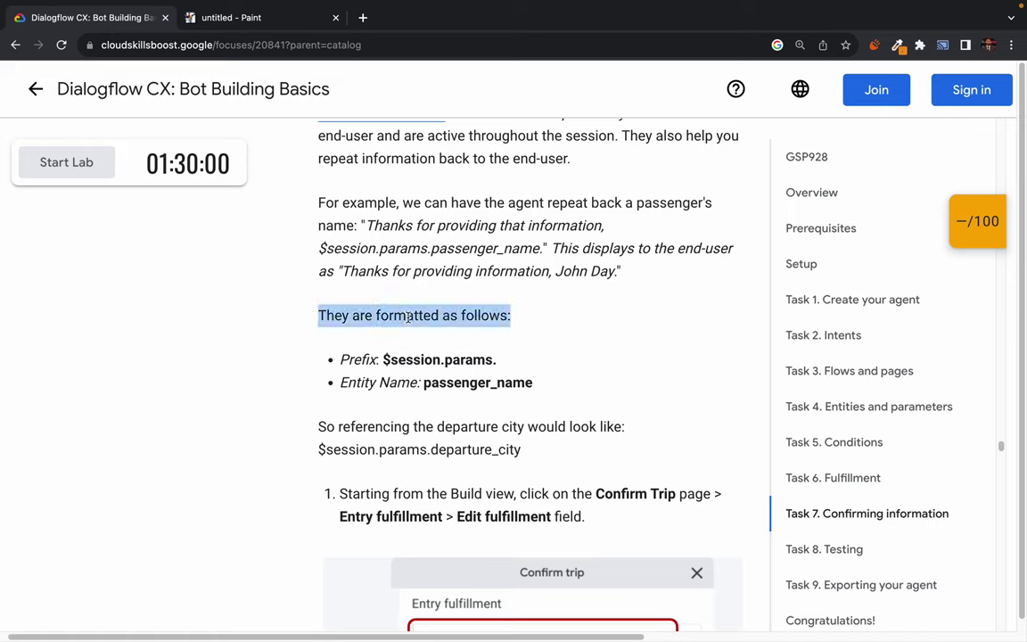
click(408, 317)
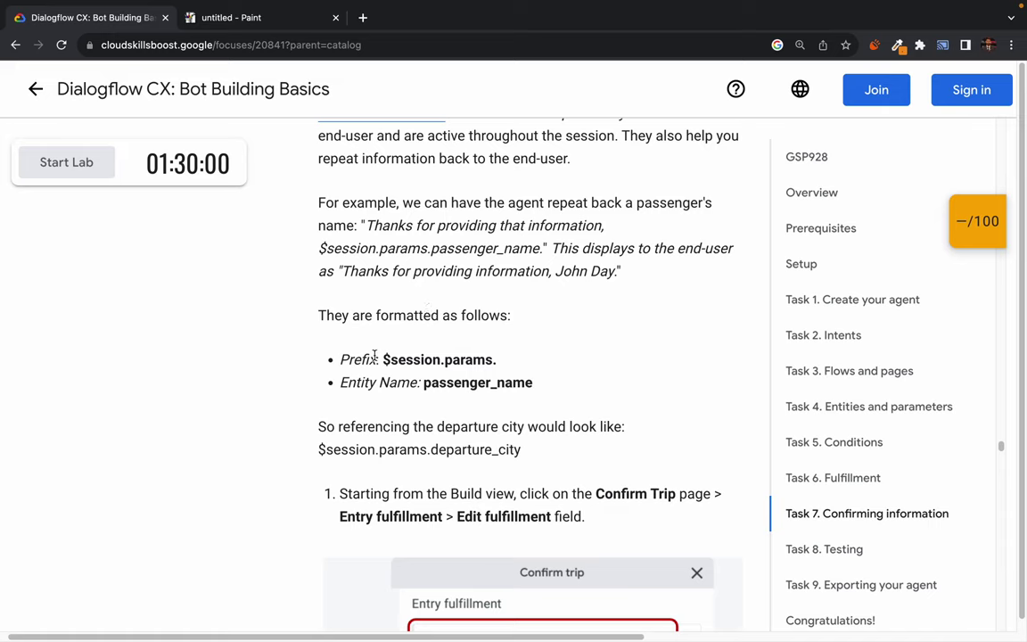
Study the $session.params. prefix, glancing at the Confirm trip page in Dialogflow CX before returning to the lab guide.
drag(383, 360, 492, 358)
click(514, 362)
drag(382, 360, 513, 365)
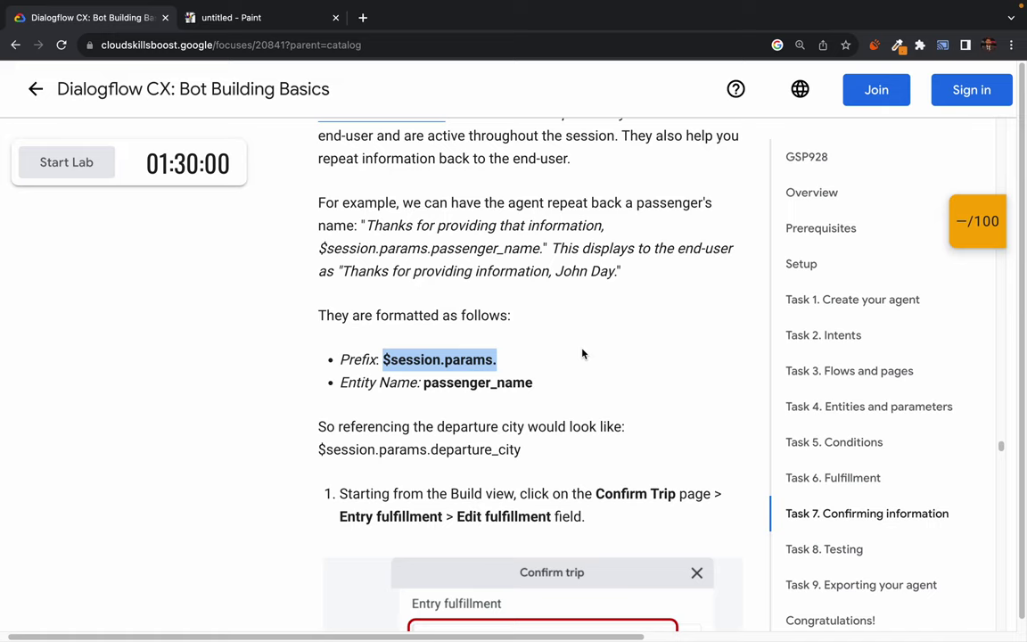
click(582, 354)
drag(385, 359, 516, 362)
click(520, 364)
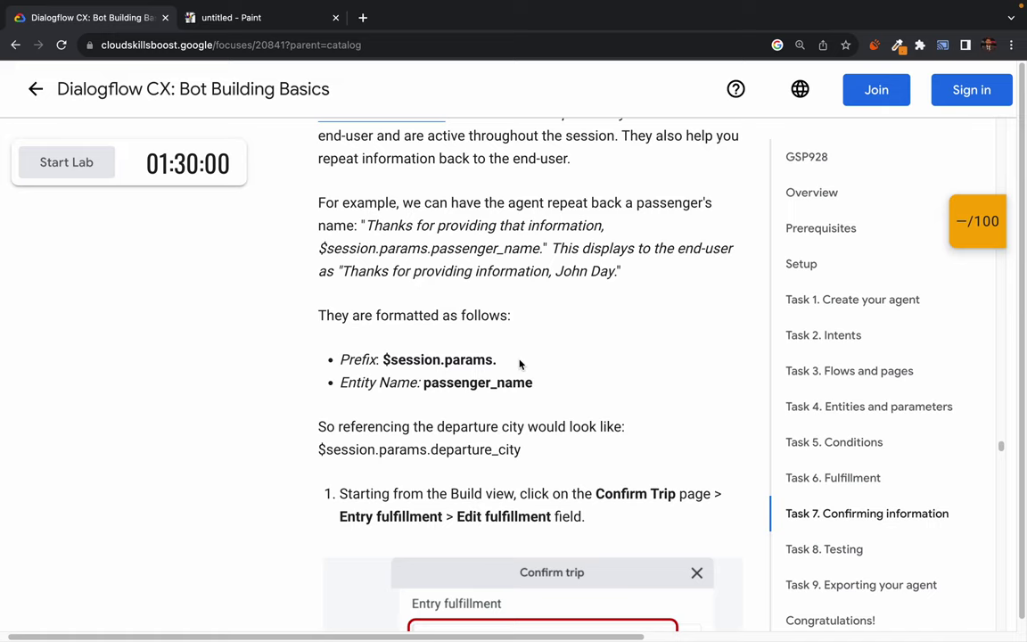
drag(383, 361, 506, 363)
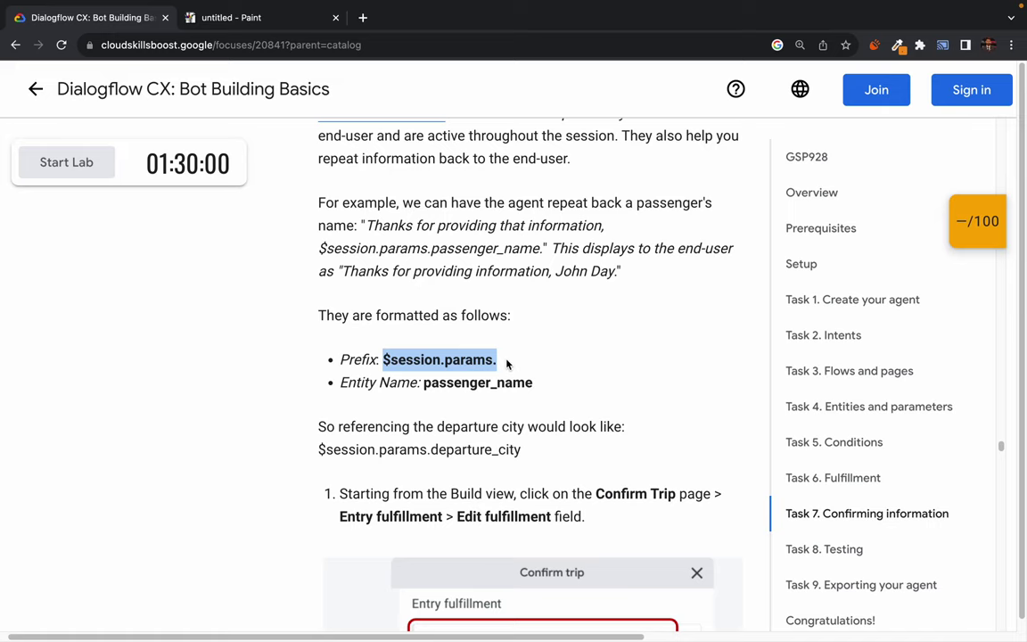
click(508, 361)
drag(383, 359, 558, 364)
key(ctrl+Left)
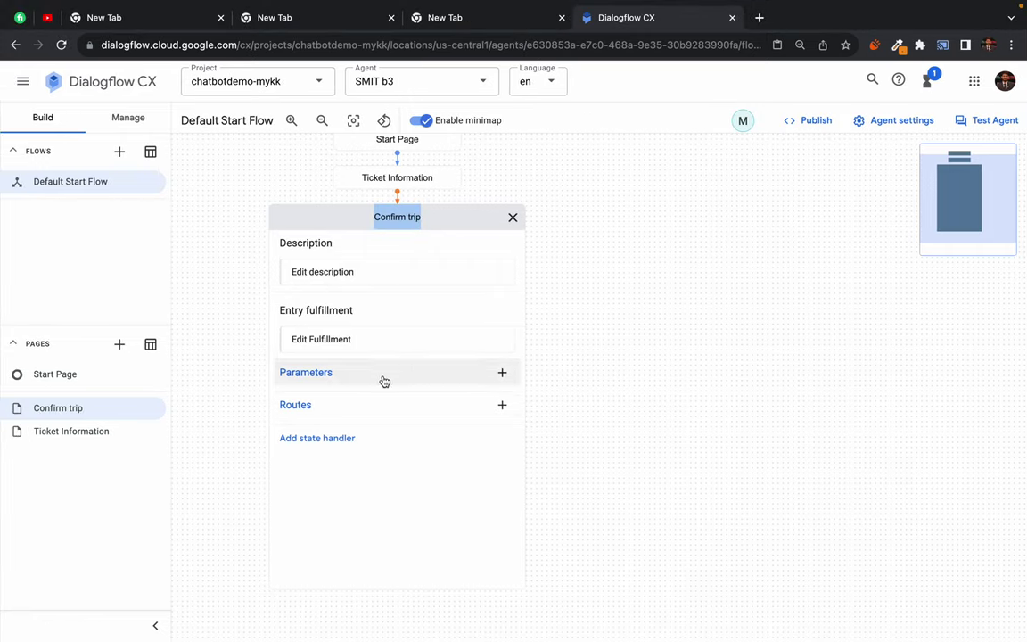
key(ctrl+Right)
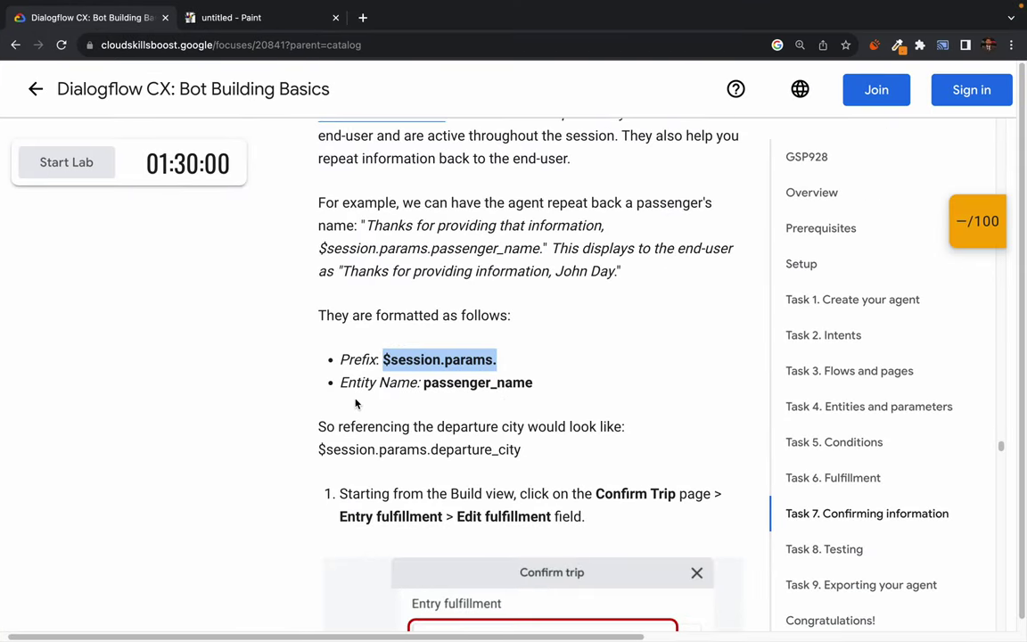
click(355, 404)
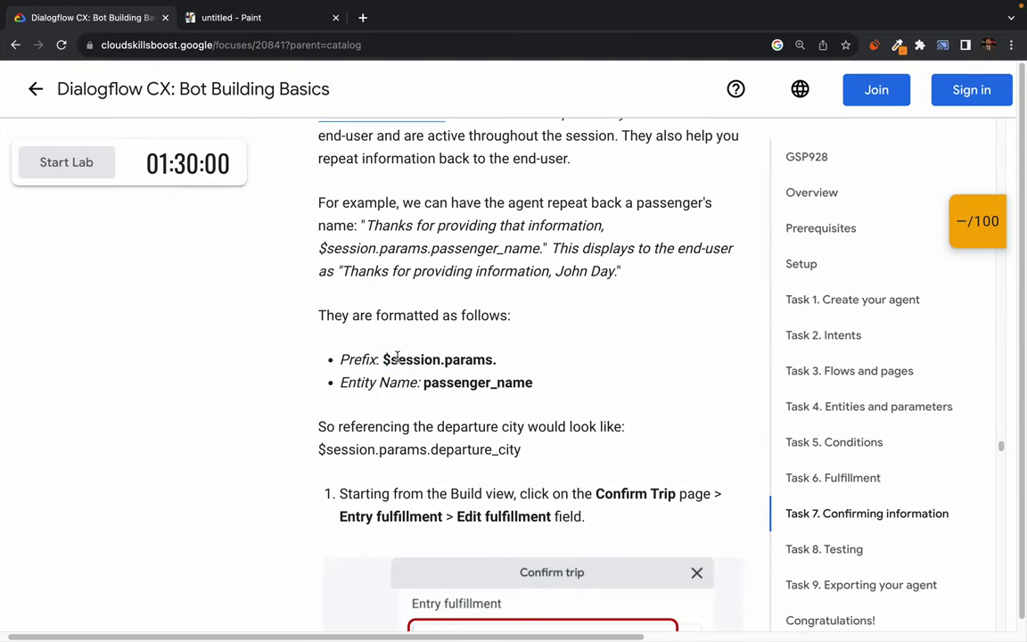
Read the departure city reference example and copy the confirmation message with the five session parameters from step 2.
scroll(501, 413, down, 1)
scroll(502, 413, down, 5)
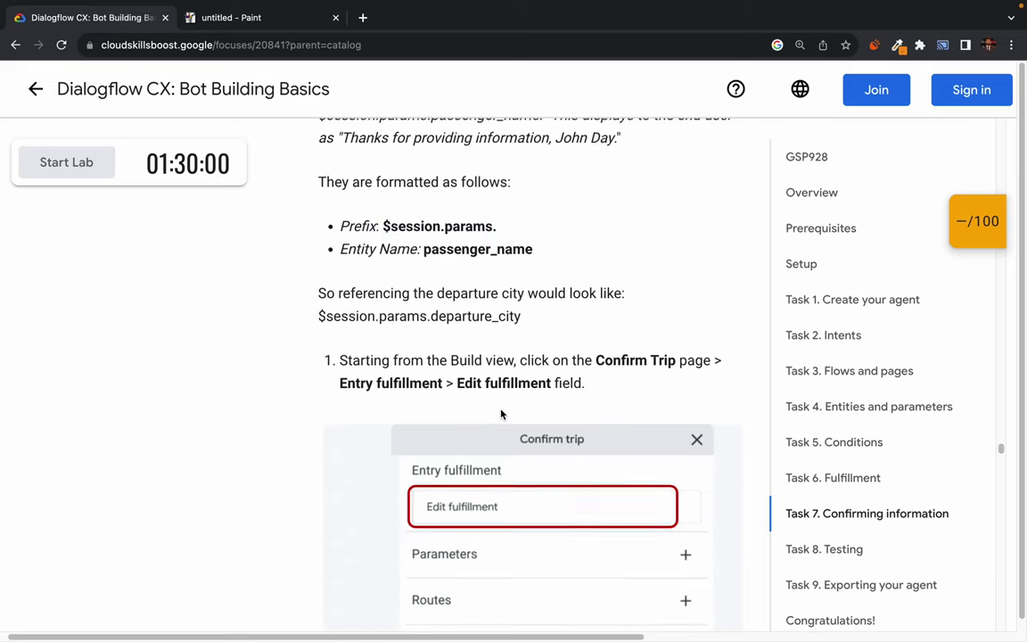
drag(341, 293, 446, 290)
click(446, 289)
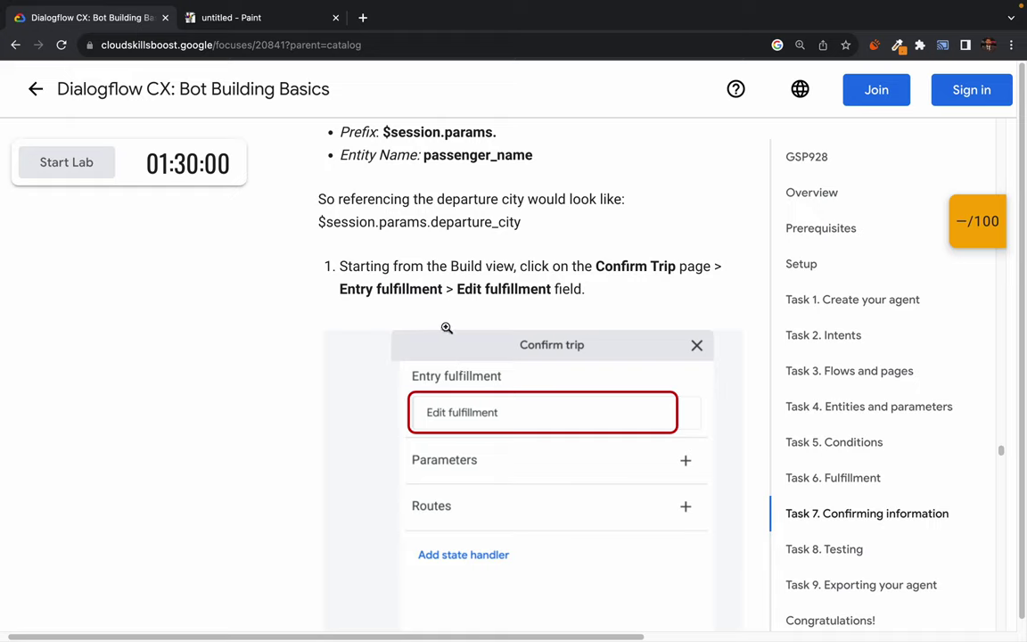
scroll(403, 415, down, 2)
scroll(403, 415, down, 7)
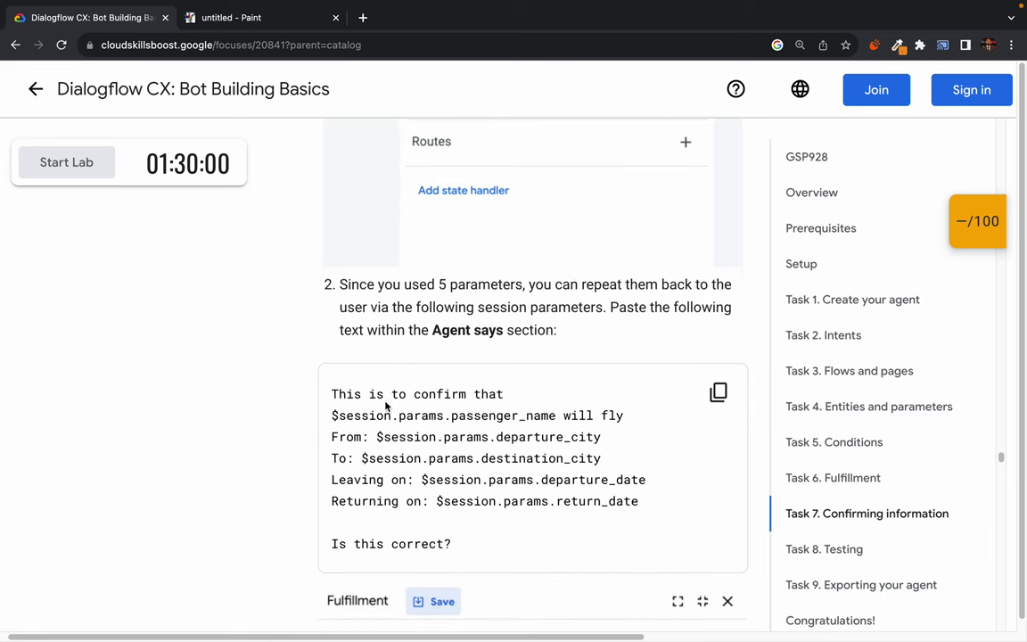
click(718, 399)
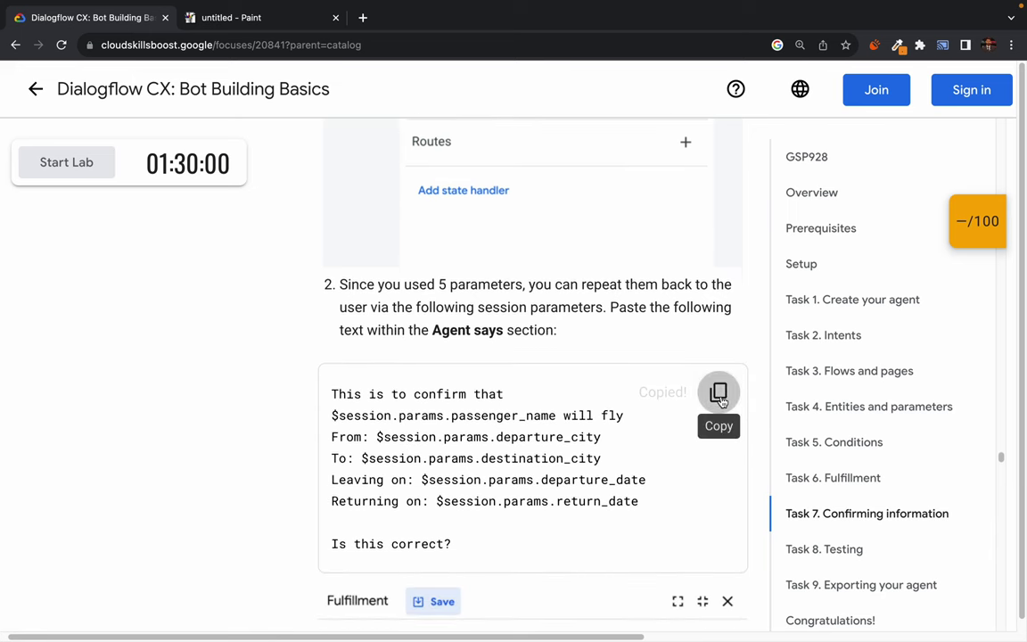
drag(340, 393, 550, 553)
click(345, 532)
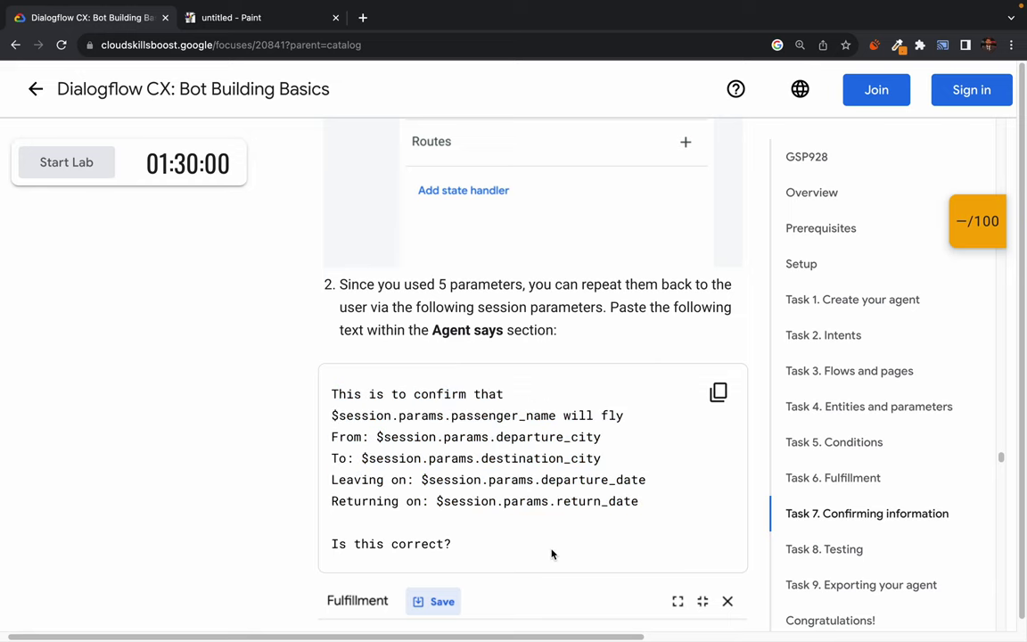
Switch to Dialogflow CX and paste the copied confirmation message as agent dialogue in the Confirm trip page's entry fulfillment.
scroll(344, 532, down, 4)
scroll(344, 532, down, 3)
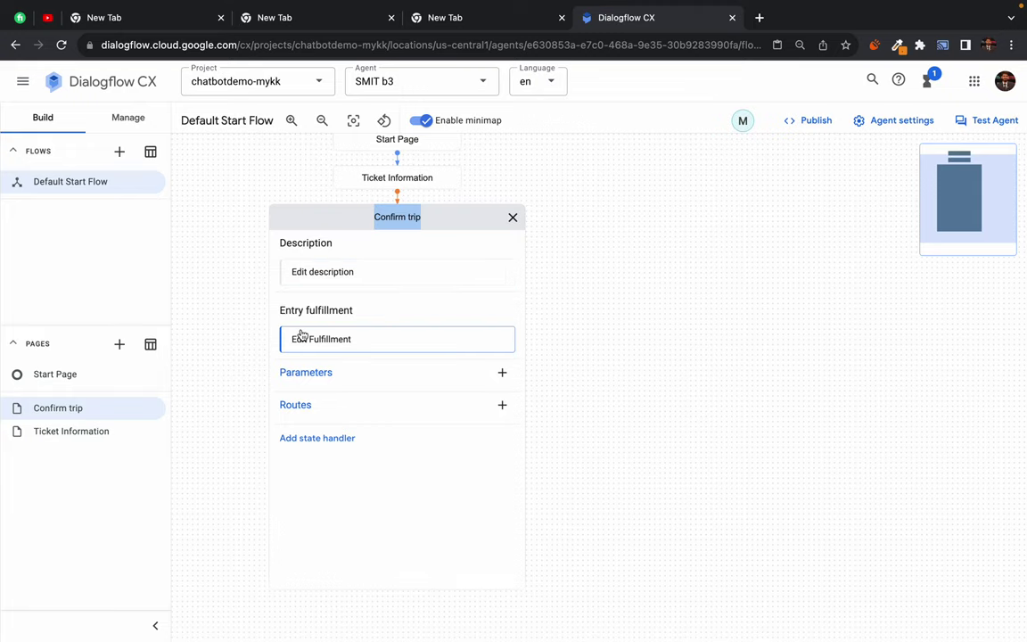
triple_click(321, 340)
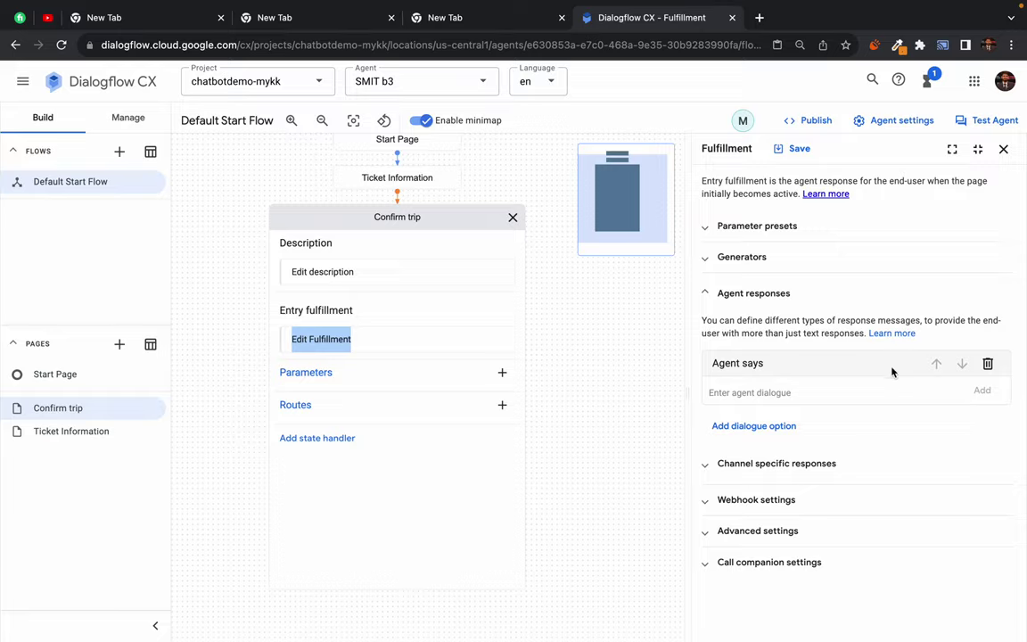
click(758, 392)
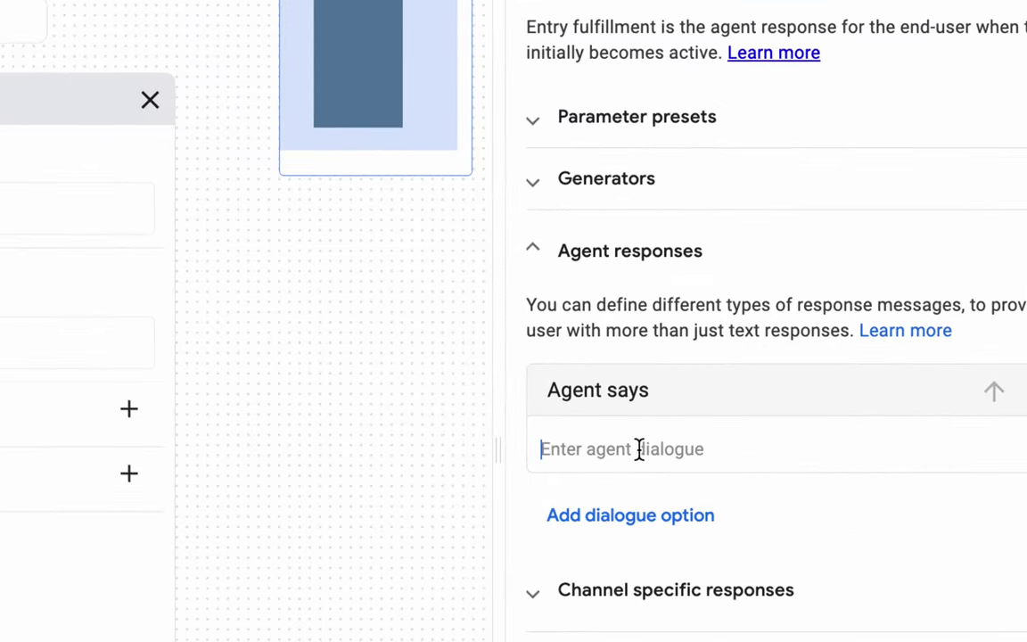
key(ctrl+v)
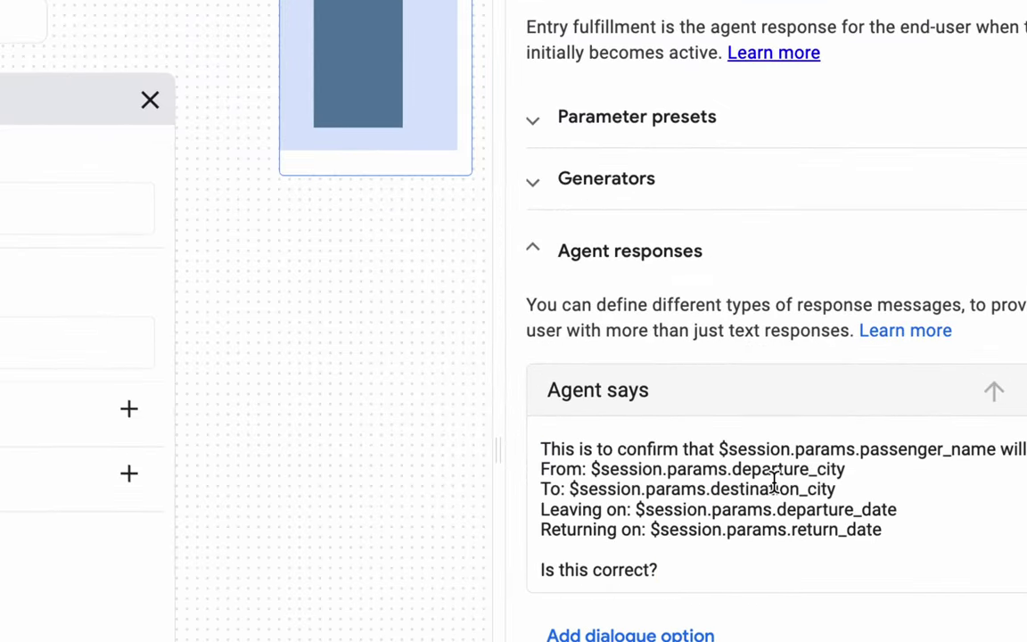
Compare the message with the lab guide's fulfillment screenshot and save the Confirm trip fulfillment in Dialogflow CX.
key(ctrl+Right)
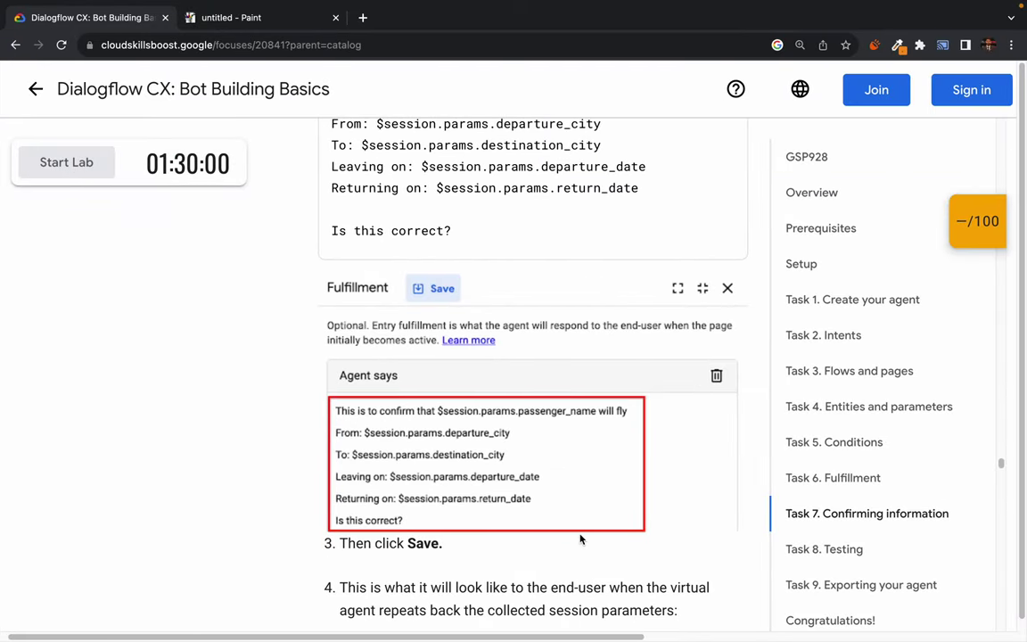
scroll(247, 526, down, 3)
scroll(247, 525, down, 3)
scroll(247, 526, up, 2)
scroll(478, 381, up, 5)
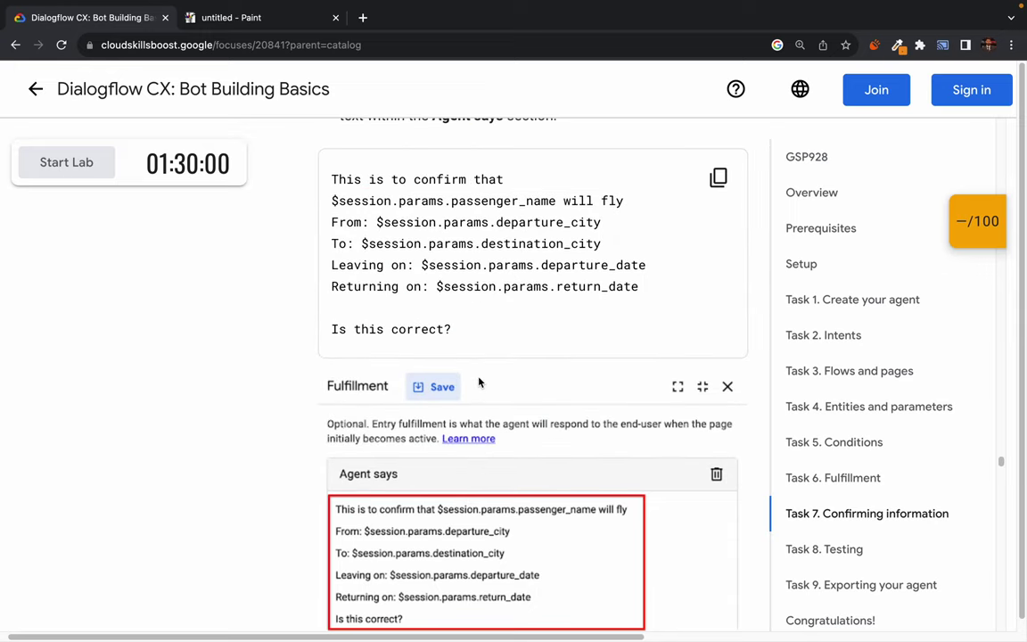
key(ctrl+Left)
click(793, 150)
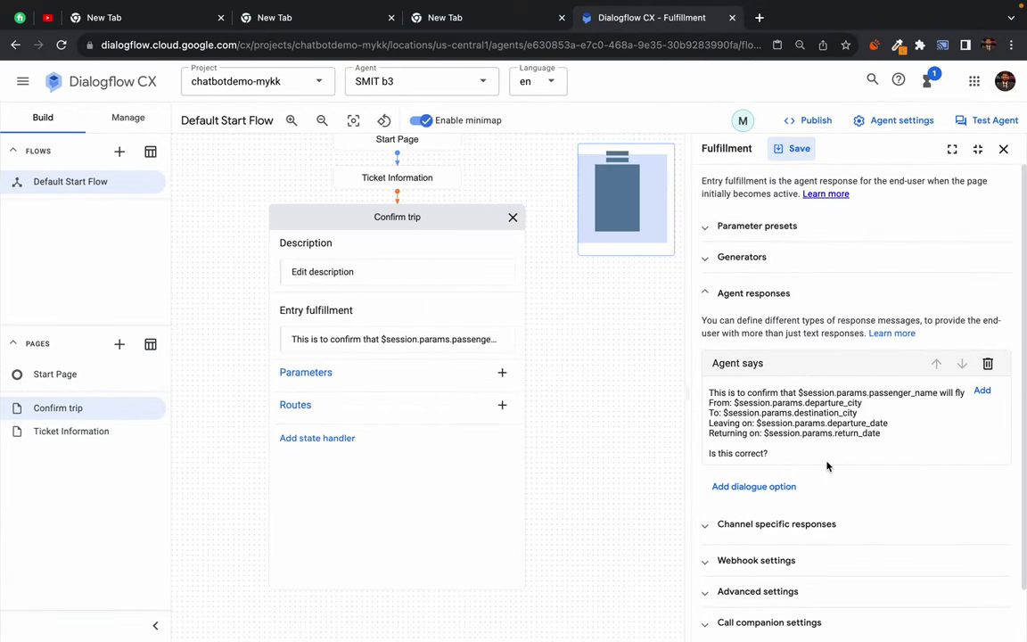
scroll(827, 465, down, 1)
Return to the lab guide and read the first steps of the Positive confirmation route section.
key(ctrl+Right)
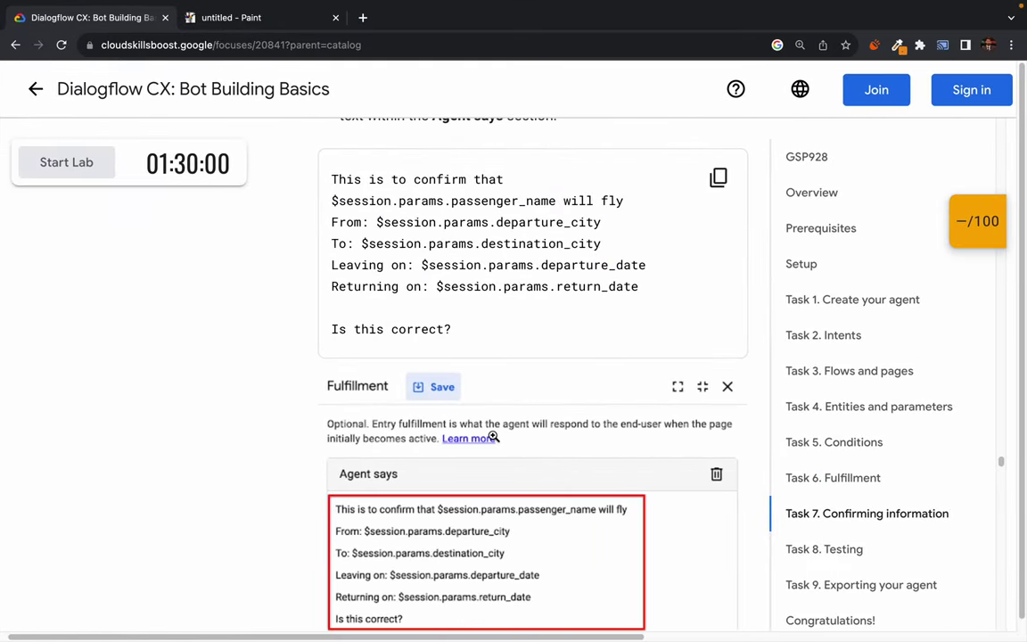
scroll(494, 436, down, 5)
scroll(494, 435, down, 4)
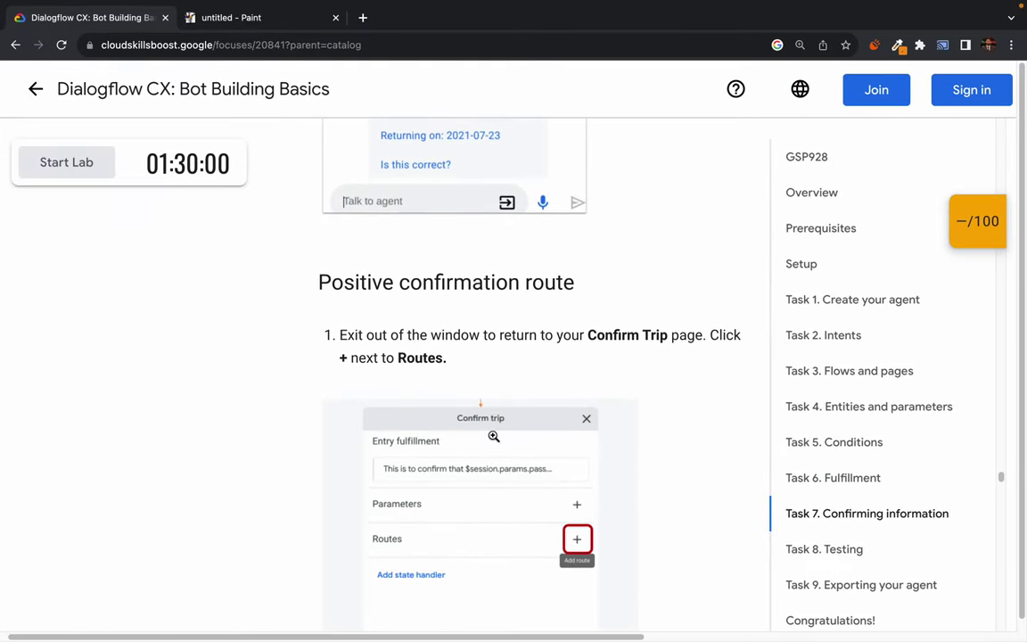
drag(338, 271, 575, 282)
click(401, 298)
double_click(446, 283)
click(446, 287)
scroll(482, 329, down, 2)
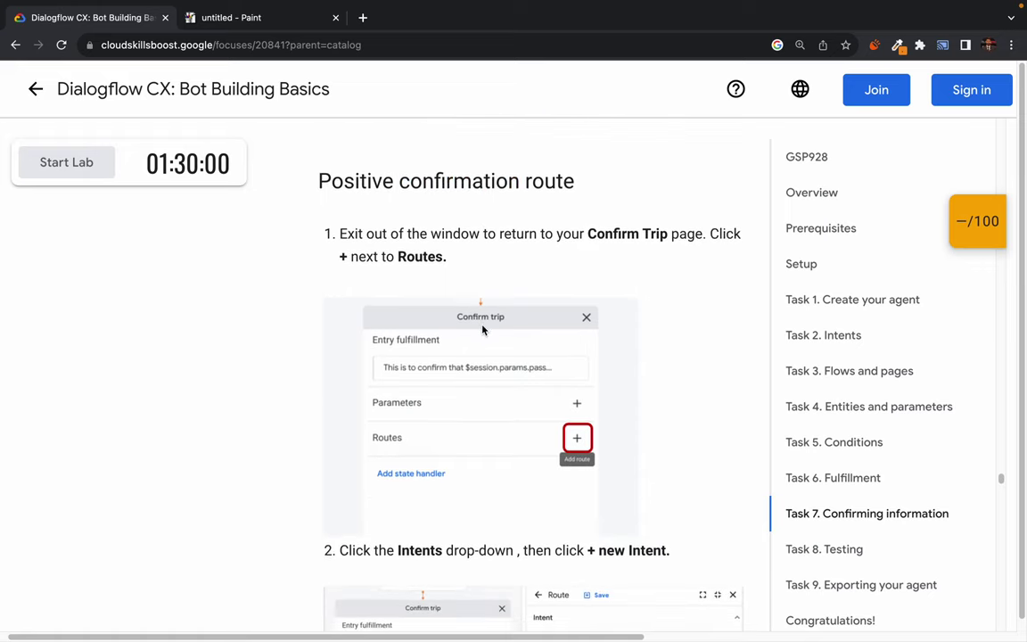
Compare the lab guide's end-user confirmation example with the Confirm trip page in Dialogflow CX and return to the guide's Positive confirmation route steps.
scroll(482, 329, up, 5)
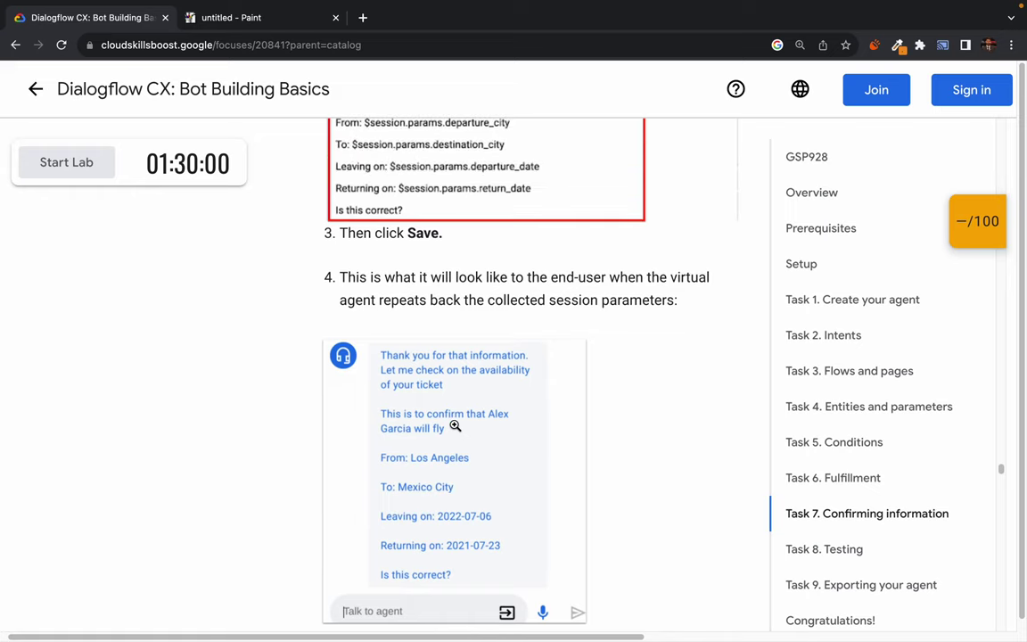
key(ctrl+Left)
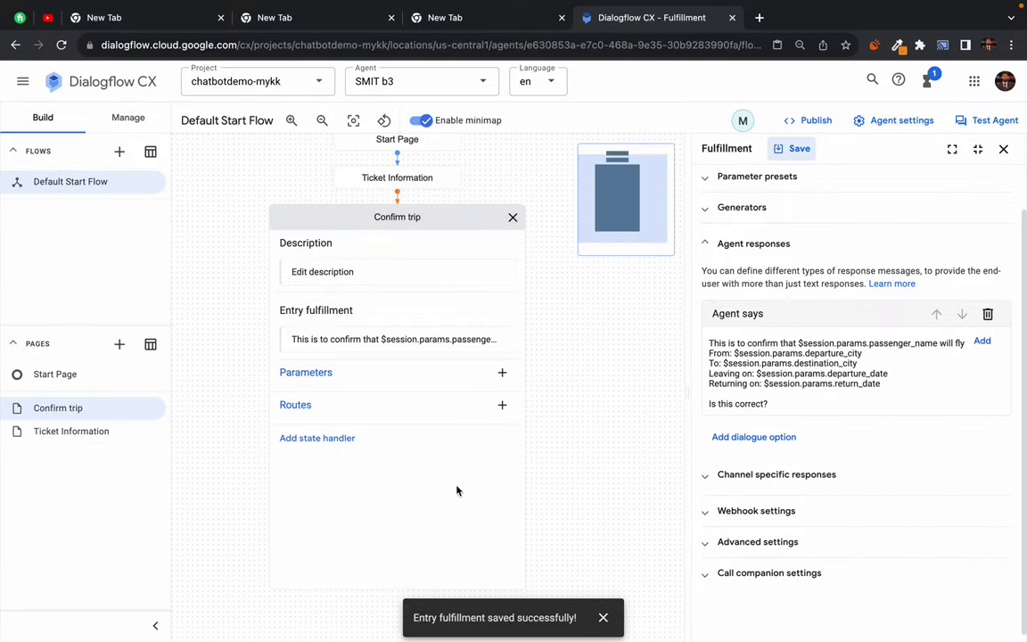
scroll(214, 214, up, 5)
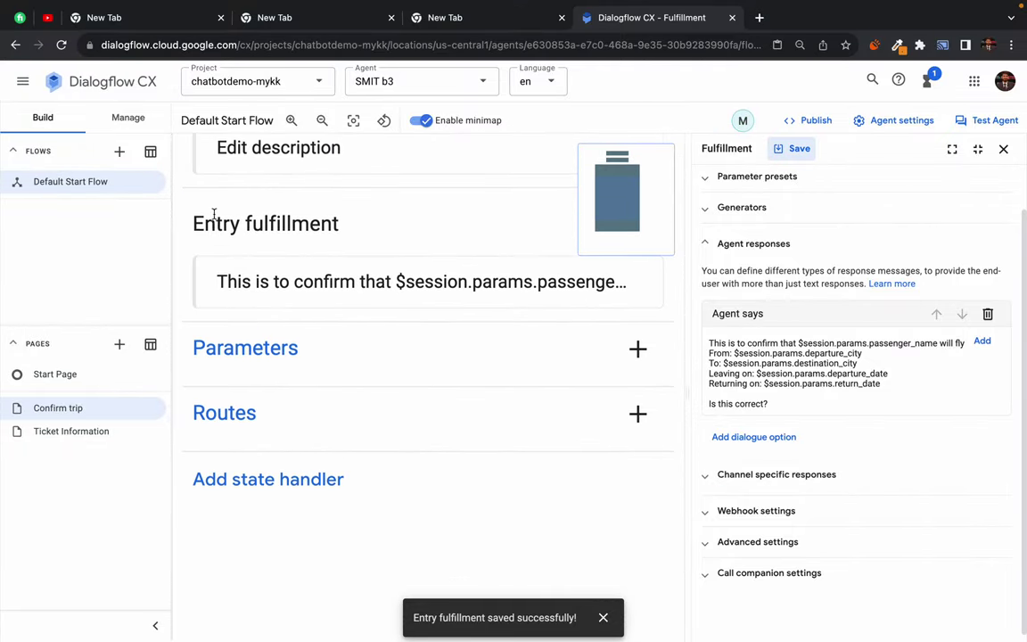
click(353, 122)
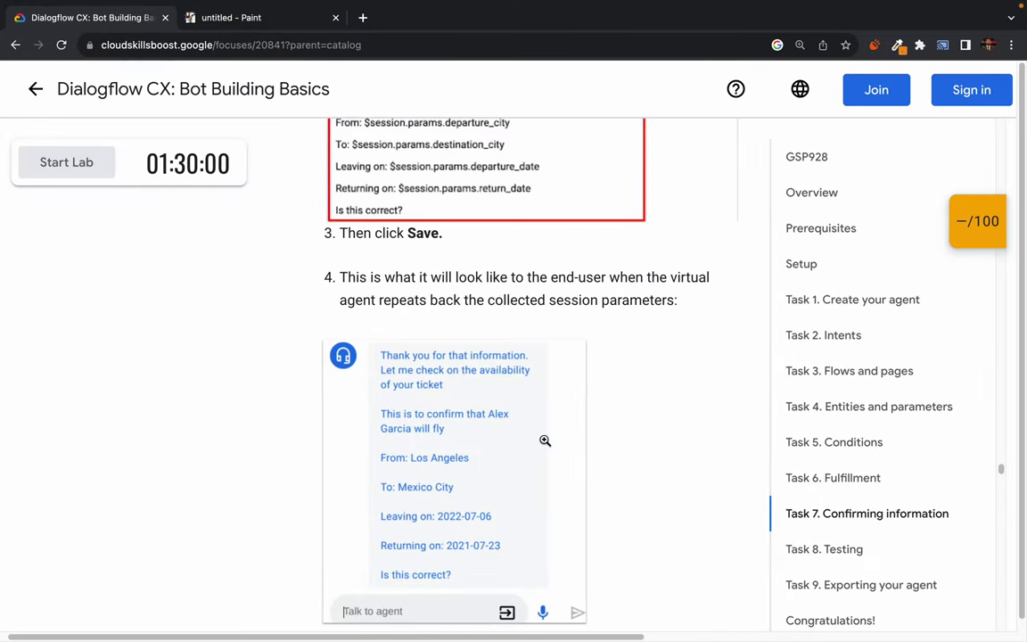
scroll(544, 438, down, 3)
scroll(544, 439, down, 3)
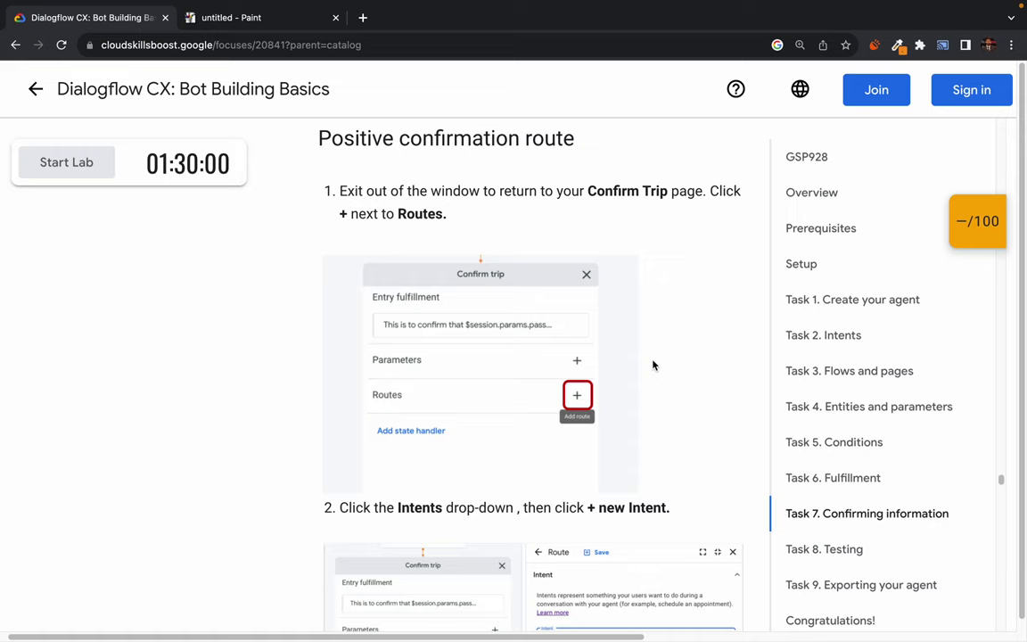
Switch to Dialogflow CX, start a new route on the Confirm trip page and open its intent choices.
key(ctrl+Left)
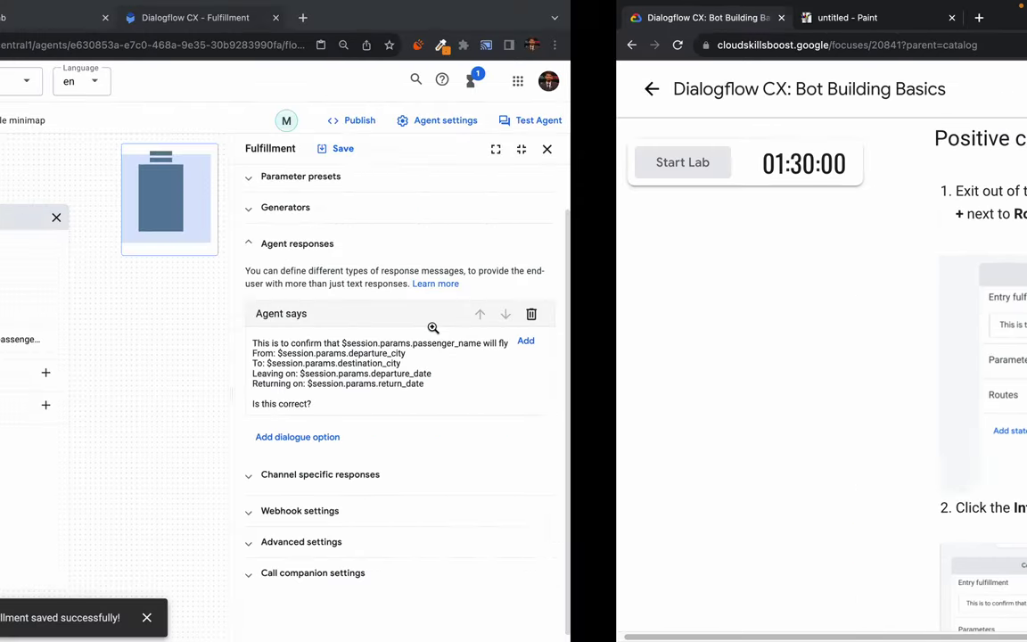
click(328, 408)
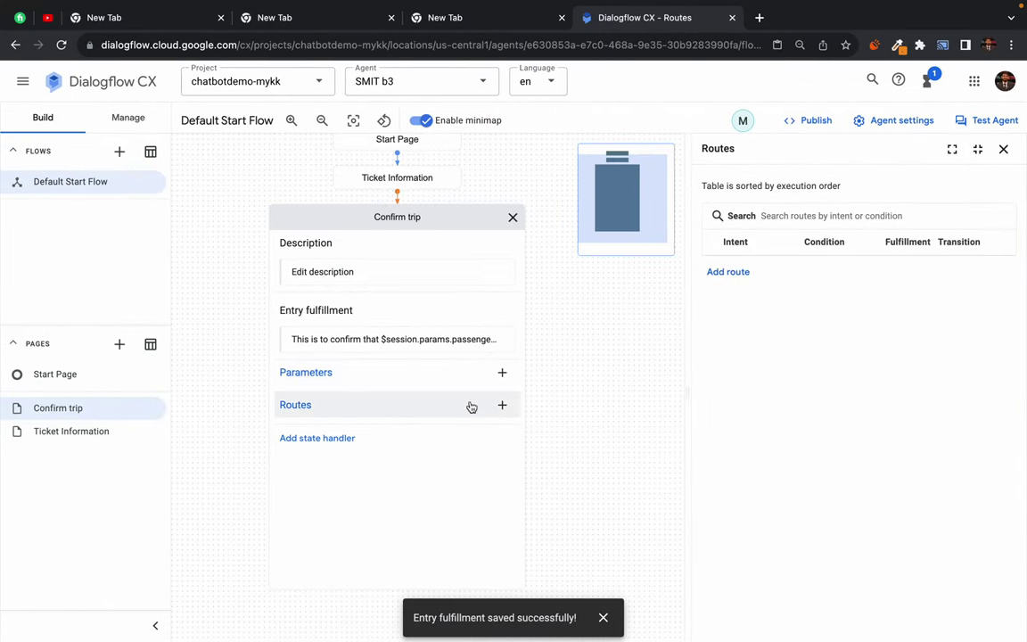
click(734, 272)
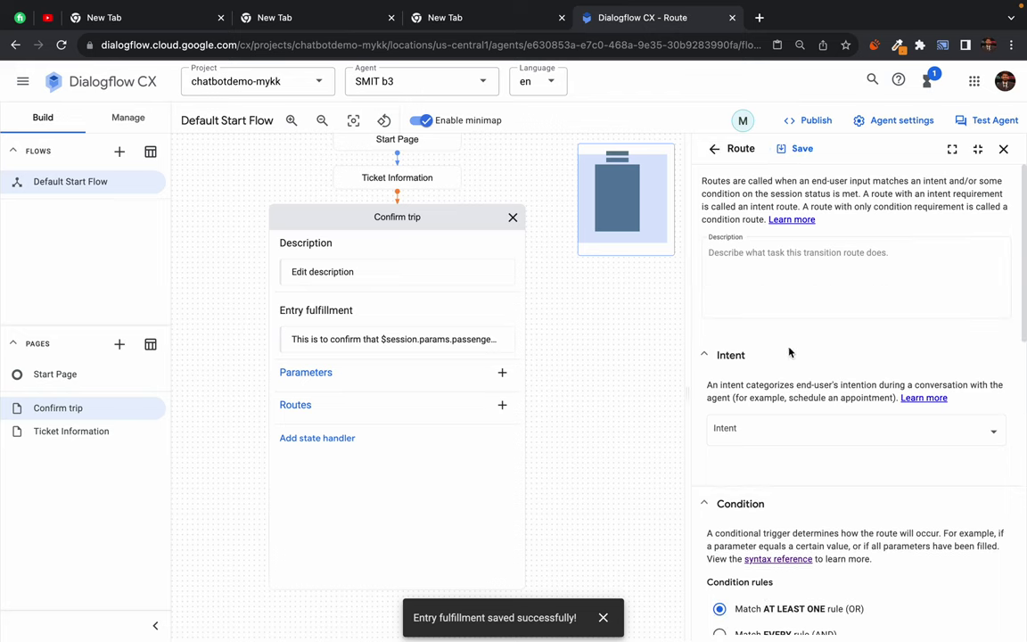
scroll(748, 365, down, 2)
click(772, 376)
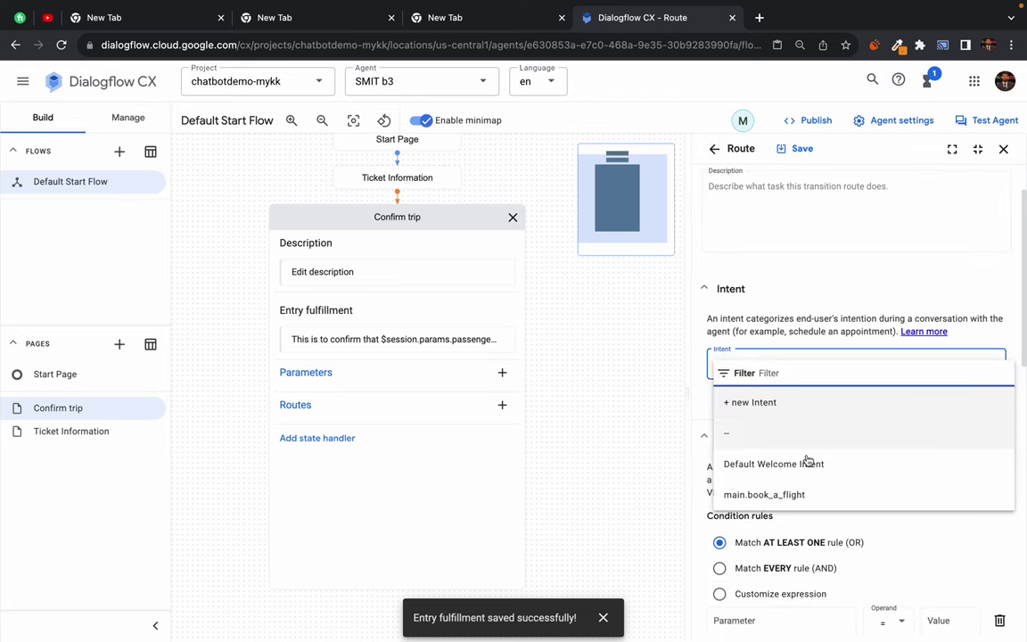
Read the lab guide's instructions for the new intent's display name and training phrases.
key(ctrl+Right)
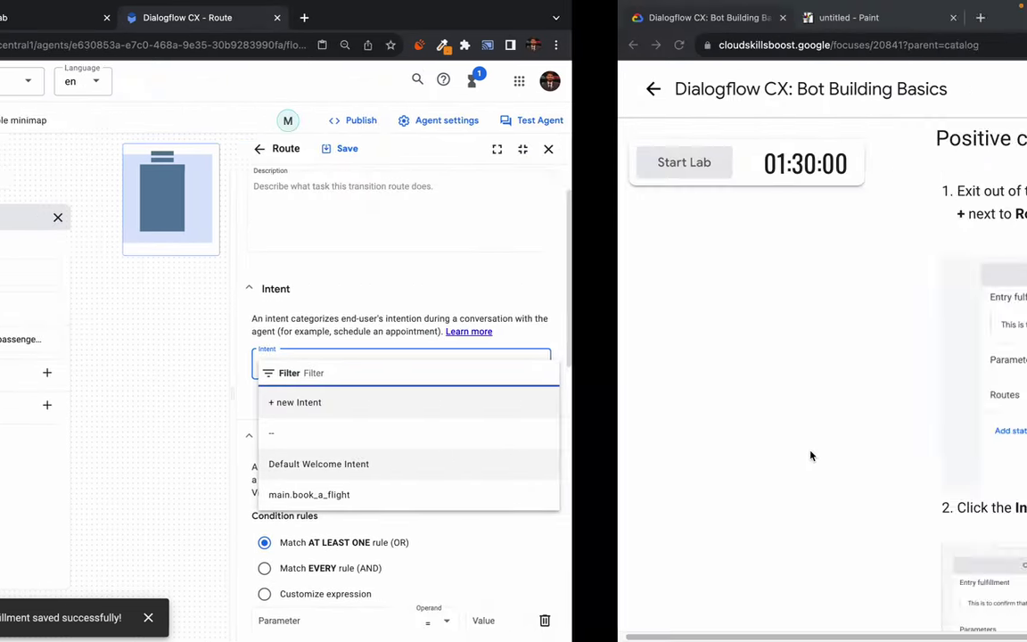
scroll(428, 393, down, 4)
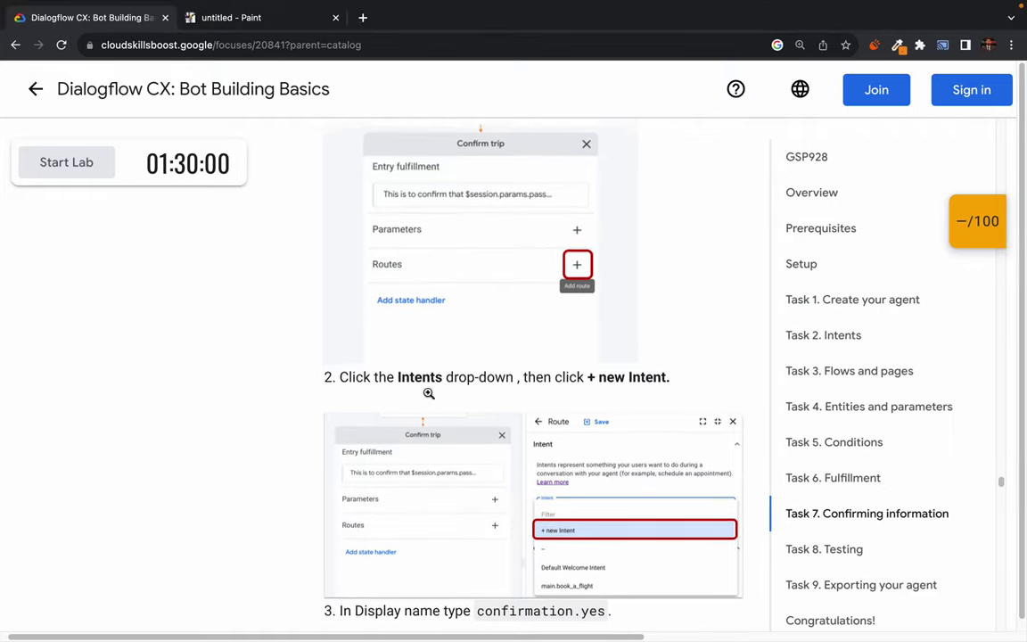
scroll(429, 393, down, 5)
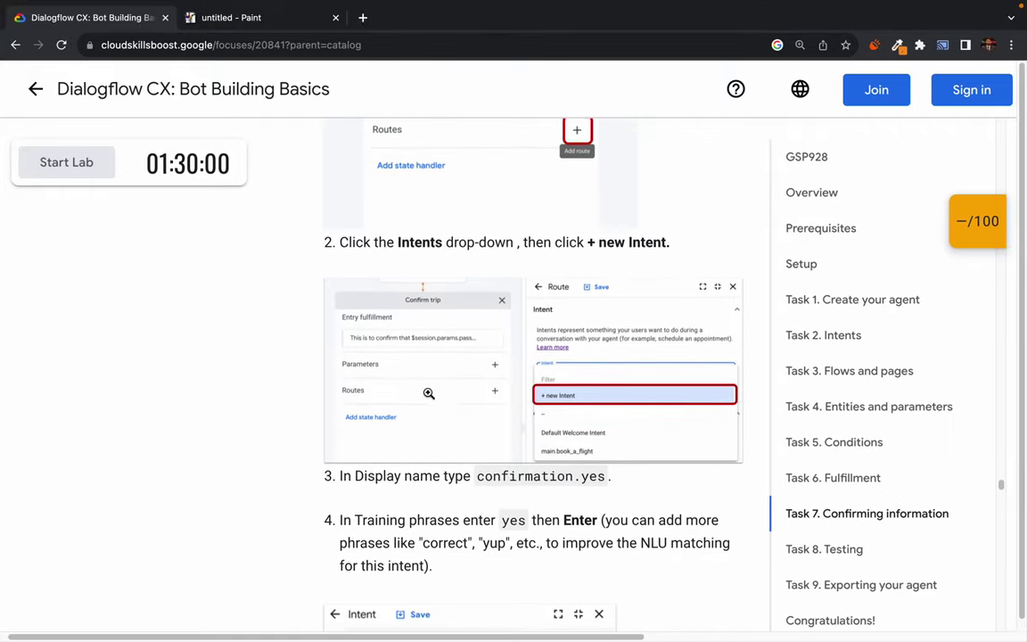
scroll(429, 393, down, 2)
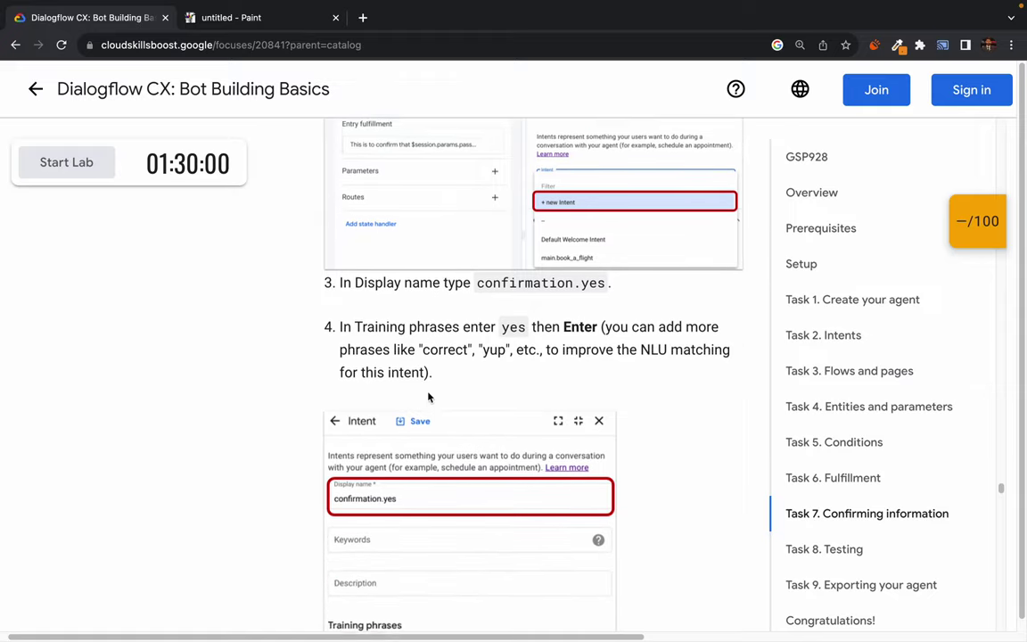
scroll(428, 392, down, 2)
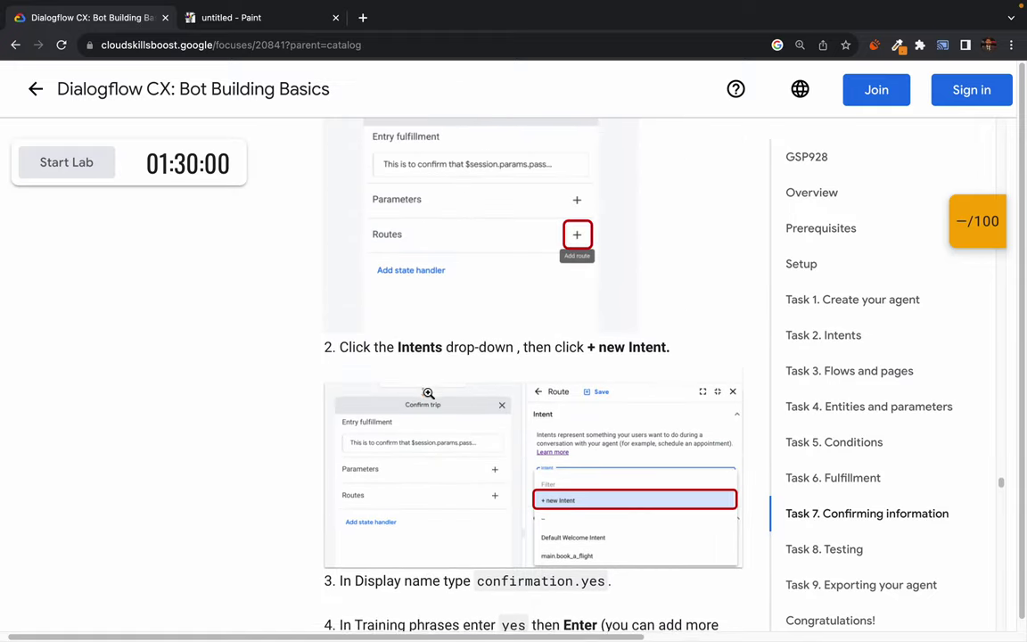
Back in Dialogflow CX, create a new intent for the route with the display name confirmation.yes.
key(ctrl+Left)
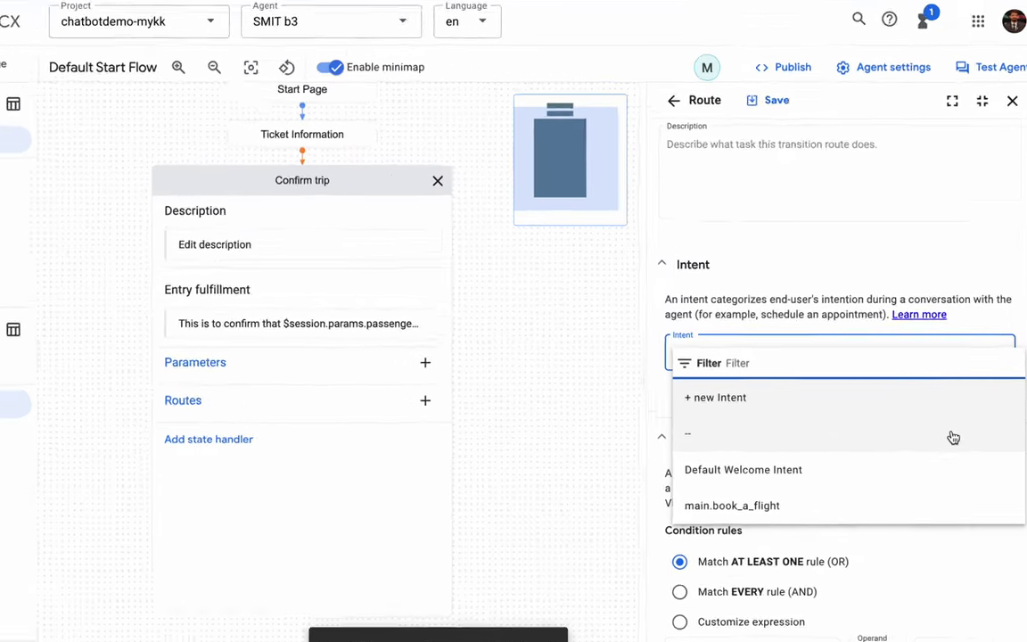
click(713, 396)
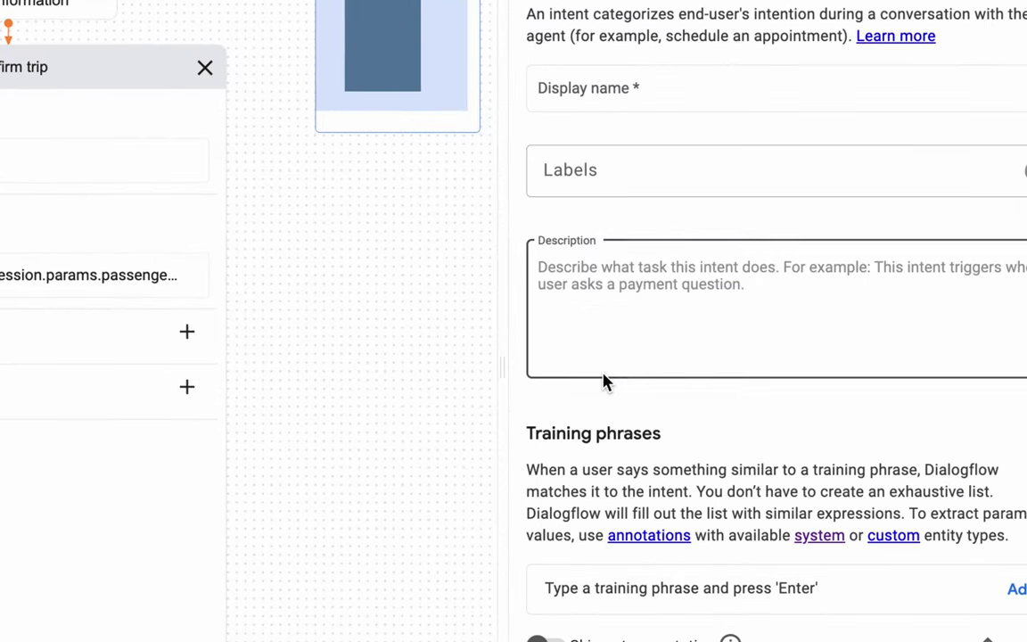
click(607, 88)
text(con)
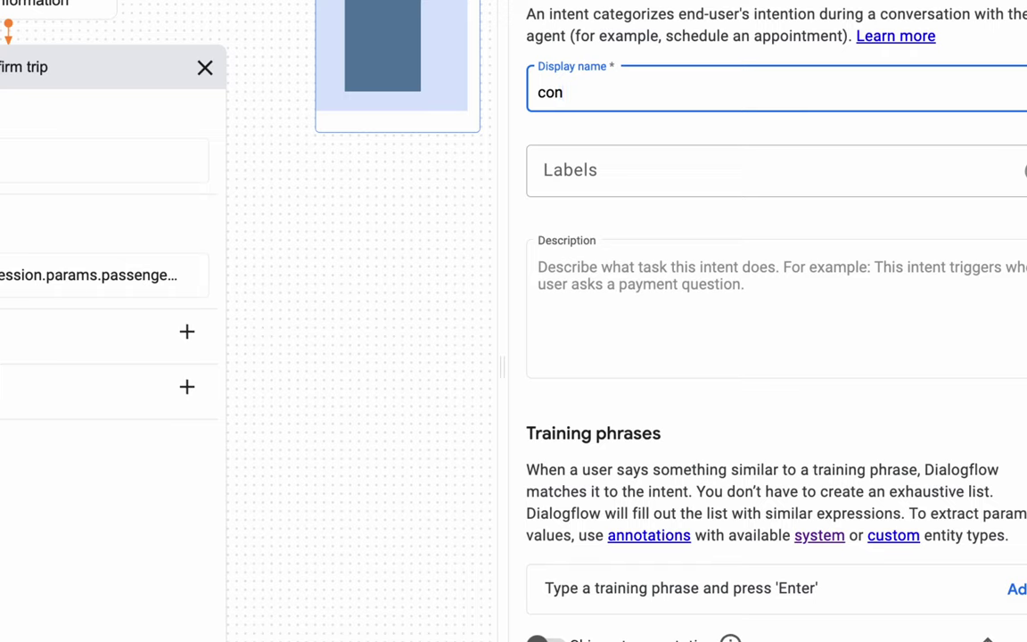
text(firmation.yes)
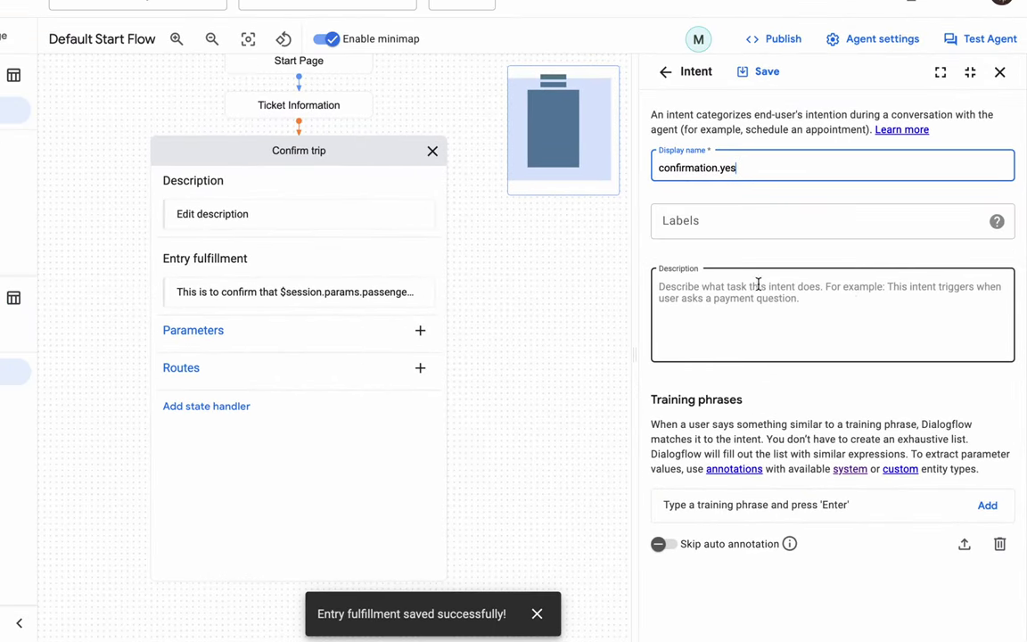
Add the training phrases yes, sure and done to the confirmation.yes intent.
click(785, 497)
text(yes)
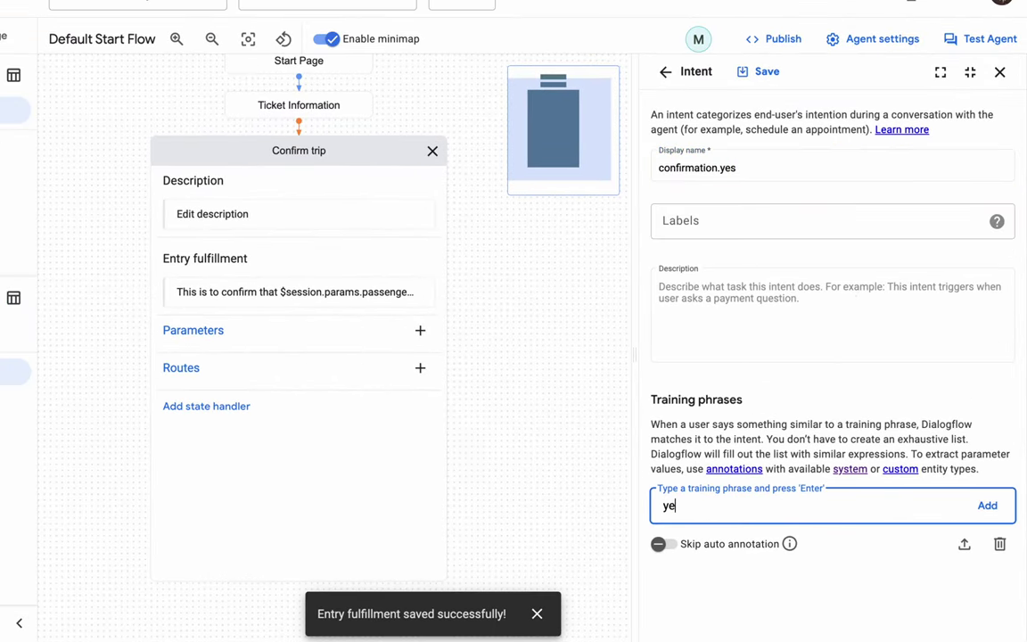
key(Return)
text(ok)
key(Return)
text(su)
key(Return)
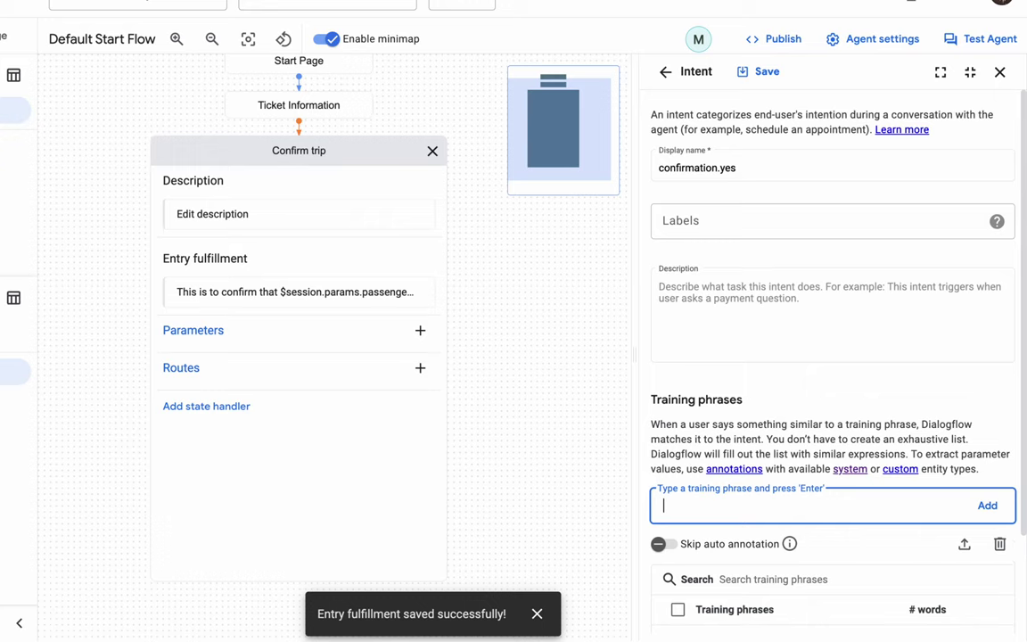
text(done)
key(Return)
Check the list of training phrases and save the confirmation.yes intent.
scroll(603, 426, down, 5)
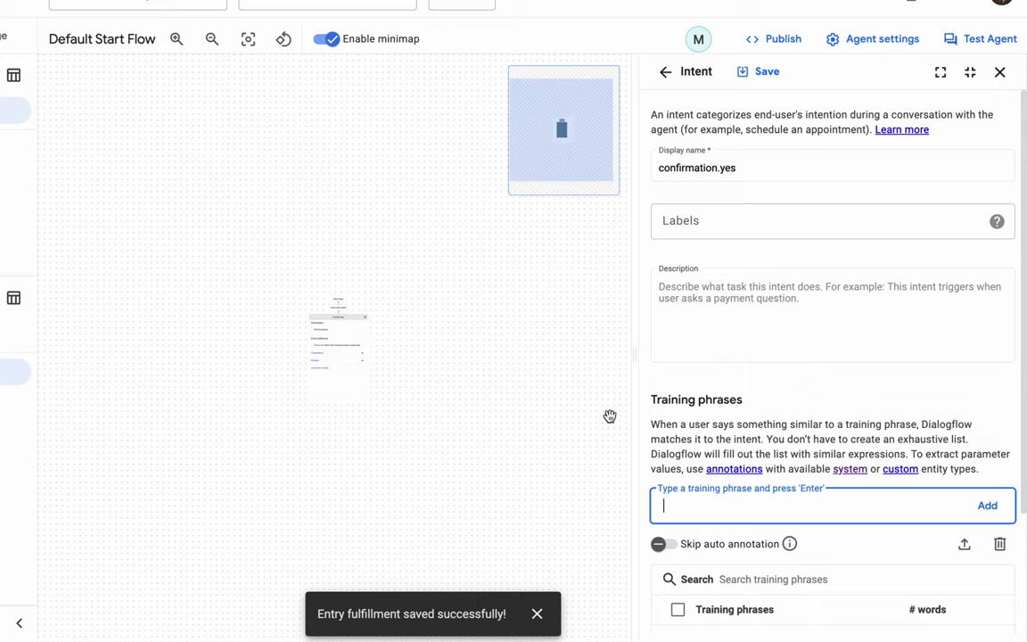
click(812, 441)
drag(811, 442, 809, 392)
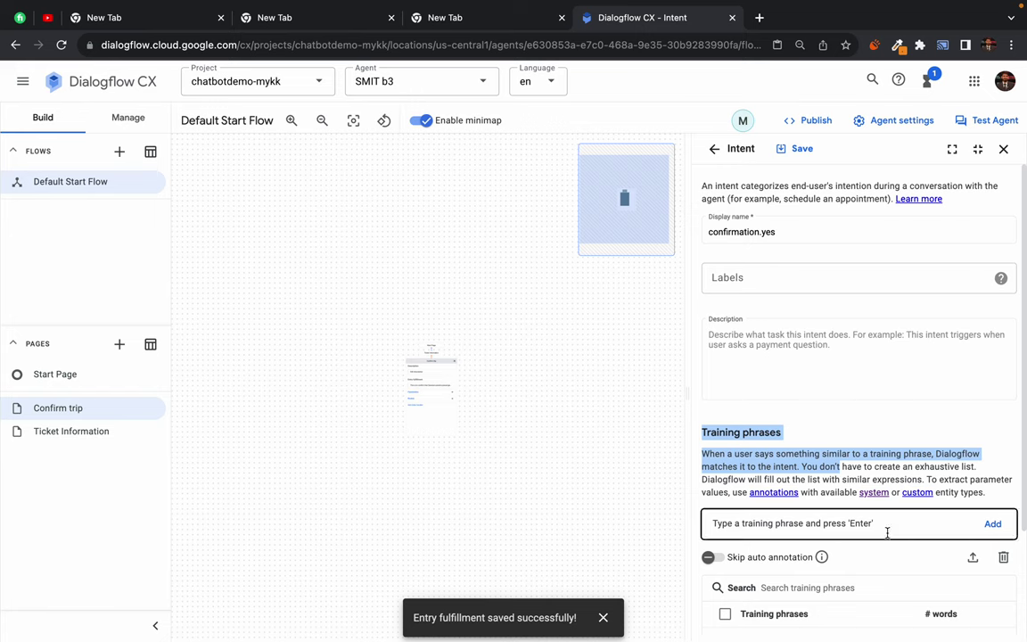
scroll(867, 516, down, 2)
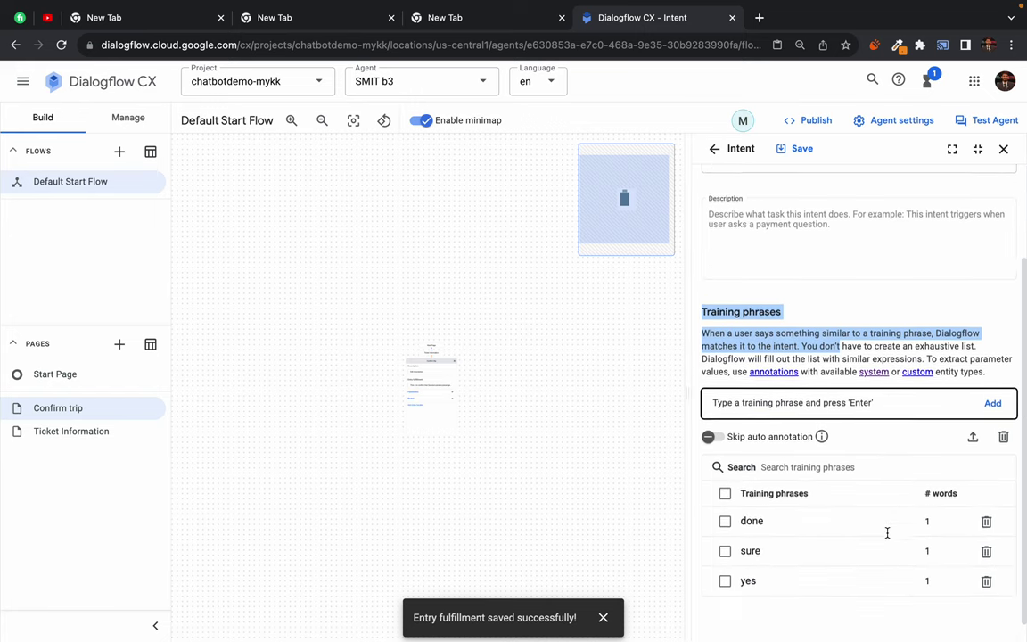
click(799, 149)
Bring the Confirm trip page back into view on the flow canvas and save its route with the confirmation.yes intent.
key(ctrl+Right)
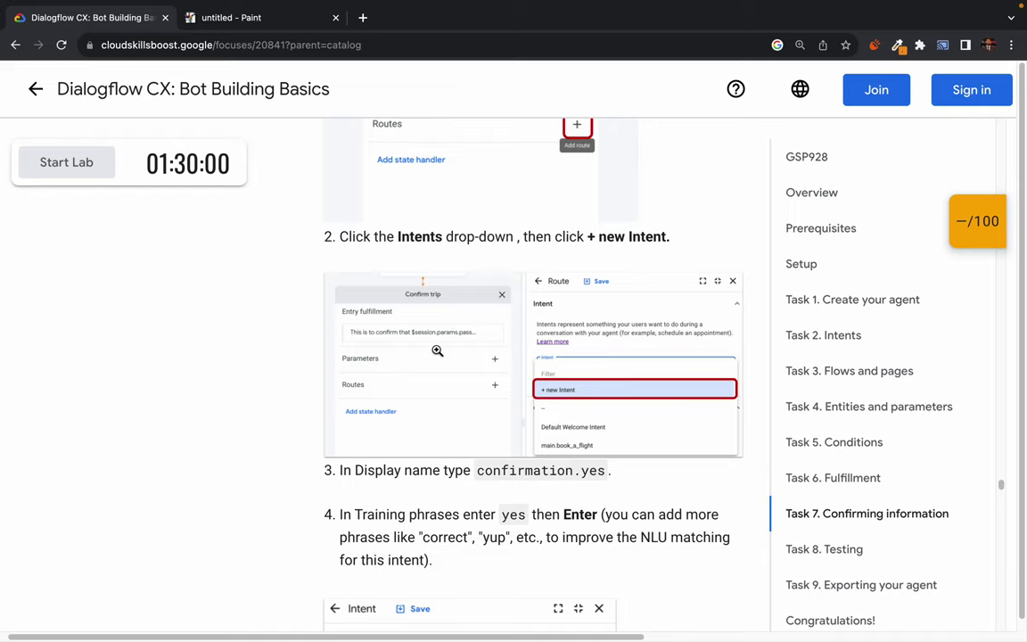
key(ctrl+Left)
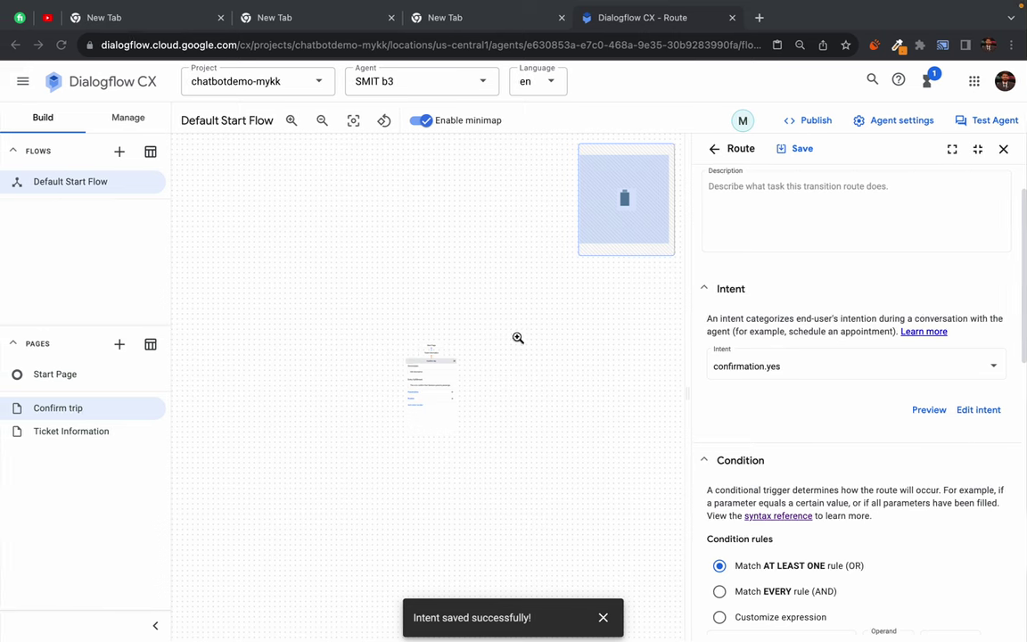
click(353, 119)
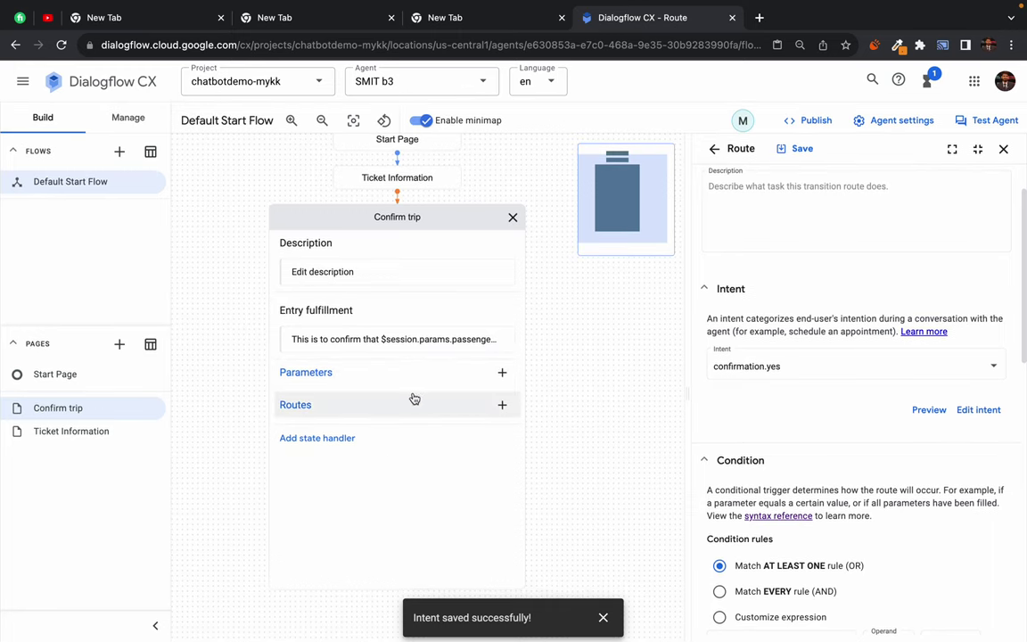
click(799, 149)
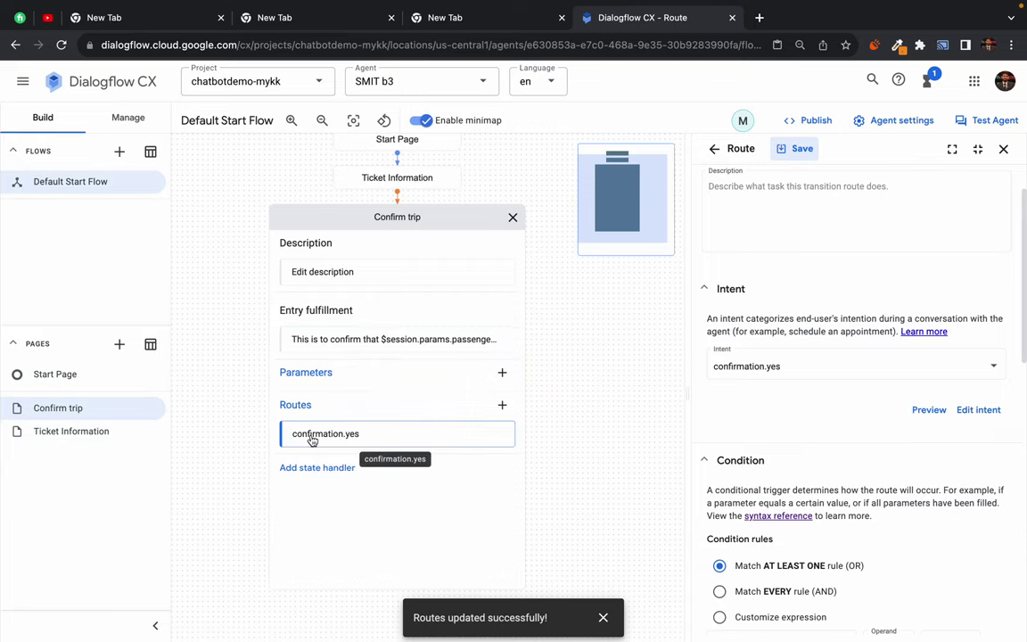
Switch to the lab guide and read steps 3 to 8 on the confirmation.yes intent and the route's agent response.
key(ctrl+Right)
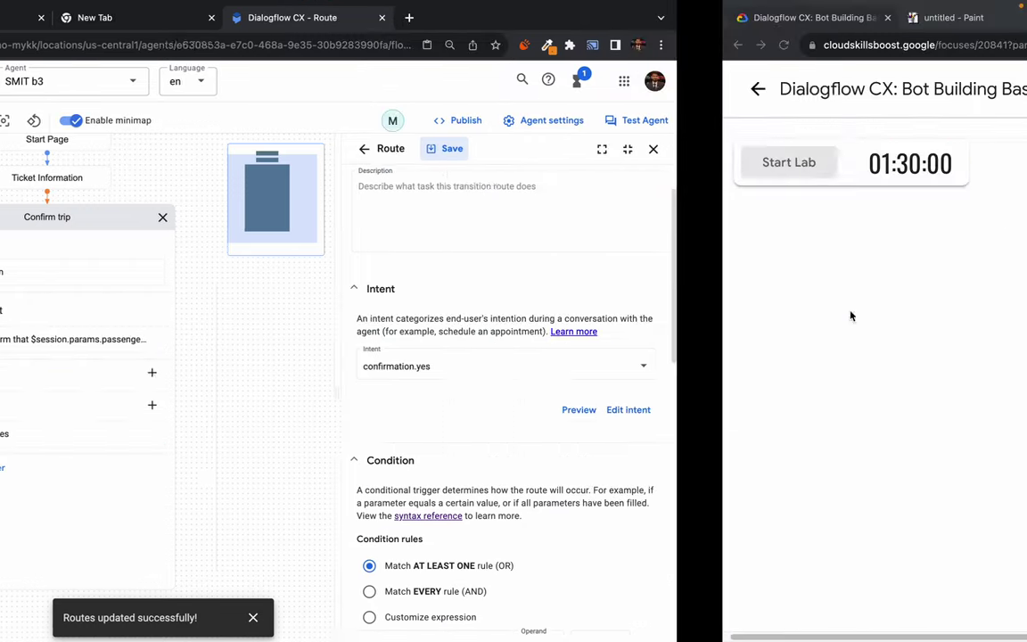
scroll(539, 437, down, 3)
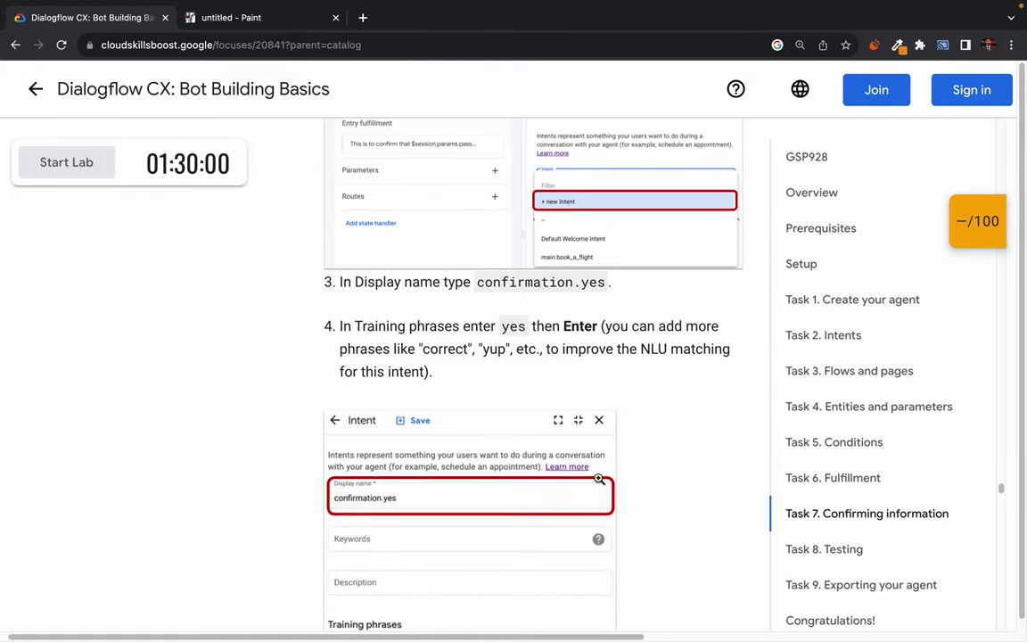
drag(478, 282, 571, 281)
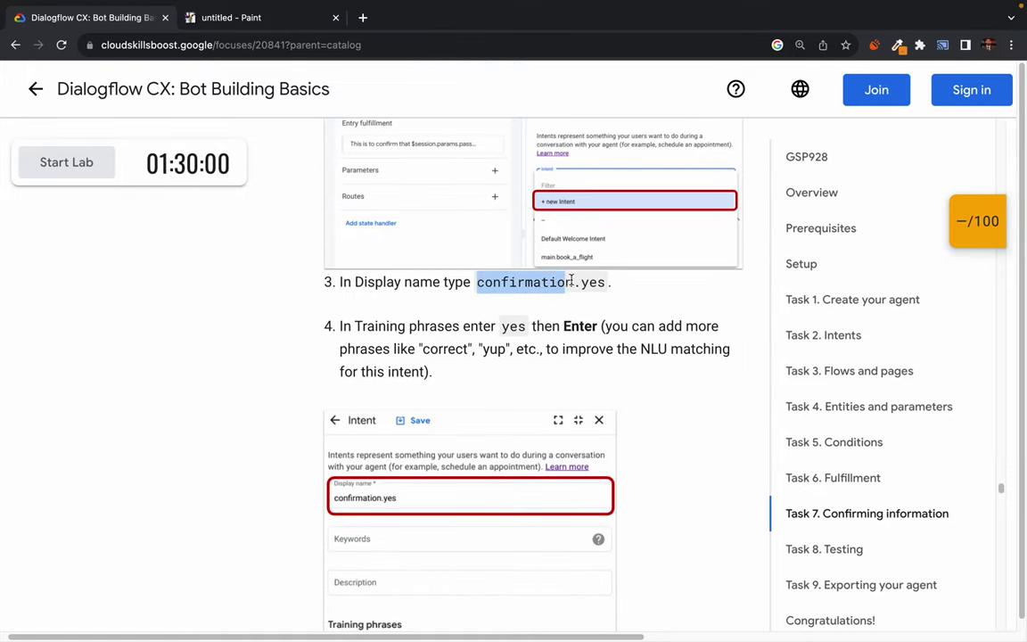
click(571, 281)
scroll(503, 454, down, 3)
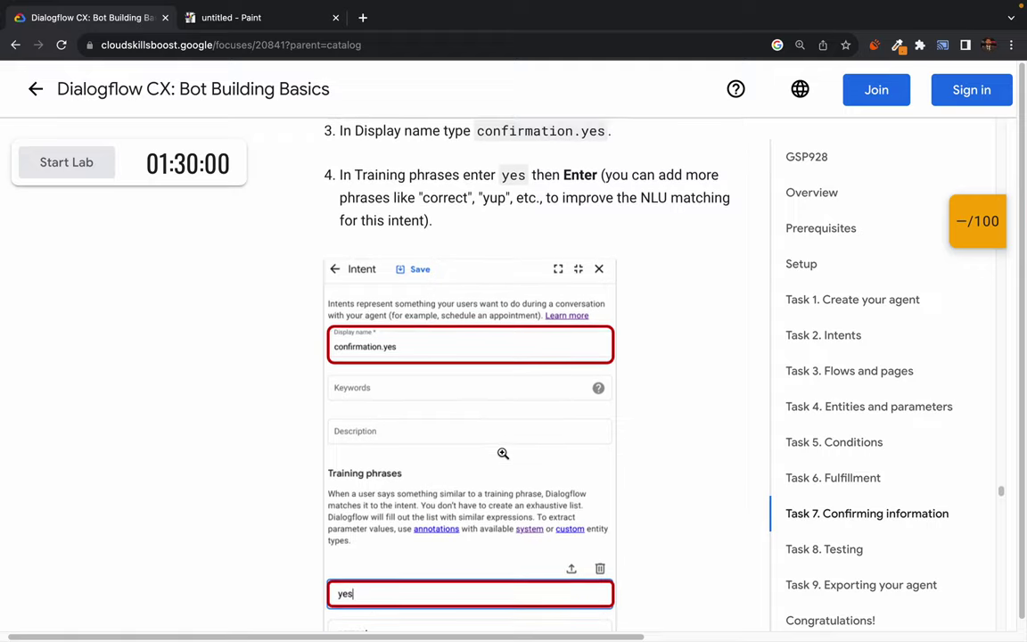
scroll(503, 454, down, 4)
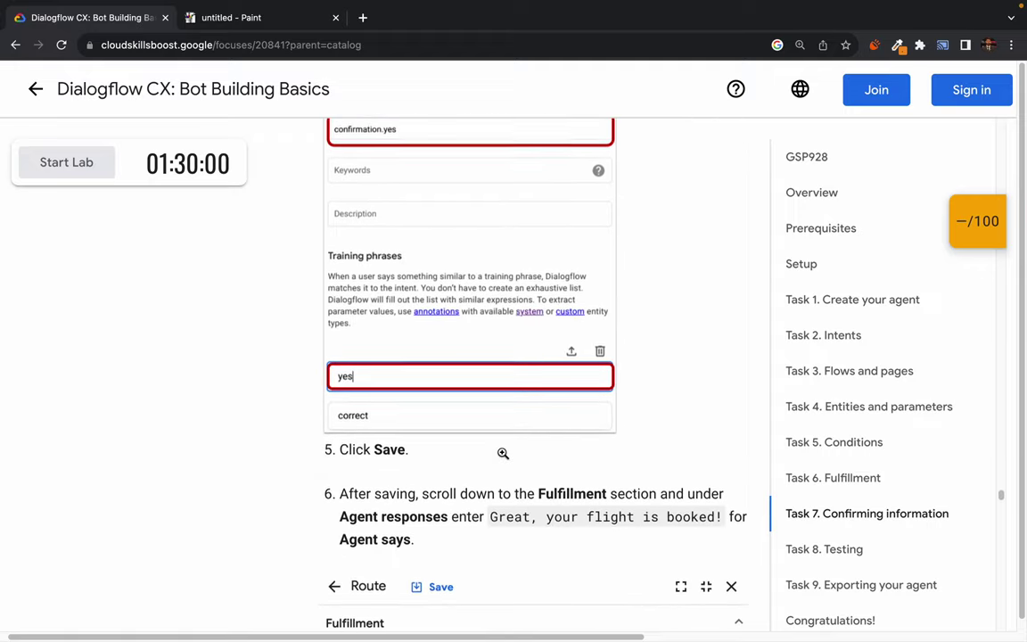
scroll(502, 453, down, 5)
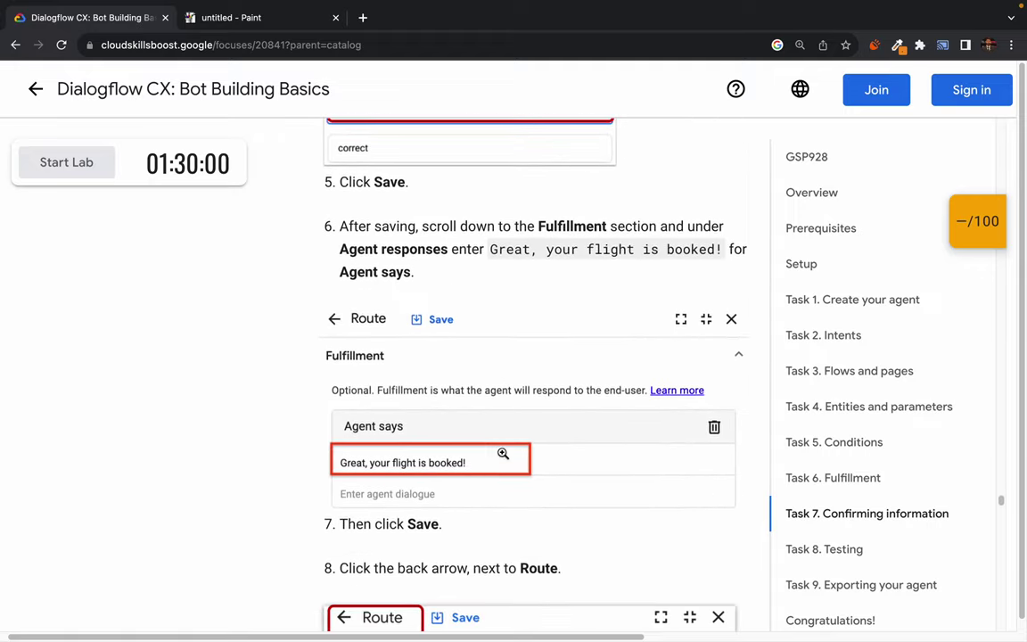
scroll(503, 454, down, 5)
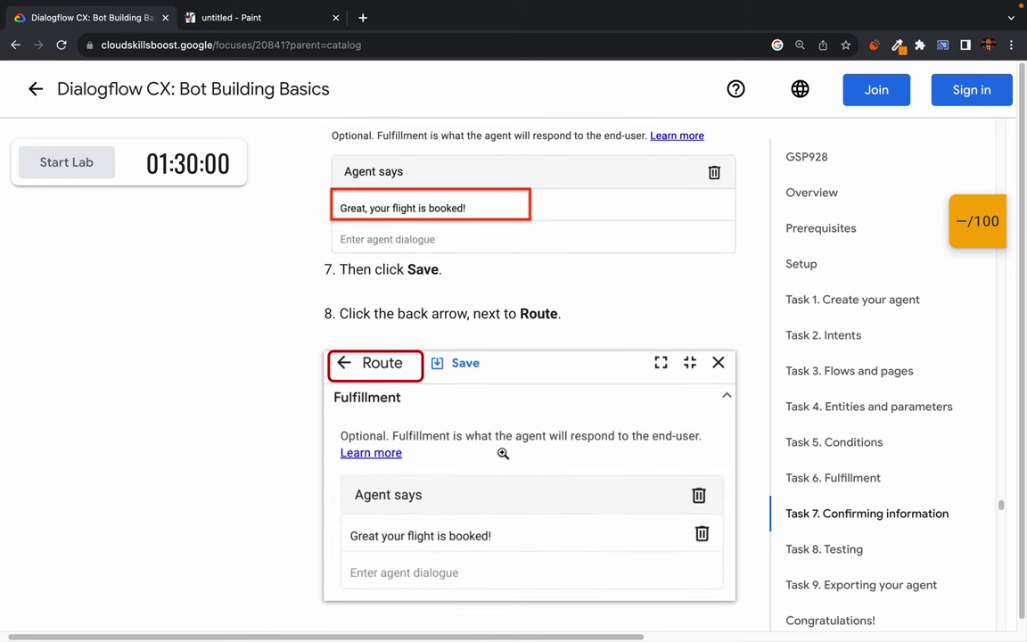
scroll(482, 410, up, 6)
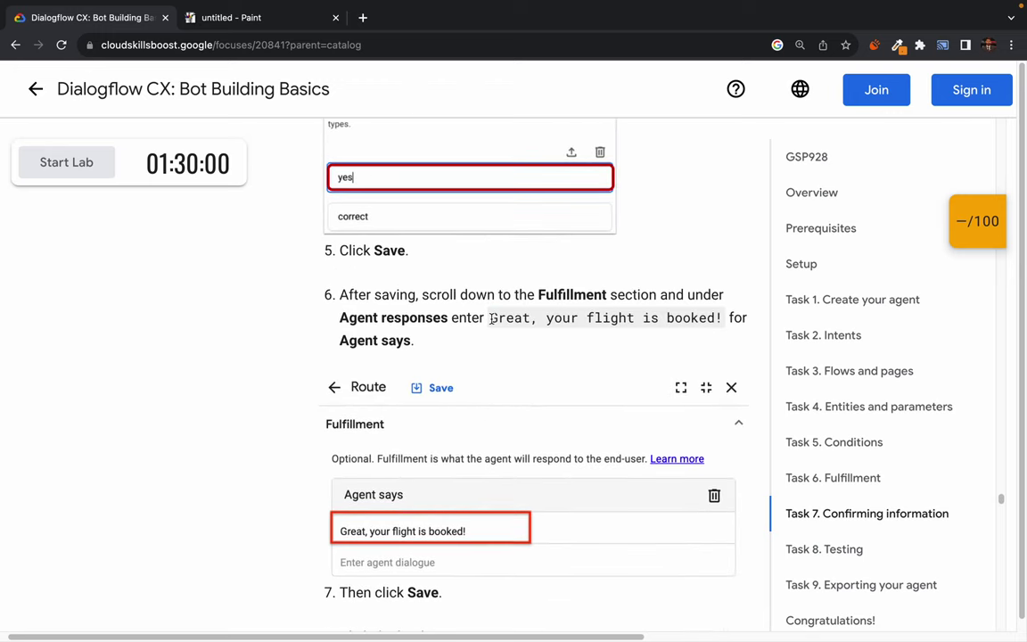
Reread the lab guide's steps 5 to 8 on saving the intent and entering the agent response in the route's fulfillment.
drag(489, 318, 660, 318)
click(659, 318)
scroll(426, 344, up, 4)
scroll(426, 344, up, 1)
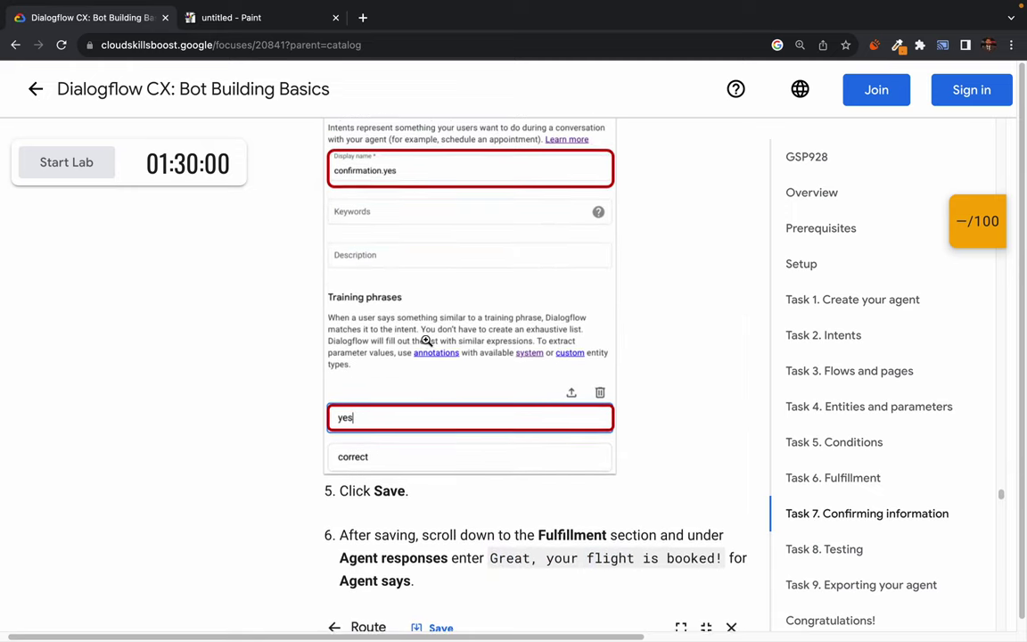
scroll(408, 454, down, 5)
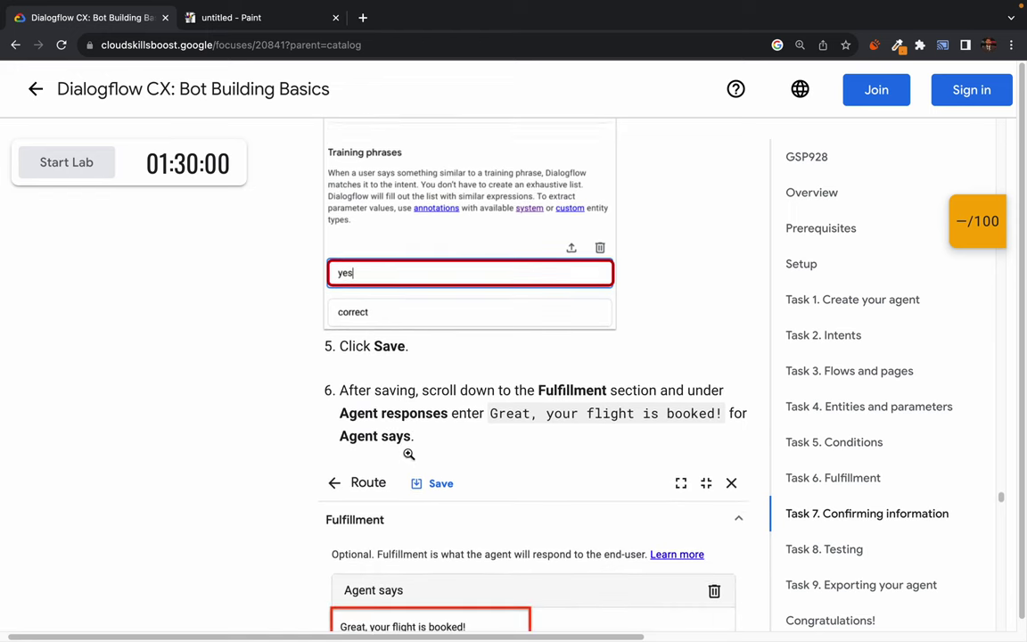
scroll(408, 454, down, 1)
scroll(408, 453, down, 1)
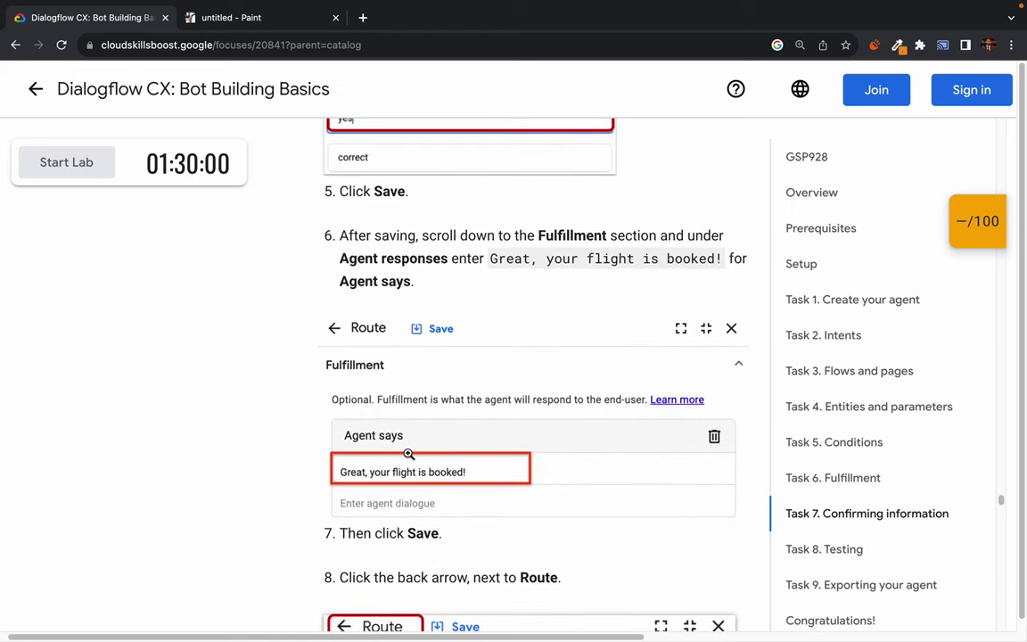
scroll(409, 453, down, 1)
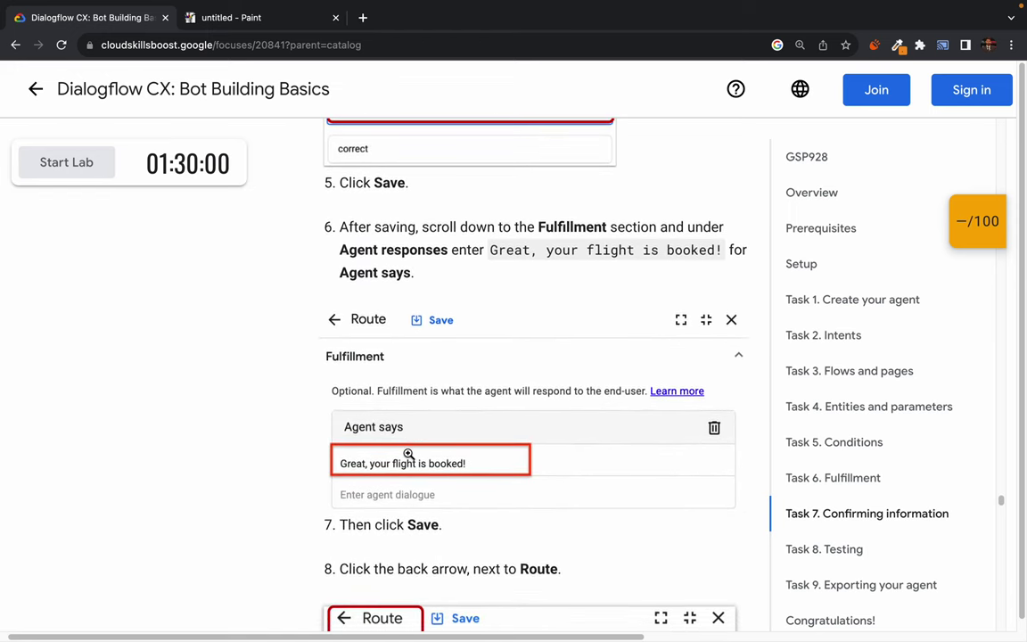
scroll(408, 455, down, 3)
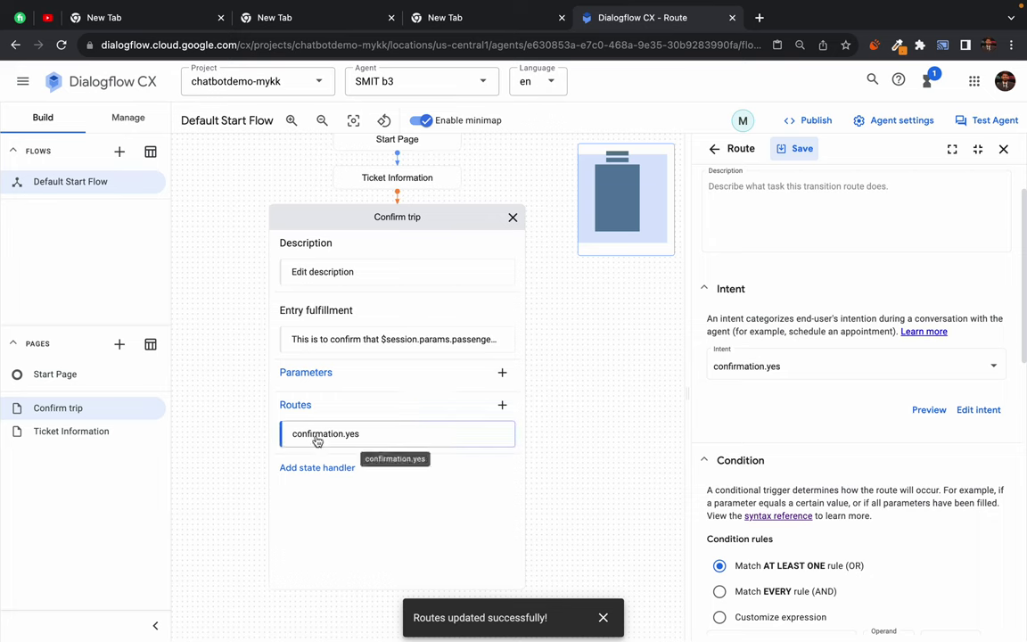
Open the Confirm trip page's confirmation.yes route and enter ok as the agent dialogue in its fulfillment.
double_click(334, 440)
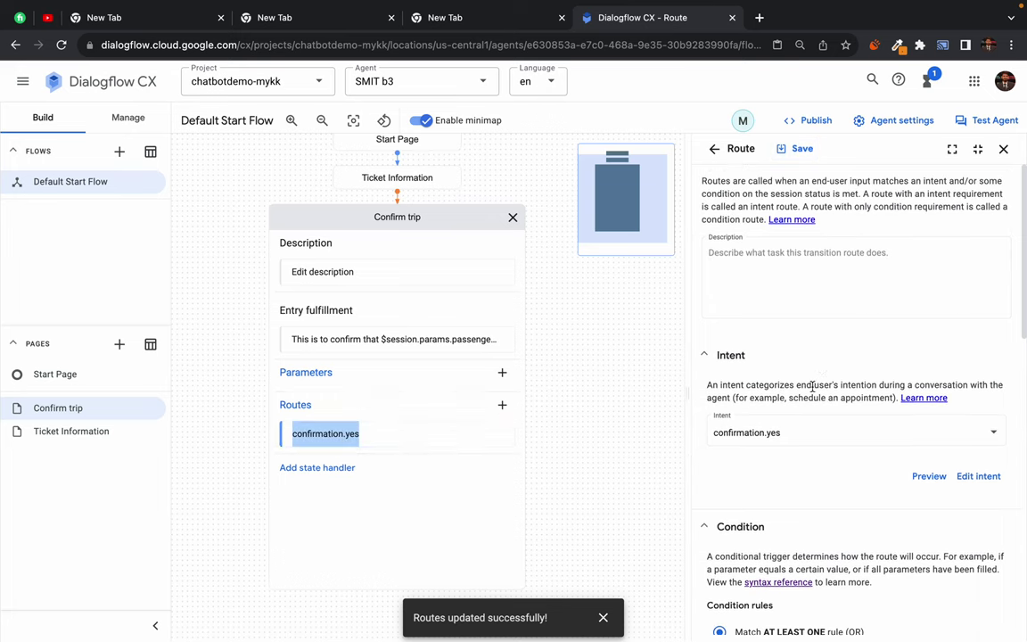
scroll(812, 387, down, 2)
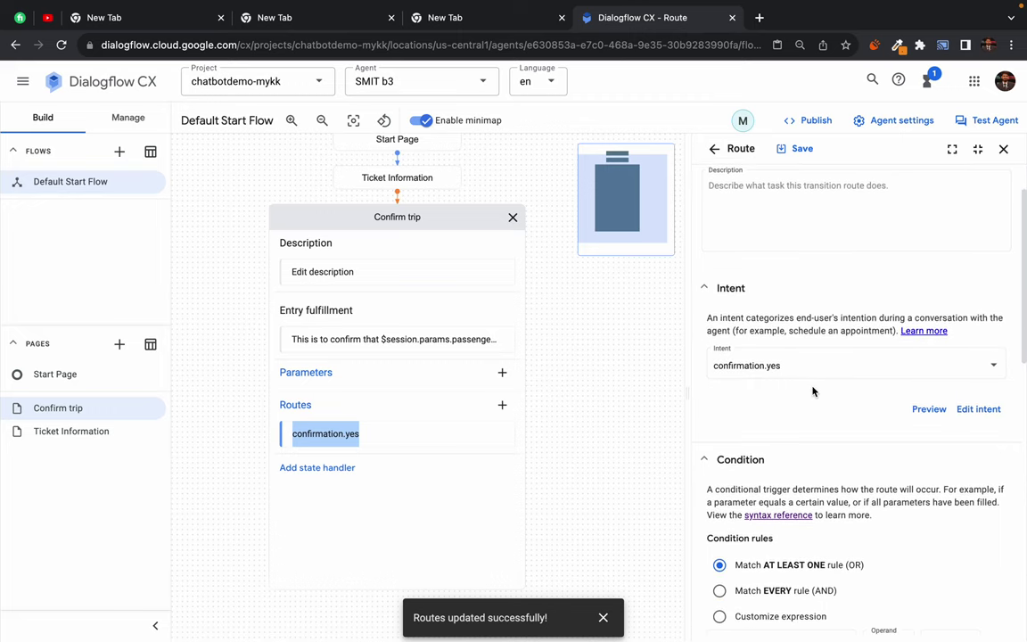
scroll(812, 391, down, 10)
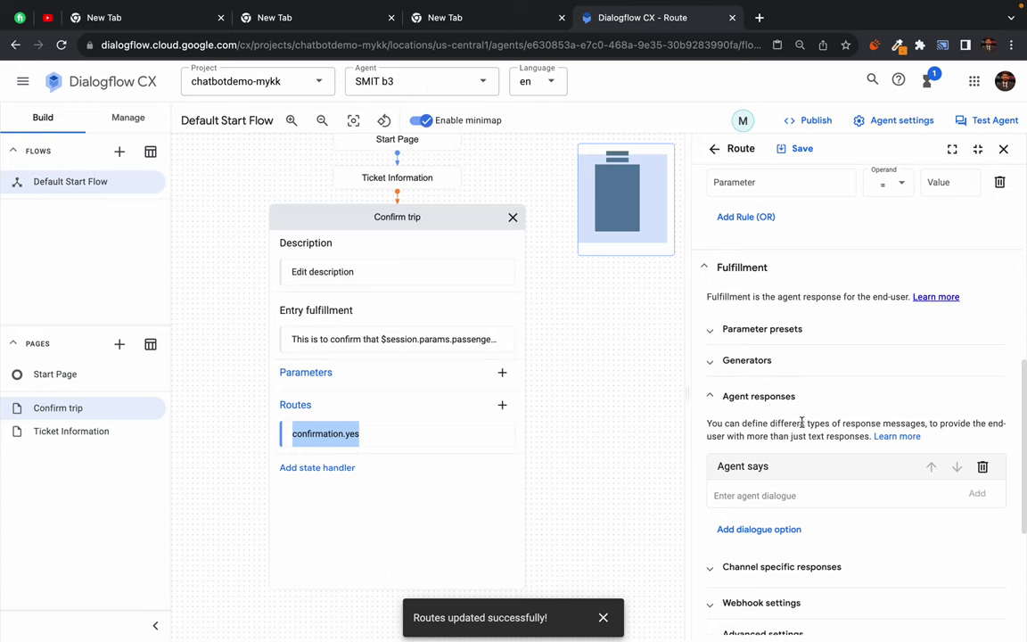
click(770, 493)
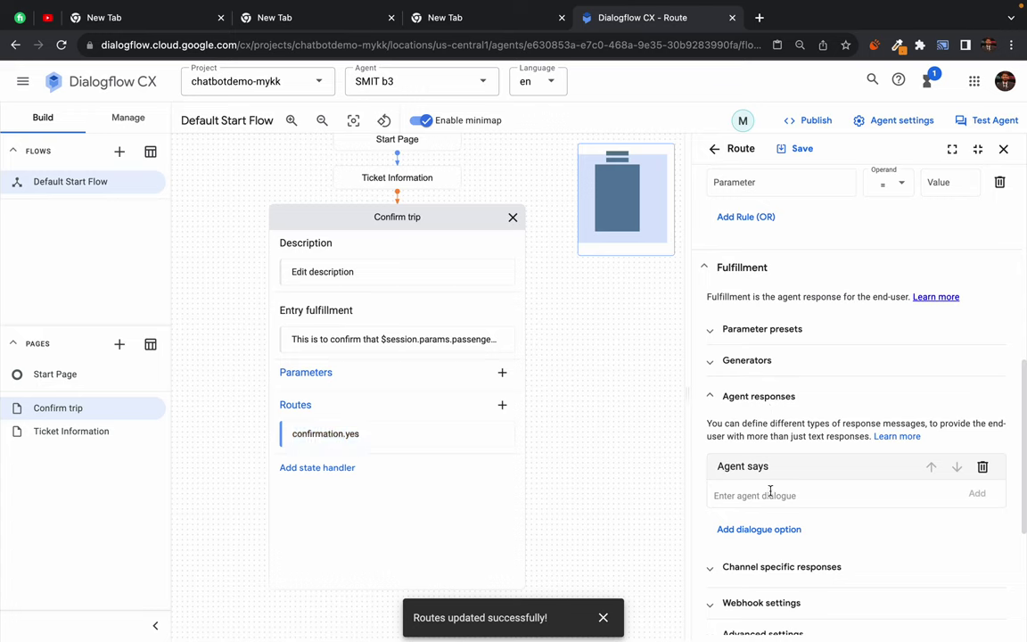
text(ok)
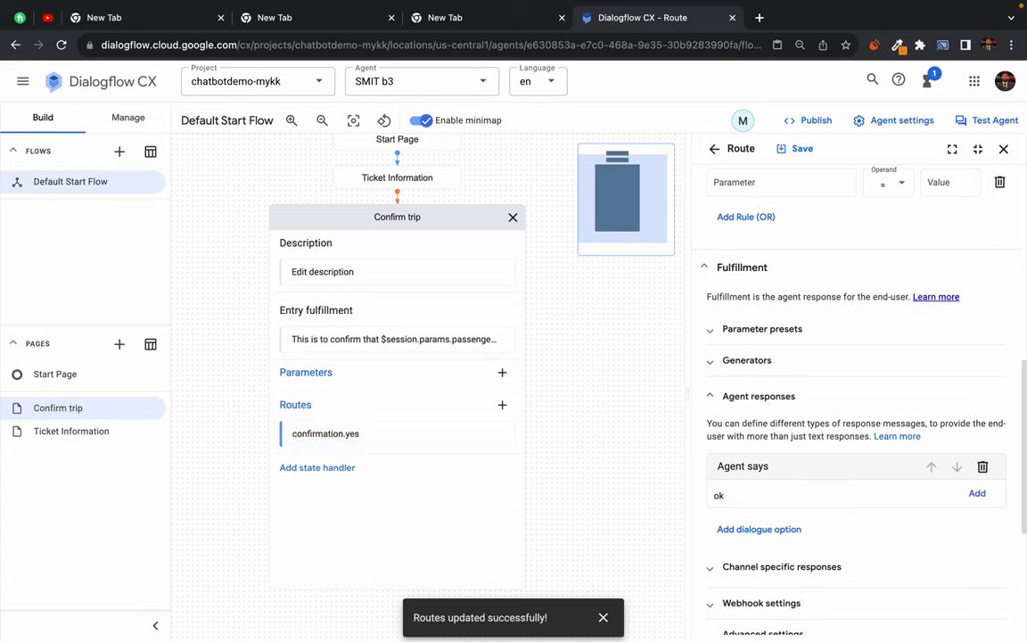
Add the agent response "ok your flight is booked successfully" to the confirmation.yes route and save the route.
text( your flight is boked successfully)
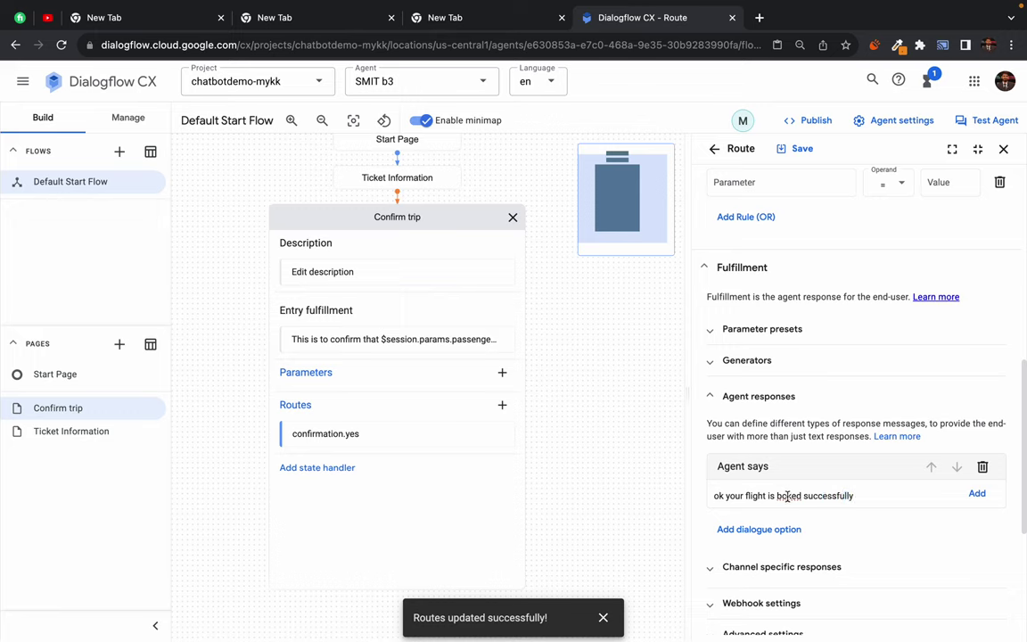
text(o)
click(980, 496)
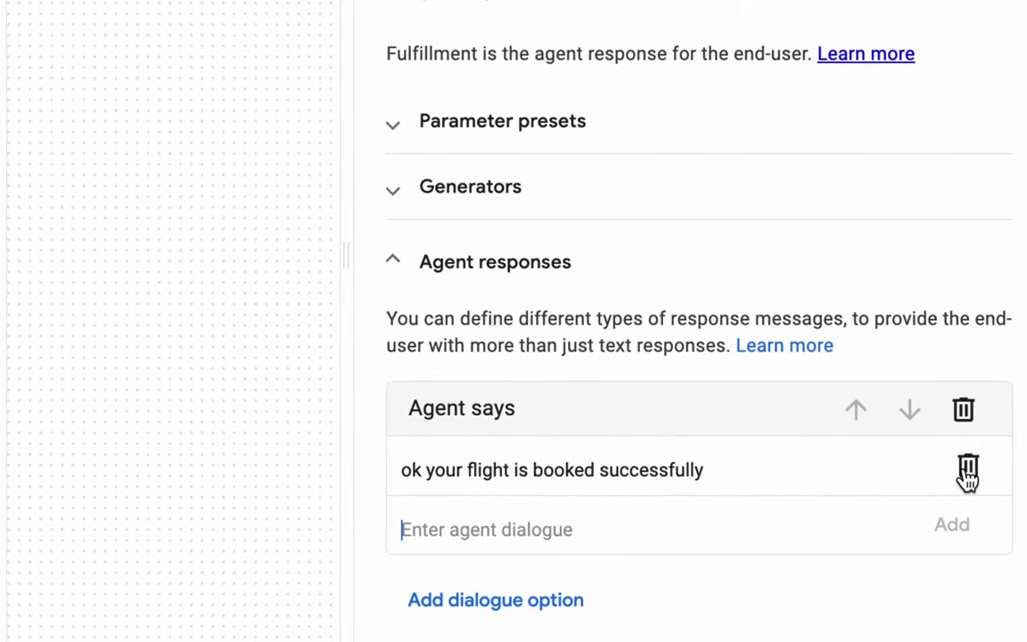
click(798, 148)
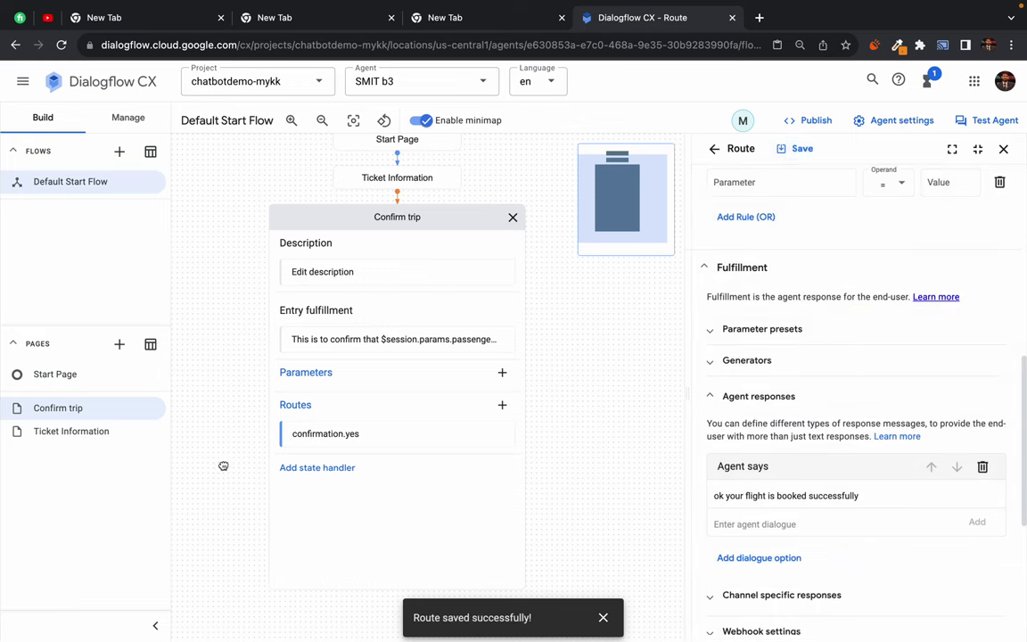
scroll(224, 419, down, 2)
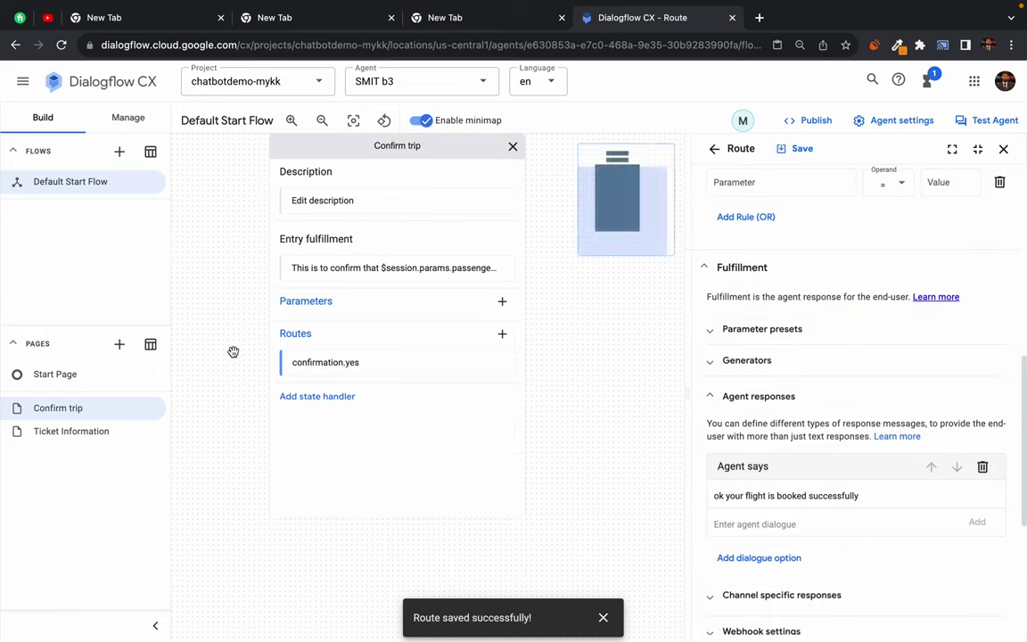
triple_click(812, 494)
click(633, 437)
Switch to the Cloud Skills Boost lab guide and read the Task 7 instructions for the negative confirmation route.
key(ctrl+Right)
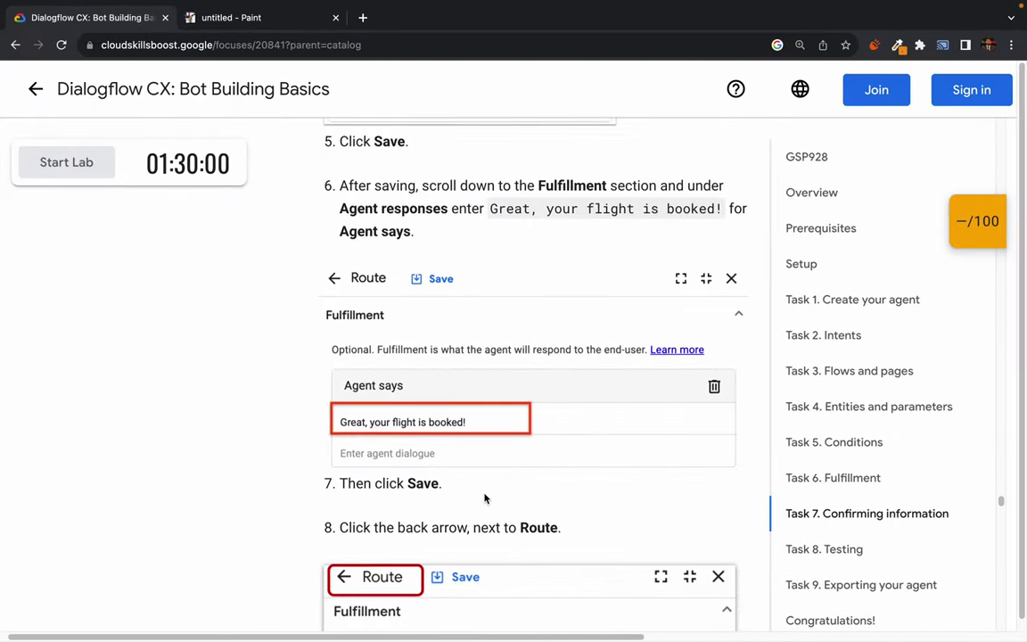
scroll(485, 498, down, 5)
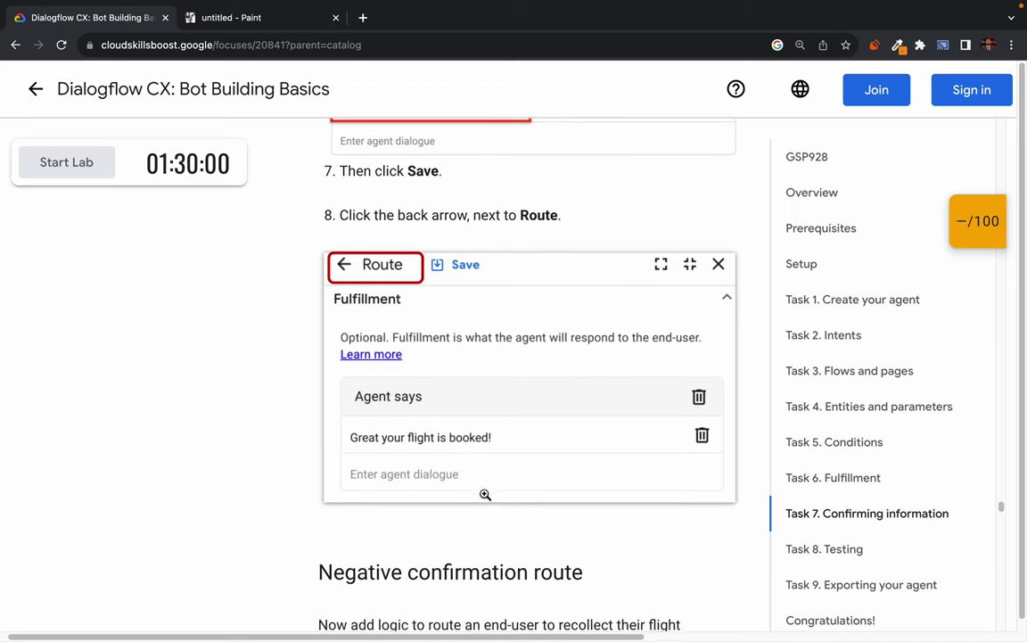
scroll(484, 494, down, 1)
scroll(485, 494, up, 1)
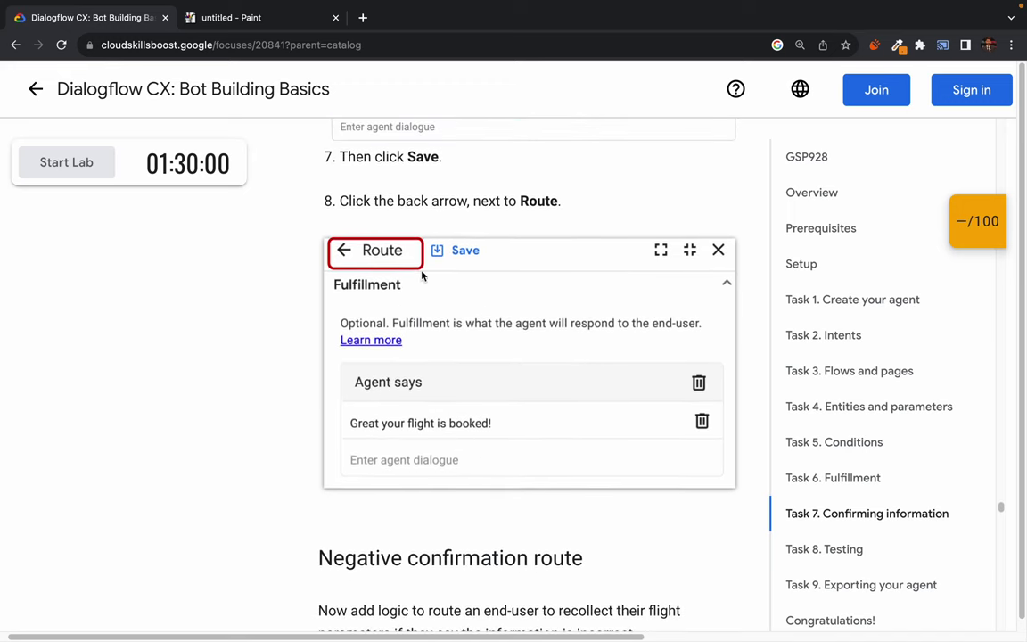
scroll(448, 435, down, 2)
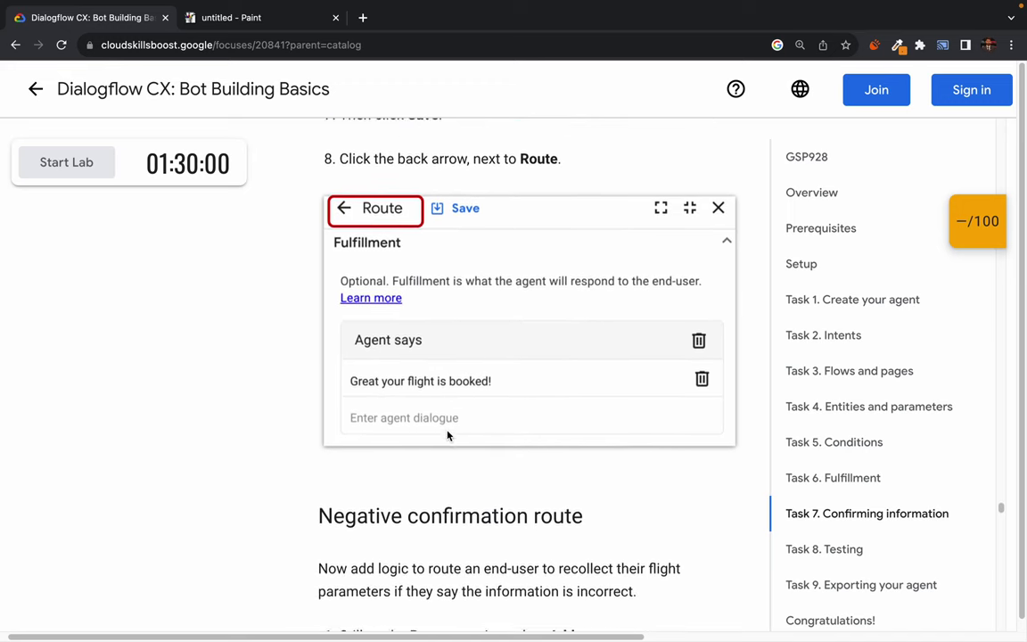
scroll(448, 434, up, 5)
scroll(448, 430, down, 1)
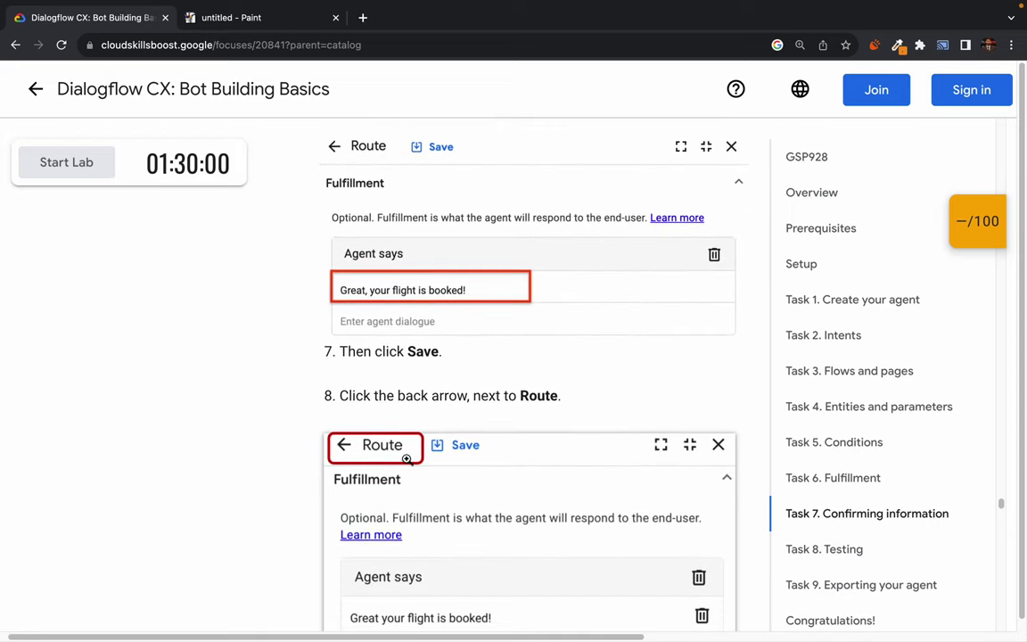
scroll(407, 459, down, 6)
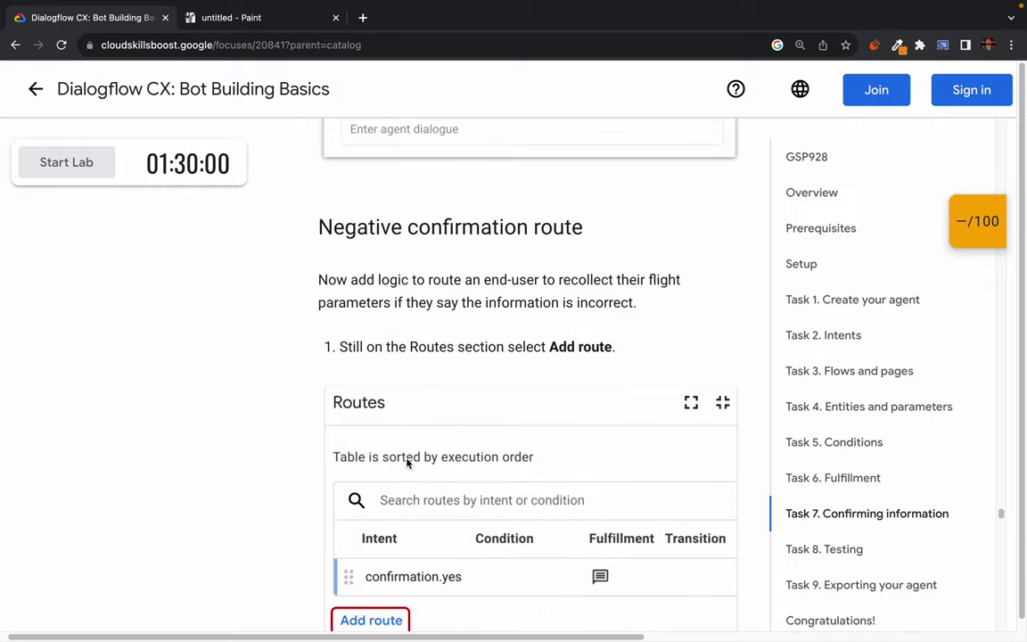
scroll(407, 458, down, 4)
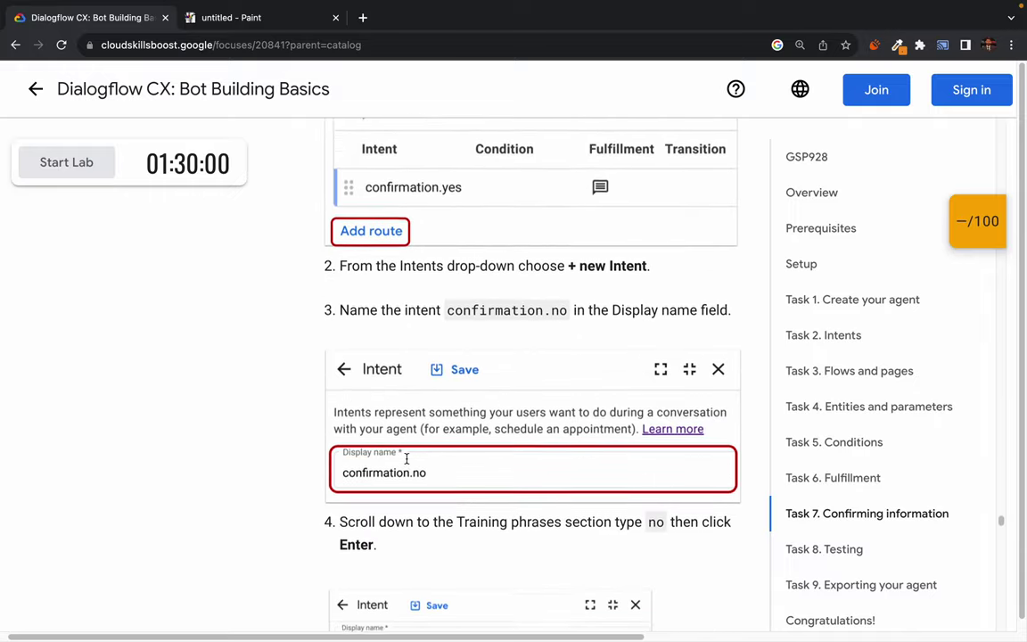
scroll(406, 458, down, 7)
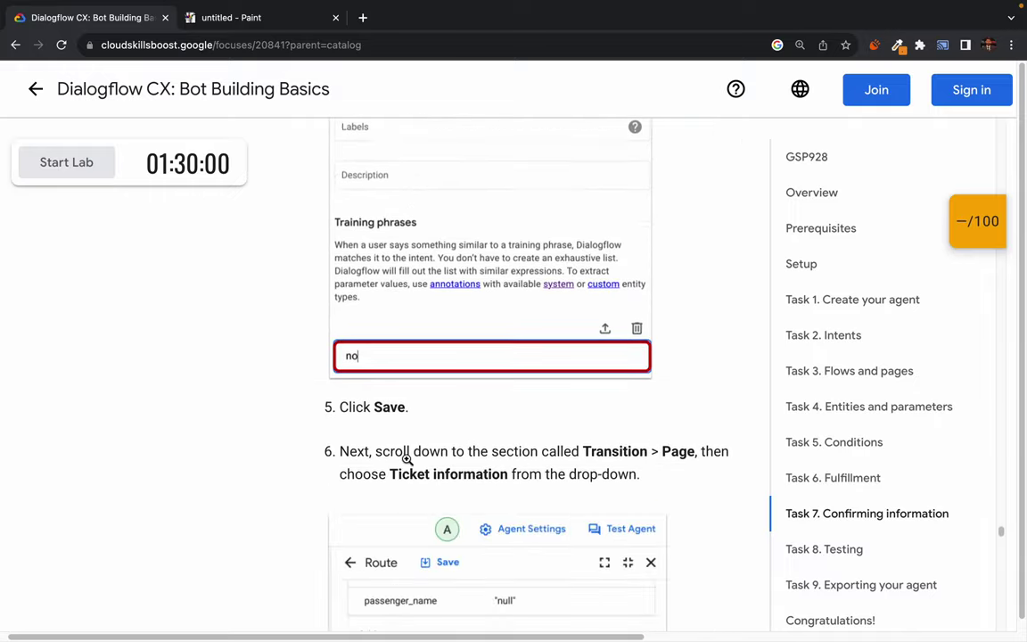
scroll(407, 458, down, 4)
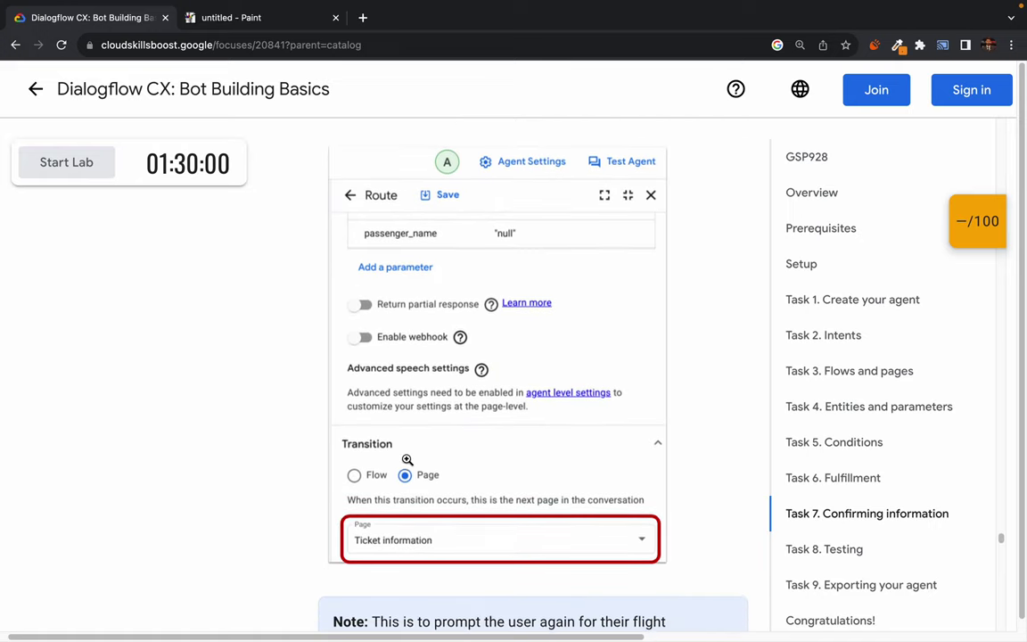
scroll(407, 458, down, 1)
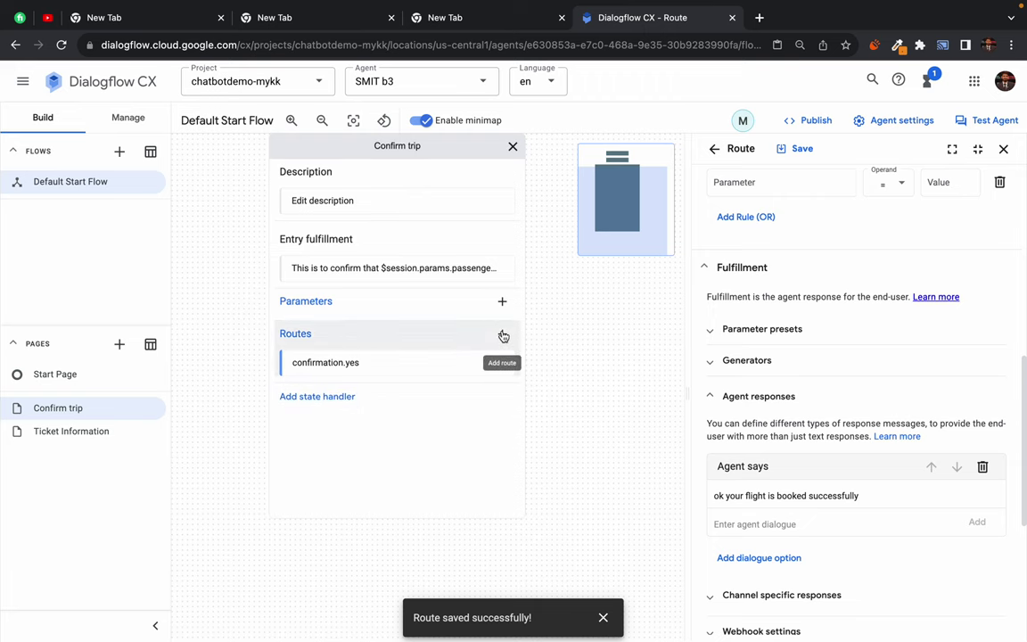
Add a new route to the Confirm trip page and create a new intent for it named confirmation.no.
click(501, 334)
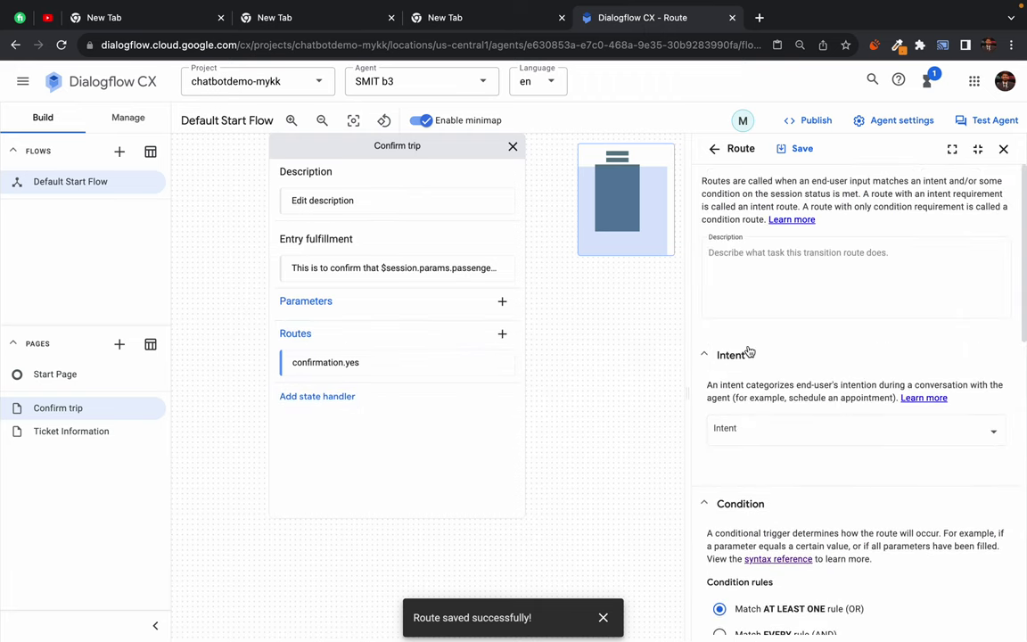
scroll(749, 349, down, 1)
click(773, 327)
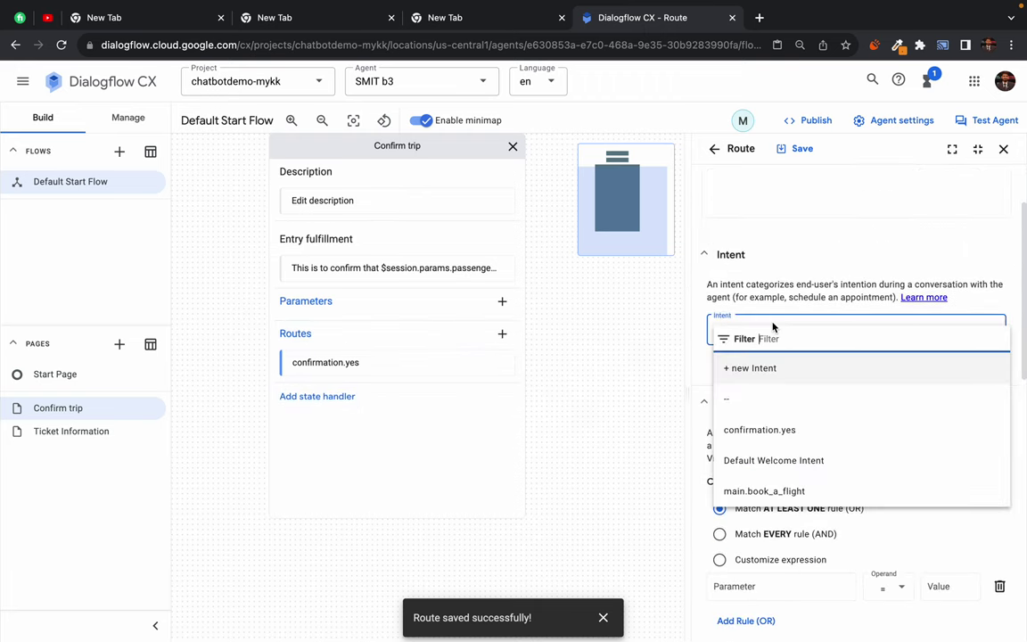
click(754, 373)
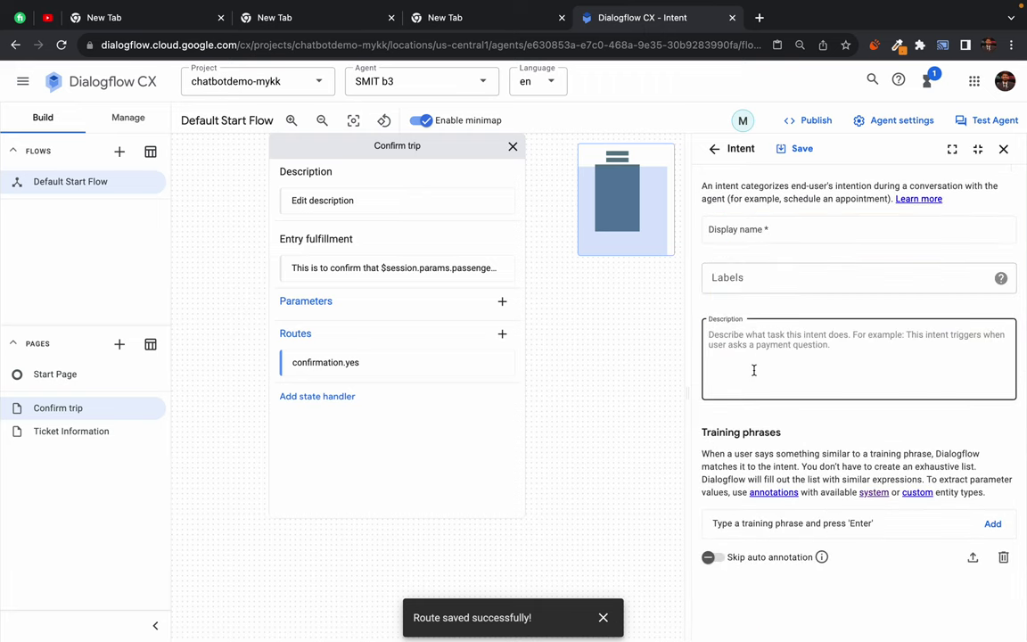
click(749, 231)
text(co)
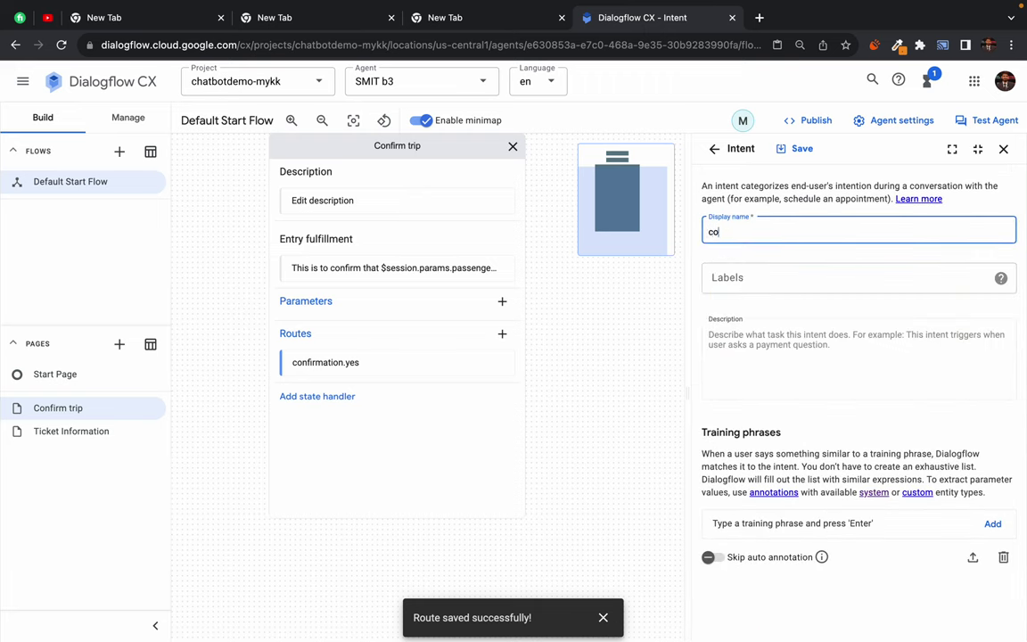
text(nfirmation.no)
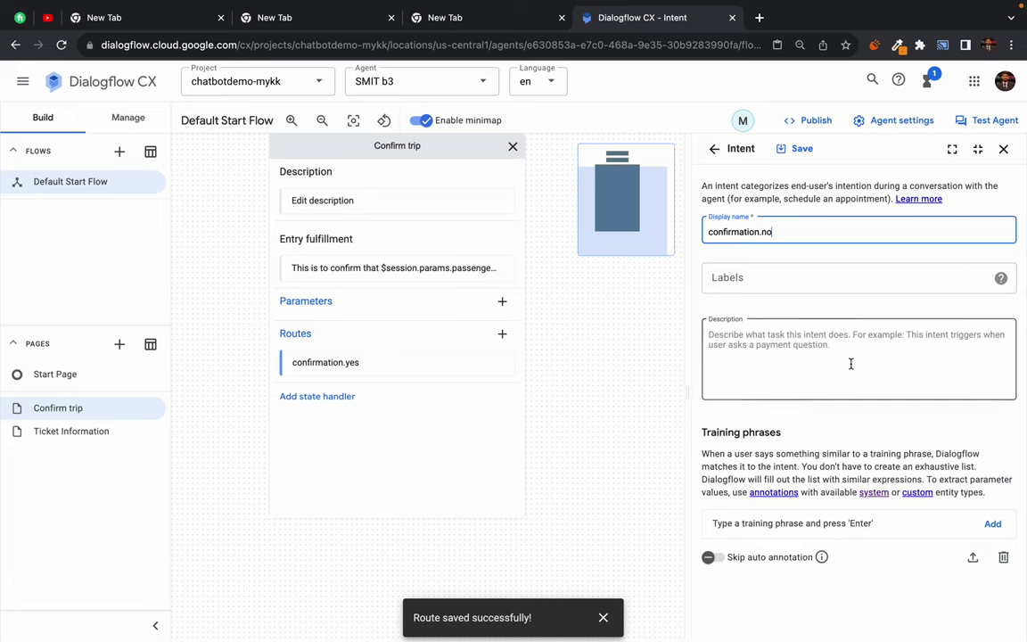
Add the training phrases "no", "nope", "dont" and "wrong" to the confirmation.no intent and save it.
click(849, 523)
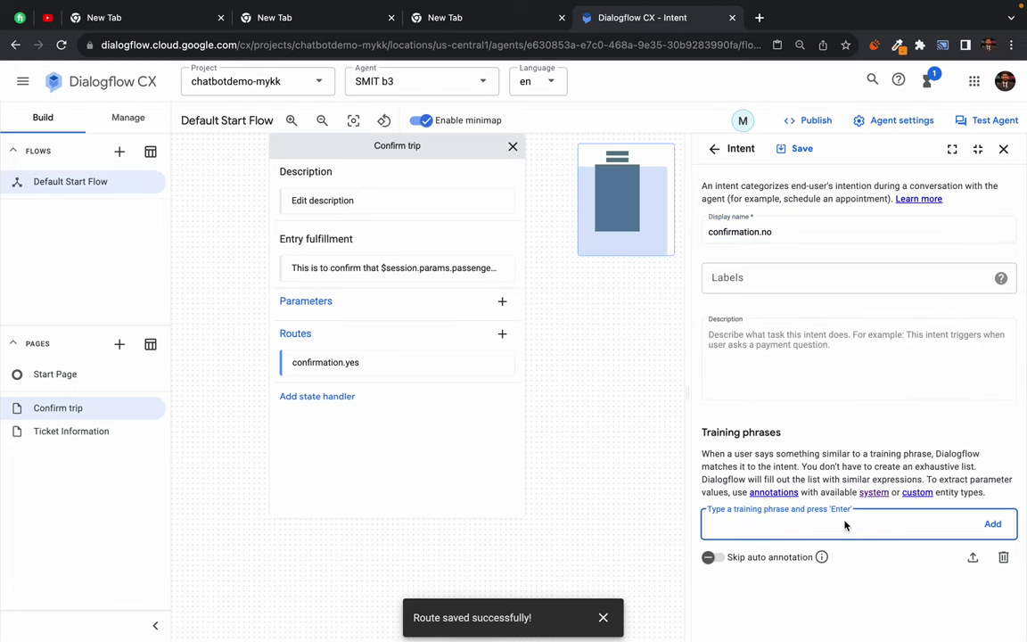
text(no)
key(Return)
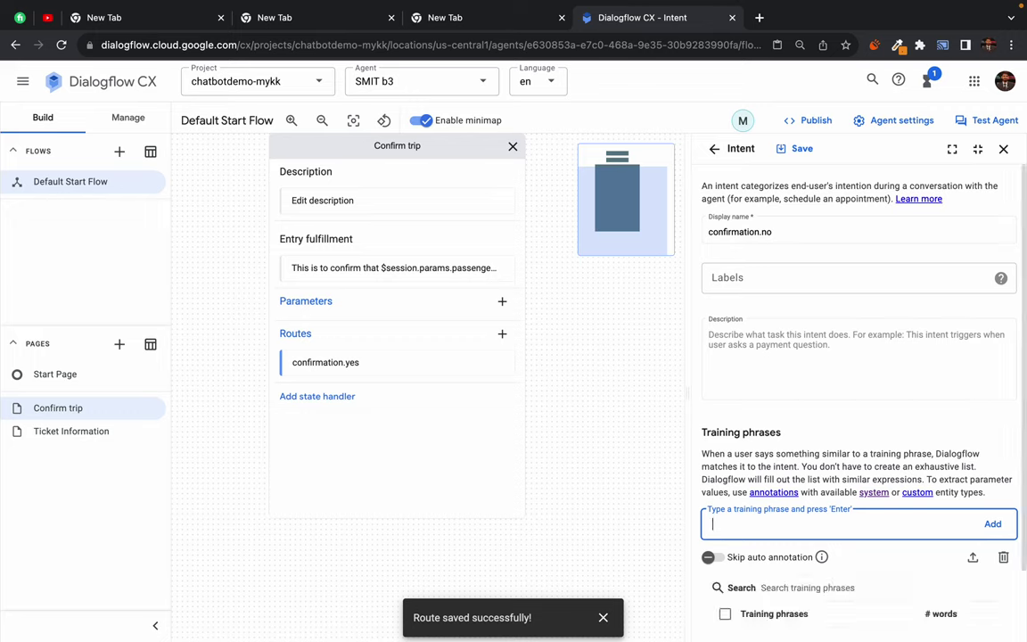
text(nope)
key(Return)
text(dont)
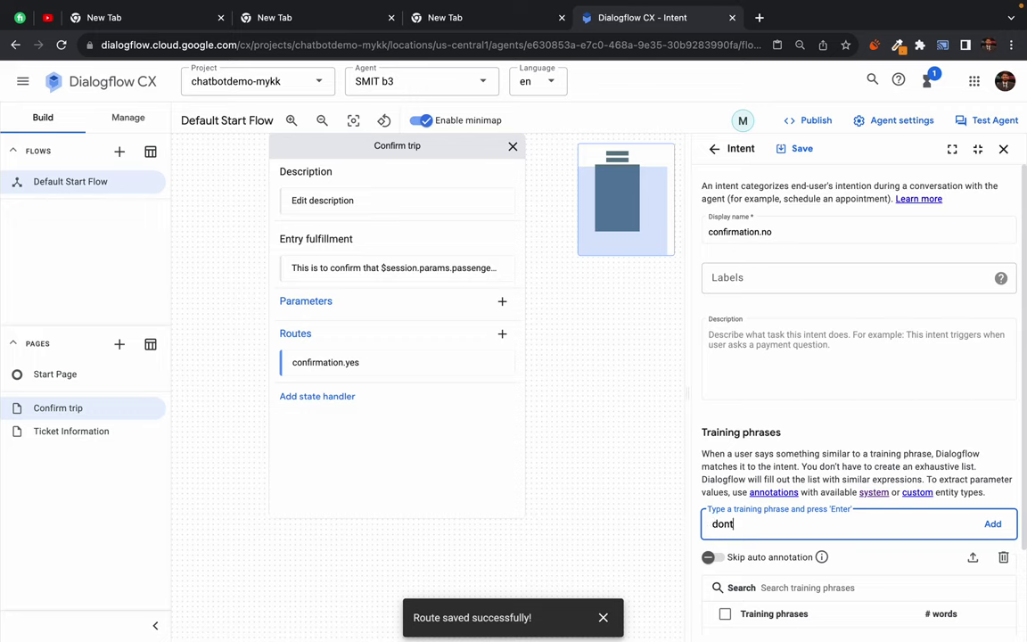
key(Return)
text(wrong)
key(Return)
click(792, 148)
scroll(861, 385, down, 10)
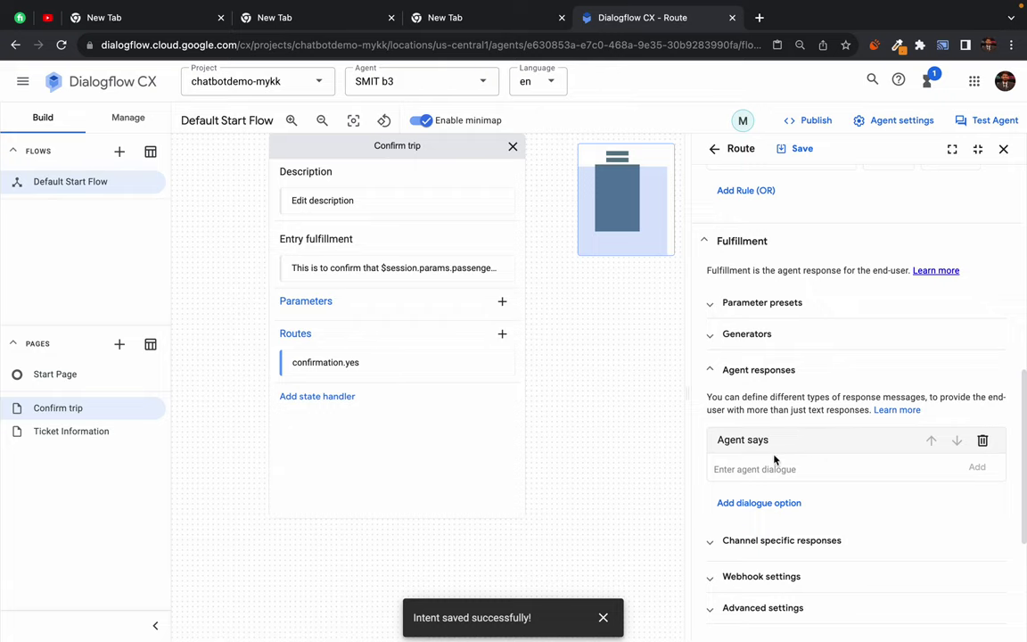
Switch to the lab guide and review the instructions following the intent save, covering the page transition and parameter presets.
key(ctrl+Right)
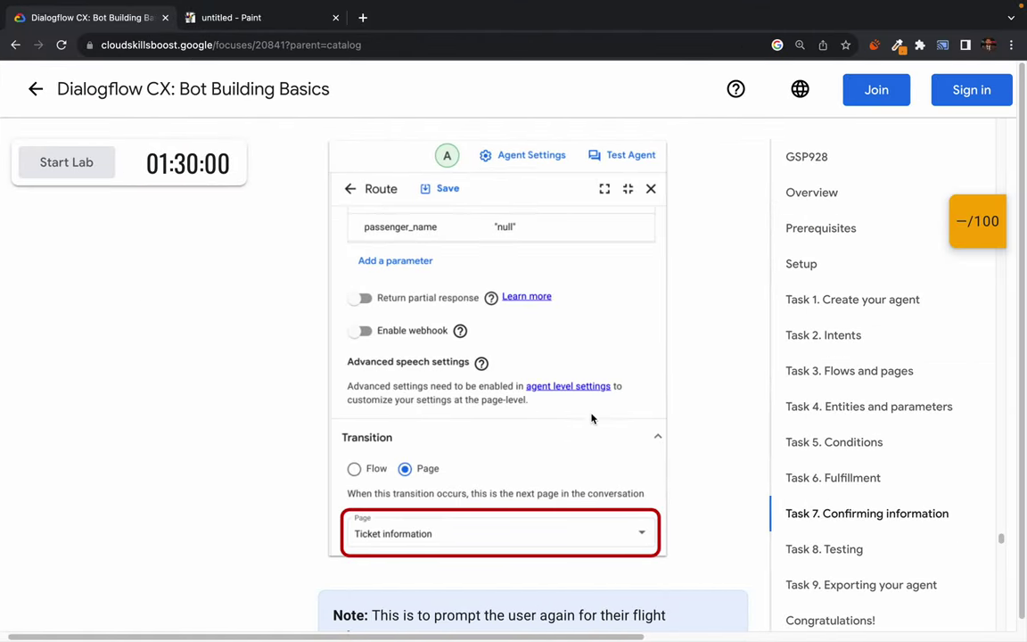
scroll(430, 464, down, 5)
scroll(430, 492, down, 1)
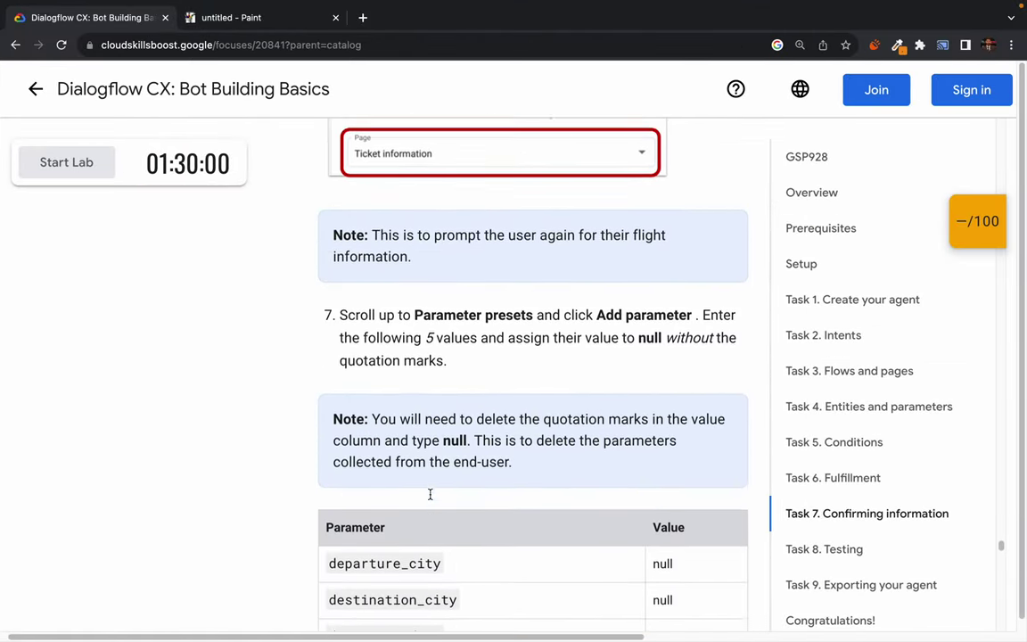
scroll(430, 493, up, 4)
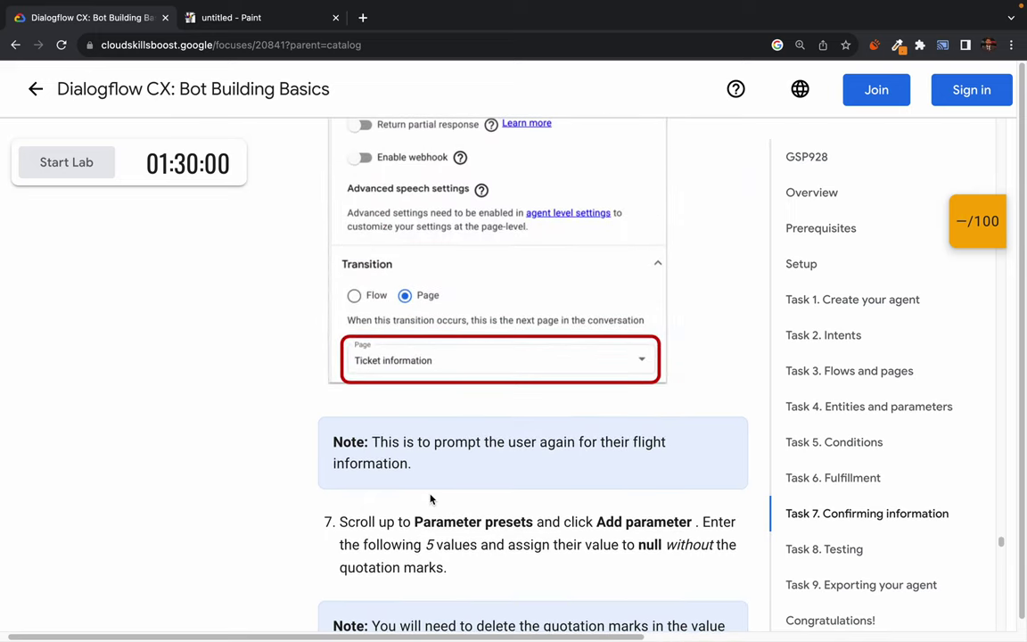
scroll(430, 498, up, 3)
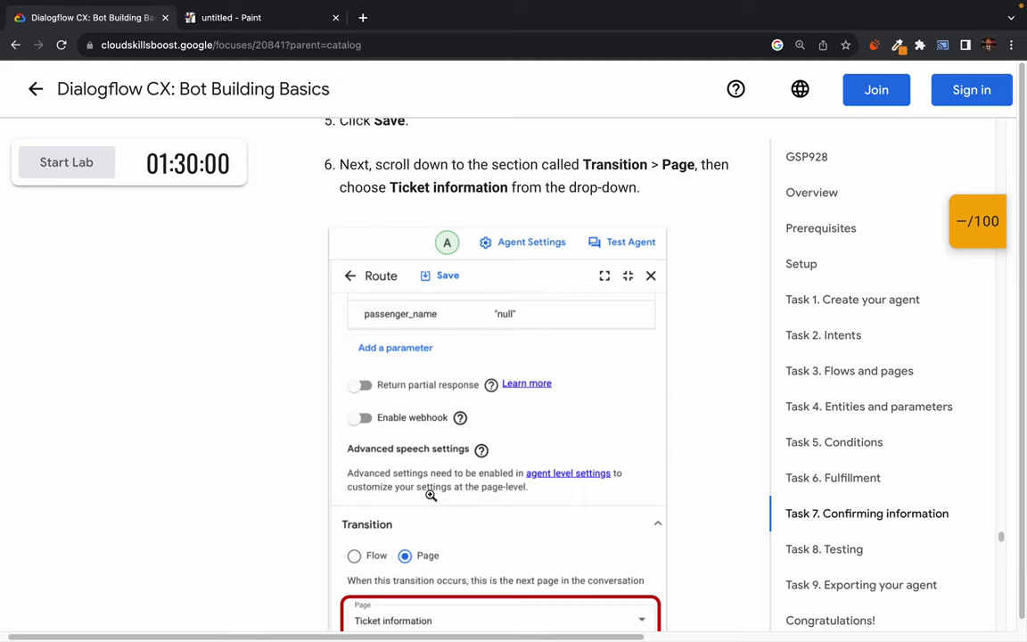
scroll(430, 496, up, 3)
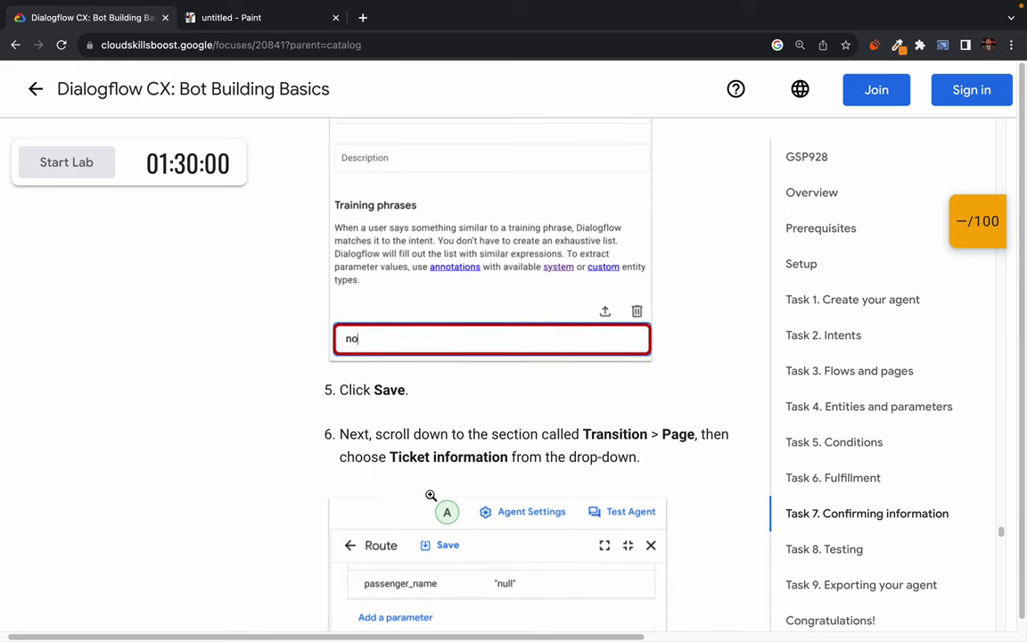
scroll(429, 369, up, 1)
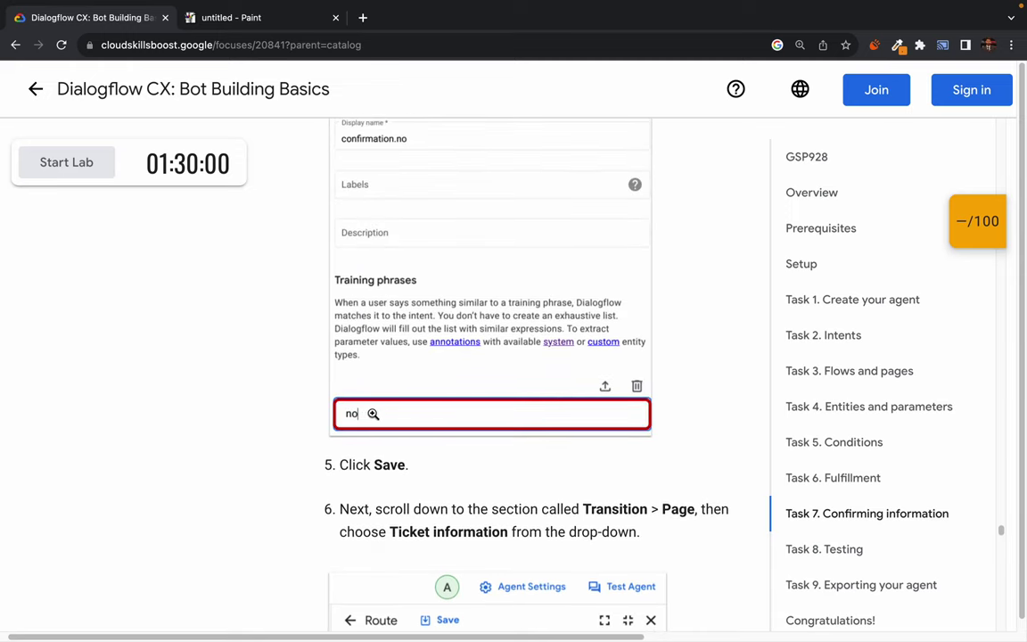
Read step 6 of the guide on choosing Ticket information as the route's transition page.
scroll(400, 436, down, 1)
drag(340, 416, 505, 416)
double_click(516, 416)
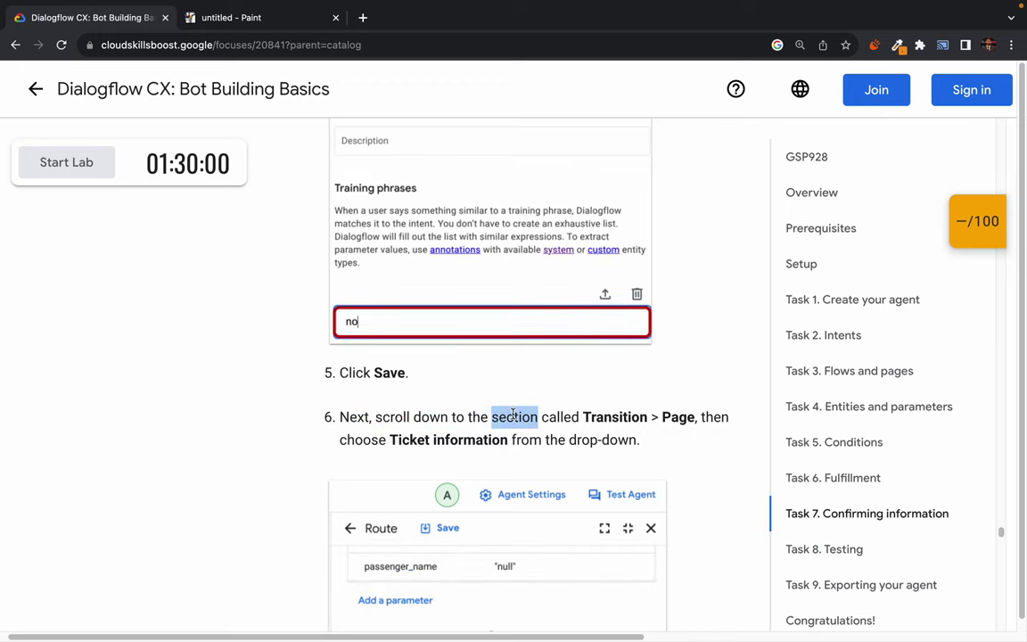
click(560, 419)
double_click(560, 417)
click(605, 419)
double_click(609, 418)
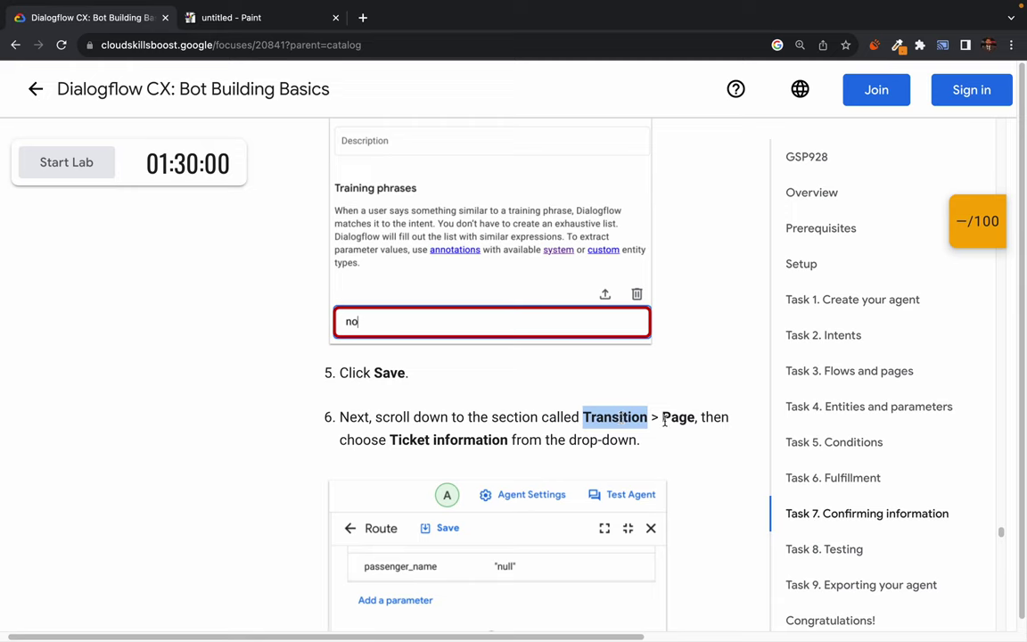
click(677, 419)
double_click(677, 418)
double_click(714, 417)
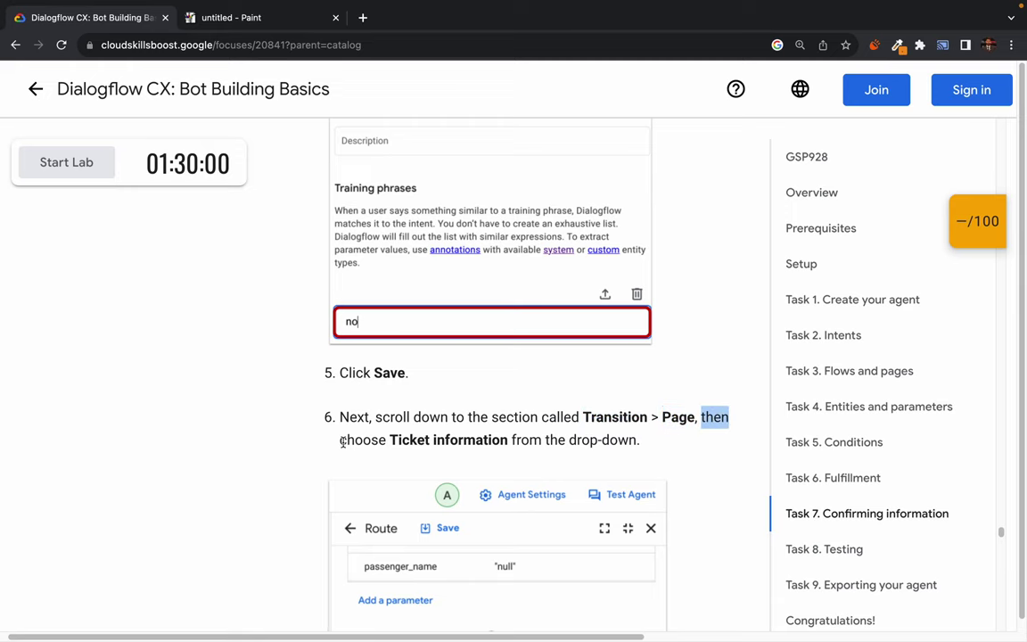
drag(355, 439, 508, 442)
click(438, 414)
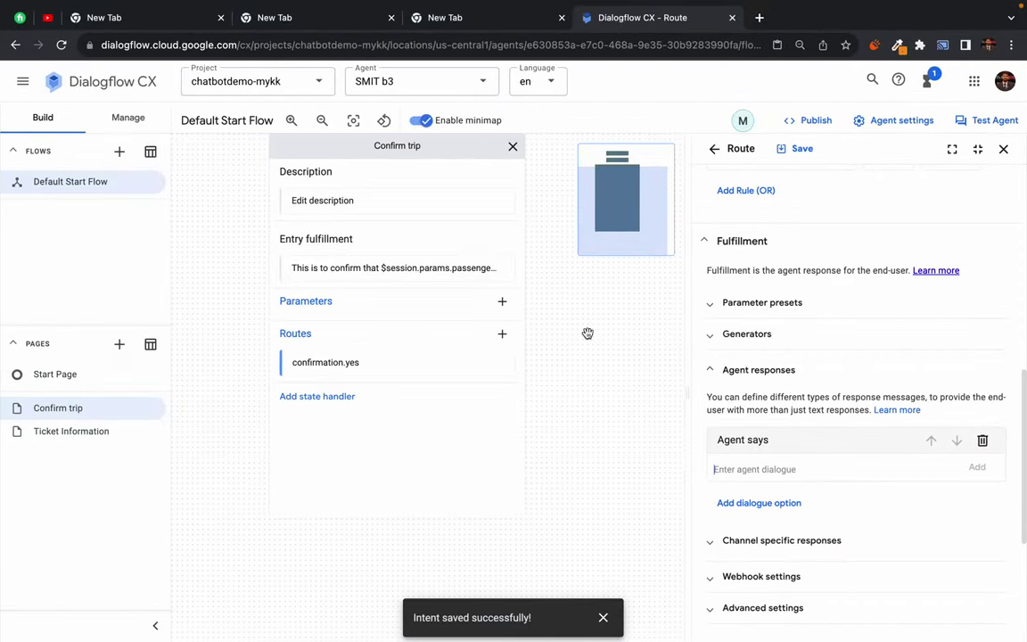
scroll(609, 431, up, 3)
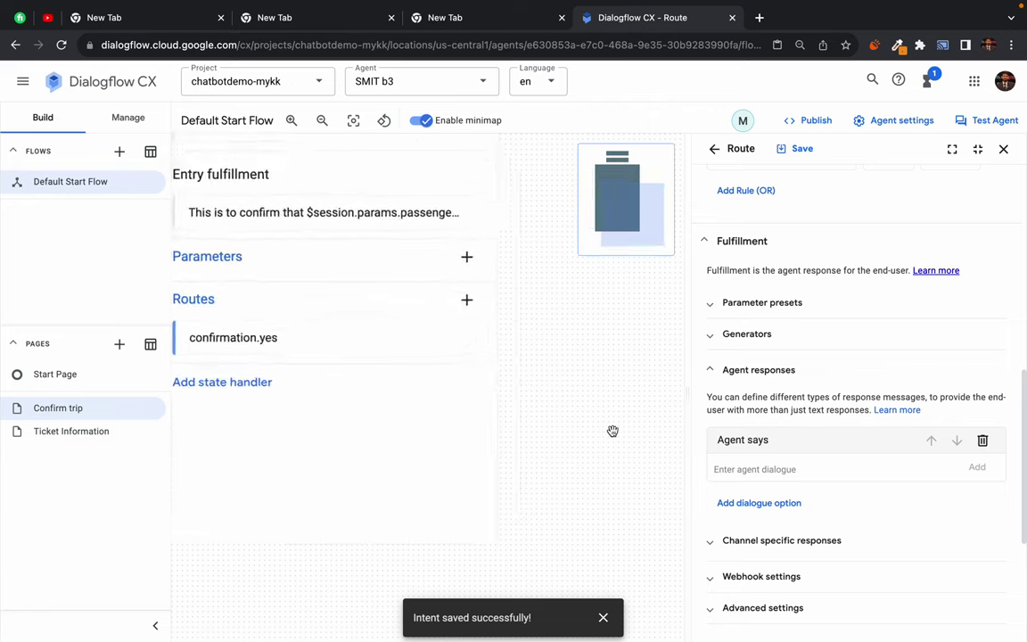
click(322, 120)
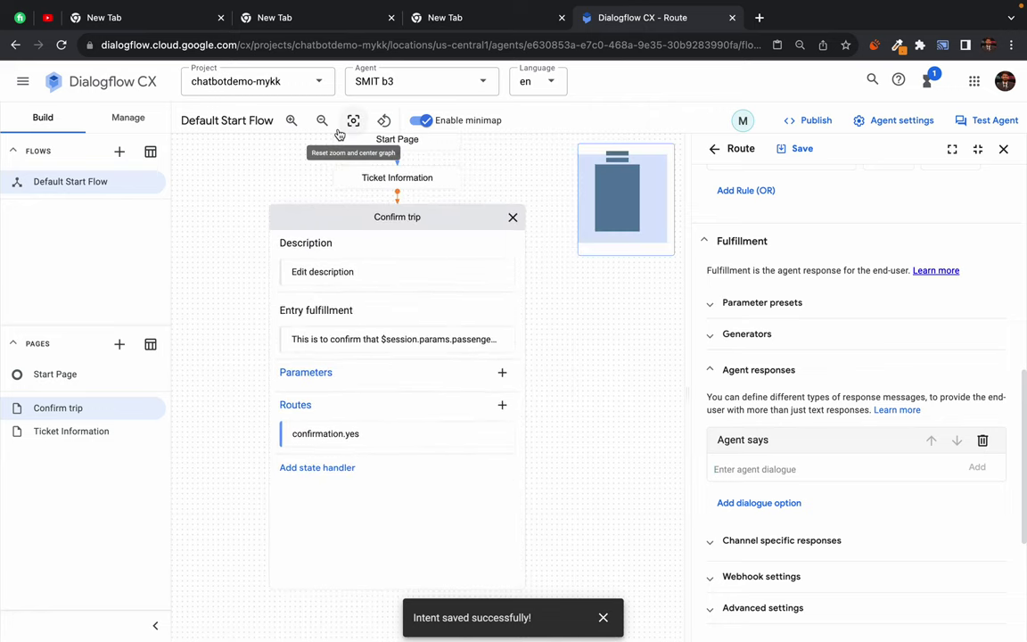
Add the agent response "ok your booking is cancelled" to the confirmation.no route and save the route.
drag(230, 276, 230, 382)
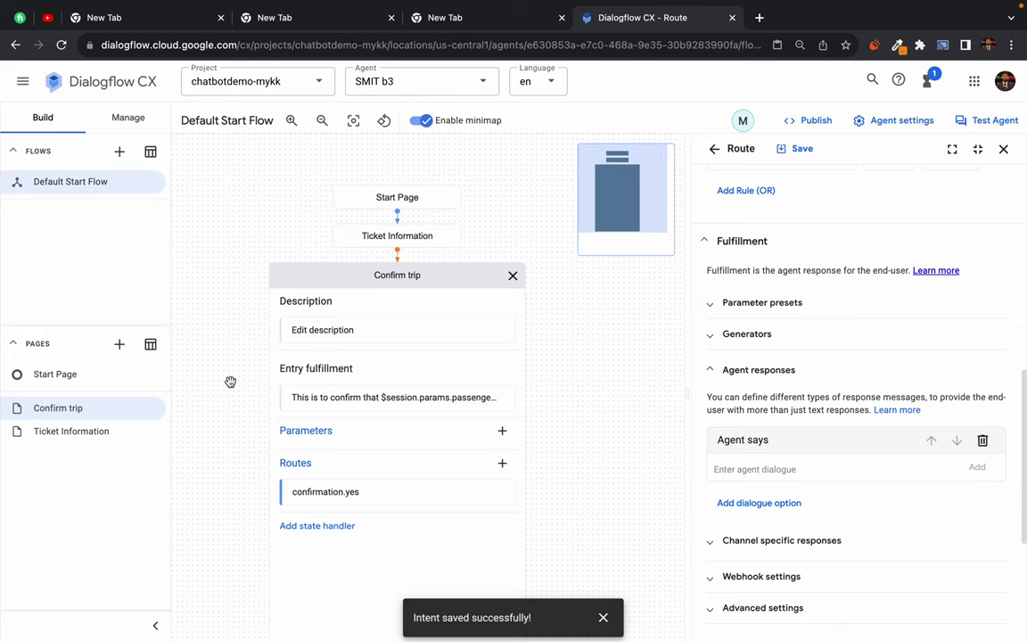
click(747, 467)
text(ok)
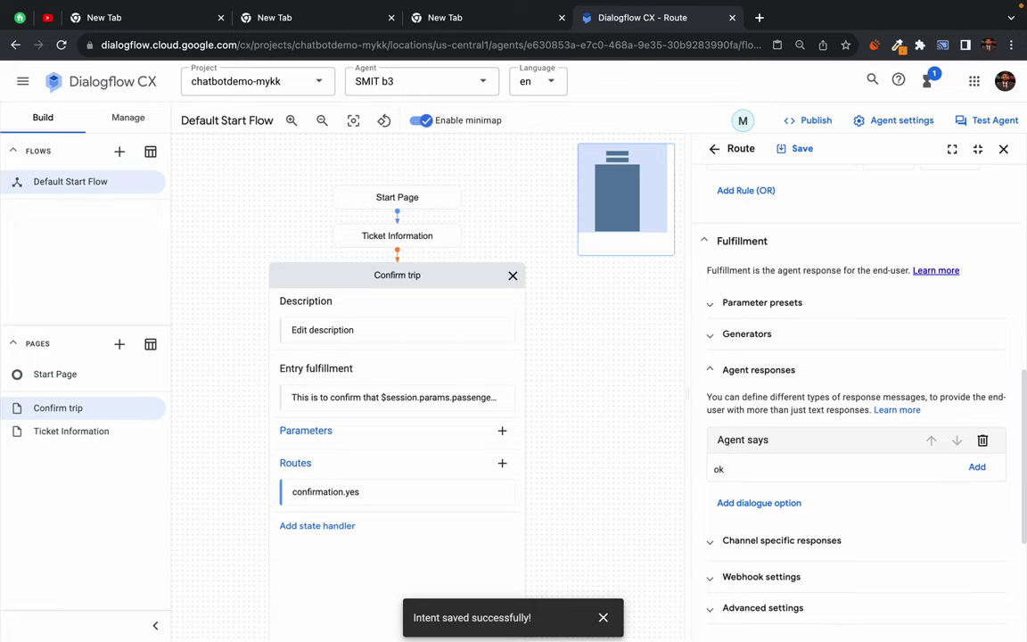
text( your booking is cancelled)
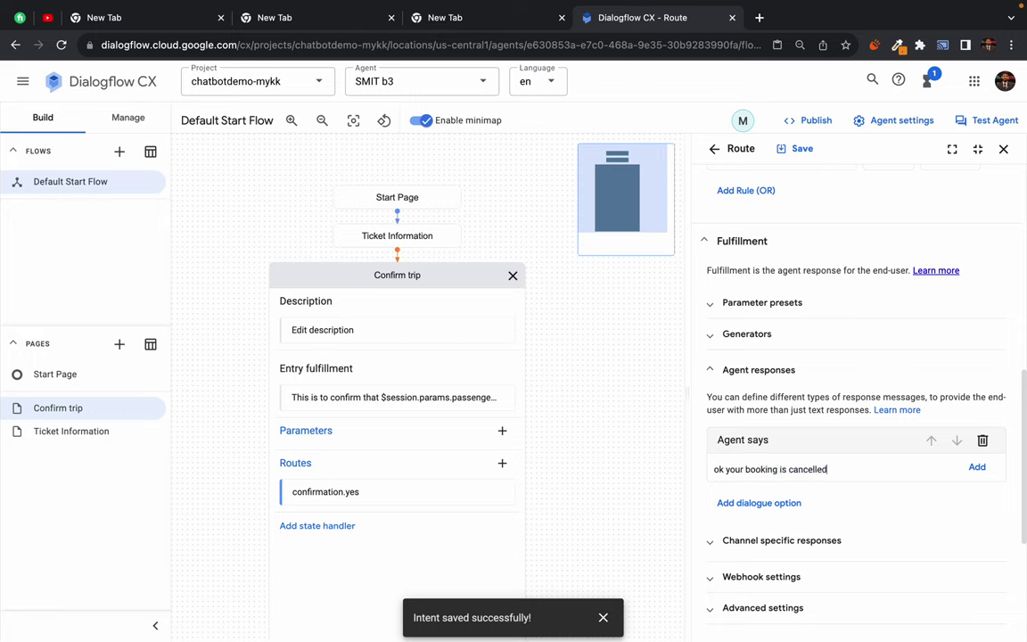
click(798, 150)
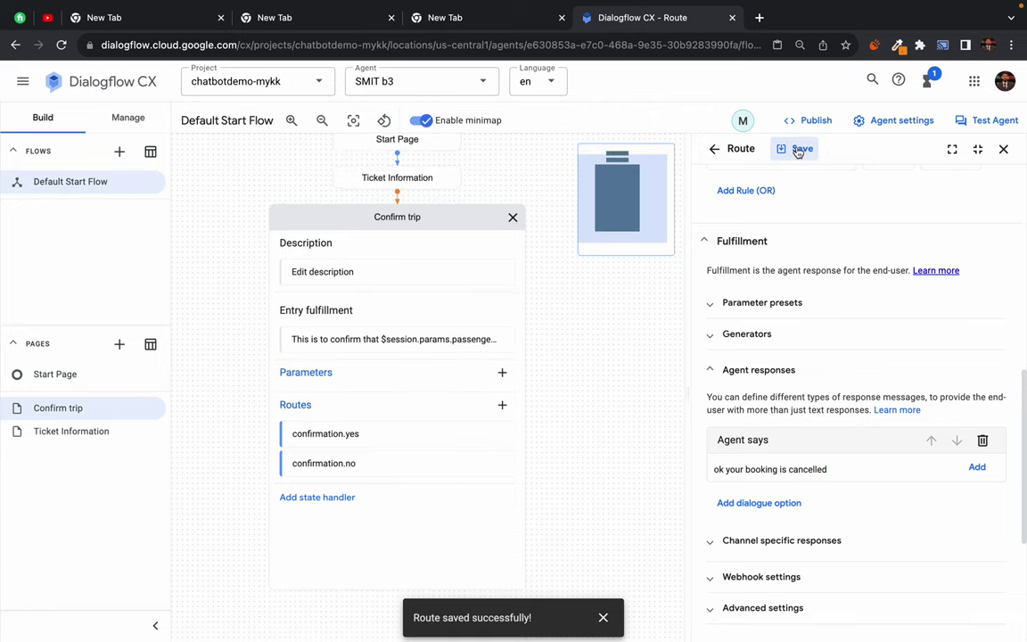
Open the agent simulator, close the route settings, and start a test conversation with "hi" followed by "book a flight".
click(991, 122)
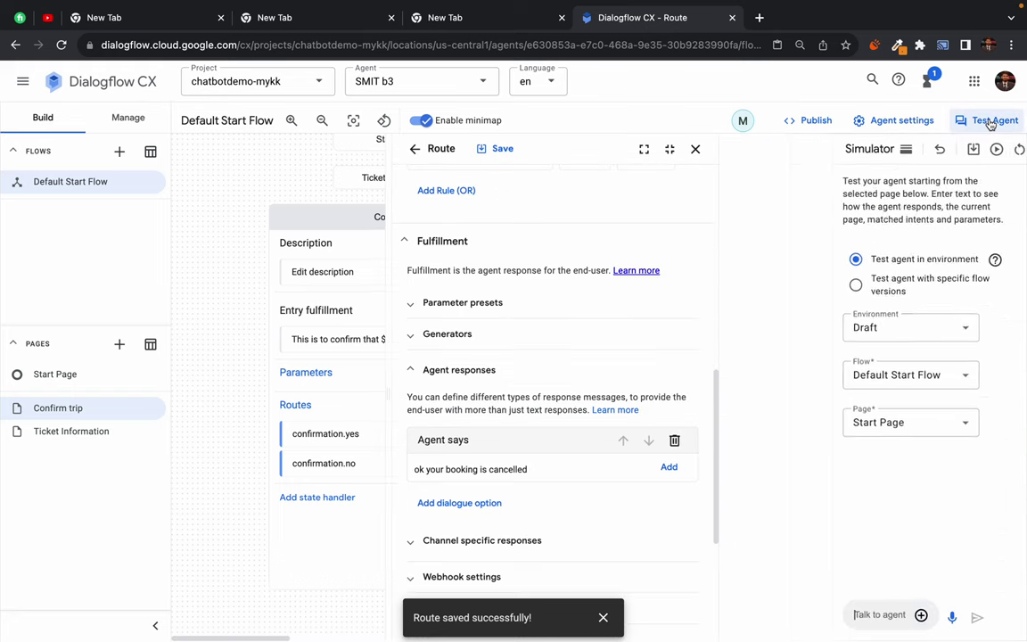
click(695, 149)
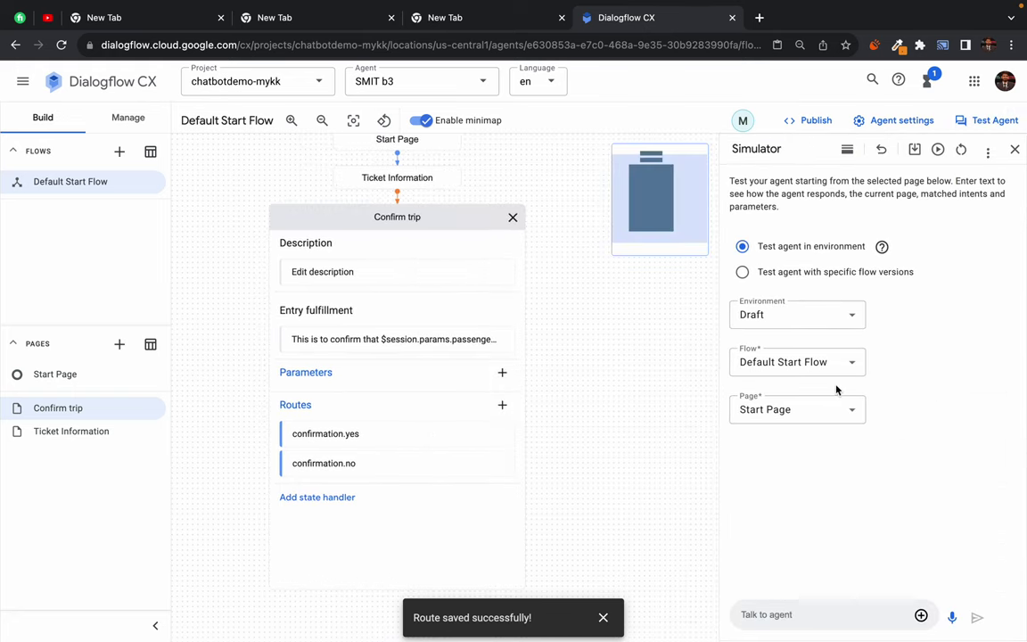
click(787, 616)
text(hi)
key(Return)
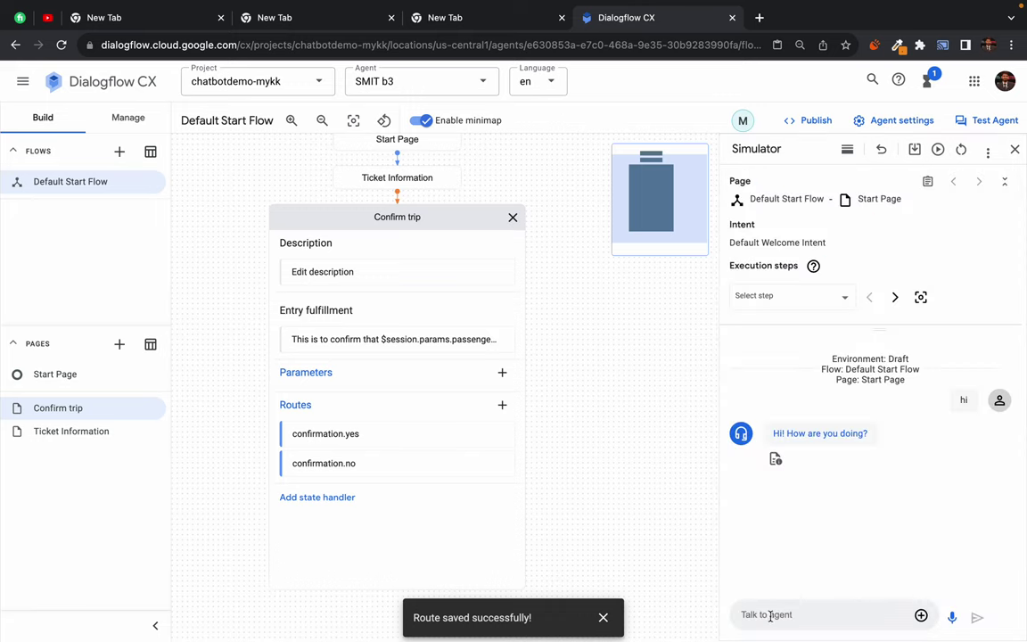
text(book a flight)
key(Return)
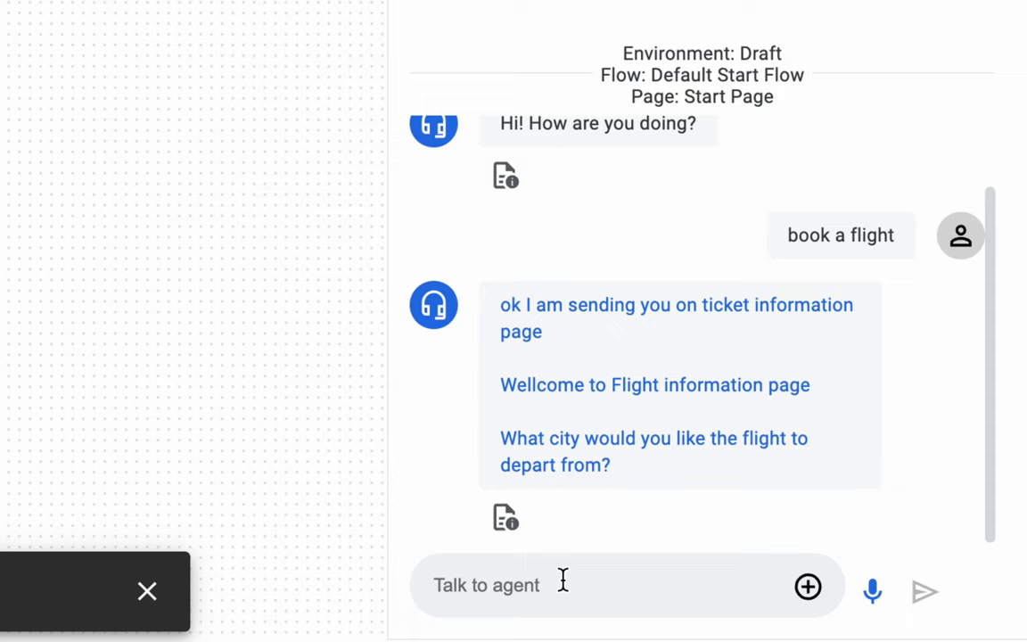
Answer the departure city question with a sentence giving the passenger's name and saying they want to go to Karachi city, and read the agent's reply.
text(my )
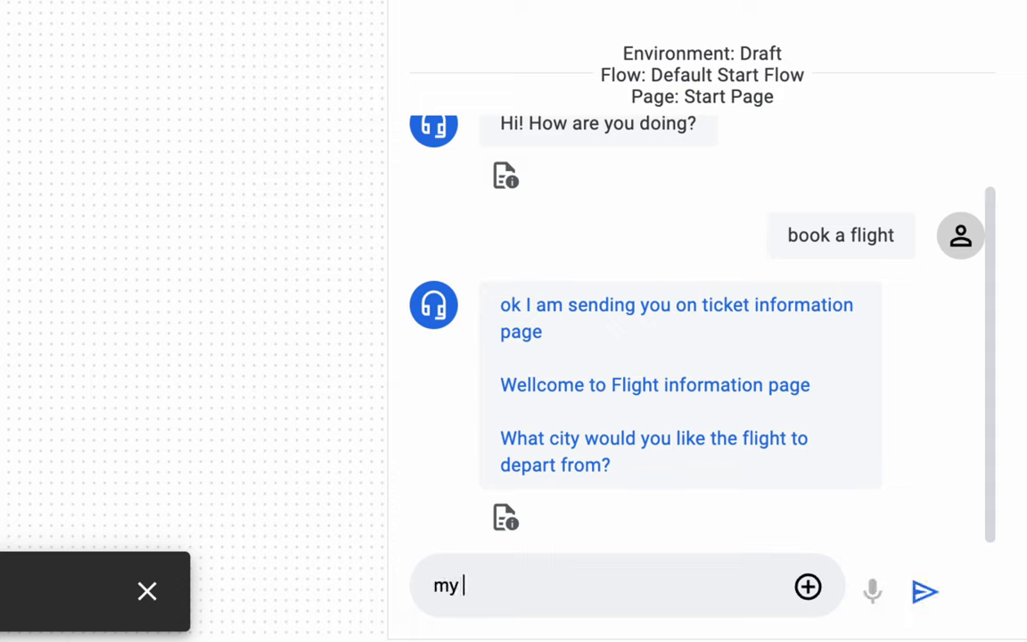
text(name is Malik and I)
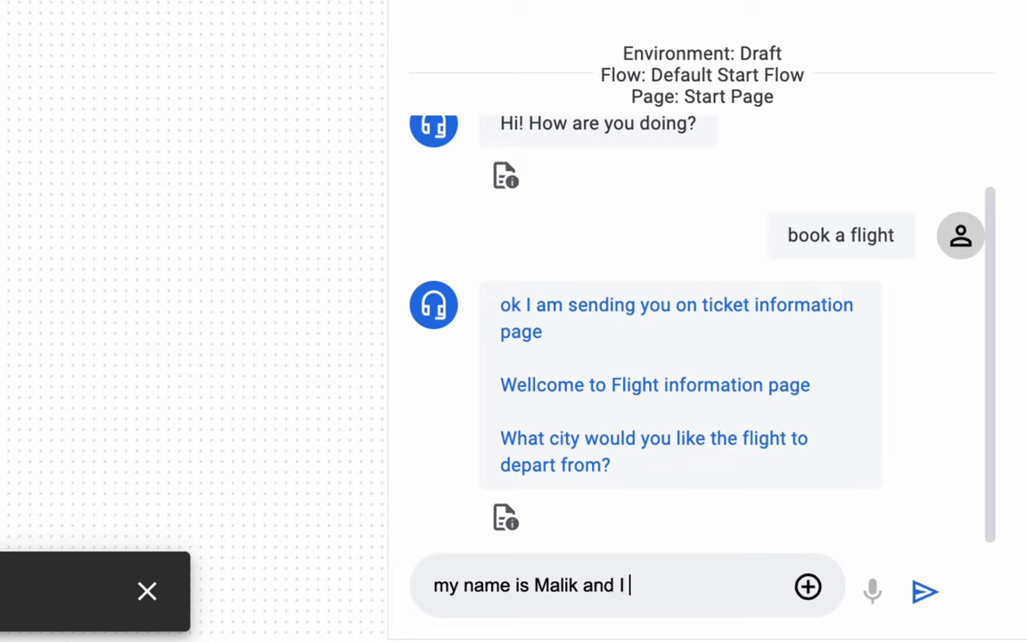
key(BackSpace)
key(BackSpace)
key(BackSpace)
key(BackSpace)
key(BackSpace)
key(BackSpace)
key(BackSpace)
key(BackSpace)
key(BackSpace)
key(BackSpace)
key(BackSpace)
text(John and I want to )
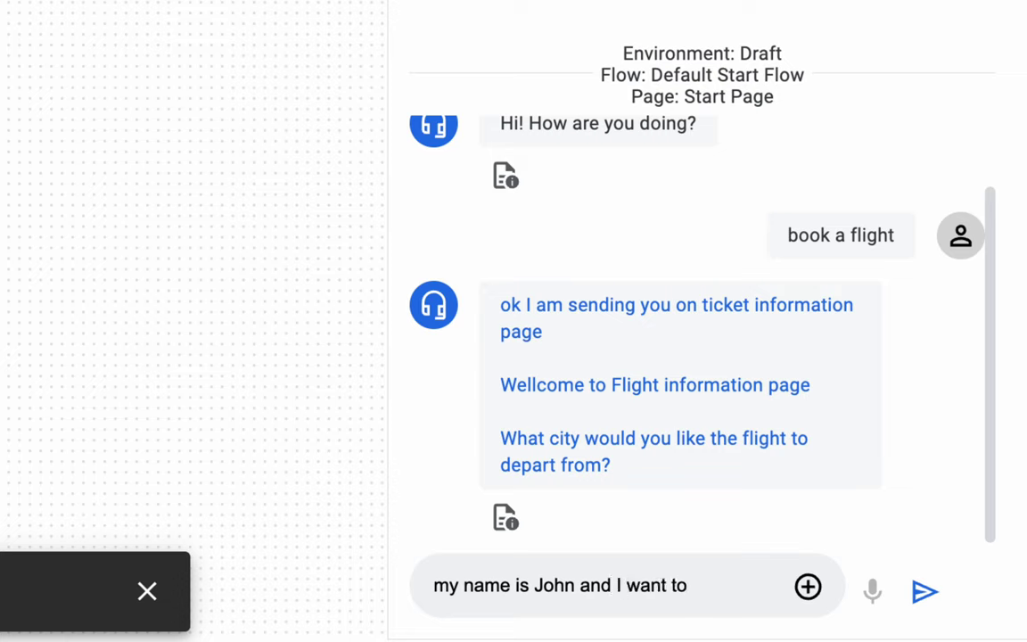
text(go Karac)
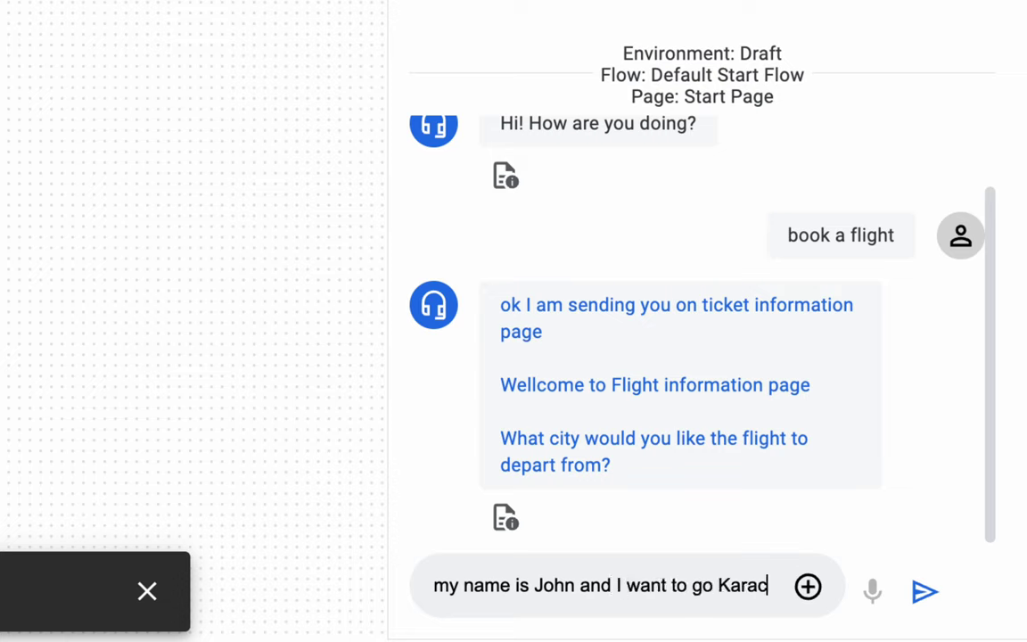
text(hi city)
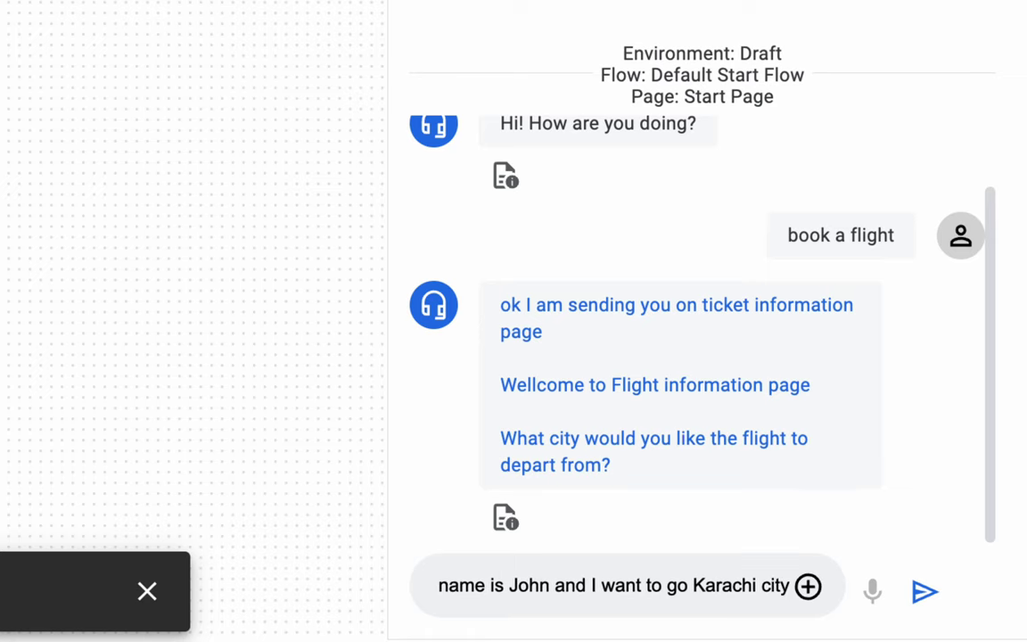
key(Return)
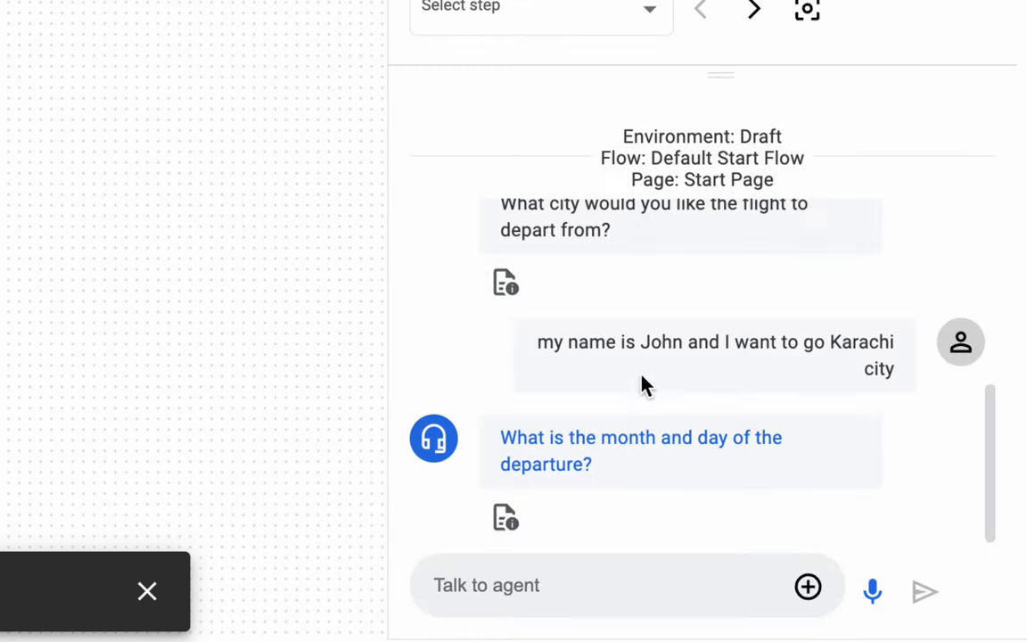
drag(495, 440, 646, 470)
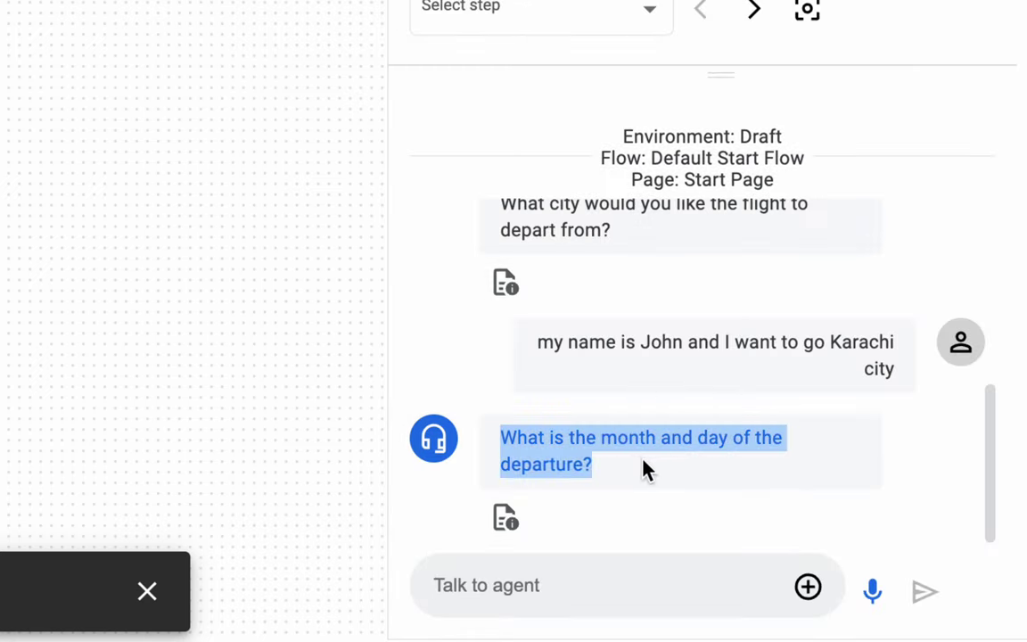
click(645, 470)
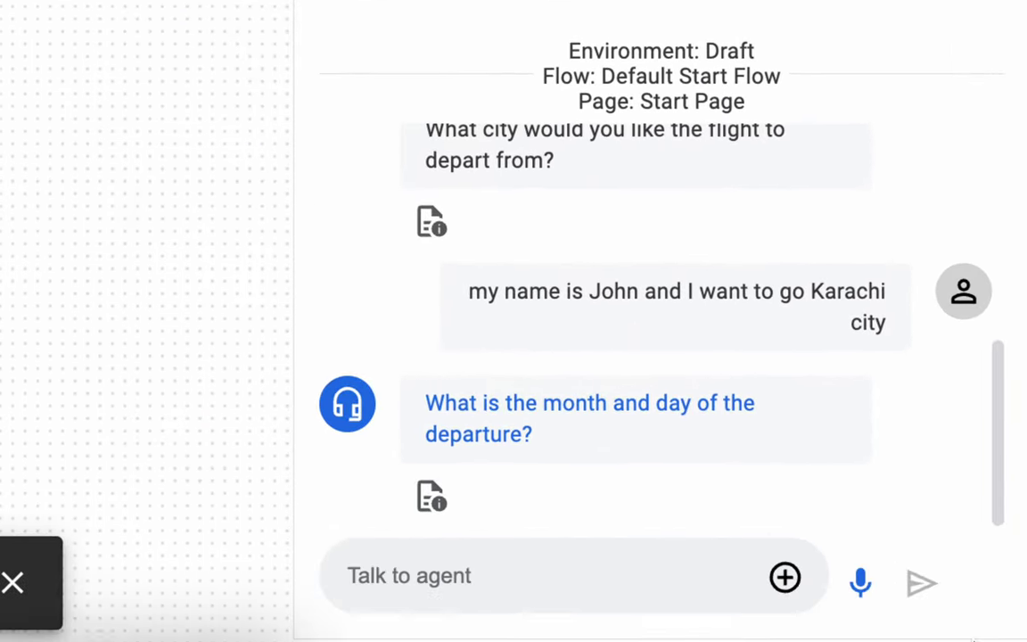
click(544, 571)
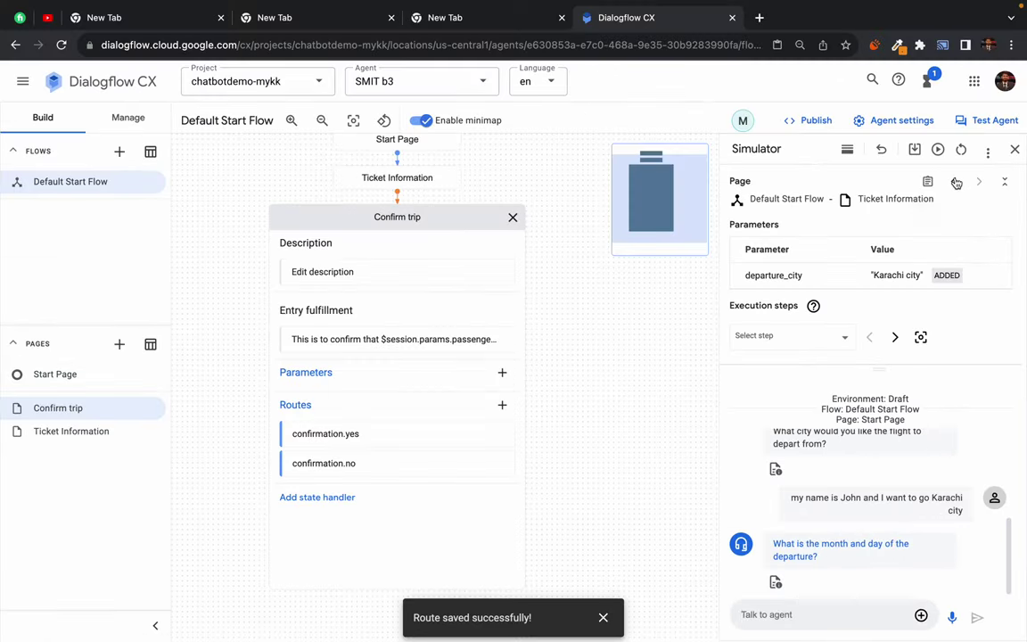
Restart the simulator conversation, greet the agent with "hi", and send one message giving the passenger's name and asking to book a flight.
click(963, 152)
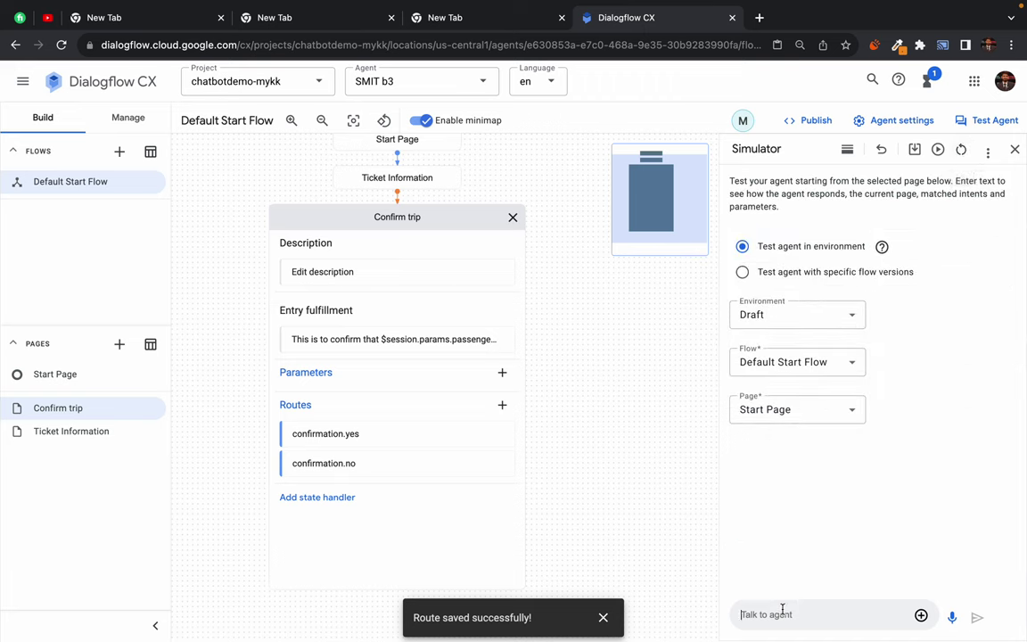
click(829, 617)
text(hi)
key(Return)
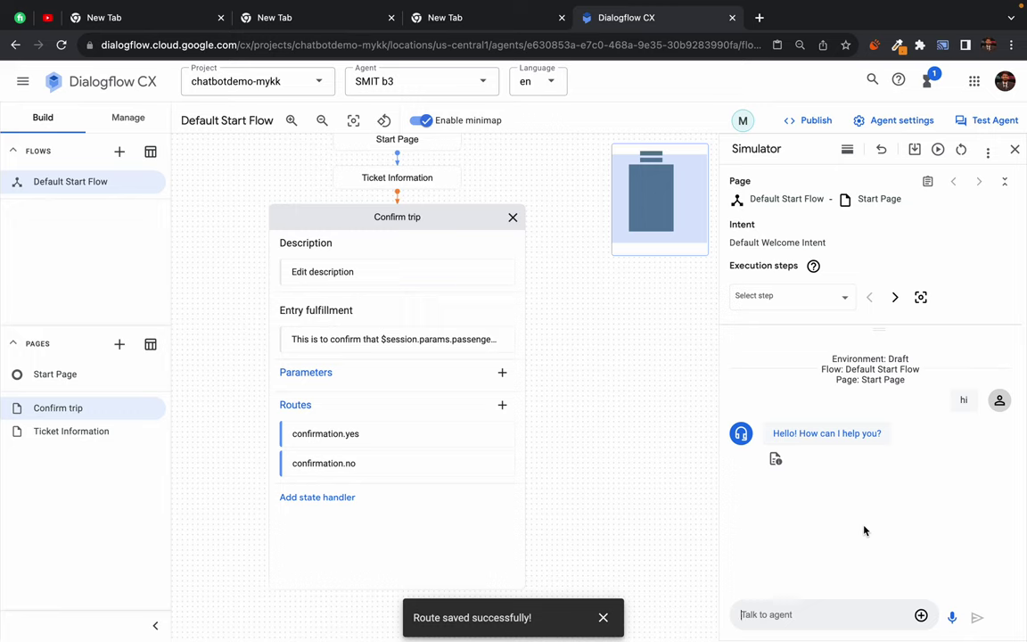
text(my name is )
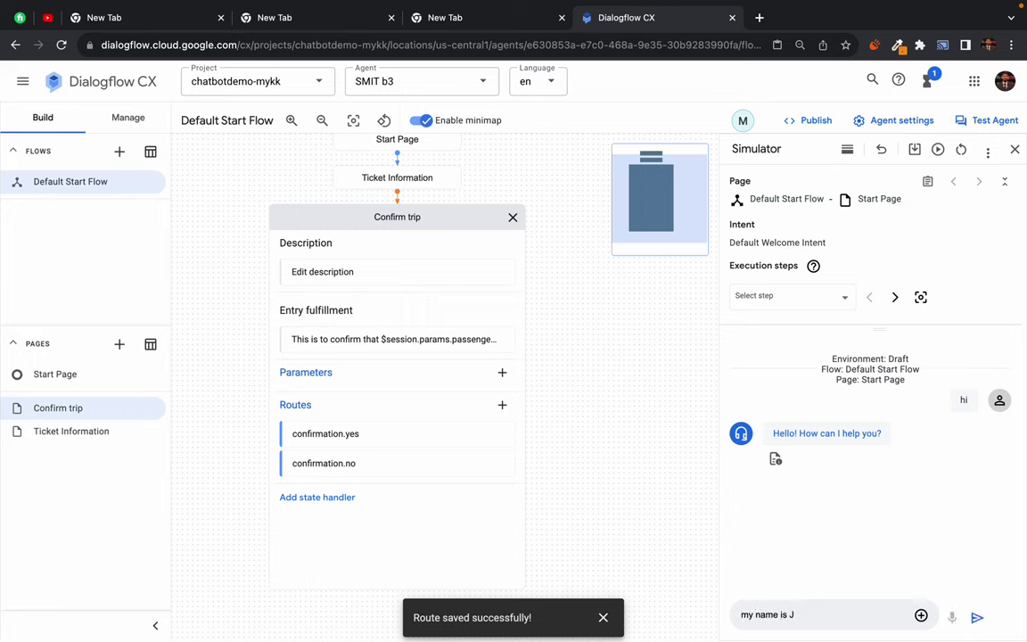
text(John and I want to book flight)
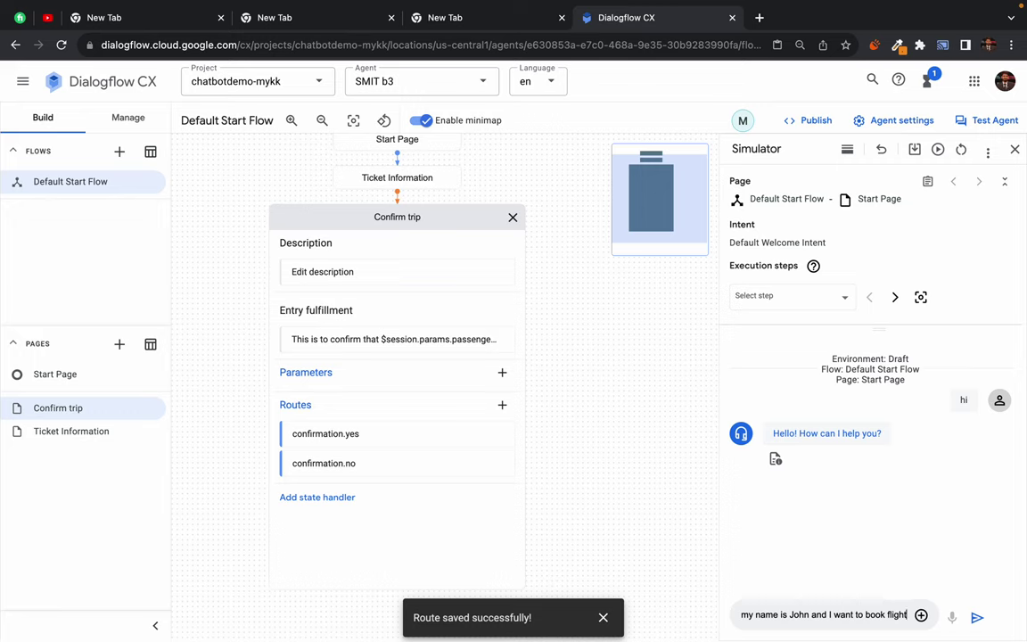
key(Return)
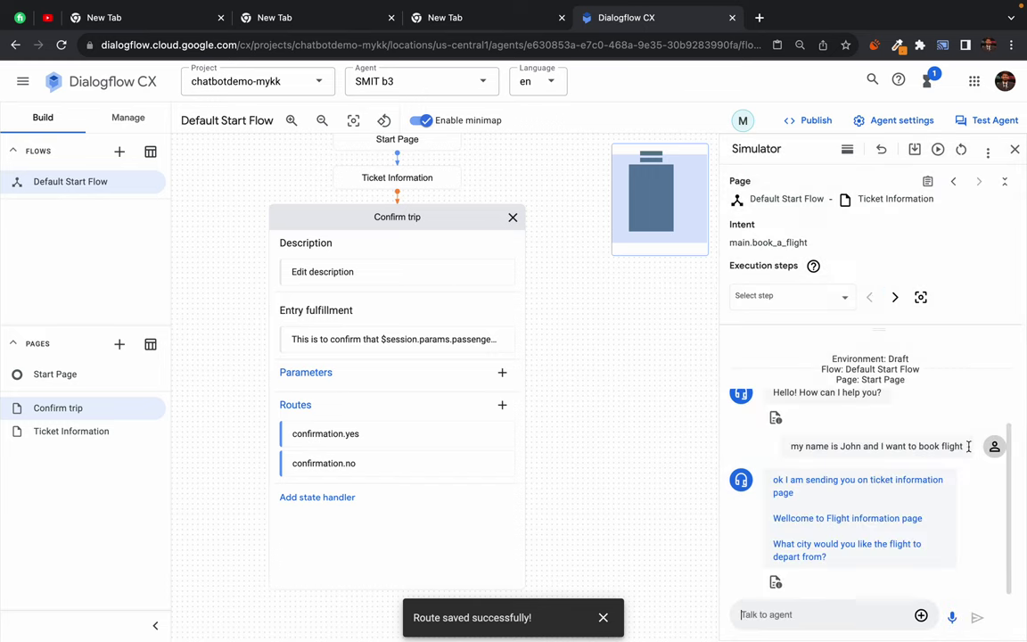
Reset the simulator conversation again, send "hi", and enter the request "book flight".
click(960, 150)
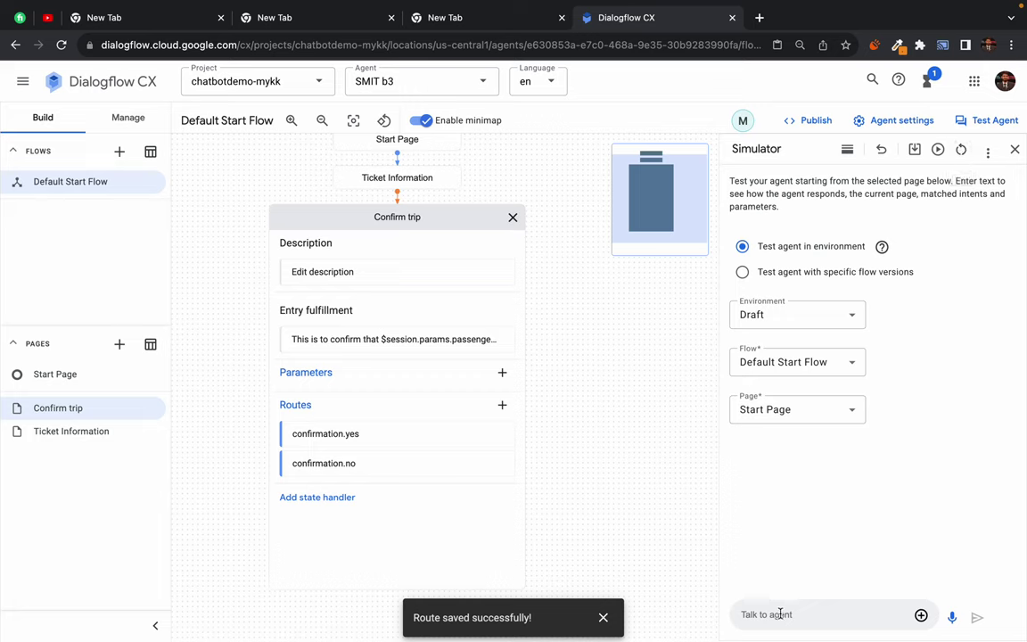
text(hi)
key(Return)
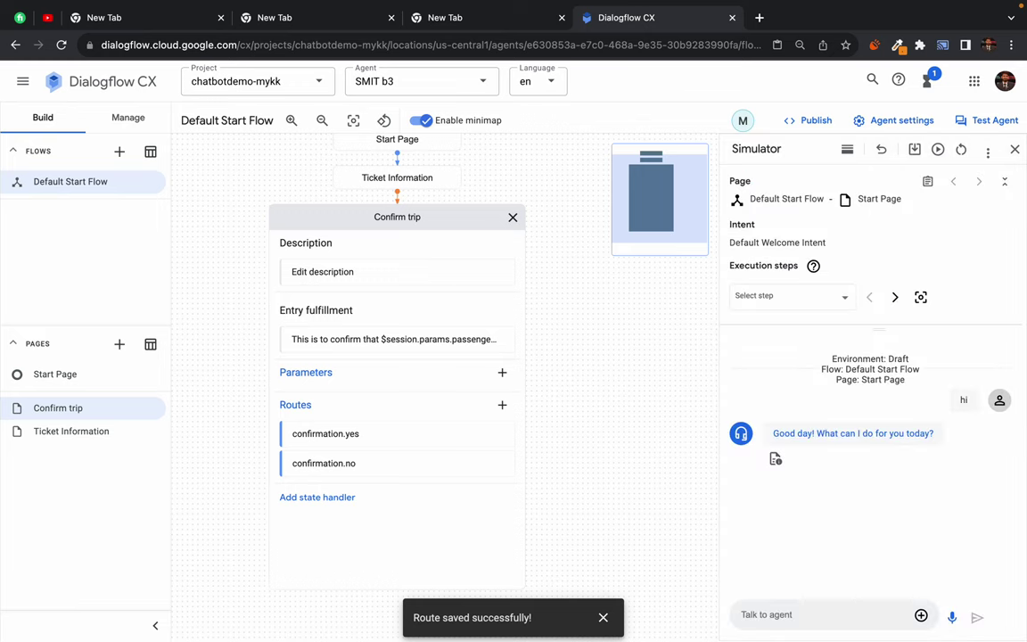
text(book flight)
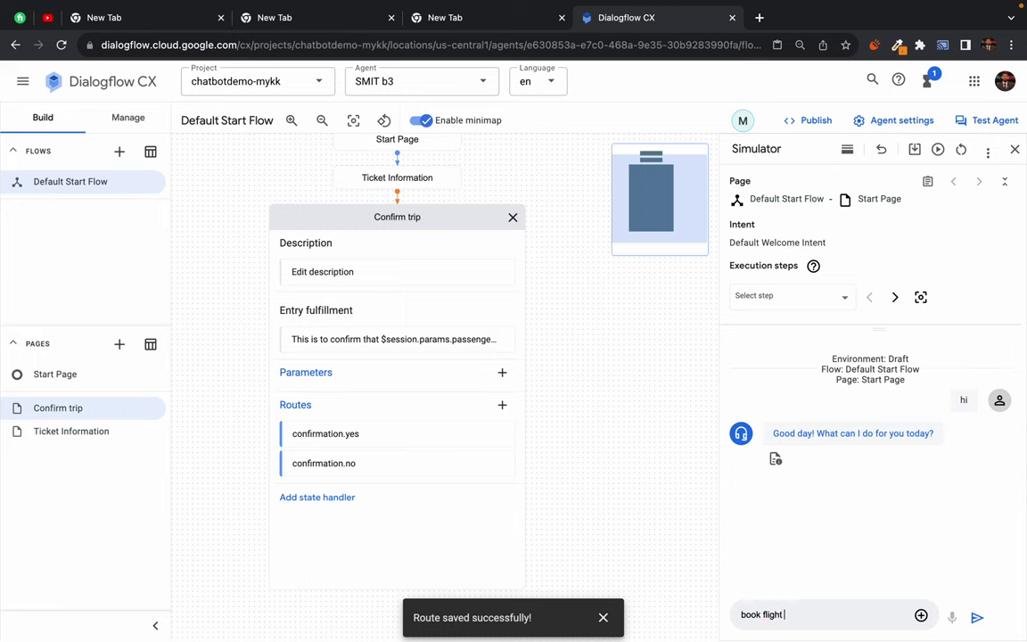
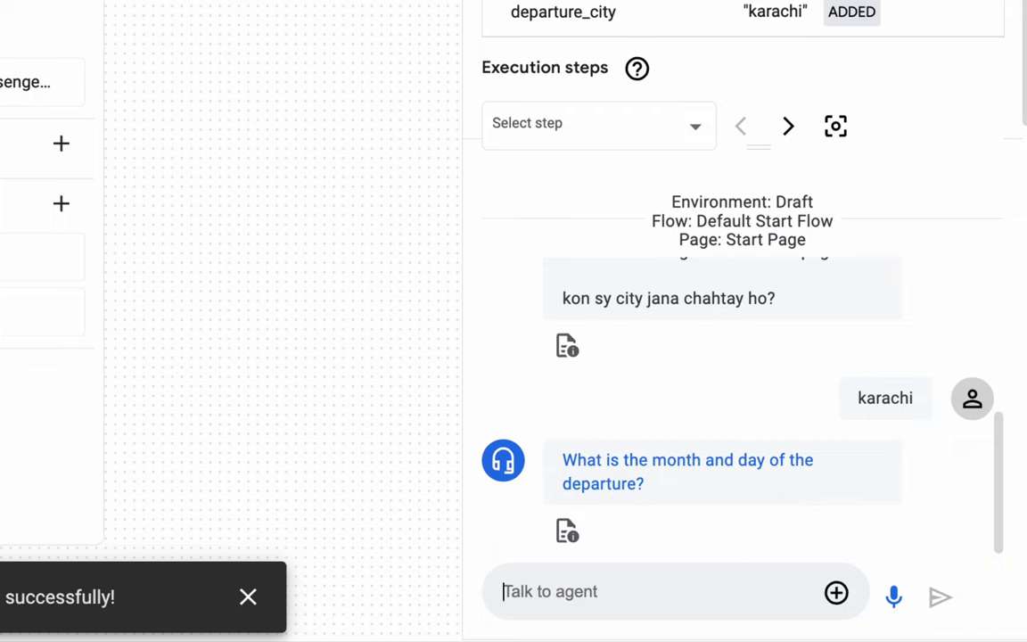
Answer the departure date question with "tomorrow", checking the date-time parameter's value before sending the reply.
text(tomorrow)
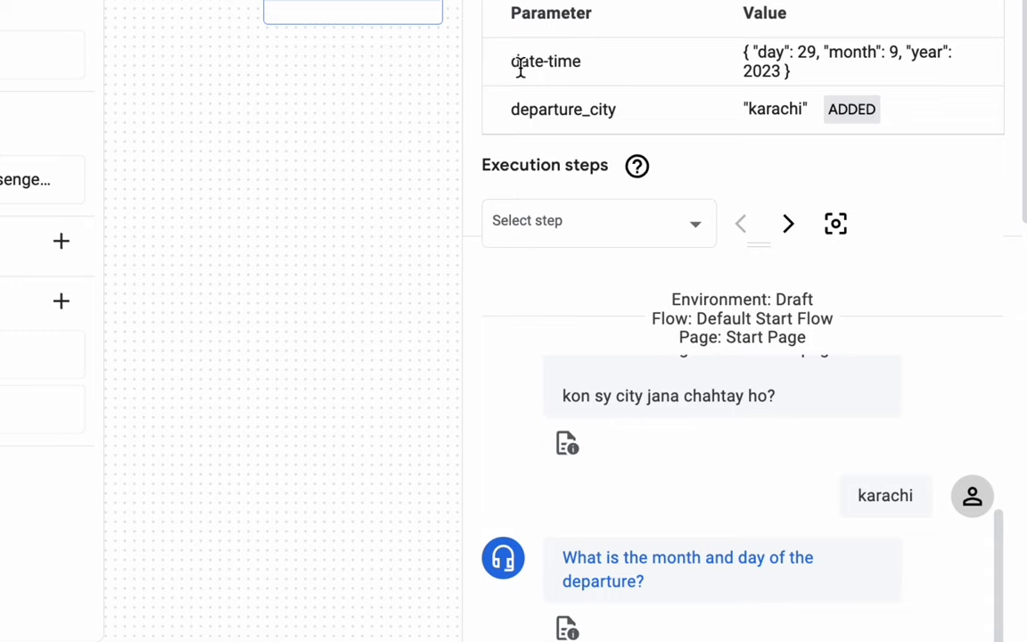
drag(513, 60, 561, 61)
click(728, 109)
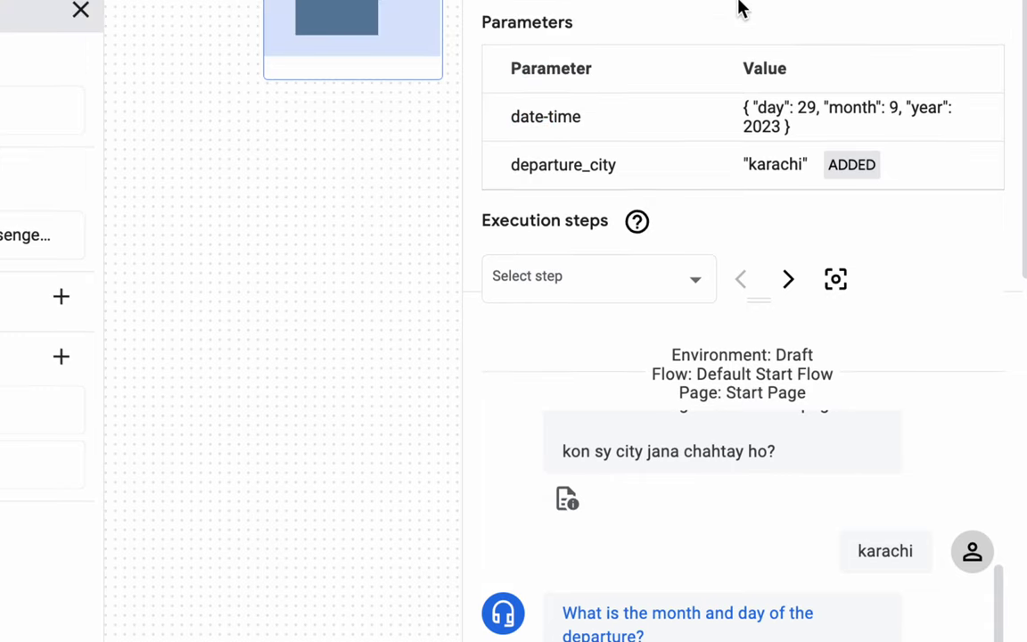
drag(735, 52, 789, 68)
click(788, 124)
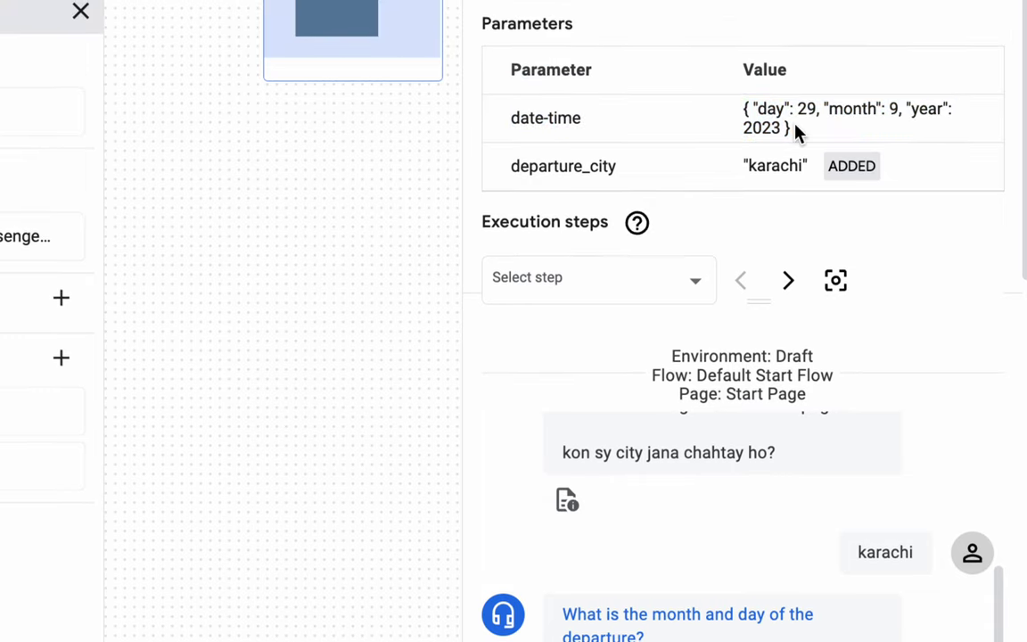
drag(510, 119, 603, 129)
click(603, 129)
drag(504, 125, 610, 126)
click(609, 125)
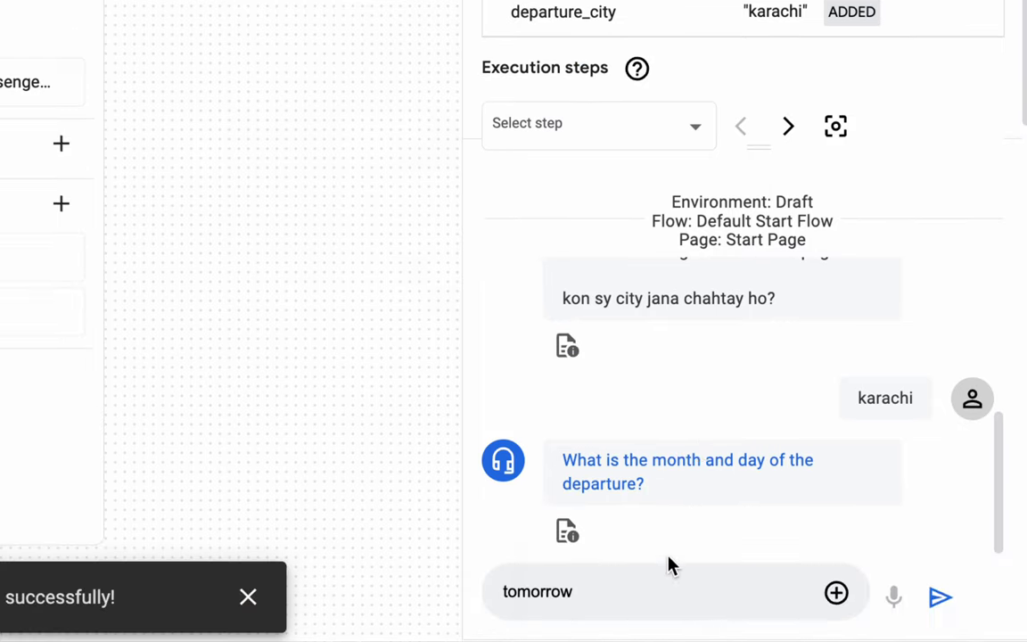
click(615, 589)
key(Return)
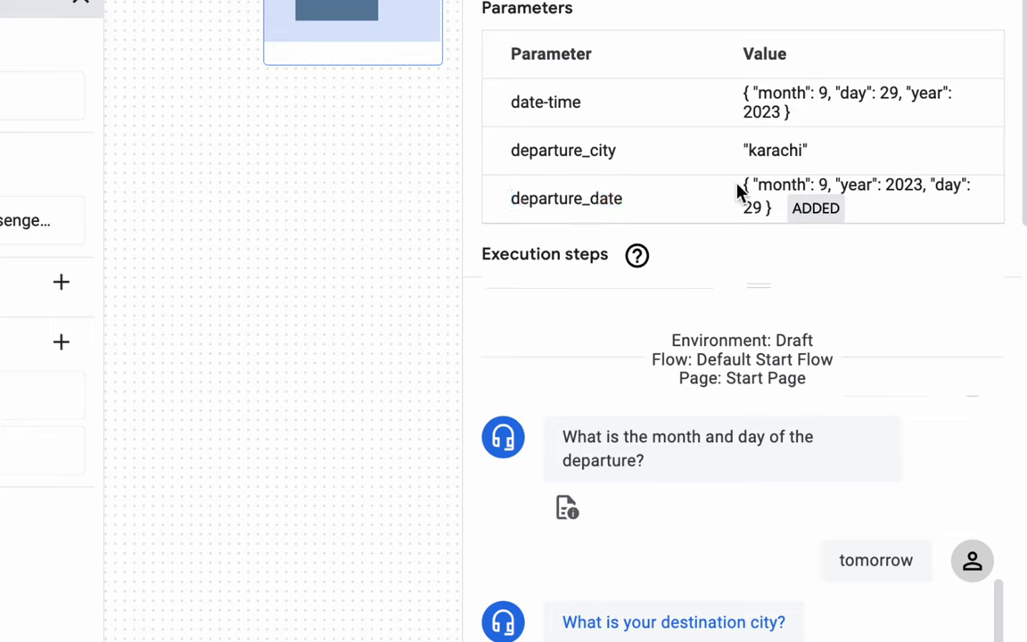
Compare the departure_date and date-time parameter values, and answer the destination city question with "karachi".
drag(738, 191, 779, 206)
click(779, 206)
drag(509, 103, 580, 102)
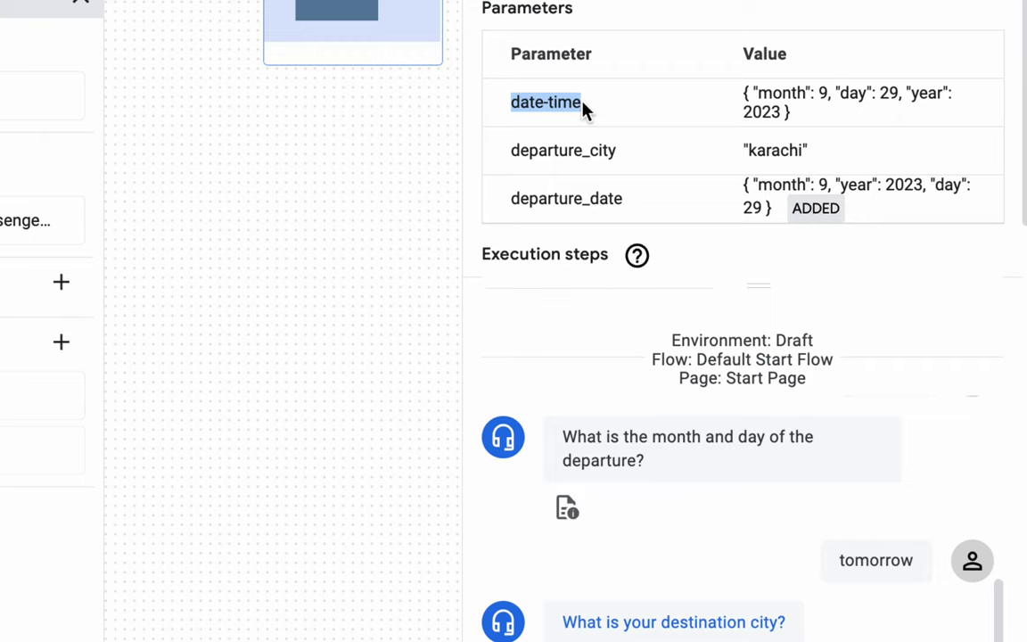
triple_click(591, 108)
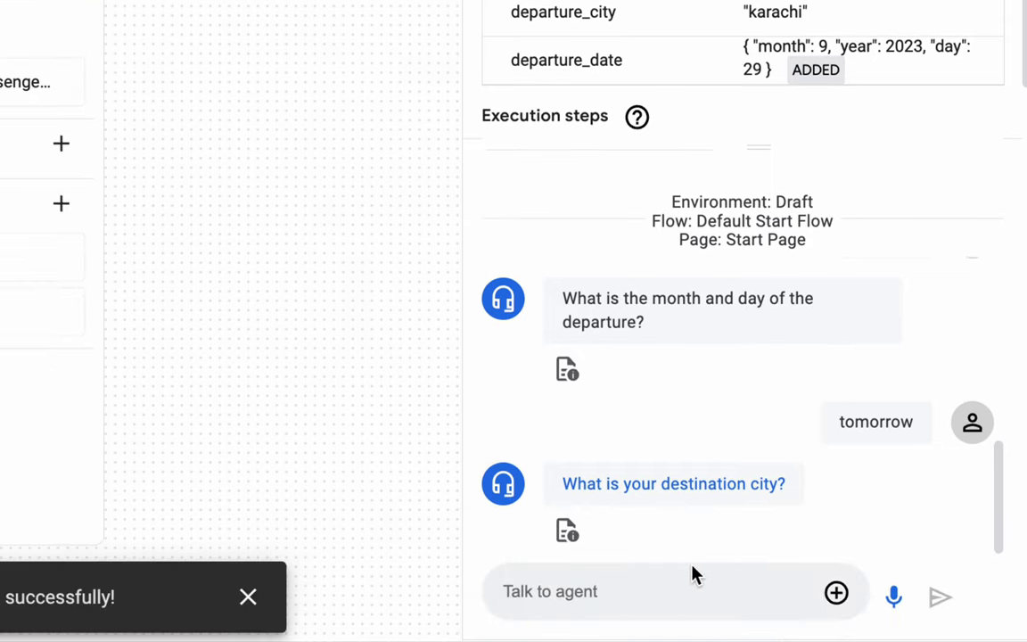
text(karachi)
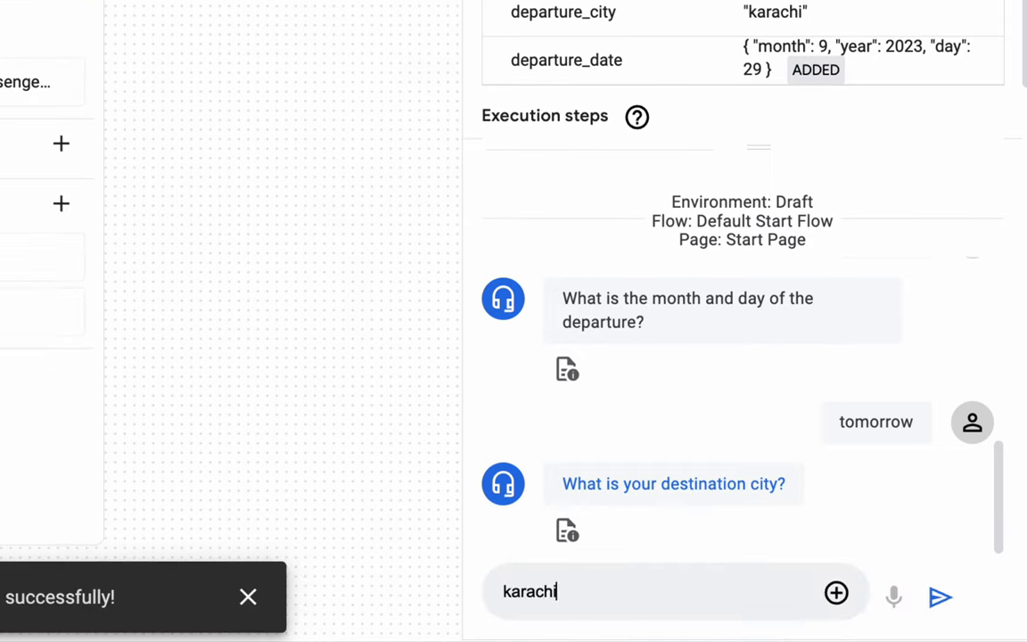
key(Return)
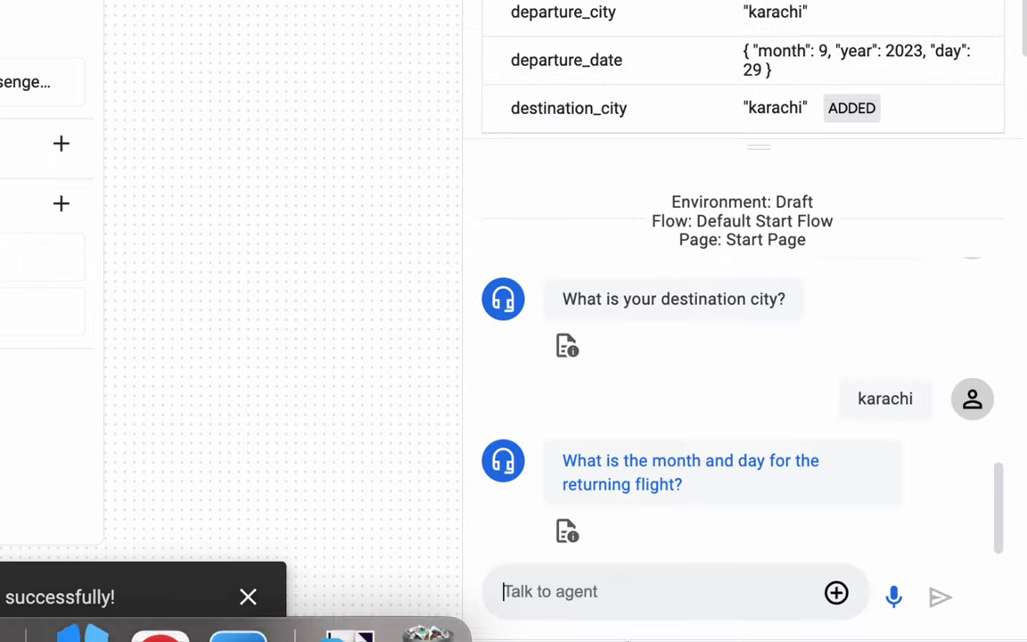
Answer the returning flight date question in the simulator with "after 10 days".
drag(591, 477, 694, 474)
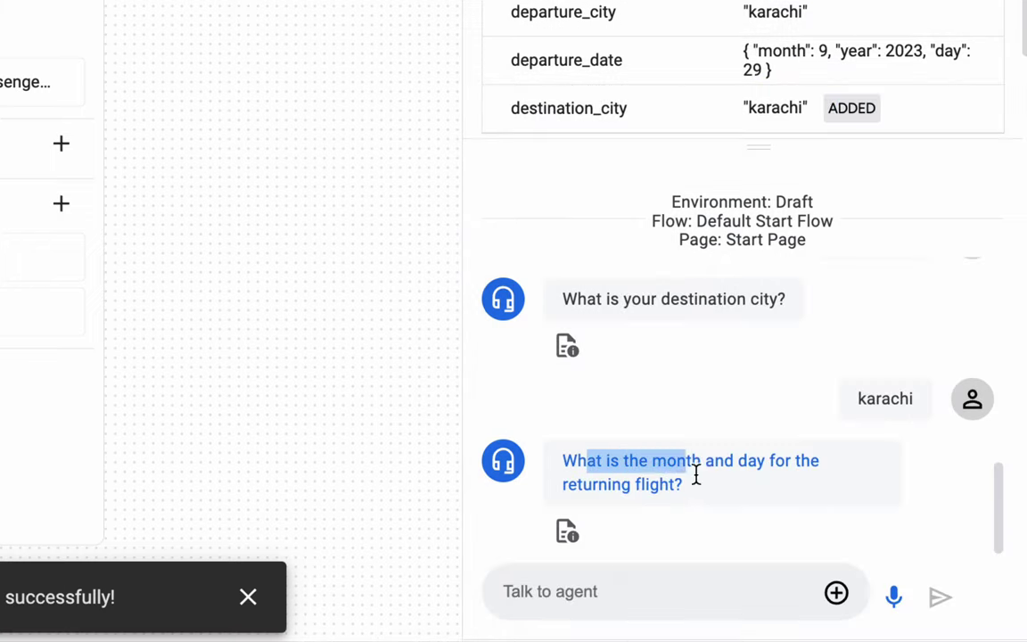
click(734, 505)
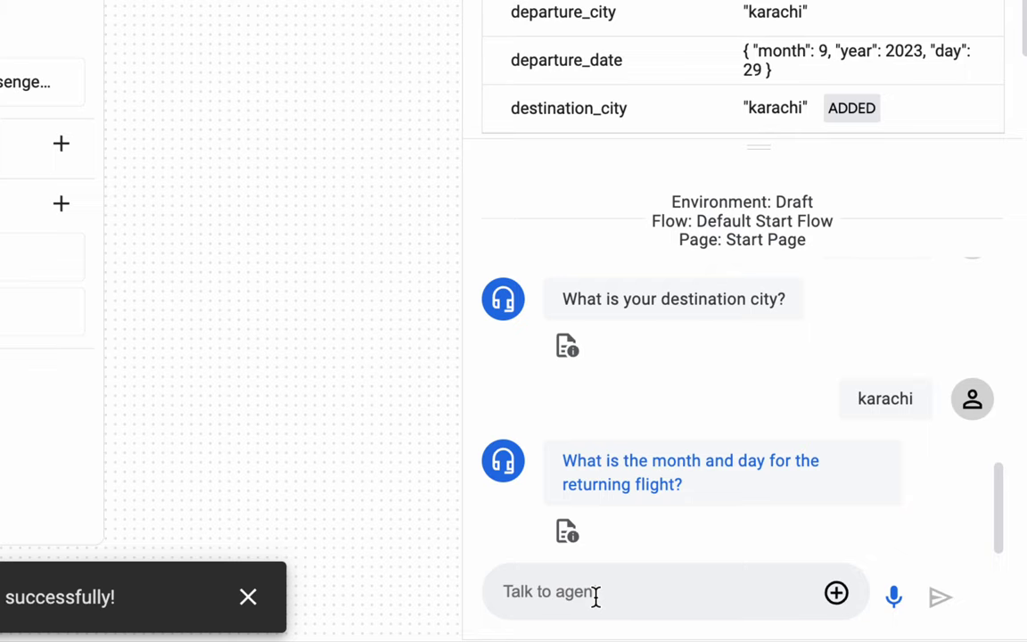
text(after 10 )
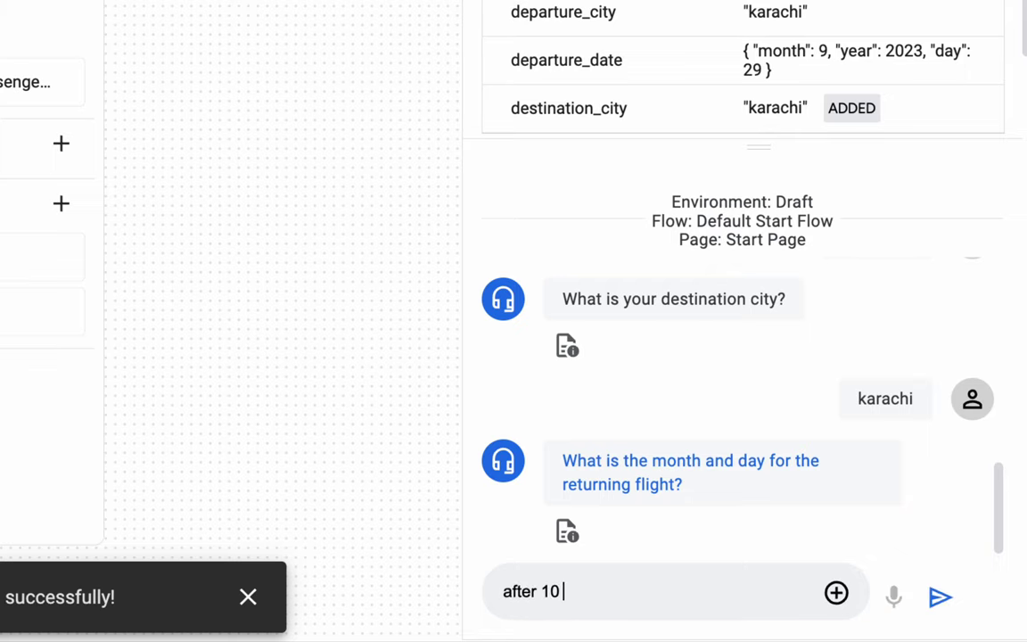
text(days)
key(Return)
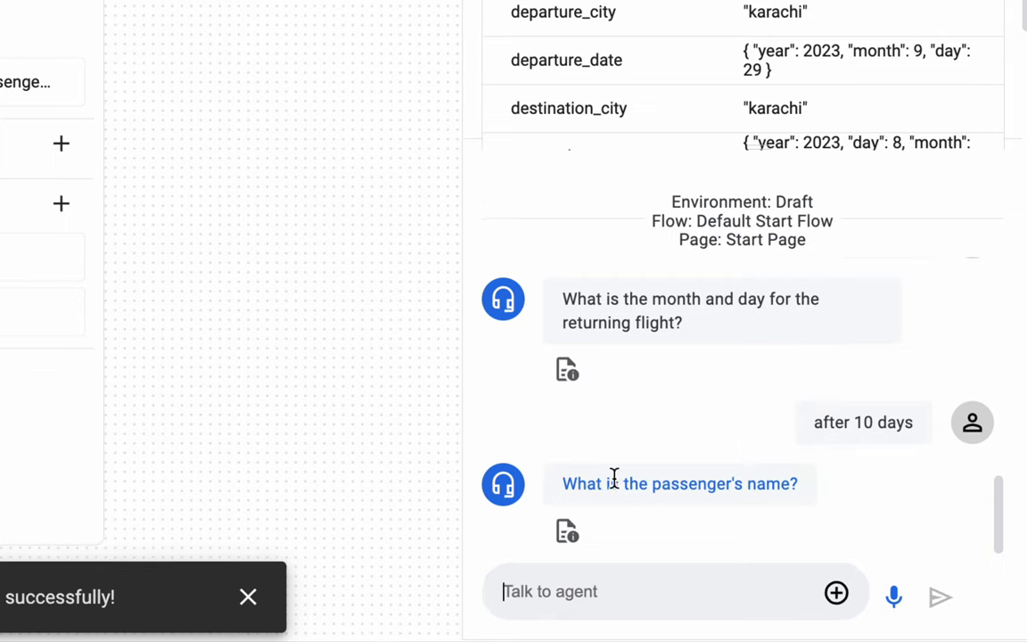
Answer the passenger's name question with a full sentence stating the passenger's name.
drag(591, 482, 770, 478)
click(770, 479)
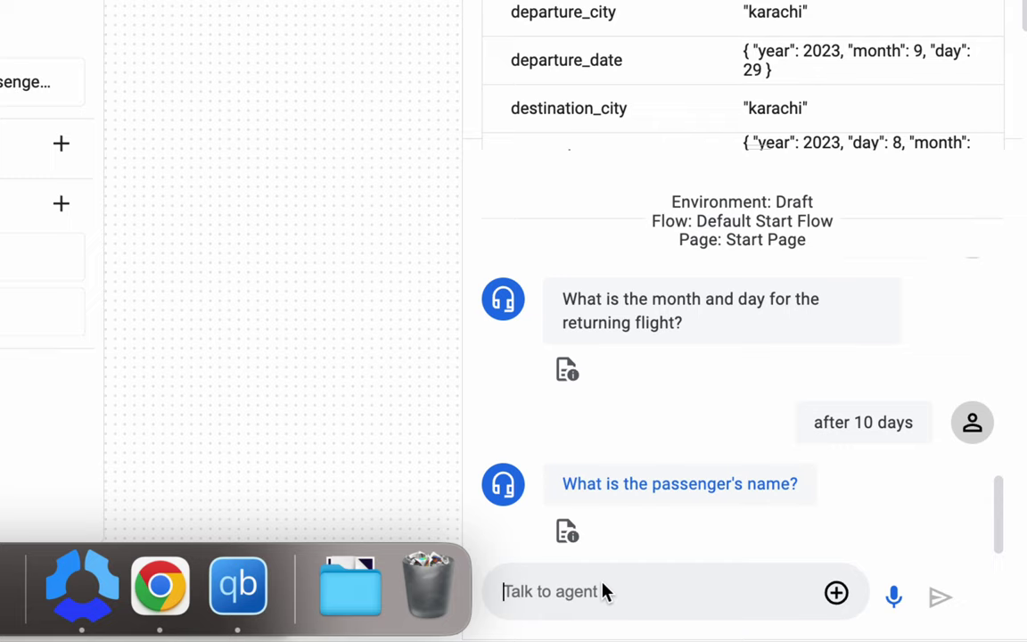
text(My nam)
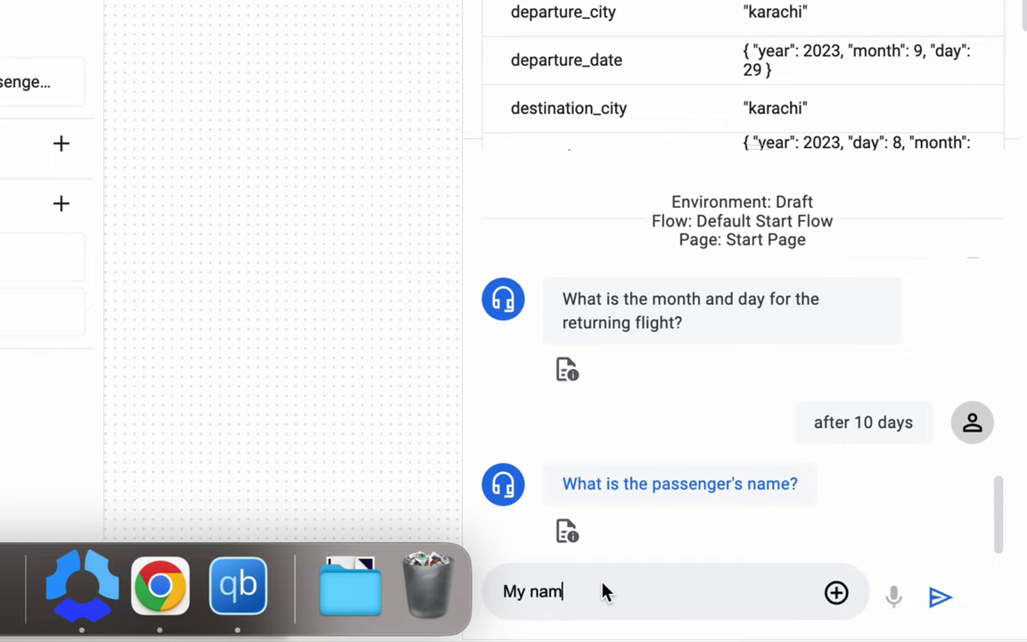
text(e is Malik)
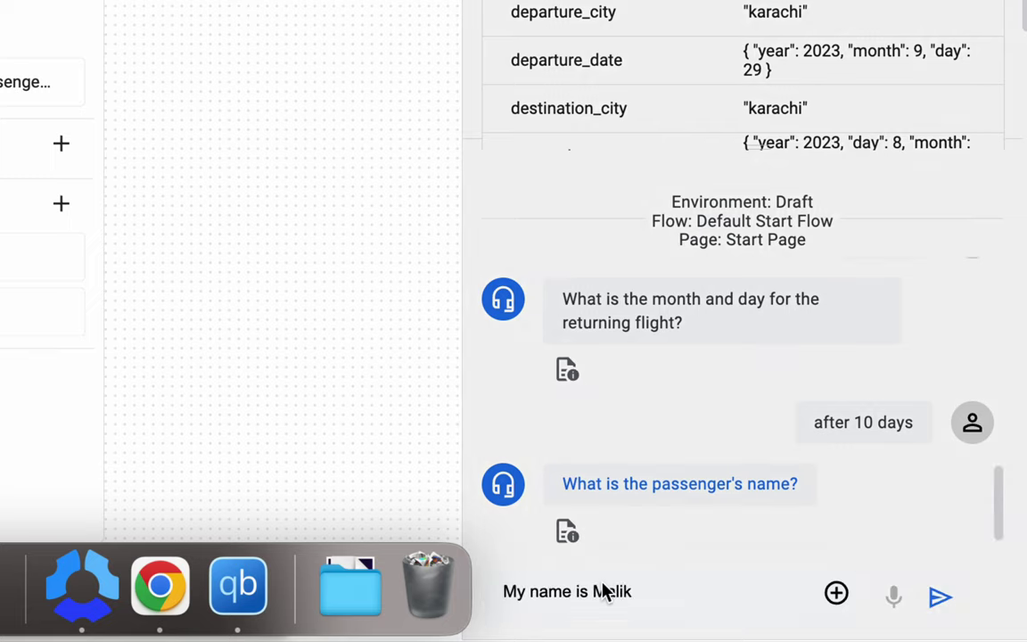
key(Return)
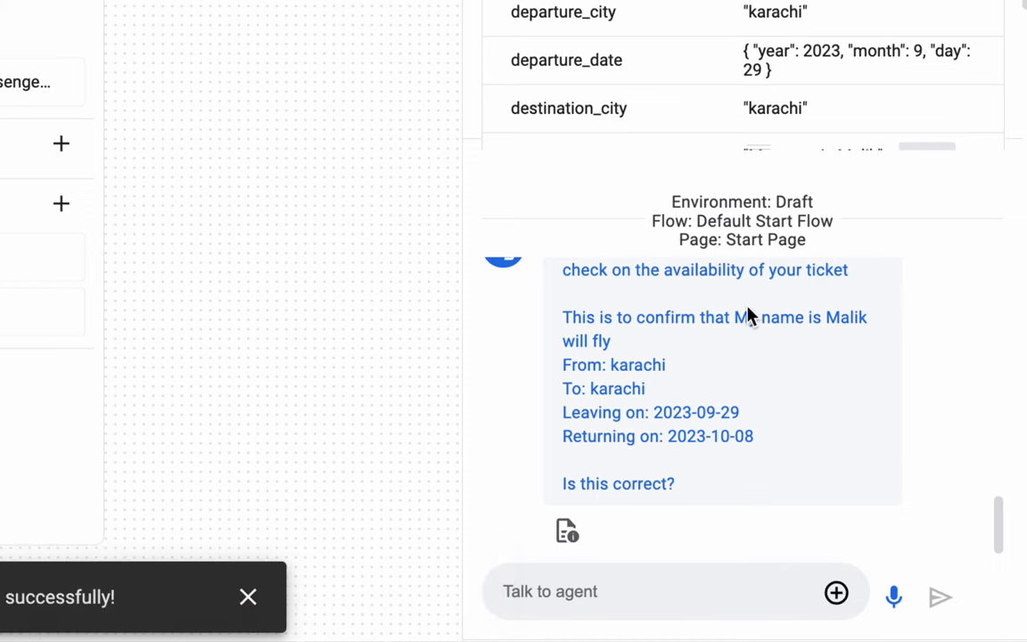
Examine the stored passenger_name parameter value and how it is inserted into the trip confirmation message.
scroll(694, 252, down, 4)
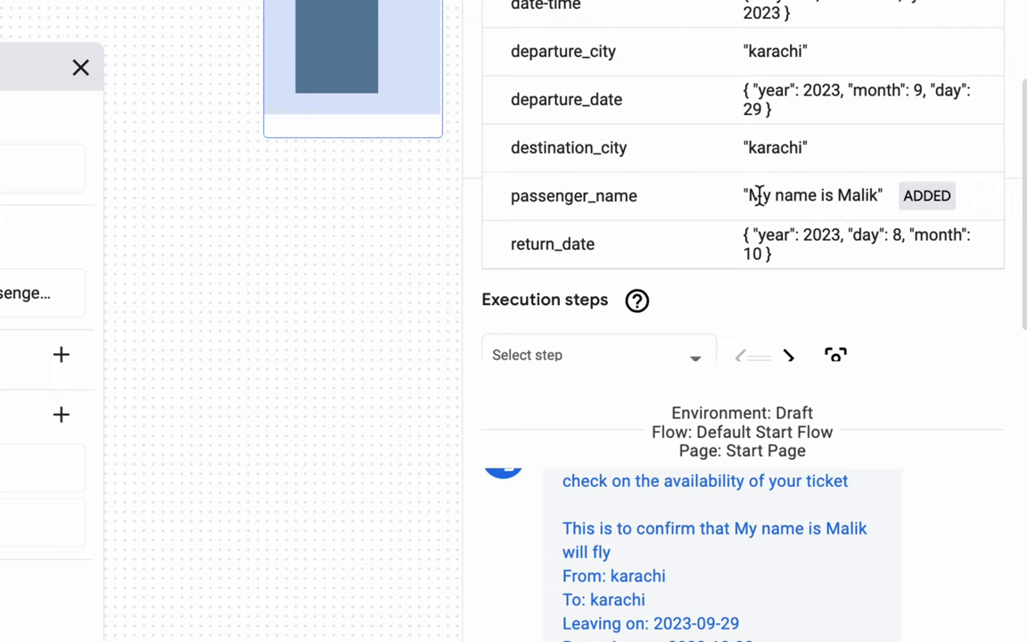
drag(747, 195, 884, 195)
click(834, 212)
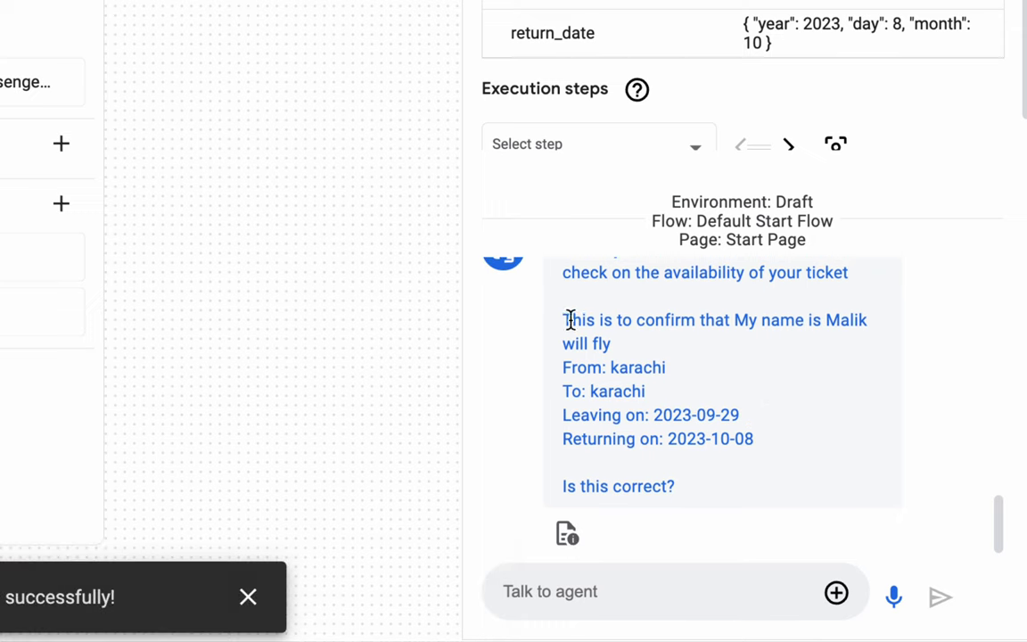
drag(568, 319, 815, 325)
click(816, 326)
drag(564, 321, 761, 319)
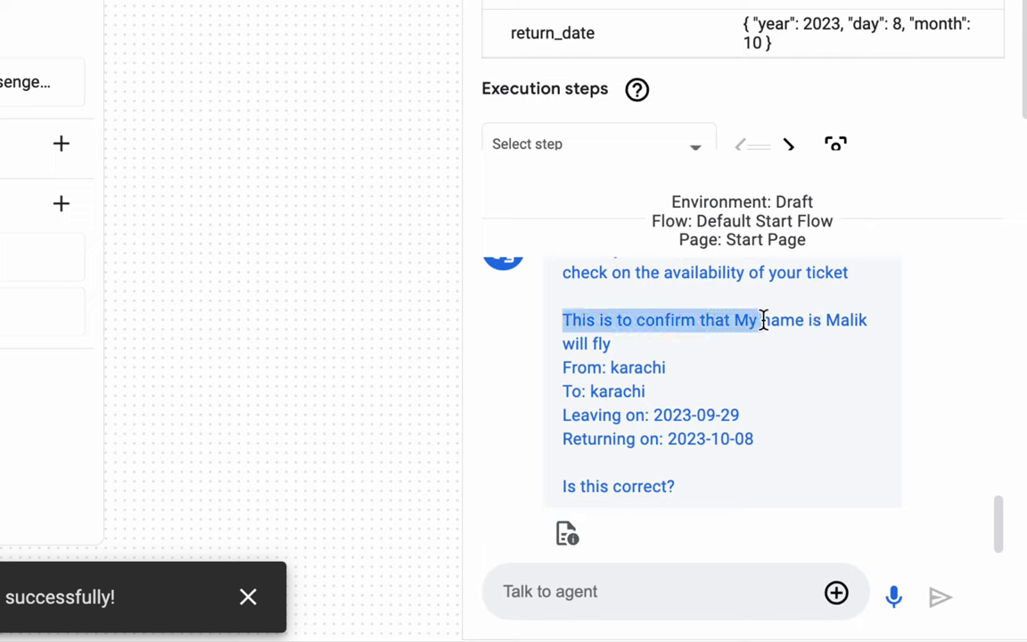
double_click(762, 319)
click(777, 320)
triple_click(777, 321)
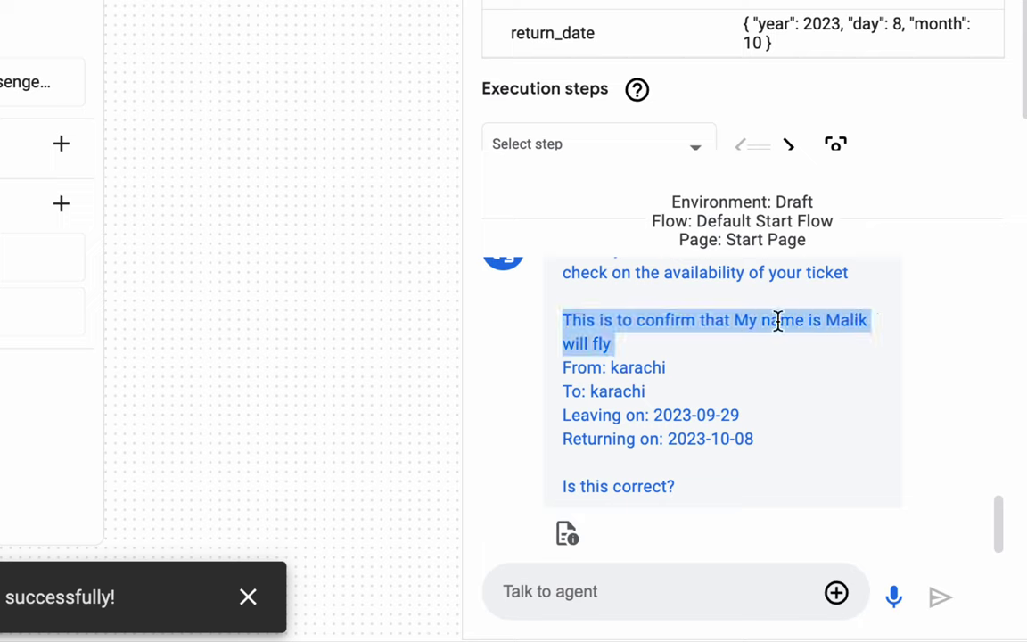
click(778, 321)
drag(735, 320, 843, 319)
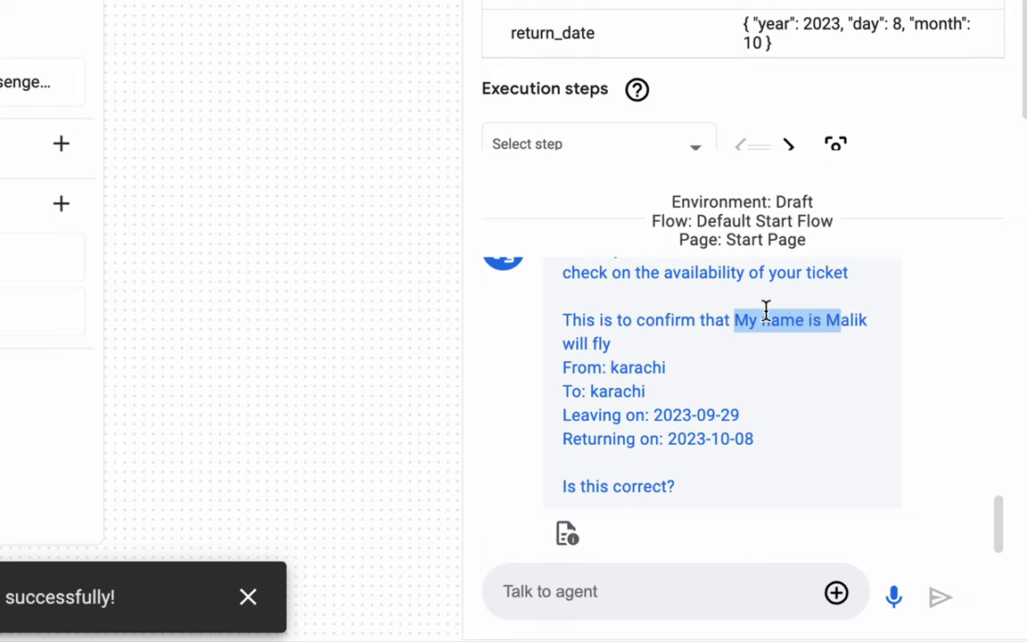
triple_click(672, 316)
click(672, 319)
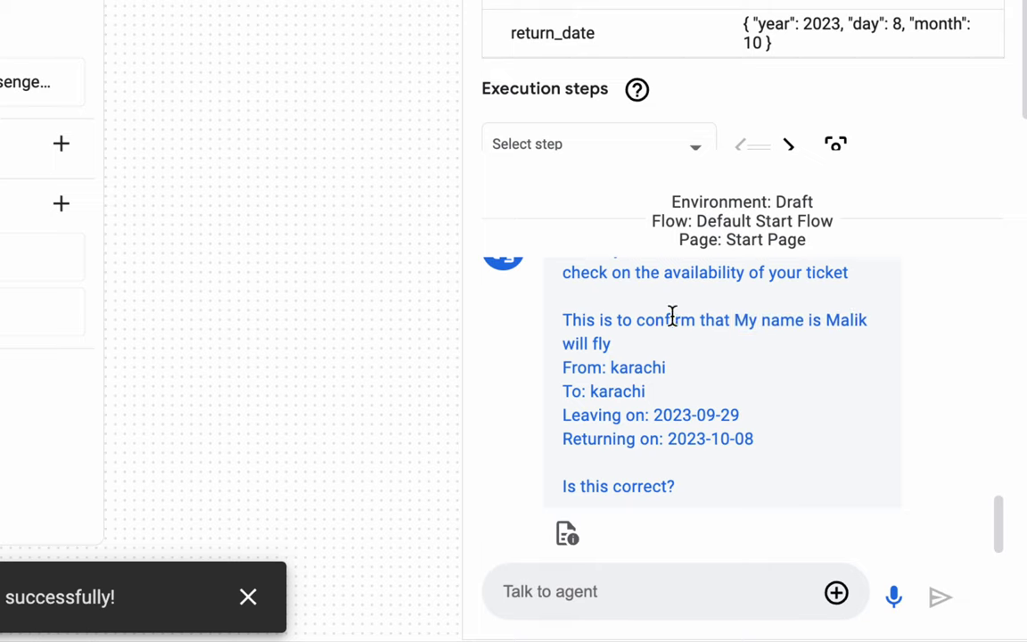
Review the agent's passenger name question and the reply given, and return to the confirmation message.
scroll(672, 321, up, 3)
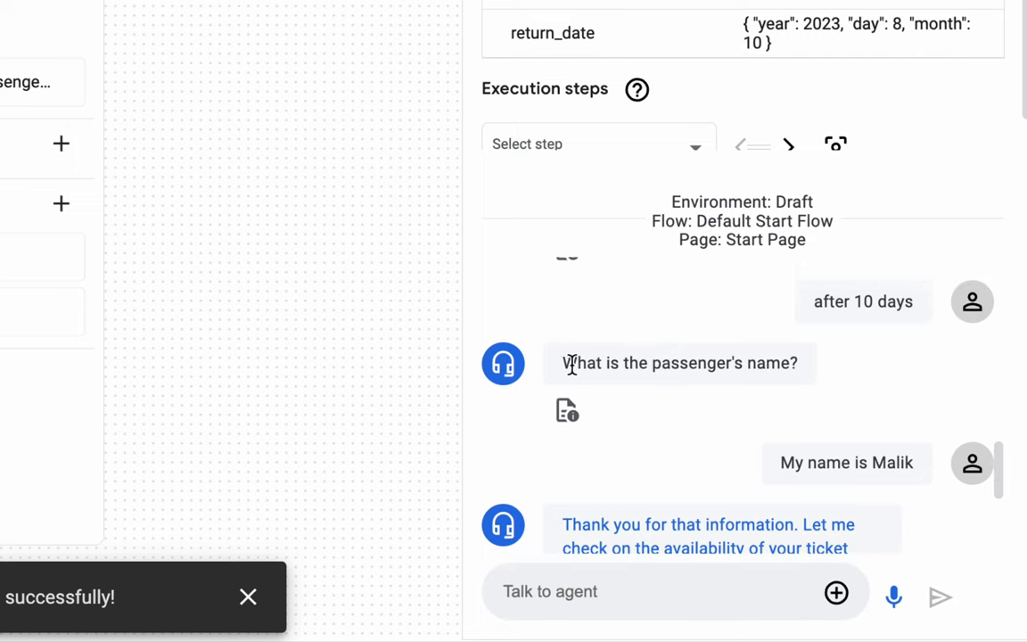
drag(565, 363, 804, 367)
click(805, 370)
scroll(675, 442, down, 3)
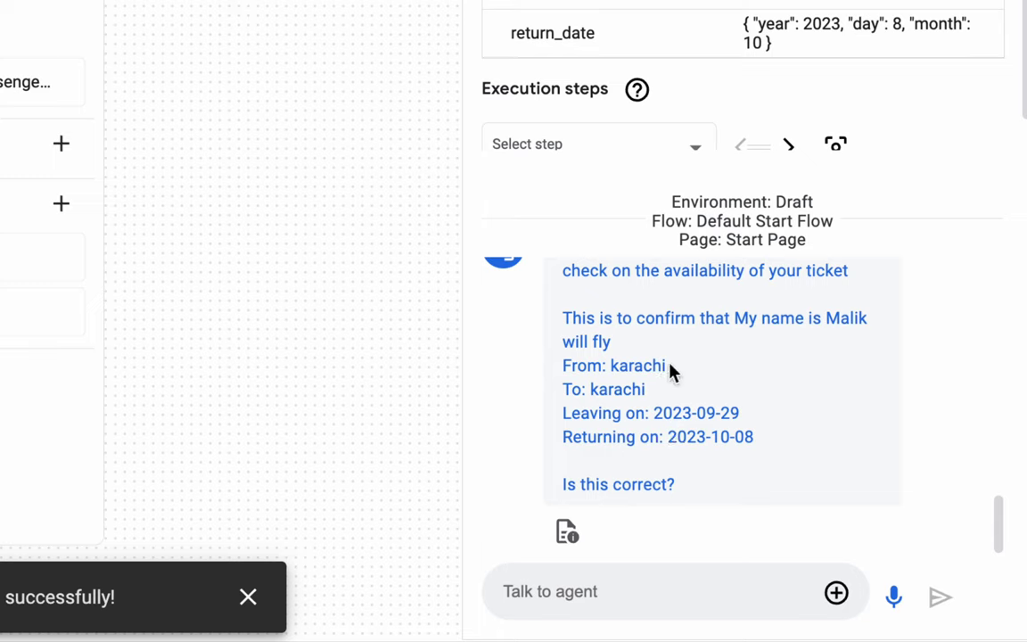
Check the cities and dates in the trip confirmation message and answer the confirmation question with "yes".
drag(588, 367, 668, 377)
click(593, 390)
drag(608, 413, 729, 410)
drag(599, 436, 722, 434)
drag(581, 484, 671, 474)
click(672, 486)
click(597, 589)
text(yes)
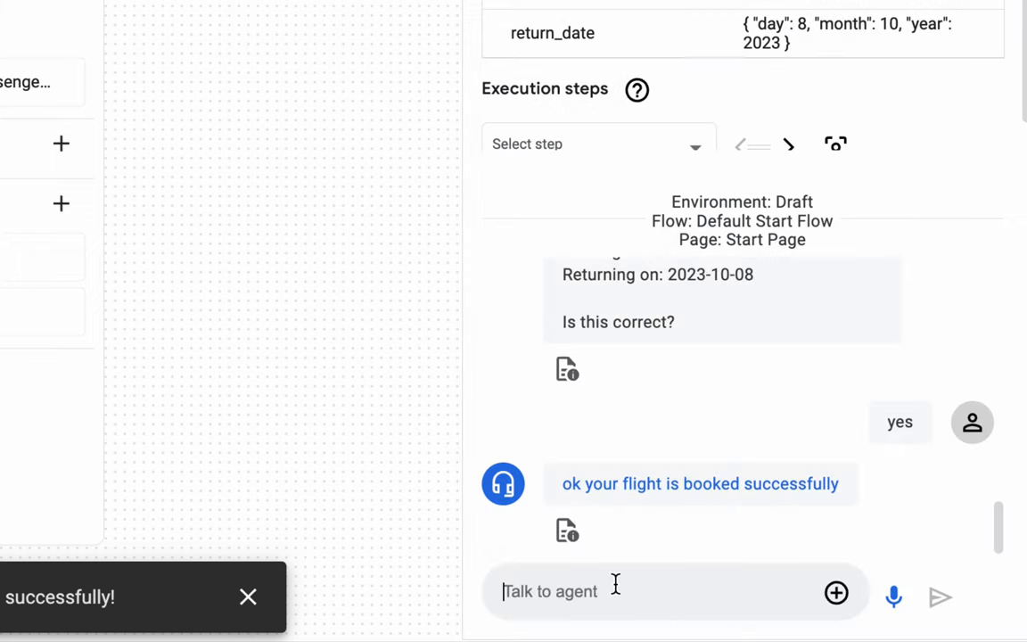
Send "no" to test the confirmation.no route and review the agent's reply.
text(no)
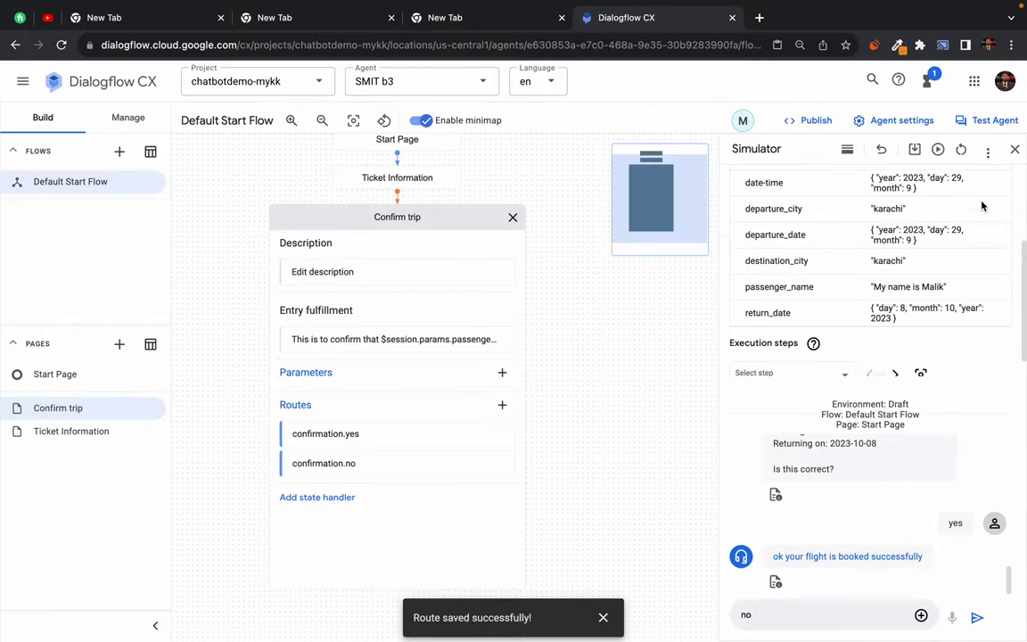
scroll(957, 204, up, 3)
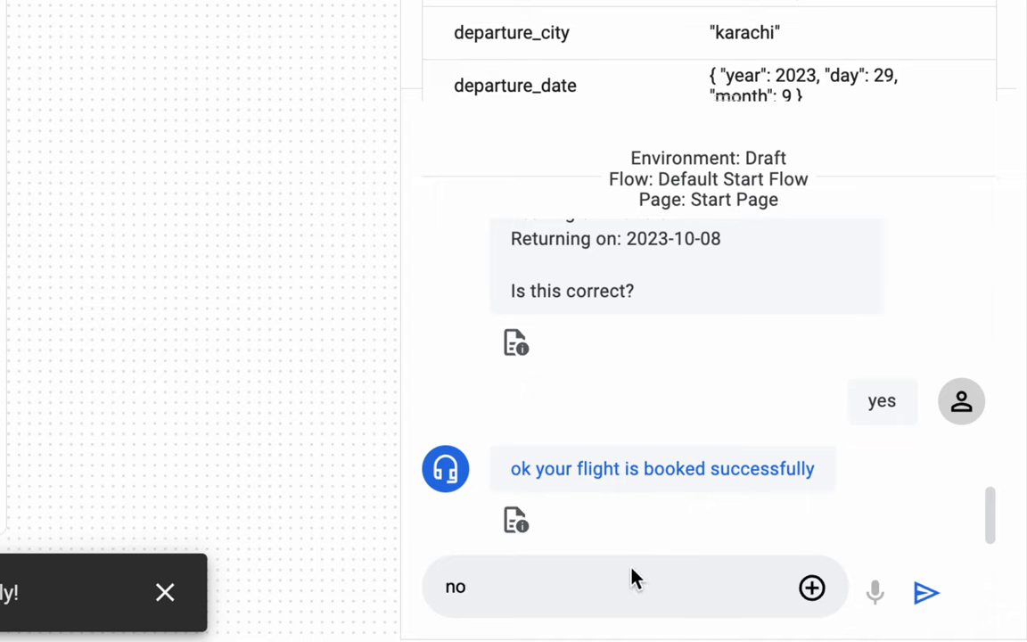
key(Return)
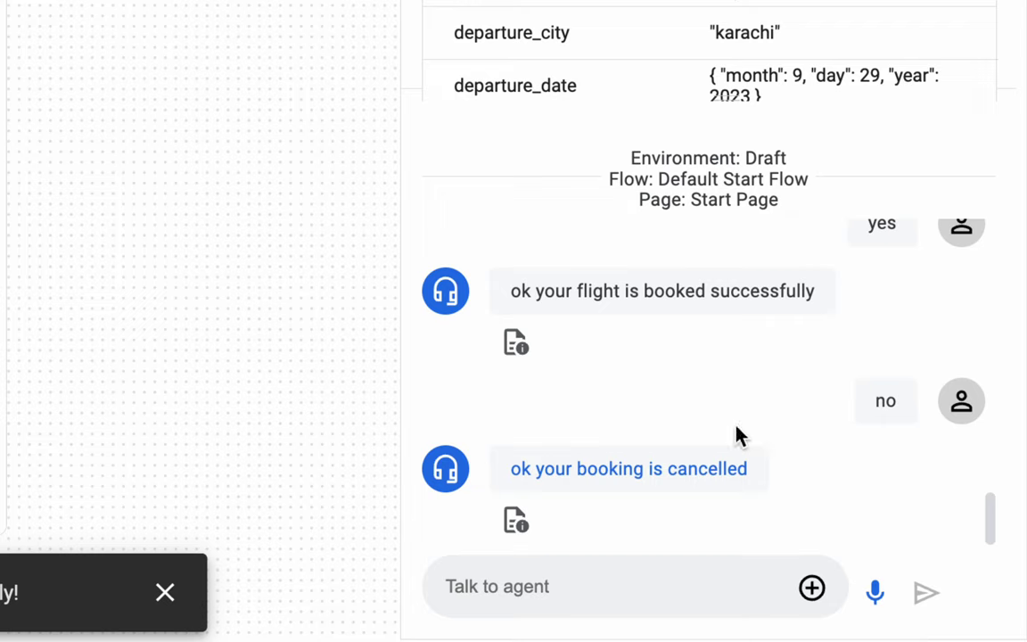
drag(538, 469, 745, 470)
triple_click(681, 471)
triple_click(698, 470)
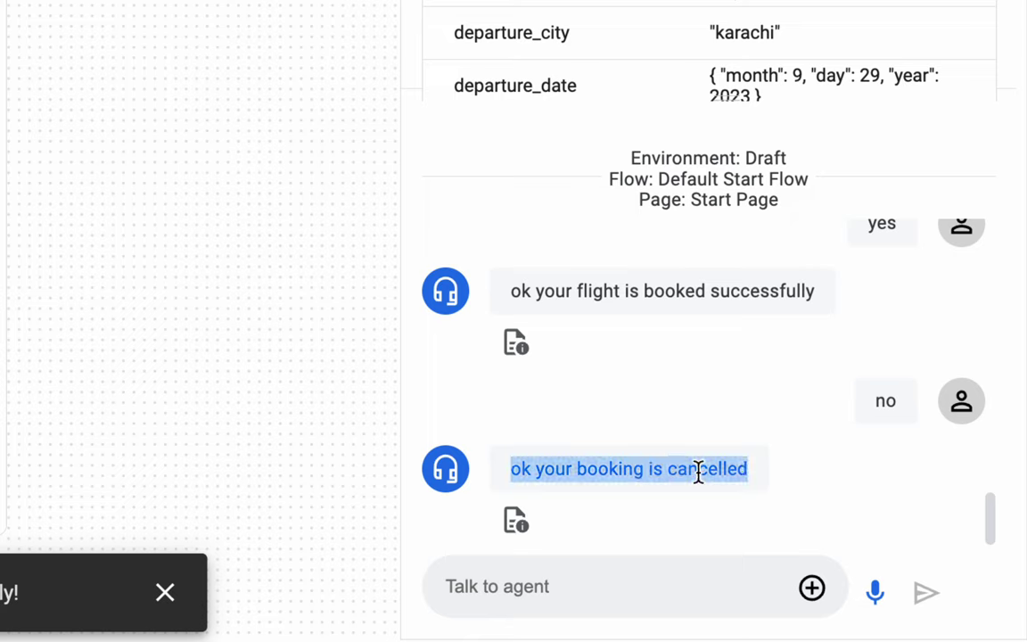
click(699, 472)
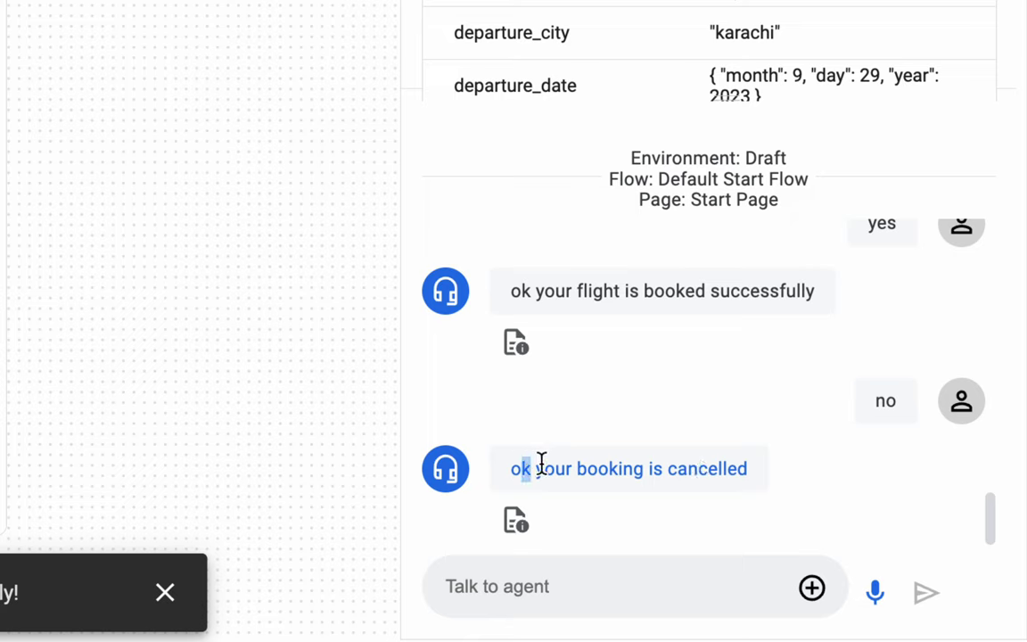
drag(541, 463, 685, 465)
Greet the agent again with "hi" and check the simulator's current page and matched intent.
click(617, 587)
text(hi)
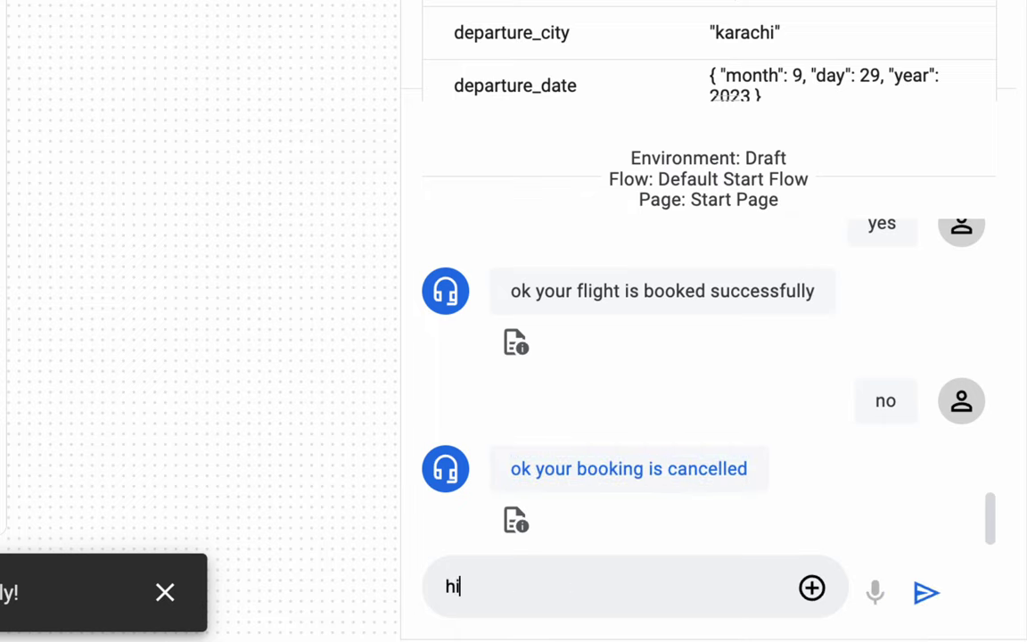
key(Return)
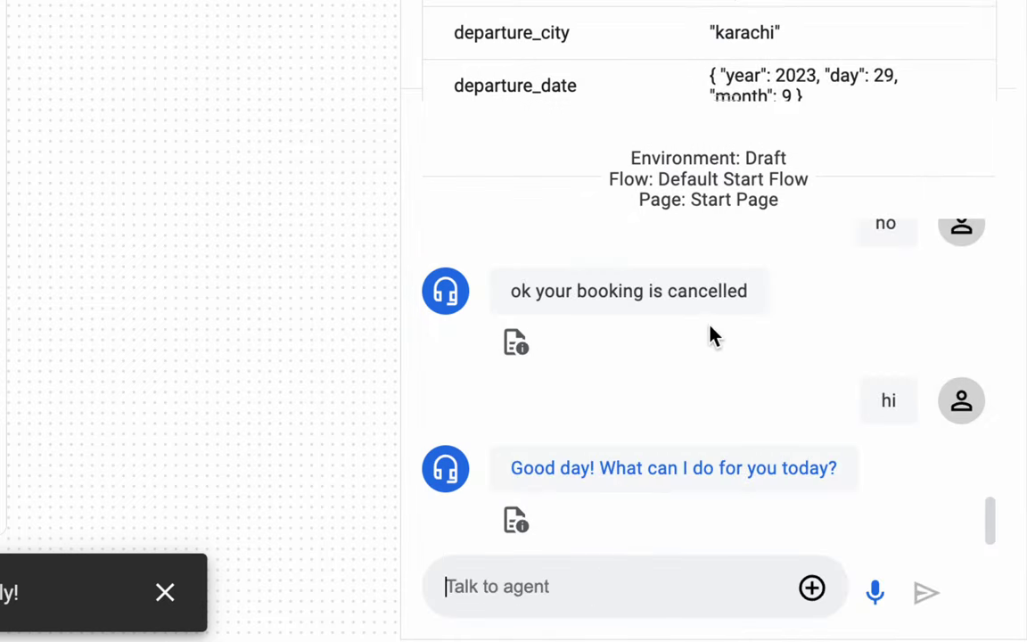
scroll(703, 330, up, 1)
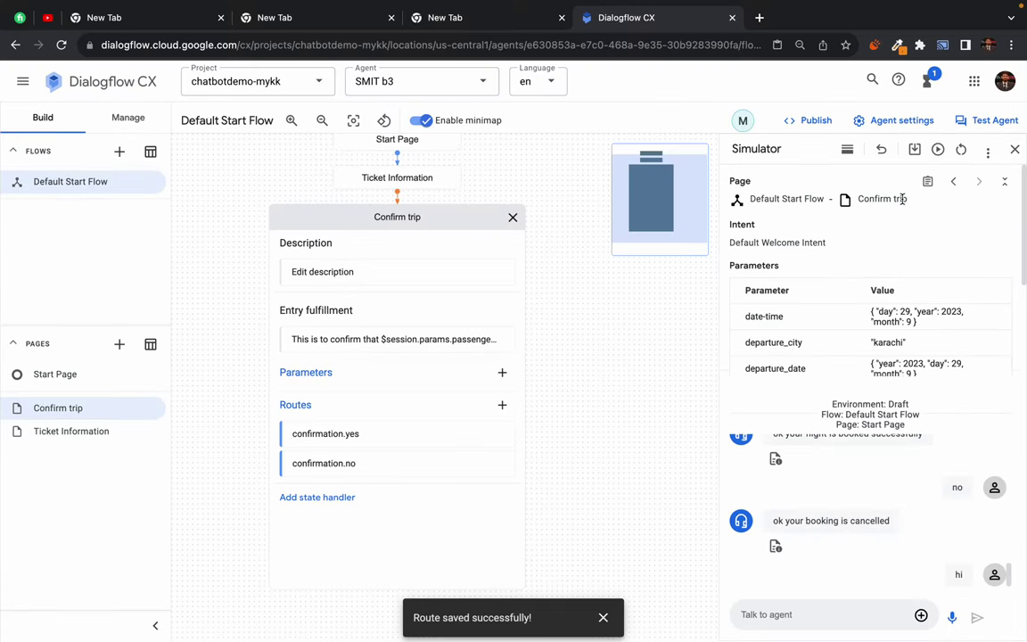
click(948, 258)
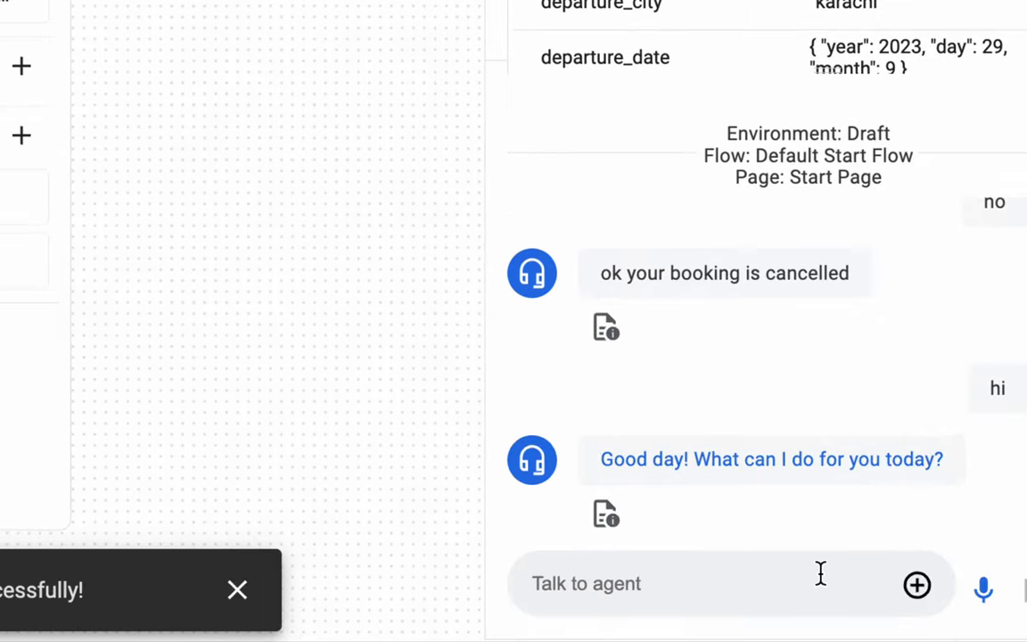
Send "book a flight" in the same conversation and review the agent's confirmation message.
click(798, 582)
text(book a )
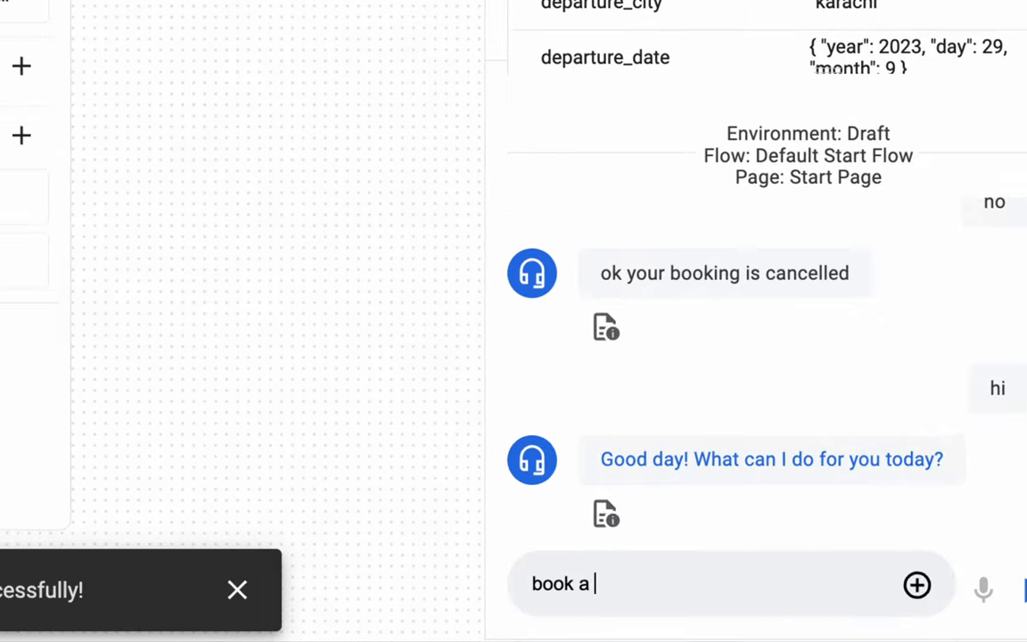
text(flight)
key(Return)
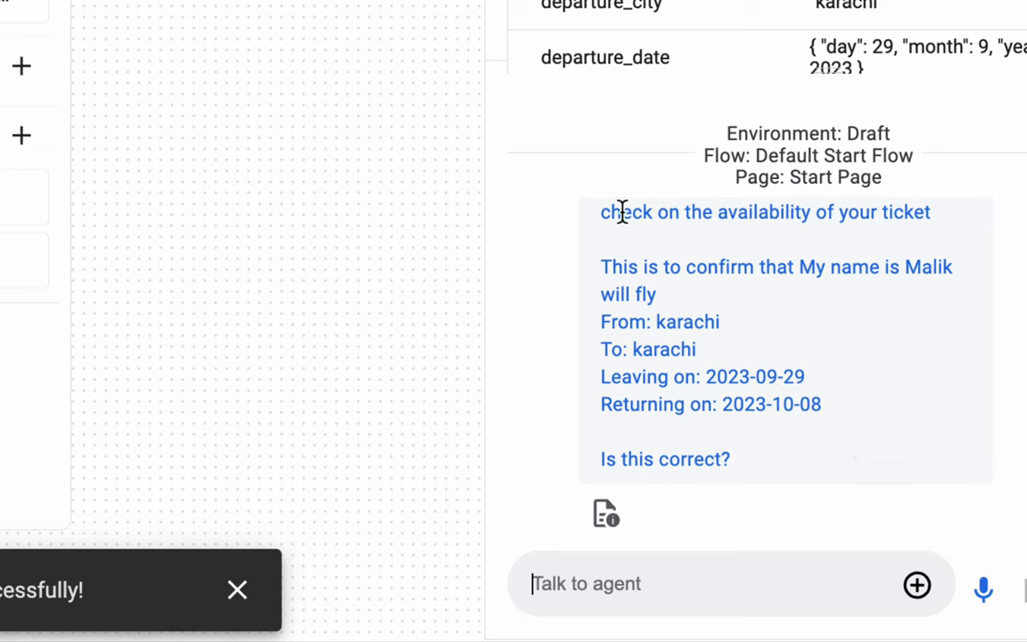
drag(623, 211, 774, 401)
click(782, 406)
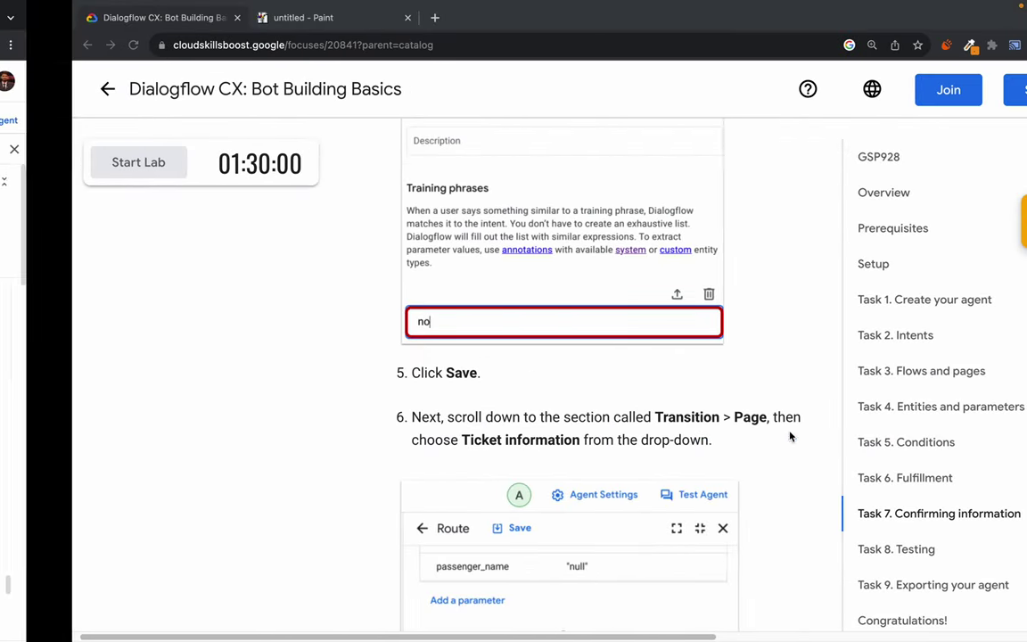
Switch to the Bot Building Basics lab guide and examine the Task 7 instructions on the route's page transition and parameter presets.
scroll(292, 418, down, 3)
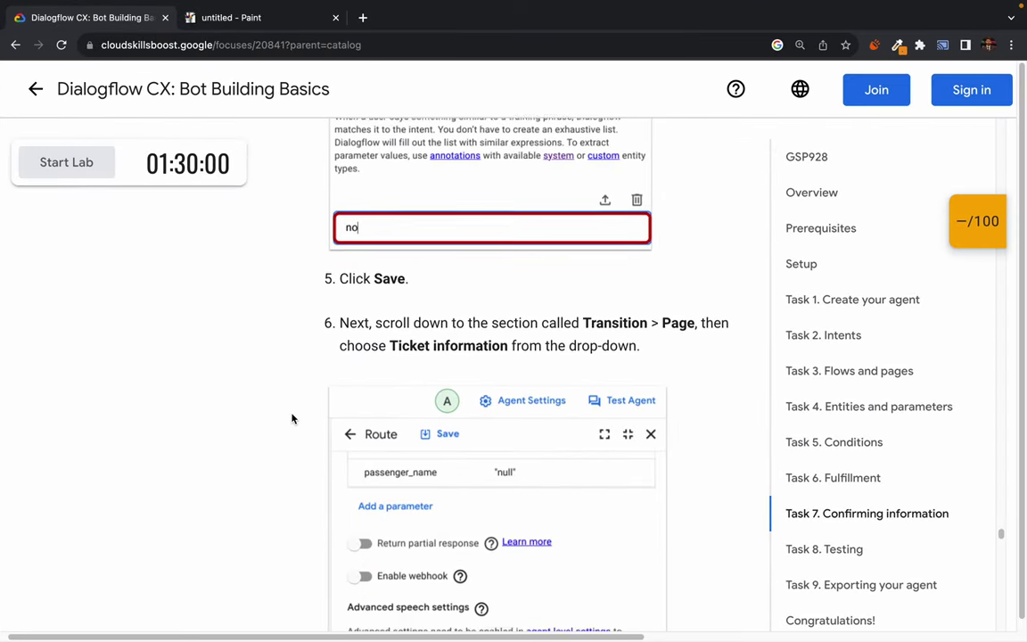
scroll(292, 418, up, 2)
scroll(291, 418, down, 1)
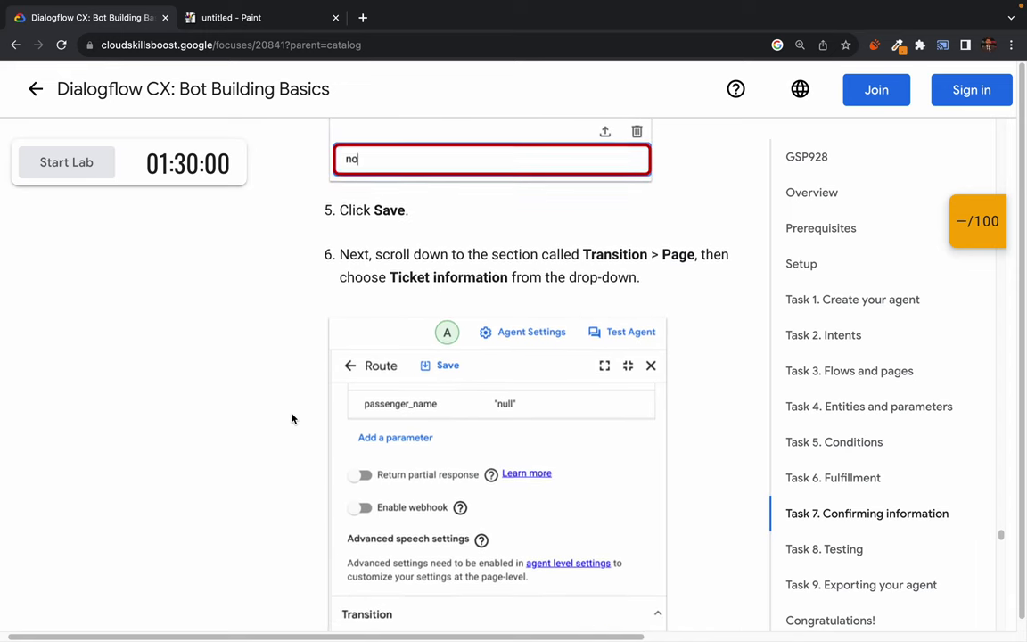
scroll(354, 243, up, 2)
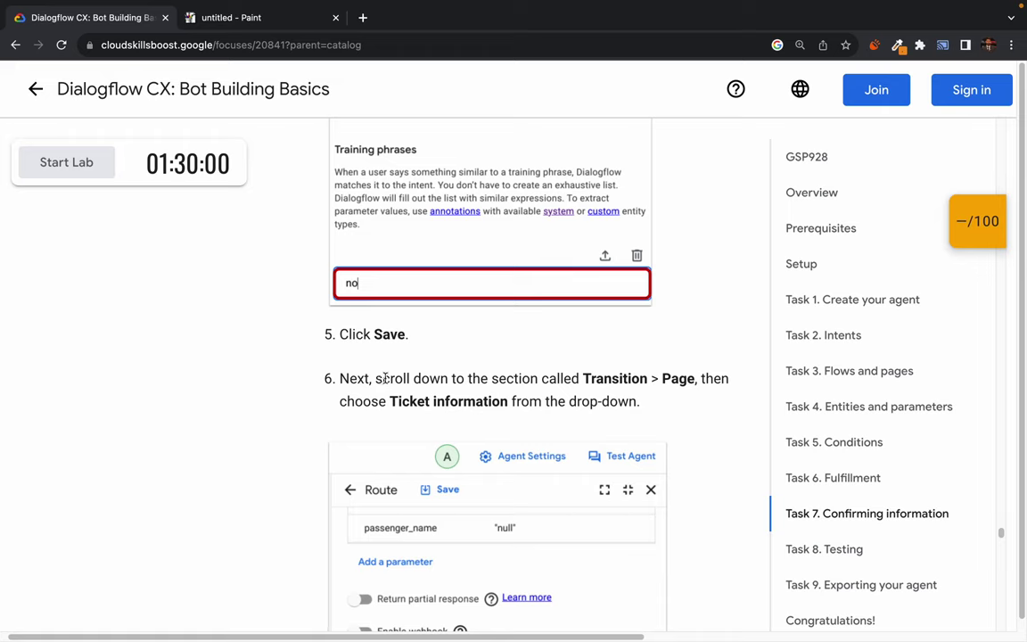
drag(374, 381, 584, 378)
click(585, 378)
scroll(435, 446, down, 3)
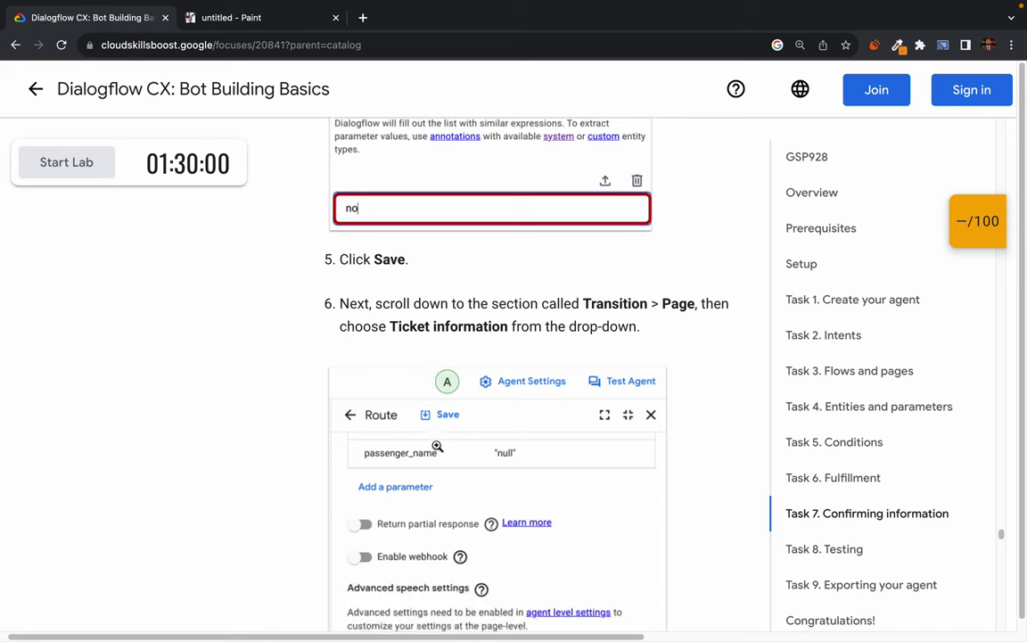
scroll(436, 446, down, 2)
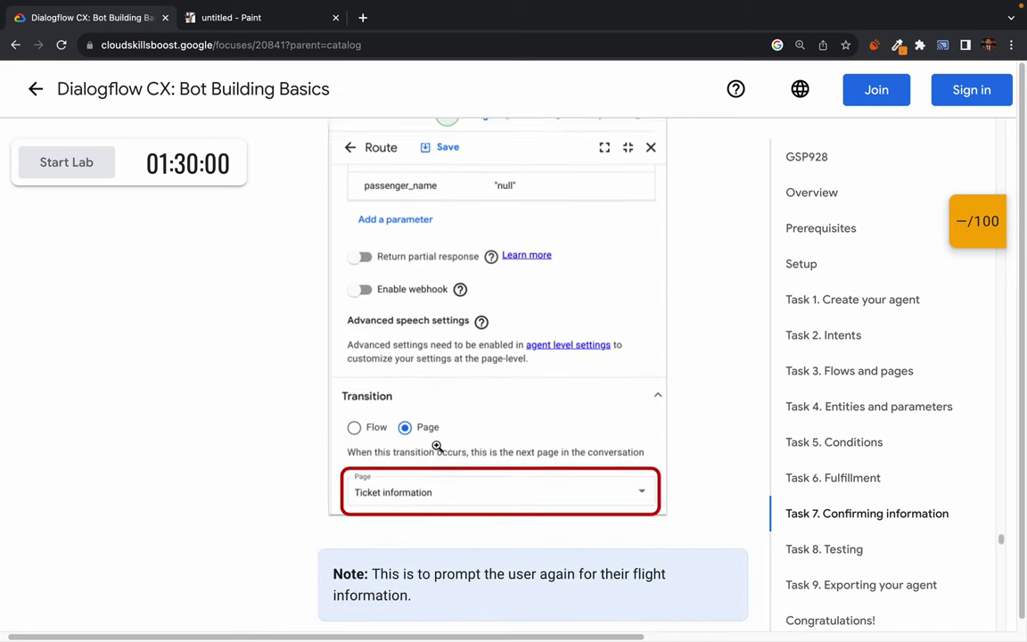
scroll(277, 538, down, 1)
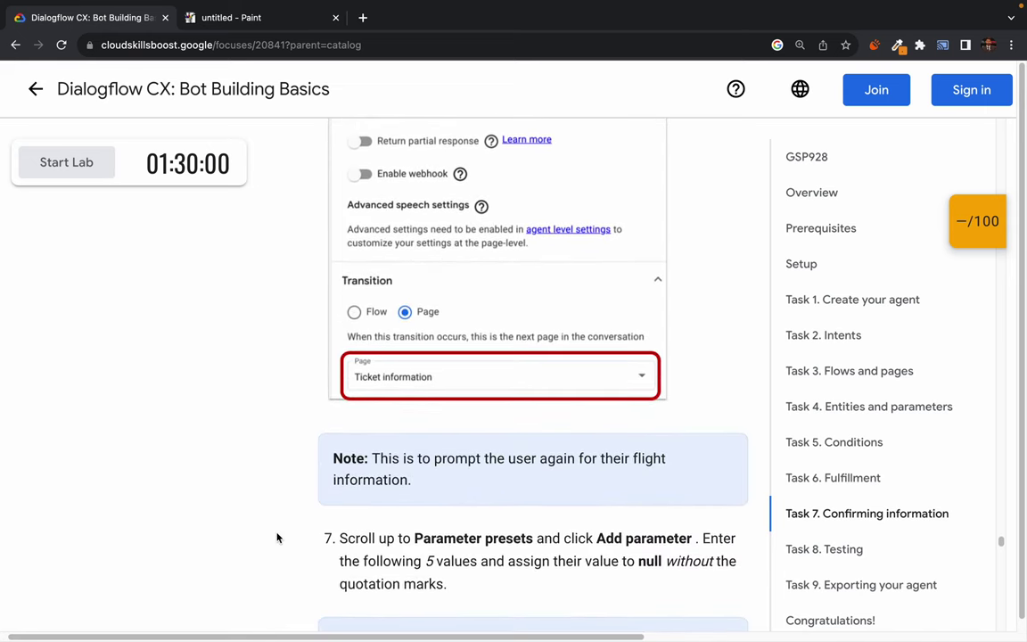
Switch back to Dialogflow CX and set the Confirm trip page's confirmation.yes route to transition to Start Page.
key(ctrl+Left)
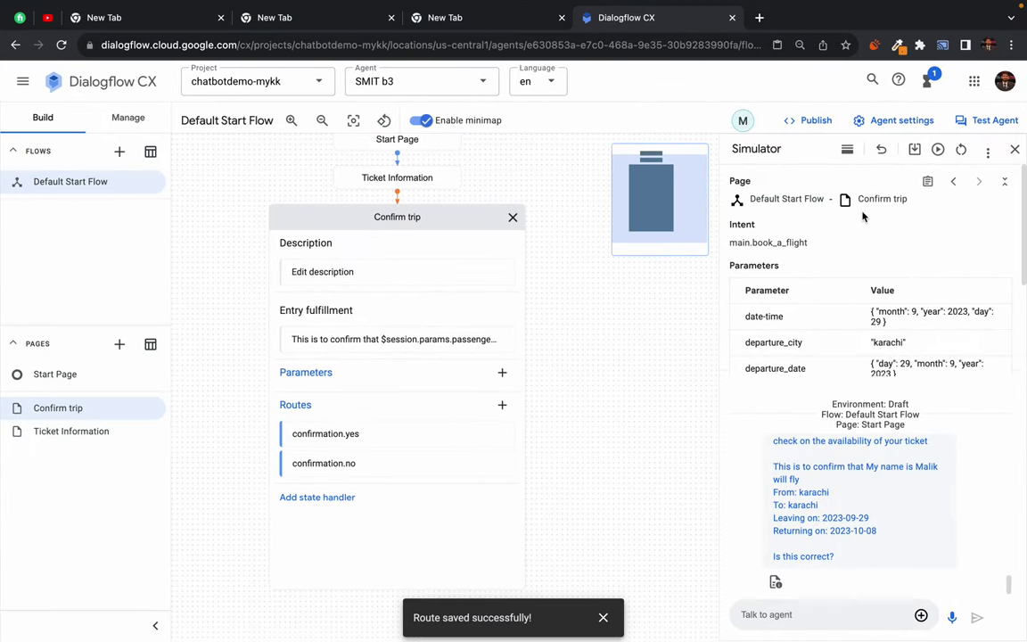
click(361, 464)
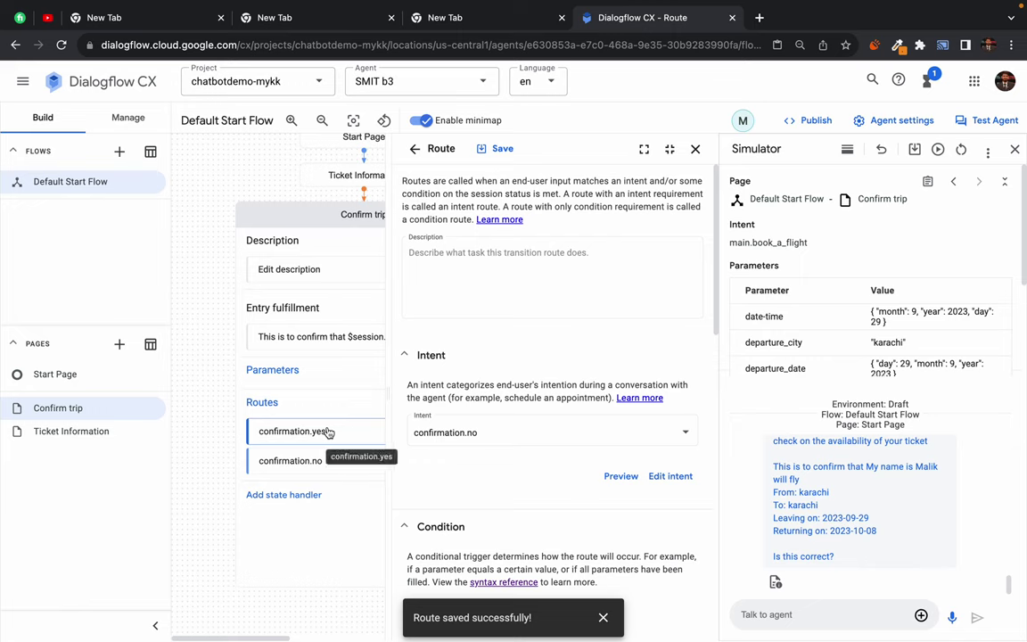
click(355, 434)
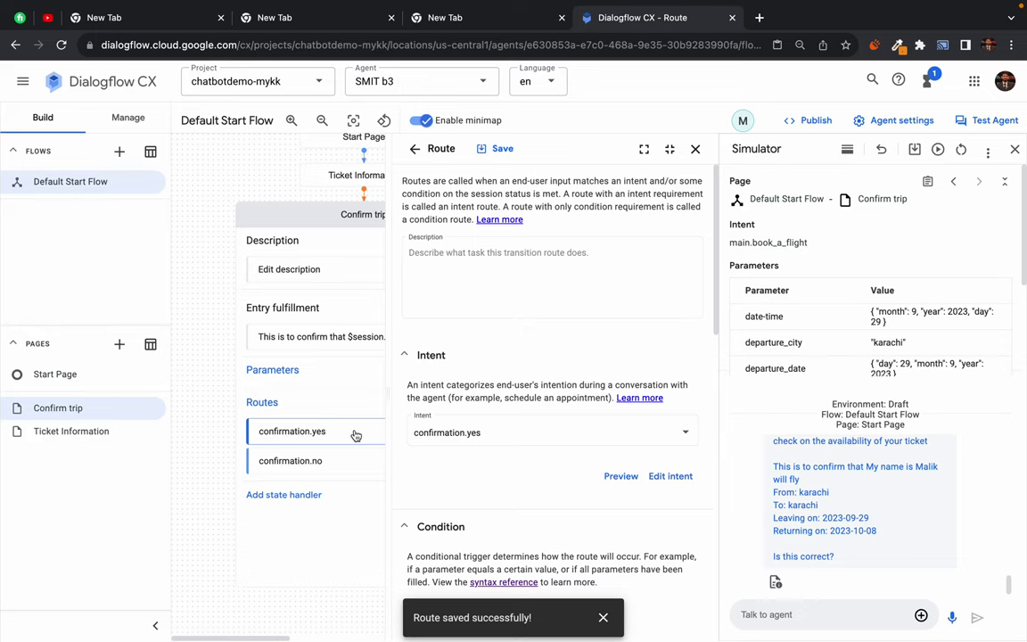
scroll(546, 506, down, 5)
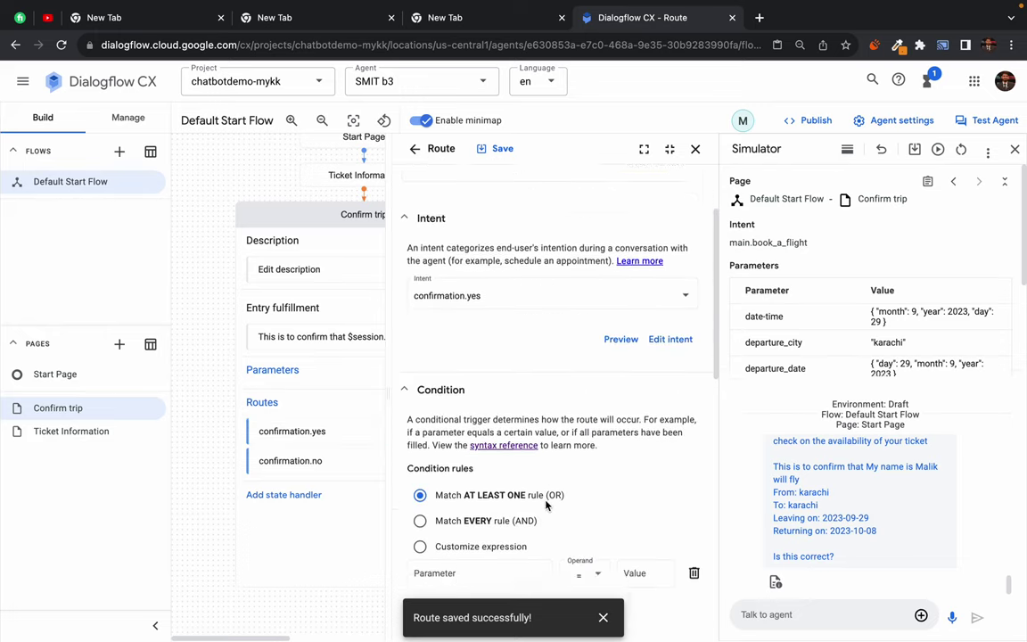
scroll(546, 506, down, 6)
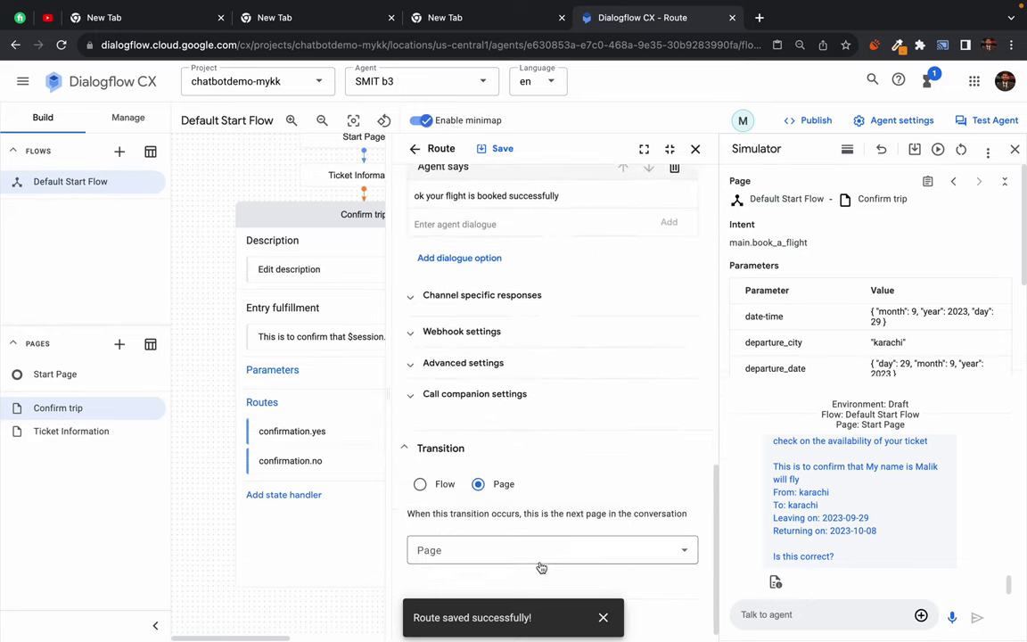
click(451, 551)
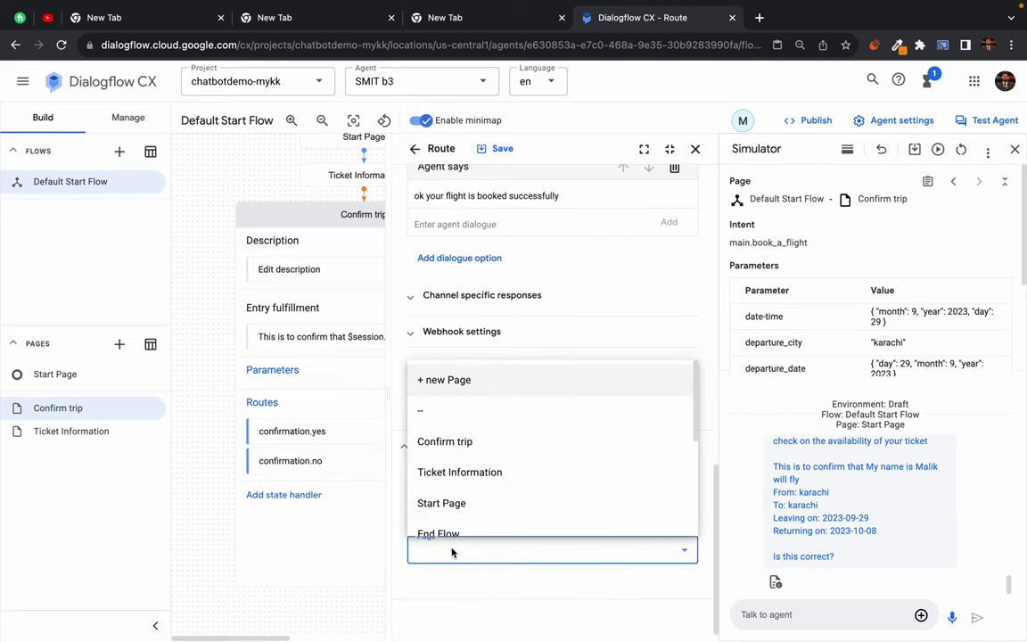
click(448, 504)
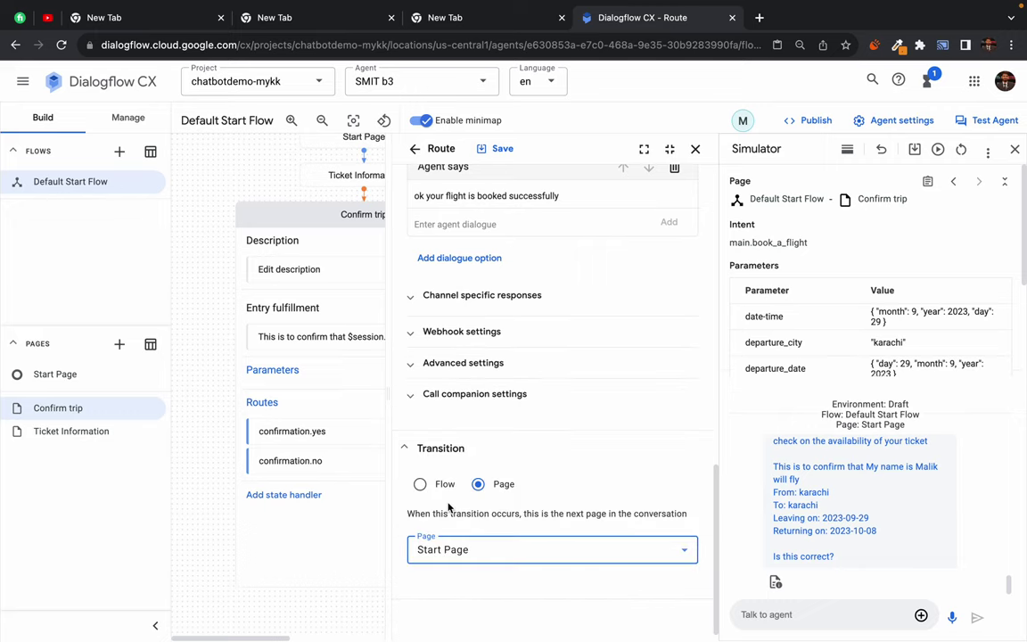
click(498, 150)
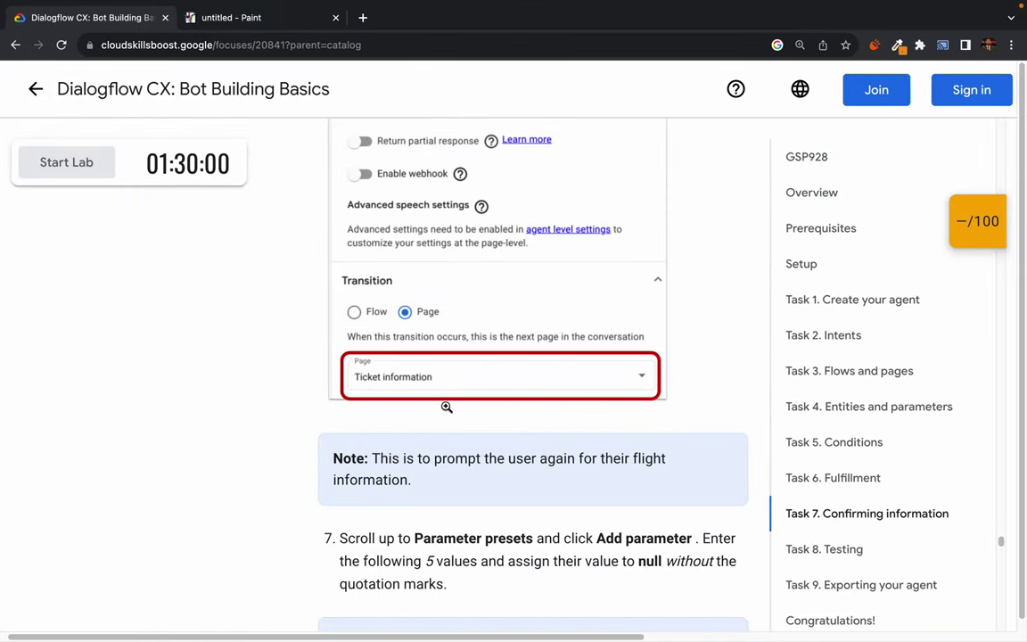
Read the lab guide's Task 7 instructions on parameter presets, including the note on null values and the table of parameters.
scroll(446, 500, down, 3)
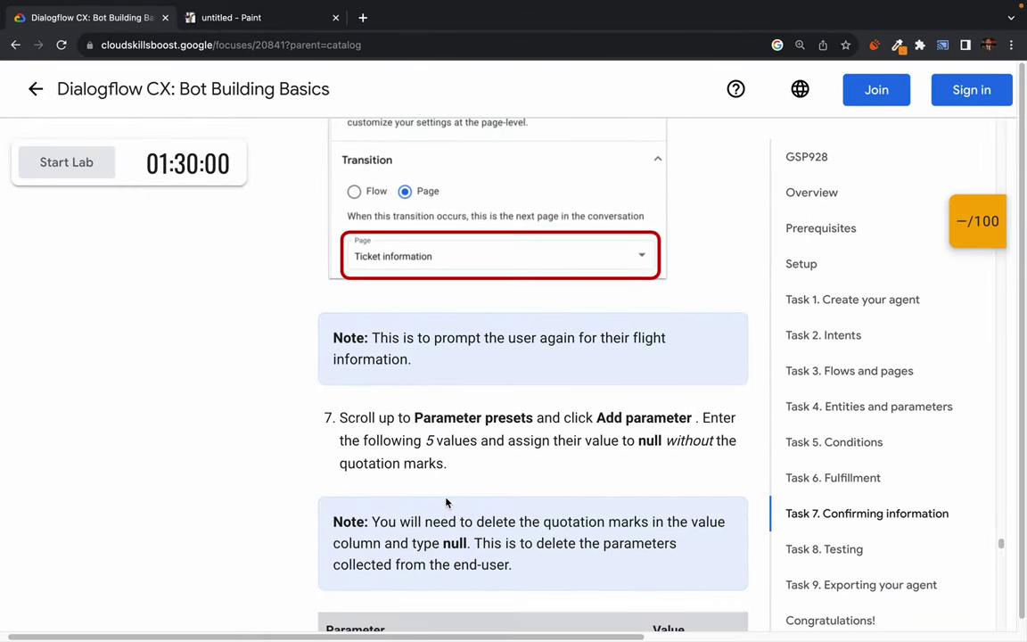
scroll(447, 502, down, 3)
drag(354, 300, 443, 301)
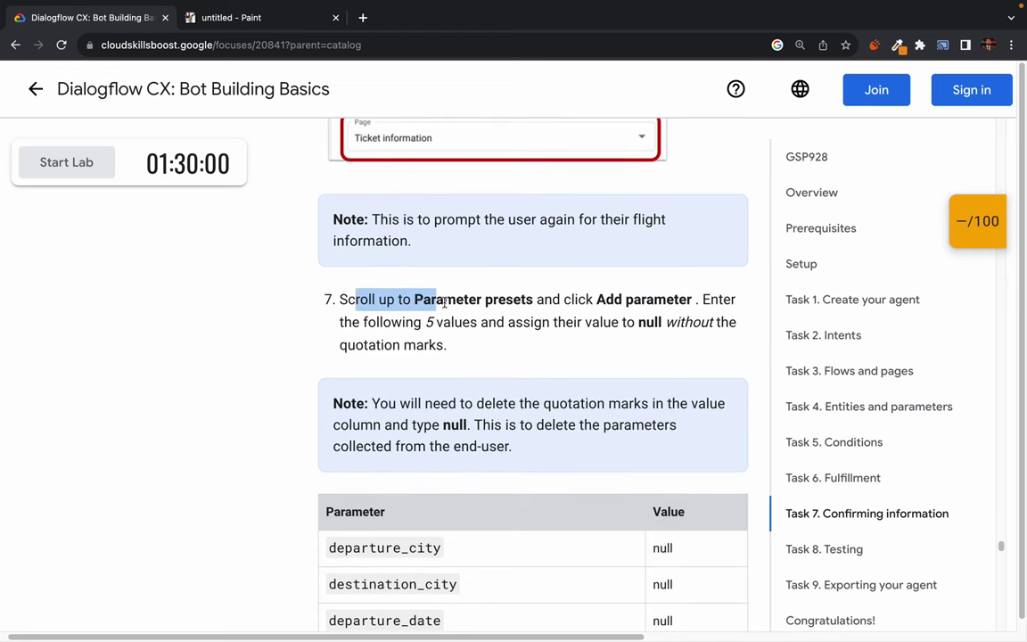
double_click(509, 299)
double_click(651, 300)
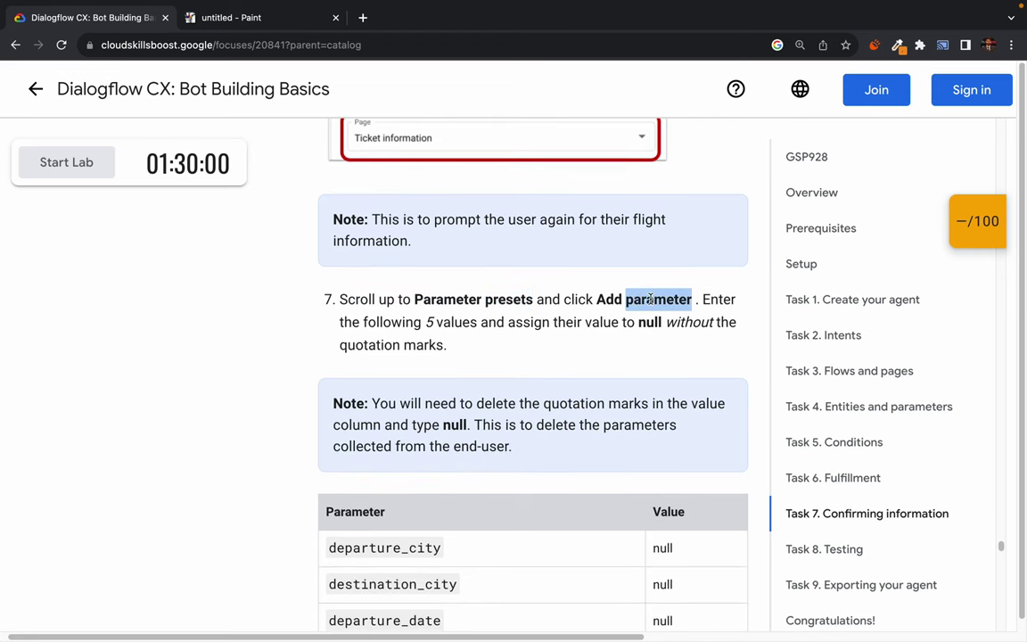
scroll(413, 349, down, 4)
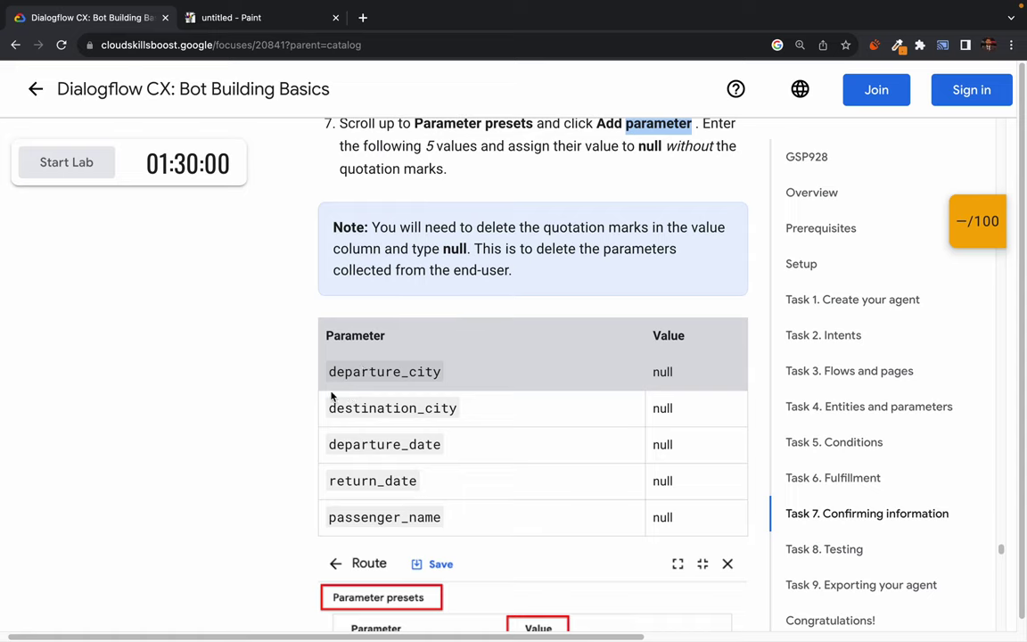
Add a departure_city parameter preset with the value null to the confirmation.yes route, copying the name from the lab guide.
key(ctrl+Left)
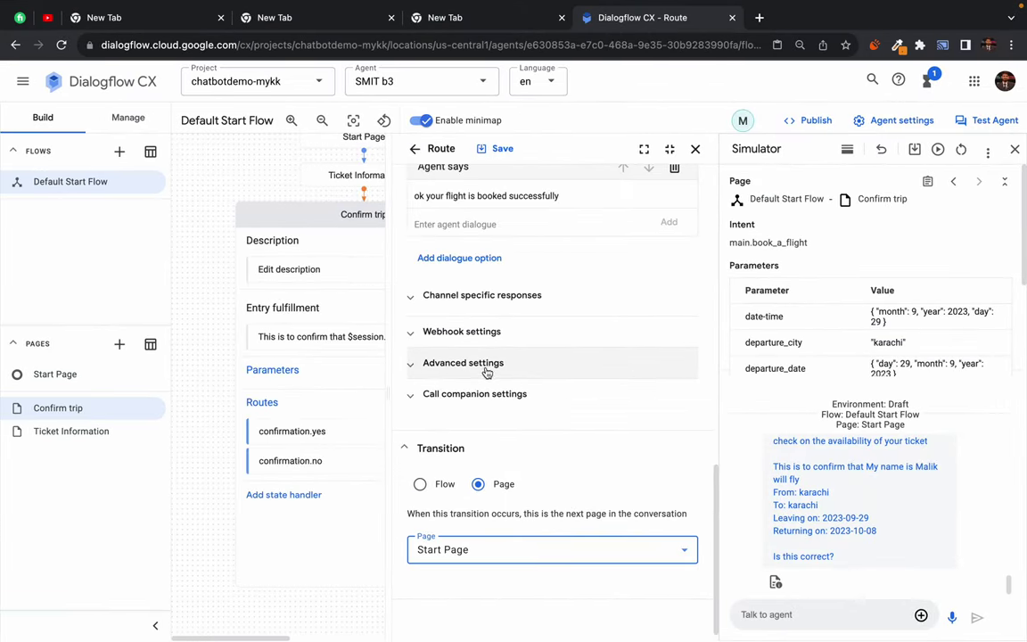
scroll(470, 349, up, 5)
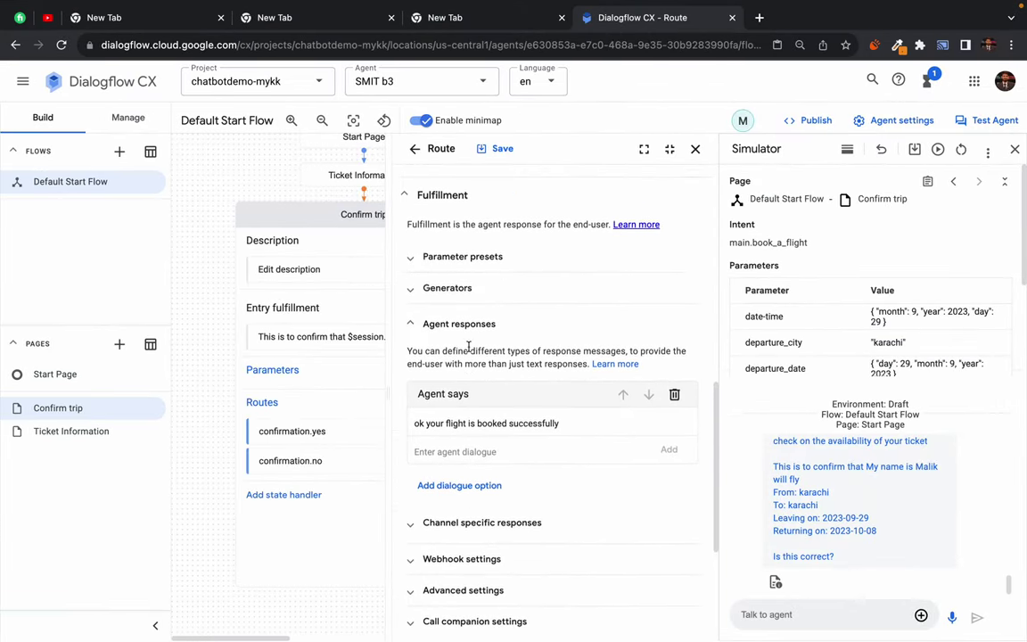
scroll(469, 348, up, 2)
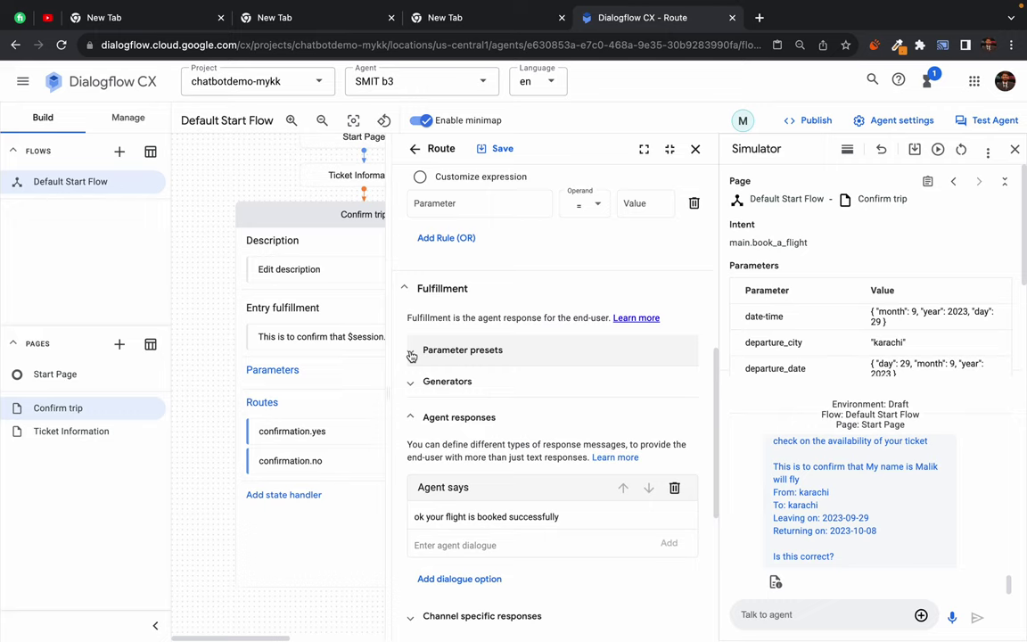
click(411, 355)
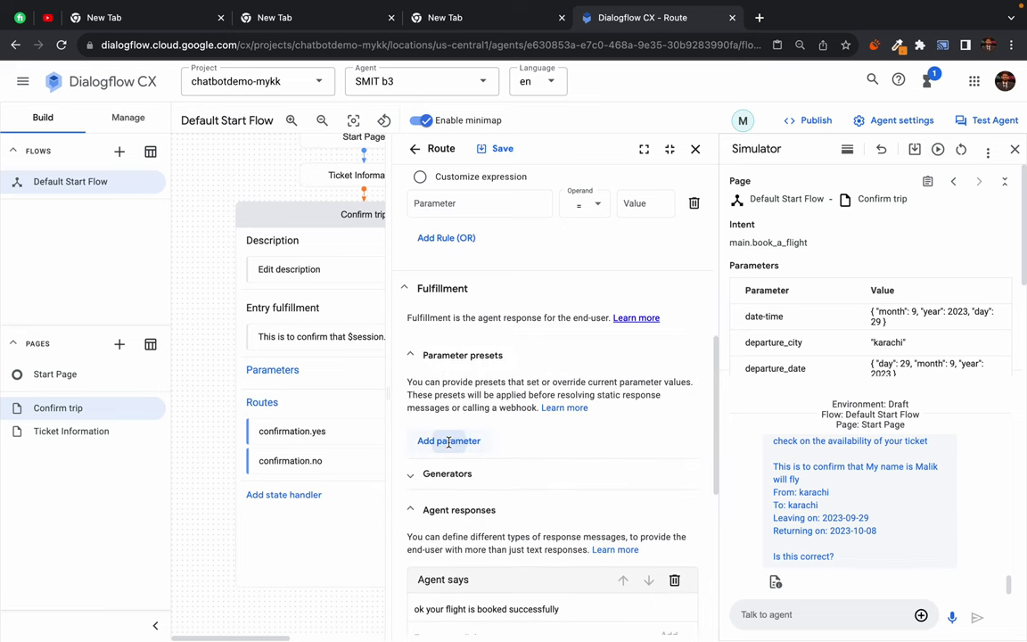
click(442, 376)
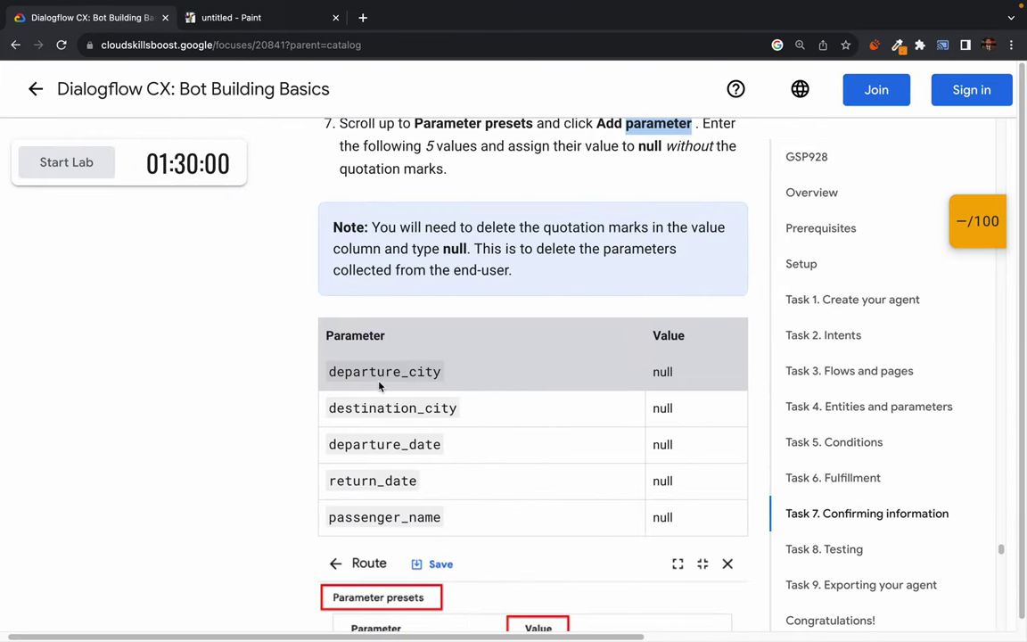
double_click(339, 372)
key(ctrl+c)
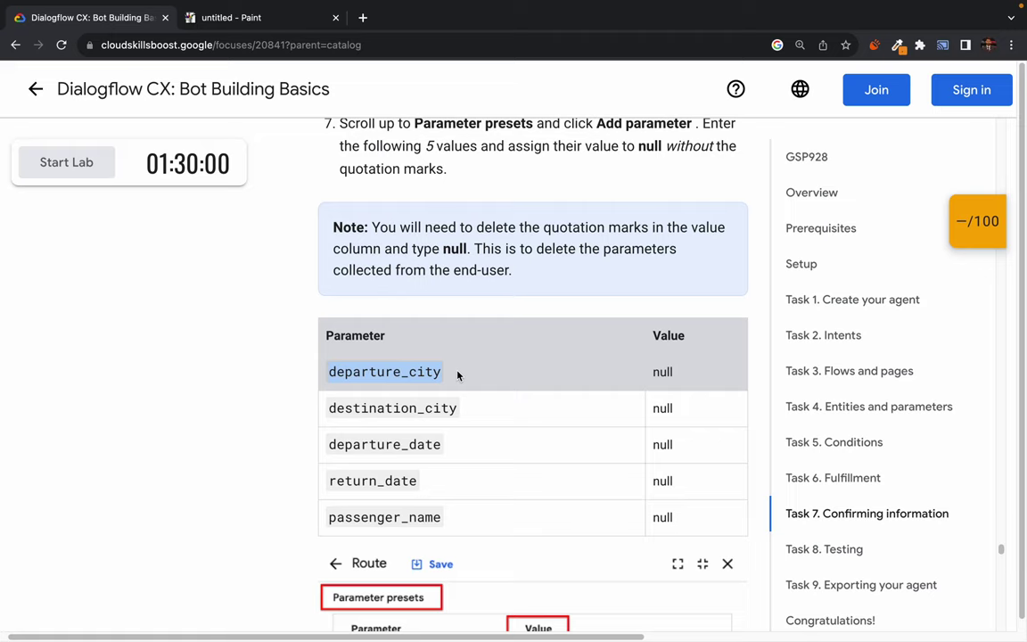
key(ctrl+Left)
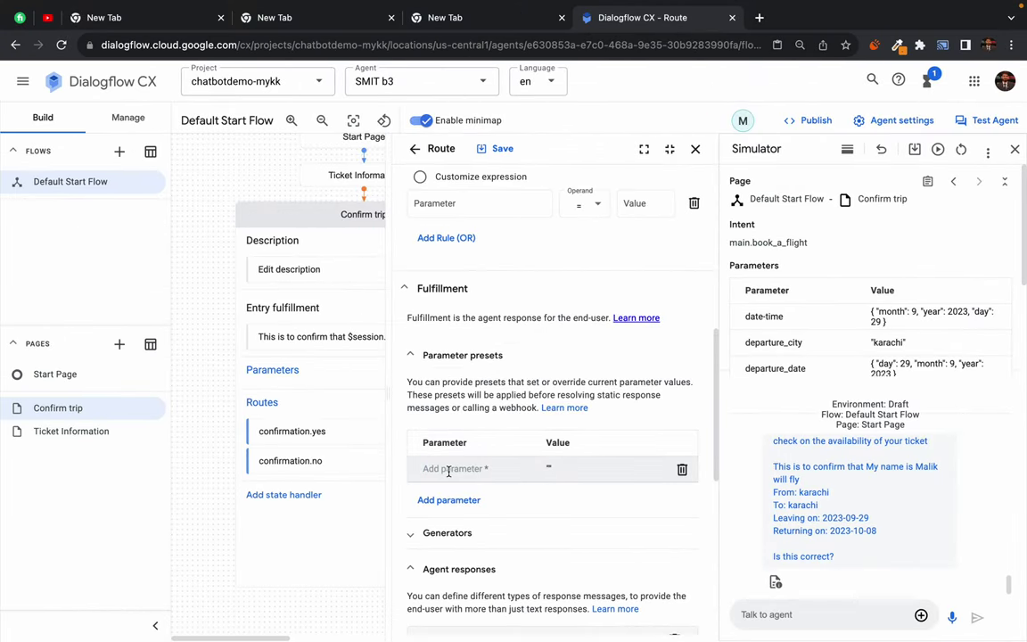
click(448, 469)
key(ctrl+v)
key(BackSpace)
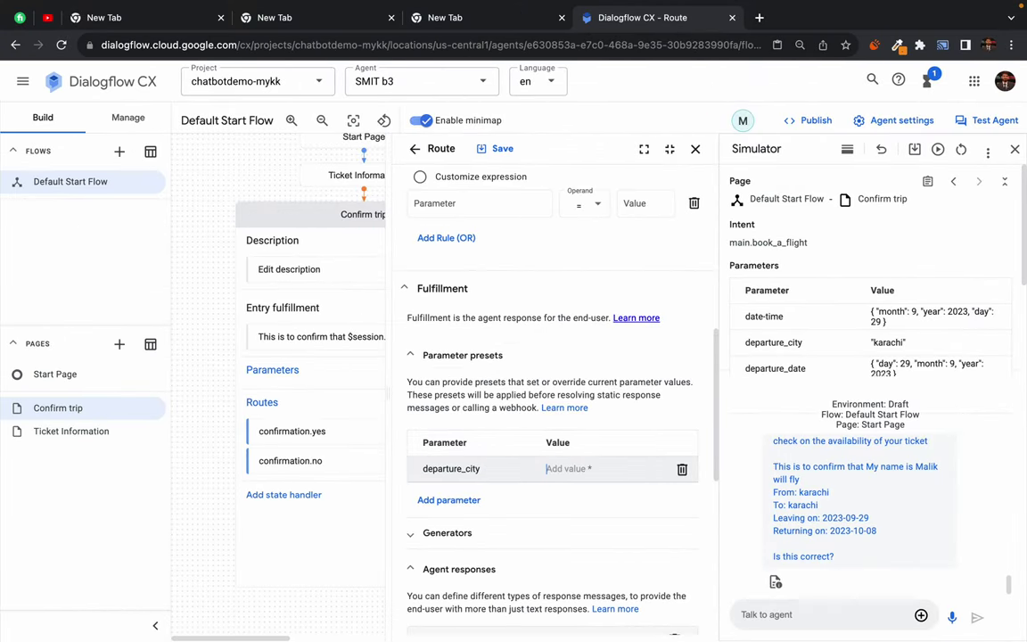
text(null)
Copy destination_city from the lab guide and add it to the route's parameter presets with the value null.
key(ctrl+Right)
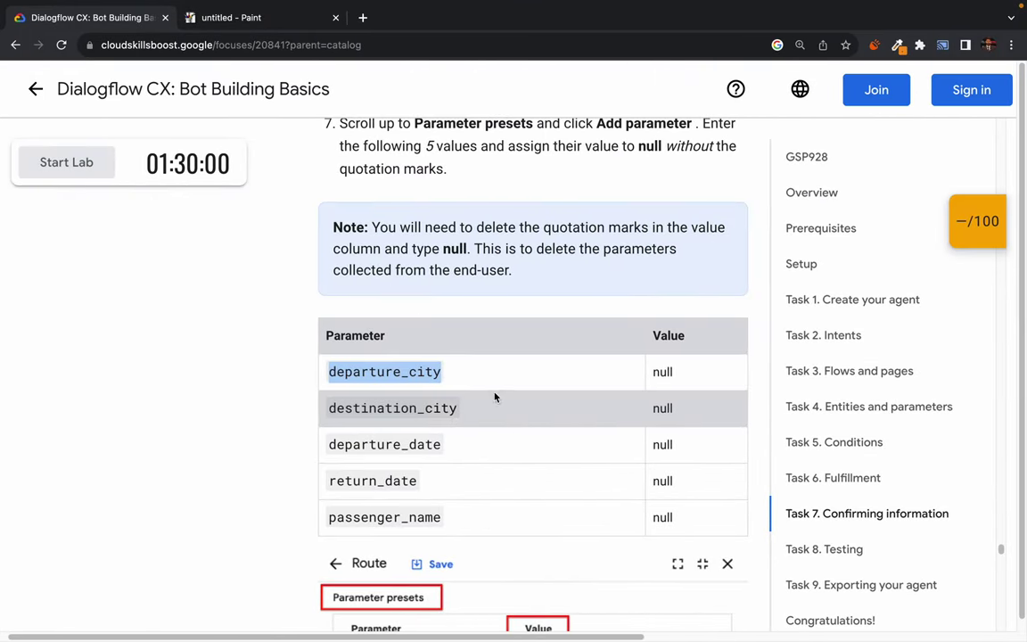
double_click(390, 408)
key(ctrl+c)
key(ctrl+Left)
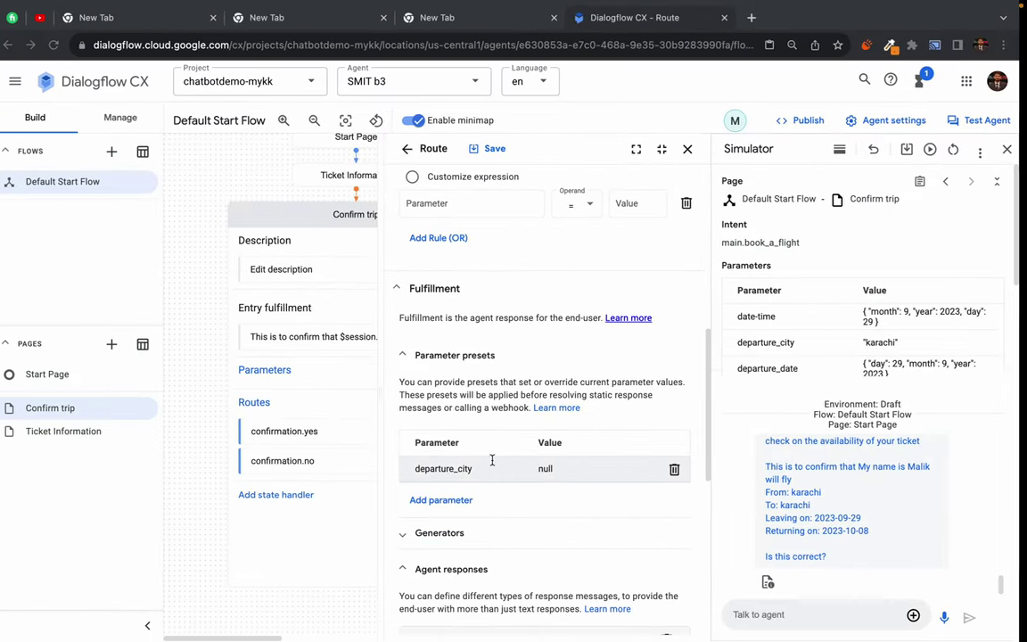
click(463, 500)
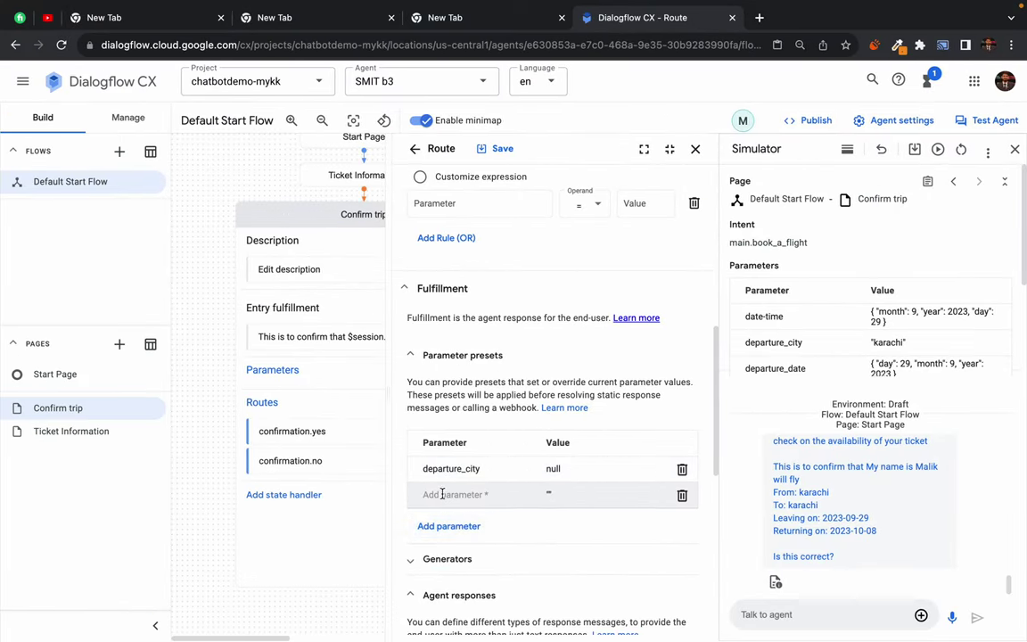
key(ctrl+v)
key(BackSpace)
text(y)
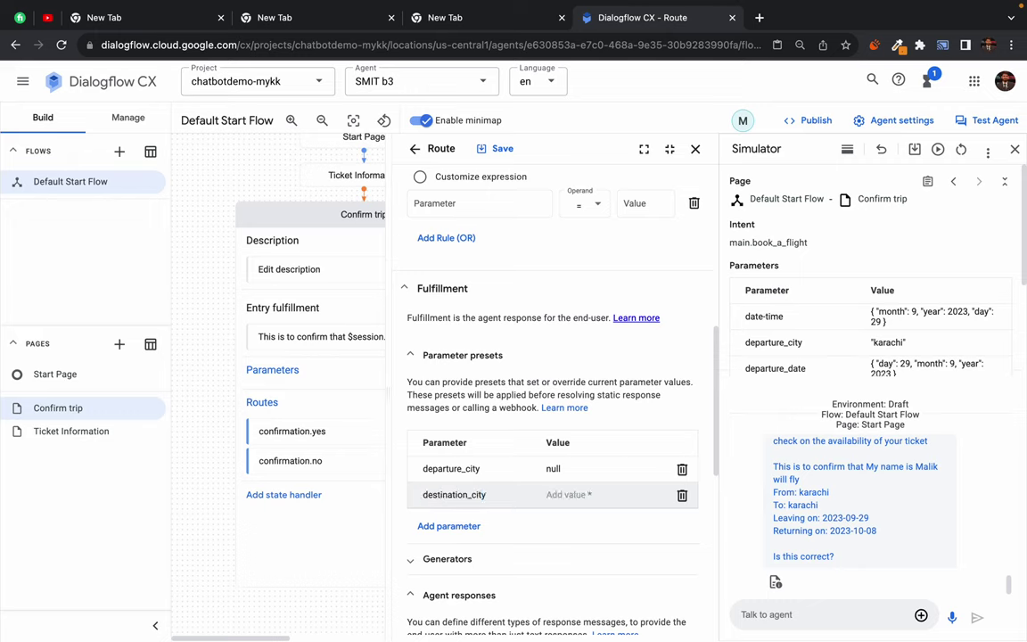
text(null)
Add a departure_date parameter preset to the route with the value null, using the name from the lab guide.
click(451, 525)
key(ctrl+Right)
double_click(429, 445)
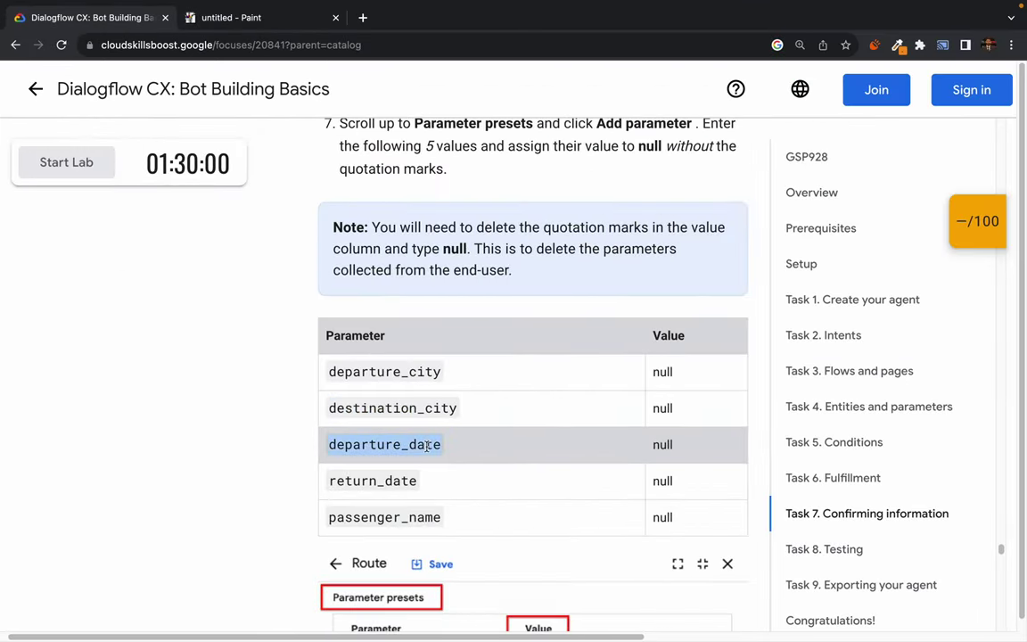
key(super+c)
key(ctrl+Left)
click(464, 519)
key(super+v)
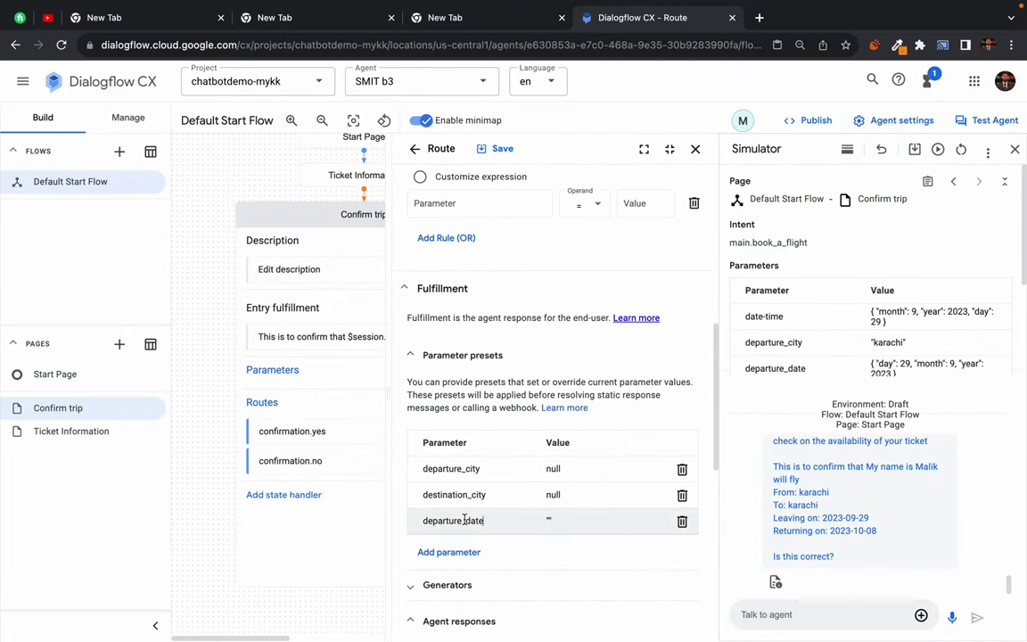
click(548, 520)
text(null)
Add the lab guide's return_date parameter to the route's presets and set its value to null.
key(ctrl+Right)
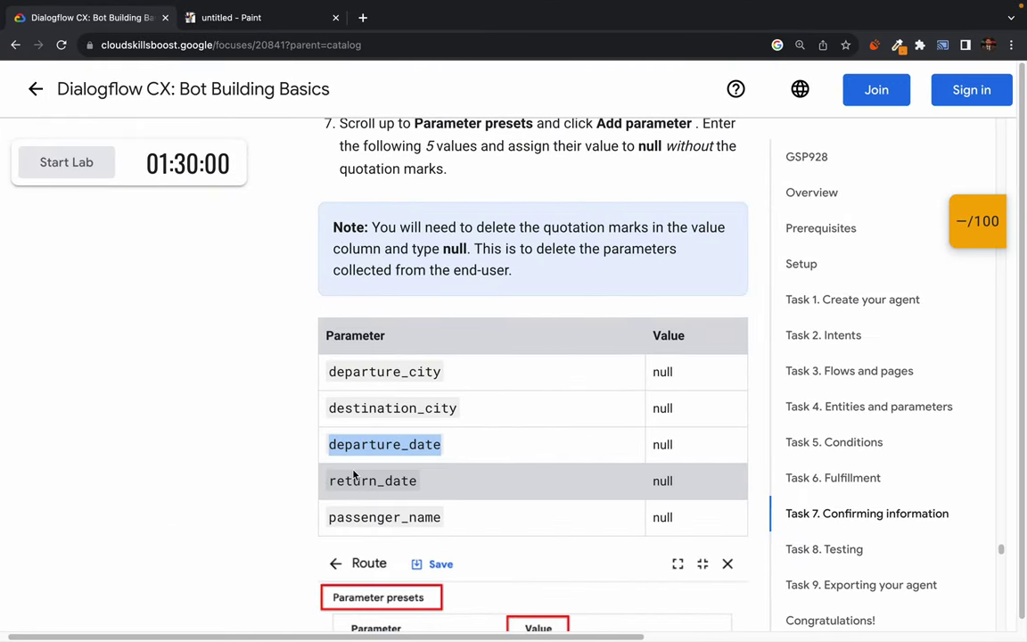
double_click(356, 483)
key(ctrl+Left)
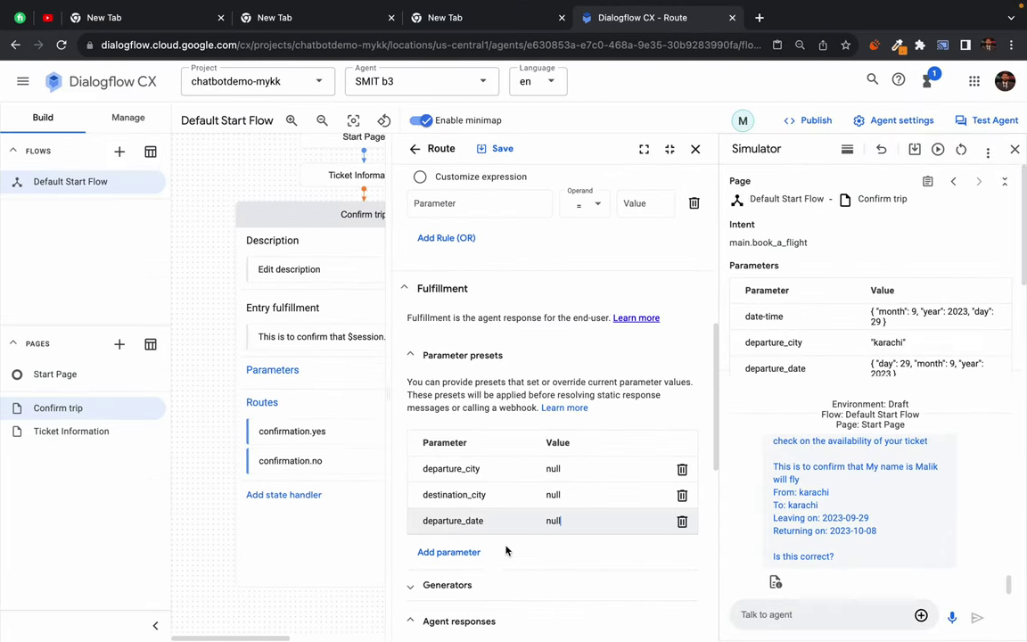
click(452, 550)
key(ctrl+v)
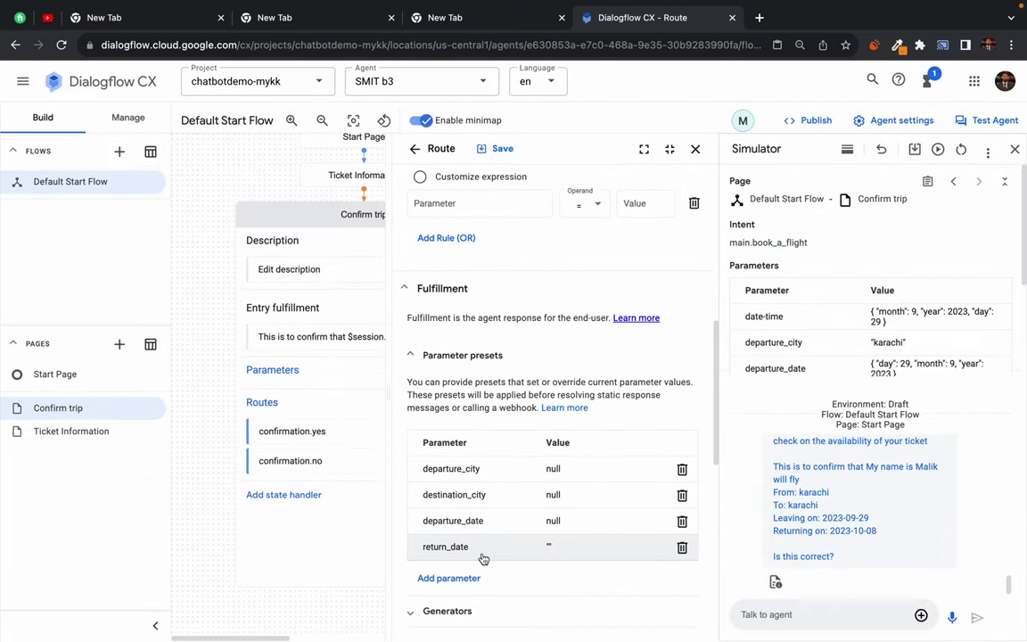
click(550, 545)
text(null)
Add a passenger_name parameter preset copied from the lab guide and set its value to null.
click(448, 577)
key(ctrl+Right)
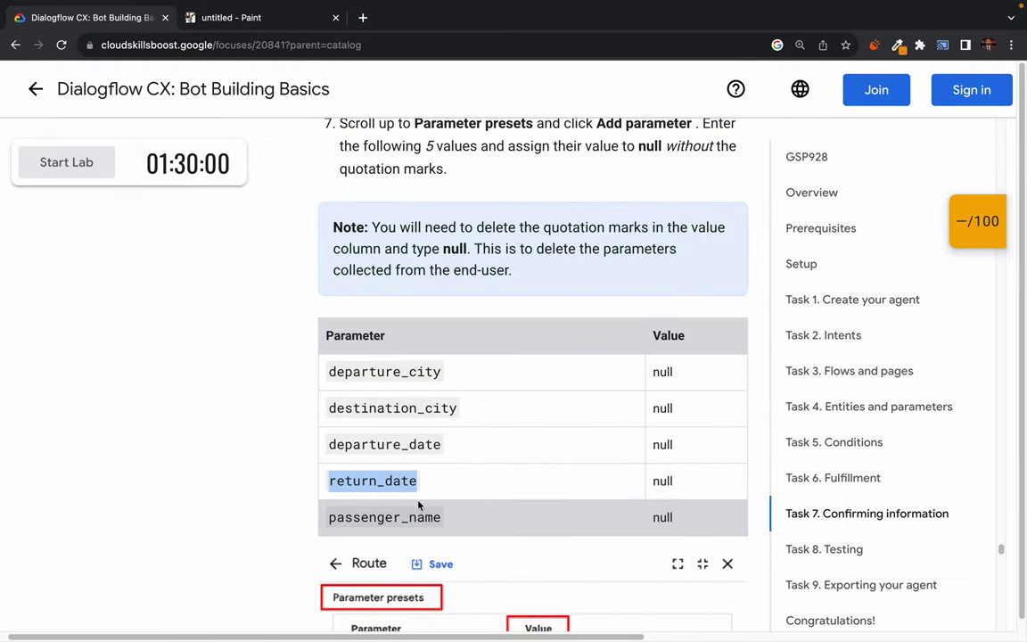
double_click(410, 511)
key(ctrl+Left)
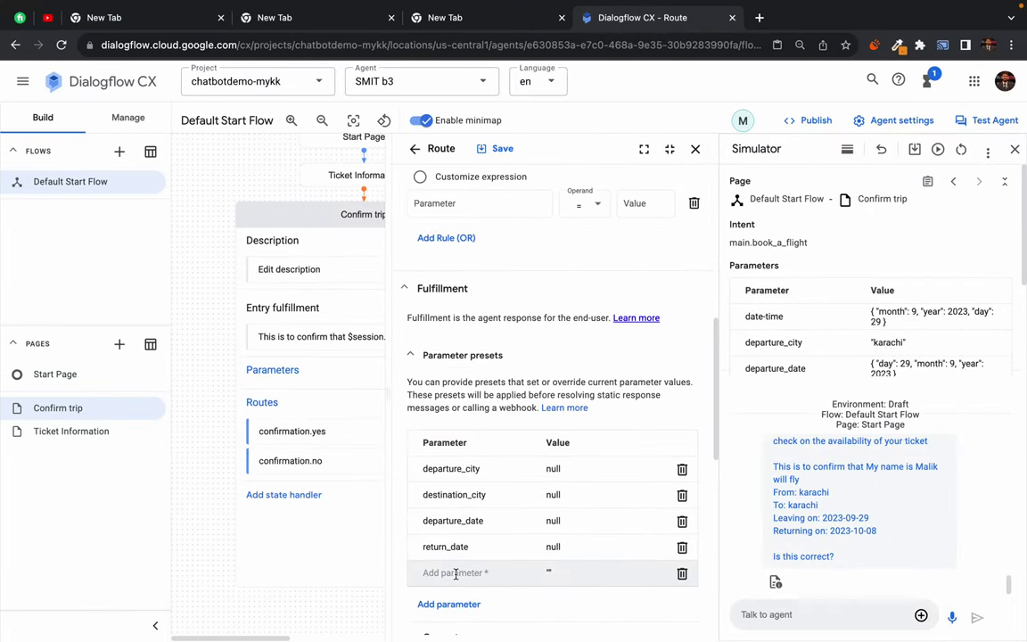
click(447, 571)
key(ctrl+v)
click(551, 573)
text(nu)
Save the confirmation.yes route, then close the route editor and the simulator.
scroll(436, 394, down, 3)
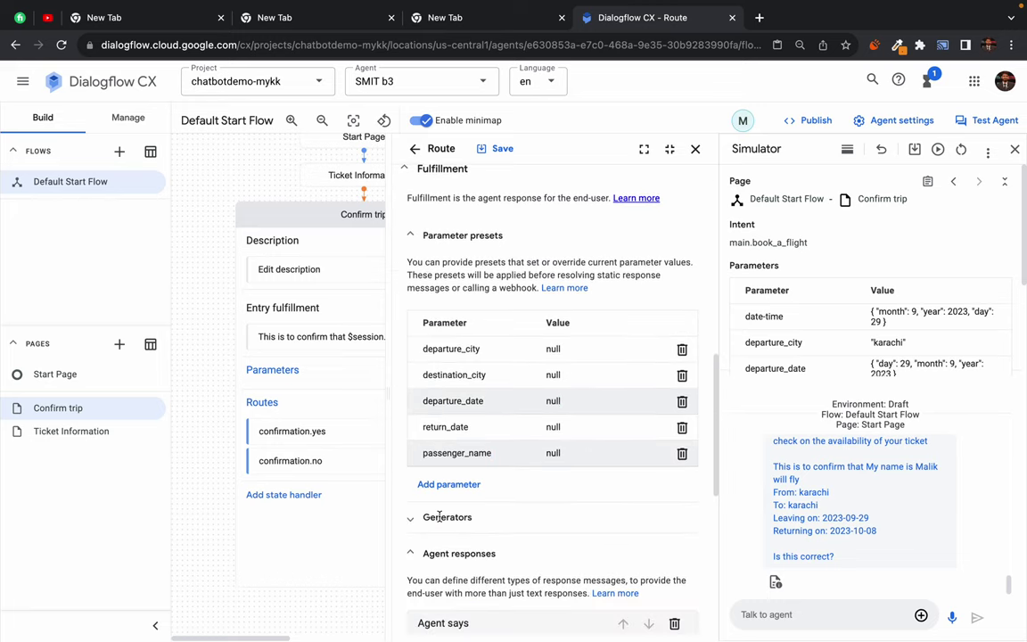
click(495, 149)
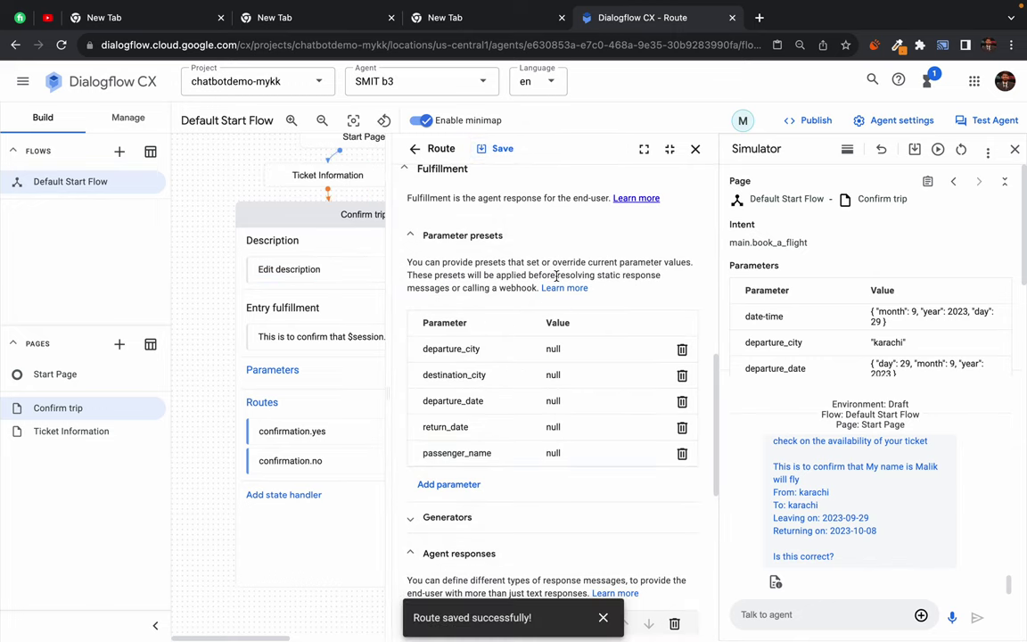
click(695, 149)
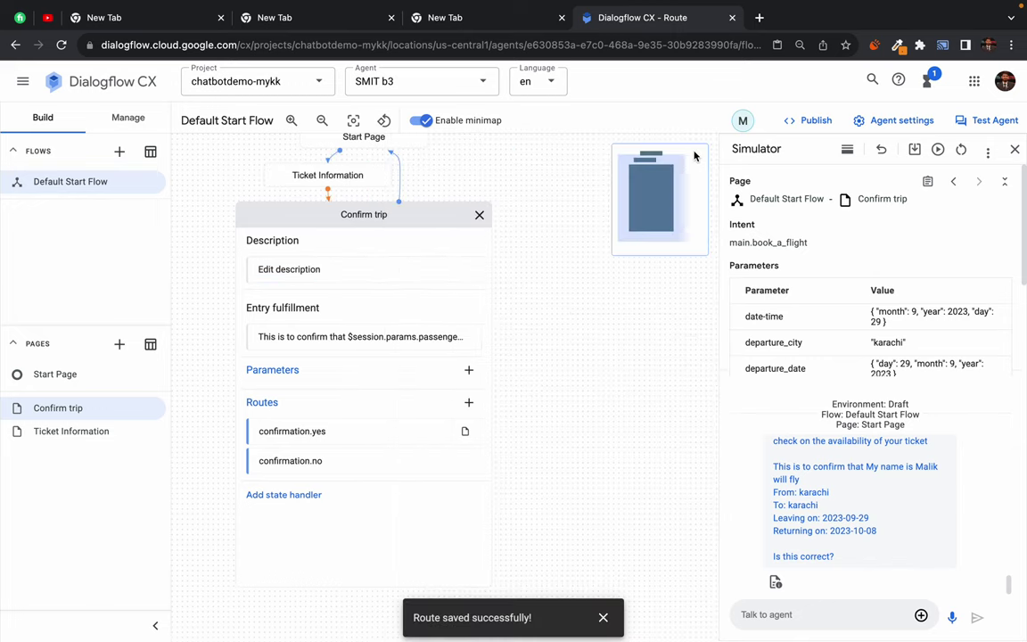
click(1014, 149)
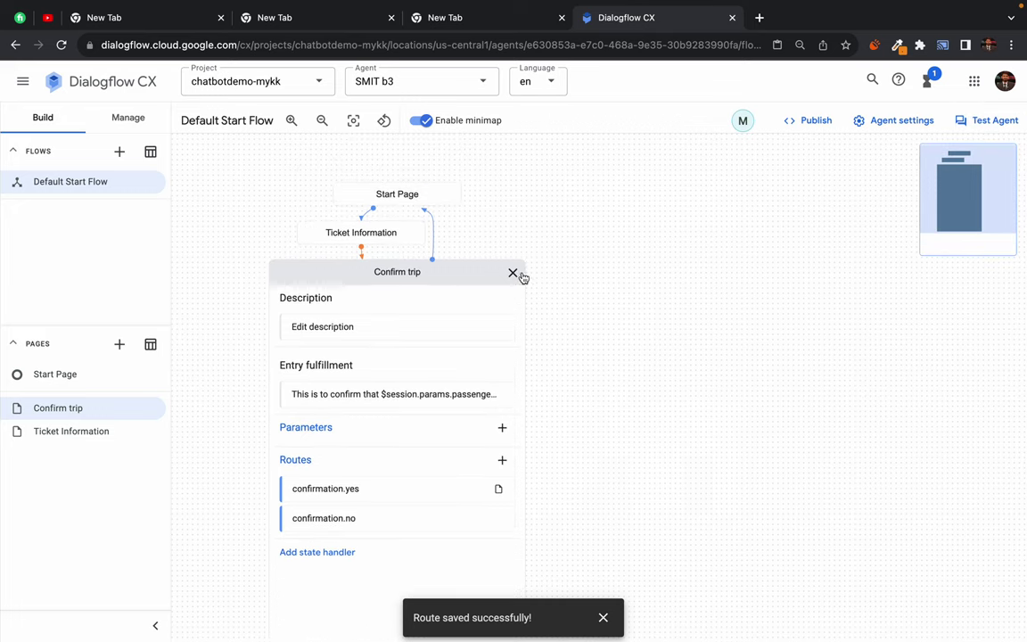
Collapse the Confirm trip page, then expand it again and open its confirmation.no route for editing.
click(518, 274)
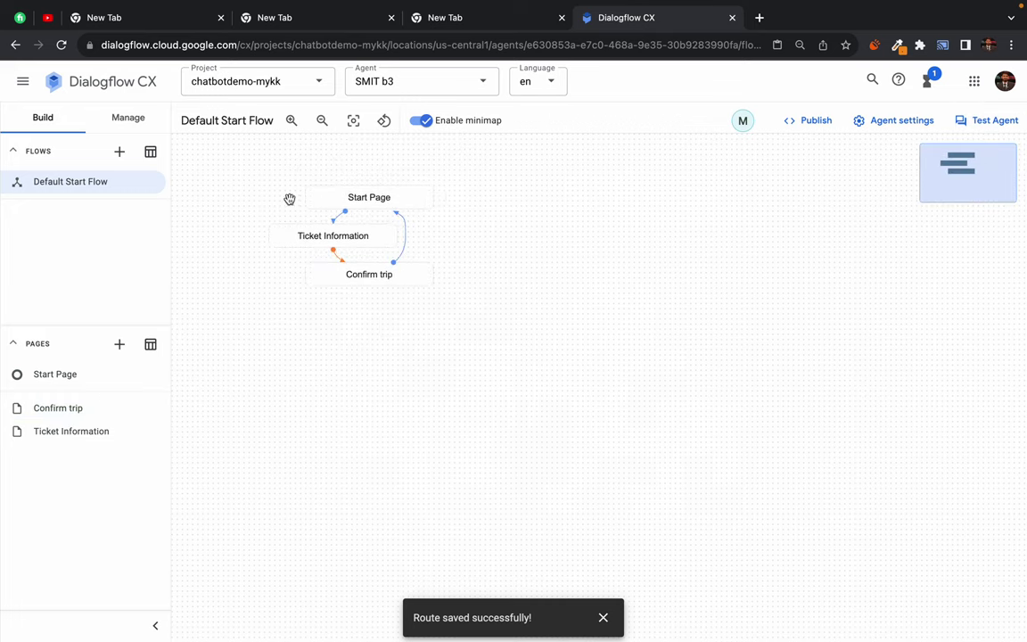
click(292, 121)
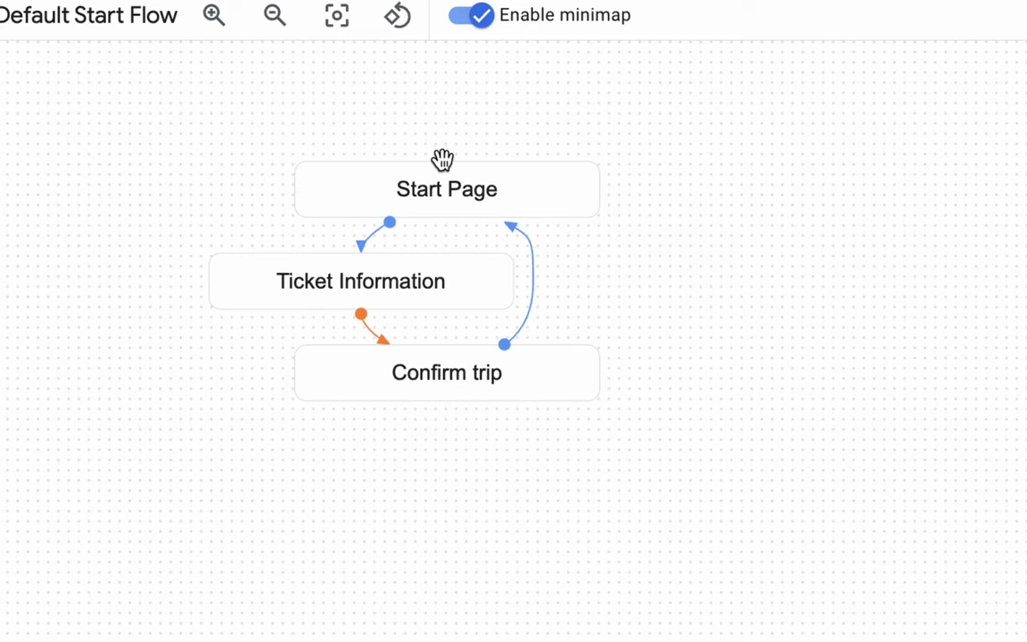
click(472, 385)
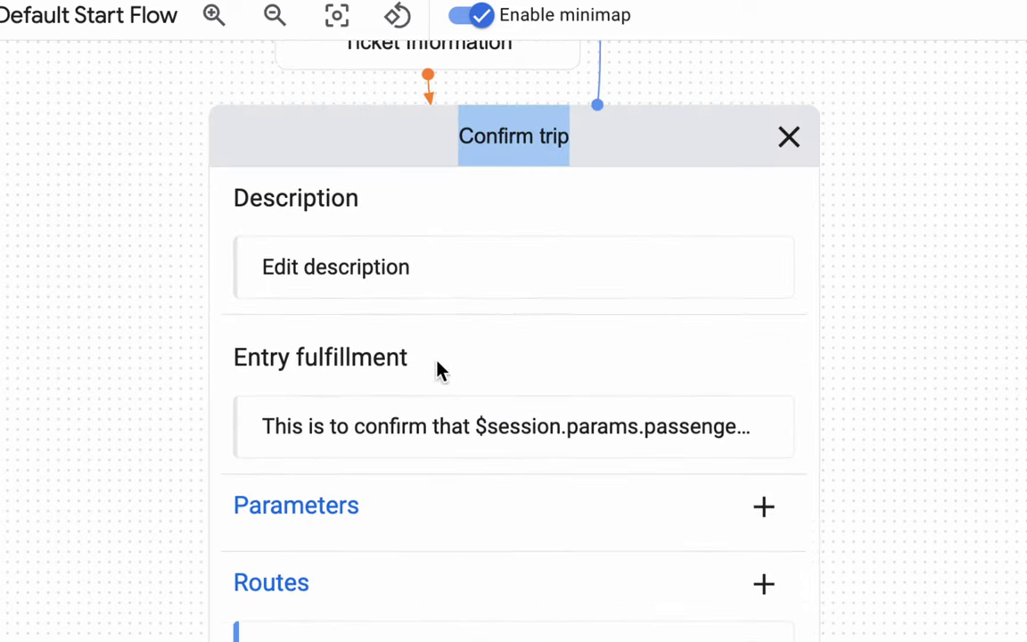
scroll(373, 624, down, 3)
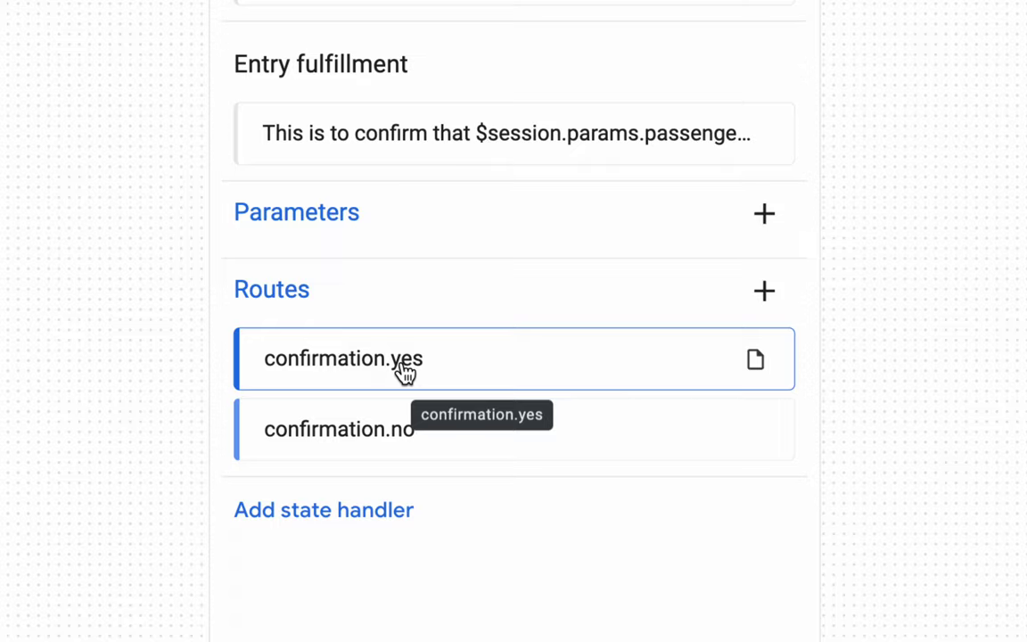
double_click(380, 478)
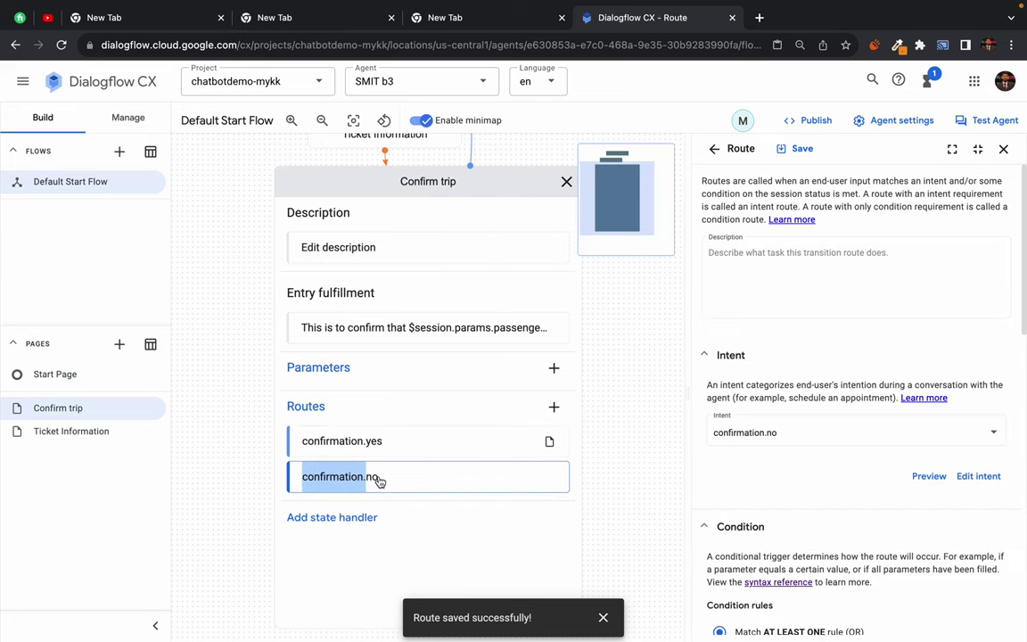
Expand the confirmation.no route's parameter presets and set its transition page to Ticket Information.
scroll(819, 526, down, 1)
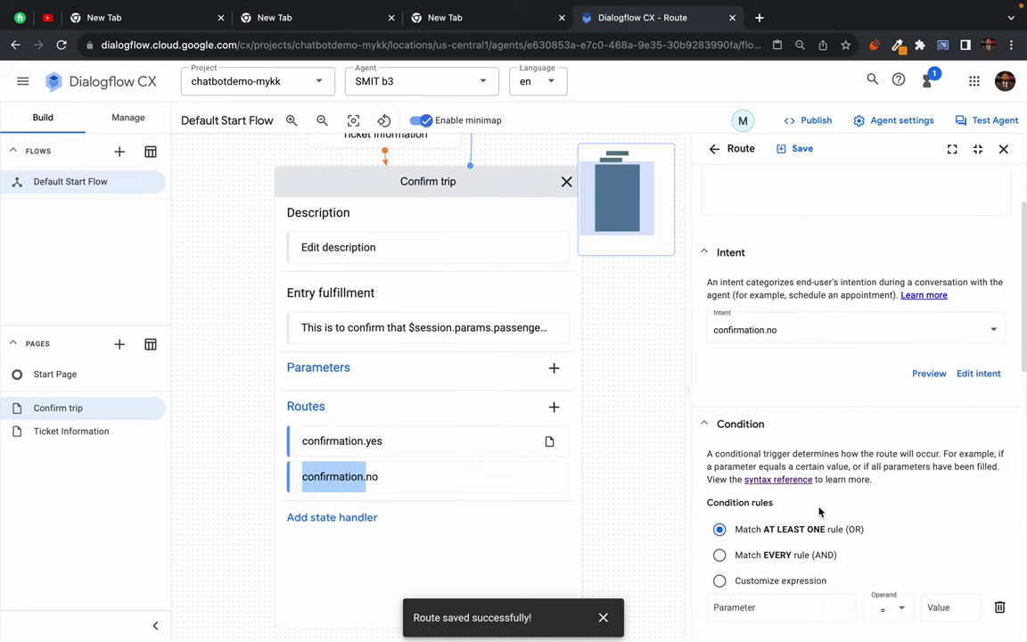
scroll(775, 435, up, 1)
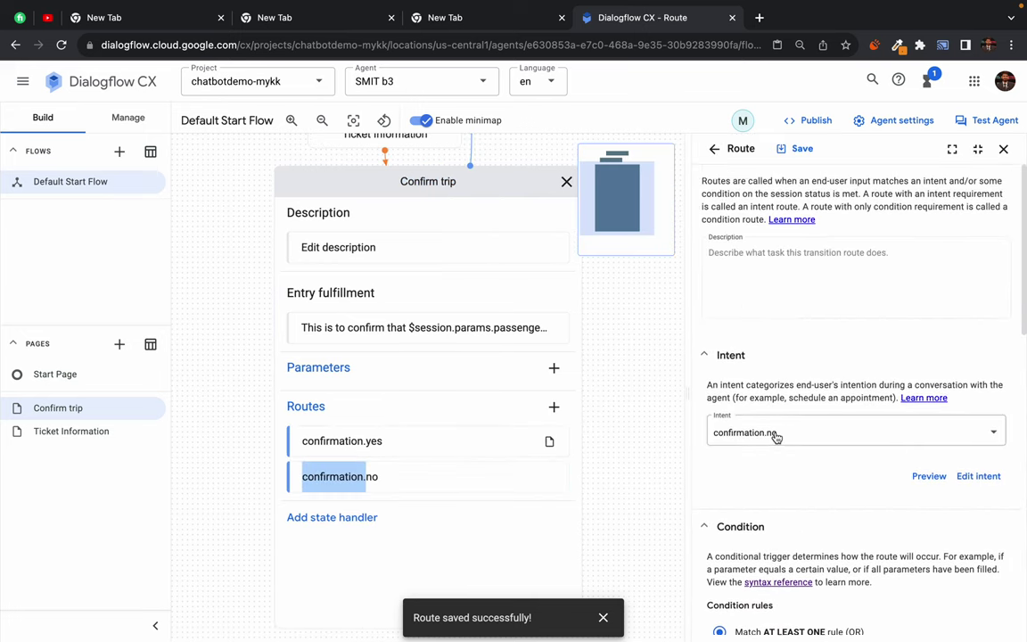
scroll(776, 436, down, 5)
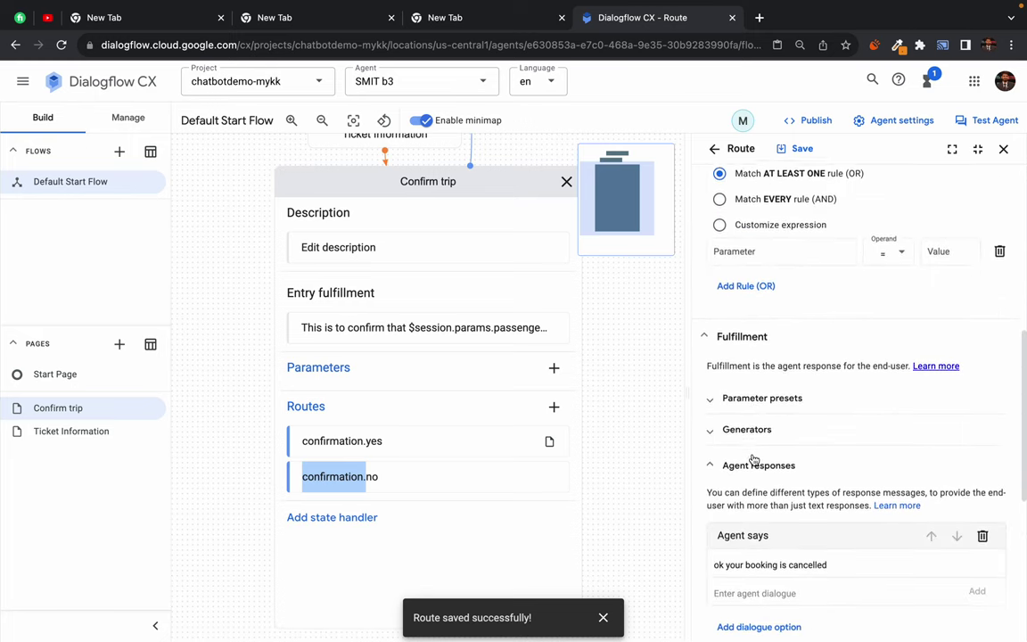
click(713, 398)
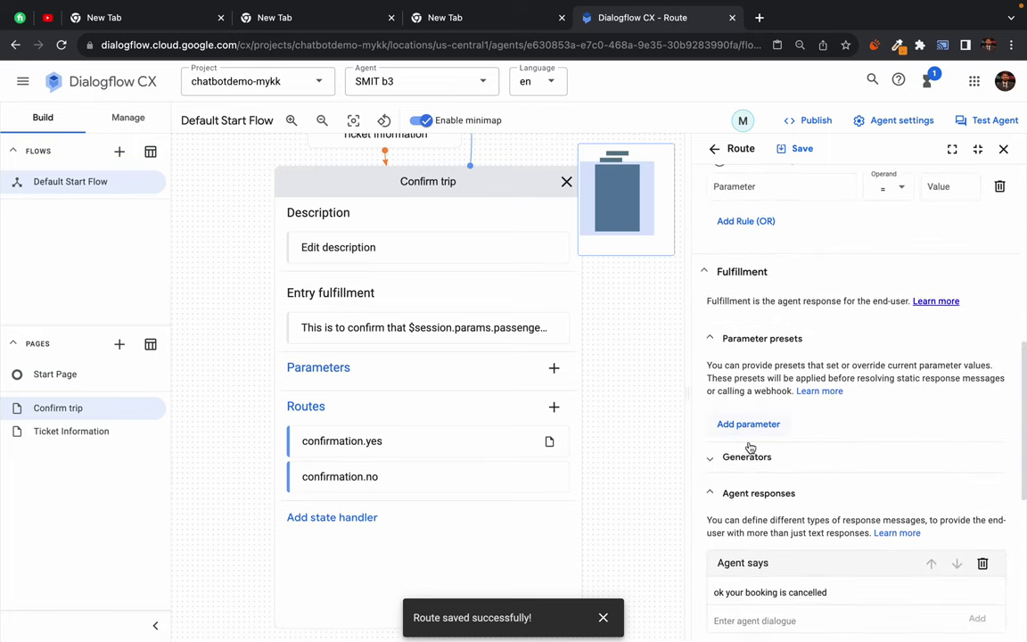
scroll(749, 447, down, 4)
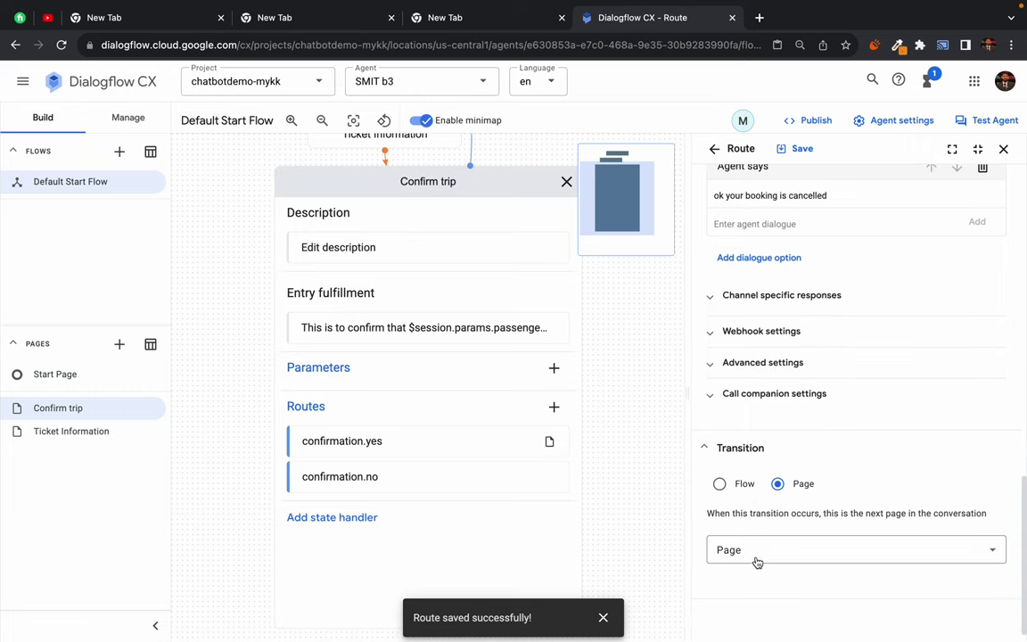
click(755, 560)
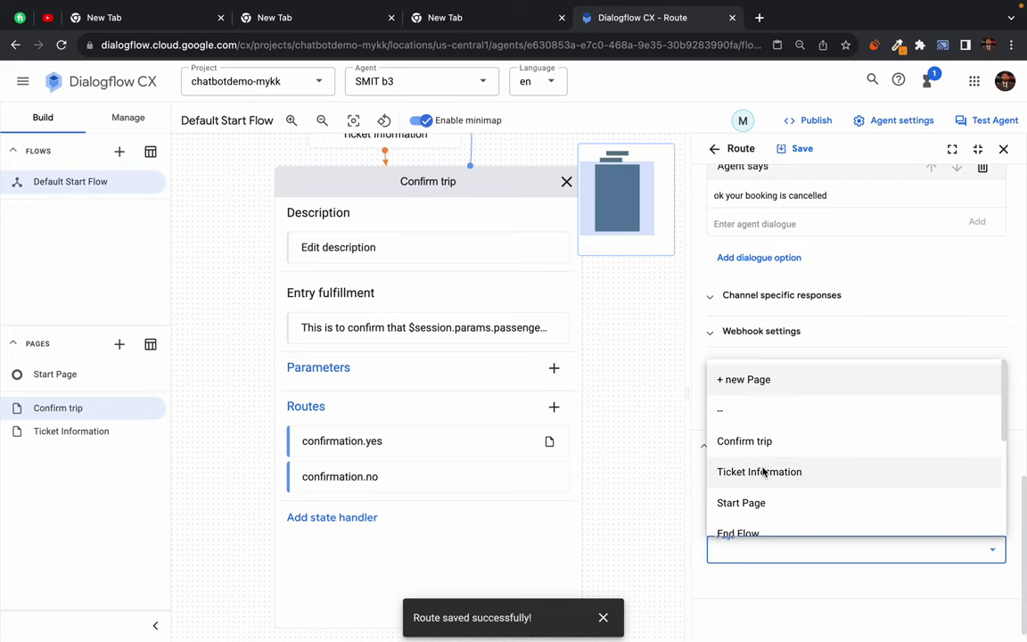
click(758, 472)
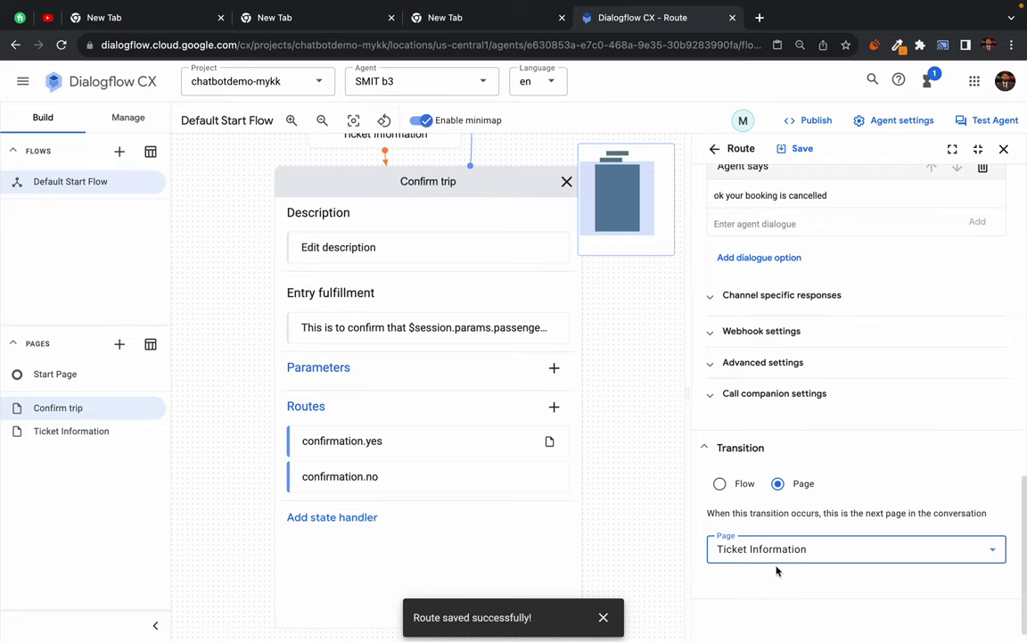
Add a departure_city parameter preset to the confirmation.no route, copying the name from the lab guide, and set its value to null.
scroll(749, 196, up, 2)
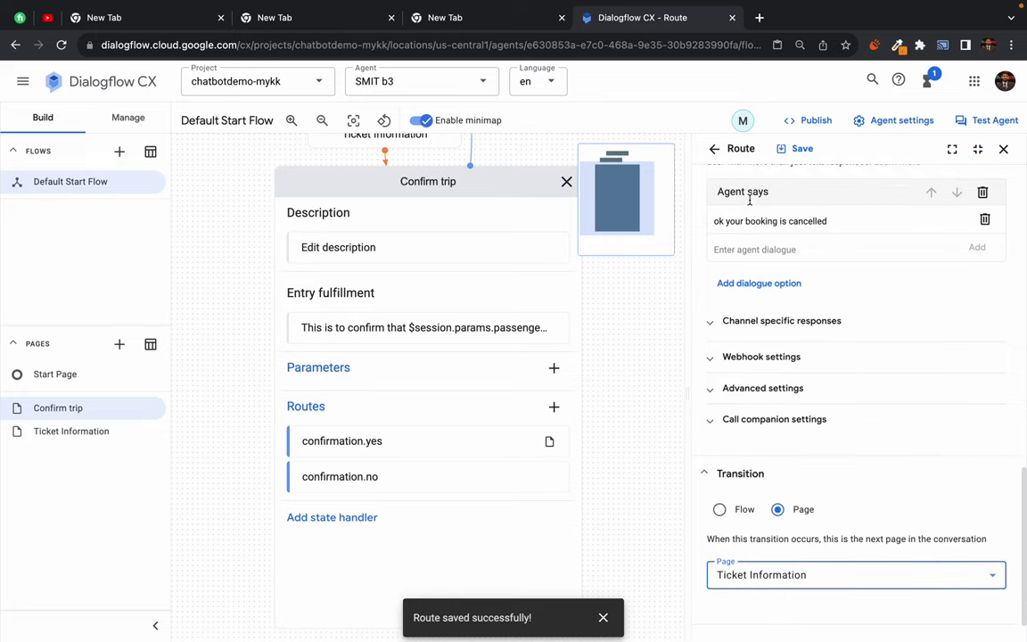
scroll(748, 200, up, 1)
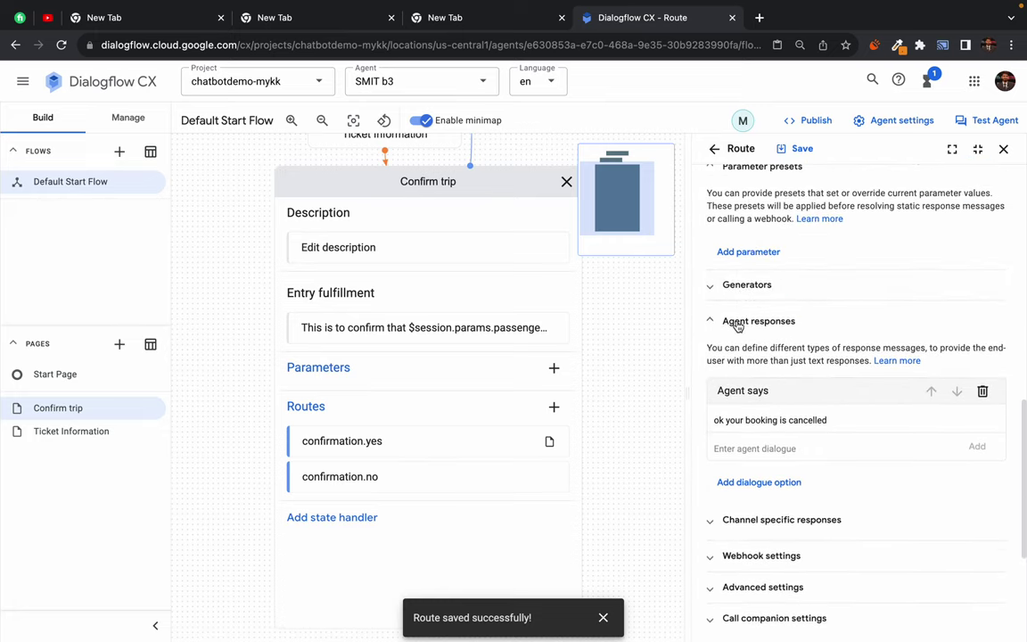
scroll(747, 314, up, 2)
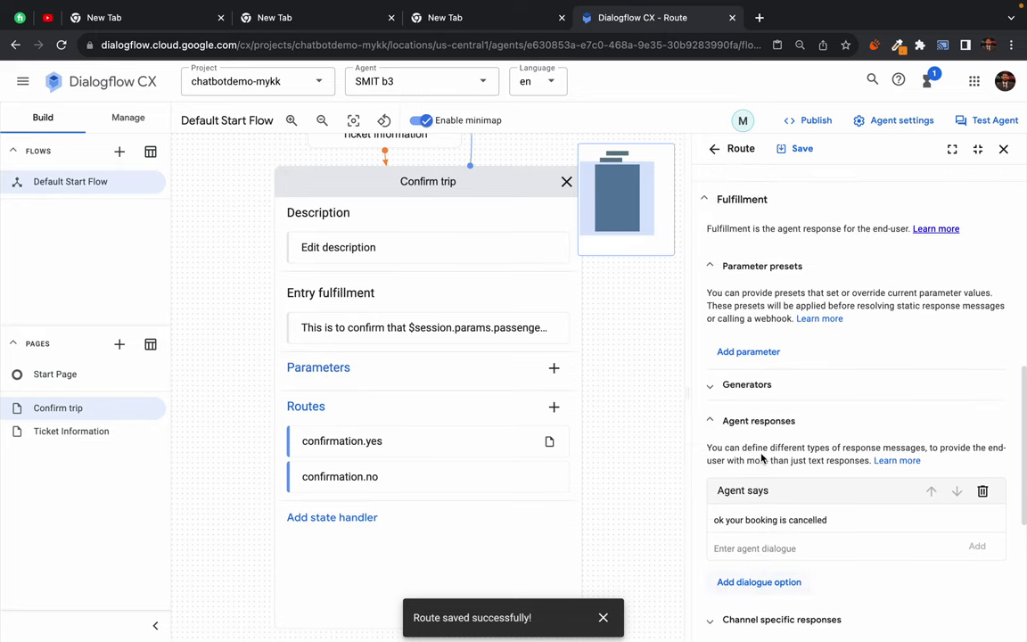
click(748, 369)
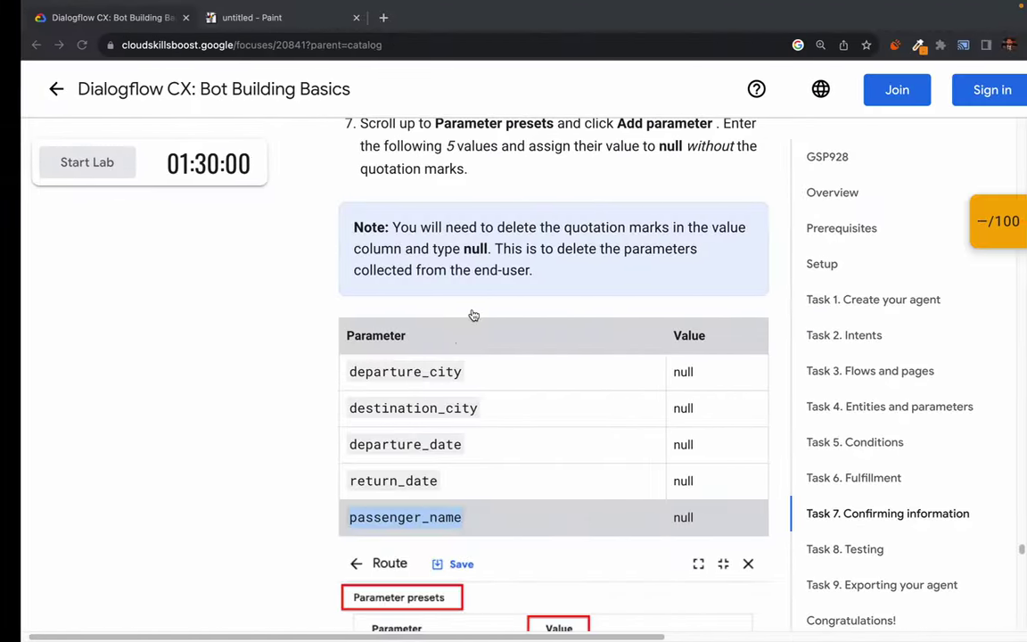
double_click(408, 372)
key(ctrl+c)
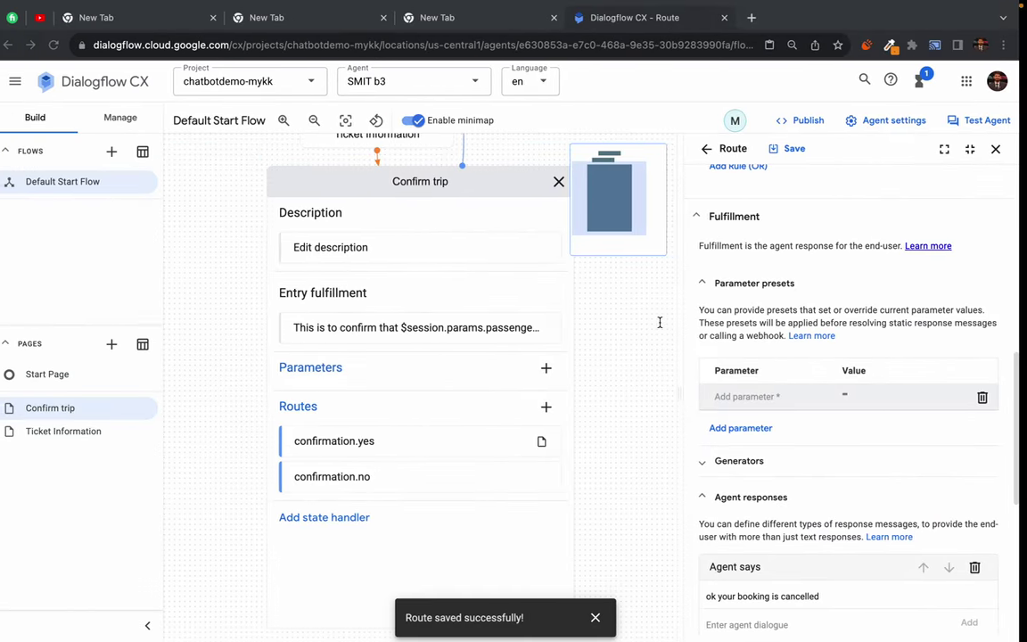
click(744, 397)
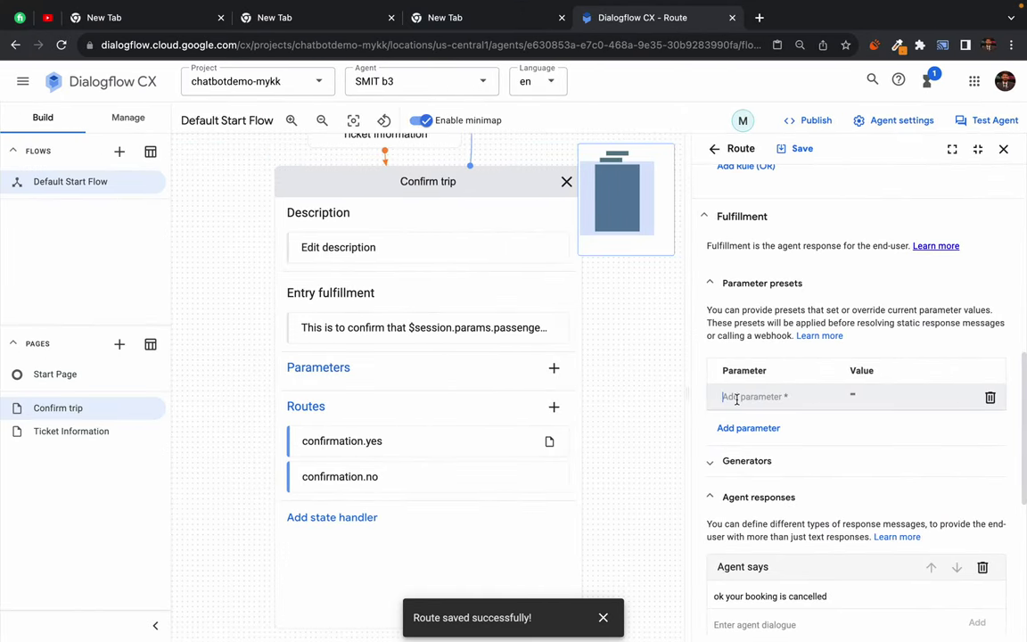
key(ctrl+v)
click(855, 394)
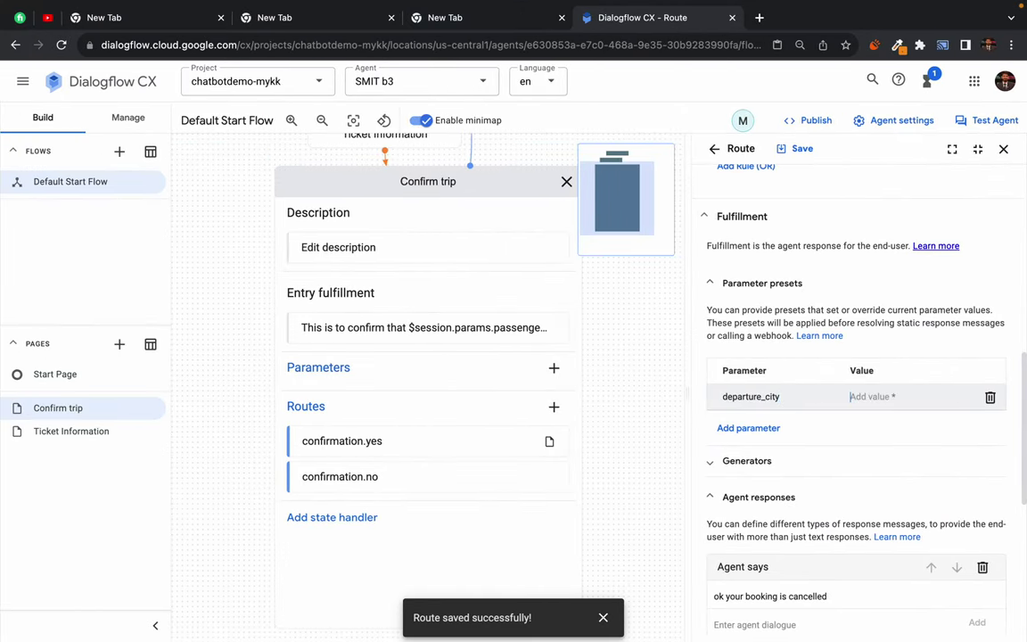
text(null)
Add the lab guide's destination_city parameter to the confirmation.no presets with the value null.
click(746, 427)
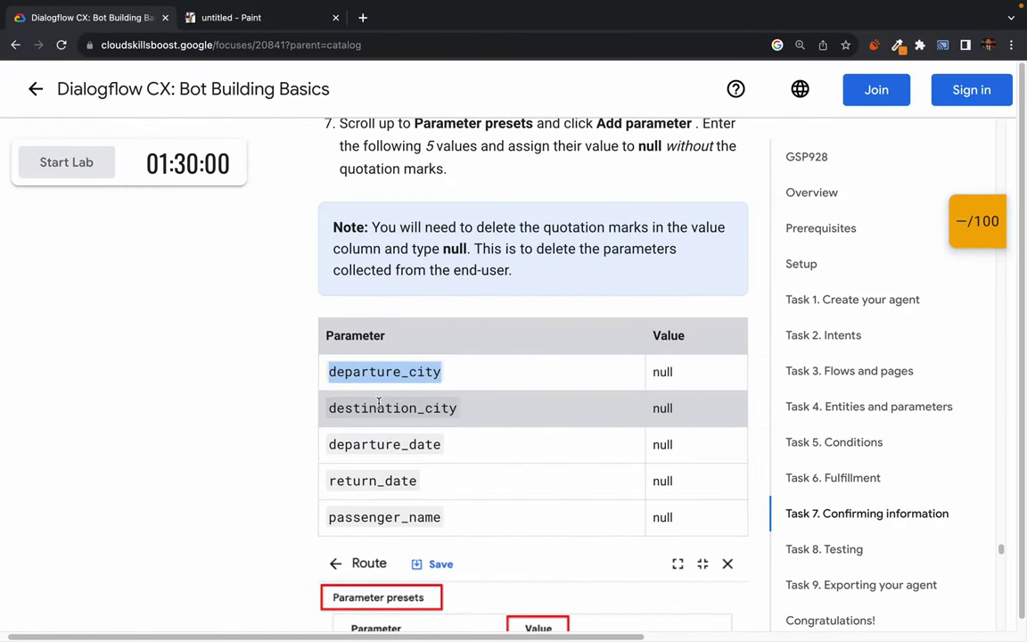
double_click(379, 408)
key(super+c)
key(ctrl+Left)
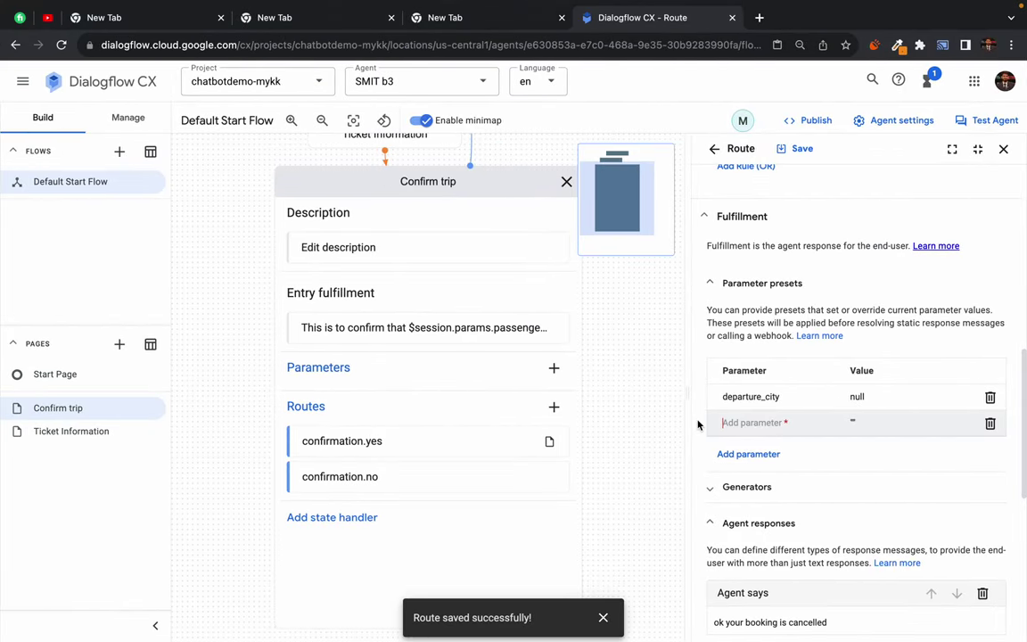
key(super+v)
click(871, 425)
text(null)
Add a departure_date preset to the confirmation.no route, copied from the lab guide, with the value null.
click(758, 453)
key(ctrl+Right)
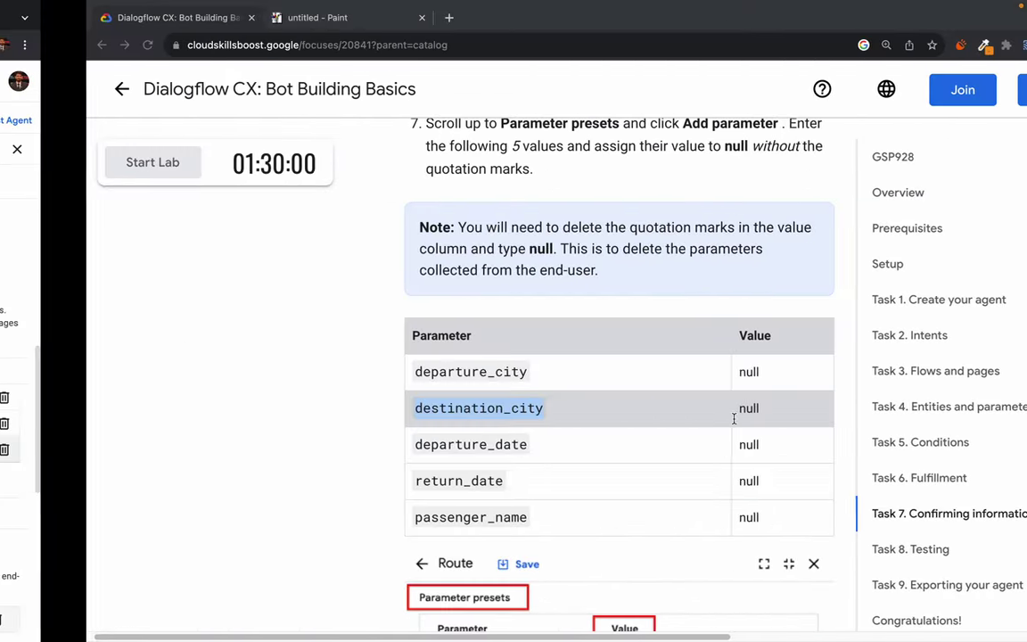
double_click(398, 449)
key(super+c)
key(ctrl+Left)
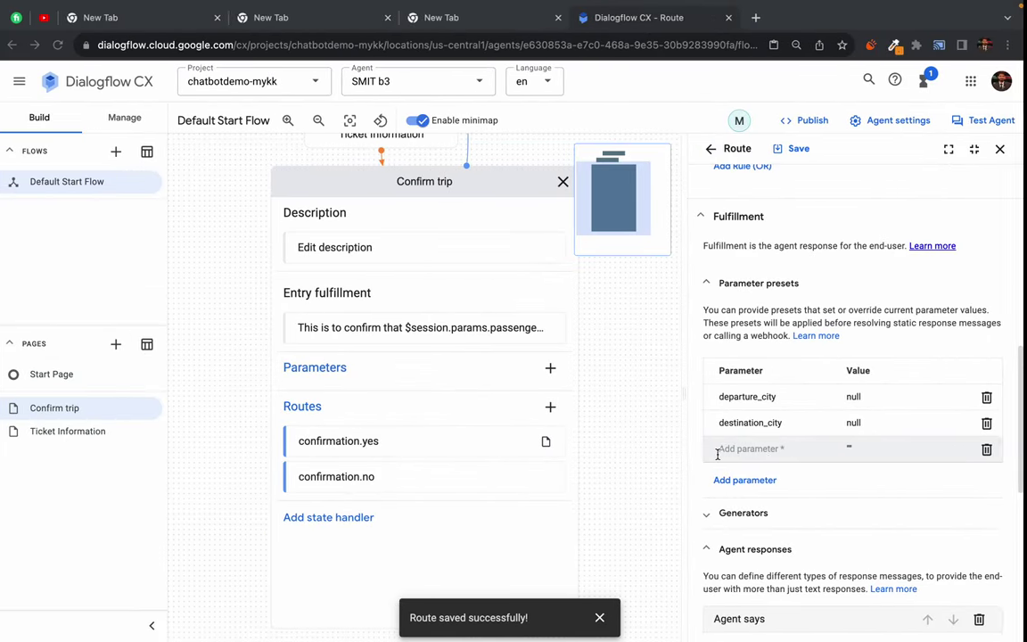
click(749, 448)
key(super+v)
key(Tab)
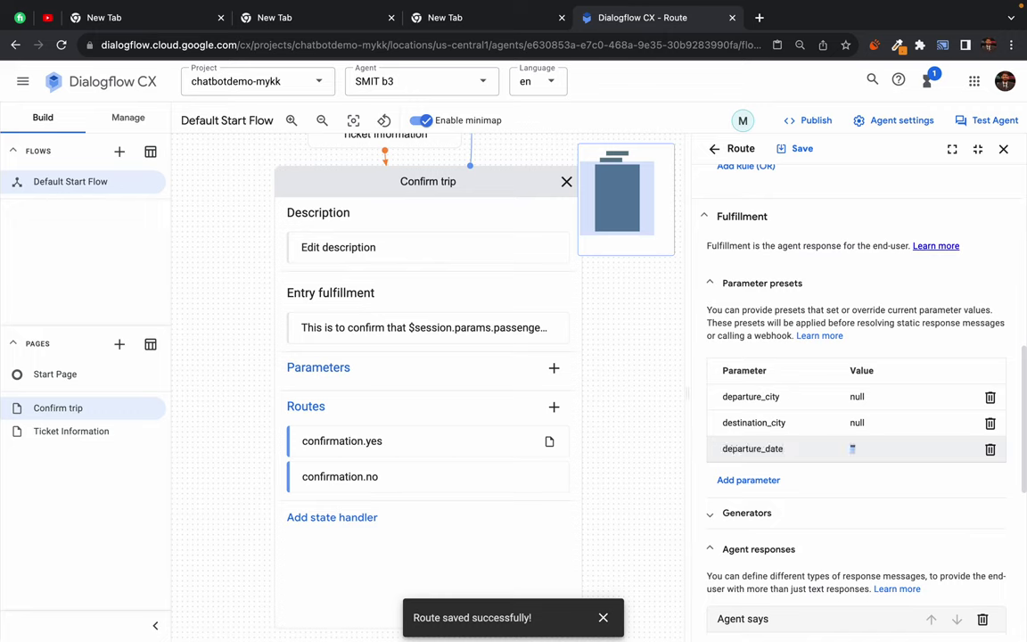
text(null)
key(BackSpace)
key(BackSpace)
text(ll)
Add a return_date preset with the value null to the confirmation.no route and copy the passenger_name parameter from the lab guide.
click(755, 482)
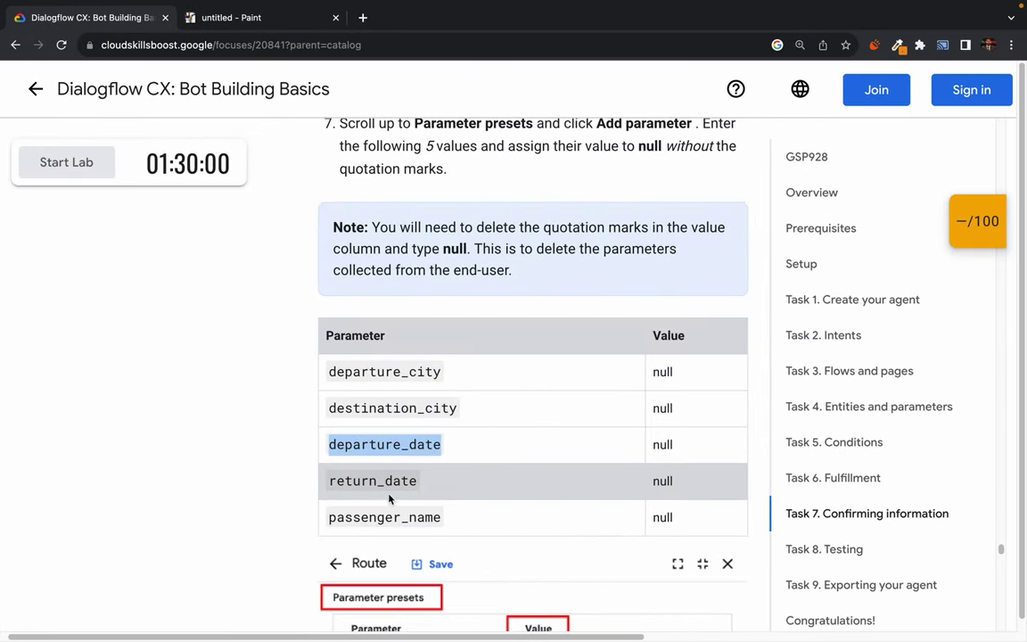
double_click(409, 482)
key(ctrl+c)
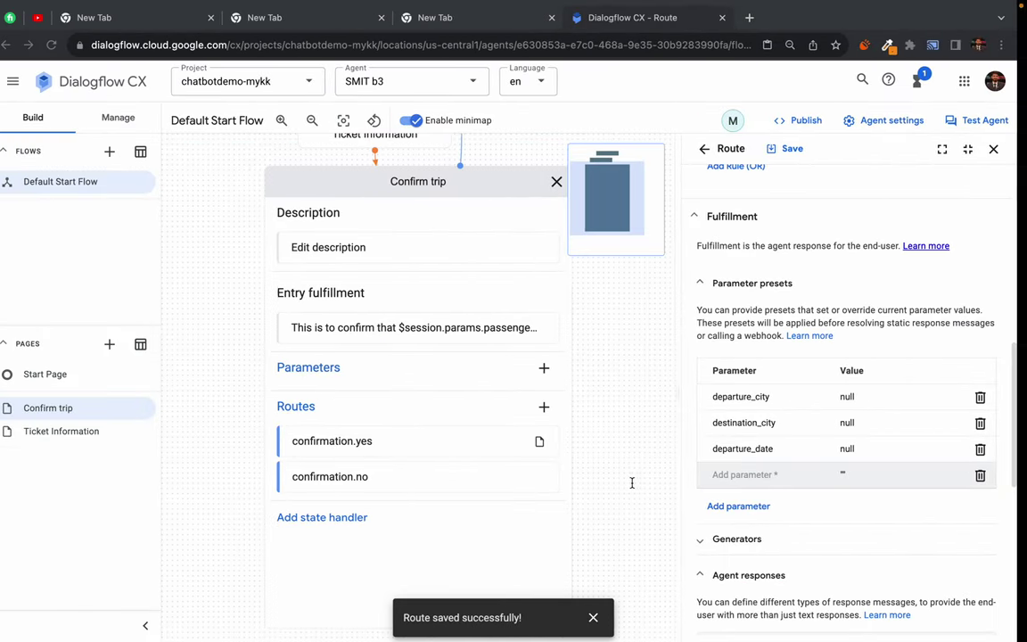
click(740, 475)
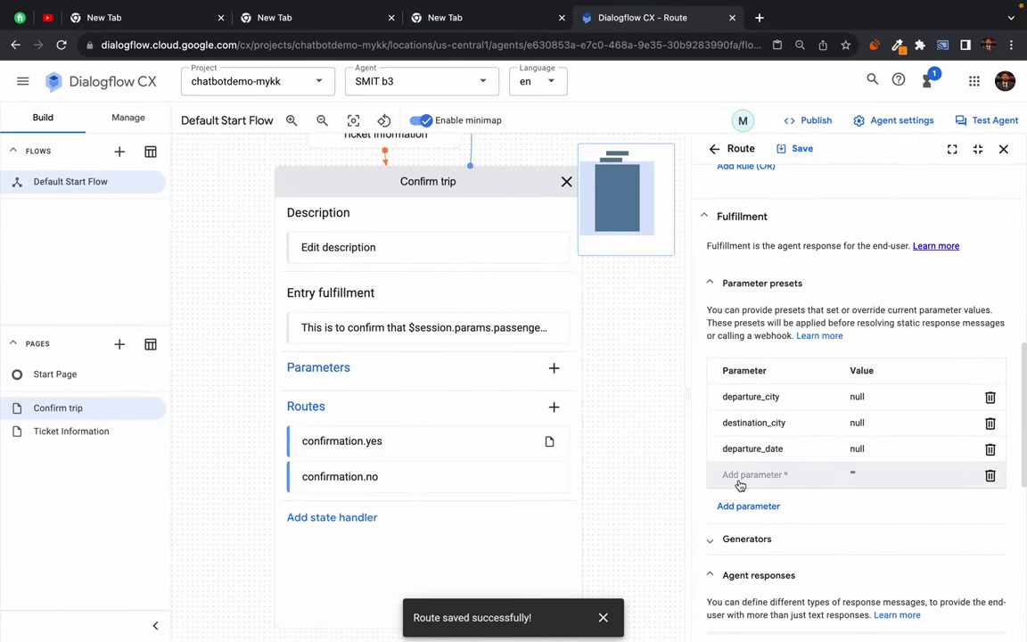
key(ctrl+v)
click(871, 474)
key(BackSpace)
key(BackSpace)
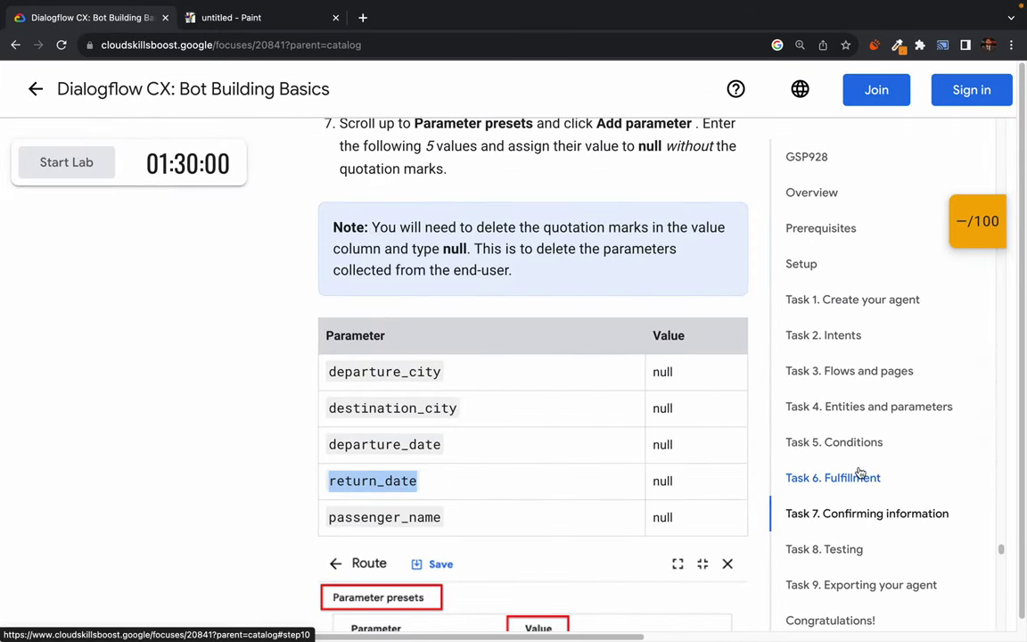
double_click(546, 518)
key(super+c)
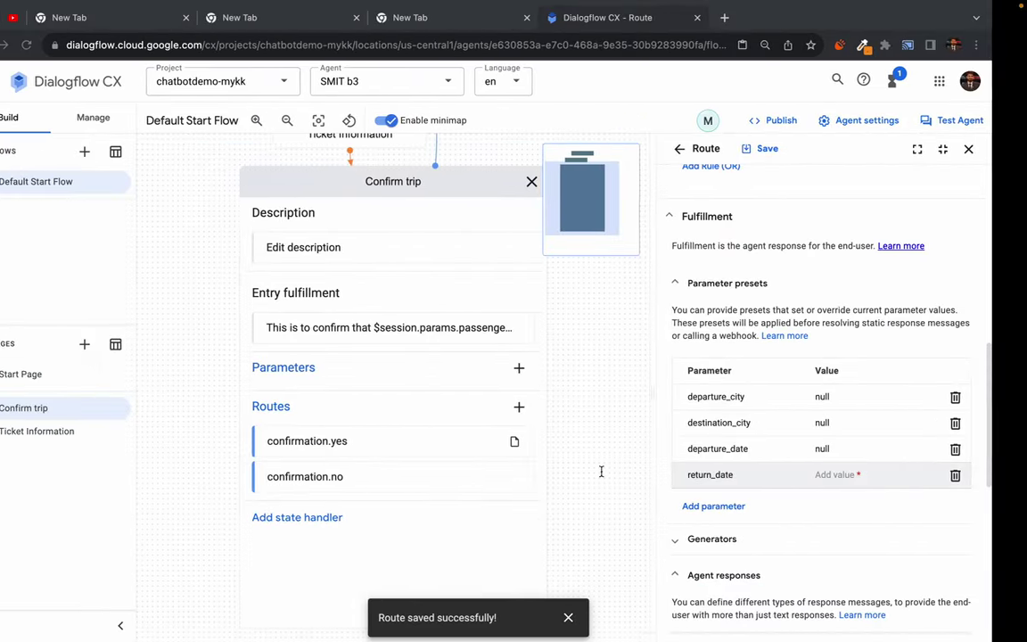
text(null)
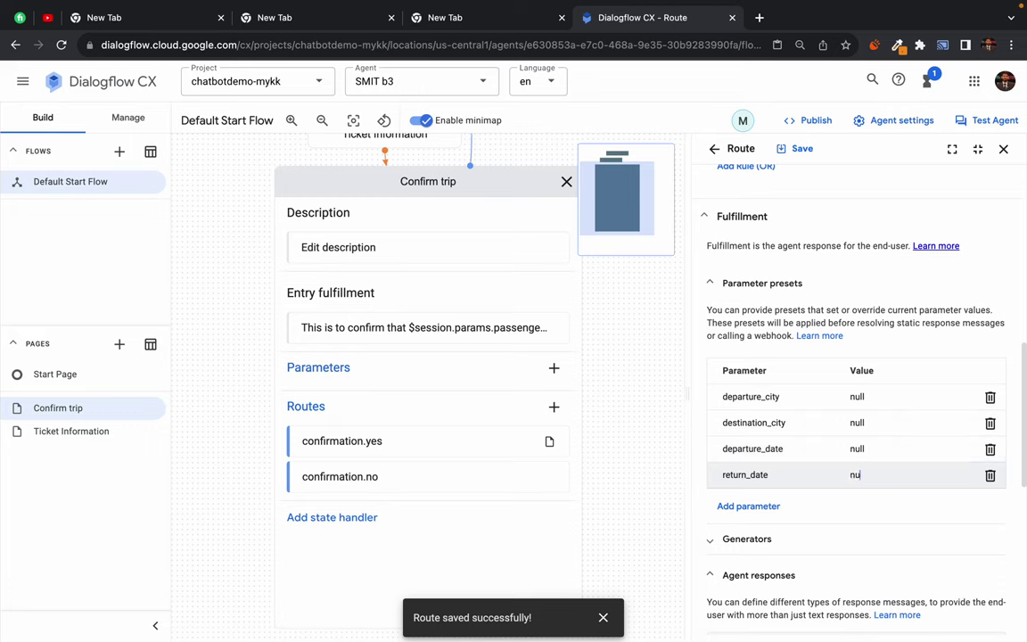
Add the copied passenger_name parameter as a preset with the value null, and review the confirmation.no route's settings.
click(740, 505)
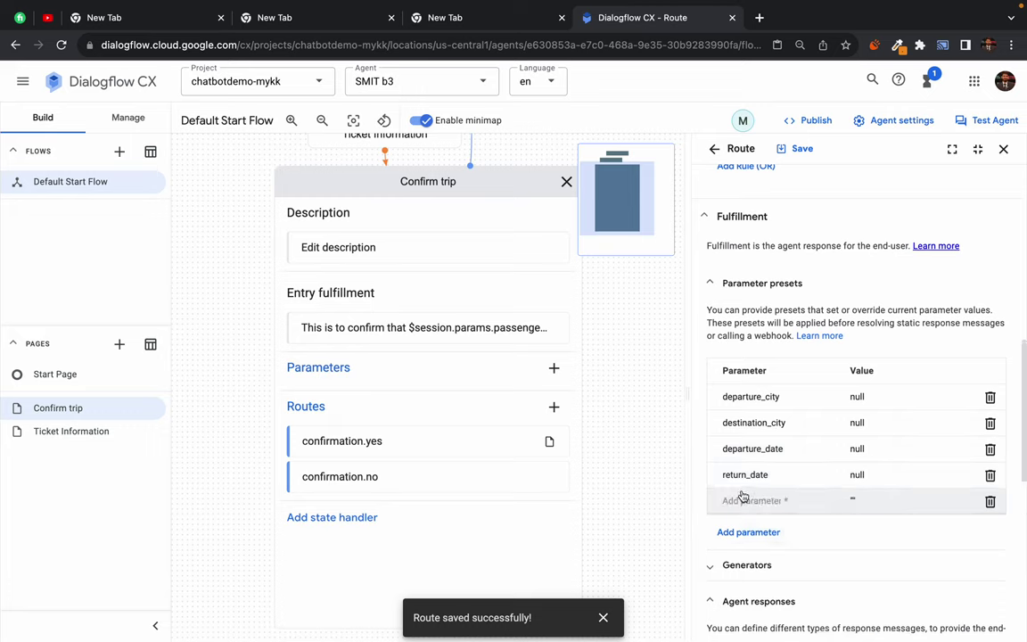
key(super+v)
click(852, 500)
text(null)
scroll(858, 525, down, 1)
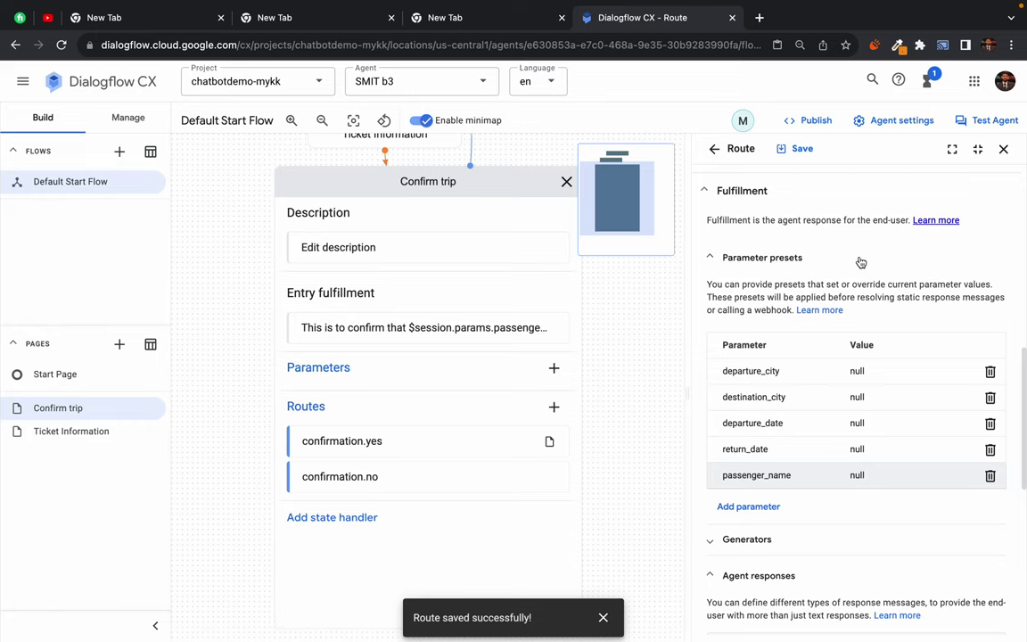
scroll(800, 428, down, 3)
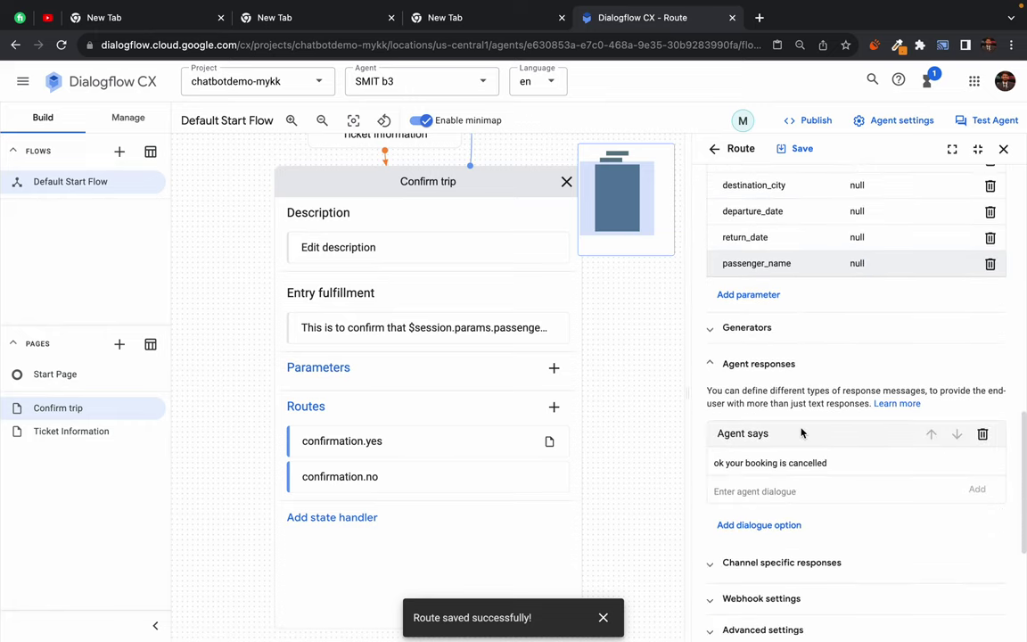
scroll(800, 433, down, 5)
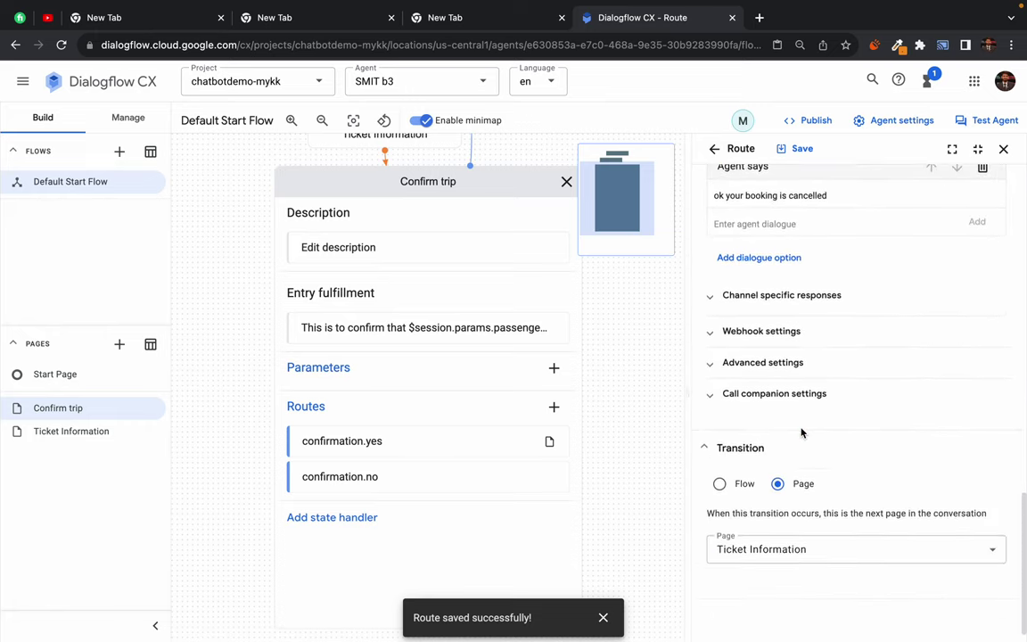
scroll(801, 432, up, 5)
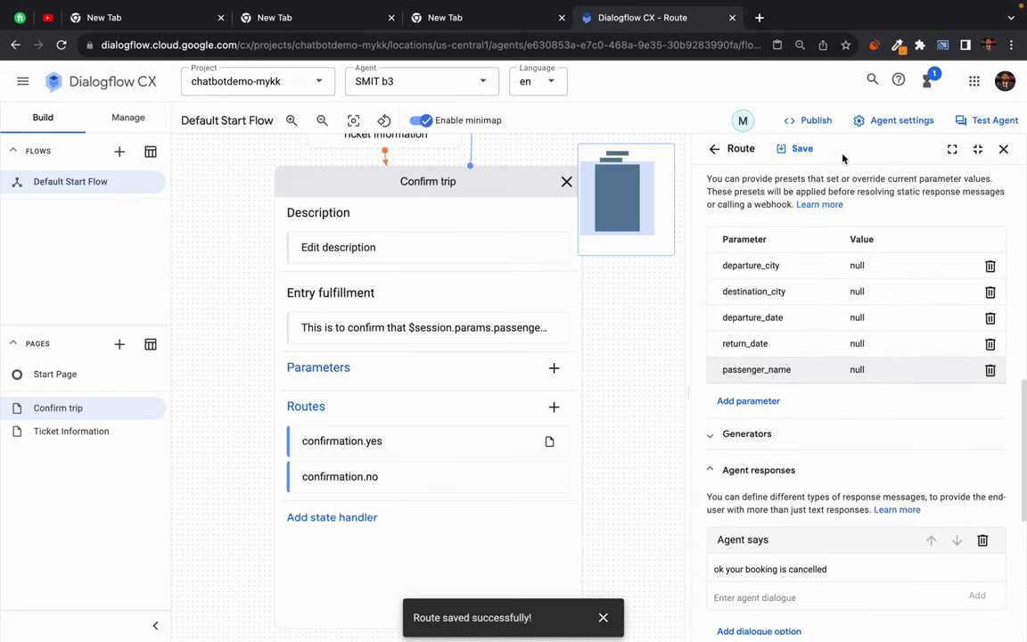
Save the confirmation.no route and close the Confirm trip page in the flow graph.
click(796, 149)
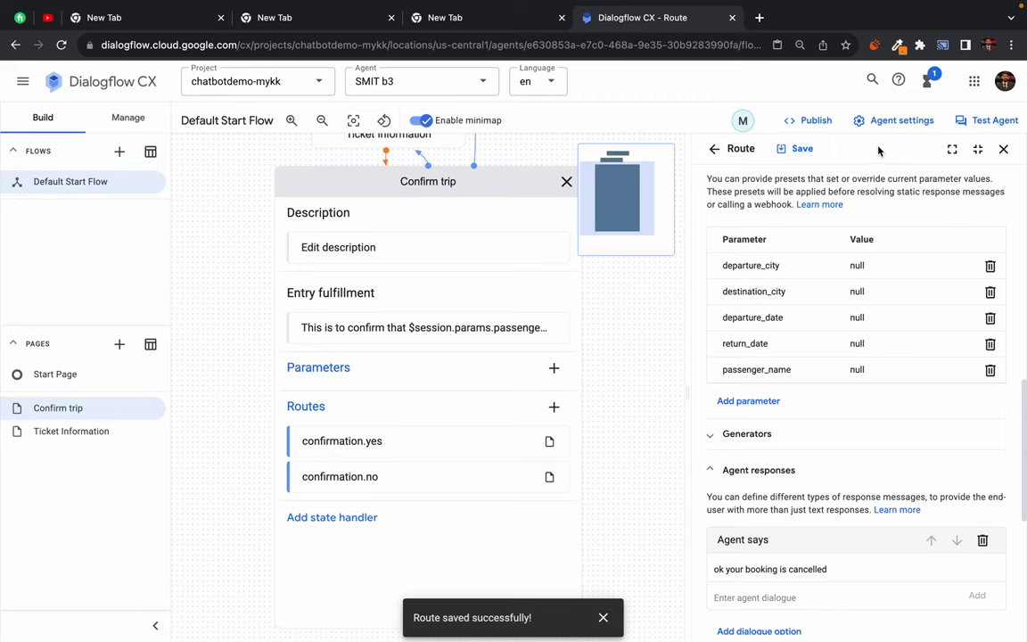
drag(626, 393, 561, 470)
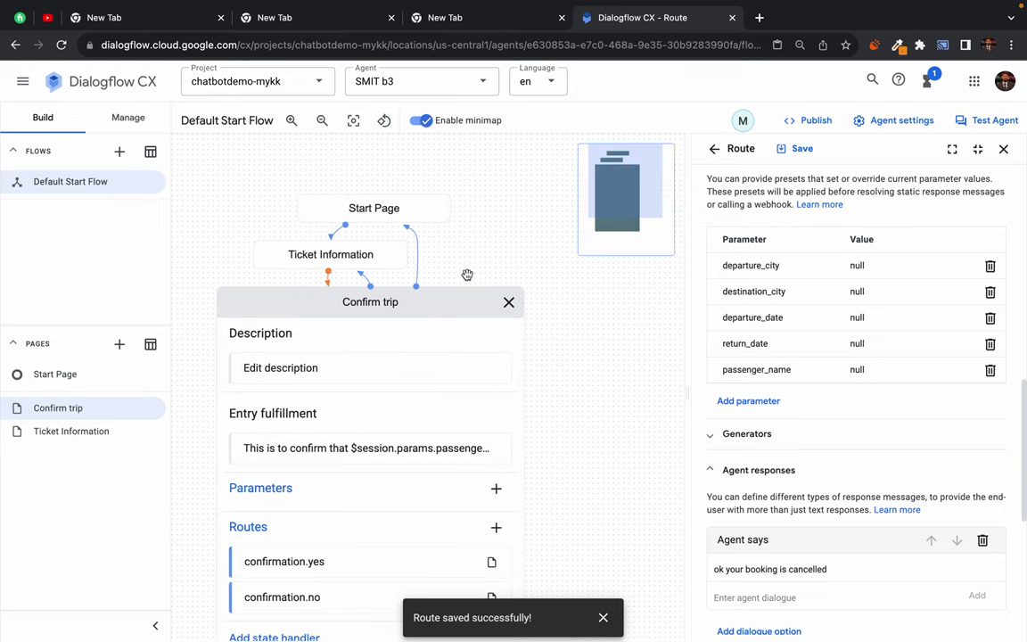
click(507, 304)
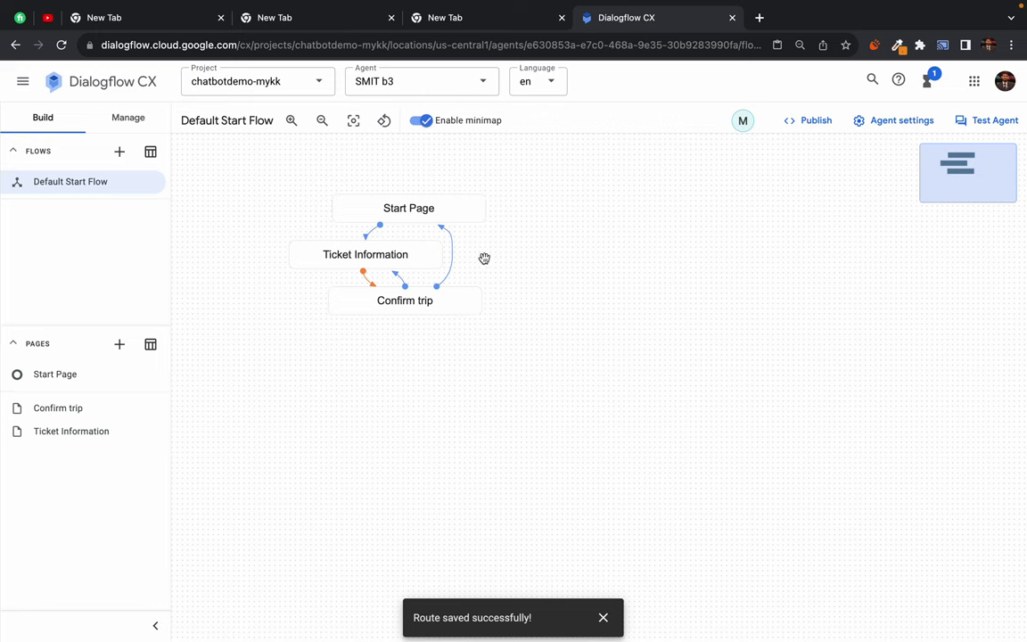
Examine the connections between the flow's pages and open the Start Page in the flow graph.
scroll(284, 268, up, 3)
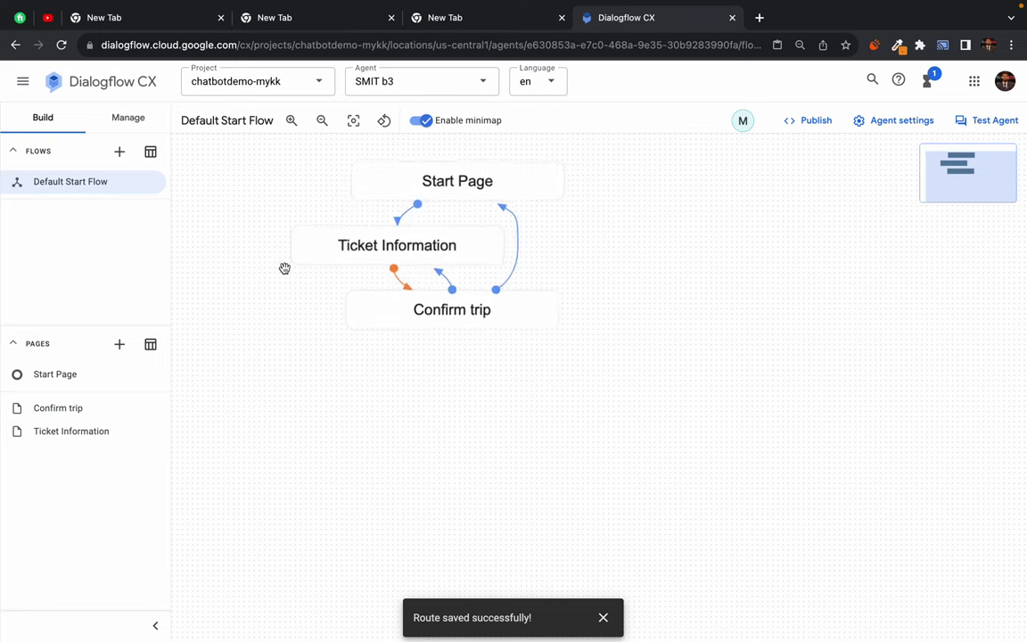
scroll(281, 242, up, 3)
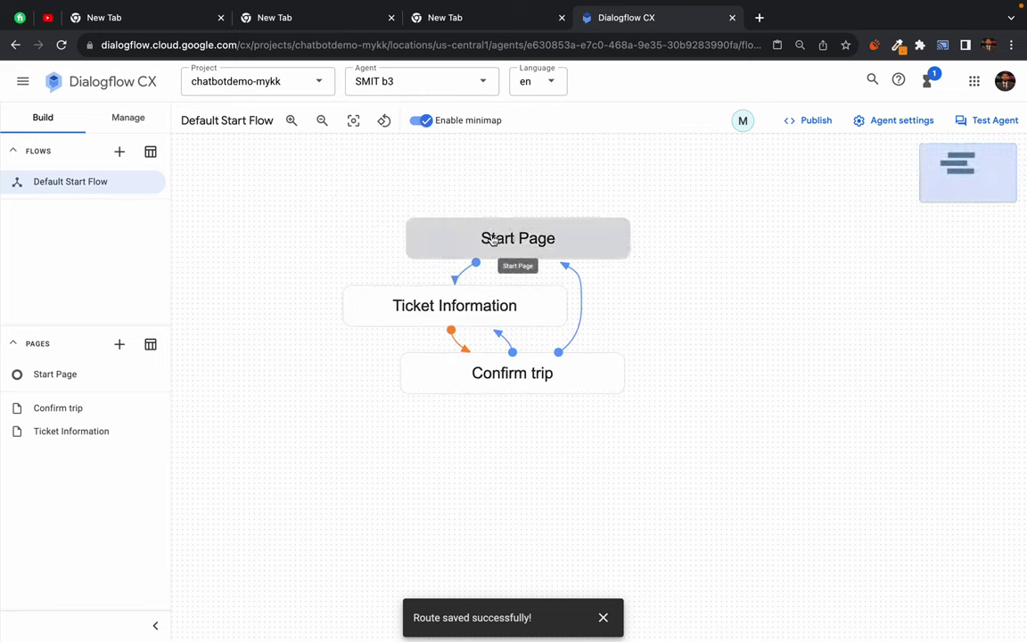
drag(508, 239, 477, 233)
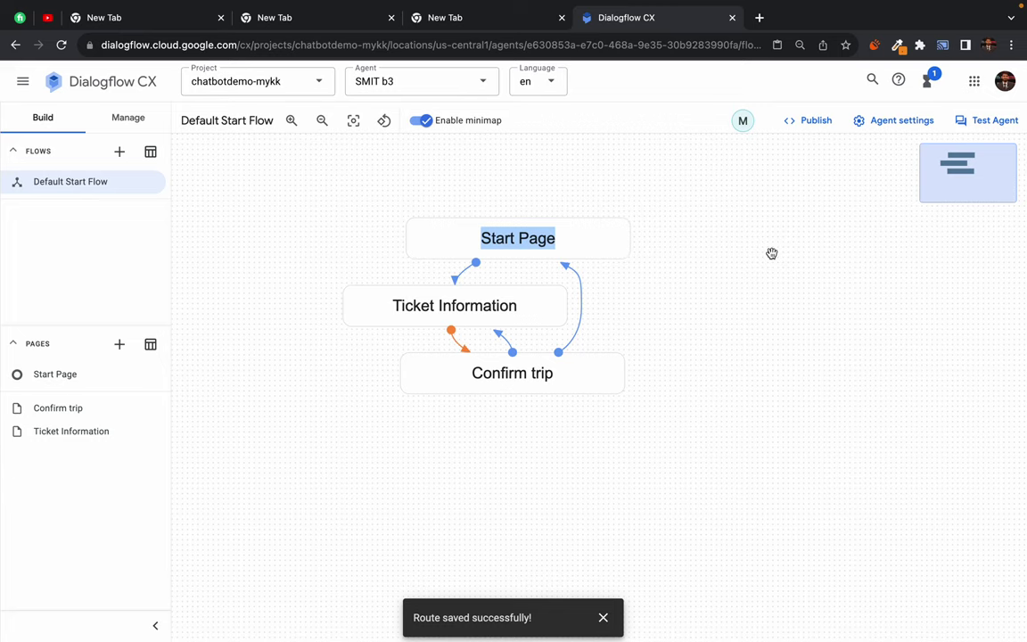
click(528, 238)
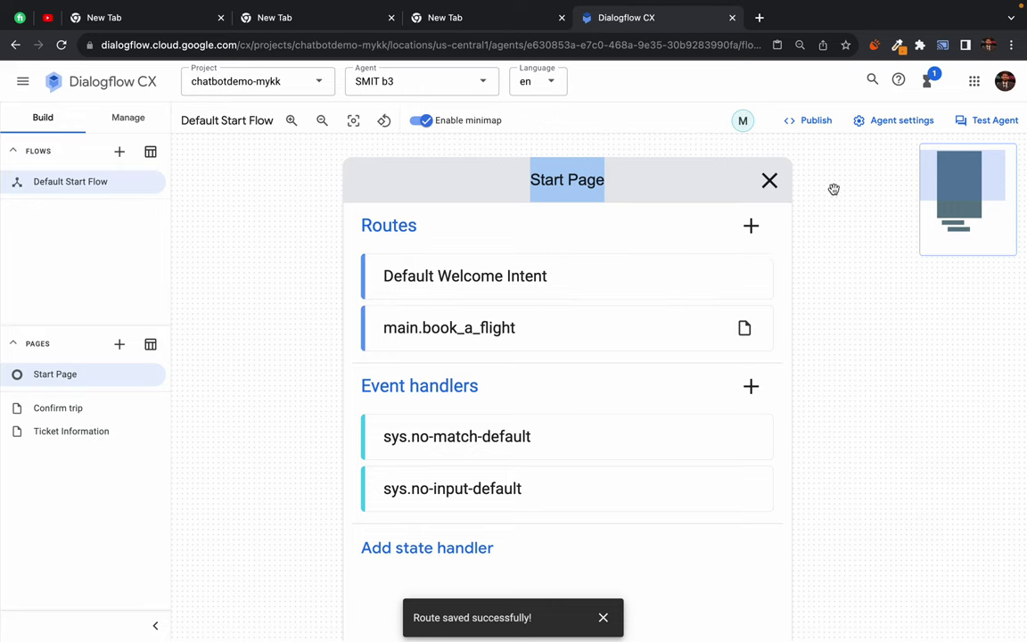
Test the agent in the simulator from the Start Page with the messages "hi" and "book a flight for karachi".
click(977, 121)
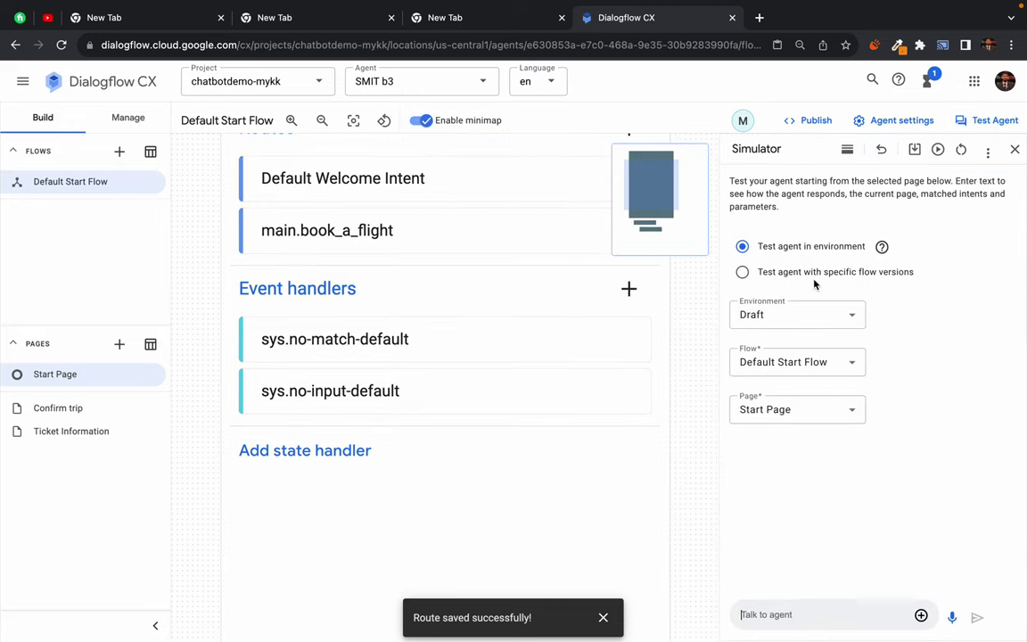
click(790, 614)
text(hi)
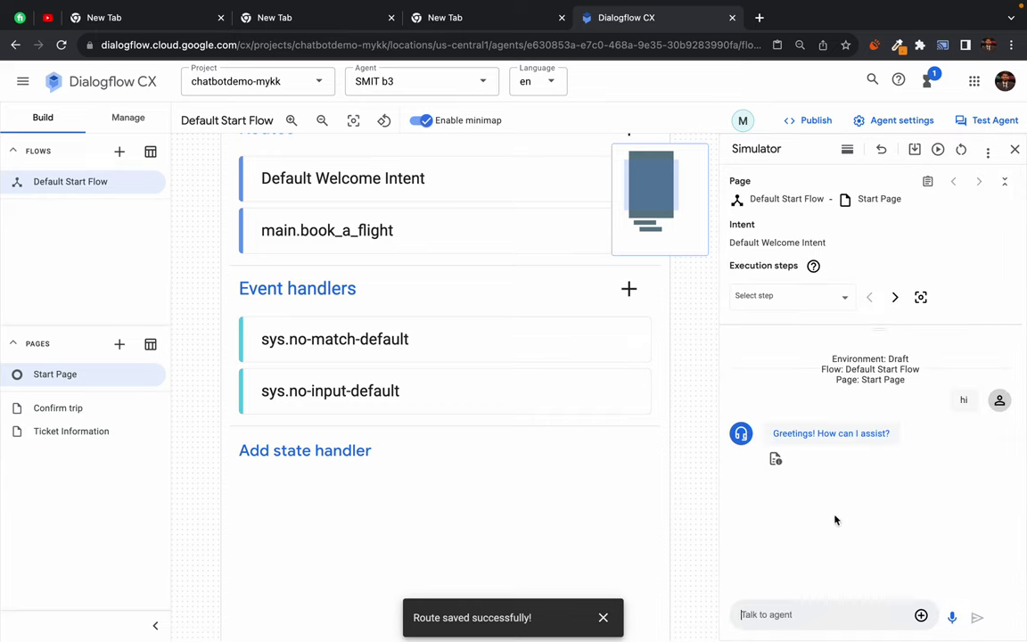
text(book a flight)
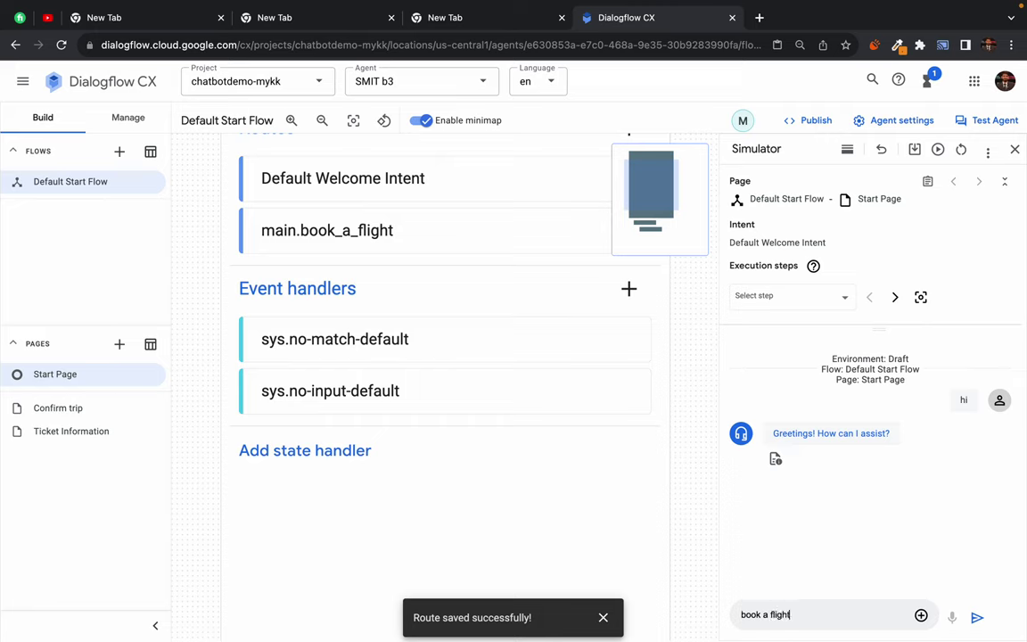
text( for karachi)
key(Return)
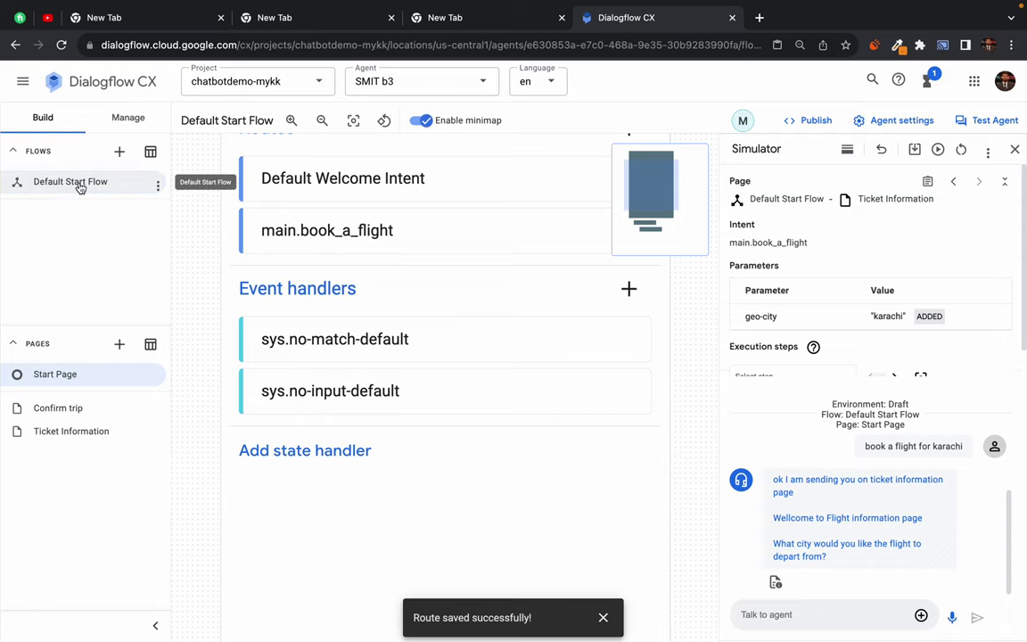
Open the main.book_a_flight intent and examine its annotated training phrases and parameter list.
click(129, 117)
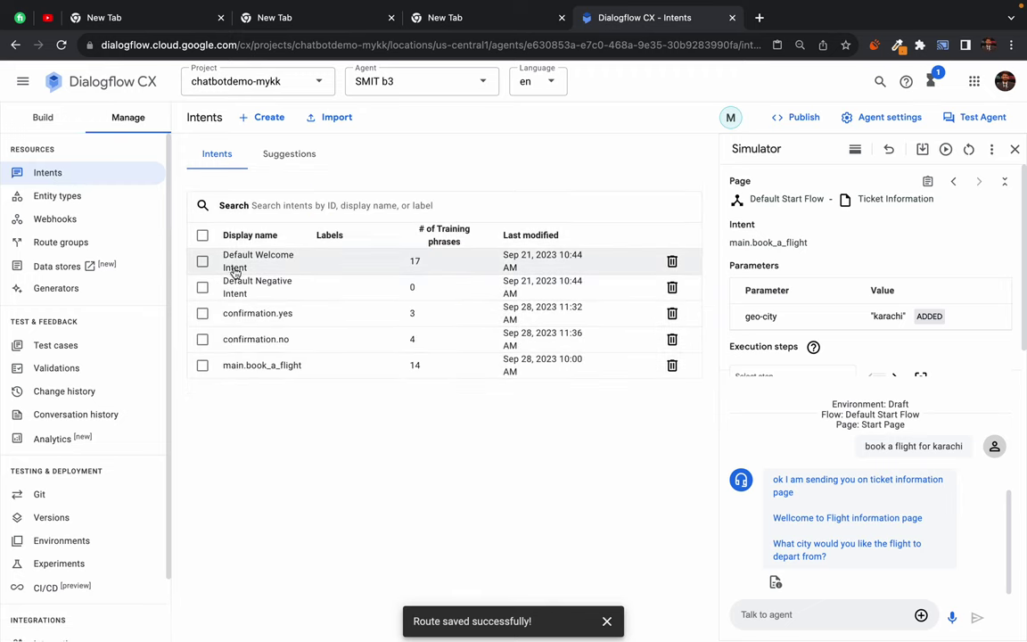
click(248, 372)
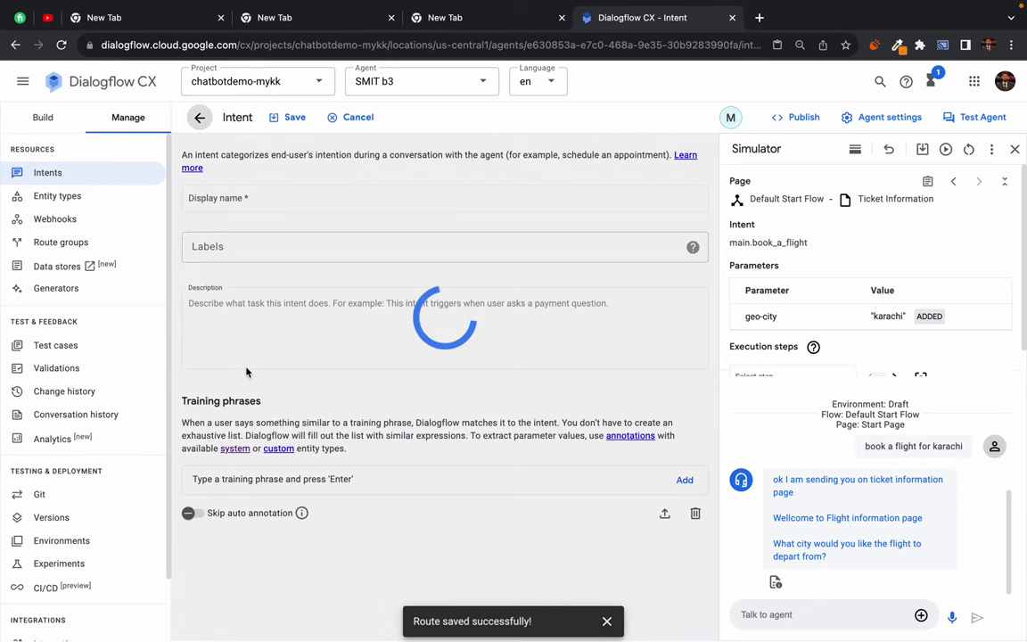
scroll(239, 472, down, 4)
scroll(232, 472, down, 4)
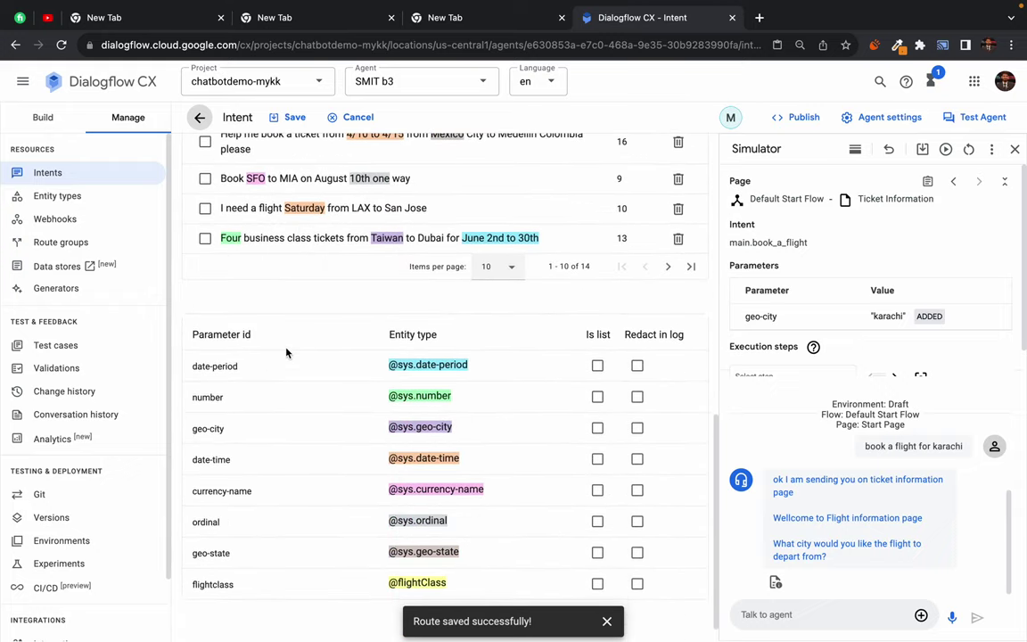
scroll(257, 311, up, 3)
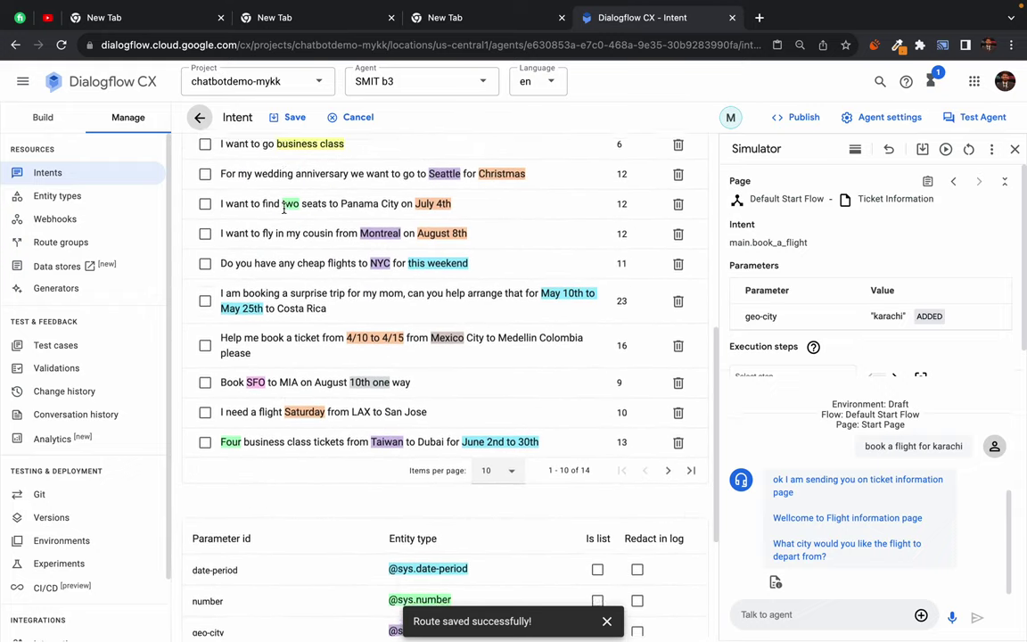
scroll(276, 255, up, 1)
double_click(292, 245)
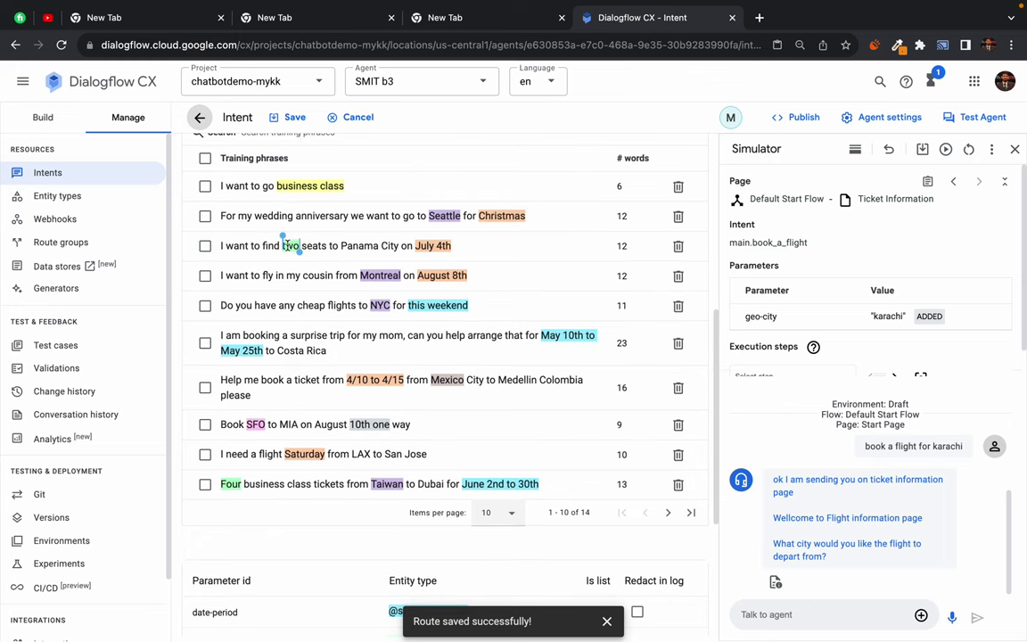
scroll(303, 268, up, 1)
scroll(319, 290, up, 1)
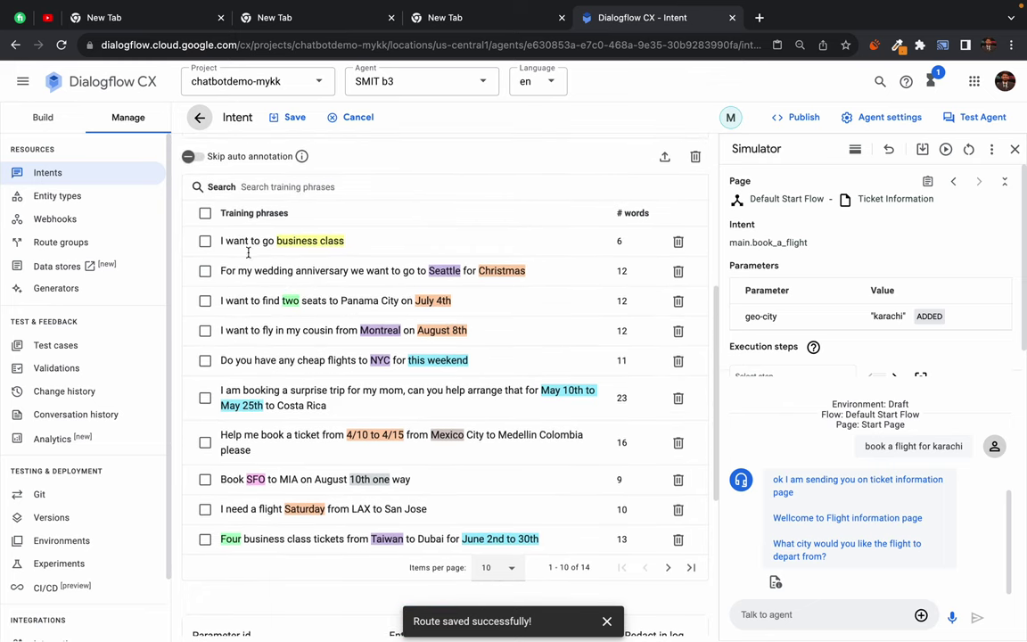
Check the entity annotation on "Saturday" in the training phrase "I need a flight Saturday from LAX to San Jose".
scroll(295, 348, down, 3)
scroll(290, 361, down, 1)
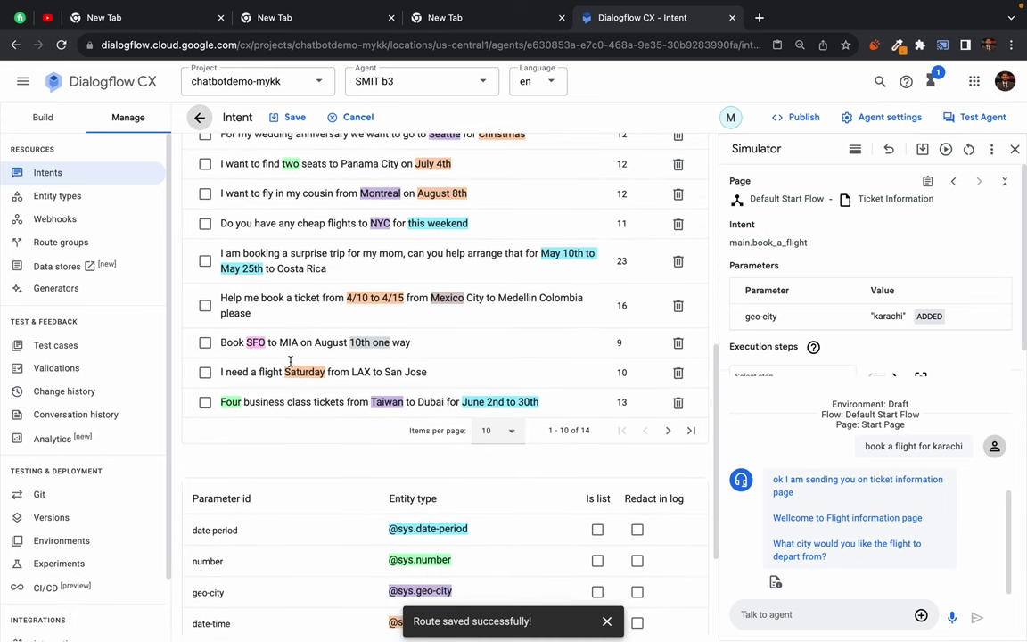
double_click(299, 361)
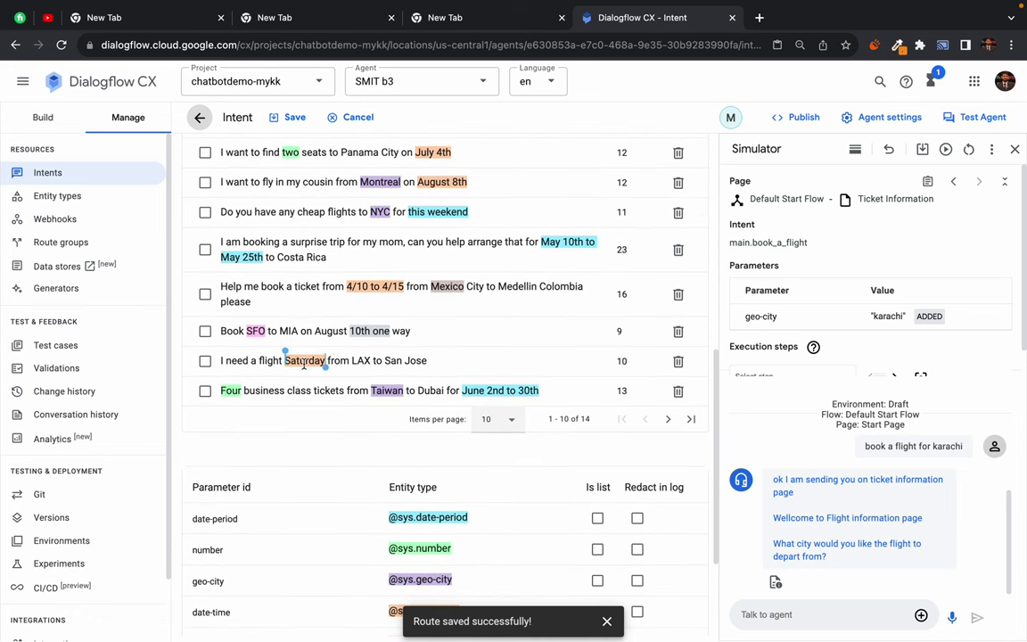
click(304, 360)
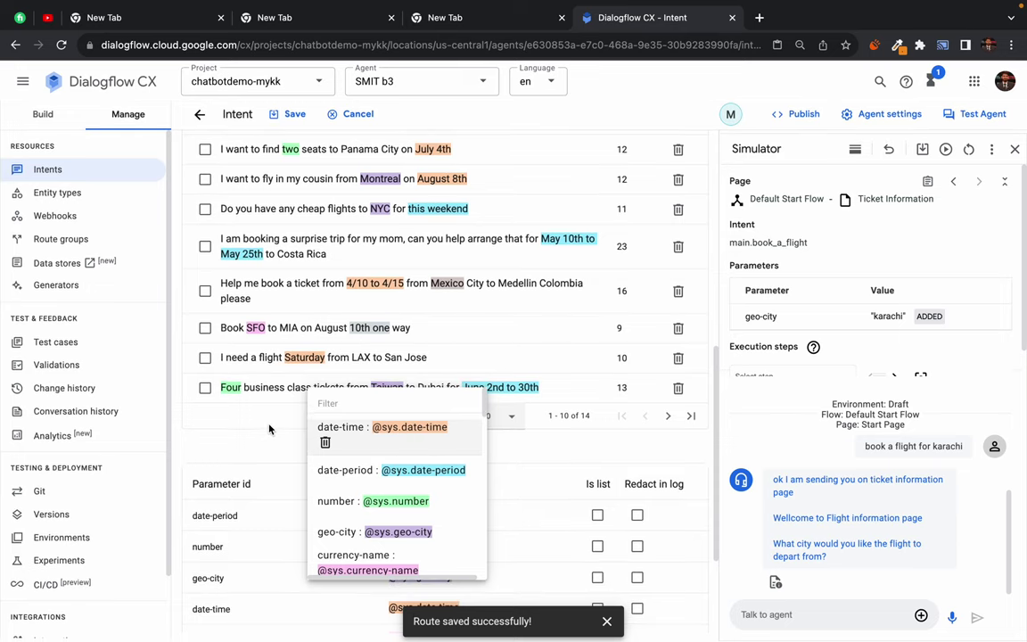
click(228, 405)
Compare the agent's departure city question with the intent's parameters, and search the page for "geo".
scroll(251, 456, down, 2)
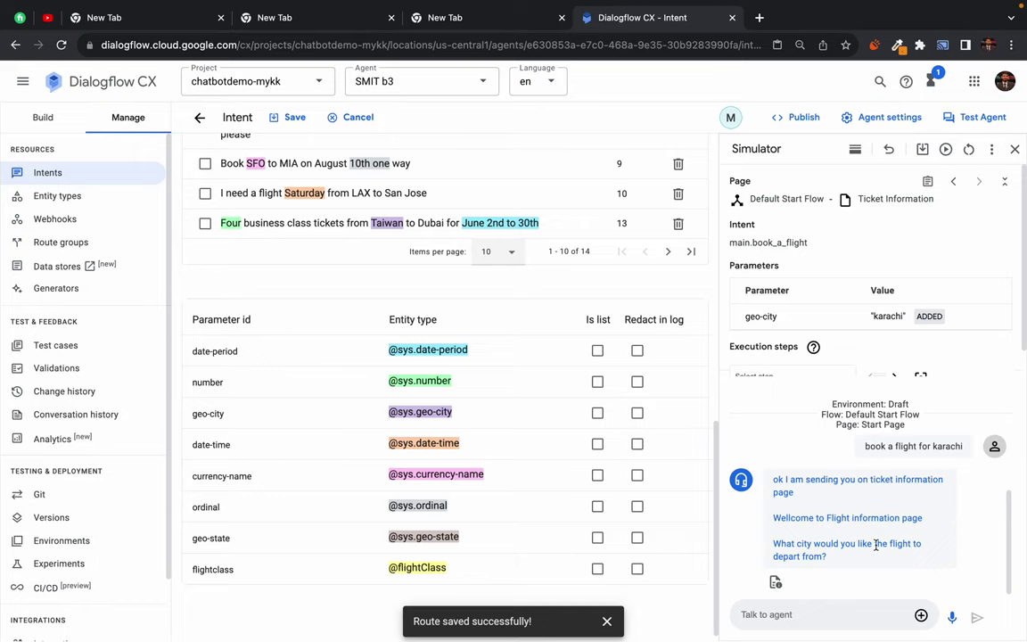
scroll(876, 544, down, 1)
drag(772, 544, 838, 558)
click(843, 560)
triple_click(793, 543)
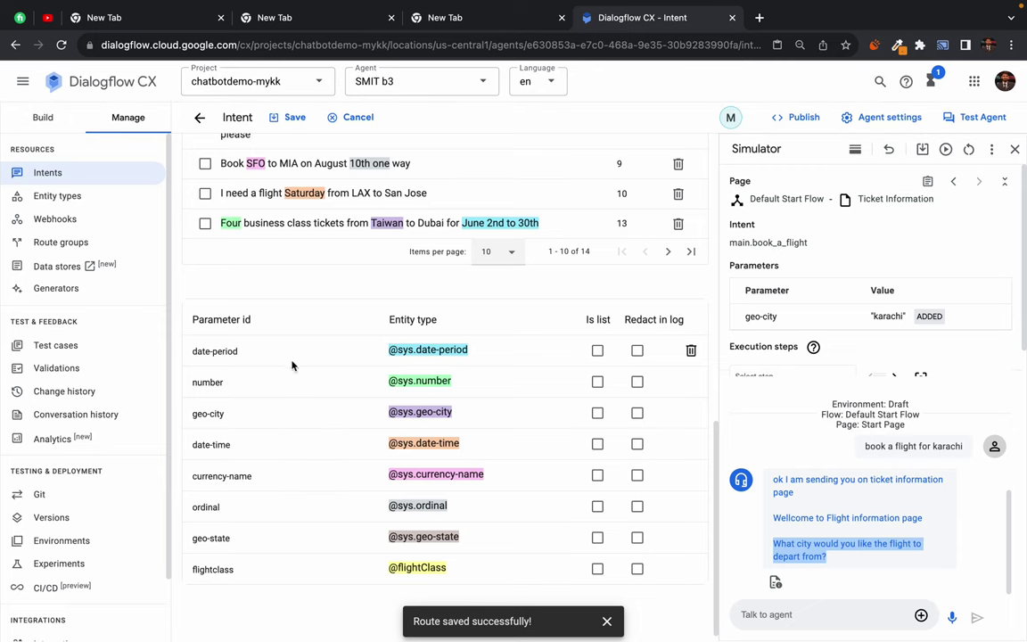
scroll(268, 356, up, 2)
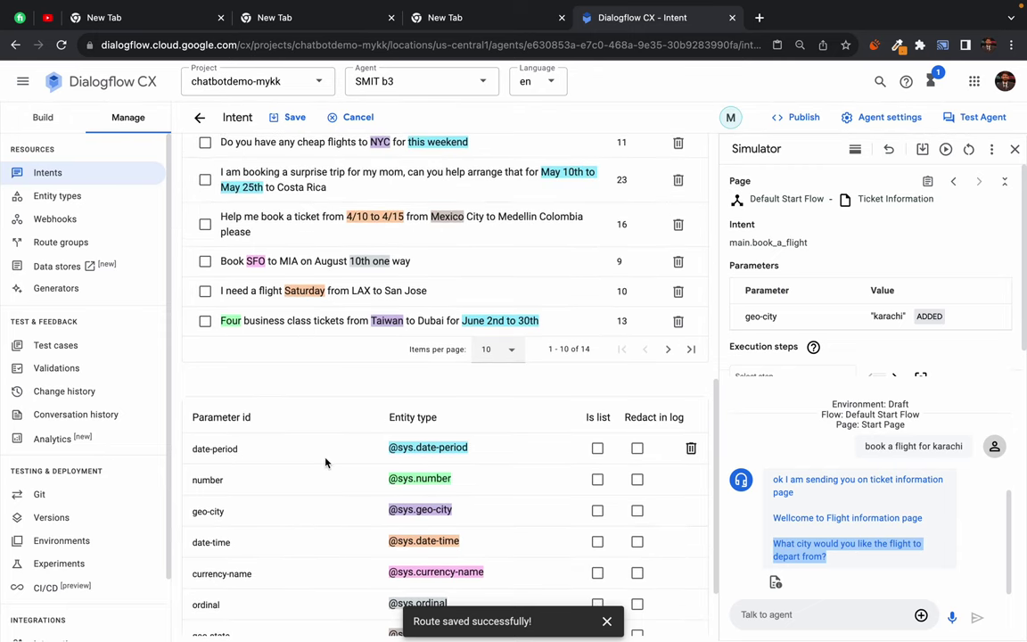
scroll(326, 462, down, 2)
key(ctrl+f)
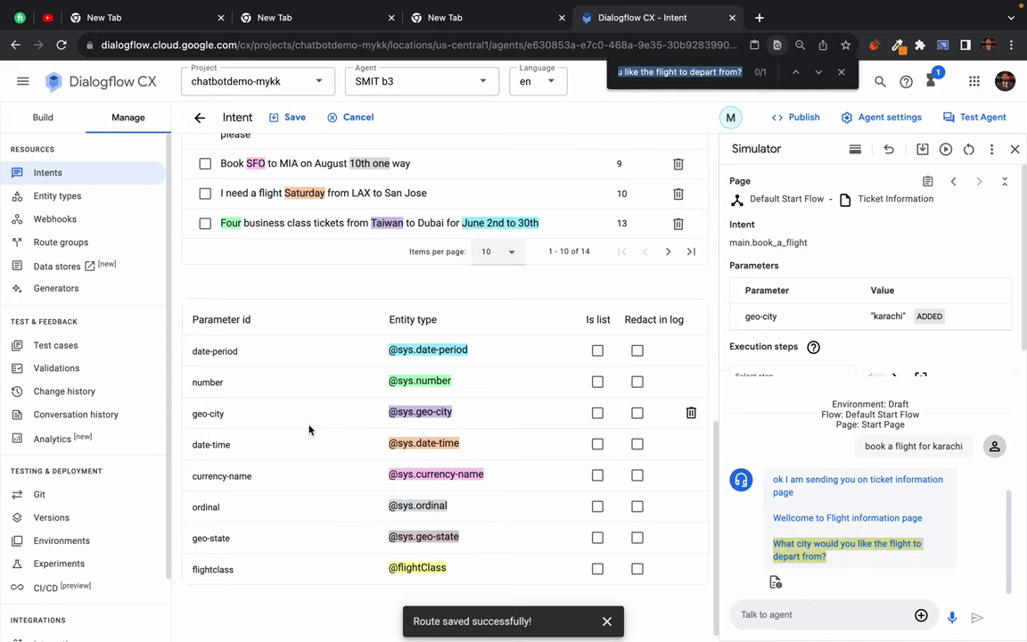
text(geo)
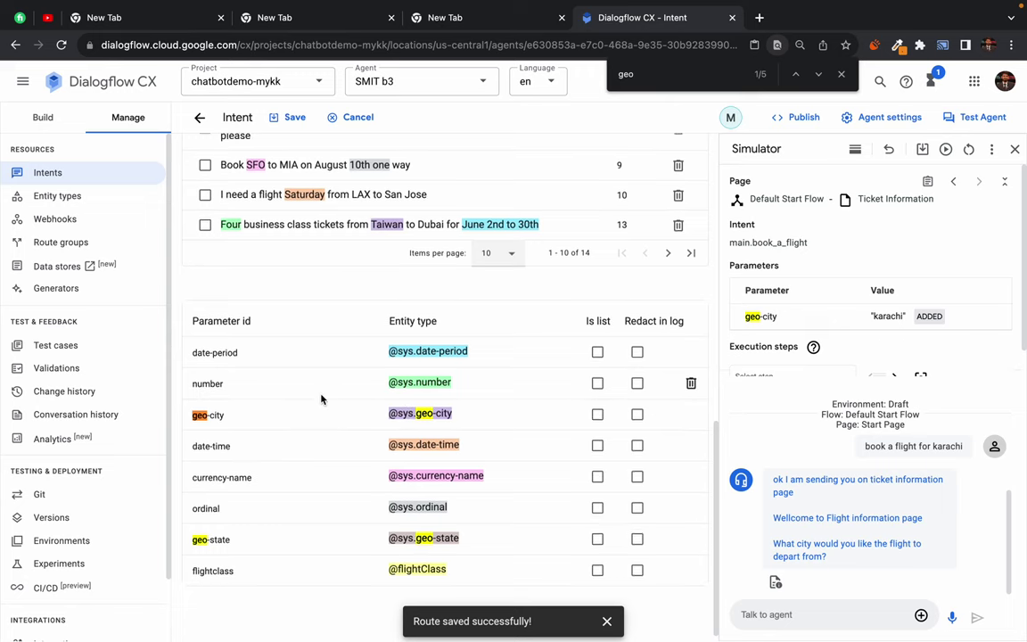
Rename the intent's geo-city parameter to departure_city, copying the name from the lab guide.
scroll(321, 400, up, 1)
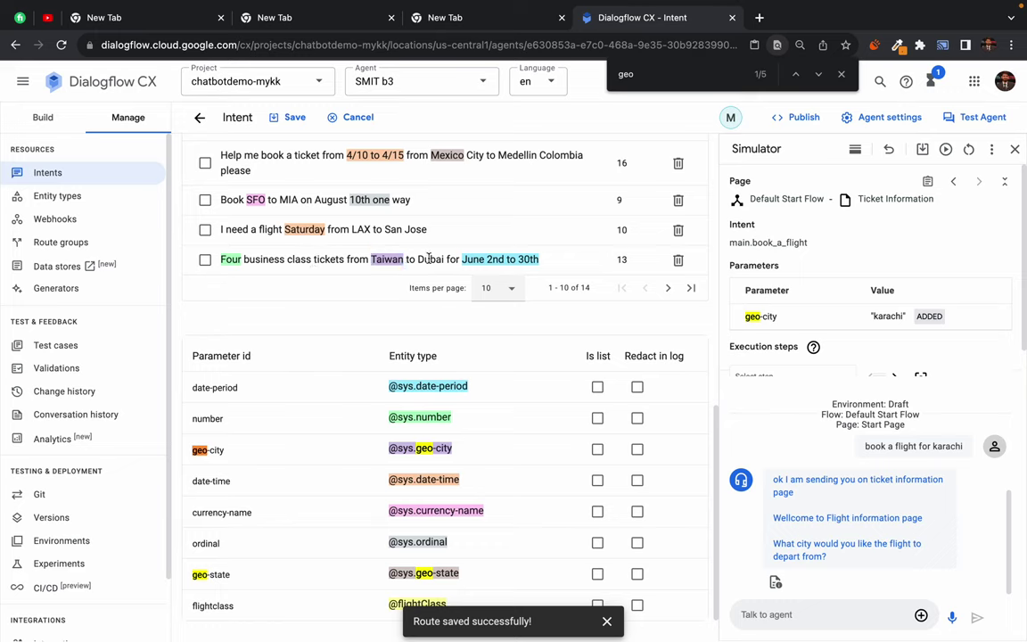
double_click(387, 259)
click(229, 450)
key(BackSpace)
key(BackSpace)
key(BackSpace)
key(BackSpace)
key(BackSpace)
key(BackSpace)
key(BackSpace)
key(BackSpace)
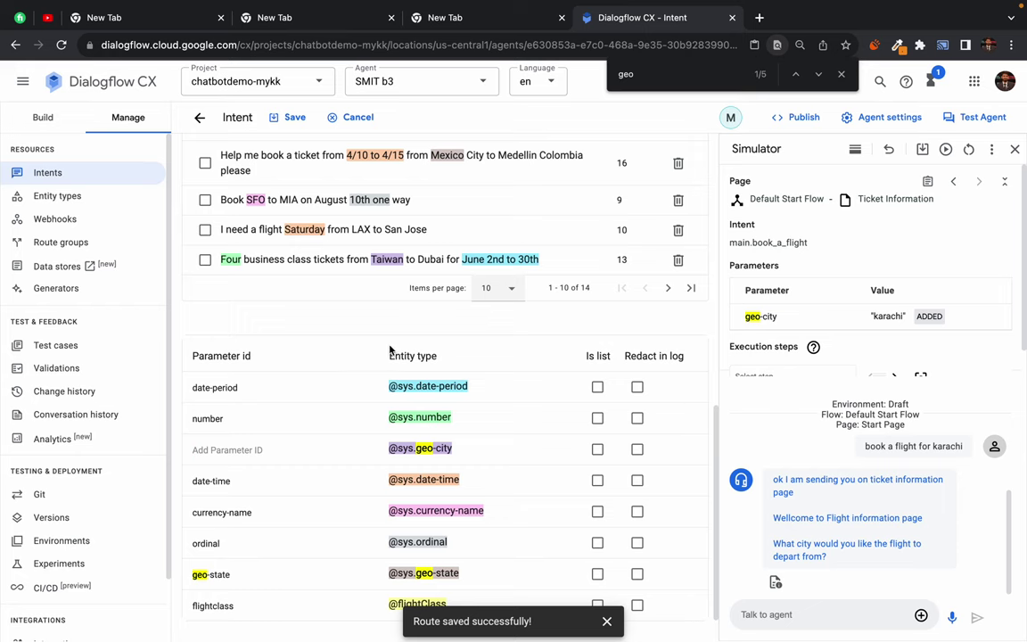
key(ctrl+Right)
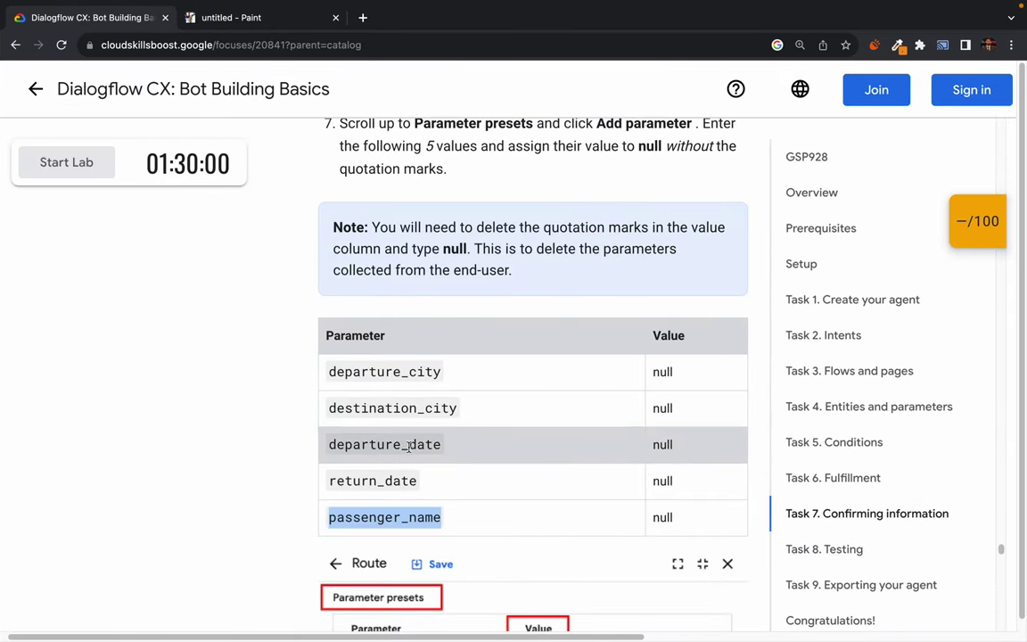
double_click(380, 372)
key(ctrl+c)
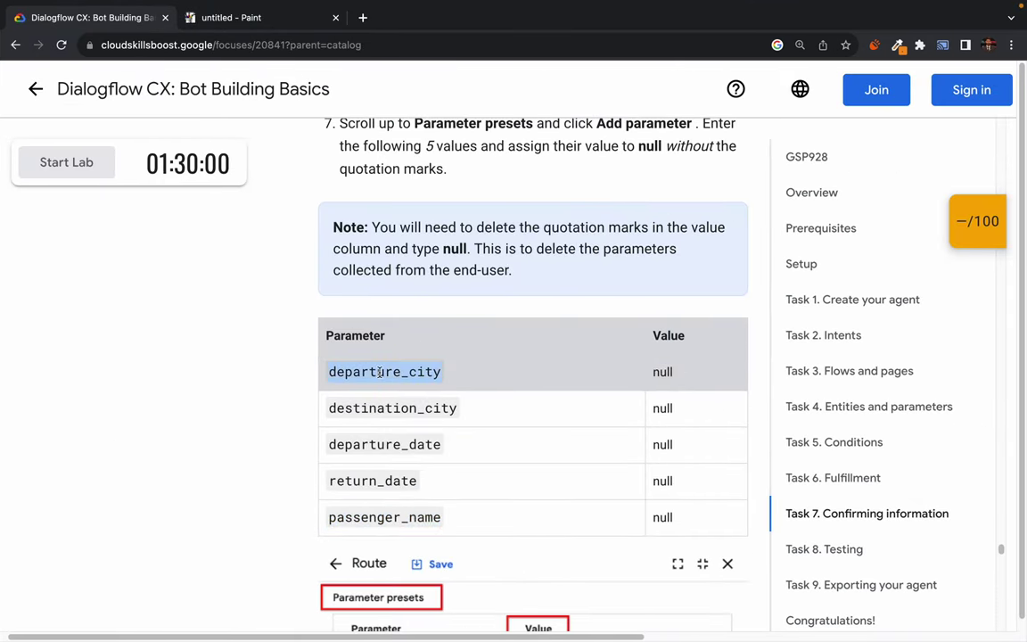
key(ctrl+Left)
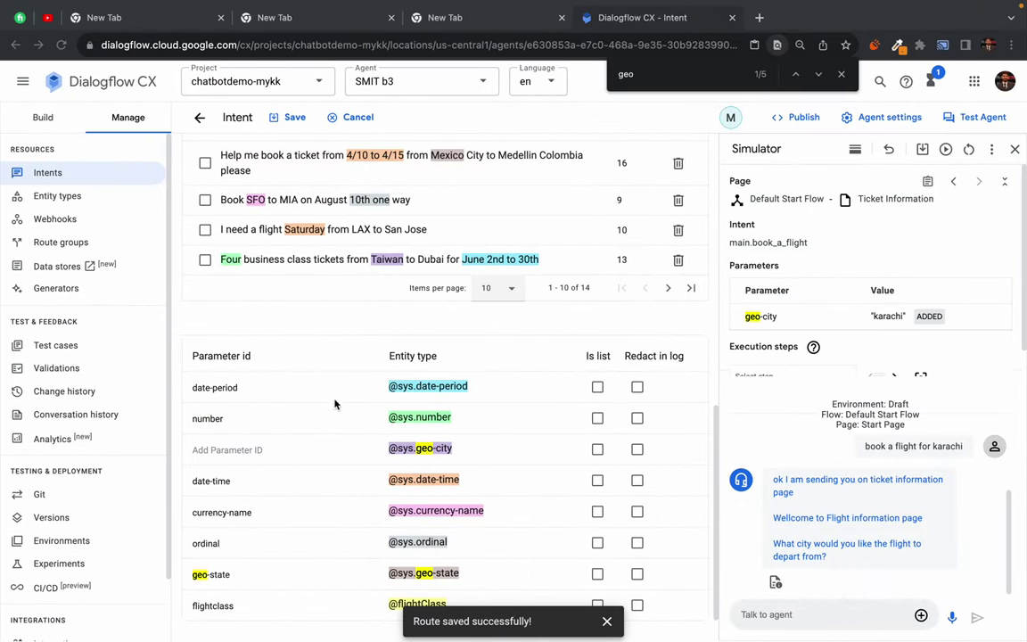
click(210, 457)
key(ctrl+v)
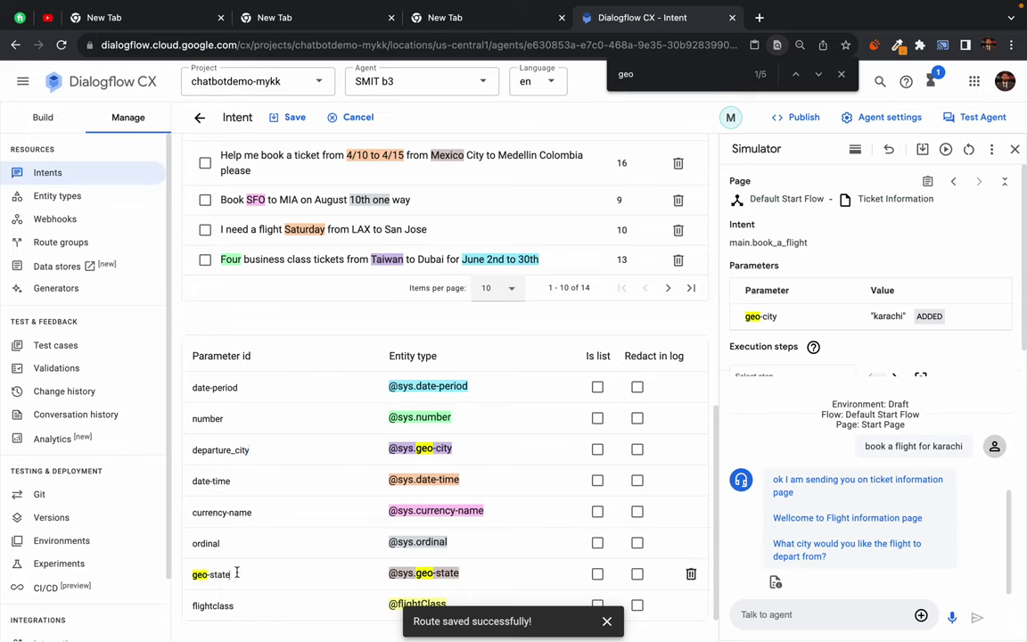
Rename the geo-state parameter to destination_city, copied from the lab guide, and save the intent.
key(BackSpace)
key(BackSpace)
key(BackSpace)
key(BackSpace)
key(ctrl+Right)
double_click(379, 407)
key(ctrl+c)
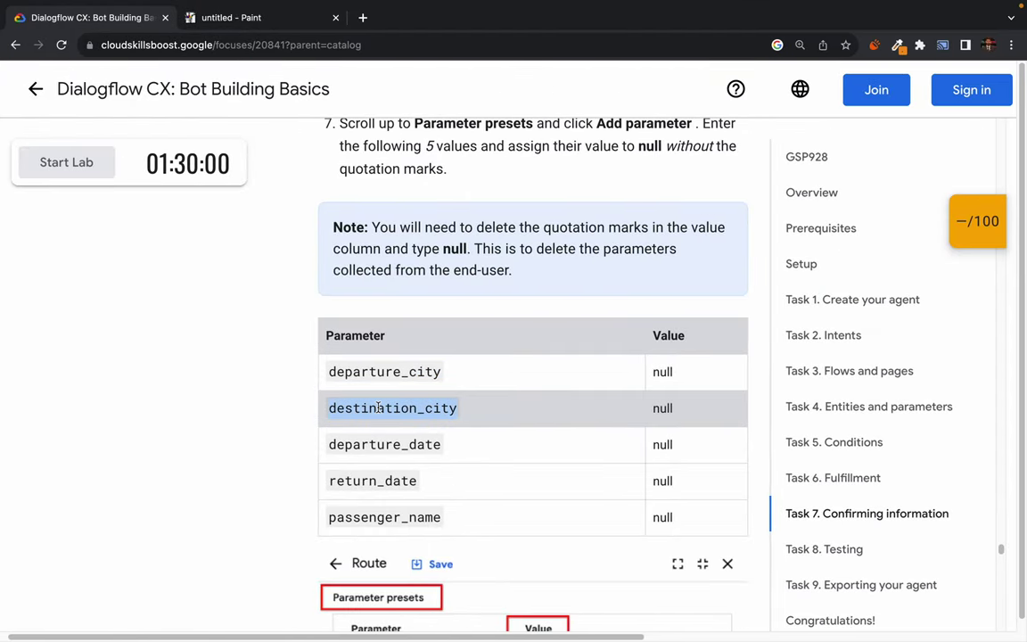
key(ctrl+Left)
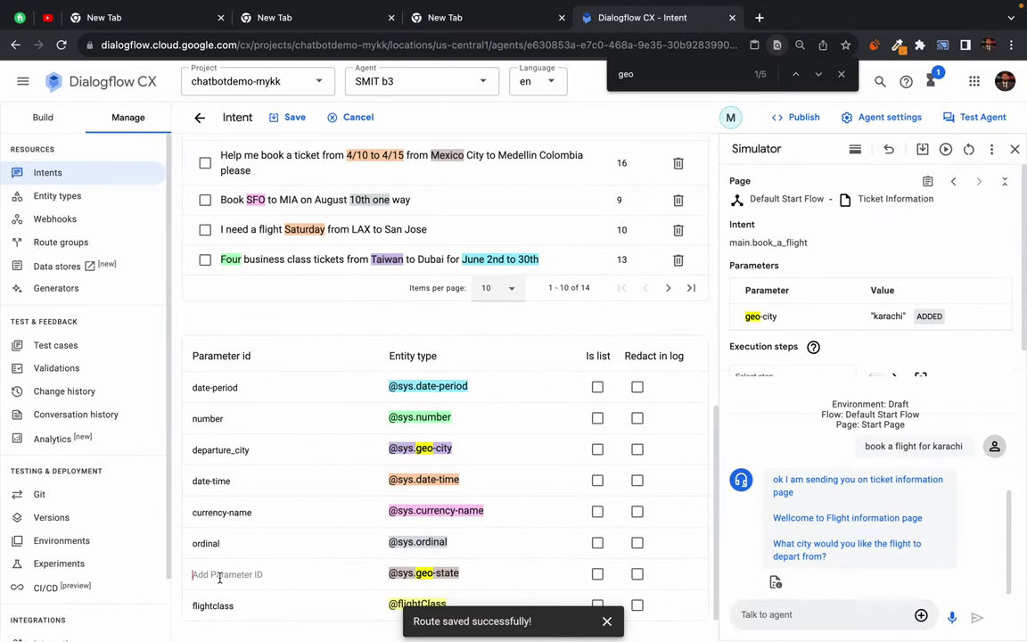
key(ctrl+v)
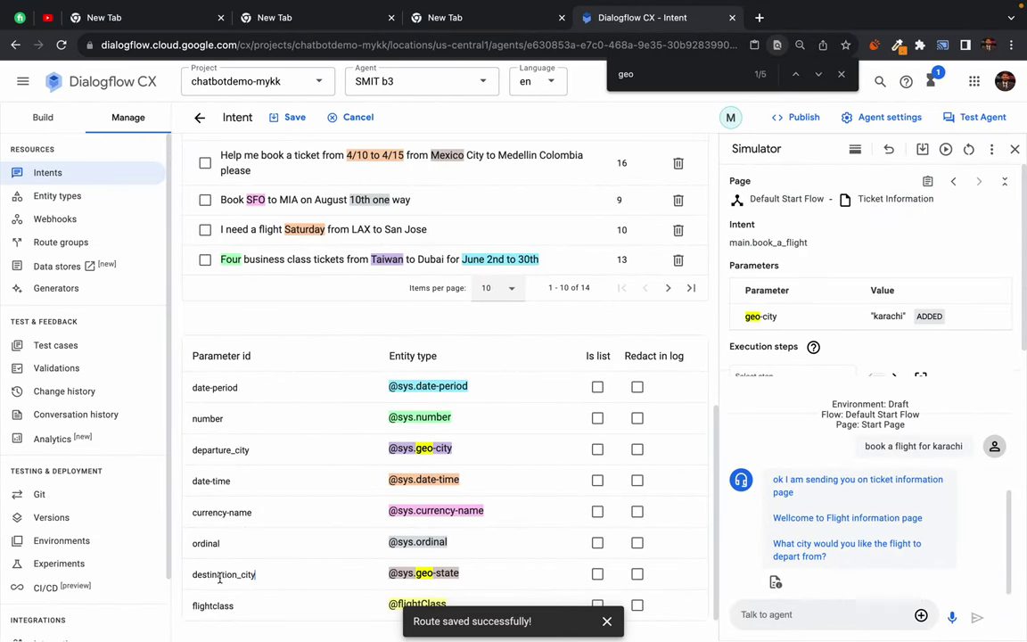
click(270, 124)
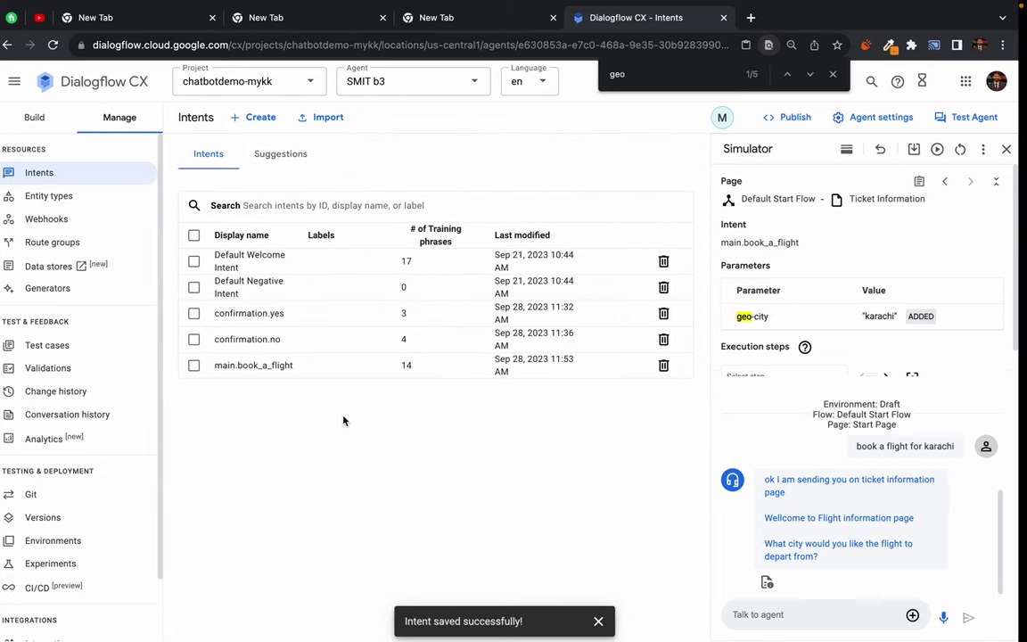
Open the main.book_a_flight intent and copy the departure_date parameter name from the lab guide's Task 7 table.
click(261, 365)
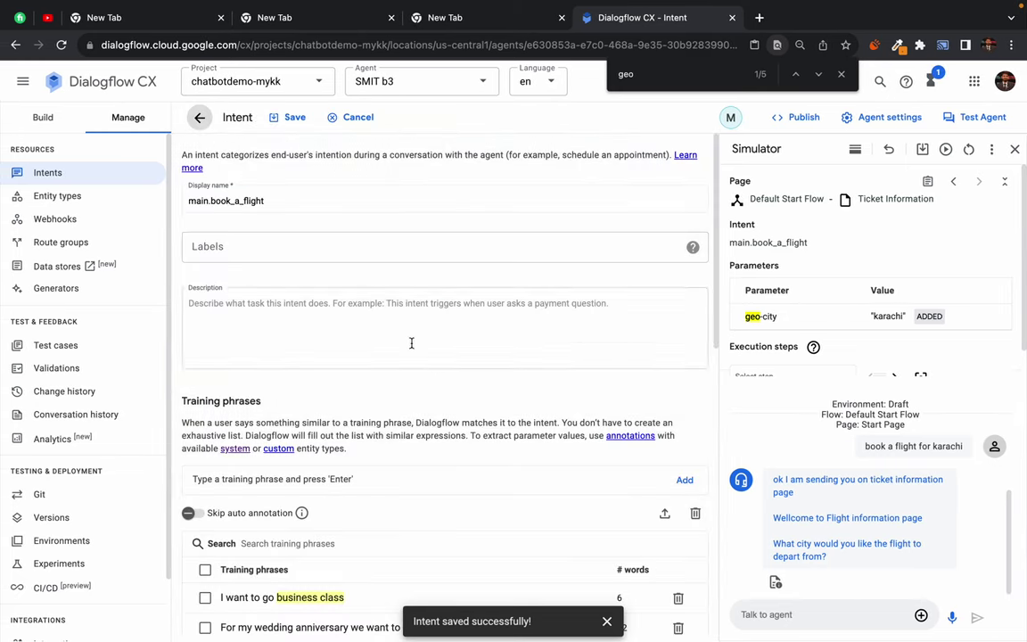
key(ctrl+Right)
double_click(361, 443)
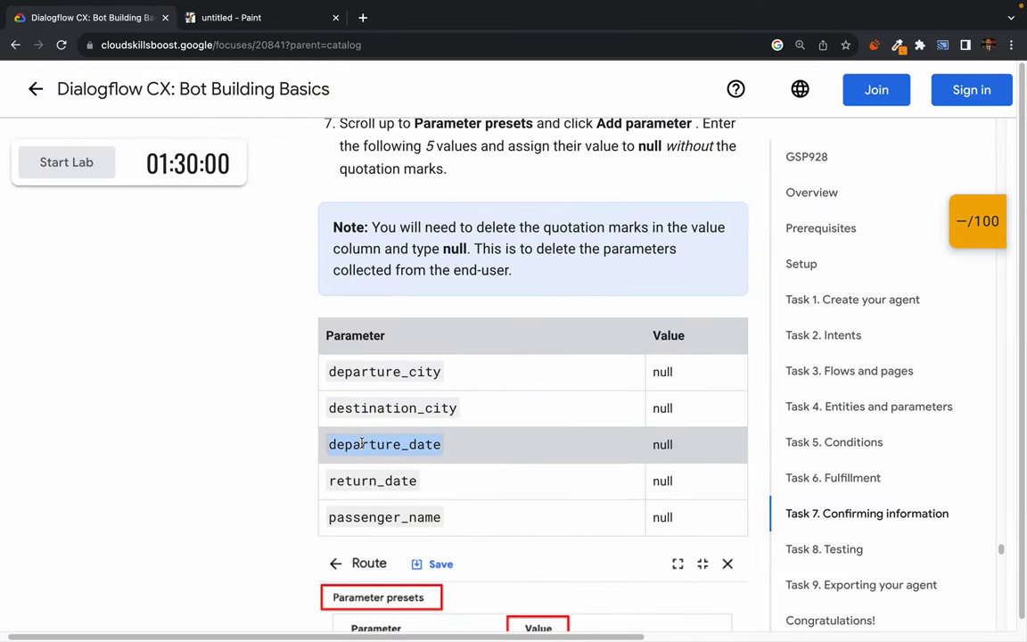
key(ctrl+Left)
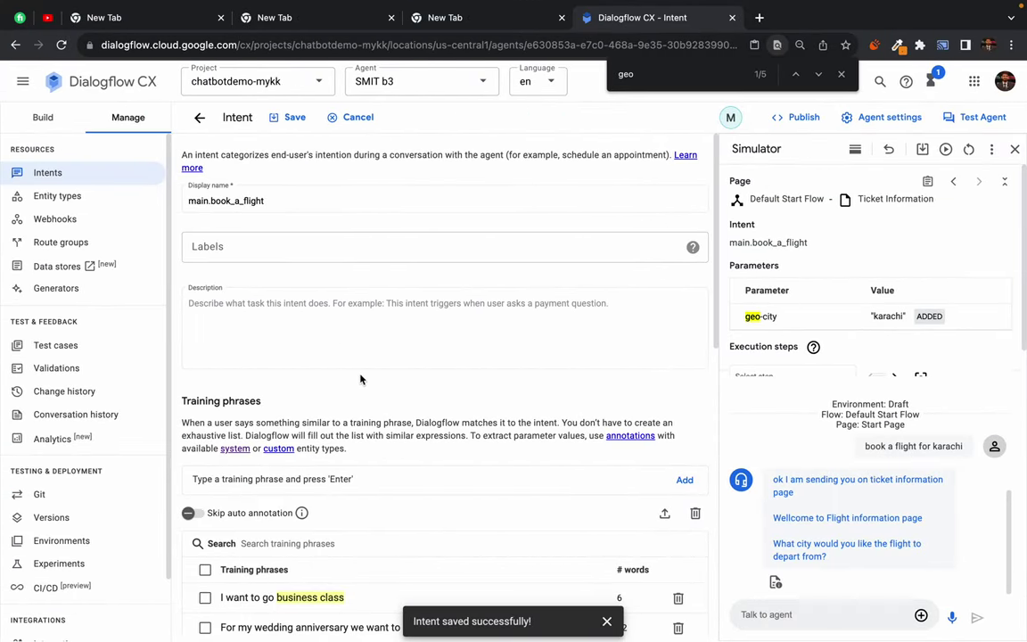
Review the intent's annotated training phrases alongside its parameter ids and entity types.
scroll(232, 448, down, 5)
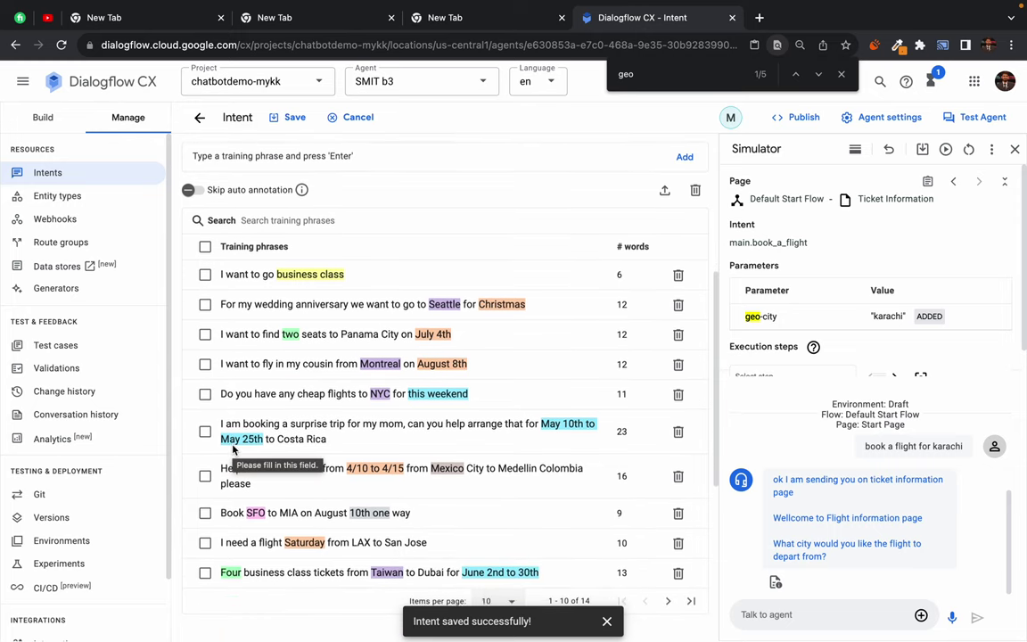
scroll(232, 448, down, 2)
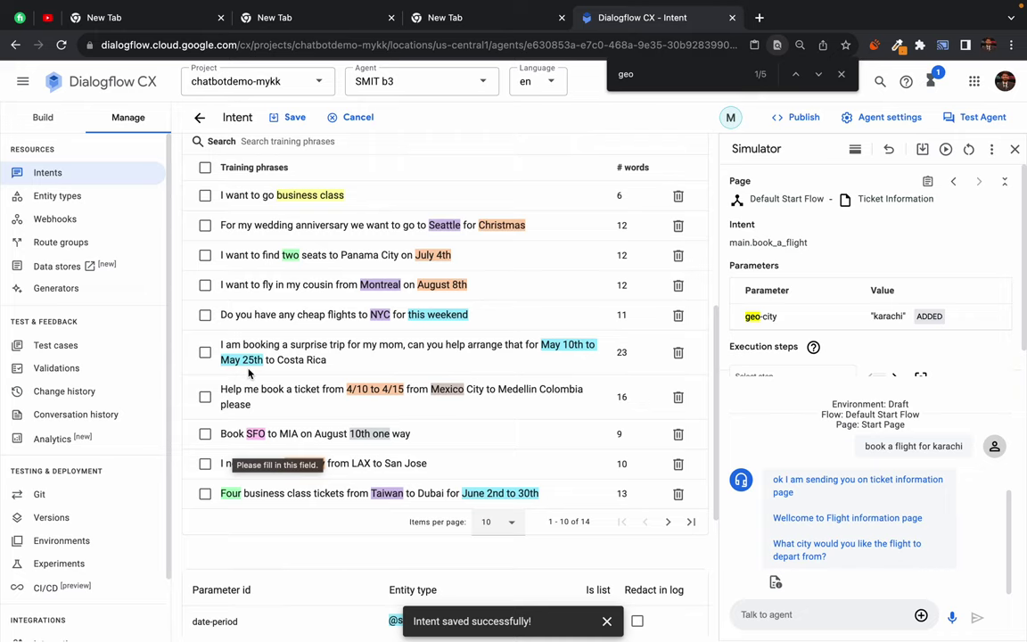
scroll(250, 374, down, 1)
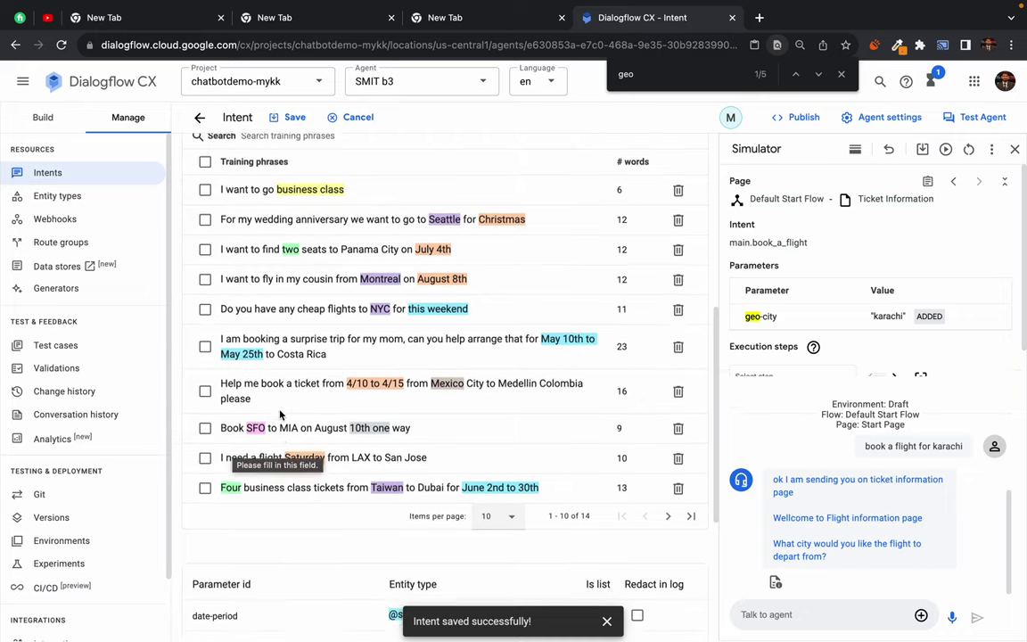
scroll(279, 415, down, 1)
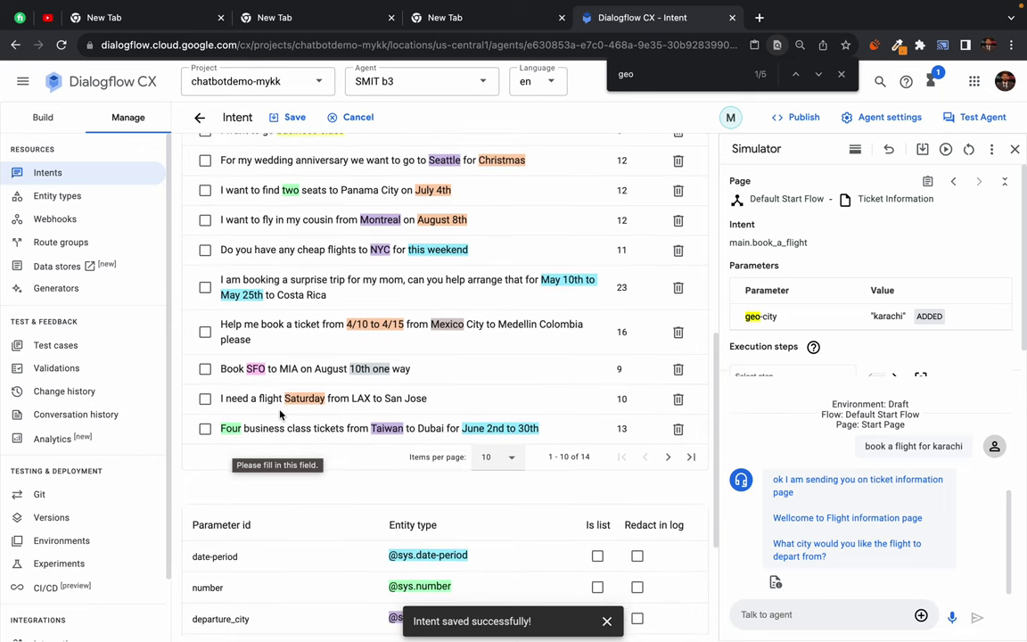
scroll(279, 414, down, 3)
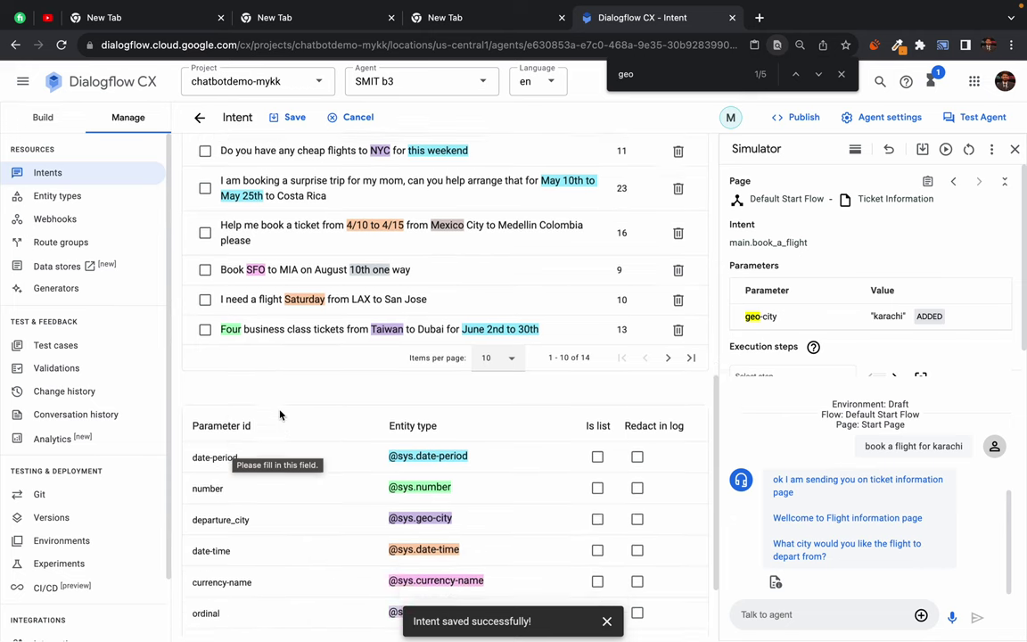
scroll(279, 414, up, 2)
scroll(279, 414, down, 1)
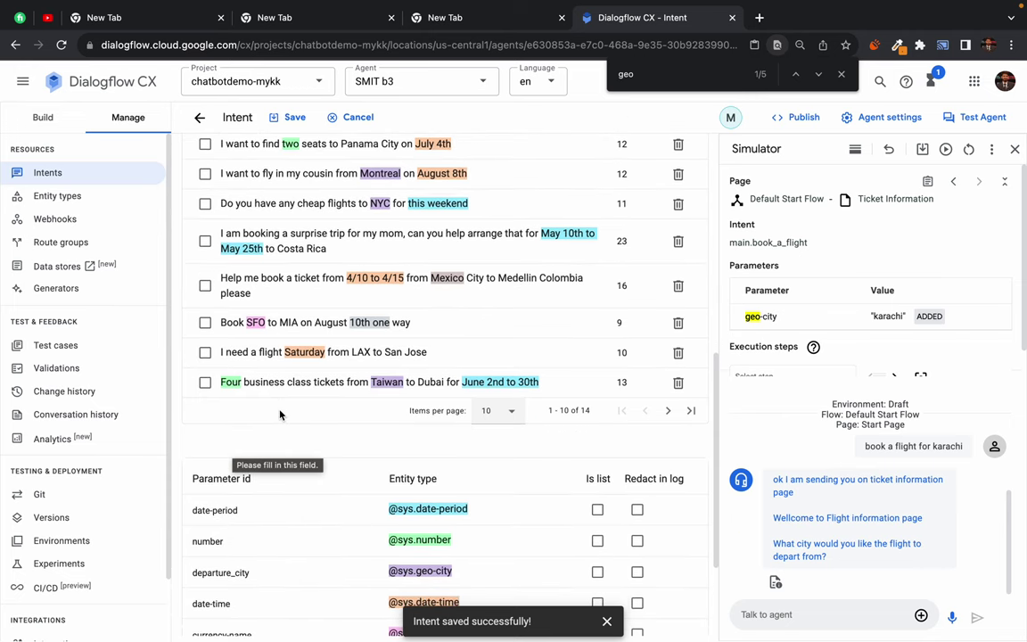
scroll(279, 414, down, 1)
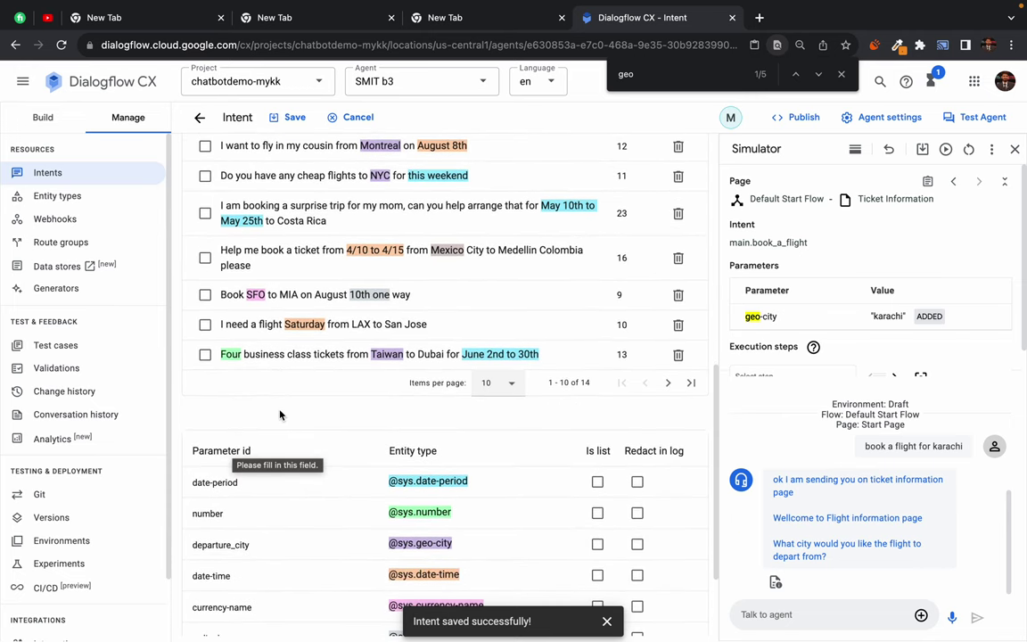
scroll(483, 356, up, 5)
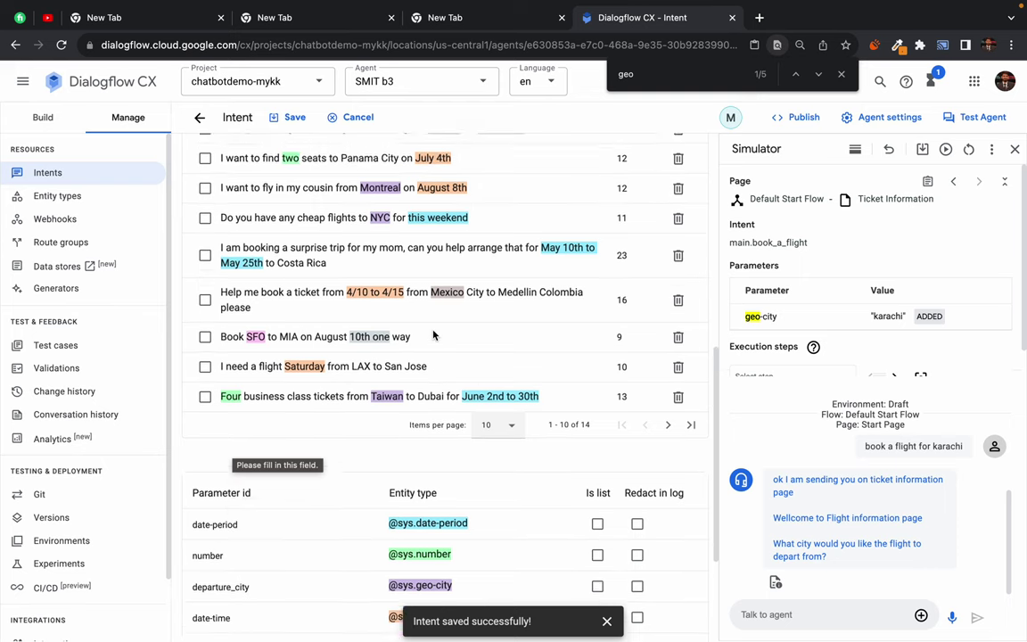
scroll(434, 334, up, 1)
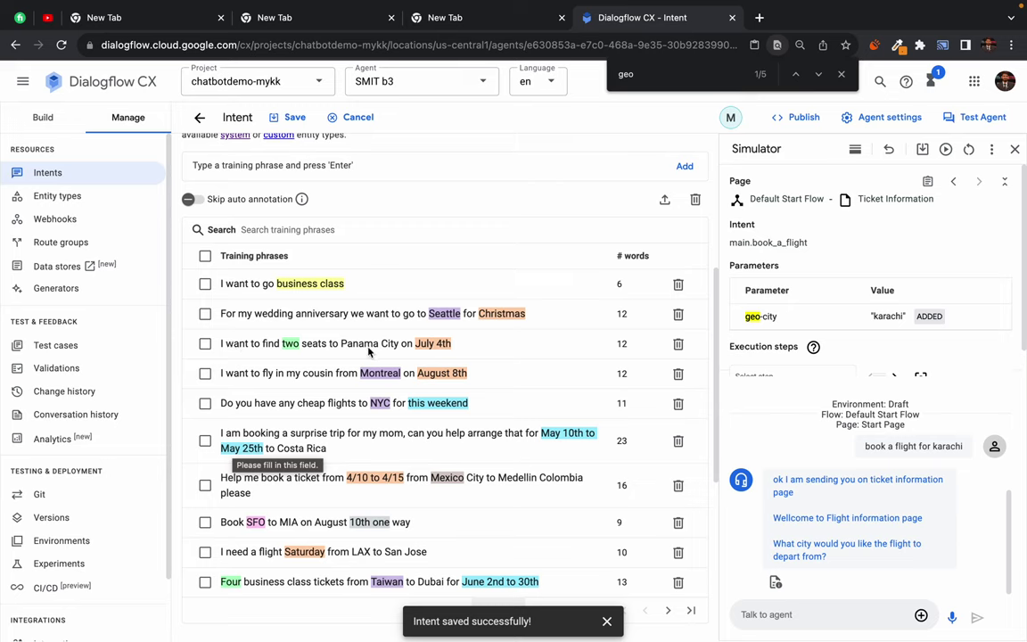
Check the entity annotation on "July 4th" in the Panama City training phrase against the parameter list.
click(434, 347)
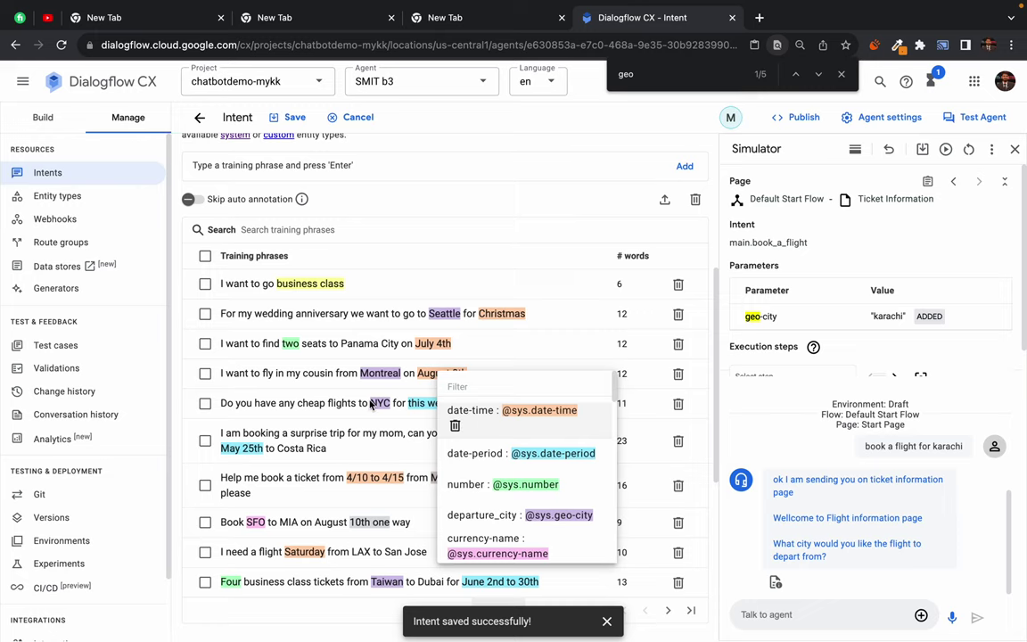
click(172, 431)
scroll(180, 479, down, 2)
scroll(182, 478, down, 5)
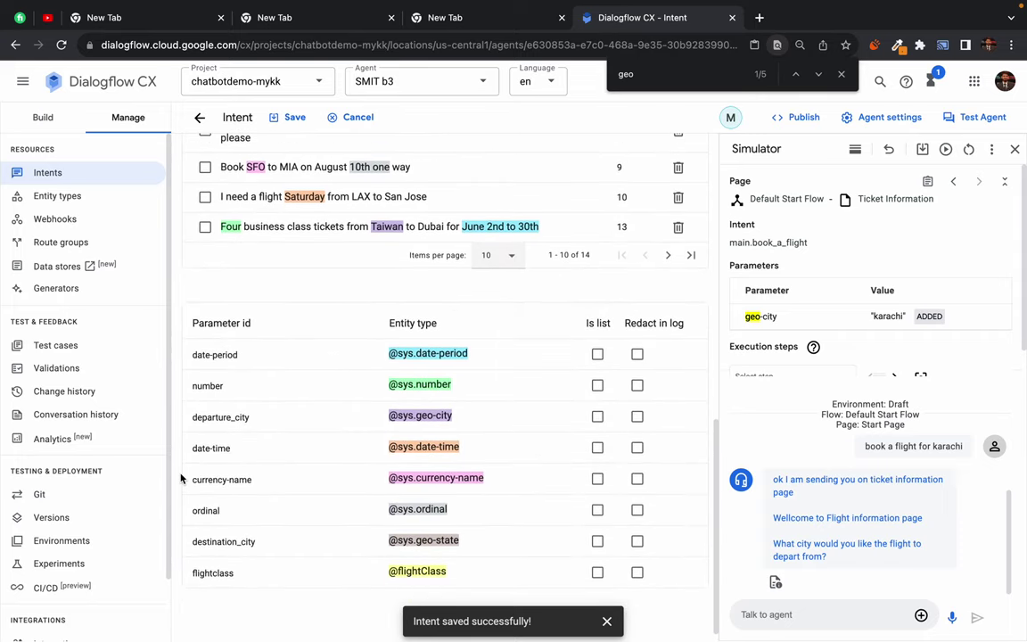
scroll(328, 333, up, 4)
scroll(332, 335, up, 1)
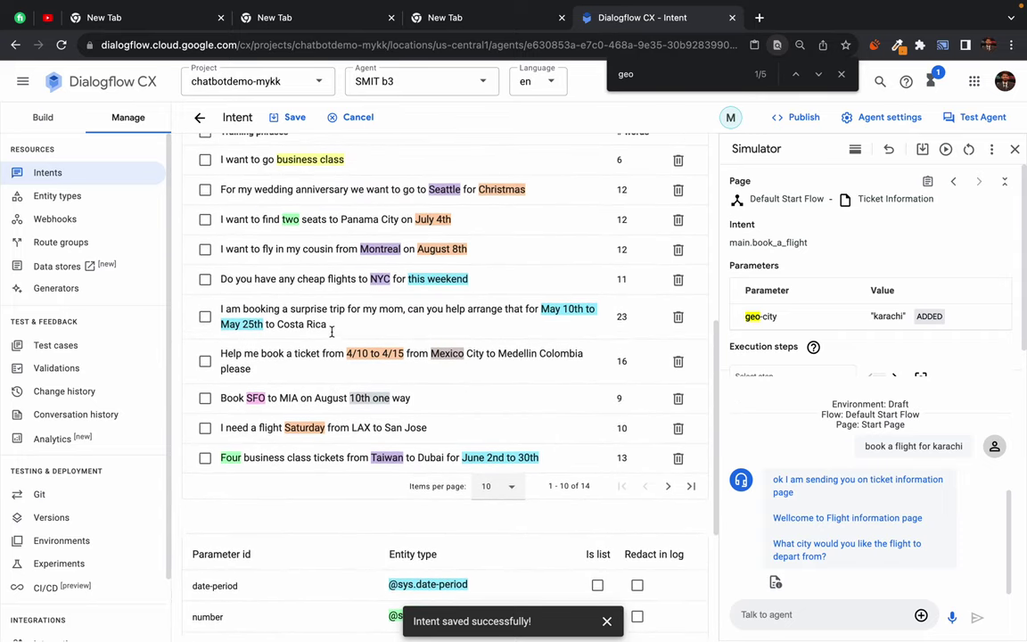
click(430, 218)
scroll(390, 389, down, 5)
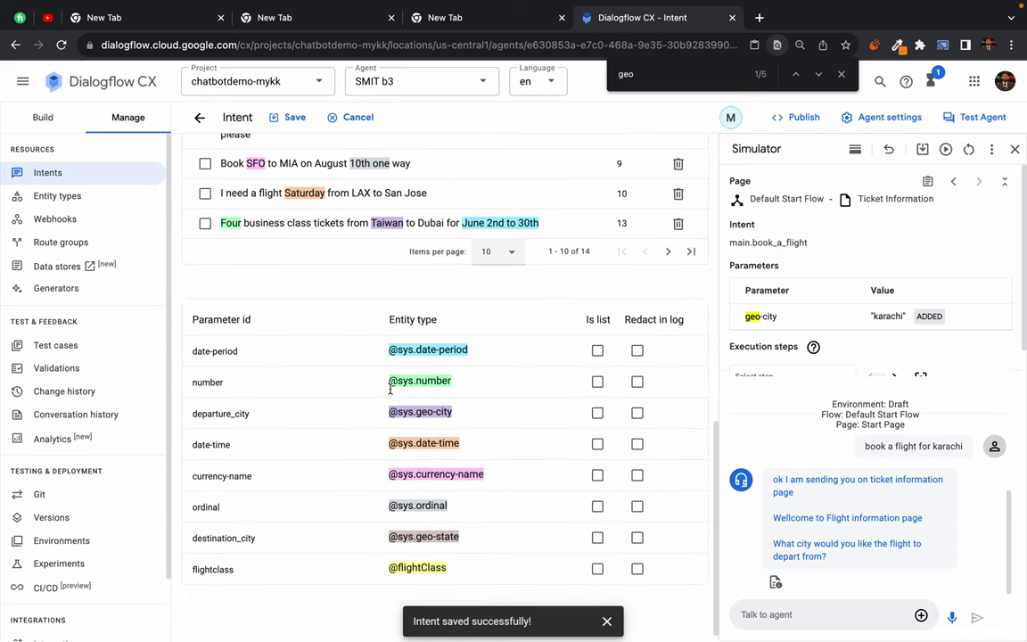
Rename the intent's date-time parameter to departure_date, matching the lab guide, and save the intent.
triple_click(215, 446)
key(ctrl+Right)
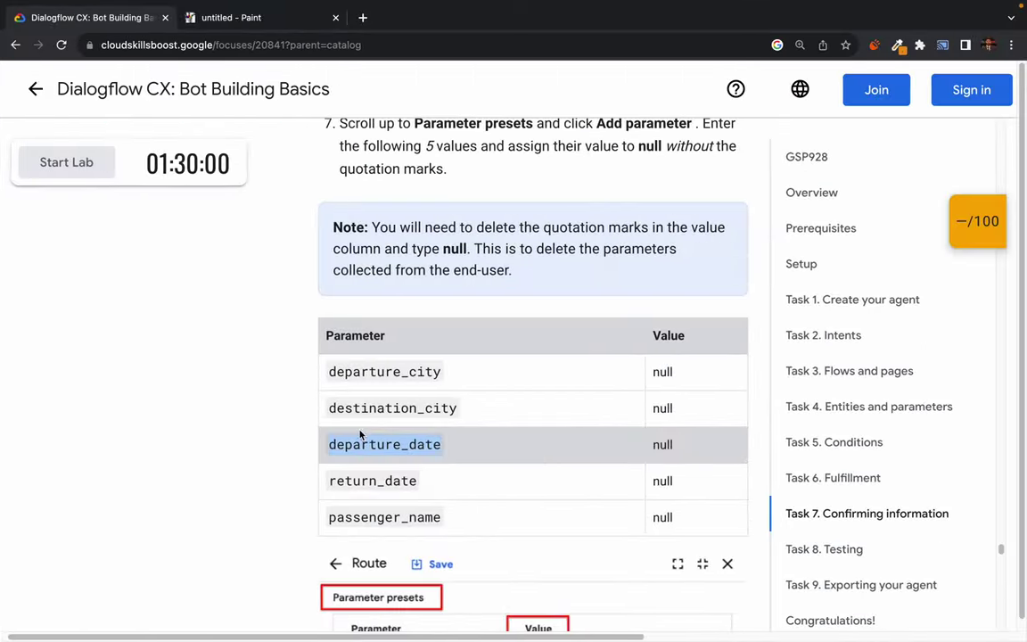
key(ctrl+Left)
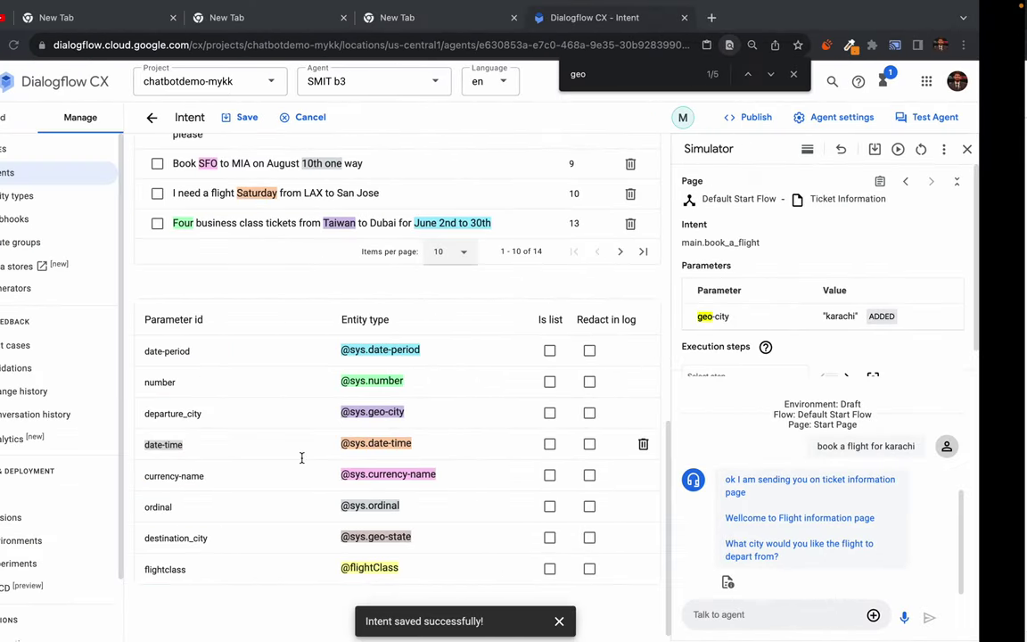
double_click(220, 446)
key(BackSpace)
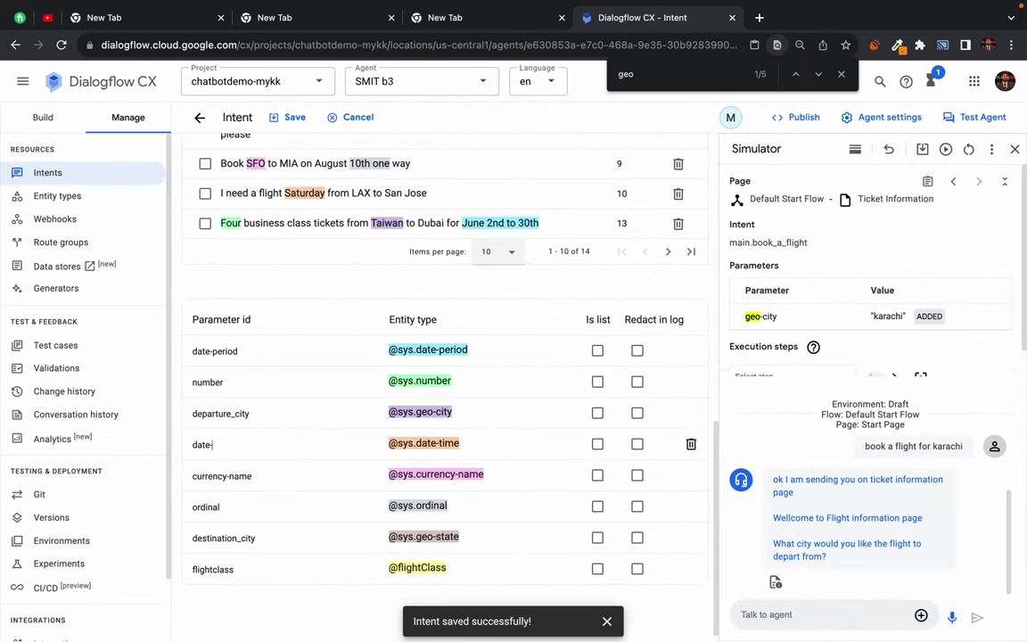
key(BackSpace)
key(BackSpace)
text(departure_date)
click(290, 117)
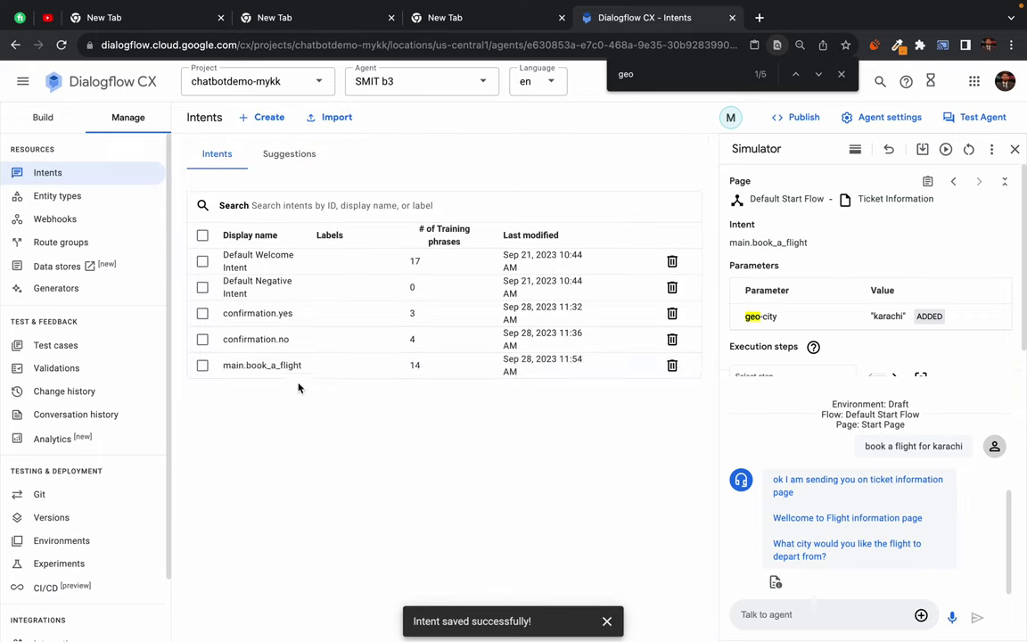
Reopen the main.book_a_flight intent and compare its date annotations and parameter ids with the lab guide's parameter names.
click(282, 366)
scroll(330, 368, down, 4)
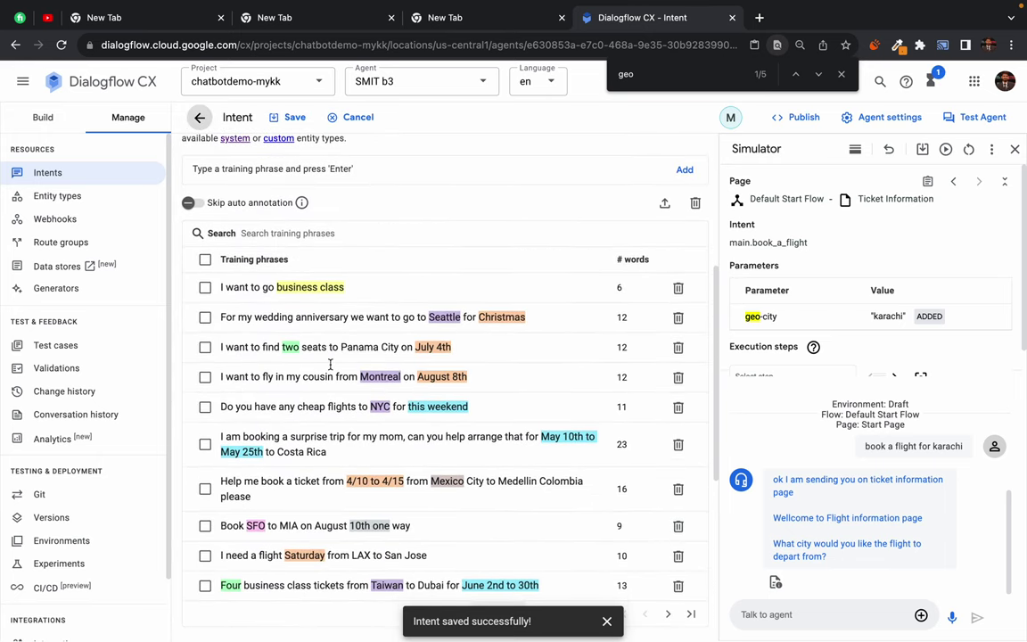
scroll(343, 487, down, 1)
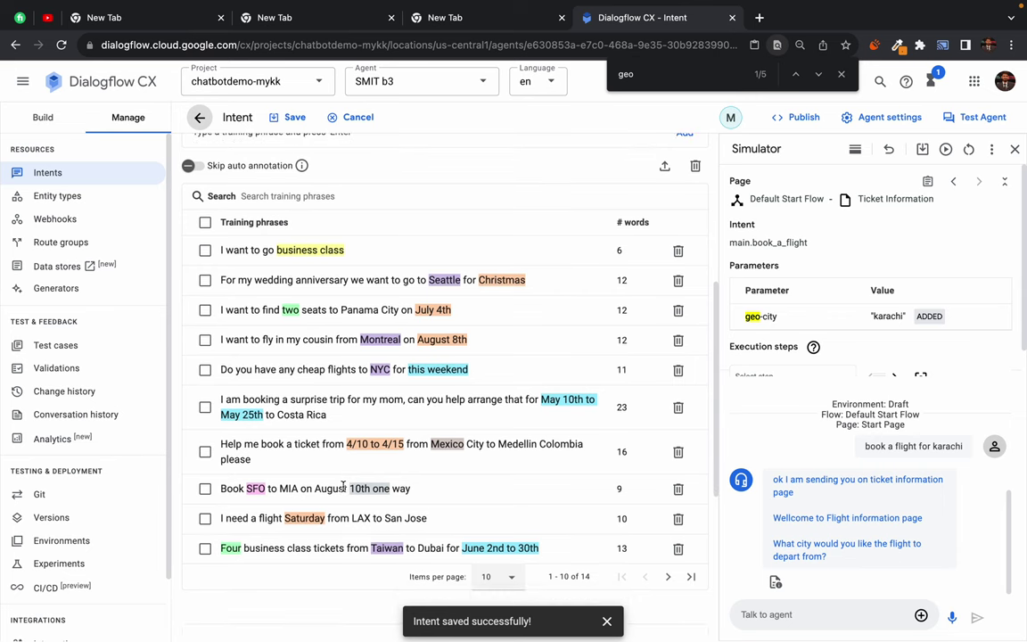
scroll(342, 486, down, 1)
click(371, 392)
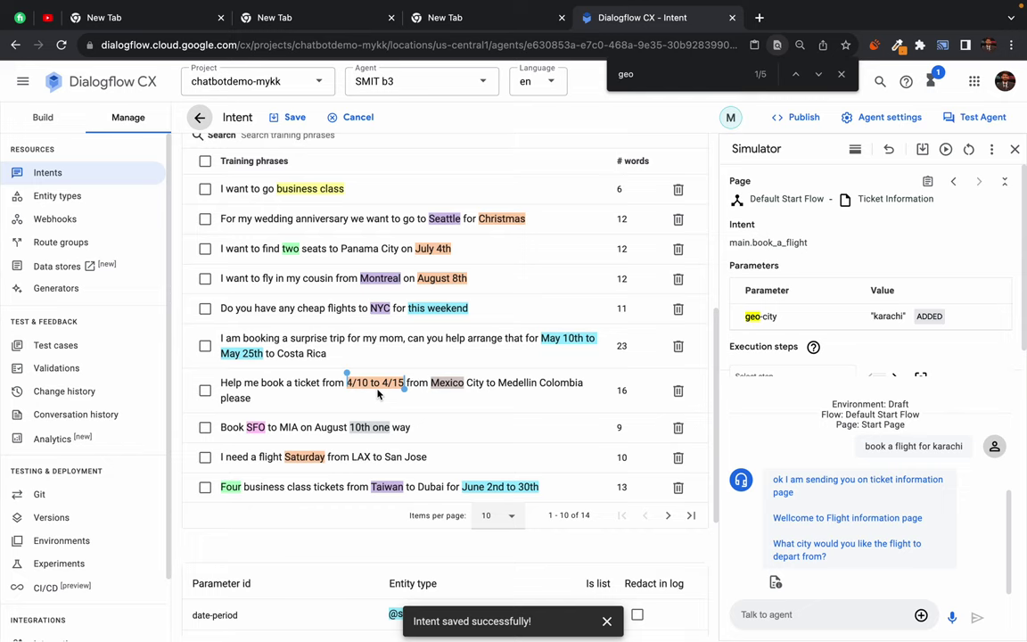
scroll(228, 481, down, 2)
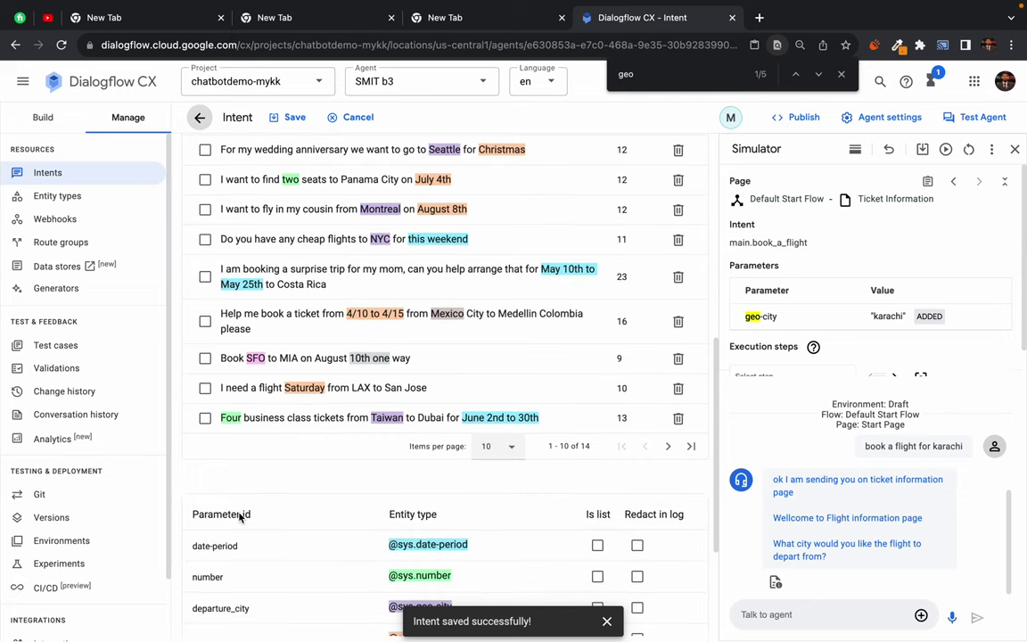
scroll(284, 535, down, 2)
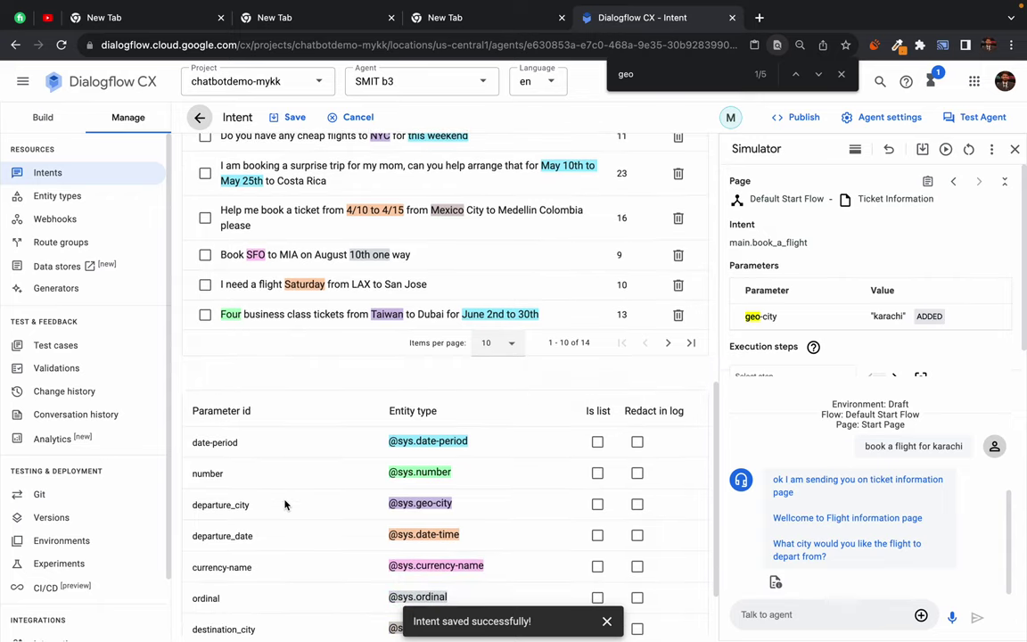
scroll(284, 504, up, 2)
scroll(284, 504, up, 3)
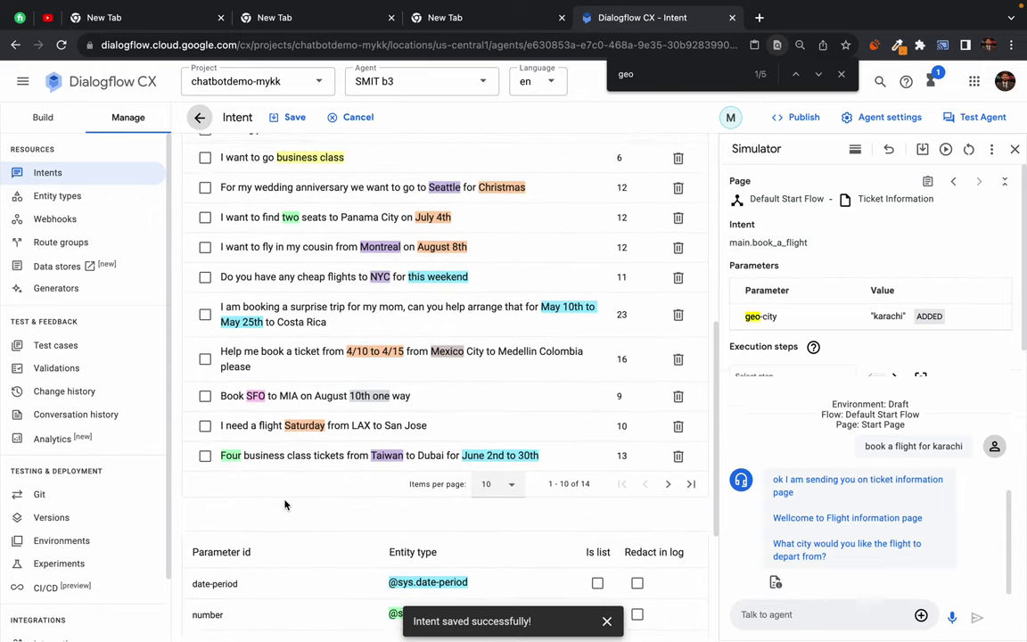
key(ctrl+Right)
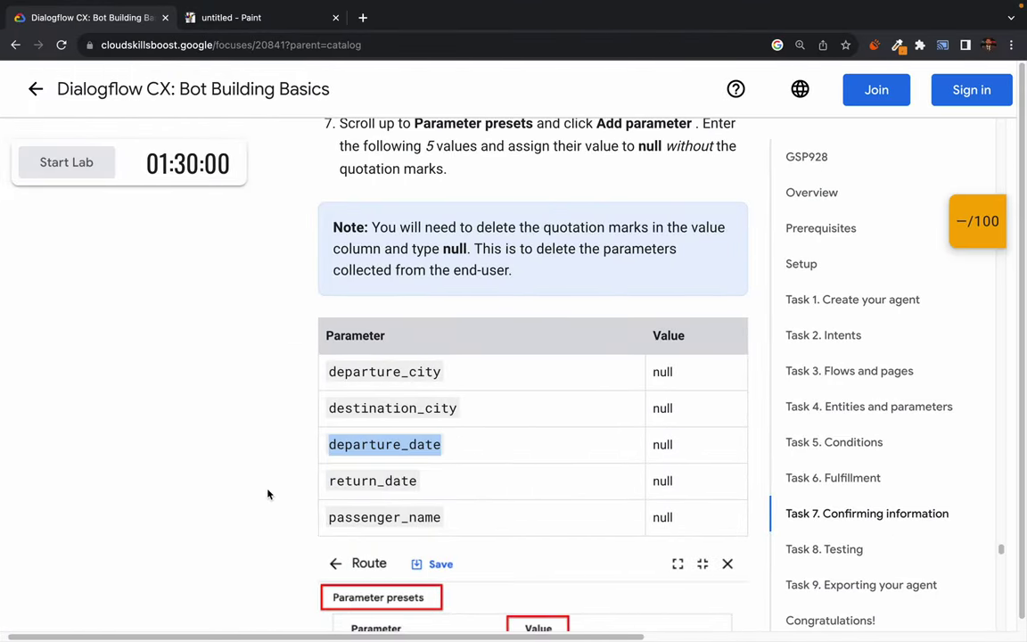
key(ctrl+Left)
scroll(269, 371, up, 2)
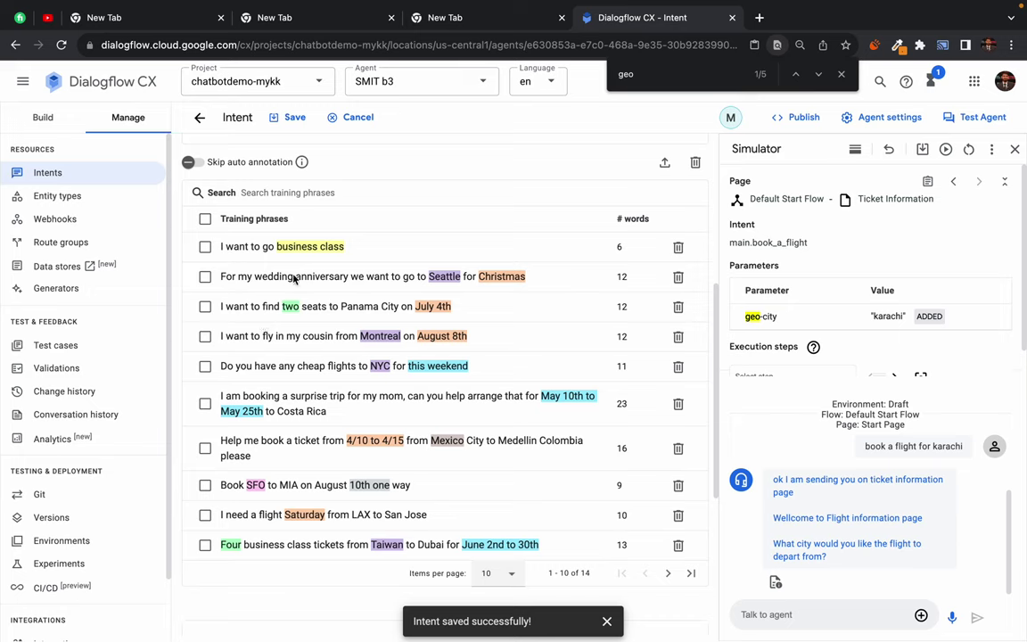
Review the remaining training phrases on the second page of the list, return to the first page, and save the intent.
click(668, 572)
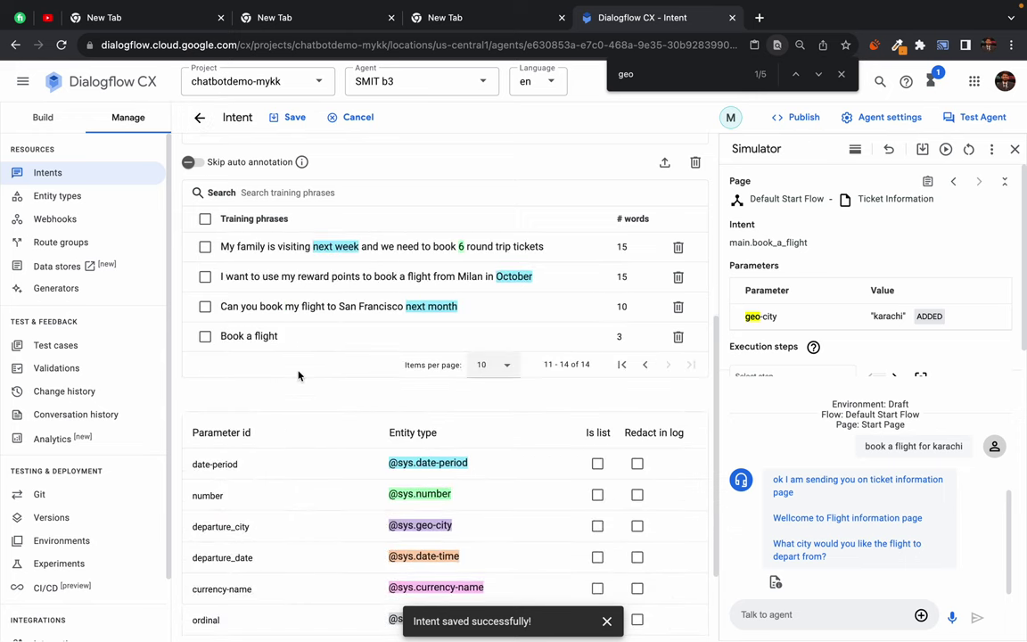
scroll(299, 376, up, 1)
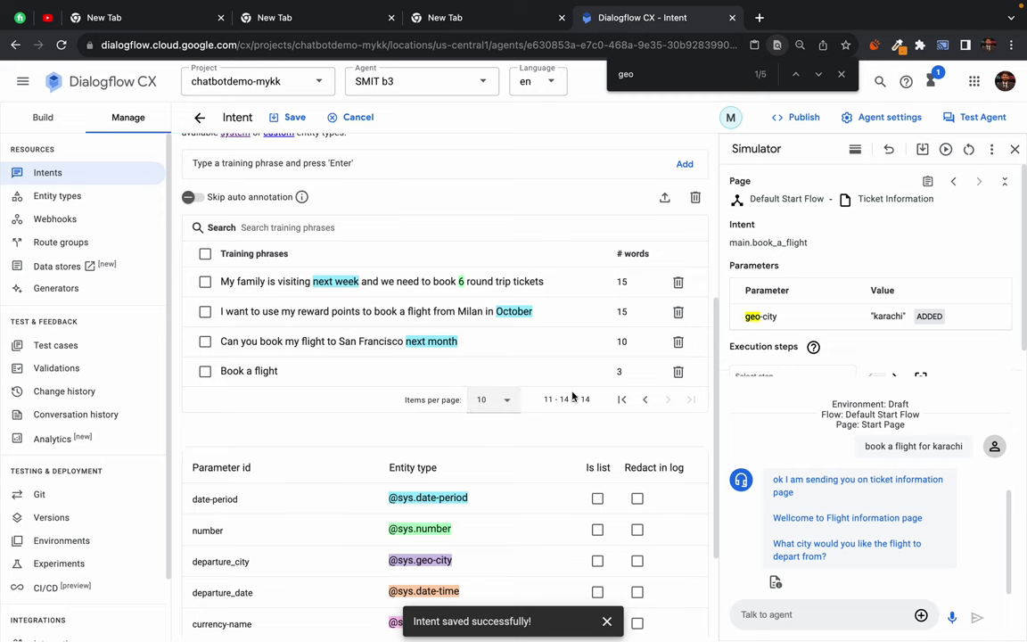
click(644, 399)
scroll(254, 441, down, 4)
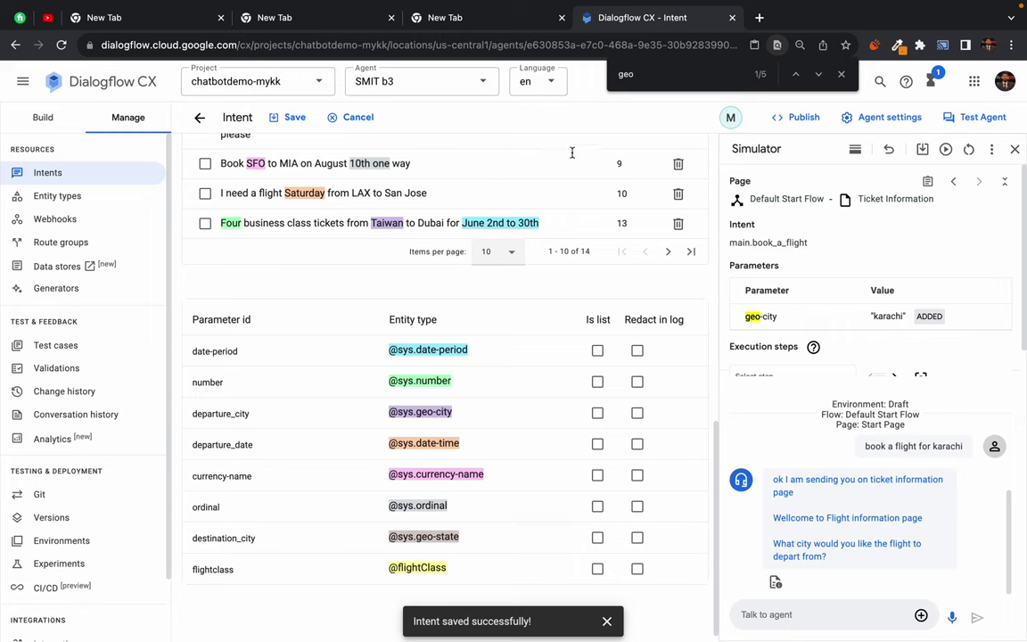
click(287, 117)
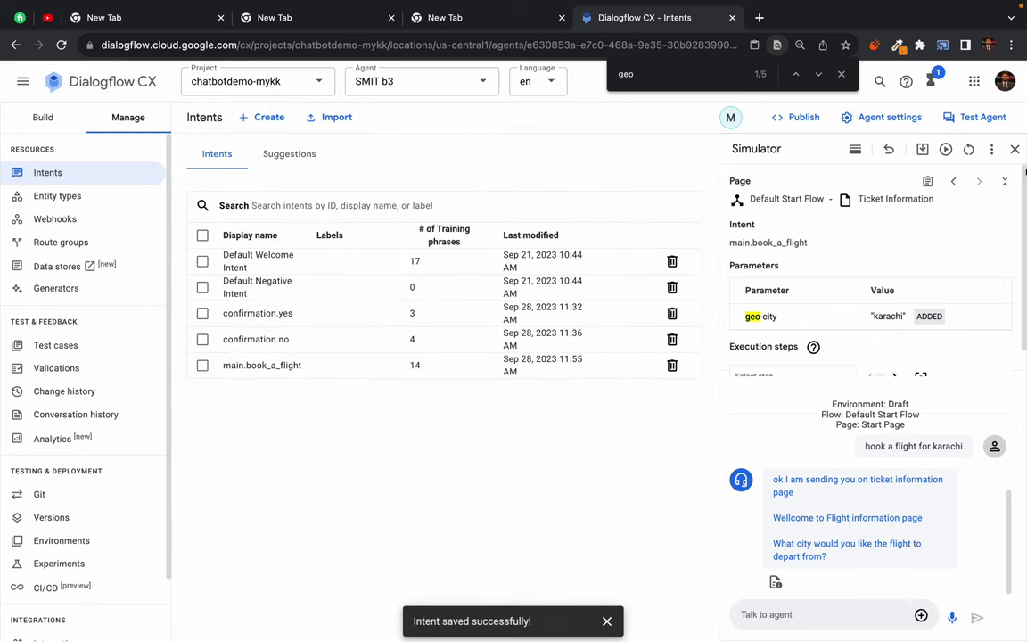
Restart the agent simulator, open the Default Start Flow, and send the test message "hi".
click(1015, 150)
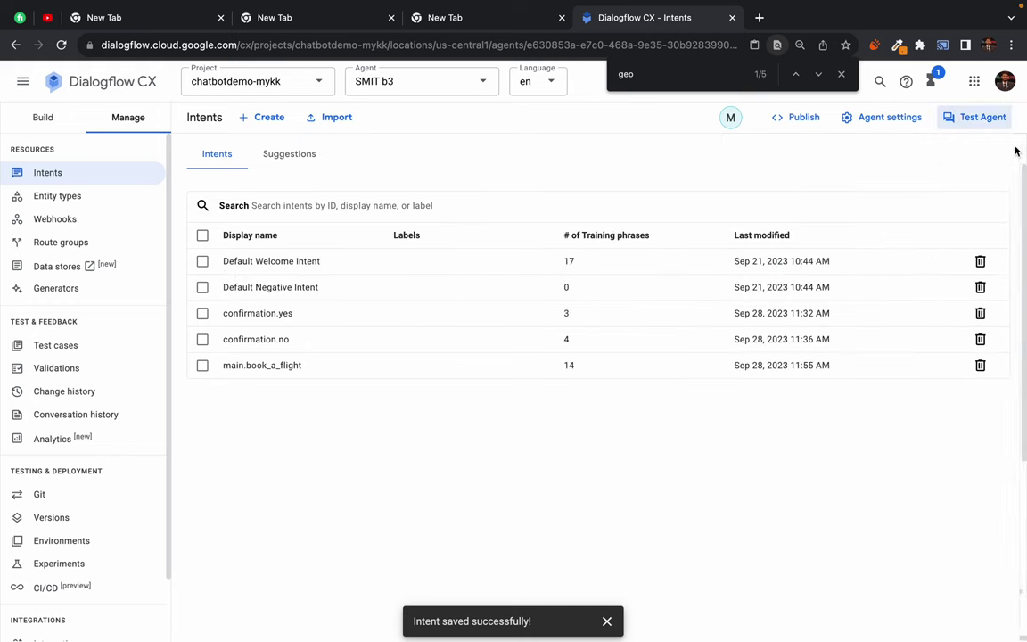
click(980, 116)
click(54, 123)
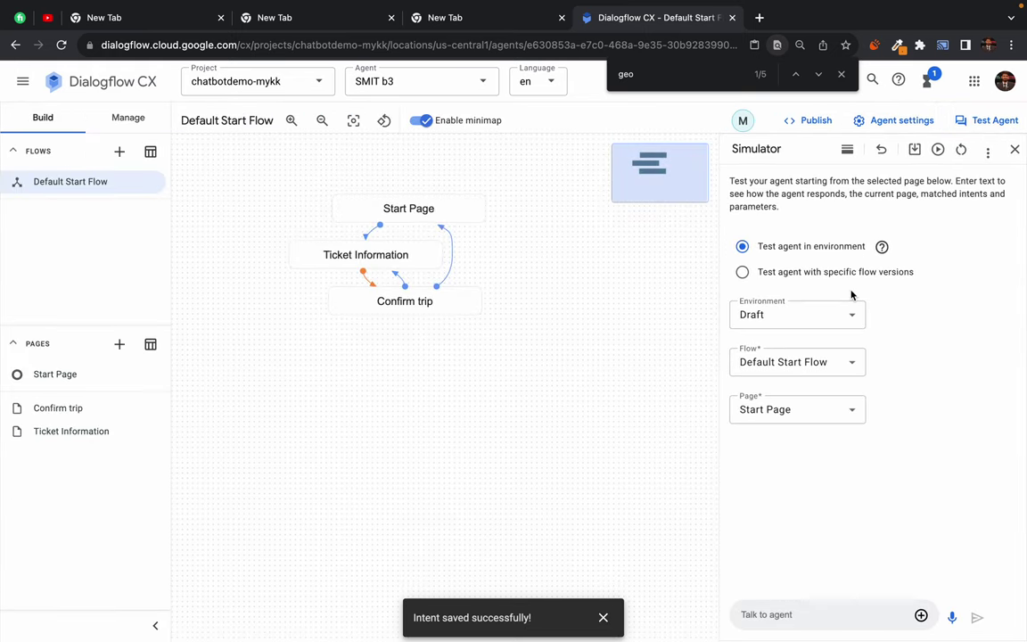
click(802, 614)
text(hi)
key(Return)
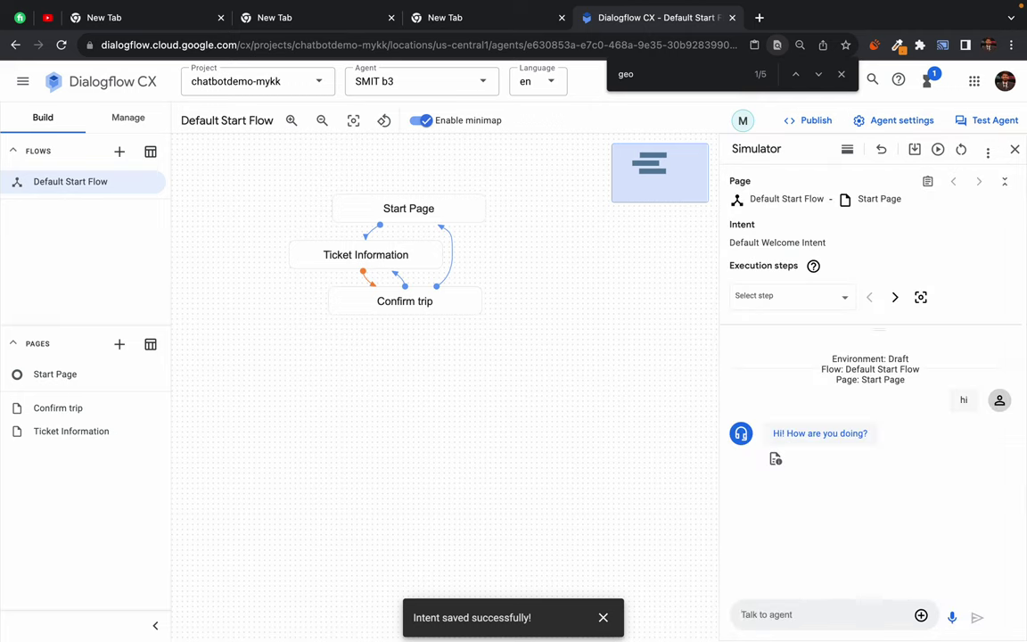
Send the test message "book a flight for tommorw" to the agent in the simulator.
text(b)
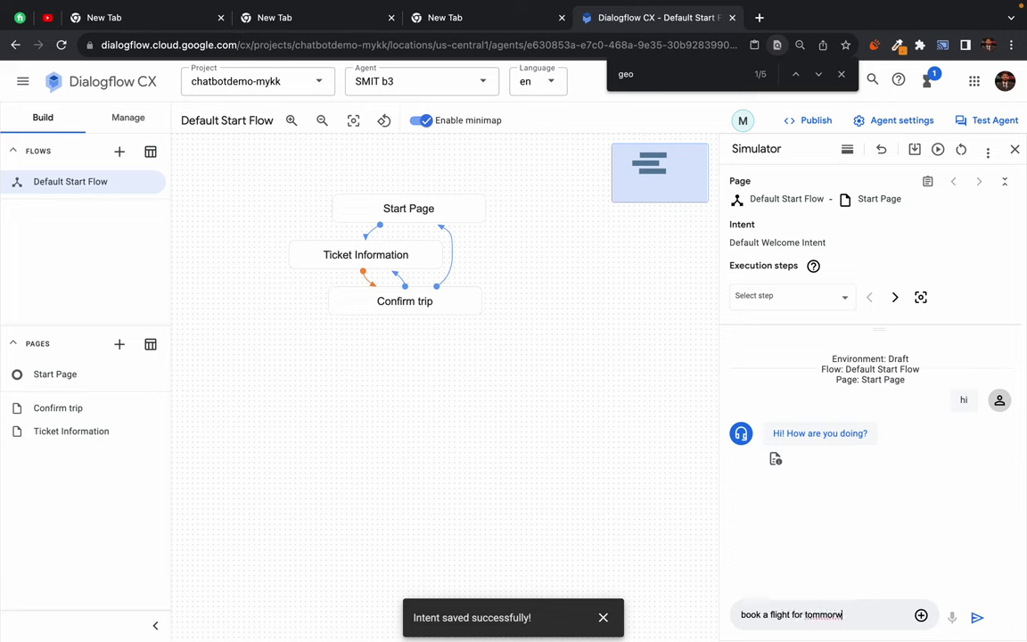
text(ook a flight for tommorw)
key(Return)
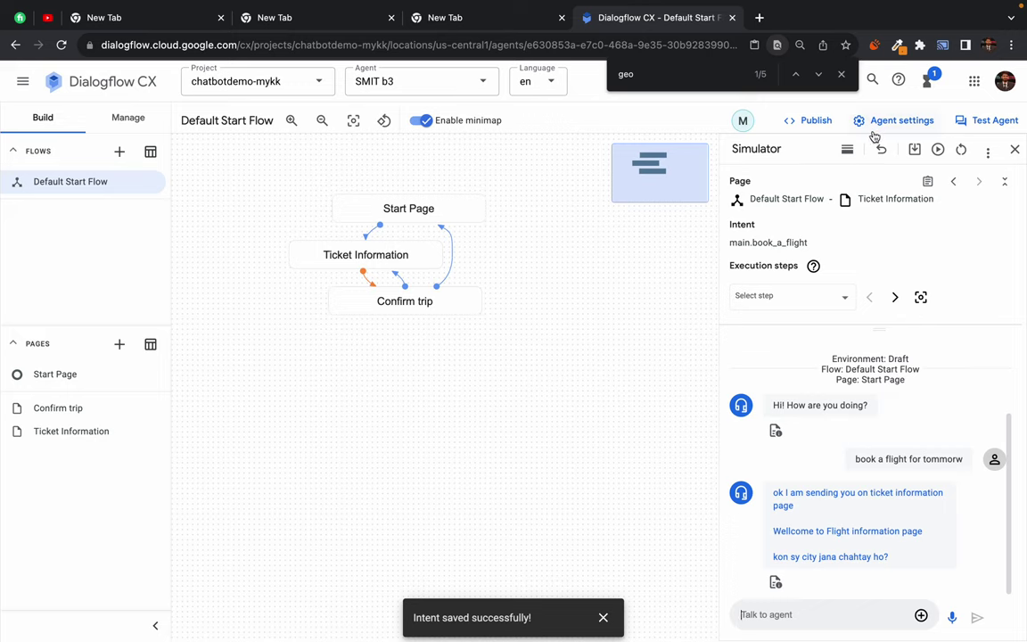
Restart the simulator conversation, greet the agent with "hi", and send "book a flight for karachi".
click(958, 150)
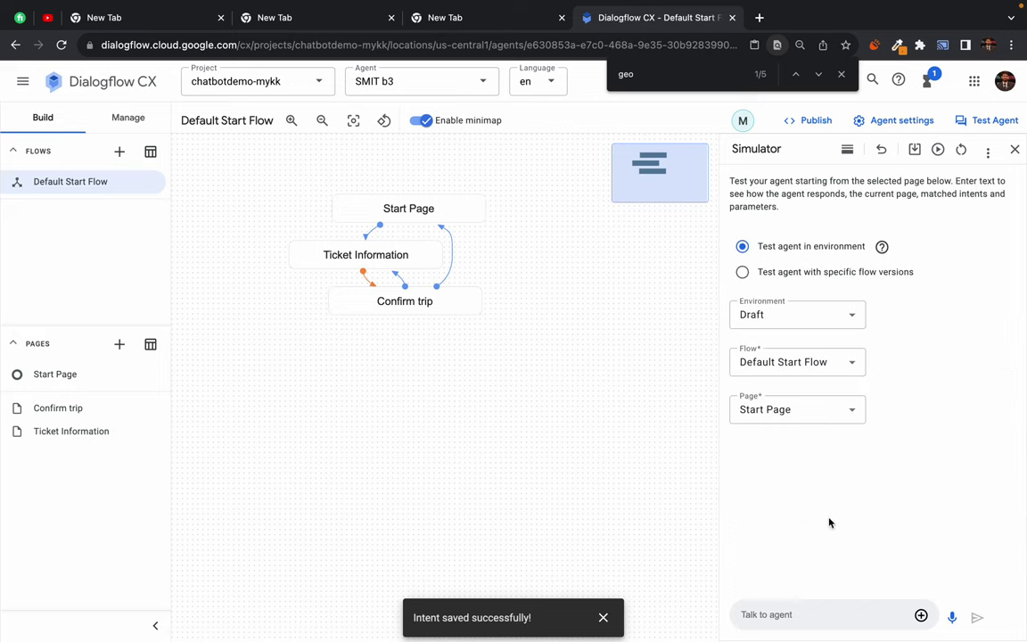
text(hi)
key(Return)
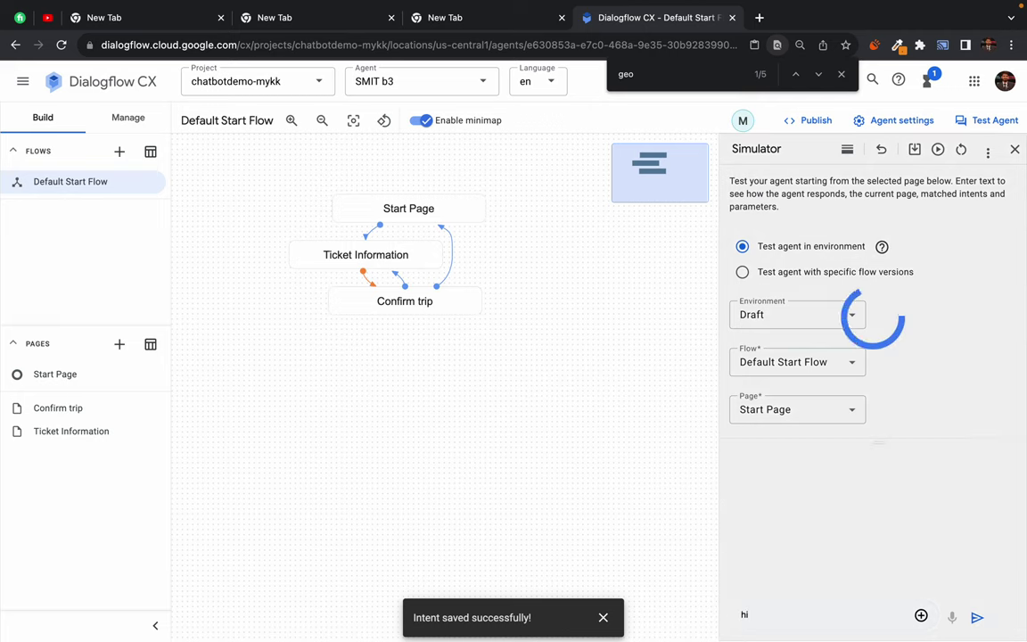
text(book a flight for karac)
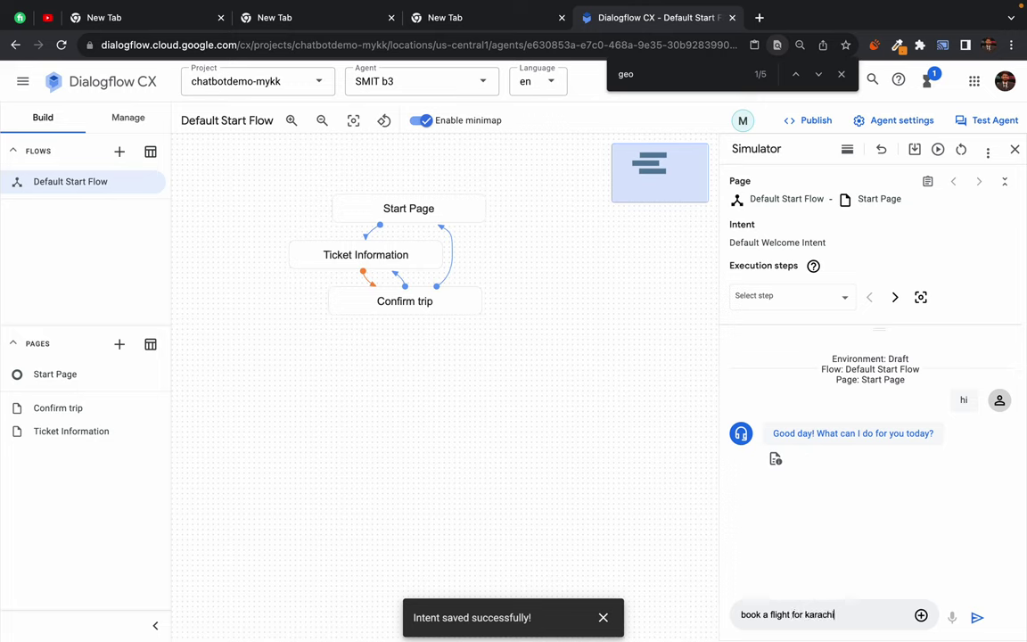
key(Return)
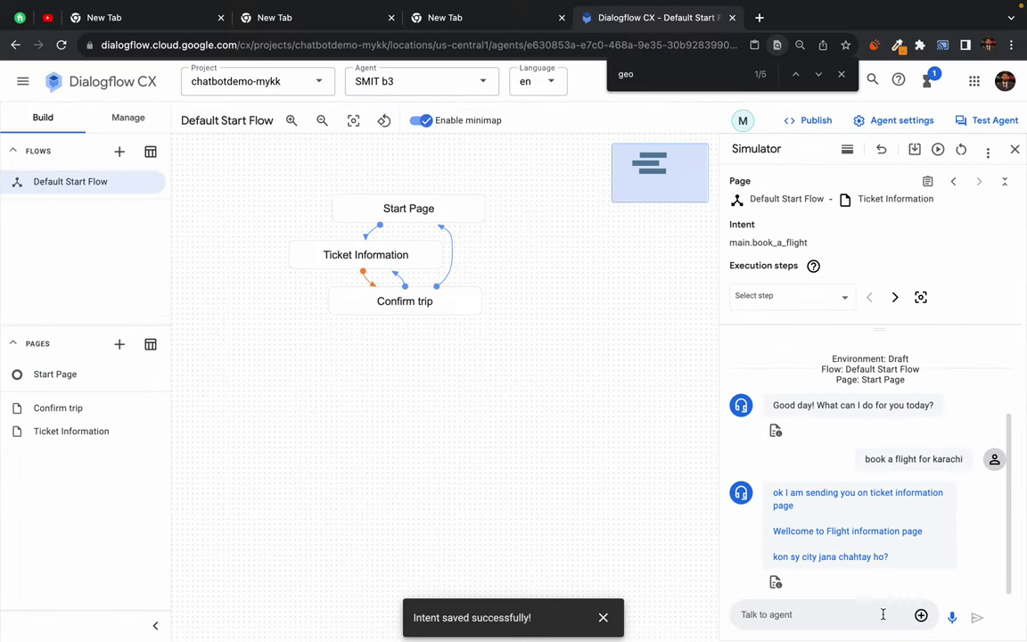
Answer the agent's city question with "karachi" and enter "tomorrow" as the departure date reply without sending it.
text(karachi)
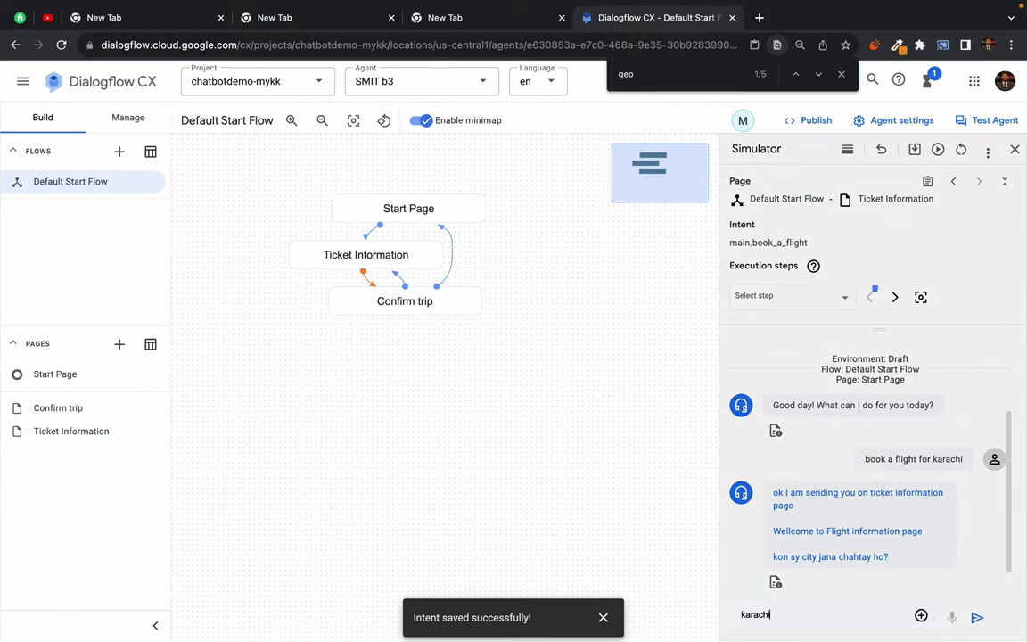
key(Return)
drag(835, 546, 909, 546)
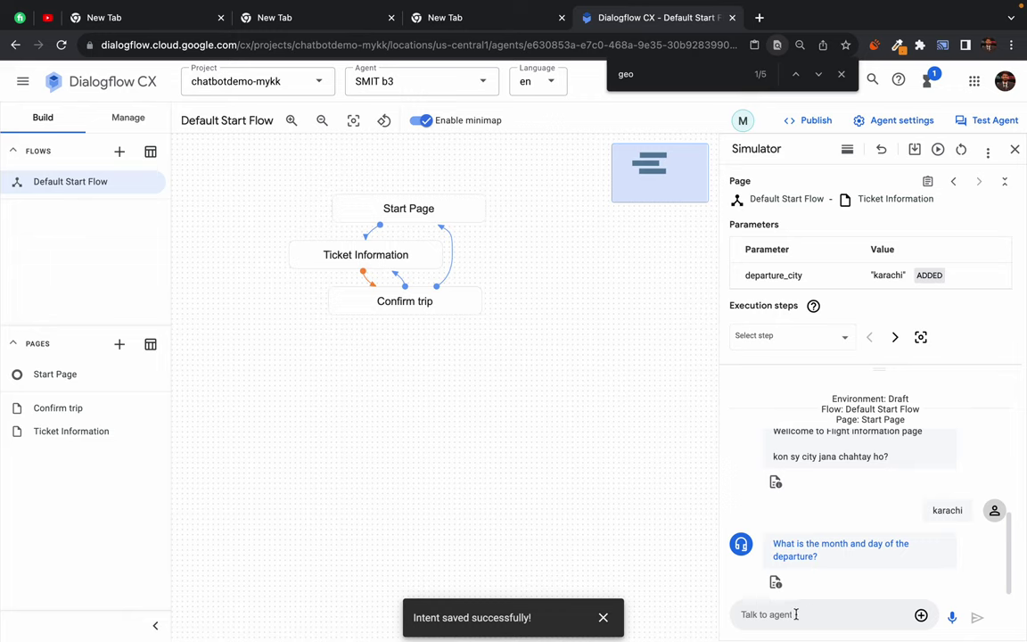
text(tomor)
text(row)
Open the main.book_a_flight intent and reopen the simulator for a fresh test conversation.
click(130, 119)
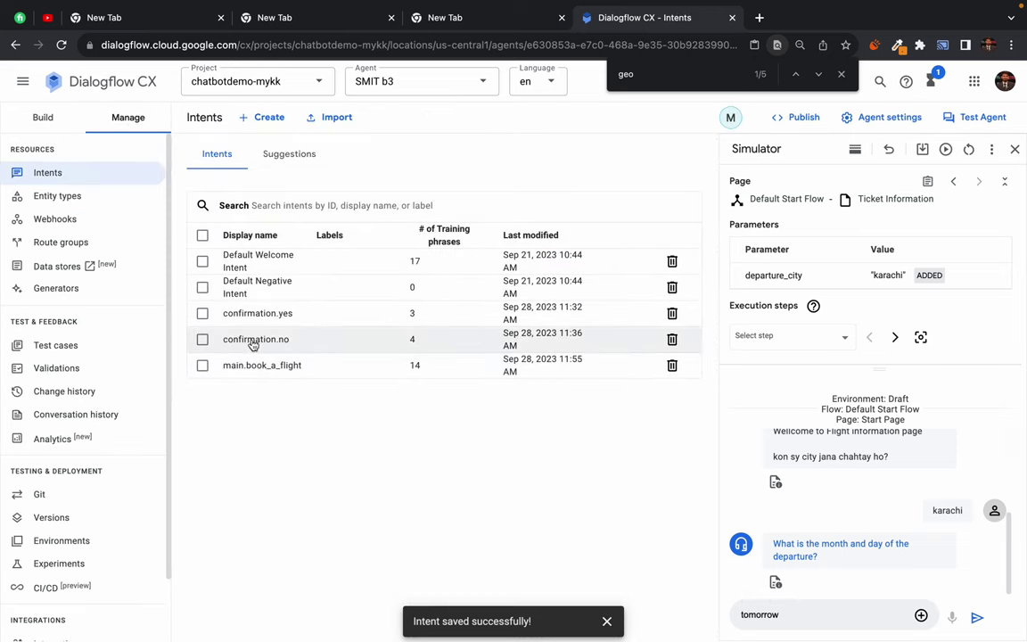
click(272, 369)
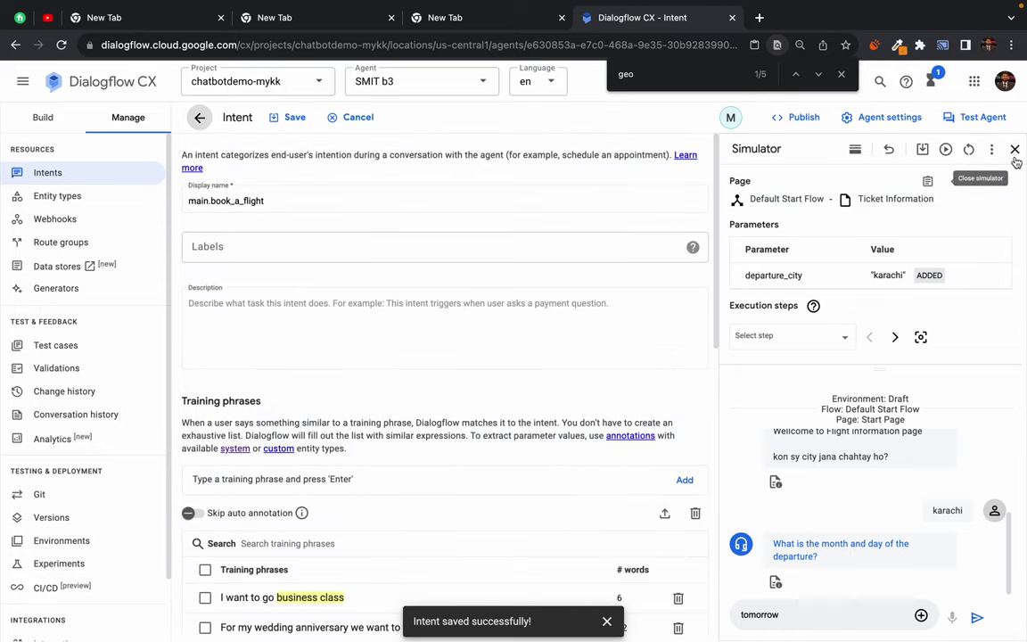
click(1015, 149)
click(979, 125)
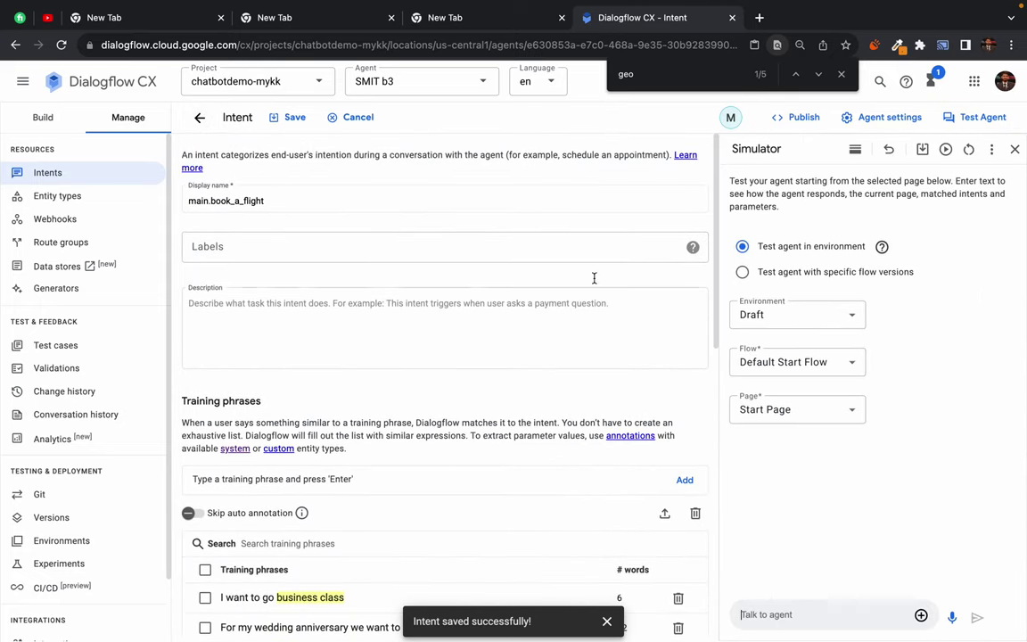
Check the July 4th annotation in the "I want to find two seats to Panama City on July 4th" training phrase and copy the phrase.
scroll(375, 406, down, 5)
scroll(375, 406, down, 2)
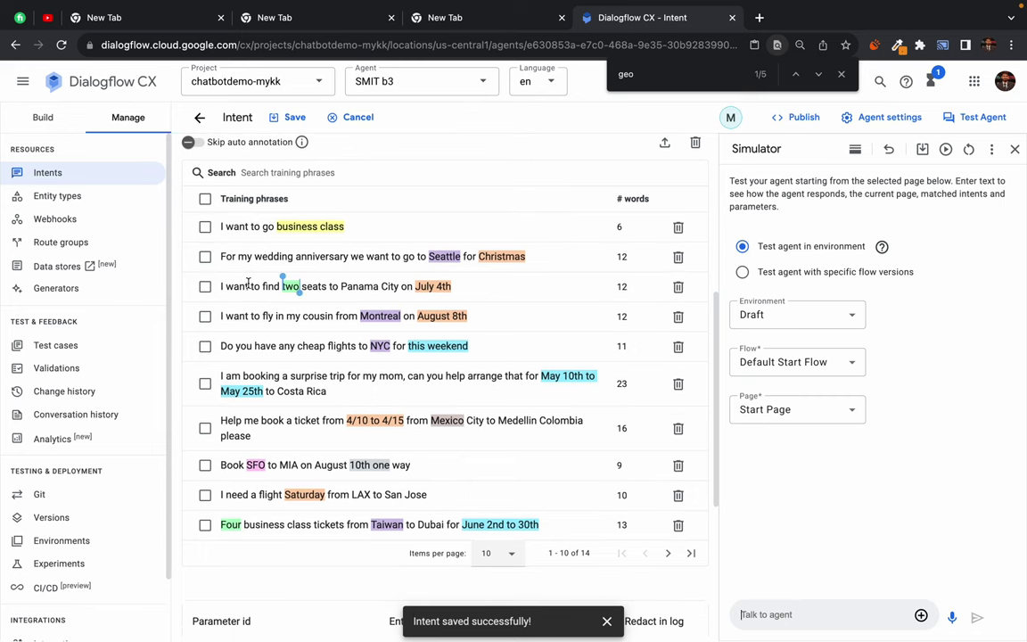
double_click(290, 286)
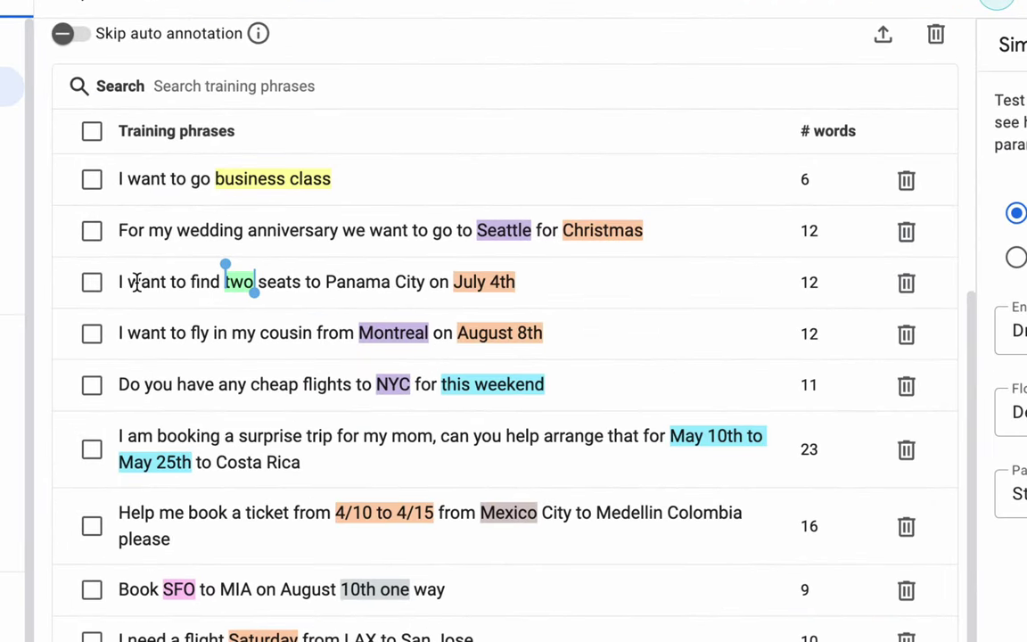
click(272, 283)
click(460, 282)
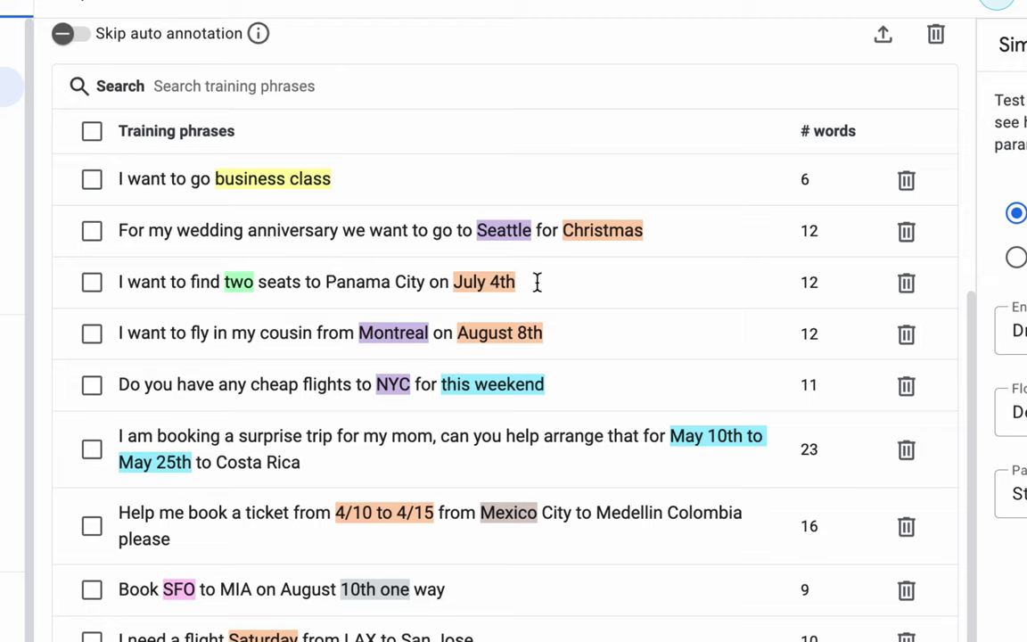
click(489, 283)
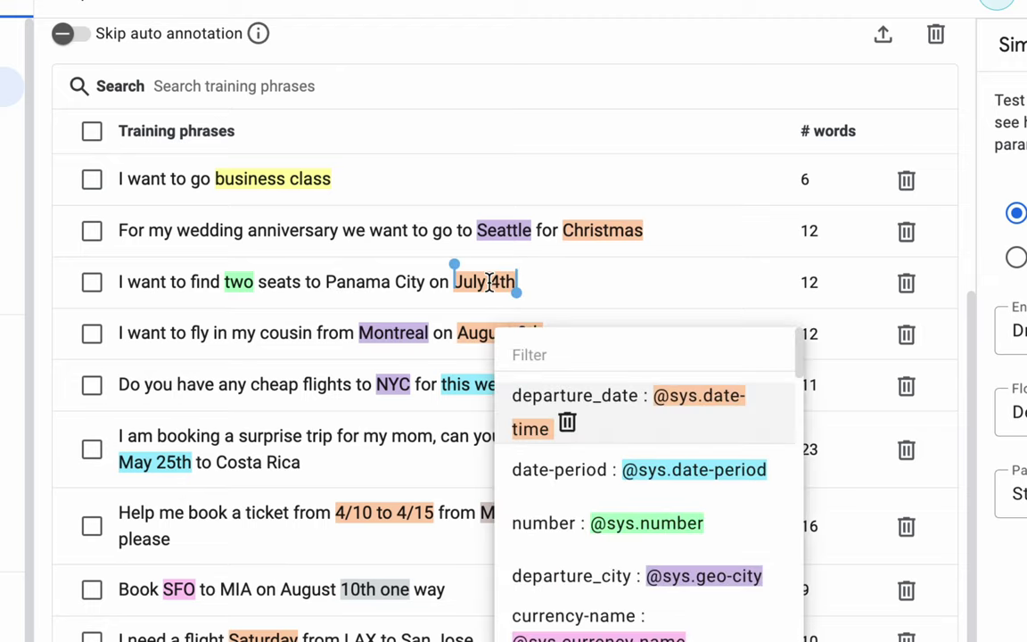
click(548, 282)
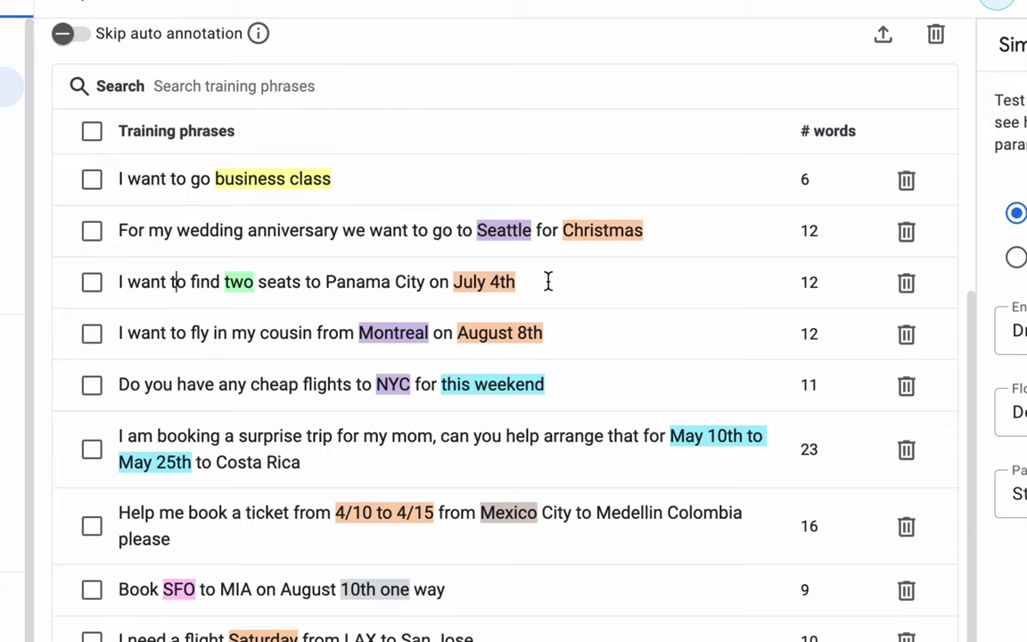
triple_click(548, 282)
triple_click(548, 282)
key(ctrl+c)
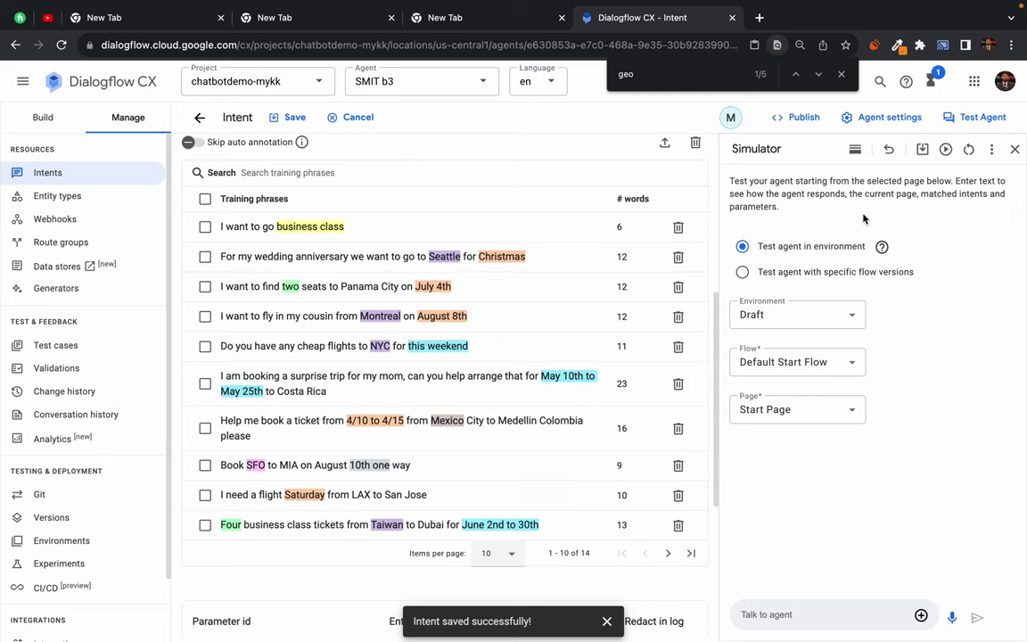
Send "hi" to the agent and enter the copied Panama City training phrase as the next message.
text(hi)
key(Return)
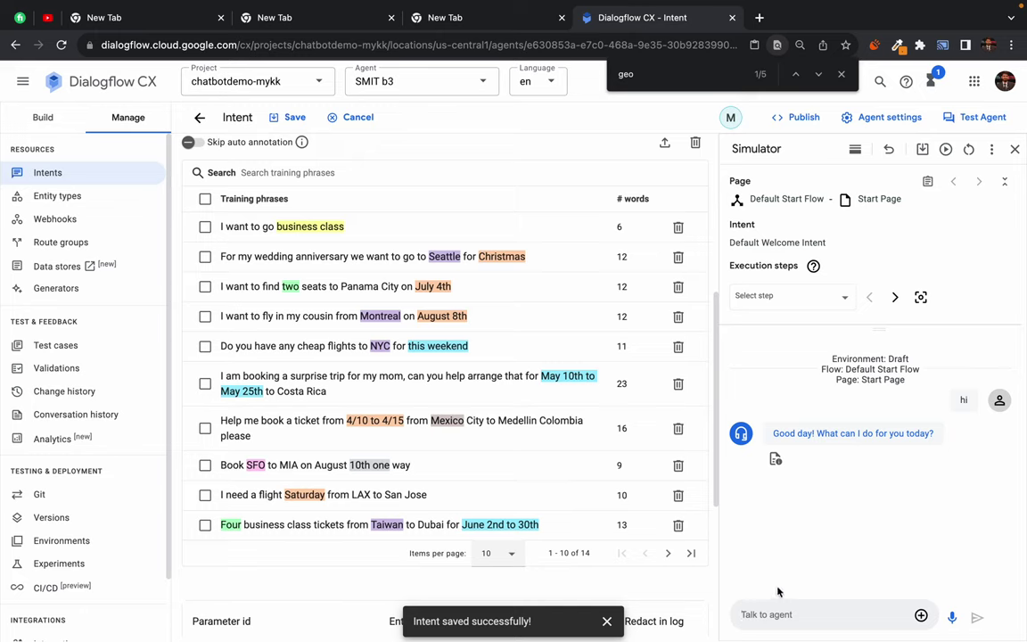
text(book a flight)
key(ctrl+a)
key(ctrl+v)
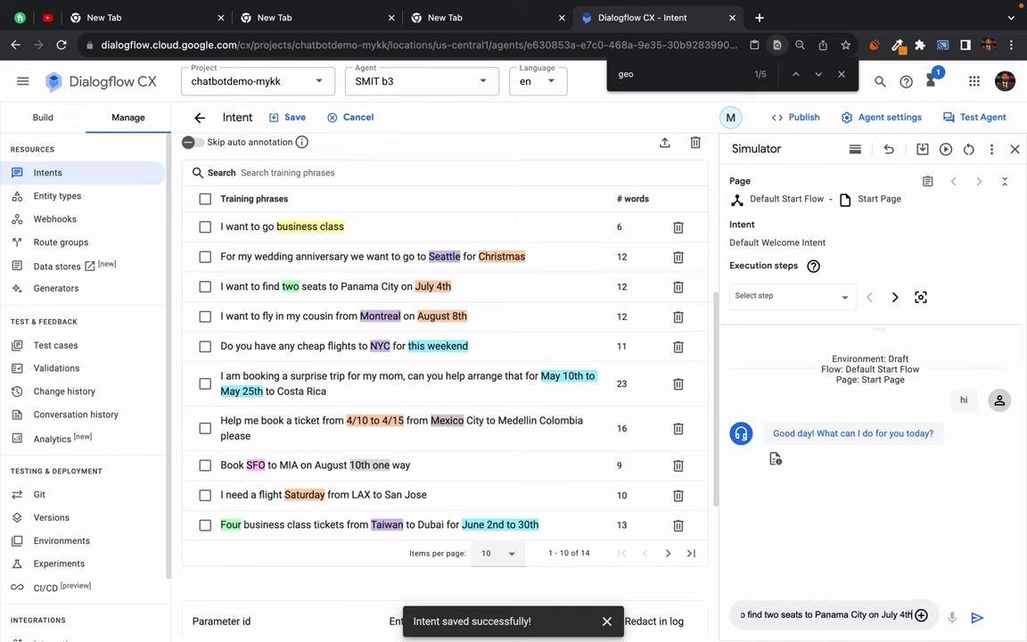
Review the intent's parameter list and the full Panama City message through its end, and send the message to the agent.
key(ctrl+a)
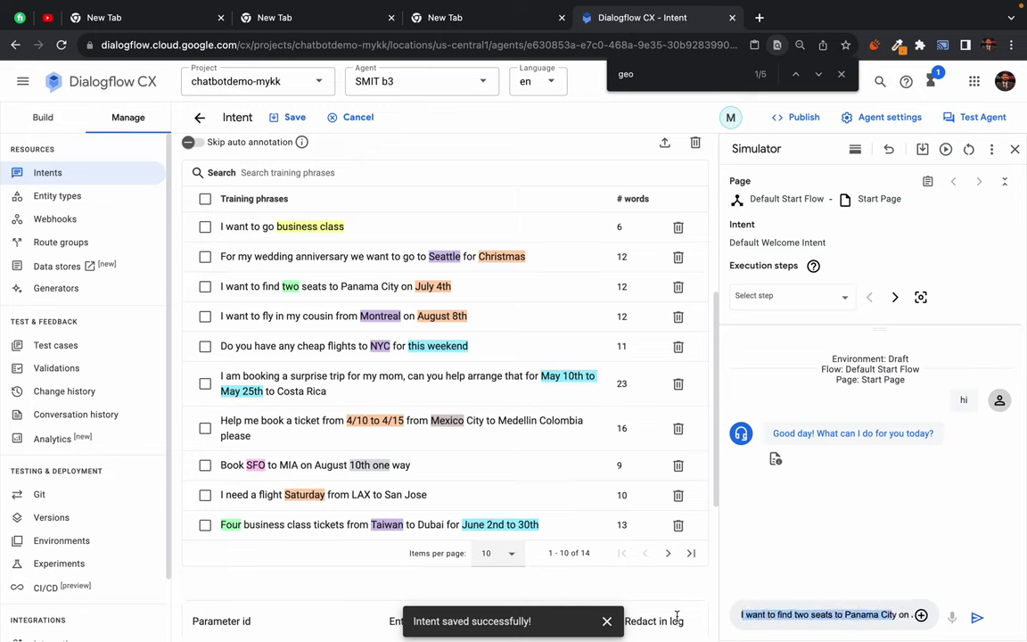
scroll(229, 421, down, 3)
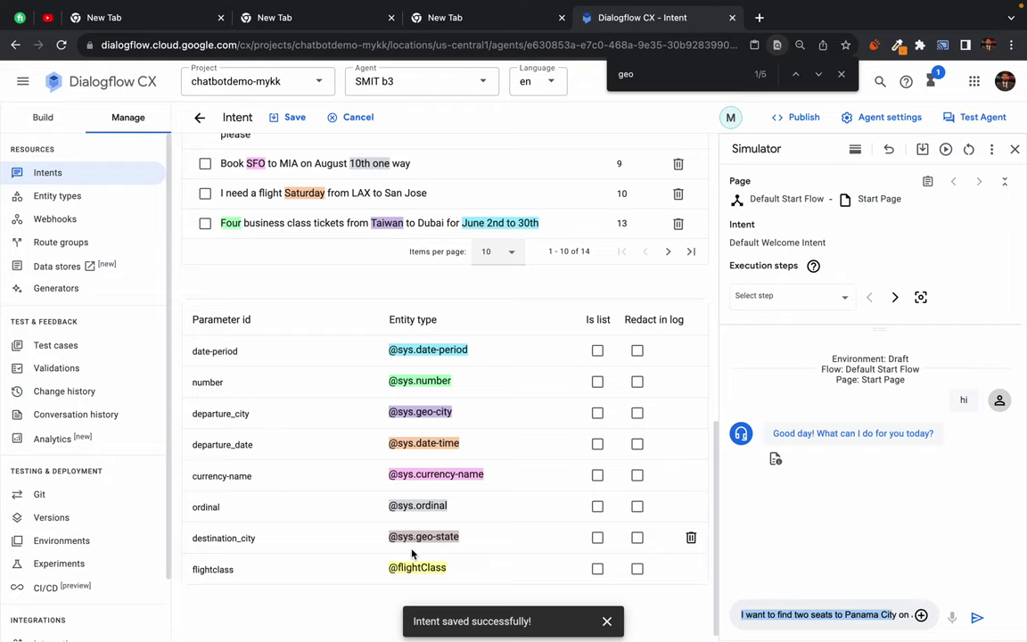
click(835, 614)
triple_click(836, 614)
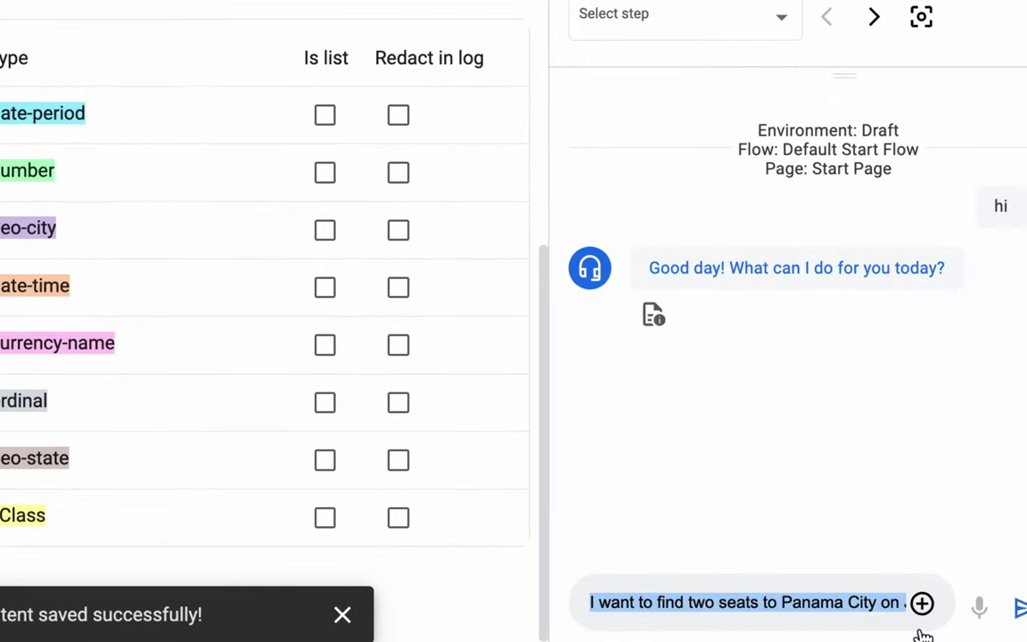
click(789, 593)
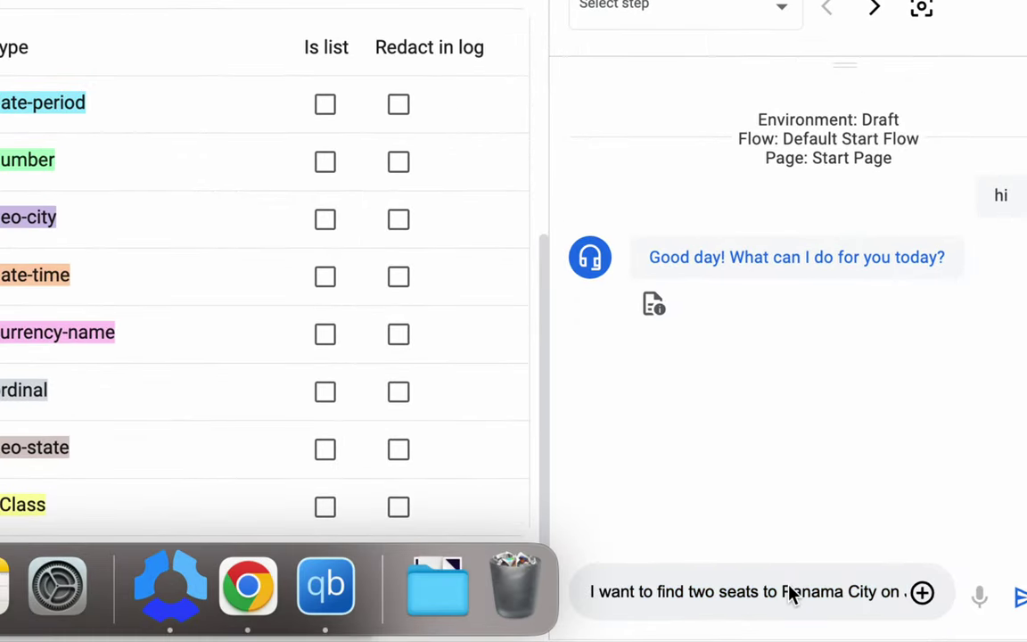
key(Right)
key(Right)
key(Right)
key(Right)
key(Right)
key(Right)
key(Right)
key(Right)
key(Right)
key(super+Right)
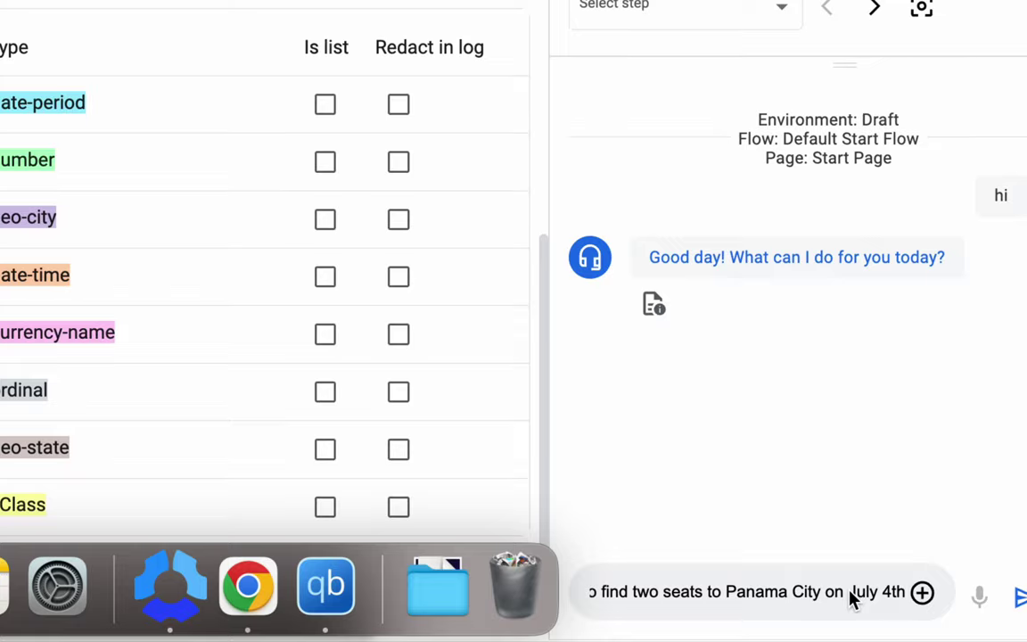
key(Return)
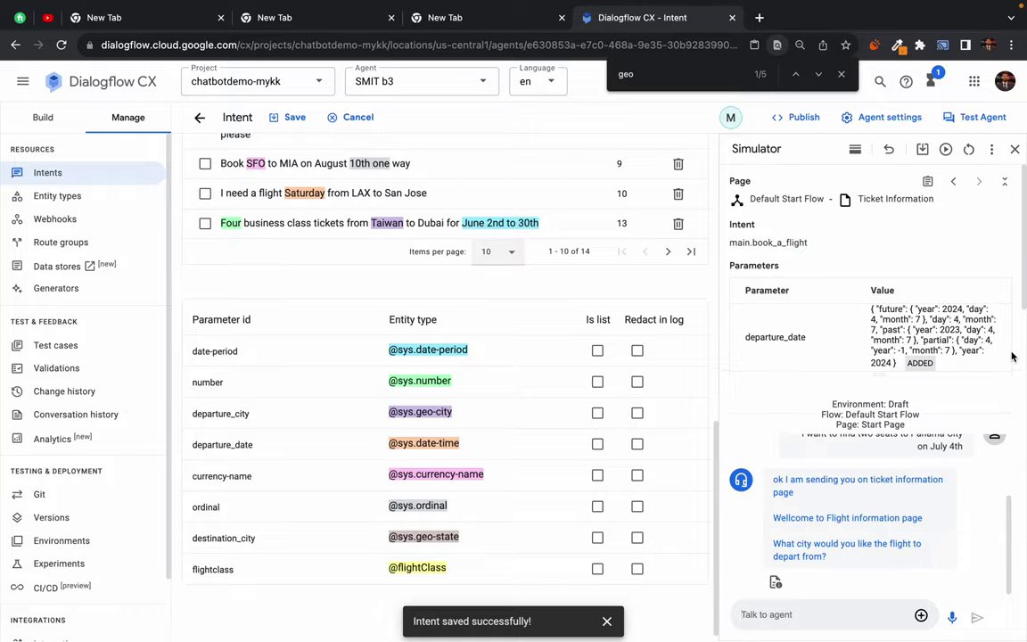
Examine the departure_date and number values captured in the simulator, the agent's reply, and the intent's training phrase annotations.
drag(872, 309, 946, 350)
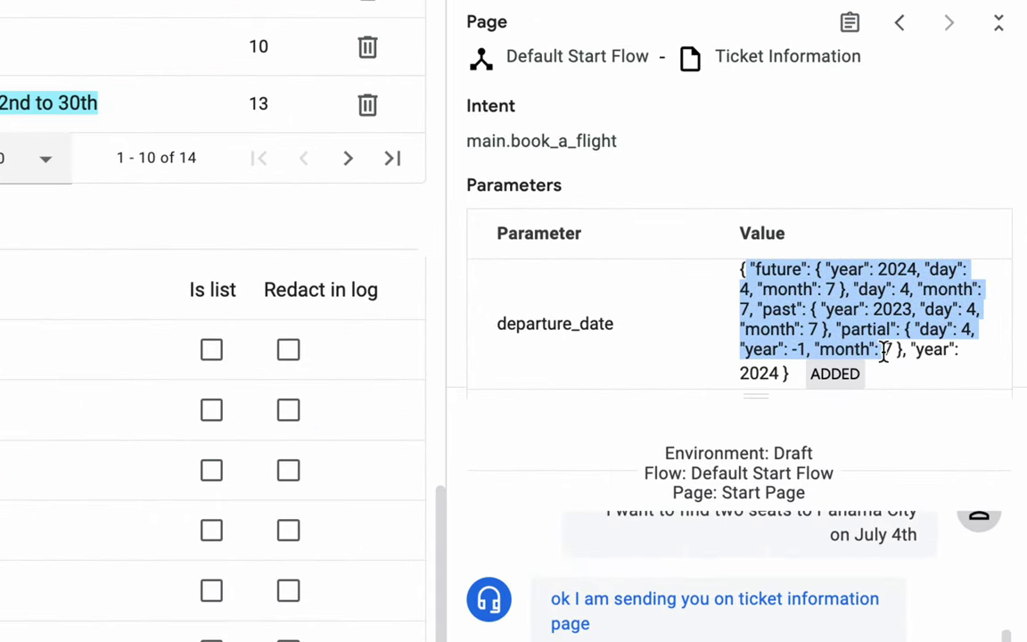
click(884, 353)
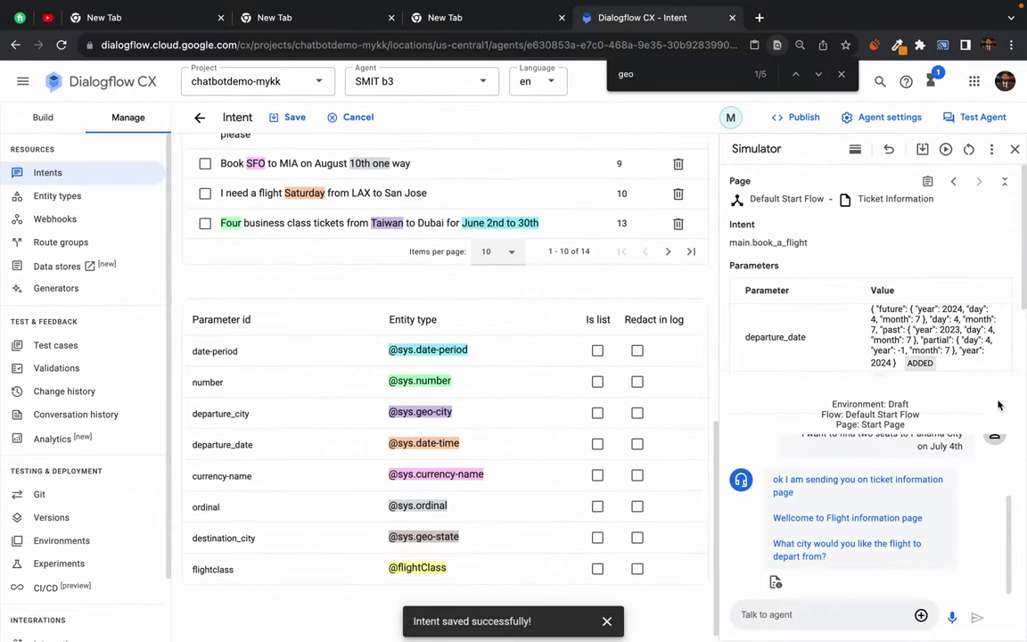
scroll(986, 339, down, 2)
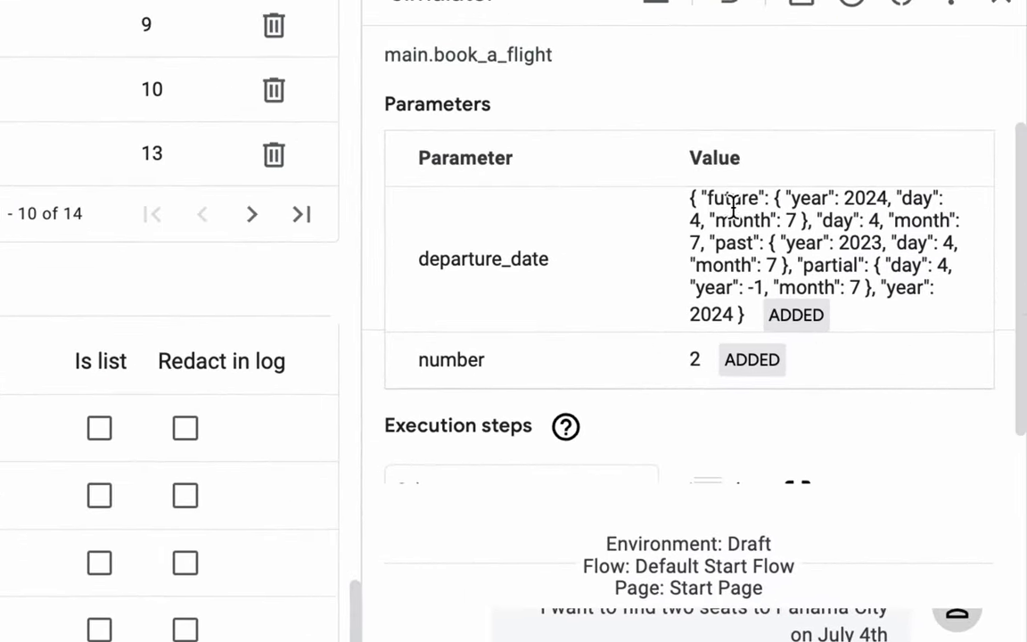
drag(690, 195, 740, 305)
click(745, 314)
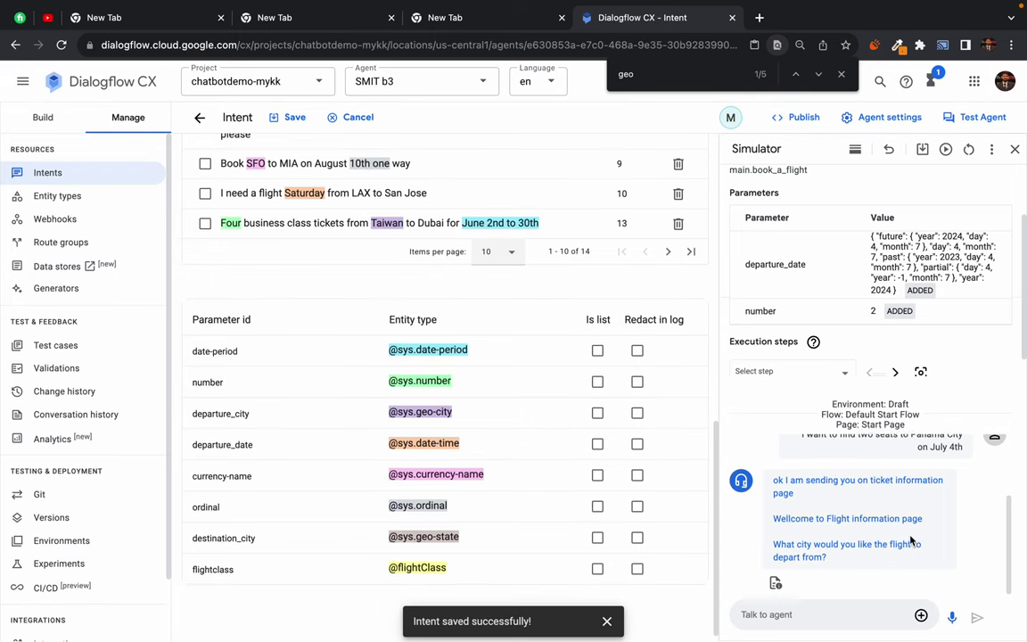
scroll(910, 540, up, 1)
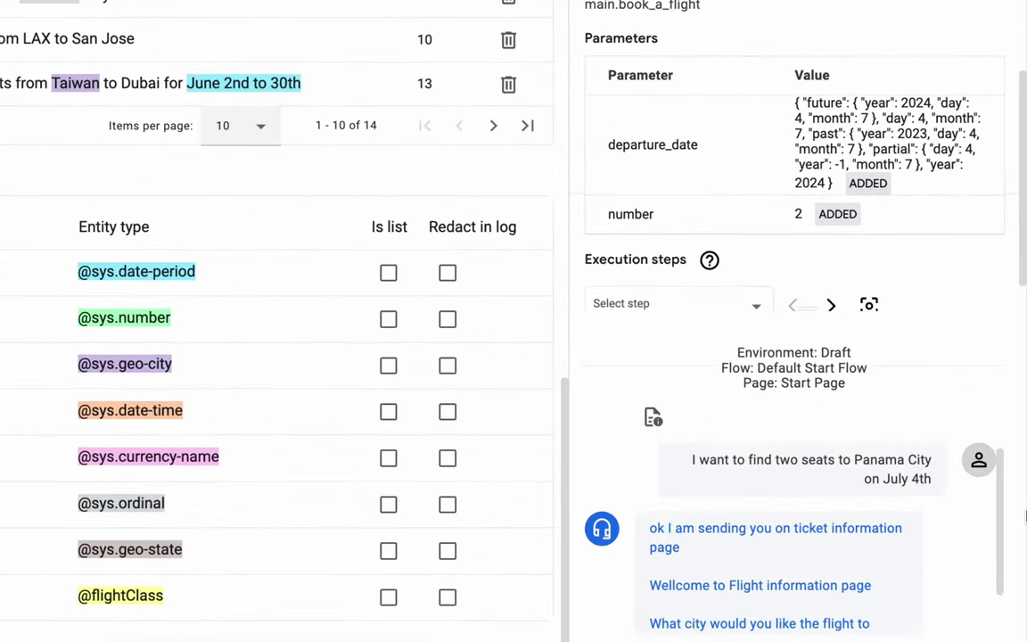
double_click(806, 183)
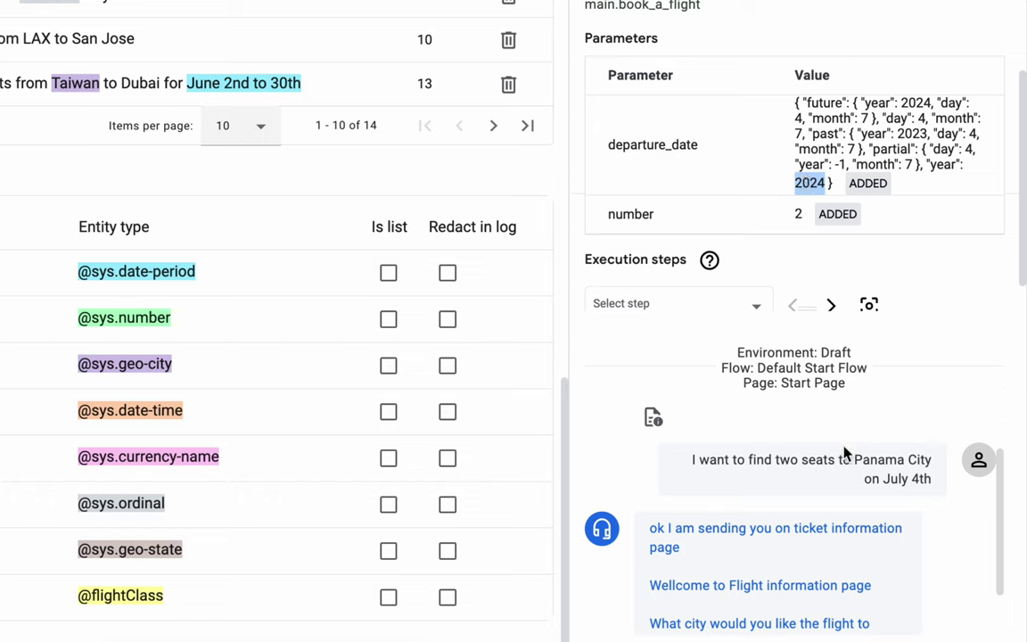
scroll(844, 452, down, 2)
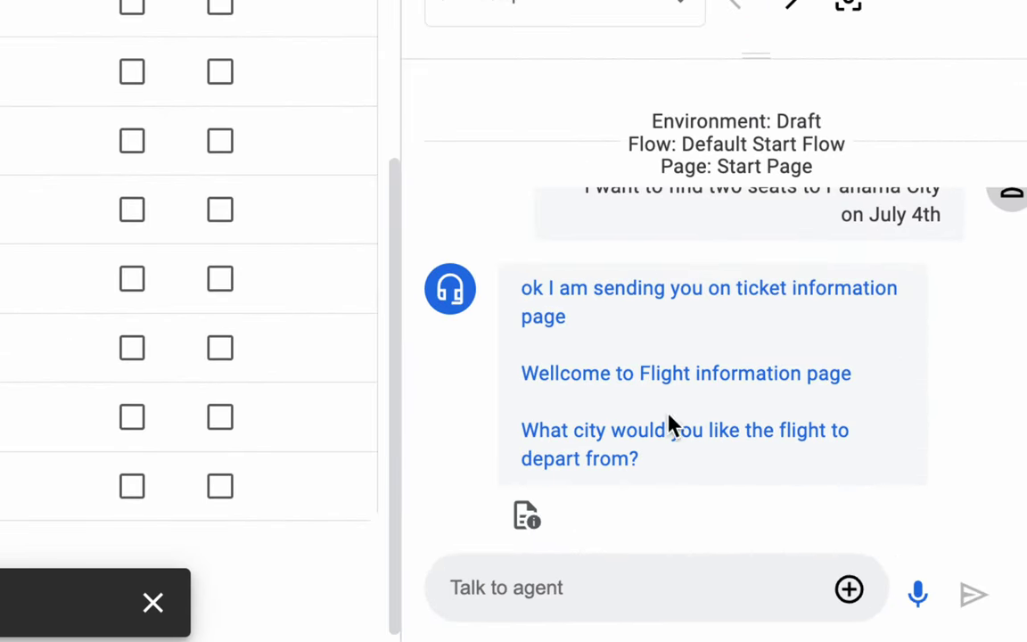
click(640, 590)
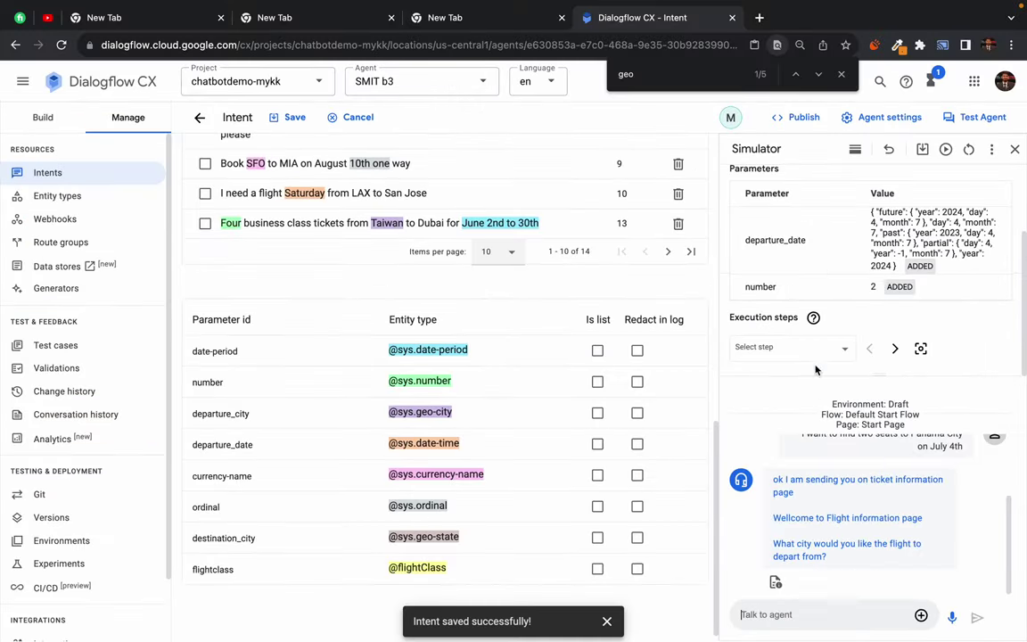
scroll(348, 223, up, 5)
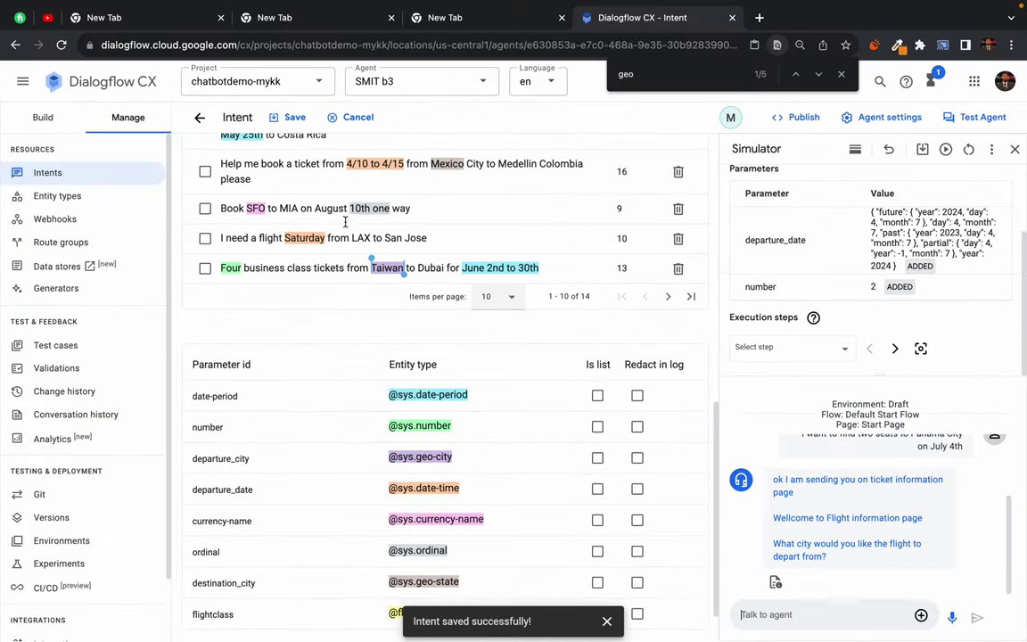
scroll(346, 223, up, 3)
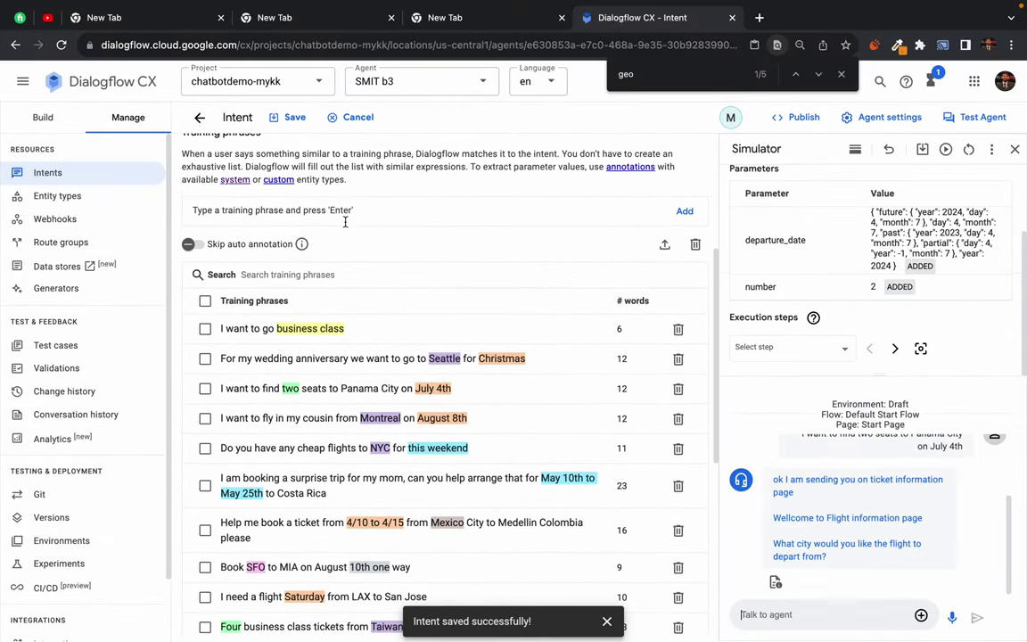
Review the annotated training phrases and answer the agent's departure city question with "panama".
scroll(407, 468, down, 2)
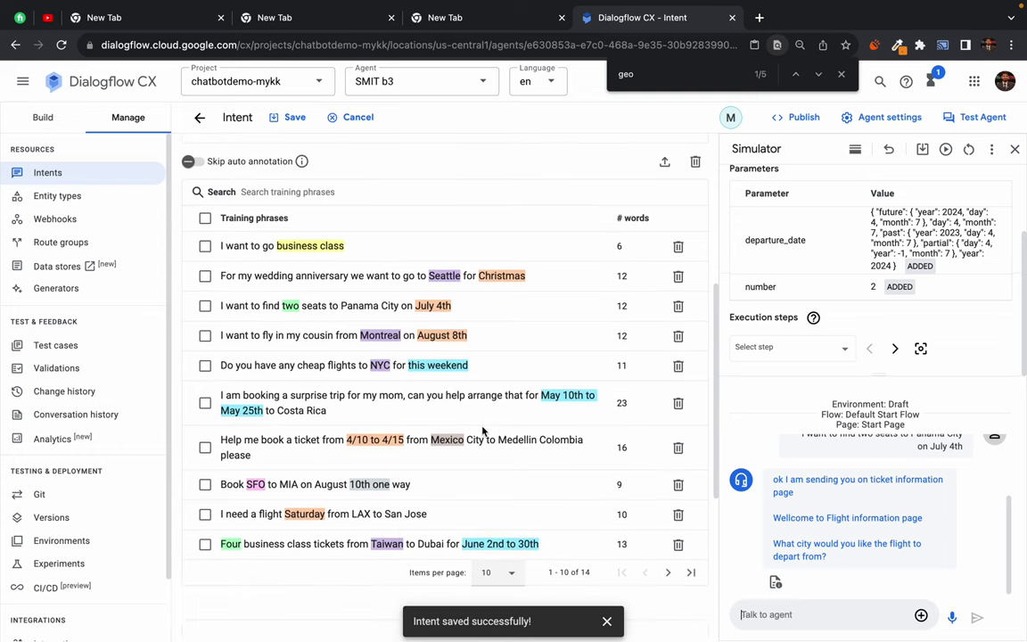
scroll(487, 488, down, 2)
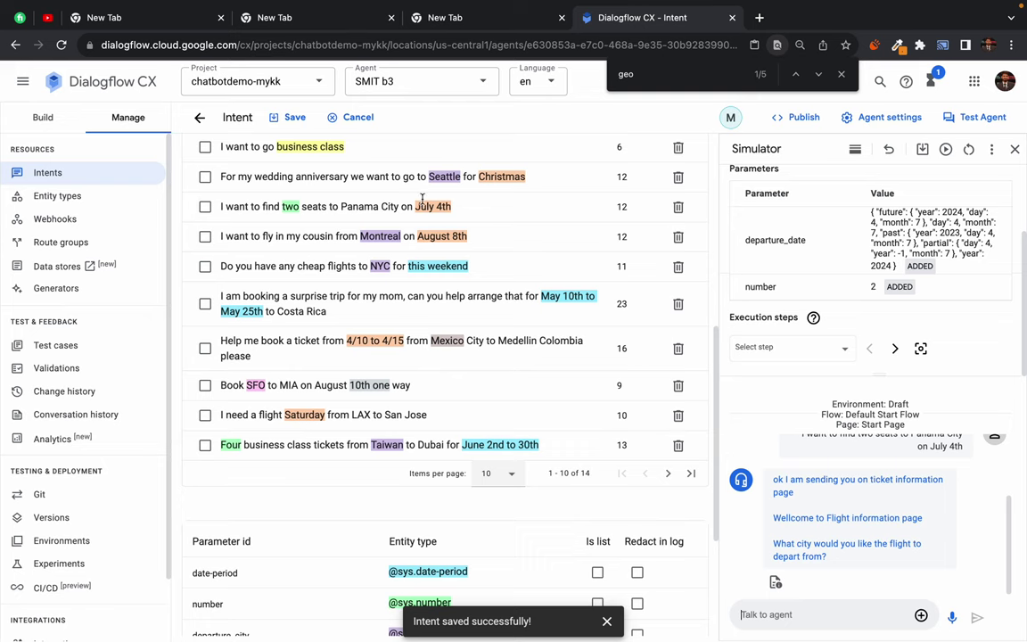
scroll(302, 254, up, 3)
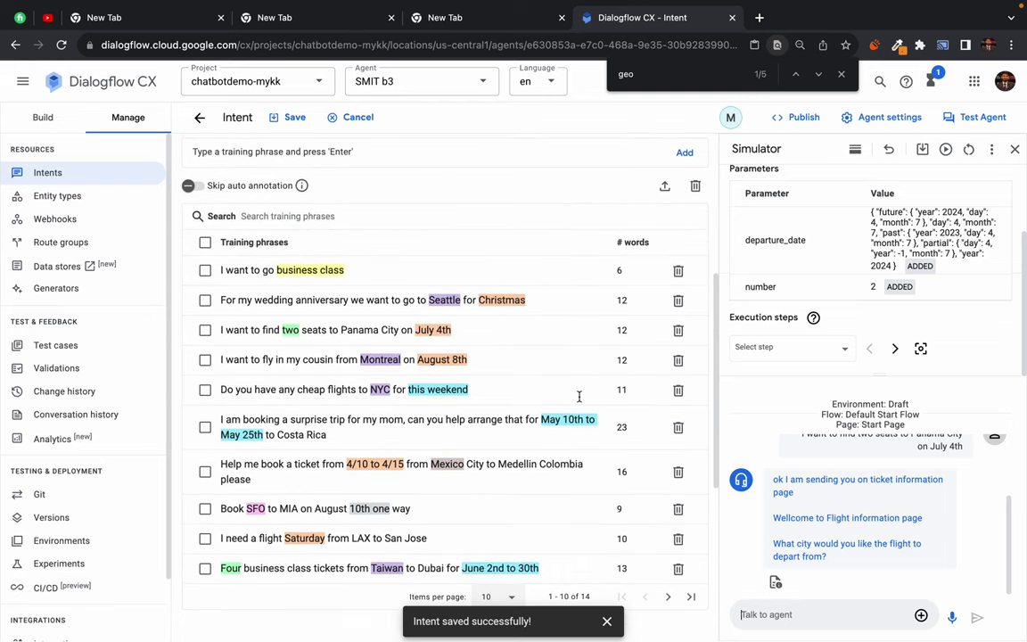
scroll(463, 419, down, 2)
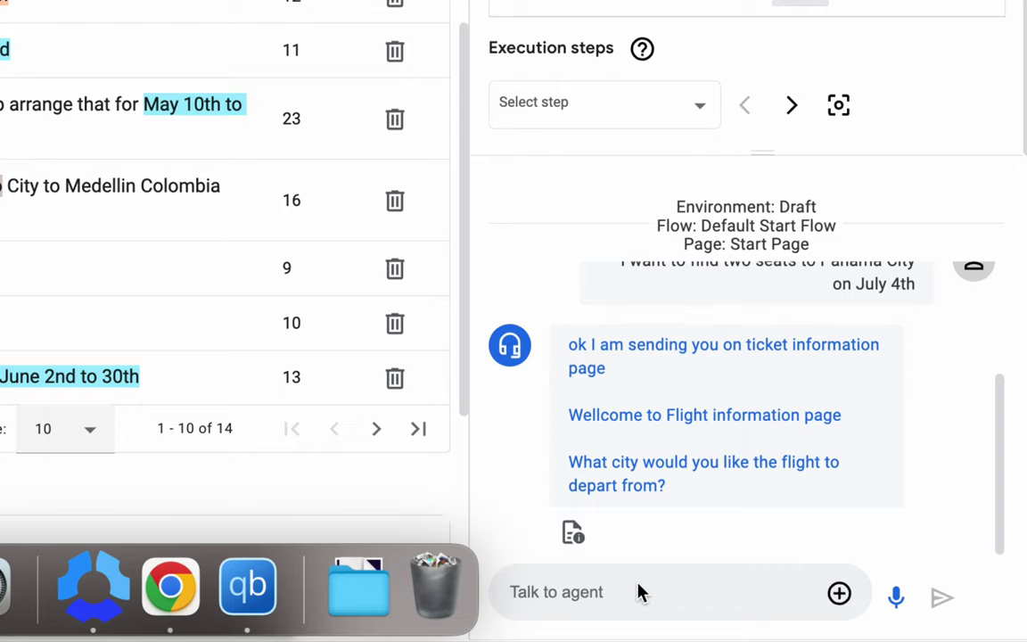
text(panama)
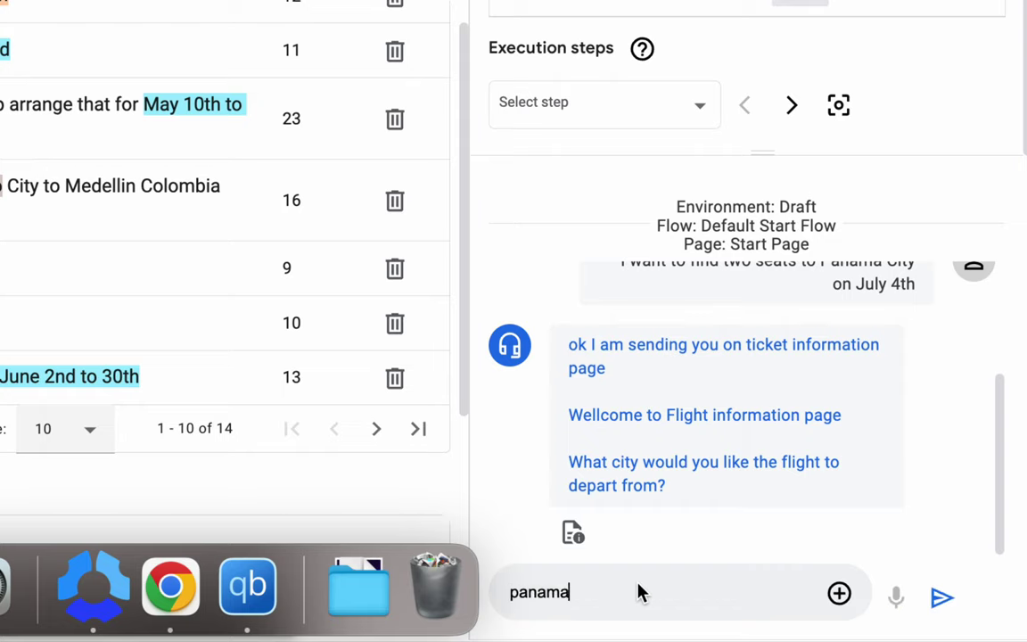
key(Return)
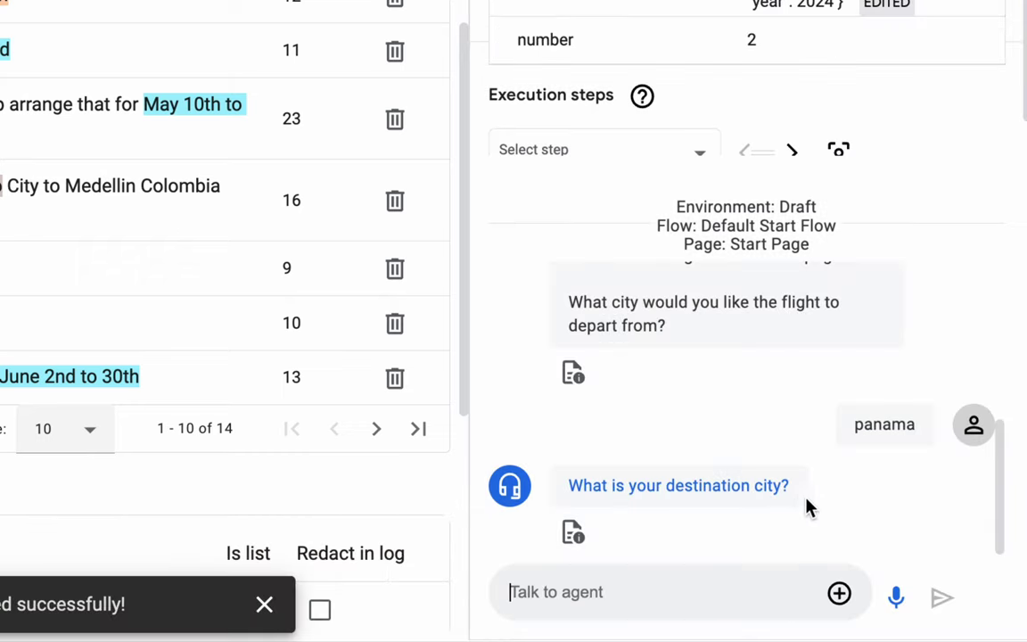
Check the captured departure_city and departure_date parameters, and answer the destination city question with "karachi".
double_click(689, 487)
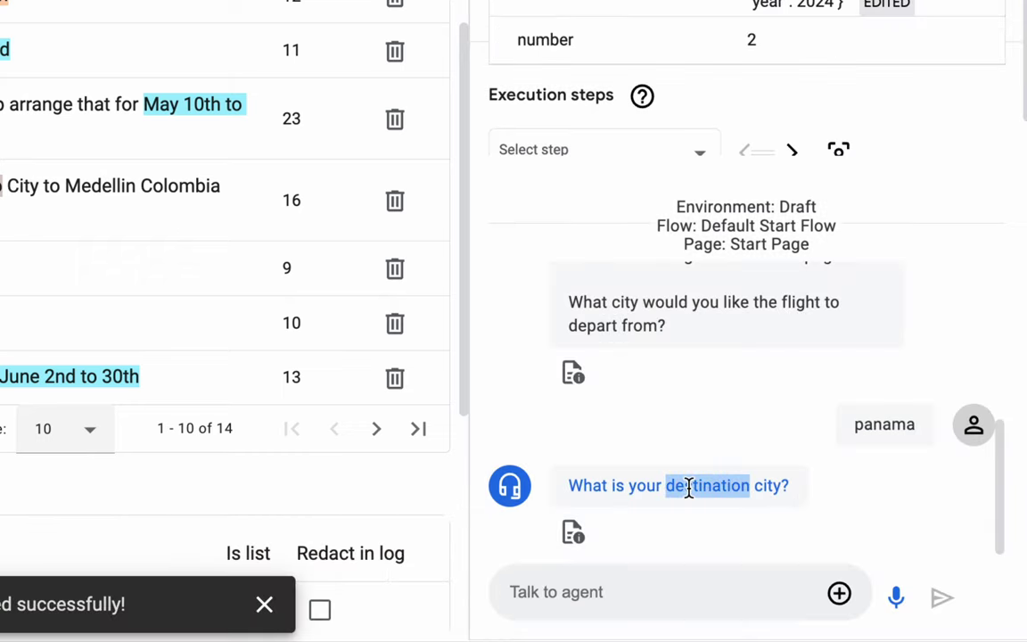
scroll(770, 430, up, 2)
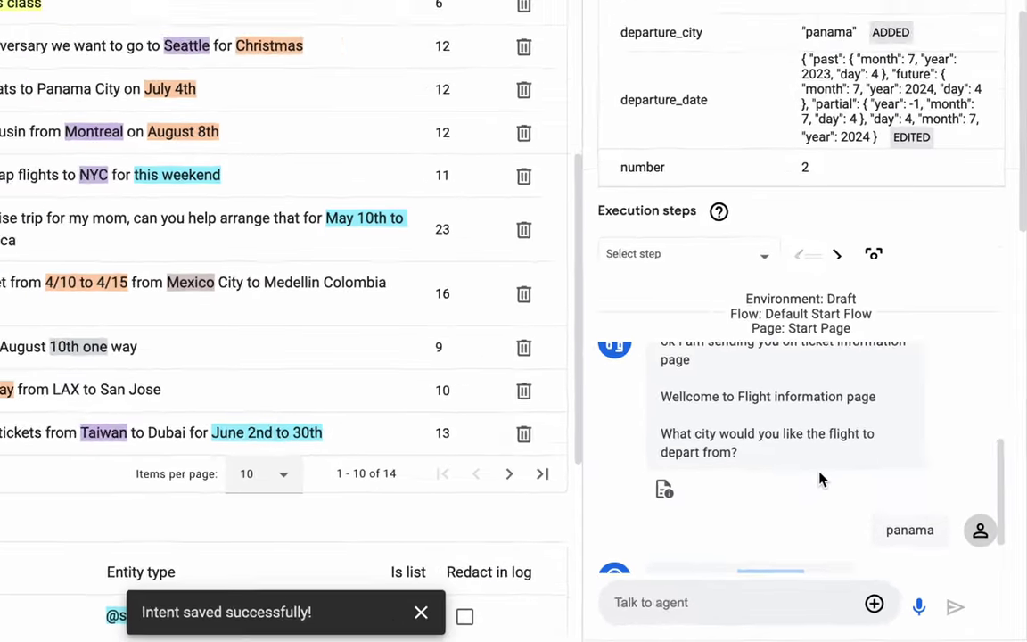
scroll(888, 189, up, 1)
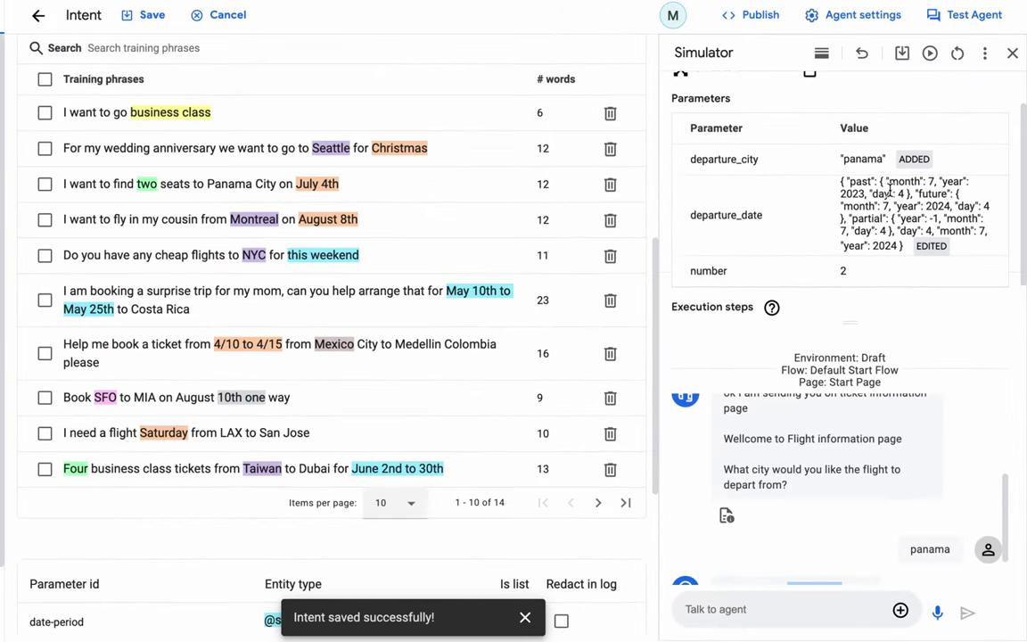
scroll(889, 189, down, 2)
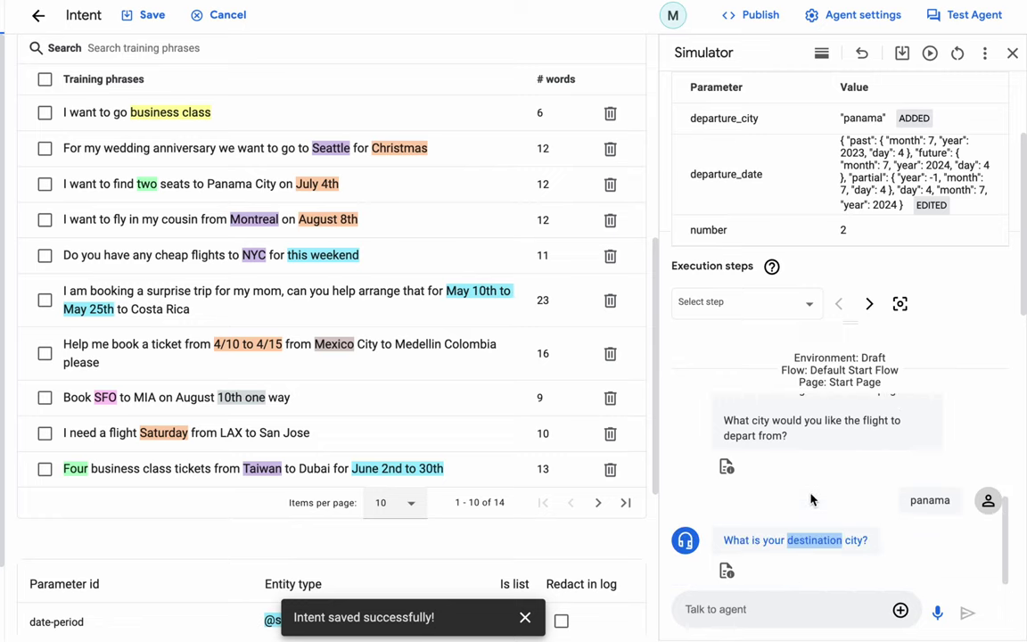
click(691, 608)
text(kara)
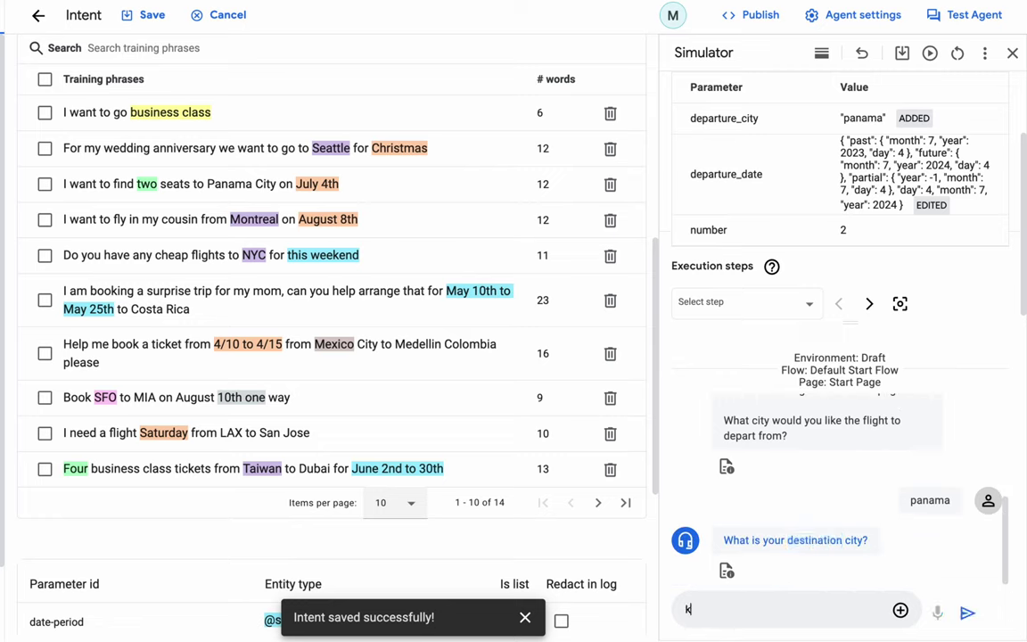
text(chi)
key(Return)
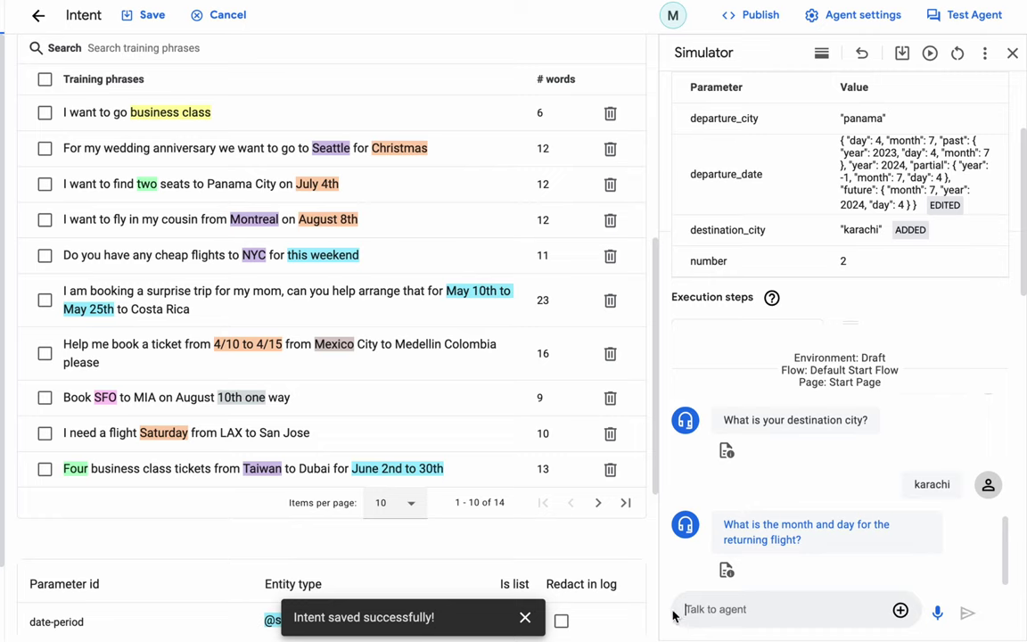
Answer the returning flight question with "in 1 month" and inspect the captured return_date and departure_date values.
text(in)
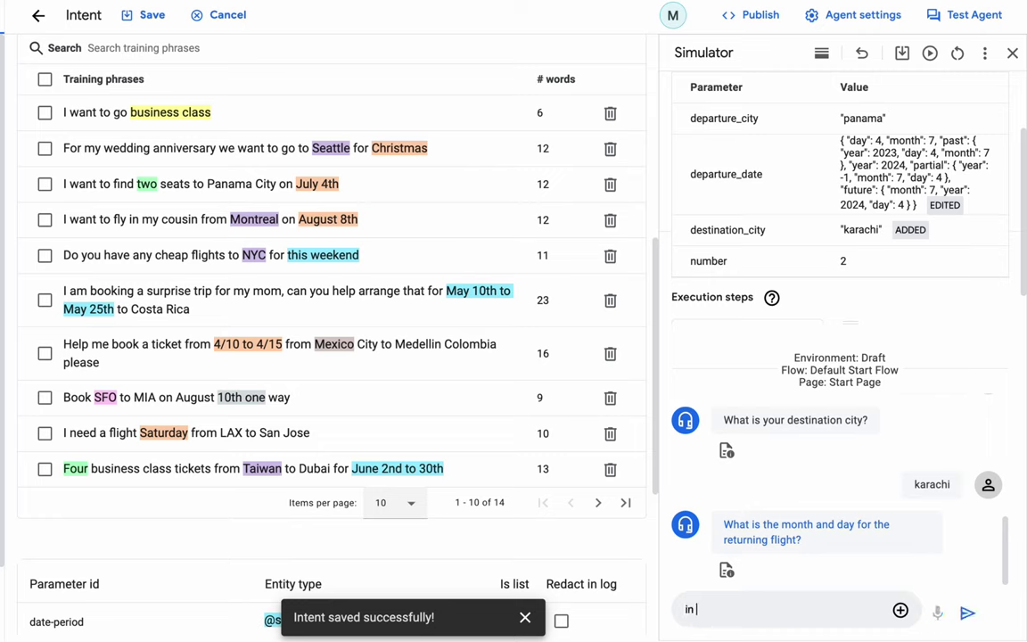
text( 1 month)
key(Return)
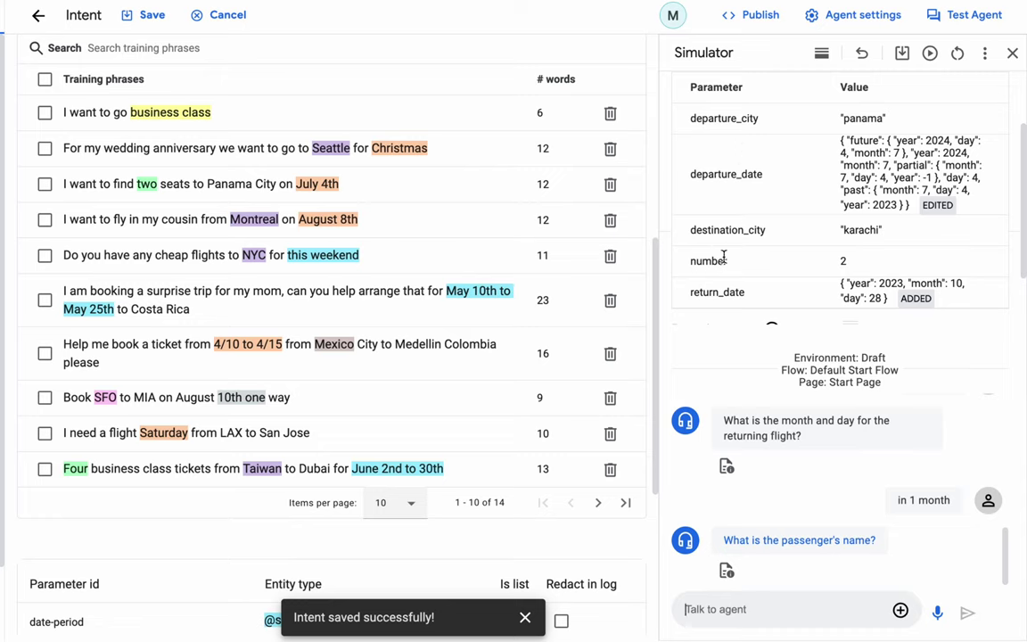
double_click(887, 282)
mouse_move(887, 283)
mouse_down()
mouse_move(963, 284)
mouse_move(882, 287)
mouse_up()
double_click(874, 298)
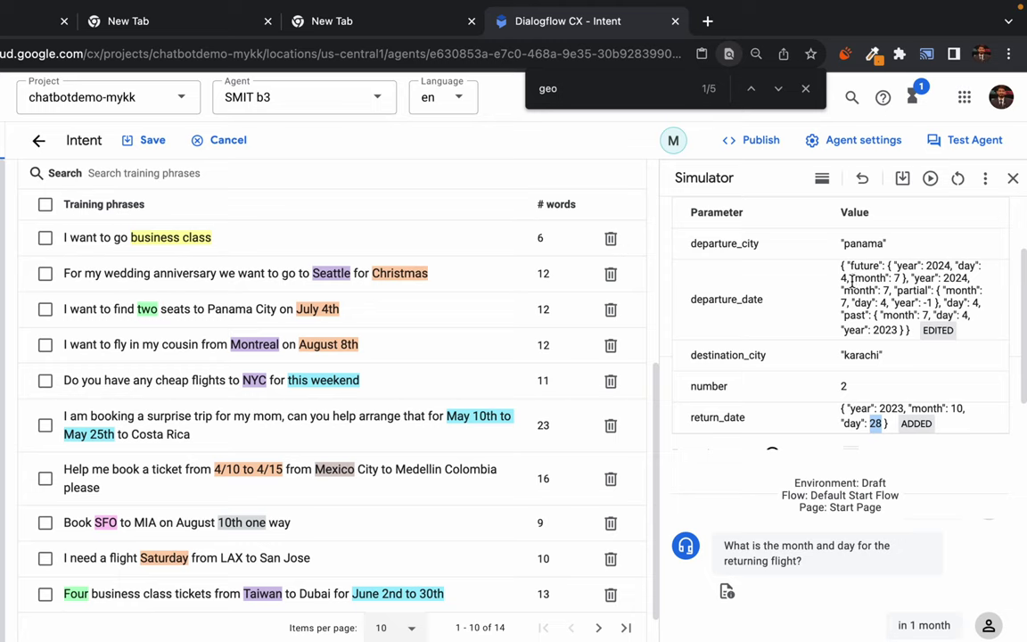
click(862, 328)
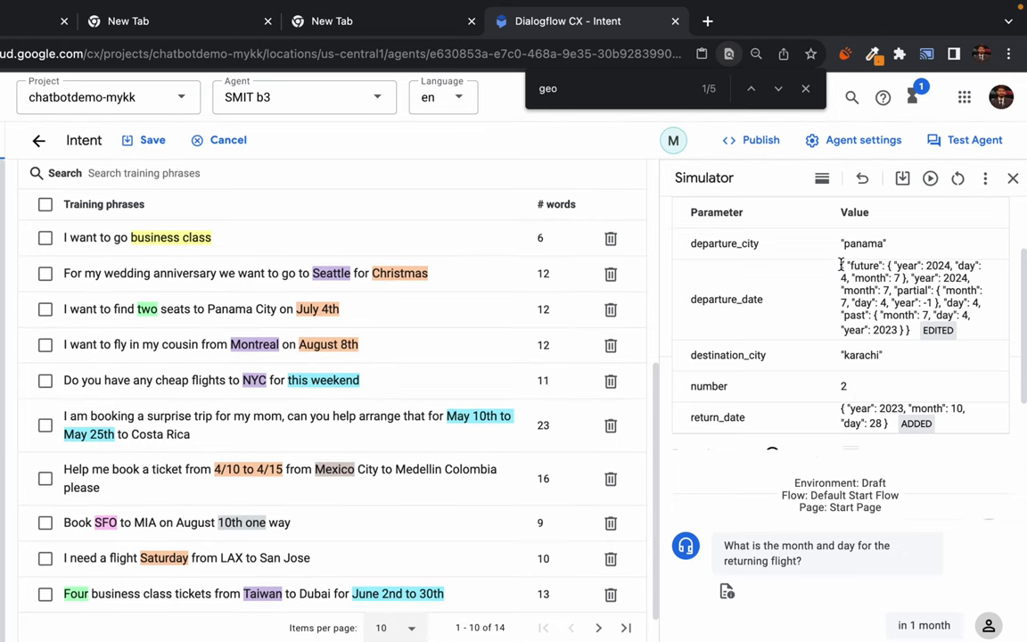
drag(840, 265, 883, 329)
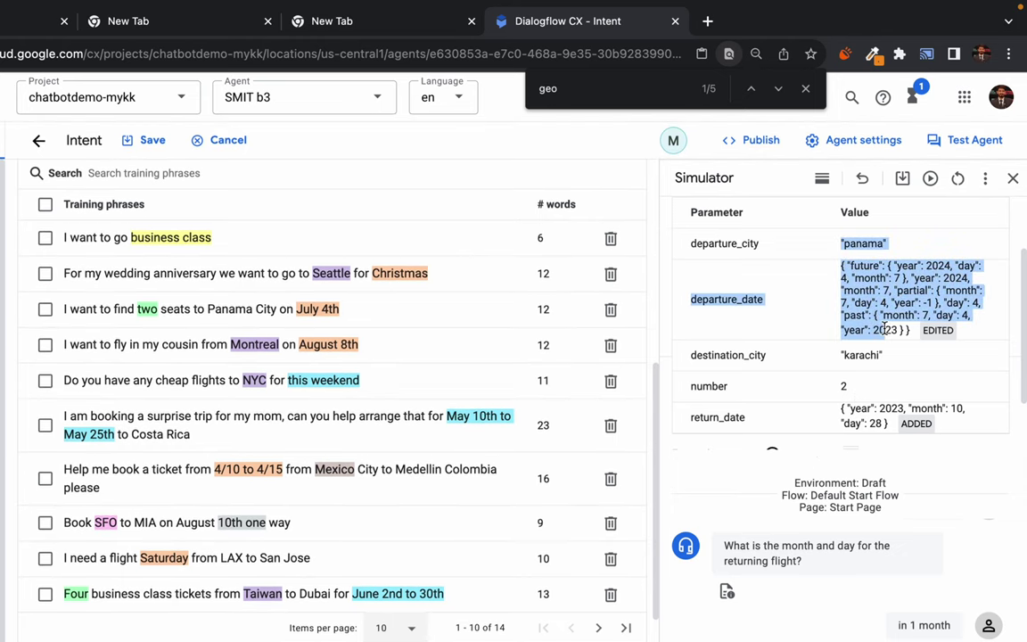
click(883, 330)
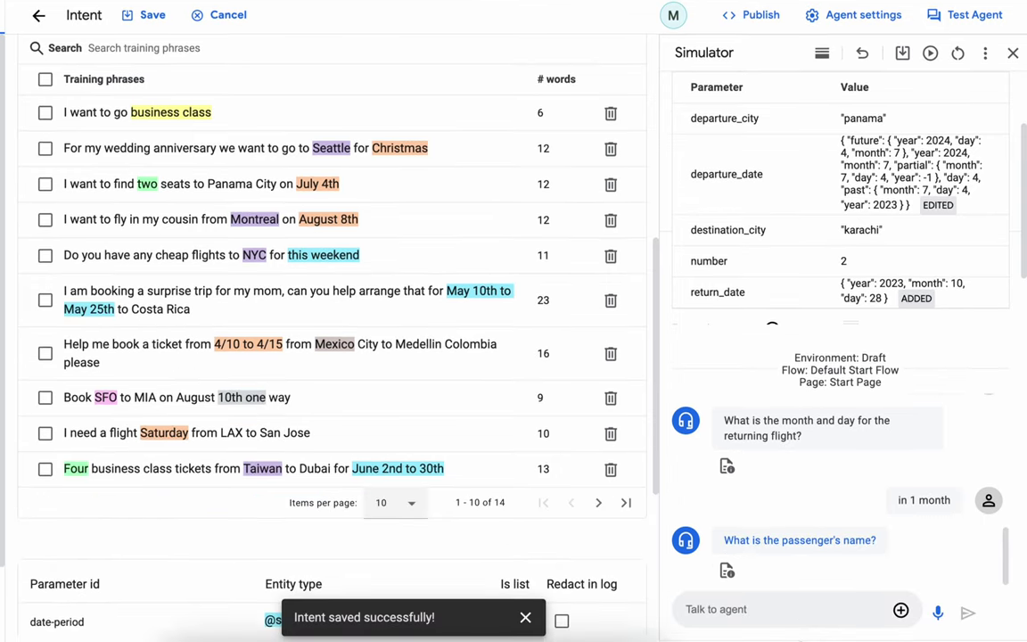
Send the passenger's name to the agent and review the trip confirmation summary, including the leaving and returning dates.
click(773, 607)
text(Malik)
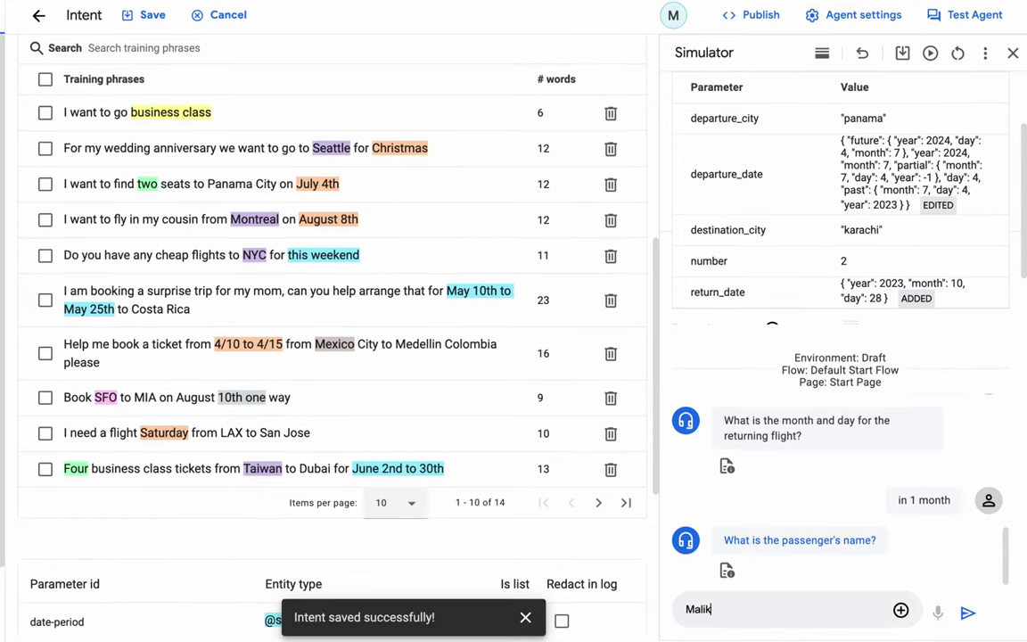
key(Return)
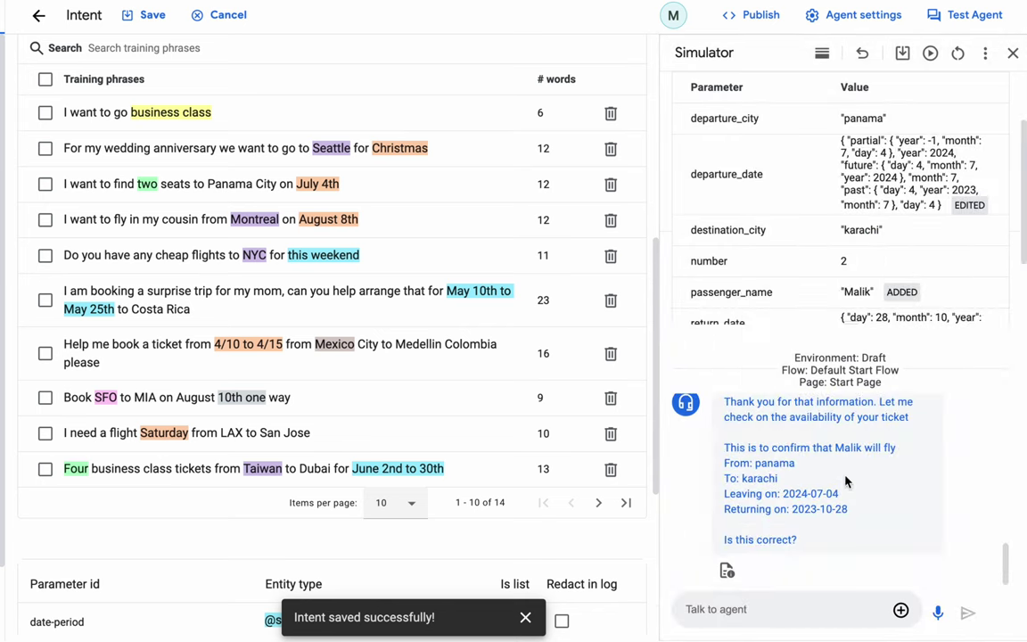
drag(723, 447, 871, 522)
click(872, 525)
drag(783, 494, 813, 509)
click(821, 507)
Open the Ticket Information page in the Default Start Flow and answer the trip confirmation question with "no".
click(768, 609)
text(no)
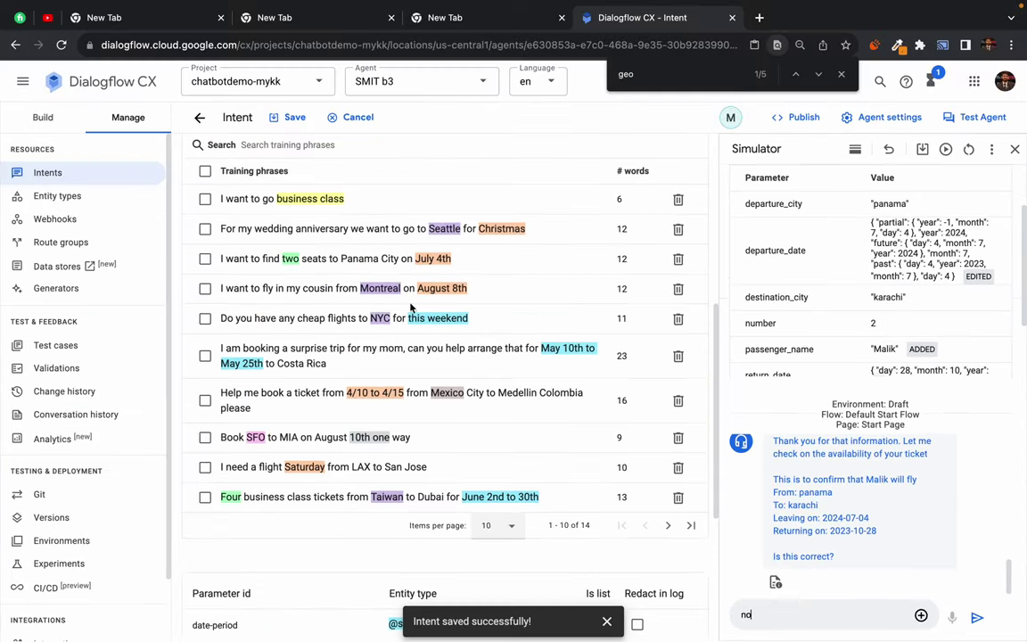
click(43, 117)
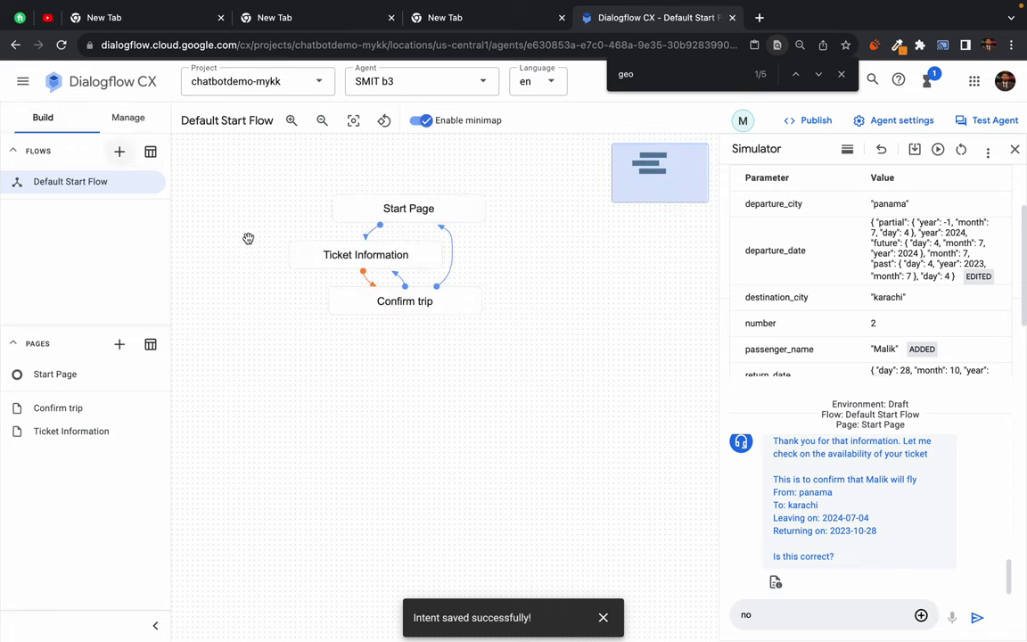
click(352, 255)
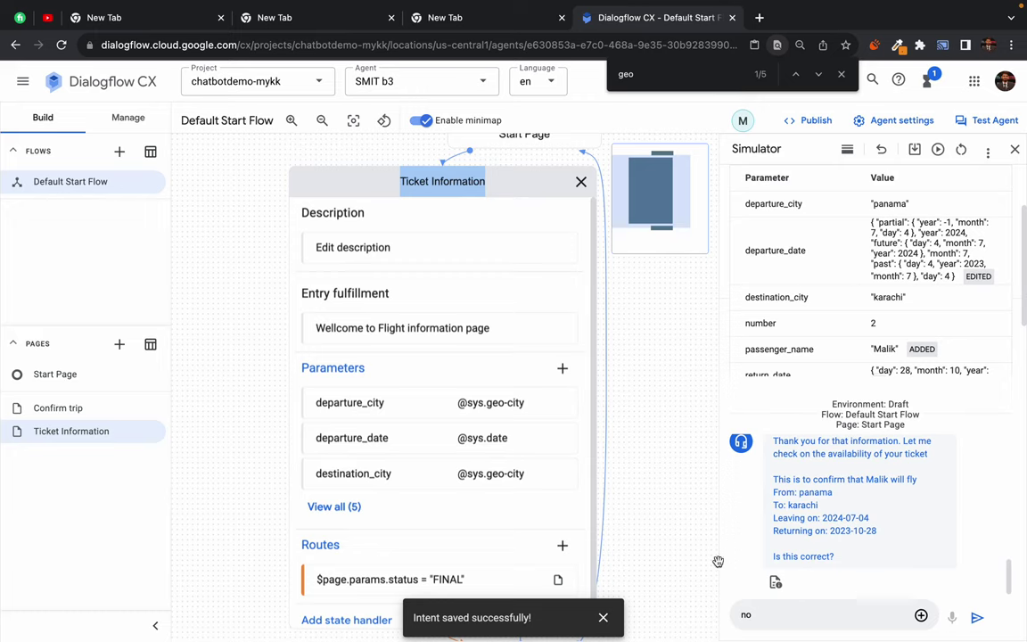
click(808, 610)
key(Return)
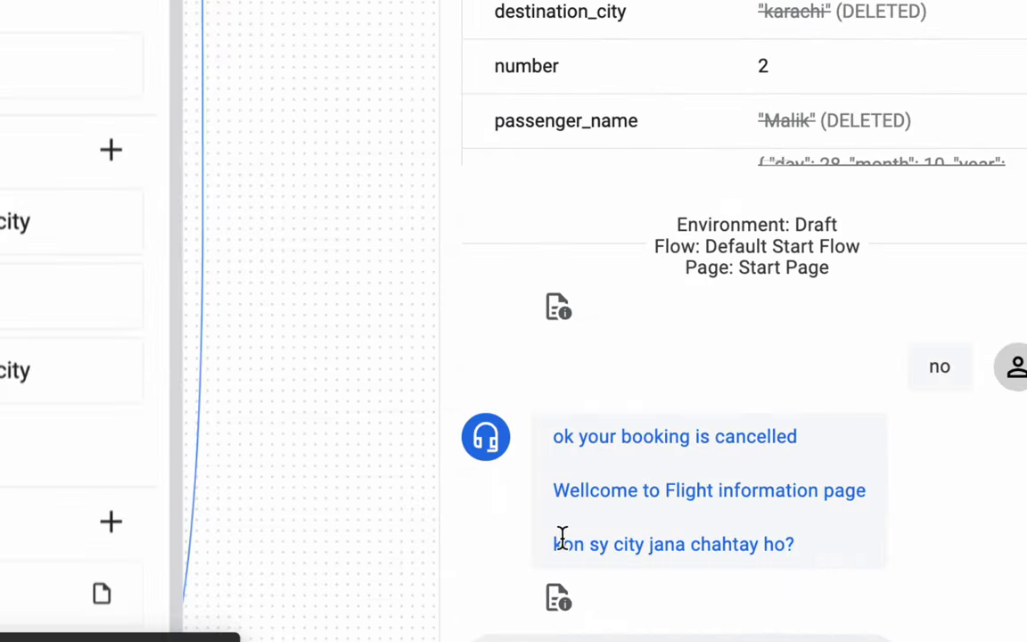
Answer the repeated departure city question "kon sy city jana chahtay ho?" with "new york city".
mouse_move(697, 634)
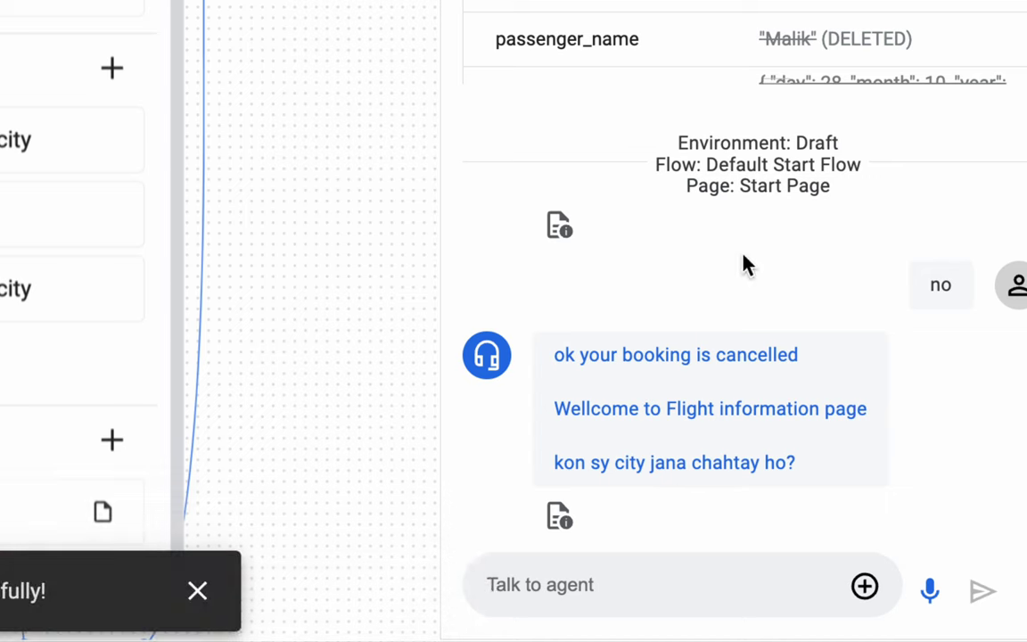
text(n)
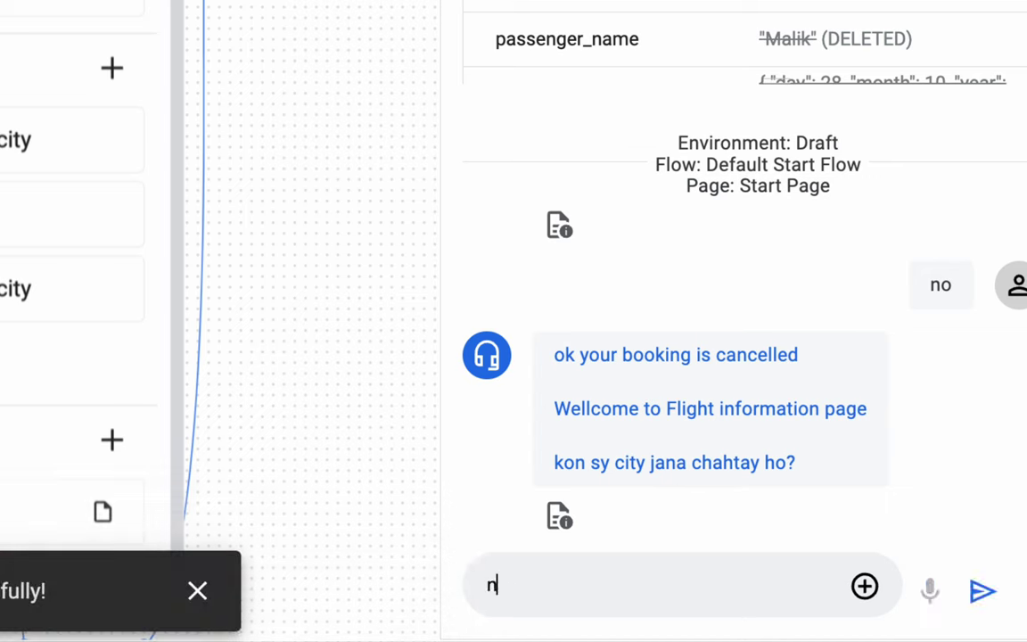
text(ew to)
key(BackSpace)
key(BackSpace)
text(york)
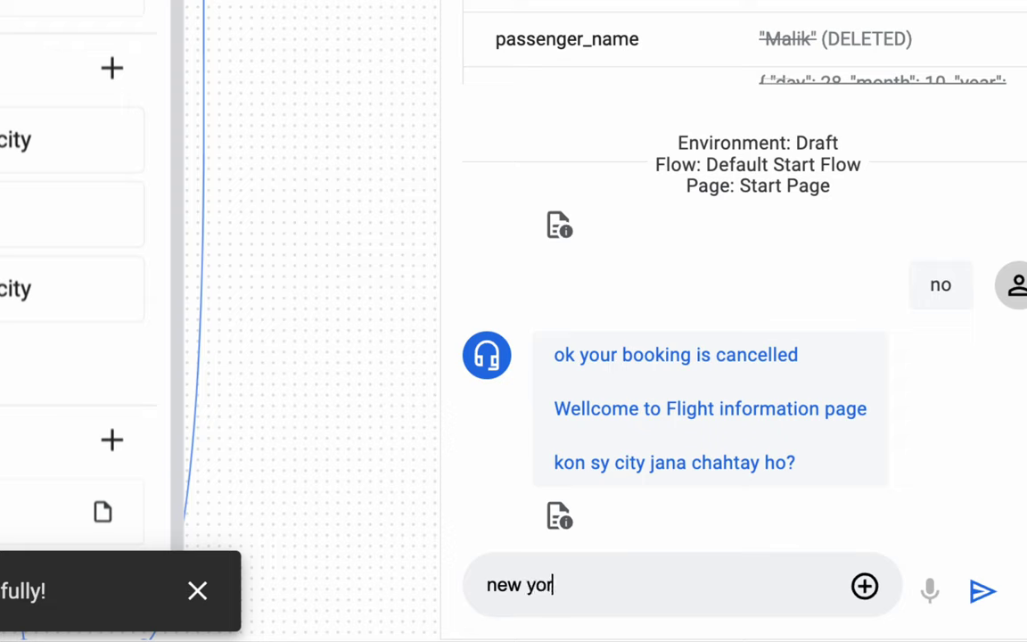
text( city)
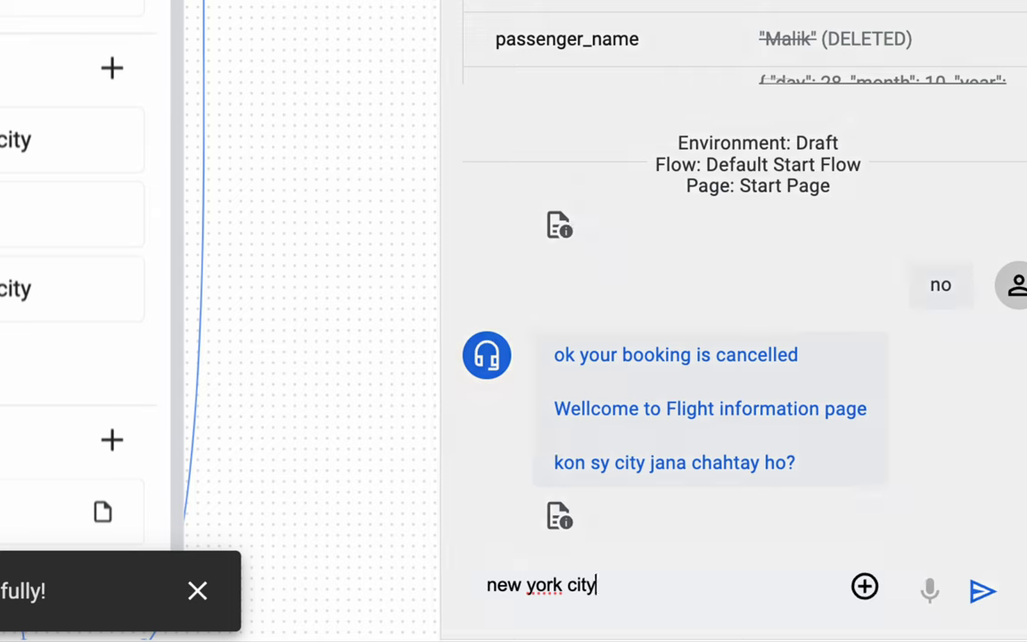
key(Return)
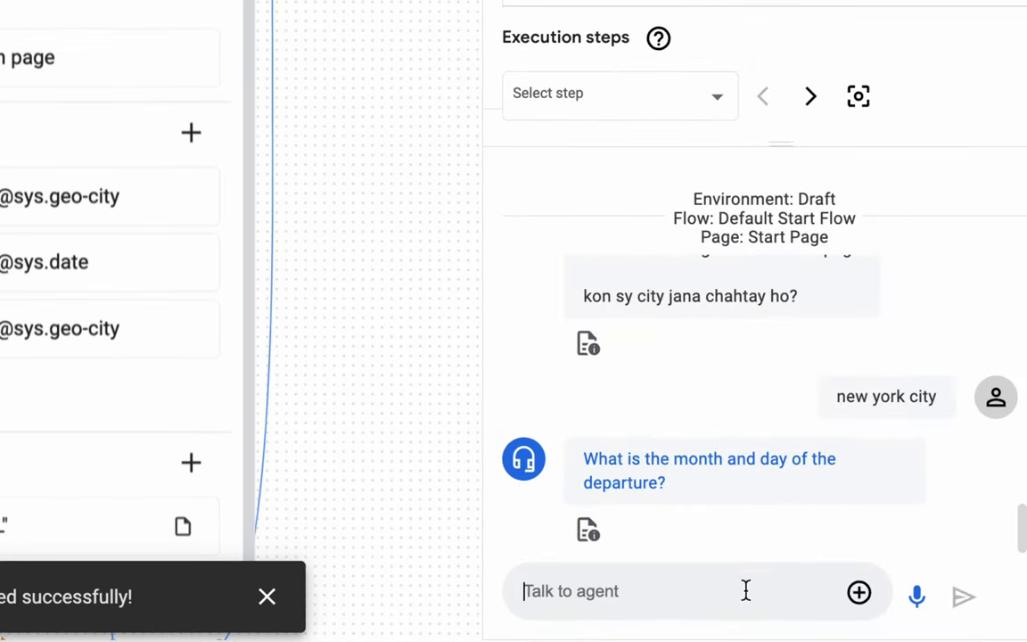
text(new)
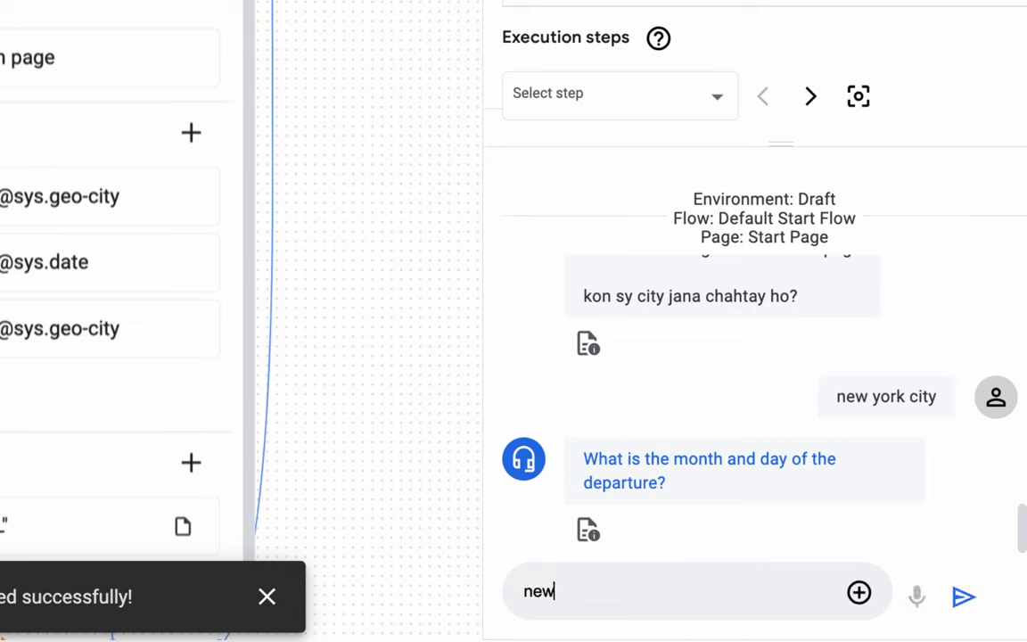
text(york city)
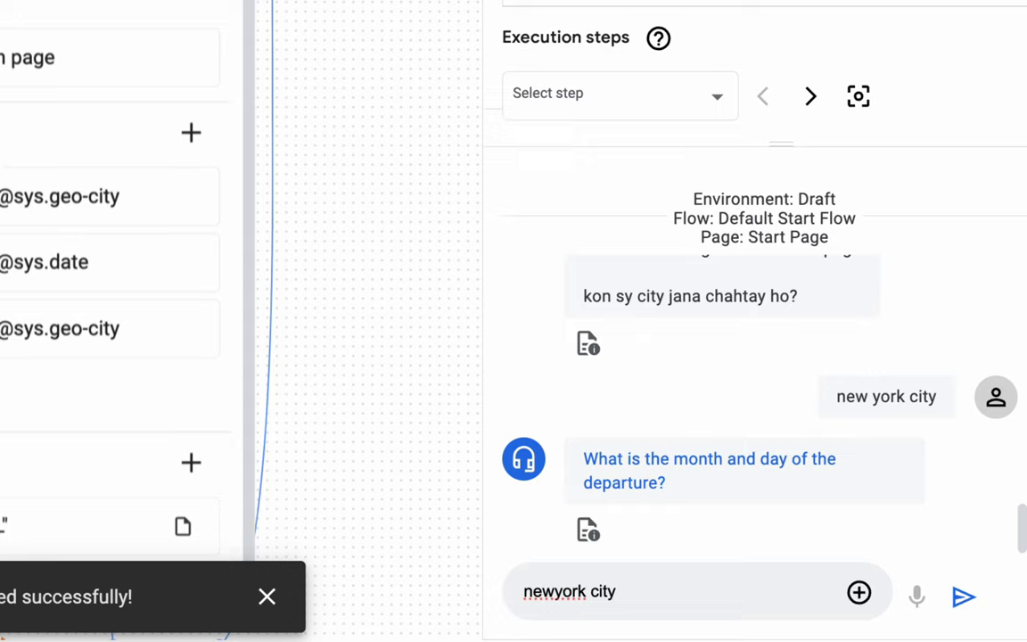
triple_click(600, 584)
key(BackSpace)
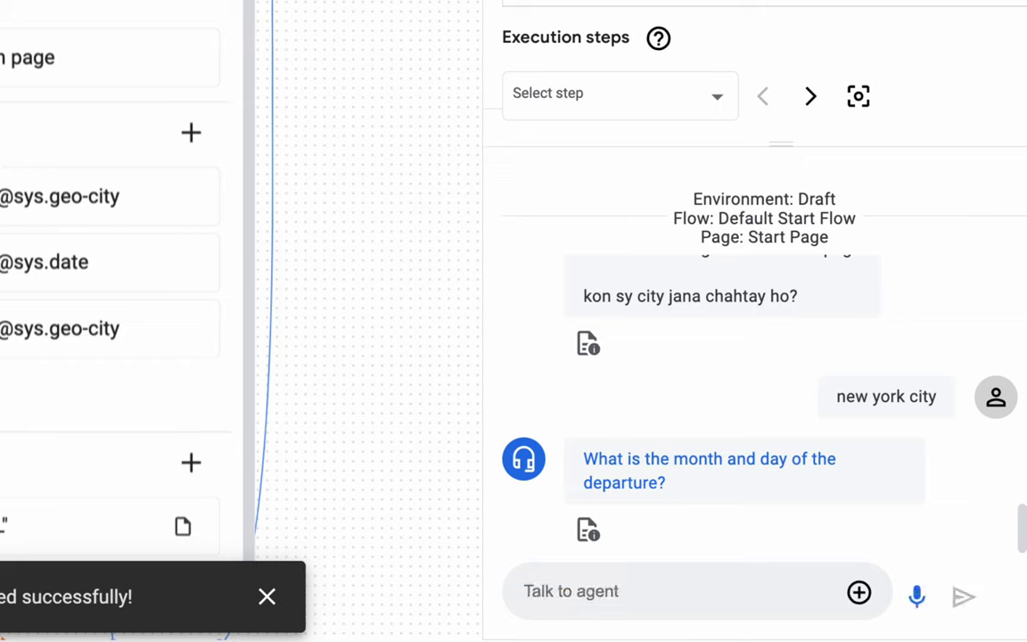
Answer the departure date question with the misspelled word "tomorow" and examine the agent's reply.
text(tomorrow)
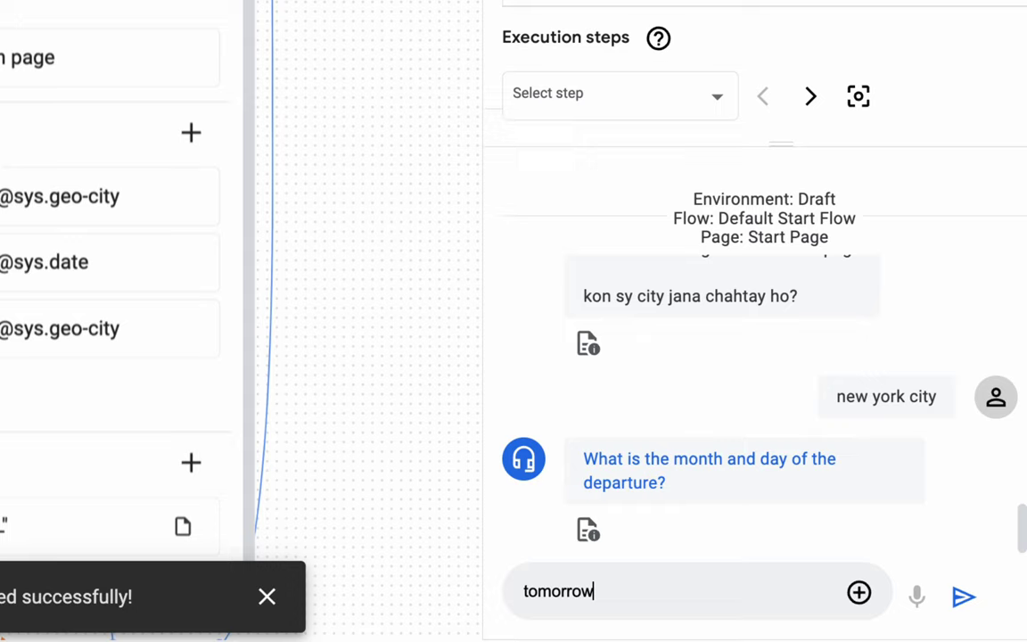
key(Left)
key(Left)
key(BackSpace)
key(Right)
key(Right)
key(Return)
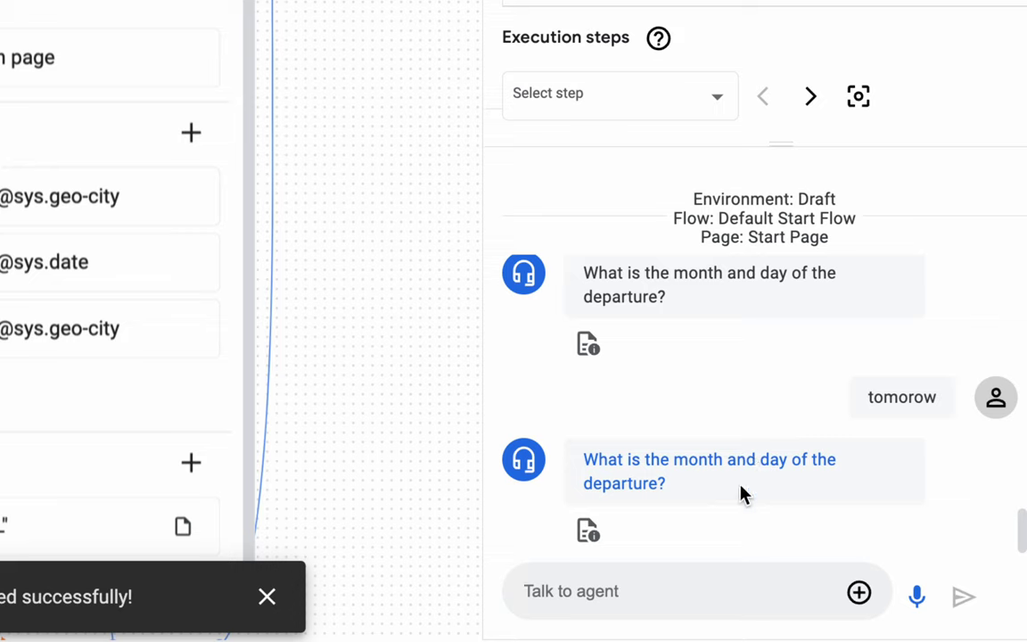
drag(595, 459, 713, 481)
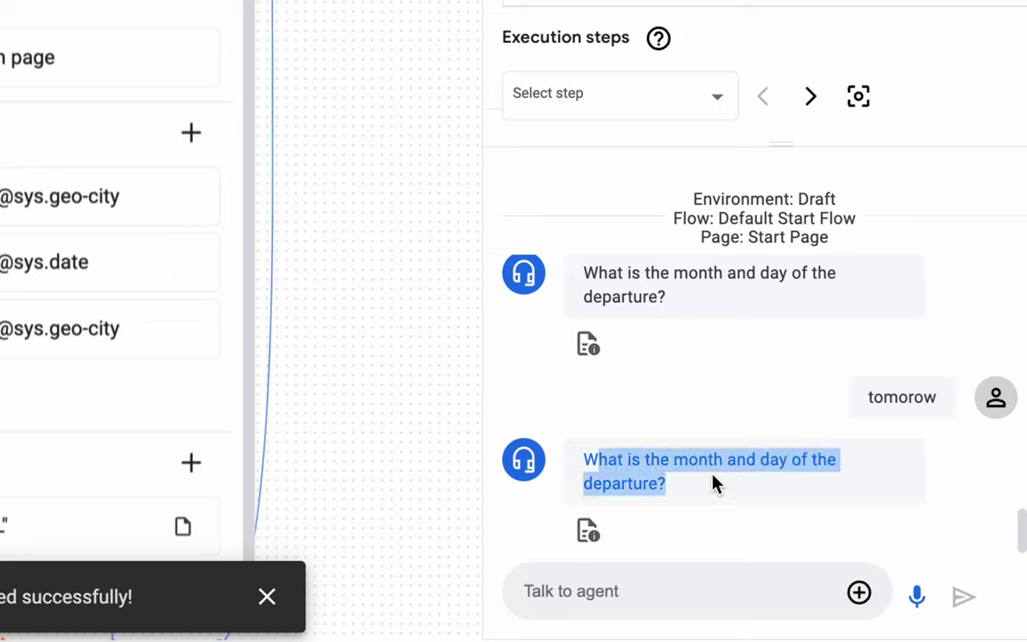
Answer the repeated departure date question with the correctly spelled "tomorrow".
triple_click(655, 480)
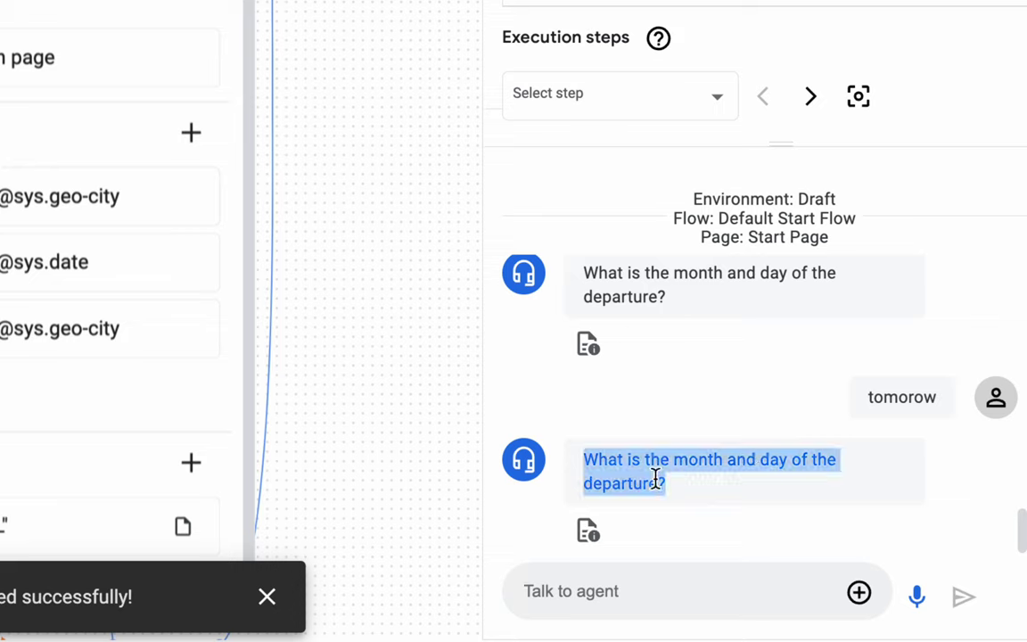
click(638, 577)
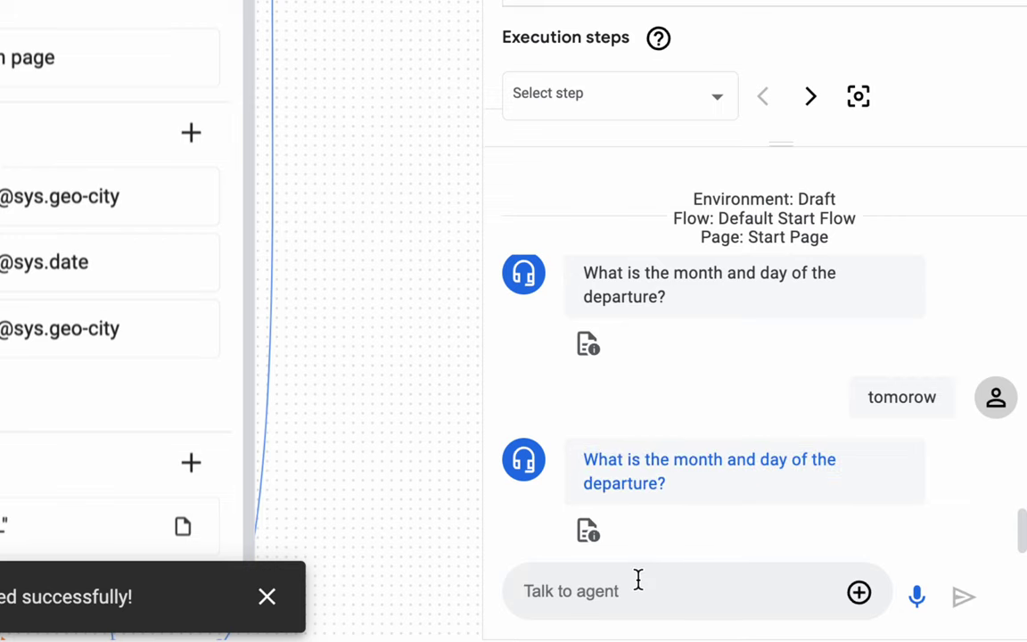
text(tomorrow)
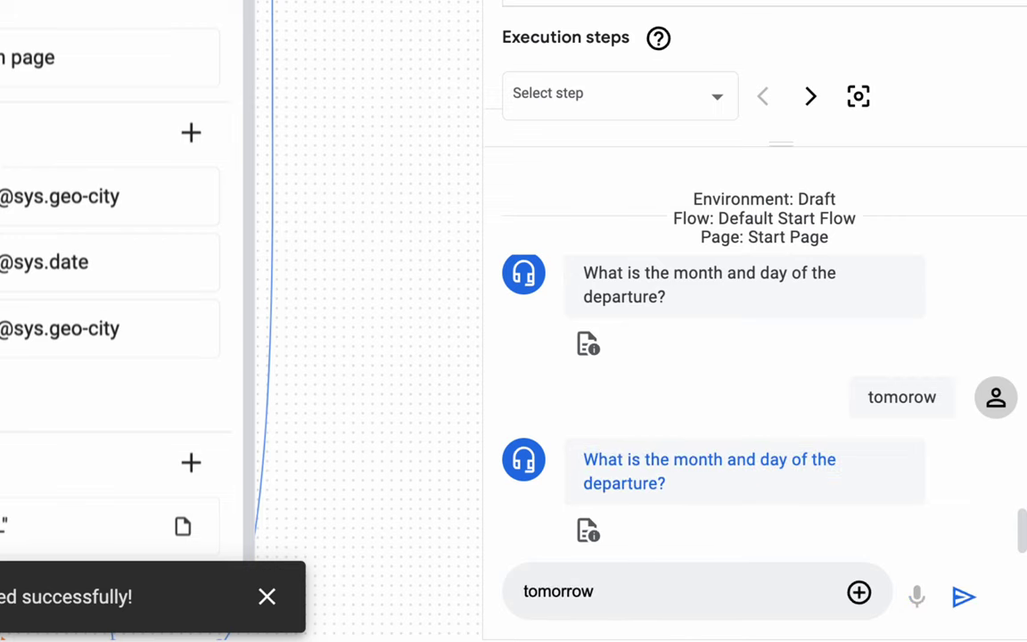
key(Return)
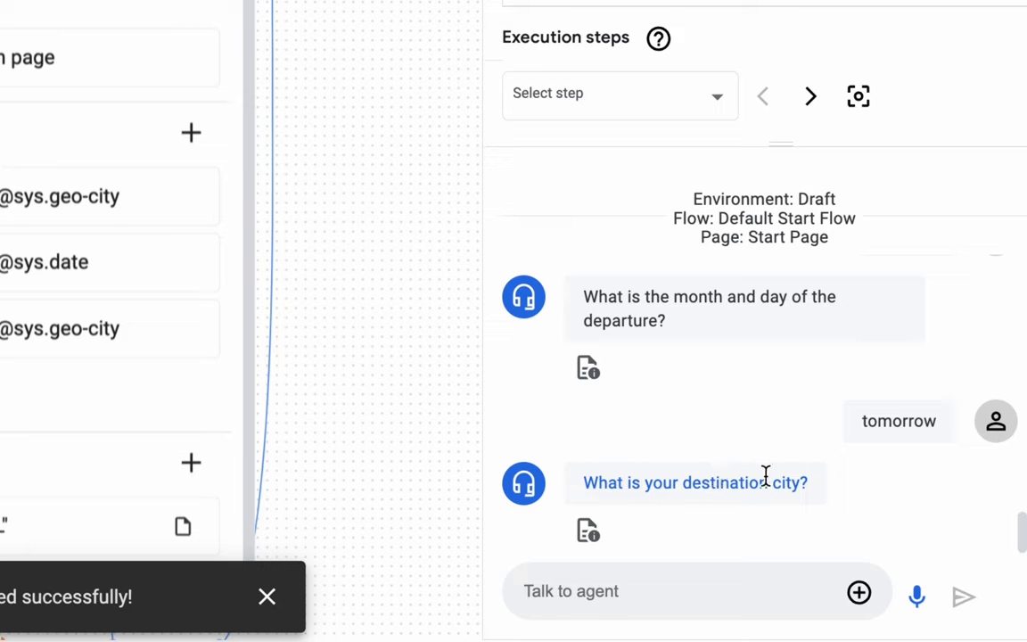
Examine the earlier city question "kon sy city jana chahtay ho?" and its answer in the simulator conversation.
scroll(765, 475, up, 5)
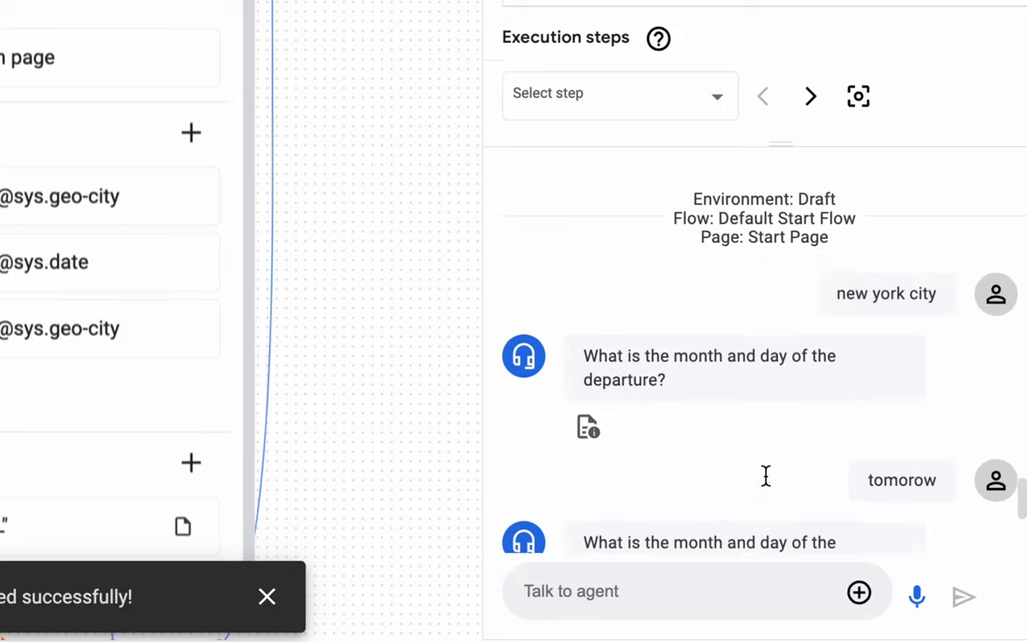
scroll(765, 475, up, 4)
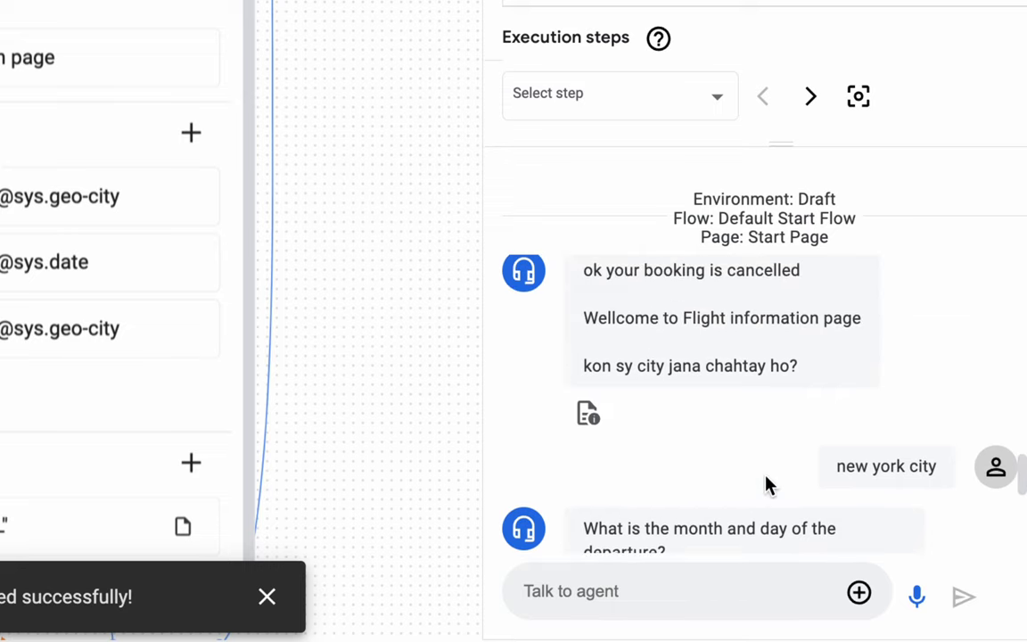
drag(588, 366, 775, 364)
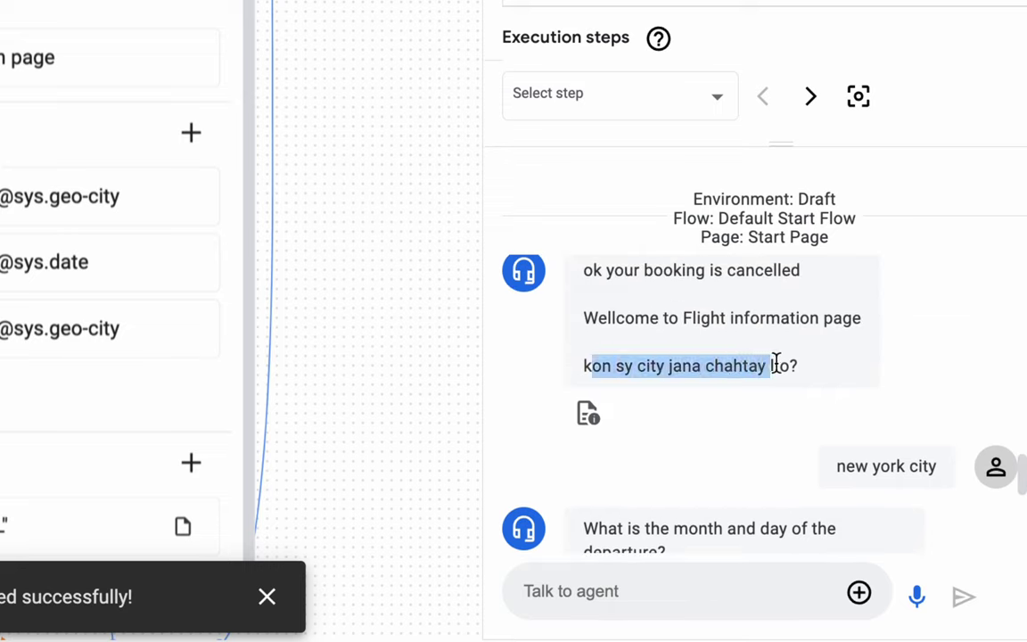
click(776, 364)
triple_click(679, 366)
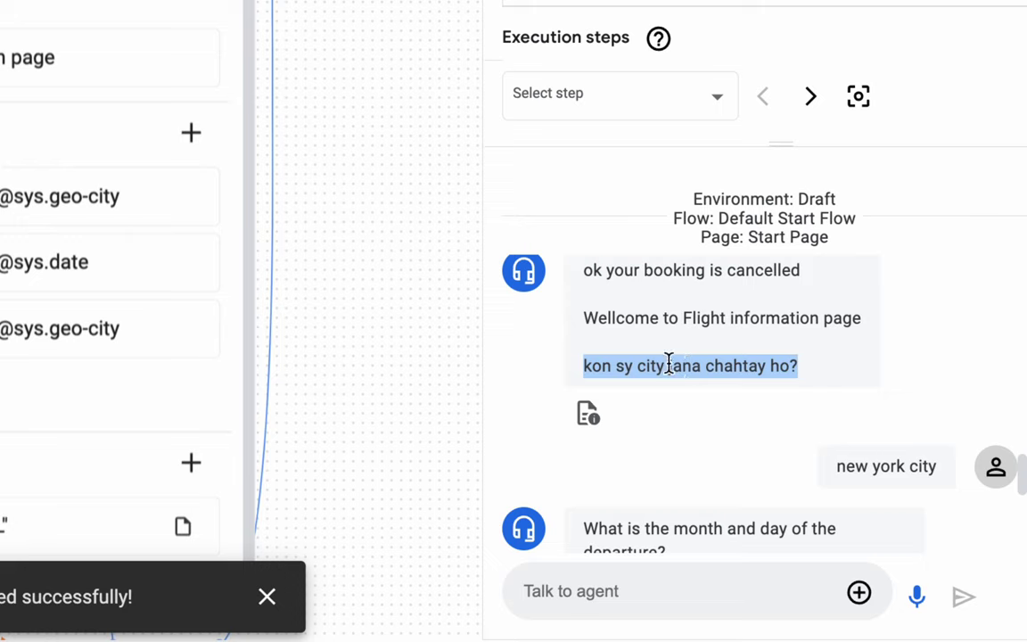
triple_click(675, 369)
double_click(677, 373)
triple_click(686, 373)
Answer the destination city question with "tokyo" and examine the agent's reply.
scroll(690, 373, down, 5)
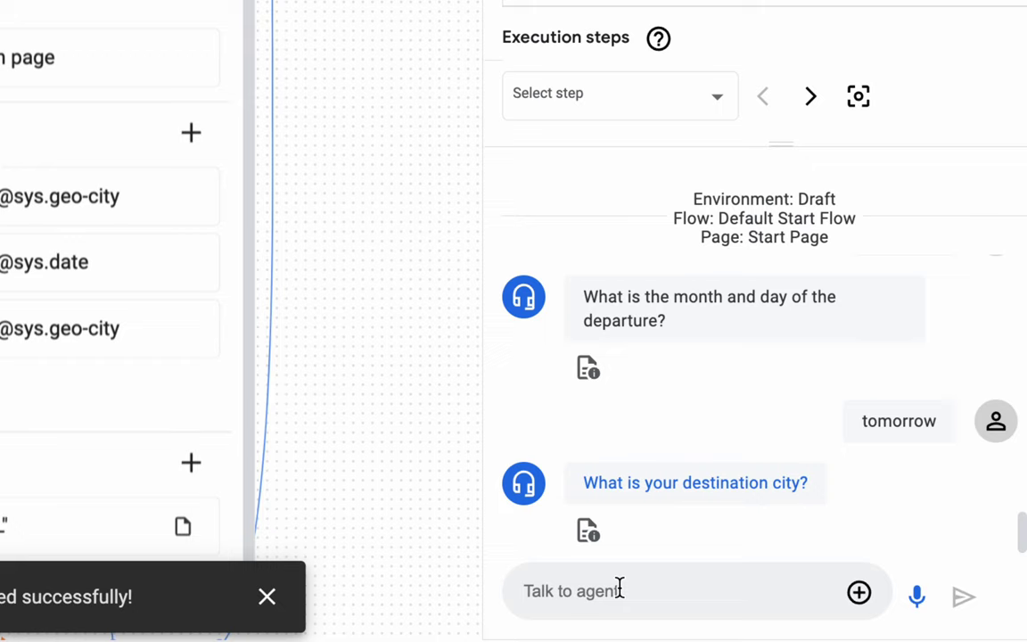
text(tokyo)
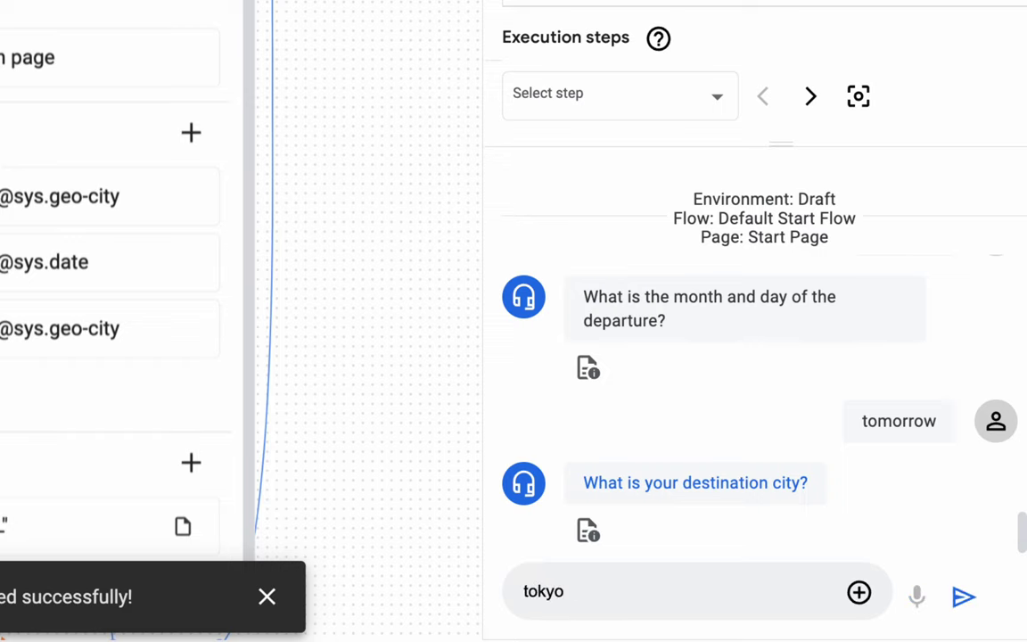
key(Return)
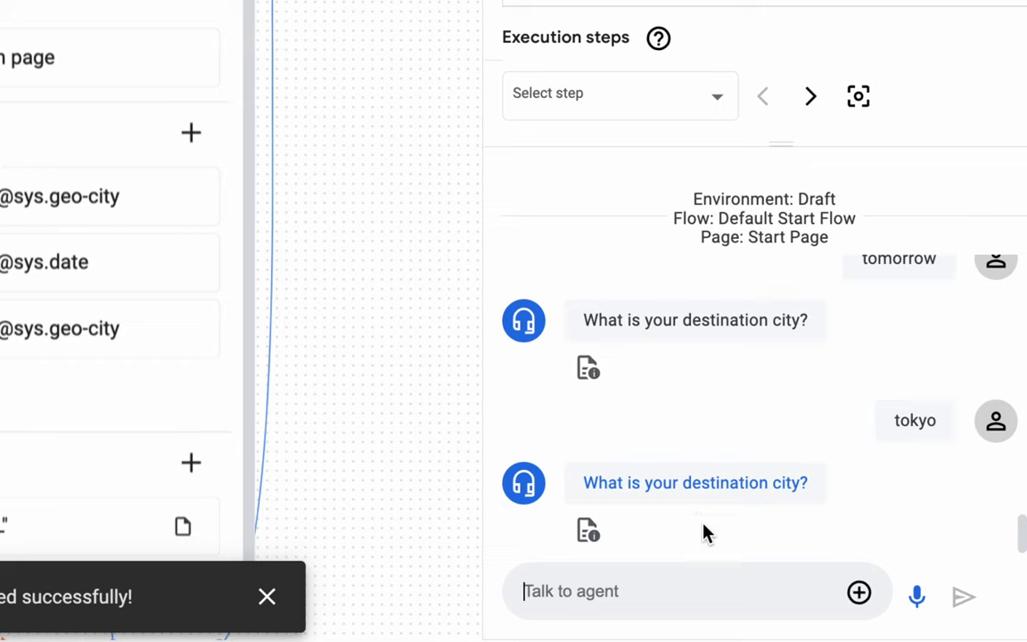
drag(624, 482, 779, 479)
click(673, 571)
text(tok)
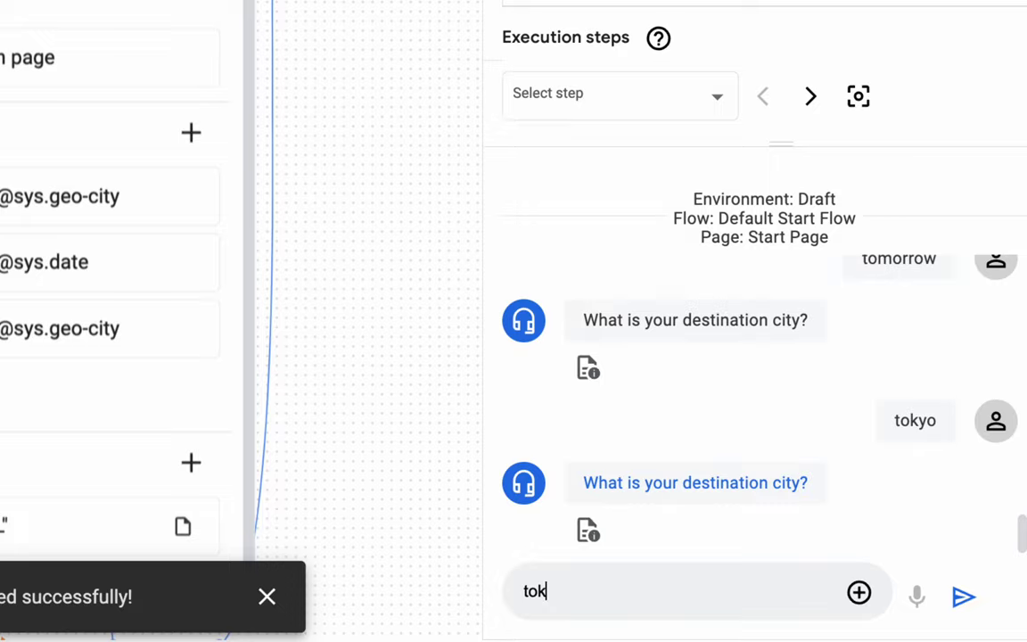
key(BackSpace)
key(BackSpace)
key(BackSpace)
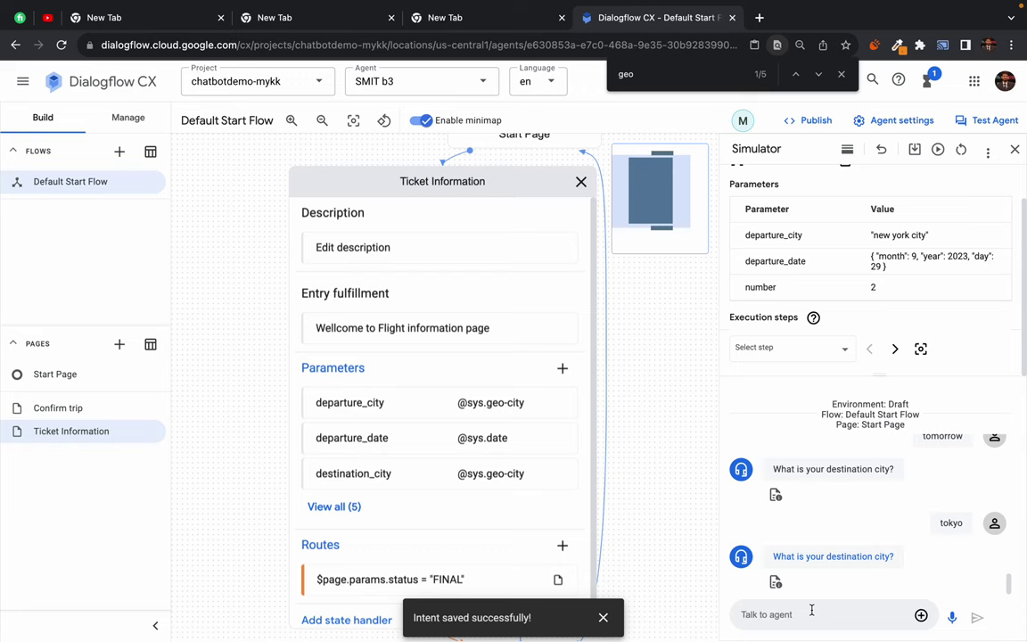
Search Google for "tokyo city" in a new browser tab and check how the city's name is spelled.
key(super+t)
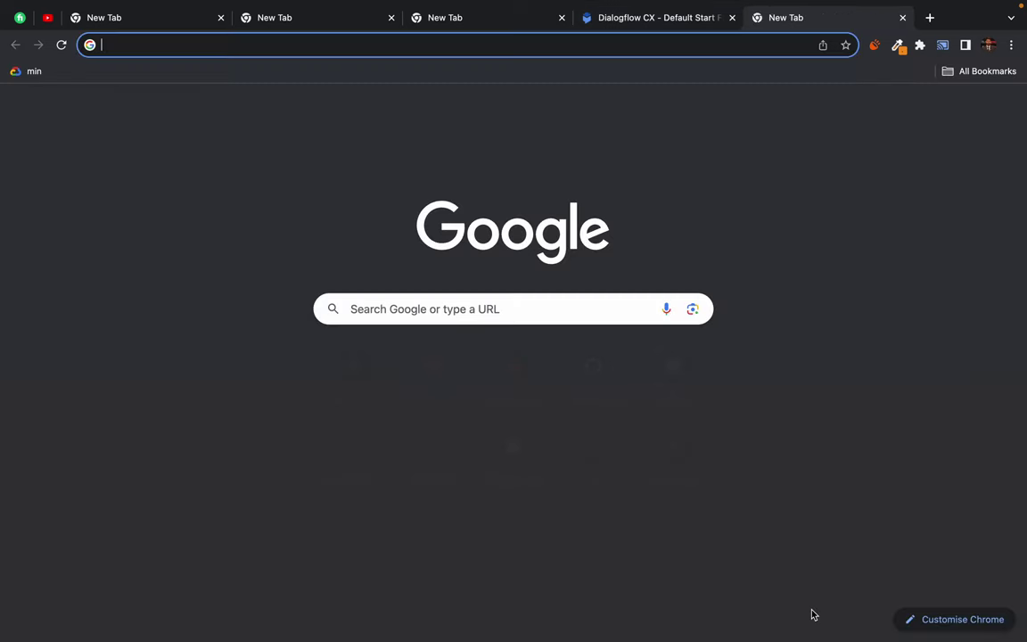
text(yo)
key(BackSpace)
key(BackSpace)
key(BackSpace)
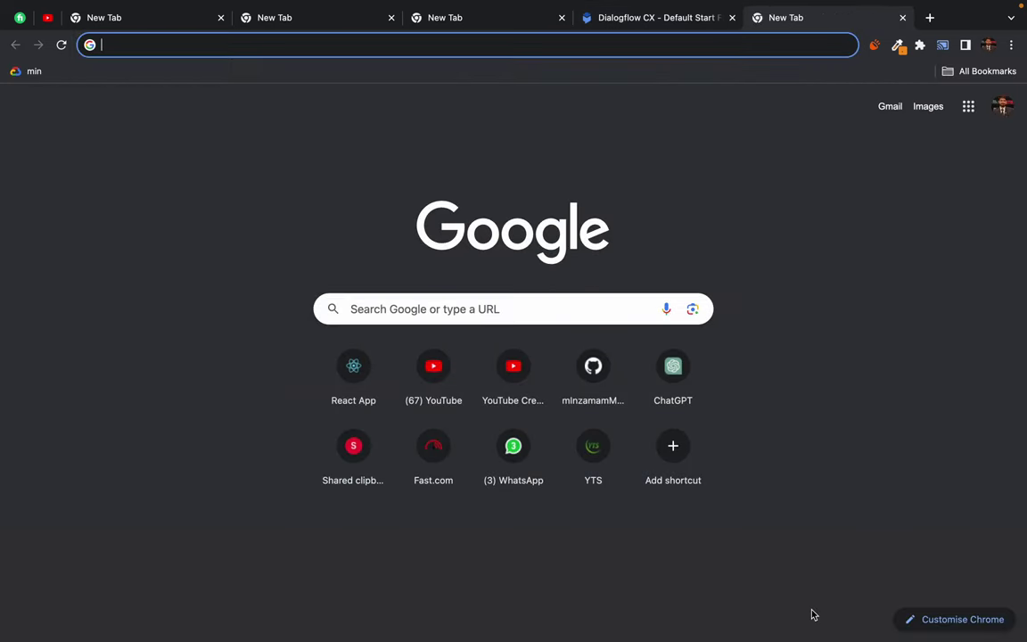
text(tokyo)
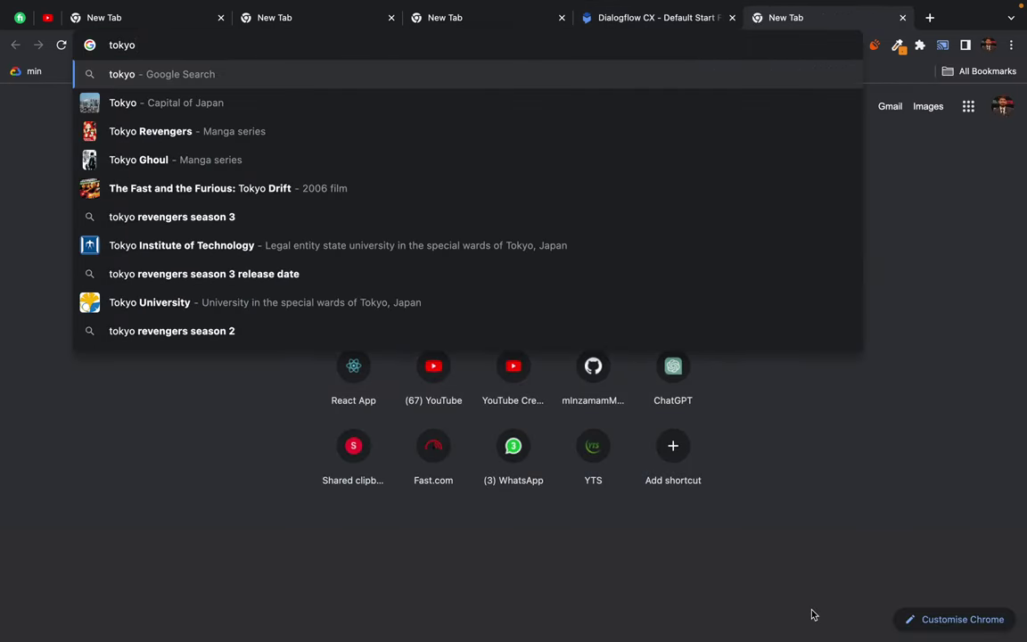
text( city)
key(Return)
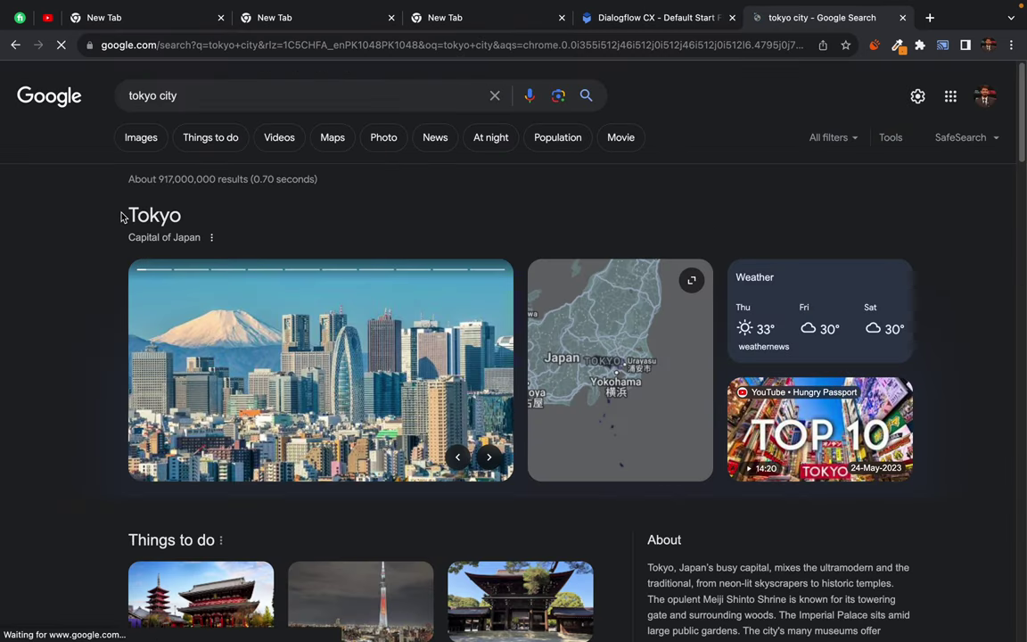
drag(122, 217, 195, 218)
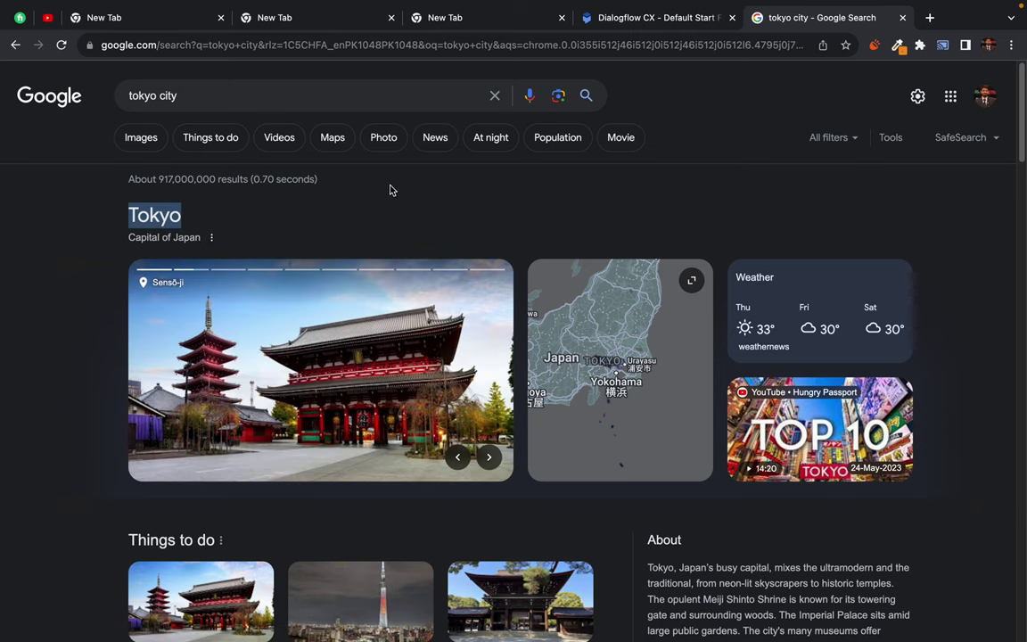
Switch back to Dialogflow CX and send the agent the message "I want to go tokyo".
click(651, 17)
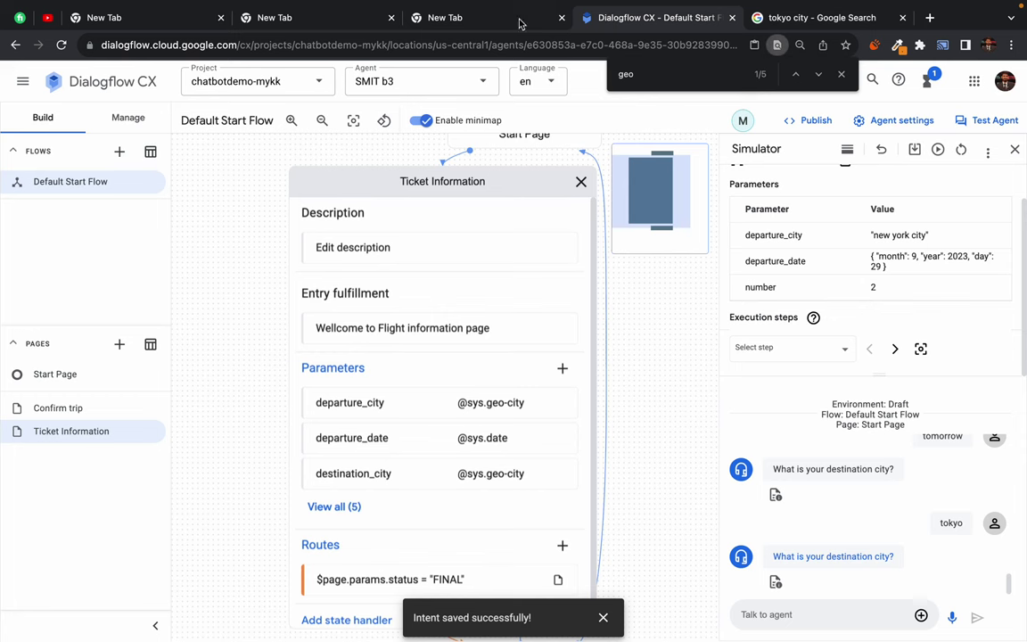
click(785, 614)
text(I want to go tokyo)
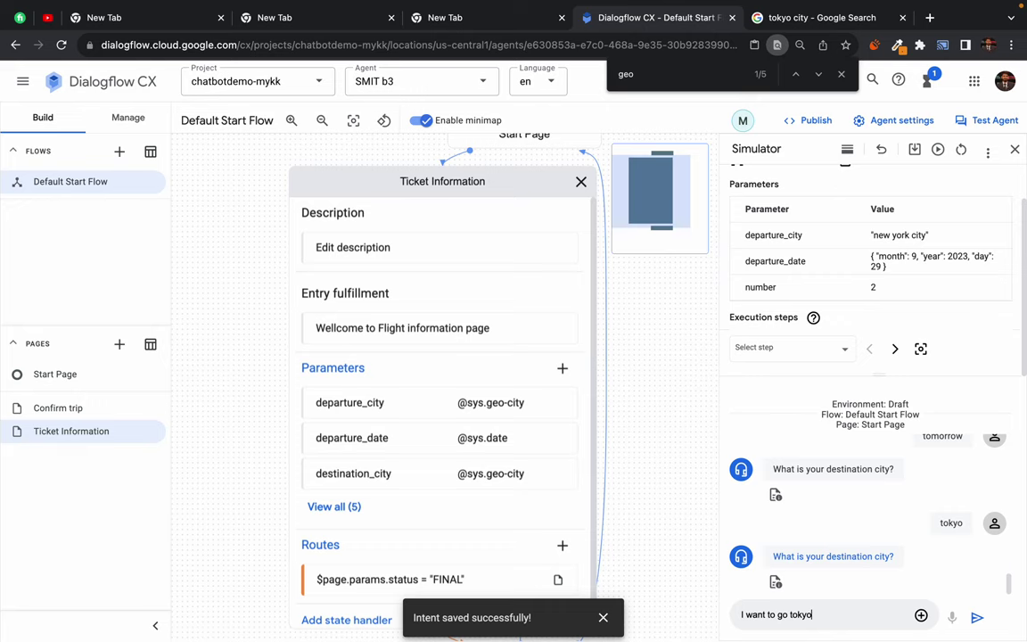
key(Return)
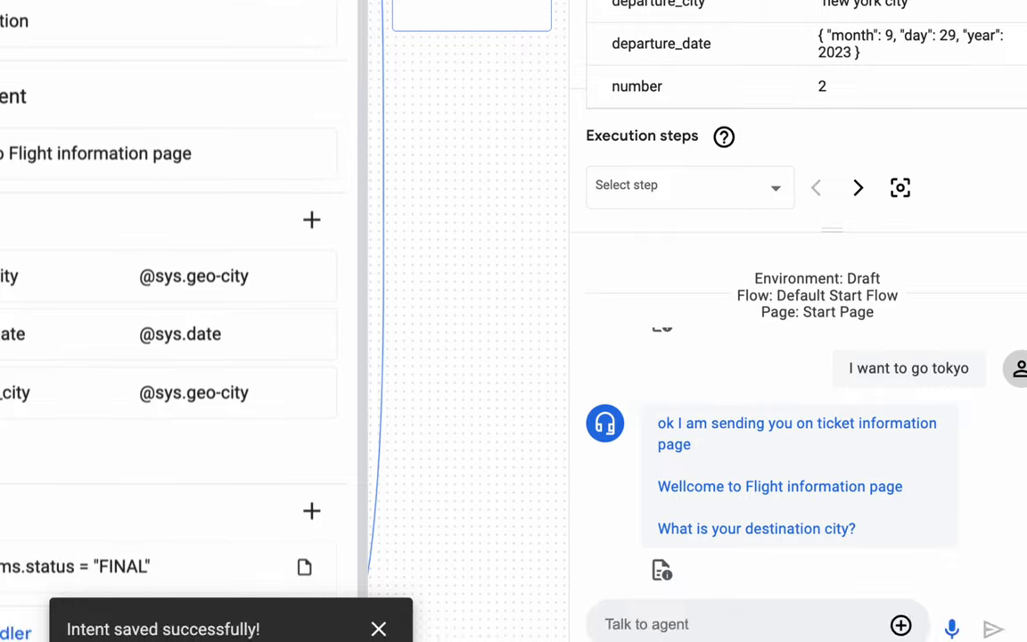
Examine the agent's reply to "I want to go tokyo" and compare it with the destination city question asked before it.
drag(683, 485, 868, 484)
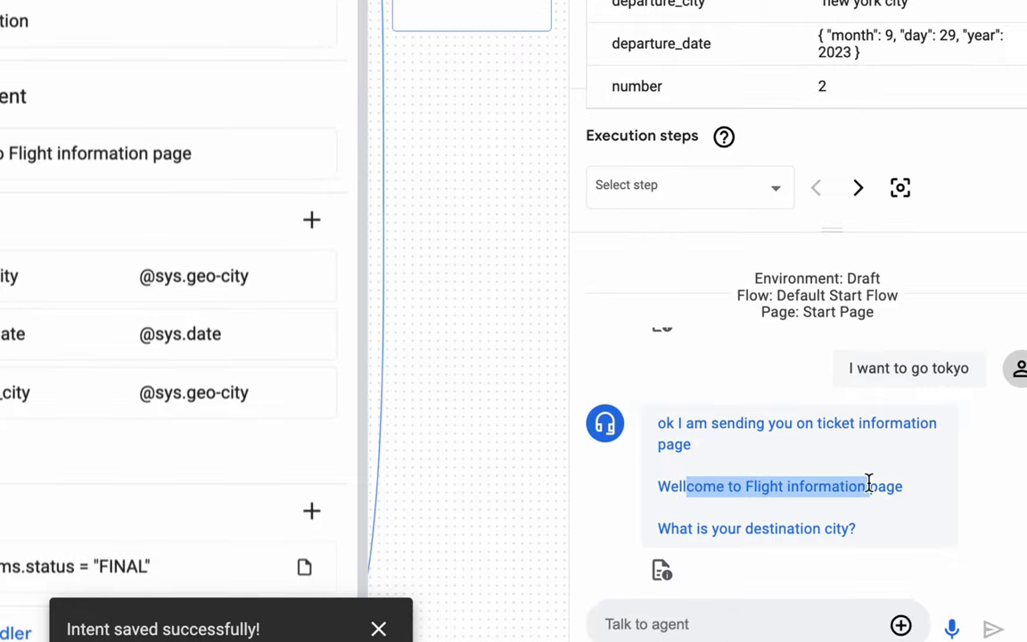
click(894, 470)
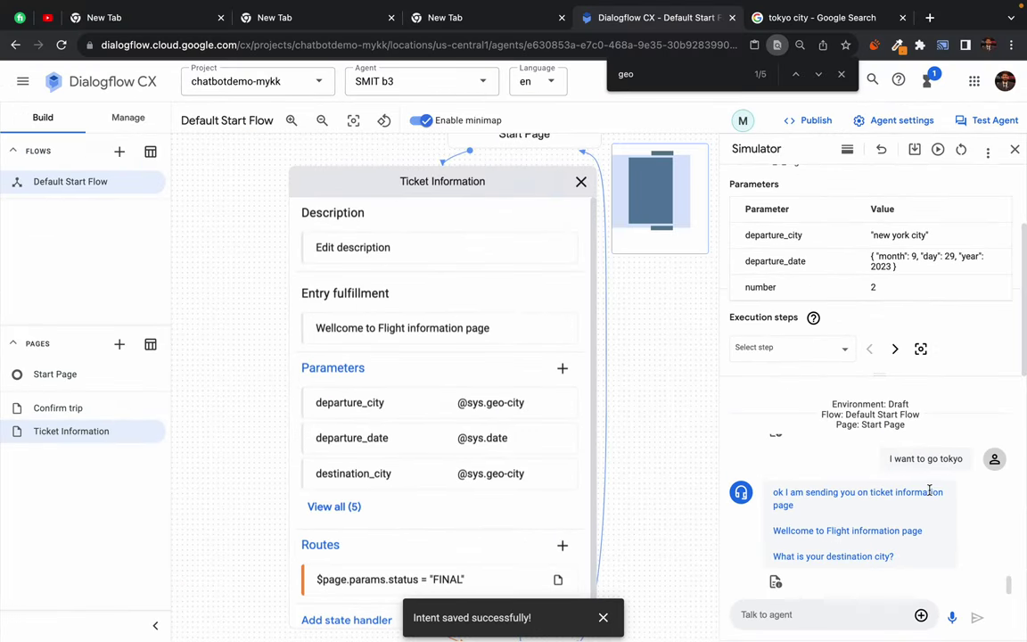
scroll(927, 488, up, 1)
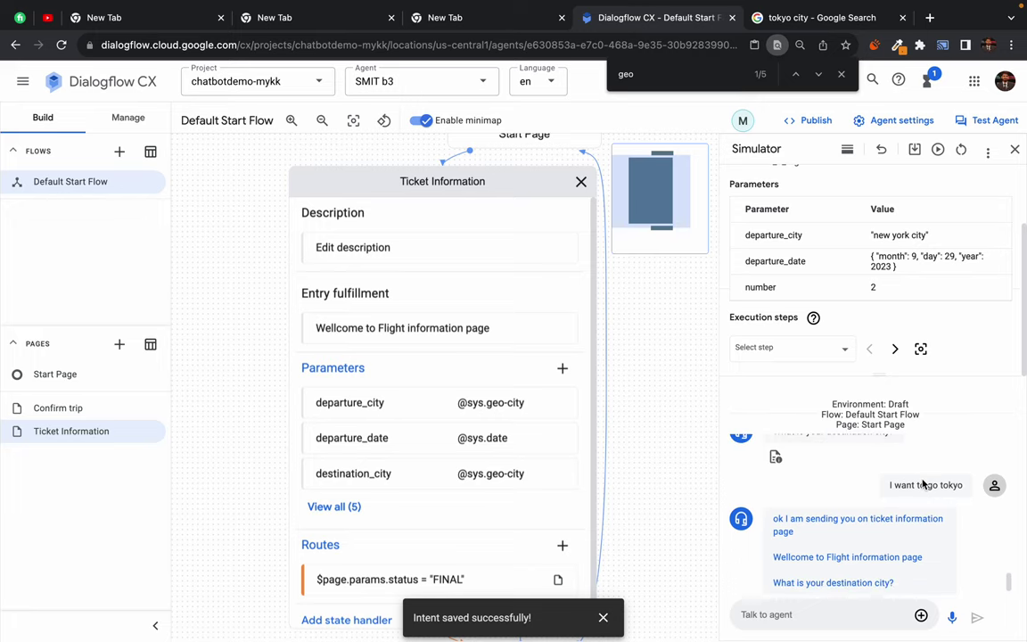
scroll(923, 484, down, 1)
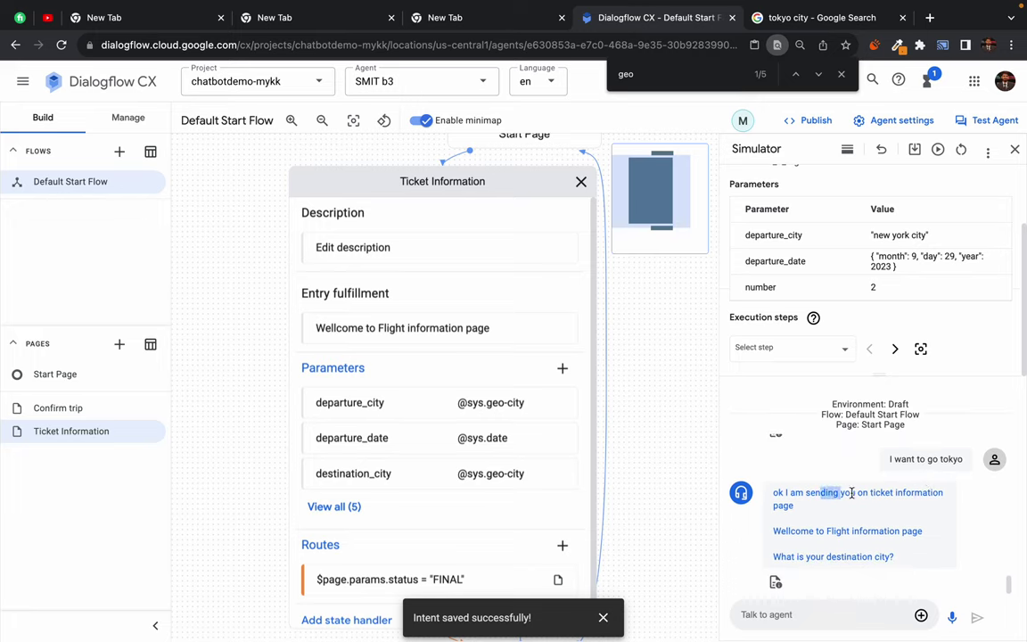
drag(795, 533, 919, 532)
triple_click(787, 534)
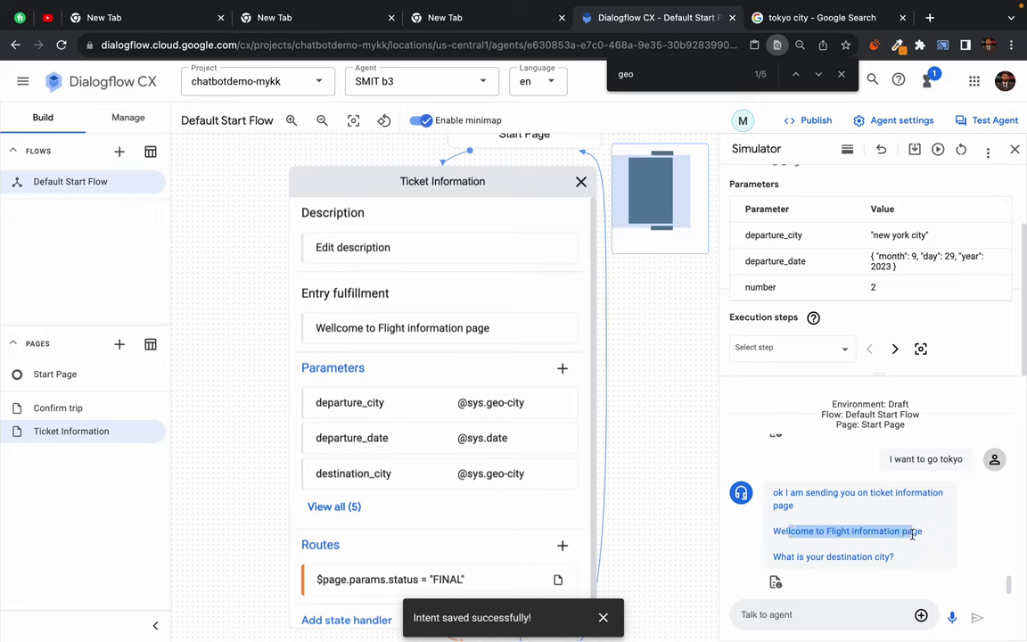
click(880, 534)
triple_click(838, 535)
scroll(879, 521, up, 2)
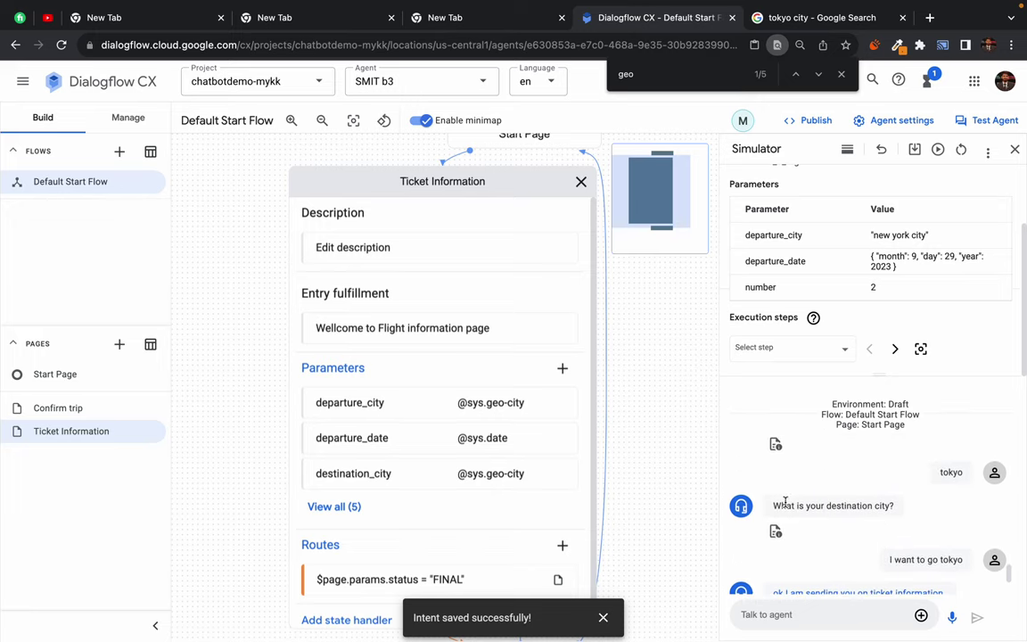
drag(776, 501, 887, 502)
click(854, 504)
triple_click(854, 504)
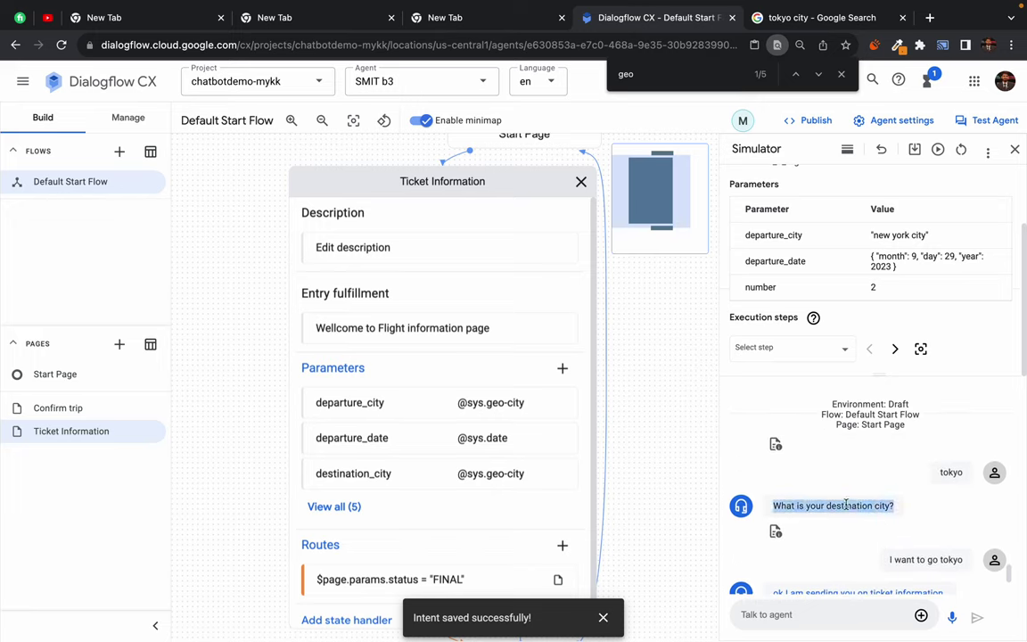
click(854, 448)
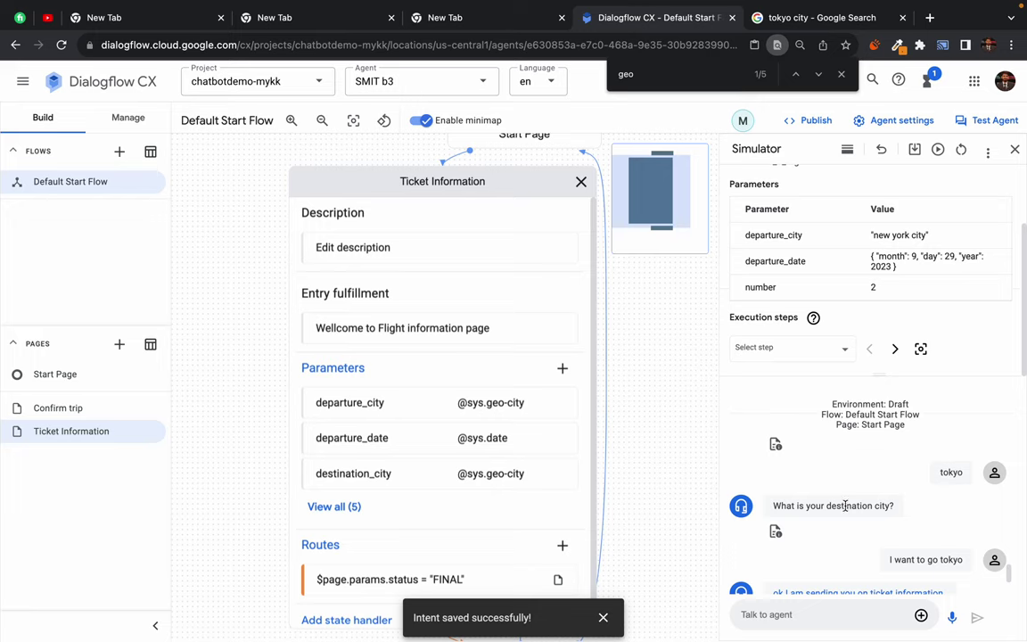
Answer the destination city question with "karachi" and review the conversation from the departure date question onward.
scroll(898, 533, down, 2)
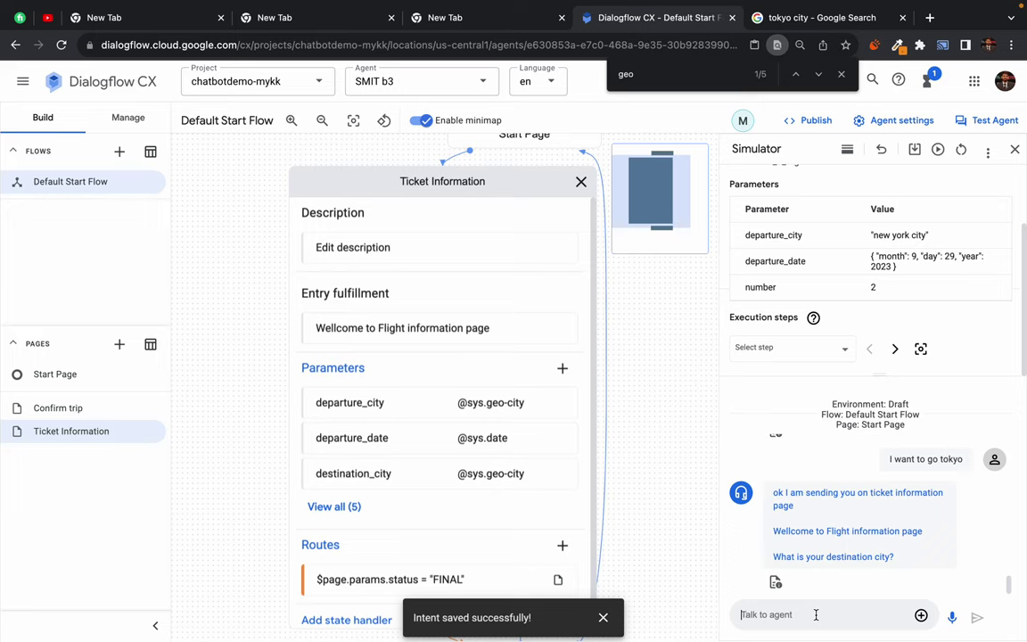
text(karachi)
key(Return)
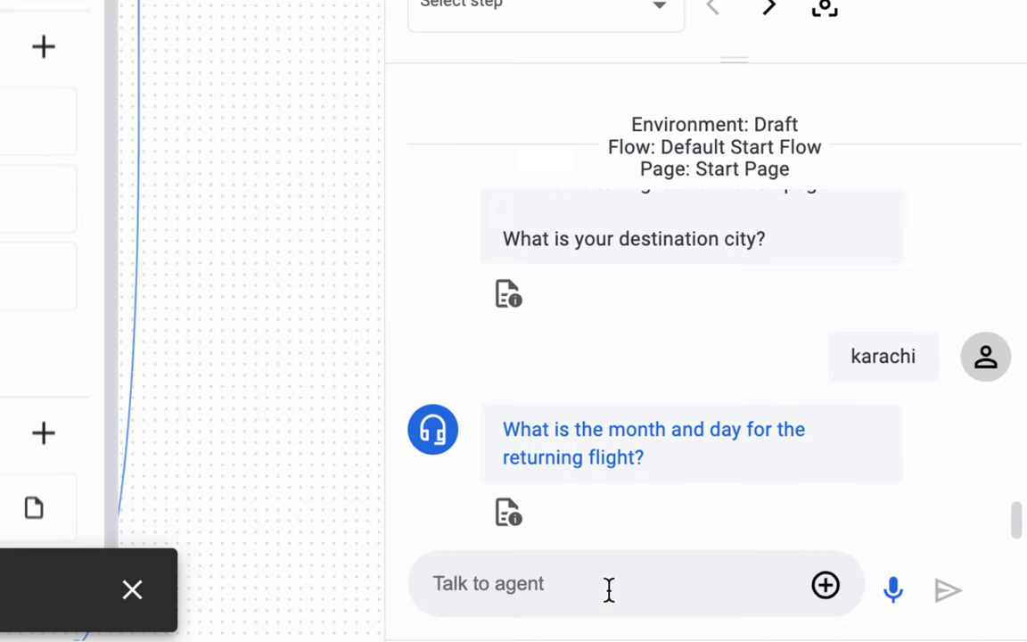
scroll(690, 412, up, 10)
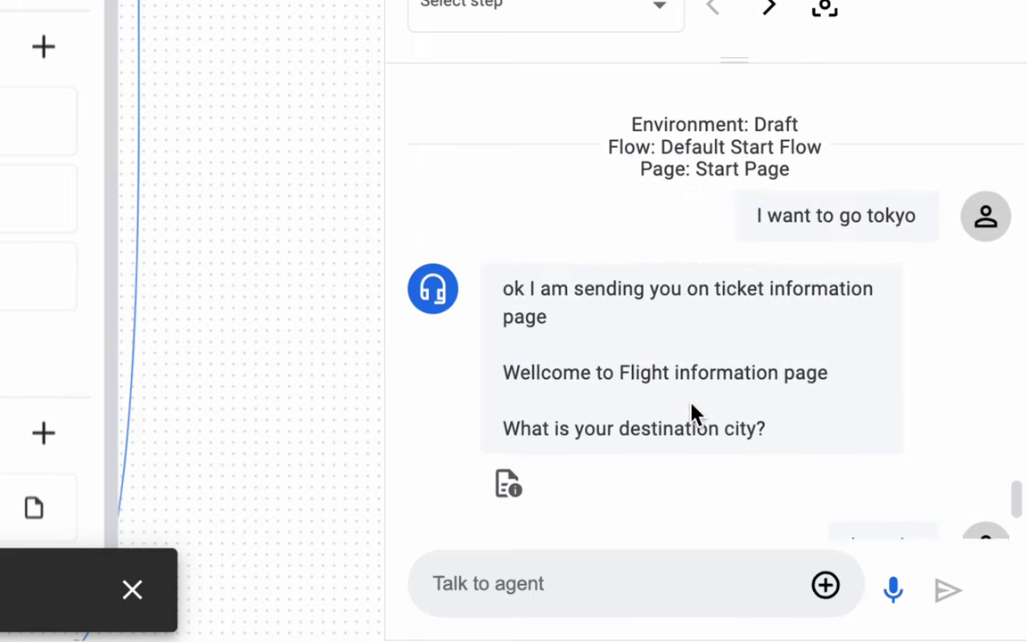
scroll(692, 413, up, 3)
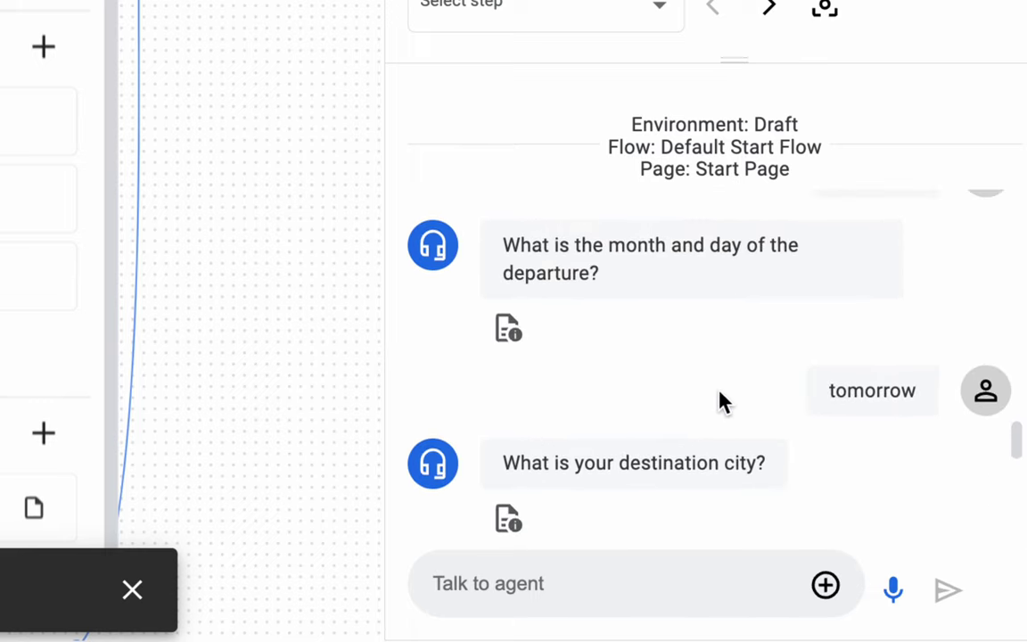
scroll(759, 425, down, 6)
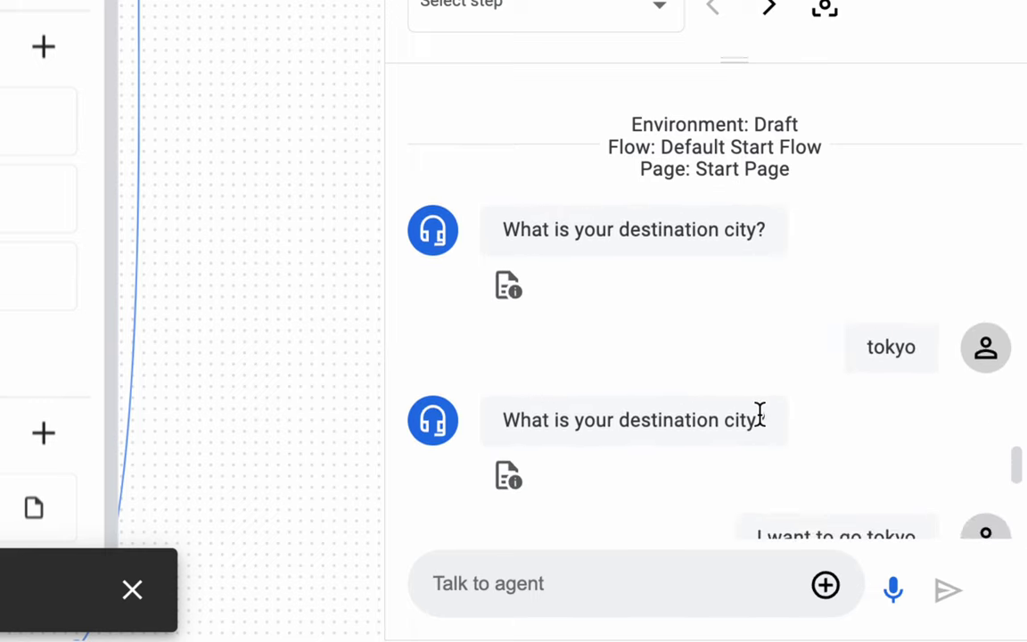
scroll(826, 395, down, 3)
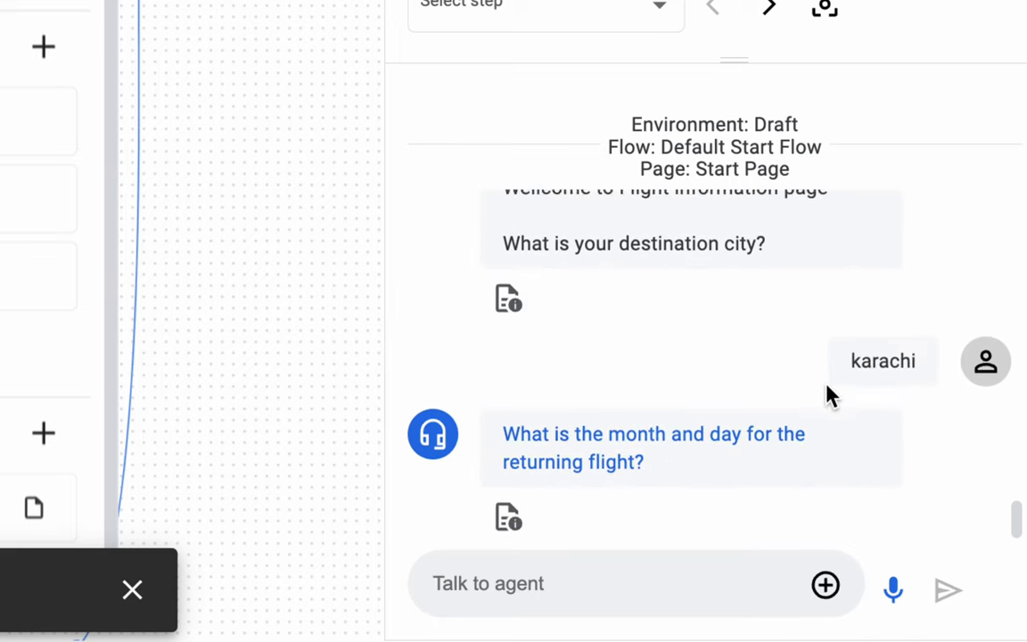
Answer the agent's returning flight date question with "in one month".
click(623, 575)
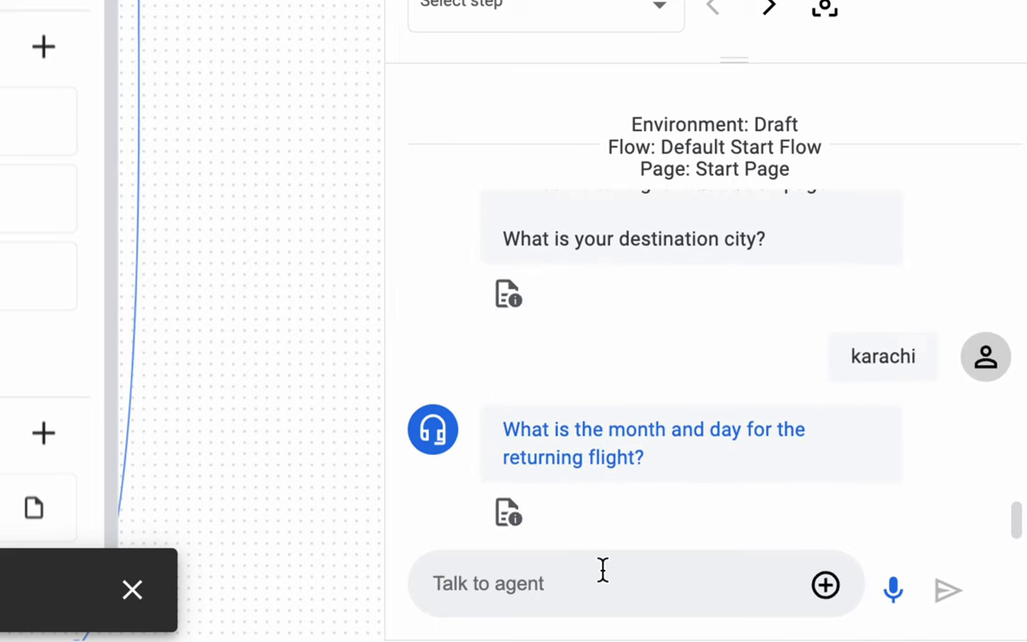
text(in )
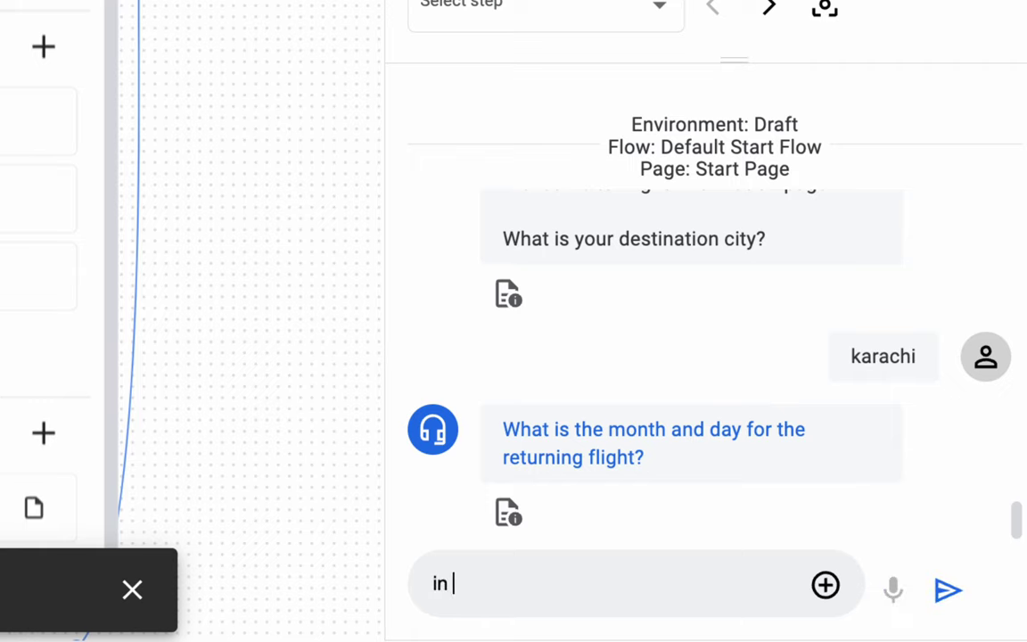
text(one month)
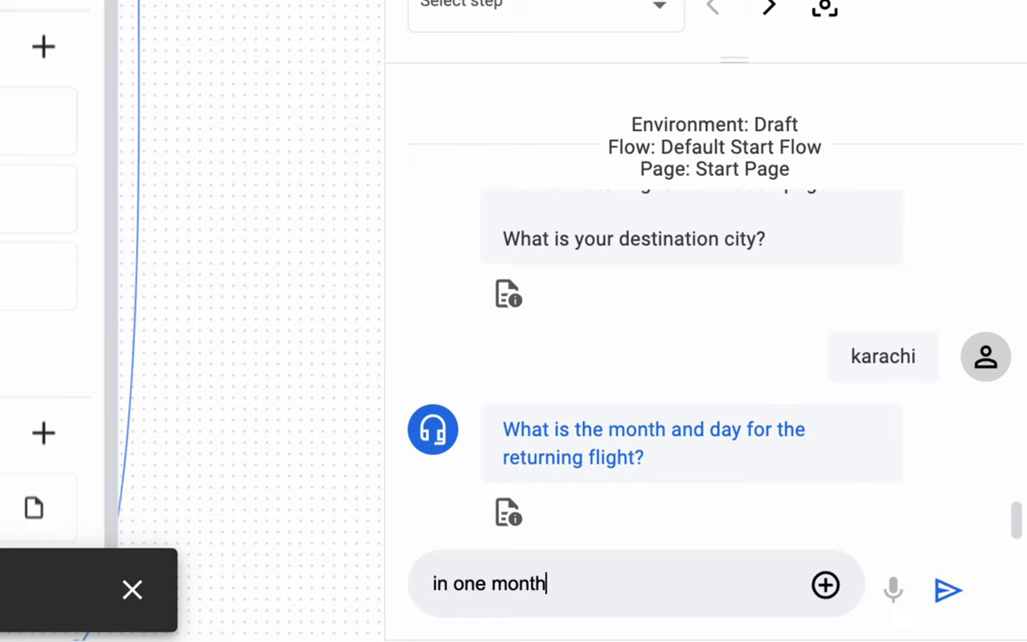
key(Return)
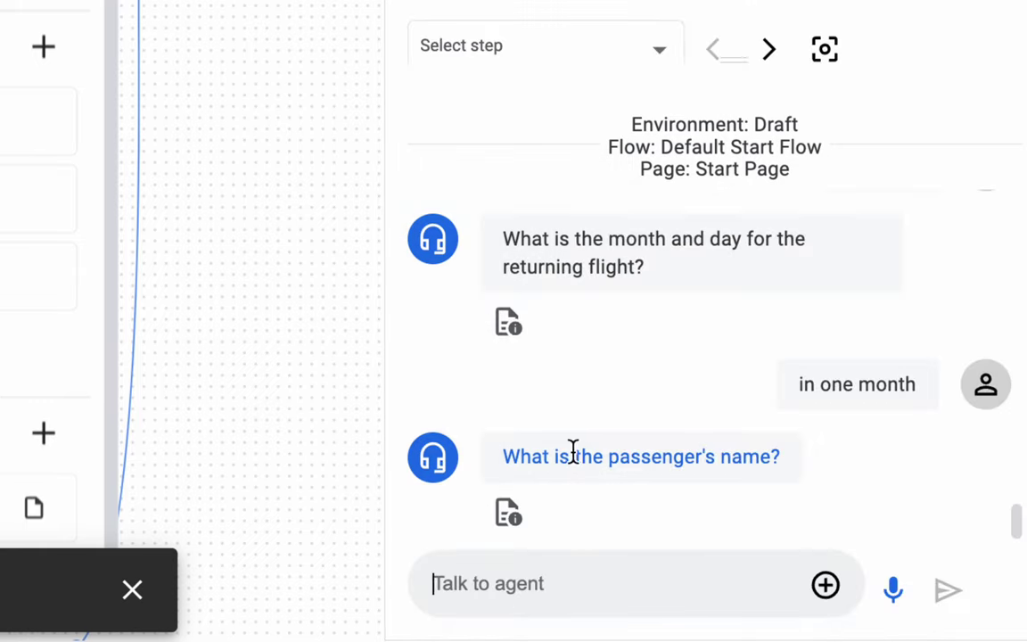
Answer the agent's next question with the passenger's name.
drag(553, 456, 740, 450)
click(582, 584)
text(Malik)
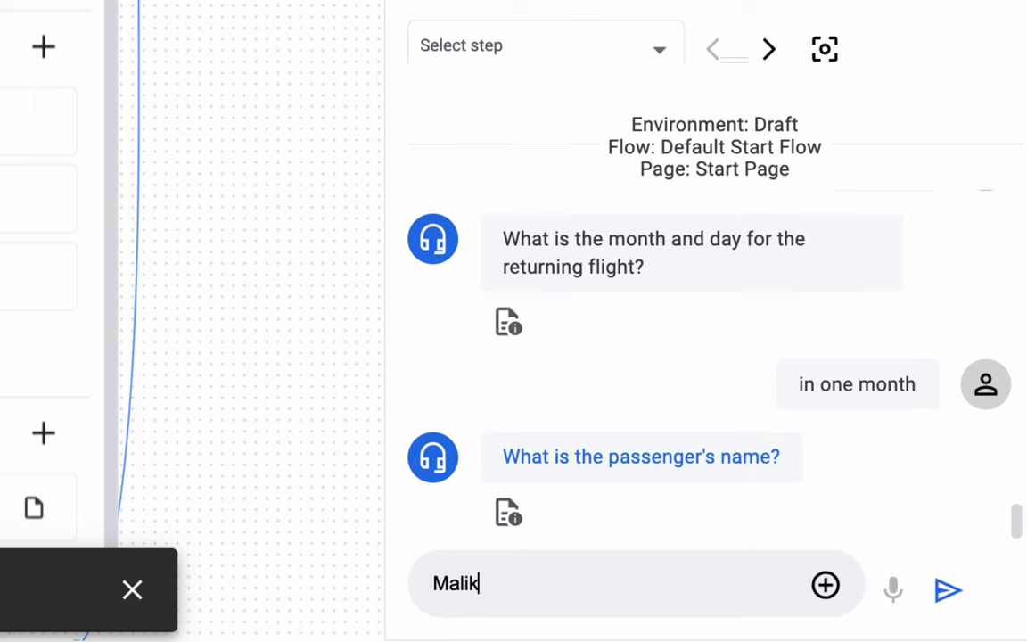
key(Return)
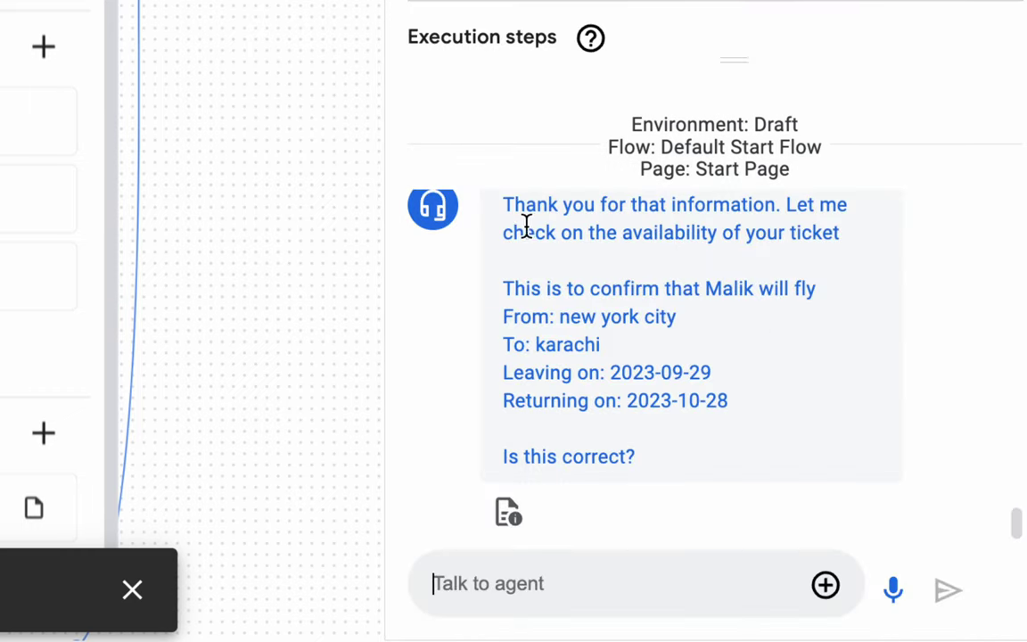
Review the agent's trip confirmation message, checking the passenger, departure and destination cities, travel dates and closing question.
drag(531, 288, 781, 280)
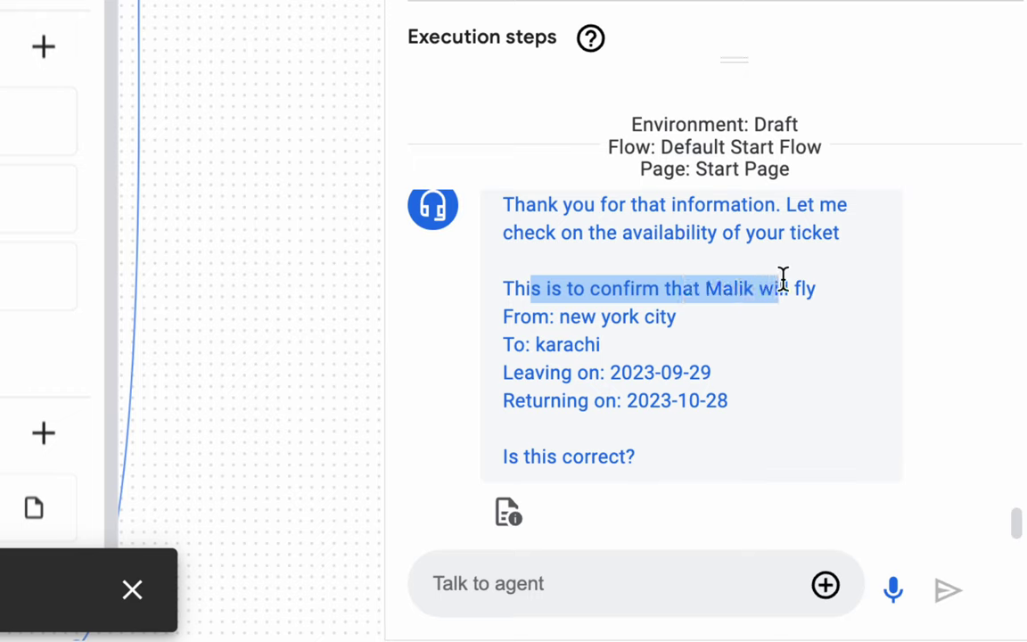
click(659, 297)
drag(559, 316, 644, 317)
click(534, 349)
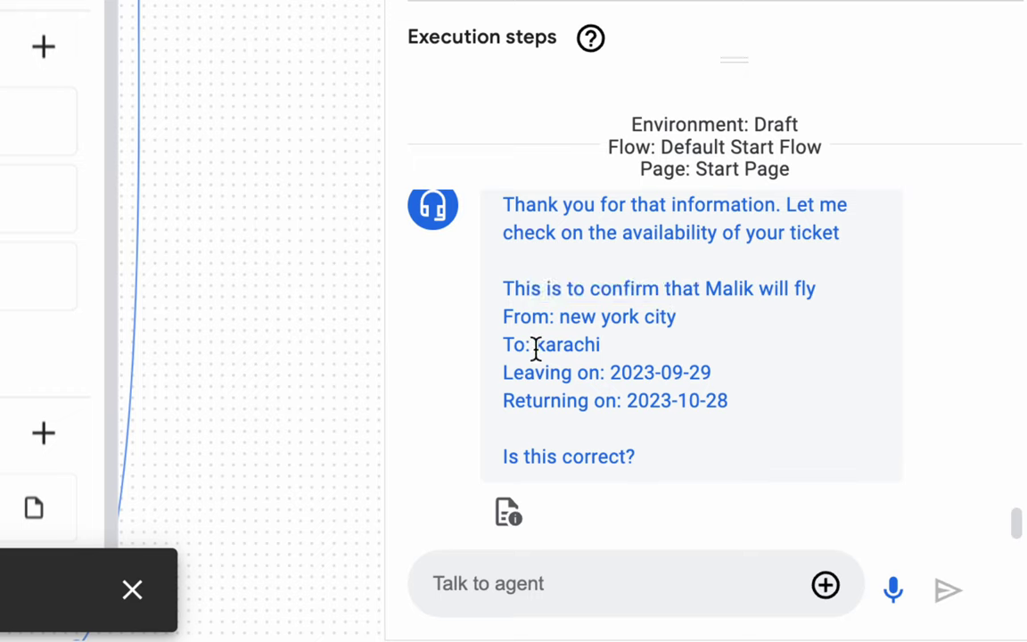
double_click(557, 348)
drag(610, 371, 692, 372)
click(729, 382)
drag(526, 456, 644, 468)
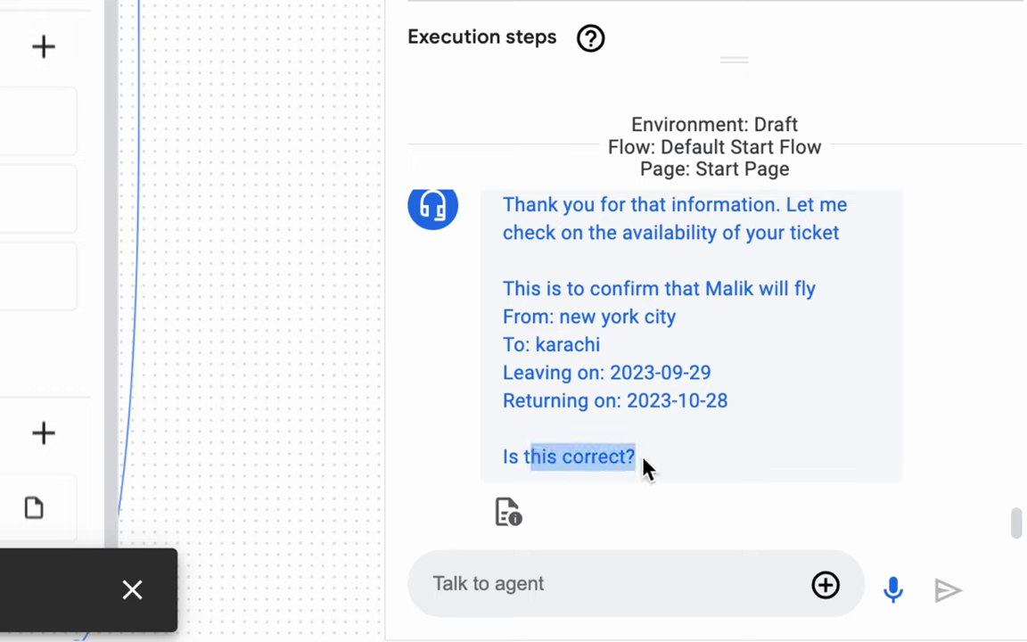
Enter "yes" as the unsent reply to the trip confirmation and open the Confirm trip page in the flow.
click(550, 583)
text(yes)
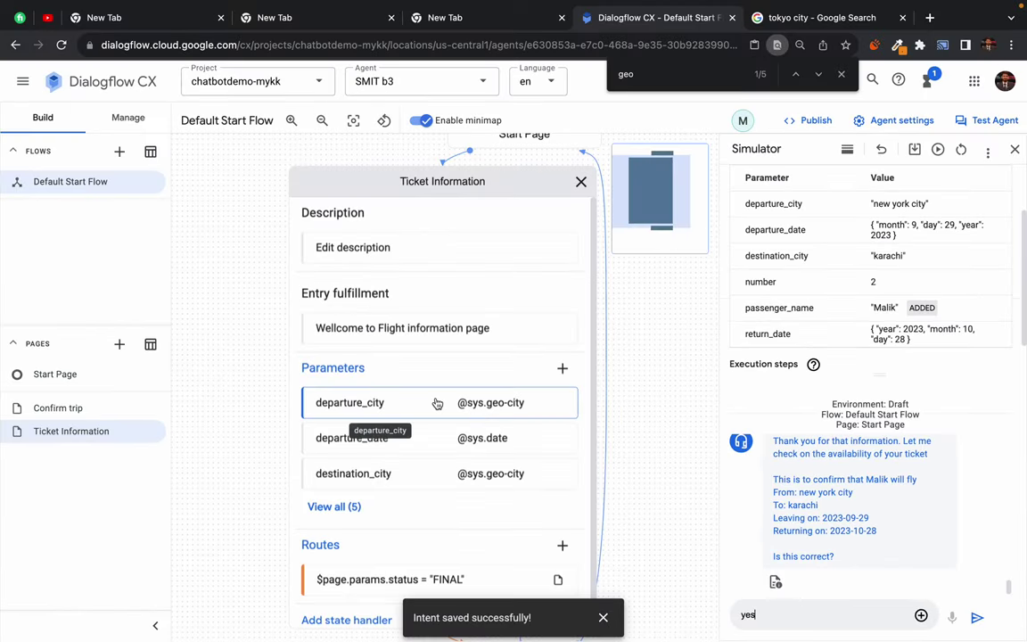
click(318, 257)
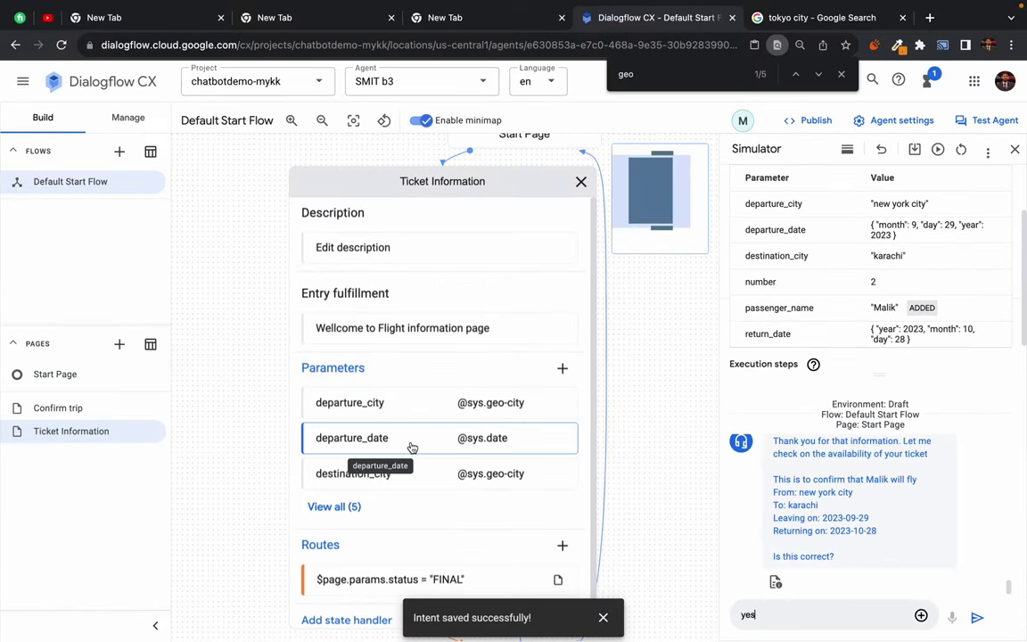
scroll(410, 447, down, 1)
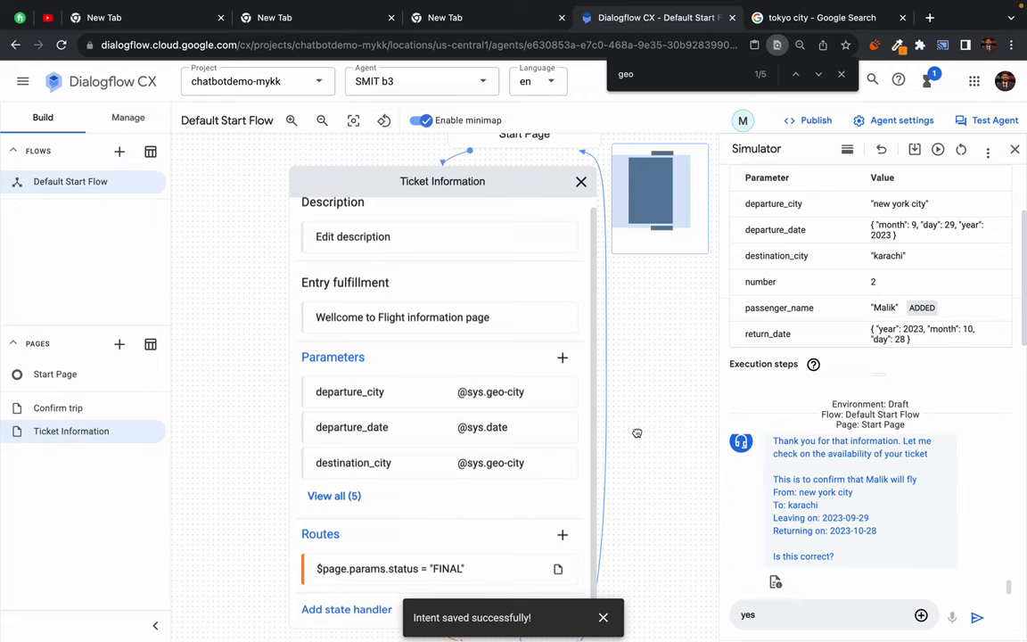
scroll(375, 490, down, 5)
click(481, 517)
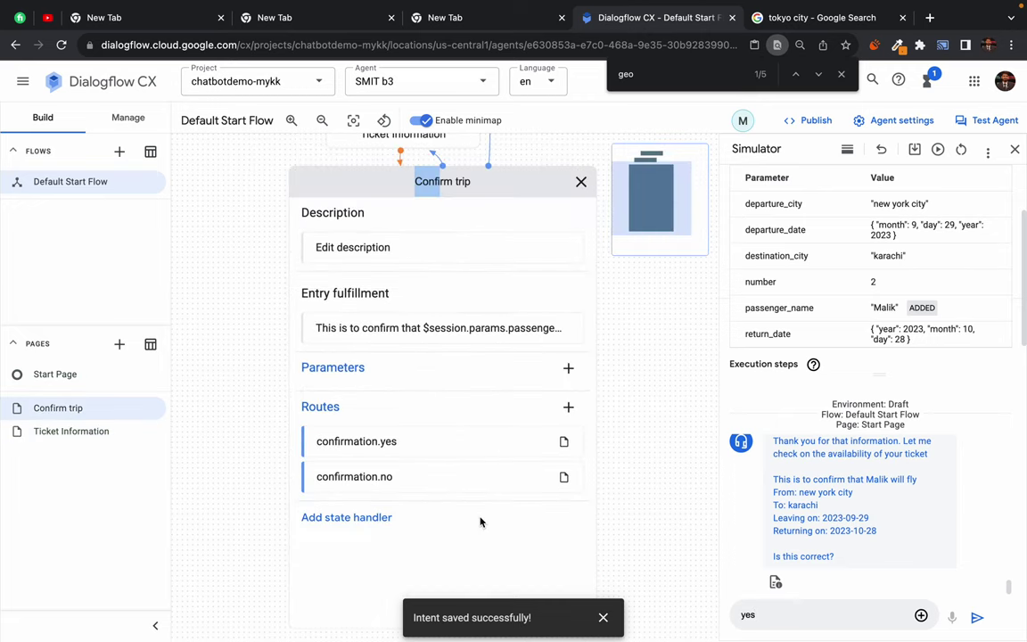
Examine the confirmation.yes route's parameter presets and agent response, and close the route without changes.
click(380, 441)
scroll(538, 493, down, 5)
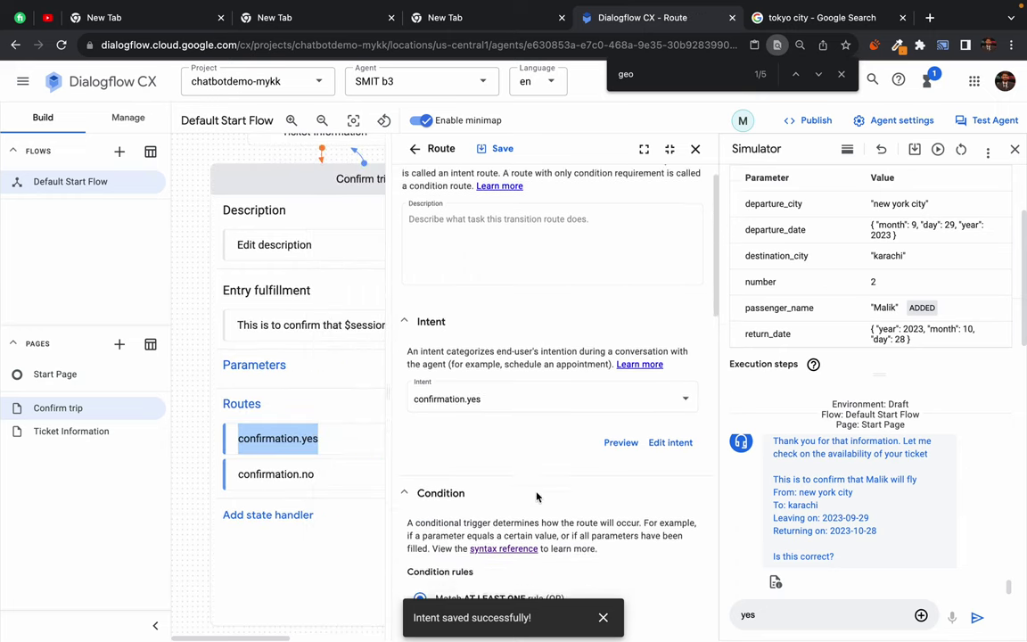
scroll(536, 492, down, 3)
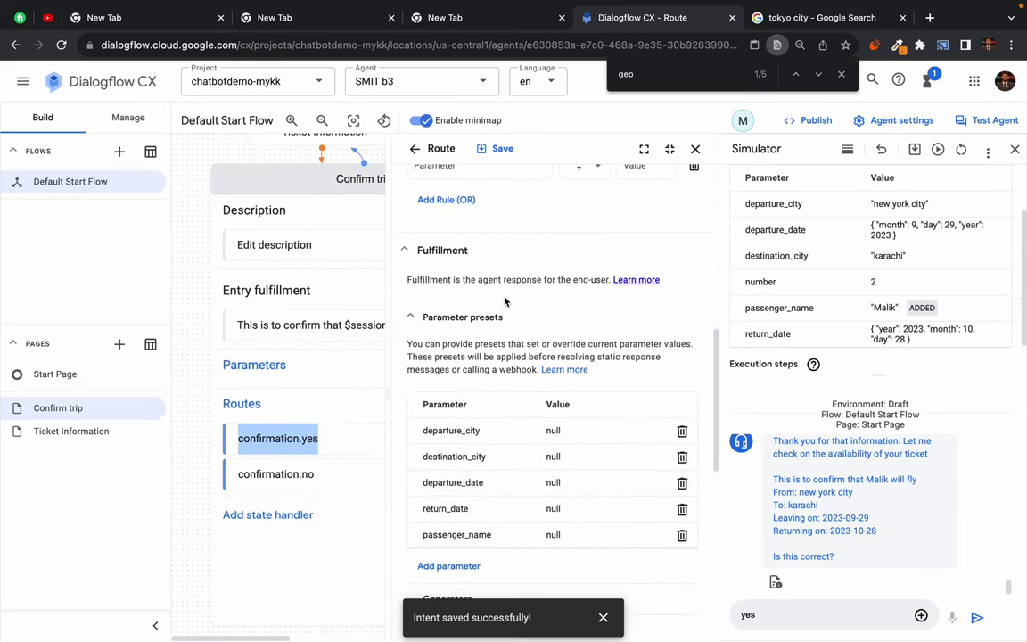
scroll(498, 458, down, 7)
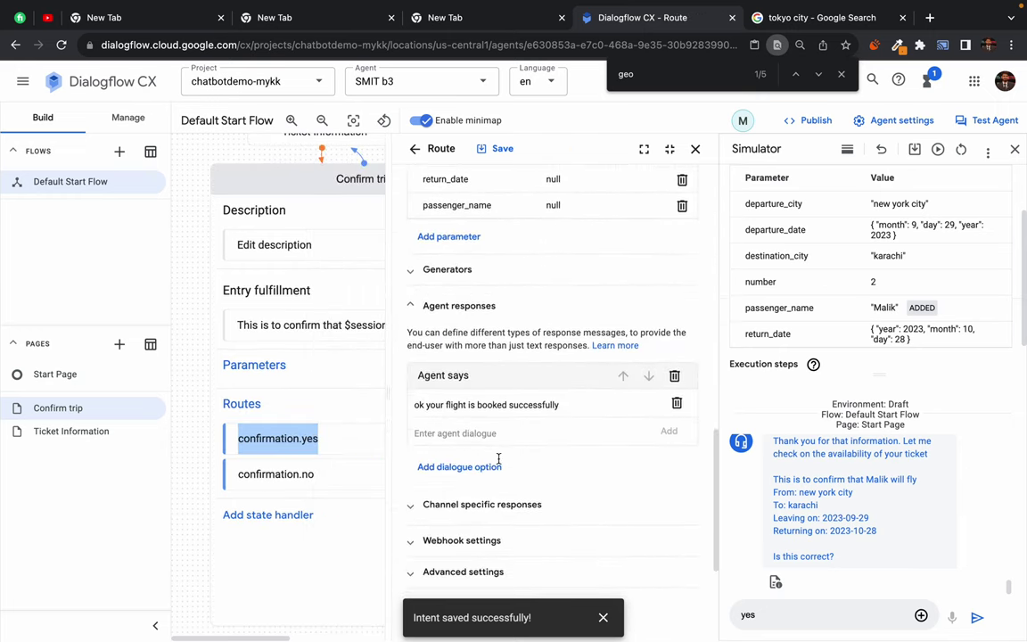
drag(426, 404, 571, 408)
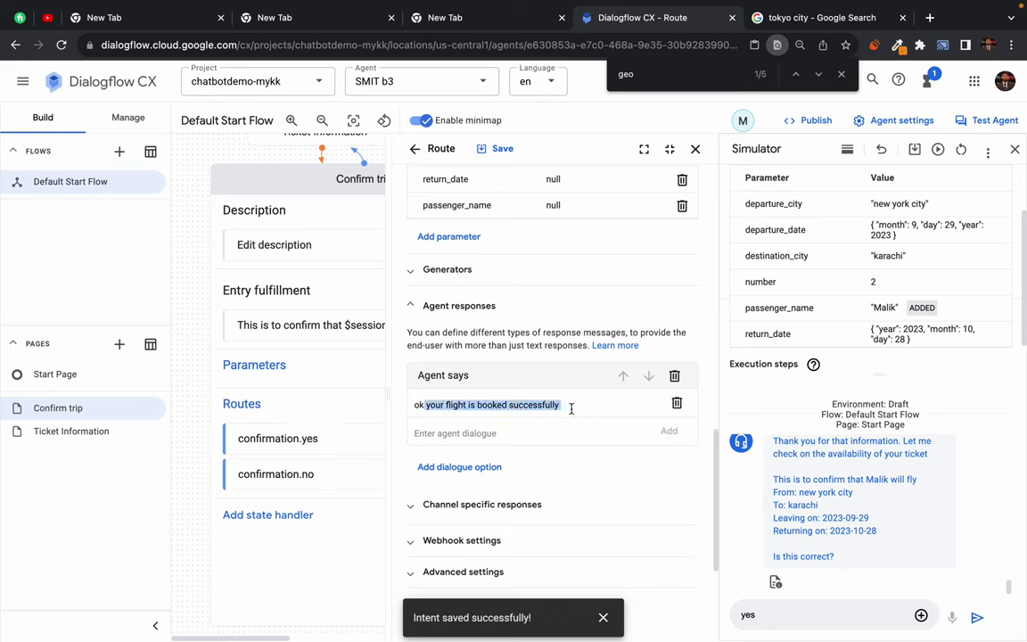
scroll(582, 400, up, 6)
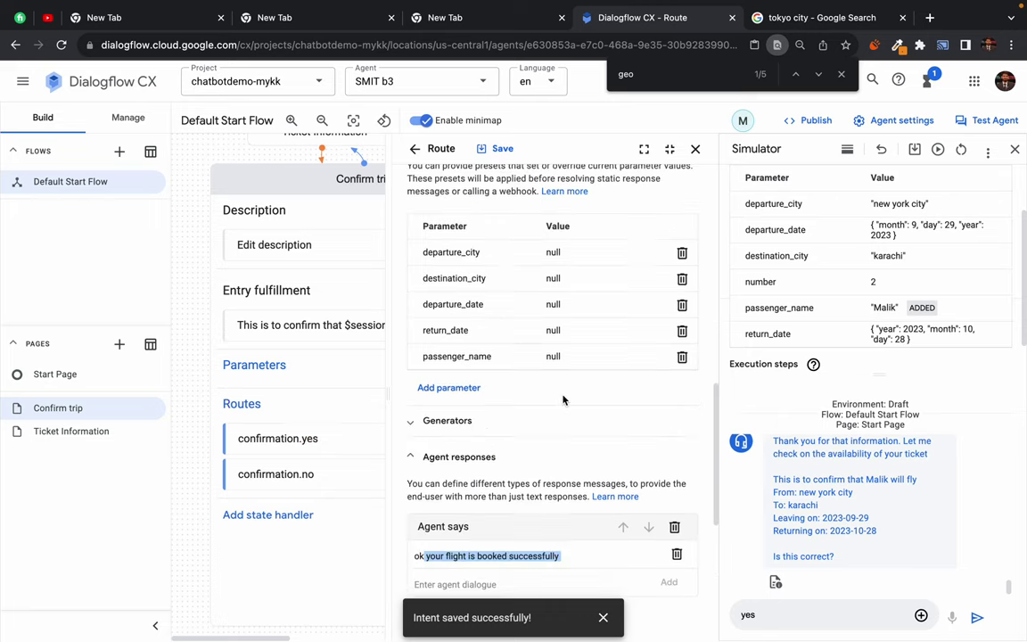
click(694, 149)
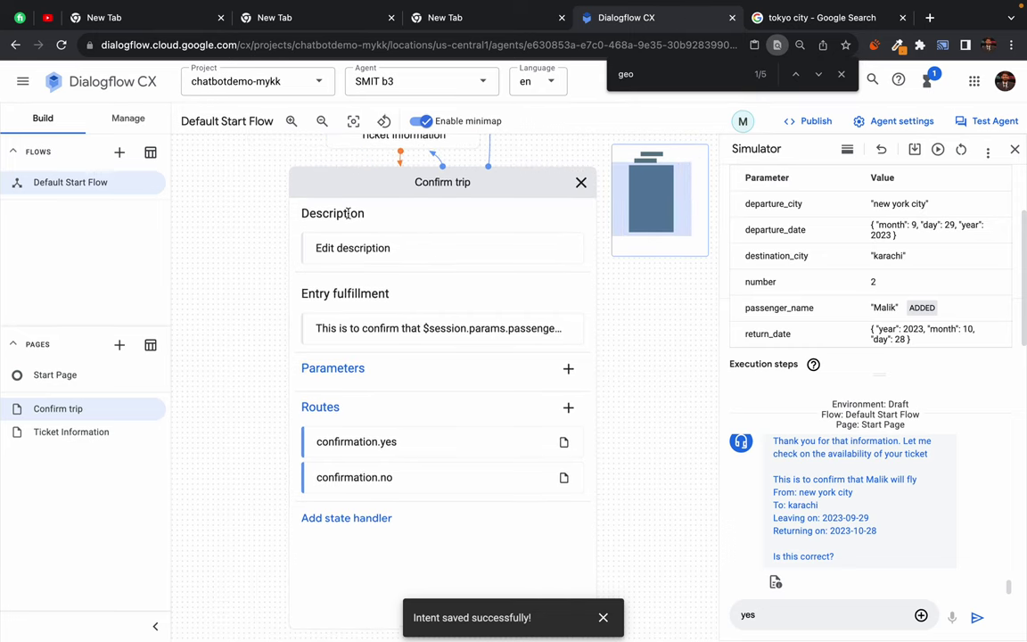
Open the Start Page in the flow and send the prepared "yes" reply to the agent.
scroll(402, 272, up, 3)
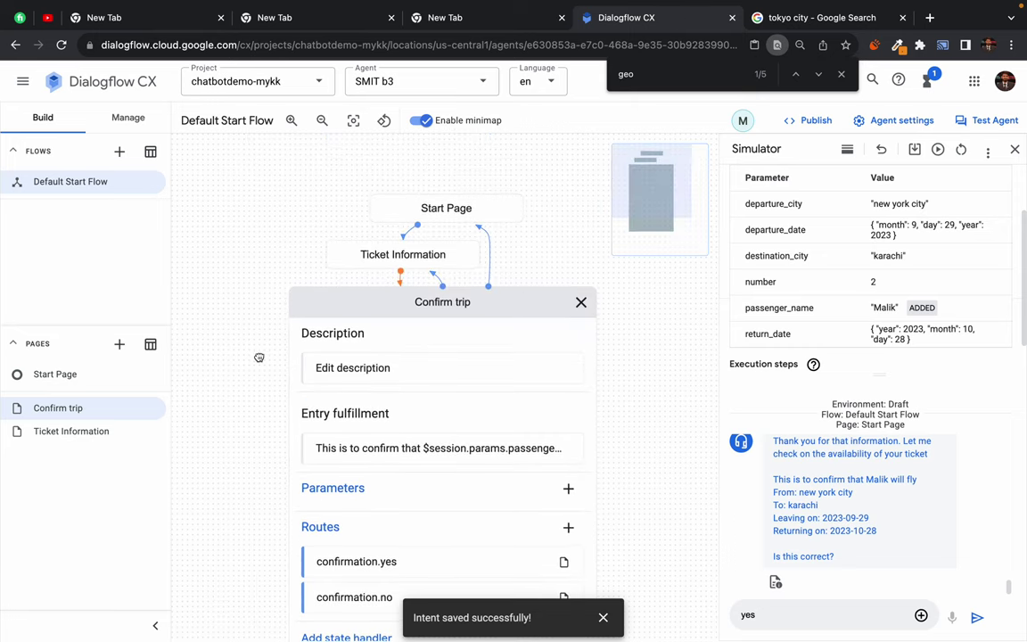
click(432, 209)
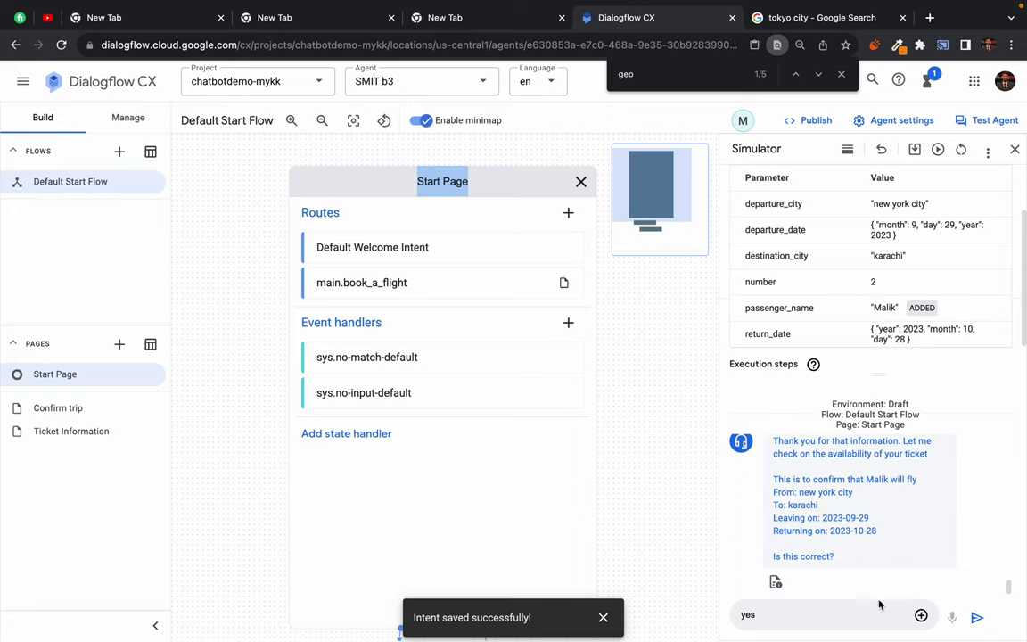
click(821, 613)
key(Return)
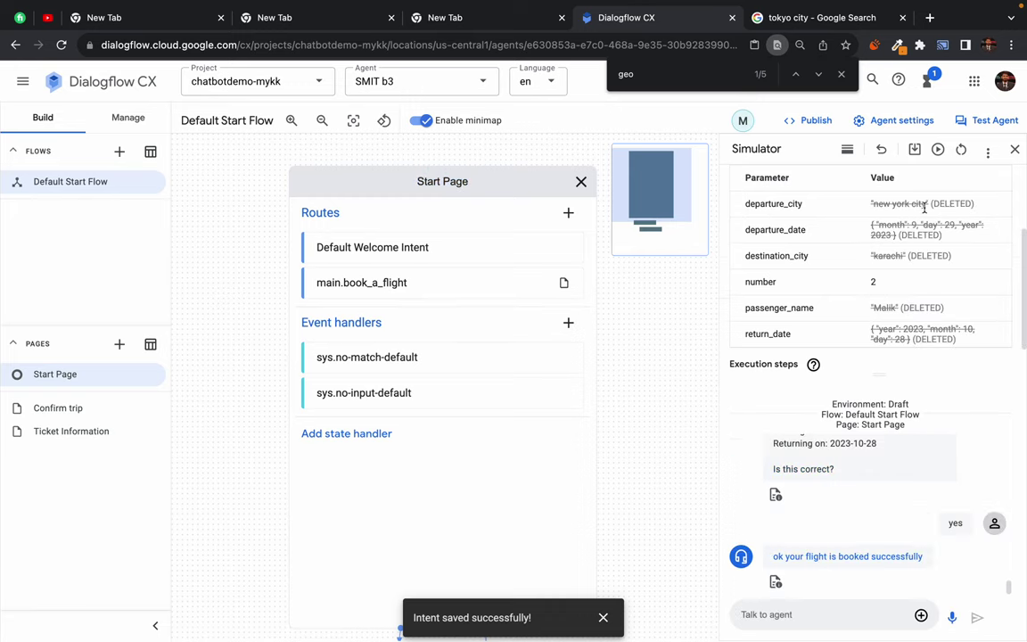
Examine the simulator's current page, matched intent and session parameter values after the trip confirmation.
drag(921, 378, 916, 419)
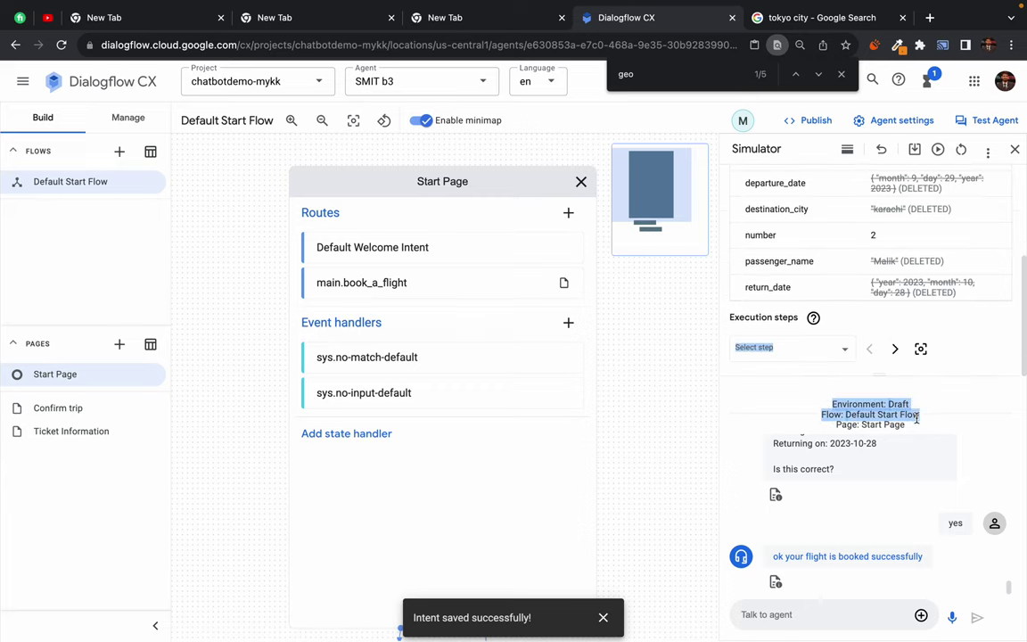
click(970, 355)
scroll(970, 356, up, 3)
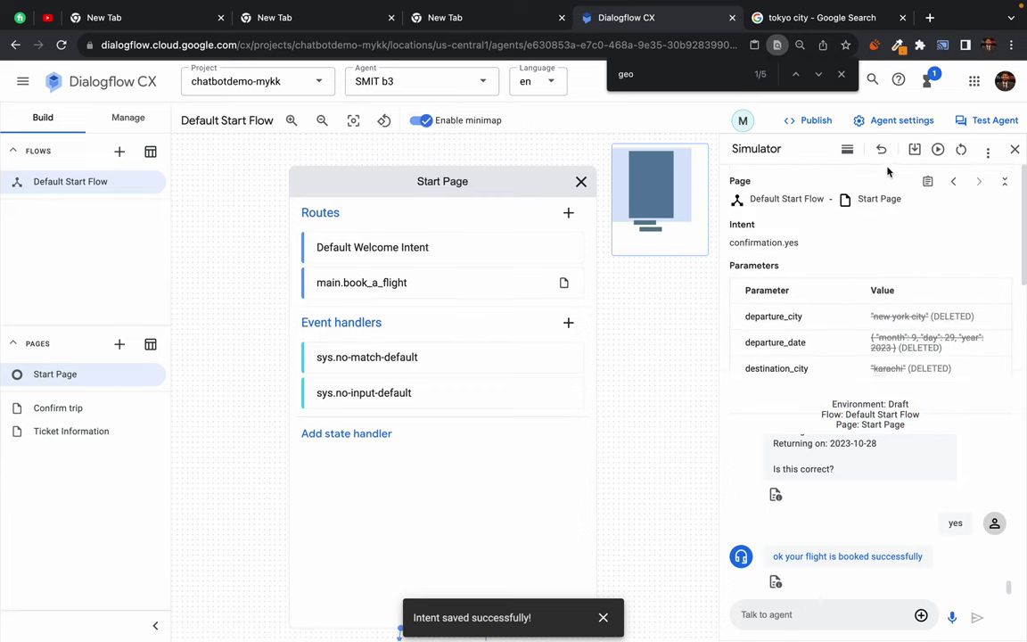
scroll(909, 361, down, 1)
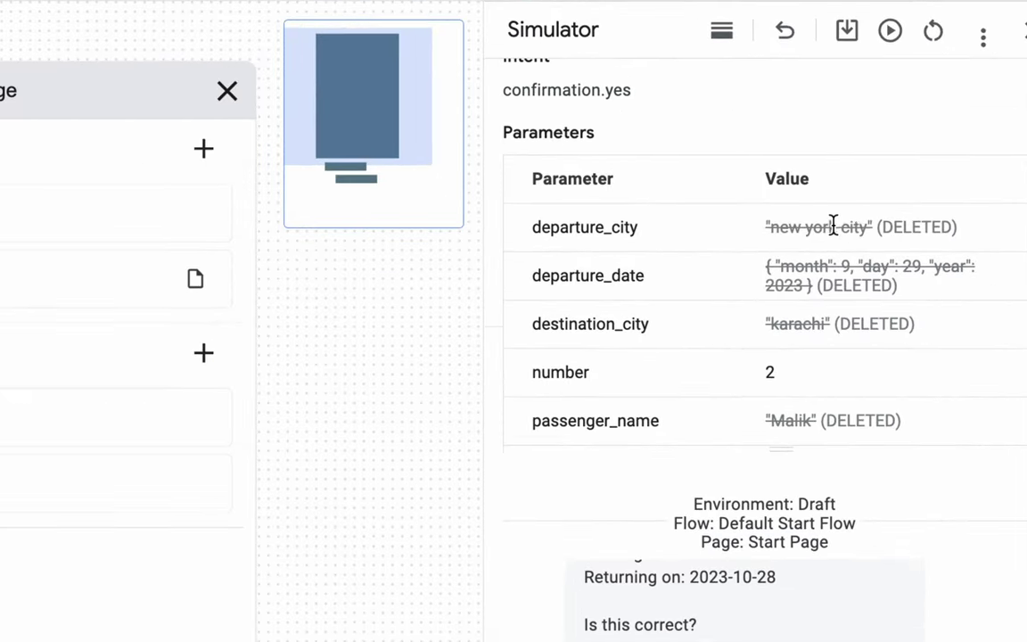
scroll(917, 344, down, 3)
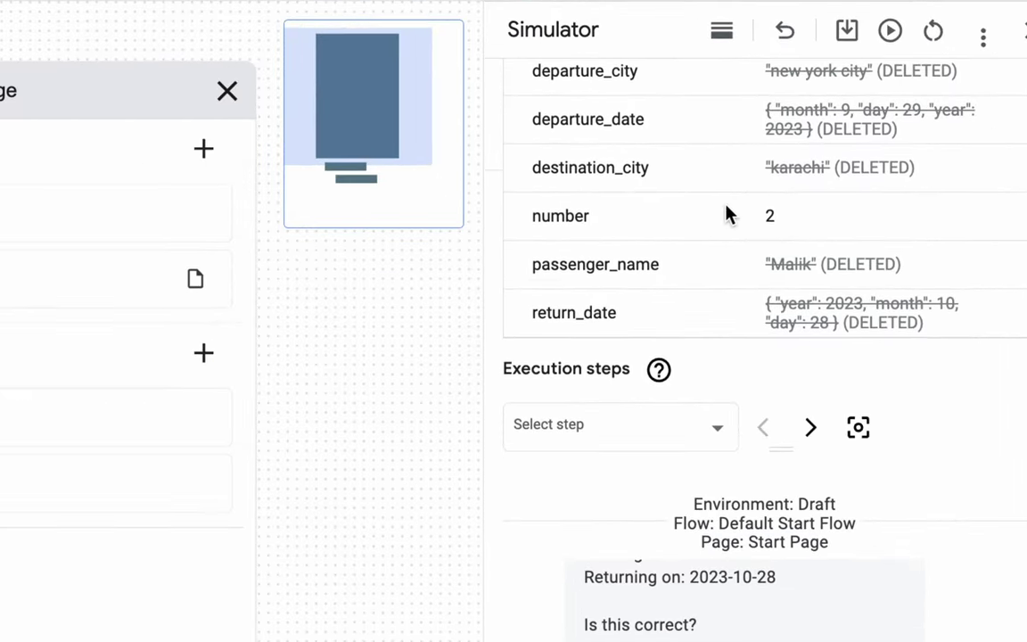
scroll(911, 233, down, 1)
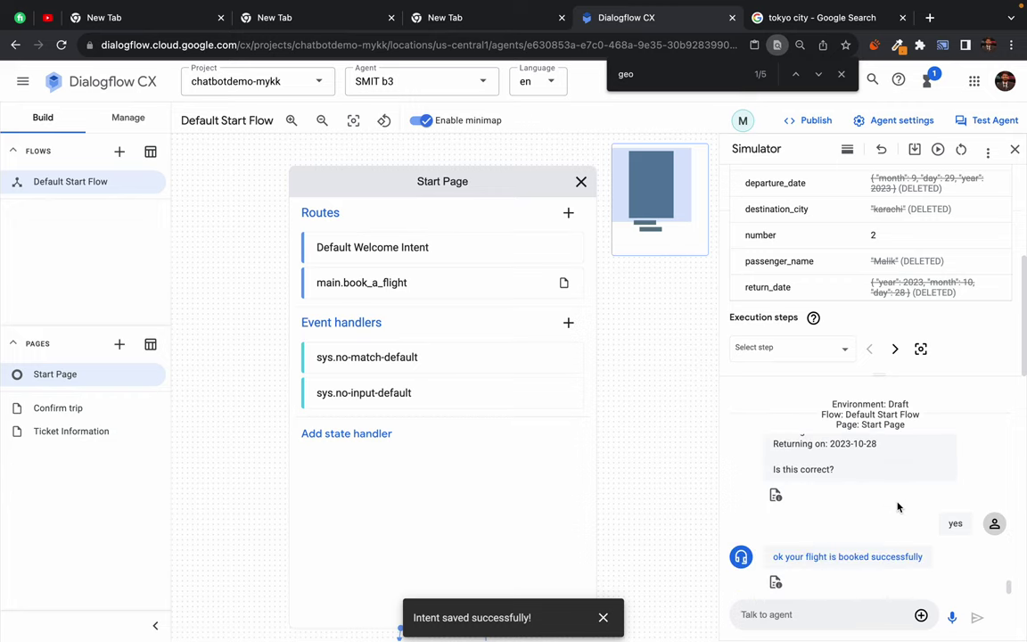
scroll(932, 326, up, 3)
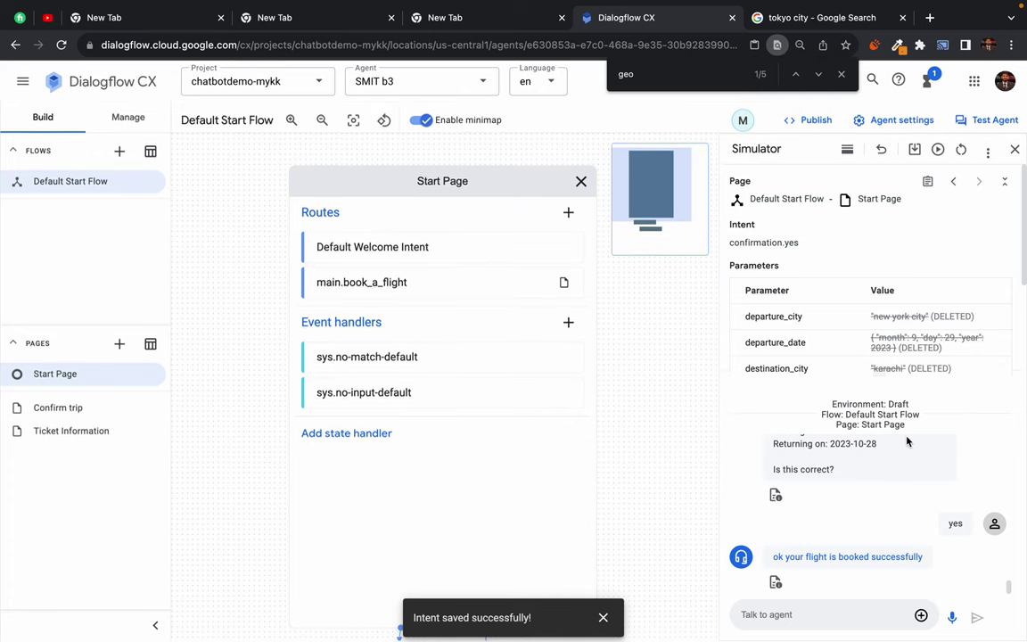
scroll(905, 350, down, 1)
scroll(905, 351, down, 2)
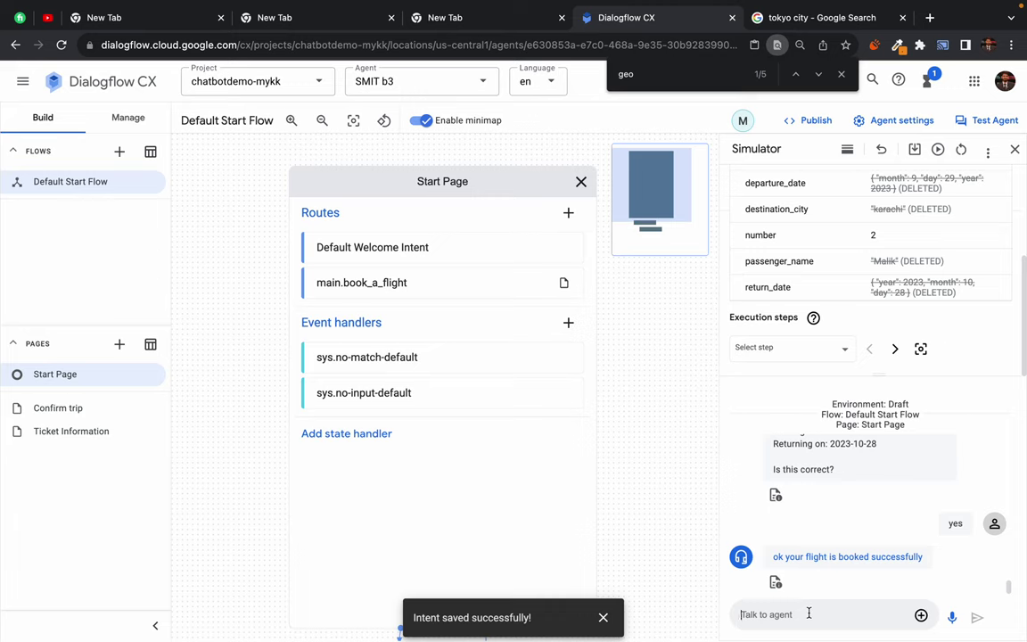
Examine the Default Welcome Intent route's agent responses and transition, close the route, and check the agent's latest booking reply.
click(381, 251)
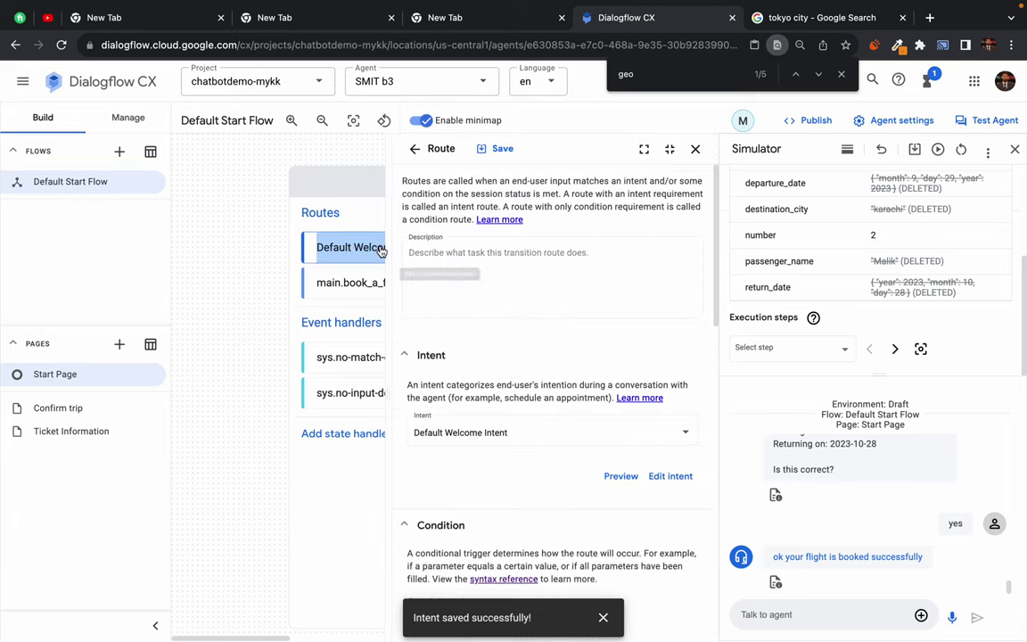
scroll(515, 428, down, 1)
scroll(515, 428, down, 5)
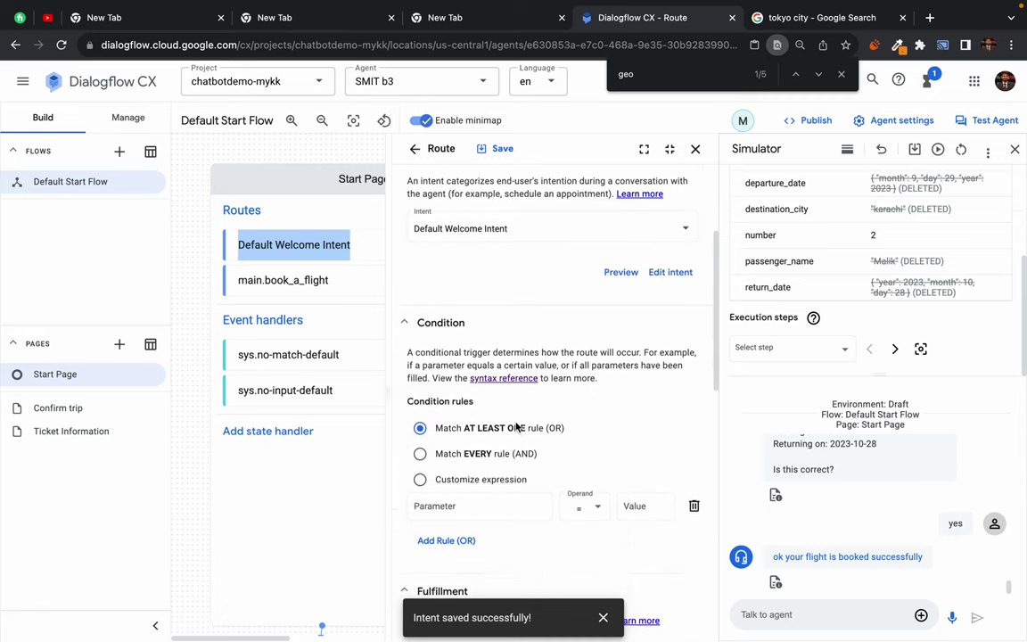
scroll(515, 428, down, 3)
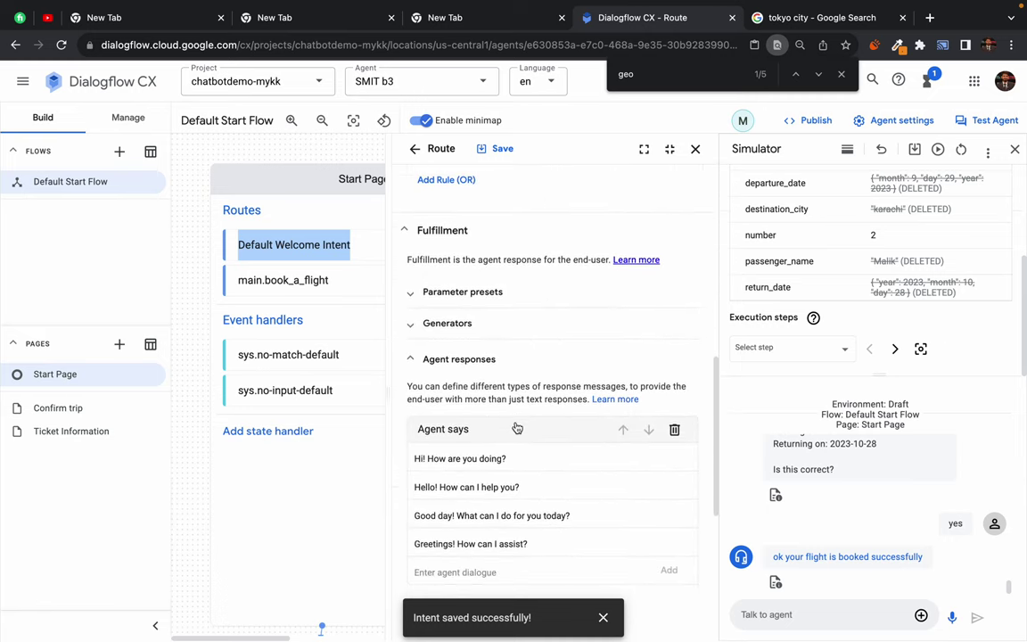
scroll(515, 427, down, 2)
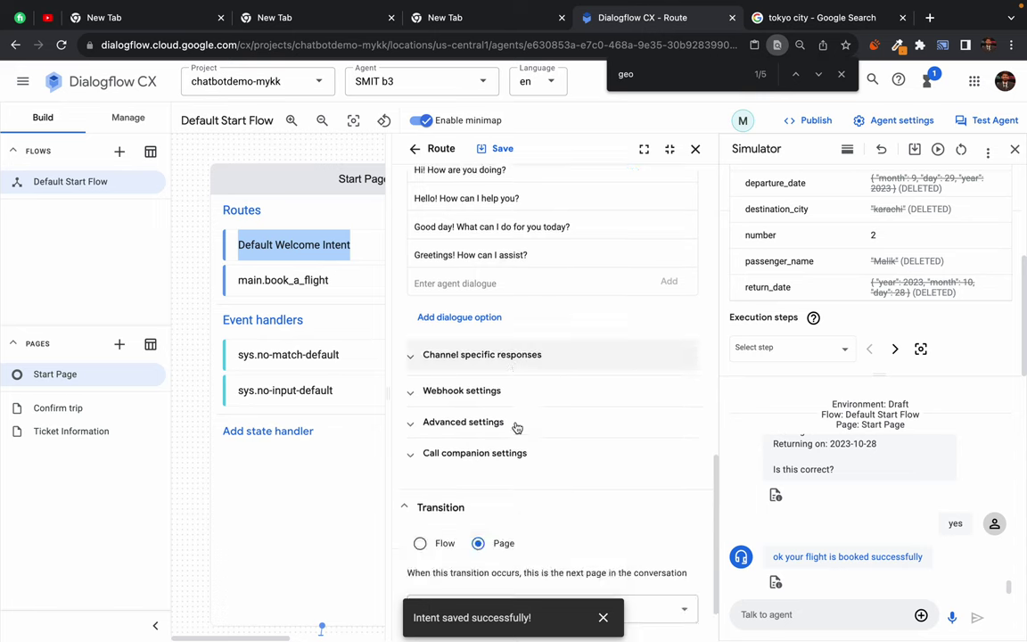
click(695, 149)
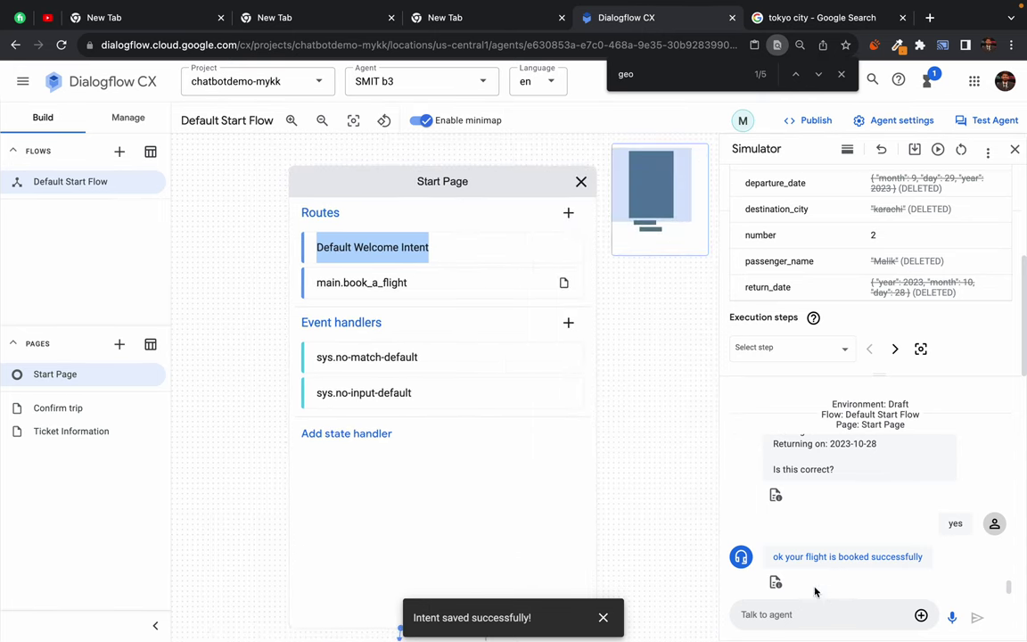
drag(784, 556, 916, 556)
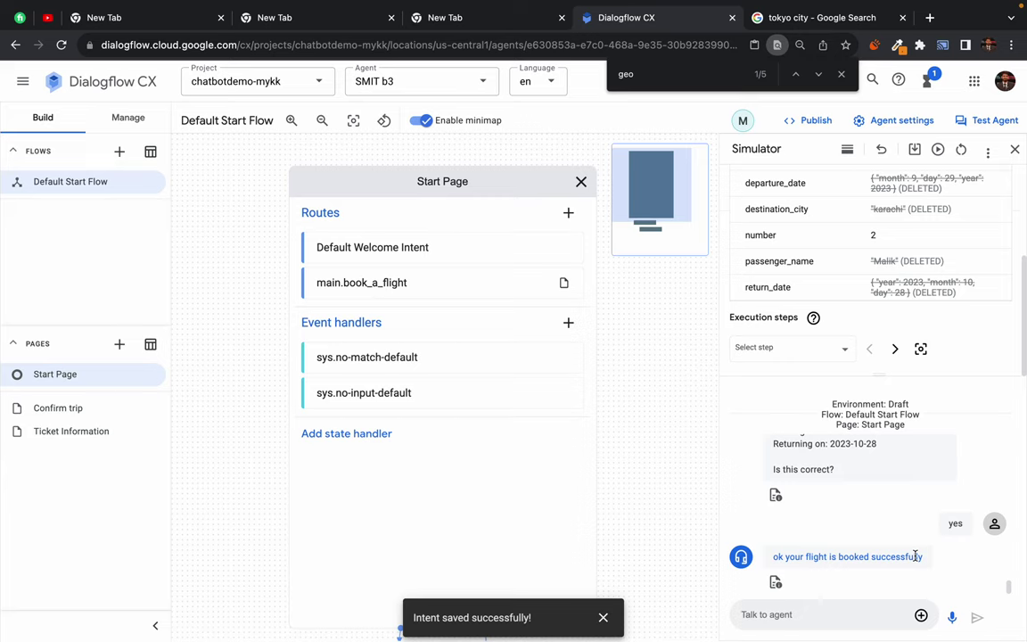
Close the Start Page details and reopen the agent simulator for a fresh test in the Draft environment.
double_click(479, 188)
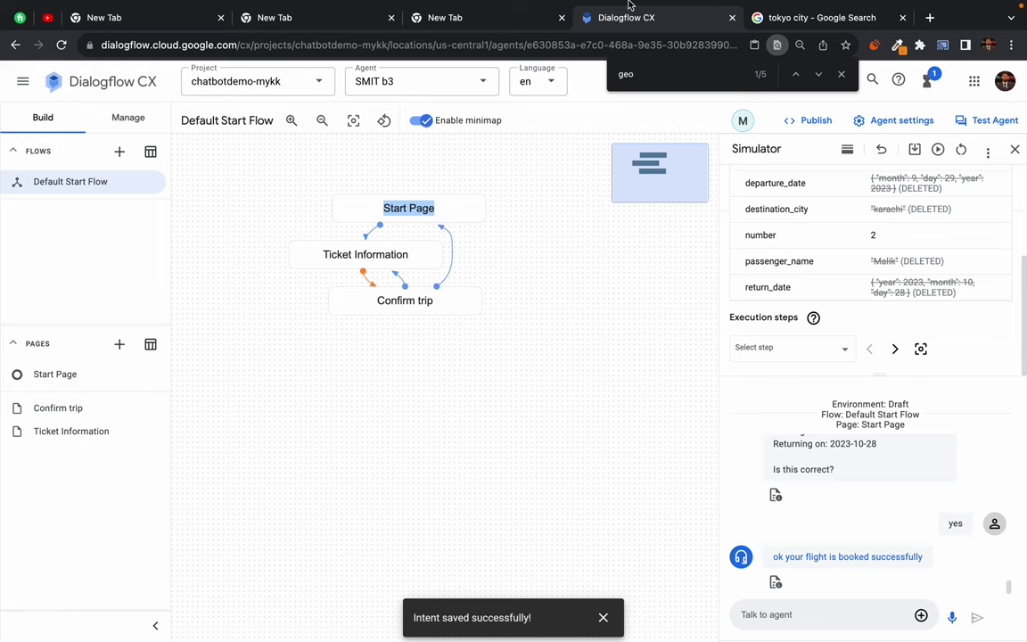
mouse_move(695, 7)
click(1015, 149)
click(989, 125)
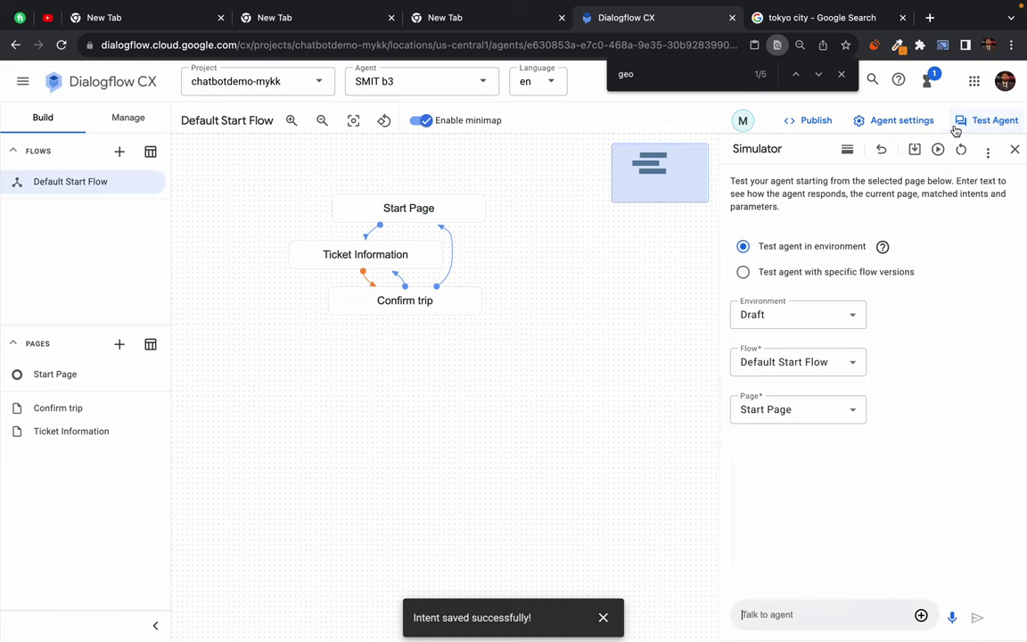
key(super+equal)
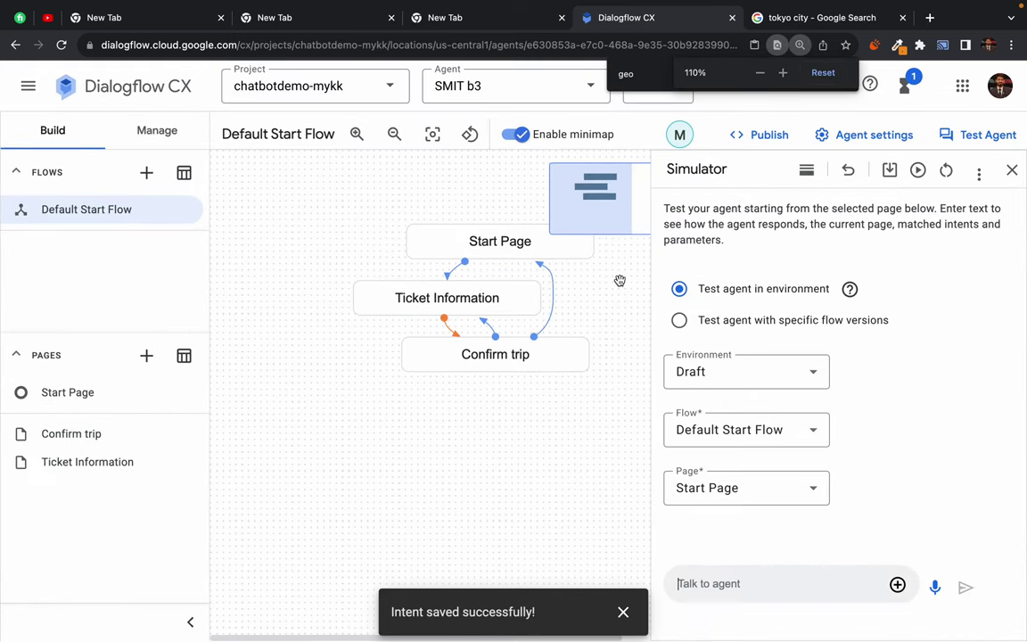
key(super+equal)
Send "hi" to the agent from the Start Page, and dismiss the intent-saved notification and the "geo" page search.
click(751, 579)
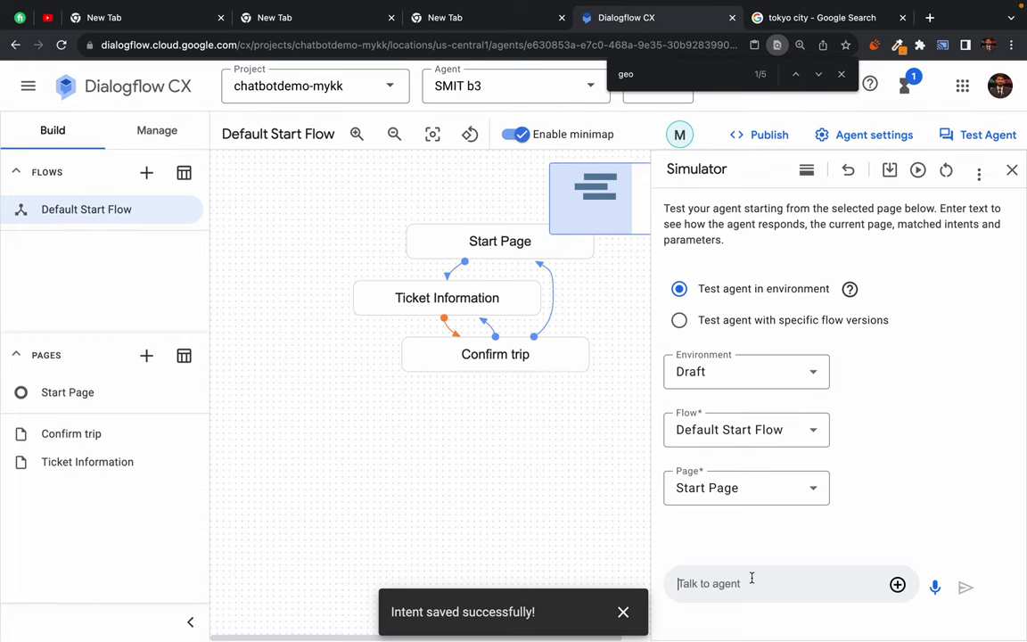
text(hi)
key(Return)
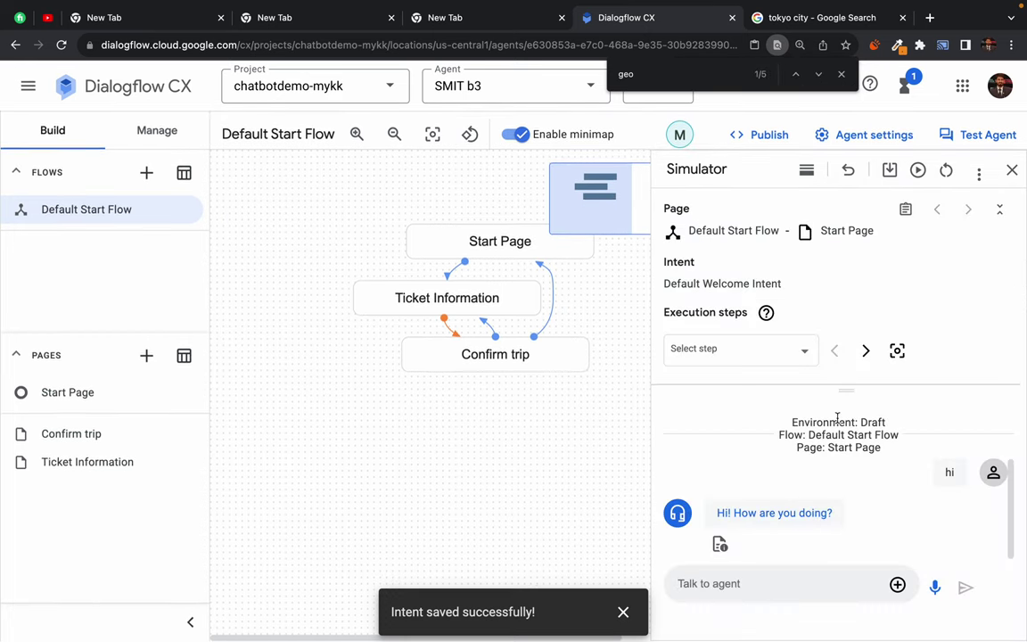
click(623, 612)
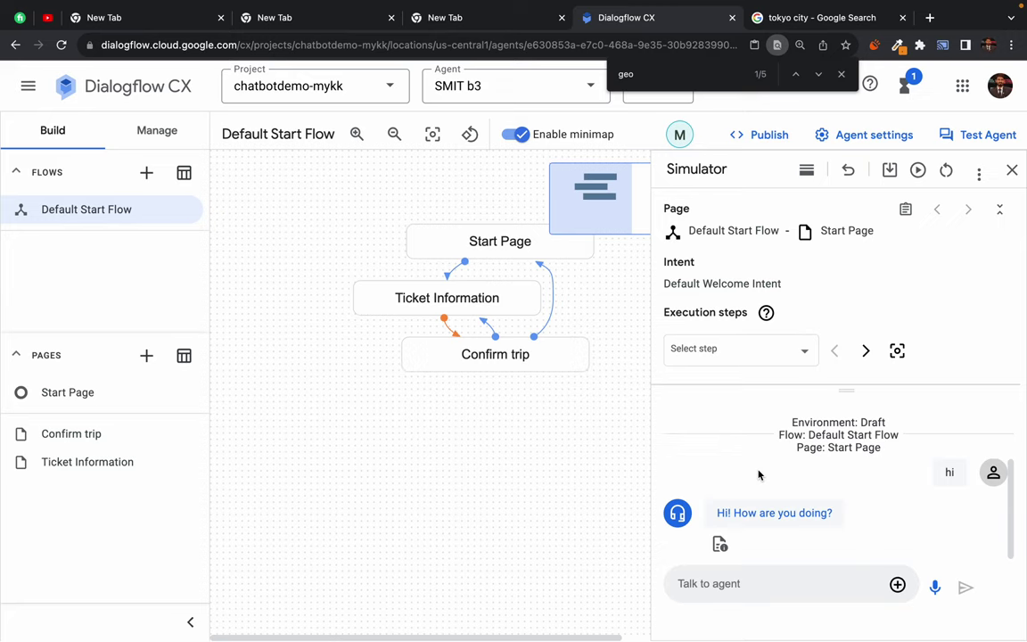
key(Escape)
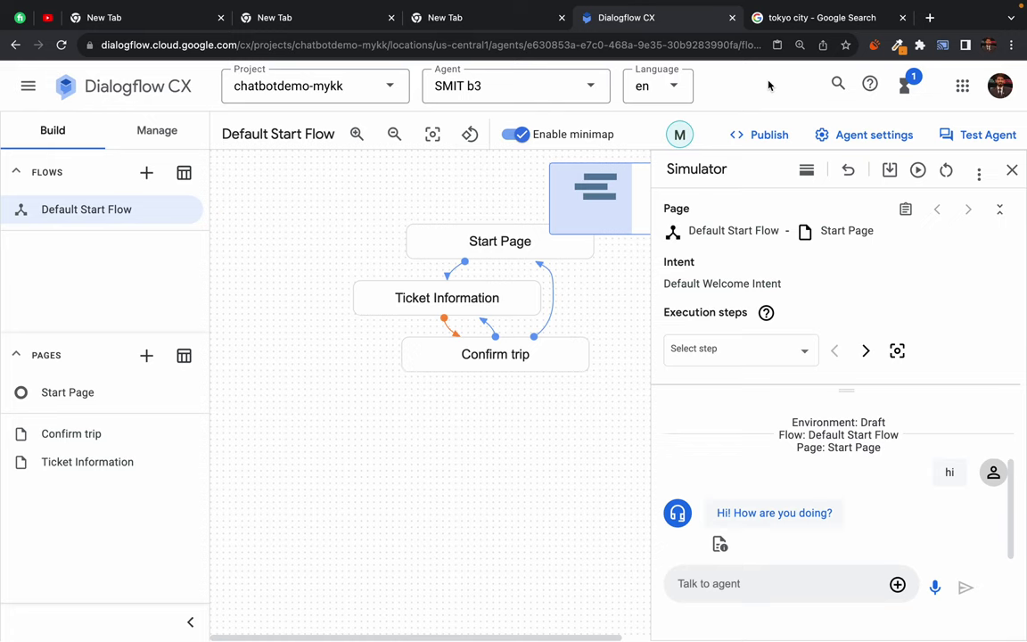
mouse_move(734, 7)
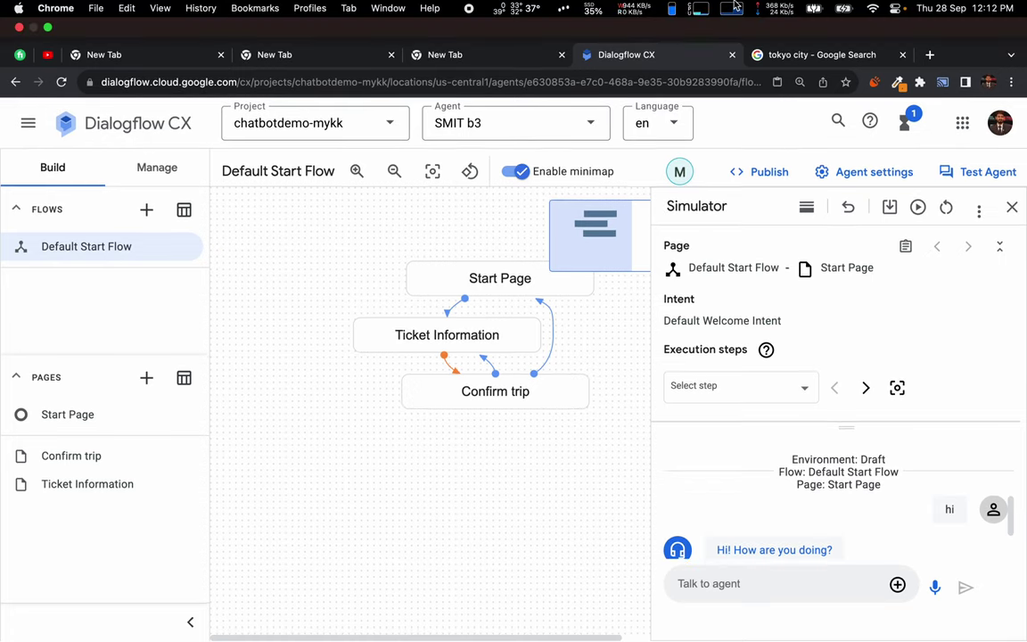